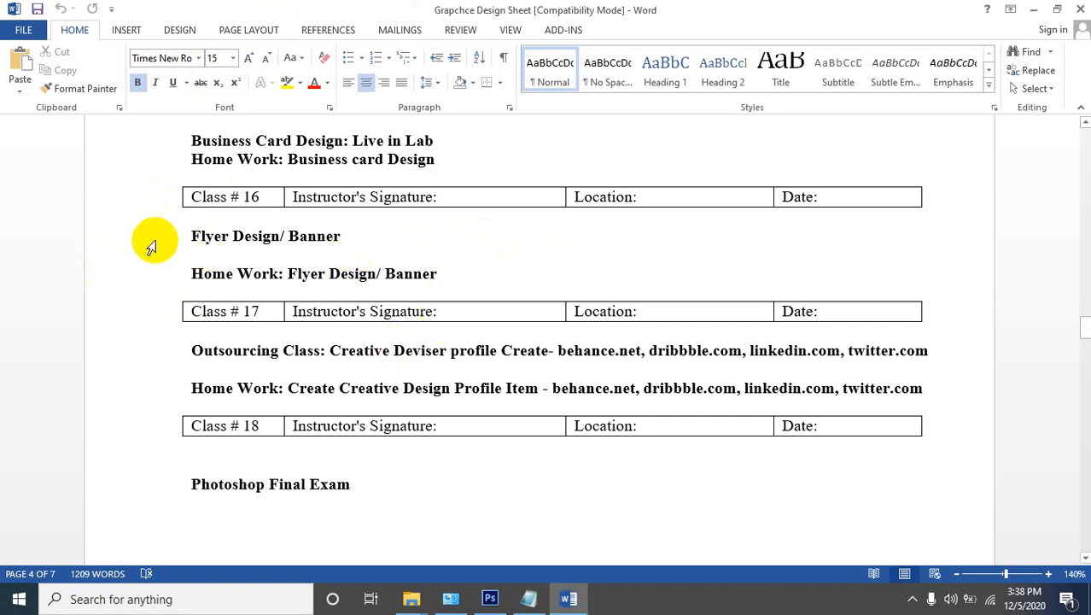
Review the Flyer Design/ Banner topic and its home work line under Class # 16 in the class sheet
{"action": "left_click_drag", "start_coordinate": [193, 235], "coordinate": [373, 236]}
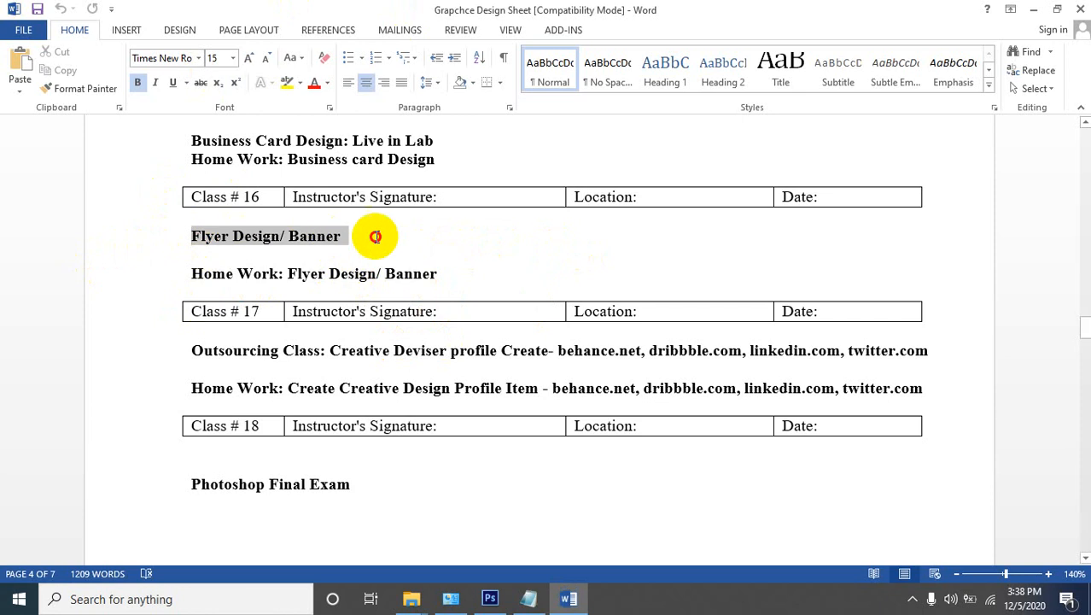
{"action": "left_click", "coordinate": [491, 279]}
{"action": "left_click_drag", "start_coordinate": [492, 279], "coordinate": [134, 275]}
{"action": "left_click", "coordinate": [467, 275]}
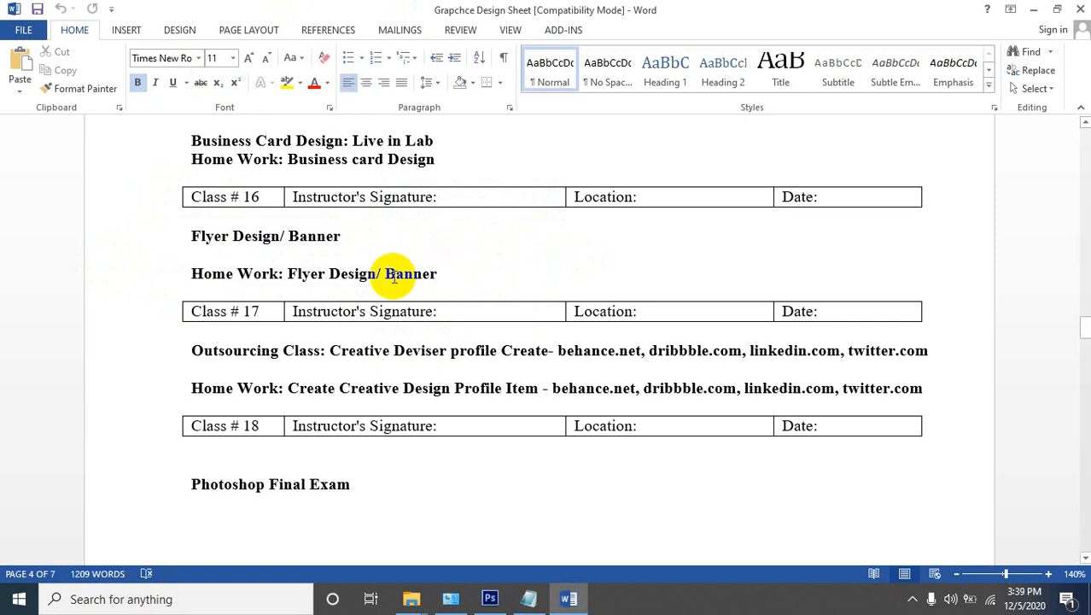
{"action": "double_click", "coordinate": [406, 275]}
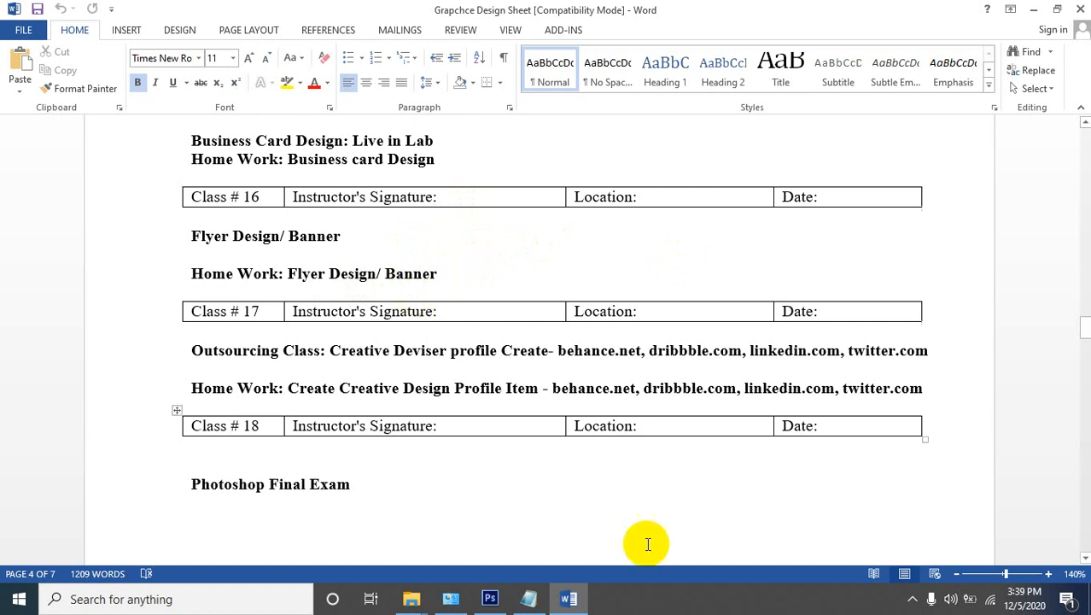
Switch to the Flyer Design size note in Notepad, look through its sizes, and copy the graphicriver.net corporate flyer link
{"action": "left_click", "coordinate": [492, 598]}
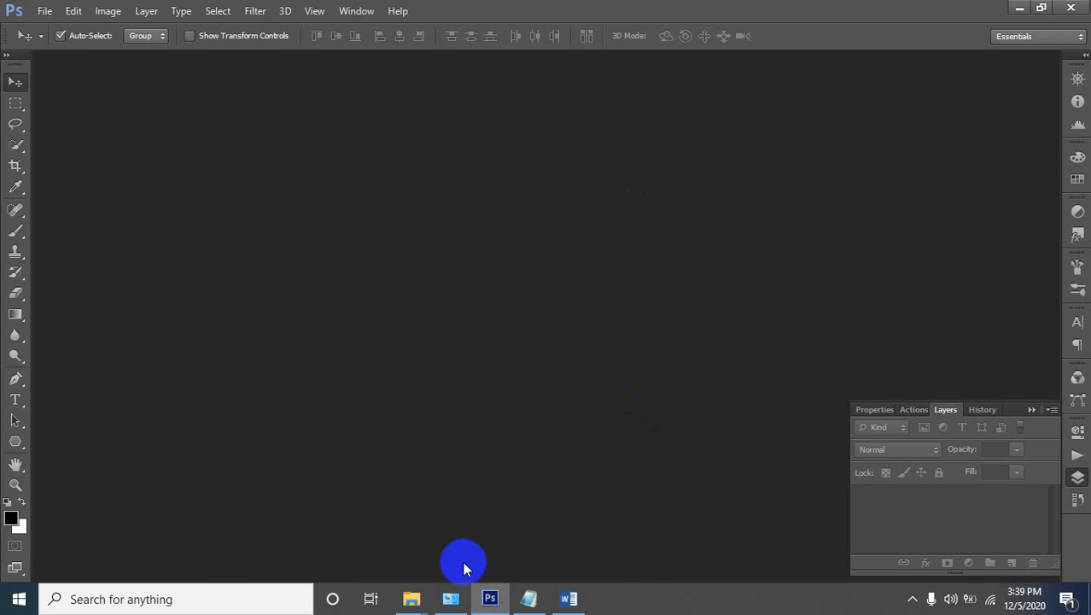
{"action": "left_click", "coordinate": [488, 597]}
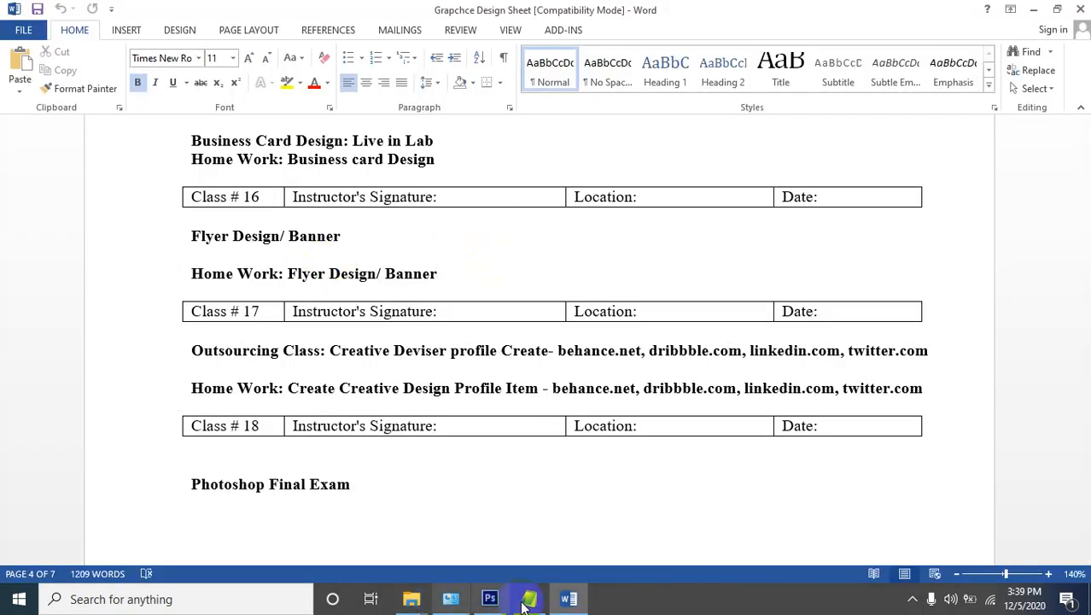
{"action": "left_click", "coordinate": [528, 599]}
{"action": "scroll", "coordinate": [383, 446], "scroll_direction": "down", "scroll_amount": 3}
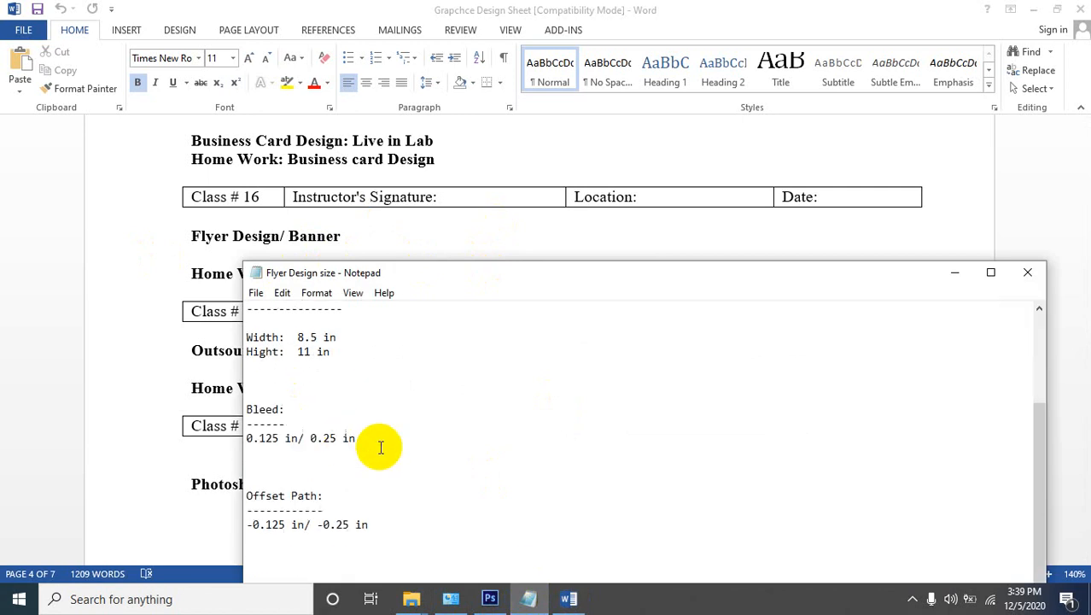
{"action": "scroll", "coordinate": [350, 495], "scroll_direction": "up", "scroll_amount": 2}
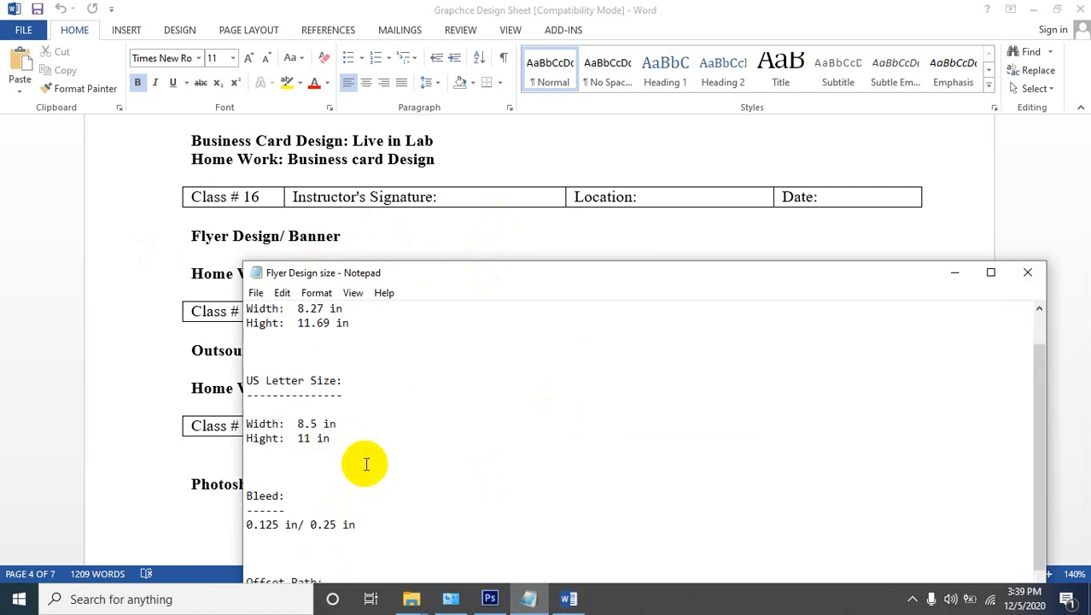
{"action": "scroll", "coordinate": [410, 456], "scroll_direction": "down", "scroll_amount": 2}
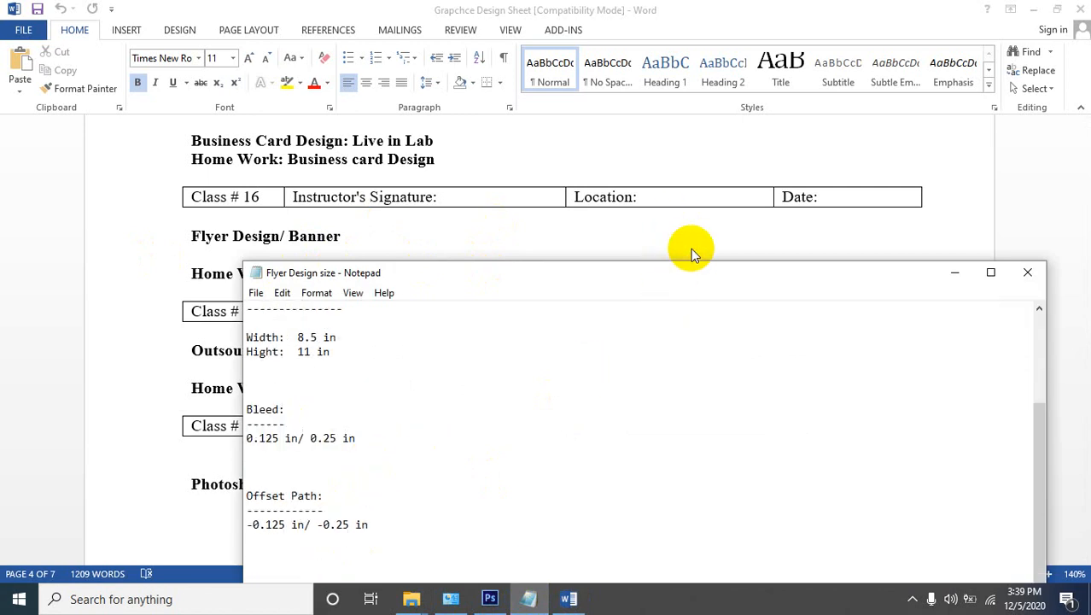
{"action": "left_click_drag", "start_coordinate": [705, 275], "coordinate": [684, 148]}
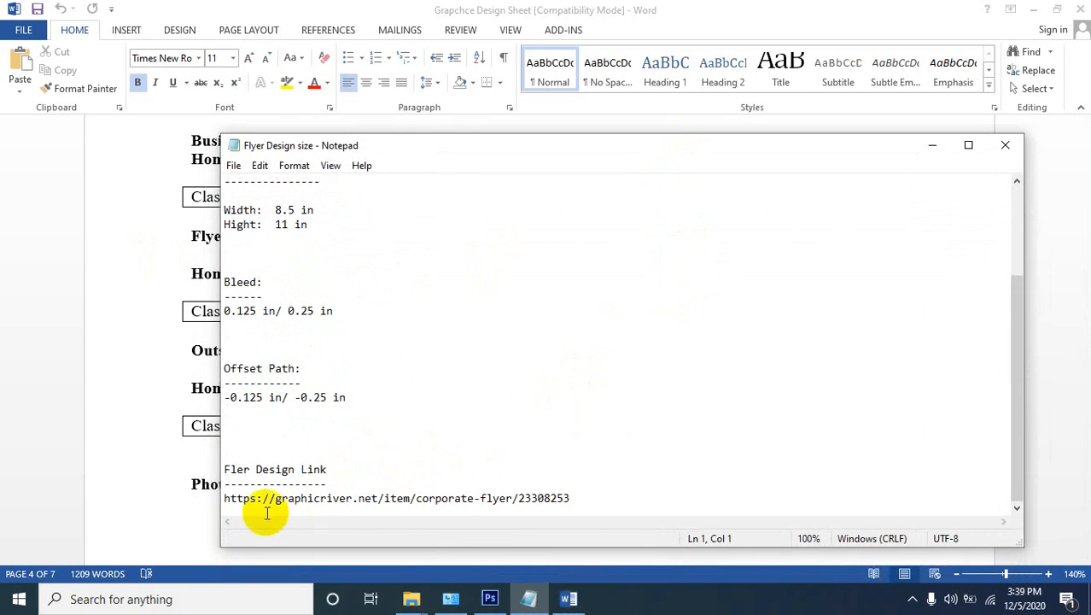
{"action": "left_click_drag", "start_coordinate": [589, 498], "coordinate": [216, 495]}
{"action": "key", "text": "ctrl+c"}
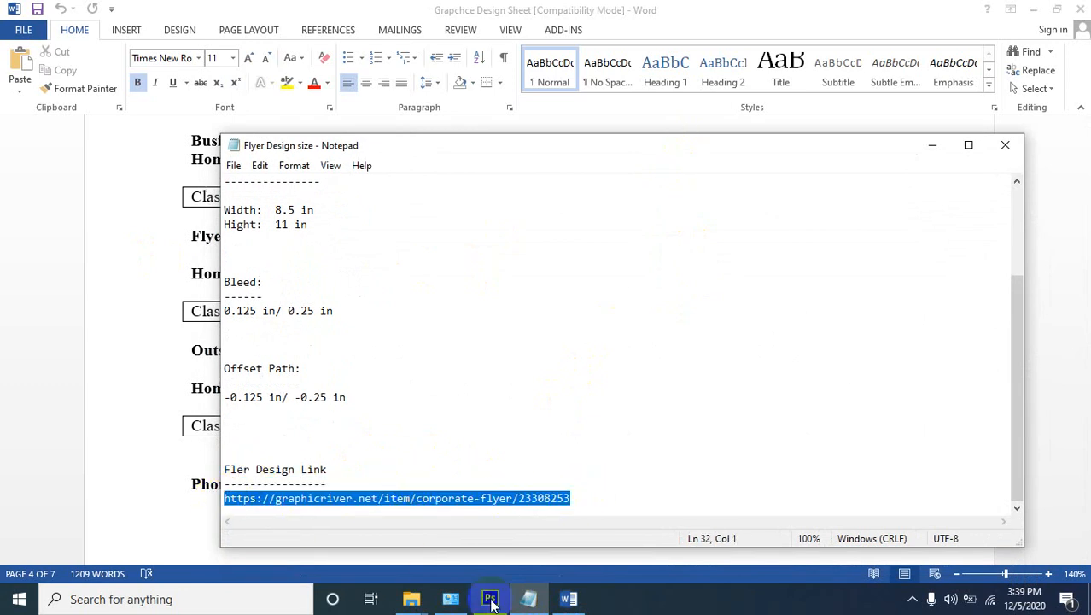
Clear the open windows to reach the desktop, launch Google Chrome, and load the copied corporate flyer link
{"action": "left_click", "coordinate": [411, 598]}
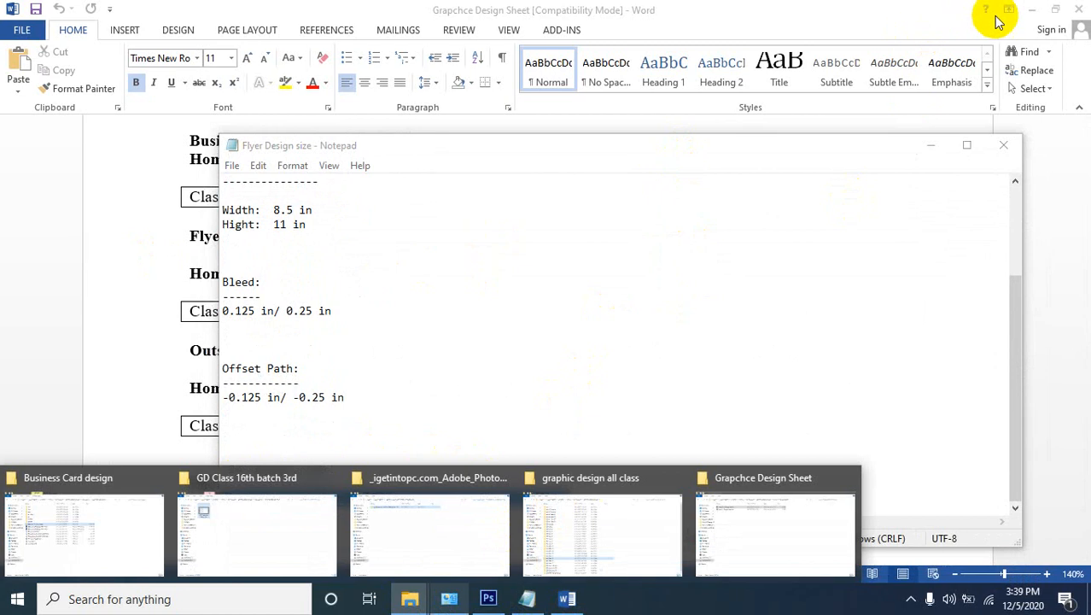
{"action": "left_click", "coordinate": [1031, 12]}
{"action": "left_click", "coordinate": [1031, 11]}
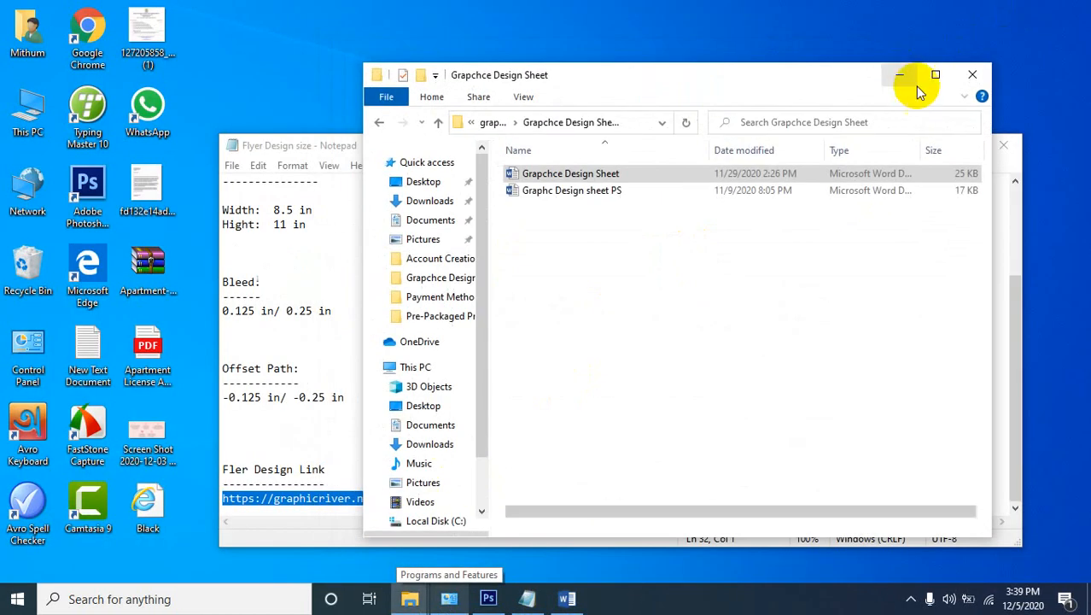
{"action": "left_click", "coordinate": [935, 74]}
{"action": "left_click", "coordinate": [997, 12]}
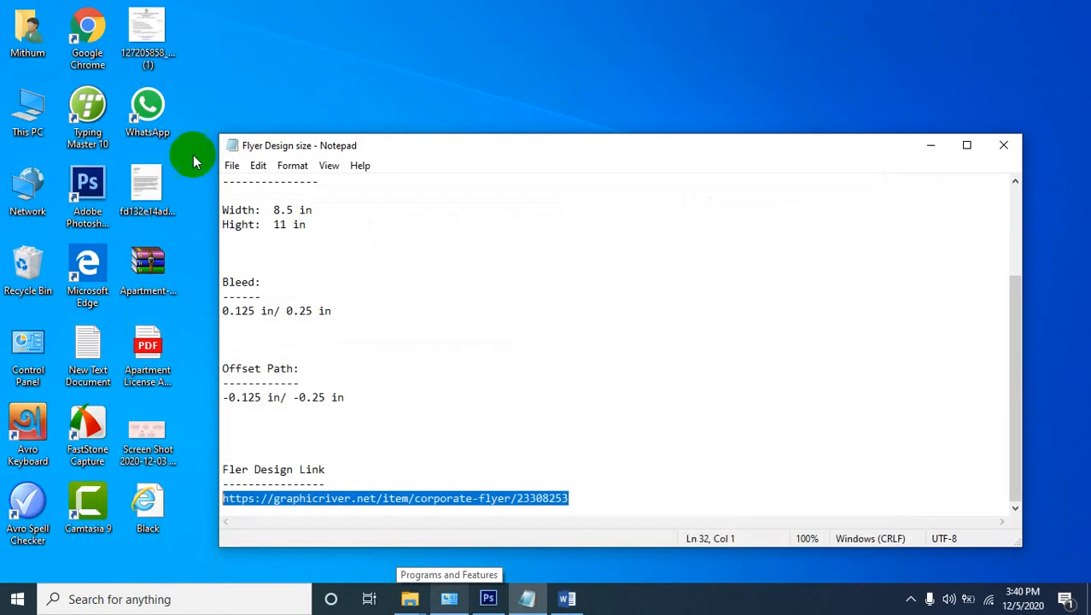
{"action": "left_click", "coordinate": [100, 21]}
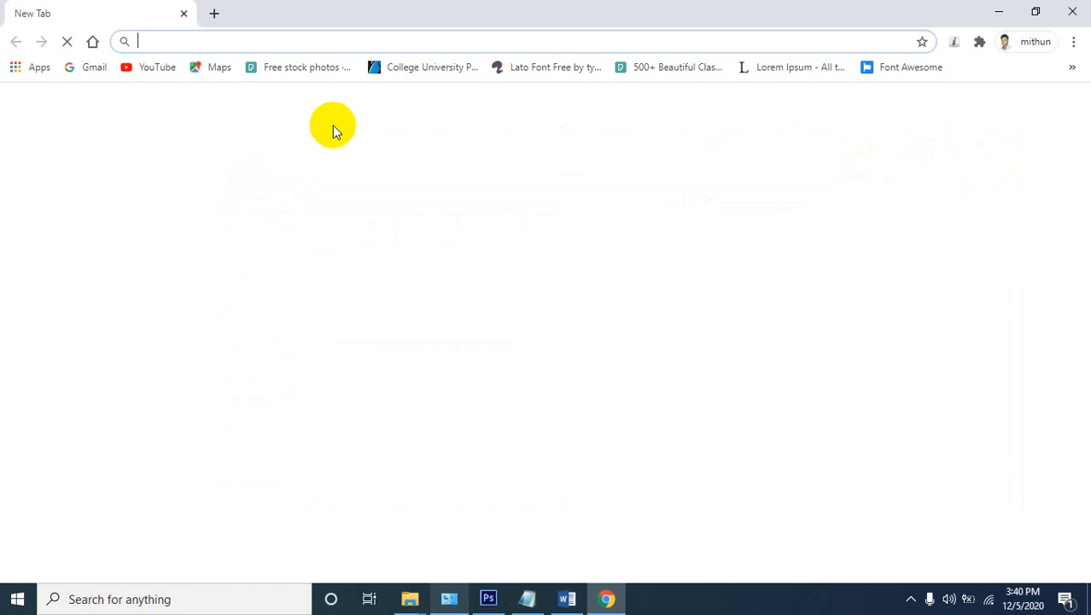
{"action": "key", "text": "ctrl+v"}
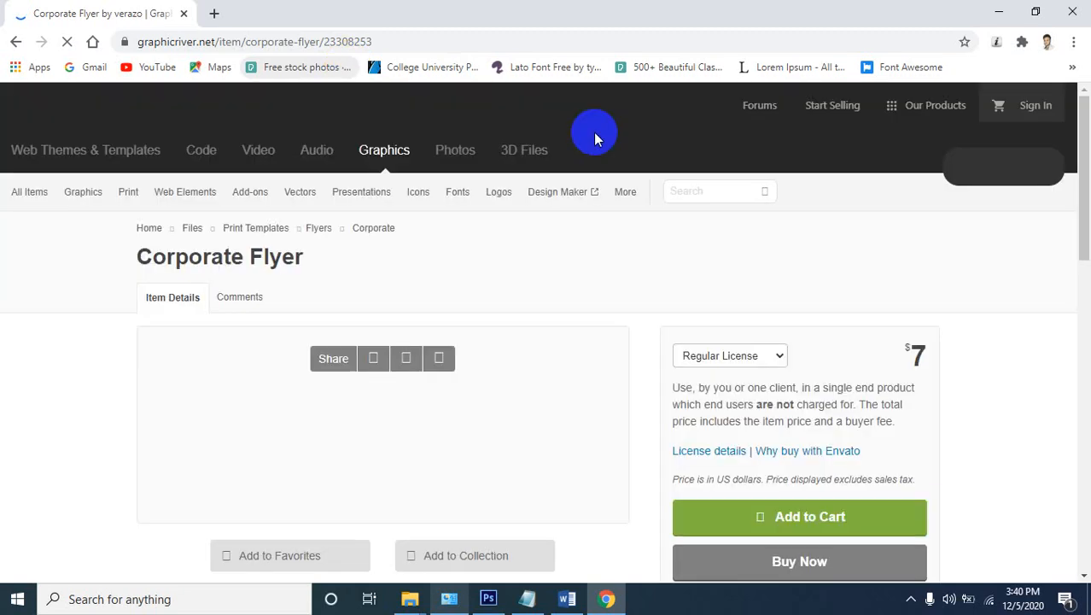
Examine the Corporate Flyer preview images, studying the layout, text blocks and colour variations
{"action": "scroll", "coordinate": [487, 222], "scroll_direction": "down", "scroll_amount": 1}
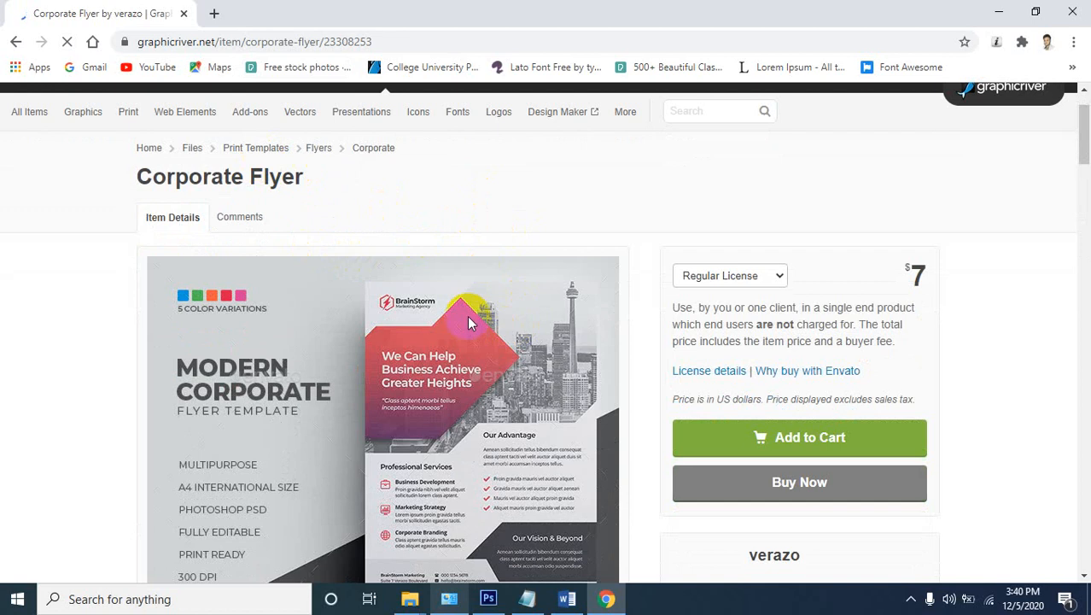
{"action": "scroll", "coordinate": [478, 309], "scroll_direction": "down", "scroll_amount": 1}
{"action": "scroll", "coordinate": [483, 305], "scroll_direction": "down", "scroll_amount": 1}
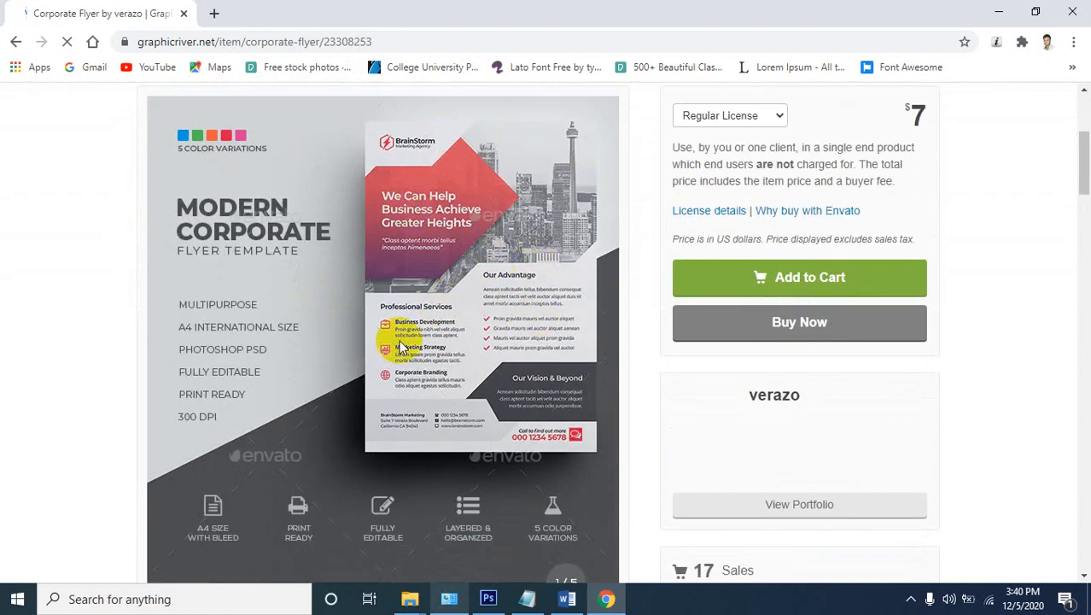
{"action": "scroll", "coordinate": [551, 305], "scroll_direction": "down", "scroll_amount": 5}
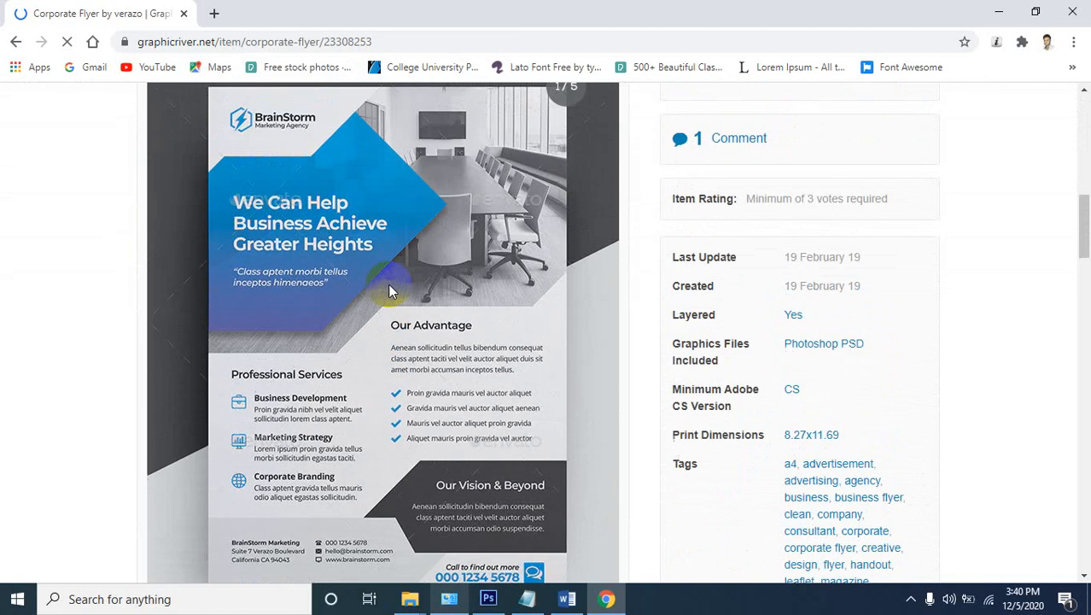
{"action": "scroll", "coordinate": [408, 348], "scroll_direction": "down", "scroll_amount": 1}
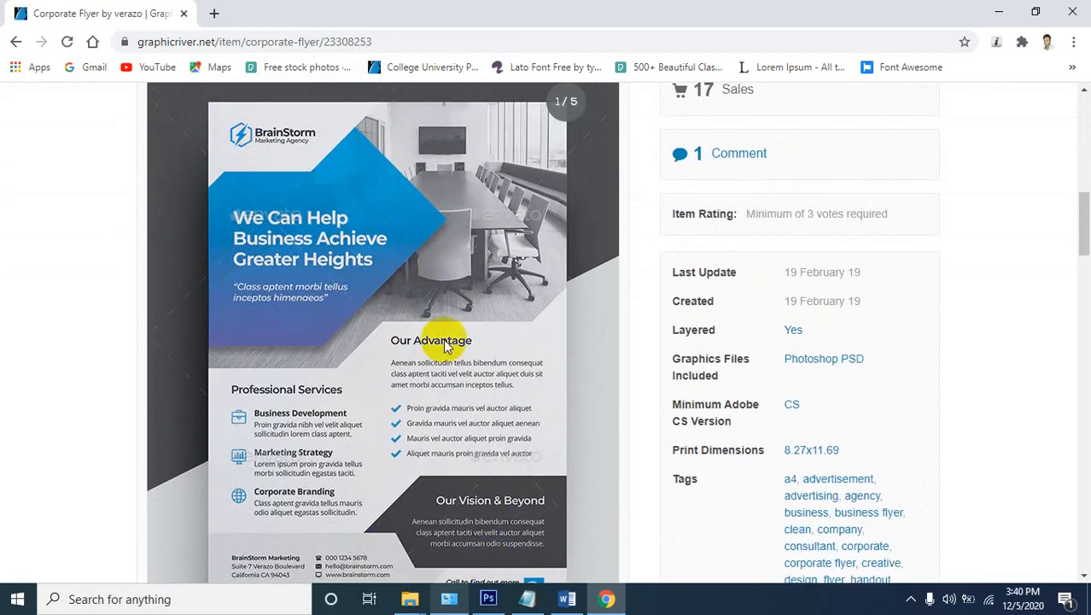
{"action": "scroll", "coordinate": [489, 307], "scroll_direction": "down", "scroll_amount": 1}
{"action": "scroll", "coordinate": [489, 309], "scroll_direction": "up", "scroll_amount": 1}
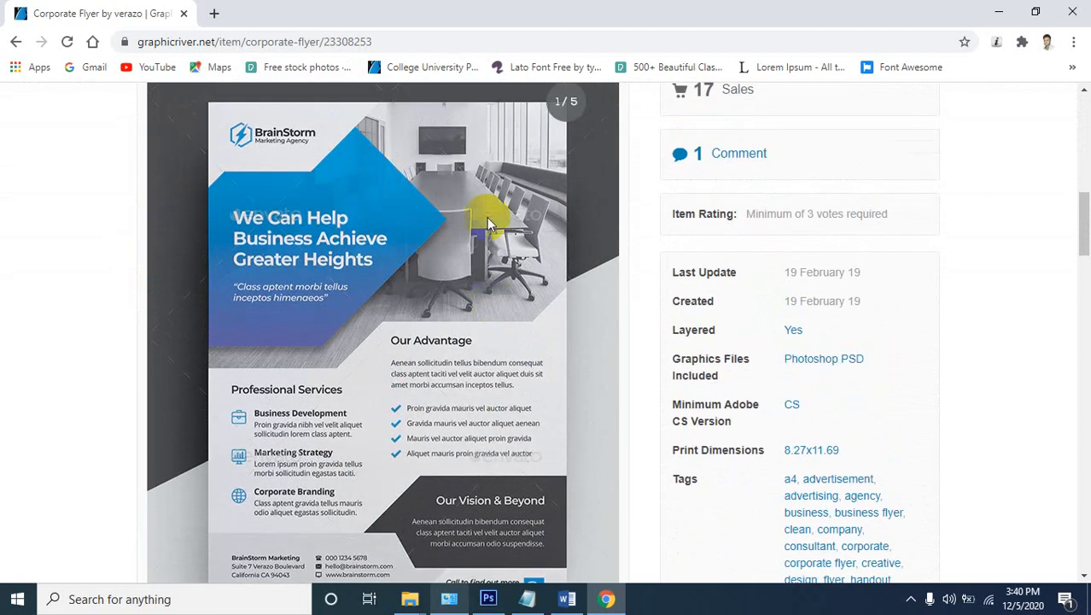
{"action": "scroll", "coordinate": [325, 365], "scroll_direction": "down", "scroll_amount": 3}
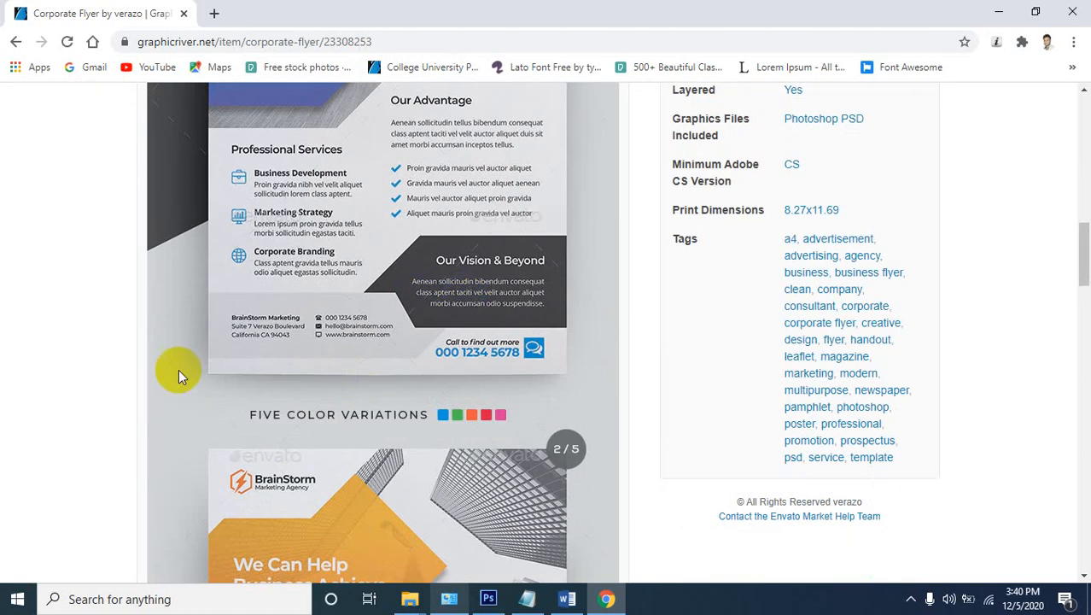
{"action": "scroll", "coordinate": [355, 275], "scroll_direction": "up", "scroll_amount": 1}
{"action": "scroll", "coordinate": [498, 280], "scroll_direction": "up", "scroll_amount": 3}
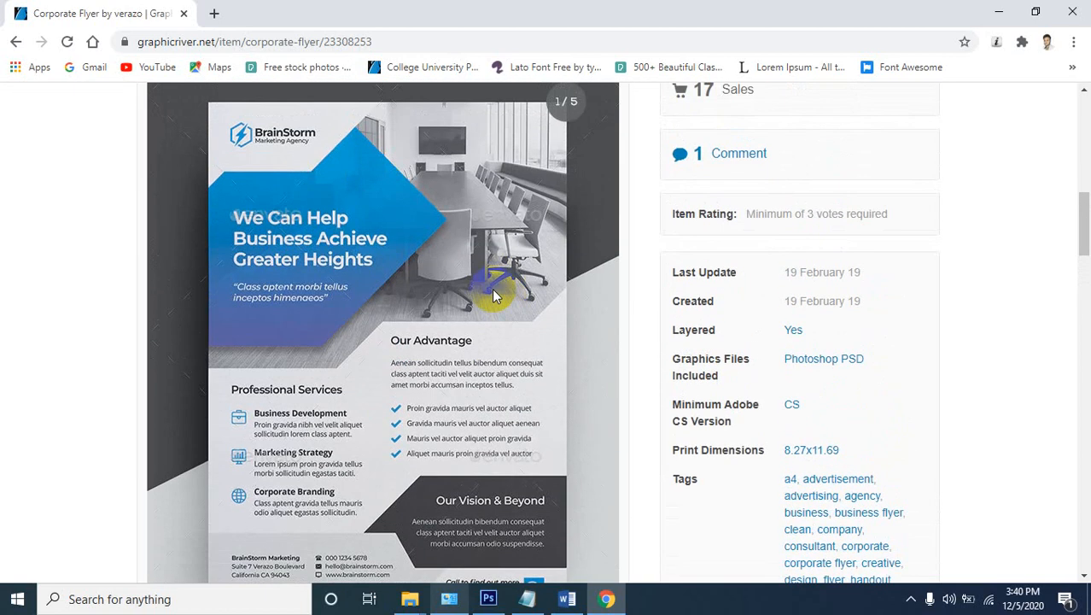
{"action": "scroll", "coordinate": [465, 359], "scroll_direction": "down", "scroll_amount": 4}
Read the flyer template's description and features for its print size, bleed size and fonts
{"action": "scroll", "coordinate": [453, 391], "scroll_direction": "down", "scroll_amount": 20}
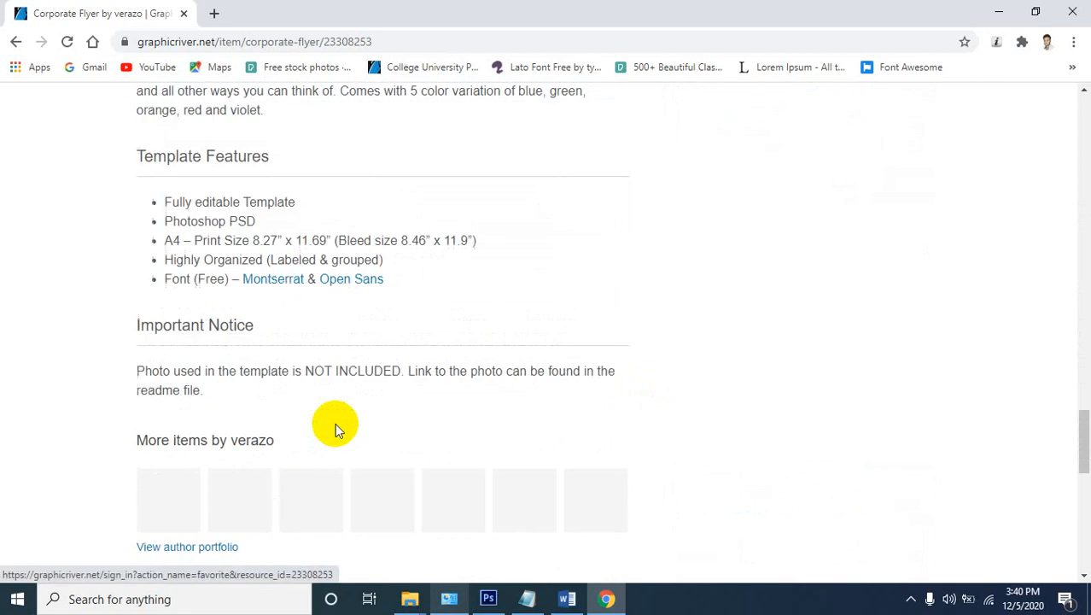
{"action": "scroll", "coordinate": [336, 424], "scroll_direction": "up", "scroll_amount": 4}
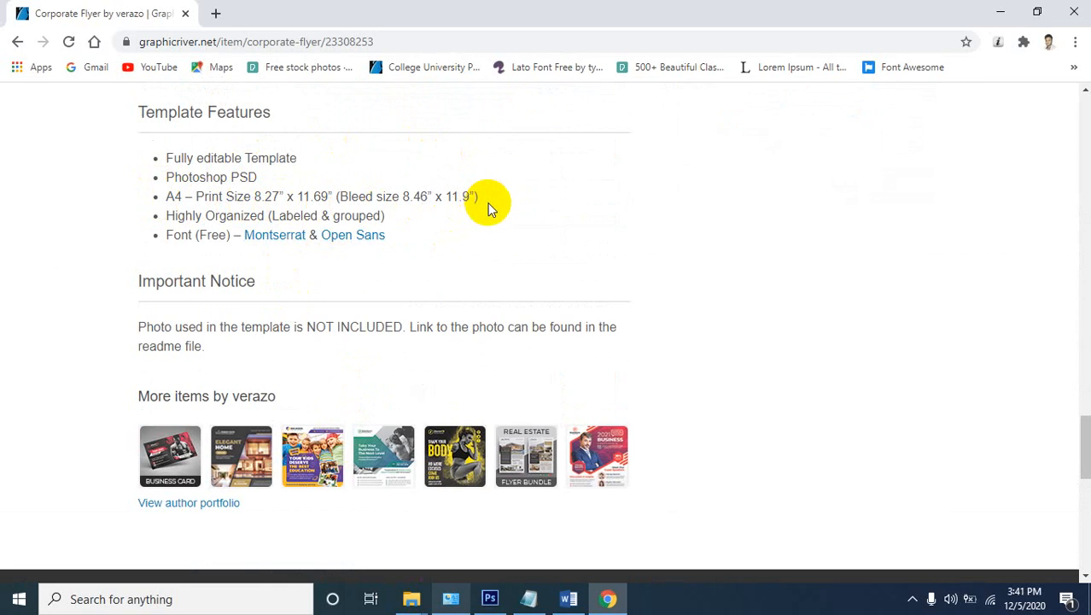
{"action": "scroll", "coordinate": [307, 218], "scroll_direction": "up", "scroll_amount": 1}
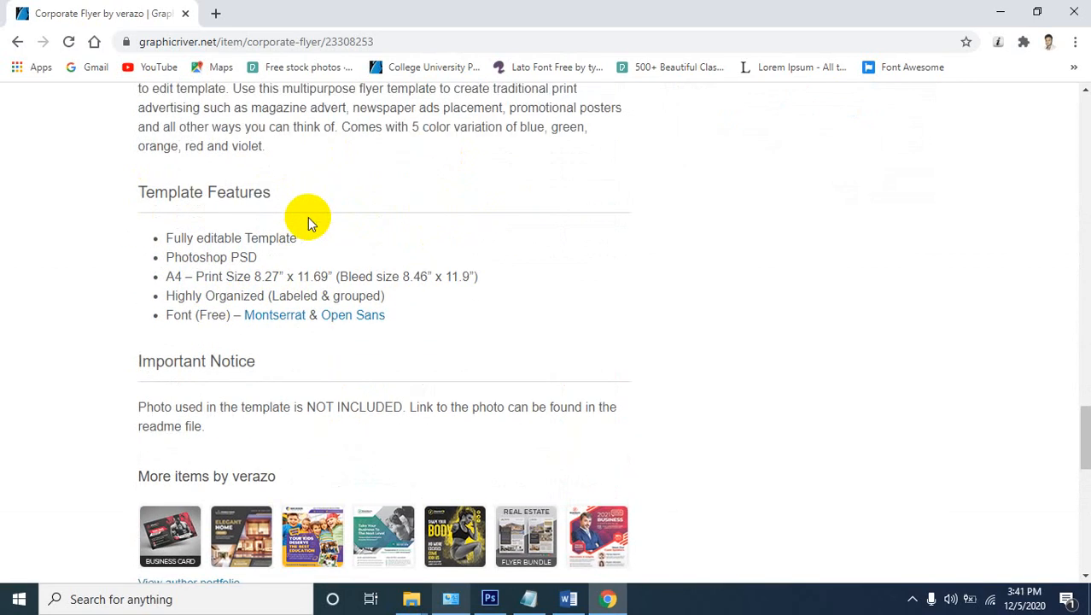
{"action": "scroll", "coordinate": [283, 257], "scroll_direction": "up", "scroll_amount": 2}
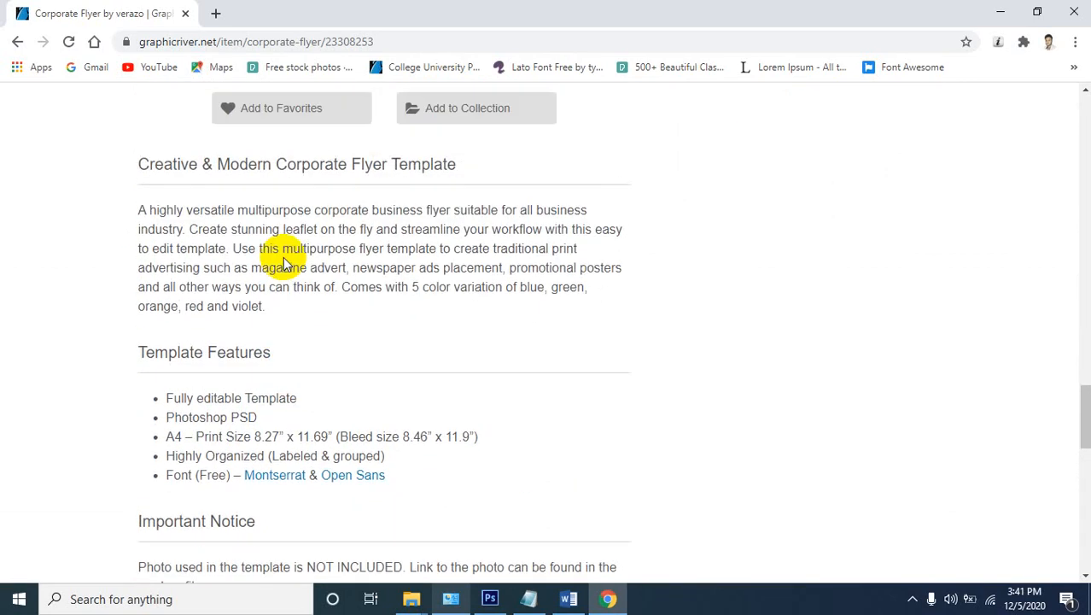
{"action": "scroll", "coordinate": [282, 260], "scroll_direction": "down", "scroll_amount": 1}
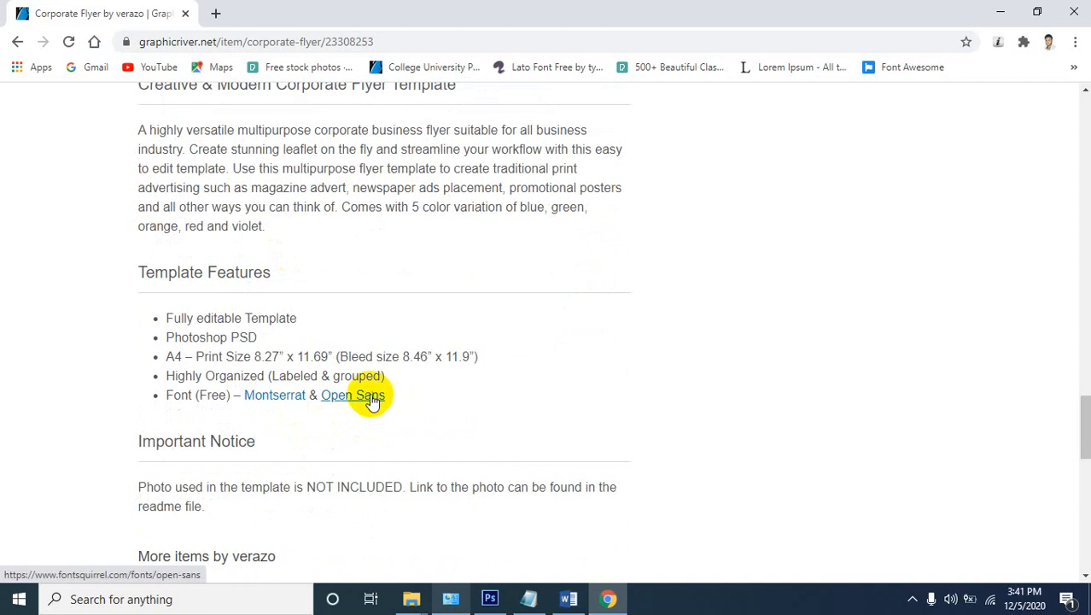
Open the Montserrat and Open Sans font links from the template features in separate new tabs
{"action": "right_click", "coordinate": [284, 396]}
{"action": "left_click", "coordinate": [337, 404]}
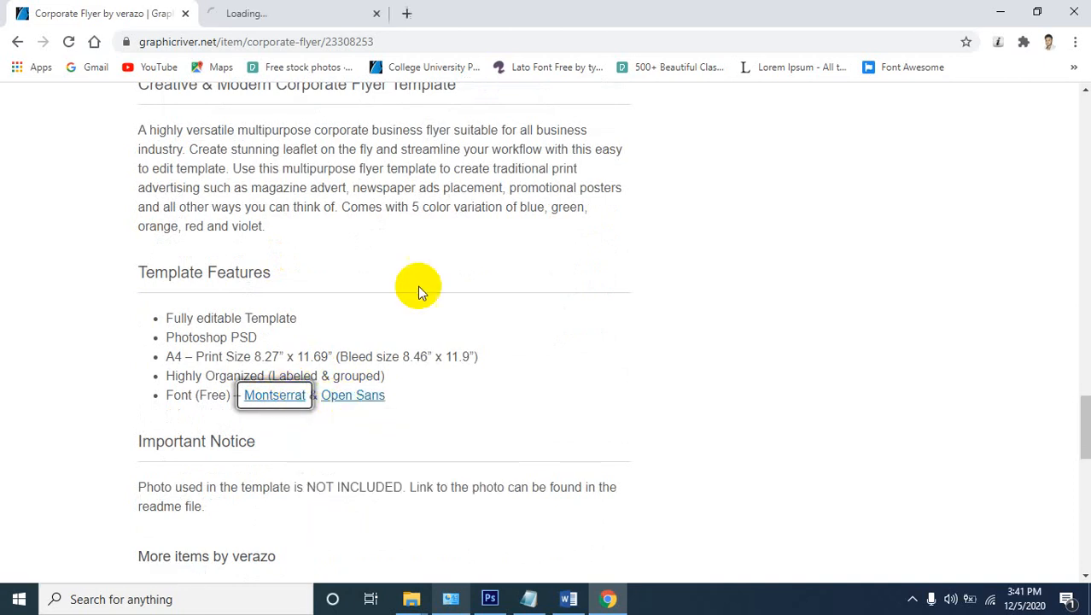
{"action": "left_click", "coordinate": [264, 9]}
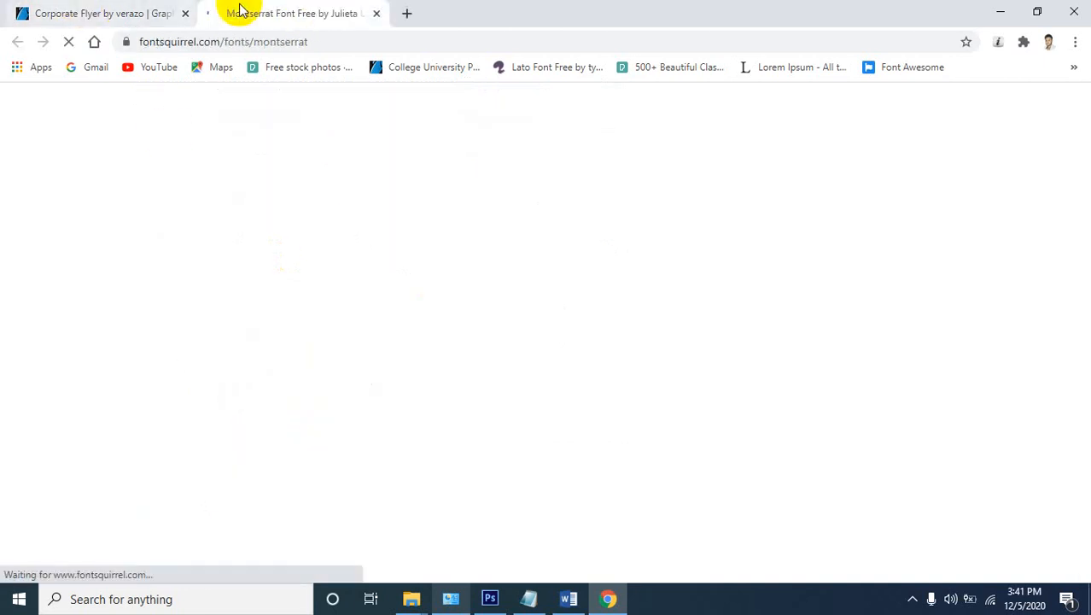
{"action": "left_click", "coordinate": [134, 11]}
{"action": "left_click", "coordinate": [256, 12]}
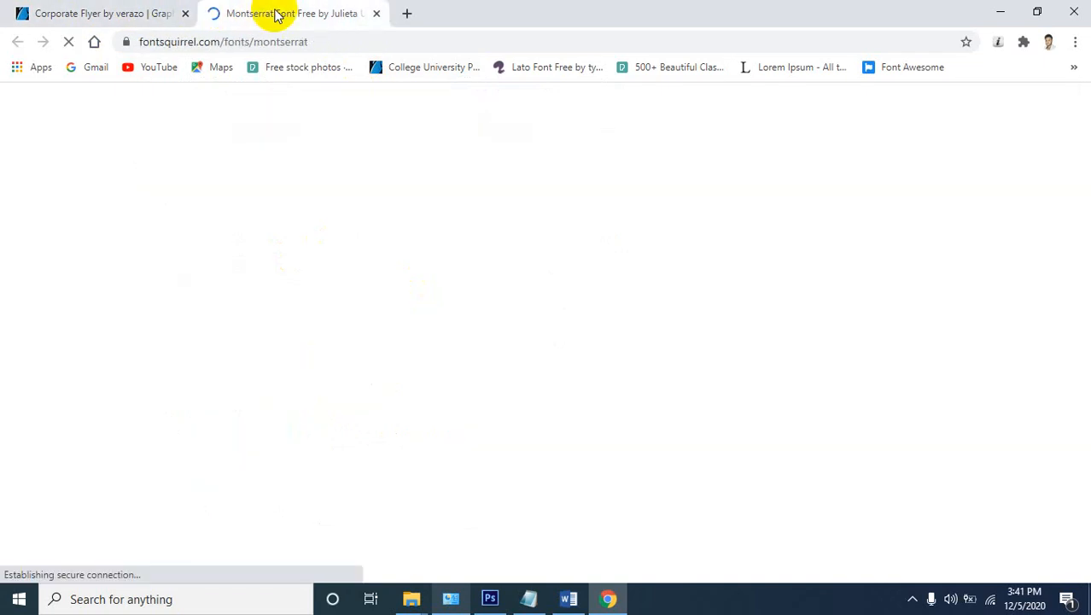
{"action": "left_click", "coordinate": [136, 12]}
{"action": "right_click", "coordinate": [358, 394]}
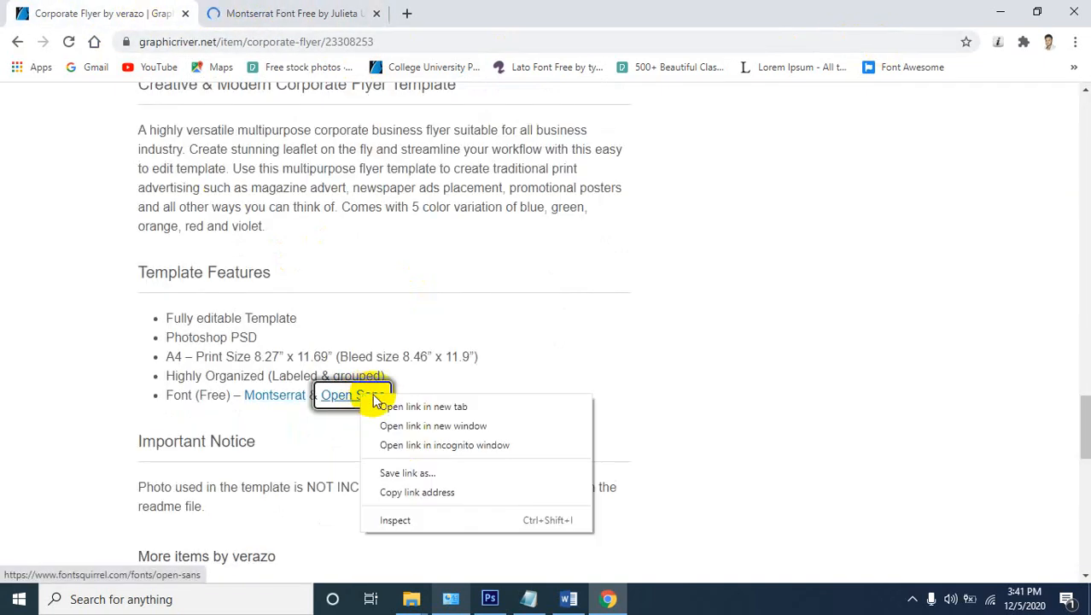
{"action": "left_click", "coordinate": [409, 407]}
Look over the Font Squirrel download pages for Montserrat and Open Sans
{"action": "left_click", "coordinate": [311, 12]}
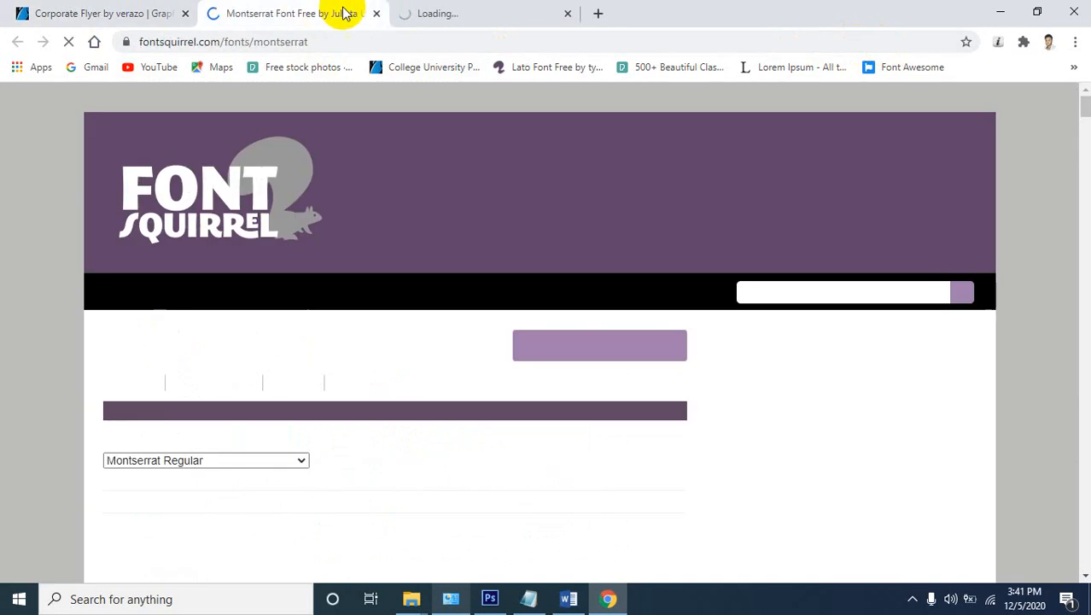
{"action": "left_click", "coordinate": [482, 10]}
{"action": "left_click", "coordinate": [248, 7]}
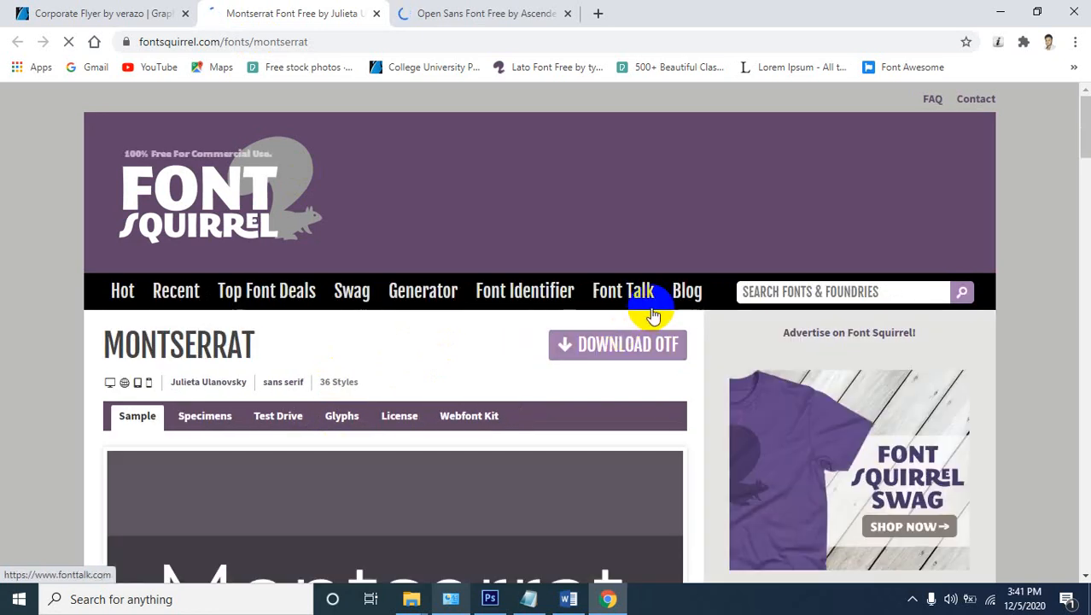
{"action": "scroll", "coordinate": [652, 294], "scroll_direction": "down", "scroll_amount": 1}
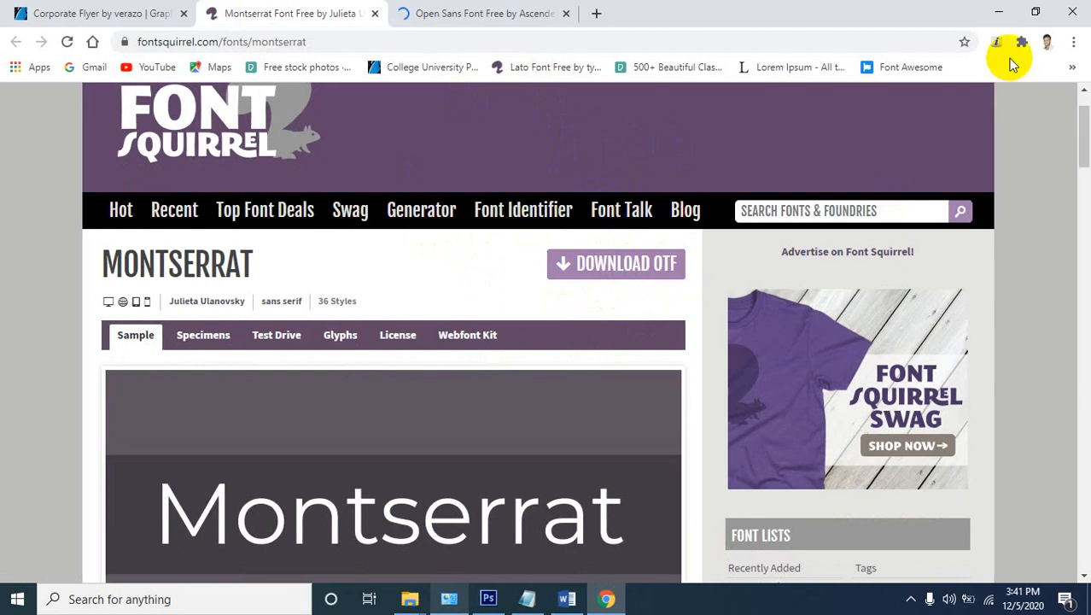
{"action": "left_click", "coordinate": [445, 11]}
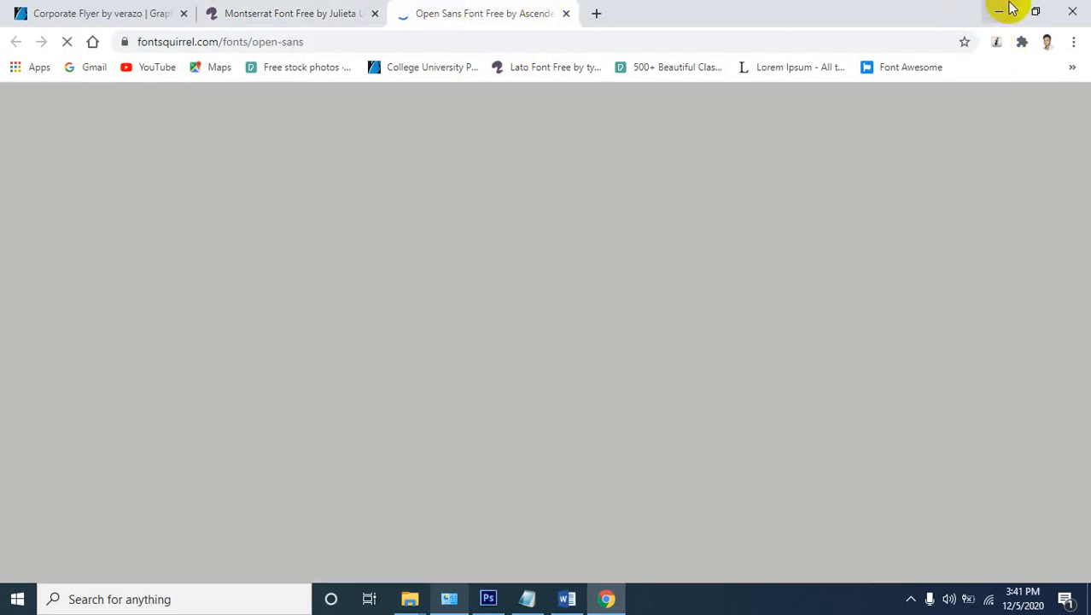
Switch to File Explorer and open the Font folder inside the GD Class 16th batch 3rd folder
{"action": "left_click", "coordinate": [998, 12]}
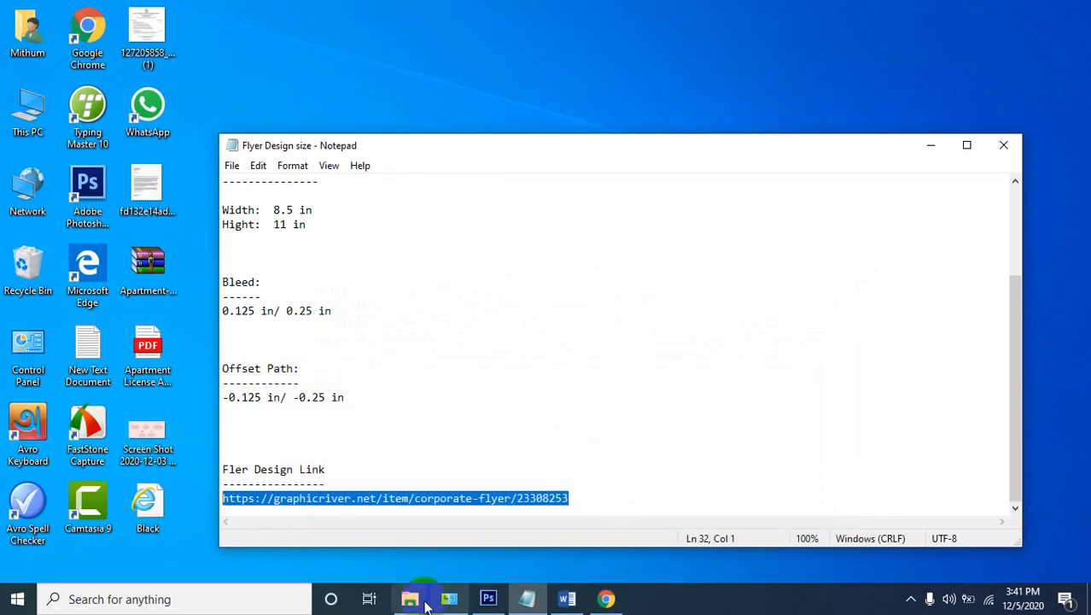
{"action": "left_click", "coordinate": [409, 600]}
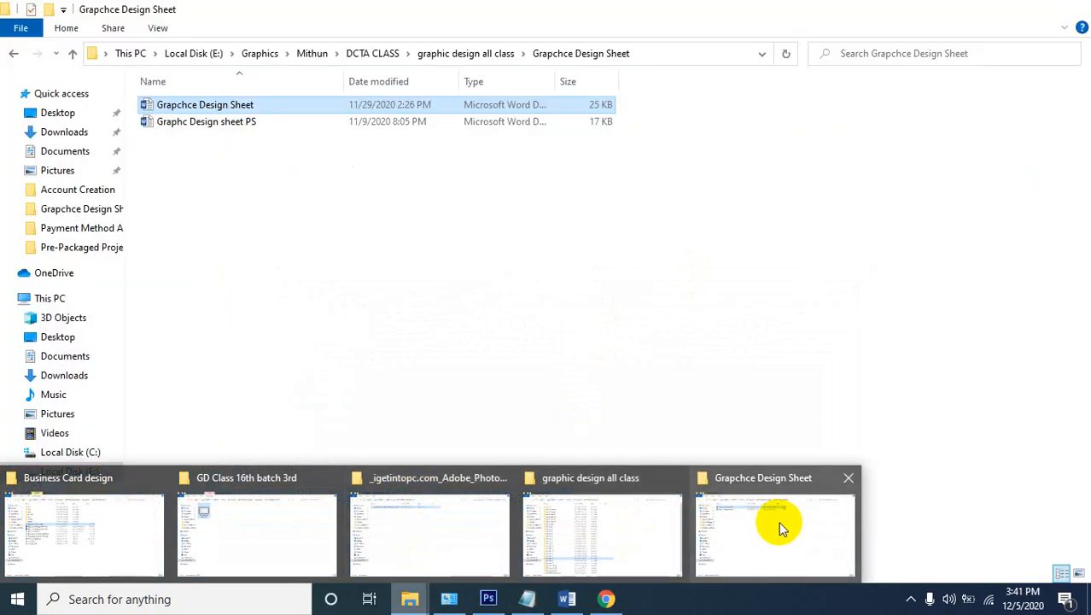
{"action": "left_click", "coordinate": [778, 523]}
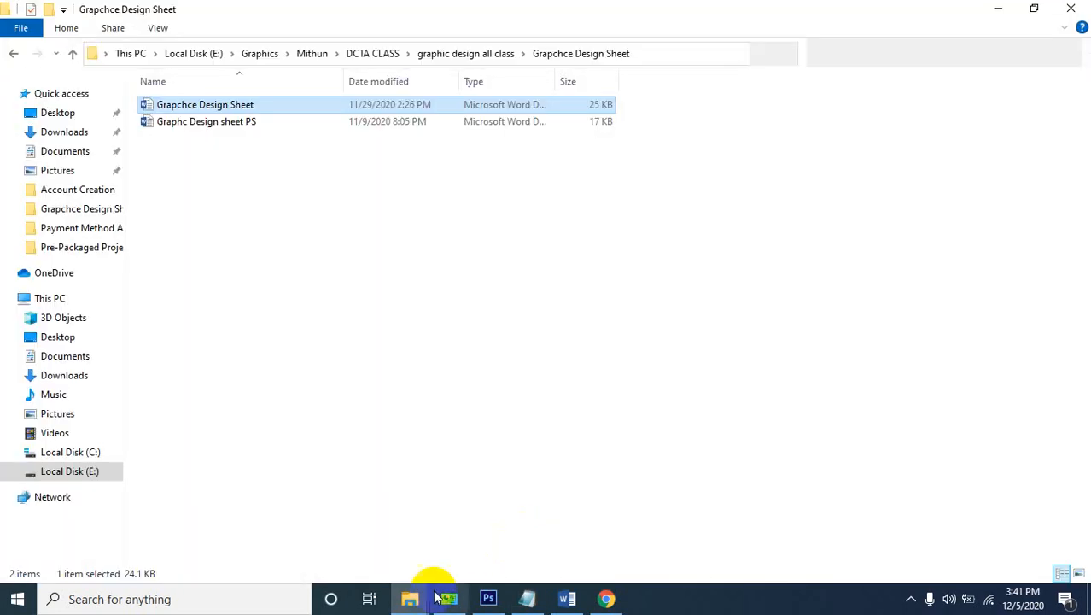
{"action": "left_click", "coordinate": [417, 600]}
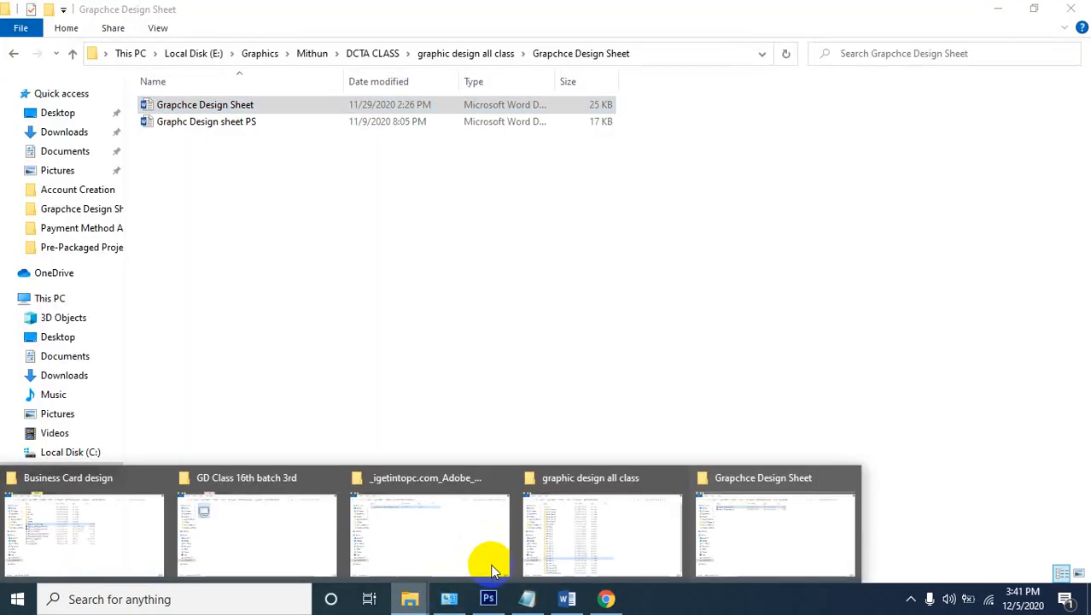
{"action": "left_click", "coordinate": [632, 542]}
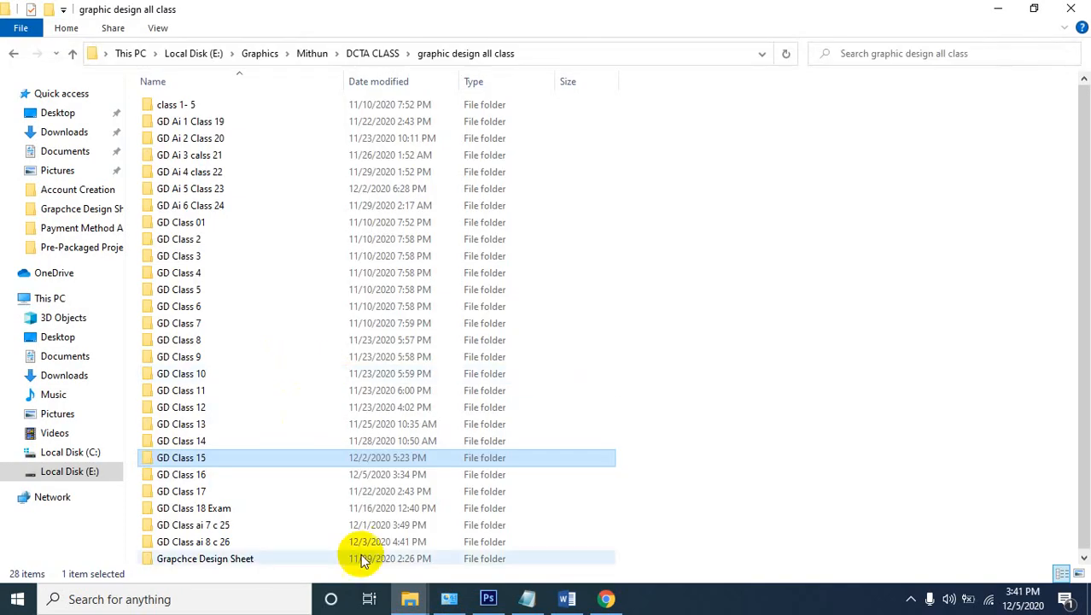
{"action": "left_click", "coordinate": [399, 600]}
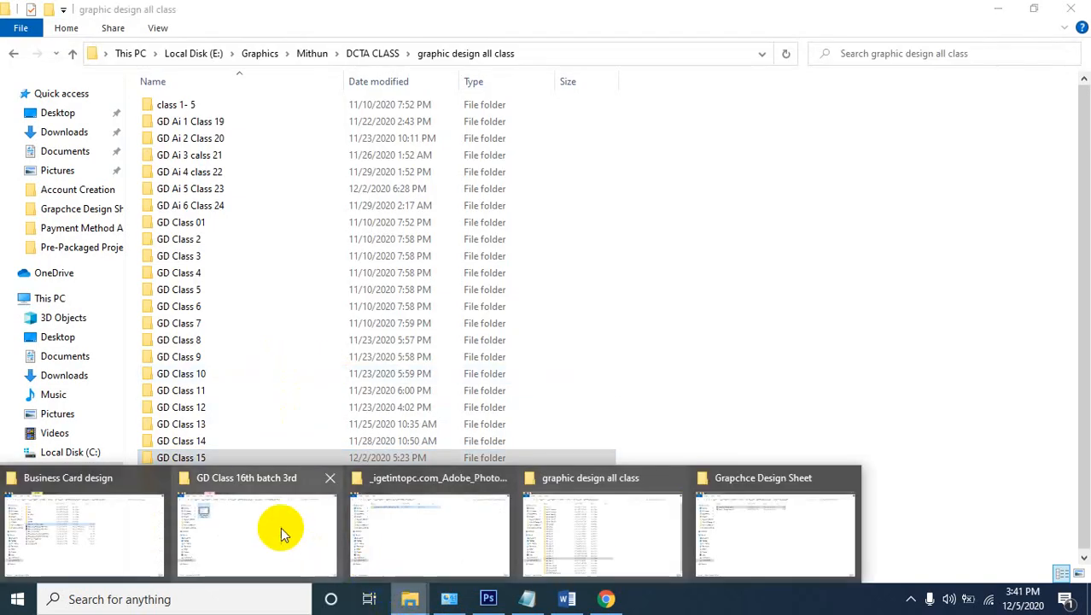
{"action": "left_click", "coordinate": [280, 525]}
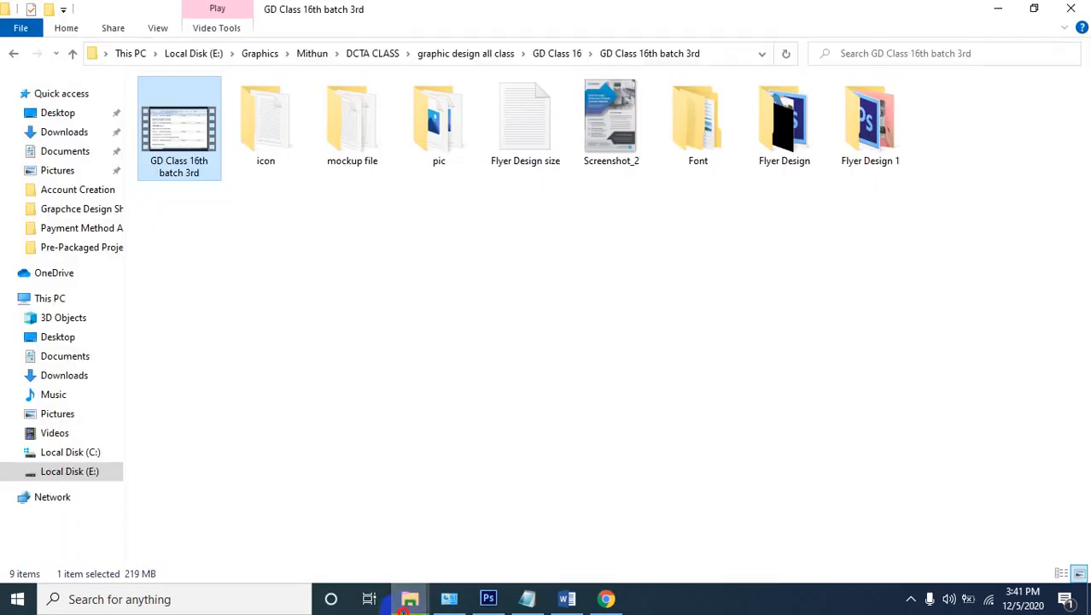
{"action": "left_click", "coordinate": [396, 599]}
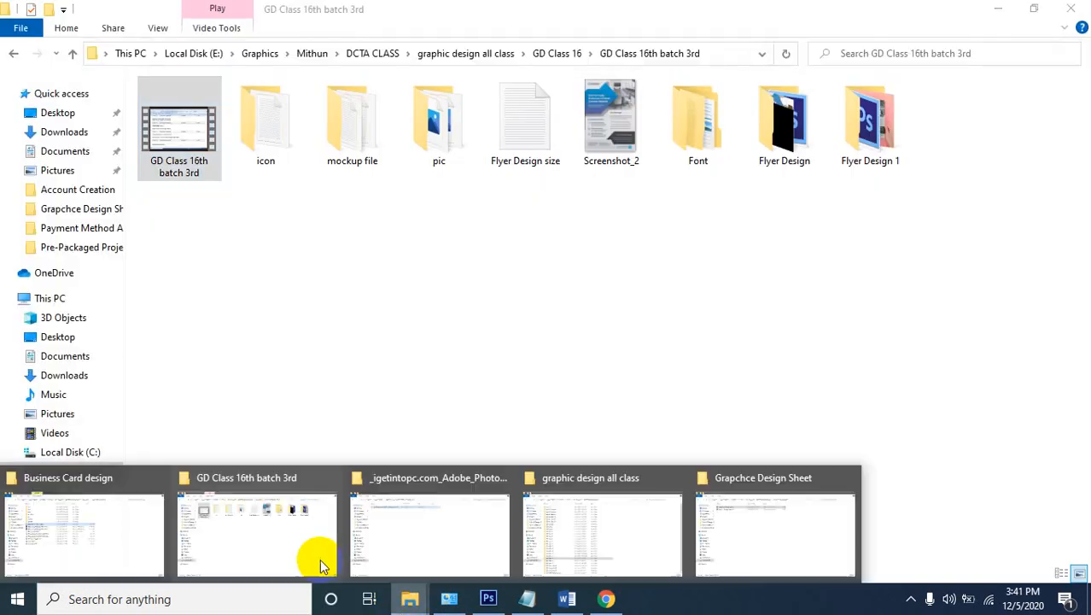
{"action": "left_click", "coordinate": [315, 551]}
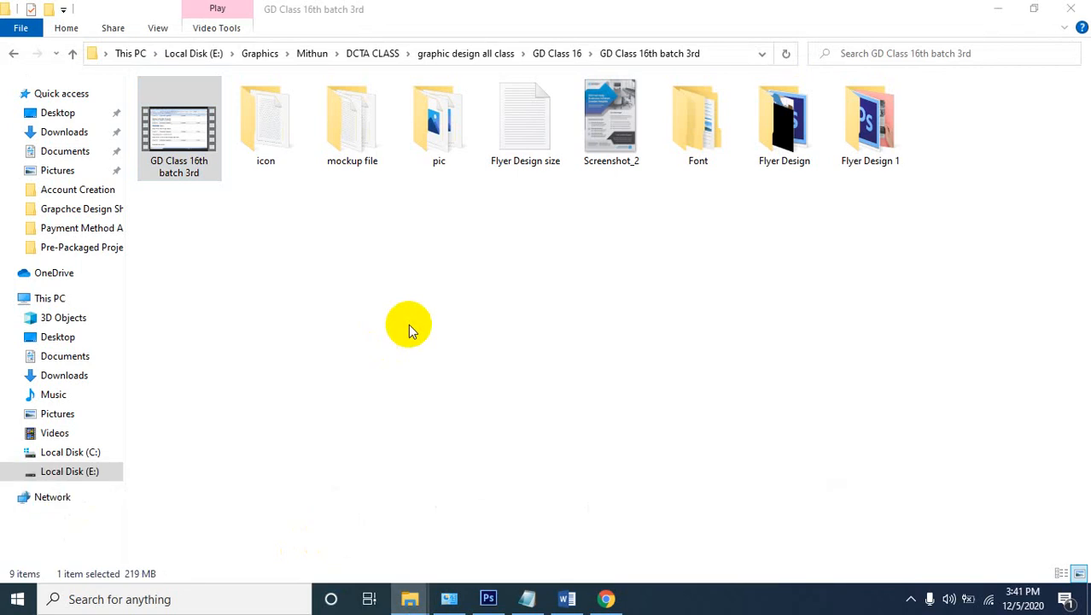
{"action": "left_click", "coordinate": [714, 102]}
{"action": "double_click", "coordinate": [713, 103]}
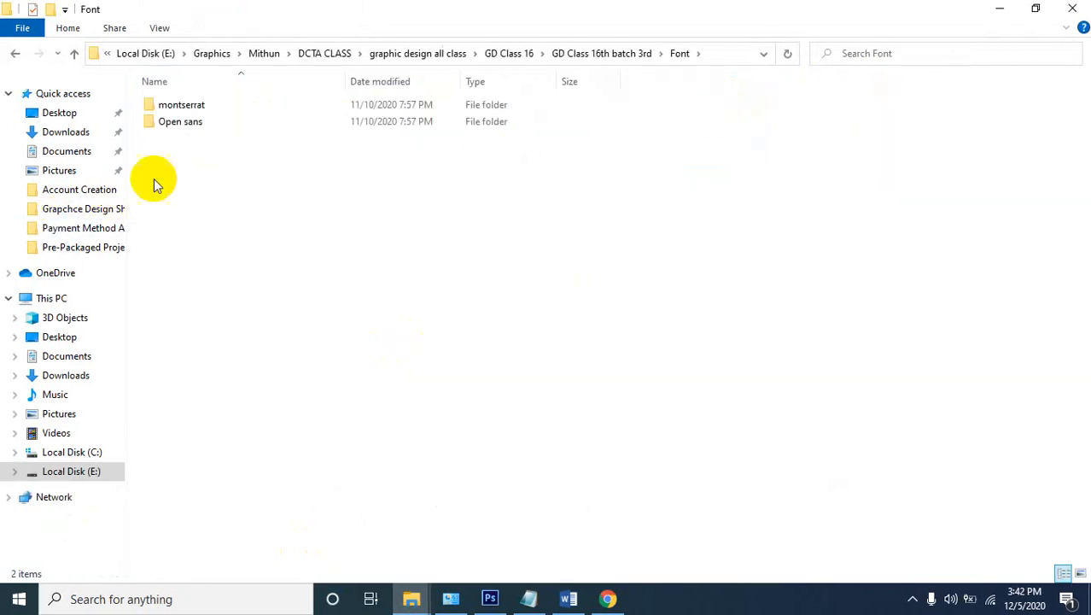
Install all the Montserrat and Montserrat Alternates font files from the montserrat folder for all users
{"action": "double_click", "coordinate": [195, 106]}
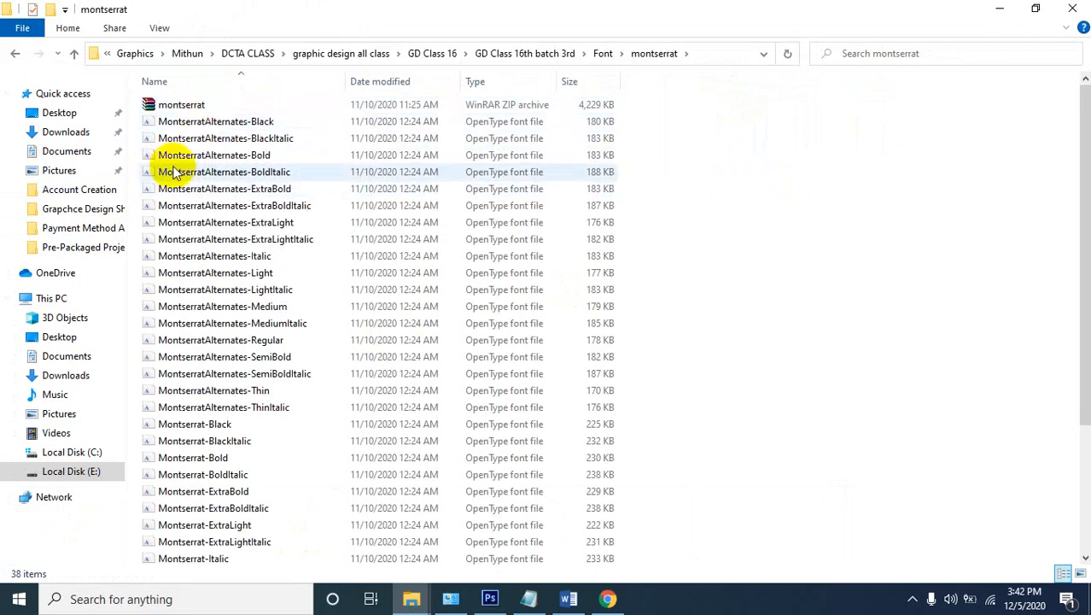
{"action": "left_click_drag", "start_coordinate": [134, 128], "coordinate": [426, 540]}
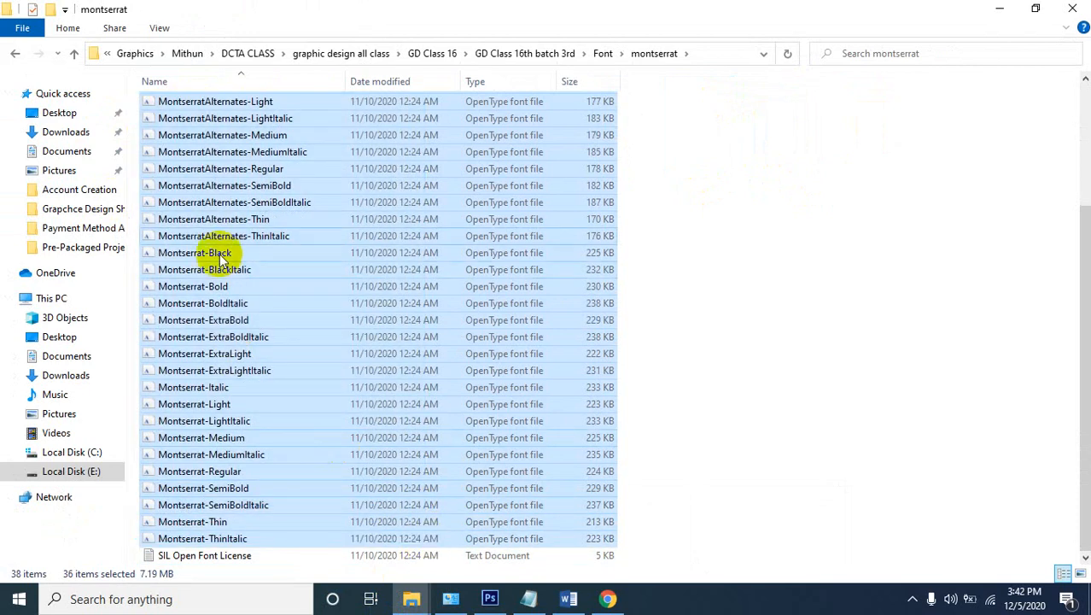
{"action": "right_click", "coordinate": [239, 172]}
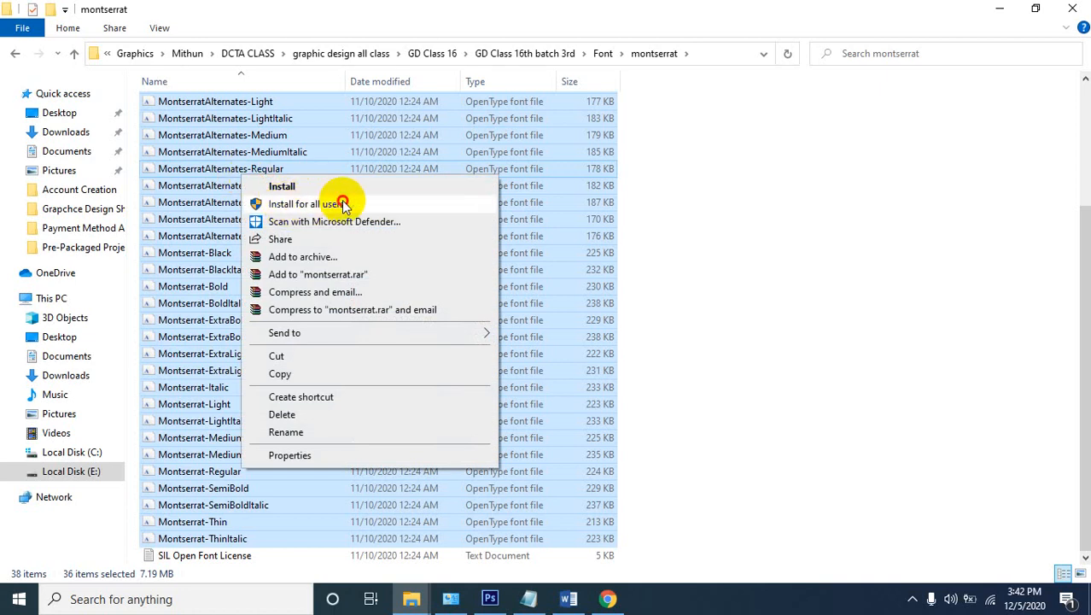
{"action": "left_click", "coordinate": [342, 205]}
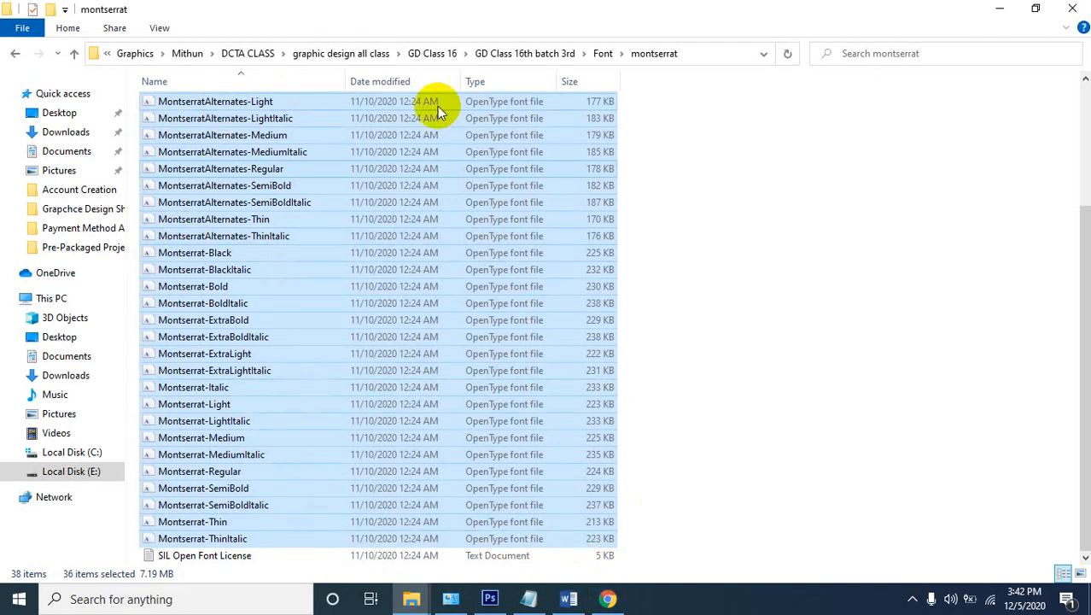
Install all the OpenSans font files from the Open sans folder for all users
{"action": "left_click", "coordinate": [77, 53]}
{"action": "left_click", "coordinate": [195, 127]}
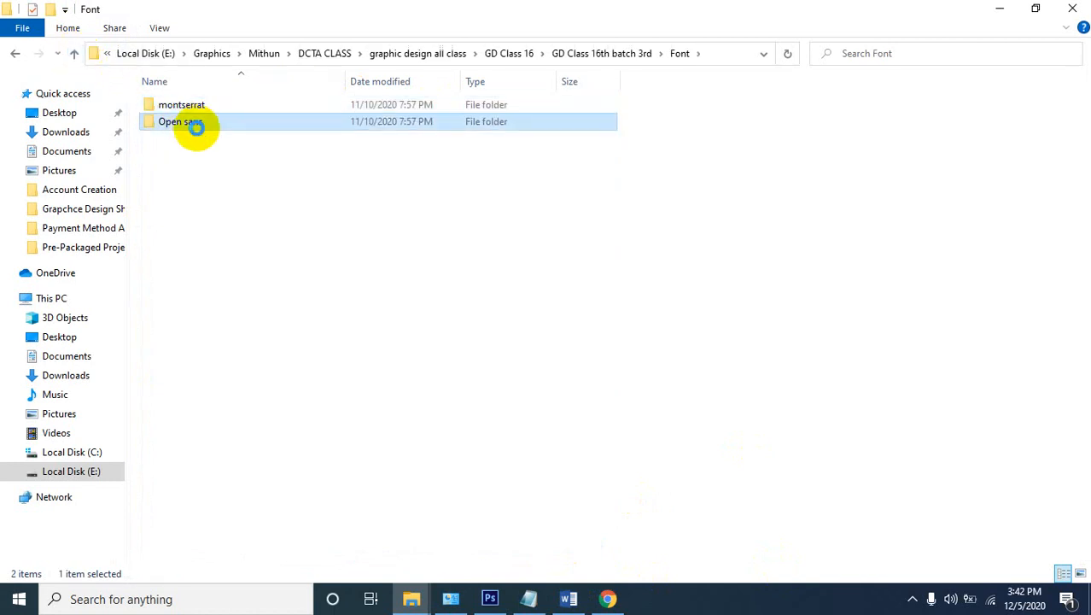
{"action": "double_click", "coordinate": [196, 127]}
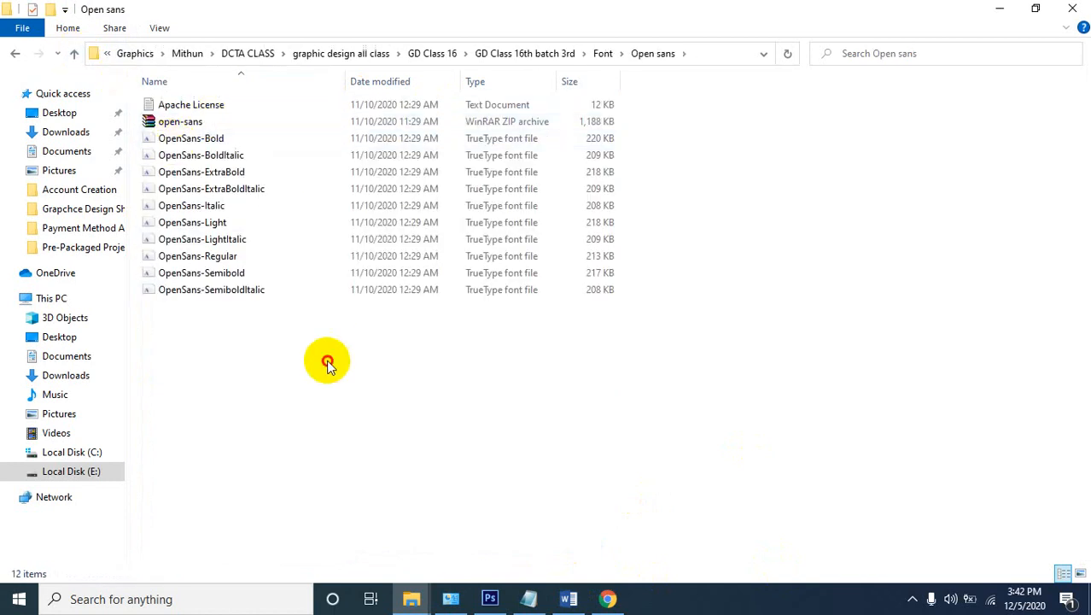
{"action": "left_click", "coordinate": [141, 138]}
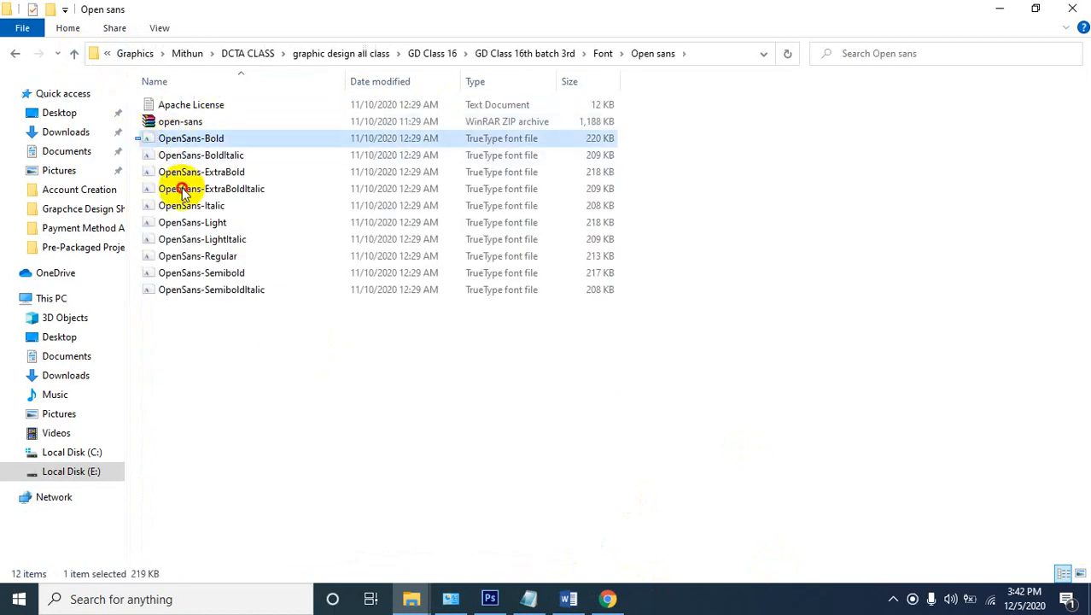
{"action": "left_click_drag", "start_coordinate": [182, 192], "coordinate": [251, 290]}
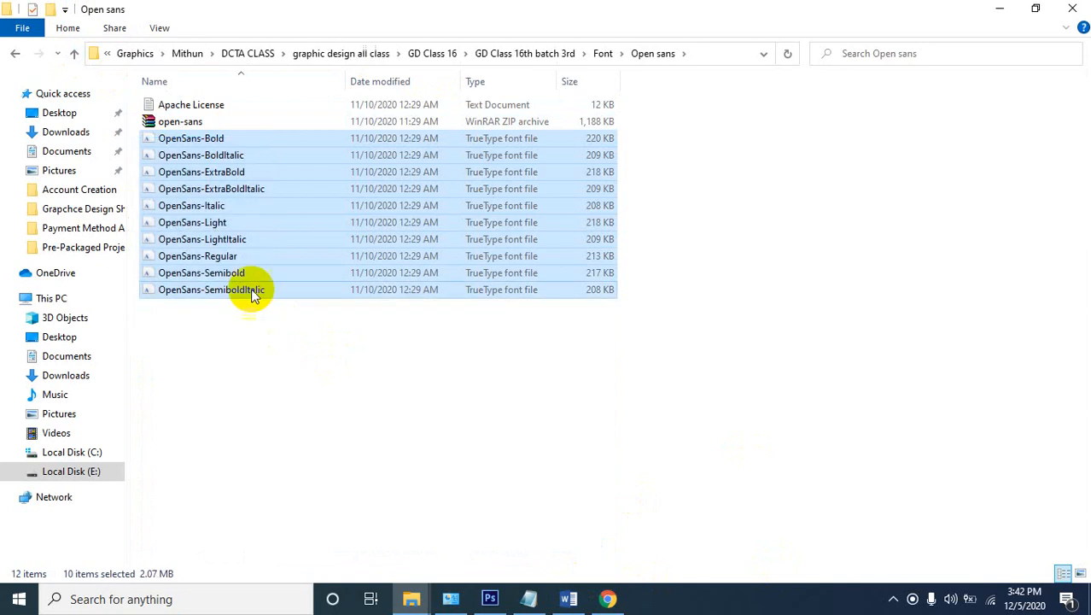
{"action": "right_click", "coordinate": [254, 205]}
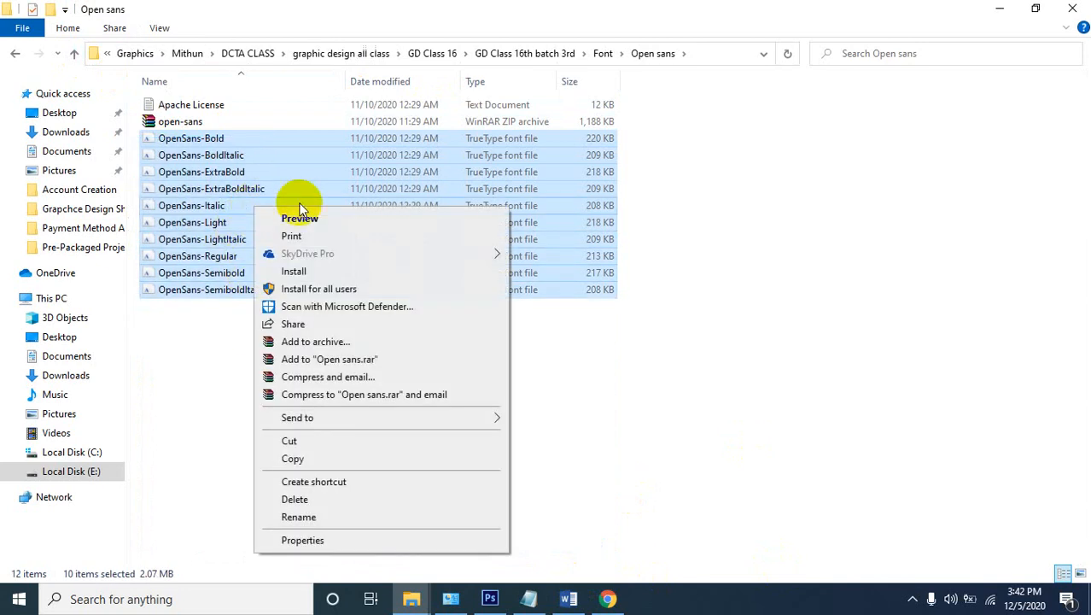
{"action": "left_click", "coordinate": [365, 287]}
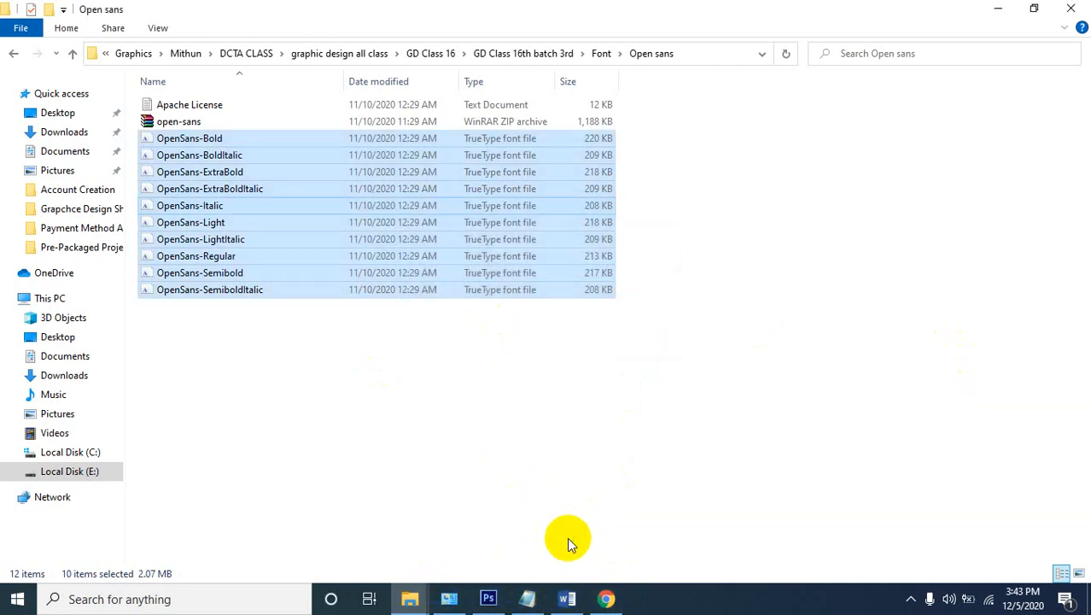
Switch to the Flyer Design size notes in Notepad and review the US Letter width and height
{"action": "left_click", "coordinate": [528, 601]}
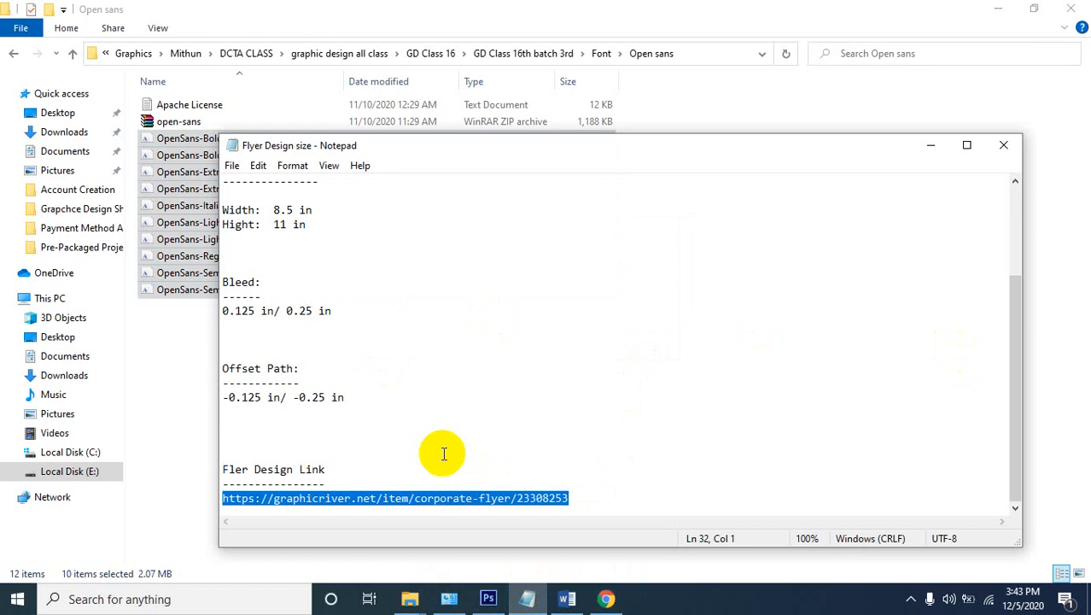
{"action": "scroll", "coordinate": [418, 399], "scroll_direction": "up", "scroll_amount": 4}
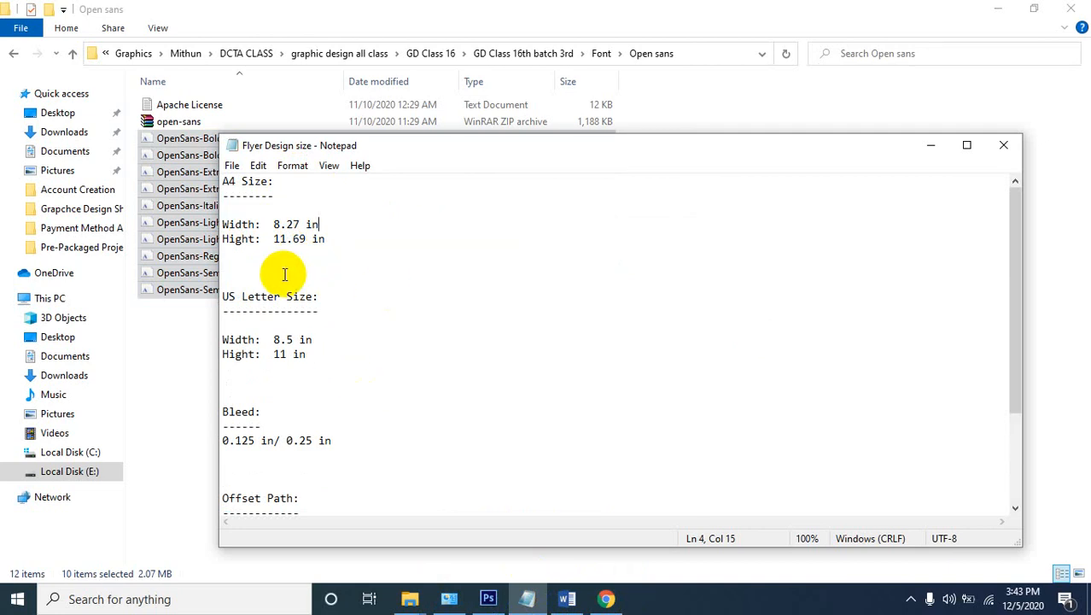
{"action": "left_click", "coordinate": [338, 369]}
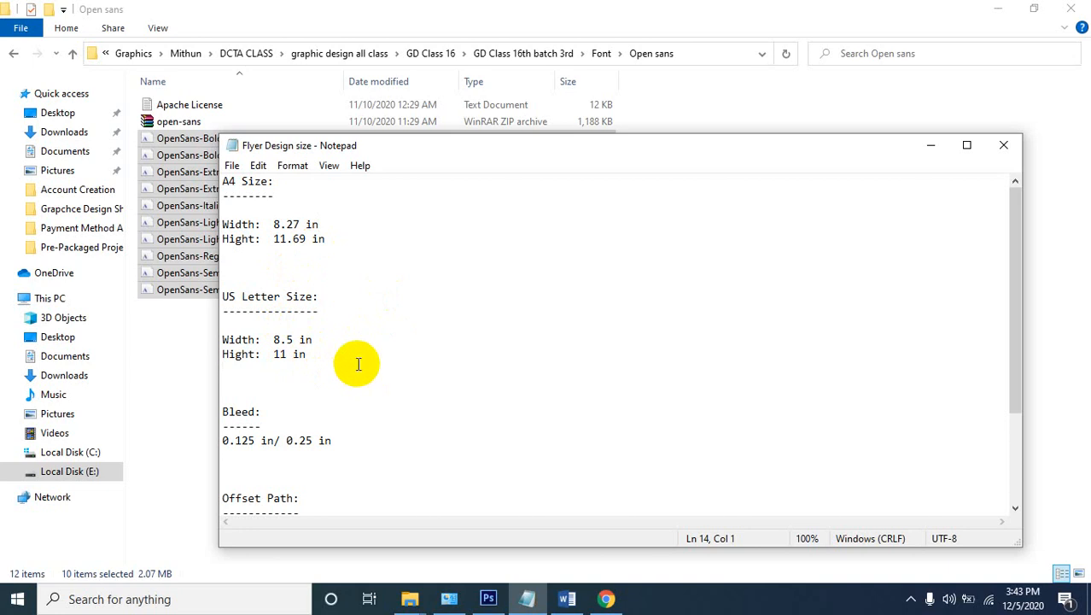
{"action": "left_click_drag", "start_coordinate": [372, 370], "coordinate": [323, 295]}
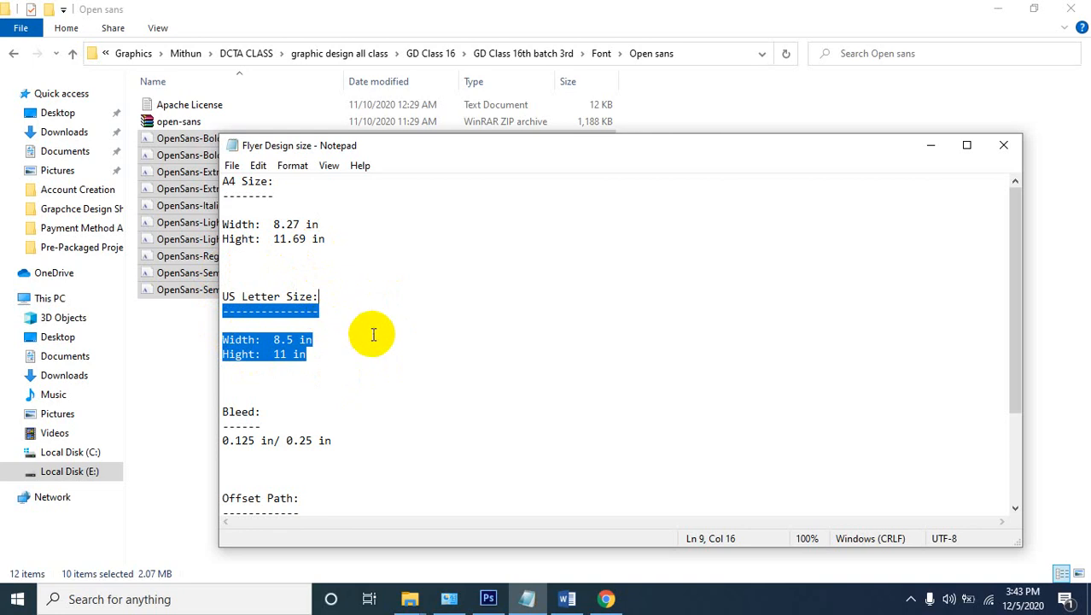
{"action": "left_click", "coordinate": [318, 343]}
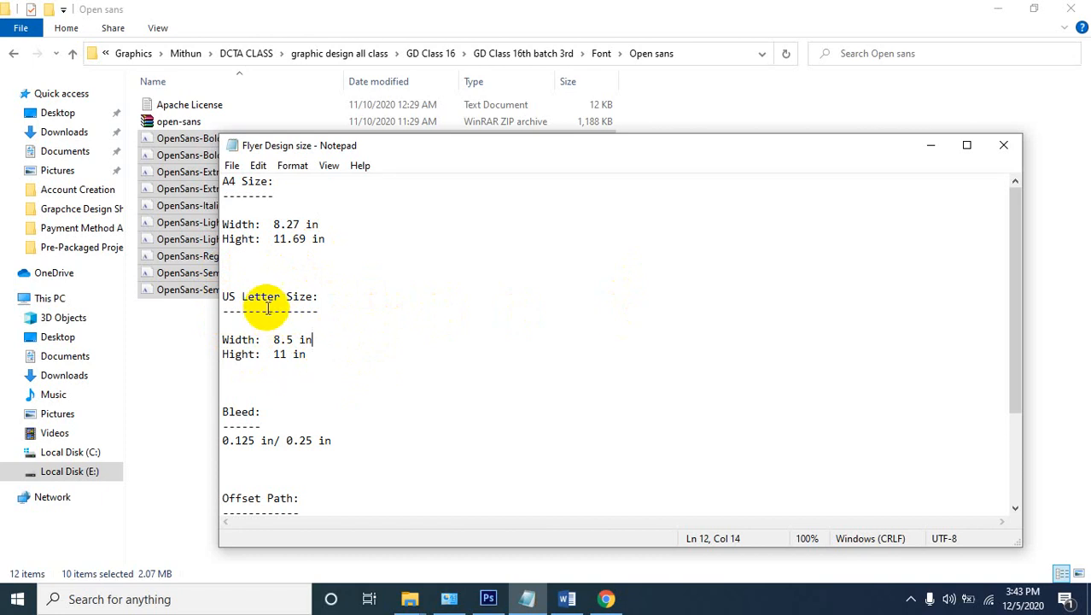
{"action": "left_click_drag", "start_coordinate": [242, 296], "coordinate": [349, 299]}
{"action": "left_click", "coordinate": [350, 373]}
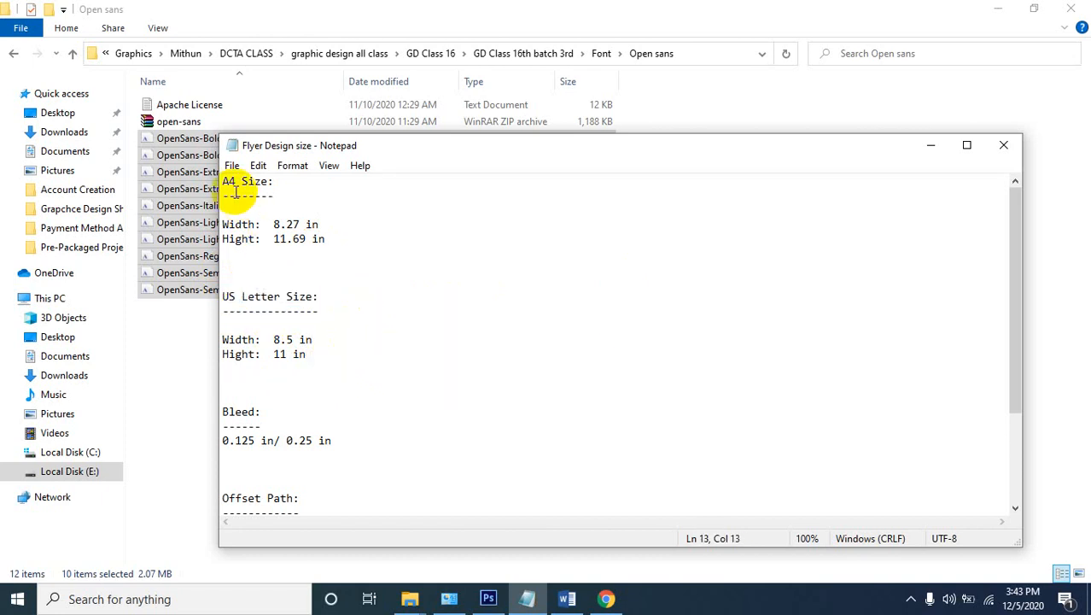
Review the A4 width and height listed in the flyer size notes
{"action": "left_click", "coordinate": [347, 233]}
{"action": "left_click_drag", "start_coordinate": [347, 232], "coordinate": [211, 210]}
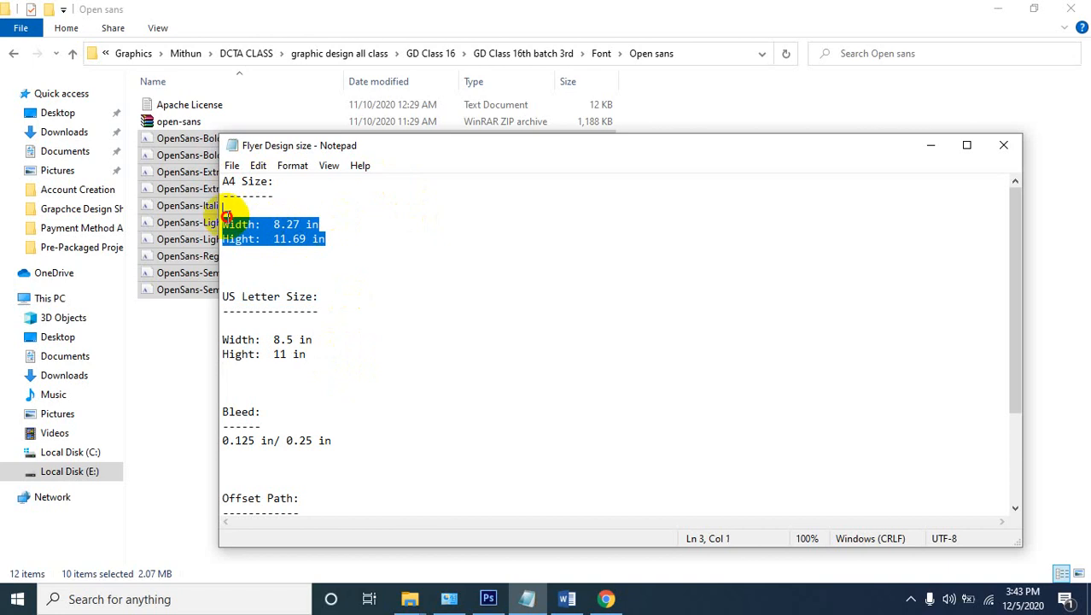
{"action": "left_click", "coordinate": [412, 302]}
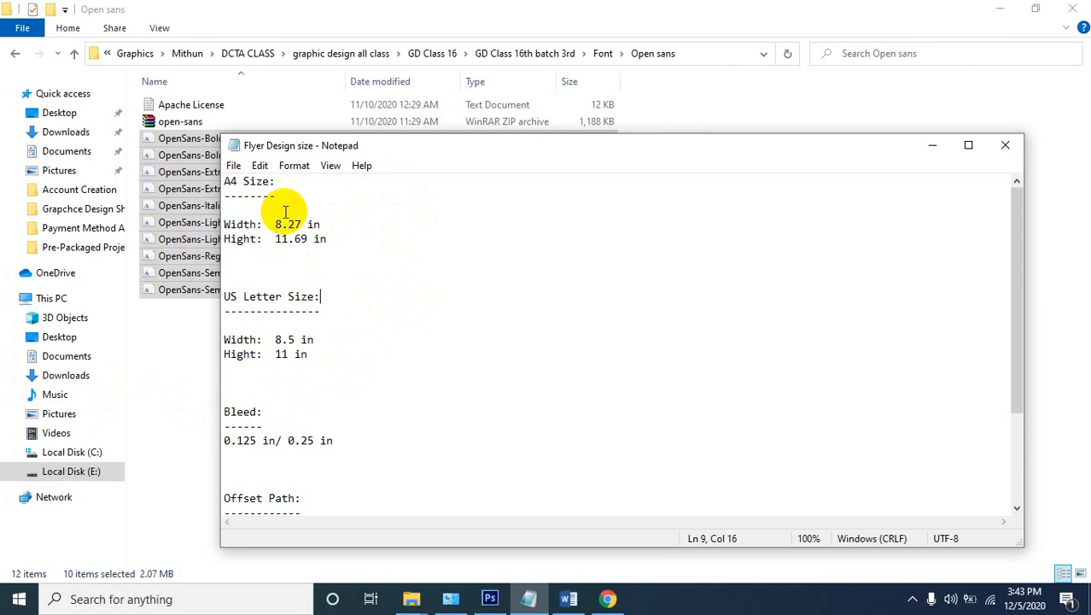
{"action": "left_click", "coordinate": [339, 237]}
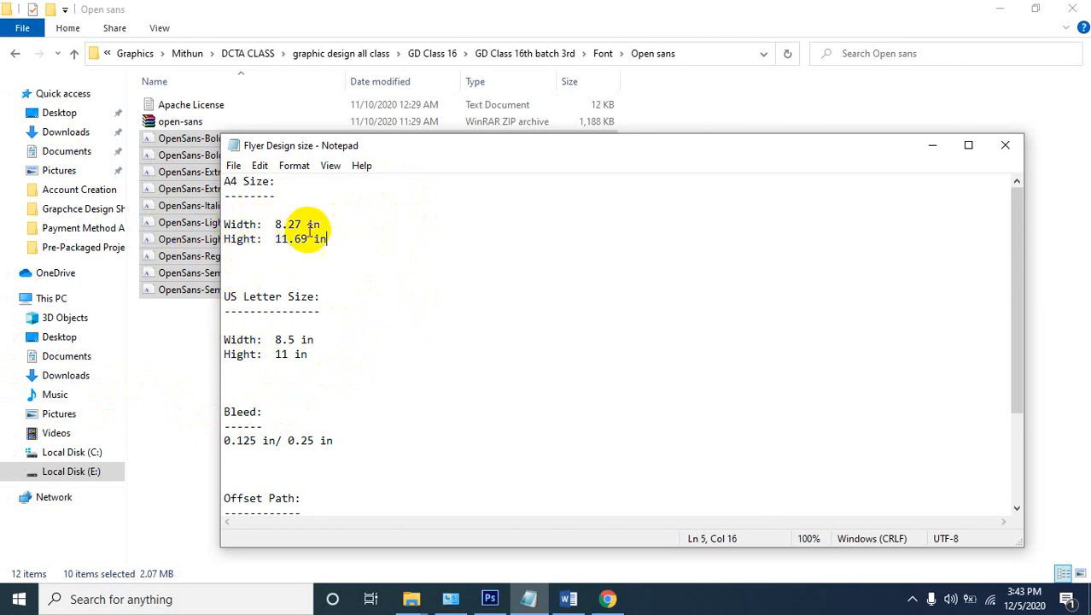
{"action": "left_click", "coordinate": [353, 227]}
{"action": "left_click_drag", "start_coordinate": [353, 244], "coordinate": [209, 224]}
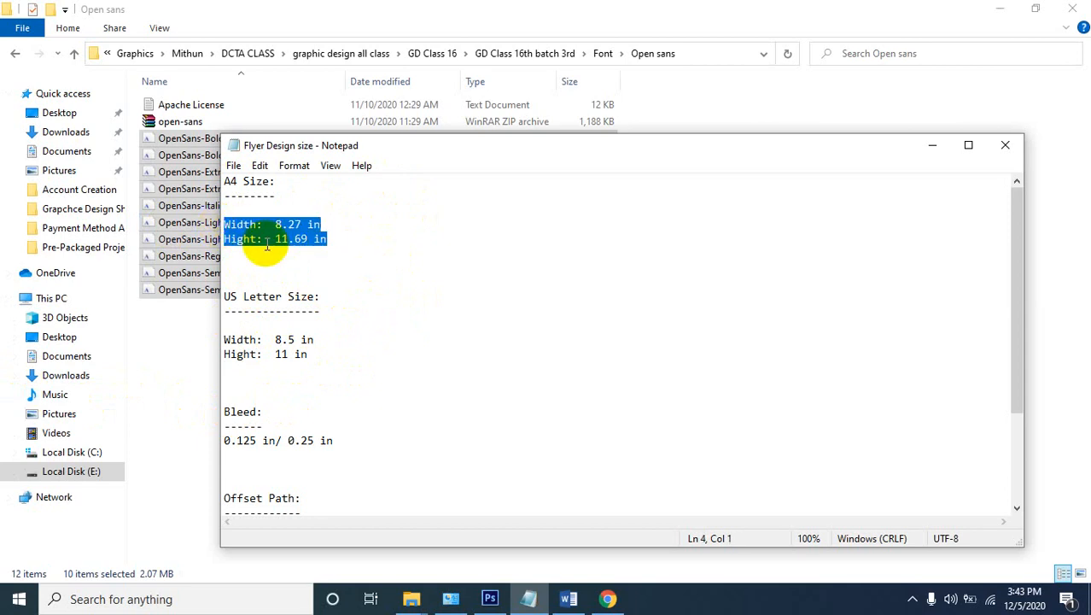
{"action": "left_click", "coordinate": [340, 246]}
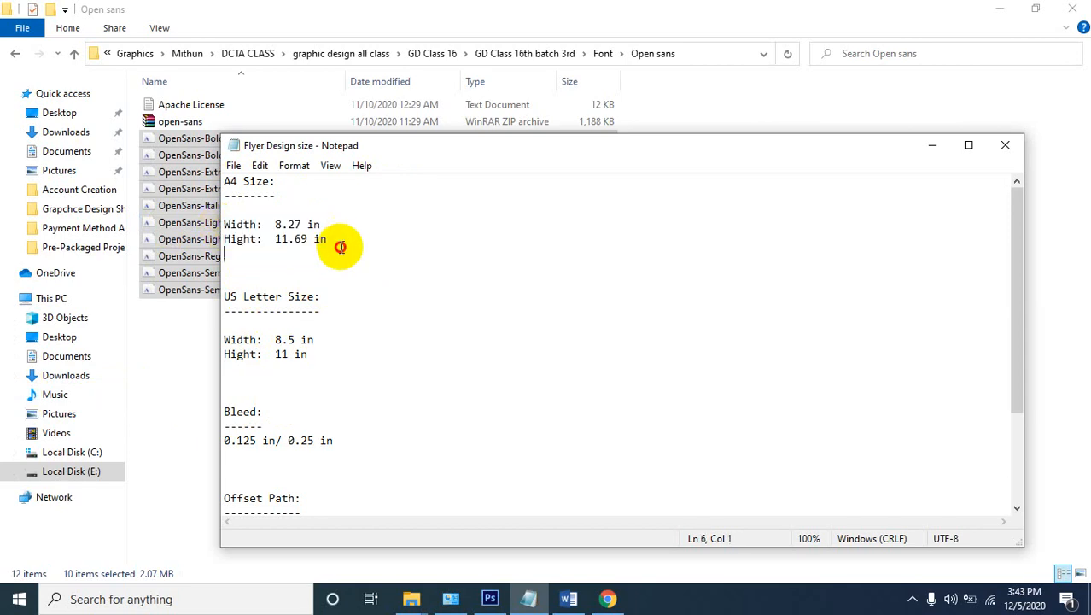
{"action": "left_click", "coordinate": [344, 238]}
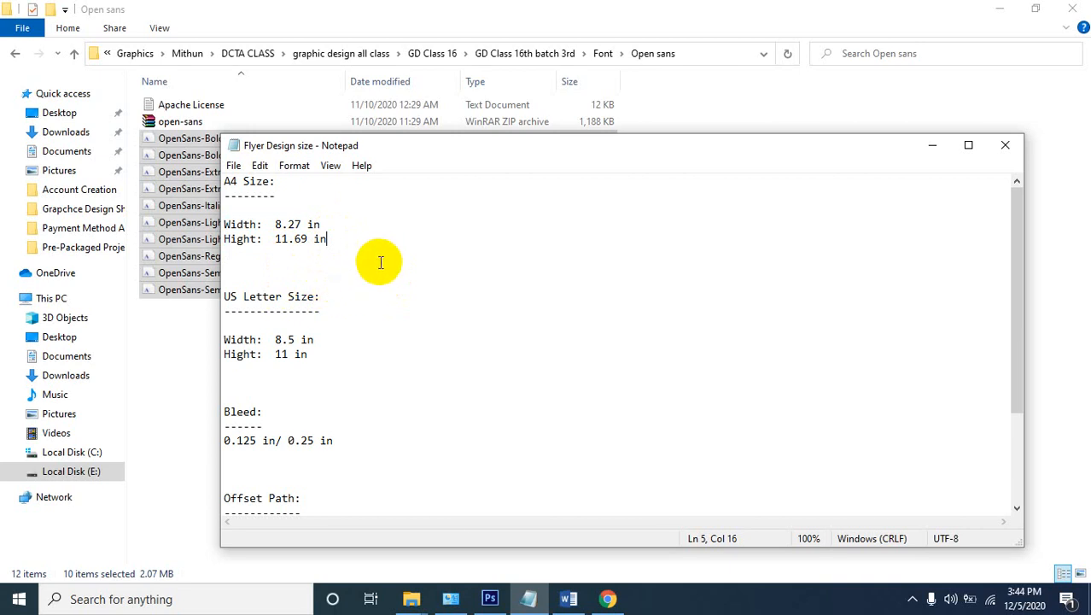
Switch to Photoshop and open the settings for a new document
{"action": "left_click", "coordinate": [489, 599]}
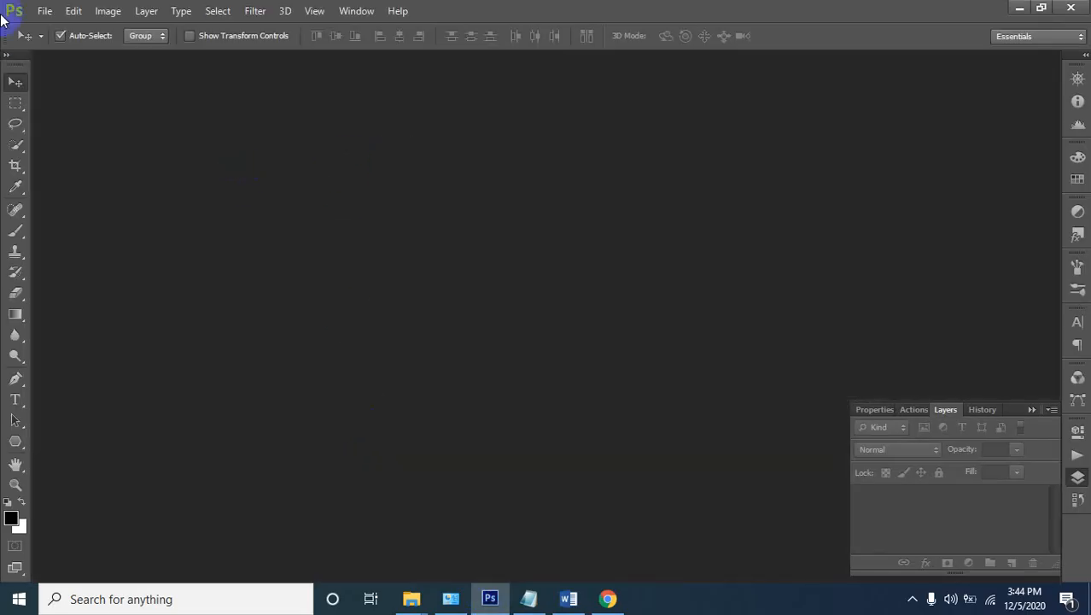
{"action": "left_click", "coordinate": [46, 11]}
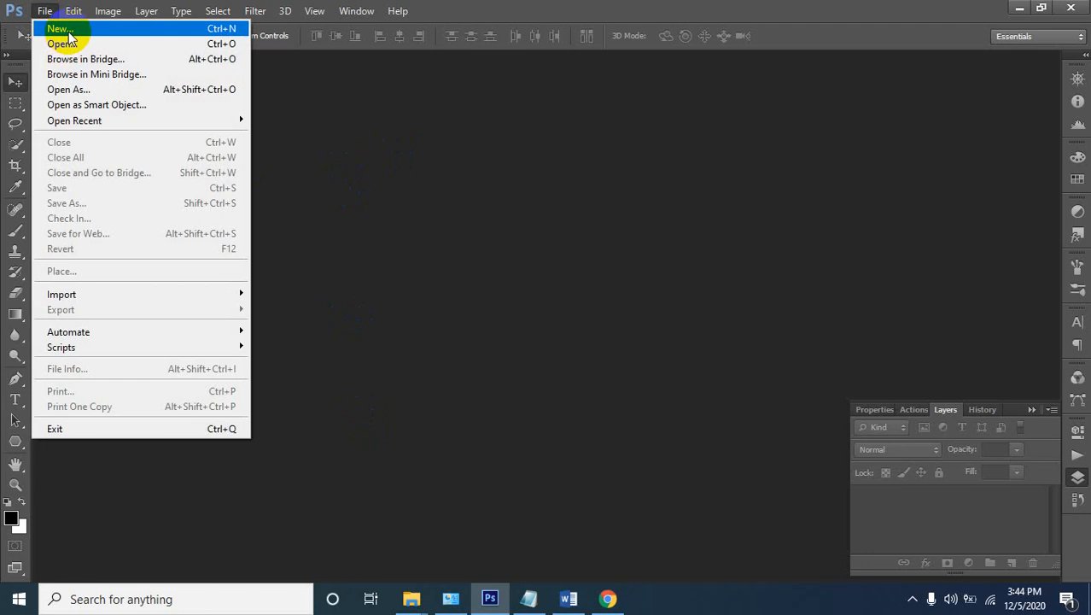
{"action": "left_click", "coordinate": [371, 155]}
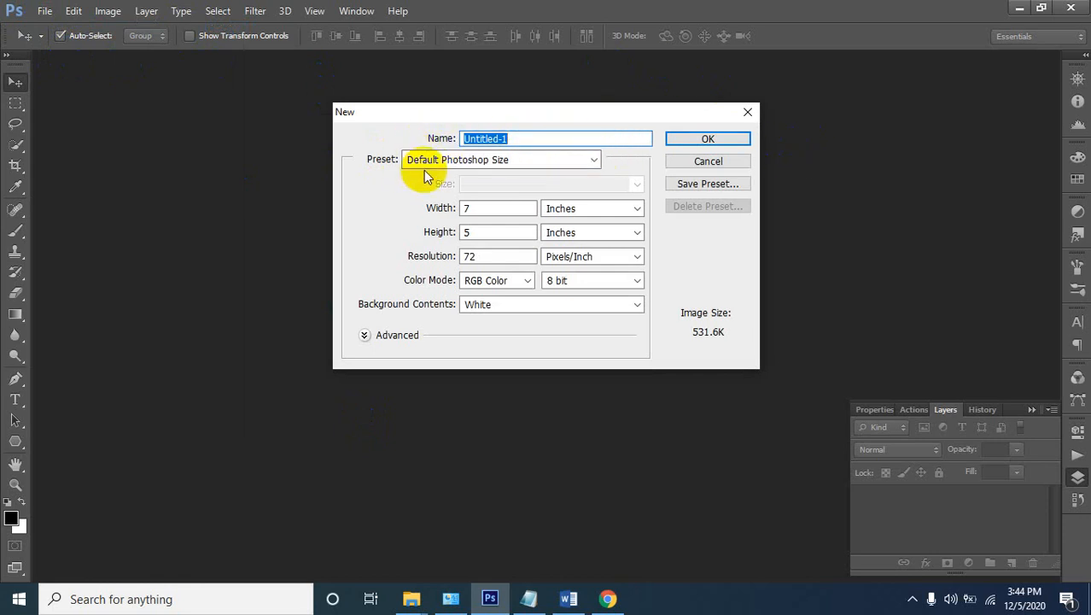
Try the U.S. Paper preset in Letter size and the Custom preset for the new document
{"action": "left_click", "coordinate": [480, 161]}
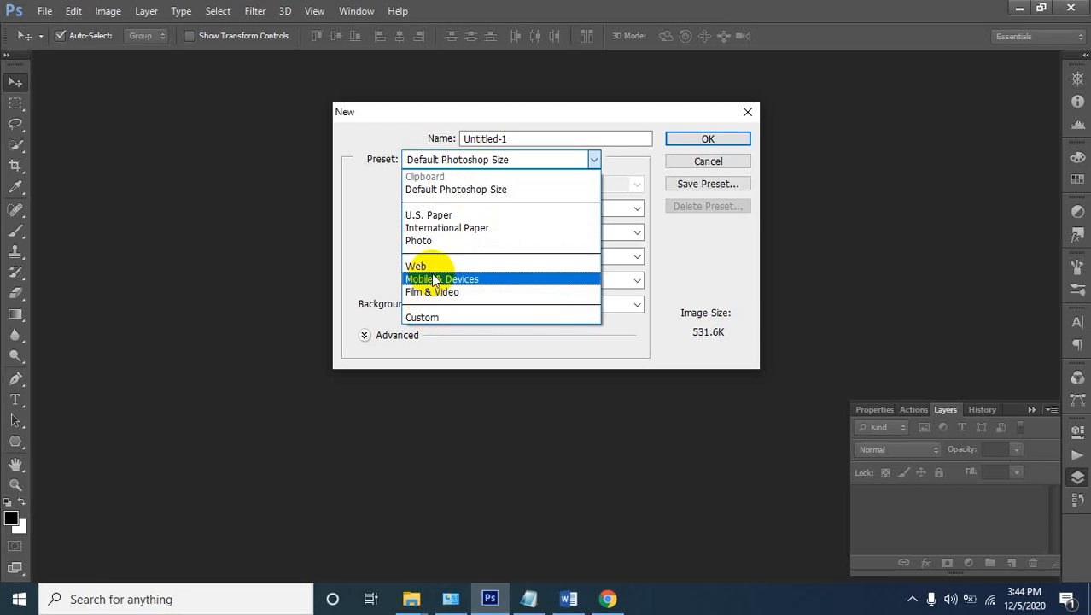
{"action": "left_click", "coordinate": [478, 217]}
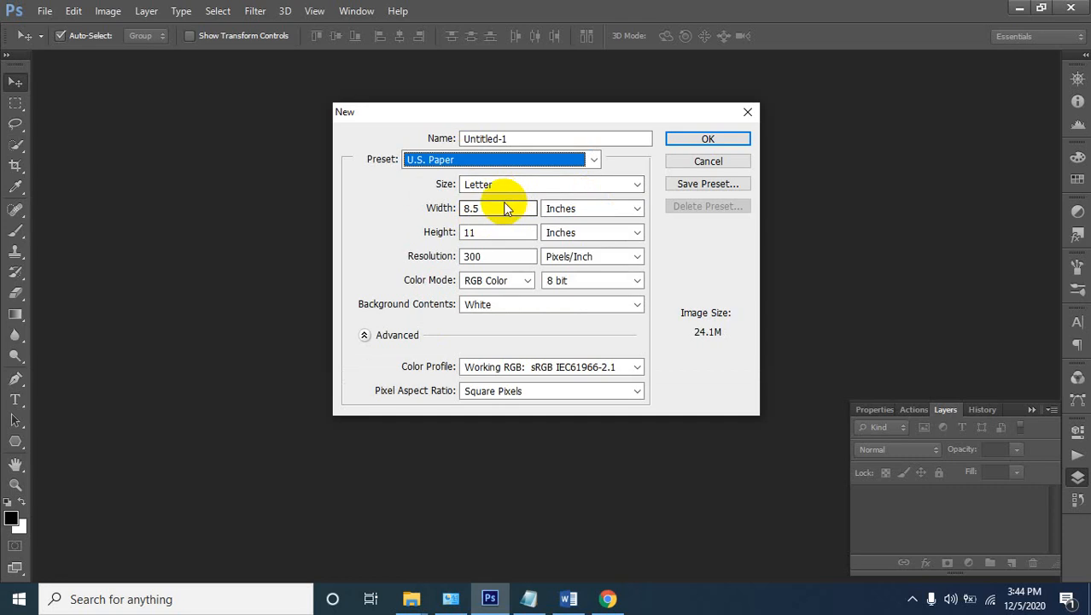
{"action": "left_click", "coordinate": [510, 186]}
{"action": "left_click", "coordinate": [512, 191]}
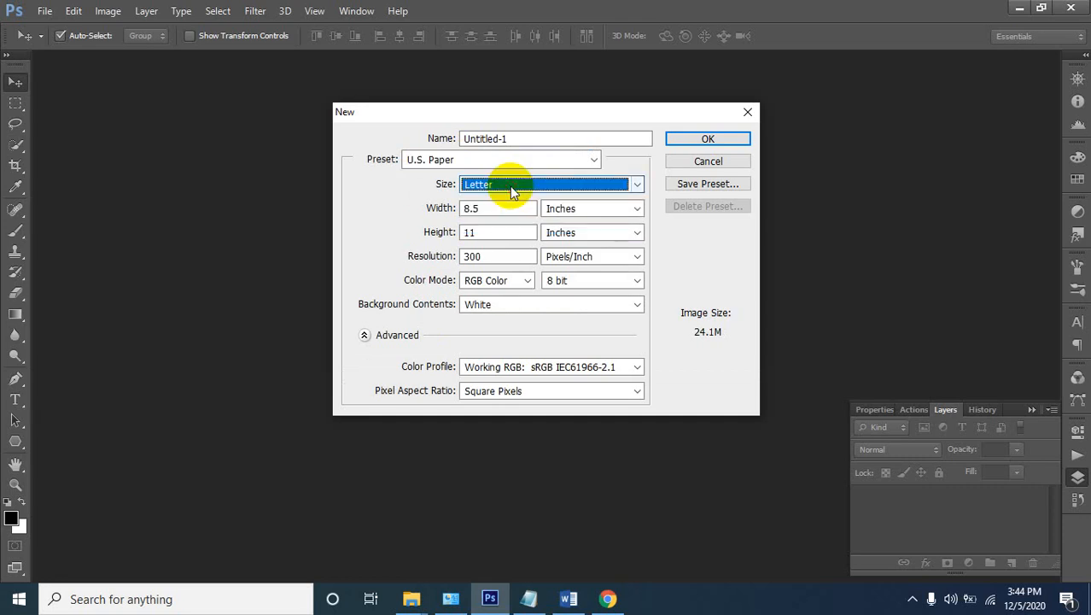
{"action": "left_click", "coordinate": [511, 191]}
{"action": "left_click", "coordinate": [511, 191]}
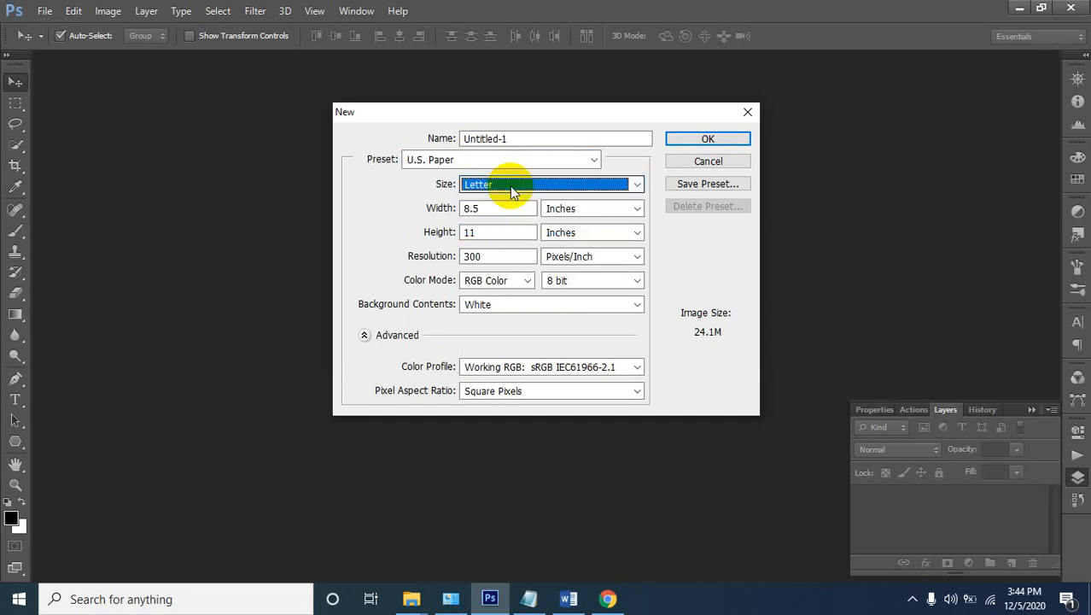
{"action": "left_click", "coordinate": [487, 209]}
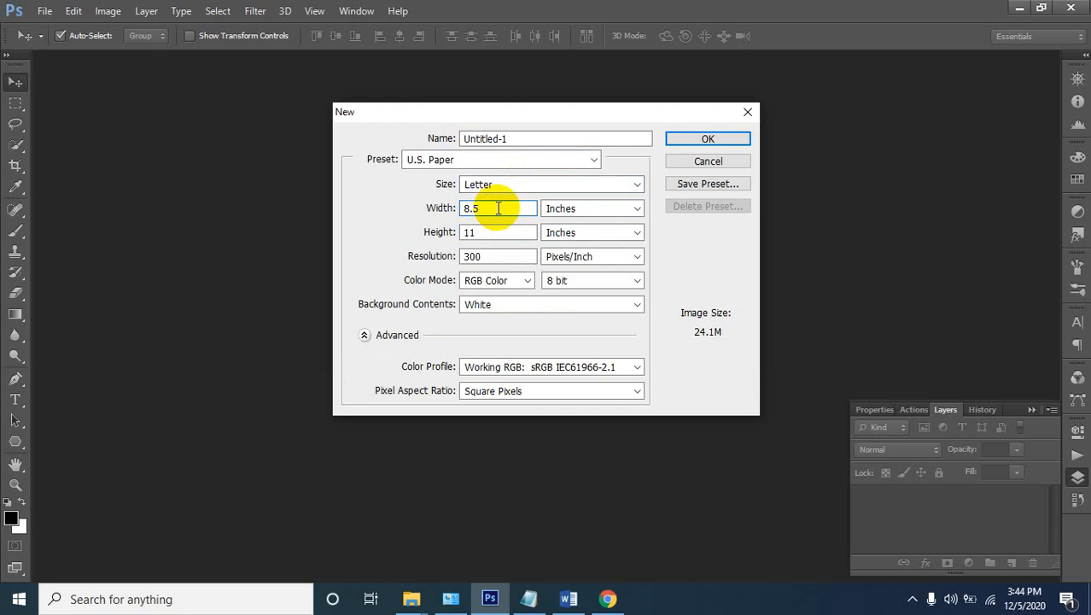
{"action": "left_click", "coordinate": [470, 159]}
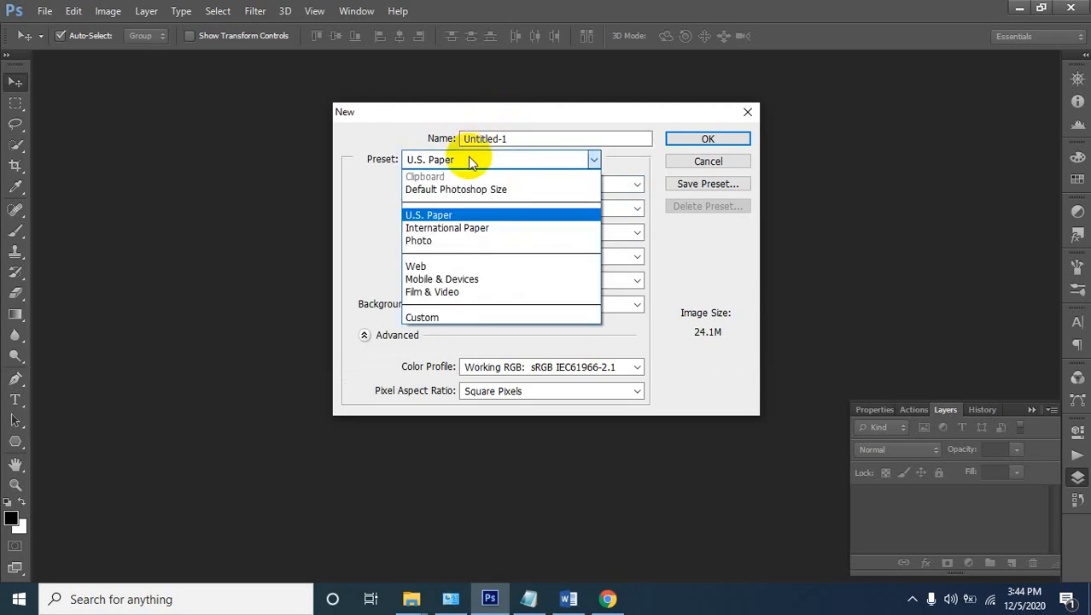
{"action": "left_click", "coordinate": [422, 317]}
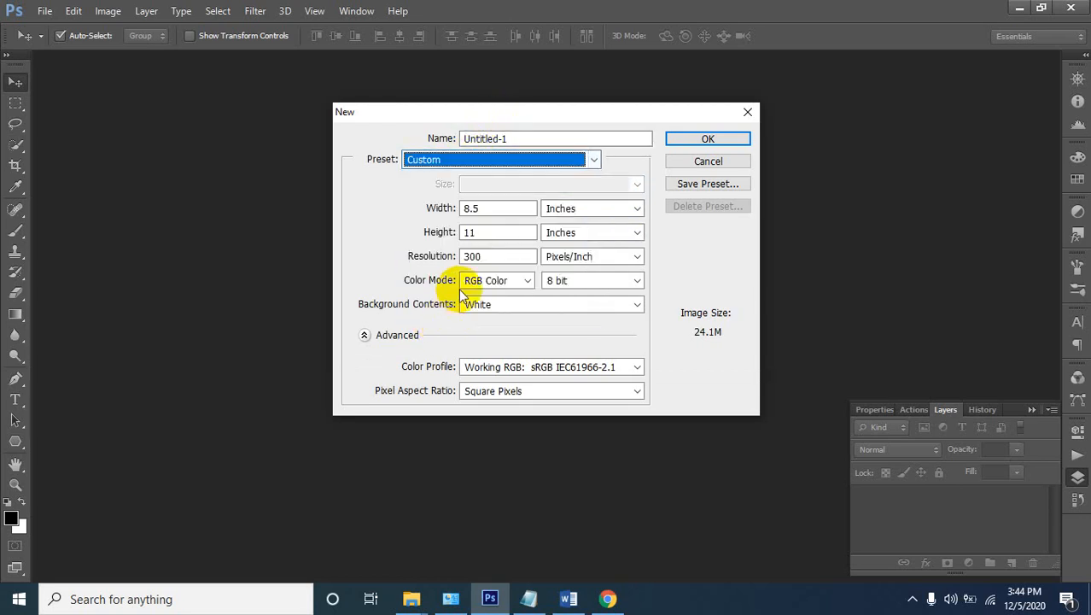
Choose the International Paper preset in A4 size for the new document and set its dimension units to inches
{"action": "left_click", "coordinate": [555, 160]}
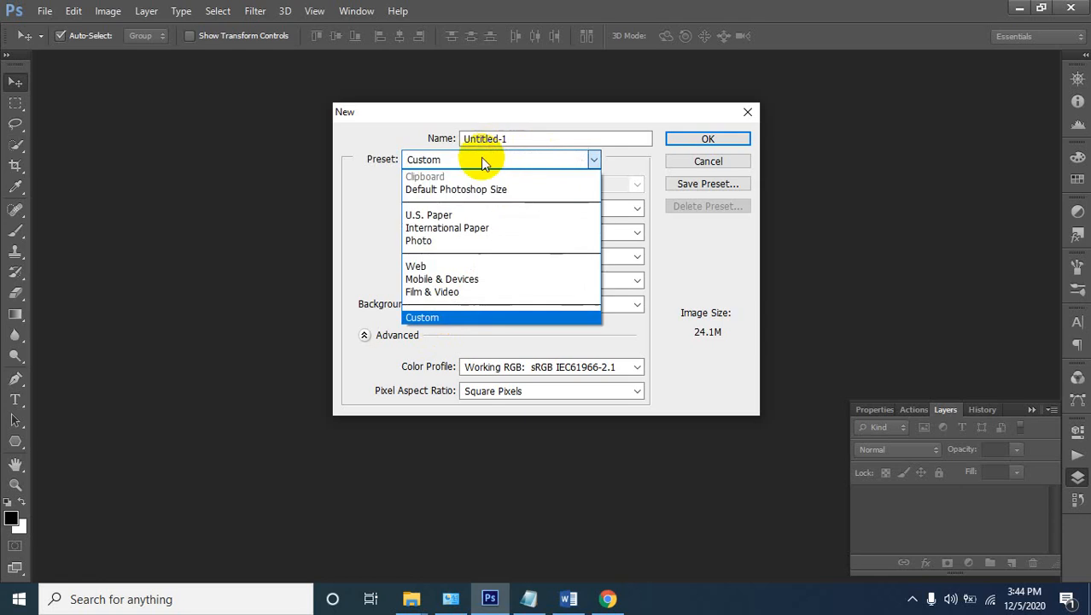
{"action": "left_click", "coordinate": [463, 227]}
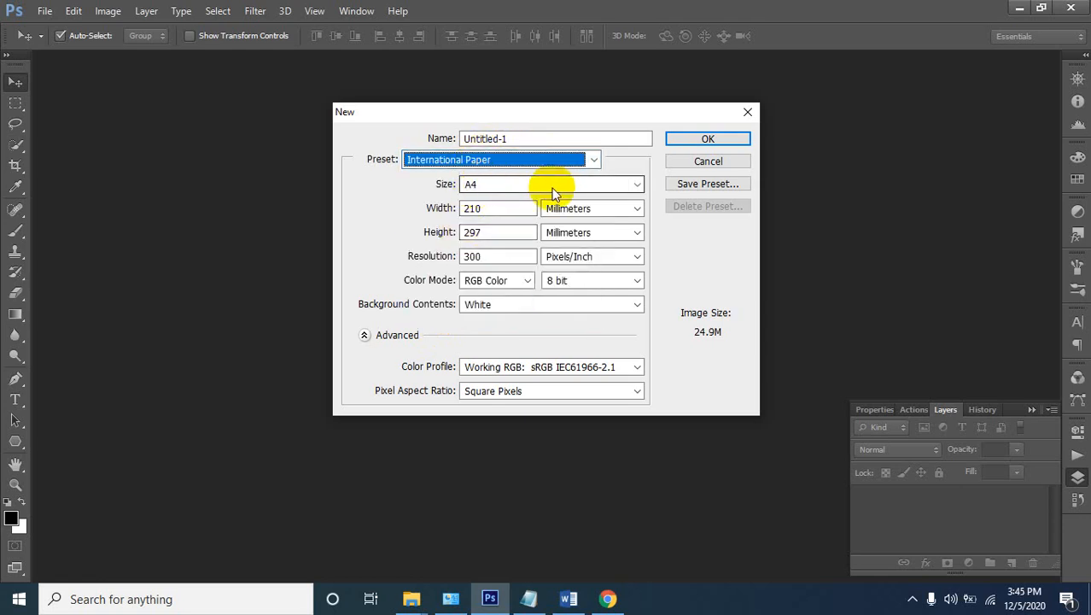
{"action": "left_click", "coordinate": [580, 209]}
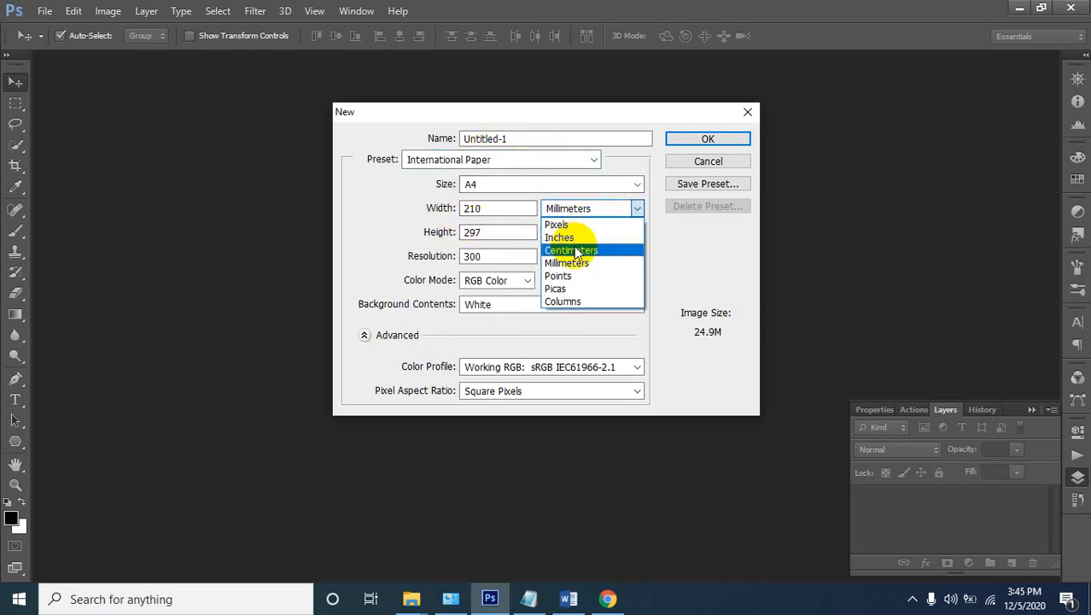
{"action": "left_click", "coordinate": [581, 238]}
{"action": "left_click", "coordinate": [492, 208]}
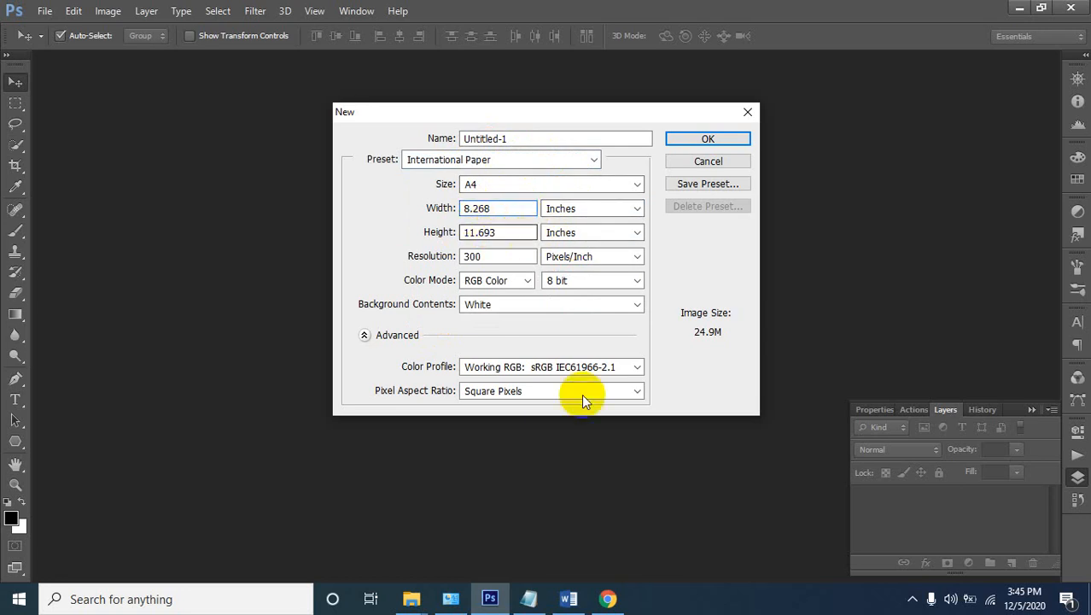
Check the A4 dimensions in the Flyer Design size notes in Notepad and return to Photoshop
{"action": "left_click", "coordinate": [608, 597]}
{"action": "left_click", "coordinate": [570, 600]}
{"action": "left_click", "coordinate": [531, 597]}
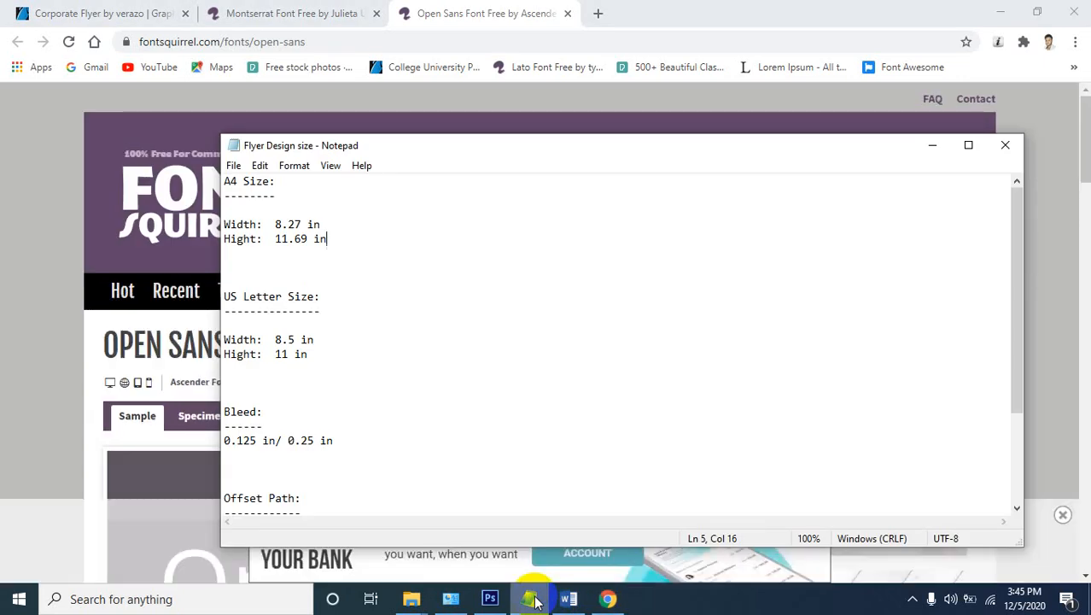
{"action": "left_click", "coordinate": [531, 600]}
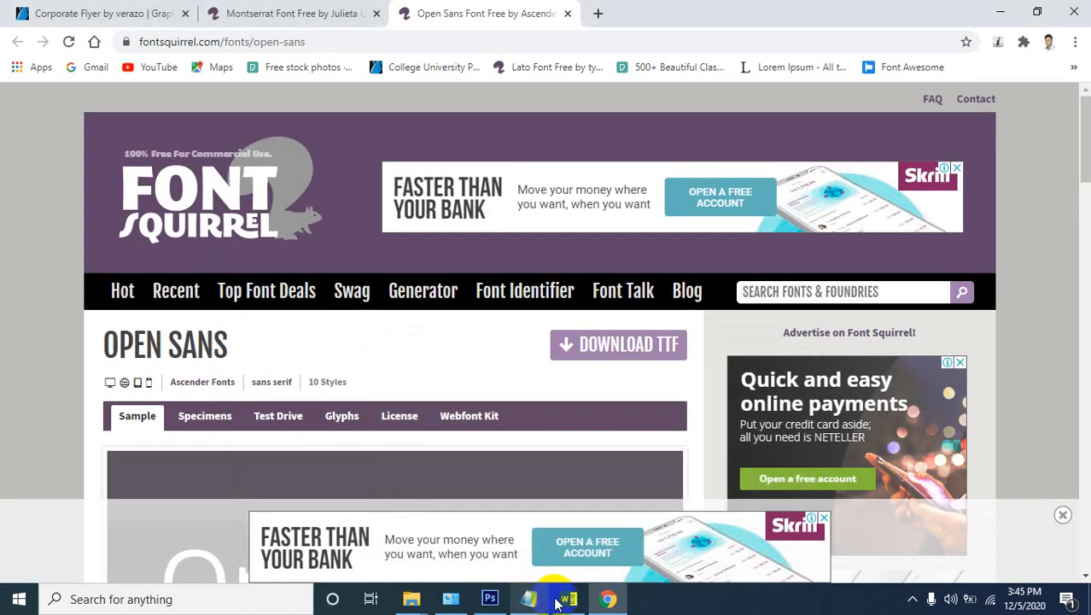
{"action": "left_click", "coordinate": [491, 599]}
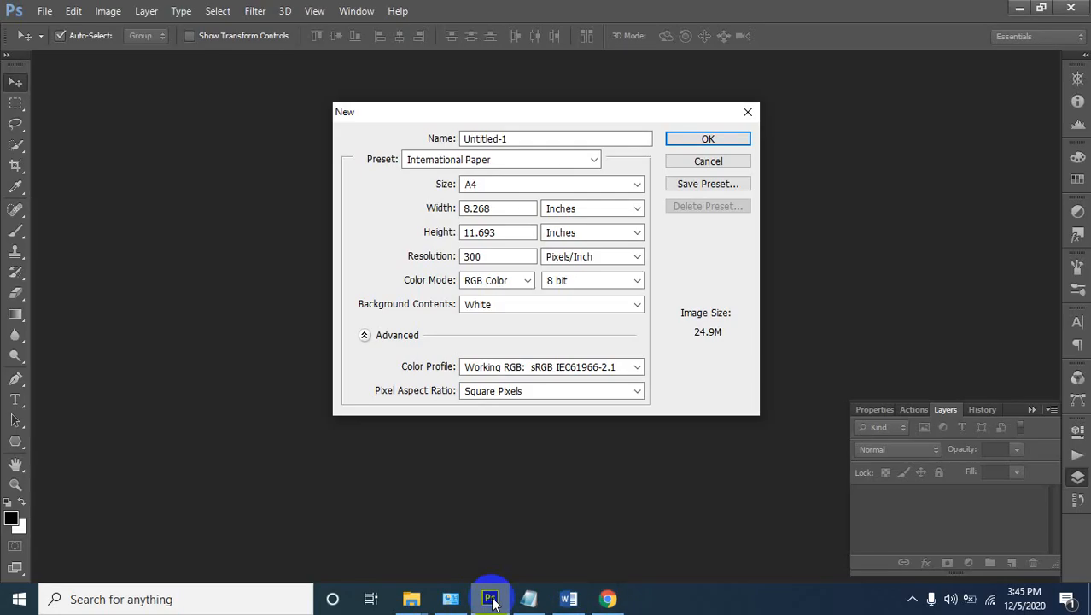
Set the new document's width to 8.27 inches and its height to 11.69 inches
{"action": "left_click", "coordinate": [495, 210]}
{"action": "double_click", "coordinate": [480, 210]}
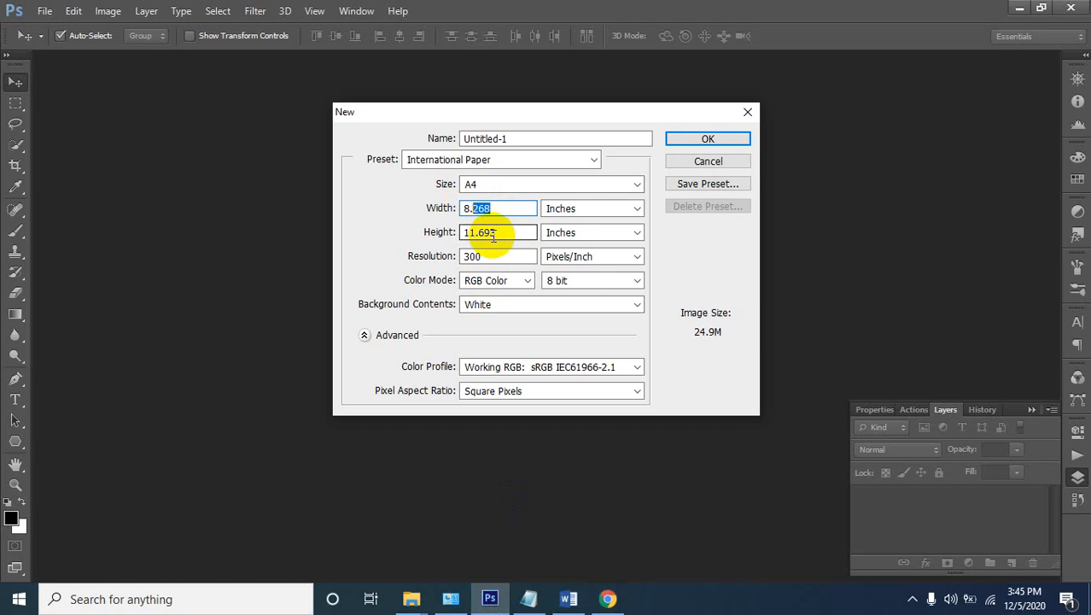
{"action": "type", "text": "27"}
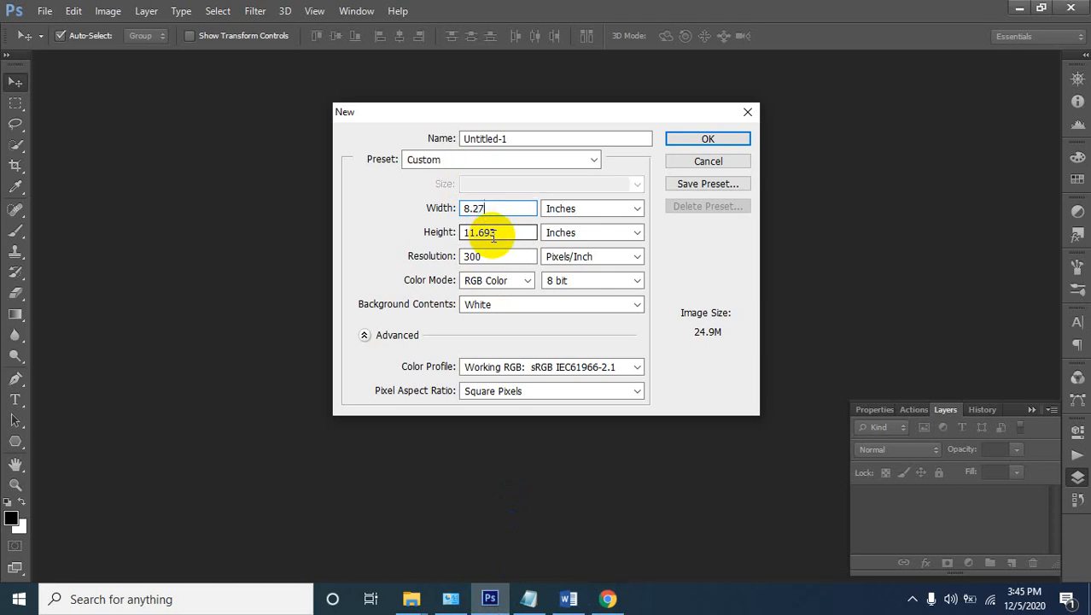
{"action": "left_click_drag", "start_coordinate": [489, 235], "coordinate": [533, 242]}
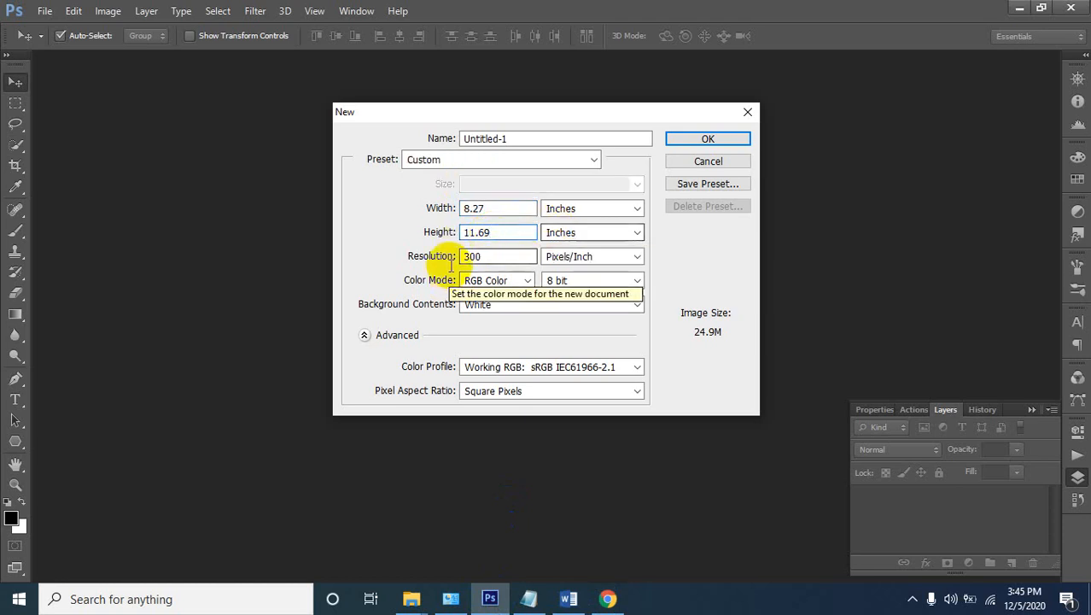
Set the new document's color mode to CMYK Color
{"action": "left_click", "coordinate": [476, 256]}
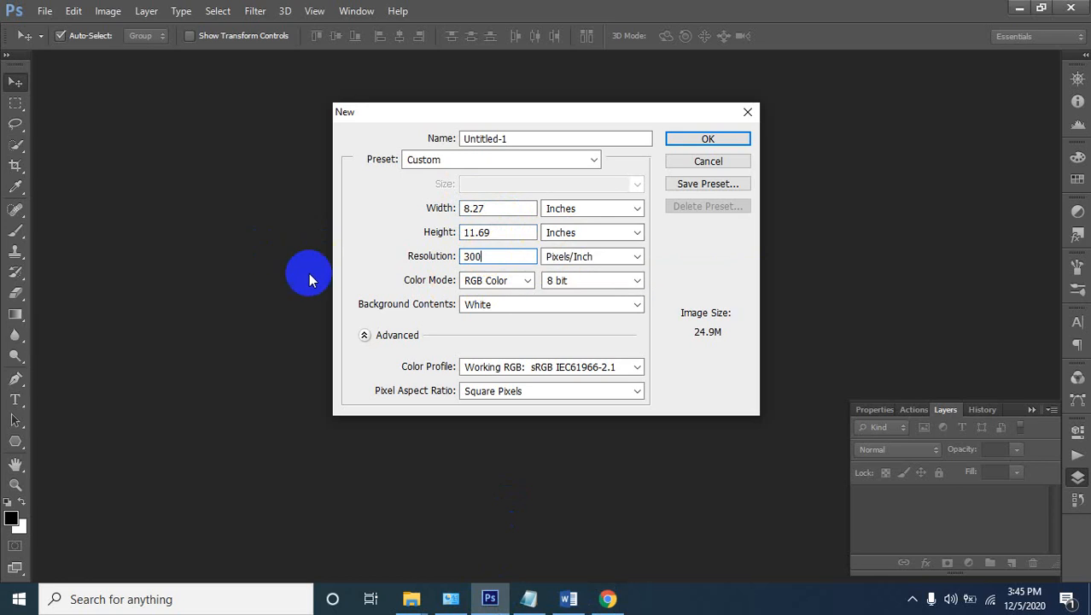
{"action": "left_click", "coordinate": [508, 282]}
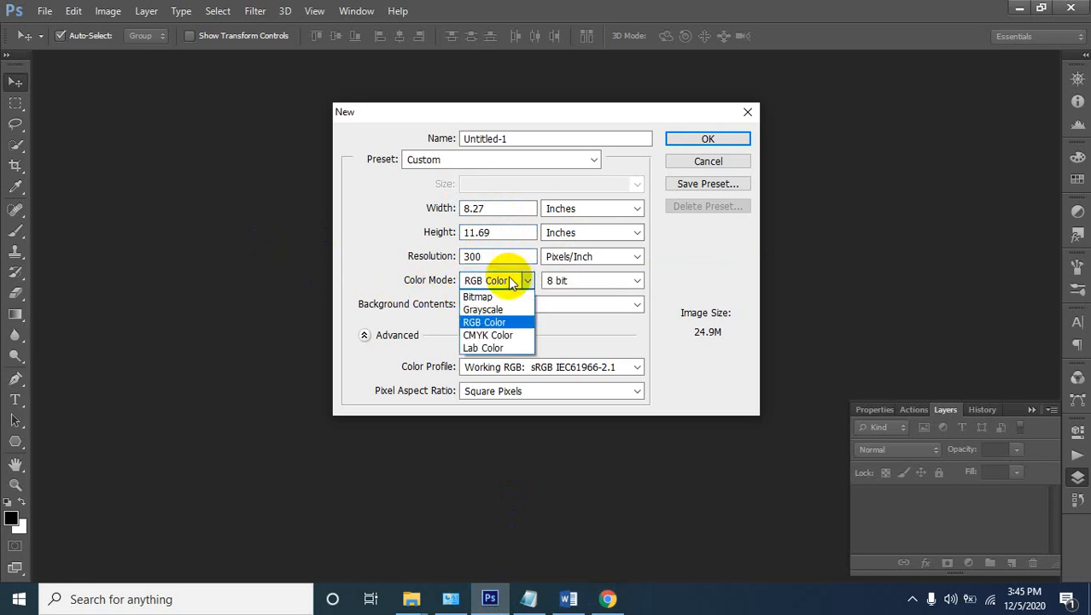
{"action": "left_click", "coordinate": [488, 335]}
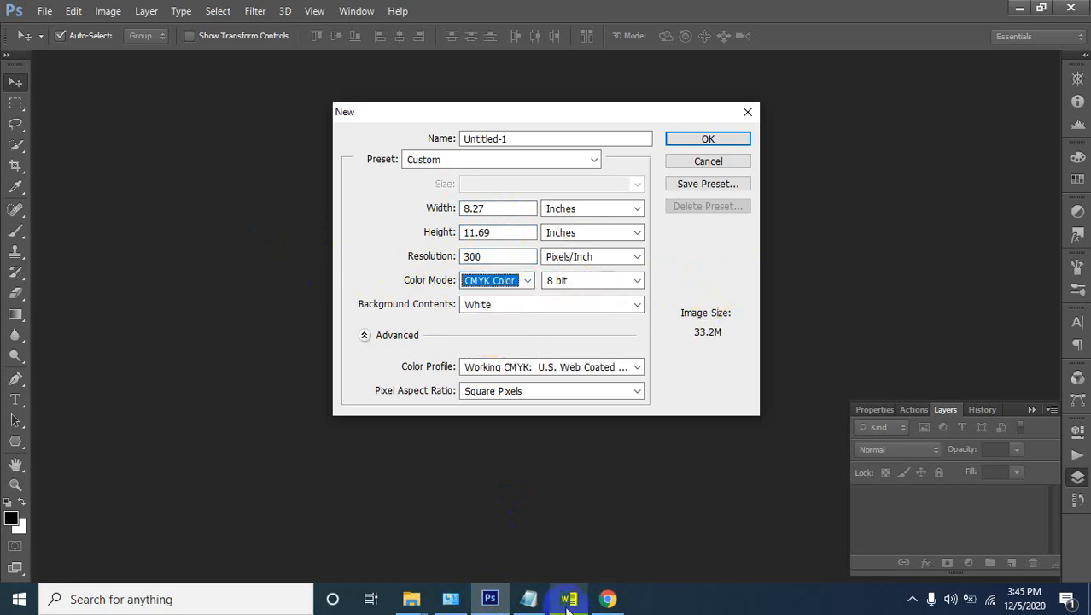
Switch to the Flyer Design size notes in Notepad and review the listed bleed and offset path values
{"action": "left_click", "coordinate": [528, 599]}
{"action": "scroll", "coordinate": [350, 393], "scroll_direction": "down", "scroll_amount": 1}
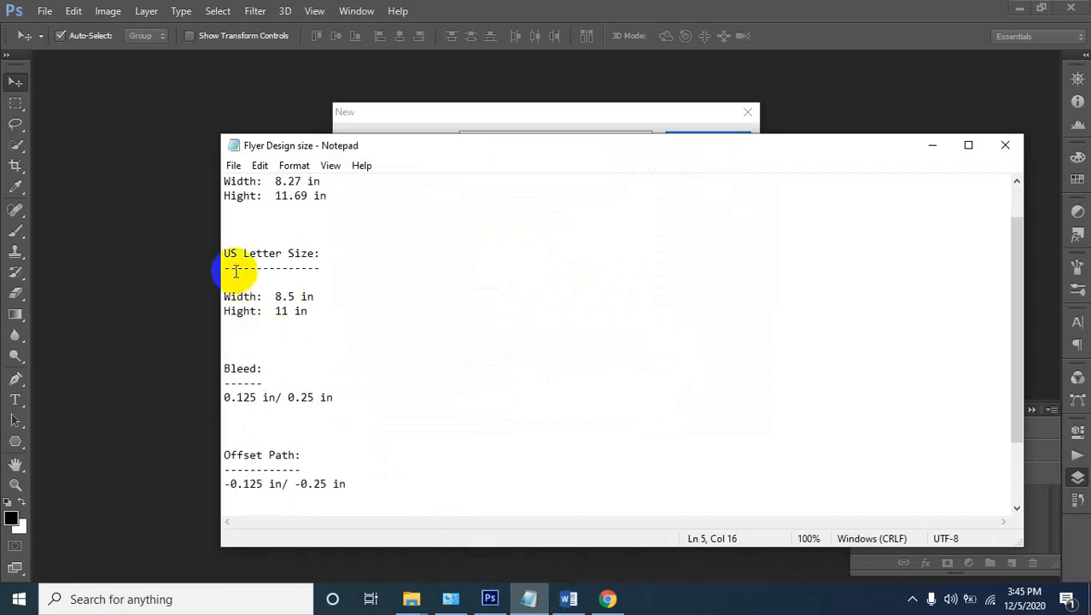
{"action": "scroll", "coordinate": [283, 440], "scroll_direction": "down", "scroll_amount": 1}
{"action": "scroll", "coordinate": [285, 451], "scroll_direction": "down", "scroll_amount": 1}
{"action": "left_click", "coordinate": [285, 391]}
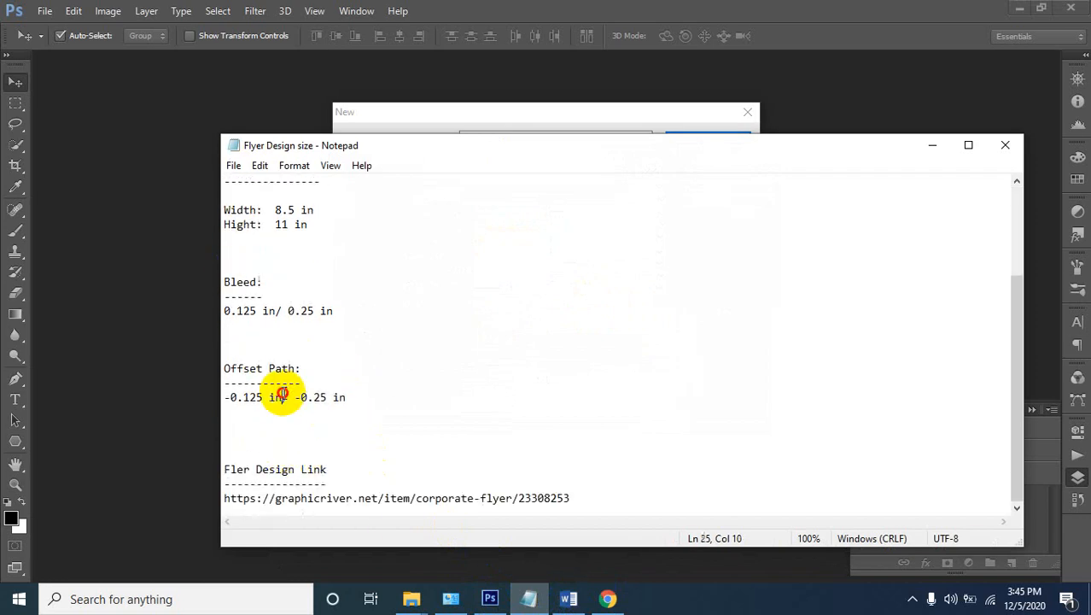
{"action": "scroll", "coordinate": [285, 341], "scroll_direction": "up", "scroll_amount": 3}
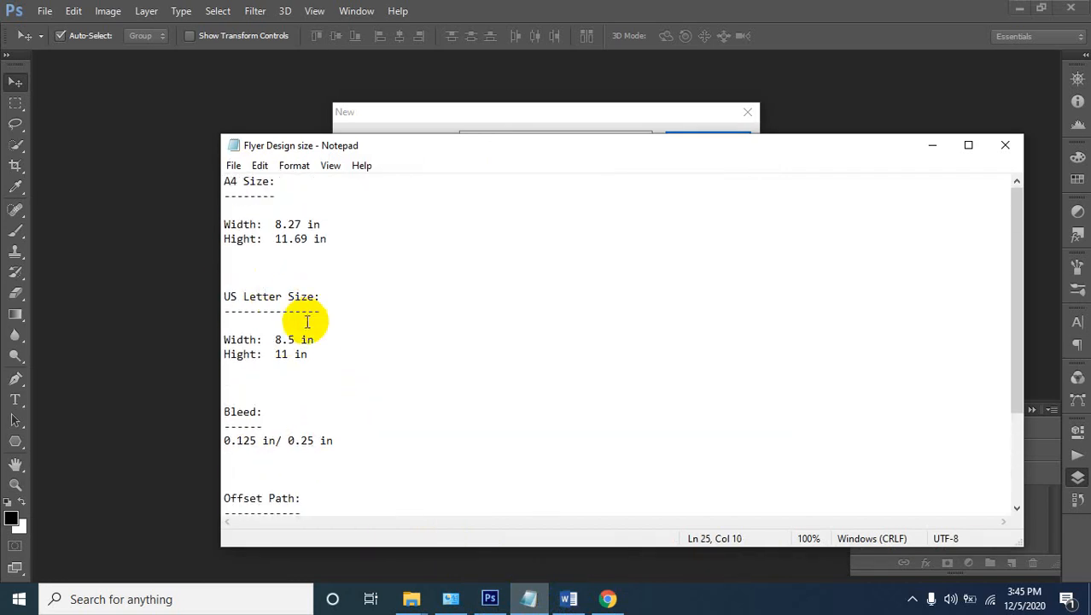
{"action": "scroll", "coordinate": [324, 333], "scroll_direction": "down", "scroll_amount": 2}
{"action": "left_click", "coordinate": [331, 441]}
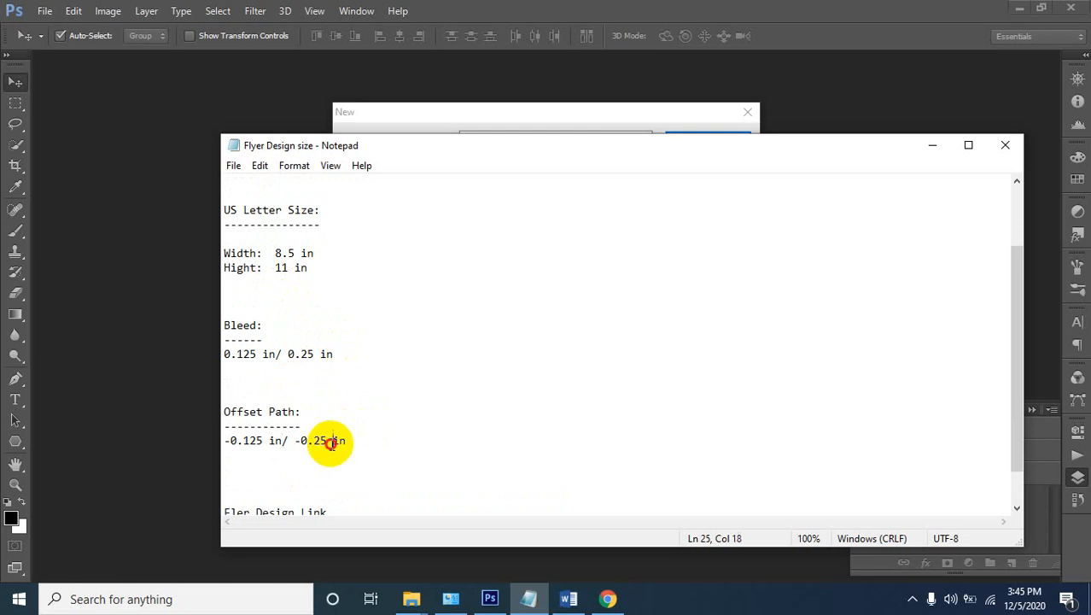
Add a "Color Mode:" heading with a dashed underline between the Offset Path values and the design link
{"action": "left_click", "coordinate": [261, 480]}
{"action": "scroll", "coordinate": [357, 431], "scroll_direction": "down", "scroll_amount": 1}
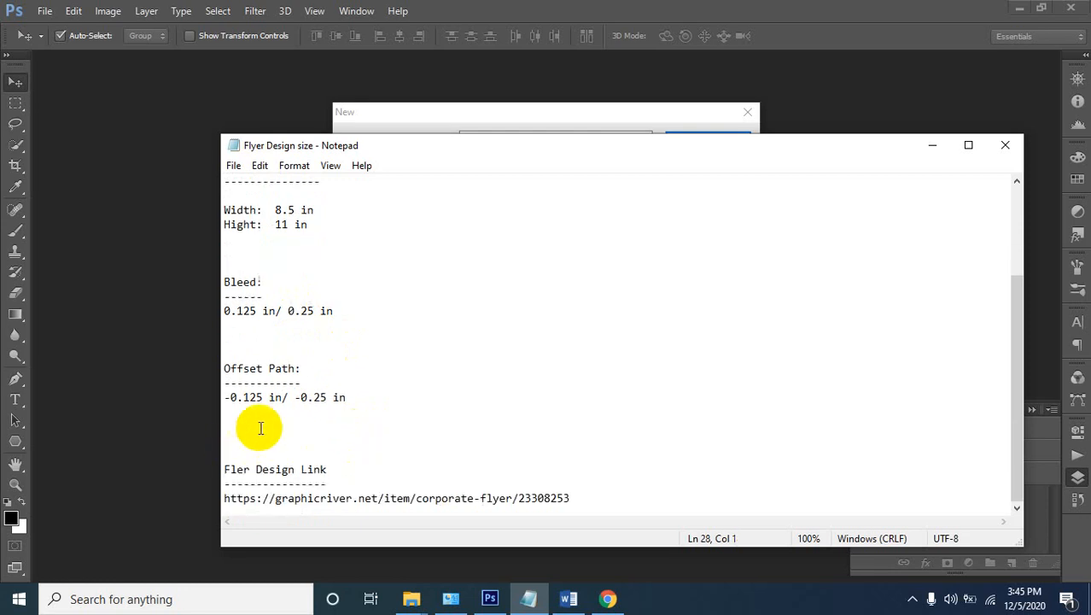
{"action": "scroll", "coordinate": [367, 409], "scroll_direction": "up", "scroll_amount": 1}
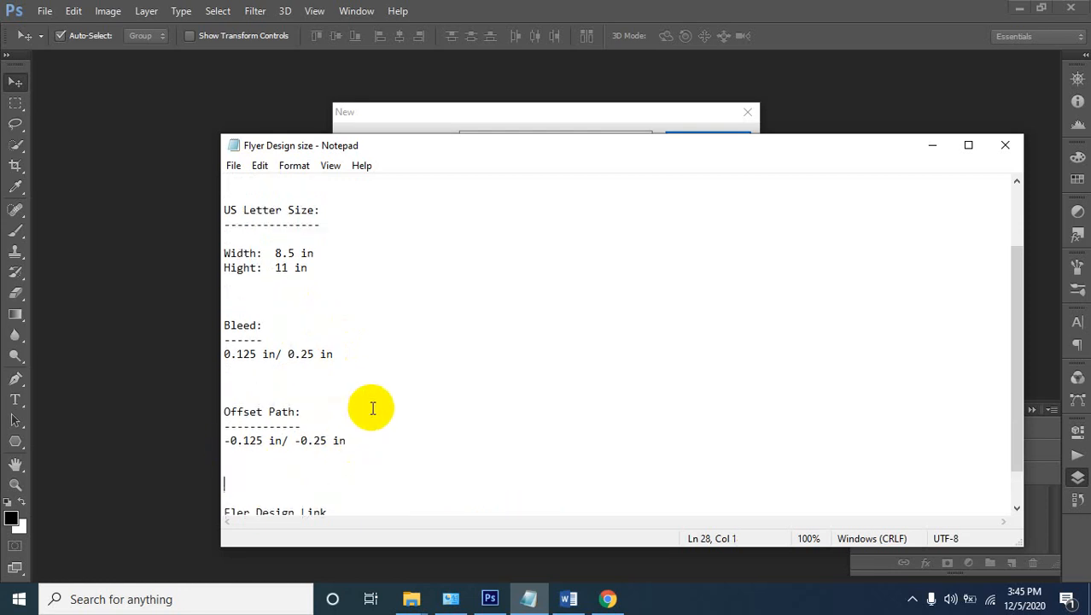
{"action": "scroll", "coordinate": [373, 408], "scroll_direction": "down", "scroll_amount": 1}
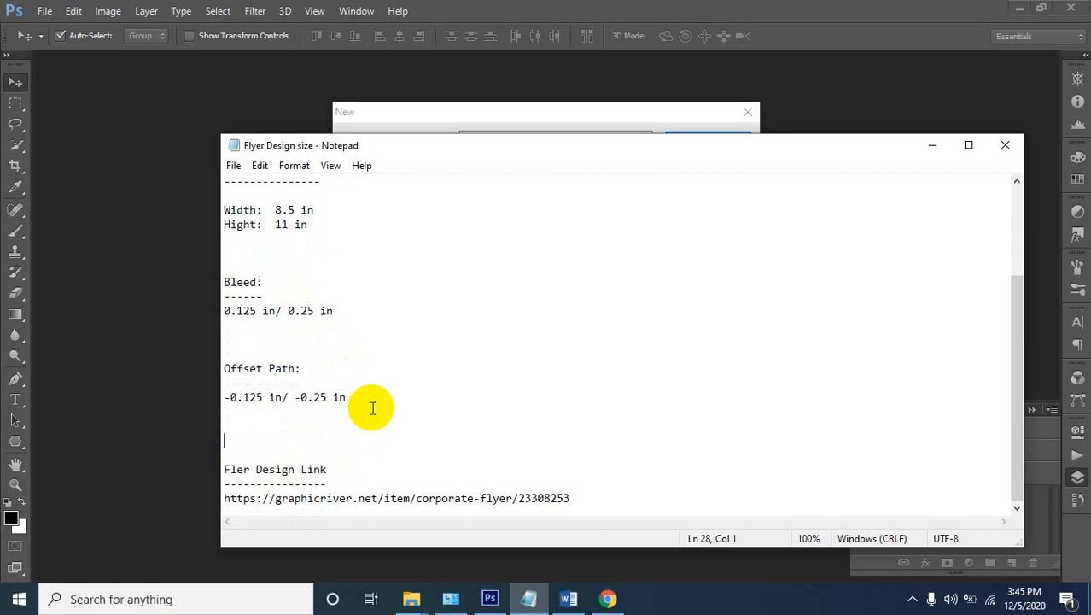
{"action": "type", "text": "Colo"}
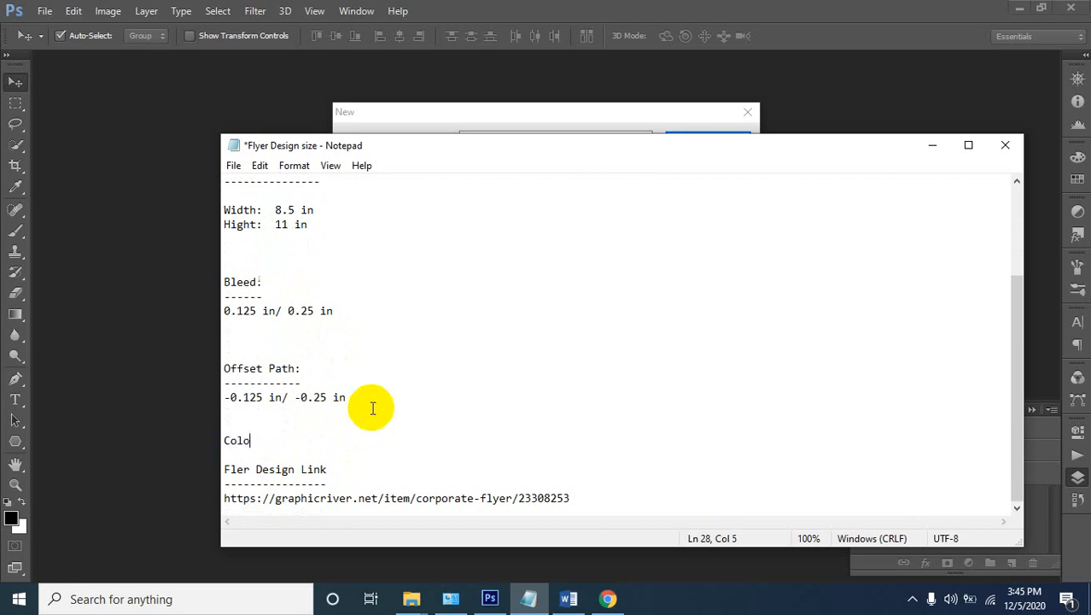
{"action": "type", "text": "r M"}
{"action": "type", "text": "ode:"}
{"action": "key", "text": "Return"}
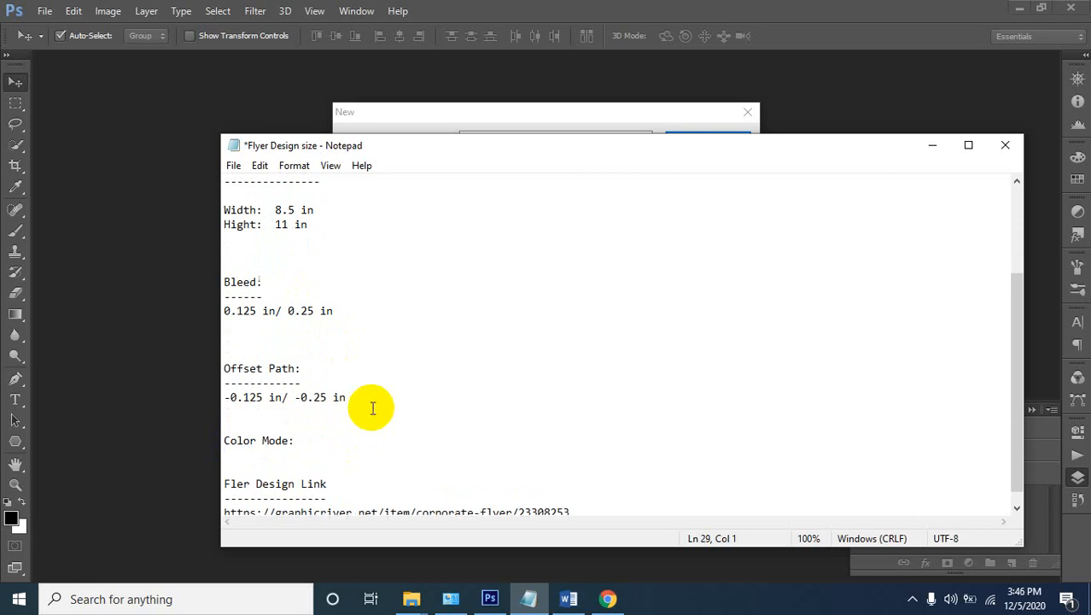
{"action": "type", "text": "-----------"}
{"action": "key", "text": "Return"}
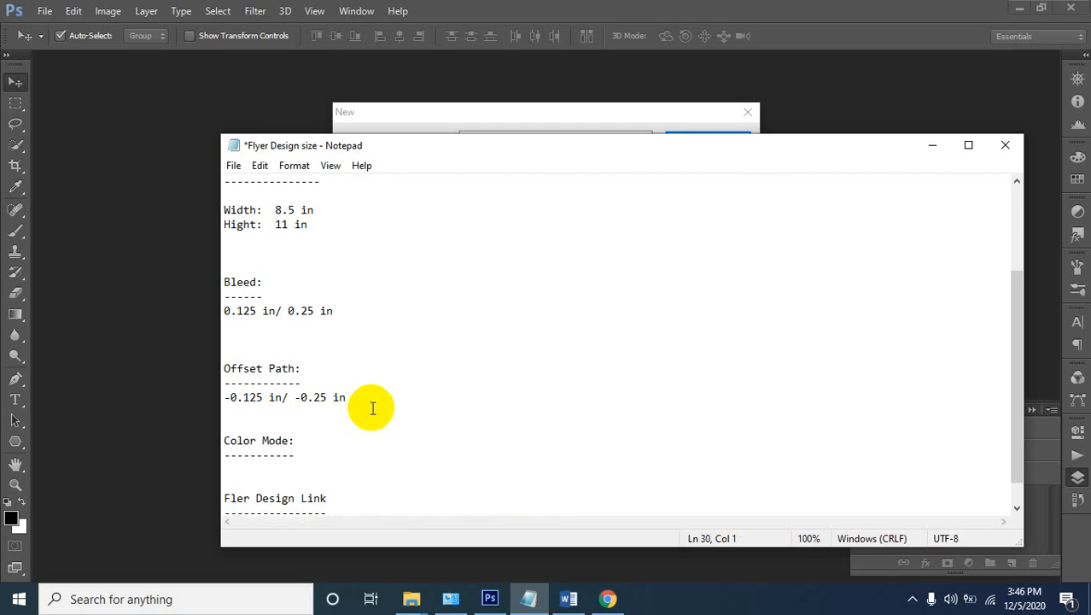
Enter CMYK under the Color Mode heading in the notes and add a blank line below it
{"action": "type", "text": "CMo"}
{"action": "type", "text": "Y"}
{"action": "type", "text": "E"}
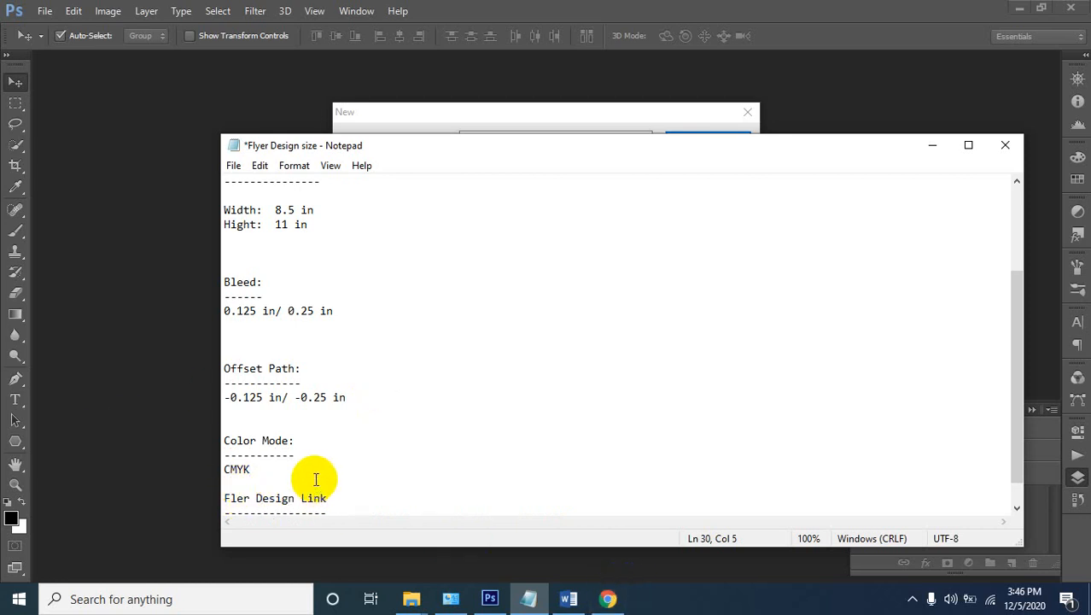
{"action": "key", "text": "Return"}
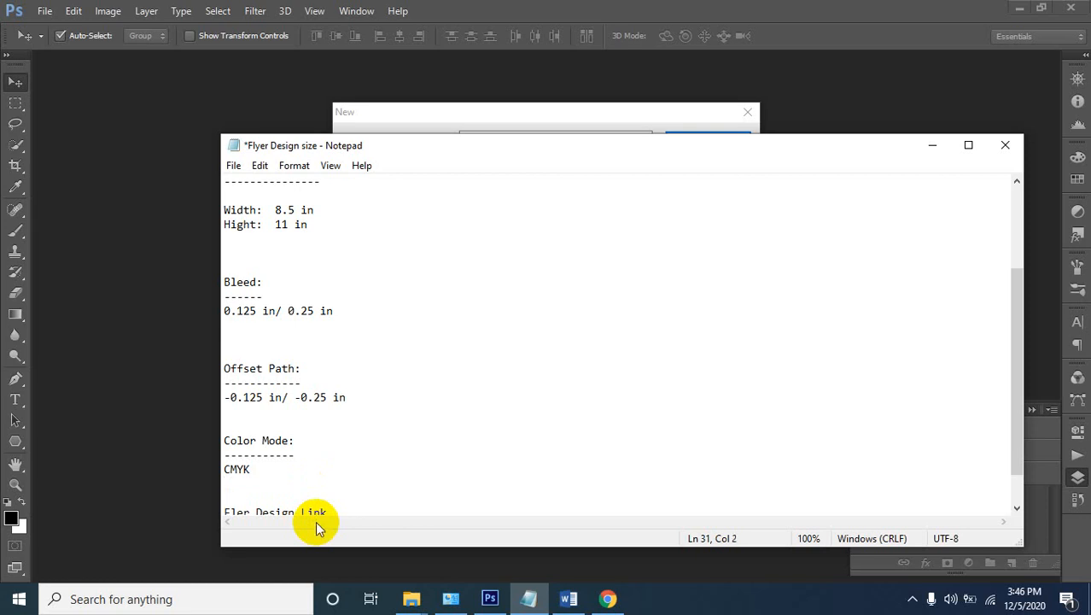
Add a "Regilation" heading below the CMYK entry in the notes, leaving a blank line between them
{"action": "key", "text": "BackSpace"}
{"action": "key", "text": "Return"}
{"action": "type", "text": "C"}
{"action": "key", "text": "BackSpace"}
{"action": "type", "text": "Re"}
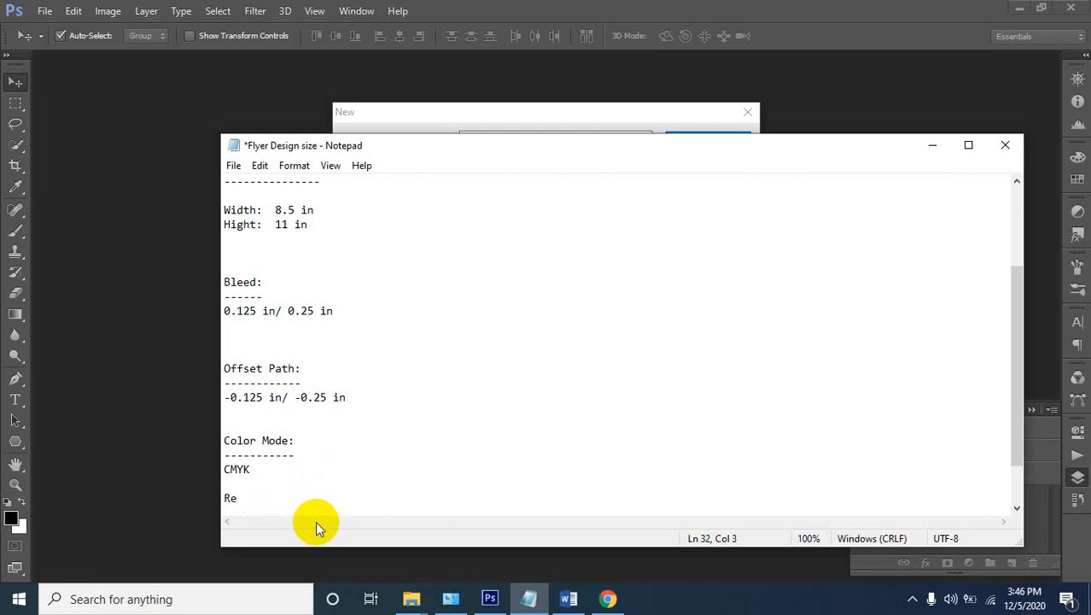
{"action": "type", "text": "gilation"}
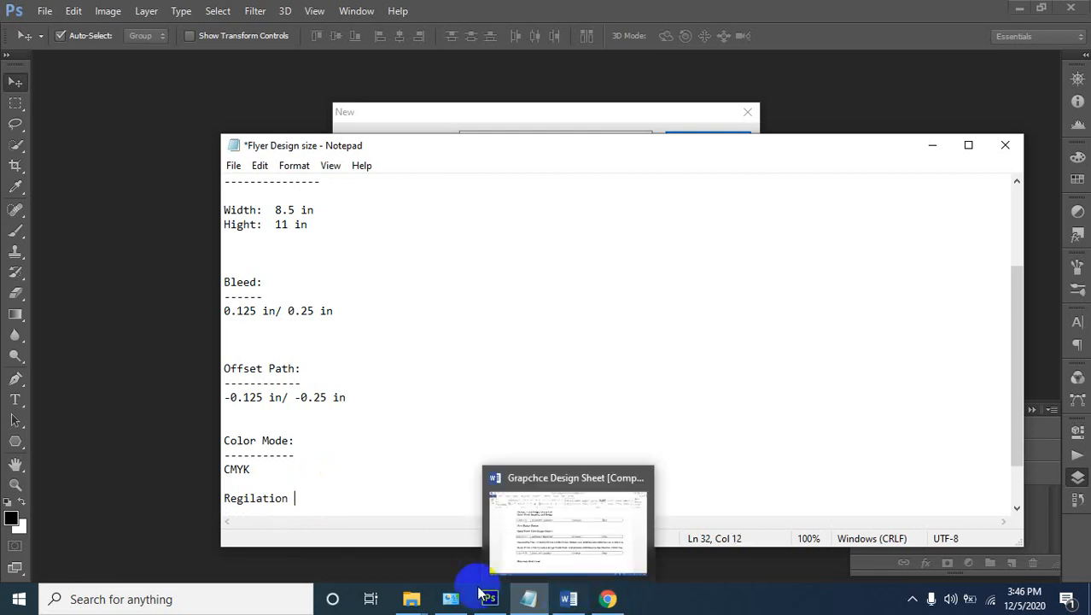
{"action": "left_click", "coordinate": [282, 497]}
{"action": "left_click", "coordinate": [292, 497]}
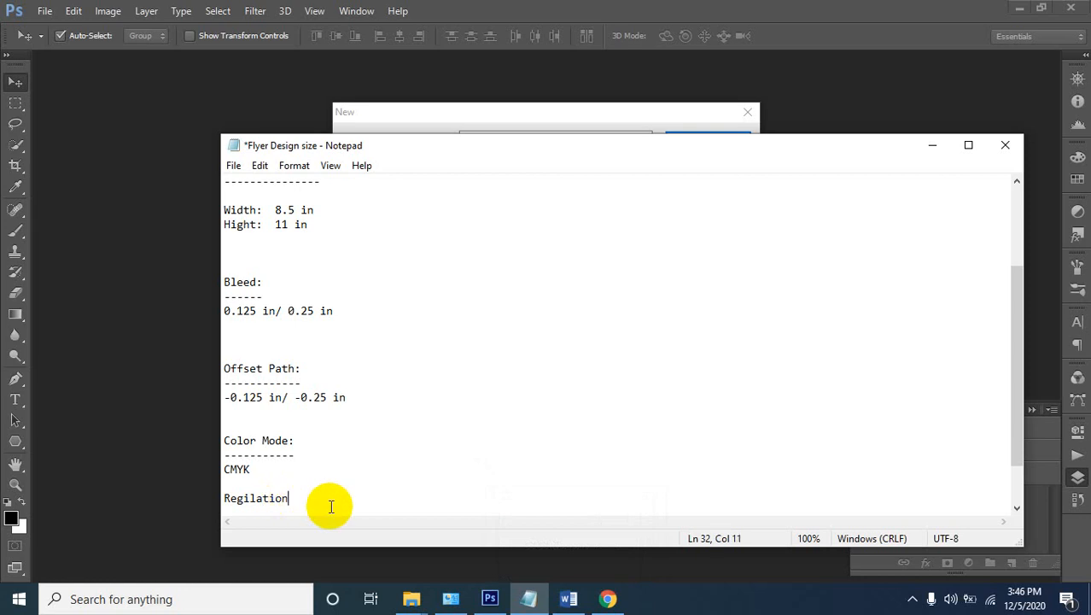
Underline the "Regilation" heading with a row of dashes and end the heading with a colon
{"action": "key", "text": "Return"}
{"action": "type", "text": "-"}
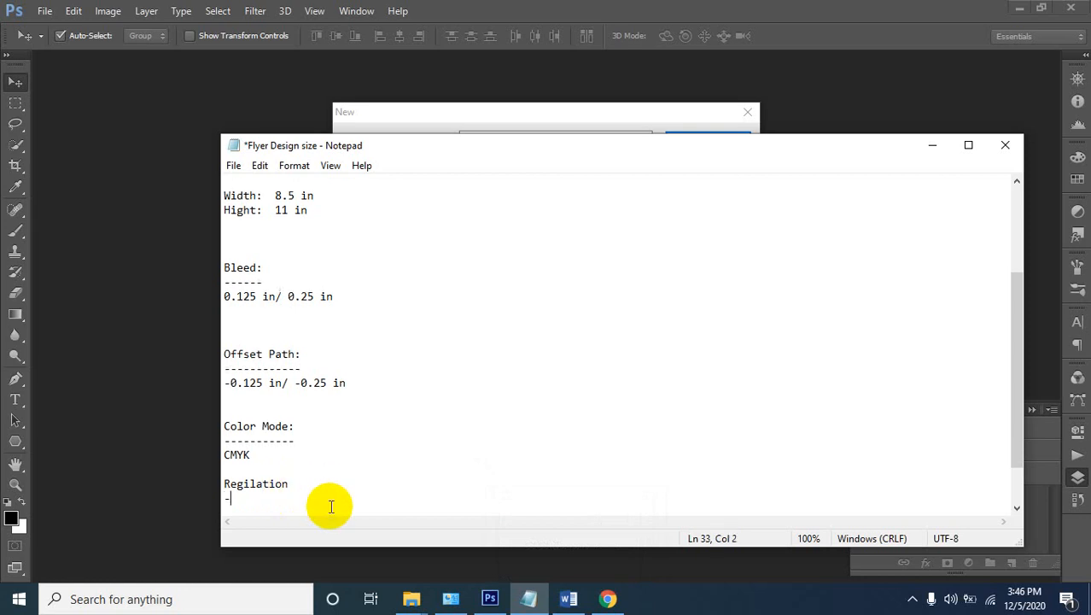
{"action": "type", "text": "---------"}
{"action": "left_click", "coordinate": [309, 486]}
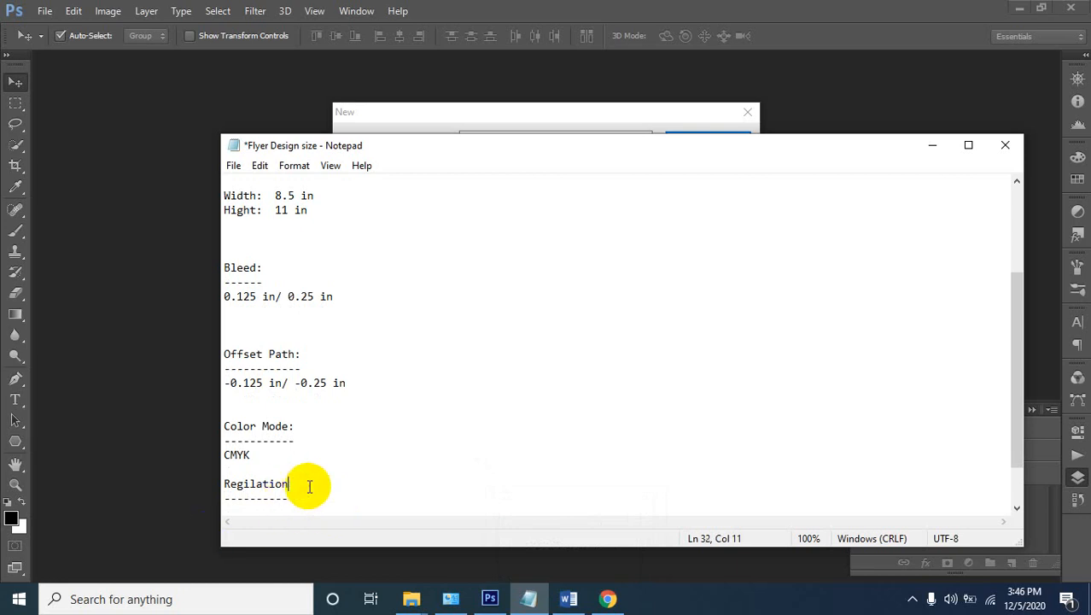
{"action": "type", "text": ":"}
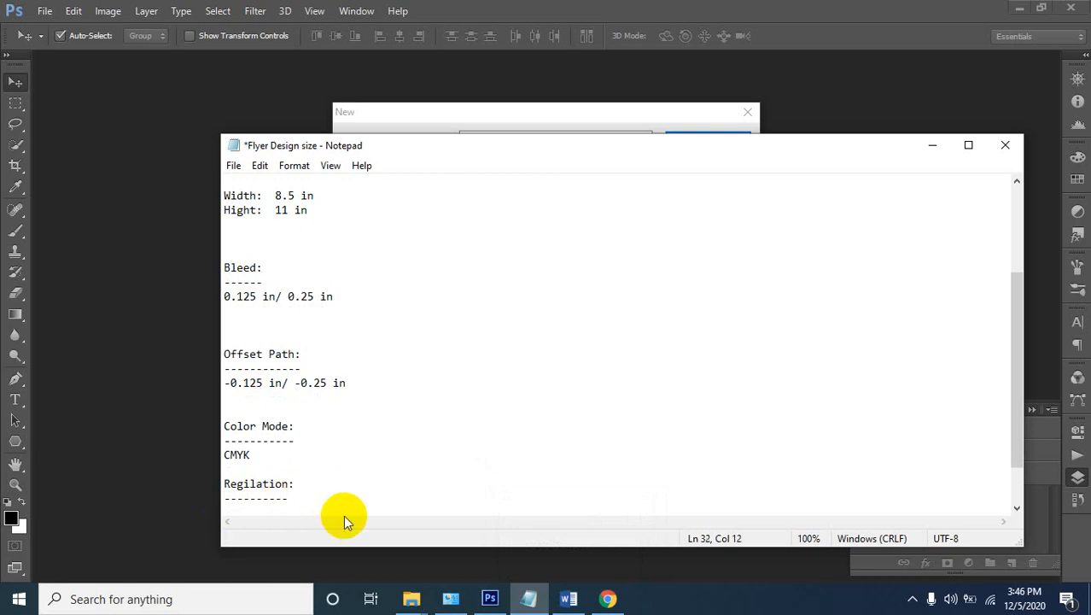
Enter 300 beneath the dashed underline of the "Regilation:" heading and save the notes
{"action": "scroll", "coordinate": [343, 515], "scroll_direction": "down", "scroll_amount": 2}
{"action": "left_click", "coordinate": [305, 445]}
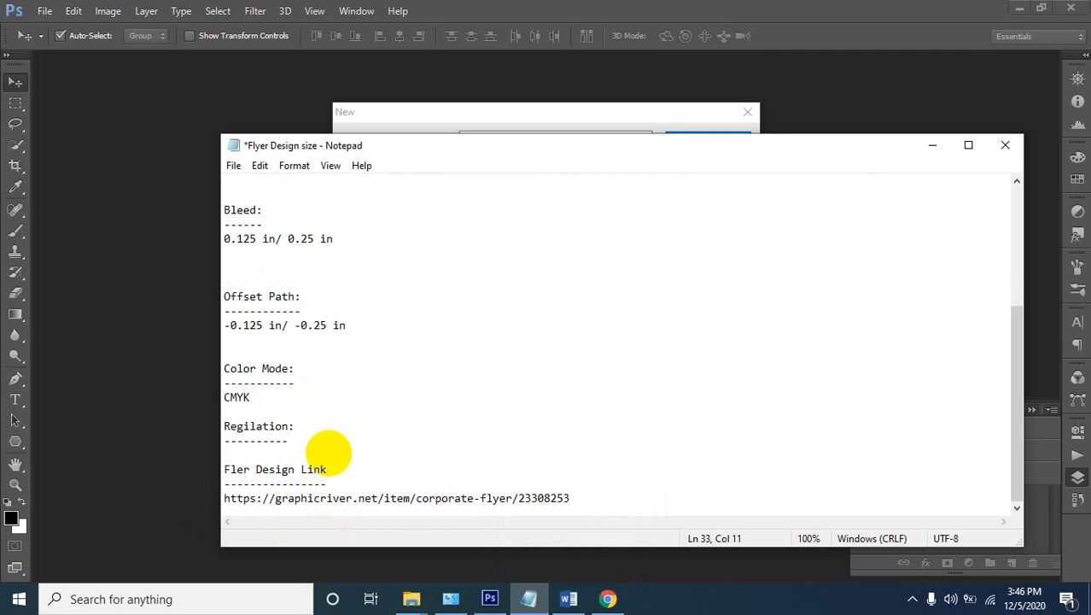
{"action": "key", "text": "Return"}
{"action": "type", "text": "30"}
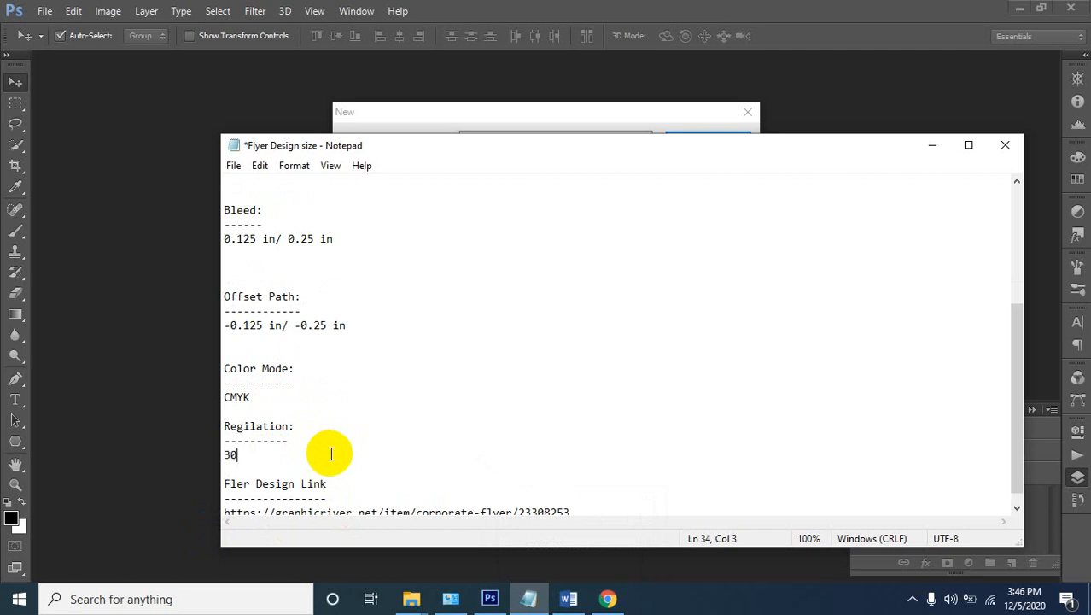
{"action": "type", "text": "00"}
{"action": "key", "text": "ctrl+s"}
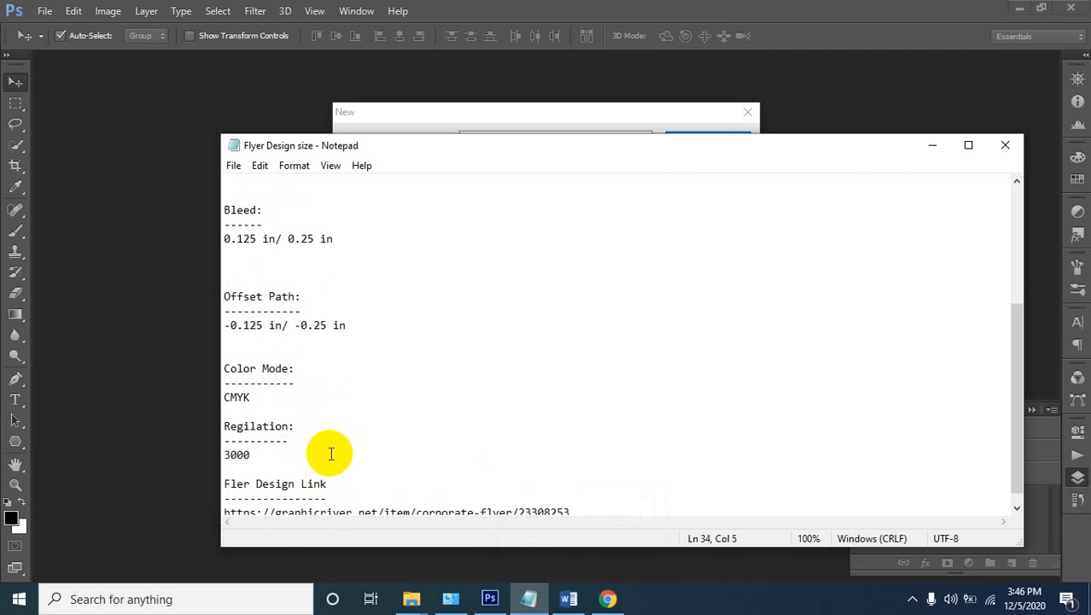
{"action": "key", "text": "BackSpace"}
{"action": "key", "text": "ctrl+s"}
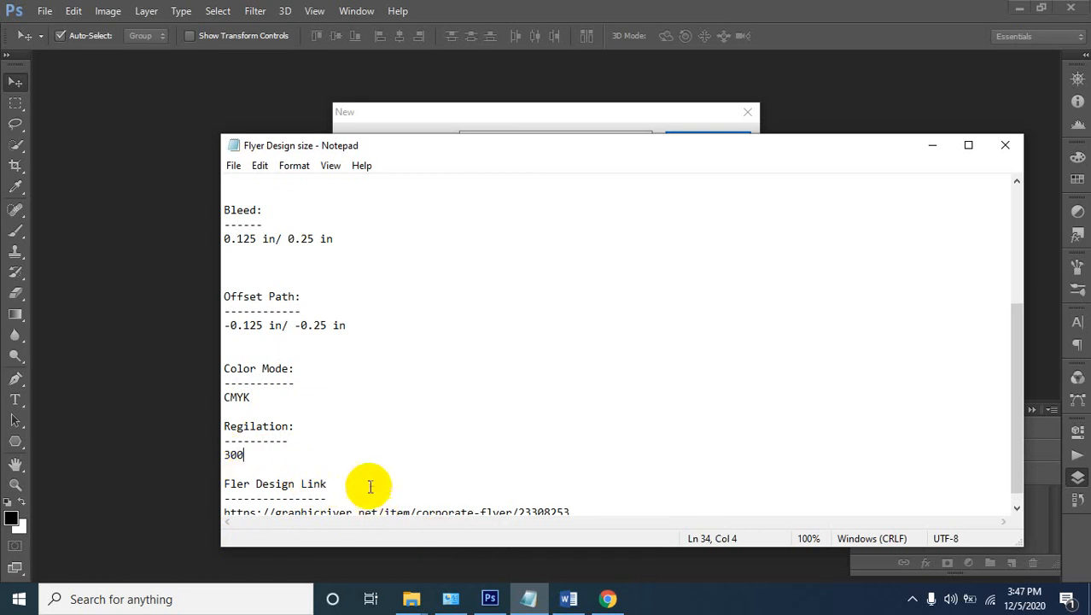
Switch to Photoshop and check the Resolution setting of the new document
{"action": "left_click", "coordinate": [489, 600]}
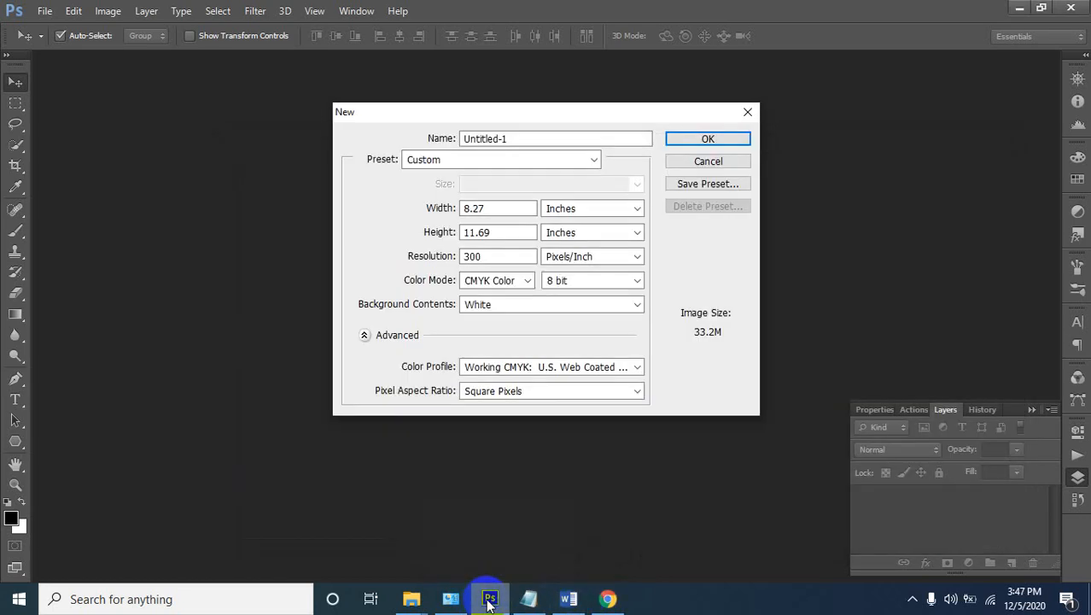
{"action": "left_click", "coordinate": [418, 261]}
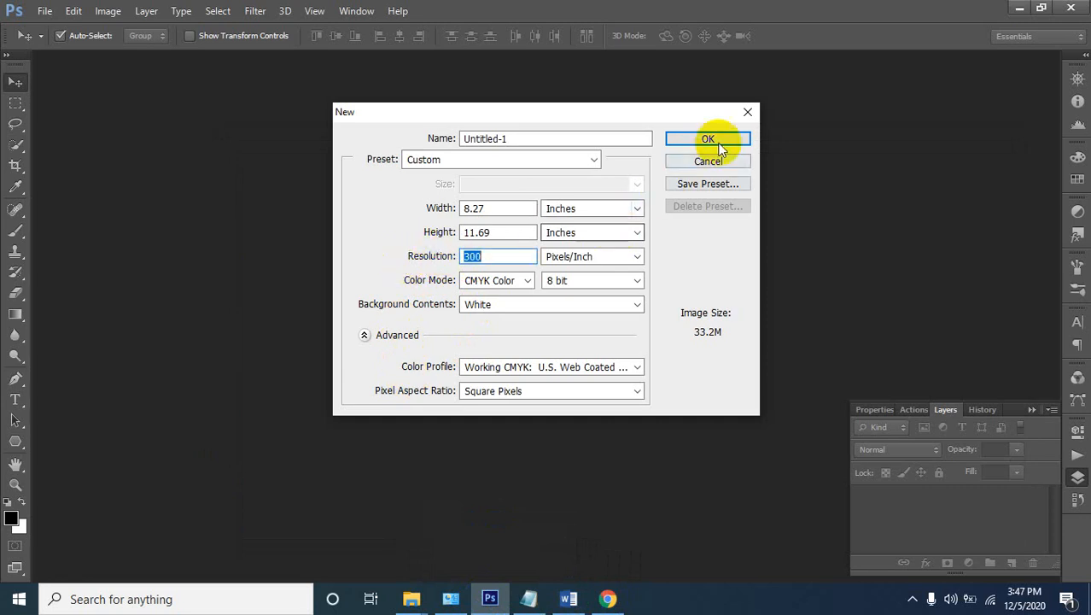
{"action": "left_click", "coordinate": [1020, 5]}
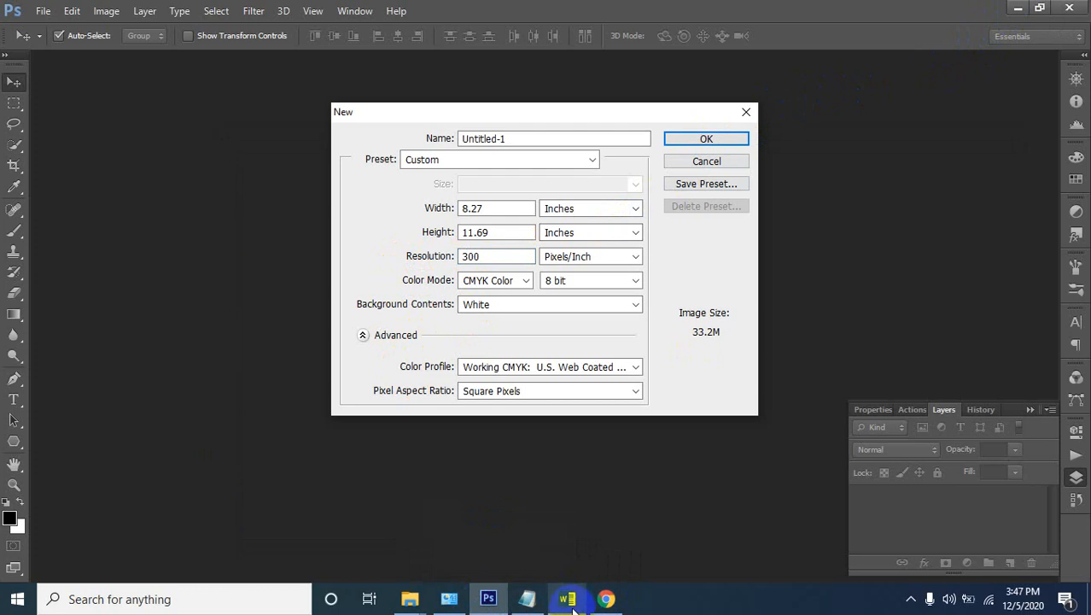
Switch back to the Notepad notes, correct the "Regilation:" heading to "Resolution:" and save the file
{"action": "left_click", "coordinate": [529, 597]}
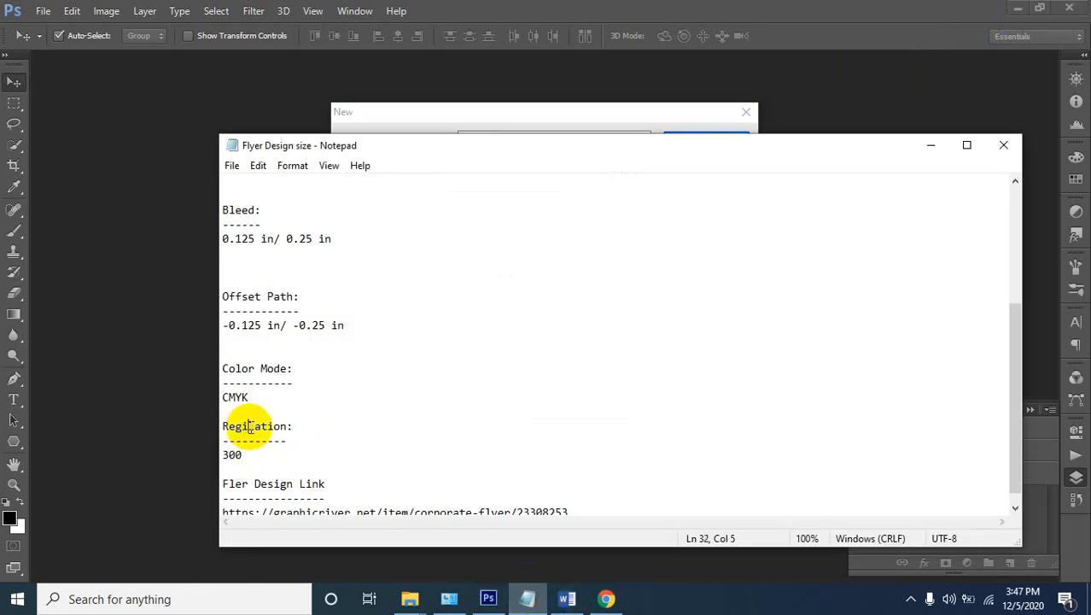
{"action": "key", "text": "BackSpace"}
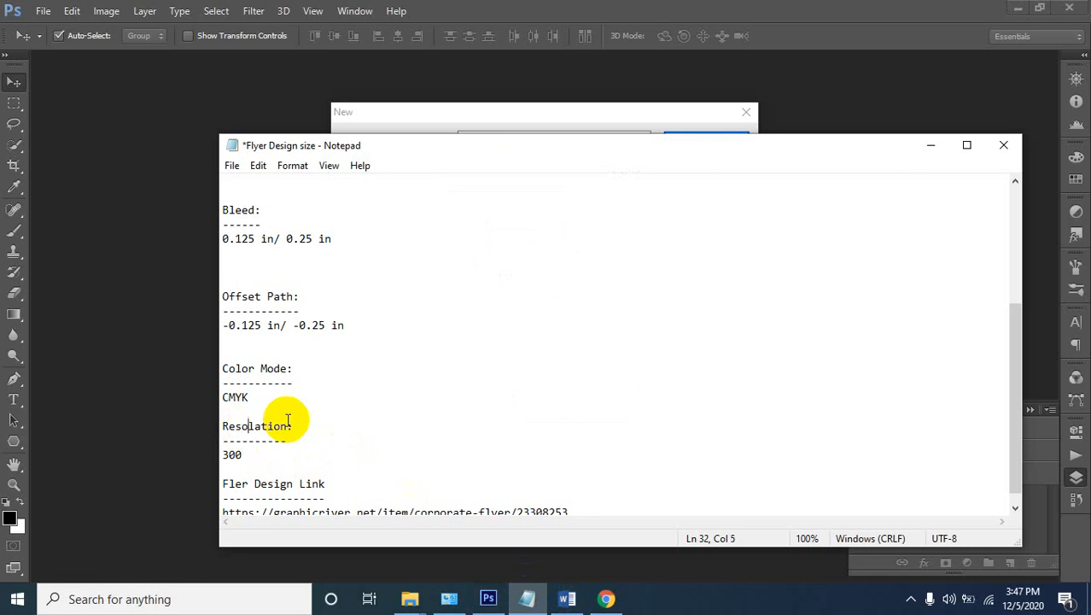
{"action": "left_click", "coordinate": [316, 428]}
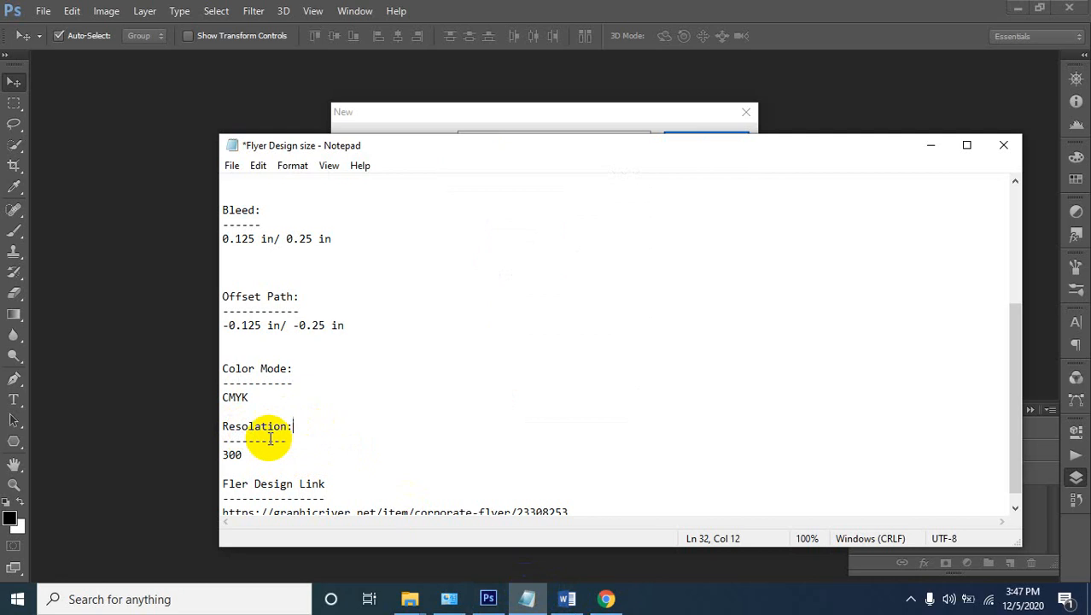
{"action": "left_click", "coordinate": [529, 601]}
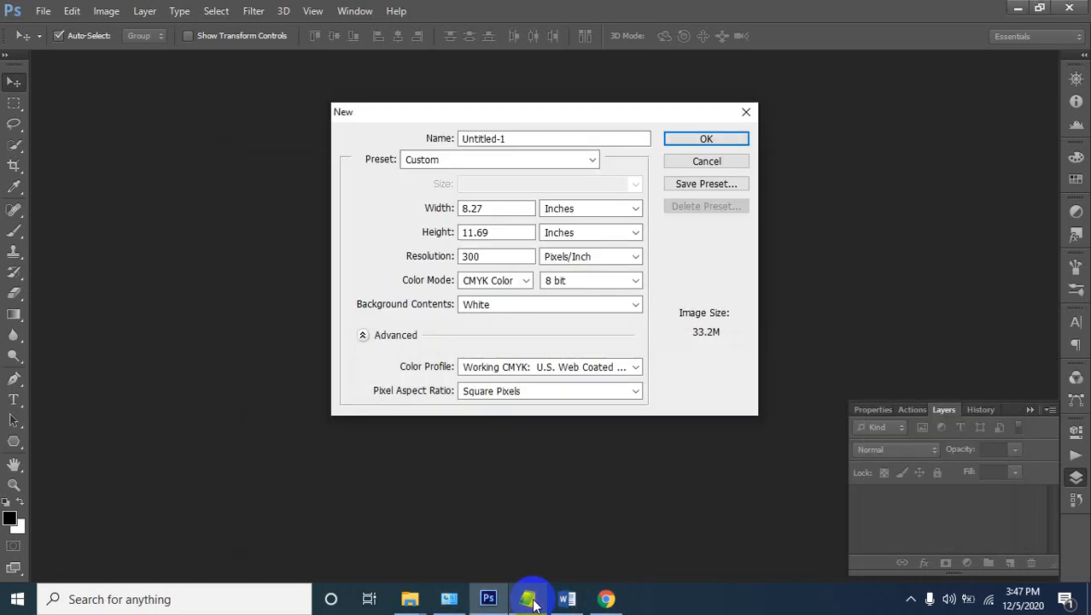
{"action": "left_click", "coordinate": [529, 600]}
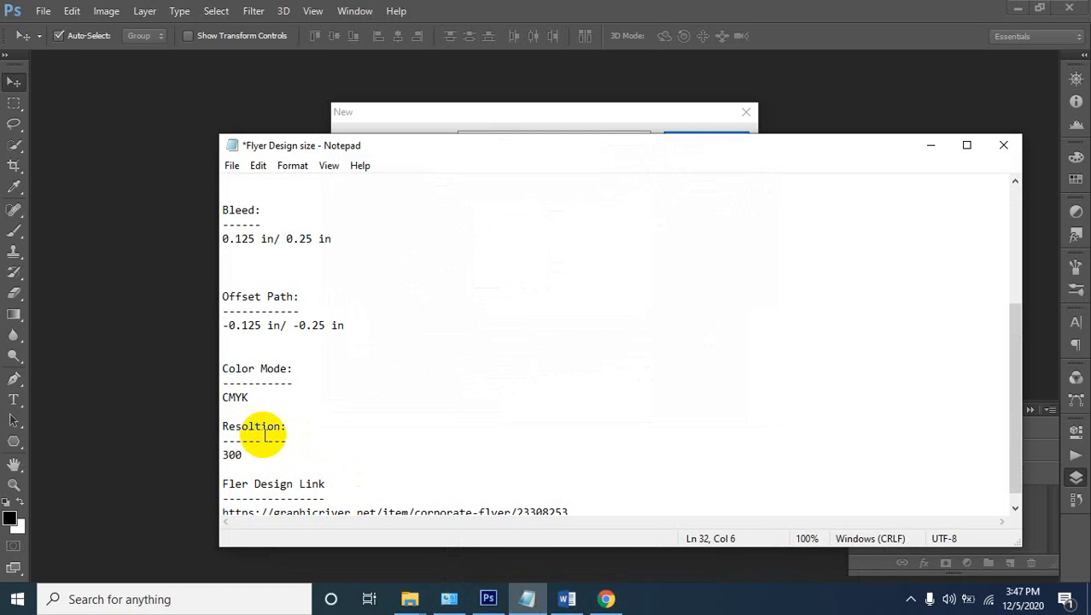
{"action": "type", "text": "u"}
{"action": "left_click", "coordinate": [314, 426]}
{"action": "scroll", "coordinate": [401, 476], "scroll_direction": "down", "scroll_amount": 1}
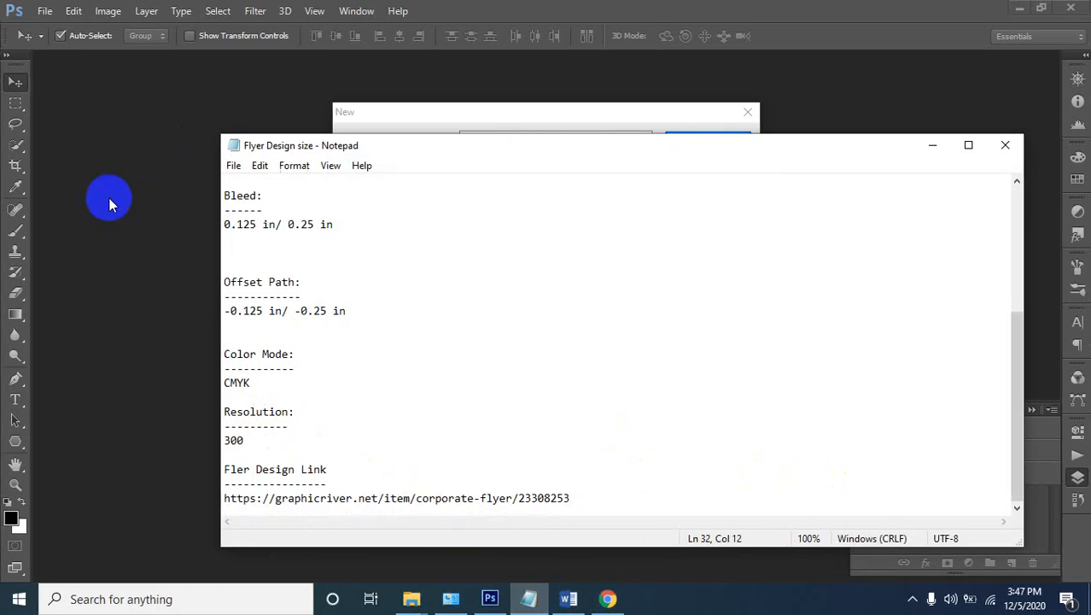
Compare the color mode and resolution in the Notepad notes with the new document settings in Photoshop
{"action": "left_click", "coordinate": [572, 100]}
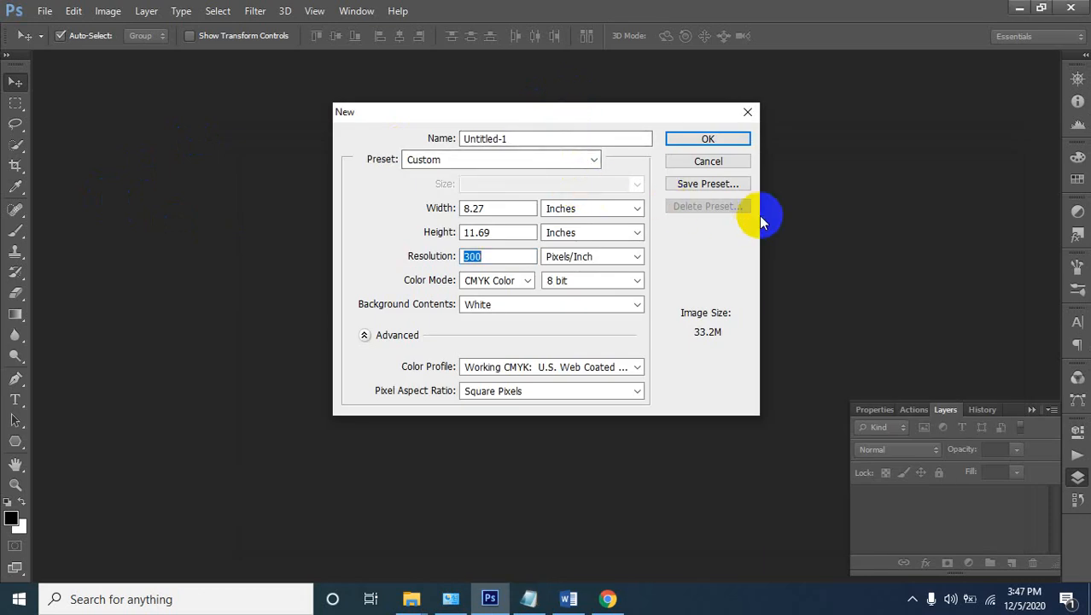
{"action": "left_click", "coordinate": [531, 600]}
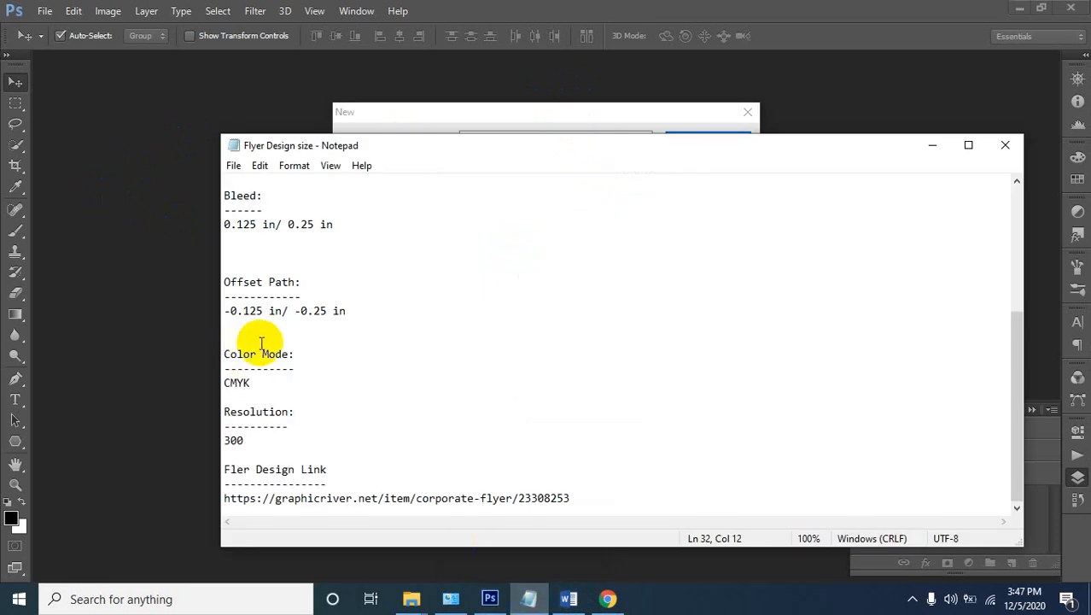
{"action": "left_click", "coordinate": [297, 392]}
{"action": "left_click", "coordinate": [312, 380]}
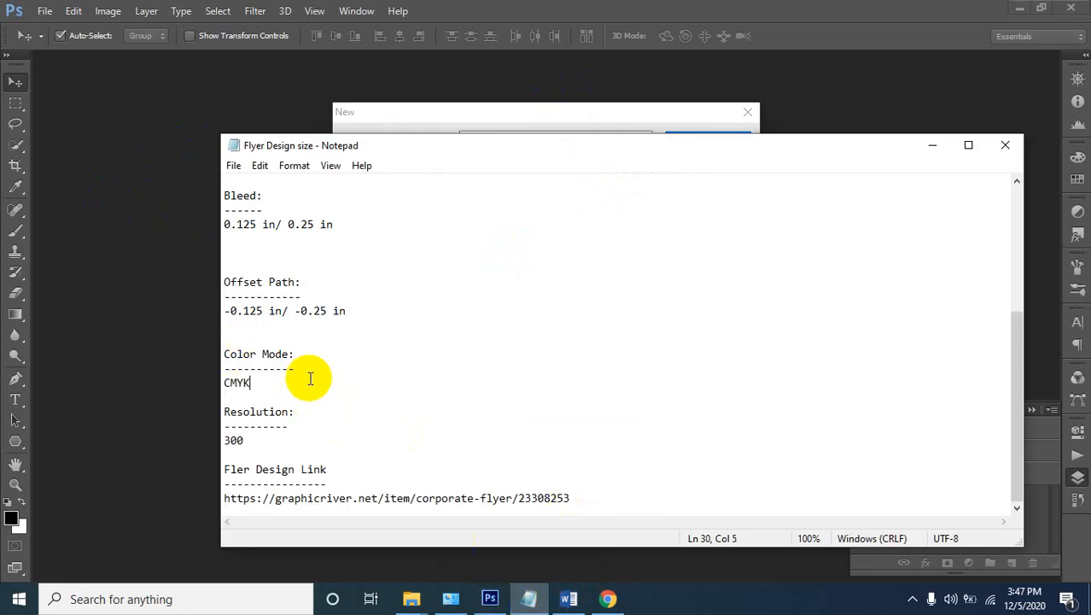
{"action": "left_click", "coordinate": [530, 600]}
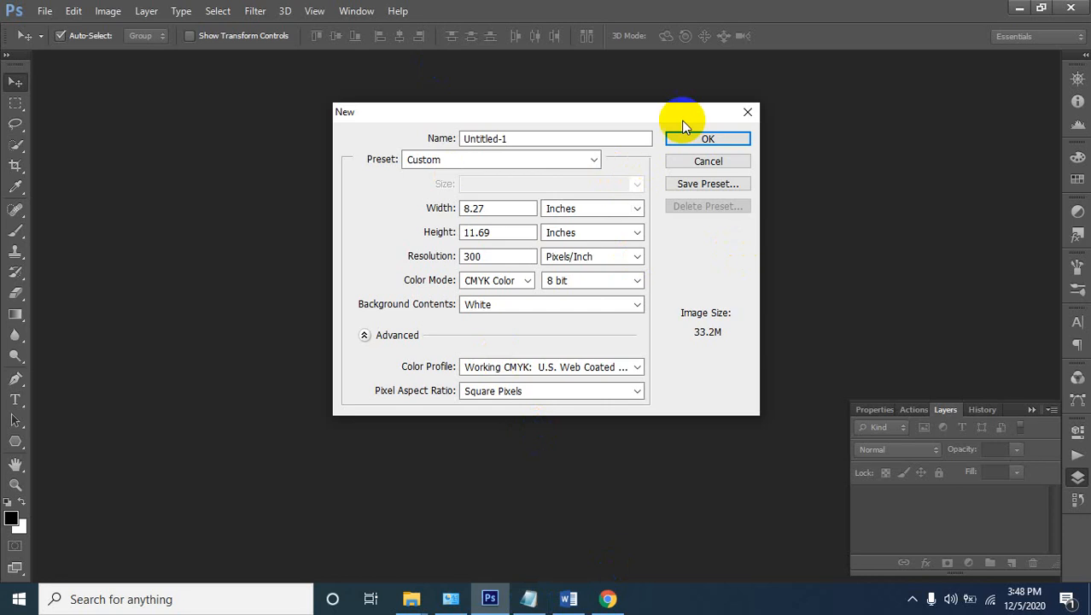
Name the new document "Flyer Design" and create it with the current settings
{"action": "left_click", "coordinate": [525, 138]}
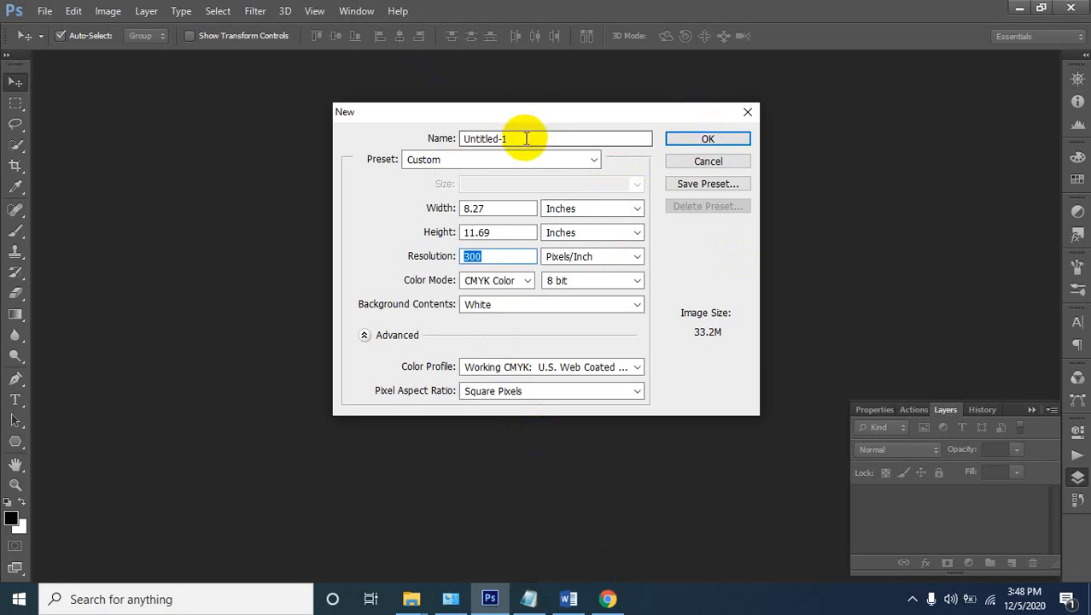
{"action": "double_click", "coordinate": [525, 139]}
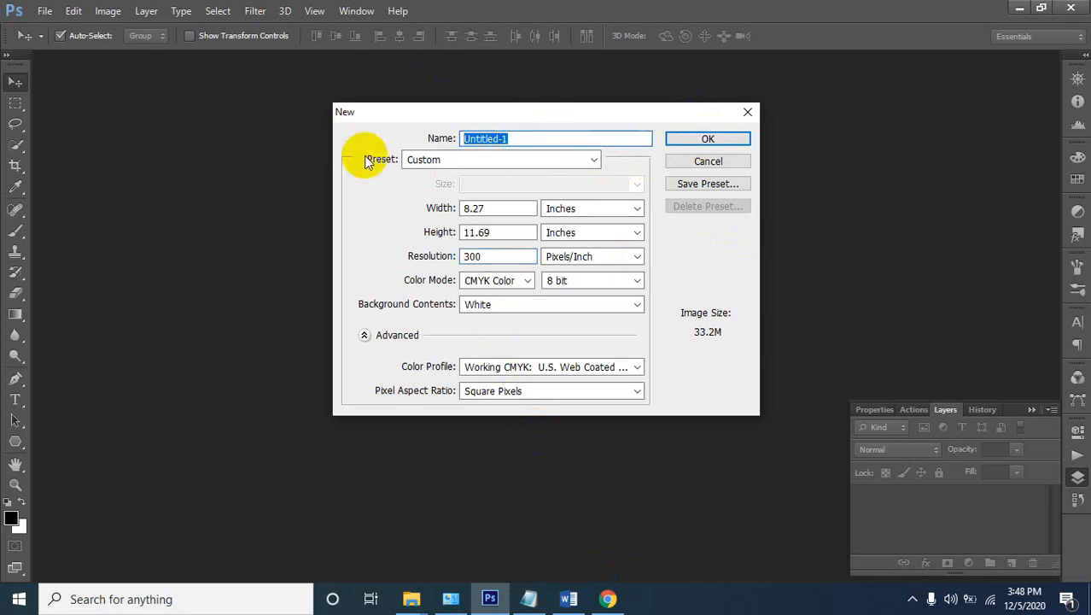
{"action": "type", "text": "Flyer Design"}
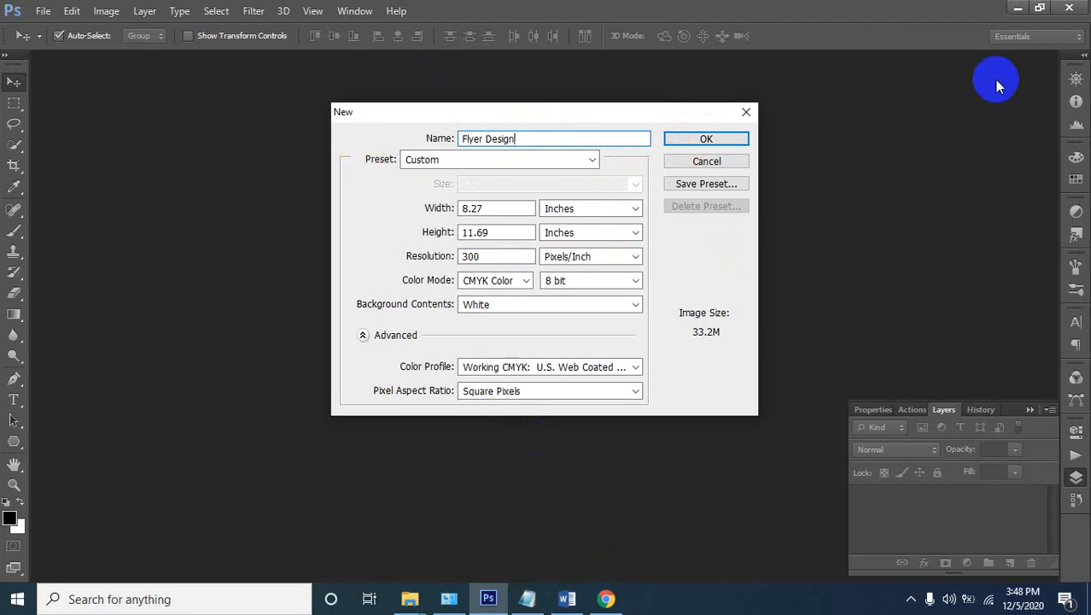
{"action": "left_click", "coordinate": [700, 137]}
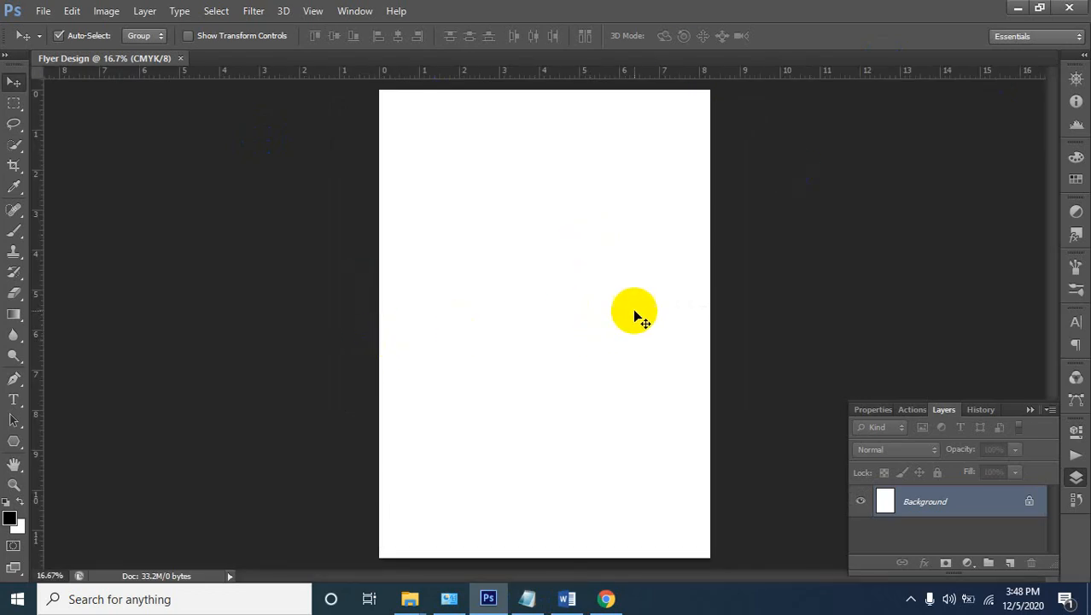
Switch to the Notepad notes, review the bleed values, and return to the blank flyer in Photoshop
{"action": "left_click", "coordinate": [528, 598]}
{"action": "left_click", "coordinate": [444, 513]}
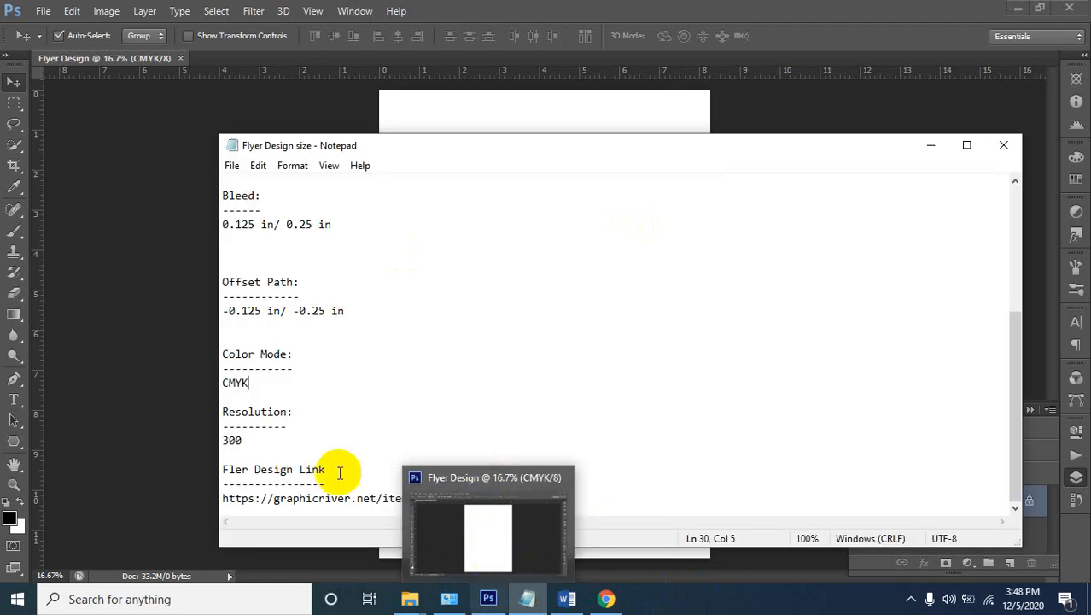
{"action": "left_click", "coordinate": [321, 457]}
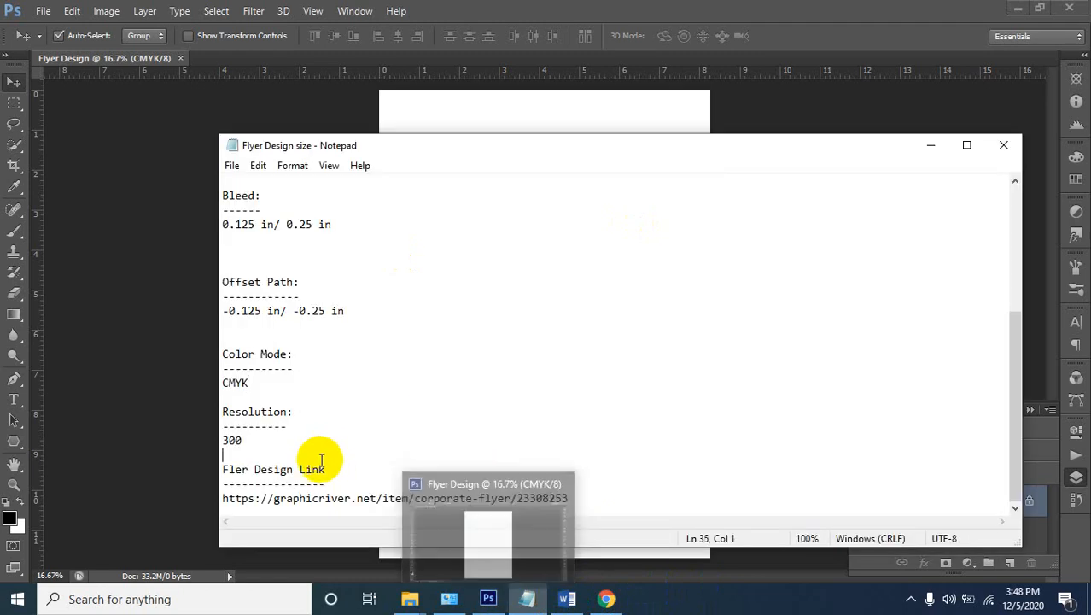
{"action": "scroll", "coordinate": [305, 408], "scroll_direction": "up", "scroll_amount": 1}
{"action": "left_click", "coordinate": [242, 225]}
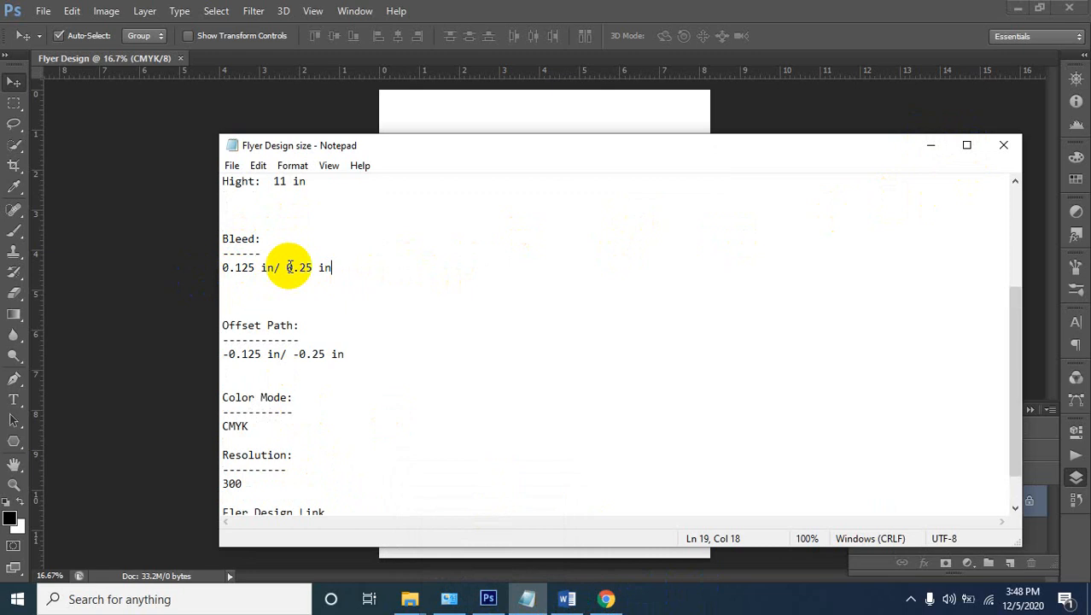
{"action": "left_click", "coordinate": [930, 145]}
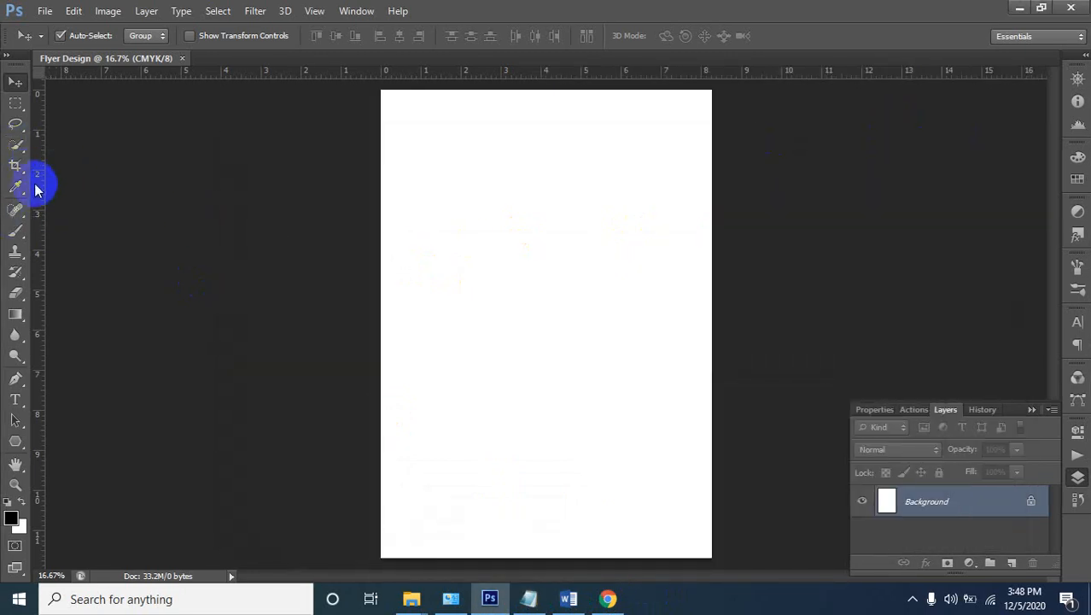
Place ruler guides along all four edges of the flyer canvas
{"action": "left_click_drag", "start_coordinate": [42, 194], "coordinate": [380, 202]}
{"action": "left_click_drag", "start_coordinate": [38, 298], "coordinate": [711, 285]}
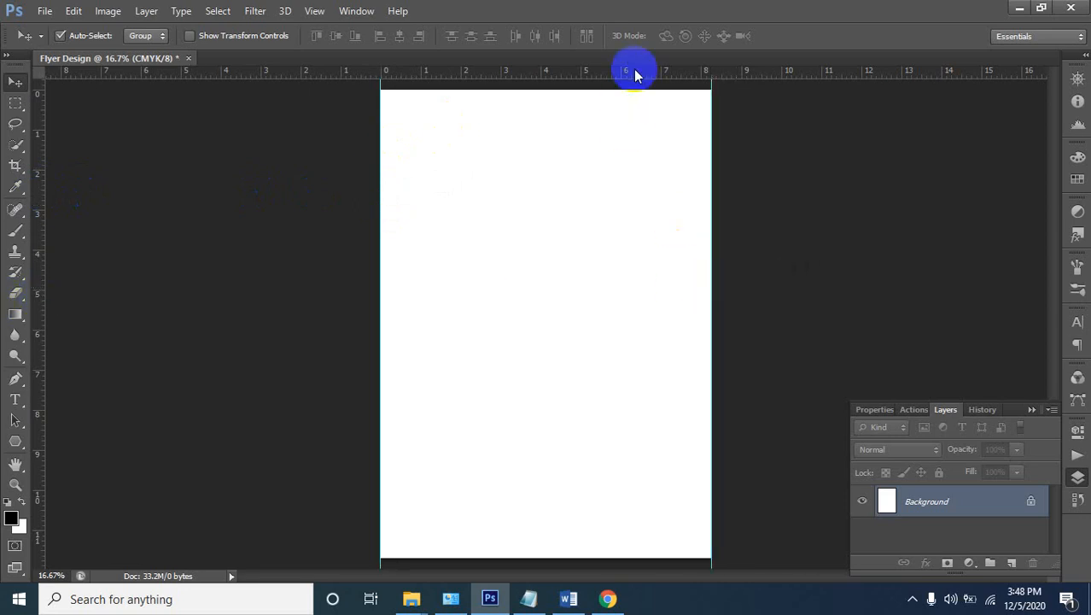
{"action": "left_click_drag", "start_coordinate": [637, 79], "coordinate": [629, 559]}
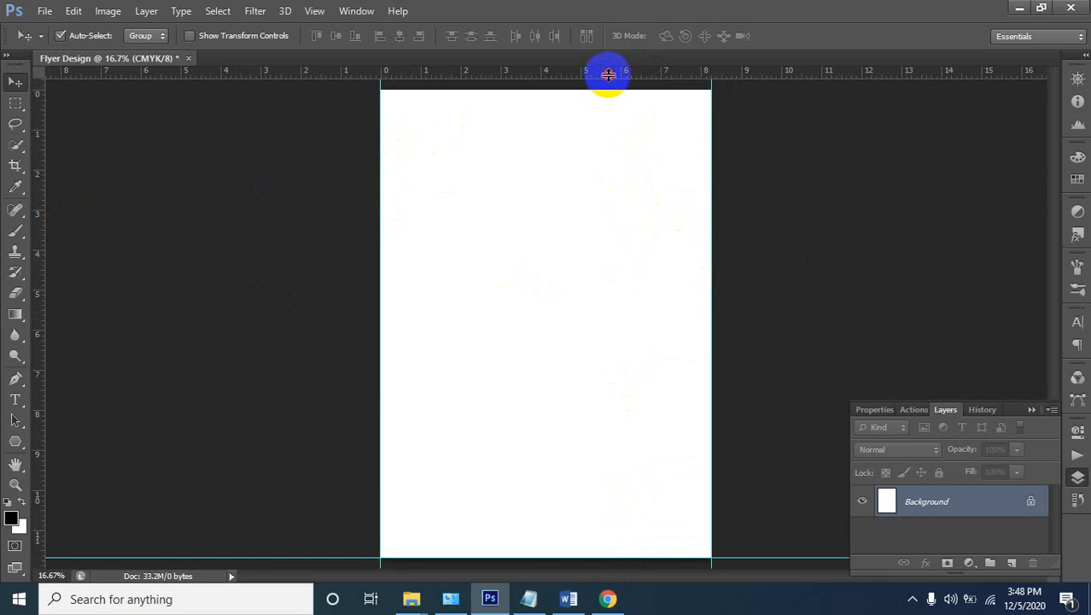
{"action": "left_click_drag", "start_coordinate": [608, 75], "coordinate": [608, 90]}
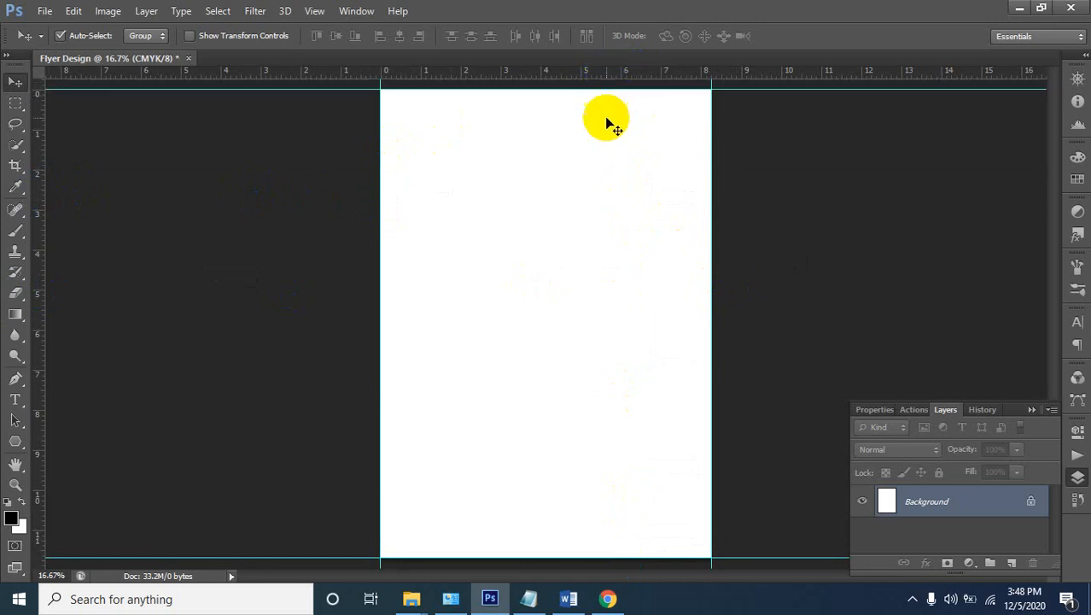
{"action": "left_click", "coordinate": [569, 165], "text": "ctrl+alt"}
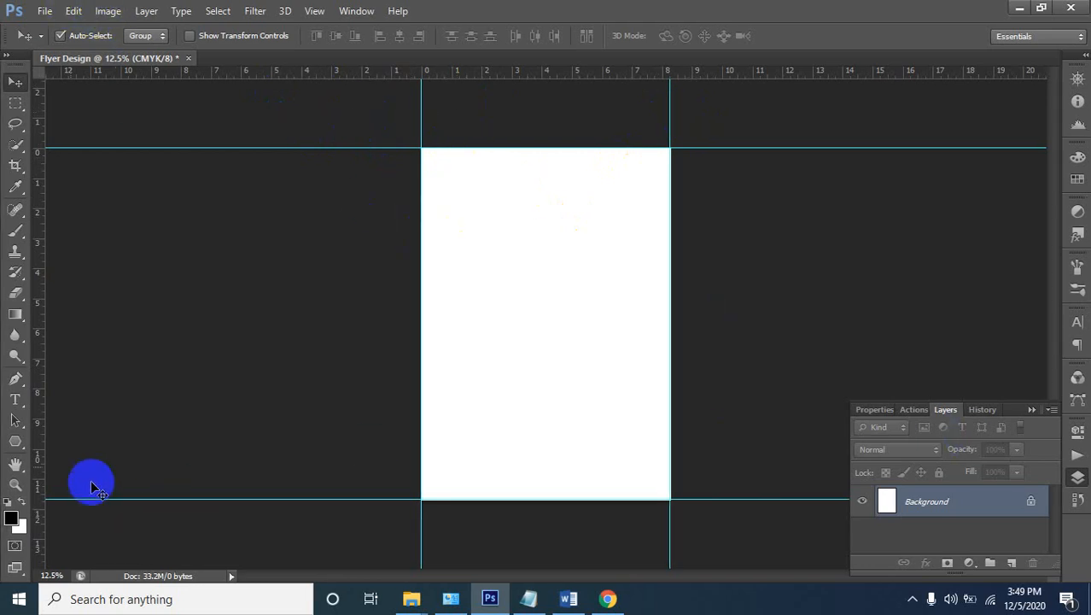
Convert the locked Background layer into a regular layer, keeping the default name and settings
{"action": "double_click", "coordinate": [1025, 508]}
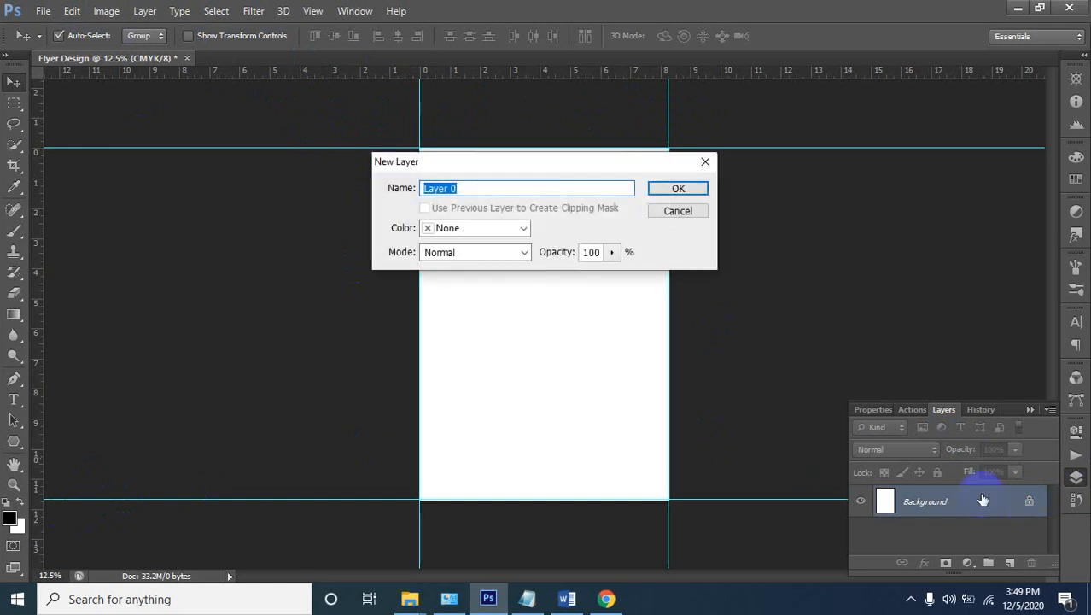
{"action": "left_click", "coordinate": [674, 187]}
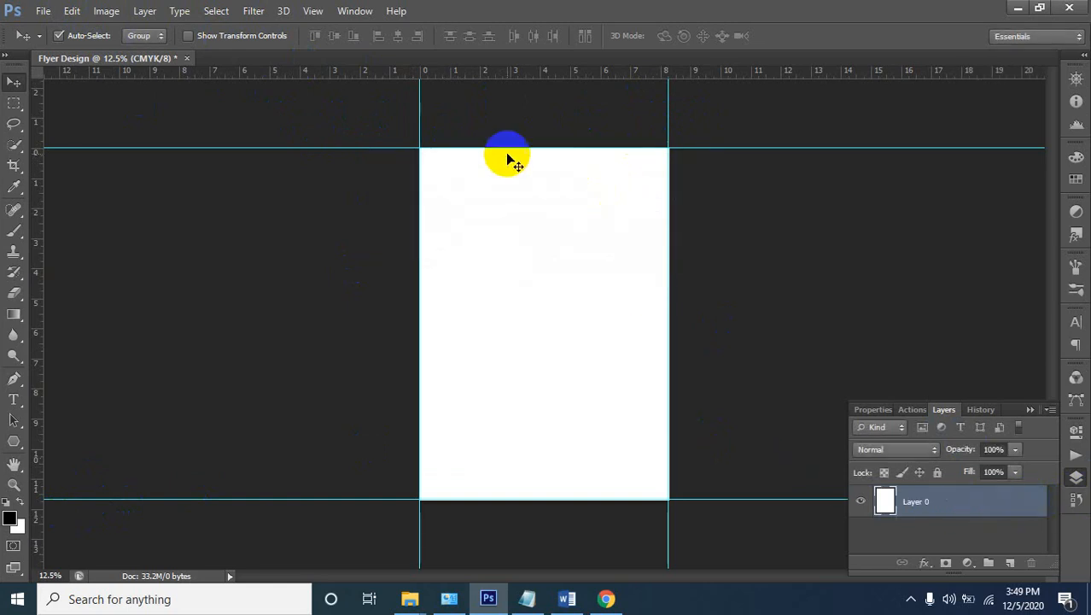
Enlarge the canvas relative to its current size by 0.125 inches in both width and height, anchored at the center
{"action": "left_click", "coordinate": [106, 10]}
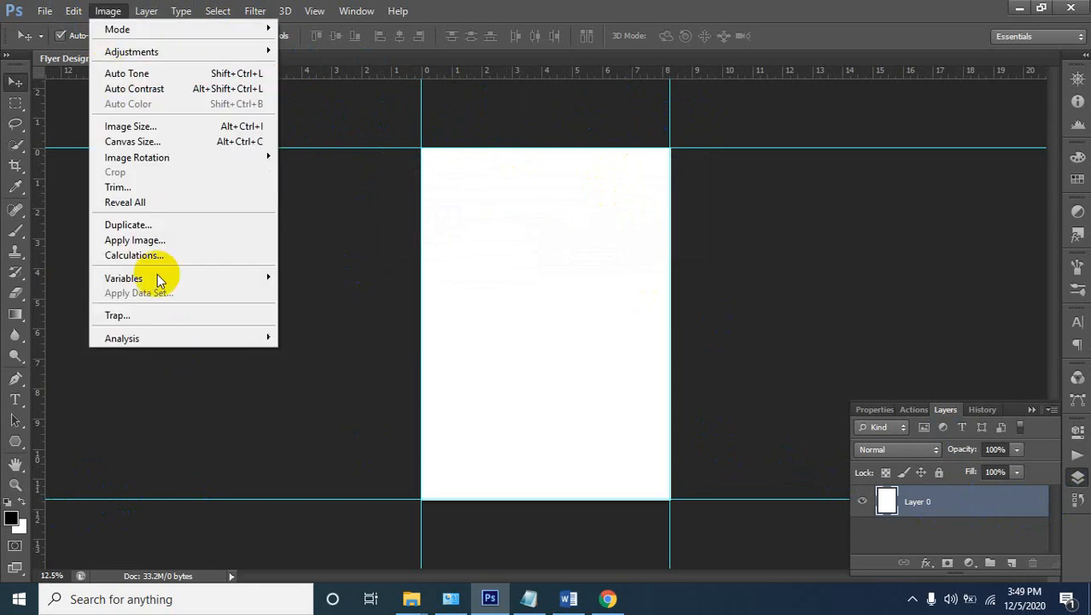
{"action": "left_click", "coordinate": [134, 141]}
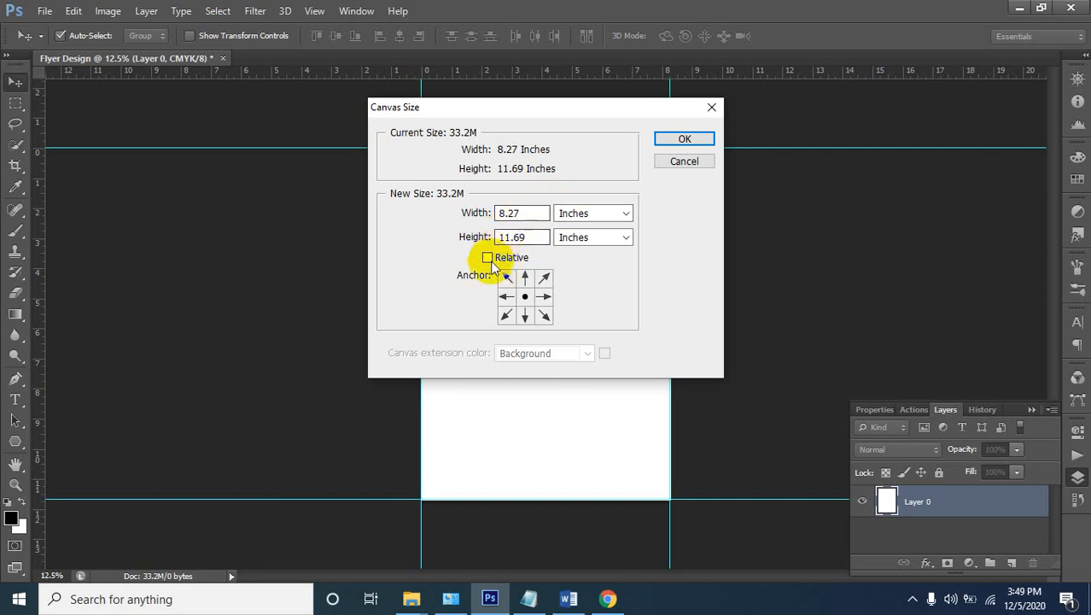
{"action": "left_click", "coordinate": [489, 257]}
{"action": "left_click", "coordinate": [522, 213]}
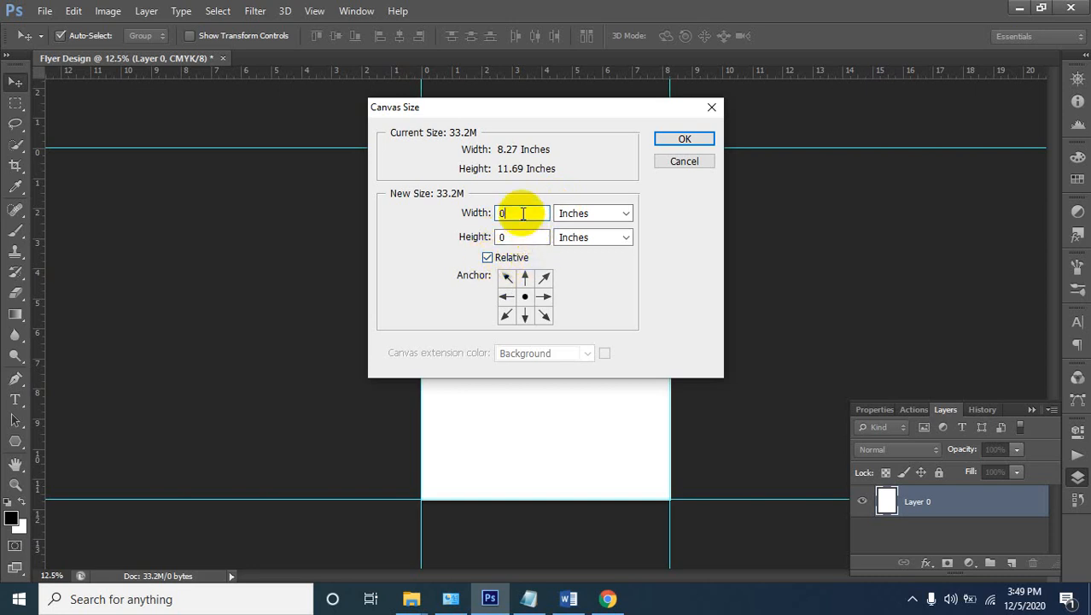
{"action": "type", "text": ".125"}
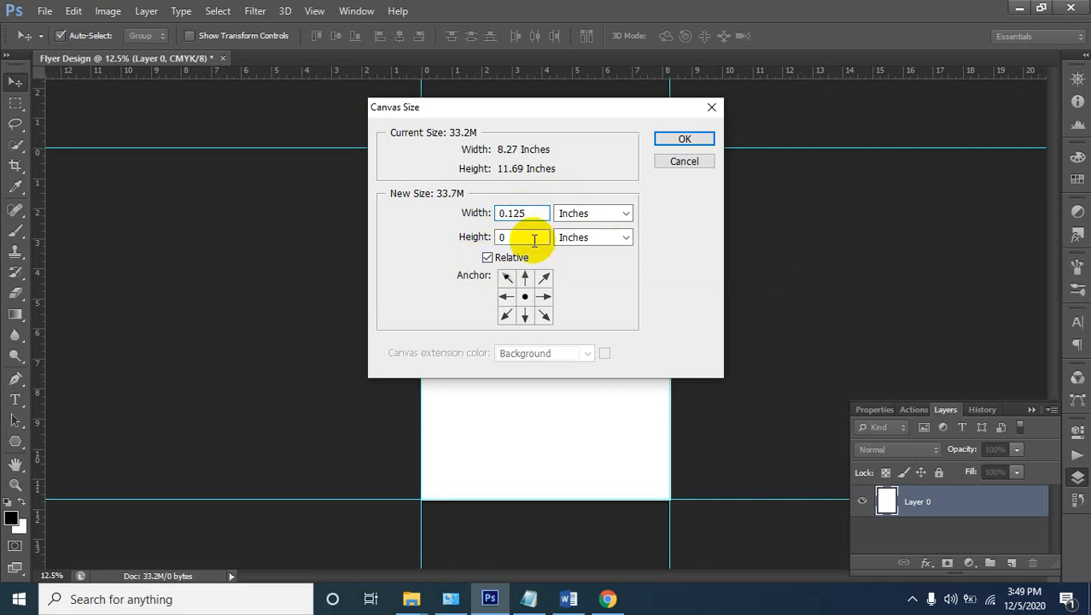
{"action": "left_click", "coordinate": [517, 236]}
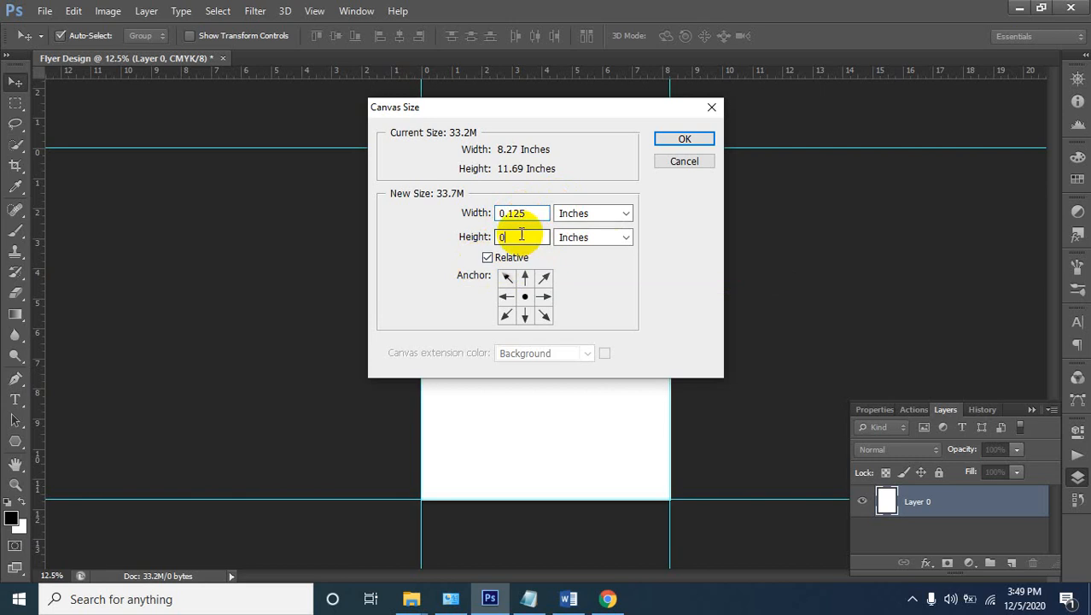
{"action": "type", "text": "0.125"}
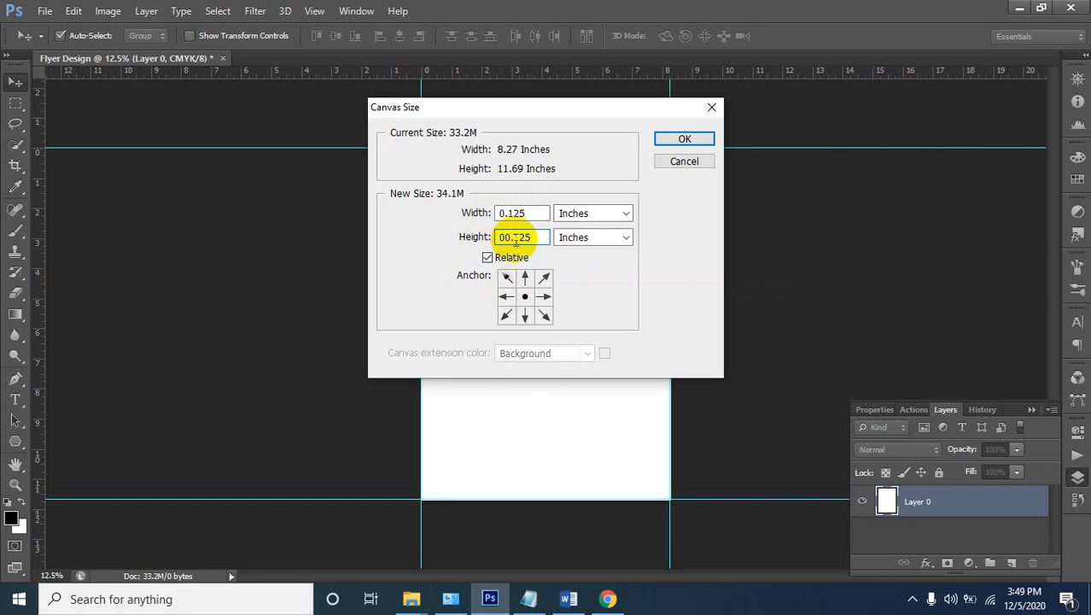
{"action": "left_click", "coordinate": [675, 141]}
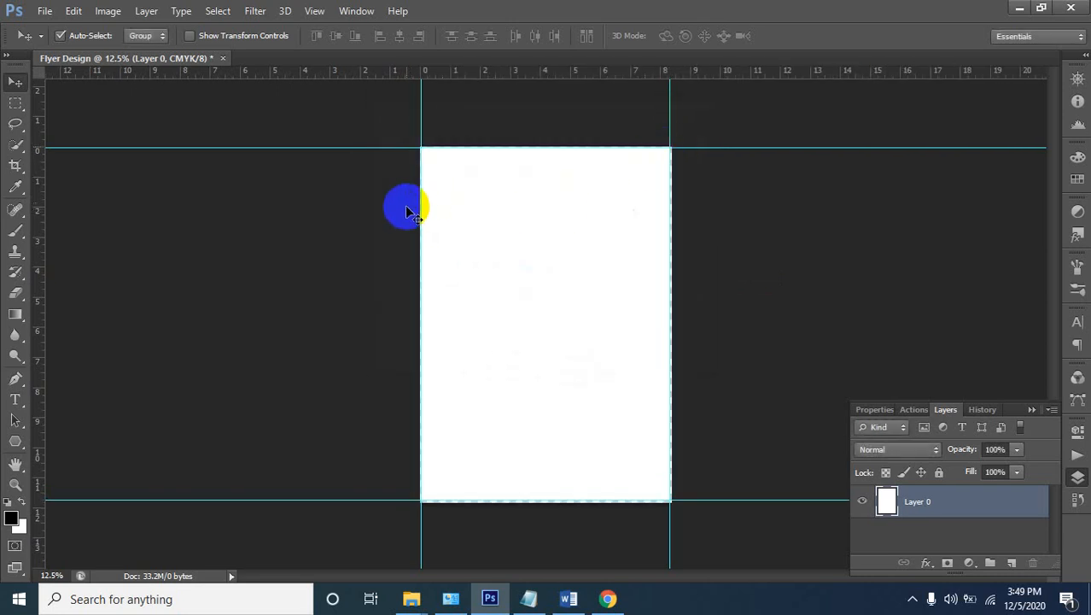
Inspect the added margin outside the guides and undo the canvas enlargement
{"action": "scroll", "coordinate": [428, 146], "scroll_direction": "up", "scroll_amount": 3}
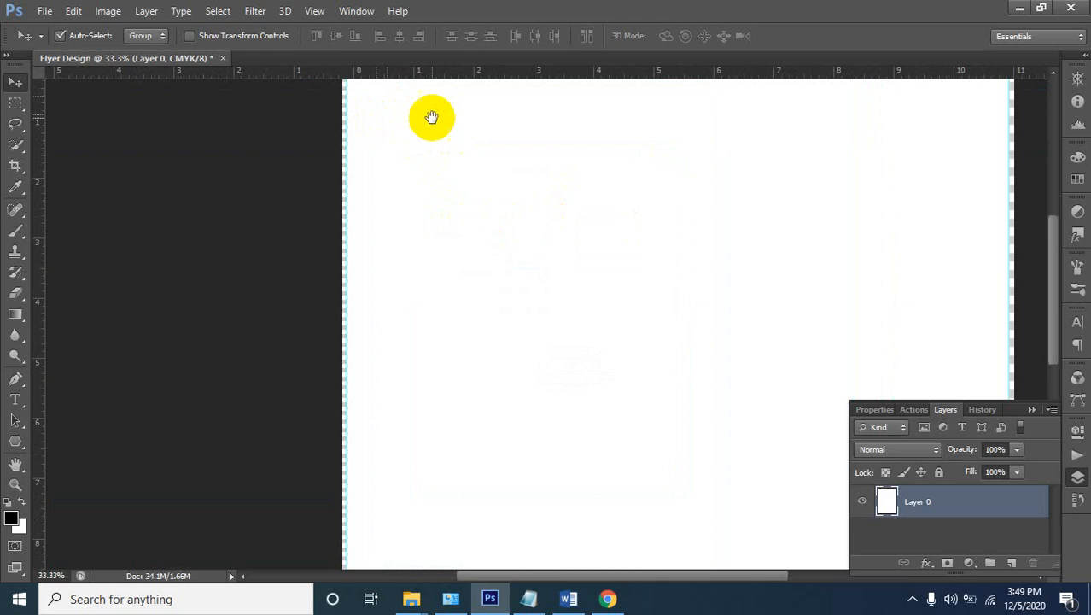
{"action": "left_click_drag", "start_coordinate": [431, 117], "coordinate": [421, 307]}
{"action": "left_click", "coordinate": [385, 241], "text": "ctrl"}
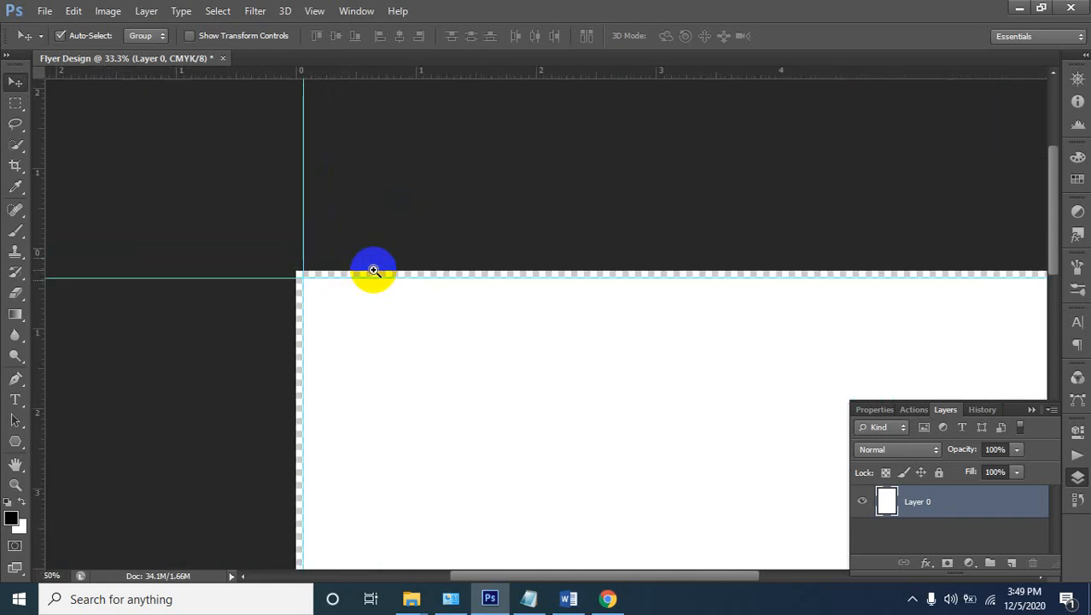
{"action": "left_click", "coordinate": [373, 270], "text": "ctrl"}
{"action": "left_click", "coordinate": [340, 294], "text": "ctrl+alt"}
{"action": "left_click", "coordinate": [338, 294], "text": "ctrl+alt"}
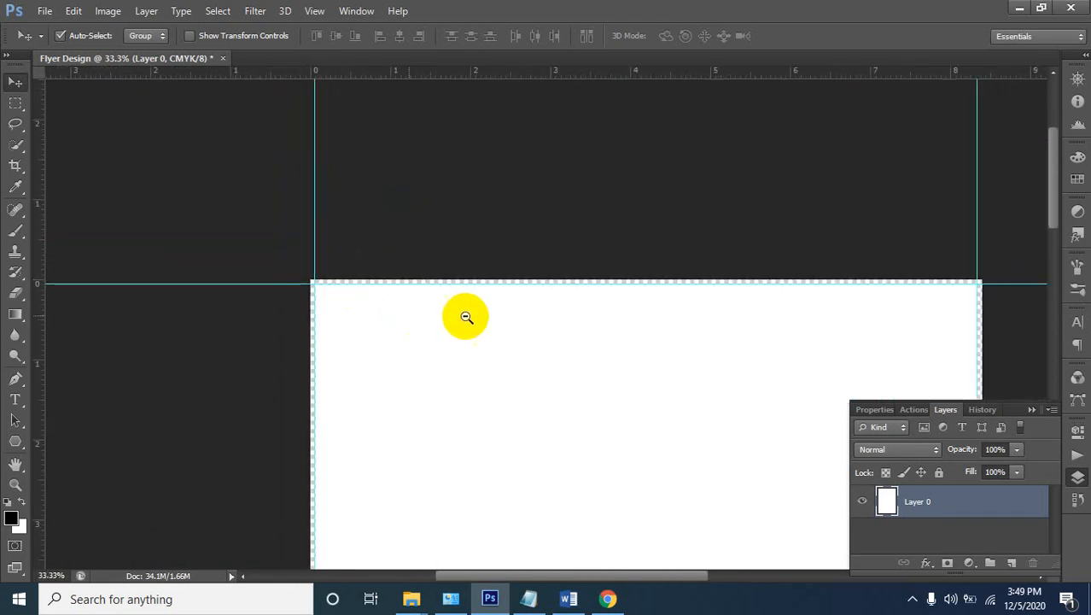
{"action": "left_click", "coordinate": [528, 342], "text": "ctrl+alt"}
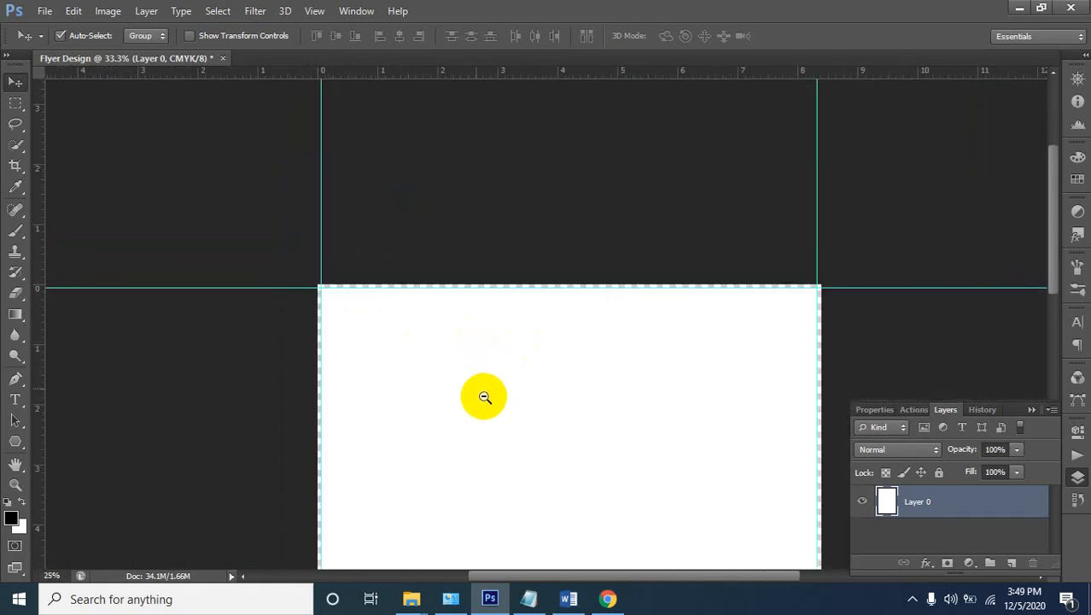
{"action": "left_click_drag", "start_coordinate": [478, 210], "coordinate": [430, 199]}
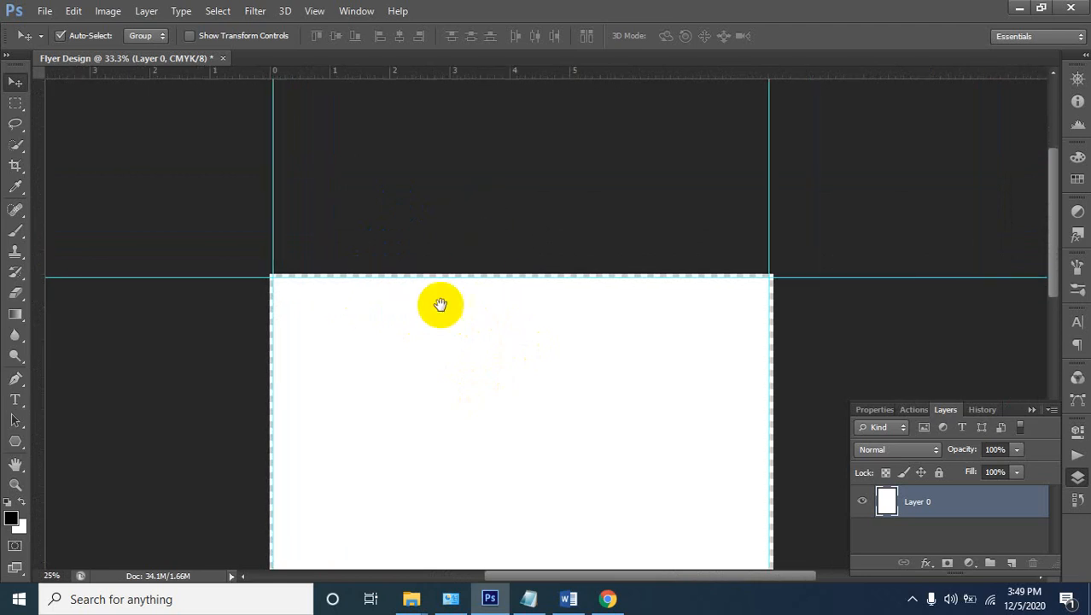
{"action": "left_click", "coordinate": [480, 348], "text": "ctrl+alt"}
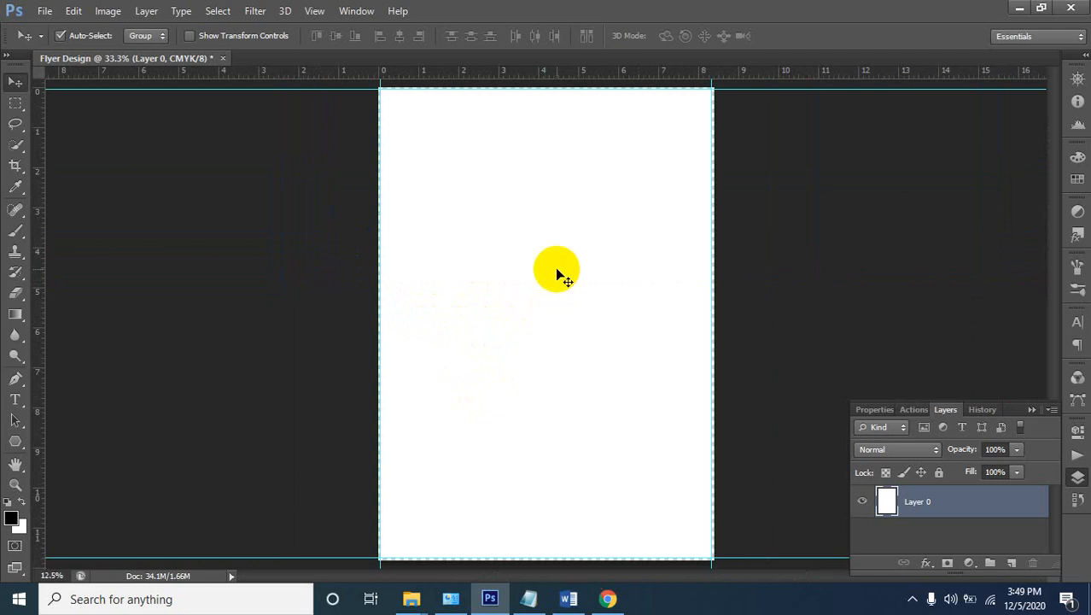
{"action": "left_click", "coordinate": [550, 246], "text": "ctrl+alt"}
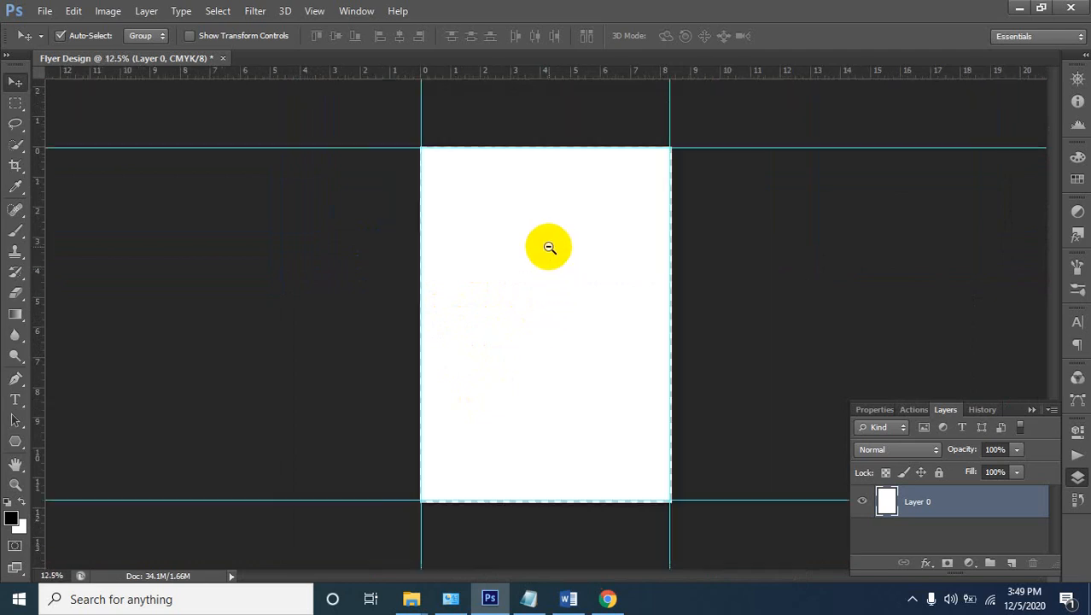
{"action": "left_click", "coordinate": [549, 246], "text": "ctrl+alt"}
{"action": "left_click", "coordinate": [550, 248], "text": "ctrl"}
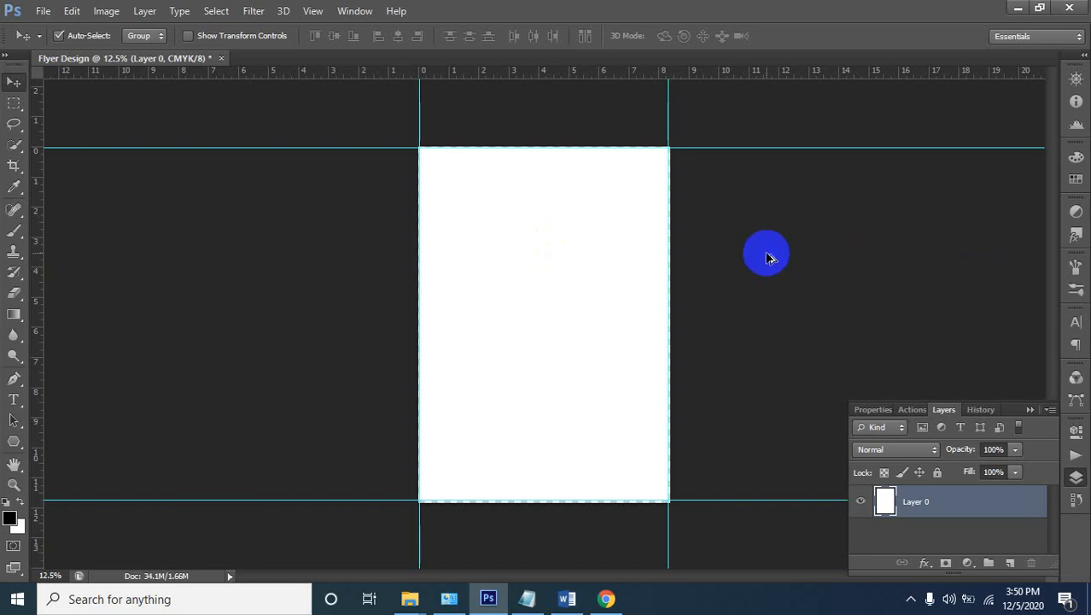
{"action": "key", "text": "ctrl+z"}
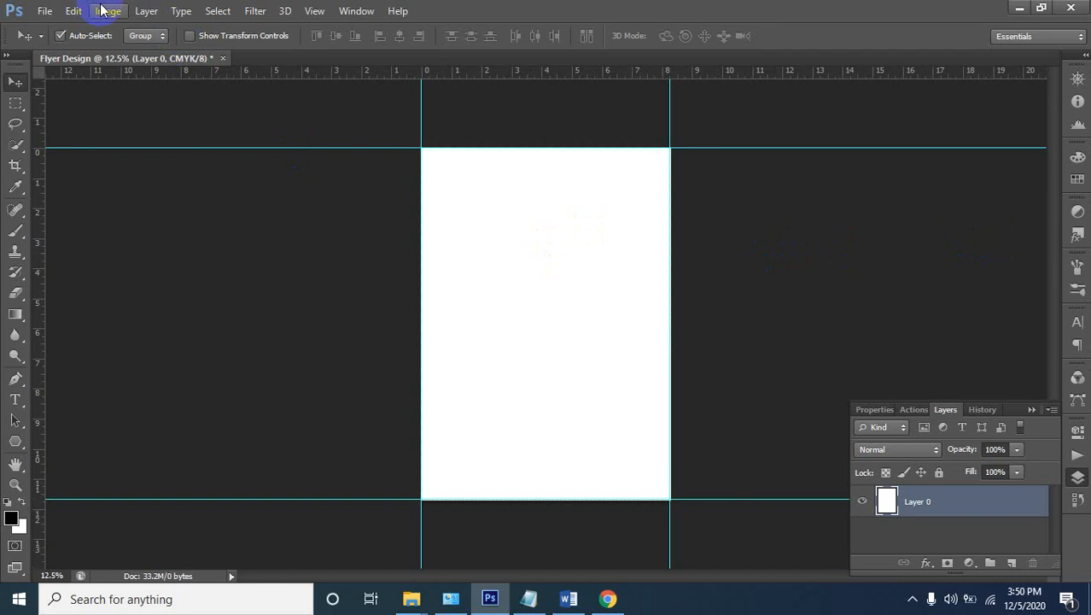
Enlarge the canvas relative to its current size by 0.25 inches in both width and height, anchored at the center
{"action": "left_click", "coordinate": [108, 12]}
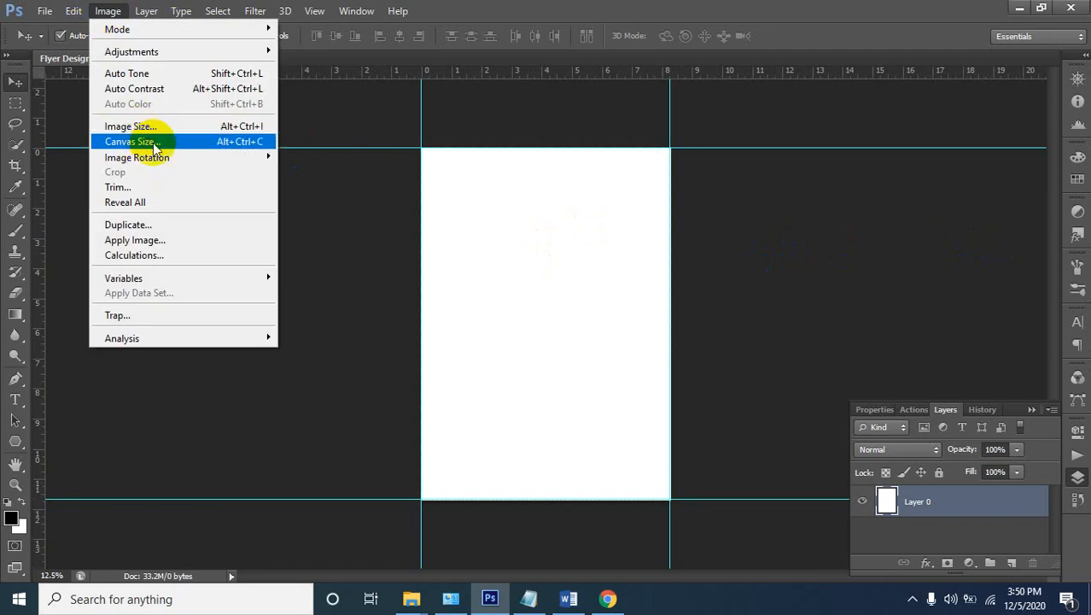
{"action": "left_click", "coordinate": [267, 143]}
{"action": "left_click", "coordinate": [486, 257]}
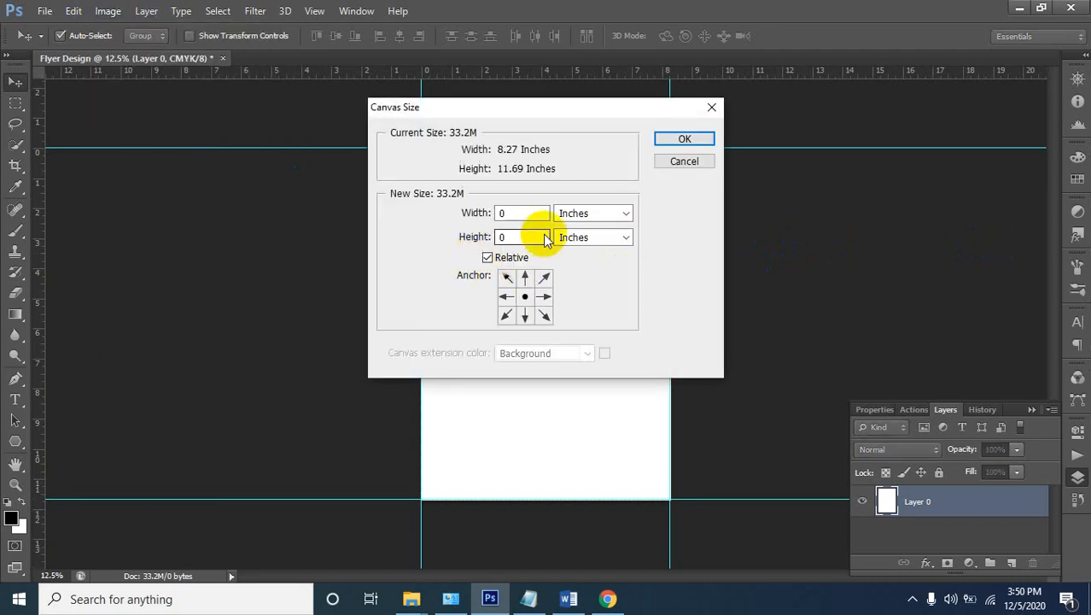
{"action": "left_click", "coordinate": [523, 213]}
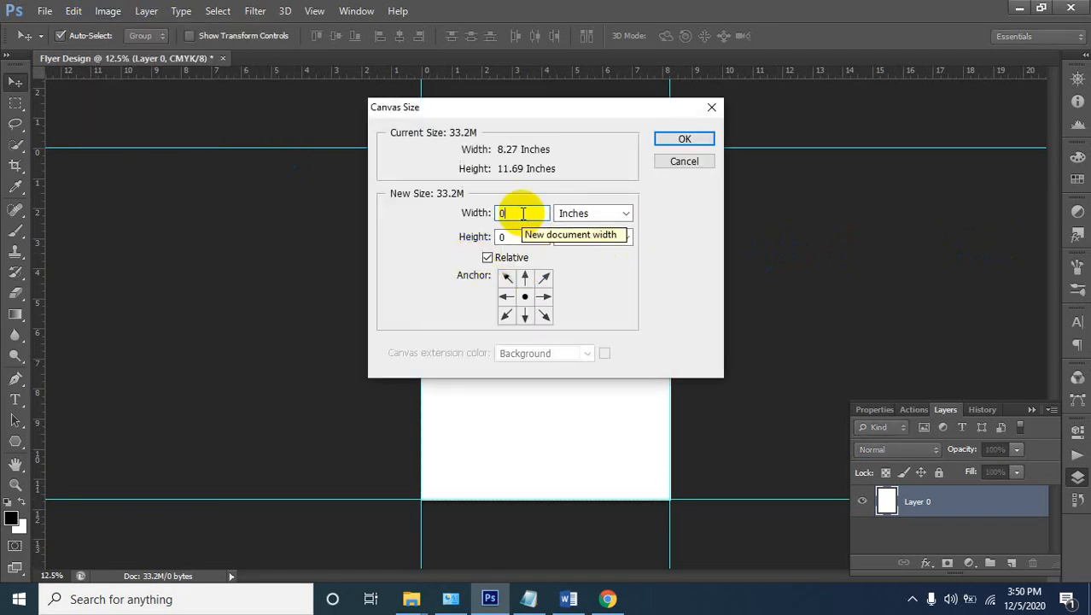
{"action": "type", "text": ".25"}
{"action": "left_click", "coordinate": [530, 242]}
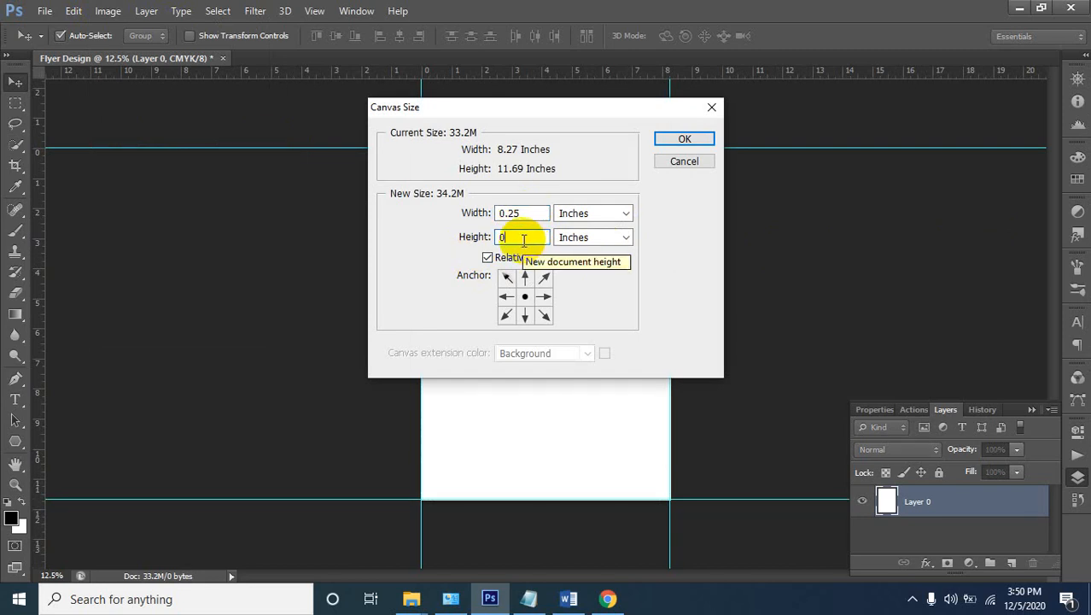
{"action": "type", "text": ".25"}
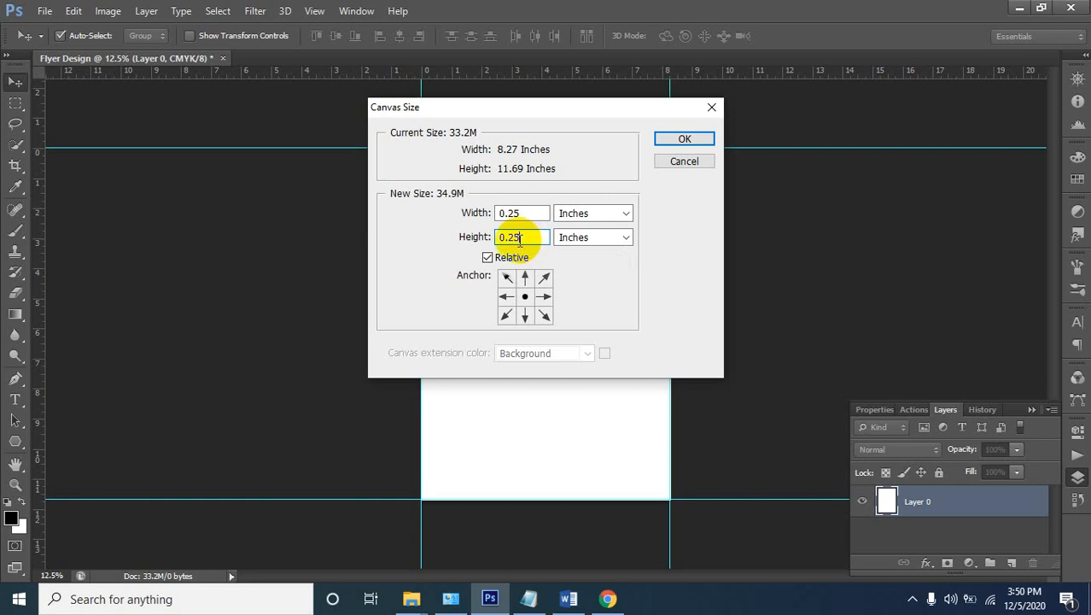
{"action": "left_click", "coordinate": [684, 139]}
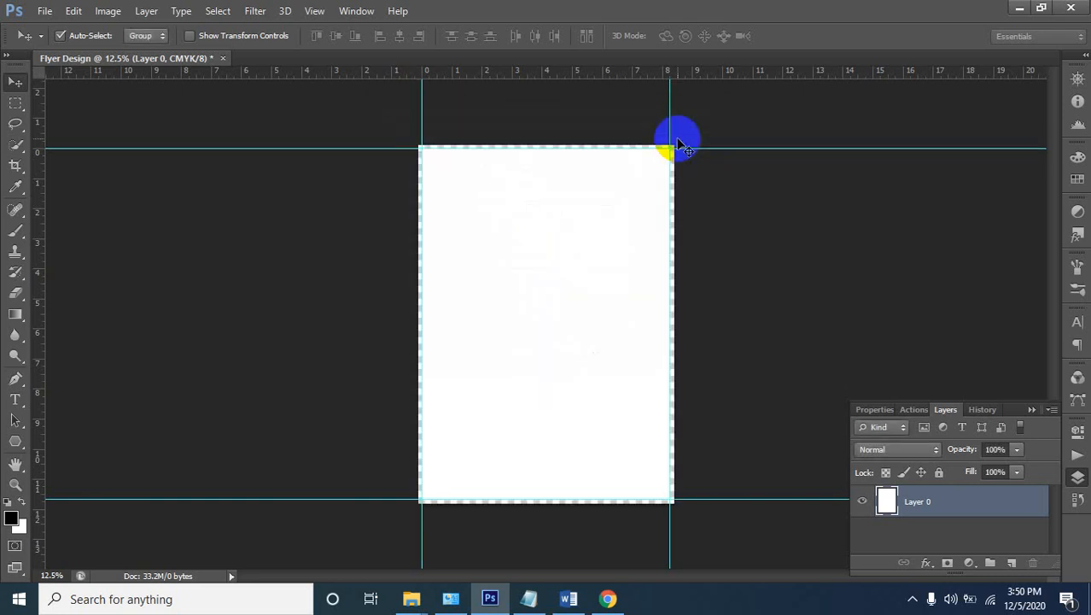
Free Transform the white layer, stretching its top-left corner past the guides to the canvas corner
{"action": "left_click", "coordinate": [443, 176], "text": "ctrl"}
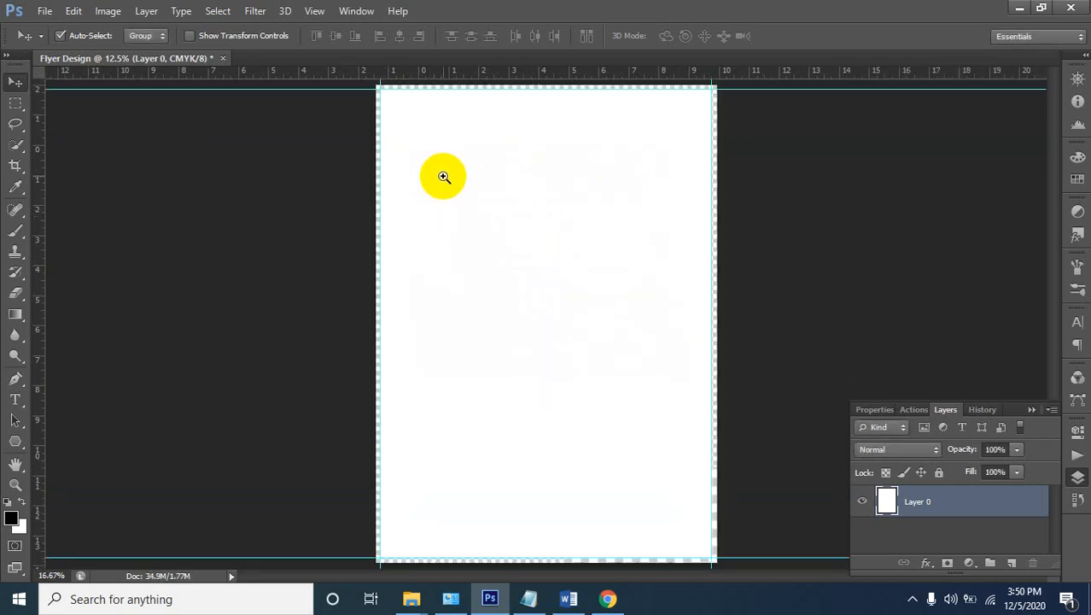
{"action": "left_click", "coordinate": [428, 117], "text": "ctrl"}
{"action": "left_click", "coordinate": [428, 117], "text": "ctrl"}
{"action": "left_click_drag", "start_coordinate": [431, 287], "coordinate": [322, 384]}
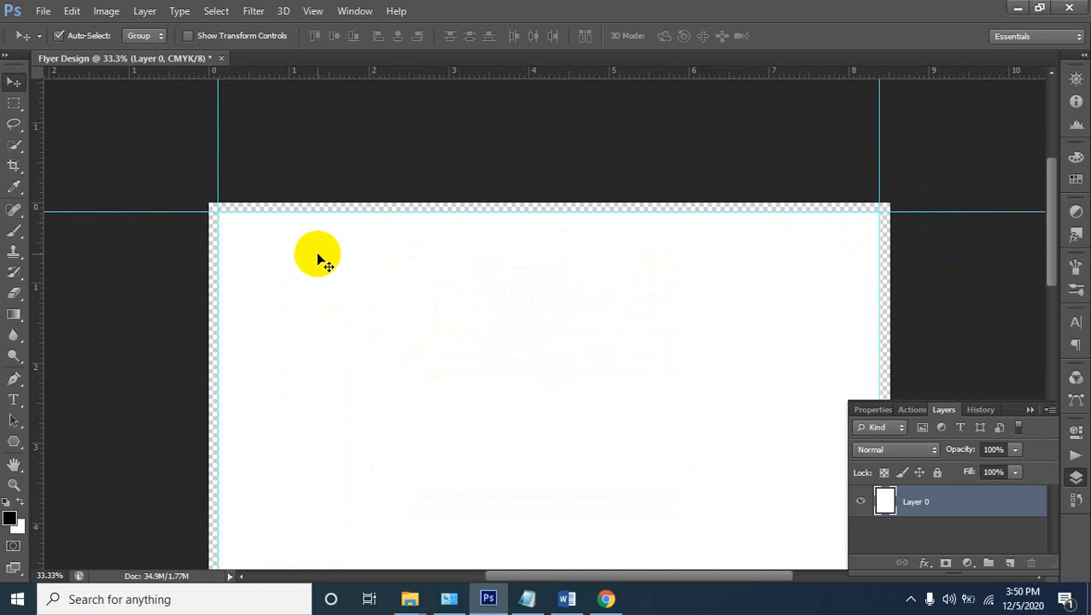
{"action": "key", "text": "ctrl+t"}
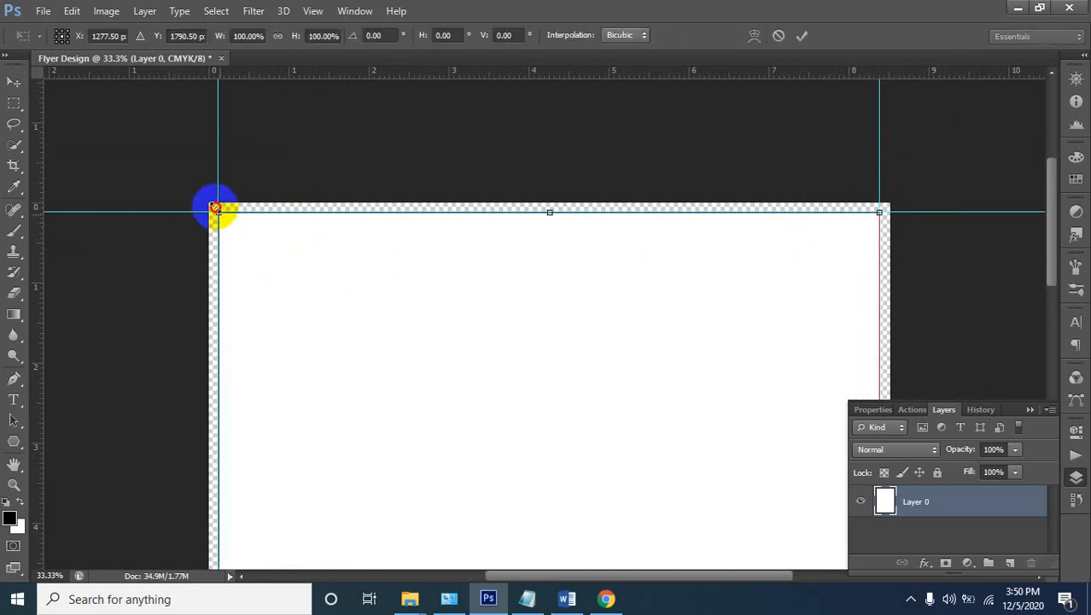
{"action": "left_click_drag", "start_coordinate": [215, 207], "coordinate": [207, 203]}
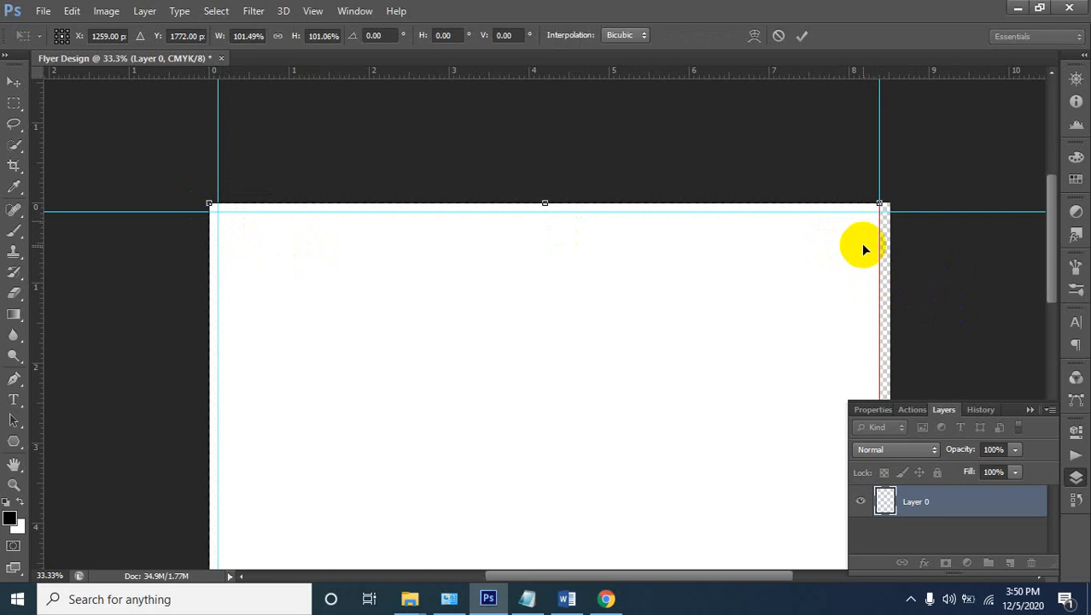
Stretch the white layer's right and bottom sides to the canvas edges and apply the transform
{"action": "scroll", "coordinate": [860, 242], "scroll_direction": "down", "scroll_amount": 1}
{"action": "scroll", "coordinate": [877, 234], "scroll_direction": "down", "scroll_amount": 5}
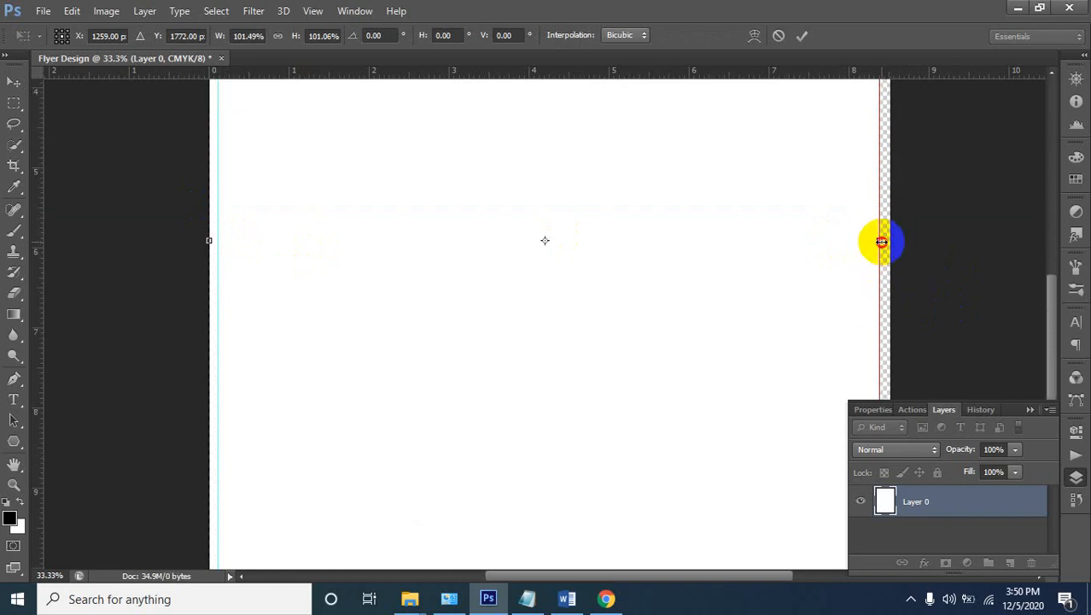
{"action": "left_click_drag", "start_coordinate": [881, 242], "coordinate": [889, 239]}
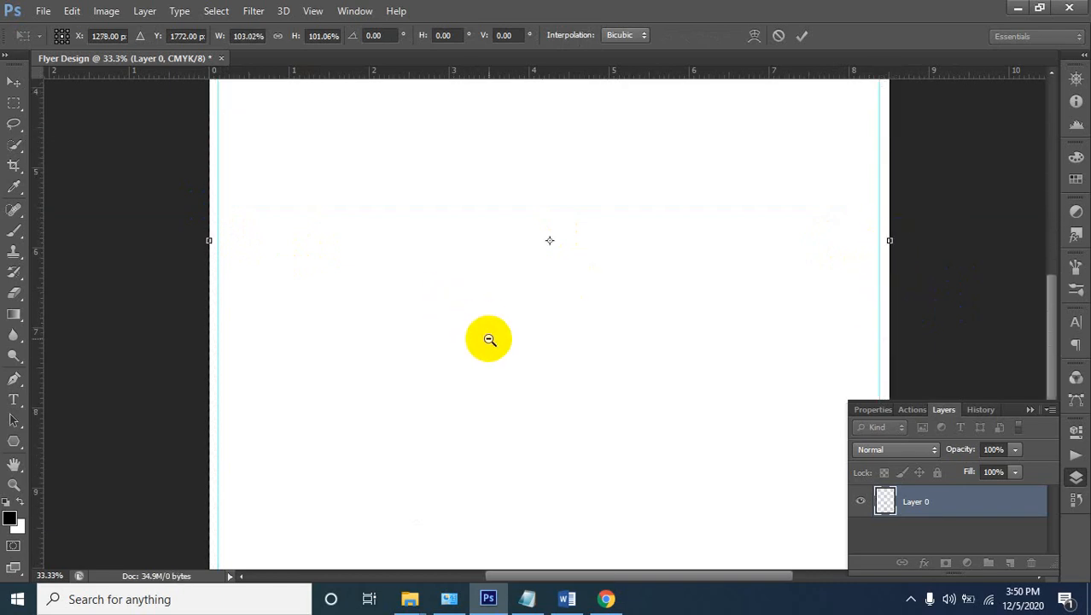
{"action": "left_click", "coordinate": [490, 339], "text": "alt"}
{"action": "left_click", "coordinate": [507, 348], "text": "alt"}
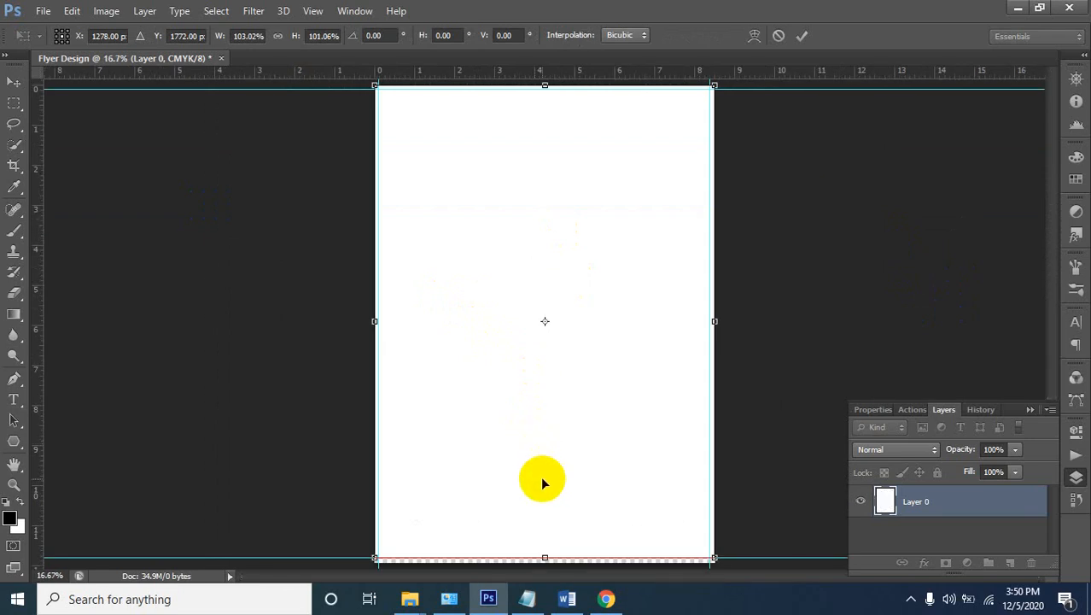
{"action": "left_click_drag", "start_coordinate": [544, 557], "coordinate": [545, 562]}
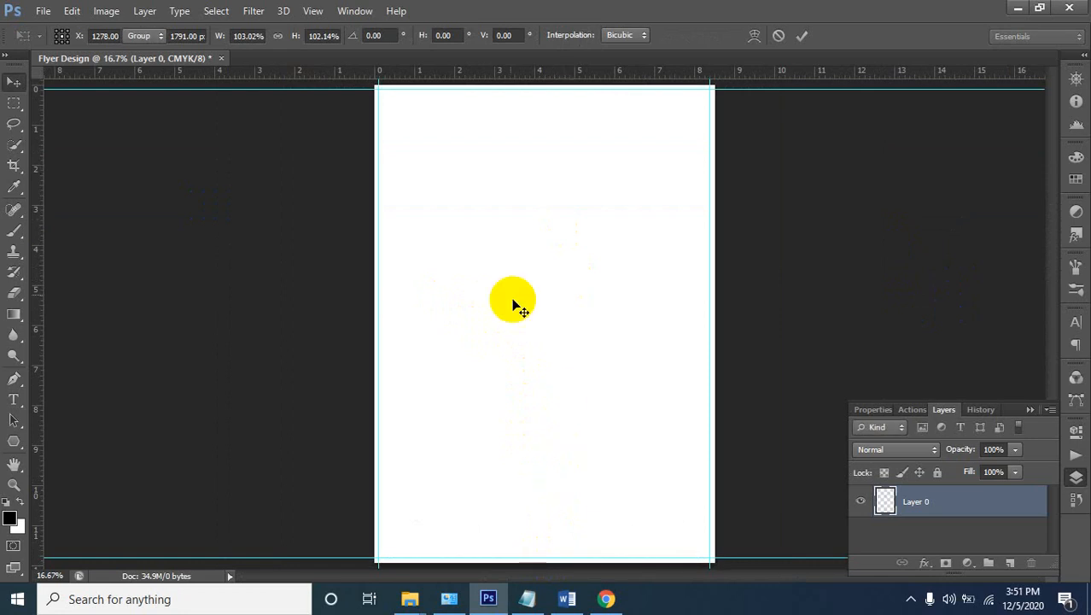
{"action": "key", "text": "Return"}
Inspect the bleed margin between the guides and the canvas edges at the top of the flyer
{"action": "left_click", "coordinate": [431, 128]}
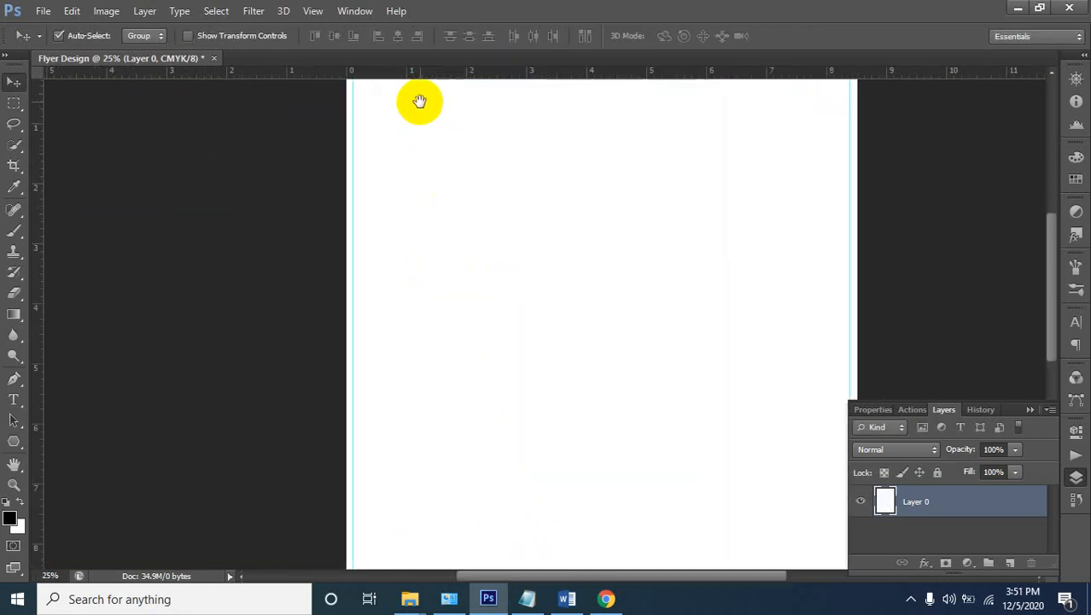
{"action": "left_click", "coordinate": [477, 92]}
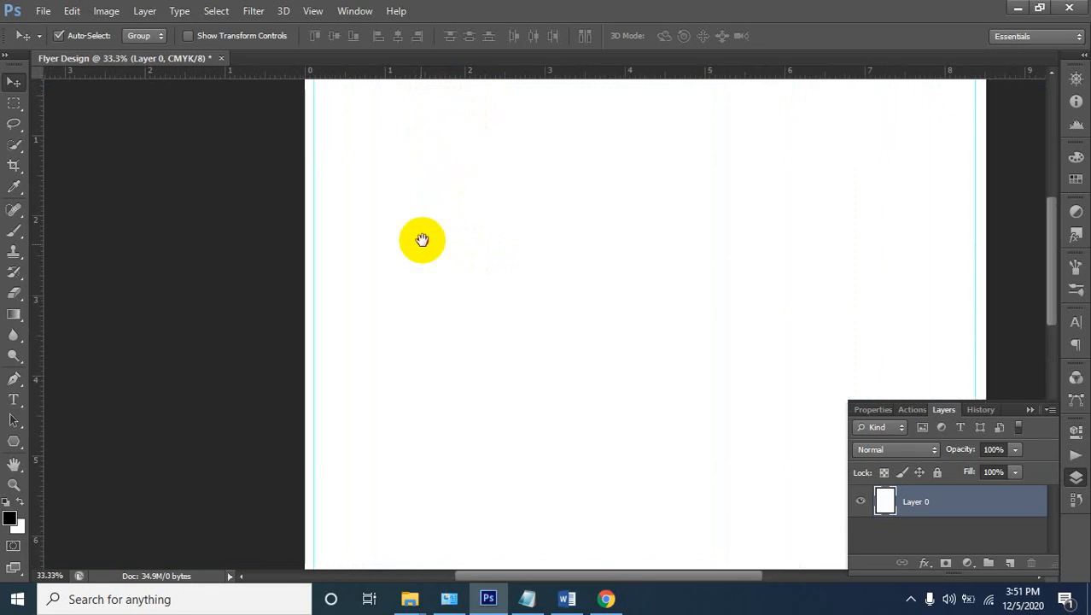
{"action": "left_click_drag", "start_coordinate": [422, 239], "coordinate": [343, 212]}
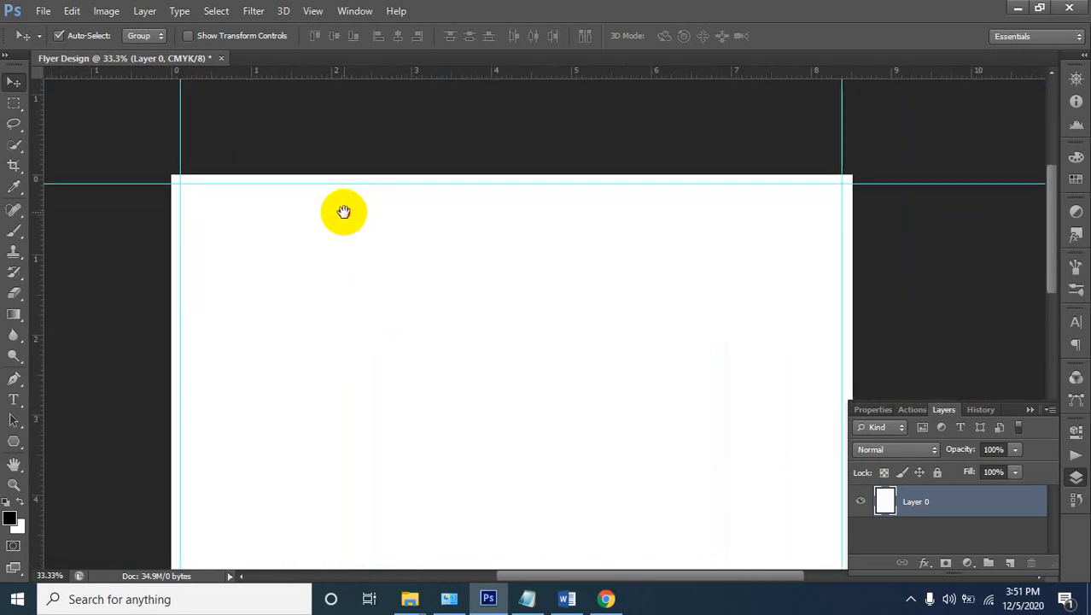
Draw a black rectangle about 38 px square in the bleed corner, from the canvas's top-left corner to the guide intersection
{"action": "left_click_drag", "start_coordinate": [152, 182], "coordinate": [152, 182]}
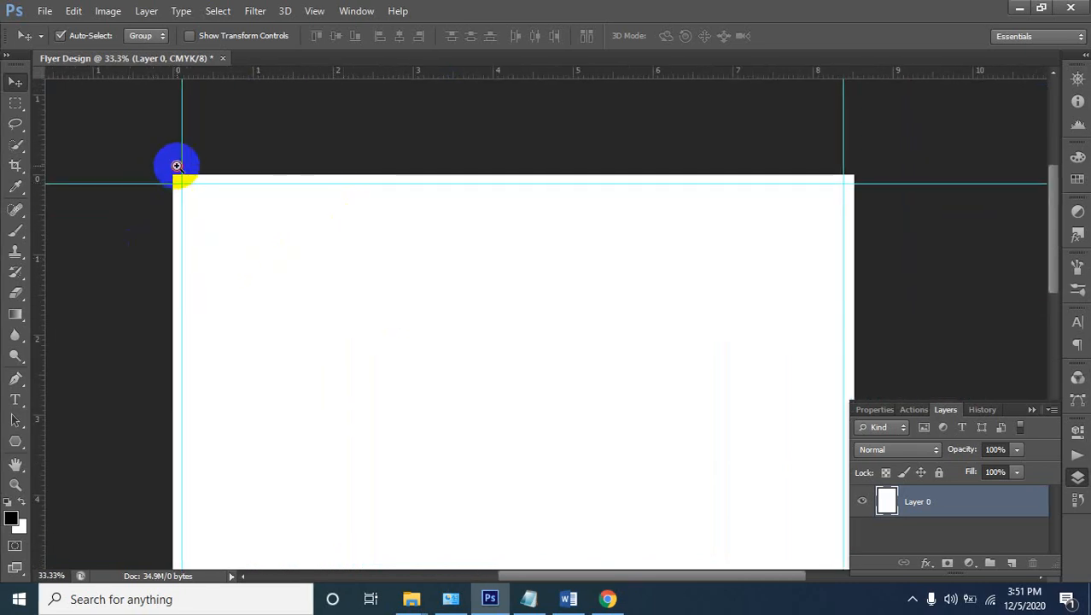
{"action": "left_click", "coordinate": [176, 165], "text": "ctrl"}
{"action": "left_click", "coordinate": [169, 195], "text": "ctrl"}
{"action": "left_click", "coordinate": [202, 175], "text": "ctrl"}
{"action": "left_click", "coordinate": [201, 174], "text": "ctrl"}
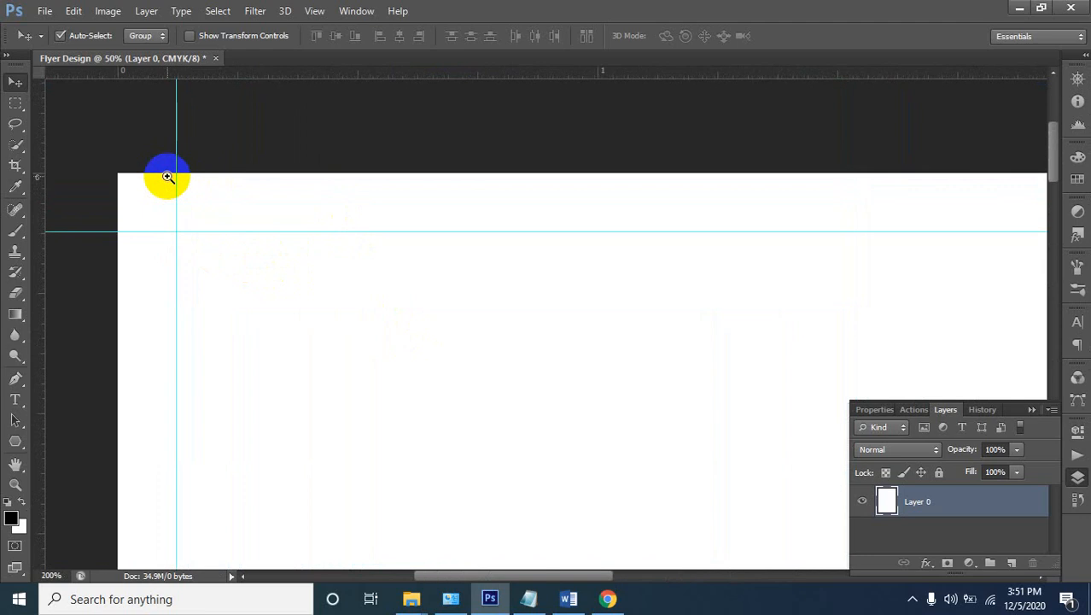
{"action": "left_click", "coordinate": [167, 177]}
{"action": "left_click", "coordinate": [163, 203]}
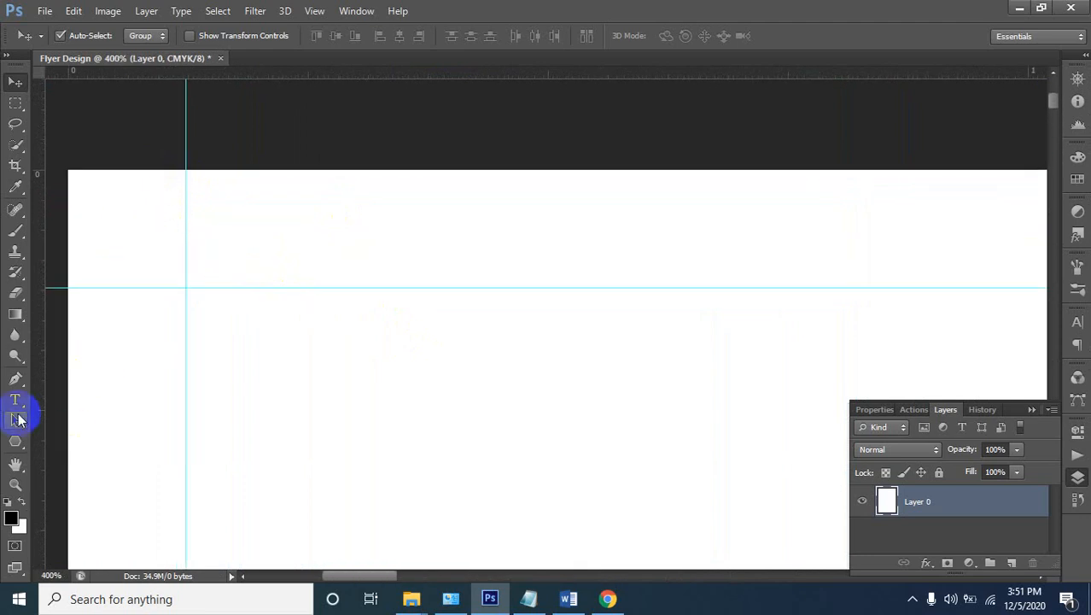
{"action": "left_click", "coordinate": [17, 439]}
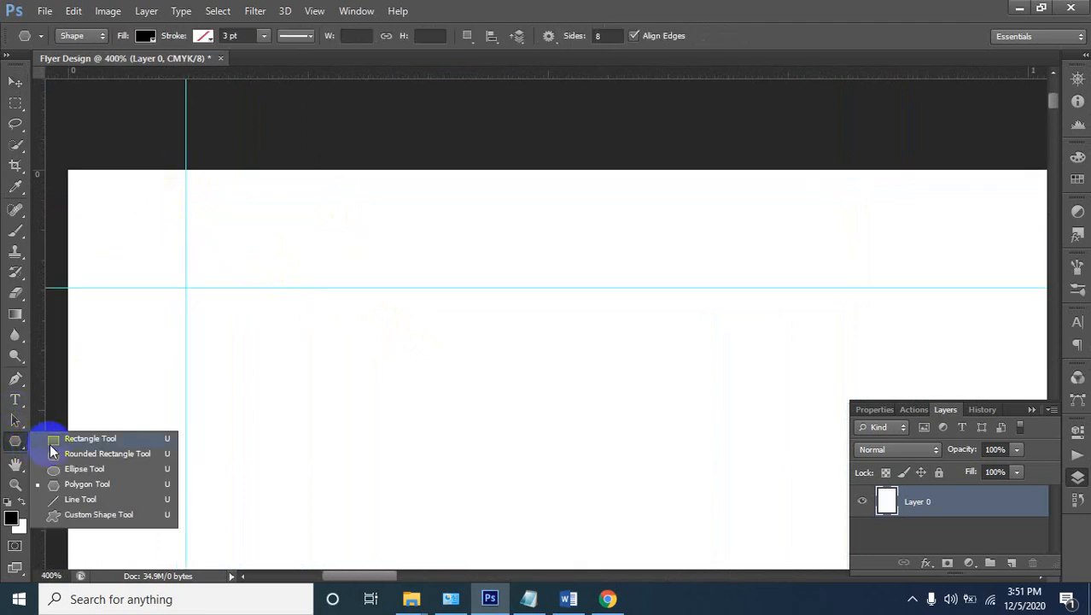
{"action": "left_click", "coordinate": [85, 438]}
{"action": "left_click_drag", "start_coordinate": [68, 167], "coordinate": [186, 287]}
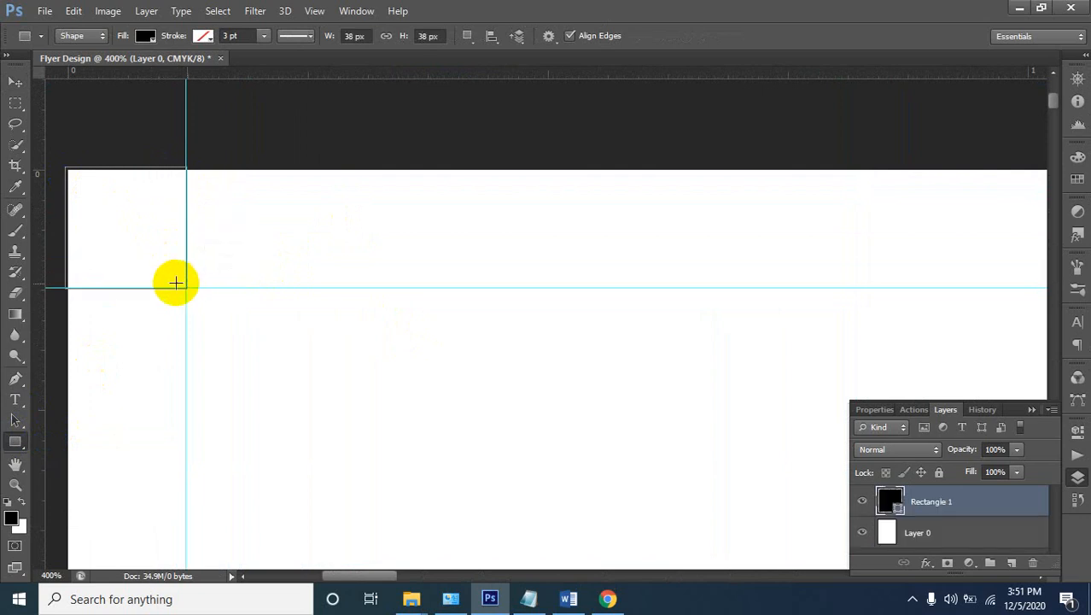
Free Transform the black square so its left and top sides align with the canvas edges, about 97.37% in width and height, and apply it
{"action": "left_click", "coordinate": [17, 79]}
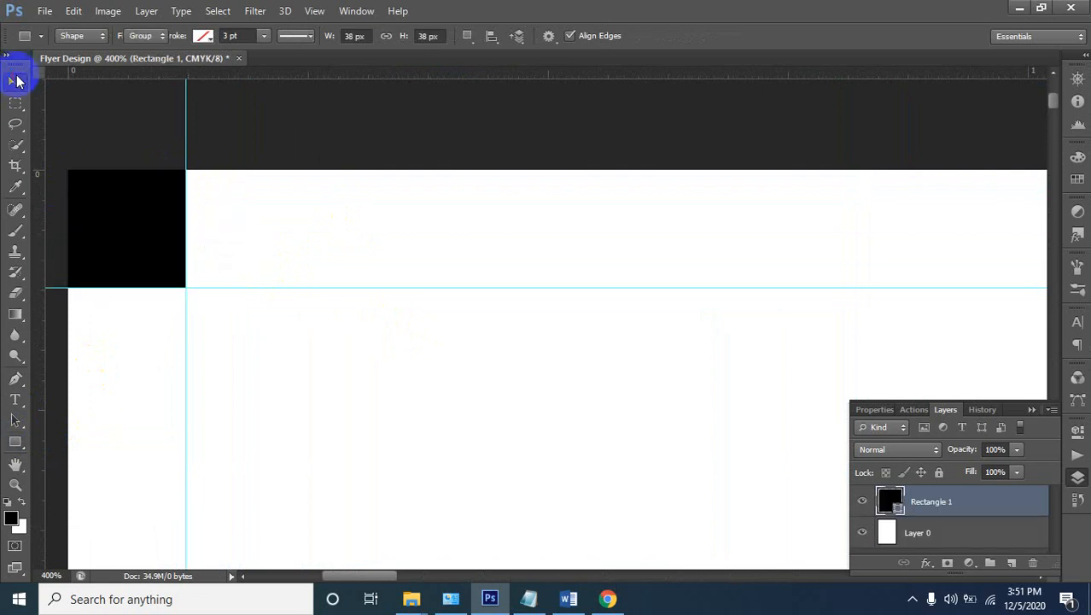
{"action": "left_click", "coordinate": [120, 225]}
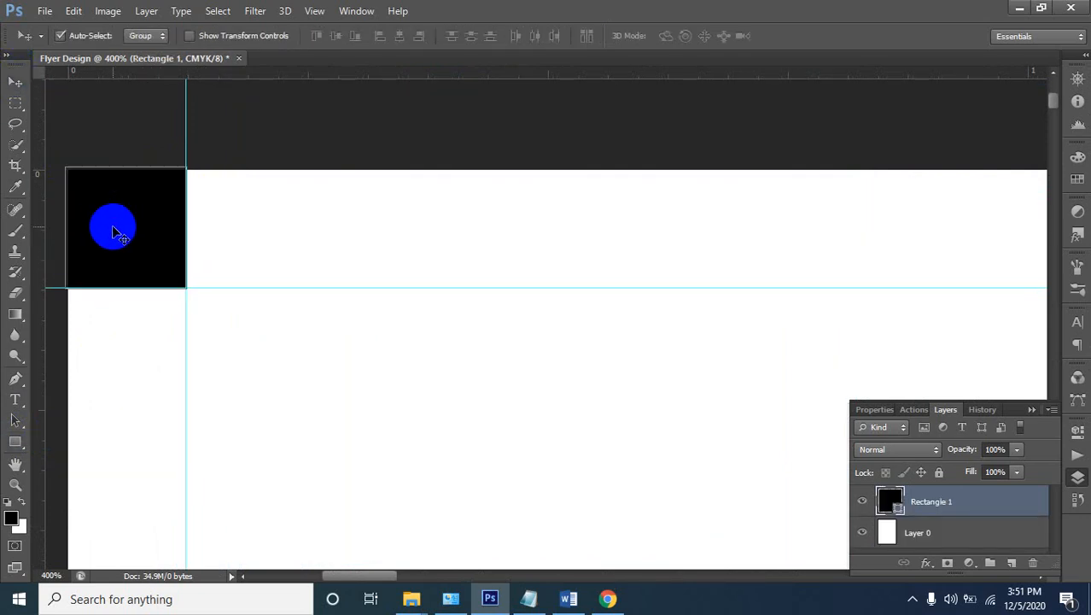
{"action": "key", "text": "ctrl+t"}
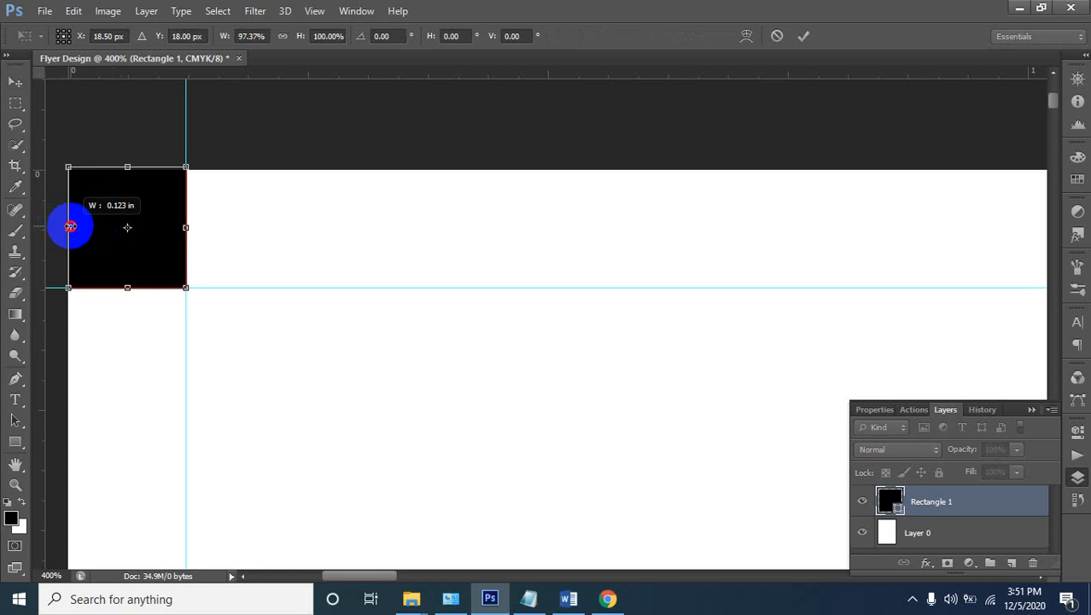
{"action": "left_click_drag", "start_coordinate": [70, 226], "coordinate": [69, 226]}
{"action": "left_click_drag", "start_coordinate": [121, 166], "coordinate": [124, 170]}
{"action": "left_click", "coordinate": [58, 200]}
{"action": "left_click", "coordinate": [11, 89]}
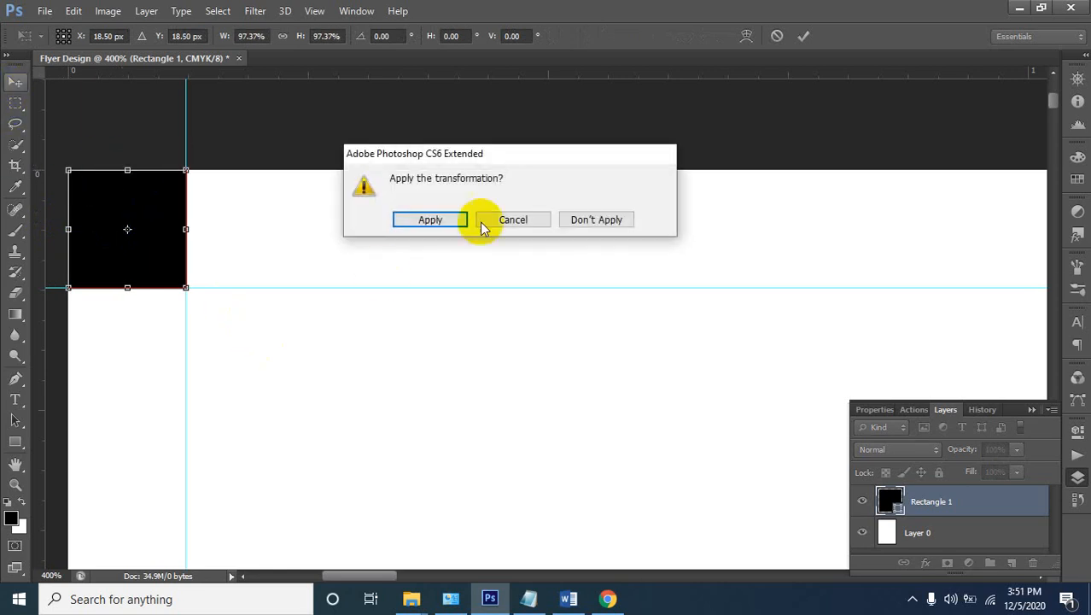
{"action": "left_click", "coordinate": [432, 223]}
Move the black square inside the page so it sits against the inner side of the top-left guide intersection
{"action": "left_click_drag", "start_coordinate": [146, 227], "coordinate": [371, 382]}
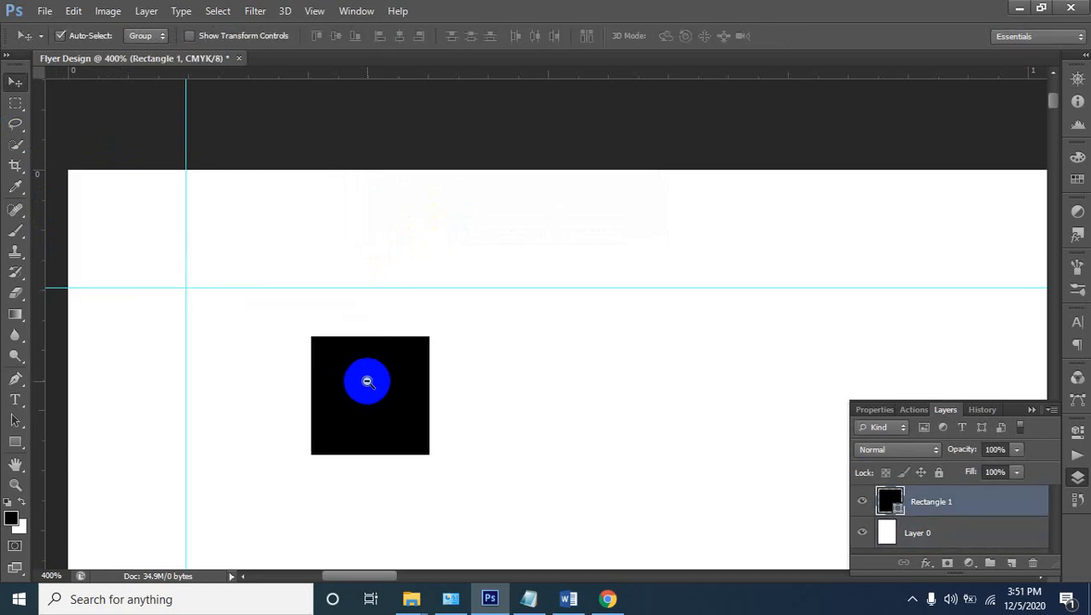
{"action": "left_click", "coordinate": [370, 381], "text": "alt"}
{"action": "left_click", "coordinate": [370, 380], "text": "alt"}
{"action": "left_click", "coordinate": [370, 381], "text": "alt"}
{"action": "left_click", "coordinate": [394, 385], "text": "alt"}
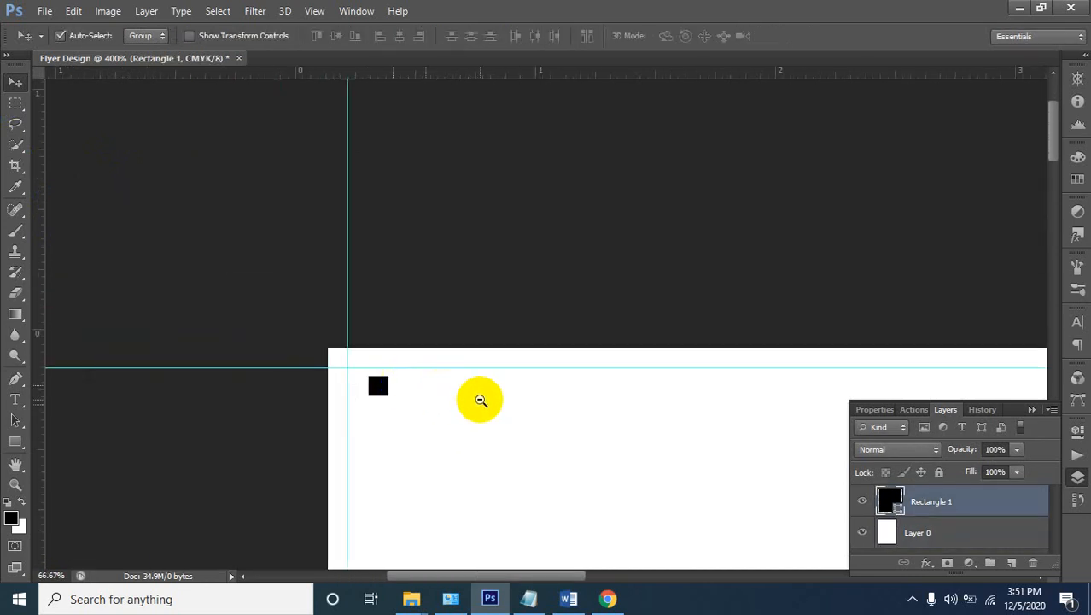
{"action": "left_click", "coordinate": [480, 397], "text": "alt"}
{"action": "left_click_drag", "start_coordinate": [536, 413], "coordinate": [323, 258]}
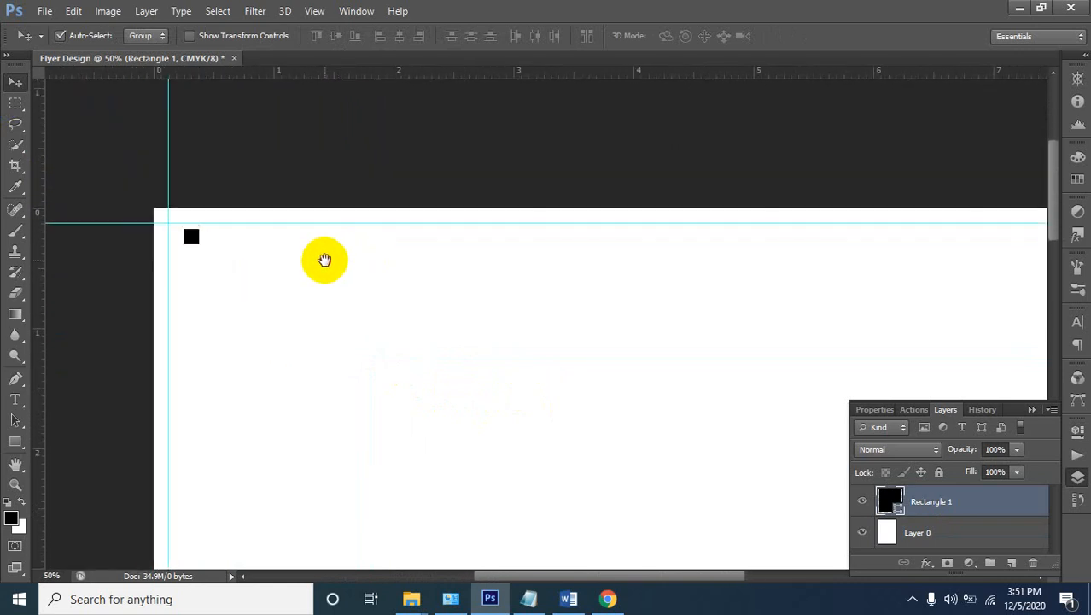
{"action": "left_click_drag", "start_coordinate": [191, 240], "coordinate": [177, 233]}
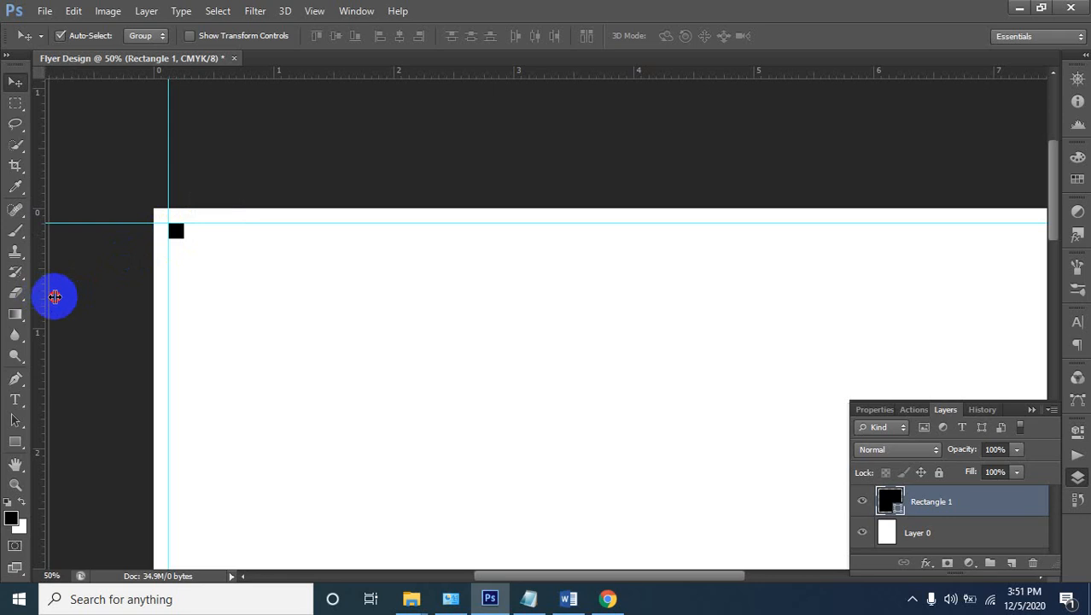
Add a vertical guide along the black square's right edge and a horizontal guide along its bottom edge
{"action": "left_click_drag", "start_coordinate": [54, 296], "coordinate": [182, 288]}
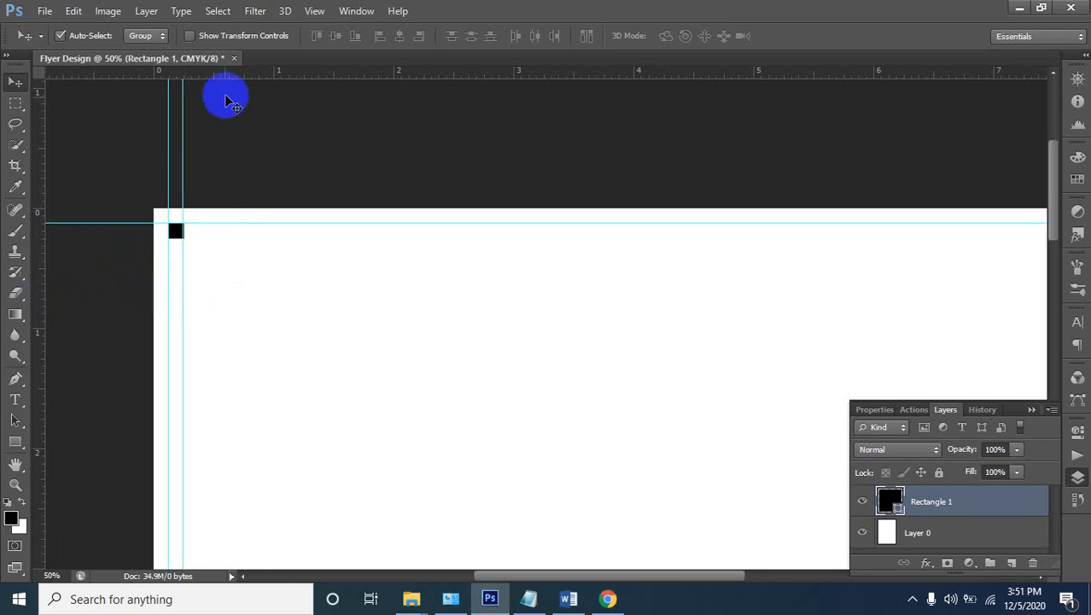
{"action": "left_click", "coordinate": [189, 196], "text": "ctrl"}
{"action": "left_click", "coordinate": [136, 198], "text": "ctrl"}
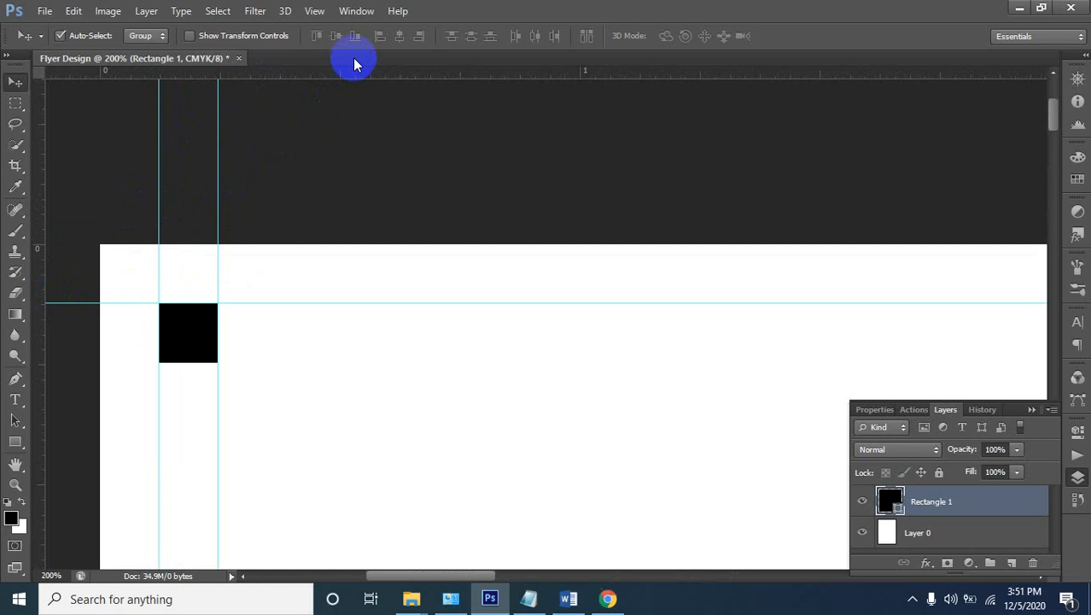
{"action": "left_click_drag", "start_coordinate": [362, 81], "coordinate": [367, 362]}
Move the black square to the flyer's bottom-right corner, against the inner side of the guide intersection there
{"action": "left_click", "coordinate": [305, 322], "text": "ctrl+alt"}
{"action": "left_click", "coordinate": [316, 322], "text": "ctrl+alt"}
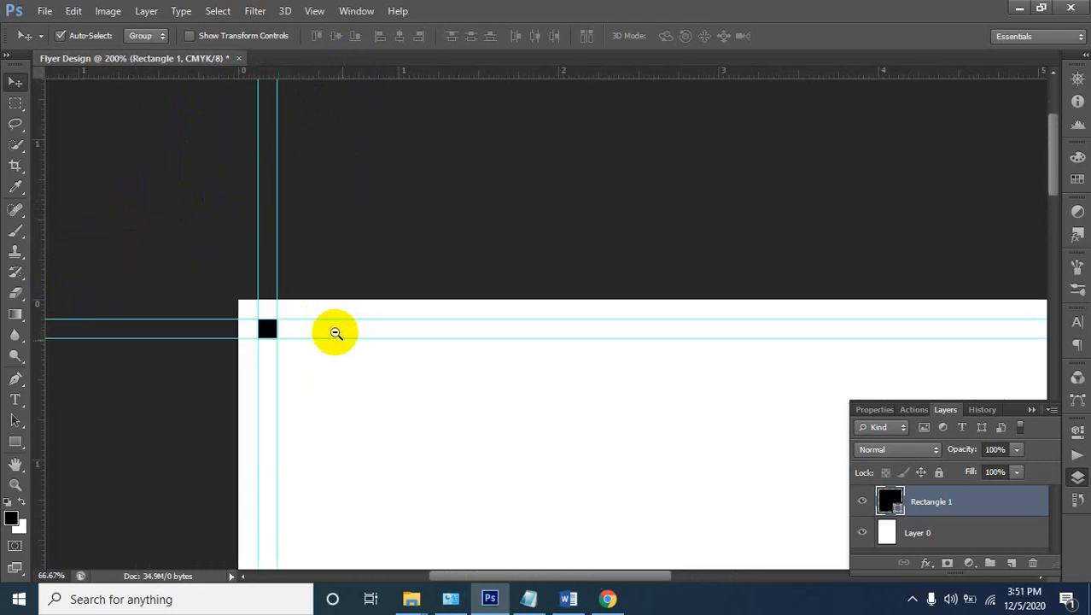
{"action": "left_click", "coordinate": [337, 333], "text": "ctrl+alt"}
{"action": "left_click", "coordinate": [510, 347], "text": "ctrl+alt"}
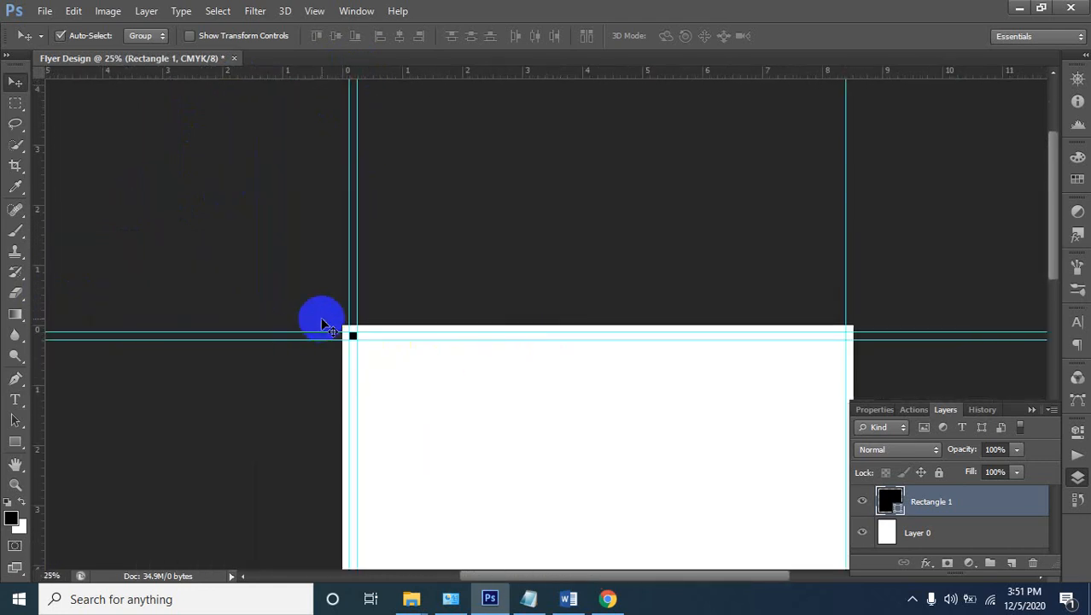
{"action": "left_click", "coordinate": [357, 331], "text": "ctrl"}
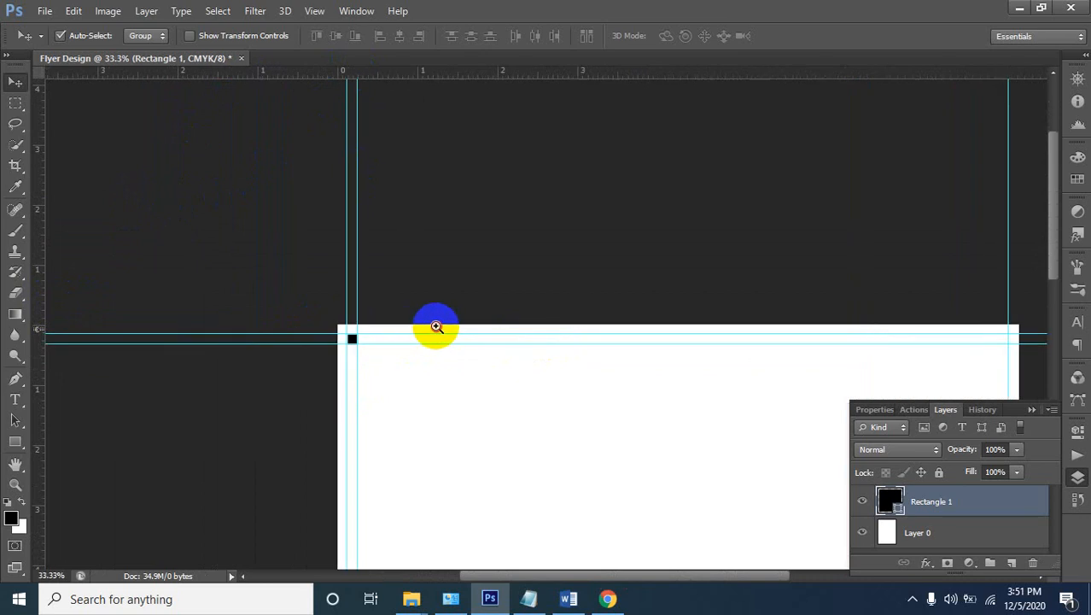
{"action": "left_click", "coordinate": [441, 320], "text": "ctrl"}
{"action": "left_click_drag", "start_coordinate": [297, 283], "coordinate": [248, 268]}
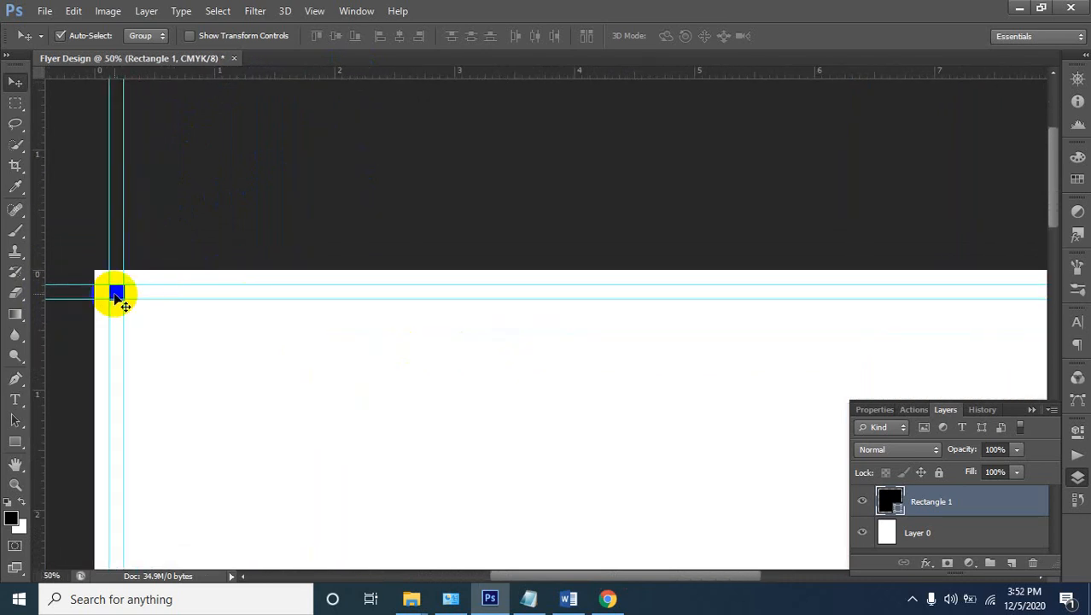
{"action": "left_click_drag", "start_coordinate": [117, 295], "coordinate": [587, 504]}
{"action": "left_click", "coordinate": [514, 493], "text": "alt"}
{"action": "left_click", "coordinate": [513, 494], "text": "alt"}
{"action": "left_click", "coordinate": [514, 494], "text": "alt"}
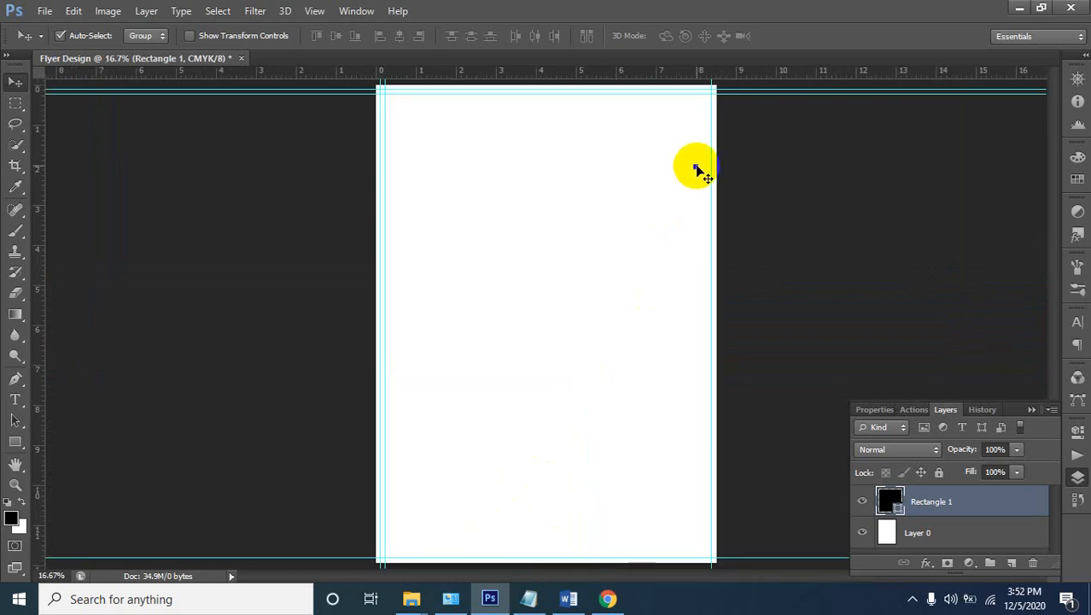
{"action": "left_click_drag", "start_coordinate": [696, 169], "coordinate": [706, 555]}
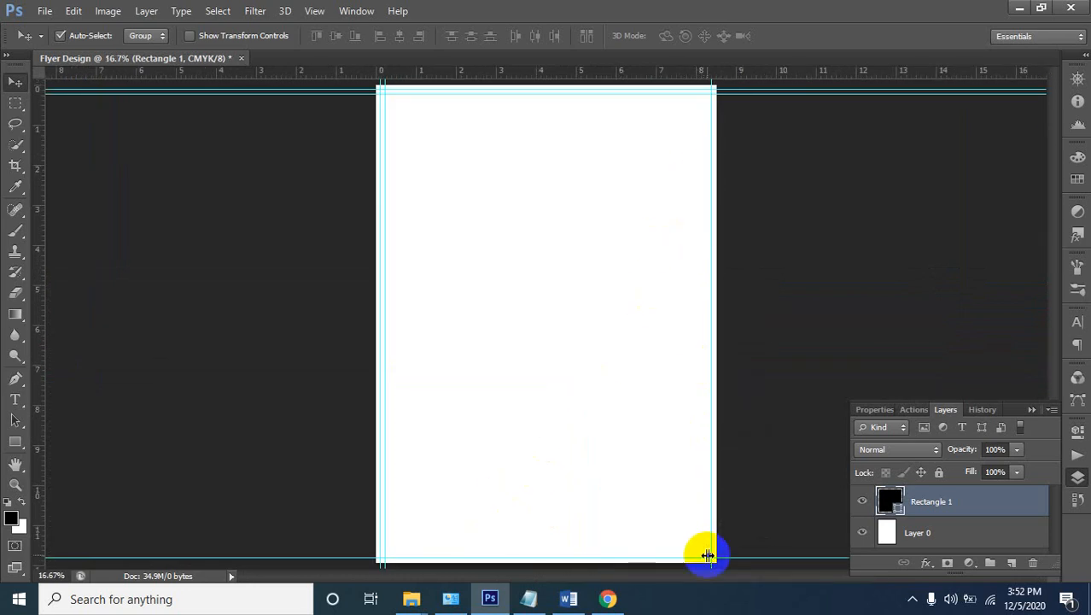
Add a vertical guide along the black square's left edge and a horizontal guide along its top edge
{"action": "left_click", "coordinate": [712, 549], "text": "ctrl"}
{"action": "left_click", "coordinate": [713, 535], "text": "ctrl"}
{"action": "left_click", "coordinate": [665, 527], "text": "ctrl"}
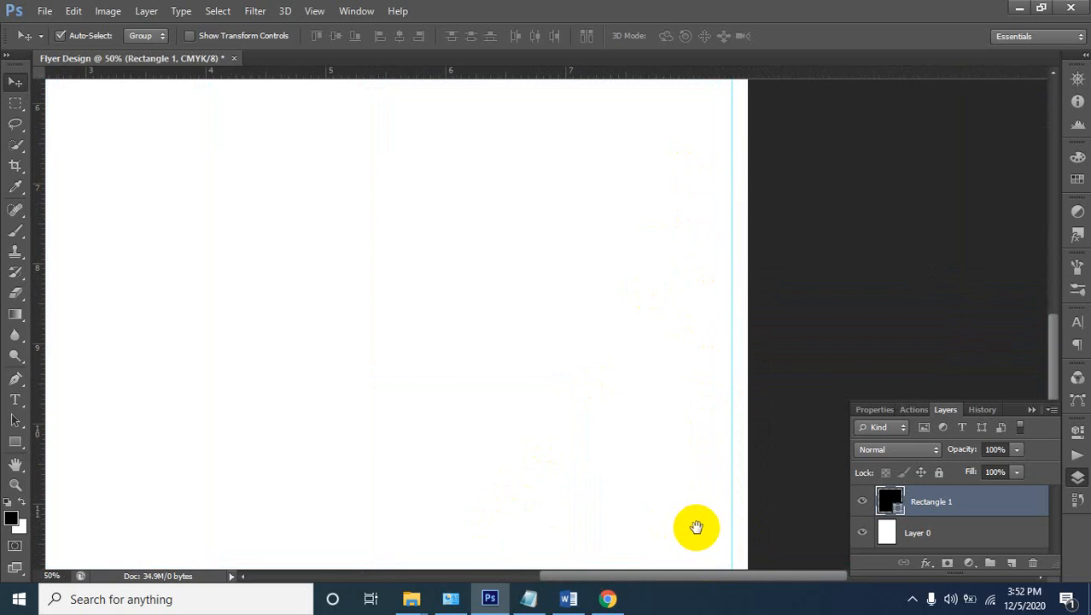
{"action": "left_click_drag", "start_coordinate": [697, 527], "coordinate": [663, 321]}
{"action": "left_click", "coordinate": [681, 377], "text": "ctrl"}
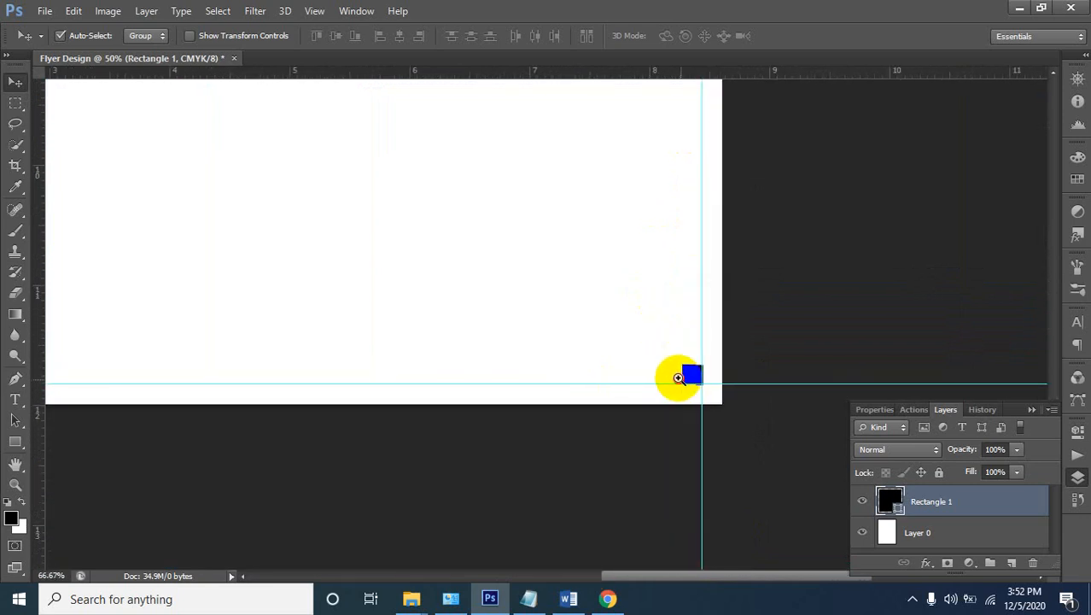
{"action": "left_click", "coordinate": [678, 378], "text": "ctrl"}
{"action": "left_click", "coordinate": [677, 377], "text": "ctrl"}
{"action": "left_click", "coordinate": [691, 376], "text": "ctrl"}
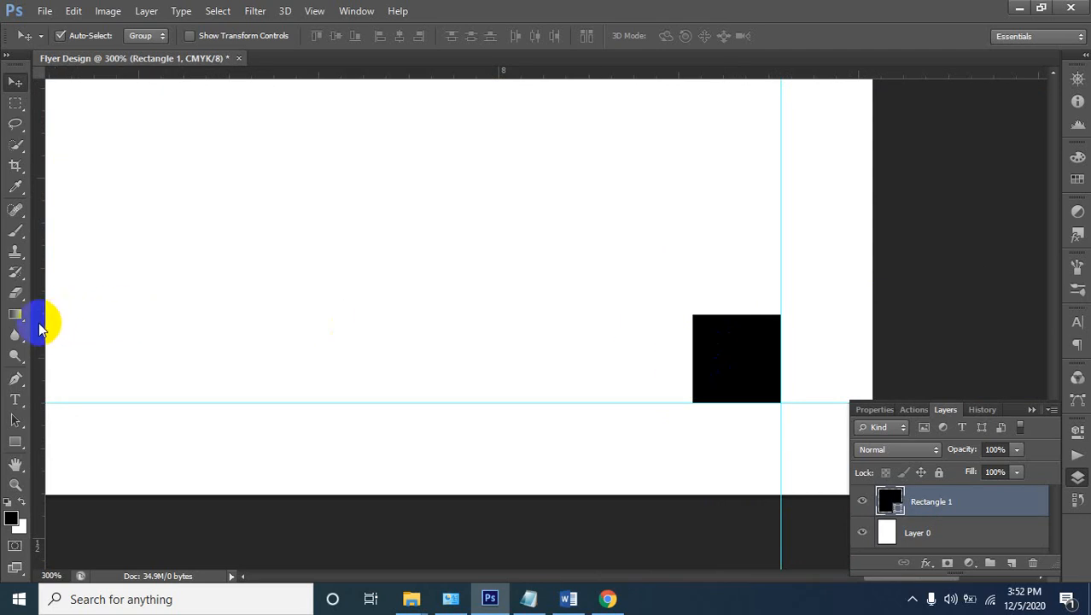
{"action": "left_click_drag", "start_coordinate": [38, 326], "coordinate": [692, 326]}
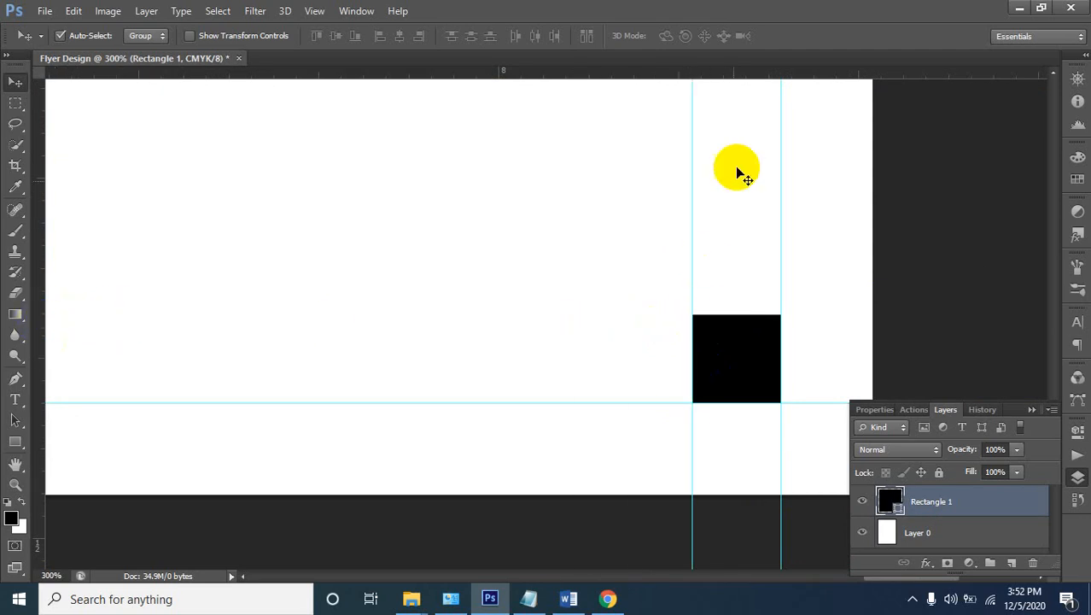
{"action": "left_click_drag", "start_coordinate": [763, 83], "coordinate": [775, 314]}
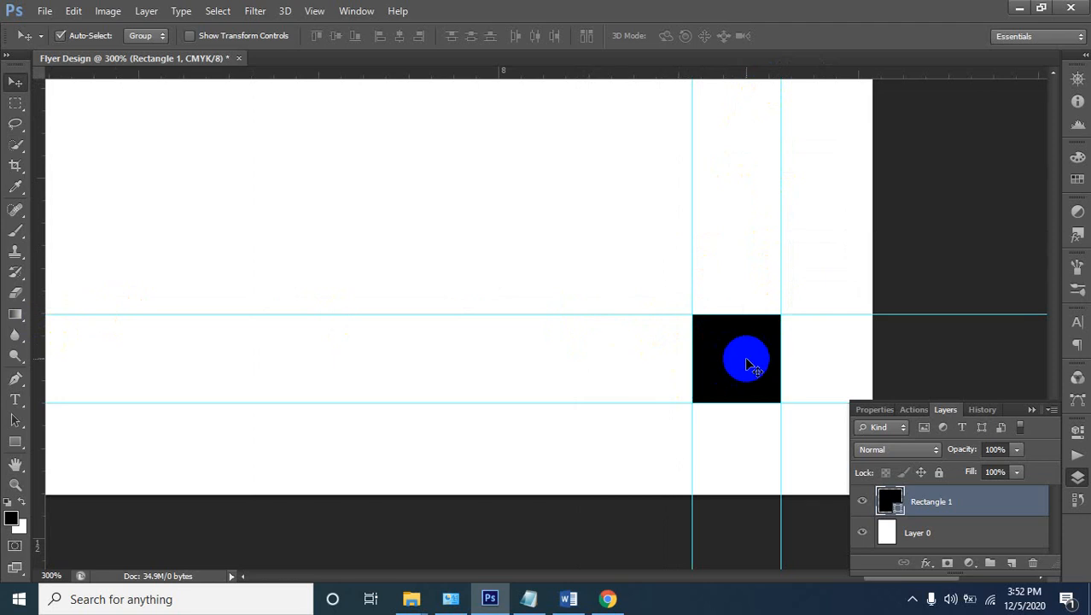
Delete the black square used for measuring the safe margin, leaving only the white layer and the guides
{"action": "key", "text": "Delete"}
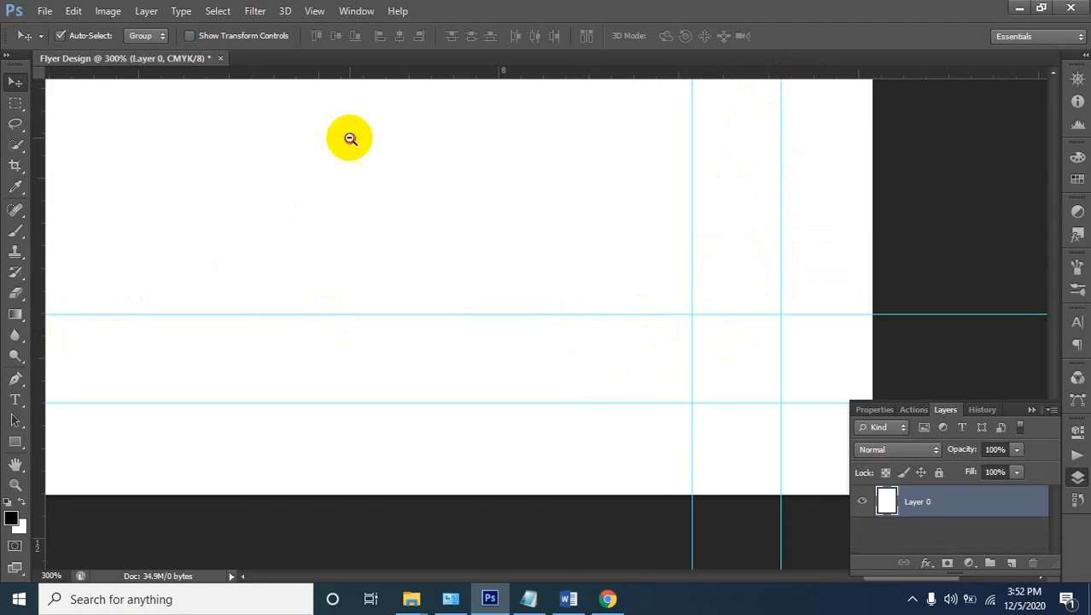
{"action": "left_click", "coordinate": [349, 138], "text": "ctrl+alt"}
{"action": "left_click", "coordinate": [388, 196], "text": "ctrl+alt"}
{"action": "left_click", "coordinate": [388, 198], "text": "ctrl+alt"}
{"action": "left_click", "coordinate": [389, 200], "text": "ctrl+alt"}
{"action": "left_click", "coordinate": [389, 201], "text": "ctrl+alt"}
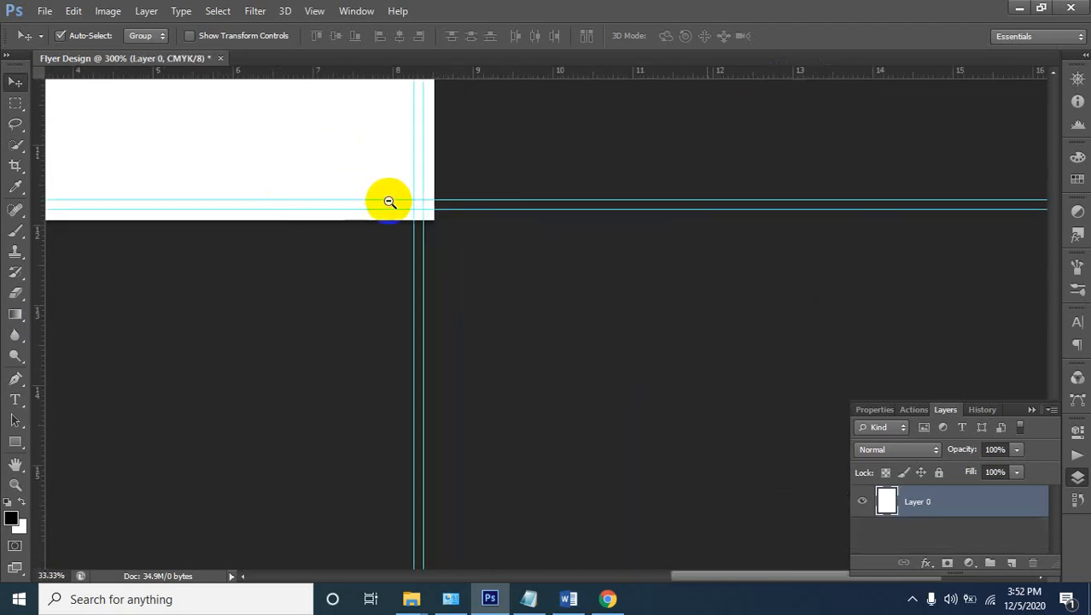
{"action": "left_click", "coordinate": [394, 201], "text": "ctrl+alt"}
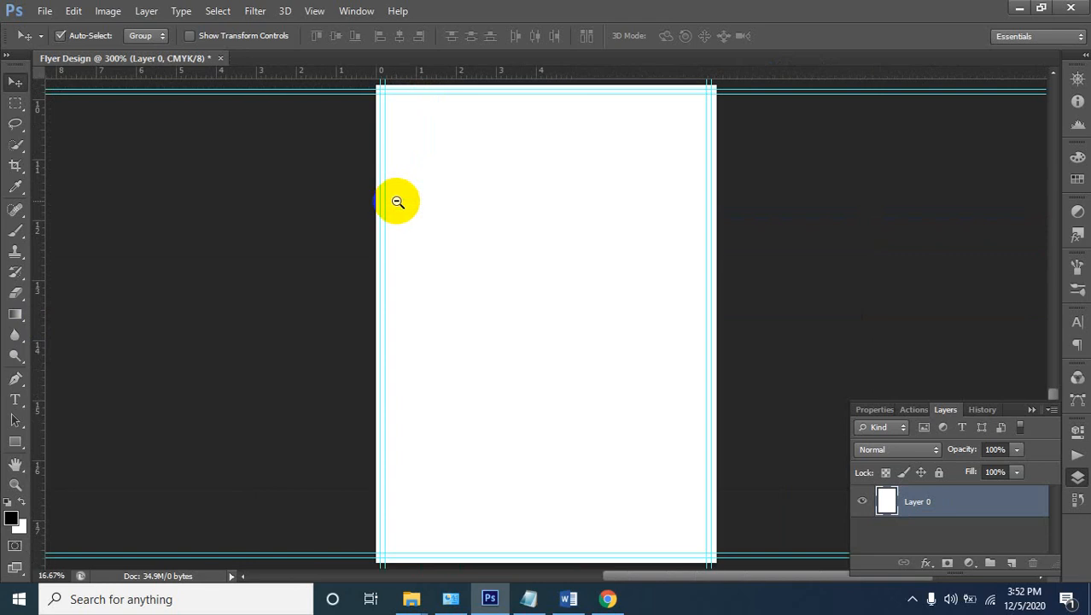
{"action": "left_click", "coordinate": [484, 206], "text": "ctrl+alt"}
{"action": "left_click", "coordinate": [483, 205], "text": "ctrl+alt"}
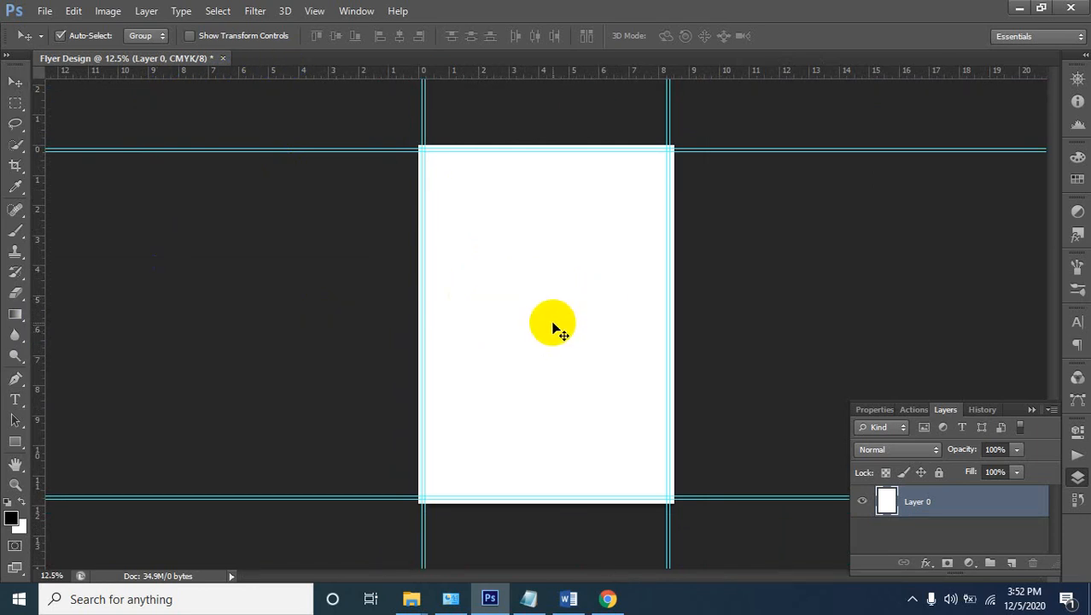
Add vertical and horizontal guides through the page center, using the white layer's Free Transform center point, and deselect the layer
{"action": "key", "text": "ctrl+t"}
{"action": "left_click_drag", "start_coordinate": [44, 298], "coordinate": [547, 319]}
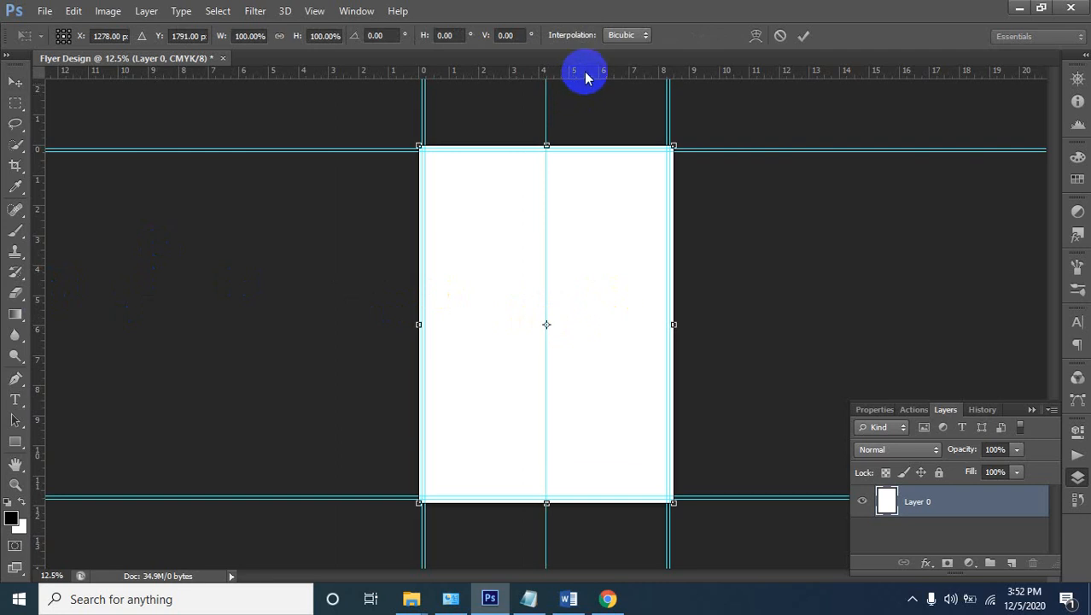
{"action": "left_click_drag", "start_coordinate": [585, 75], "coordinate": [619, 324]}
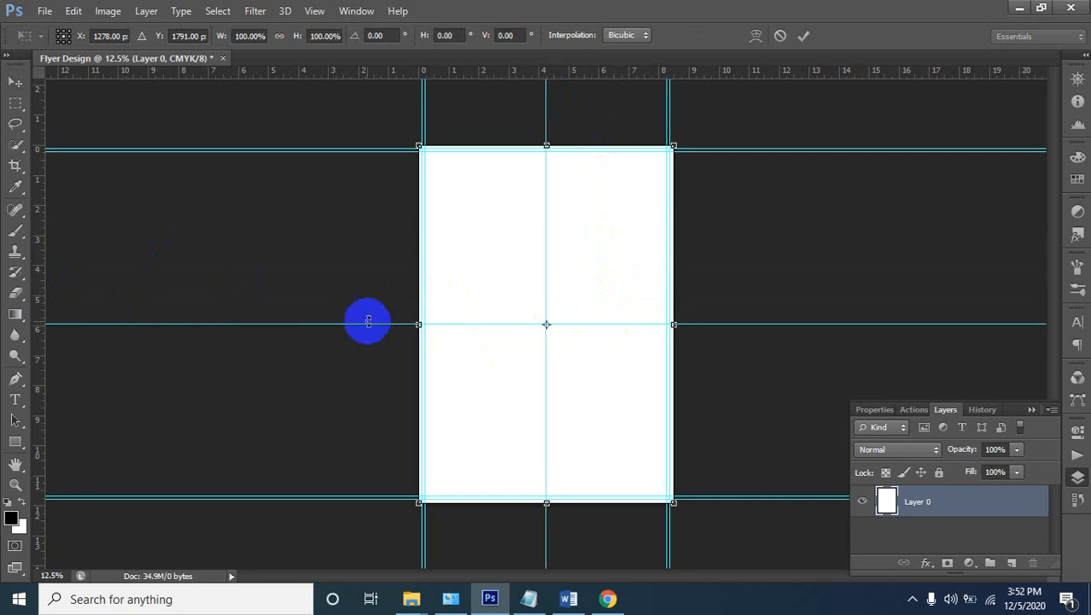
{"action": "key", "text": "Return"}
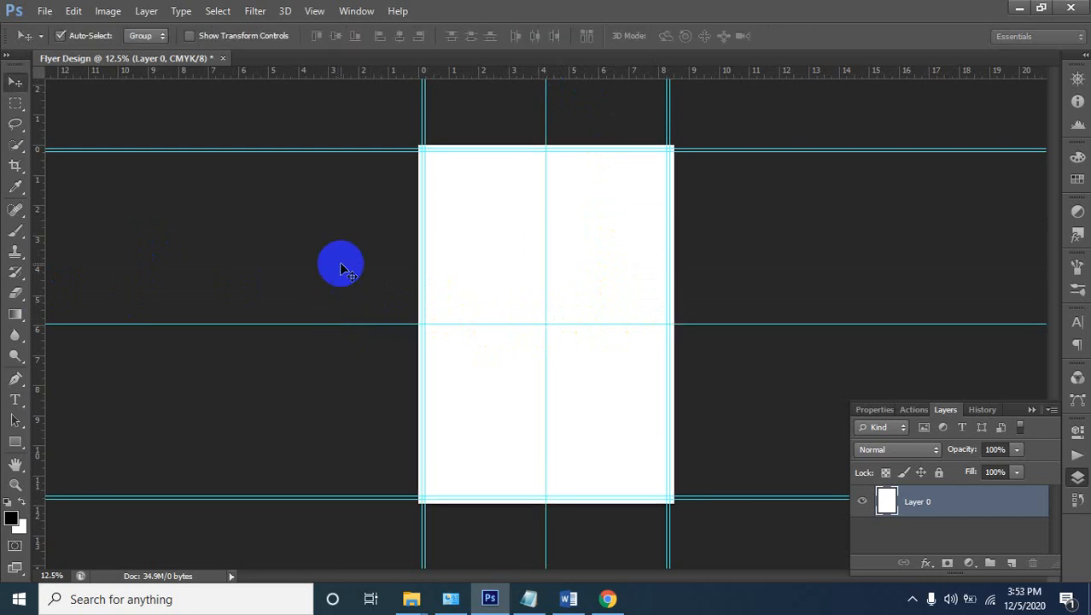
{"action": "left_click", "coordinate": [679, 273]}
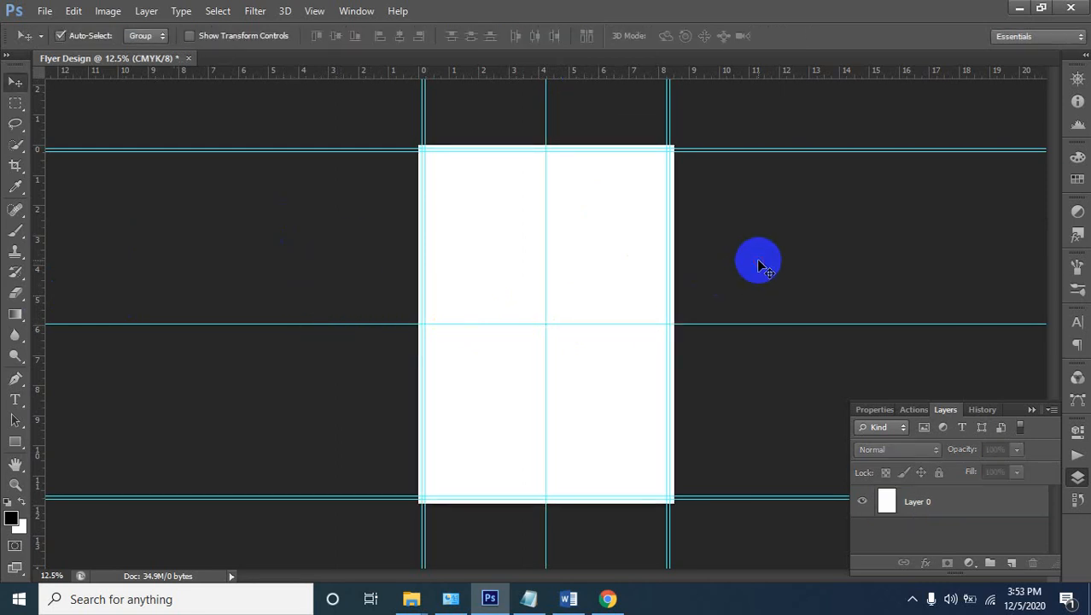
{"action": "left_click", "coordinate": [534, 236]}
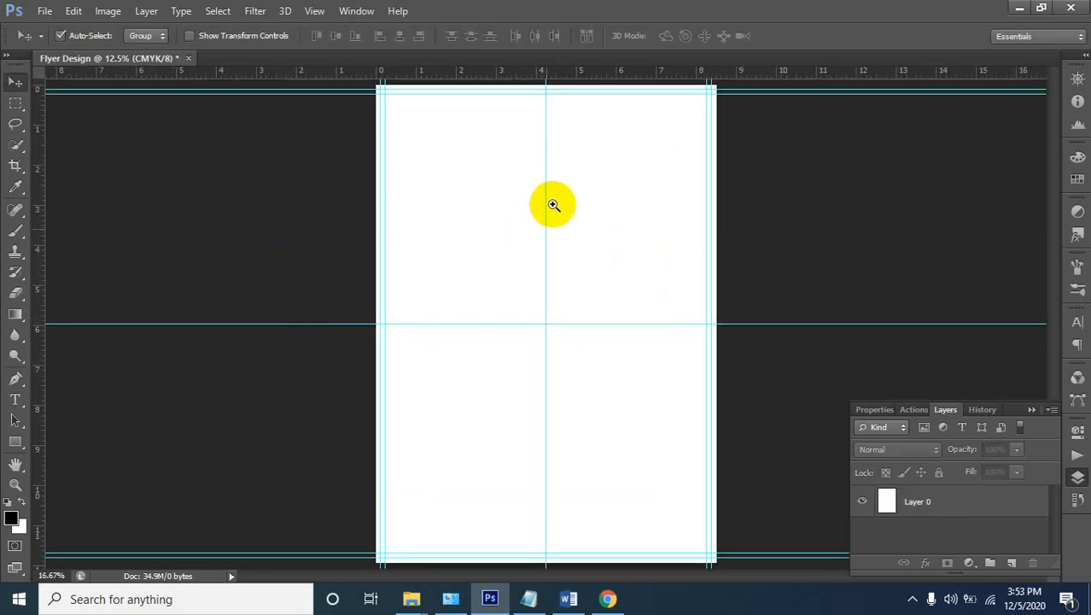
Inspect the edge, safe-margin and center guides across the upper part of the blank flyer page
{"action": "left_click", "coordinate": [555, 204]}
{"action": "left_click", "coordinate": [573, 137], "text": "ctrl"}
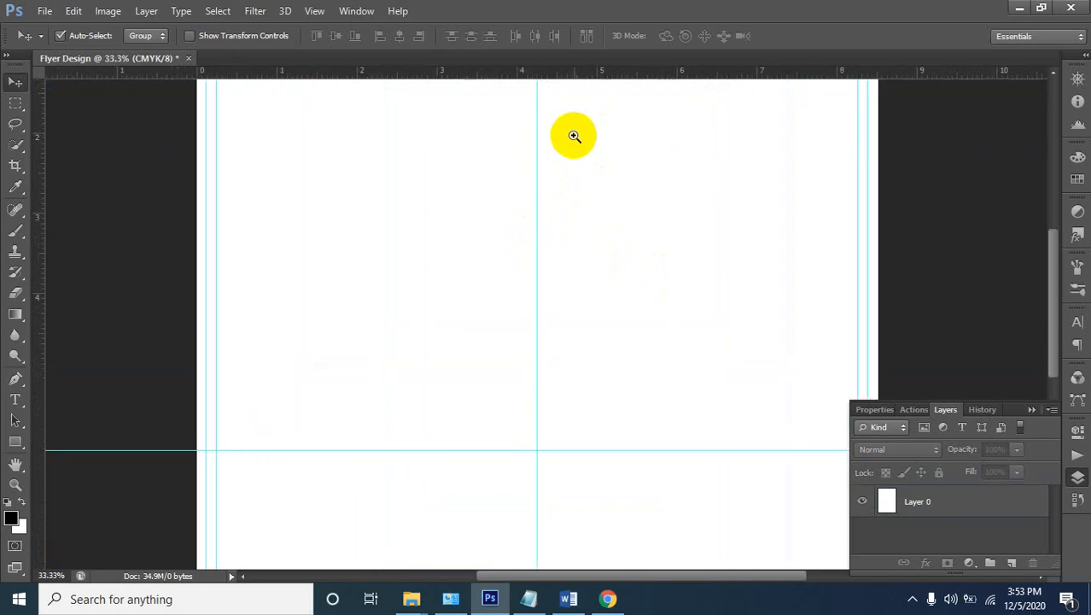
{"action": "left_click_drag", "start_coordinate": [573, 136], "coordinate": [550, 334]}
{"action": "left_click_drag", "start_coordinate": [492, 241], "coordinate": [537, 251]}
{"action": "left_click", "coordinate": [543, 246], "text": "alt"}
{"action": "left_click", "coordinate": [554, 261], "text": "alt"}
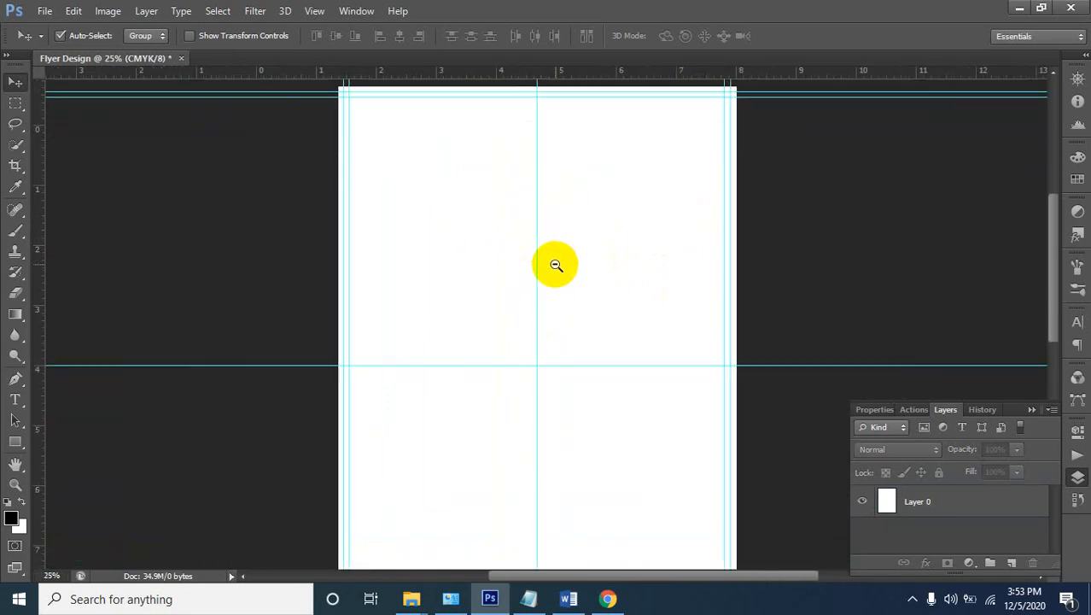
{"action": "left_click", "coordinate": [572, 166], "text": "ctrl"}
{"action": "left_click_drag", "start_coordinate": [599, 142], "coordinate": [580, 181]}
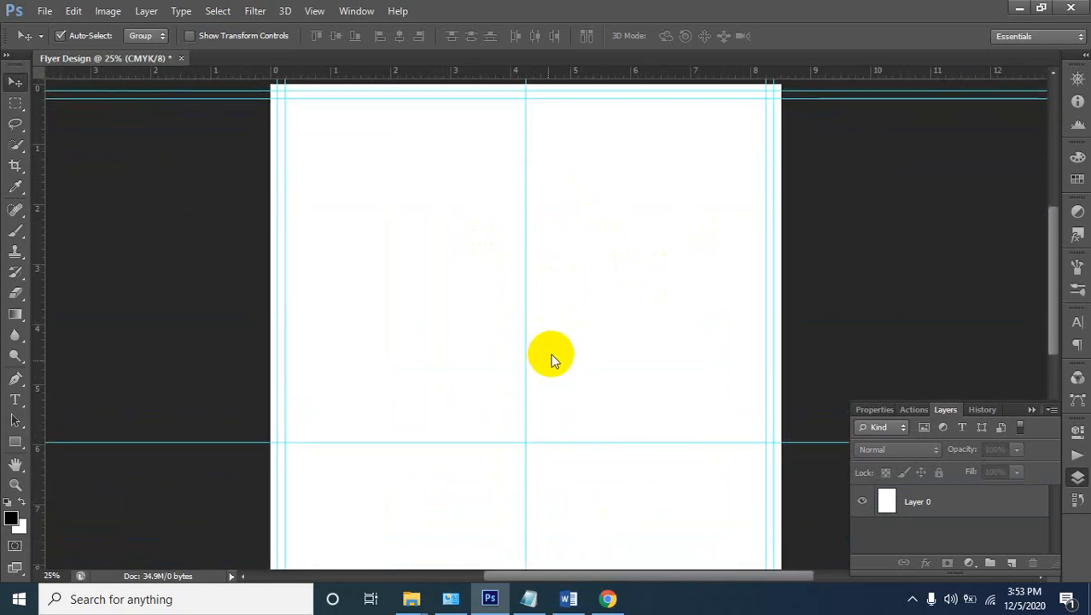
Switch to Chrome and close the Montserrat and Open Sans font pages, keeping only the GraphicRiver Corporate Flyer page open
{"action": "left_click", "coordinate": [606, 598]}
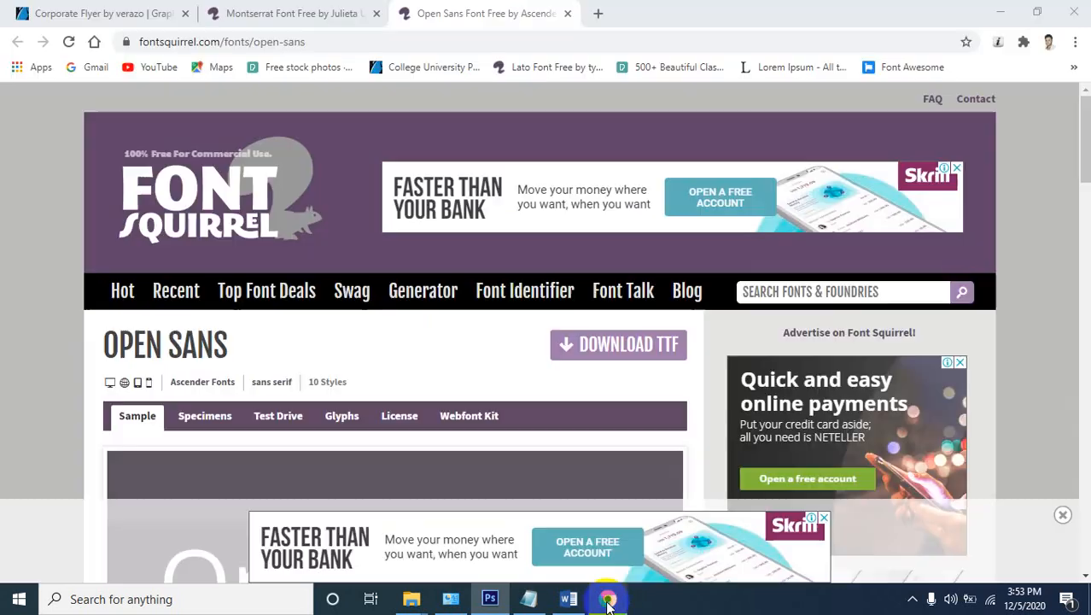
{"action": "left_click", "coordinate": [151, 8]}
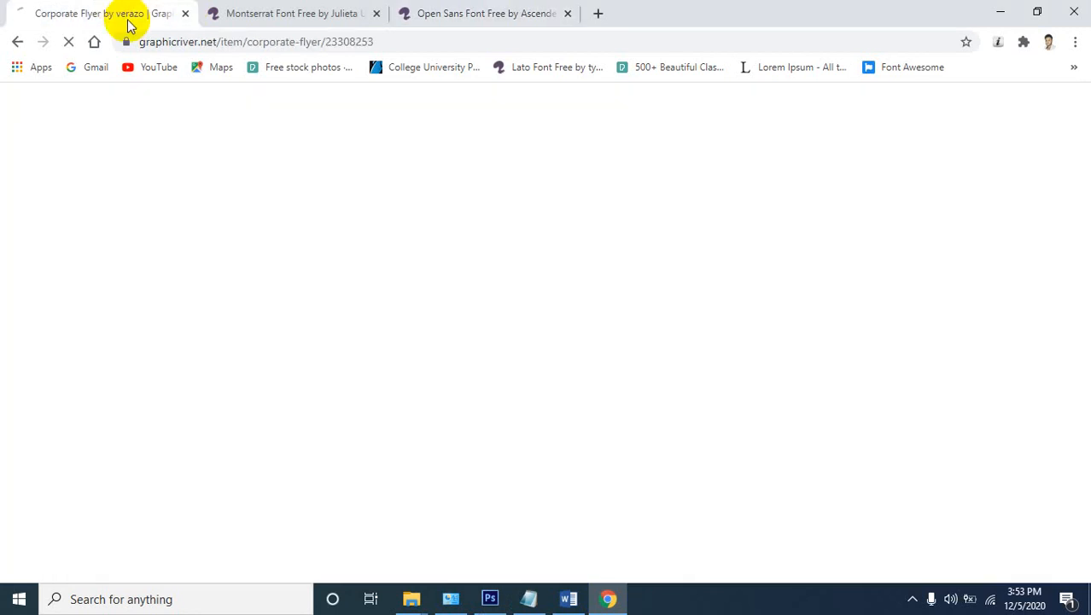
{"action": "left_click", "coordinate": [323, 11]}
{"action": "left_click", "coordinate": [376, 13]}
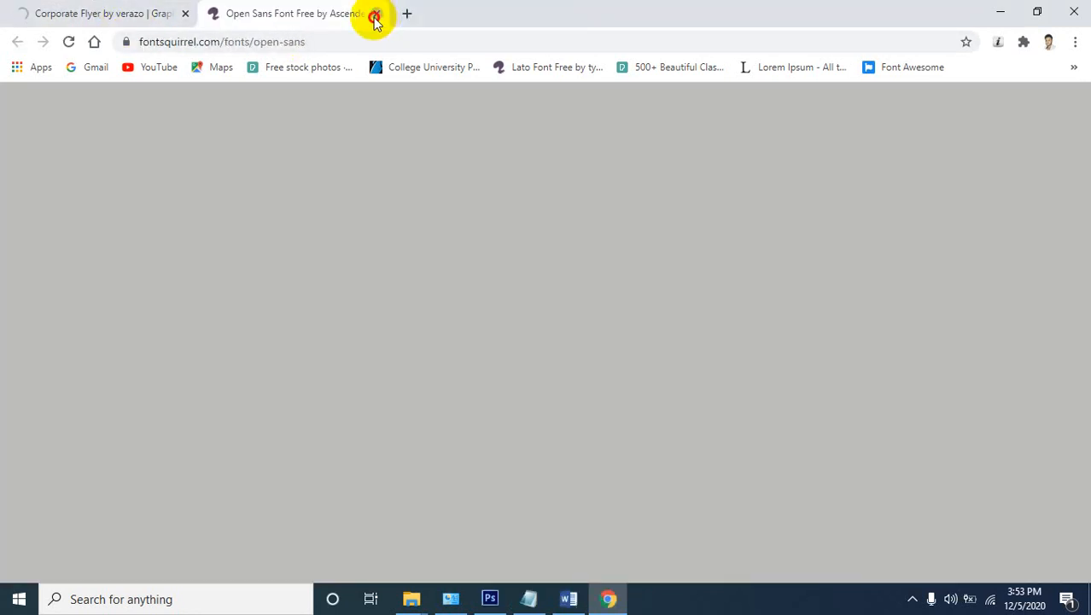
{"action": "left_click", "coordinate": [193, 24]}
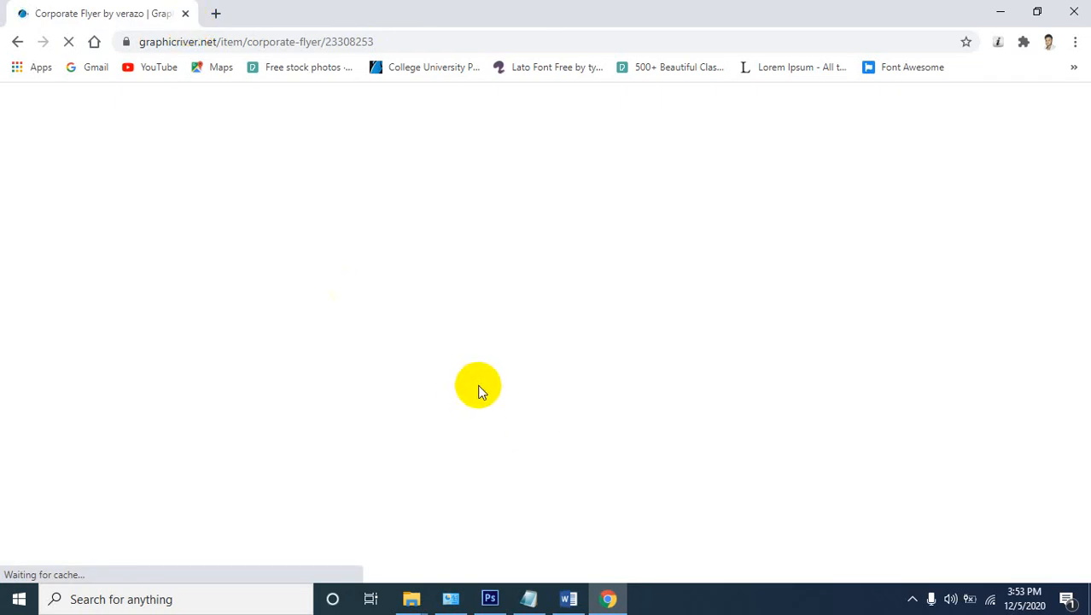
Switch back to Photoshop and browse for a file to open, going to the "graphic design all class" folder under DCTA CLASS on drive E:
{"action": "left_click", "coordinate": [502, 606]}
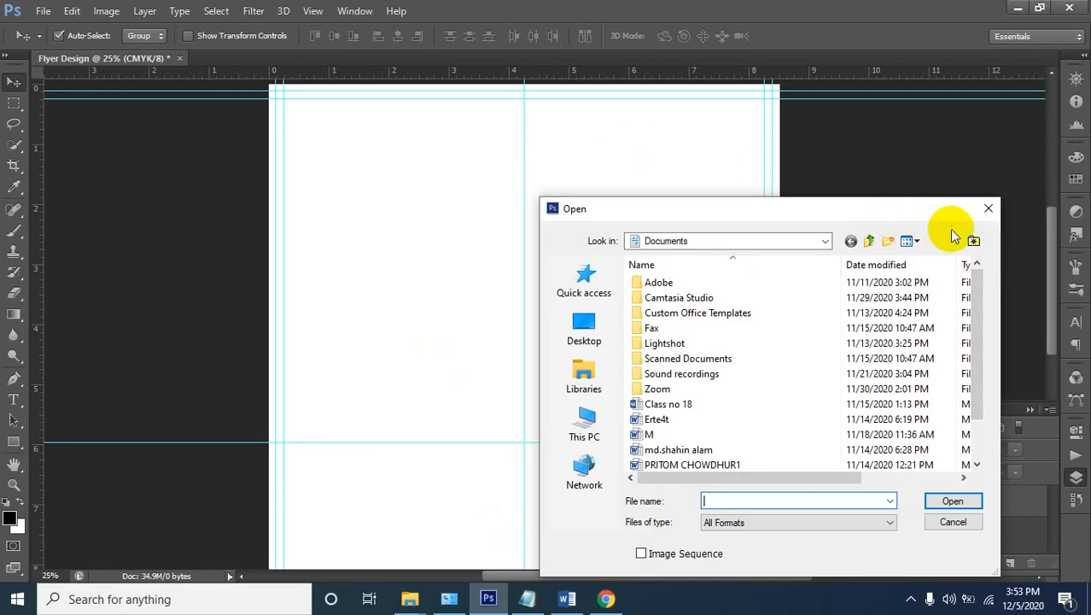
{"action": "left_click", "coordinate": [586, 427]}
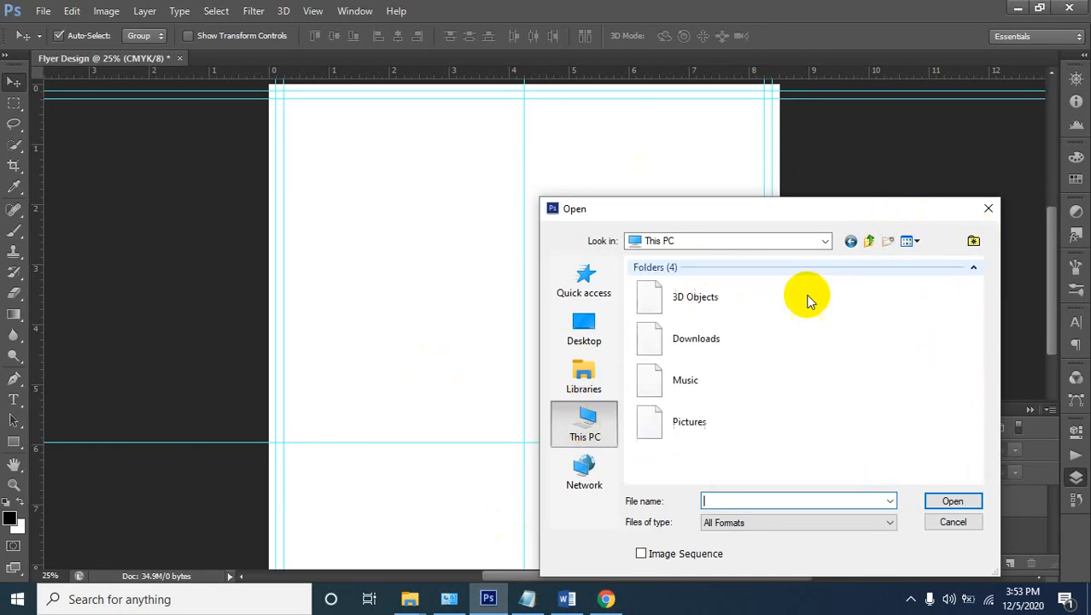
{"action": "scroll", "coordinate": [712, 365], "scroll_direction": "down", "scroll_amount": 5}
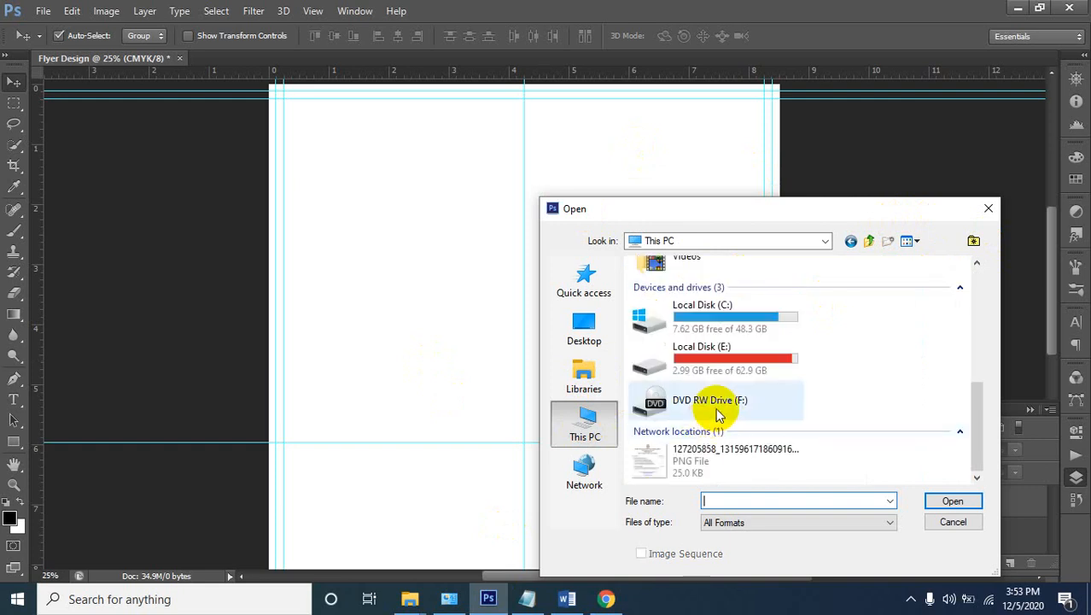
{"action": "double_click", "coordinate": [717, 365]}
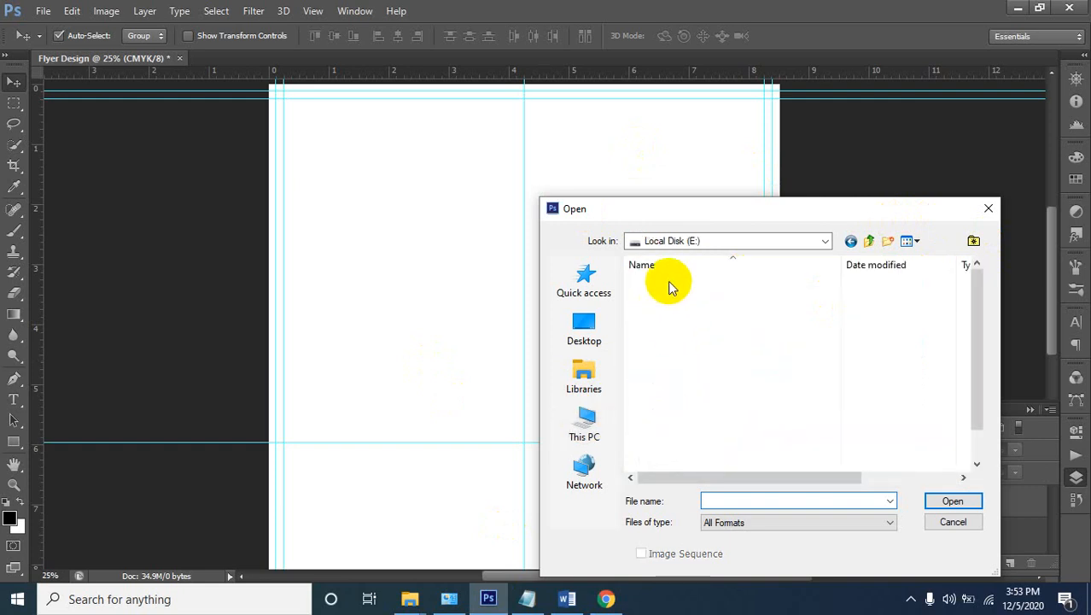
{"action": "double_click", "coordinate": [682, 343]}
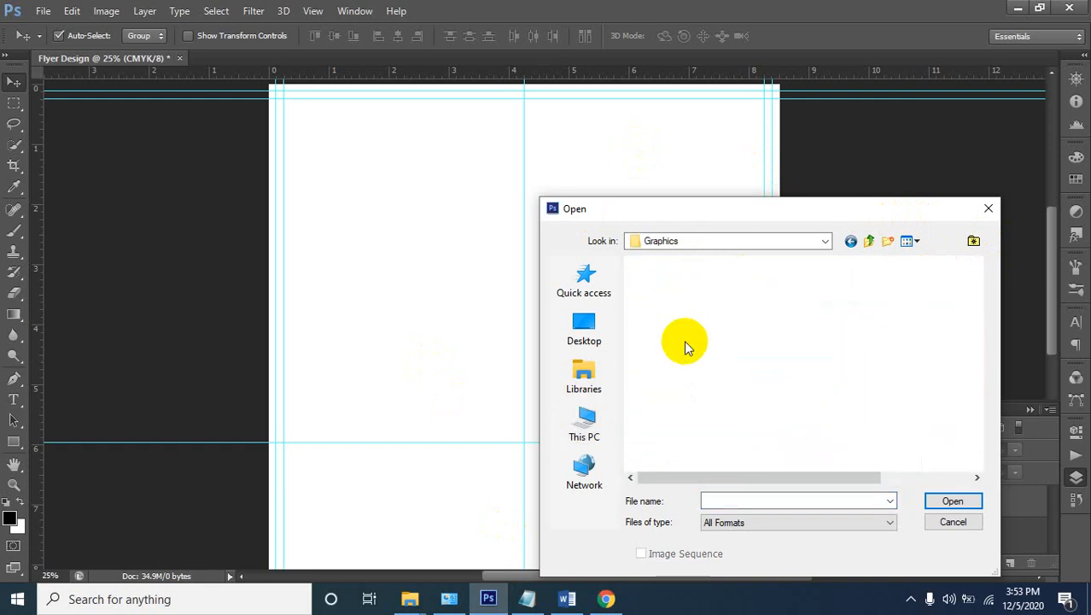
{"action": "double_click", "coordinate": [680, 284]}
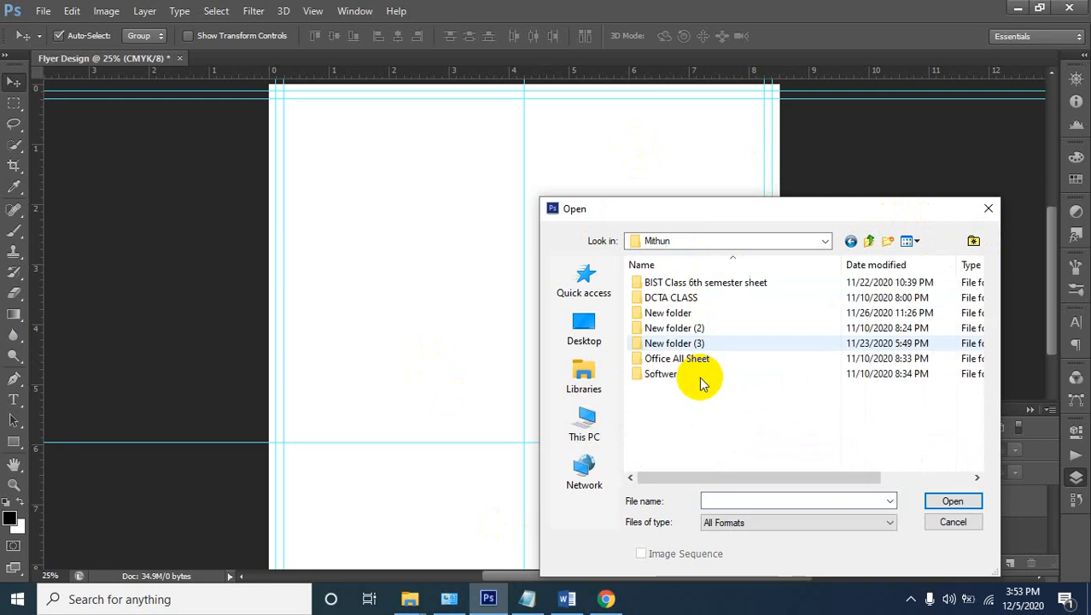
{"action": "left_click", "coordinate": [695, 301]}
{"action": "double_click", "coordinate": [695, 300]}
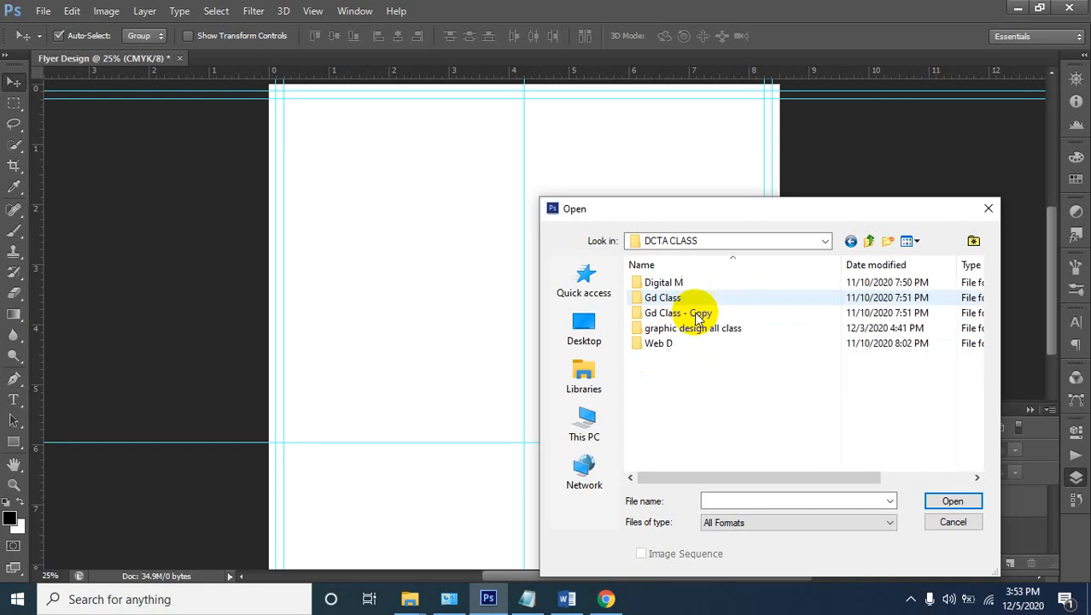
{"action": "double_click", "coordinate": [689, 330]}
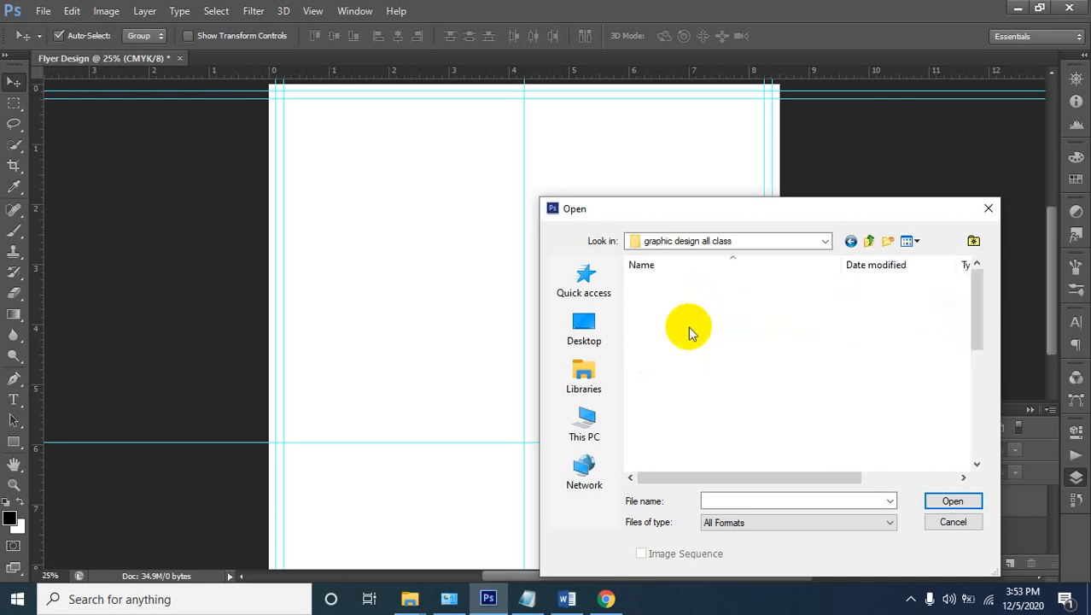
Open the reference image Screenshot_2 from the "GD Class 16th batch 4th" folder inside GD Class 16
{"action": "scroll", "coordinate": [704, 431], "scroll_direction": "down", "scroll_amount": 5}
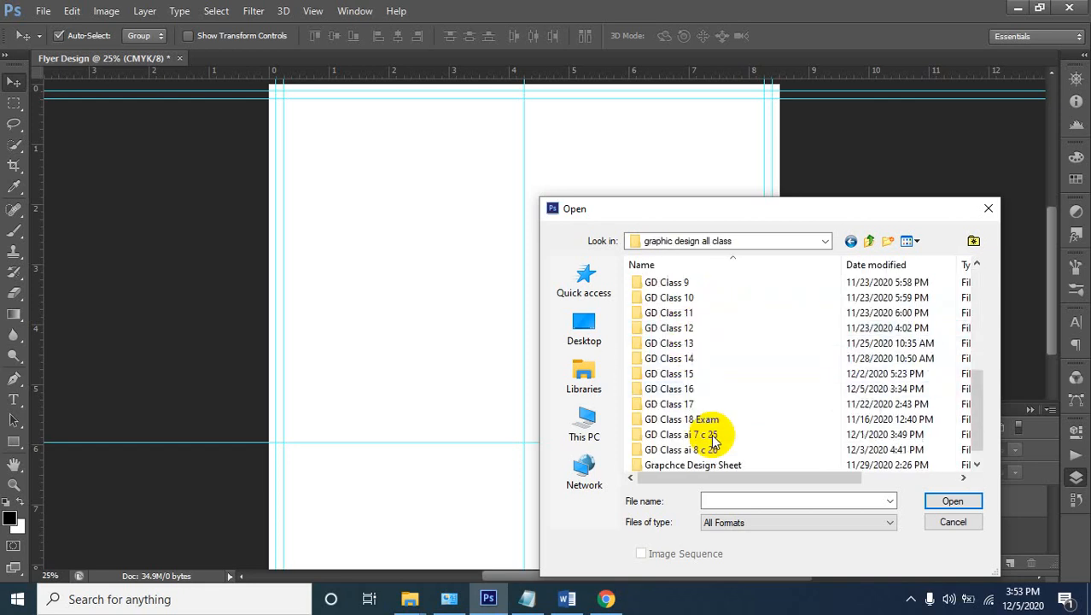
{"action": "left_click", "coordinate": [698, 385]}
{"action": "double_click", "coordinate": [698, 385]}
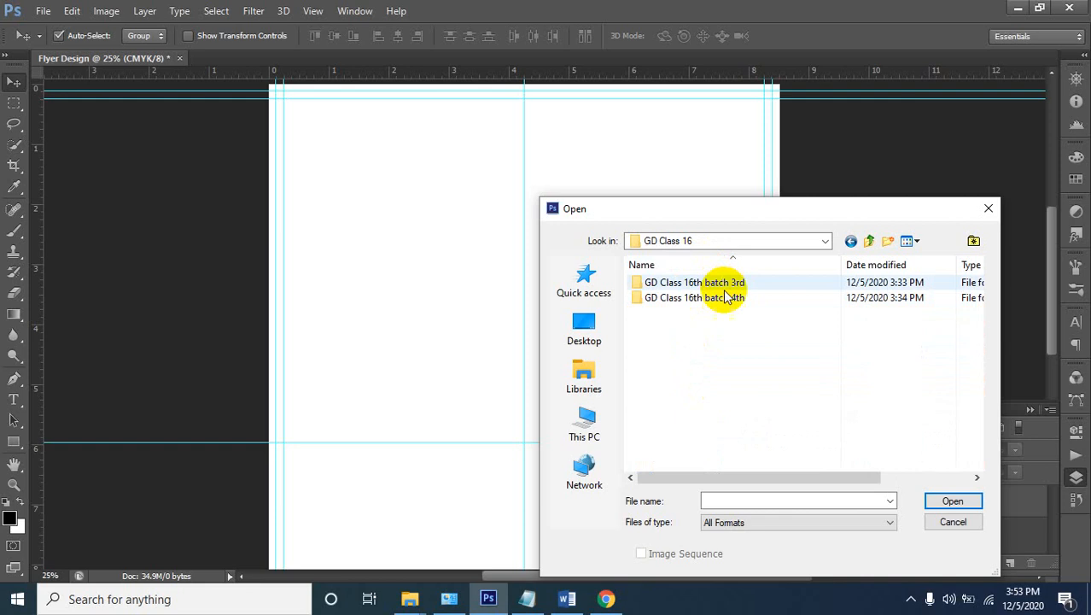
{"action": "double_click", "coordinate": [724, 300]}
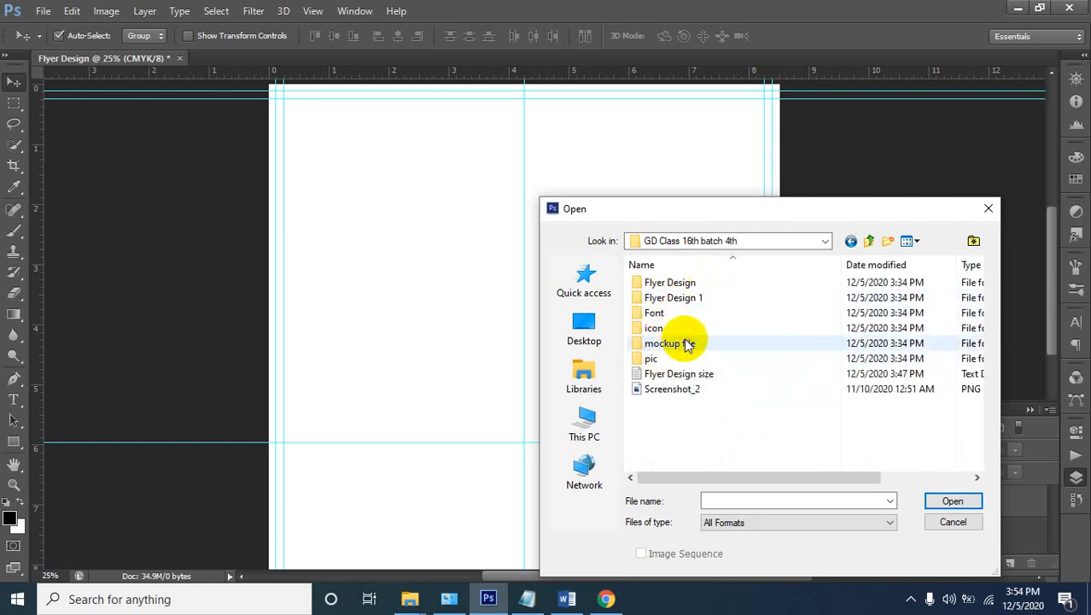
{"action": "left_click", "coordinate": [665, 361]}
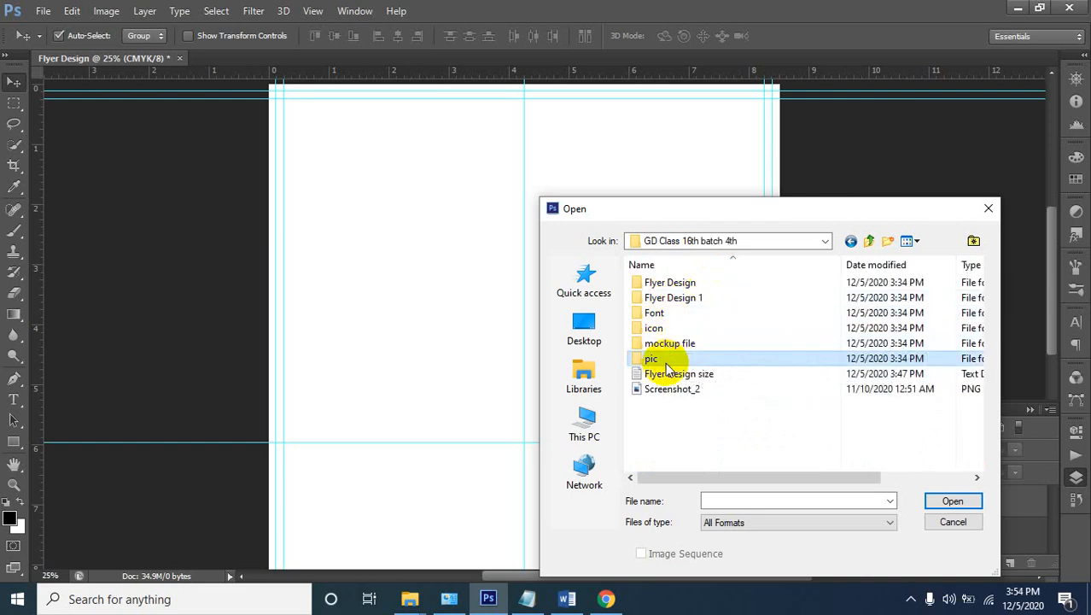
{"action": "left_click", "coordinate": [672, 398]}
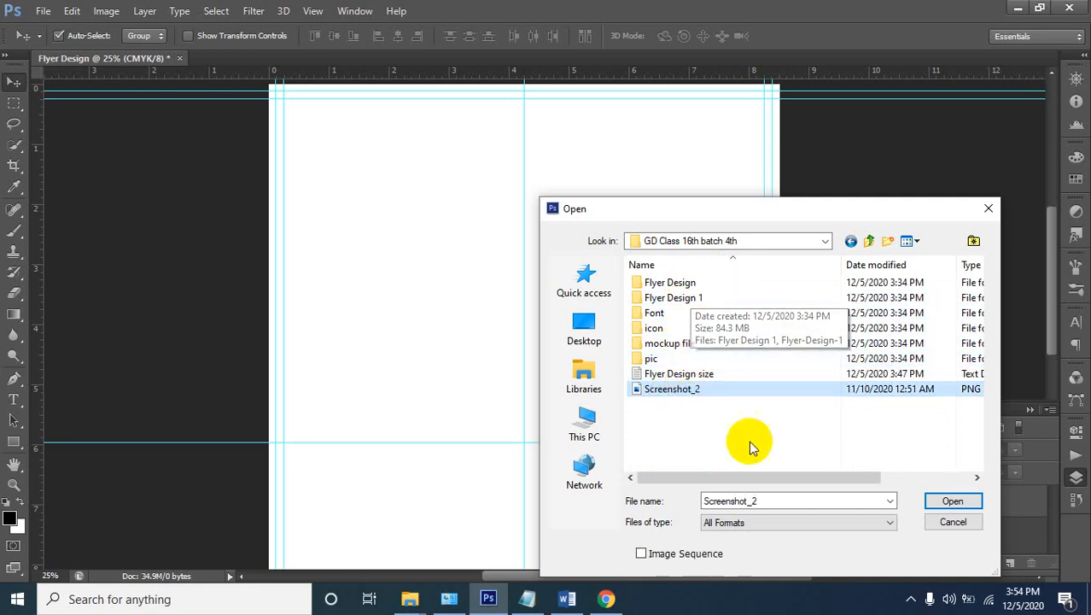
{"action": "left_click", "coordinate": [942, 504]}
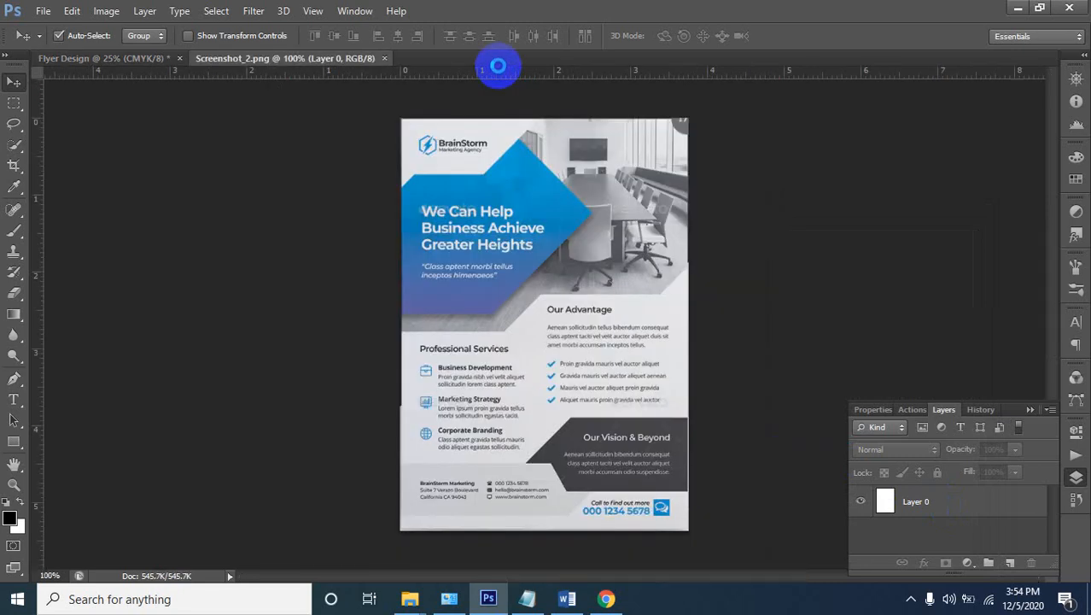
Examine the reference flyer's headline shape, logo, meeting-room photo and text sections up close and as a whole
{"action": "left_click", "coordinate": [550, 245], "text": "ctrl"}
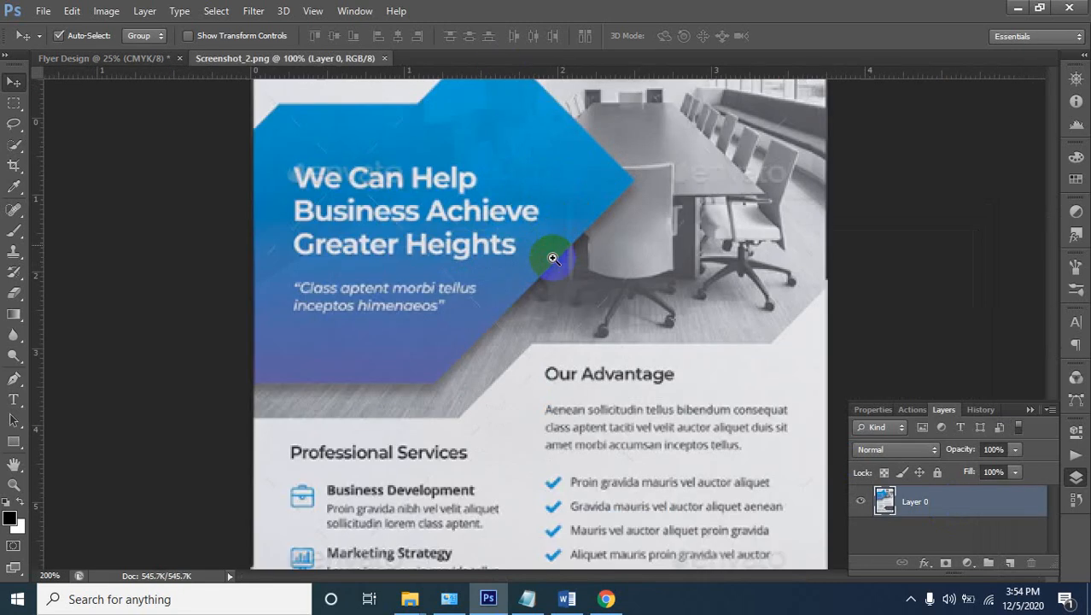
{"action": "left_click", "coordinate": [553, 252], "text": "ctrl"}
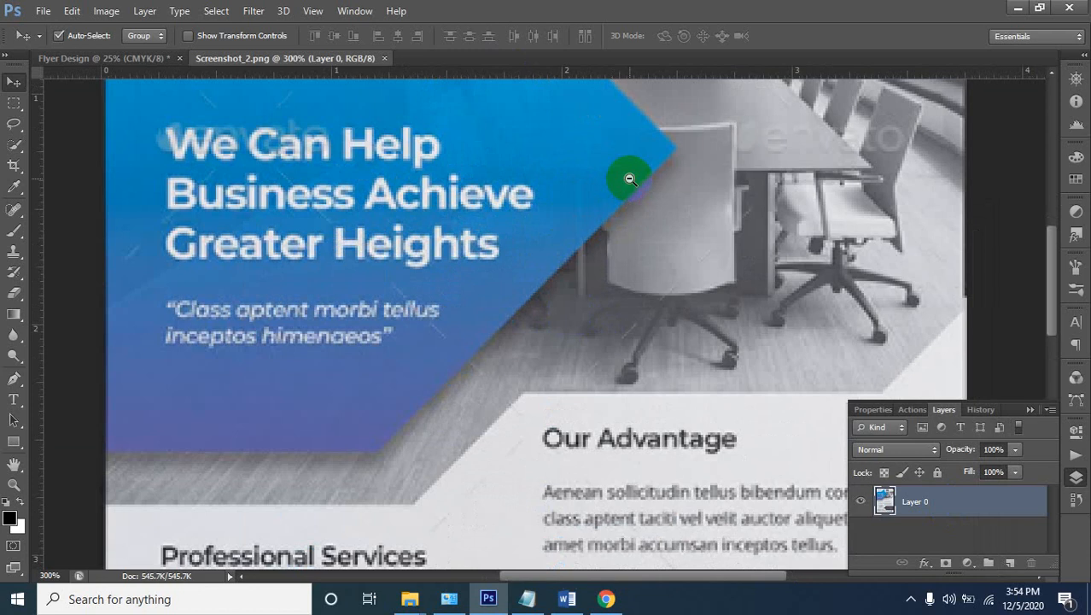
{"action": "left_click", "coordinate": [632, 190], "text": "alt"}
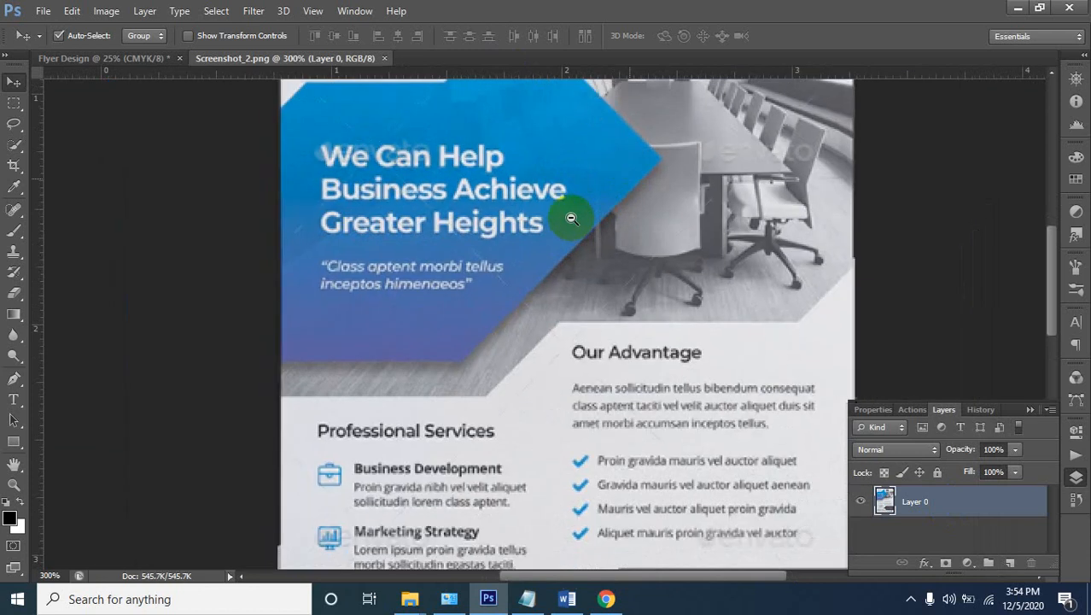
{"action": "left_click", "coordinate": [509, 241], "text": "alt"}
{"action": "left_click", "coordinate": [514, 182], "text": "ctrl"}
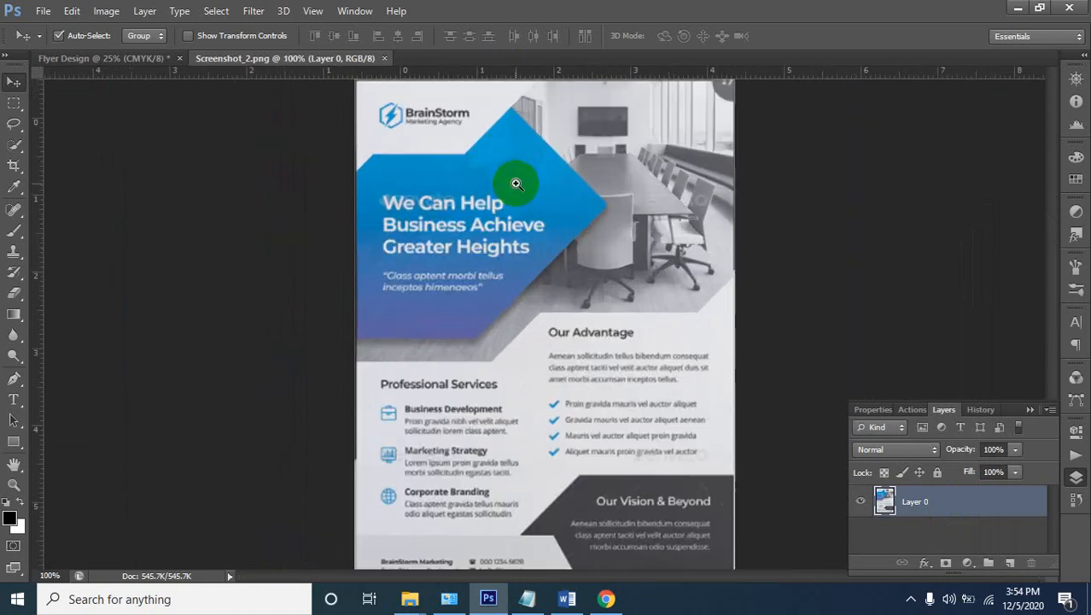
{"action": "left_click", "coordinate": [515, 183], "text": "alt"}
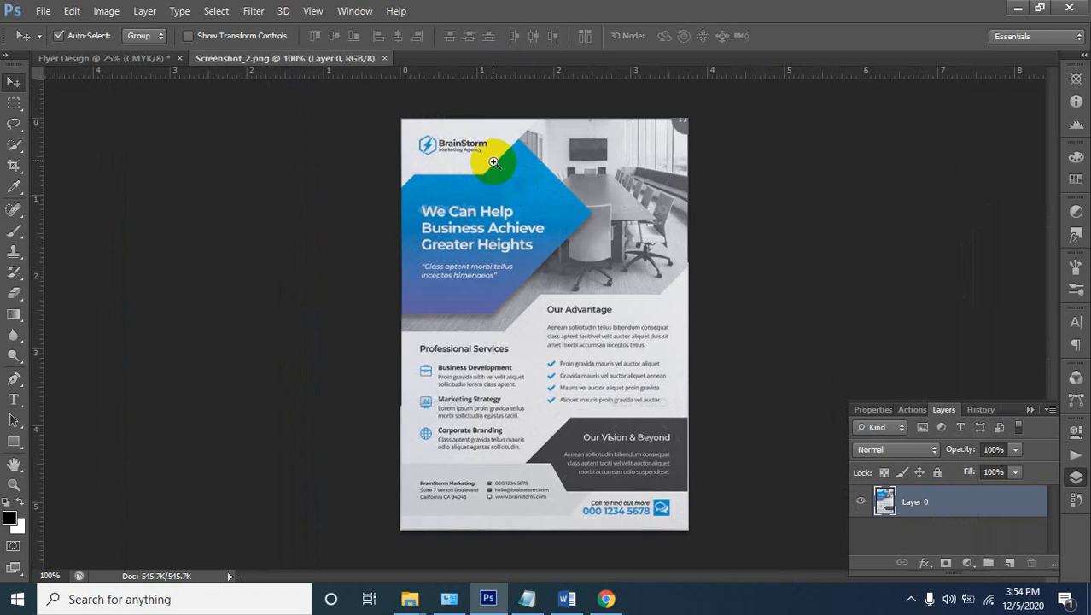
{"action": "left_click", "coordinate": [488, 156], "text": "ctrl"}
{"action": "left_click", "coordinate": [429, 146], "text": "ctrl"}
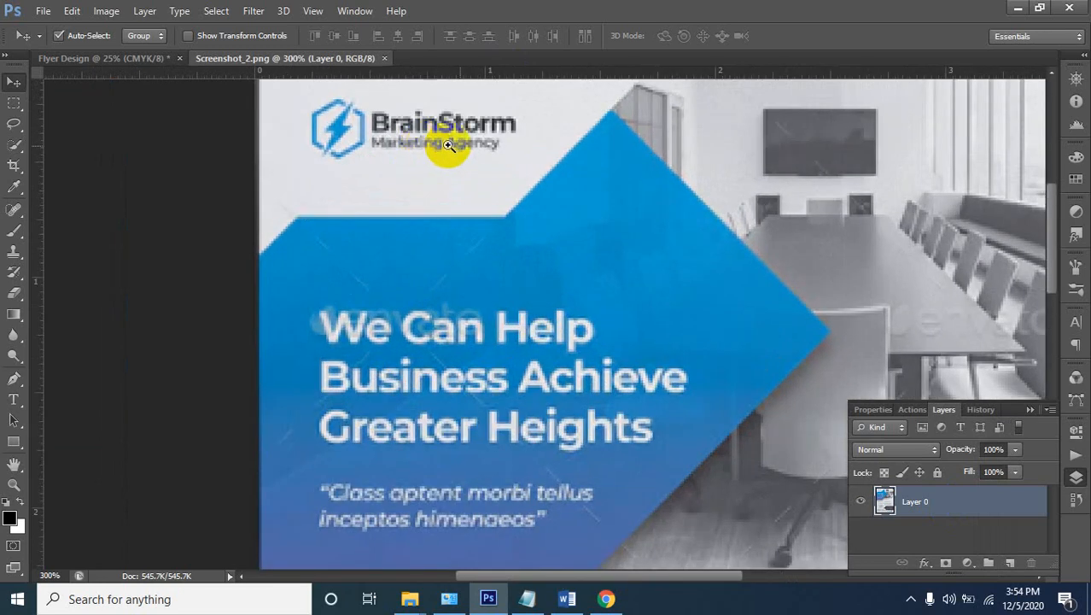
{"action": "left_click", "coordinate": [656, 156], "text": "alt"}
{"action": "left_click", "coordinate": [664, 162], "text": "alt"}
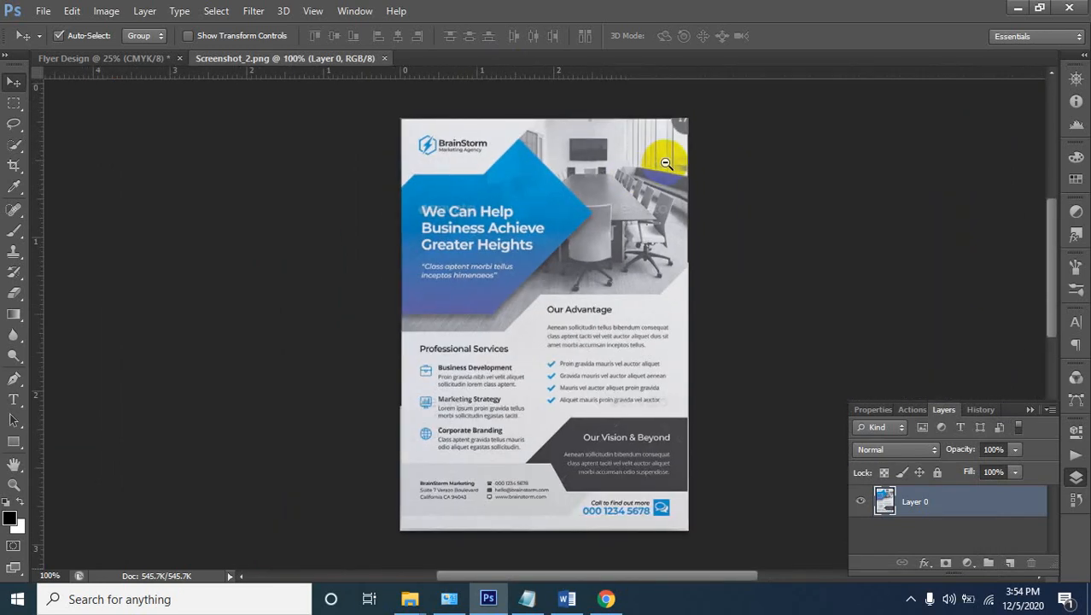
{"action": "left_click", "coordinate": [650, 164], "text": "ctrl"}
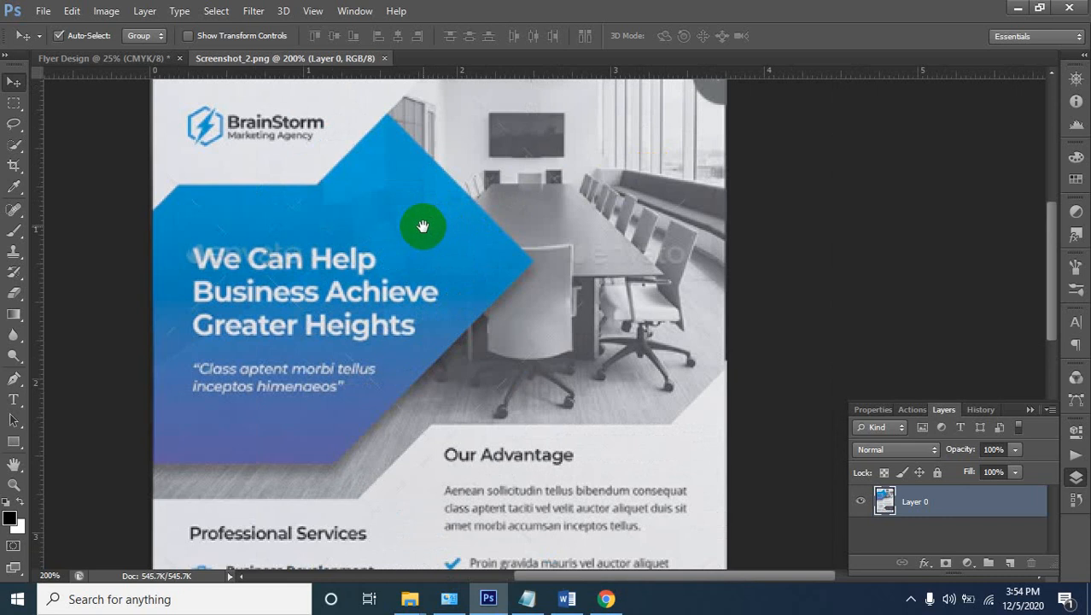
{"action": "left_click", "coordinate": [381, 242], "text": "ctrl"}
{"action": "left_click", "coordinate": [381, 242], "text": "alt"}
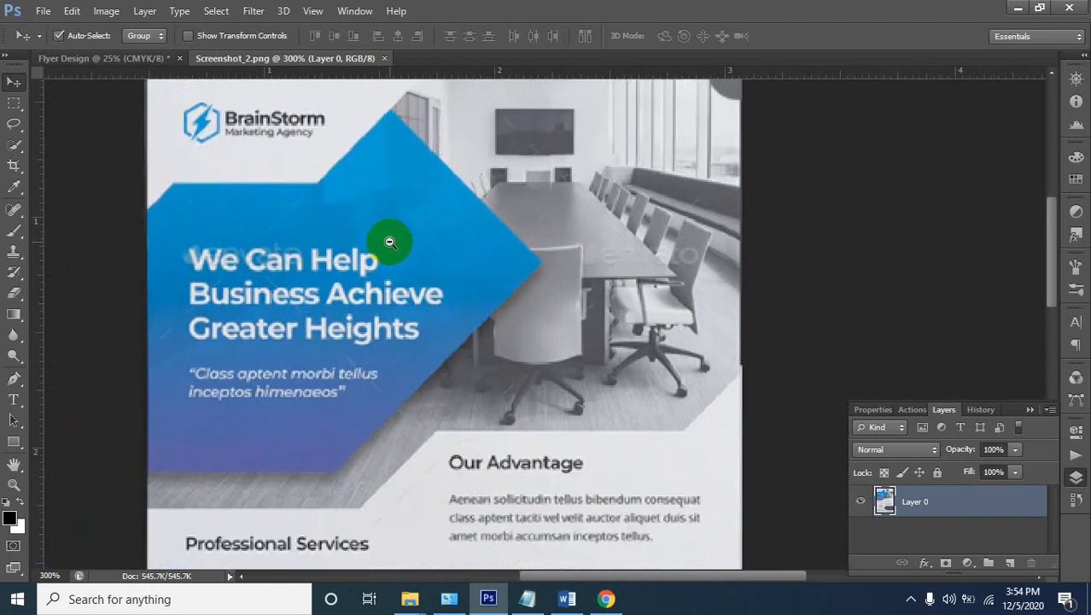
{"action": "left_click", "coordinate": [391, 241], "text": "alt"}
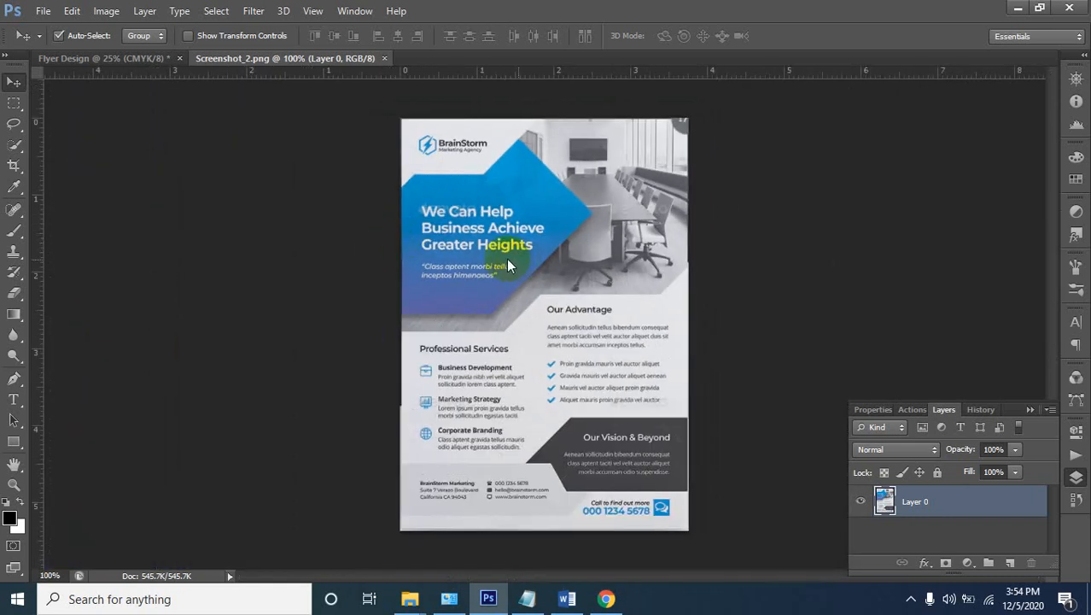
Browse for a file to open, looking through the pic, mockup file and Flyer Design 1 folders
{"action": "key", "text": "ctrl+o"}
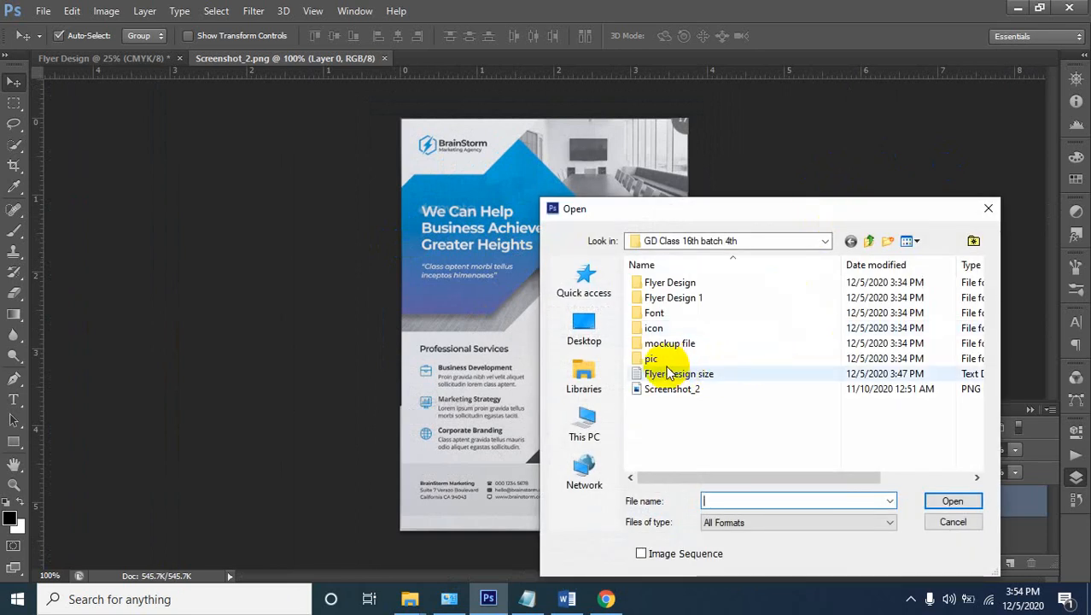
{"action": "left_click", "coordinate": [689, 343]}
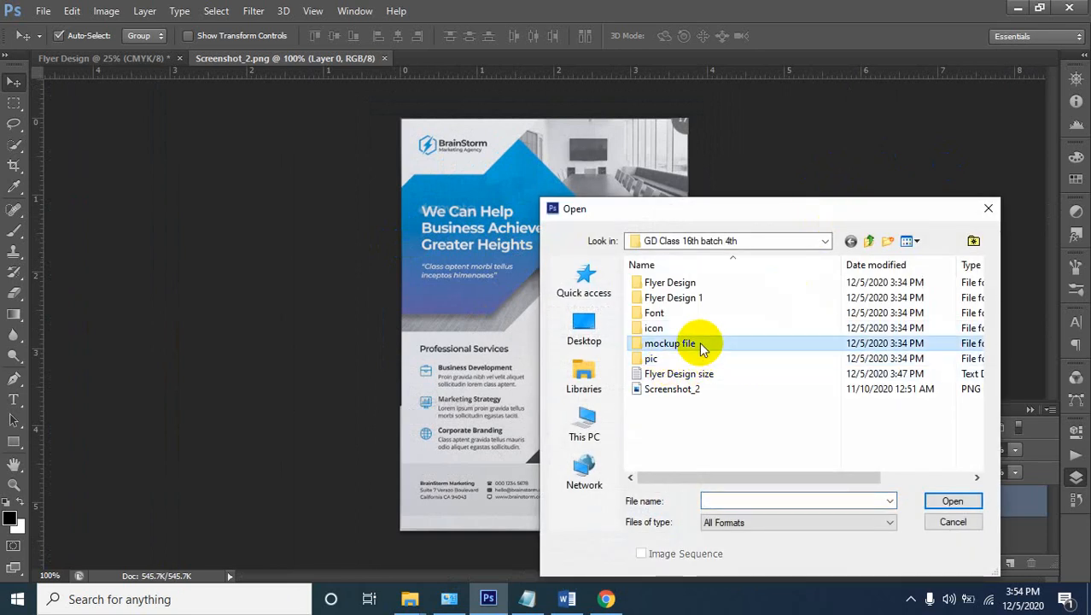
{"action": "double_click", "coordinate": [666, 362]}
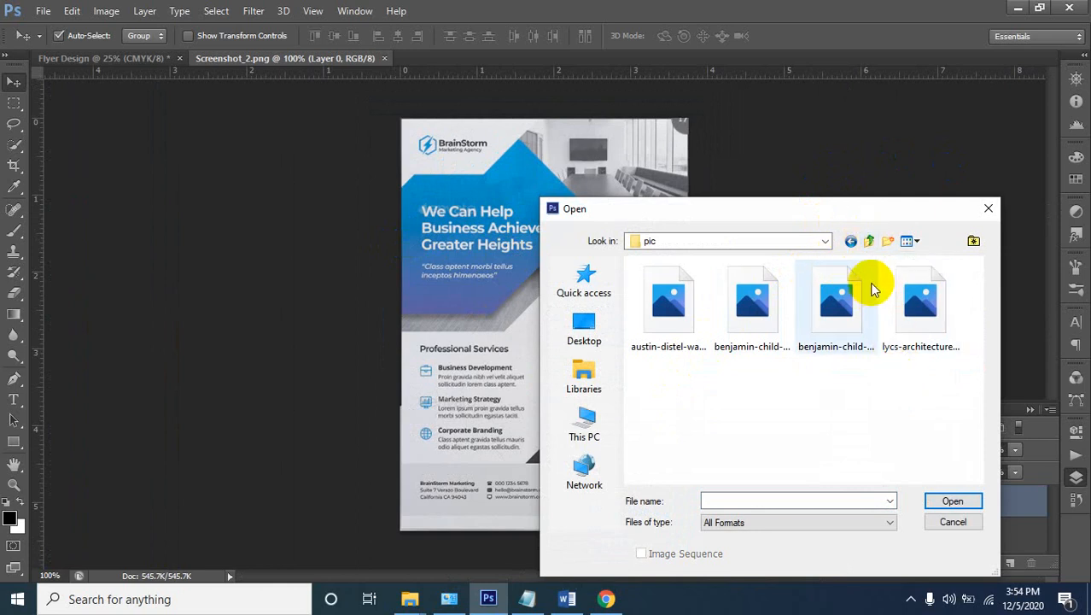
{"action": "left_click", "coordinate": [852, 243]}
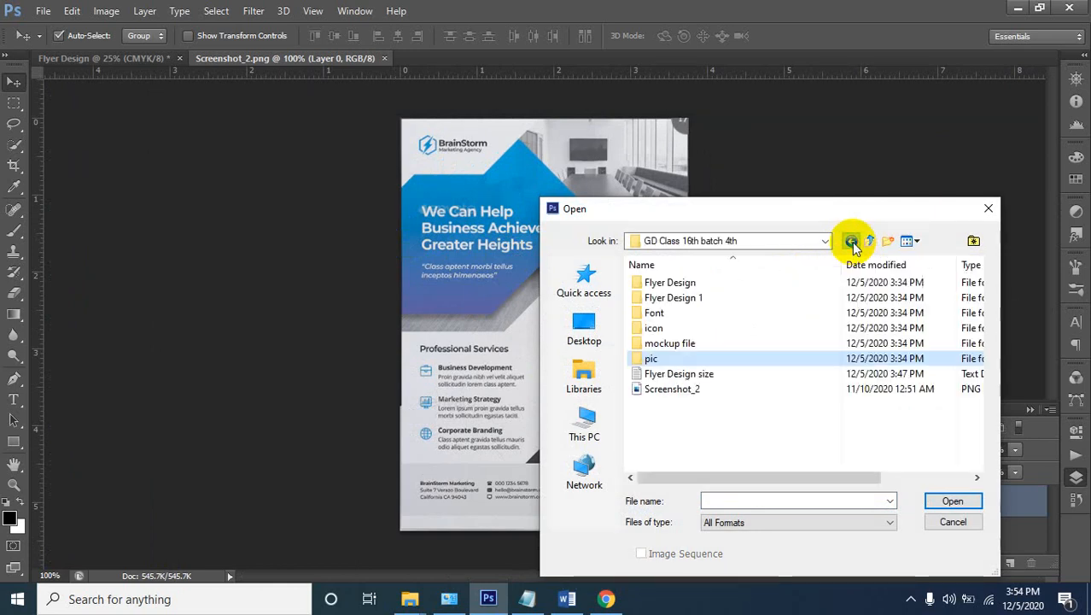
{"action": "double_click", "coordinate": [663, 343]}
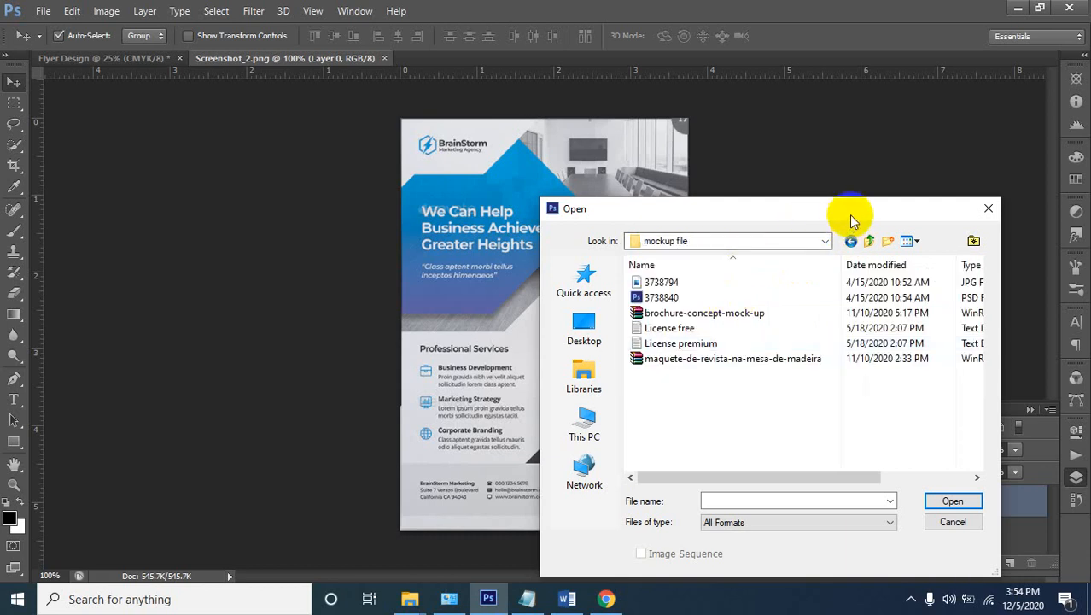
{"action": "left_click", "coordinate": [852, 243]}
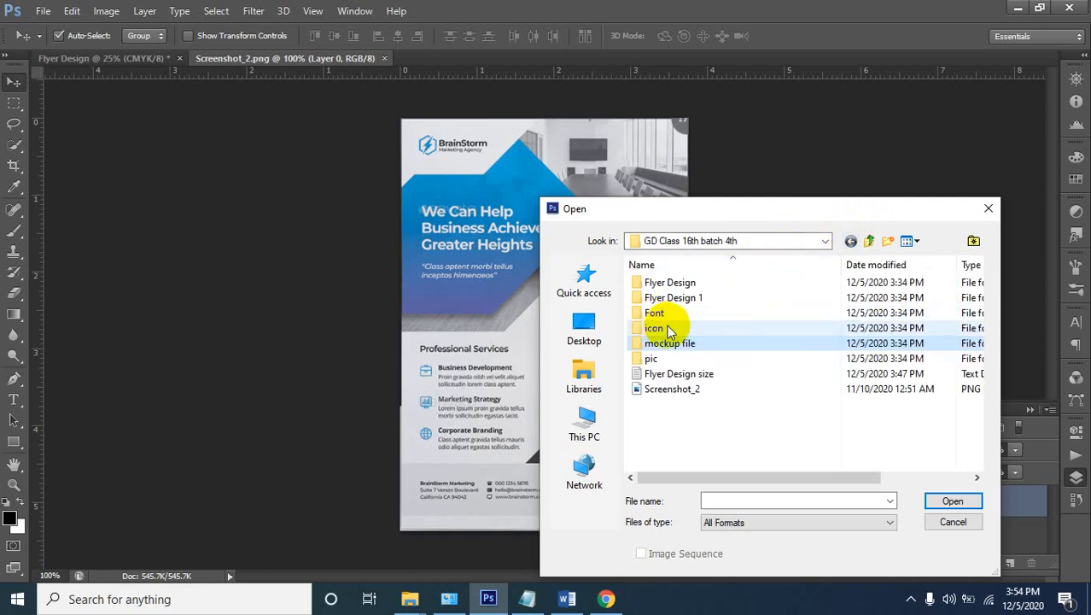
{"action": "double_click", "coordinate": [686, 303]}
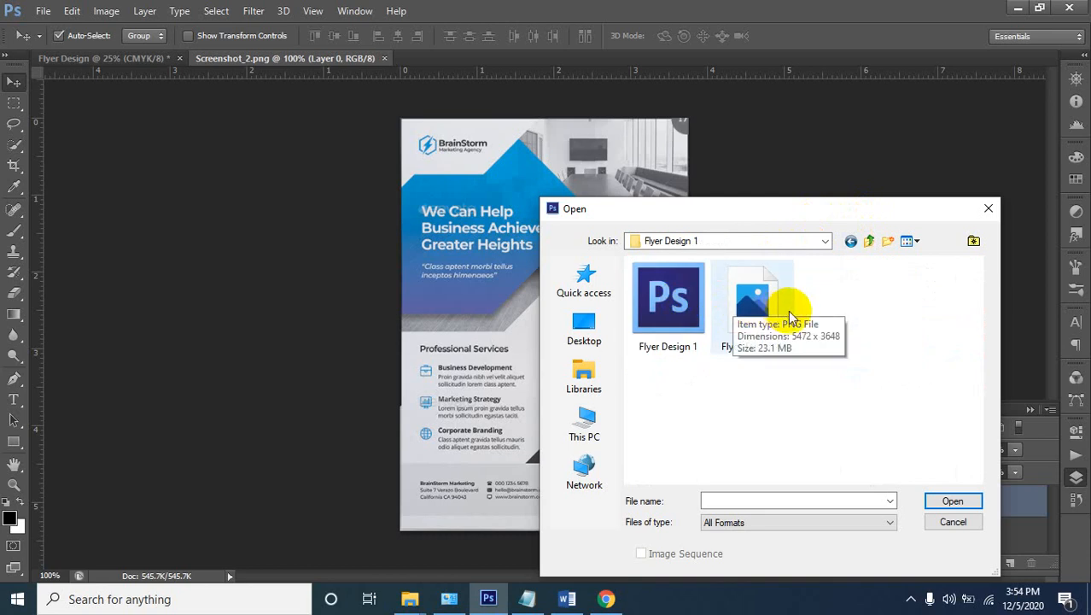
{"action": "left_click", "coordinate": [856, 243]}
Open the Flyer-Design image from the Flyer Design folder
{"action": "double_click", "coordinate": [679, 285]}
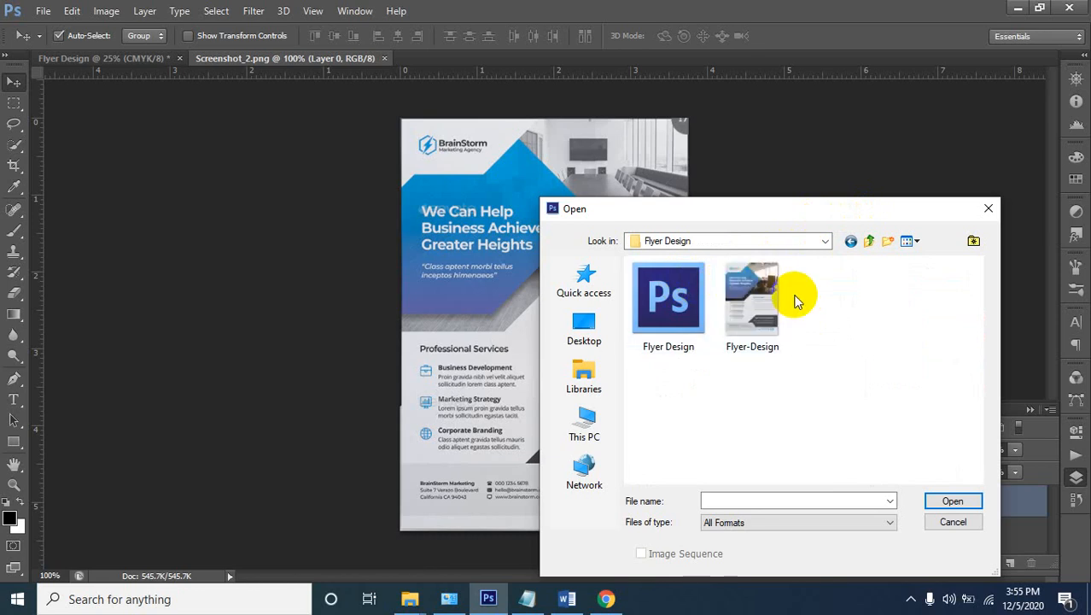
{"action": "left_click", "coordinate": [750, 297]}
{"action": "left_click", "coordinate": [952, 501]}
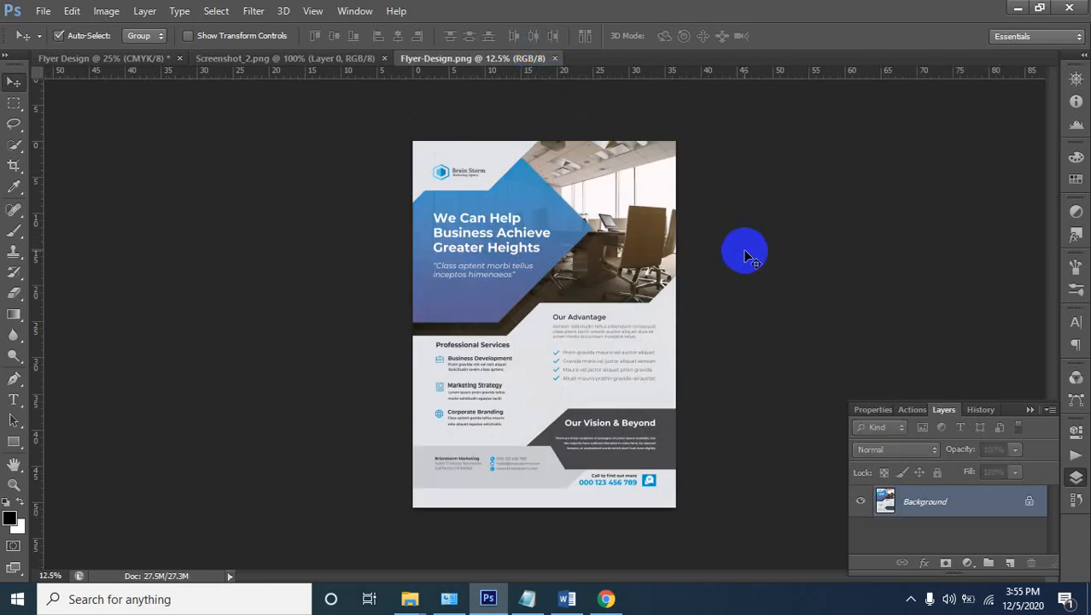
Examine the flyer's headline shape and the angled lower edge of the meeting-room photo up close
{"action": "left_click", "coordinate": [481, 267]}
{"action": "left_click", "coordinate": [487, 268]}
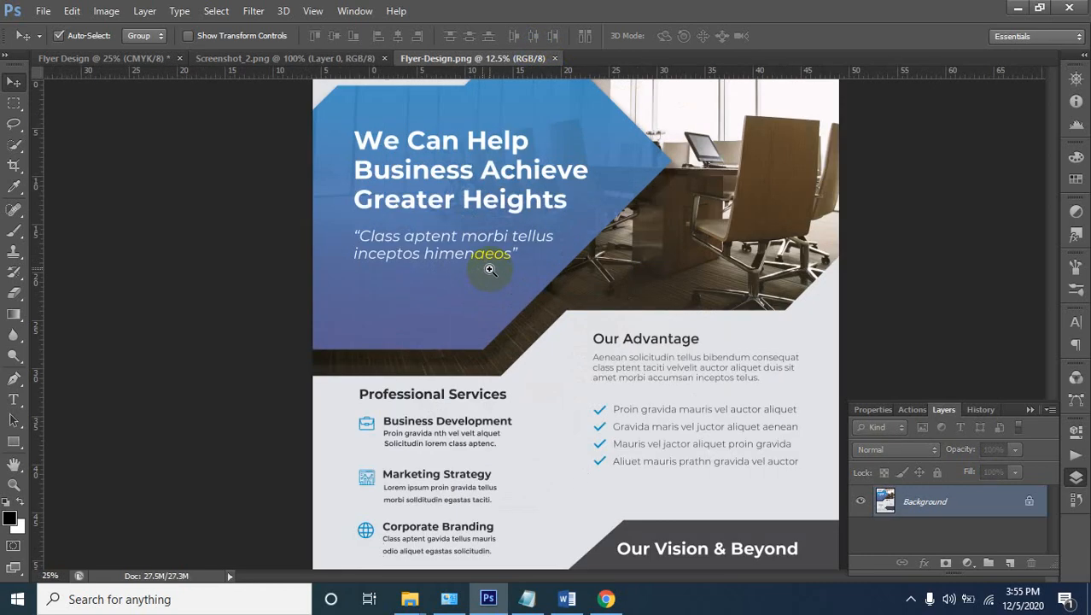
{"action": "left_click", "coordinate": [520, 270]}
{"action": "left_click", "coordinate": [640, 263]}
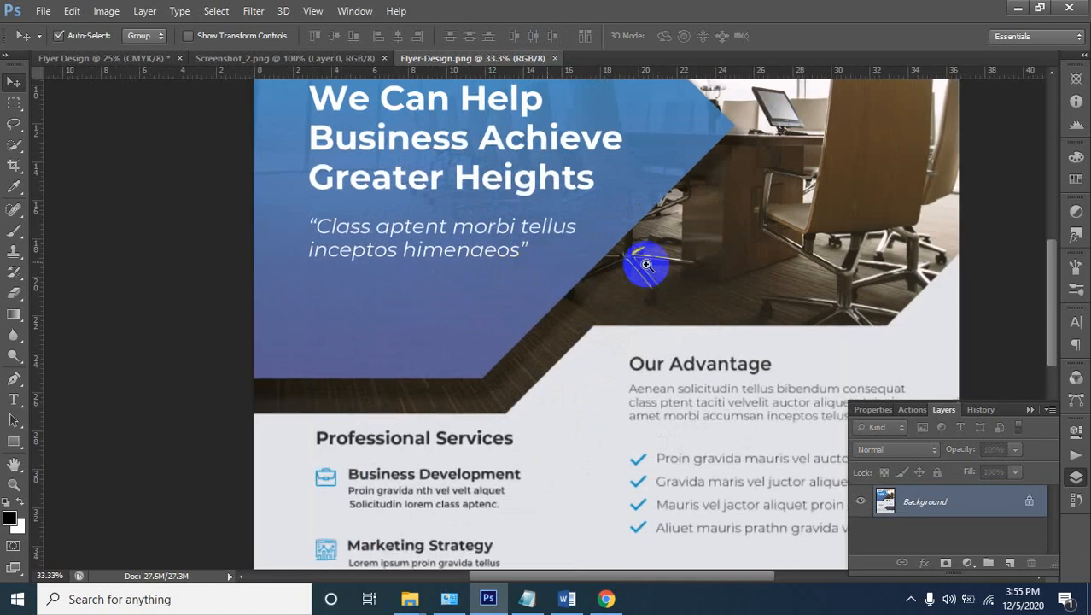
{"action": "left_click", "coordinate": [708, 298]}
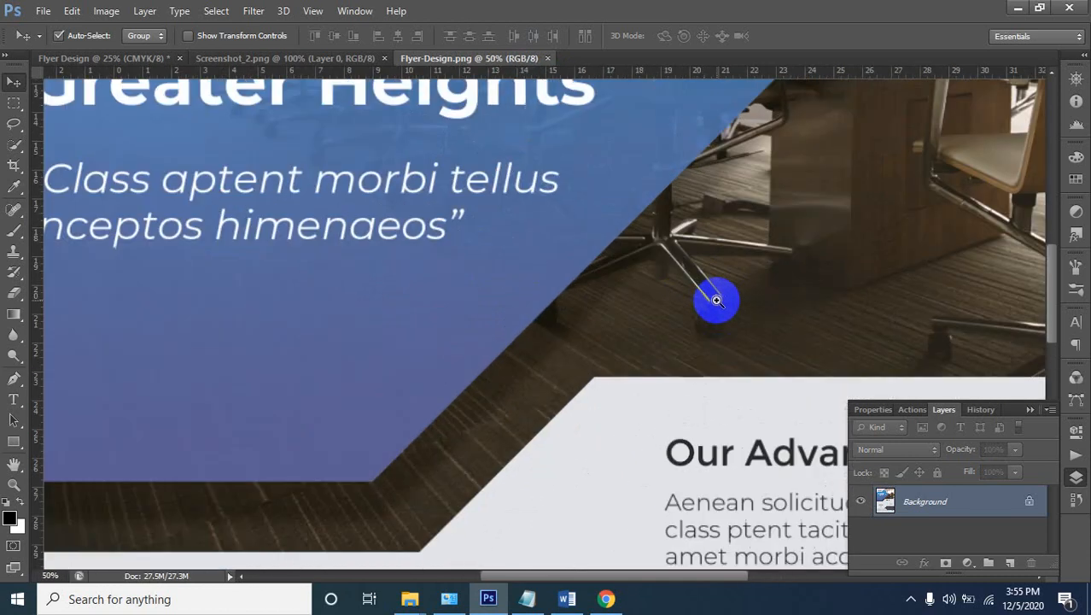
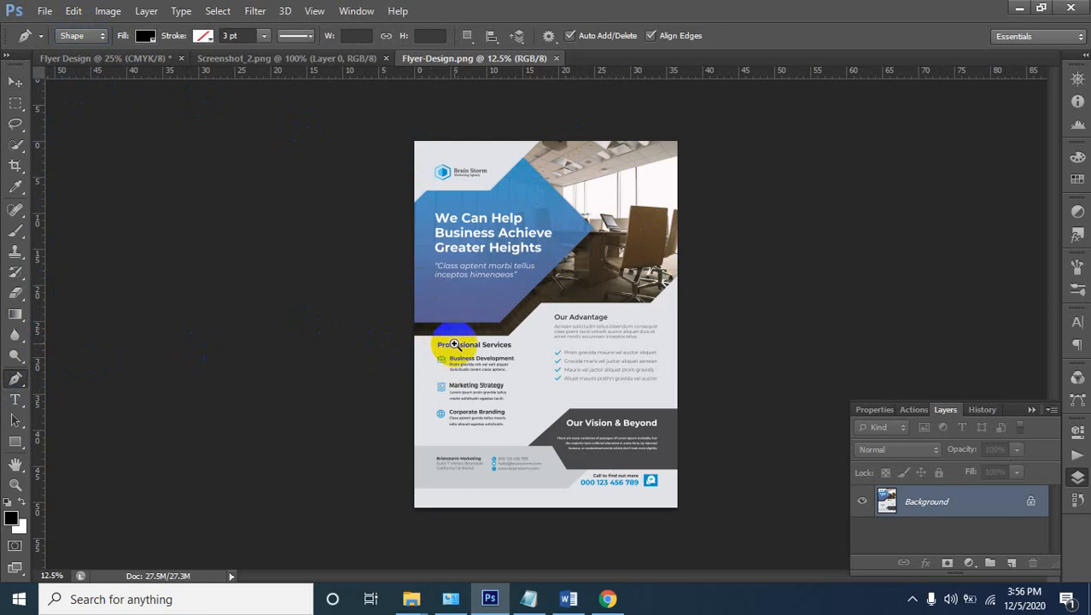
Start a Pen tool shape at the flyer's left edge, tracing the photo's lower edge and up the diagonal to the corner above Our Advantage
{"action": "left_click", "coordinate": [457, 342], "text": "ctrl"}
{"action": "left_click", "coordinate": [471, 337], "text": "ctrl"}
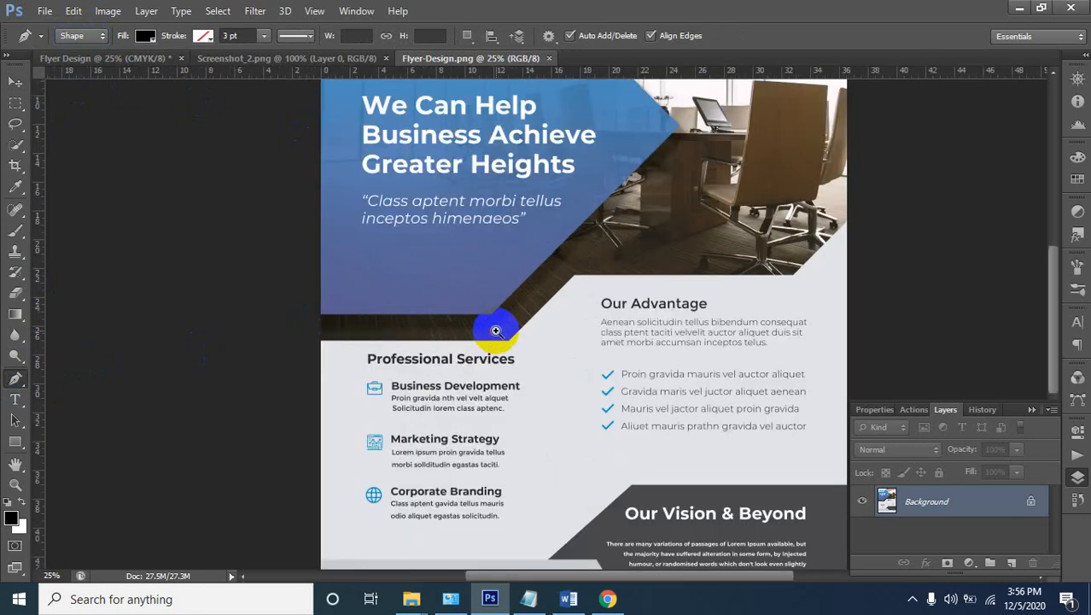
{"action": "left_click", "coordinate": [496, 330], "text": "ctrl"}
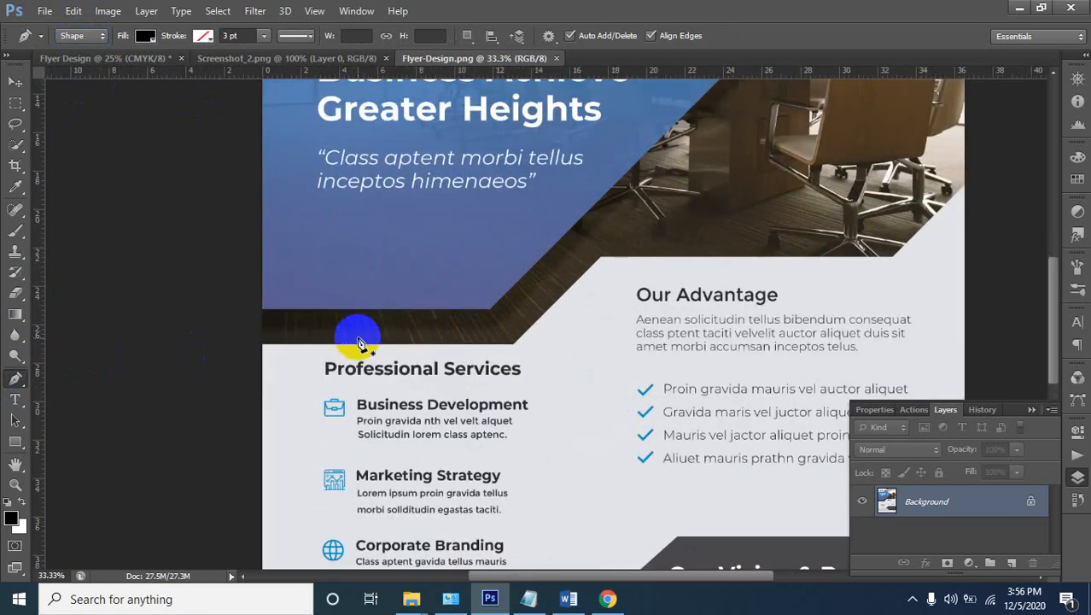
{"action": "left_click", "coordinate": [260, 344]}
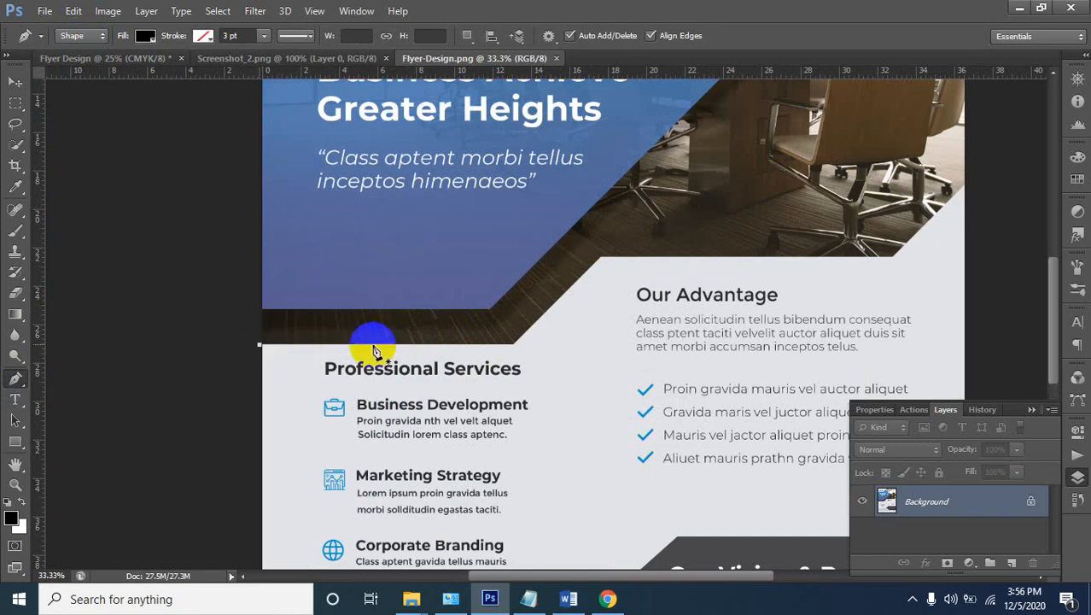
{"action": "left_click", "coordinate": [513, 345]}
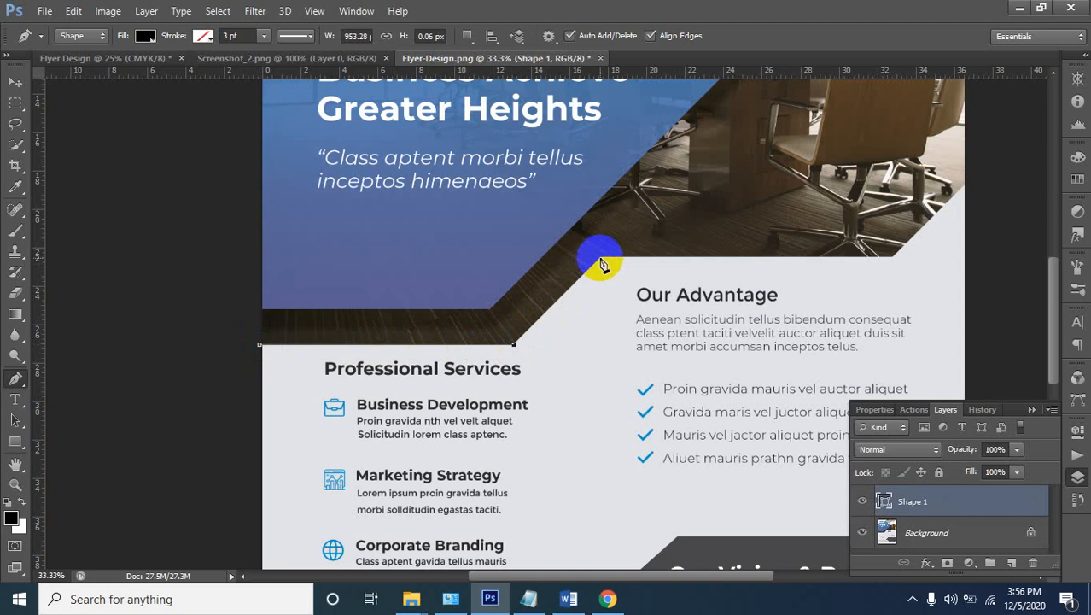
{"action": "left_click", "coordinate": [599, 259]}
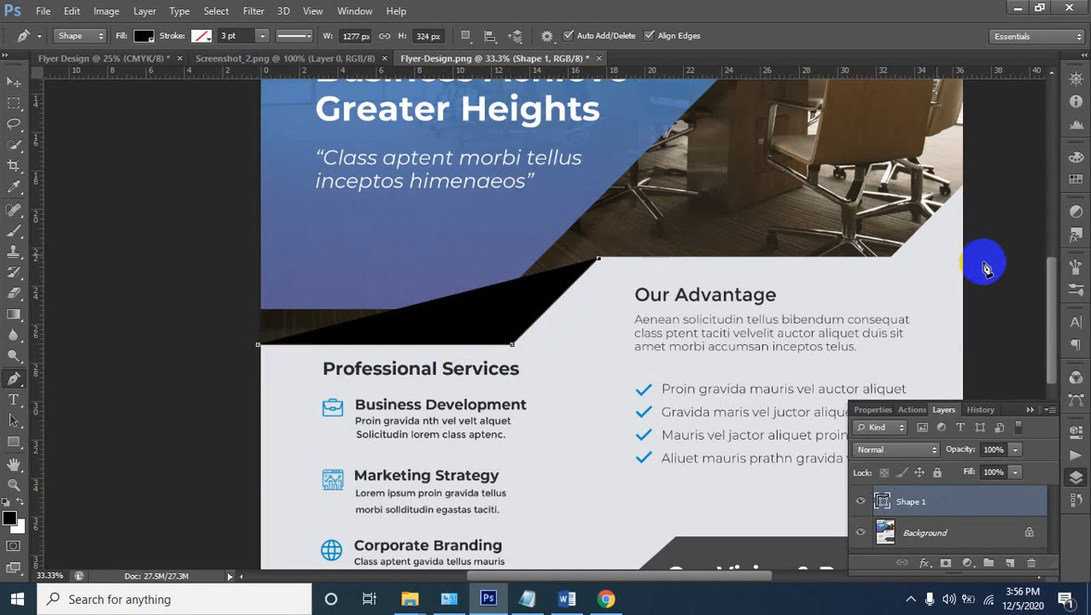
Replace the last anchor point with one placed exactly on the photo's corner above Our Advantage
{"action": "left_click", "coordinate": [604, 227], "text": "ctrl"}
{"action": "left_click", "coordinate": [609, 265], "text": "ctrl"}
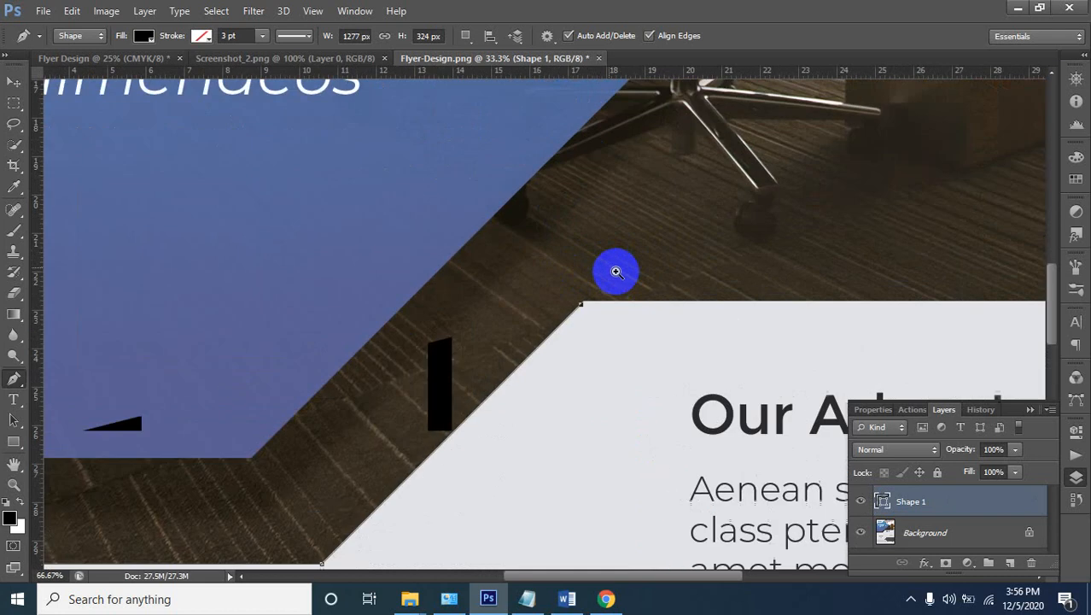
{"action": "left_click", "coordinate": [598, 288], "text": "ctrl"}
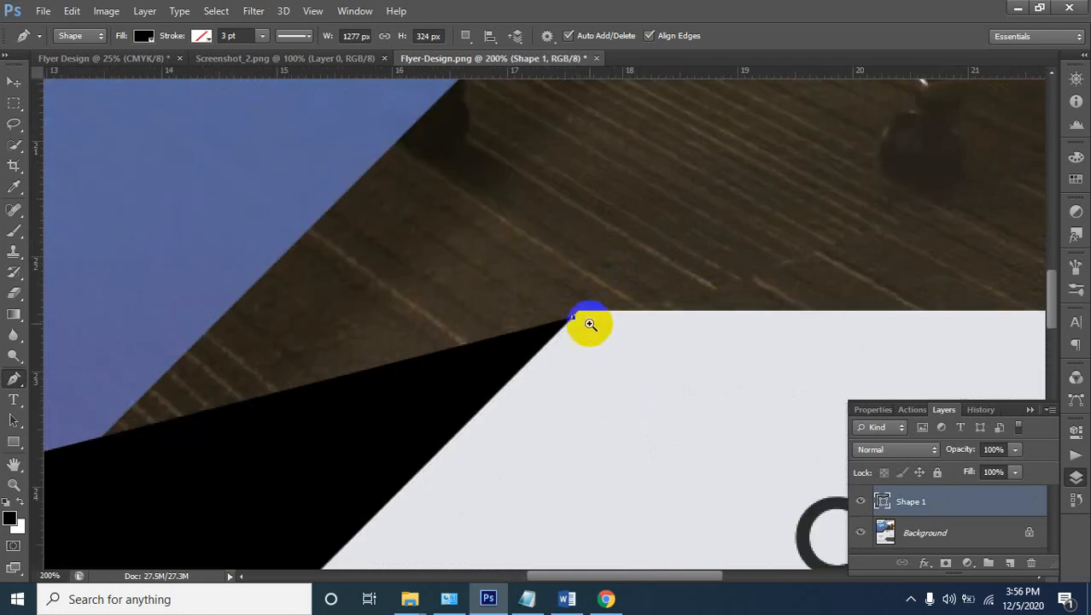
{"action": "left_click", "coordinate": [581, 314]}
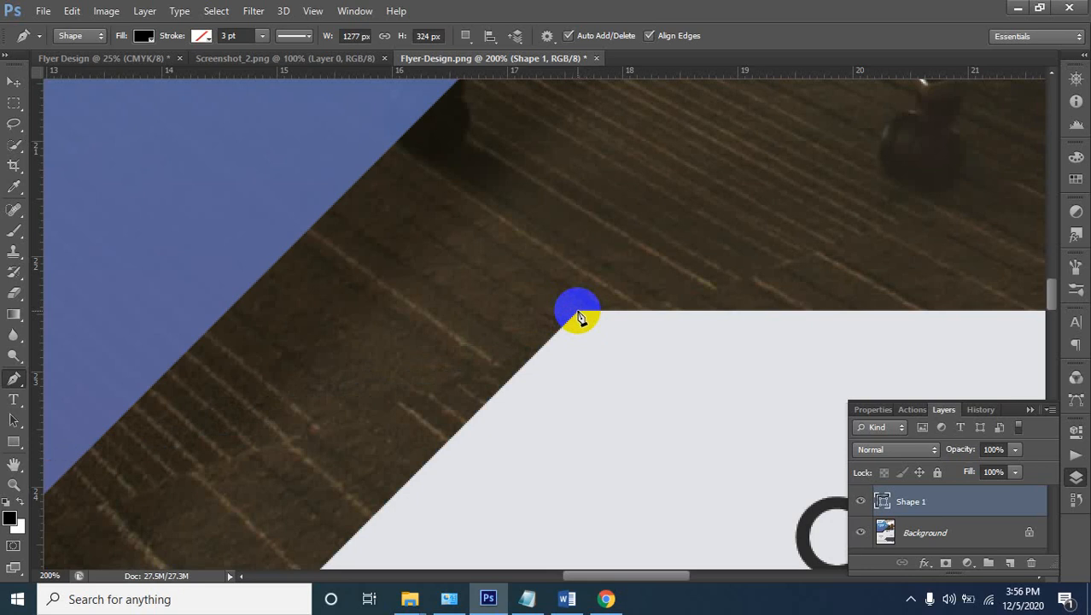
{"action": "left_click", "coordinate": [589, 318]}
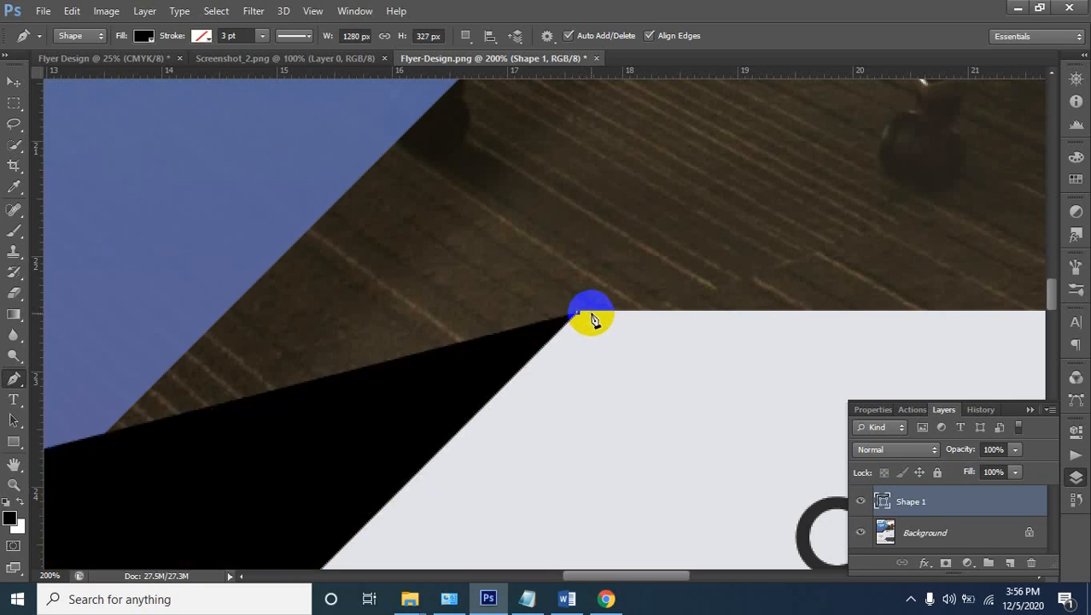
Set the pen shape's fill to no color so the photo underneath can be traced
{"action": "left_click", "coordinate": [13, 516]}
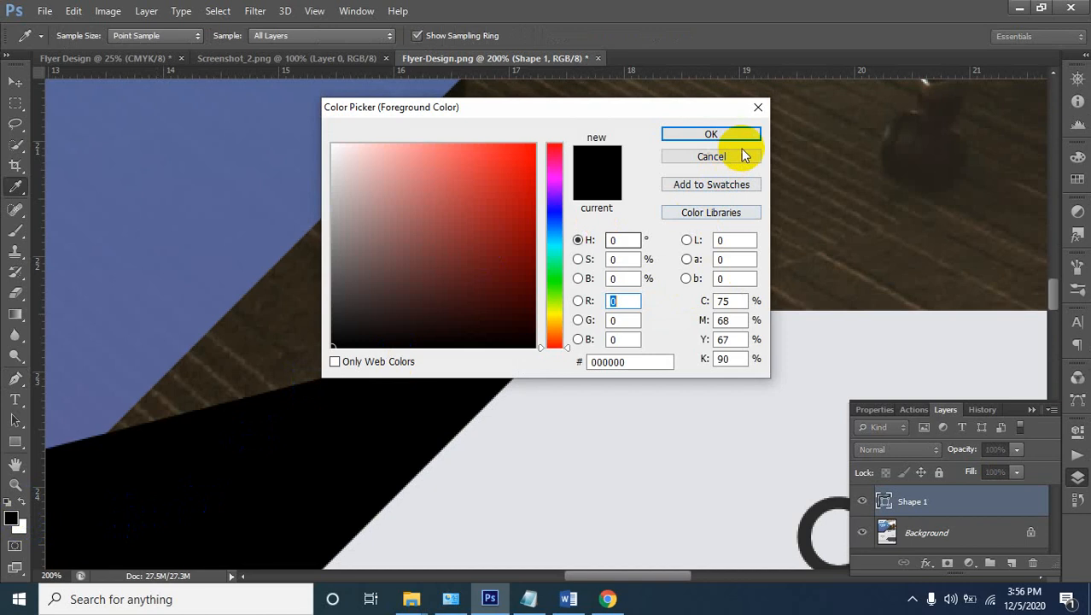
{"action": "left_click", "coordinate": [736, 134]}
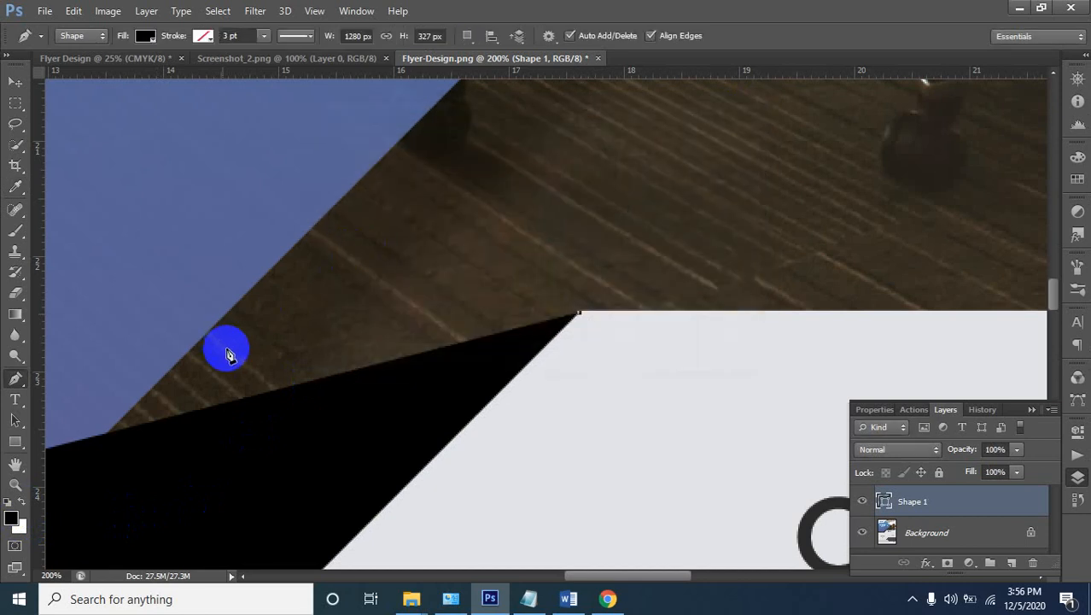
{"action": "left_click", "coordinate": [145, 36]}
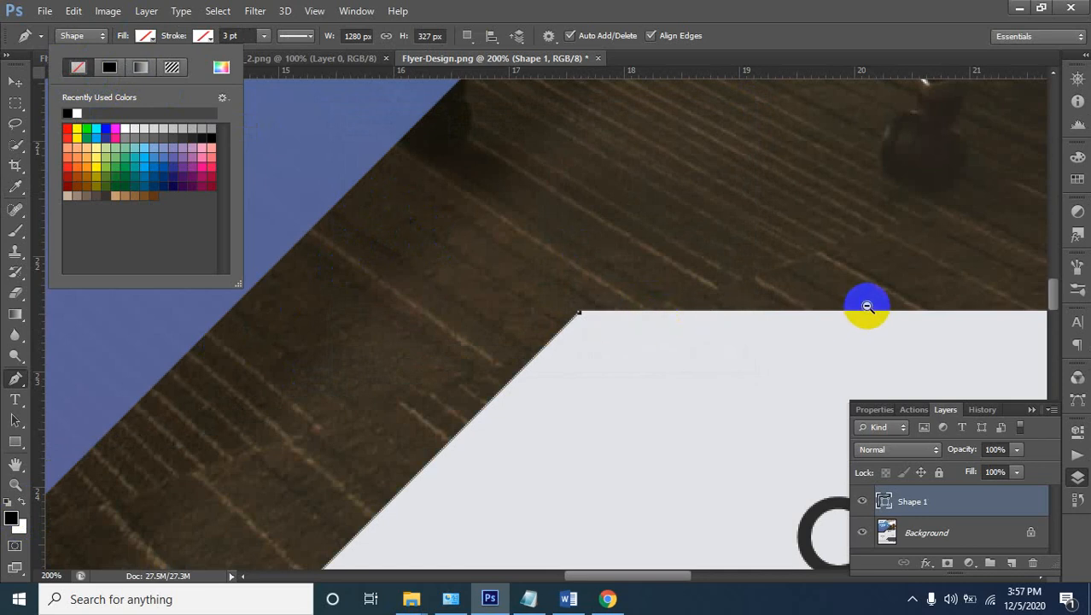
Continue the path along the photo's lower edge above Our Advantage and up the short diagonal to the flyer's right edge
{"action": "left_click", "coordinate": [867, 306], "text": "alt"}
{"action": "left_click", "coordinate": [886, 302], "text": "alt"}
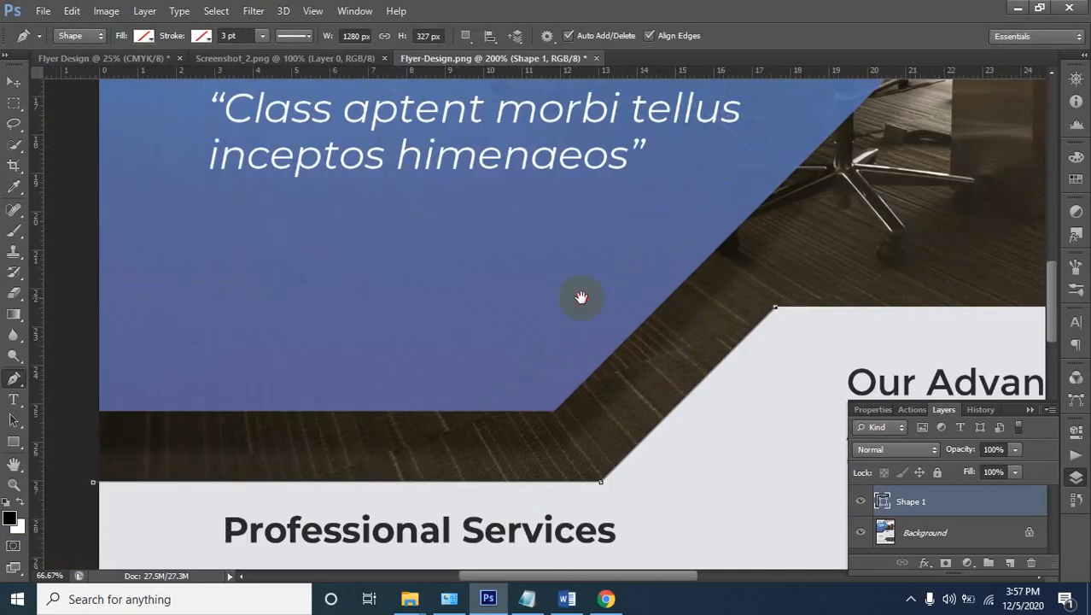
{"action": "left_click_drag", "start_coordinate": [580, 297], "coordinate": [377, 361]}
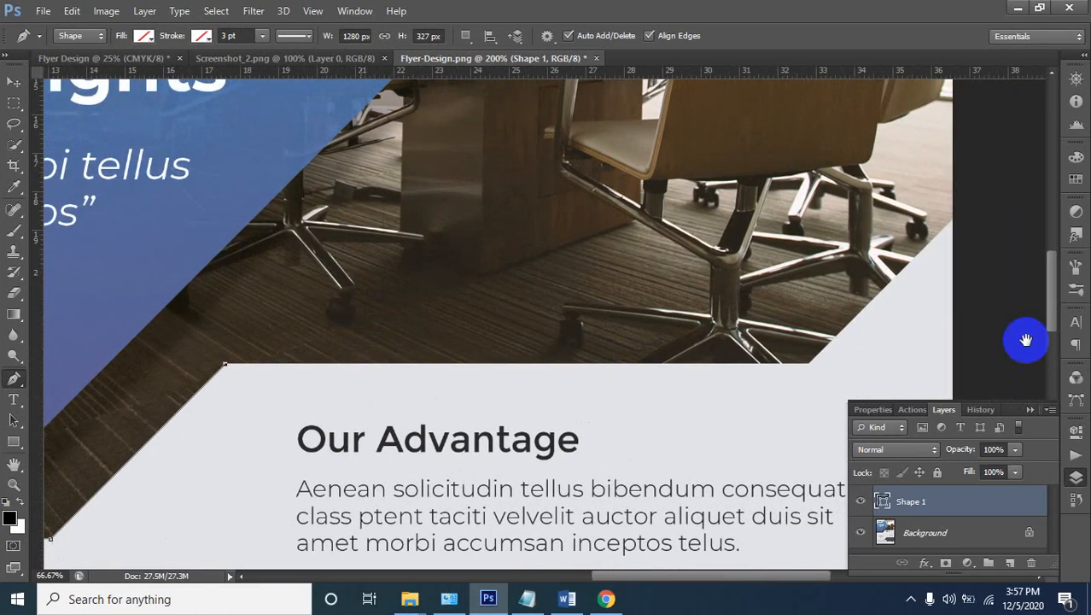
{"action": "left_click", "coordinate": [810, 365]}
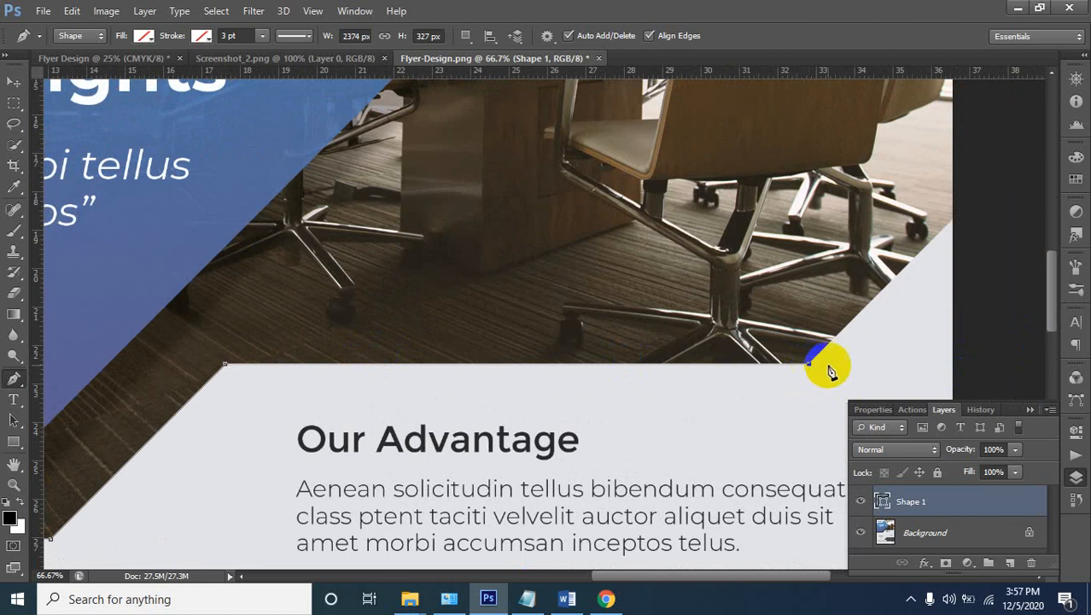
{"action": "left_click", "coordinate": [949, 229], "text": "ctrl"}
{"action": "left_click", "coordinate": [936, 235], "text": "ctrl"}
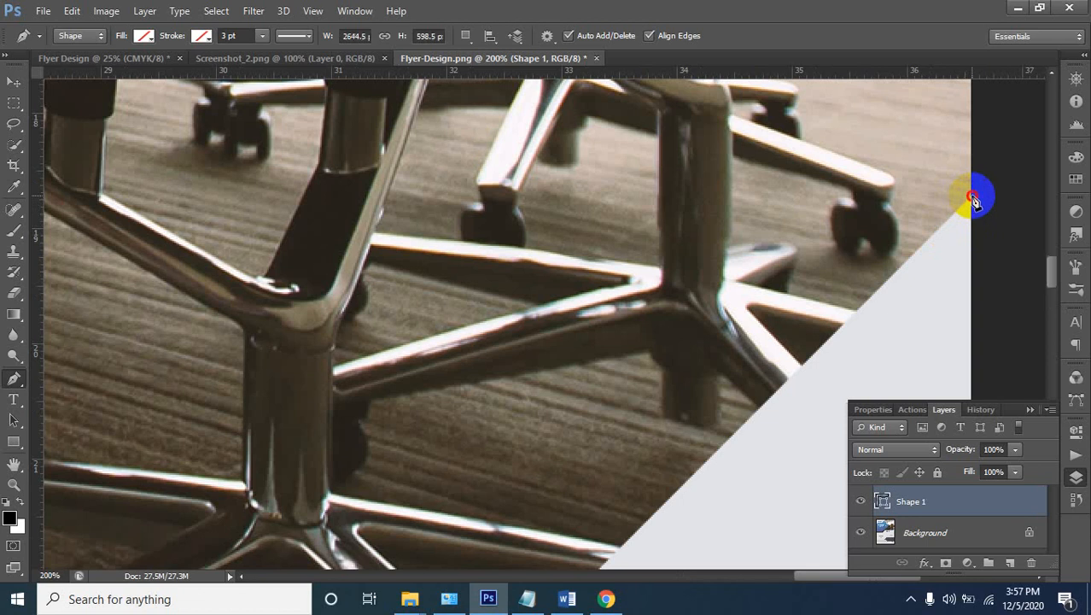
Continue the Pen tool path straight up the flyer's right edge to its top-right corner
{"action": "key", "text": "space"}
{"action": "left_click_drag", "start_coordinate": [969, 141], "coordinate": [915, 395]}
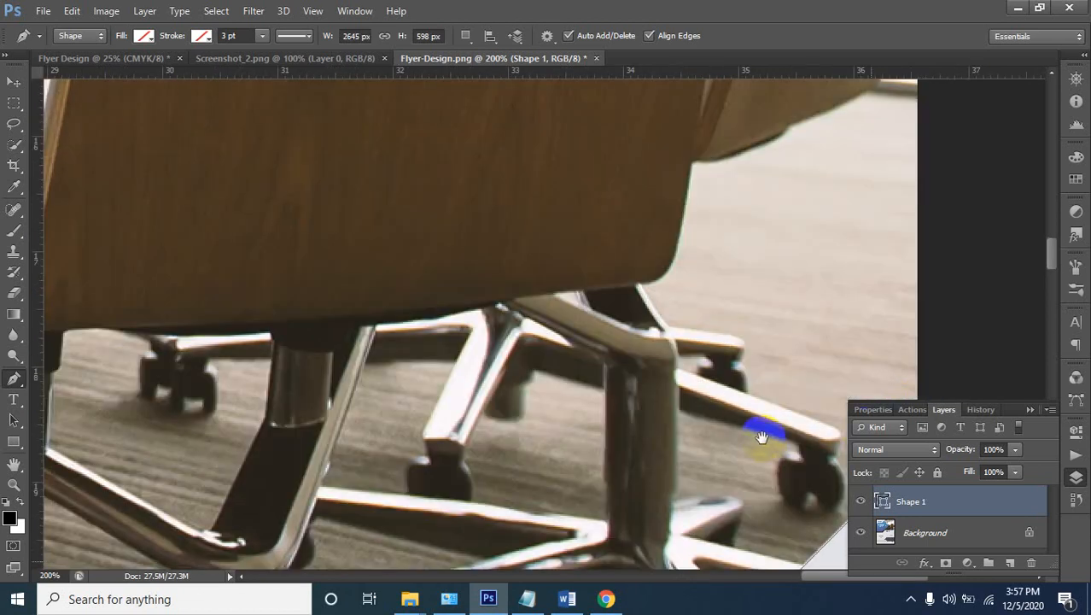
{"action": "left_click_drag", "start_coordinate": [911, 187], "coordinate": [739, 521]}
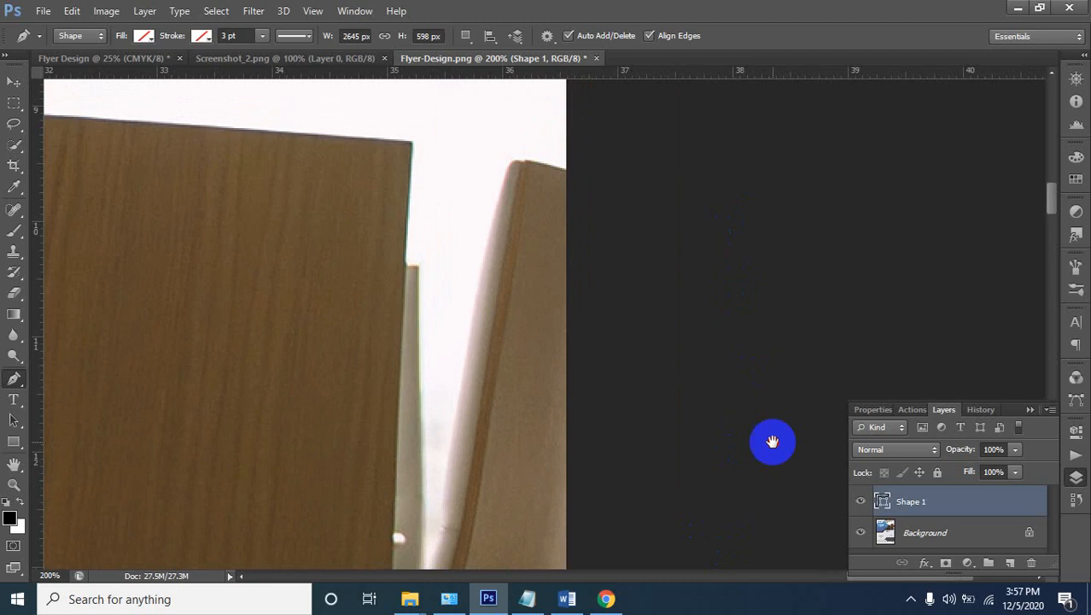
{"action": "left_click_drag", "start_coordinate": [773, 441], "coordinate": [835, 509]}
{"action": "left_click_drag", "start_coordinate": [708, 217], "coordinate": [762, 192]}
{"action": "left_click", "coordinate": [649, 306], "text": "alt"}
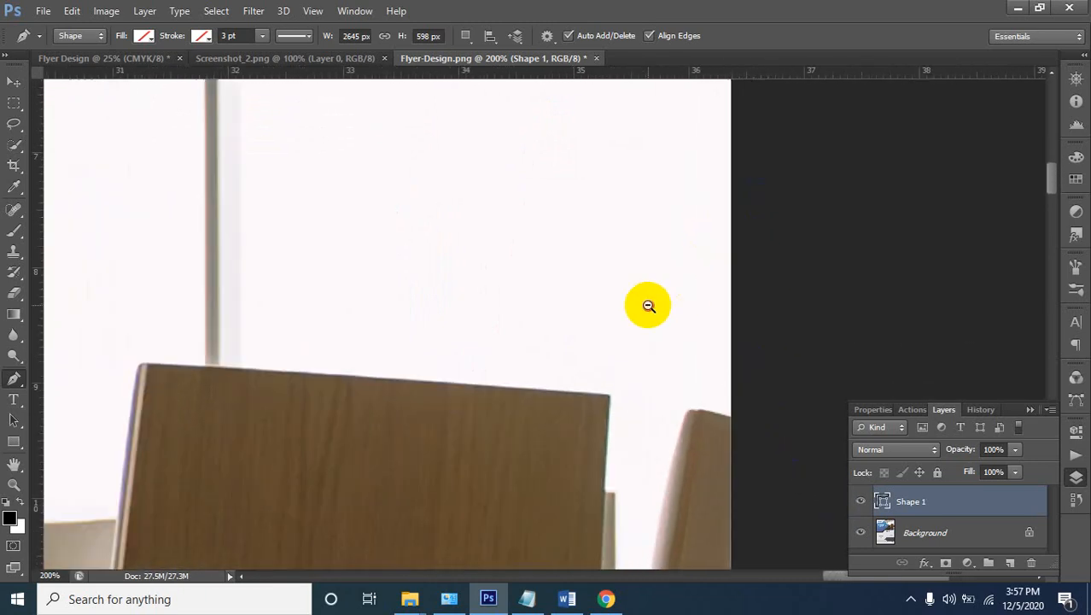
{"action": "left_click", "coordinate": [649, 306], "text": "alt"}
{"action": "left_click", "coordinate": [651, 217], "text": "alt"}
{"action": "left_click", "coordinate": [657, 158], "text": "alt"}
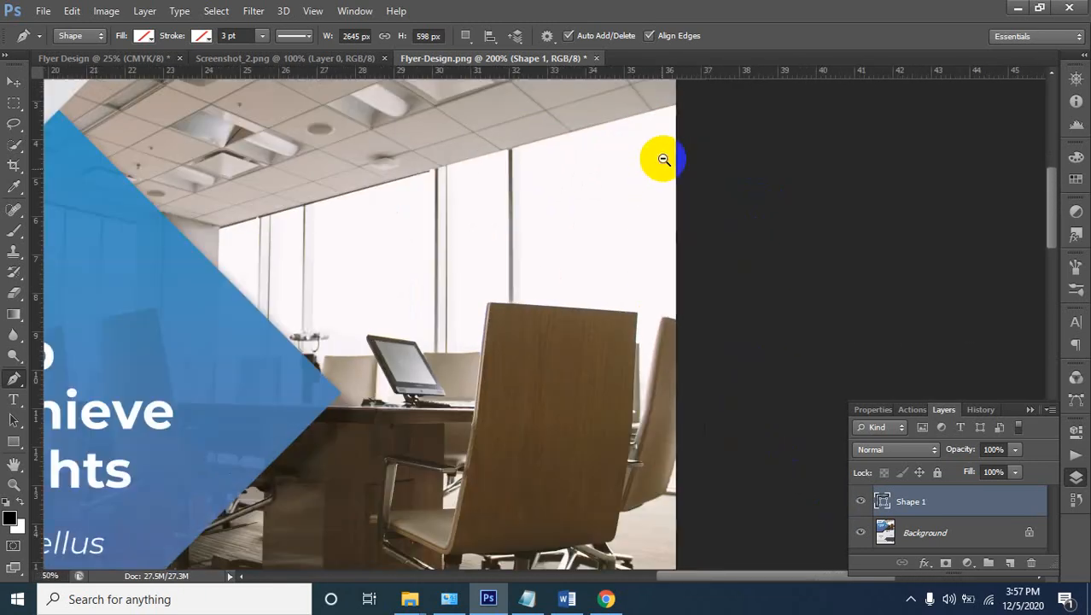
{"action": "left_click", "coordinate": [590, 157], "text": "alt"}
{"action": "left_click", "coordinate": [595, 120]}
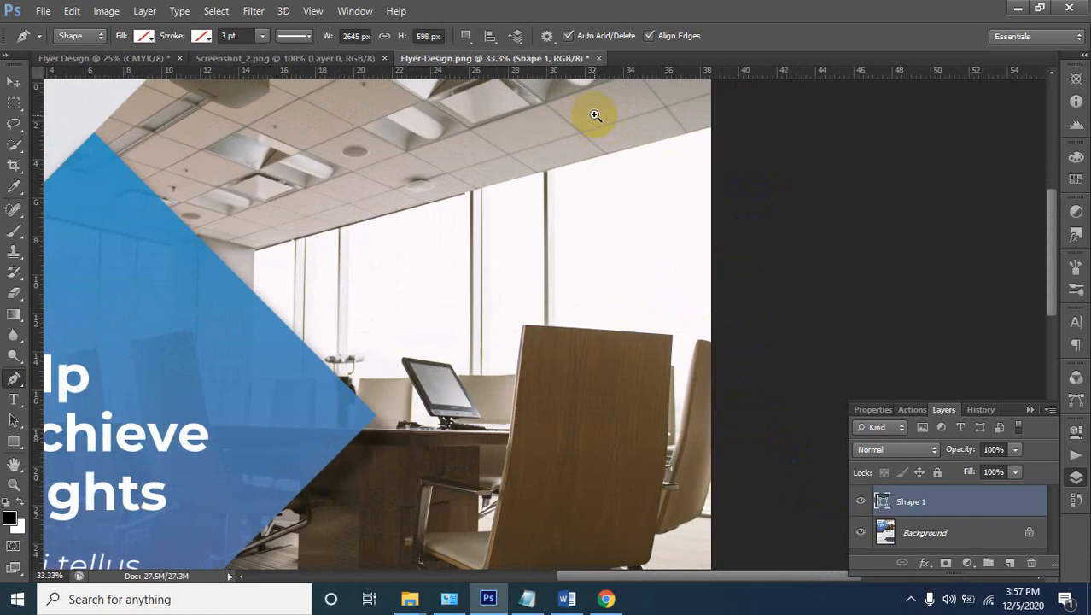
{"action": "scroll", "coordinate": [658, 316], "scroll_direction": "up", "scroll_amount": 5}
{"action": "left_click", "coordinate": [753, 271], "text": "ctrl"}
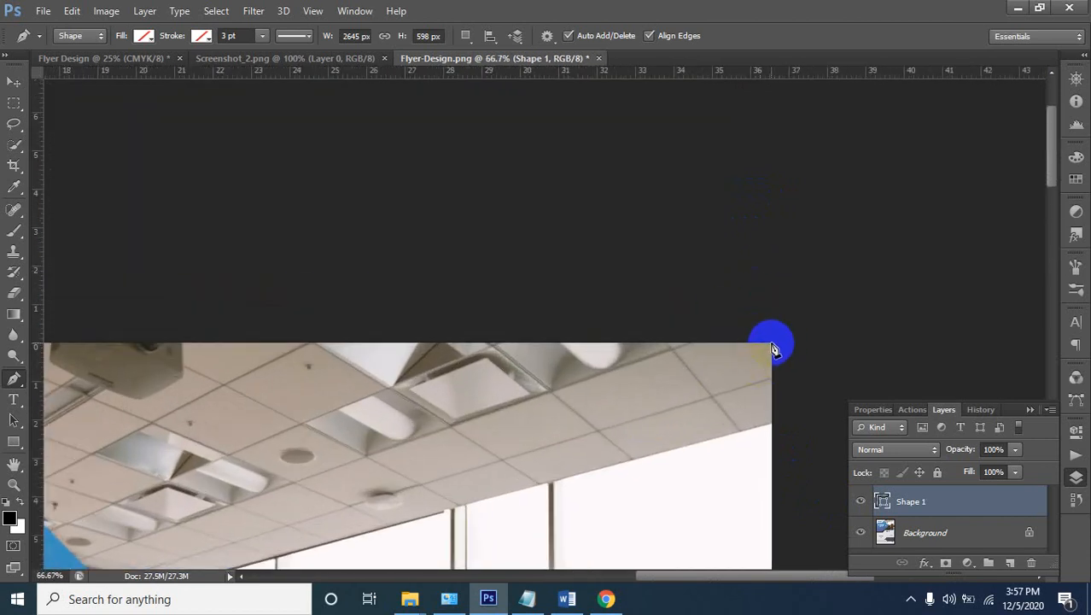
Continue the path along the flyer's top edge to the photo's start, then down the long diagonal to the corner below the Brain Storm logo
{"action": "left_click_drag", "start_coordinate": [580, 333], "coordinate": [994, 298]}
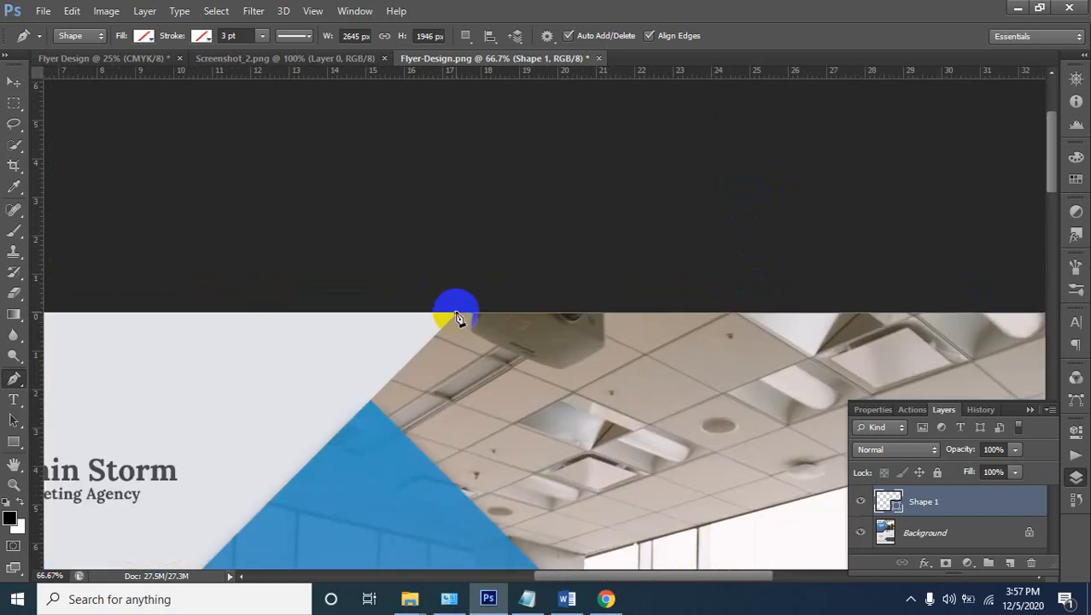
{"action": "left_click_drag", "start_coordinate": [433, 372], "coordinate": [819, 159]}
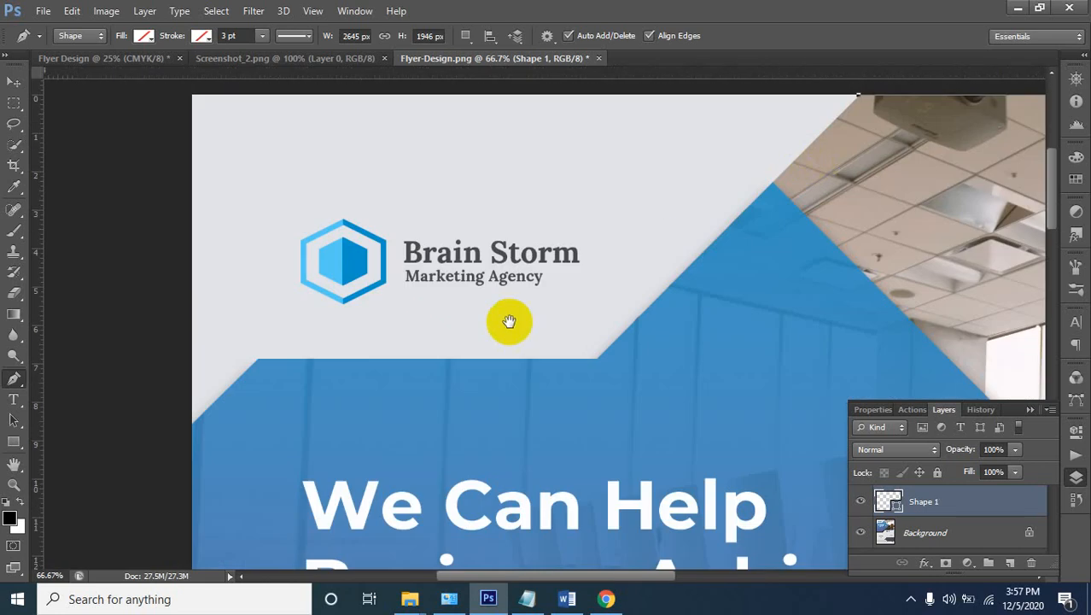
{"action": "left_click_drag", "start_coordinate": [508, 321], "coordinate": [722, 200]}
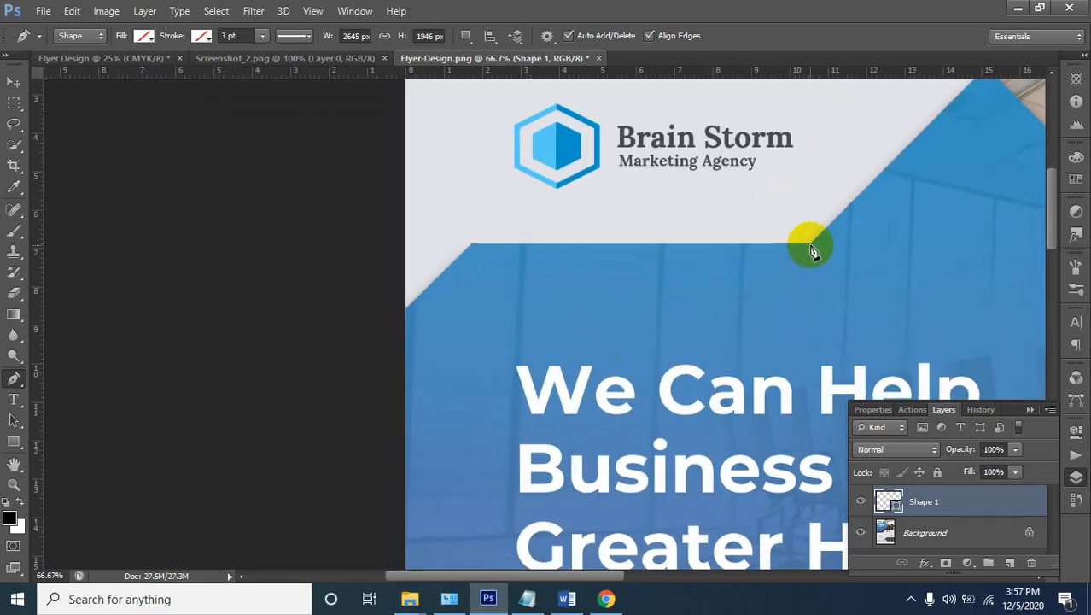
{"action": "left_click", "coordinate": [807, 245], "text": "ctrl"}
{"action": "left_click", "coordinate": [792, 246], "text": "ctrl"}
{"action": "left_click", "coordinate": [810, 243], "text": "ctrl"}
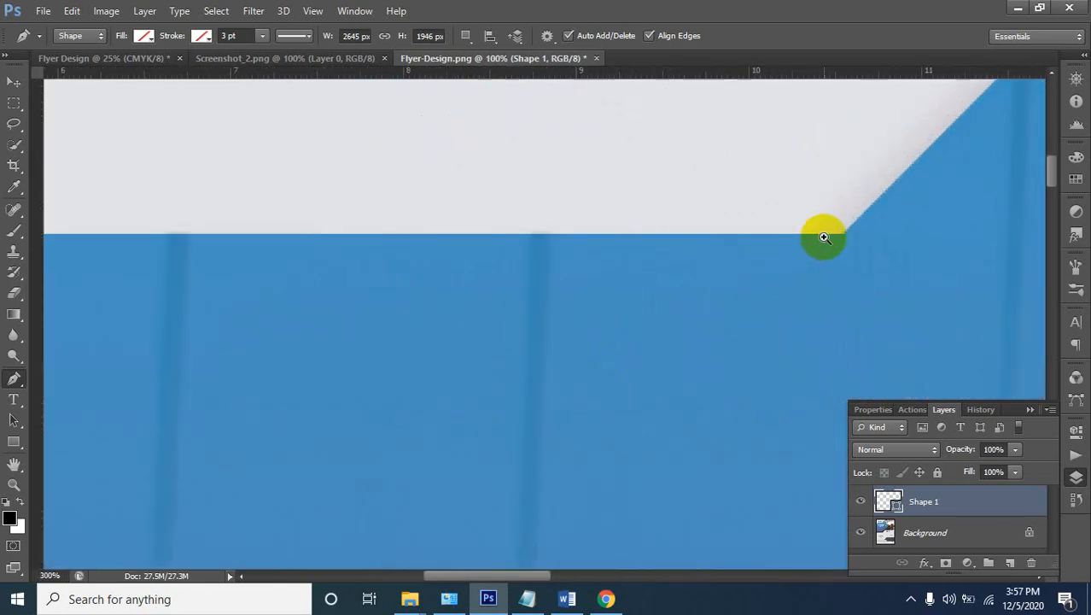
{"action": "left_click", "coordinate": [826, 238], "text": "ctrl"}
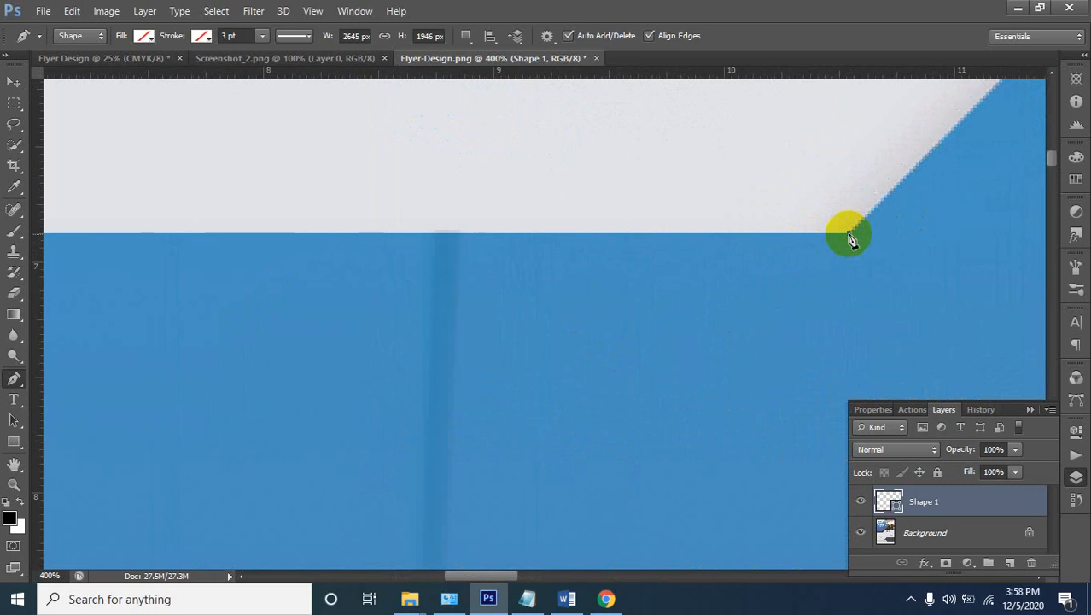
Extend the path along the horizontal edge beneath the logo to the corner where the short diagonal begins
{"action": "left_click_drag", "start_coordinate": [459, 260], "coordinate": [890, 397]}
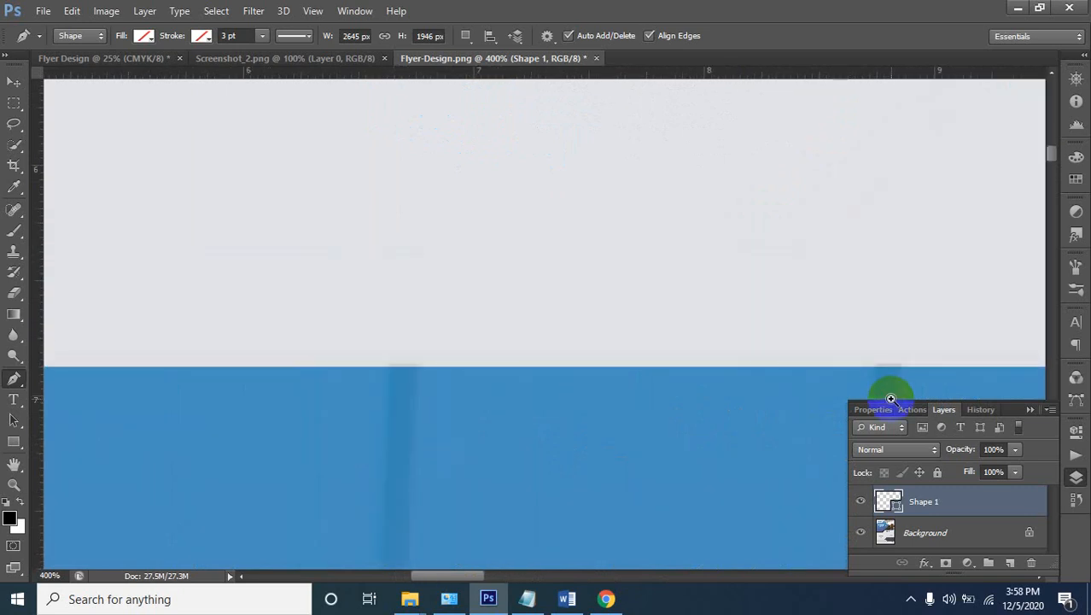
{"action": "left_click", "coordinate": [229, 318], "text": "alt"}
{"action": "left_click", "coordinate": [231, 330], "text": "alt"}
{"action": "left_click", "coordinate": [302, 315], "text": "alt"}
{"action": "left_click", "coordinate": [285, 314], "text": "alt"}
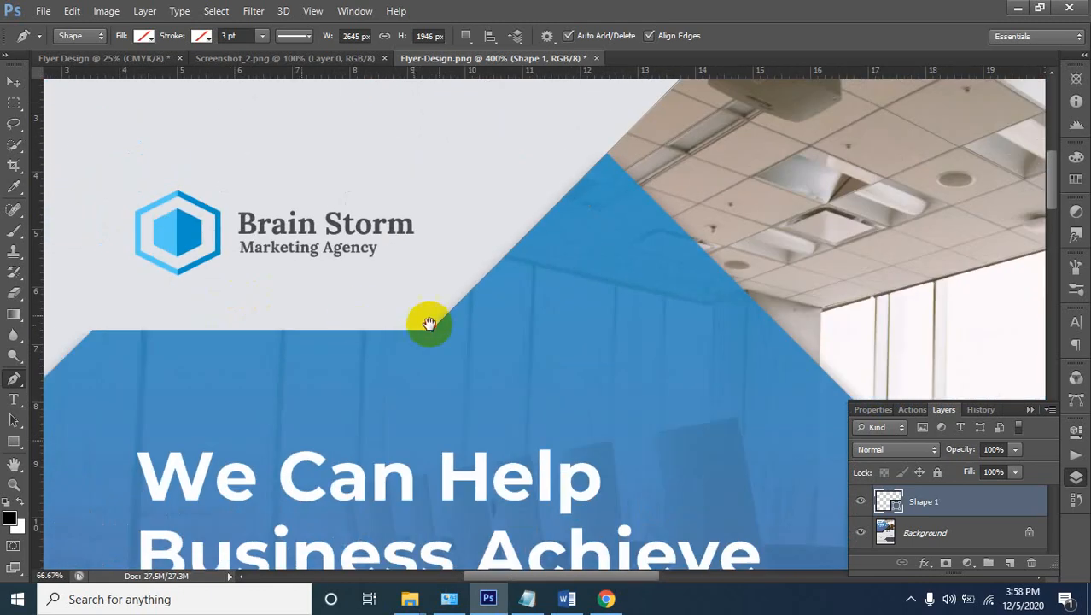
{"action": "left_click_drag", "start_coordinate": [429, 322], "coordinate": [665, 361]}
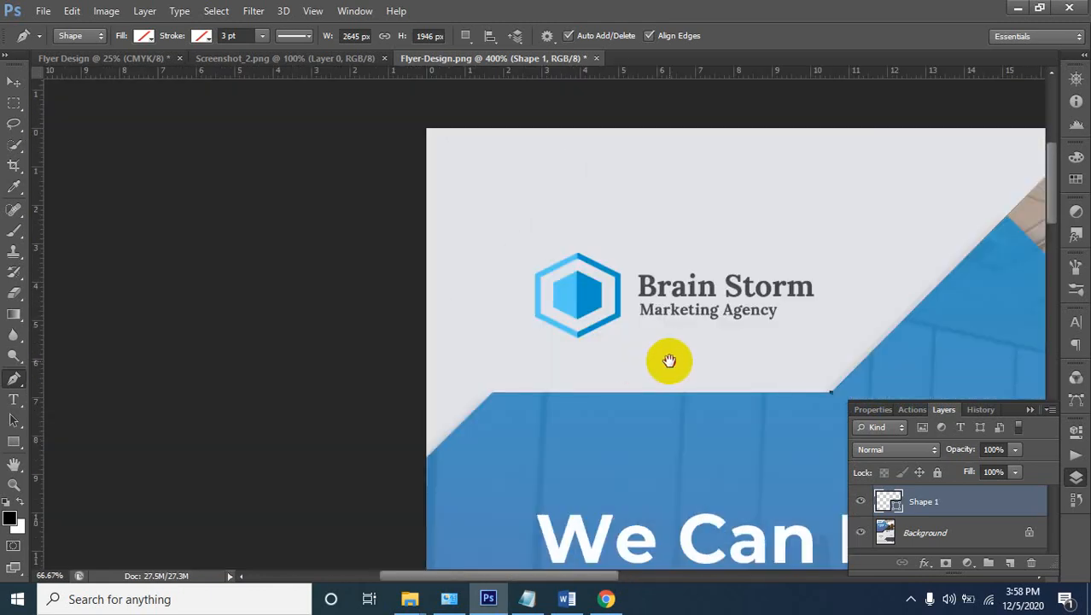
{"action": "left_click", "coordinate": [482, 385]}
{"action": "left_click", "coordinate": [553, 395]}
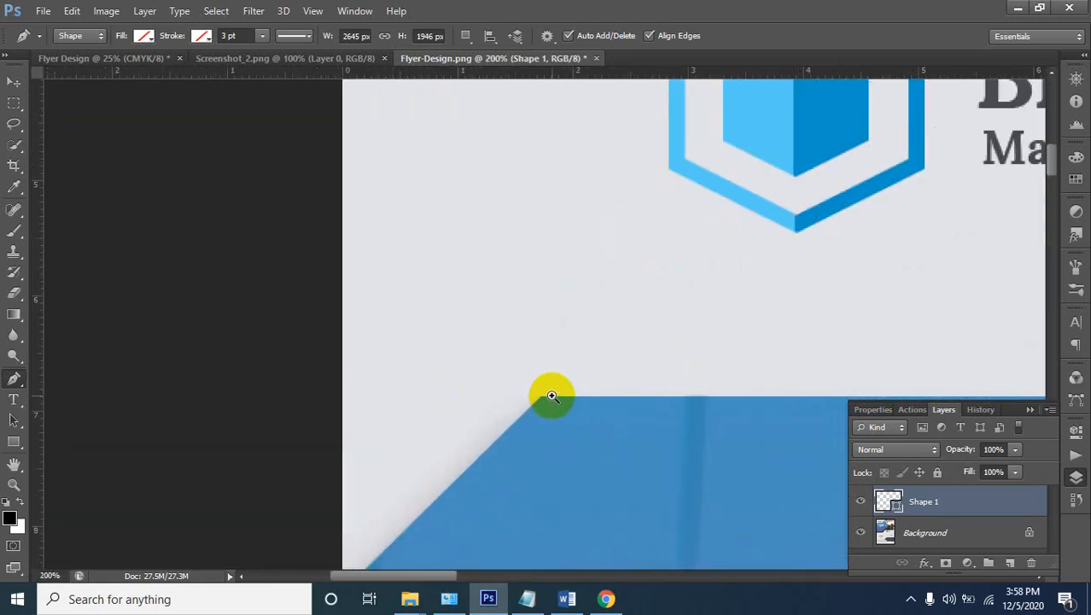
{"action": "left_click", "coordinate": [552, 396]}
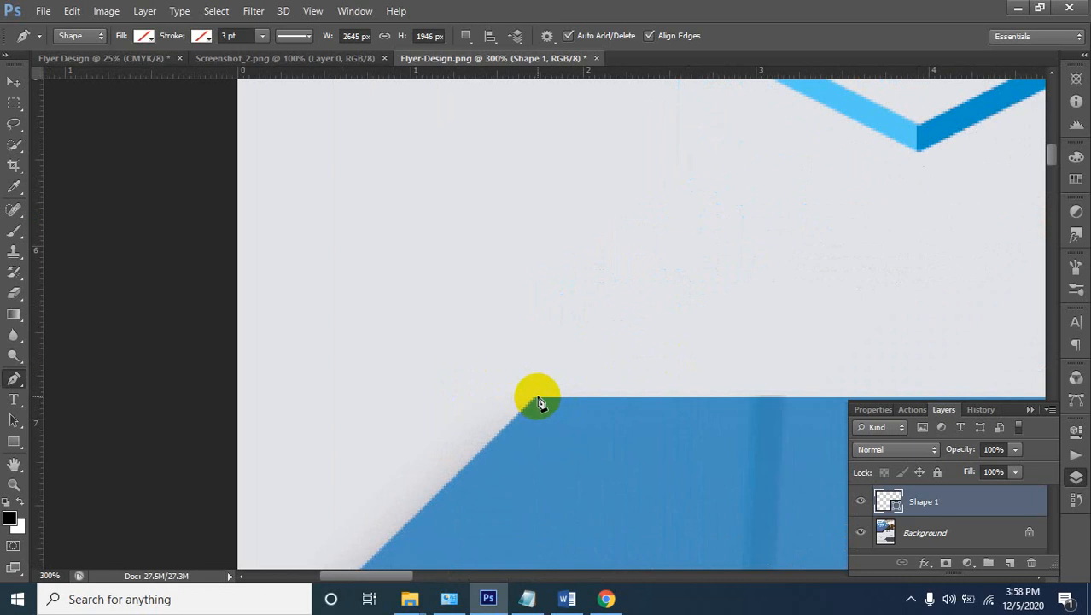
{"action": "left_click", "coordinate": [533, 398]}
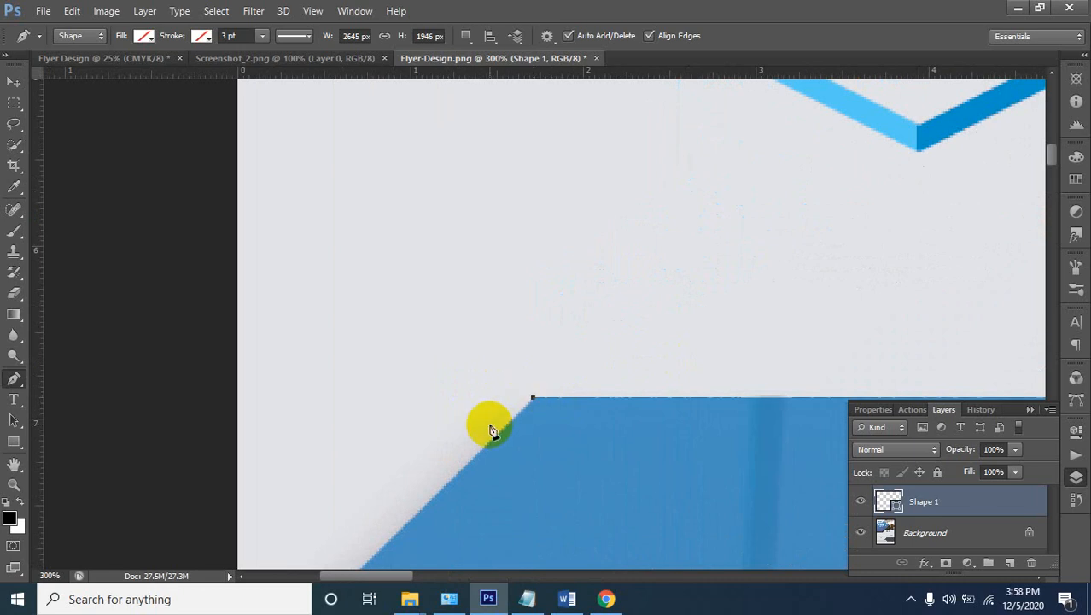
Trace down the short diagonal to the flyer's left edge and close the path at its starting point above Professional Services
{"action": "left_click_drag", "start_coordinate": [421, 446], "coordinate": [553, 125]}
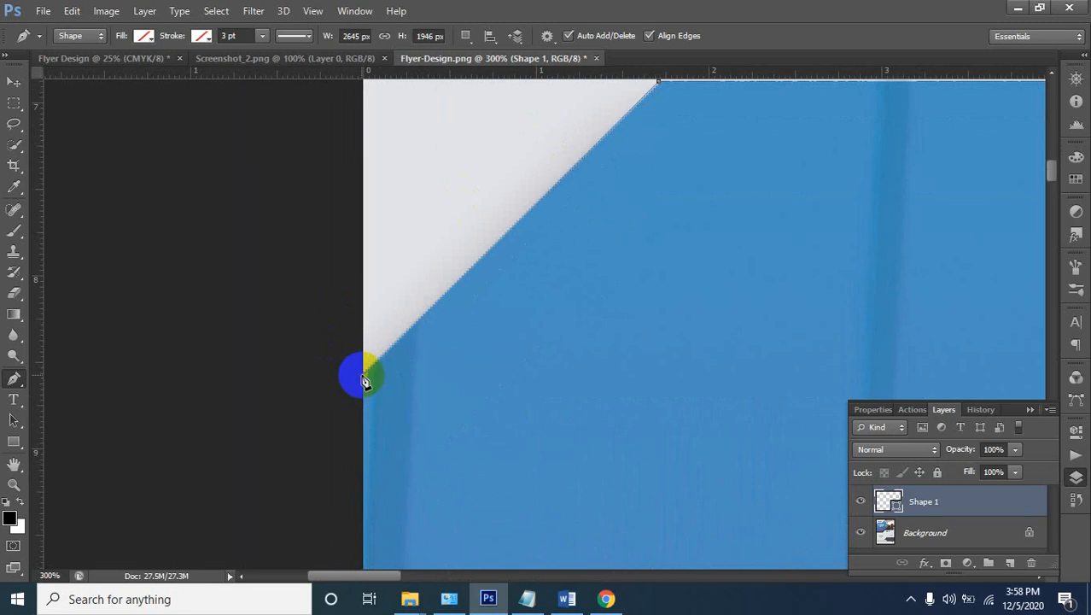
{"action": "left_click", "coordinate": [365, 441], "text": "ctrl+alt"}
{"action": "left_click", "coordinate": [383, 440], "text": "ctrl+alt"}
{"action": "left_click_drag", "start_coordinate": [401, 462], "coordinate": [447, 181]}
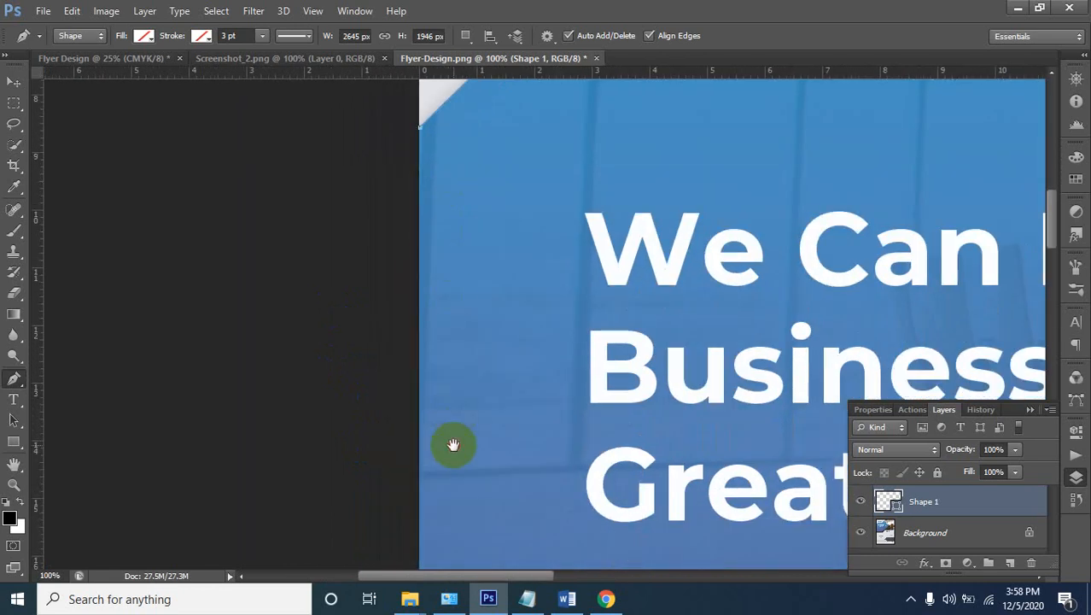
{"action": "left_click_drag", "start_coordinate": [453, 443], "coordinate": [445, 154]}
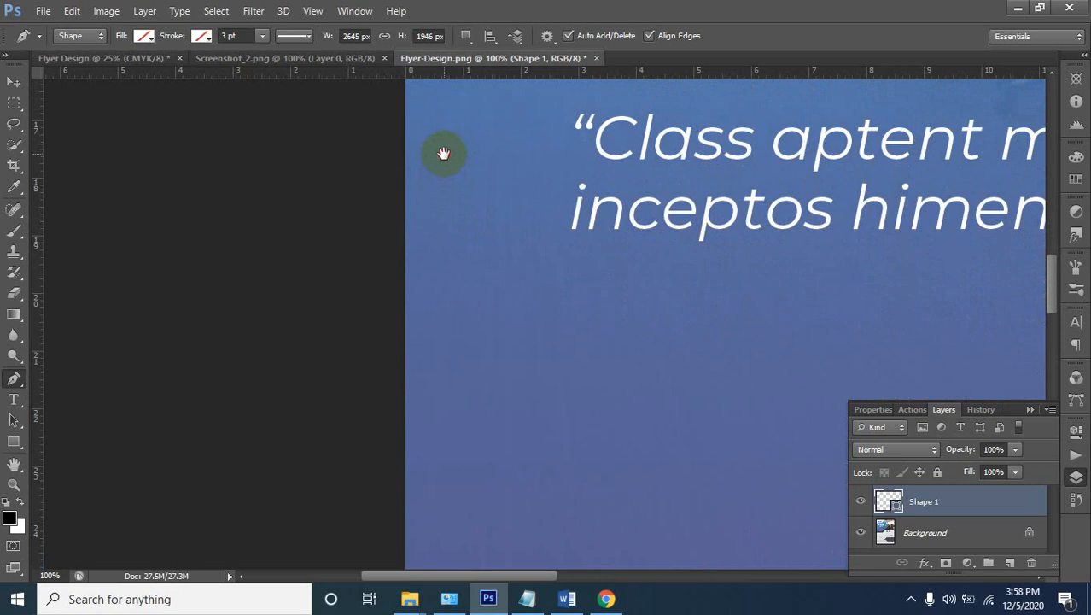
{"action": "left_click_drag", "start_coordinate": [390, 370], "coordinate": [414, 179]}
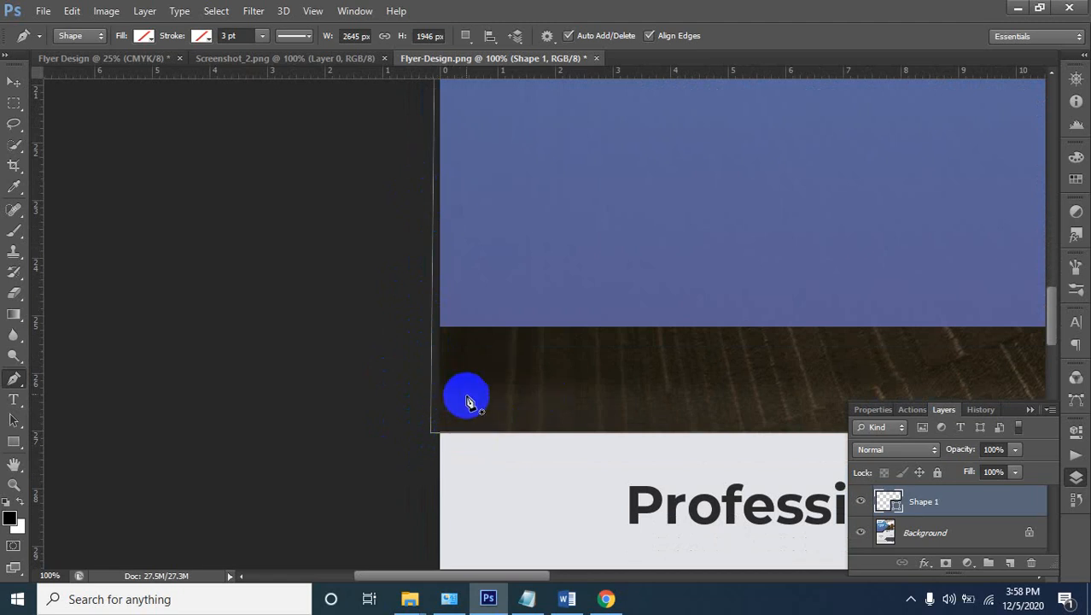
{"action": "scroll", "coordinate": [474, 394], "scroll_direction": "up", "scroll_amount": 1}
{"action": "scroll", "coordinate": [490, 410], "scroll_direction": "up", "scroll_amount": 5}
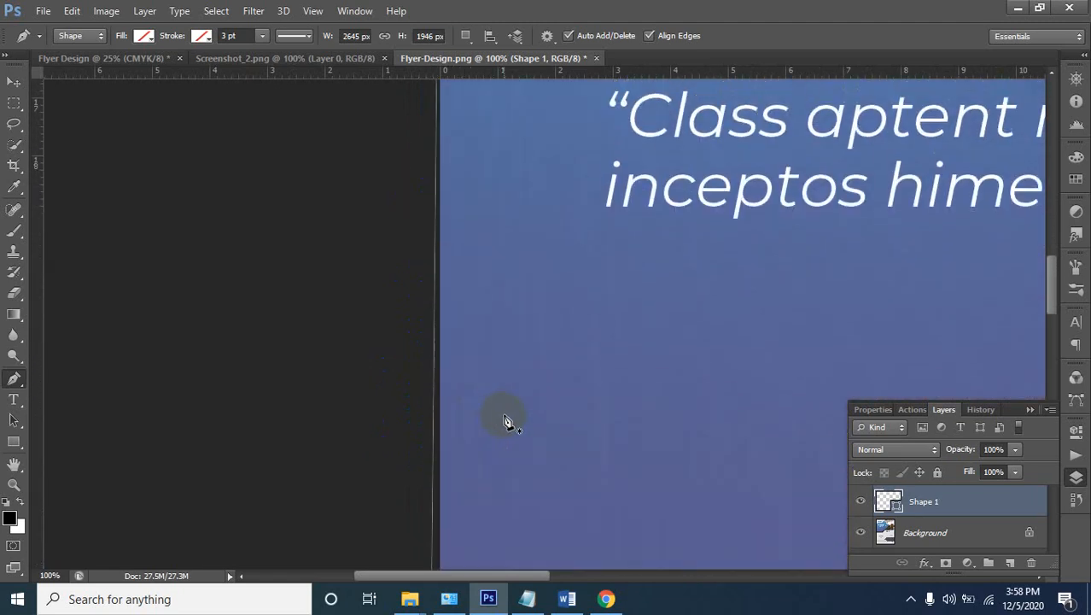
{"action": "scroll", "coordinate": [510, 424], "scroll_direction": "up", "scroll_amount": 1}
{"action": "scroll", "coordinate": [512, 445], "scroll_direction": "down", "scroll_amount": 6}
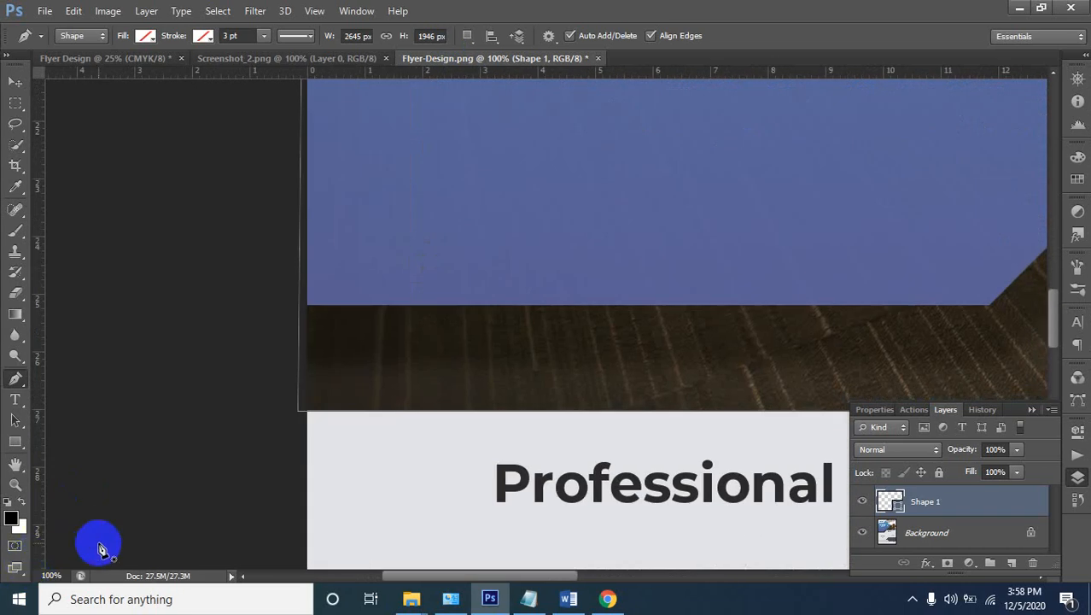
Set the foreground color to bright green #1df917 and fill the traced shape with that green
{"action": "left_click", "coordinate": [13, 516]}
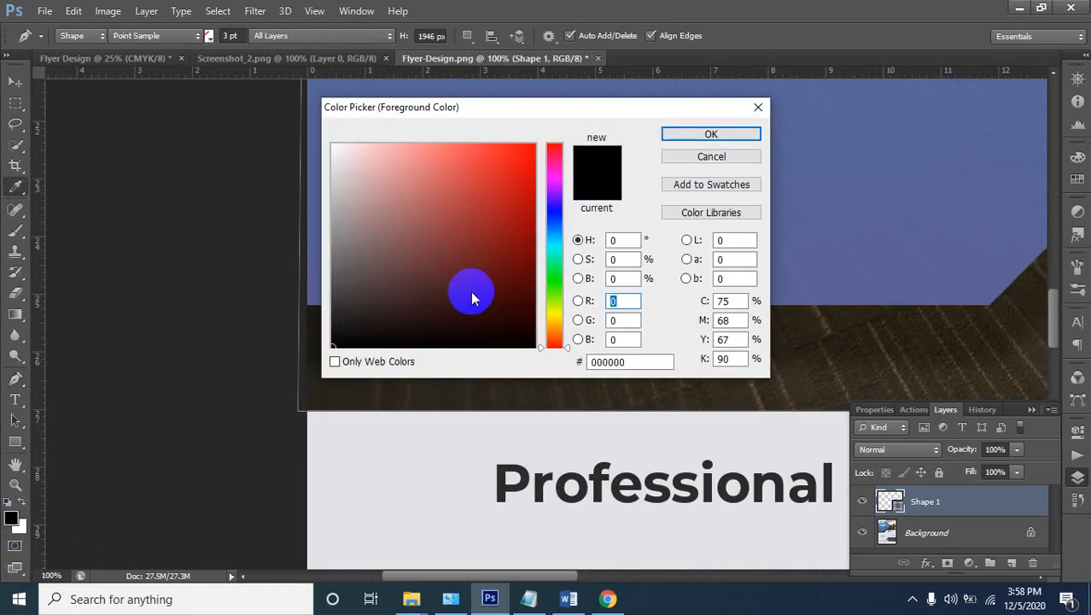
{"action": "left_click", "coordinate": [517, 148]}
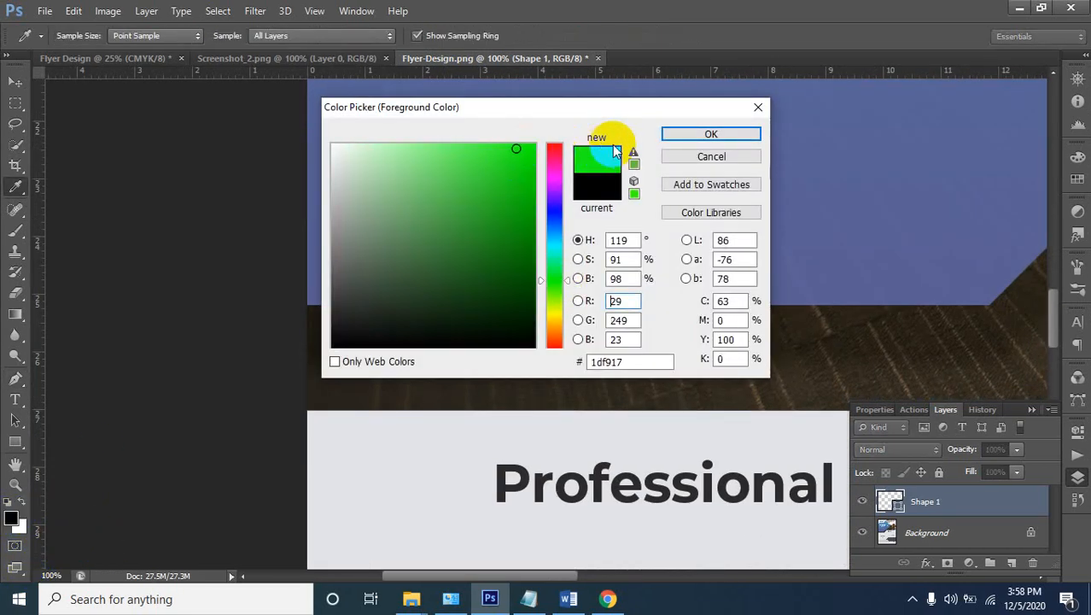
{"action": "left_click", "coordinate": [680, 138]}
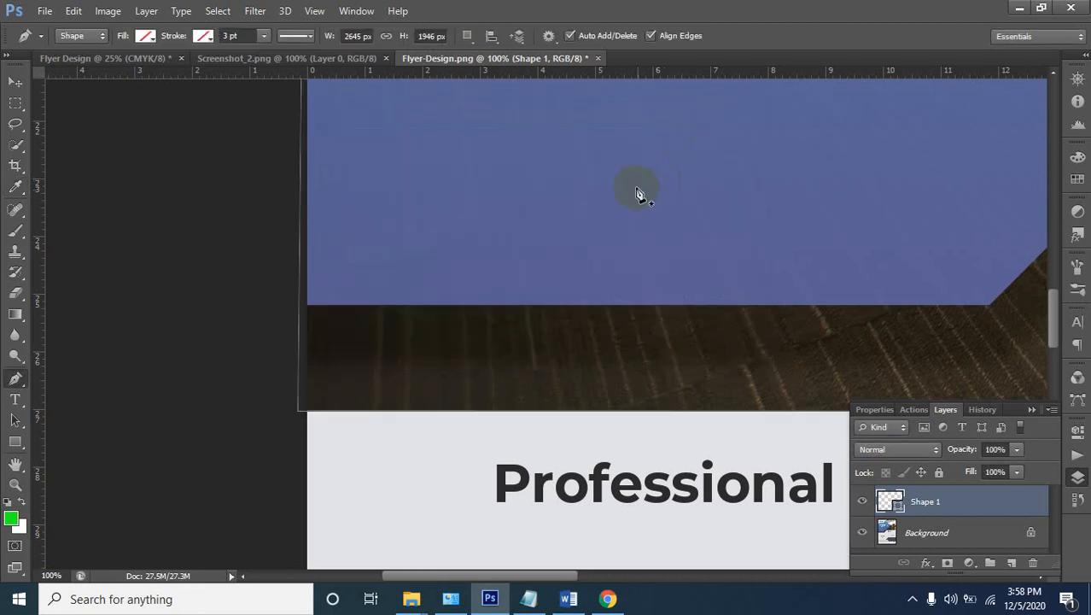
{"action": "left_click", "coordinate": [146, 37]}
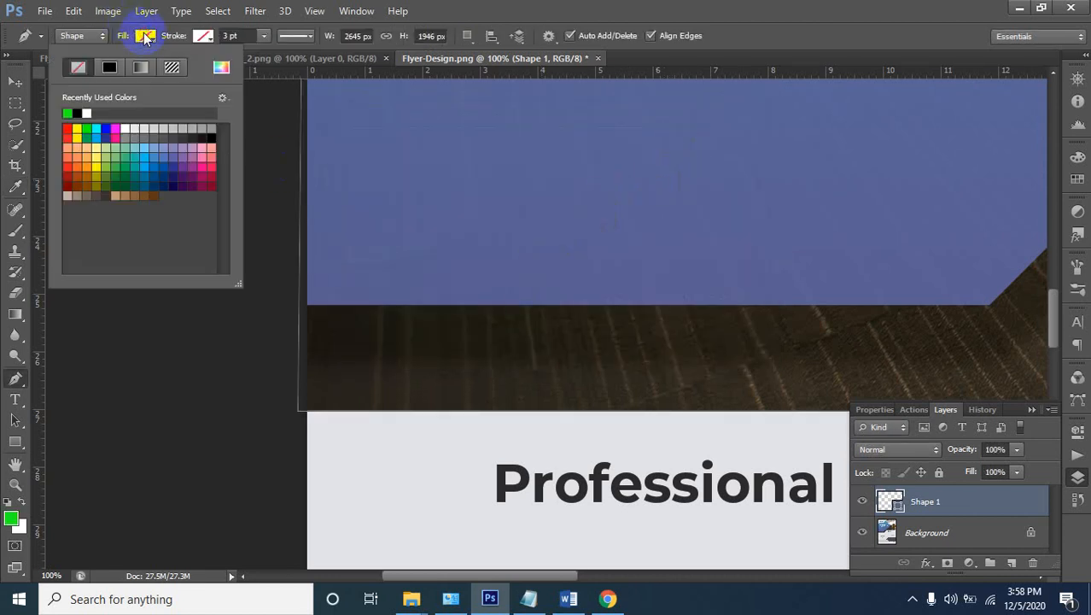
{"action": "left_click", "coordinate": [69, 108]}
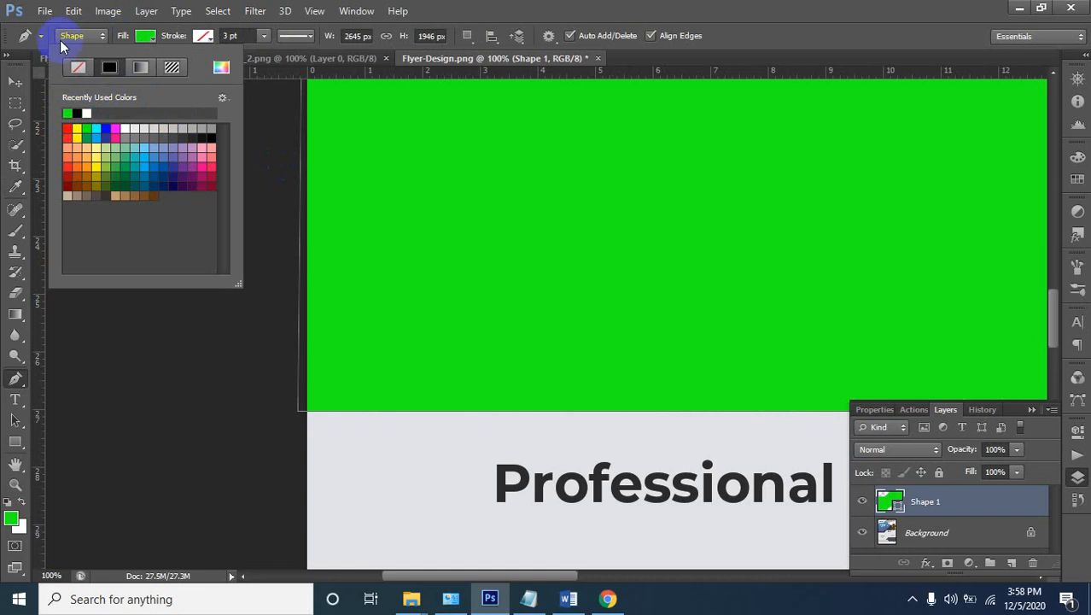
Try moving the green shape down over the Professional Services heading, and undo the move
{"action": "left_click", "coordinate": [17, 85]}
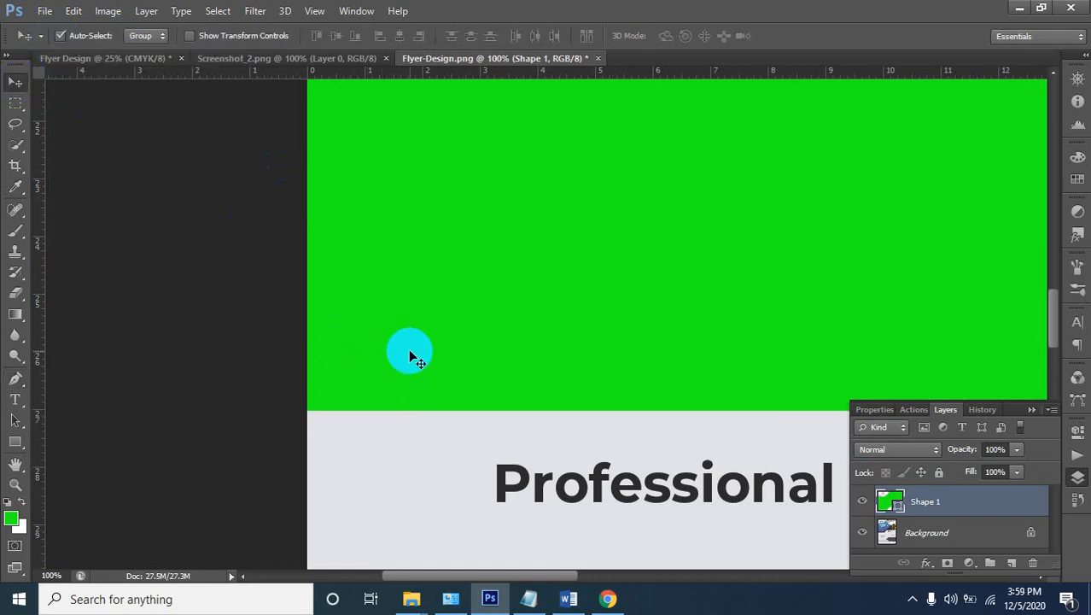
{"action": "left_click_drag", "start_coordinate": [218, 360], "coordinate": [362, 438]}
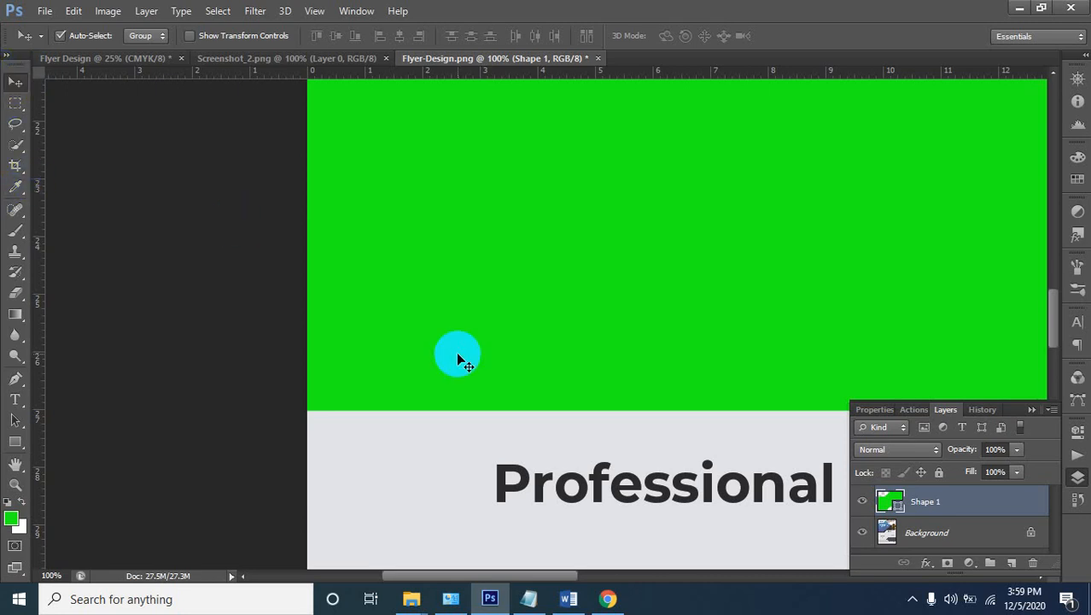
{"action": "left_click_drag", "start_coordinate": [459, 365], "coordinate": [461, 433]}
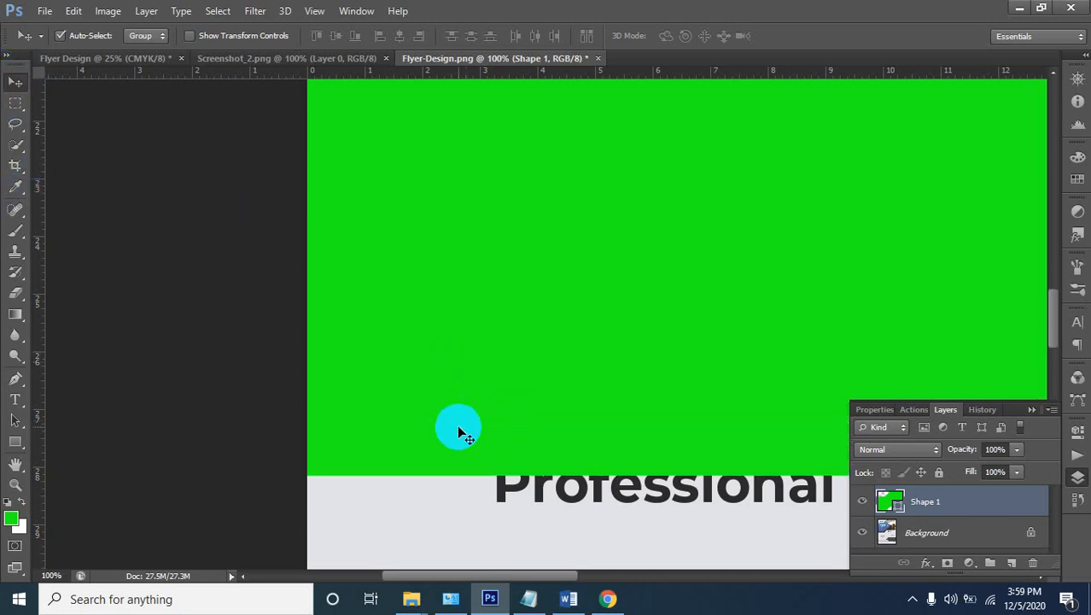
{"action": "key", "text": "ctrl+z"}
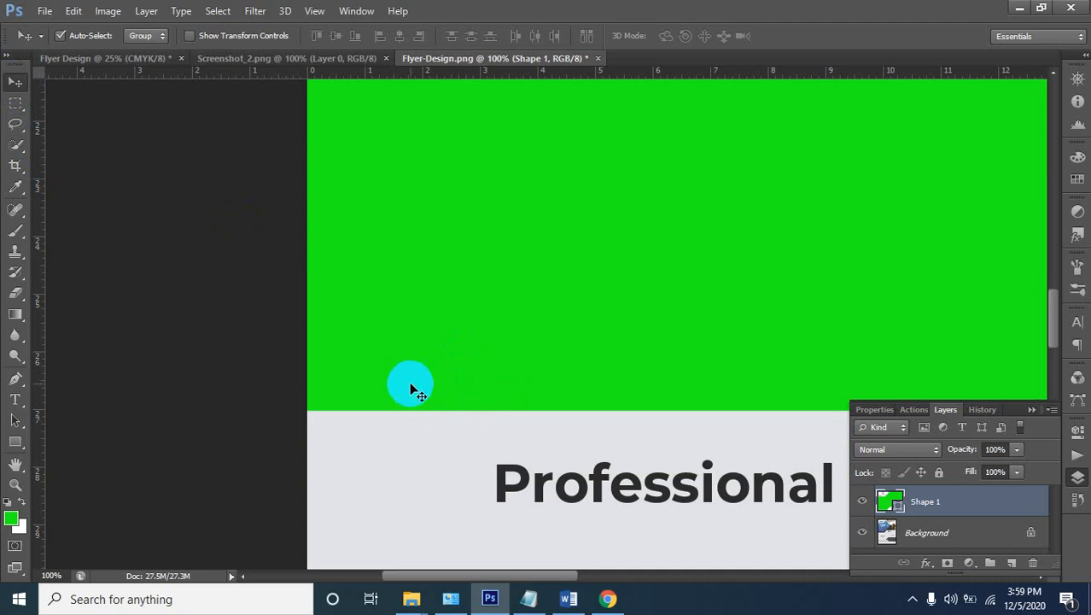
Review the whole green shape's outline between the logo area and the Our Advantage section
{"action": "left_click", "coordinate": [657, 253], "text": "ctrl+alt"}
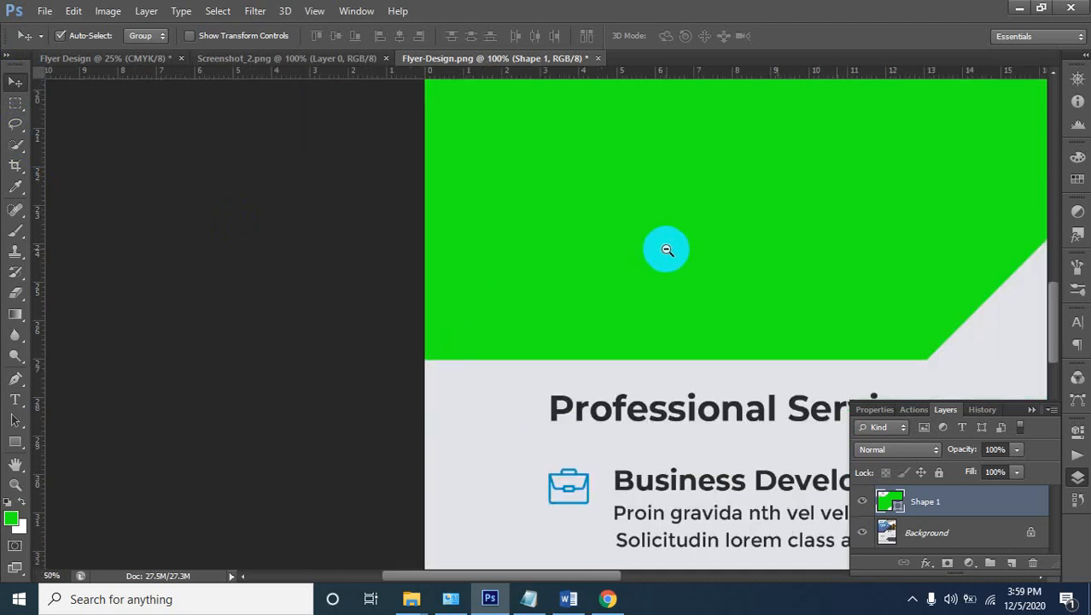
{"action": "left_click", "coordinate": [705, 184], "text": "ctrl+alt"}
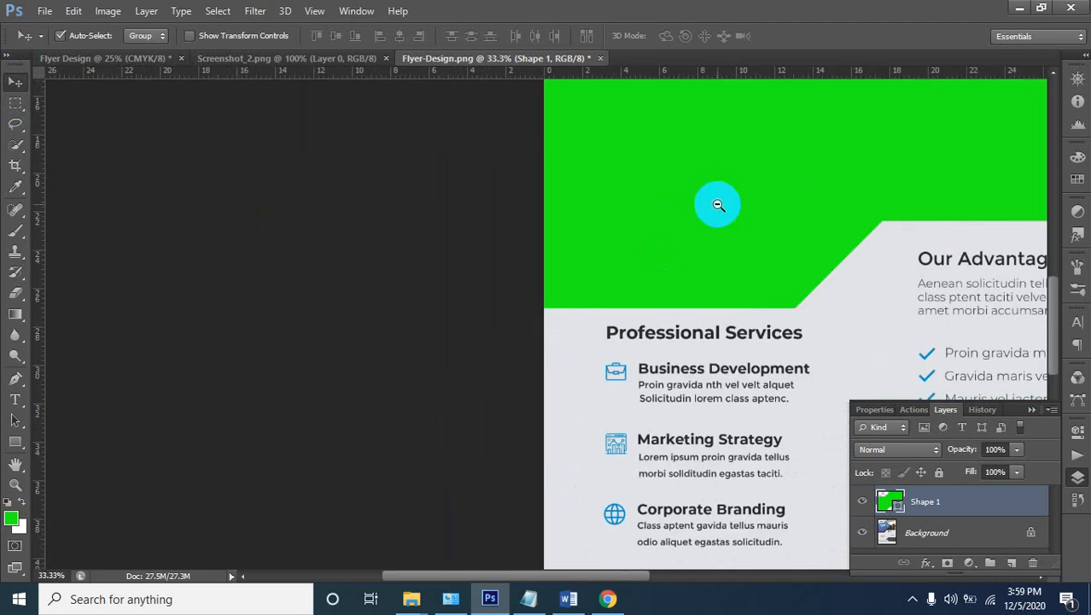
{"action": "left_click_drag", "start_coordinate": [680, 312], "coordinate": [404, 436]}
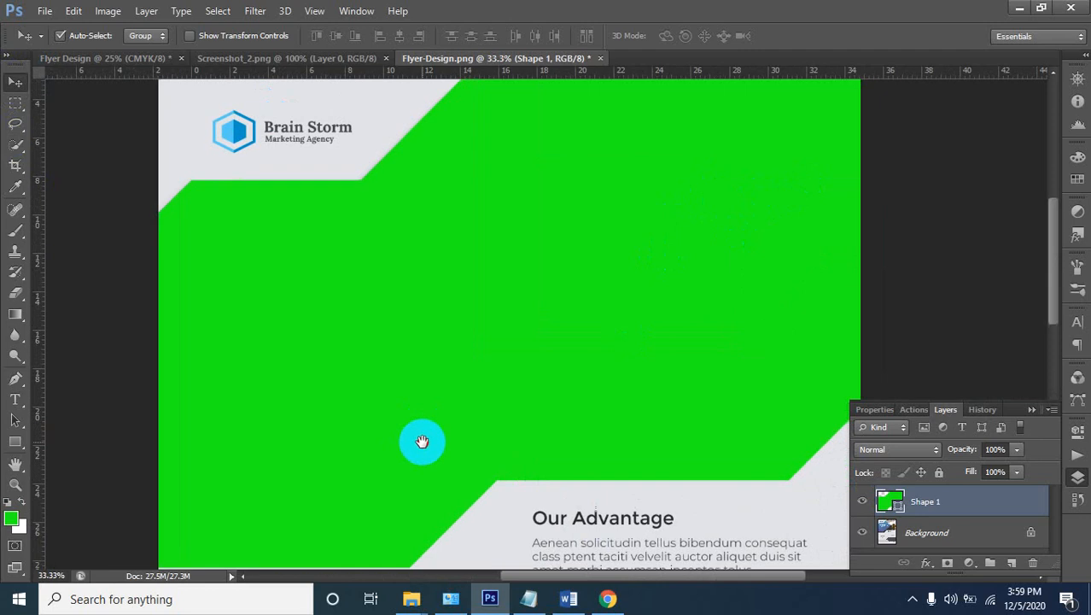
Copy the green shape from Flyer-Design.png into the Flyer Design document and close Screenshot_2.png
{"action": "left_click", "coordinate": [485, 366], "text": "ctrl+alt"}
{"action": "left_click", "coordinate": [483, 368], "text": "ctrl+alt"}
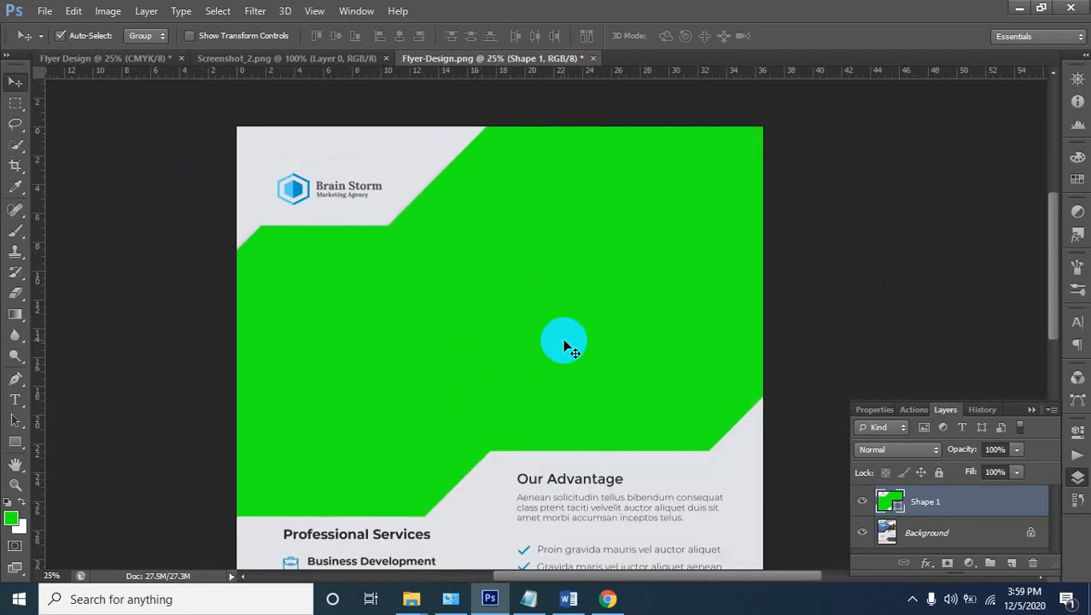
{"action": "left_click_drag", "start_coordinate": [591, 376], "coordinate": [621, 381]}
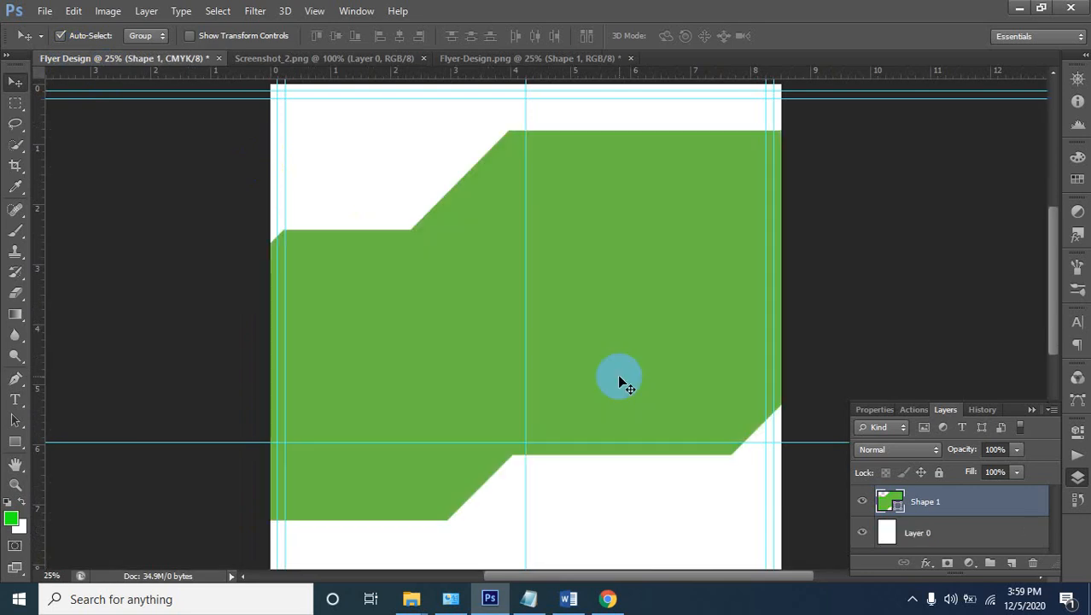
{"action": "left_click", "coordinate": [349, 57]}
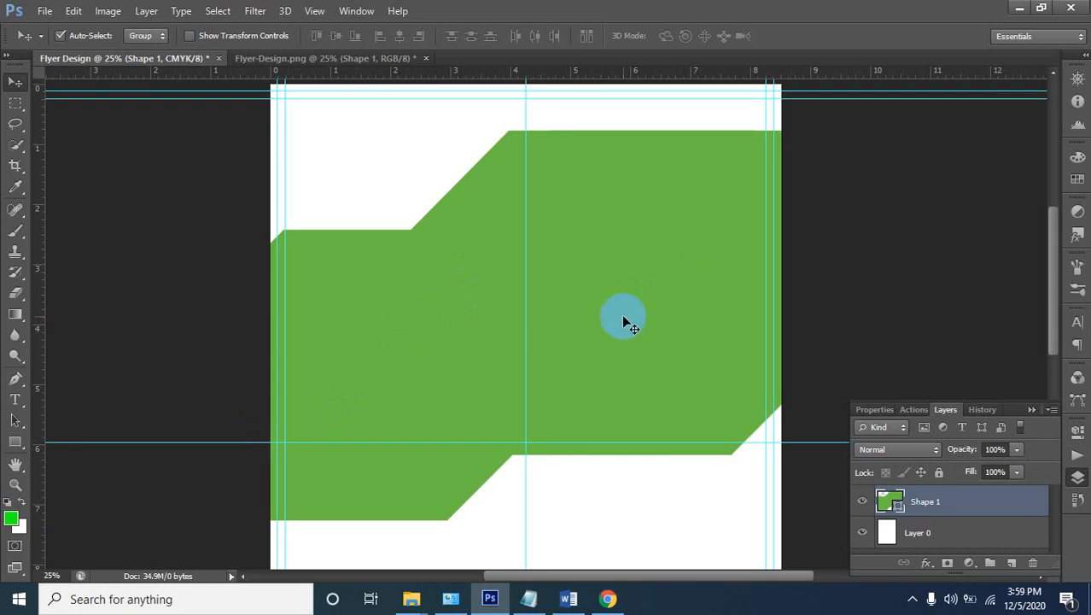
Compare the shape's green in the Flyer-Design.png reference and the Flyer Design document, and check the reference's color mode
{"action": "left_click", "coordinate": [335, 57]}
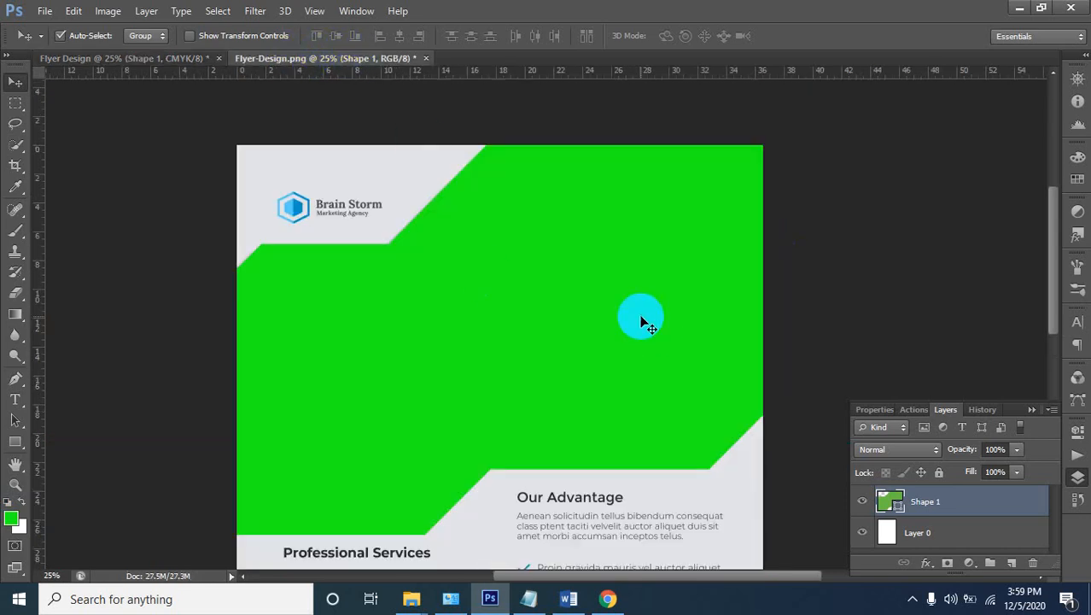
{"action": "left_click", "coordinate": [101, 17]}
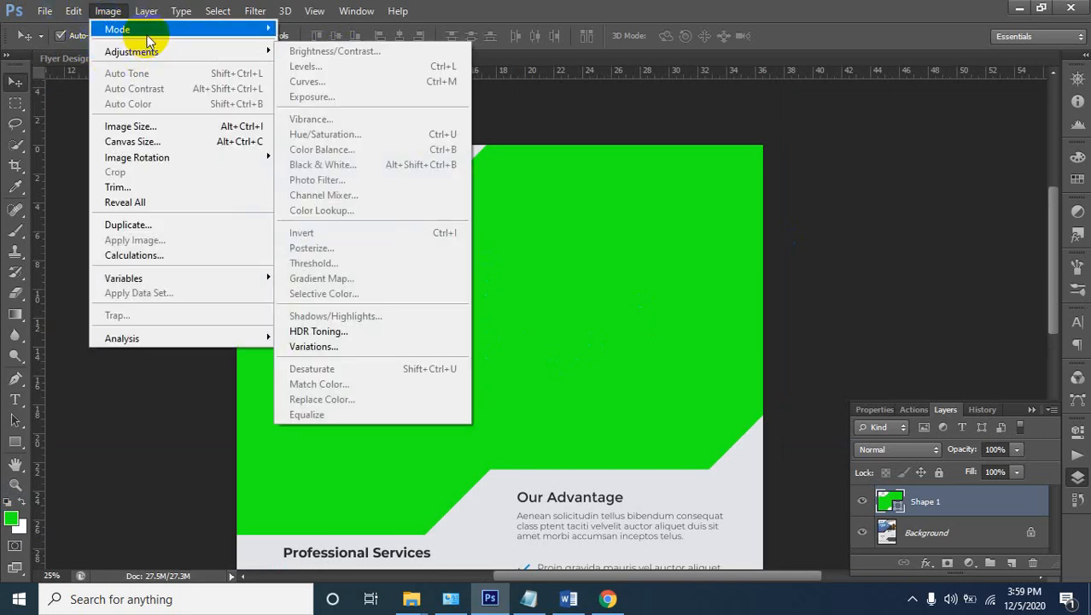
{"action": "mouse_move", "coordinate": [146, 39]}
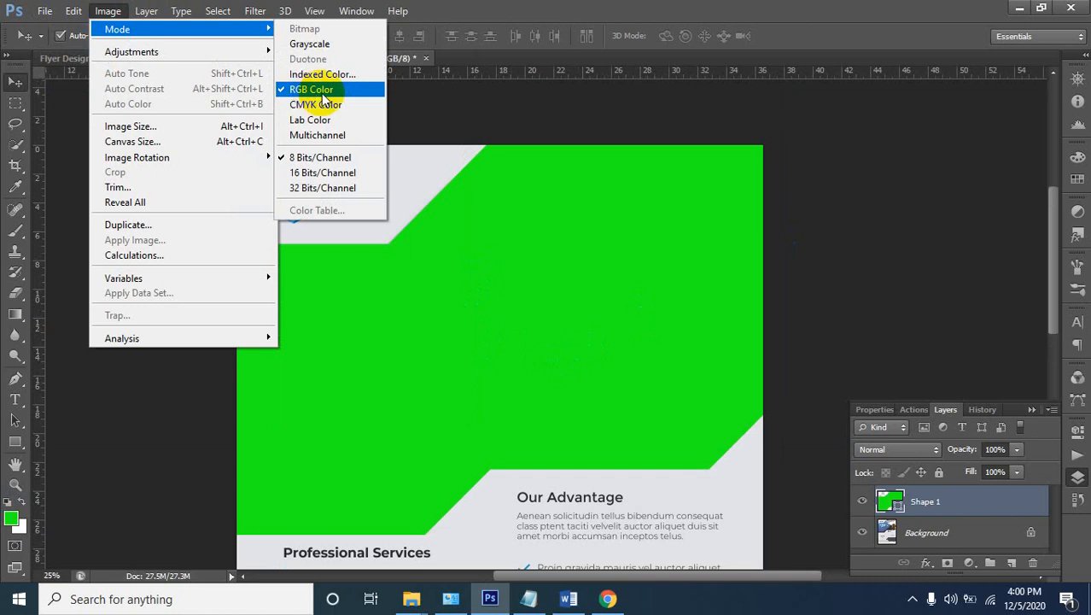
{"action": "left_click", "coordinate": [392, 238]}
{"action": "left_click", "coordinate": [168, 60]}
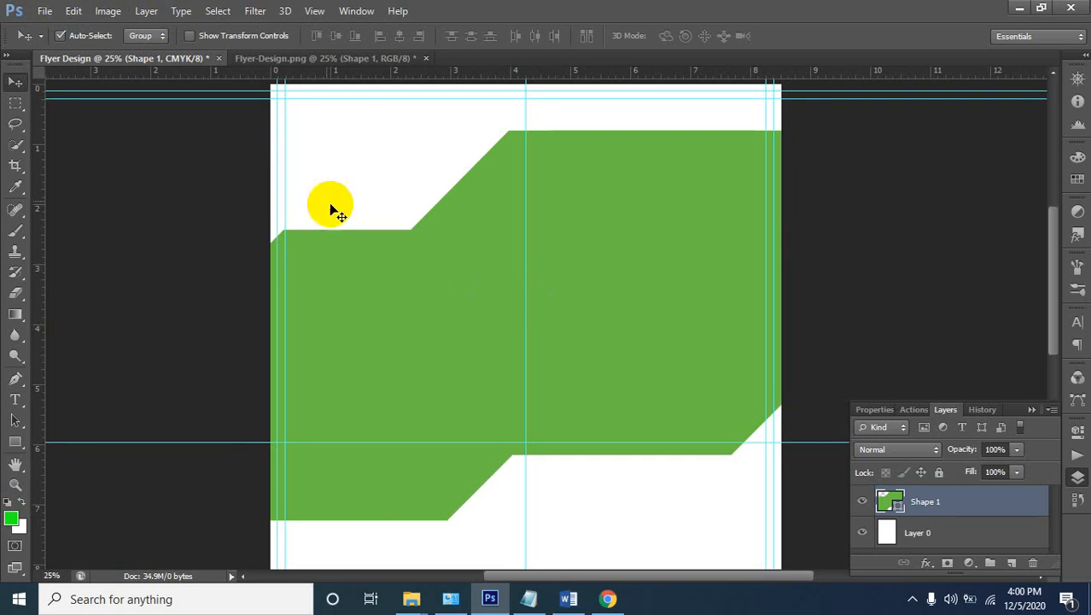
{"action": "left_click", "coordinate": [330, 62]}
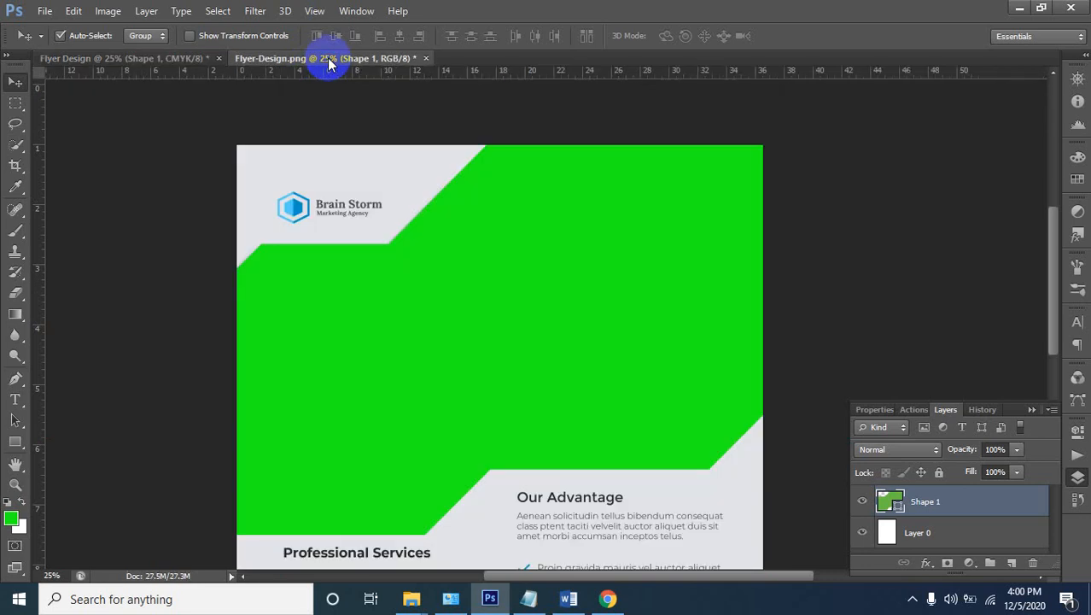
Move the green shape up to the page's top edge in Flyer Design and delete the original from Flyer-Design.png
{"action": "left_click", "coordinate": [137, 59]}
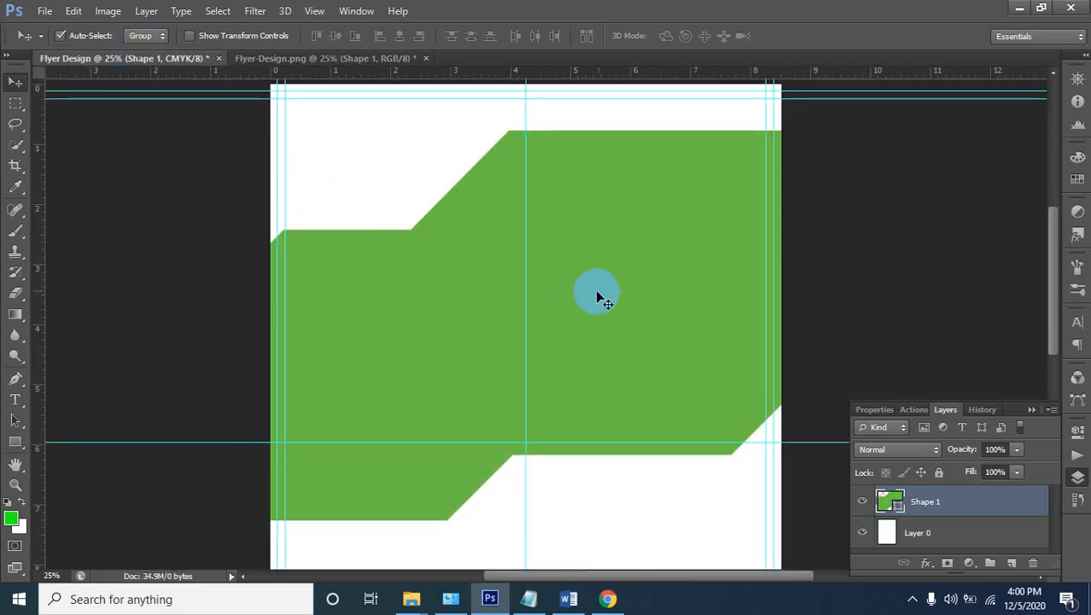
{"action": "scroll", "coordinate": [613, 294], "scroll_direction": "up", "scroll_amount": 1}
{"action": "left_click_drag", "start_coordinate": [622, 300], "coordinate": [627, 250]}
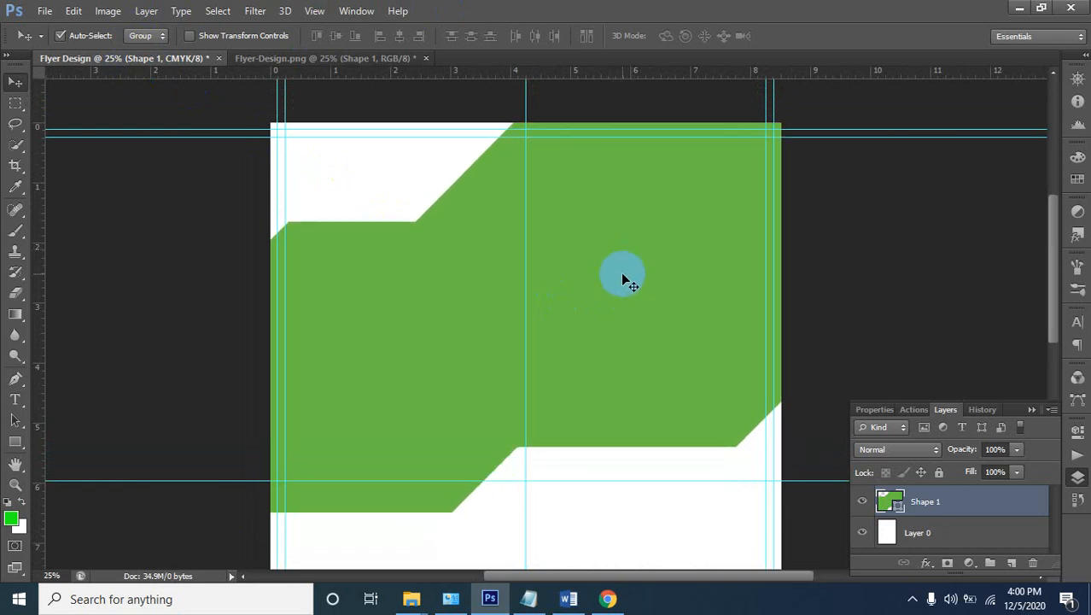
{"action": "left_click", "coordinate": [321, 58]}
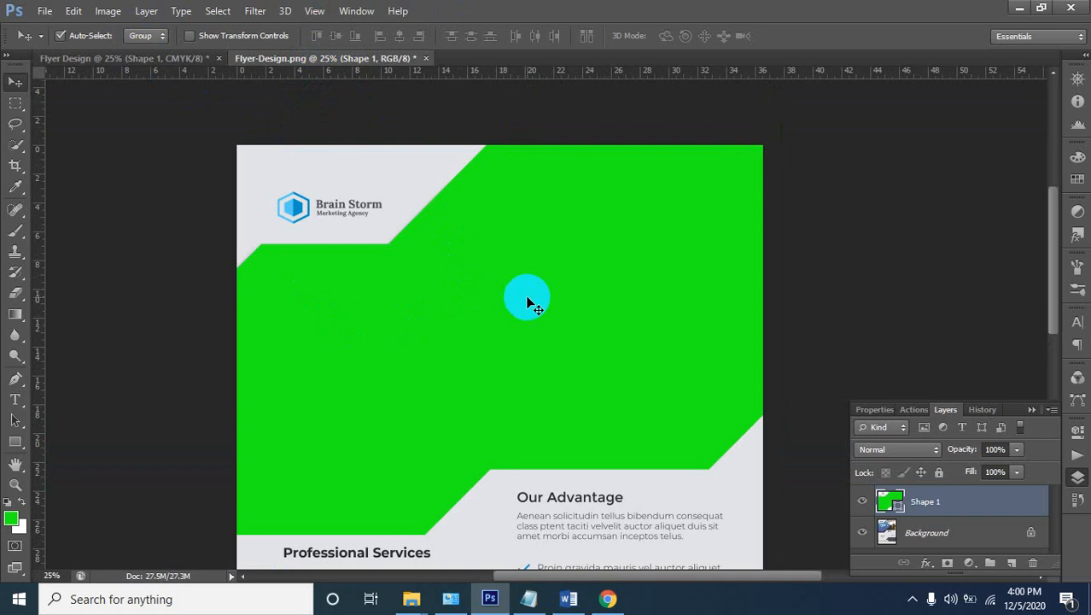
{"action": "key", "text": "Delete"}
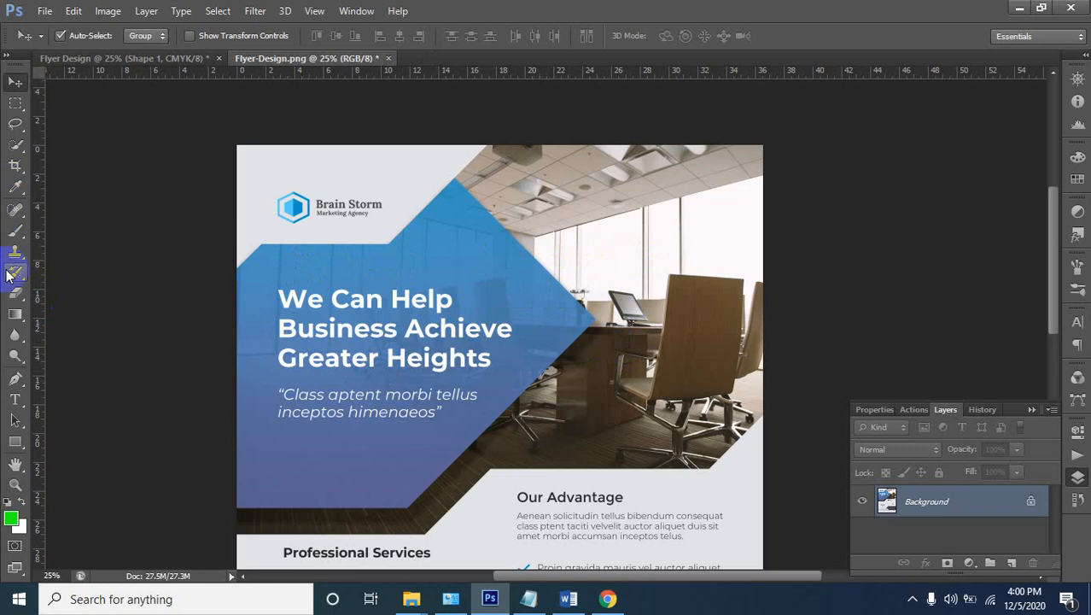
With the Pen tool, trace the blue headline panel's lower edge from the flyer's left side and up its diagonal to the right tip
{"action": "left_click", "coordinate": [16, 381]}
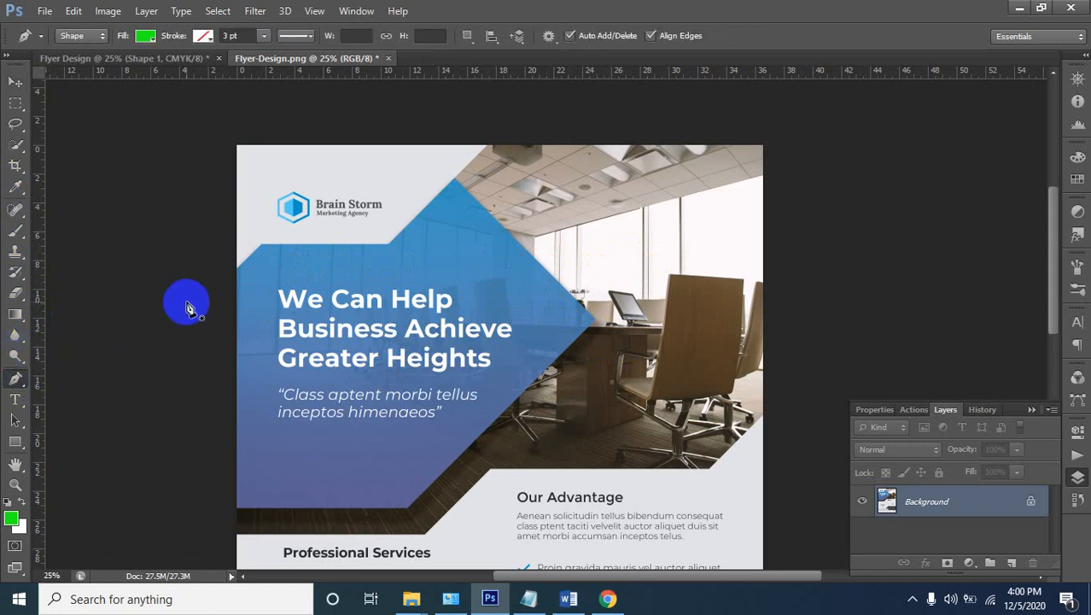
{"action": "left_click", "coordinate": [235, 269], "text": "ctrl"}
{"action": "left_click", "coordinate": [253, 280], "text": "ctrl"}
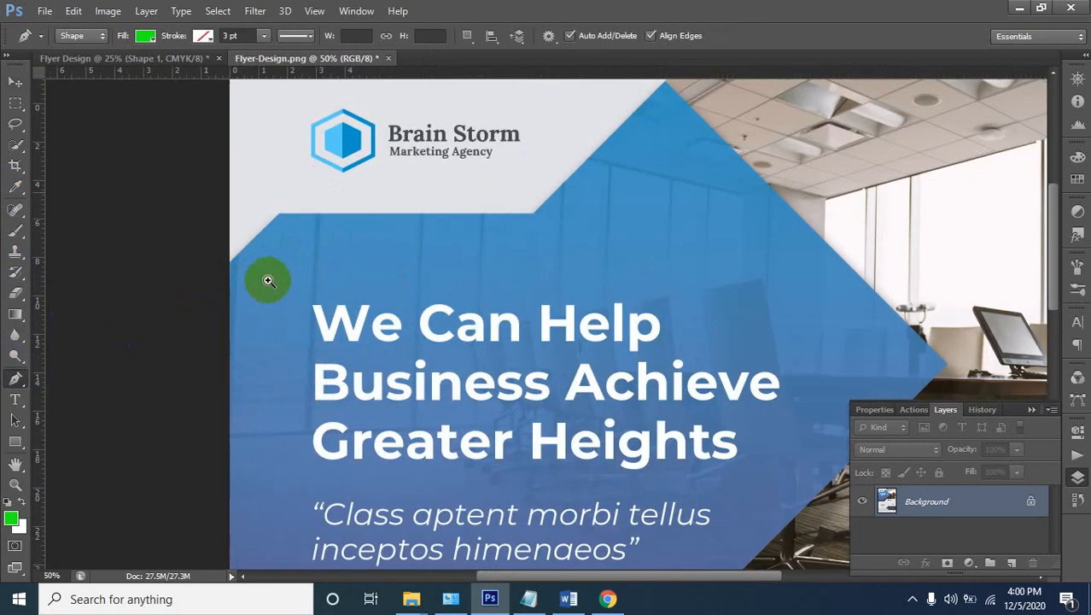
{"action": "left_click_drag", "start_coordinate": [261, 260], "coordinate": [299, 184]}
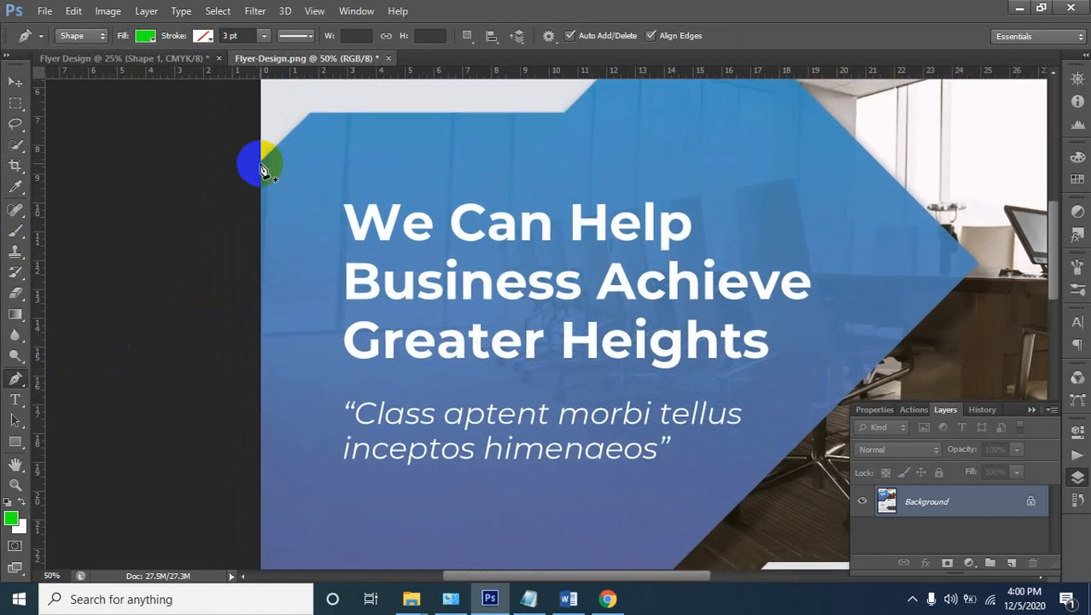
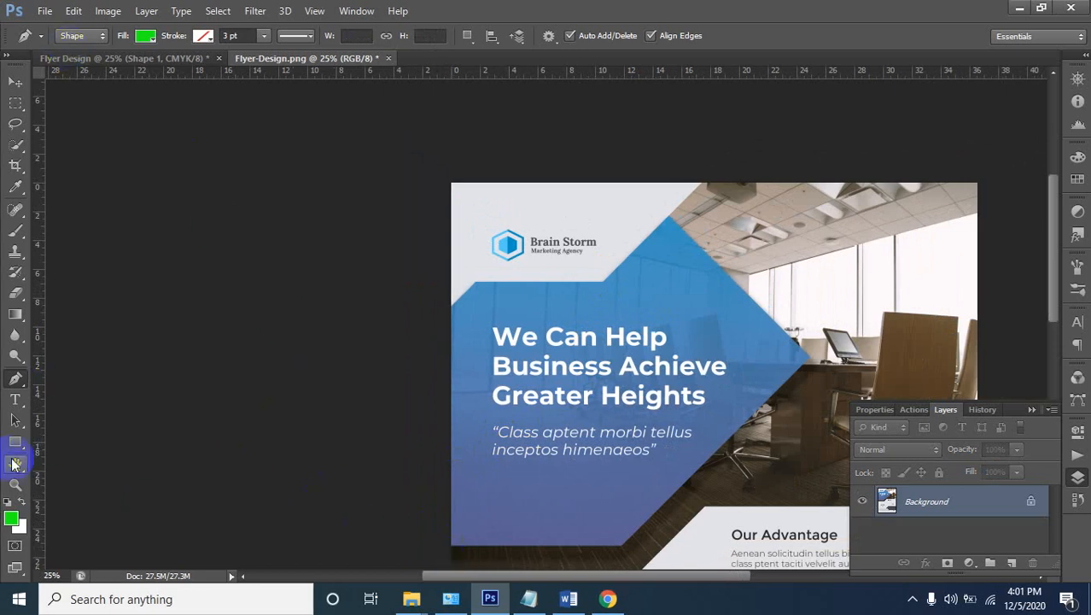
{"action": "right_click", "coordinate": [12, 375]}
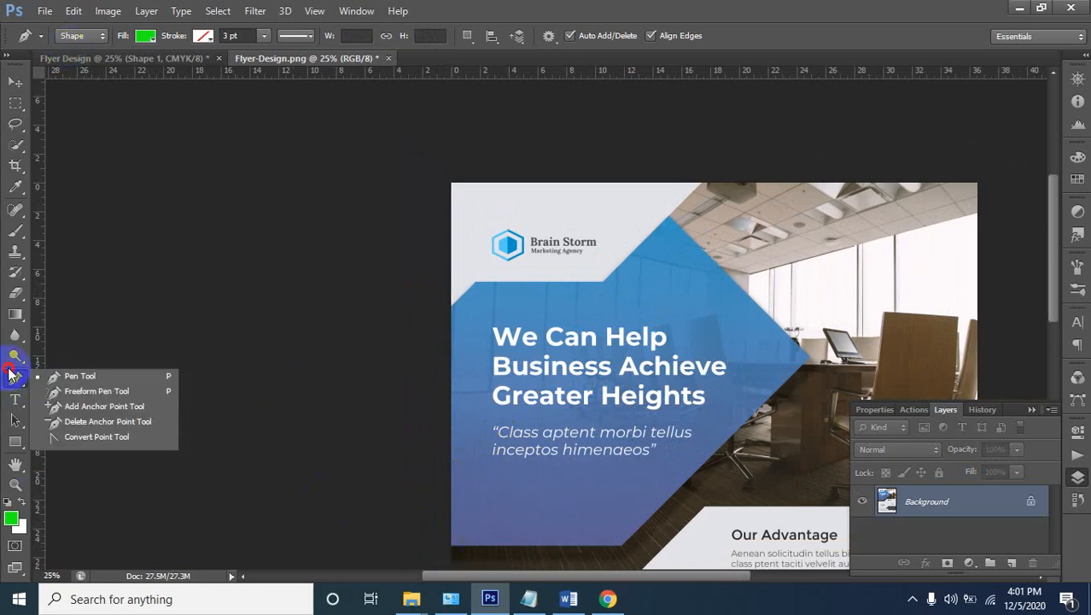
{"action": "left_click", "coordinate": [70, 375]}
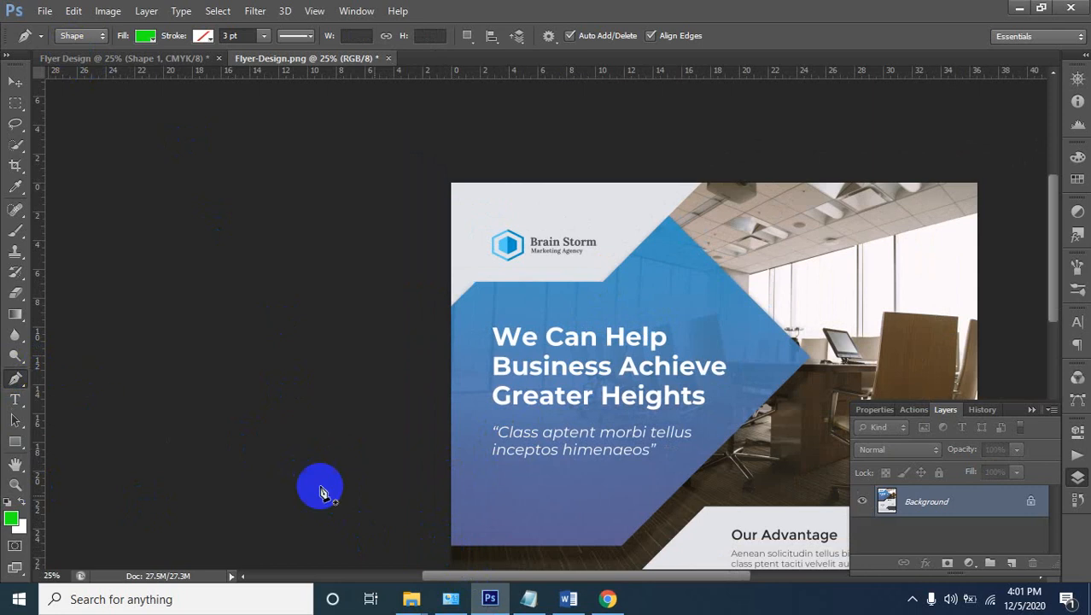
{"action": "left_click", "coordinate": [449, 547]}
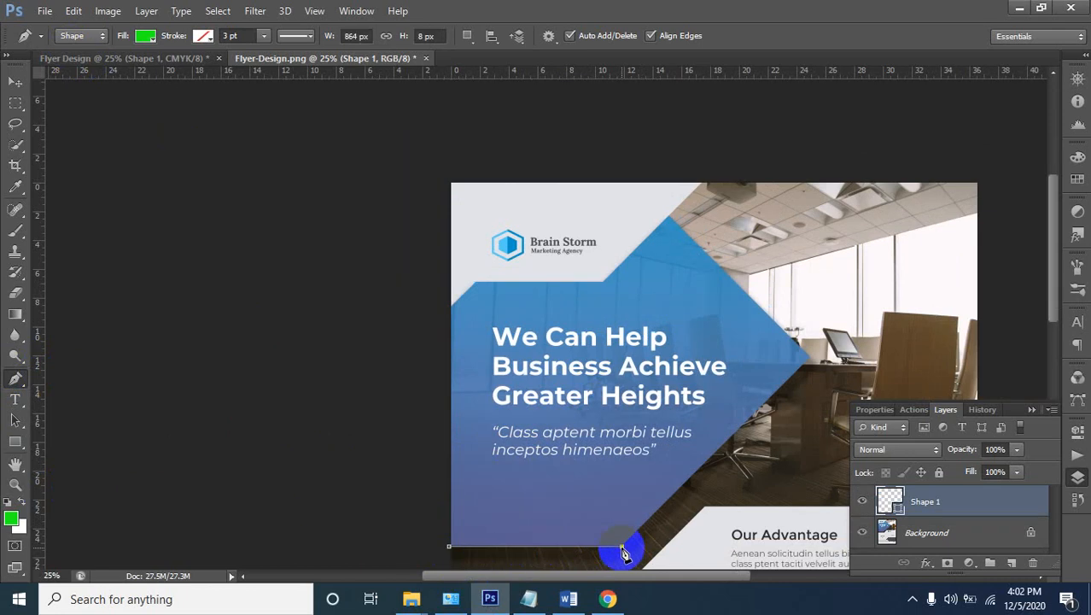
{"action": "left_click", "coordinate": [622, 547]}
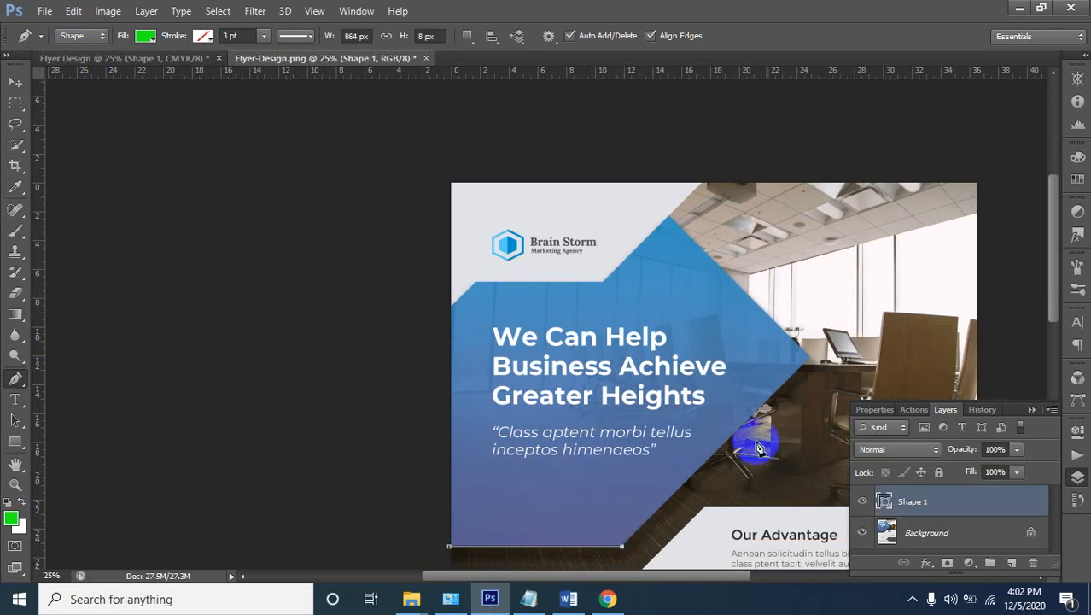
{"action": "left_click", "coordinate": [811, 362]}
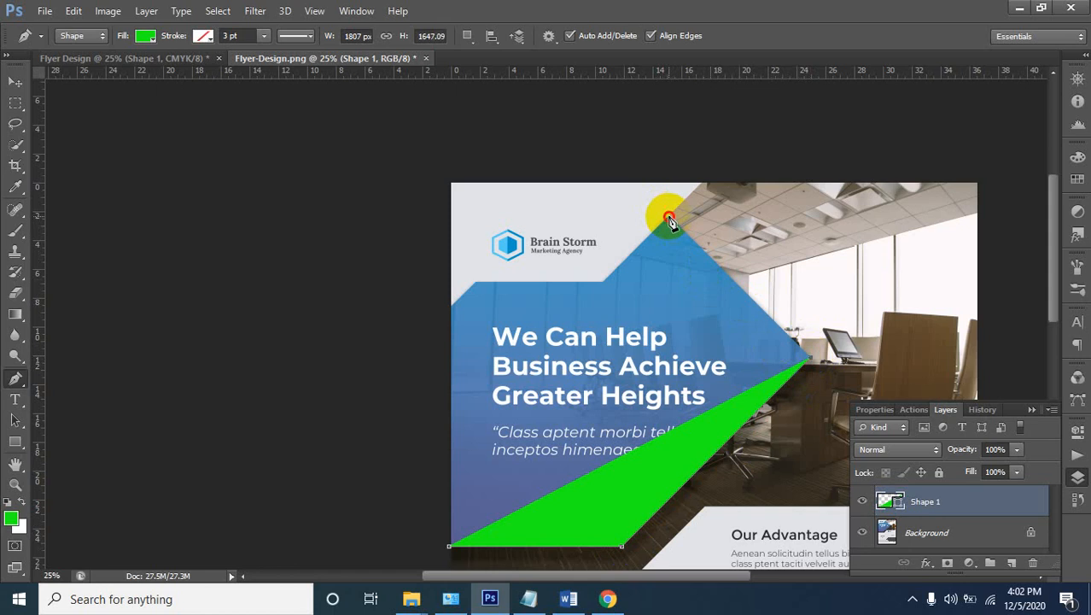
Try to extend the path over the blue panel's top corner to the inner corner below the logo, and undo those points
{"action": "left_click", "coordinate": [627, 284]}
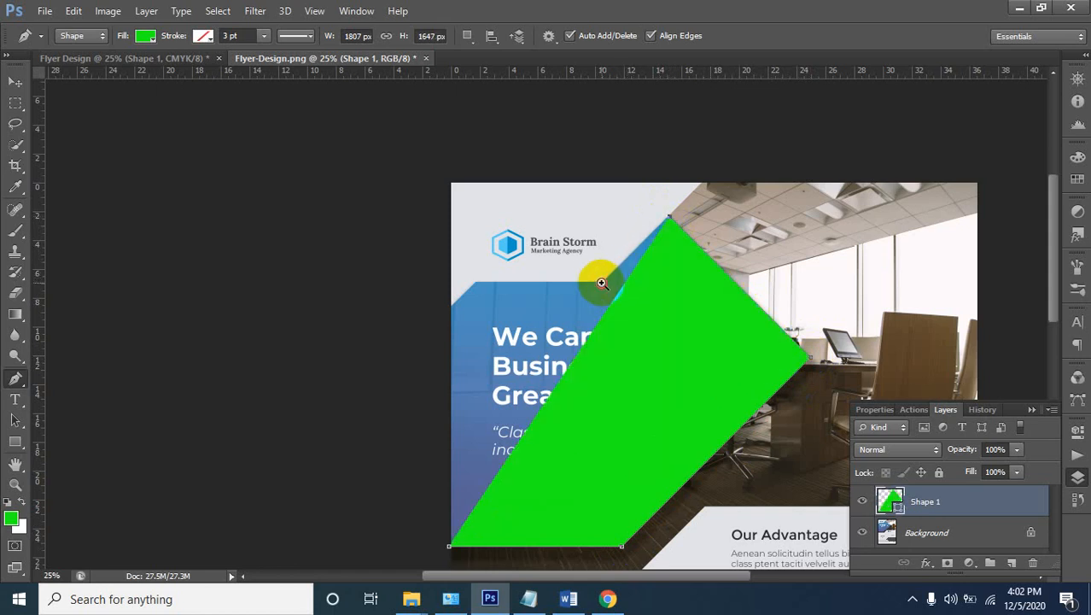
{"action": "left_click", "coordinate": [602, 283]}
{"action": "left_click", "coordinate": [602, 283]}
{"action": "left_click", "coordinate": [604, 281]}
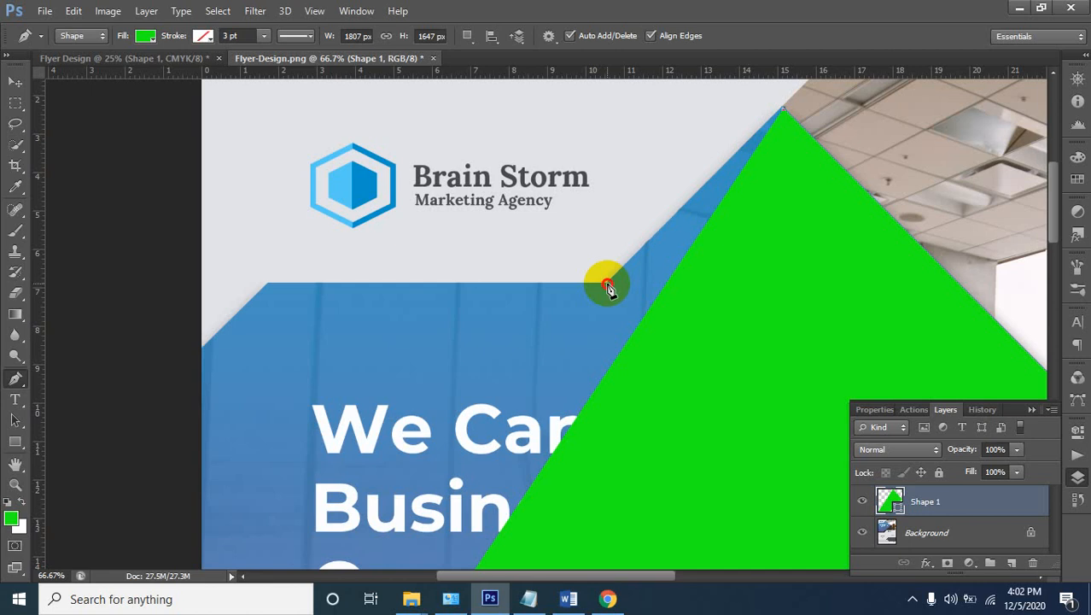
{"action": "left_click", "coordinate": [608, 288]}
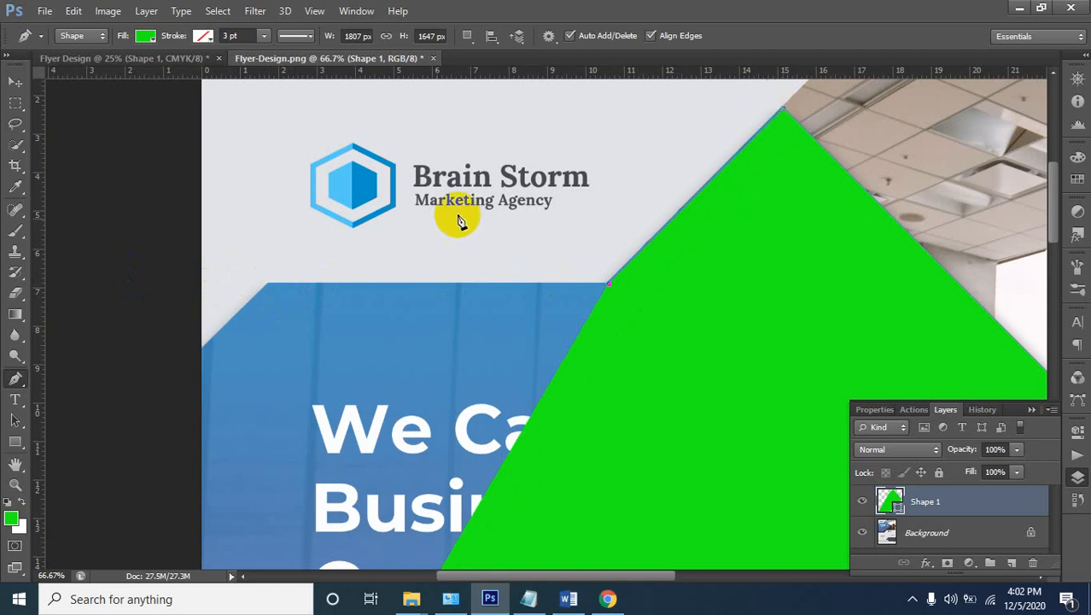
{"action": "left_click", "coordinate": [790, 134]}
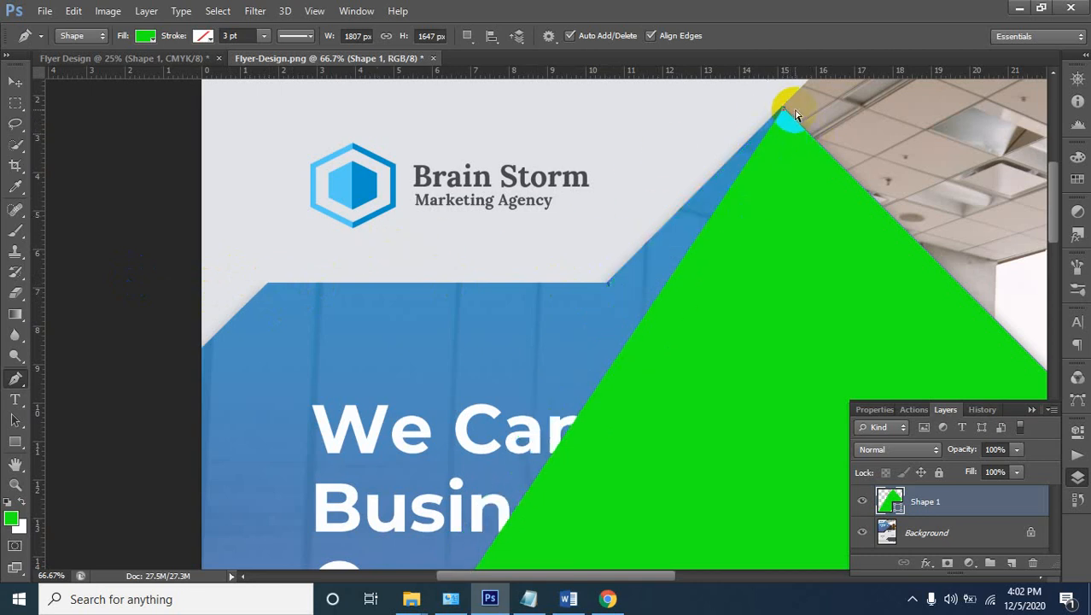
{"action": "key", "text": "ctrl+z"}
{"action": "key", "text": "ctrl+z"}
{"action": "left_click", "coordinate": [790, 118]}
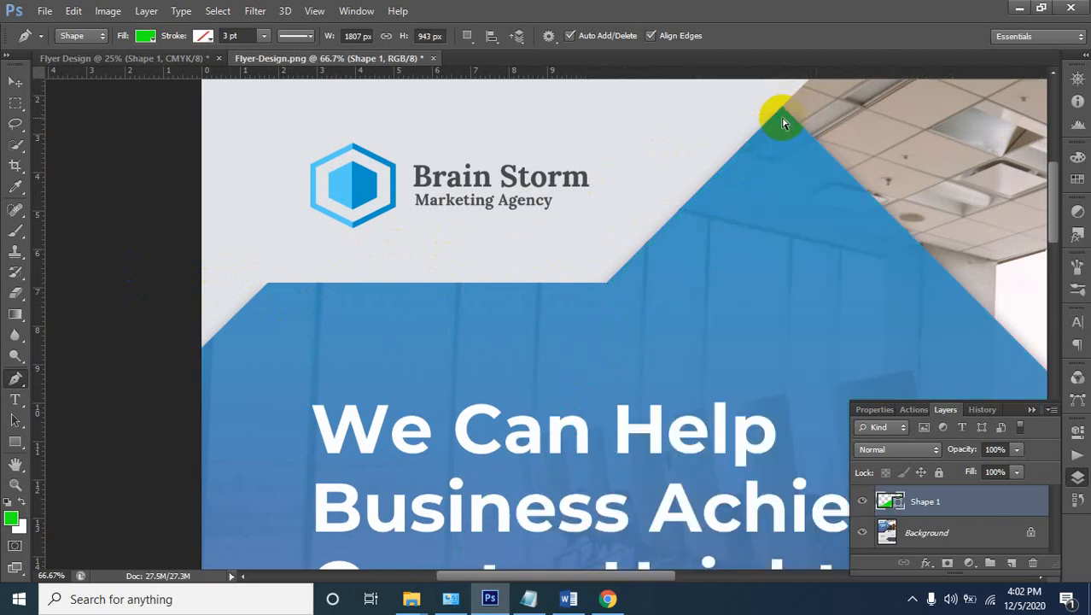
Try placing a precise anchor point at the blue panel's top corner, and undo it
{"action": "left_click", "coordinate": [785, 118], "text": "ctrl"}
{"action": "left_click", "coordinate": [780, 117], "text": "ctrl"}
{"action": "left_click", "coordinate": [783, 110], "text": "ctrl"}
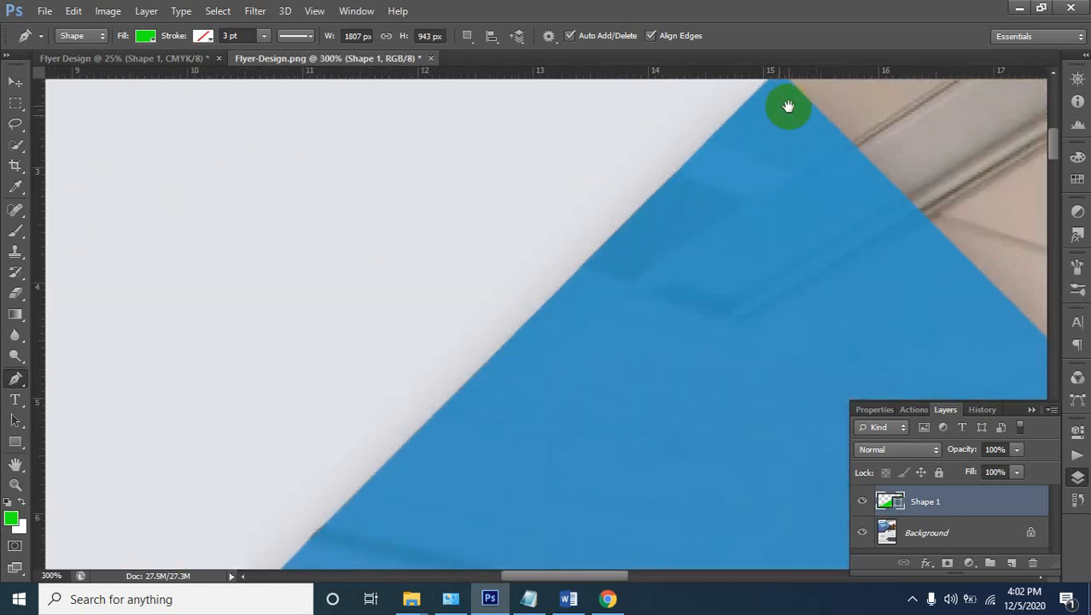
{"action": "left_click_drag", "start_coordinate": [786, 107], "coordinate": [740, 274]}
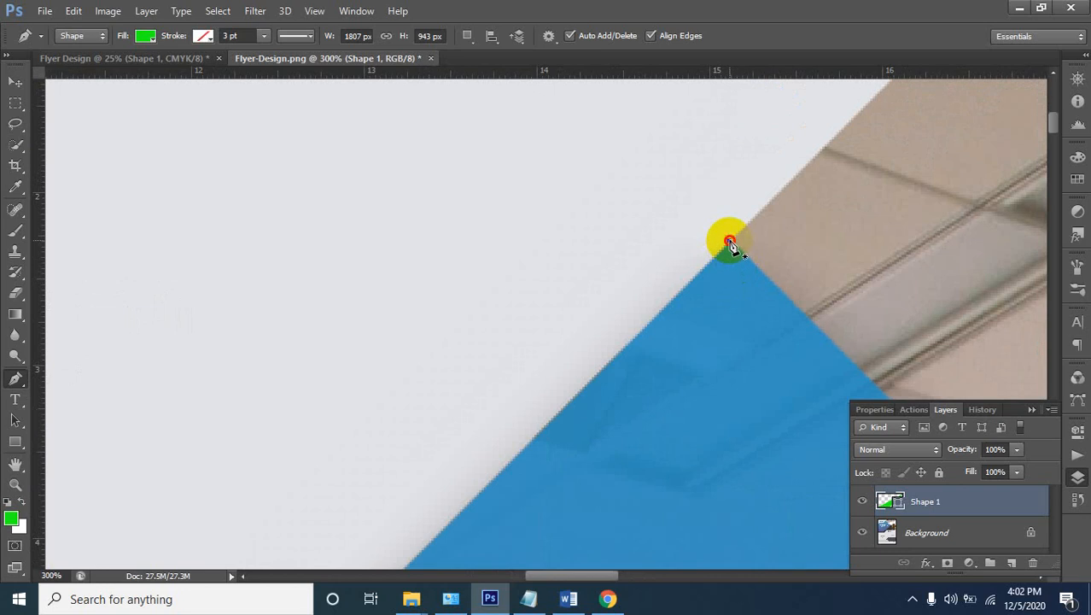
{"action": "left_click", "coordinate": [730, 243]}
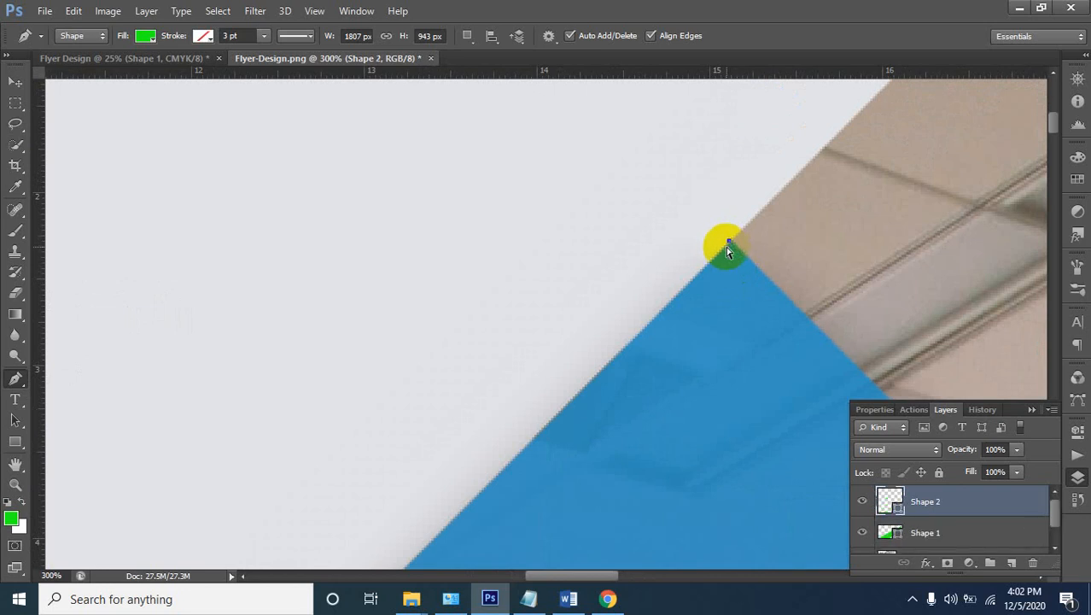
{"action": "key", "text": "ctrl+z"}
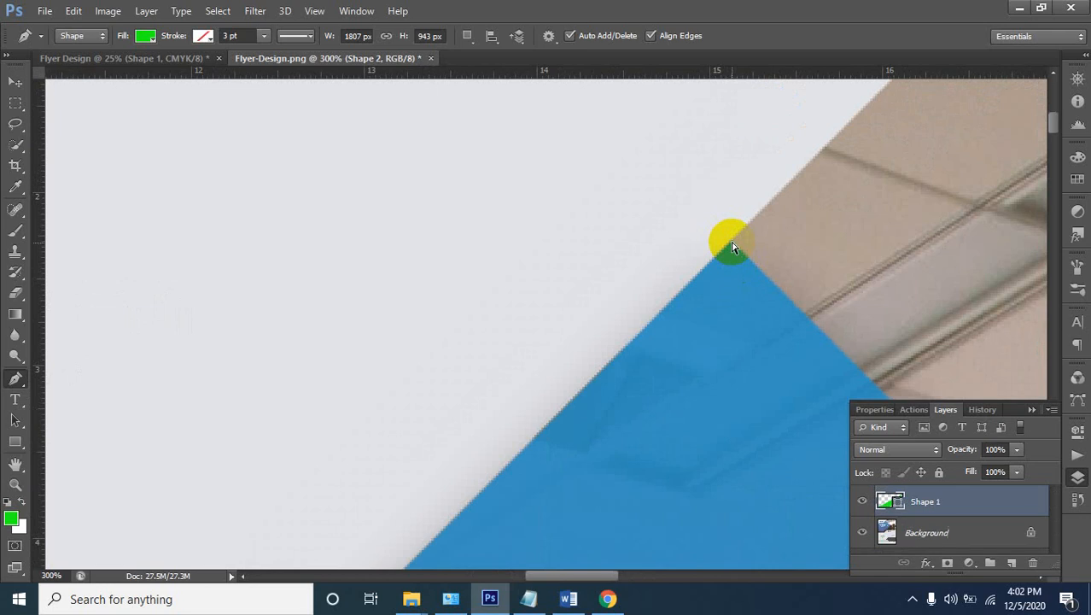
Examine the partly traced green shape against the whole flyer and the blue headline panel
{"action": "left_click", "coordinate": [706, 273], "text": "alt"}
{"action": "left_click", "coordinate": [707, 277], "text": "alt"}
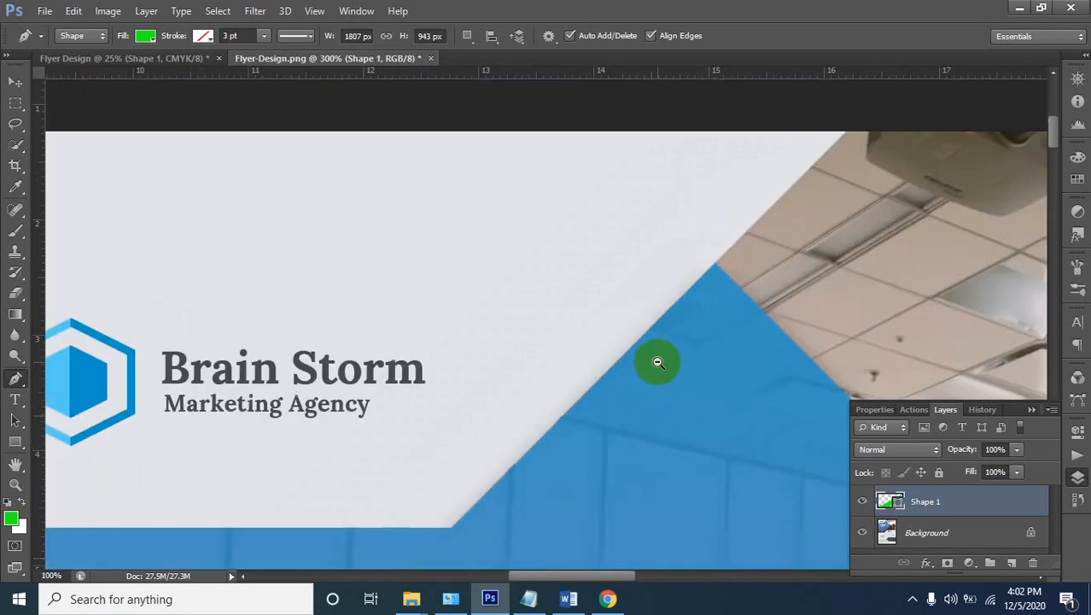
{"action": "left_click", "coordinate": [664, 364], "text": "alt"}
{"action": "left_click", "coordinate": [631, 455], "text": "alt"}
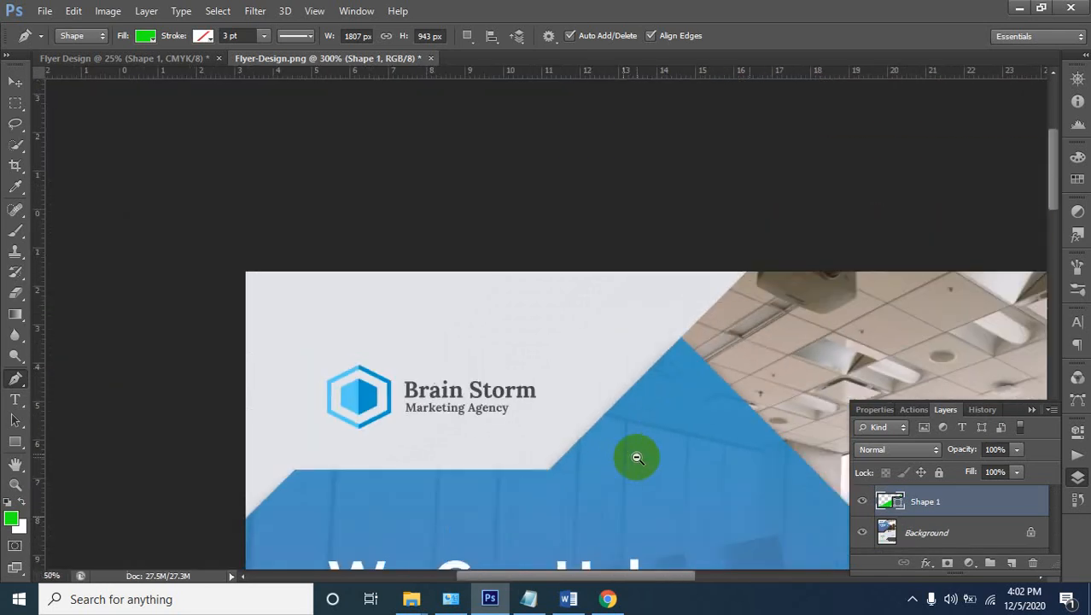
{"action": "left_click", "coordinate": [637, 470], "text": "alt"}
{"action": "left_click", "coordinate": [648, 480], "text": "alt"}
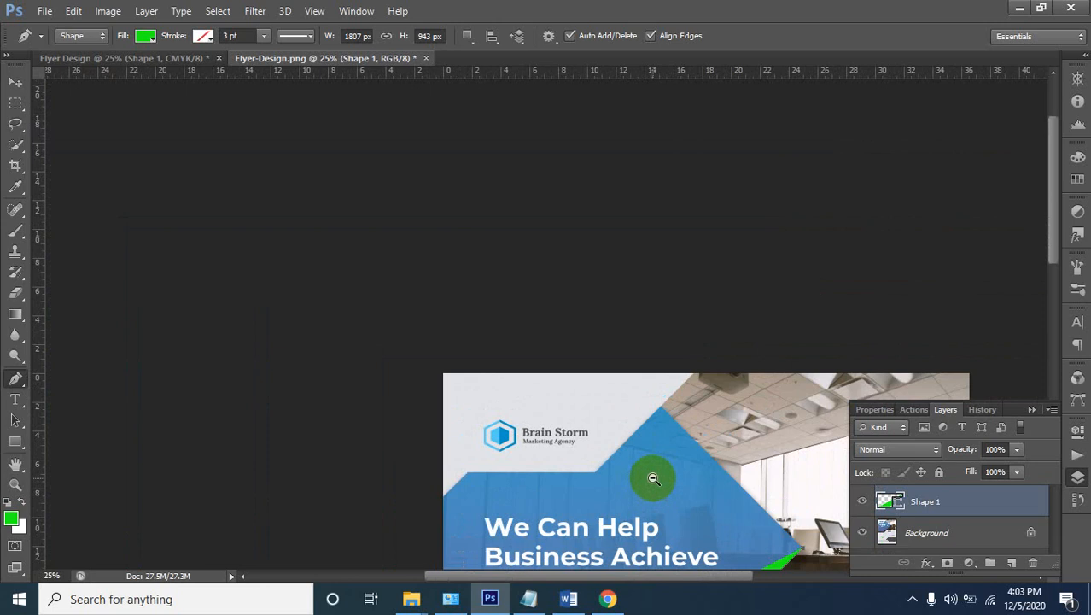
{"action": "left_click", "coordinate": [651, 478], "text": "alt"}
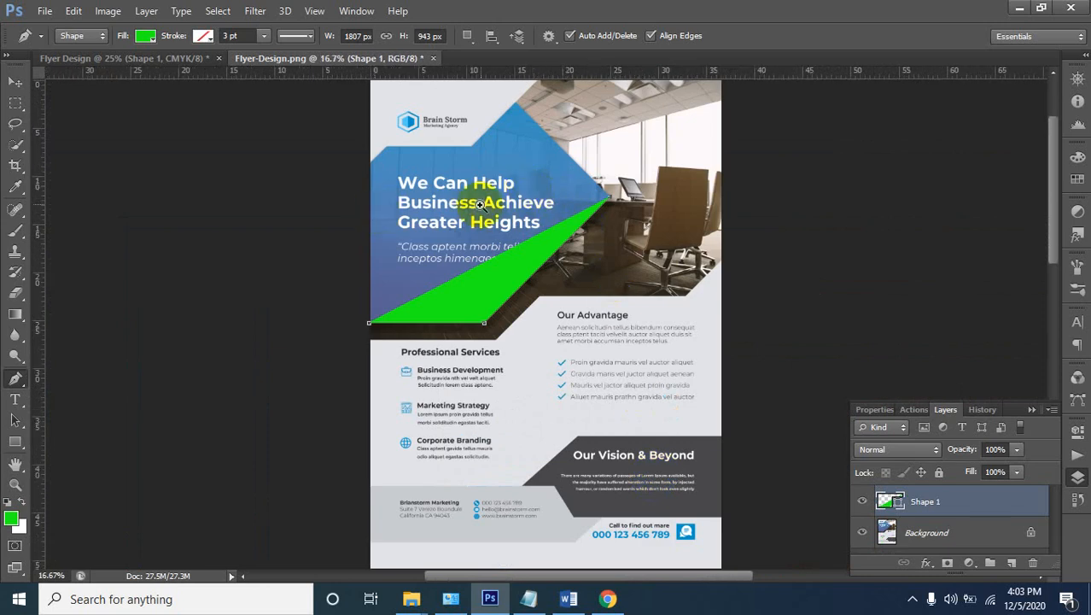
{"action": "left_click", "coordinate": [526, 147], "text": "ctrl"}
{"action": "left_click", "coordinate": [512, 153], "text": "ctrl"}
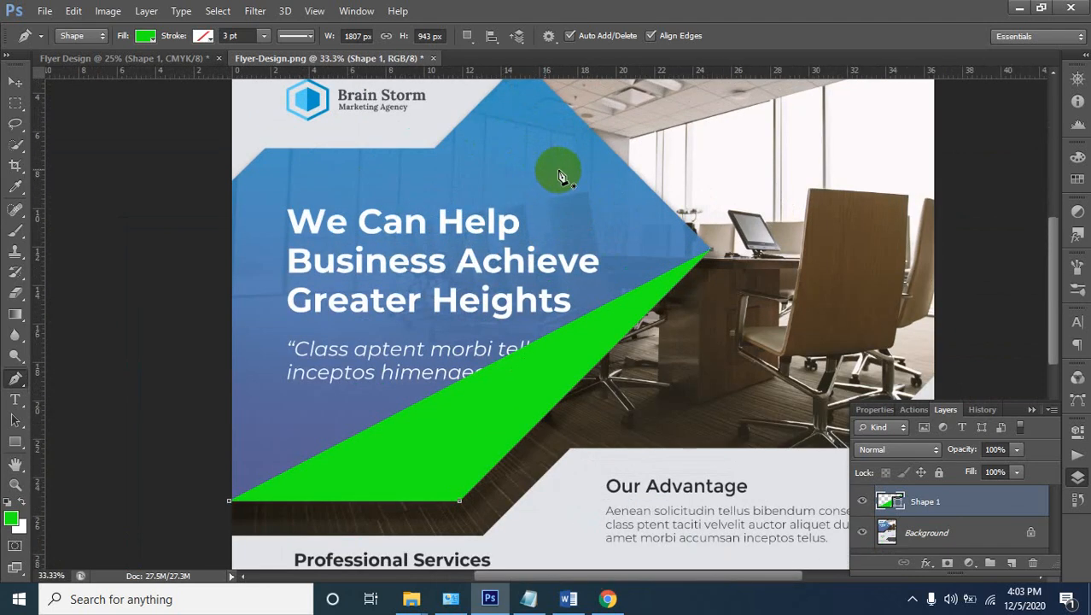
Undo the stray anchor points and the whole partial green trace of the blue headline panel
{"action": "left_click", "coordinate": [520, 147]}
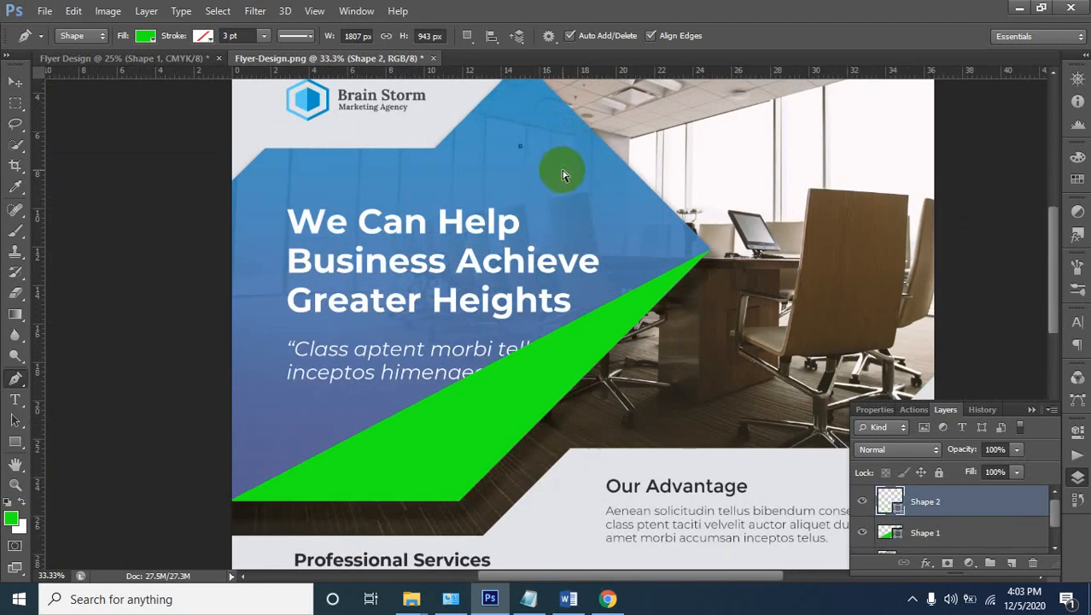
{"action": "key", "text": "ctrl+z"}
{"action": "key", "text": "ctrl+z"}
{"action": "key", "text": "ctrl+z"}
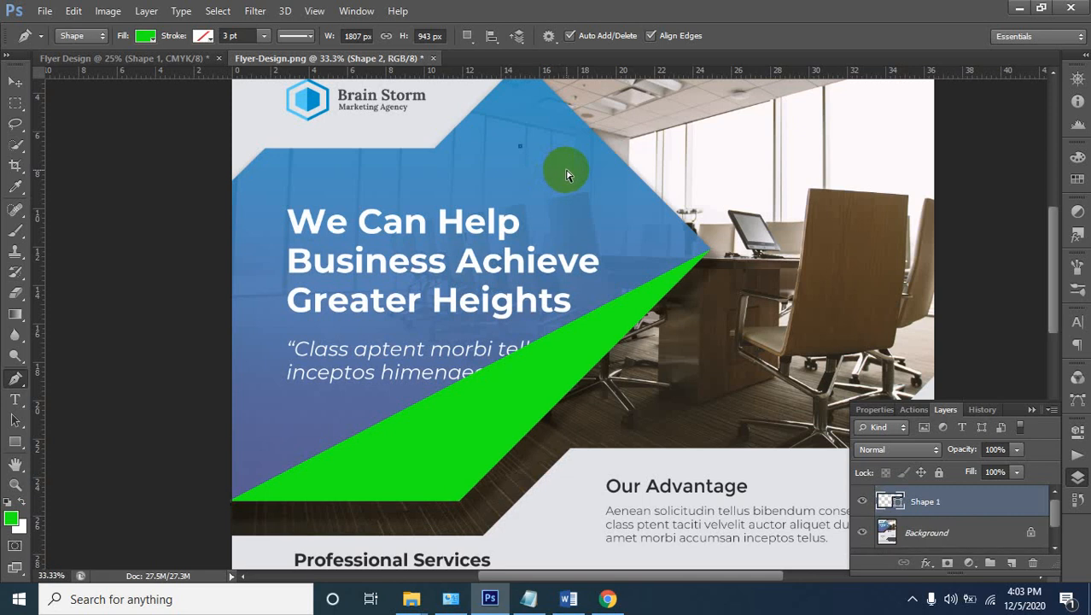
{"action": "left_click", "coordinate": [570, 175]}
{"action": "key", "text": "ctrl+alt+z"}
{"action": "key", "text": "ctrl+alt+z"}
{"action": "key", "text": "ctrl+alt+z"}
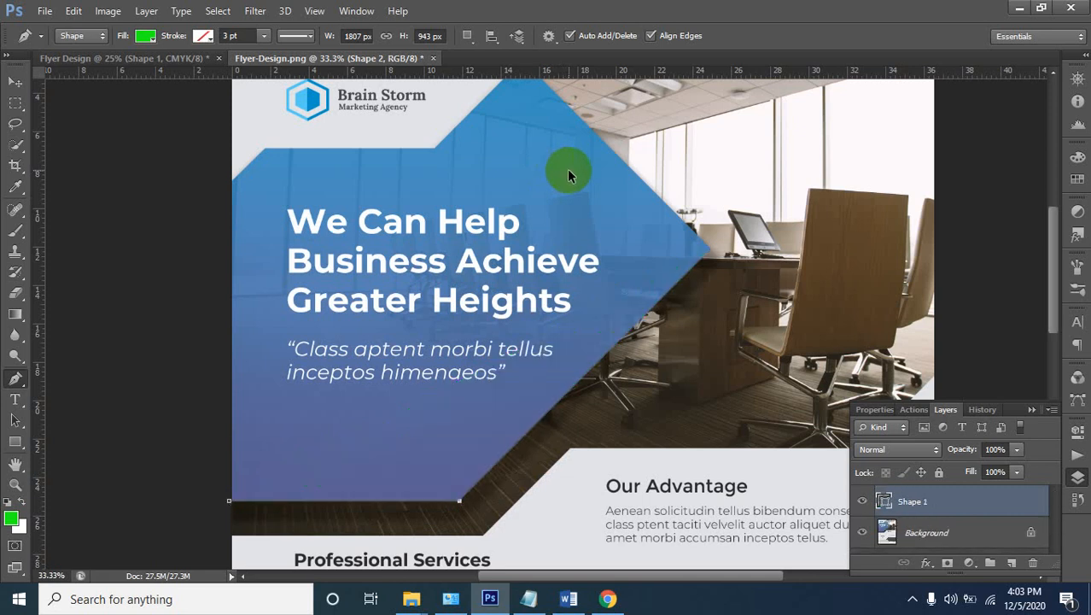
{"action": "key", "text": "ctrl+alt+z"}
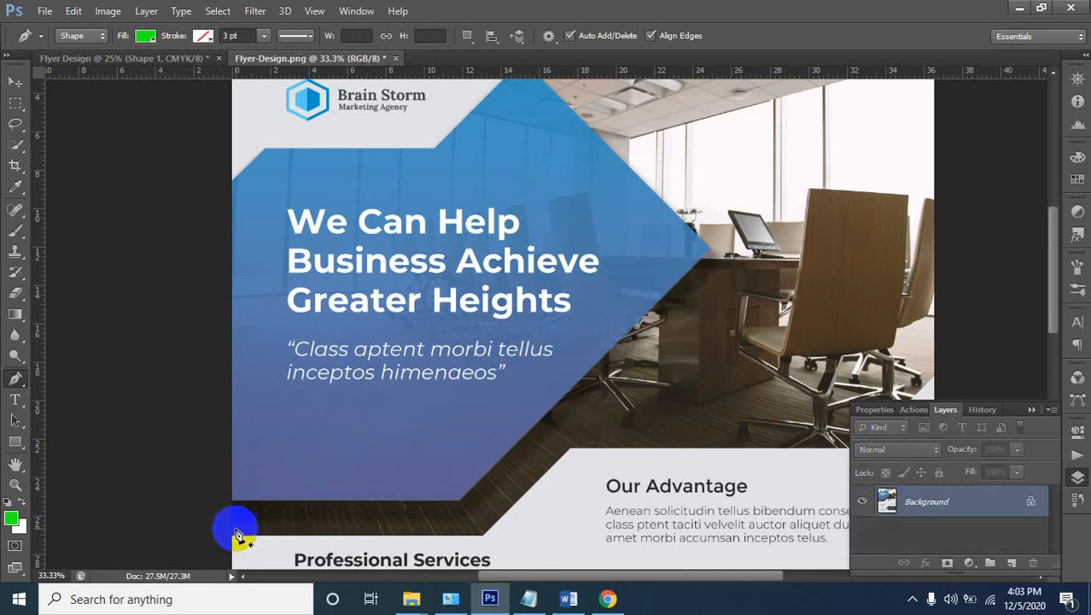
Start a new green Pen tool shape along the blue panel's lower edge, from the flyer's left side to the foot of the diagonal
{"action": "left_click", "coordinate": [227, 499]}
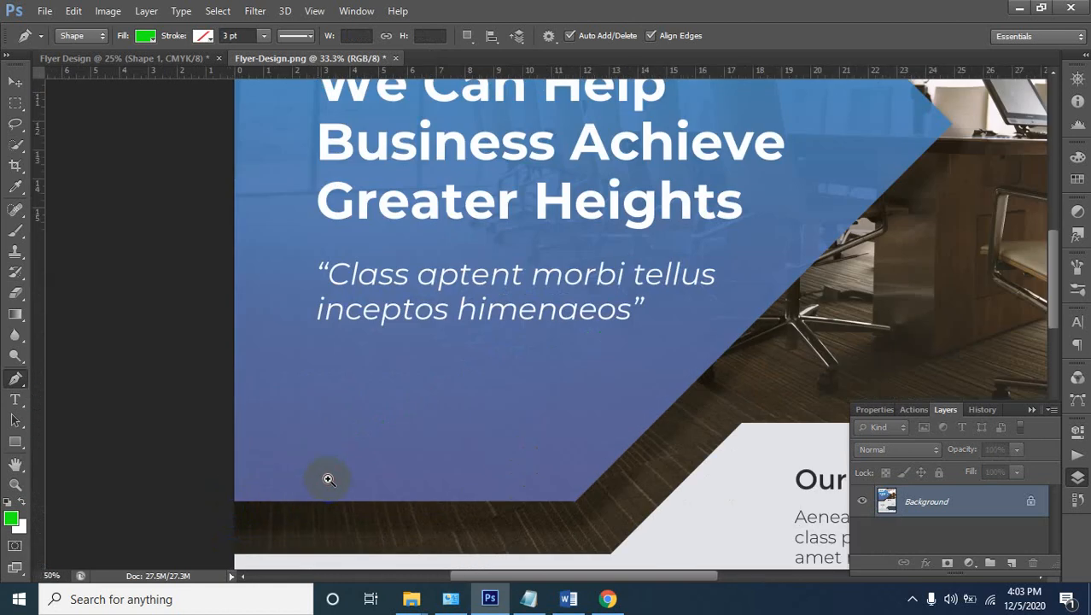
{"action": "left_click", "coordinate": [346, 481]}
{"action": "left_click", "coordinate": [350, 484]}
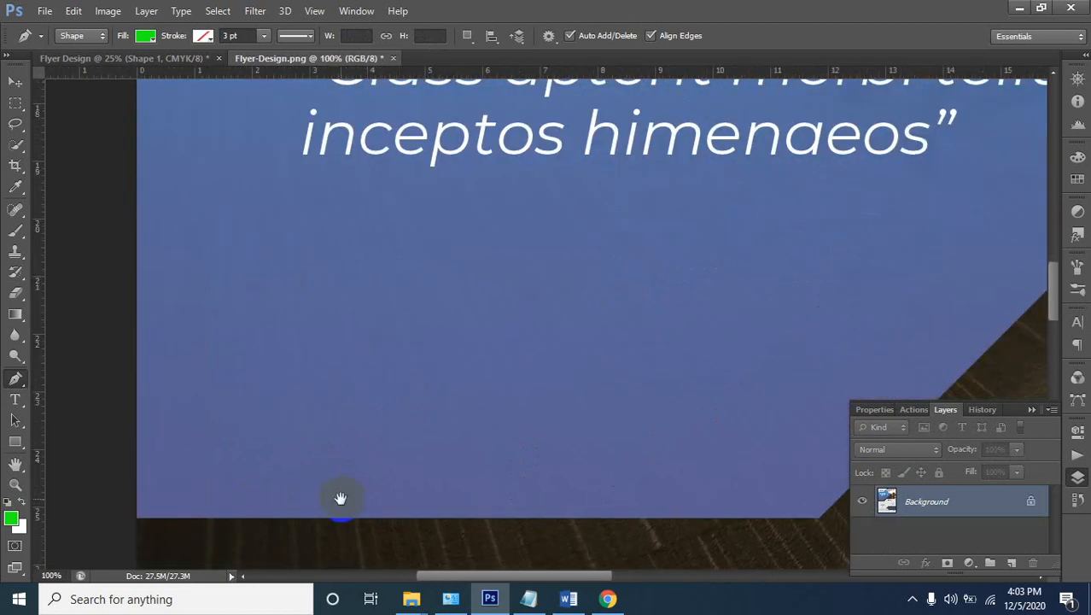
{"action": "left_click_drag", "start_coordinate": [342, 499], "coordinate": [398, 281]}
{"action": "left_click", "coordinate": [179, 329]}
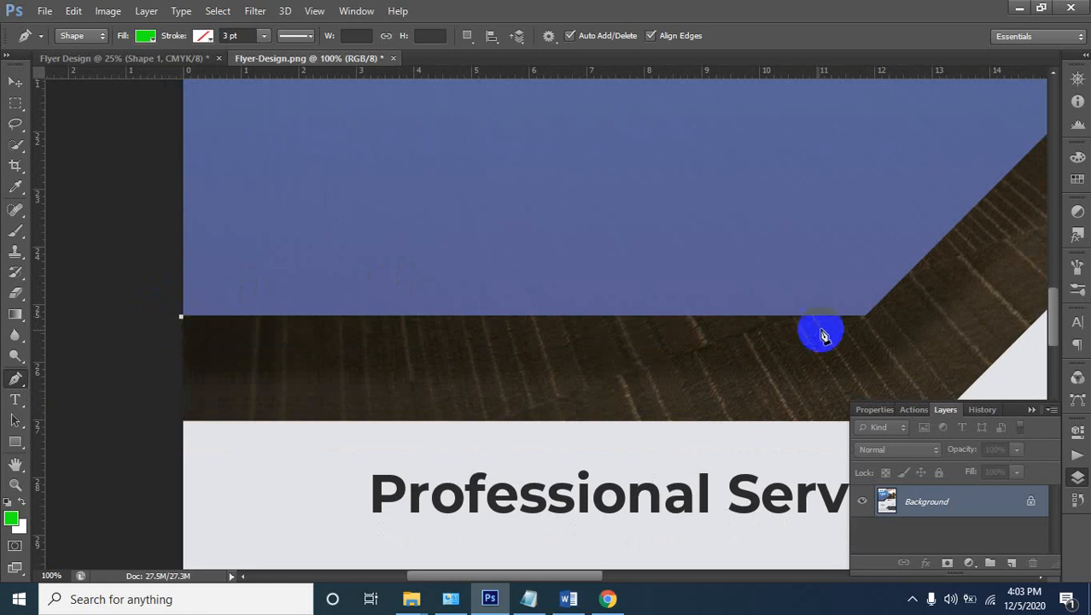
{"action": "left_click", "coordinate": [867, 319]}
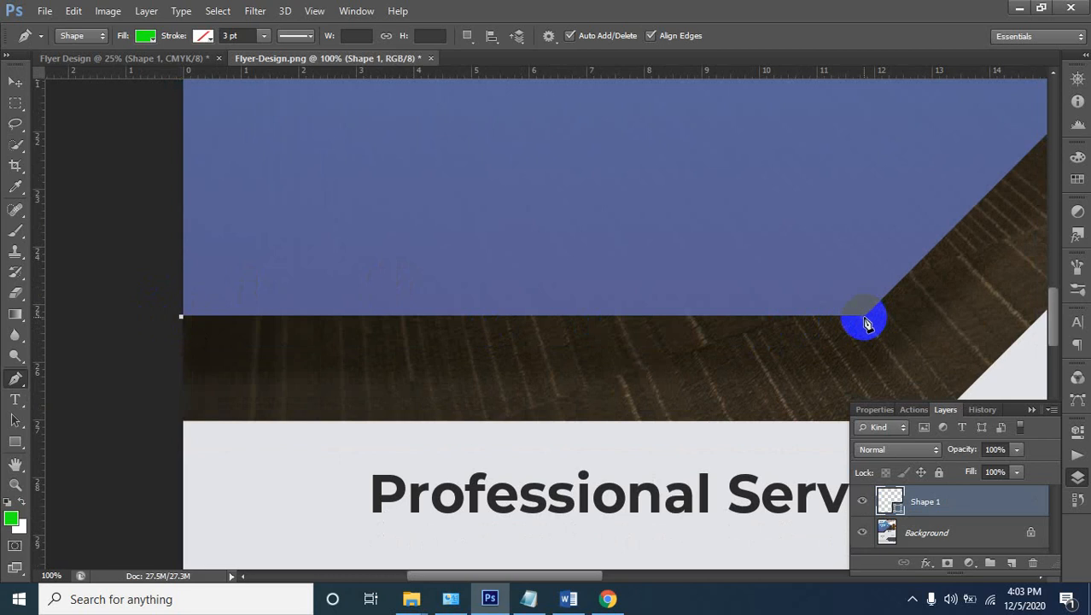
Extend the path up the diagonal to the blue panel's right tip and on to its top corner
{"action": "left_click_drag", "start_coordinate": [899, 223], "coordinate": [417, 579]}
{"action": "left_click_drag", "start_coordinate": [808, 263], "coordinate": [625, 520]}
{"action": "left_click_drag", "start_coordinate": [923, 173], "coordinate": [842, 290]}
{"action": "left_click_drag", "start_coordinate": [880, 225], "coordinate": [809, 343]}
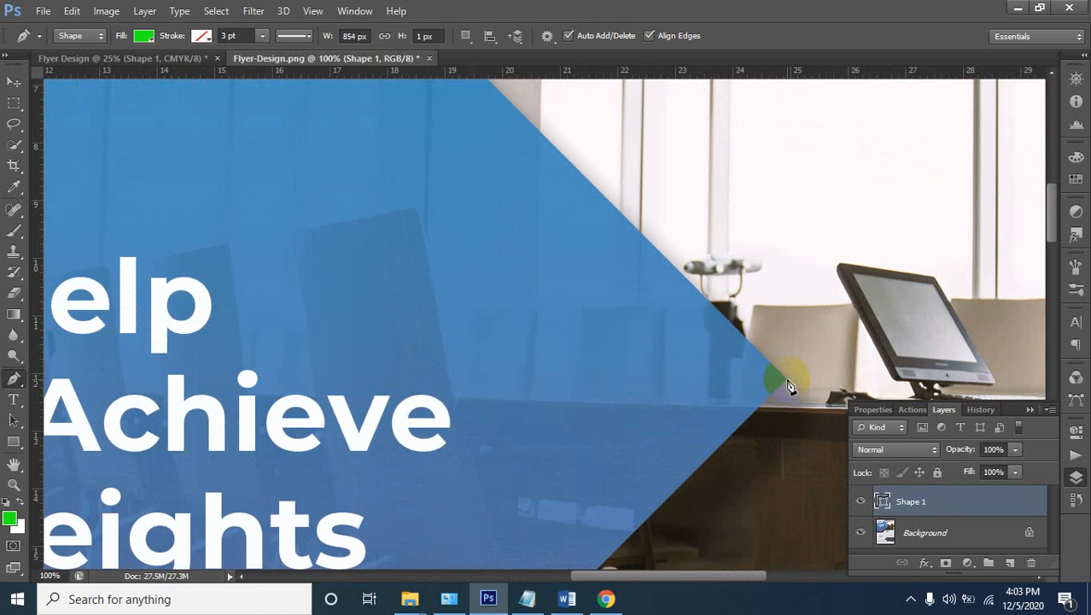
{"action": "left_click_drag", "start_coordinate": [603, 202], "coordinate": [869, 482]}
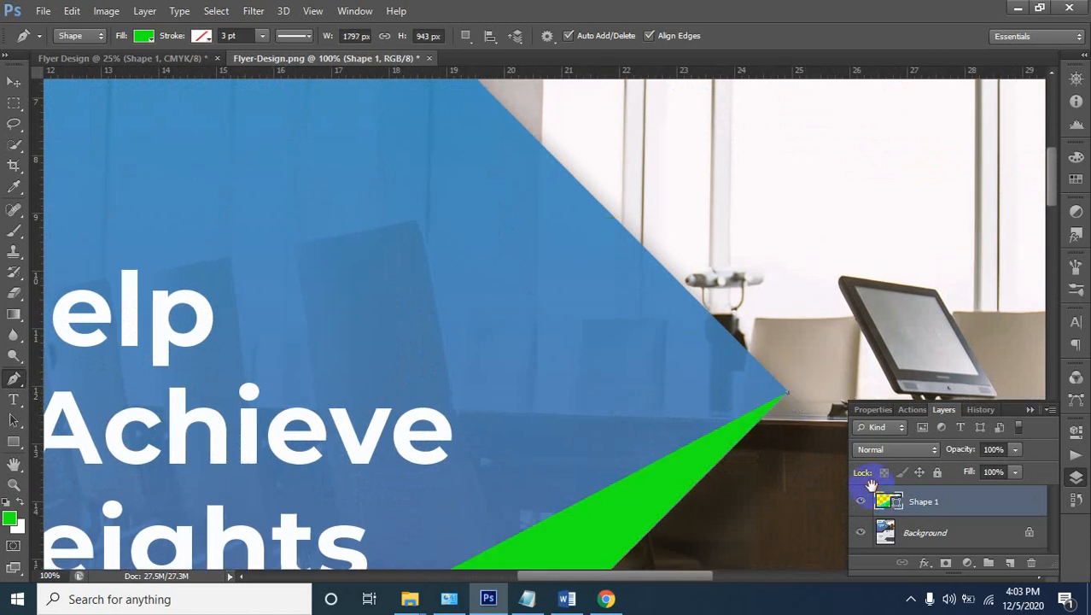
{"action": "left_click_drag", "start_coordinate": [608, 248], "coordinate": [854, 502]}
{"action": "left_click_drag", "start_coordinate": [575, 228], "coordinate": [584, 238]}
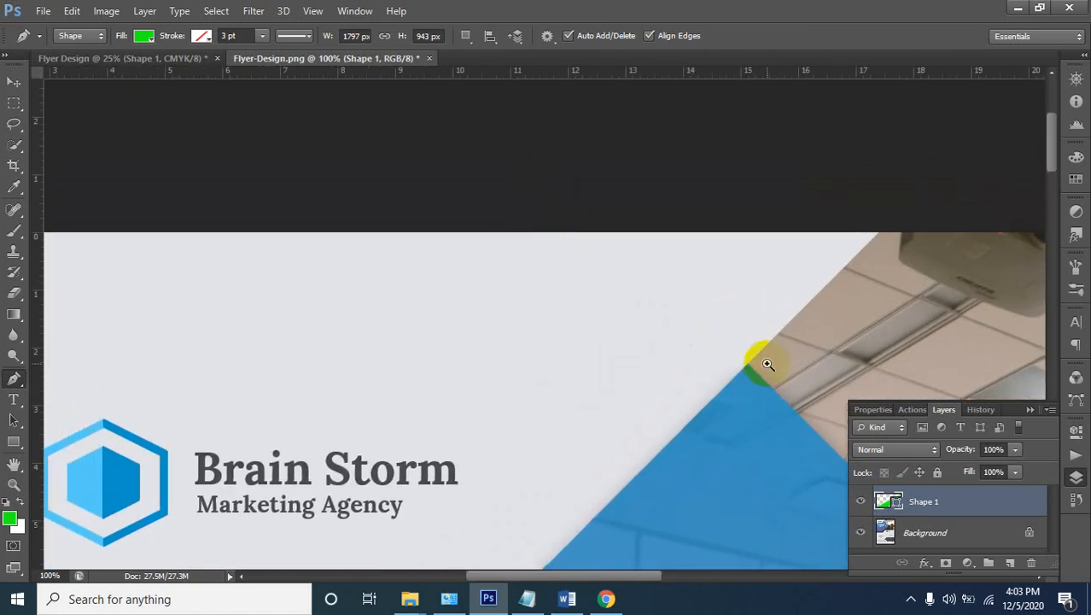
{"action": "left_click", "coordinate": [748, 355]}
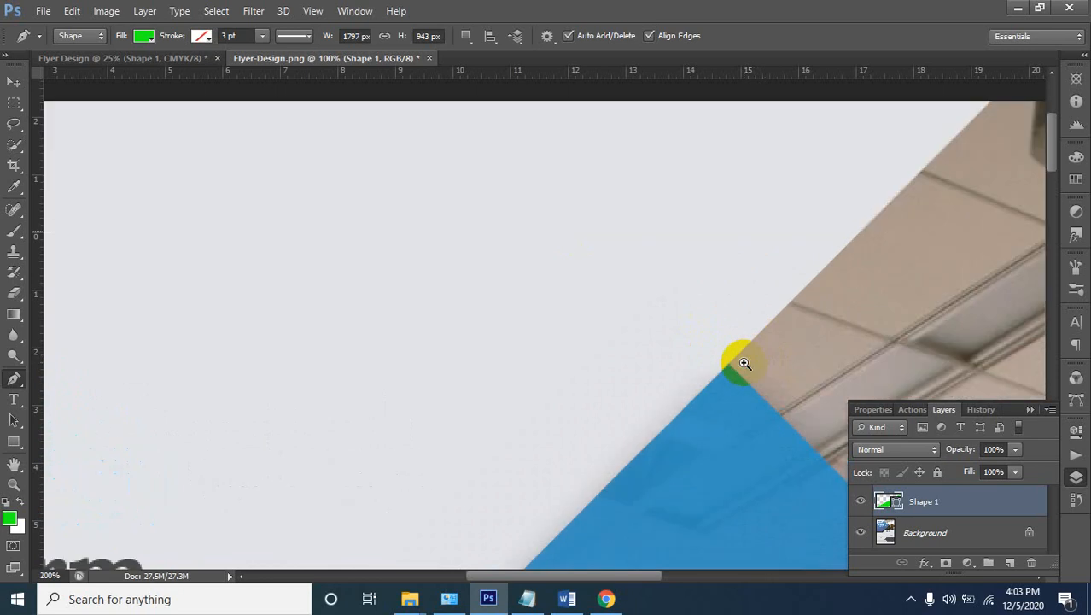
{"action": "left_click", "coordinate": [744, 360]}
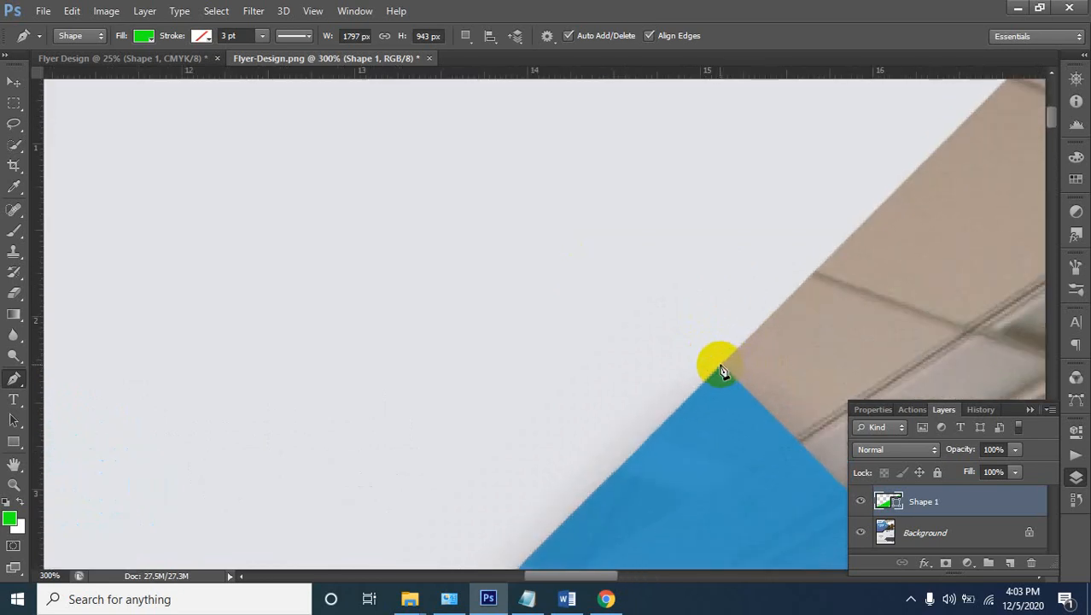
{"action": "left_click", "coordinate": [720, 366]}
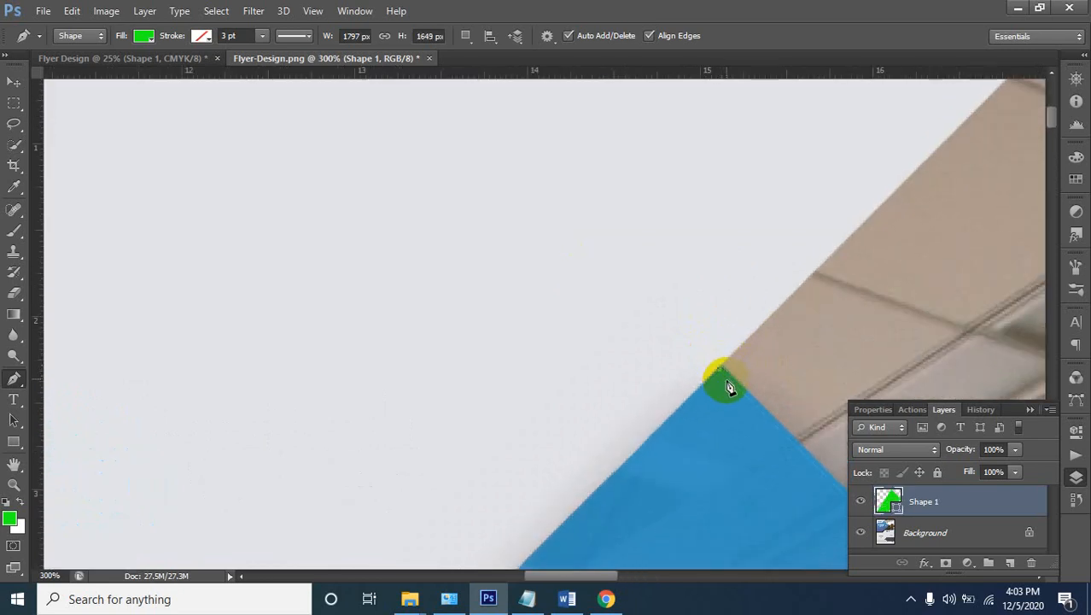
Continue the path down the slope from the top corner to the inner corner below the logo
{"action": "left_click", "coordinate": [645, 429], "text": "alt"}
{"action": "left_click", "coordinate": [649, 430], "text": "alt"}
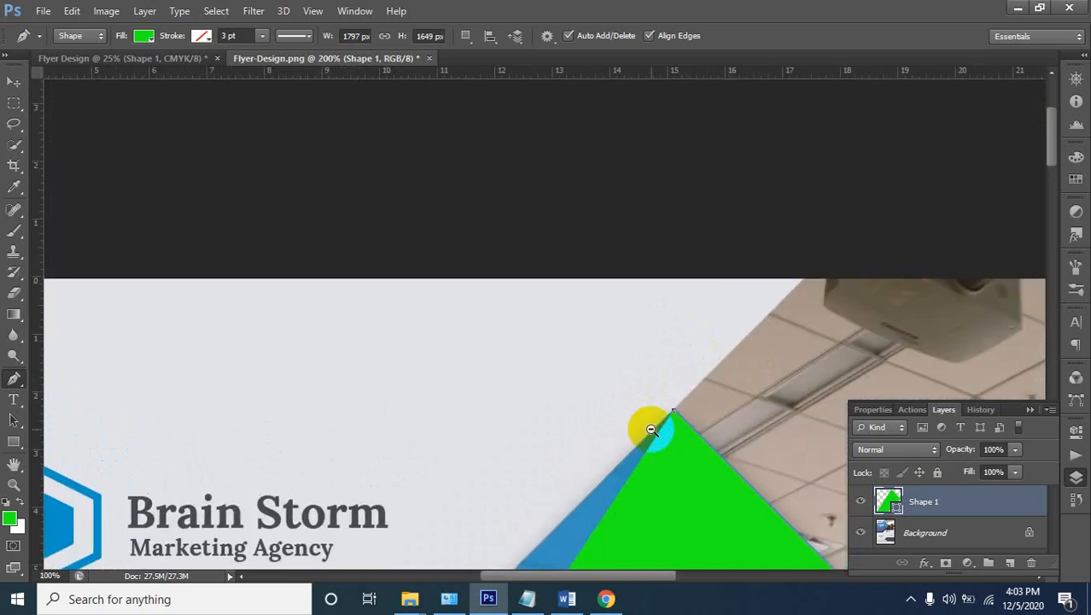
{"action": "left_click", "coordinate": [652, 429], "text": "alt"}
{"action": "left_click_drag", "start_coordinate": [624, 434], "coordinate": [678, 166]}
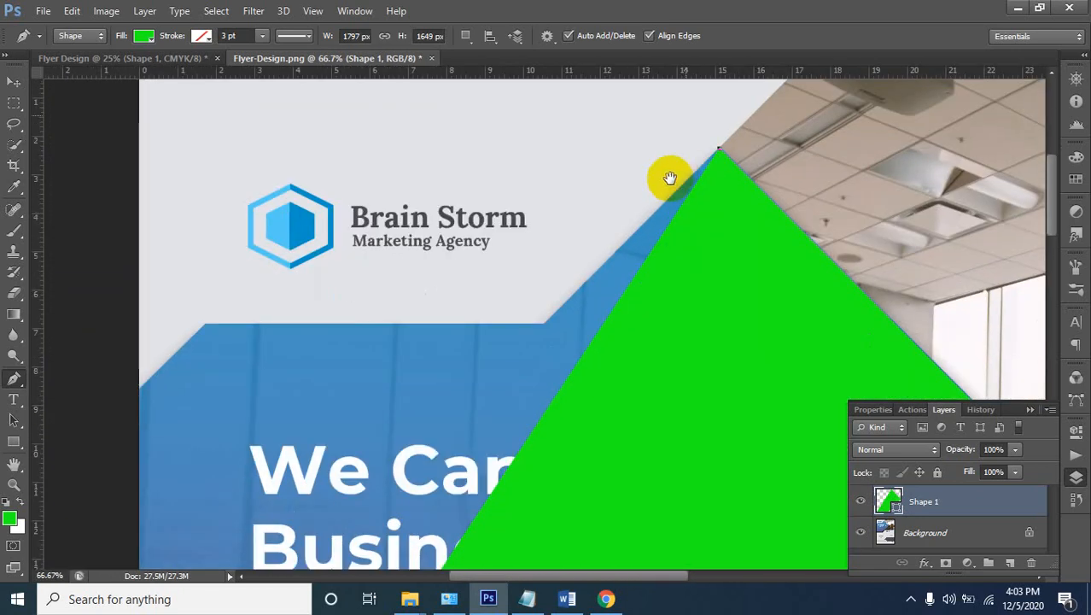
{"action": "left_click", "coordinate": [548, 298], "text": "ctrl"}
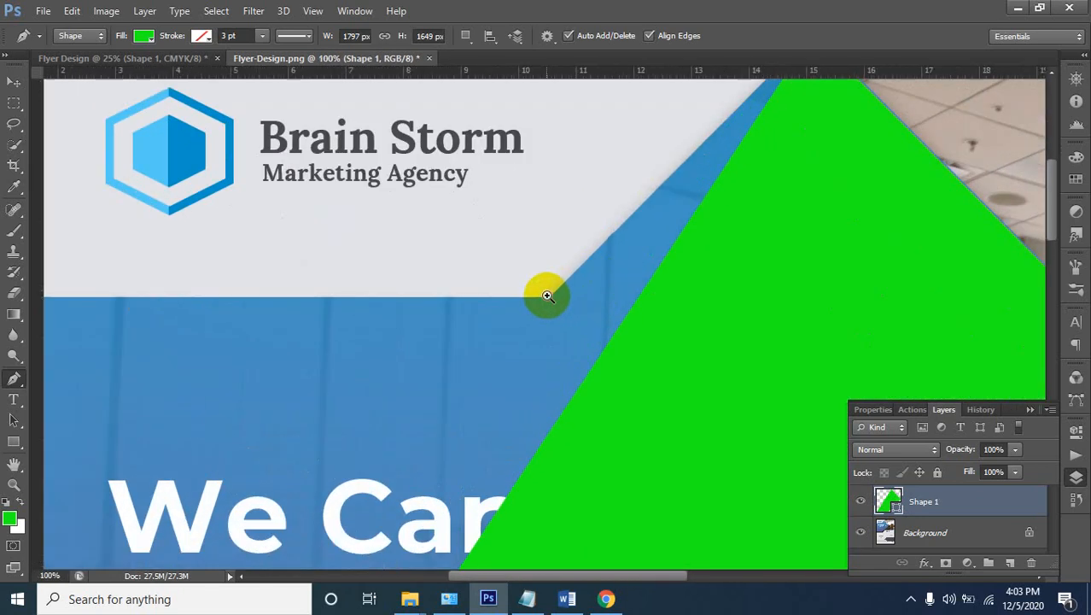
{"action": "left_click", "coordinate": [550, 297], "text": "ctrl"}
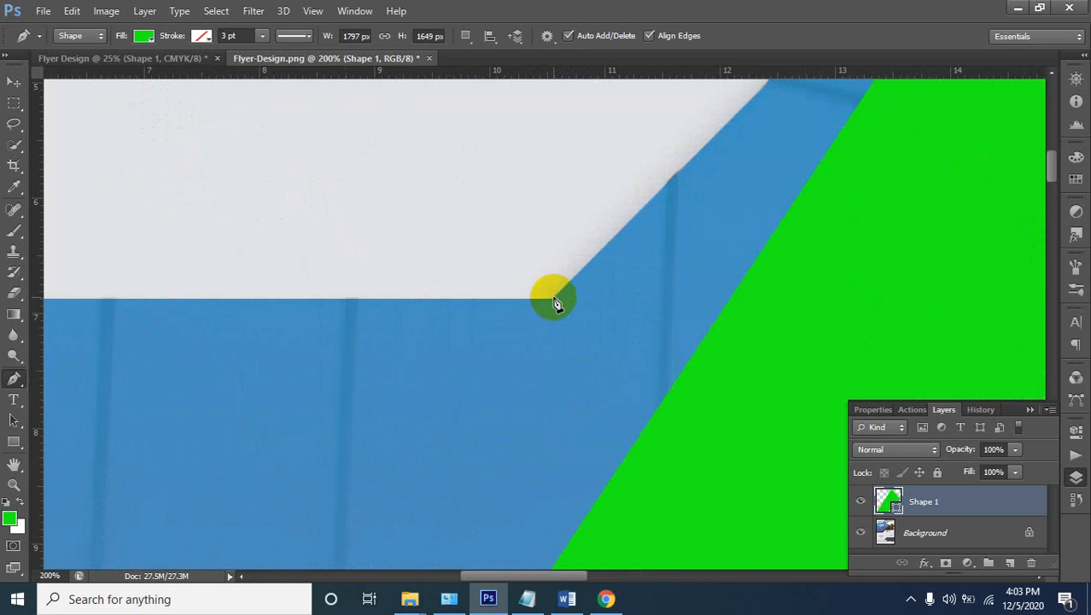
{"action": "left_click", "coordinate": [555, 303]}
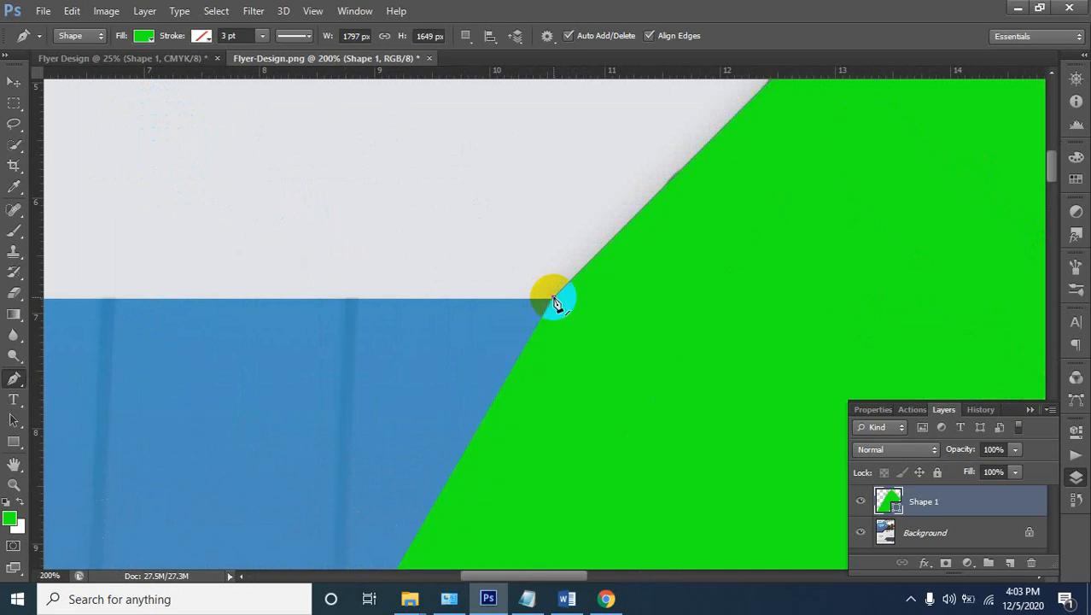
Trace the horizontal edge below the logo and the short slope to the flyer's left side, and close the shape at its starting point
{"action": "left_click_drag", "start_coordinate": [451, 302], "coordinate": [982, 289]}
{"action": "left_click_drag", "start_coordinate": [282, 302], "coordinate": [431, 298]}
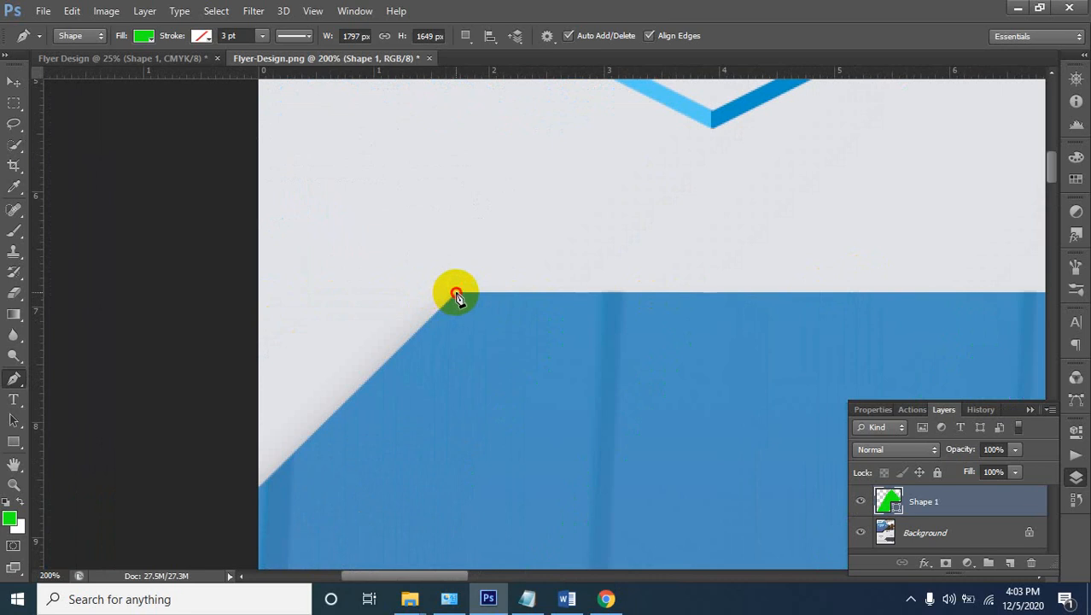
{"action": "left_click", "coordinate": [457, 293]}
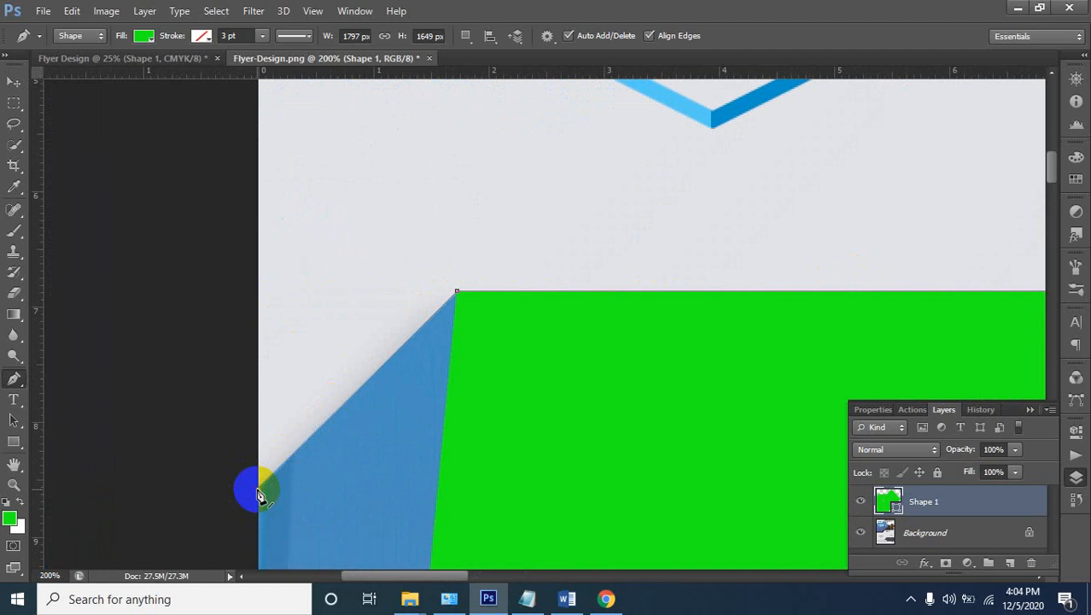
{"action": "left_click", "coordinate": [261, 493]}
{"action": "left_click_drag", "start_coordinate": [280, 494], "coordinate": [437, 163]}
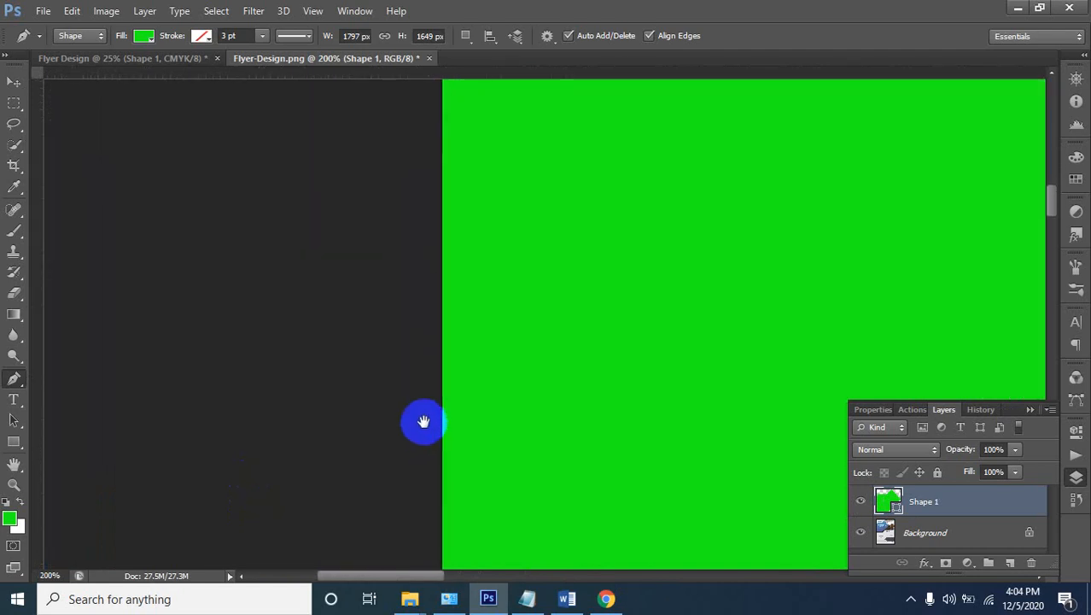
{"action": "scroll", "coordinate": [423, 420], "scroll_direction": "down", "scroll_amount": 3}
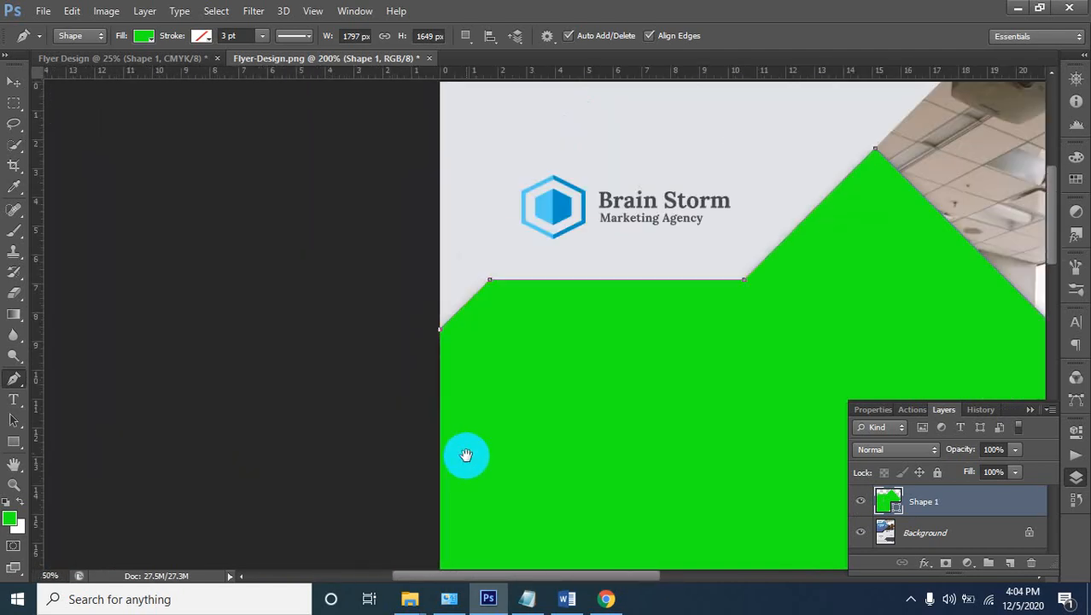
{"action": "left_click_drag", "start_coordinate": [466, 455], "coordinate": [485, 151]}
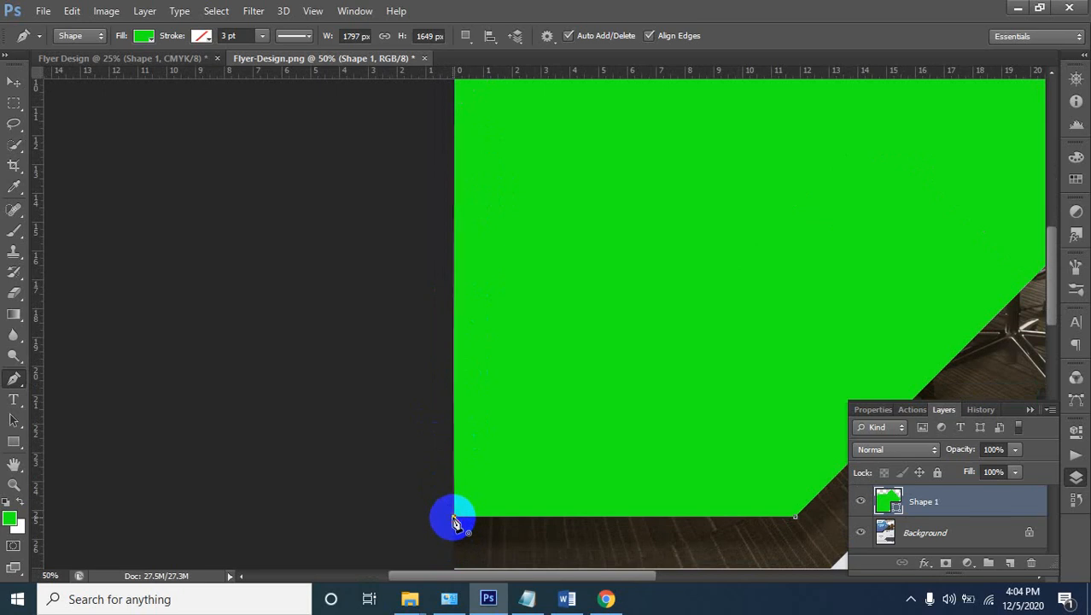
Set the foreground color to a lighter green
{"action": "left_click", "coordinate": [11, 517]}
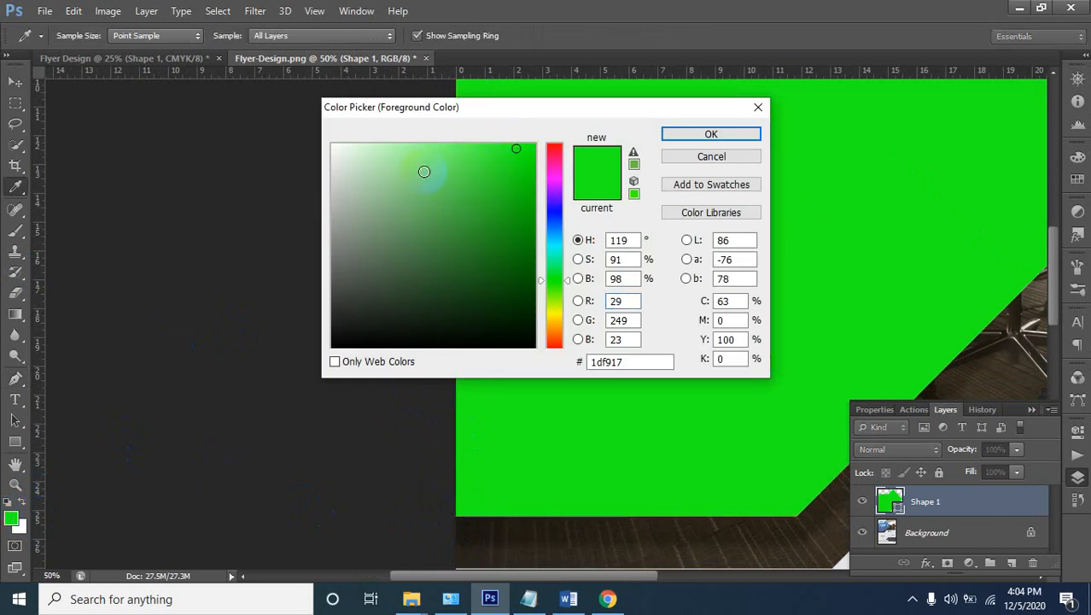
{"action": "left_click", "coordinate": [452, 144]}
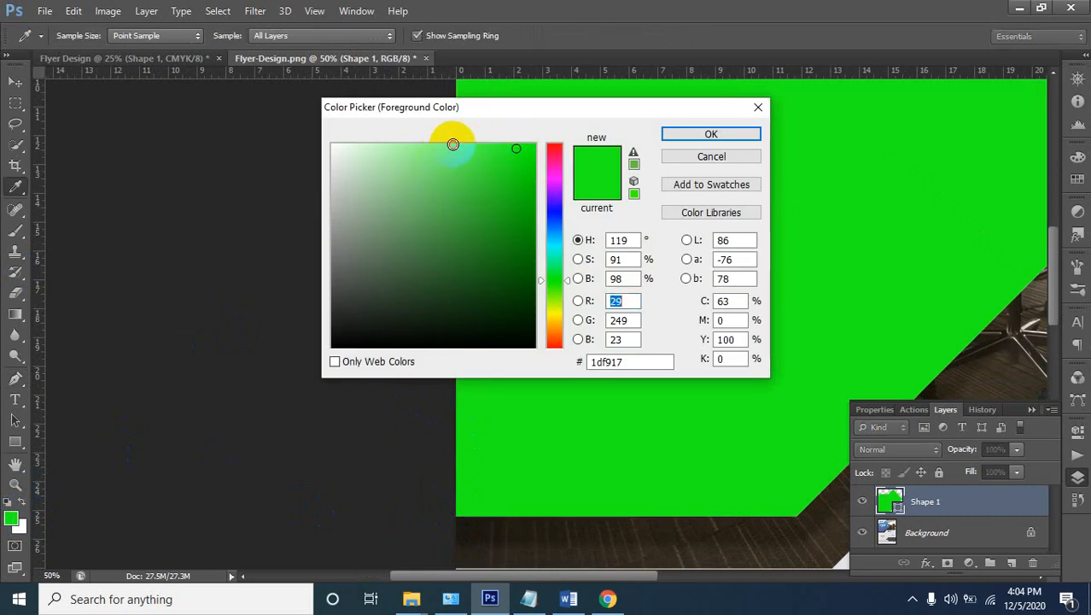
{"action": "left_click", "coordinate": [711, 134]}
Move the finished green shape off the blue panel, down over the services and advantages text
{"action": "left_click", "coordinate": [645, 163], "text": "alt"}
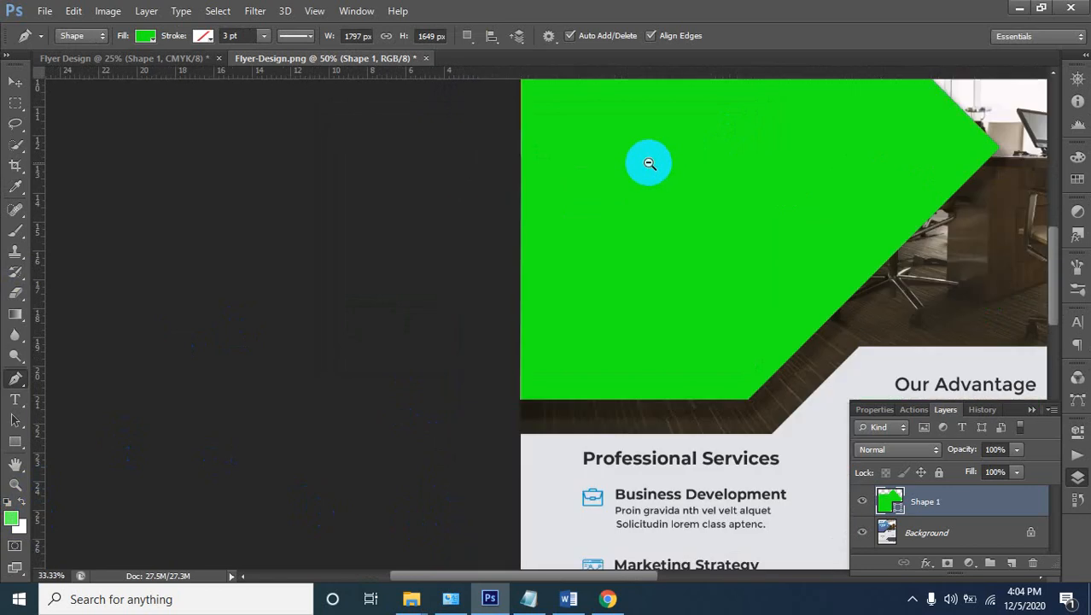
{"action": "left_click", "coordinate": [674, 162], "text": "alt"}
{"action": "left_click_drag", "start_coordinate": [738, 163], "coordinate": [504, 261]}
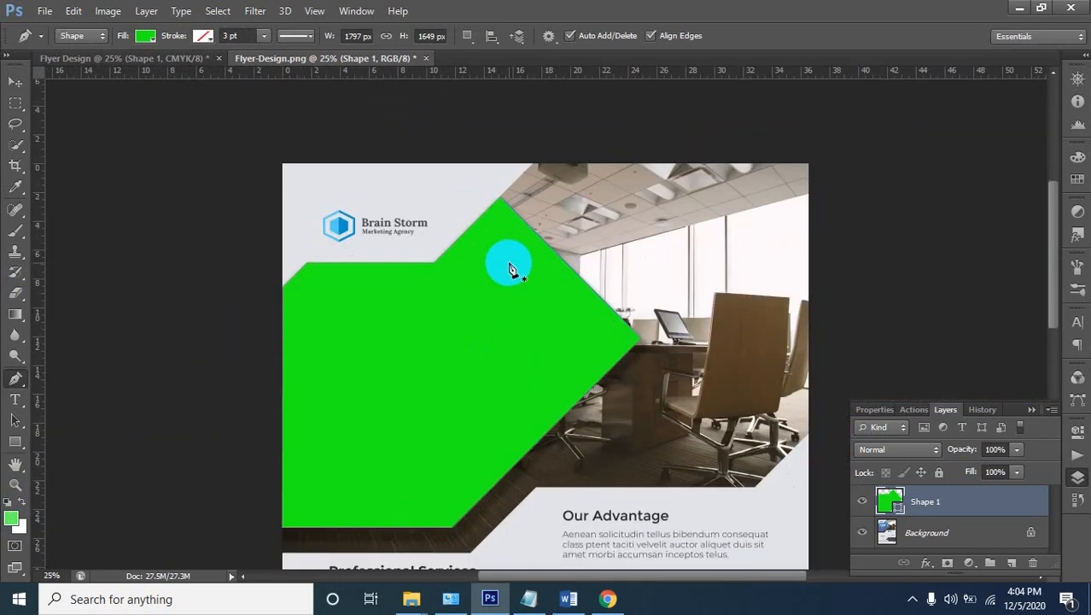
{"action": "left_click", "coordinate": [15, 81]}
{"action": "left_click_drag", "start_coordinate": [468, 316], "coordinate": [508, 440]}
{"action": "scroll", "coordinate": [507, 339], "scroll_direction": "down", "scroll_amount": 2}
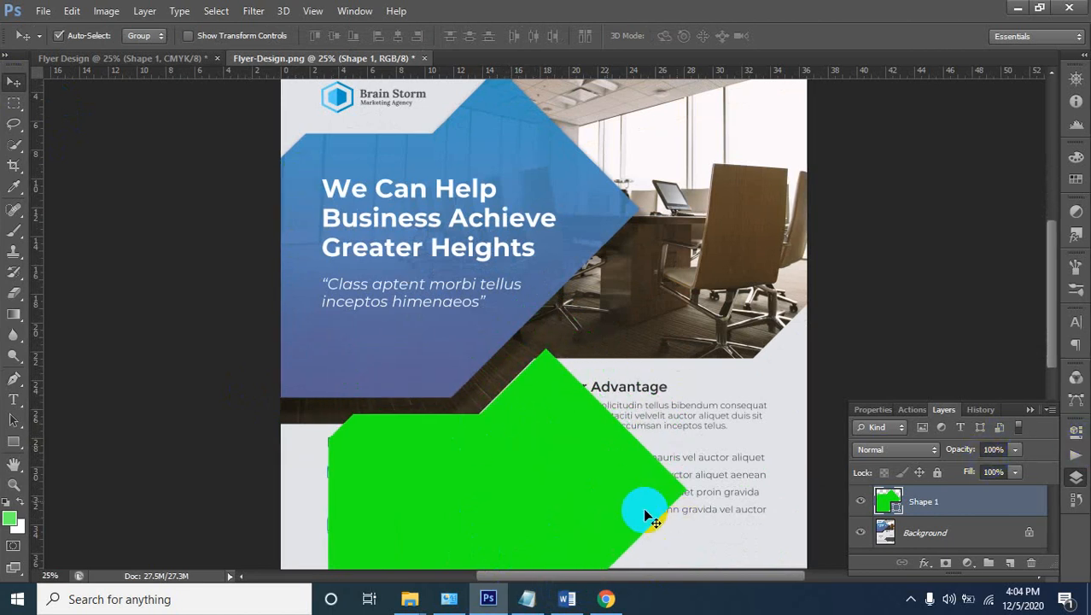
Try the Gradient tool on the green shape, and shift the shape slightly up and to the right
{"action": "left_click", "coordinate": [14, 319]}
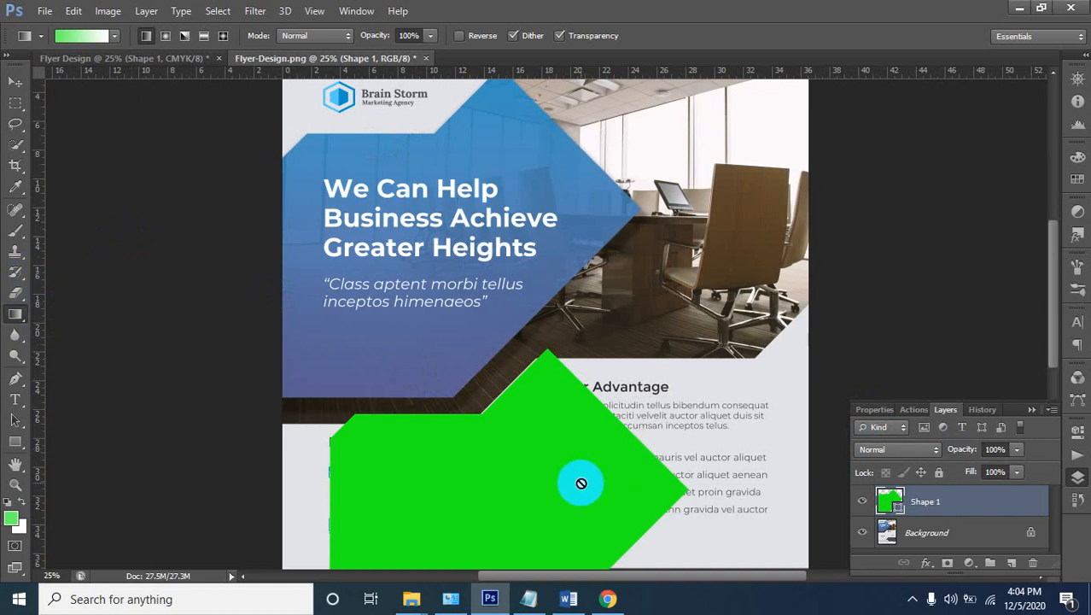
{"action": "left_click", "coordinate": [15, 82]}
{"action": "left_click_drag", "start_coordinate": [609, 477], "coordinate": [615, 472]}
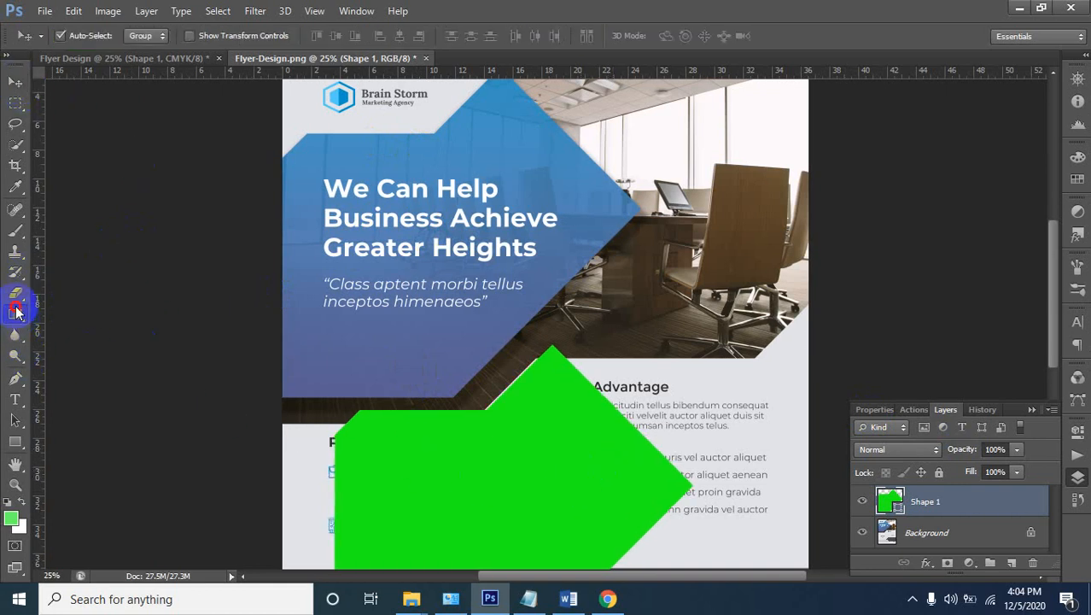
Load the green shape's outline as a selection, deselect it, and set the Gradient tool to linear
{"action": "left_click", "coordinate": [15, 314]}
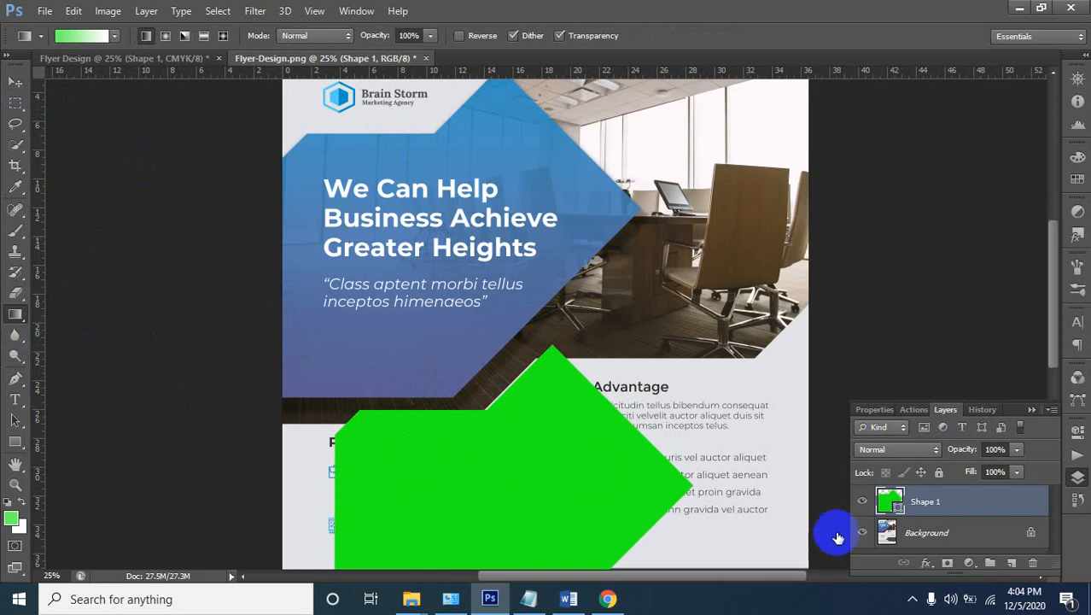
{"action": "left_click", "coordinate": [890, 500], "text": "ctrl"}
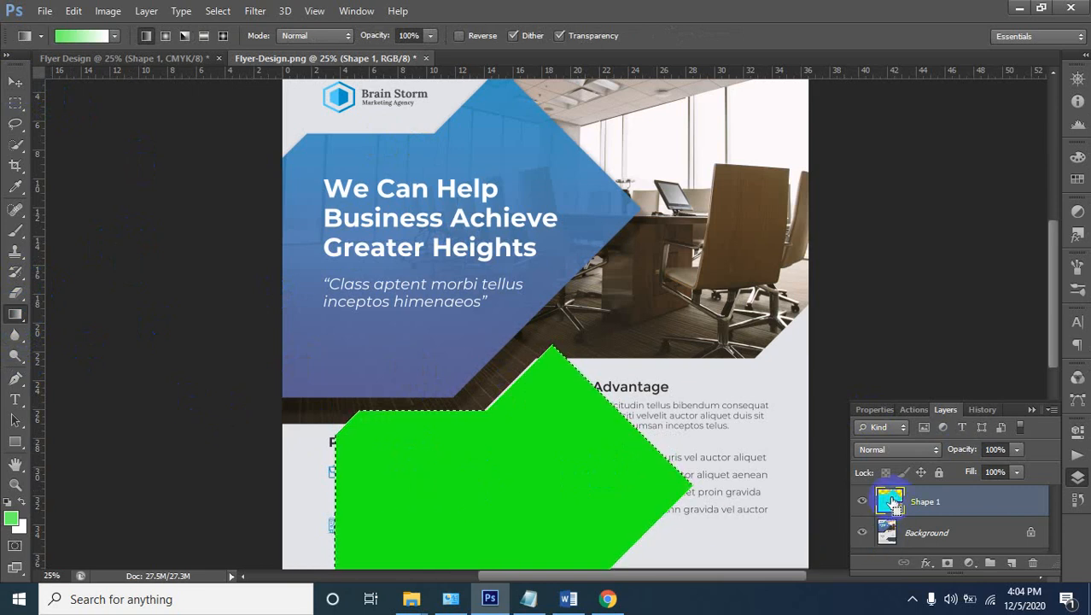
{"action": "key", "text": "ctrl+d"}
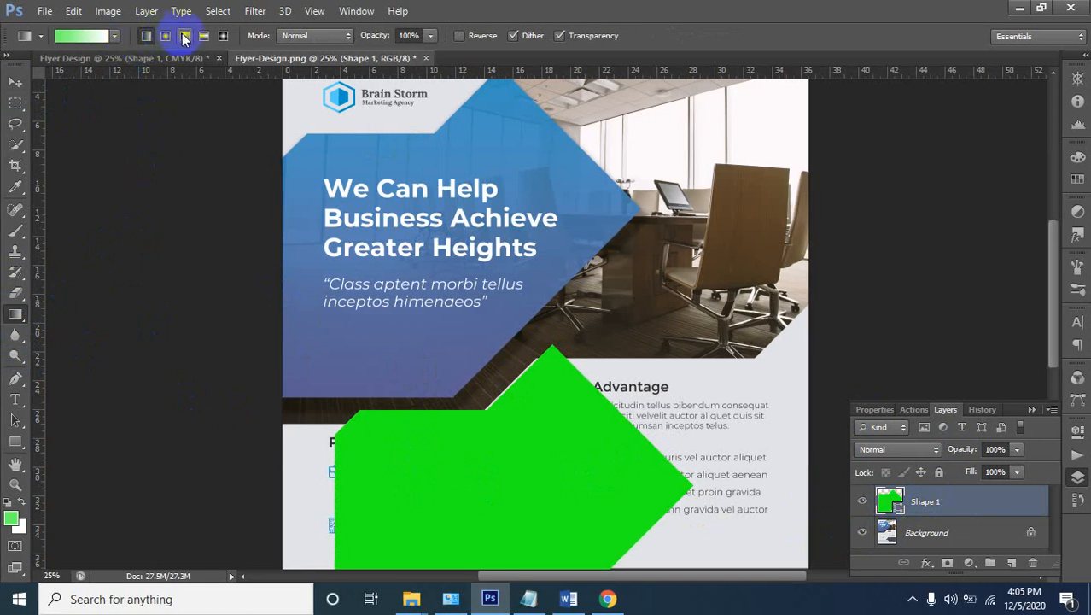
{"action": "left_click", "coordinate": [146, 35]}
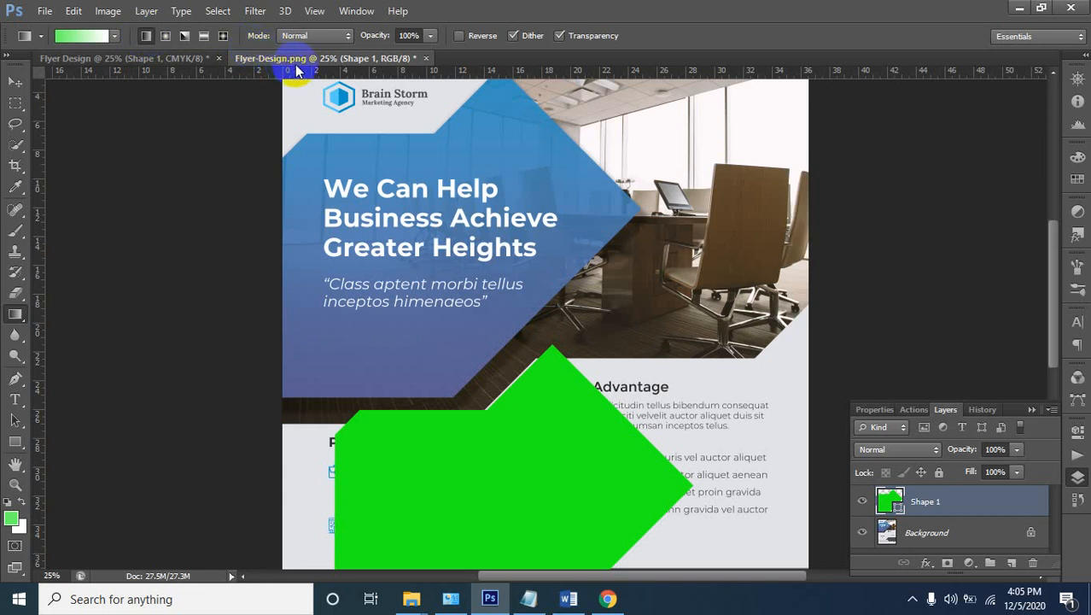
Set the gradient's starting color stop to the blue #4590c2 sampled from the upper part of the flyer's blue panel
{"action": "left_click", "coordinate": [77, 36]}
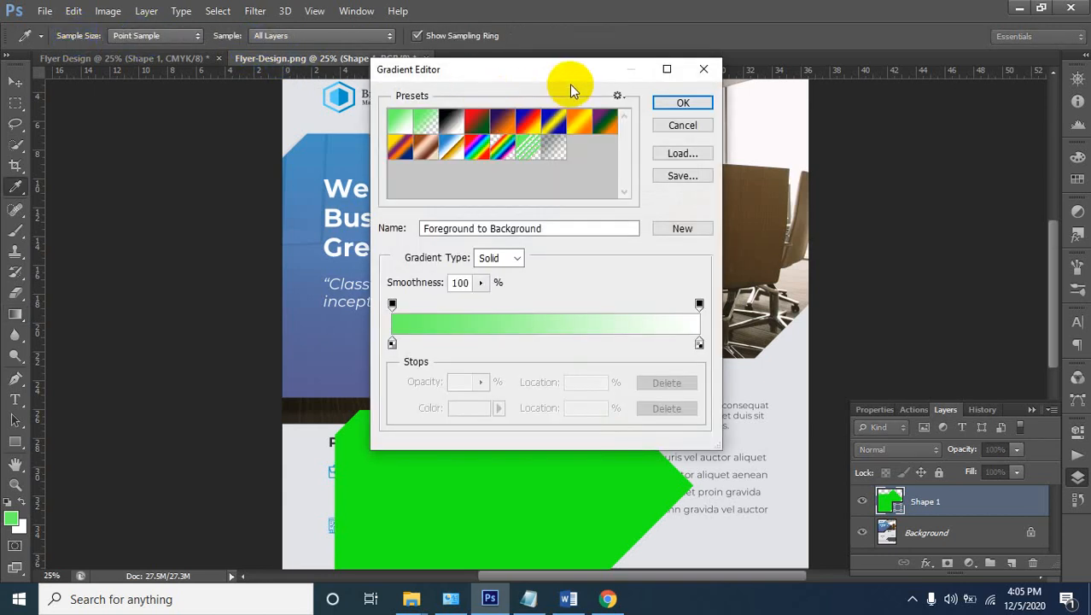
{"action": "left_click_drag", "start_coordinate": [571, 84], "coordinate": [623, 113]}
{"action": "left_click_drag", "start_coordinate": [567, 75], "coordinate": [806, 92]}
{"action": "left_click", "coordinate": [627, 353]}
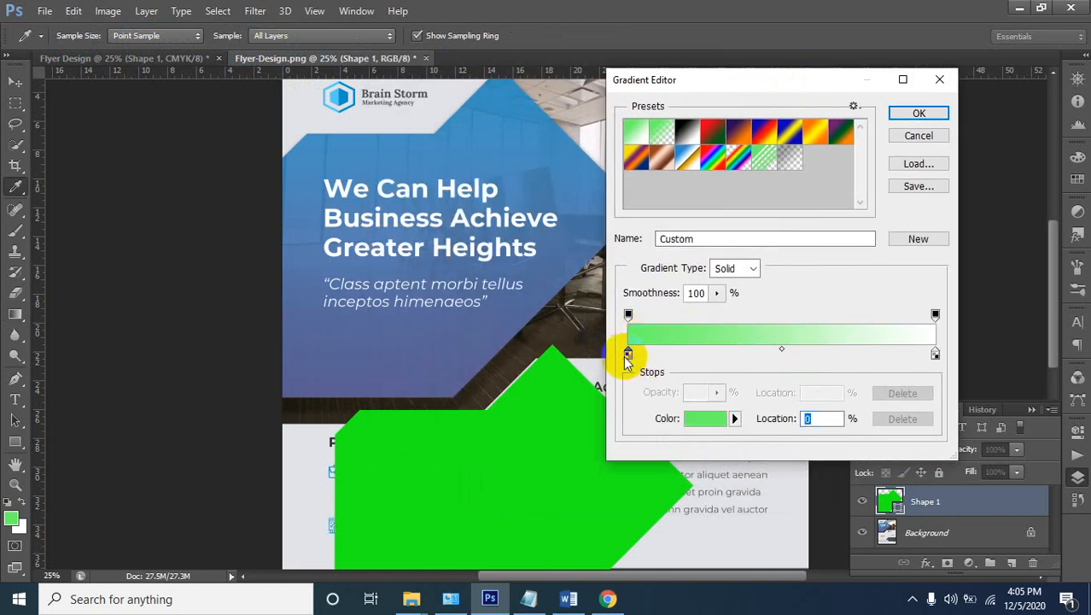
{"action": "double_click", "coordinate": [627, 355]}
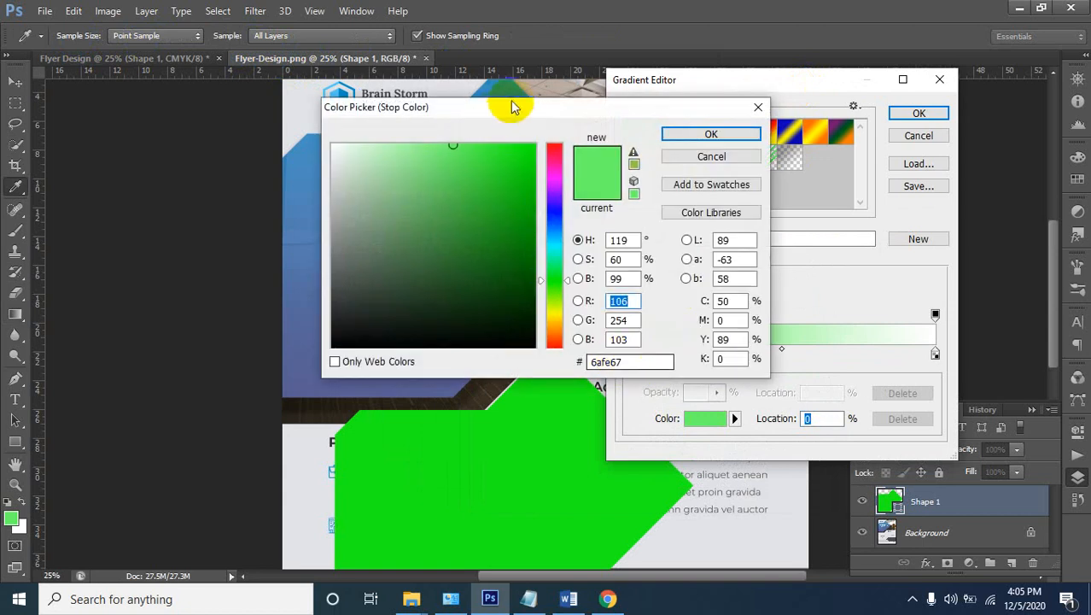
{"action": "left_click_drag", "start_coordinate": [518, 110], "coordinate": [752, 170]}
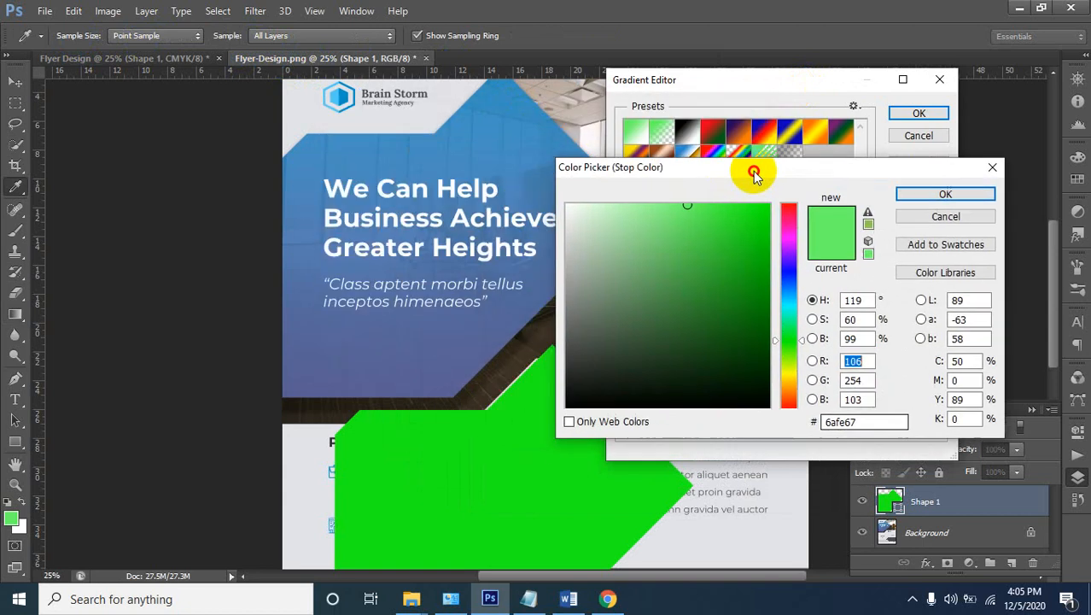
{"action": "left_click", "coordinate": [398, 137]}
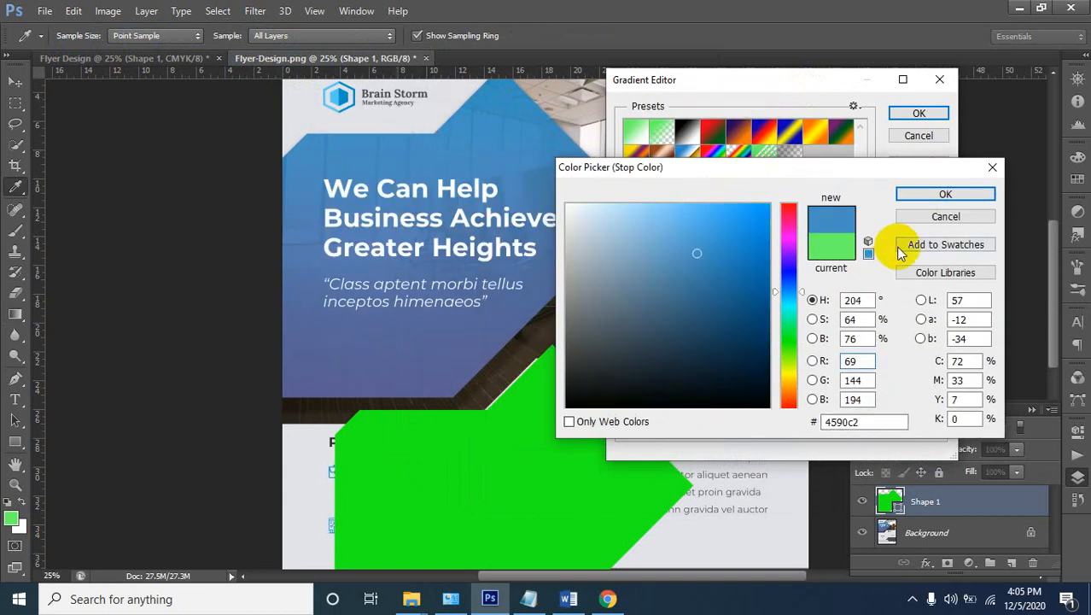
{"action": "left_click", "coordinate": [922, 197]}
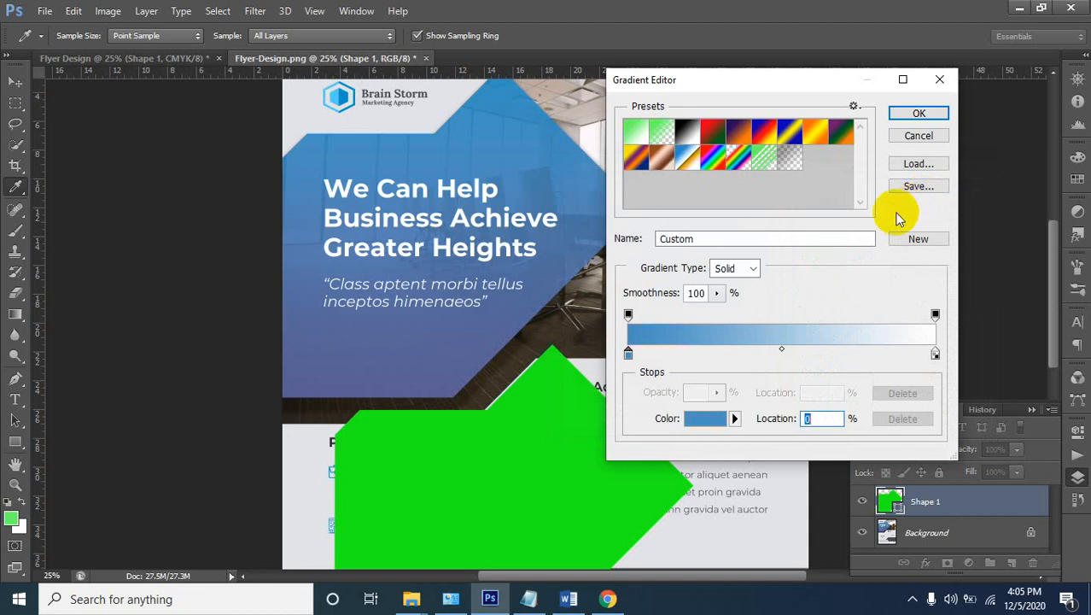
Select the white color stop at the end of the gradient
{"action": "left_click", "coordinate": [933, 355]}
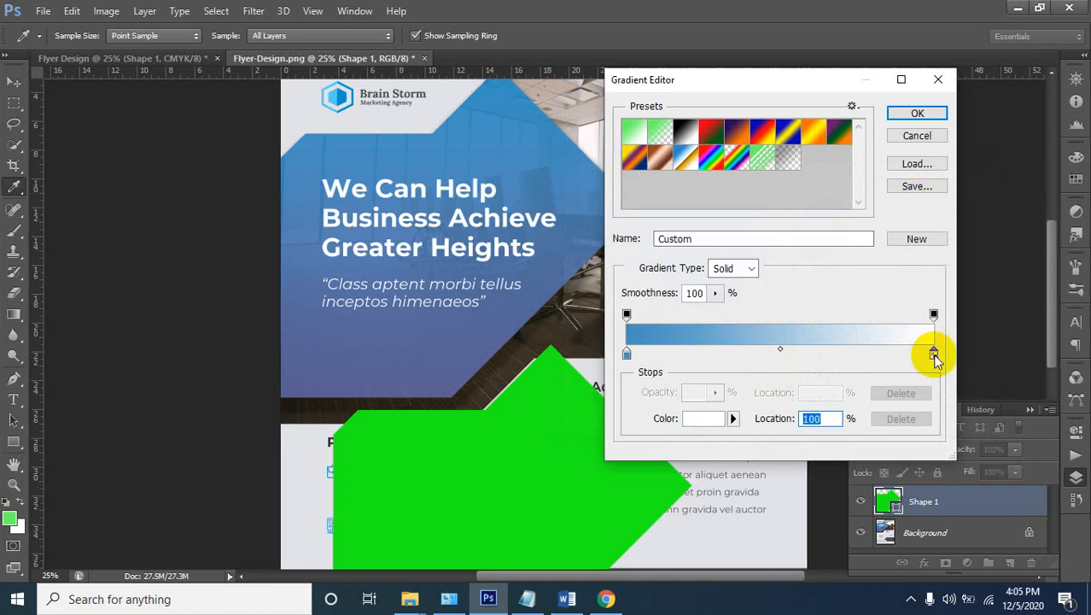
Set the gradient's end stop to the purple-blue #596095 sampled from the flyer's header shape and accept the gradient
{"action": "double_click", "coordinate": [934, 355]}
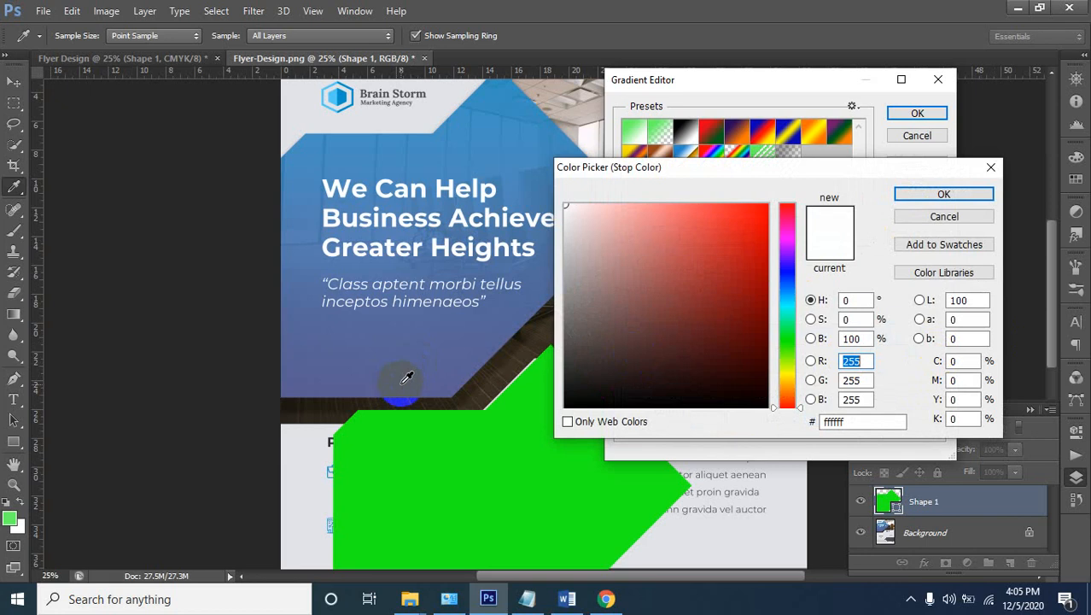
{"action": "left_click", "coordinate": [404, 381]}
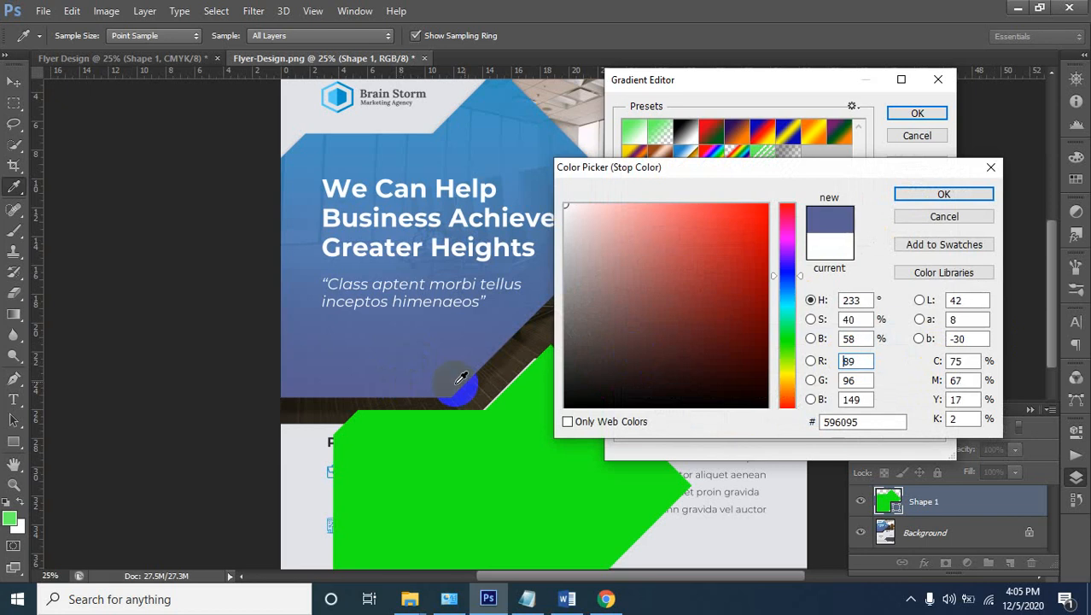
{"action": "left_click", "coordinate": [944, 195]}
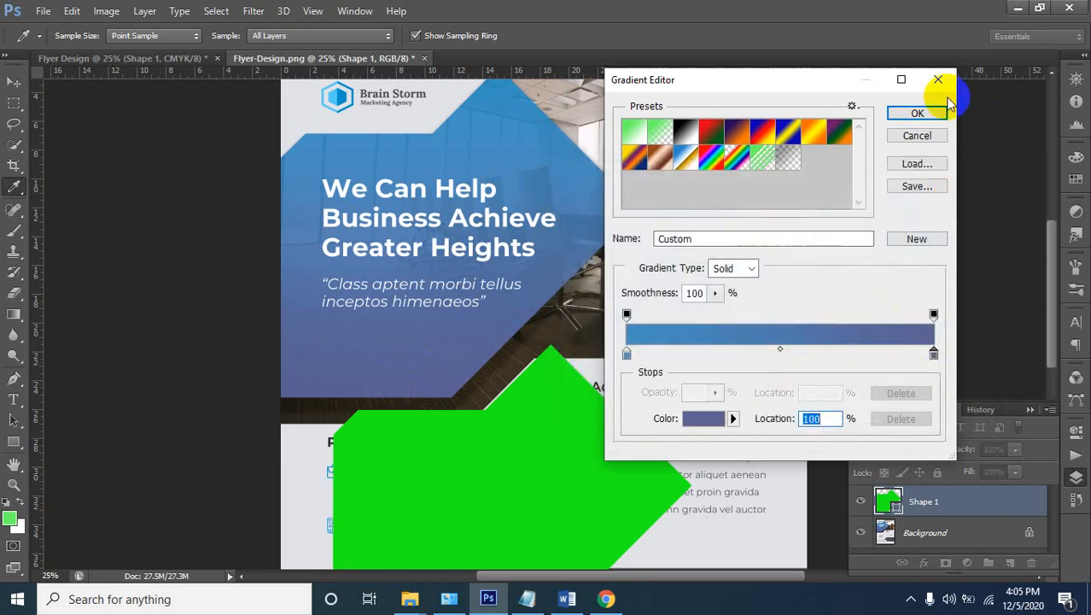
{"action": "left_click", "coordinate": [916, 115]}
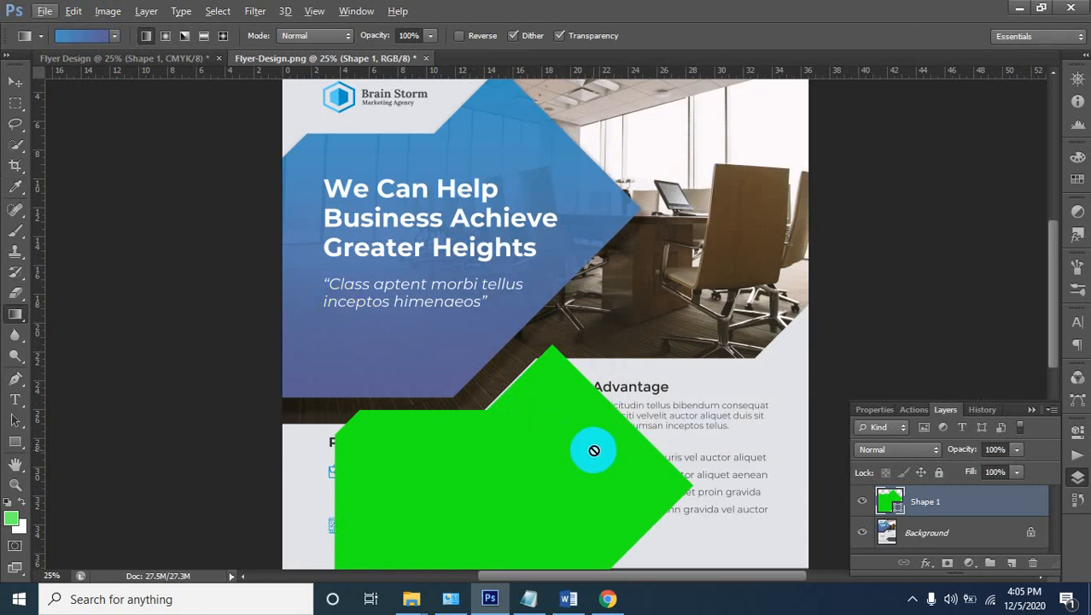
Fill the Shape 1 layer with the white background color, and refill it with the light green foreground color
{"action": "left_click", "coordinate": [311, 436]}
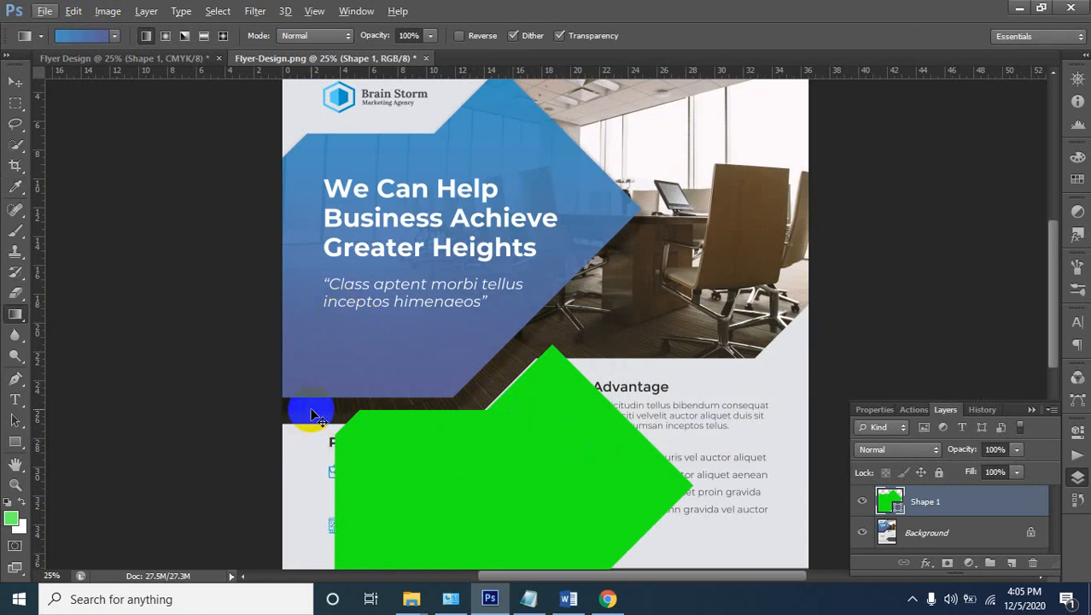
{"action": "key", "text": "ctrl+BackSpace"}
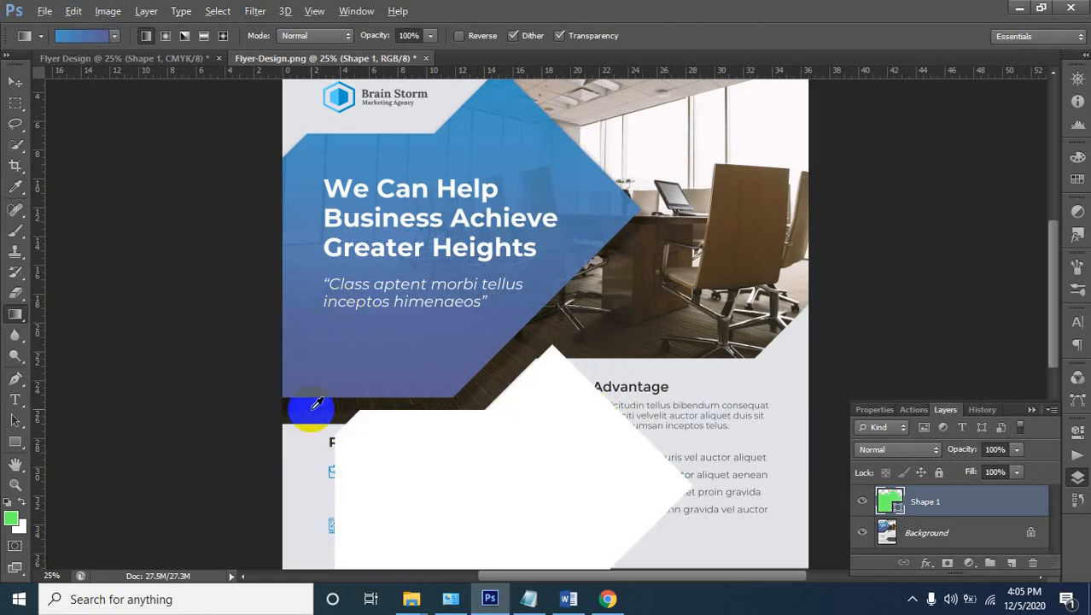
{"action": "key", "text": "alt+BackSpace"}
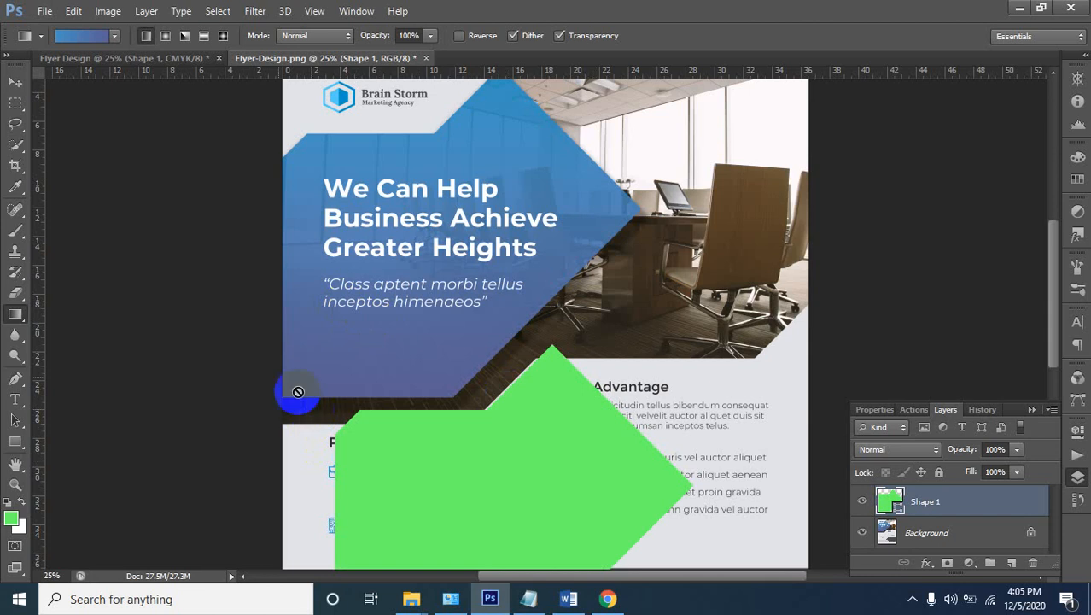
Review the blue-to-purple gradient and try to apply it to the green shape with the Gradient tool
{"action": "left_click", "coordinate": [86, 35]}
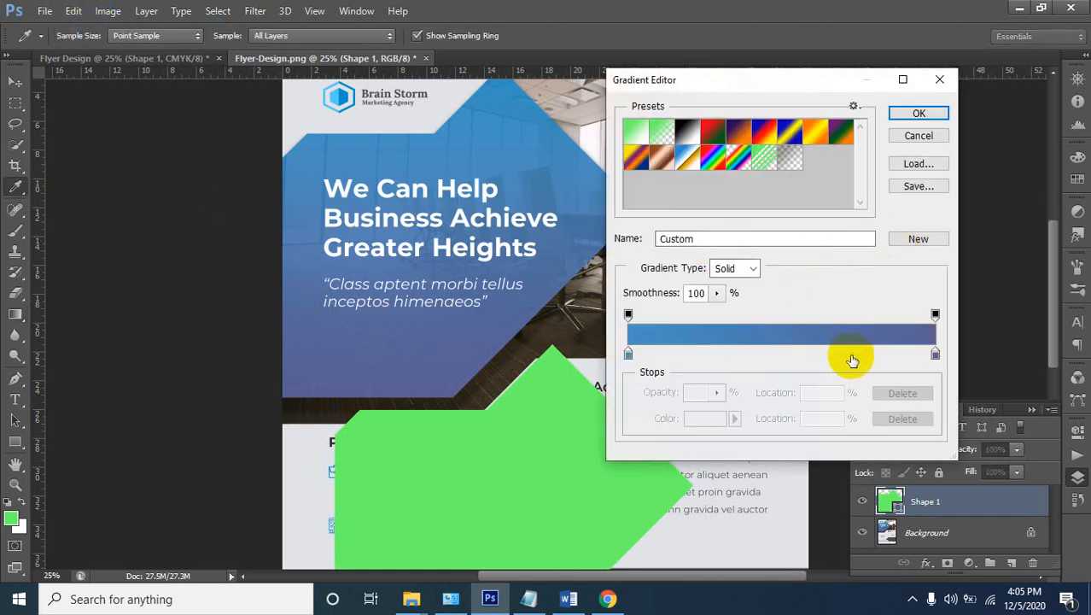
{"action": "left_click", "coordinate": [905, 120]}
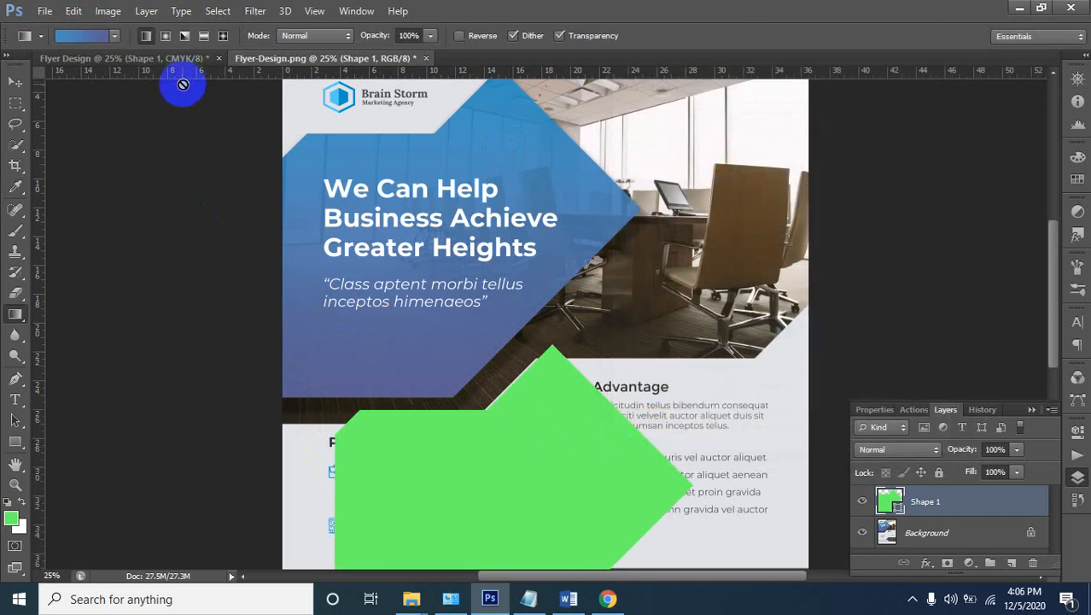
{"action": "left_click", "coordinate": [90, 39]}
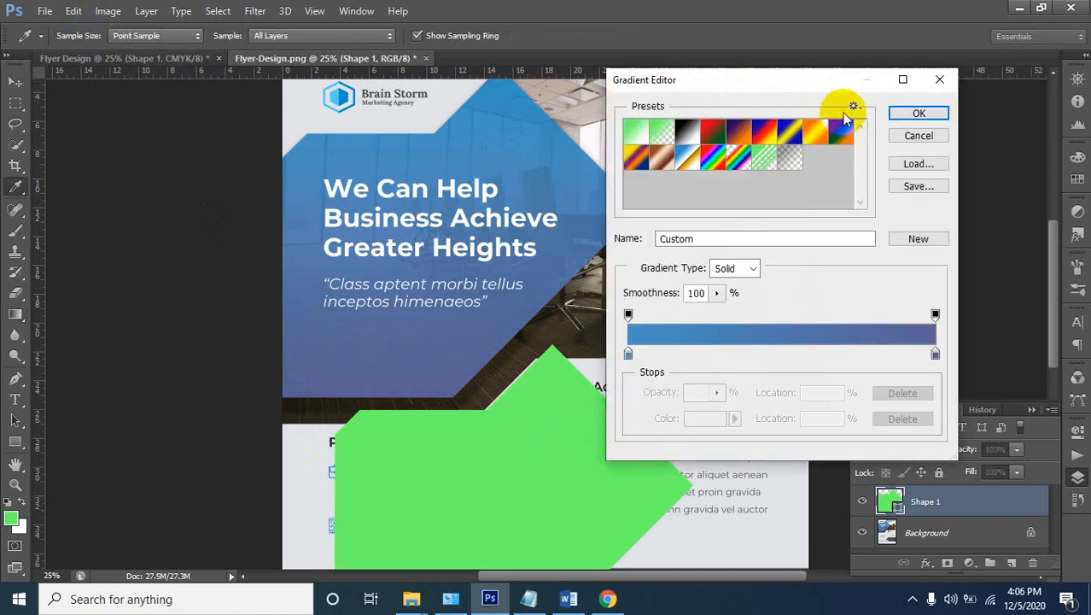
{"action": "left_click", "coordinate": [918, 115]}
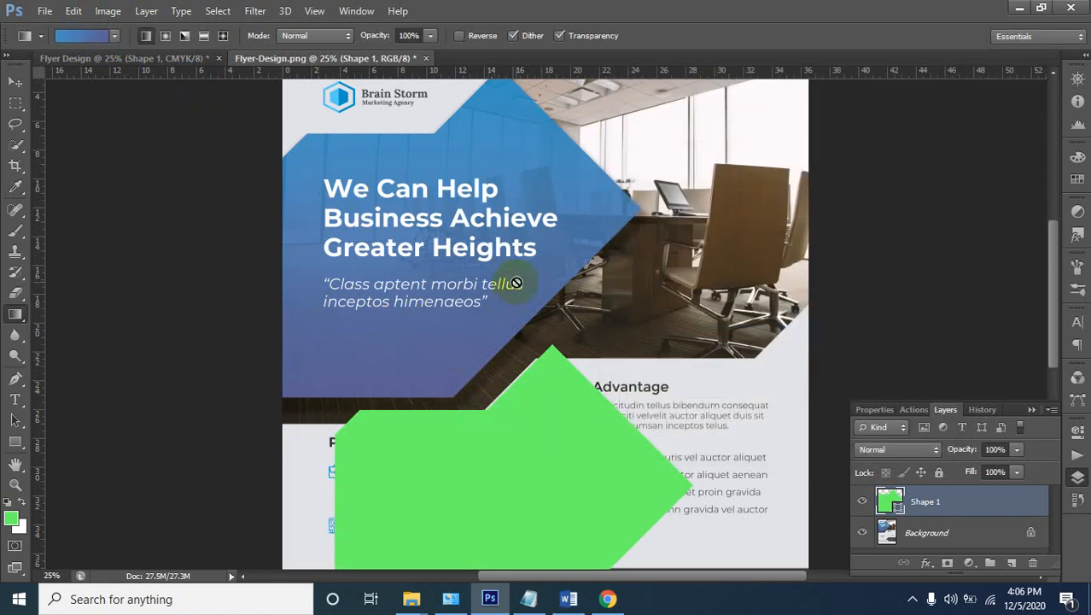
{"action": "scroll", "coordinate": [519, 274], "scroll_direction": "down", "scroll_amount": 3}
{"action": "scroll", "coordinate": [533, 271], "scroll_direction": "down", "scroll_amount": 2}
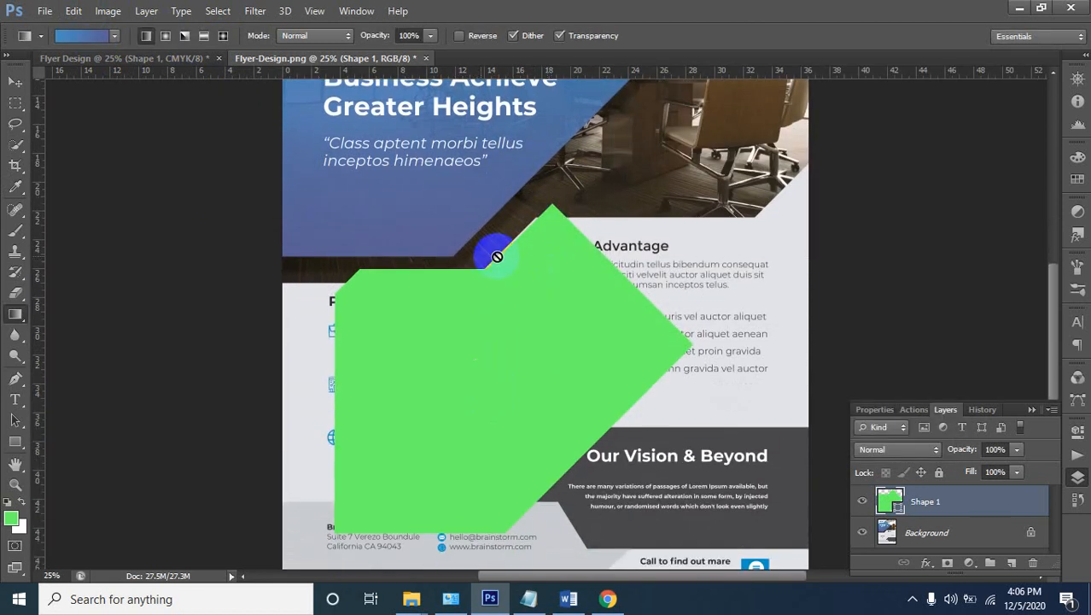
{"action": "left_click", "coordinate": [460, 303]}
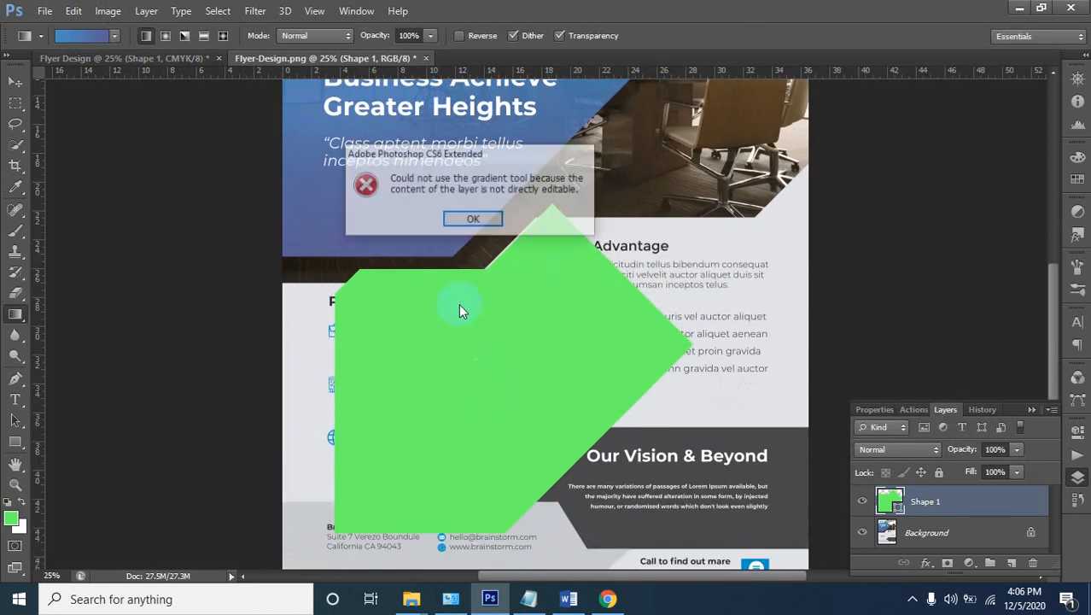
{"action": "left_click", "coordinate": [472, 220]}
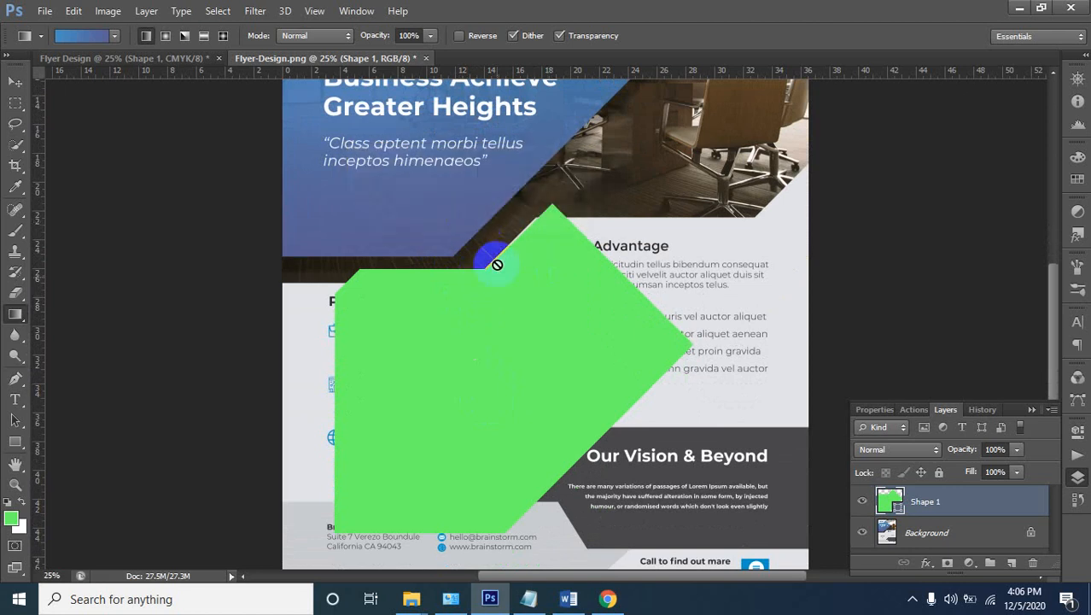
{"action": "double_click", "coordinate": [884, 502]}
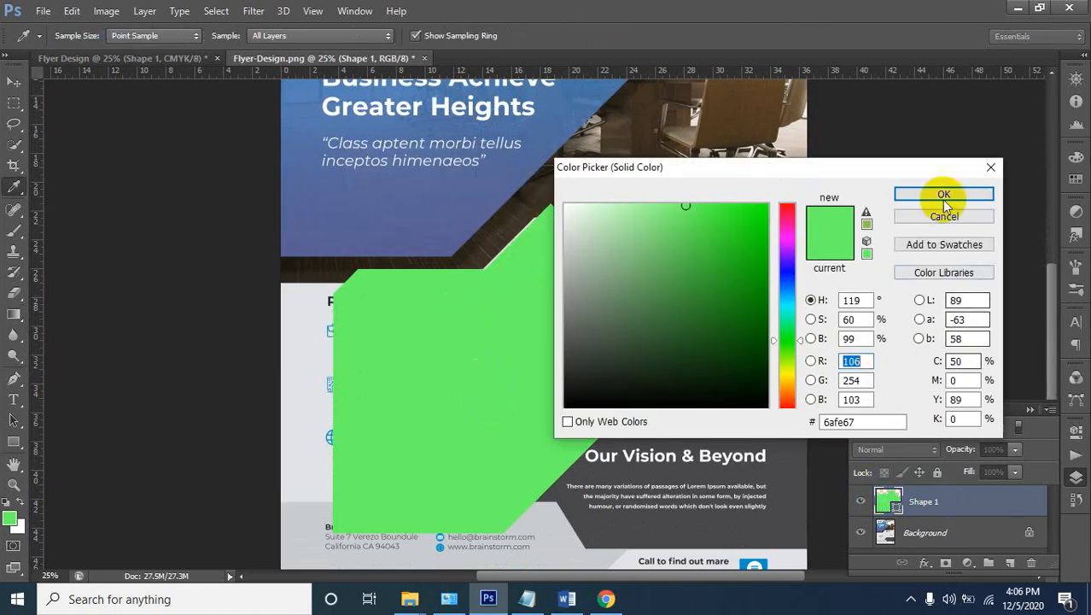
{"action": "left_click", "coordinate": [985, 169]}
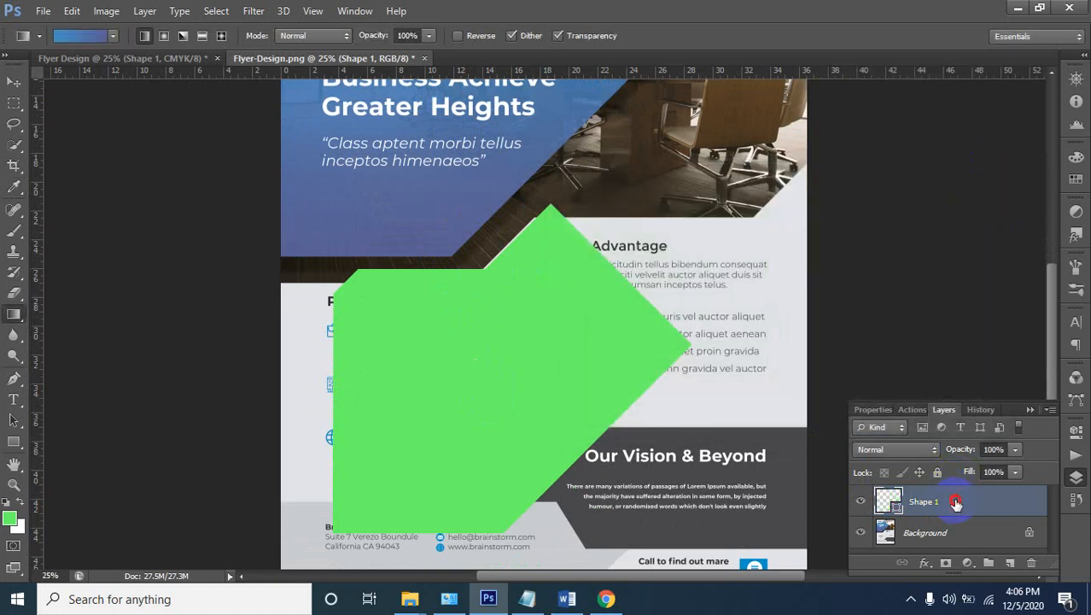
{"action": "double_click", "coordinate": [956, 504]}
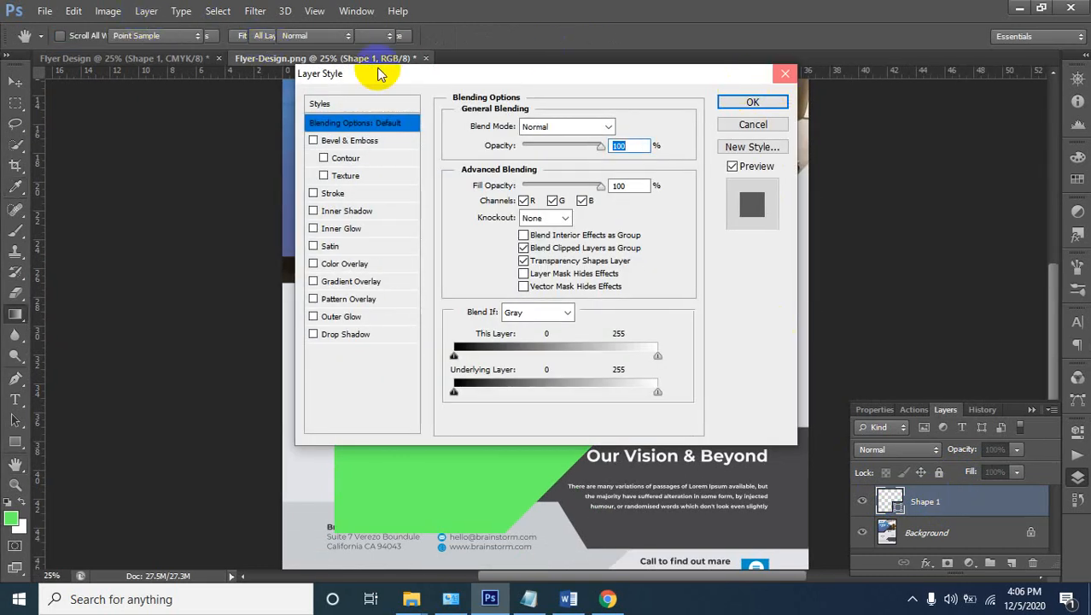
{"action": "left_click", "coordinate": [752, 101]}
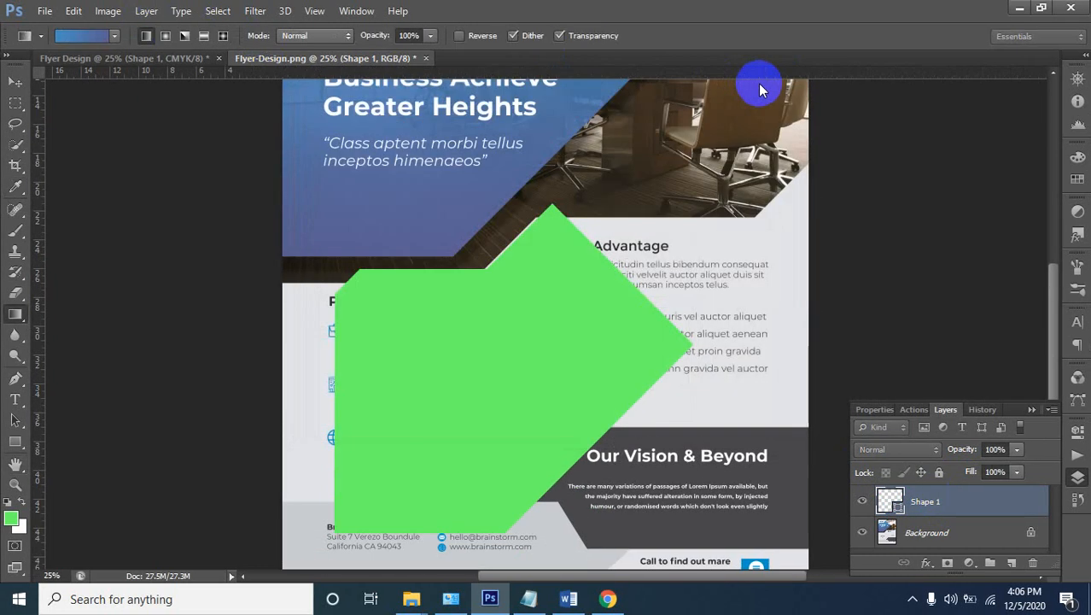
Recheck the custom gradient's stops and try again to apply the gradient to the Shape 1 layer
{"action": "left_click", "coordinate": [85, 35]}
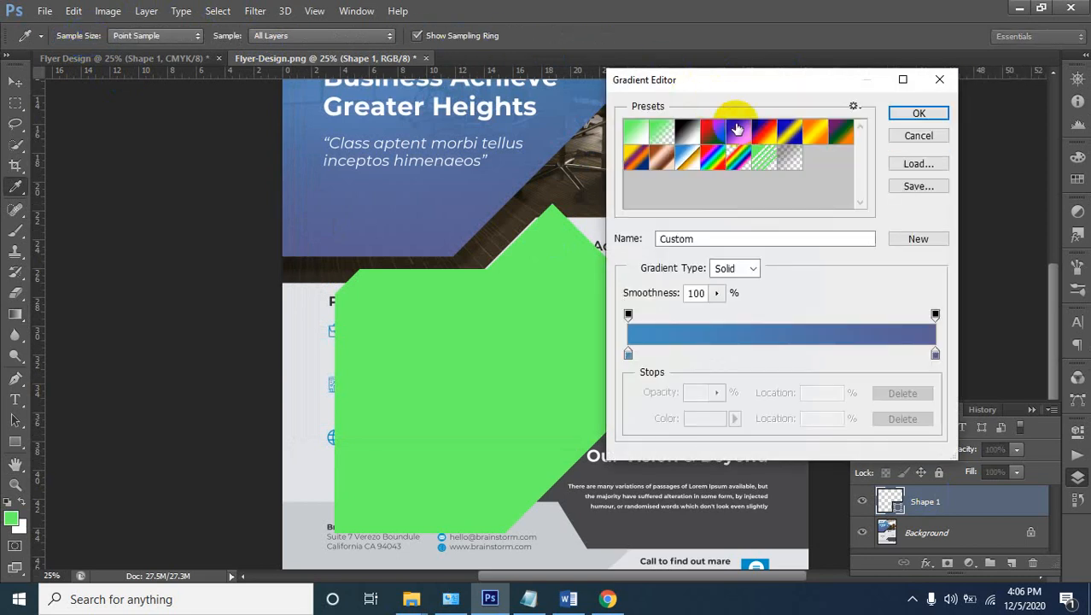
{"action": "left_click", "coordinate": [937, 81]}
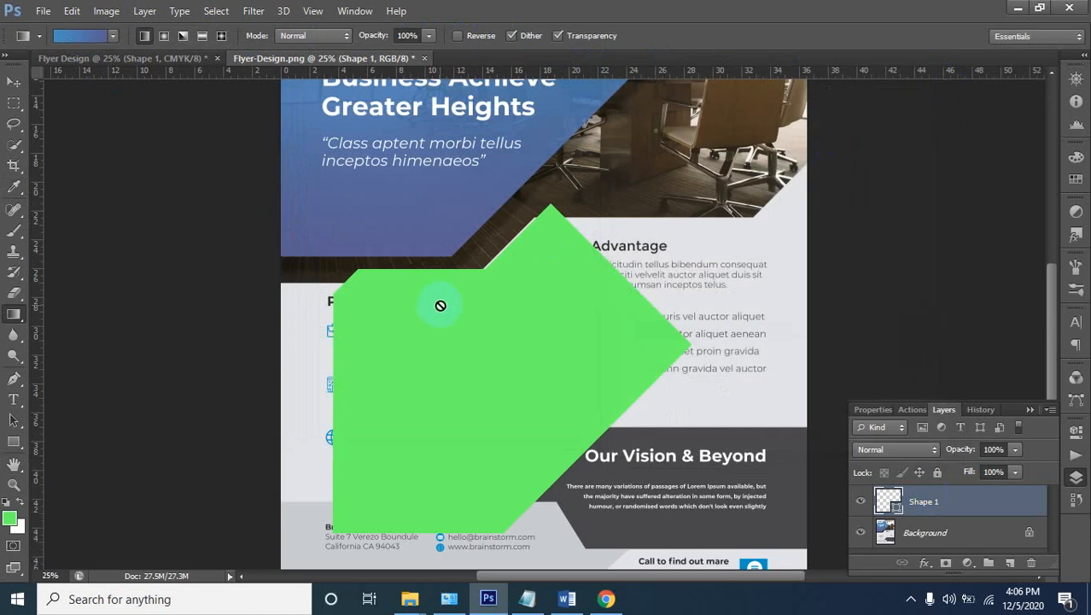
{"action": "left_click", "coordinate": [77, 36]}
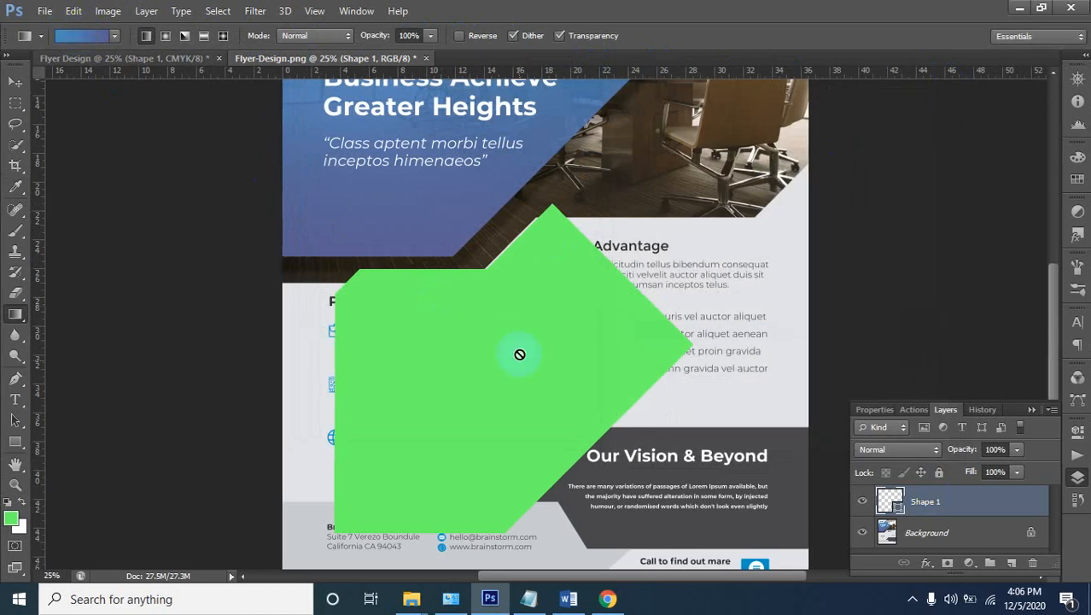
{"action": "left_click", "coordinate": [537, 373]}
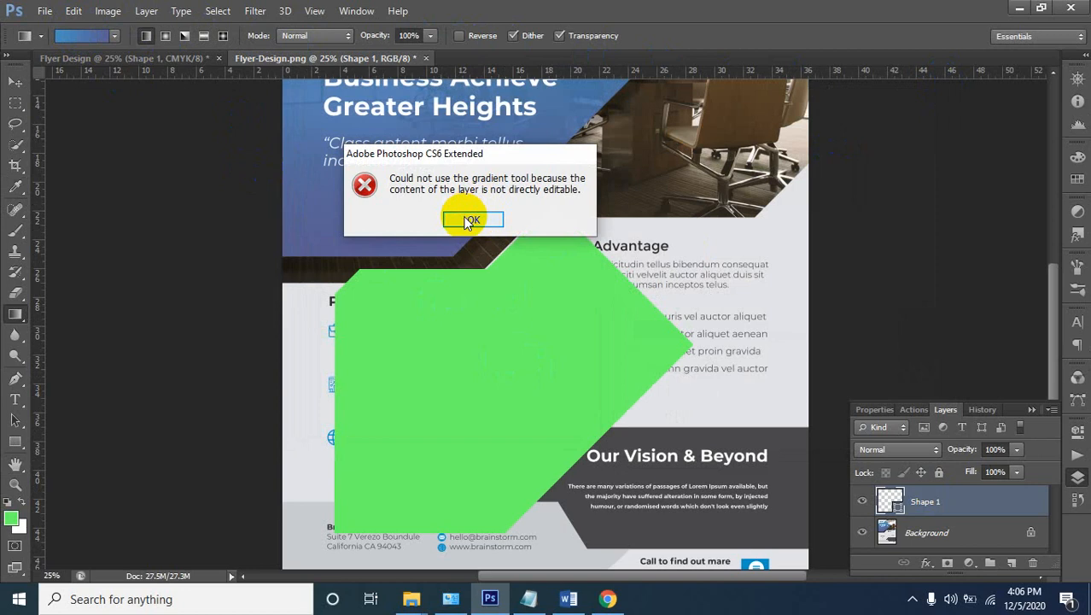
{"action": "left_click", "coordinate": [464, 216]}
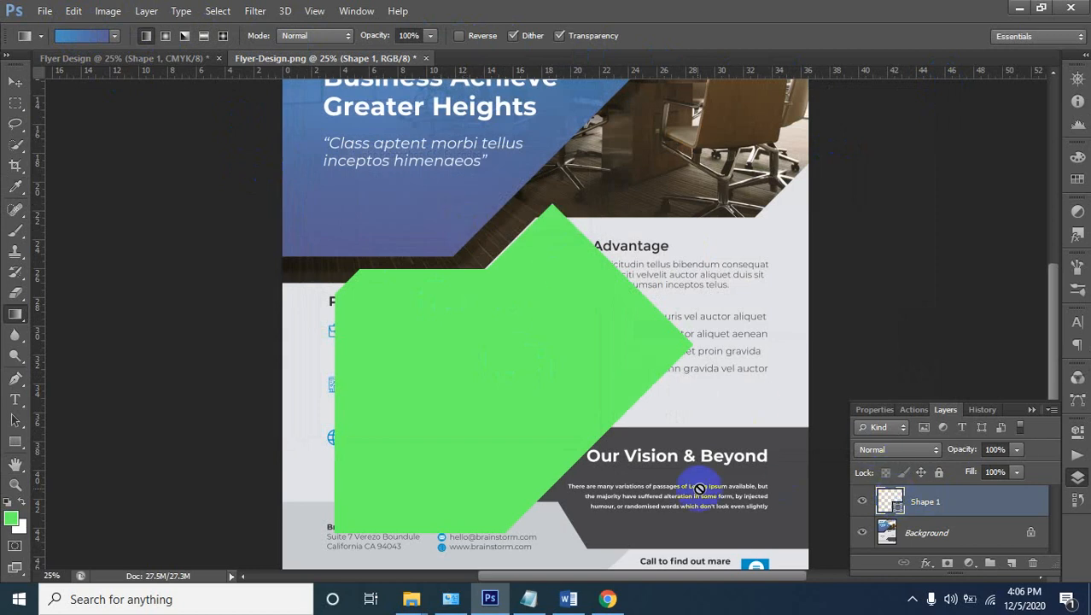
Reselect the Gradient tool, enable Reverse, and try to draw the reversed gradient across the green shape
{"action": "left_click", "coordinate": [17, 314]}
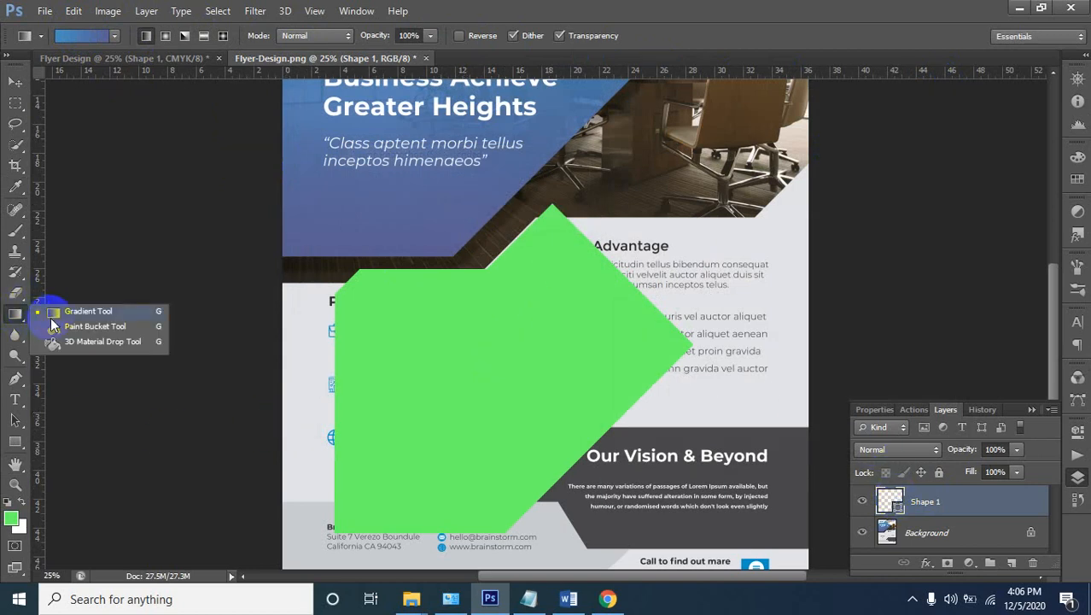
{"action": "left_click", "coordinate": [57, 312]}
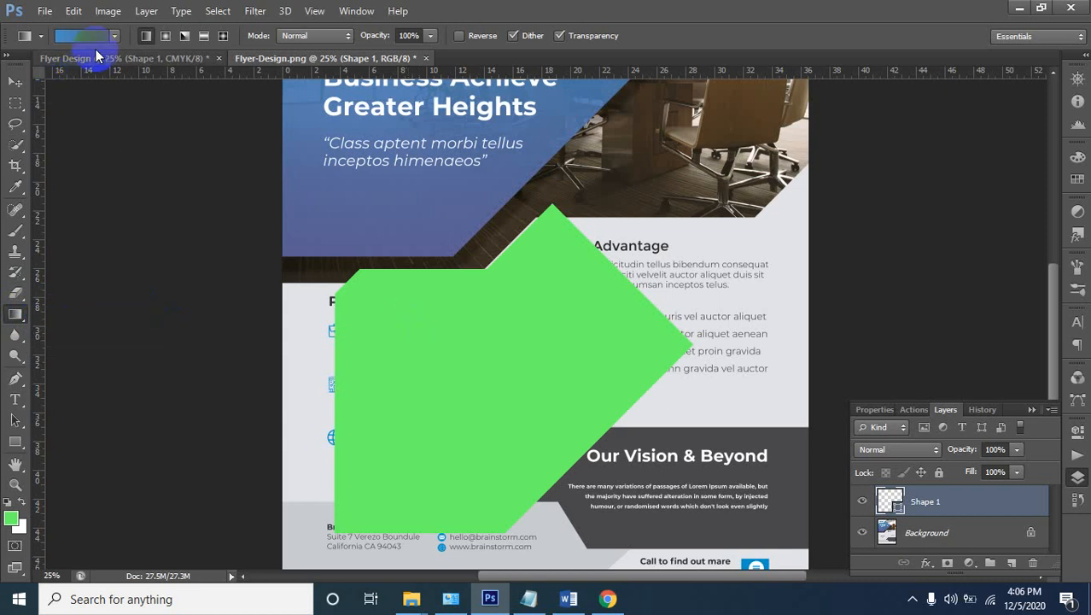
{"action": "left_click", "coordinate": [418, 37]}
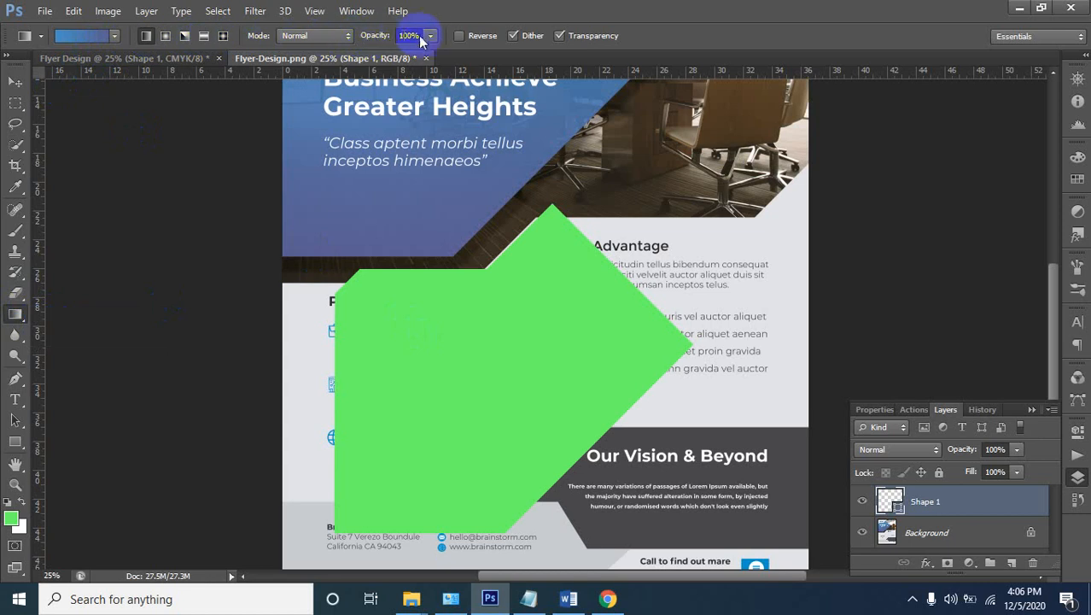
{"action": "left_click", "coordinate": [474, 36]}
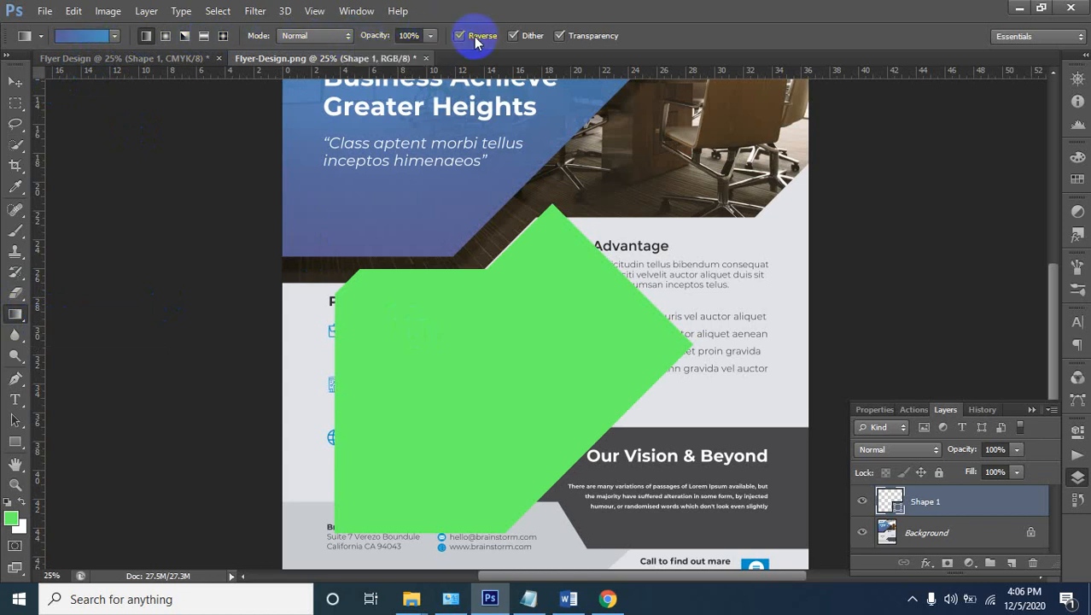
{"action": "left_click", "coordinate": [460, 315]}
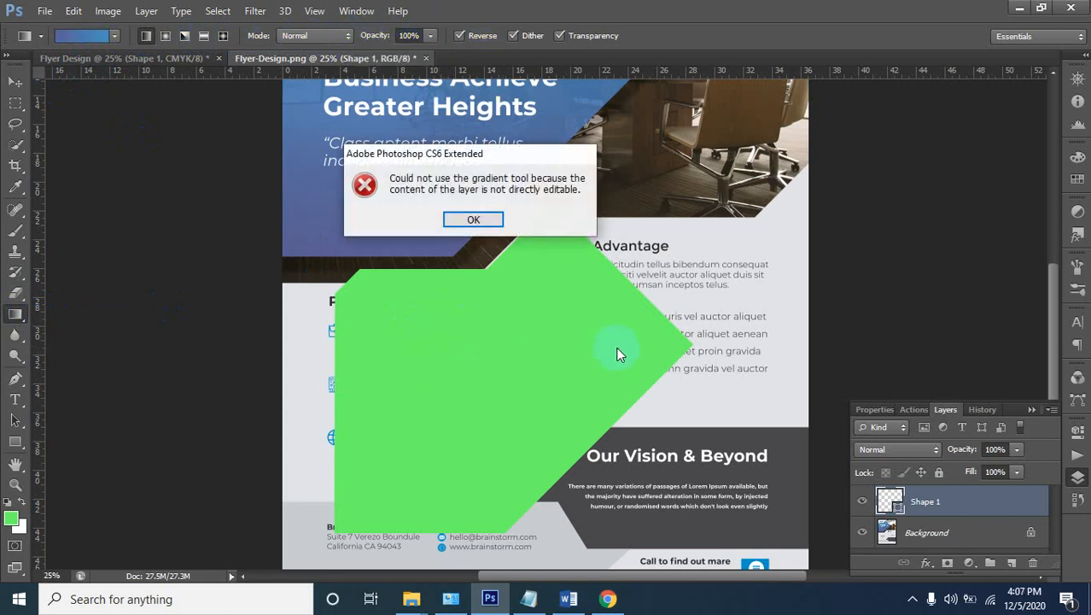
{"action": "left_click", "coordinate": [466, 217]}
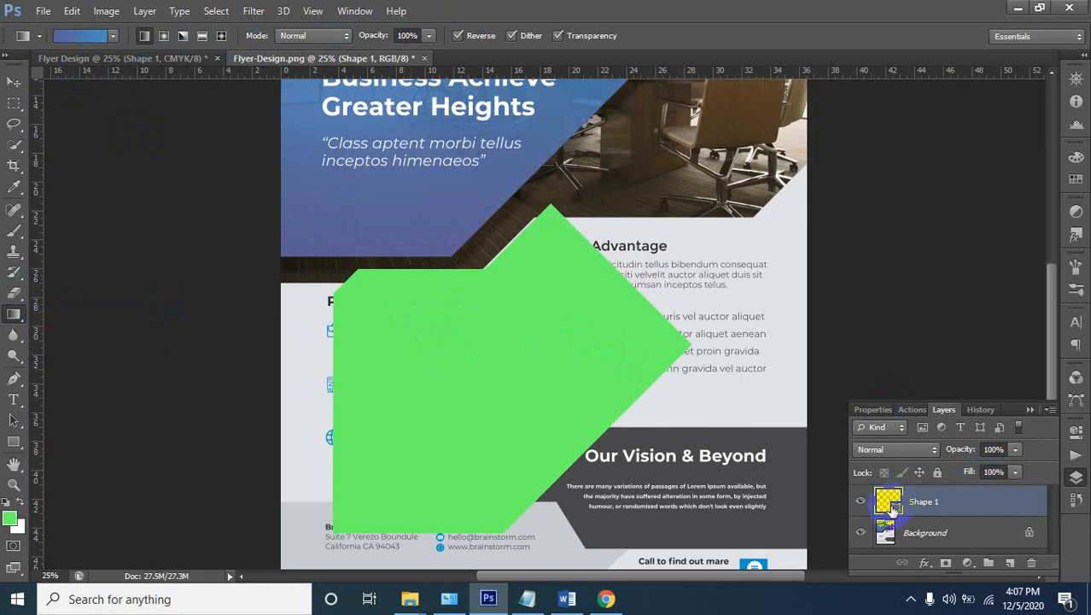
Enable a Gradient Overlay in the Shape 1 layer's style settings, moving the dialog aside so the shape can be seen
{"action": "right_click", "coordinate": [890, 502]}
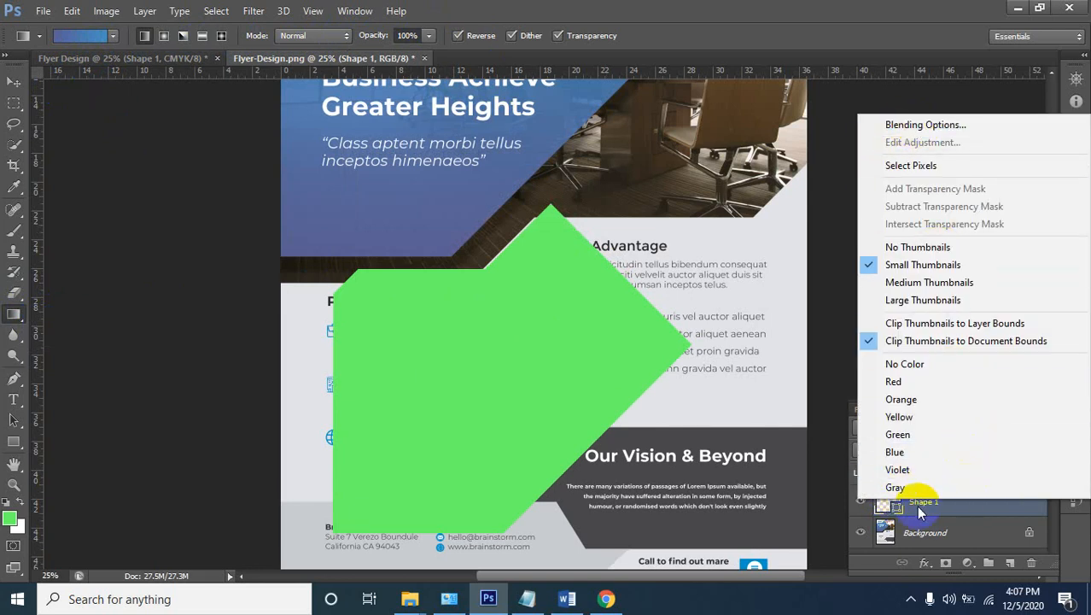
{"action": "left_click", "coordinate": [937, 517]}
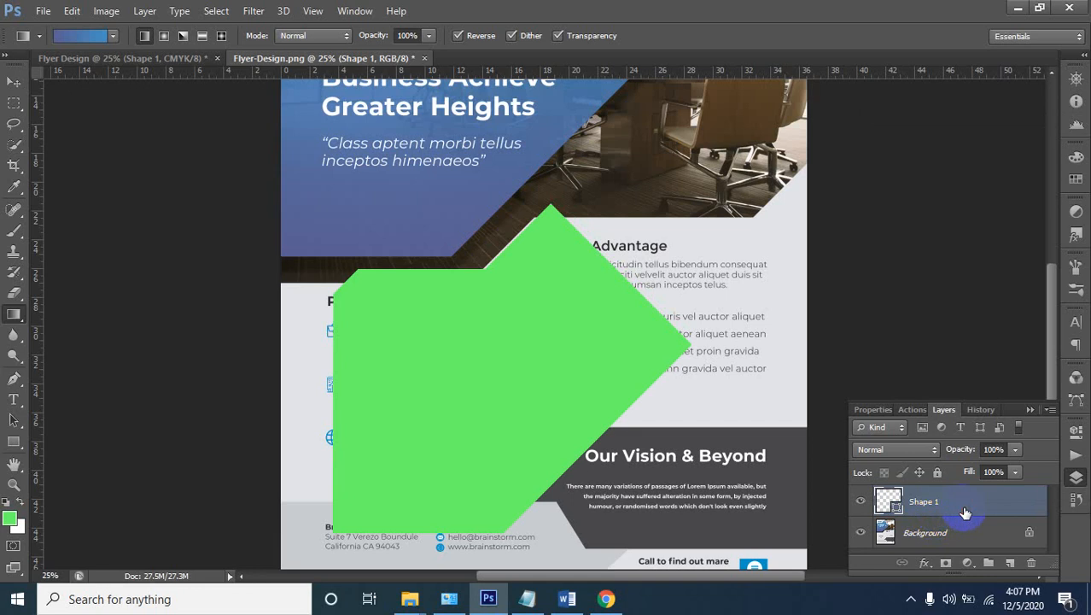
{"action": "double_click", "coordinate": [964, 510]}
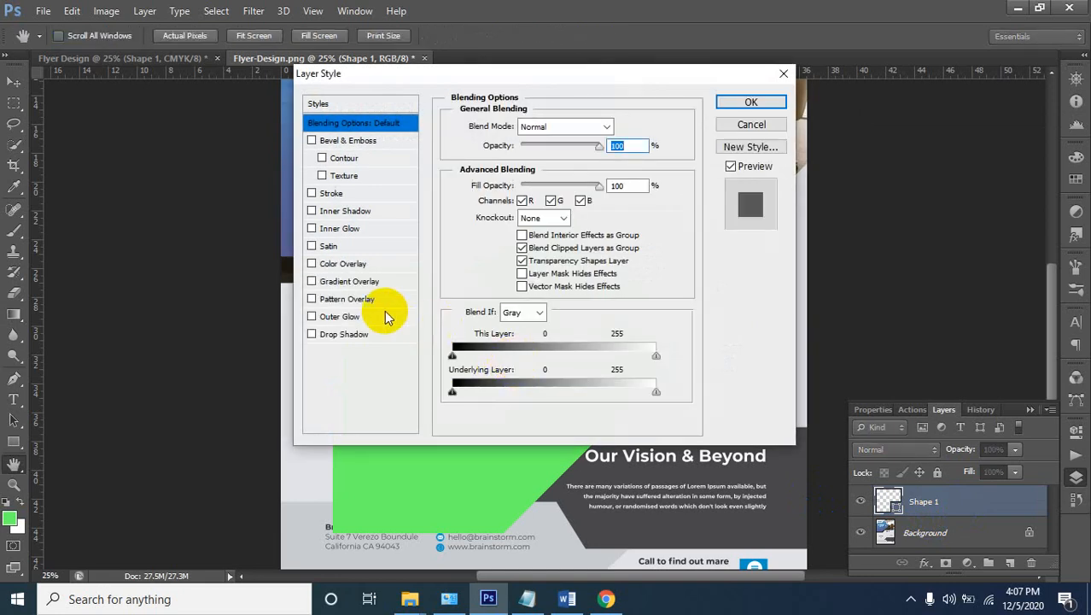
{"action": "left_click", "coordinate": [333, 286]}
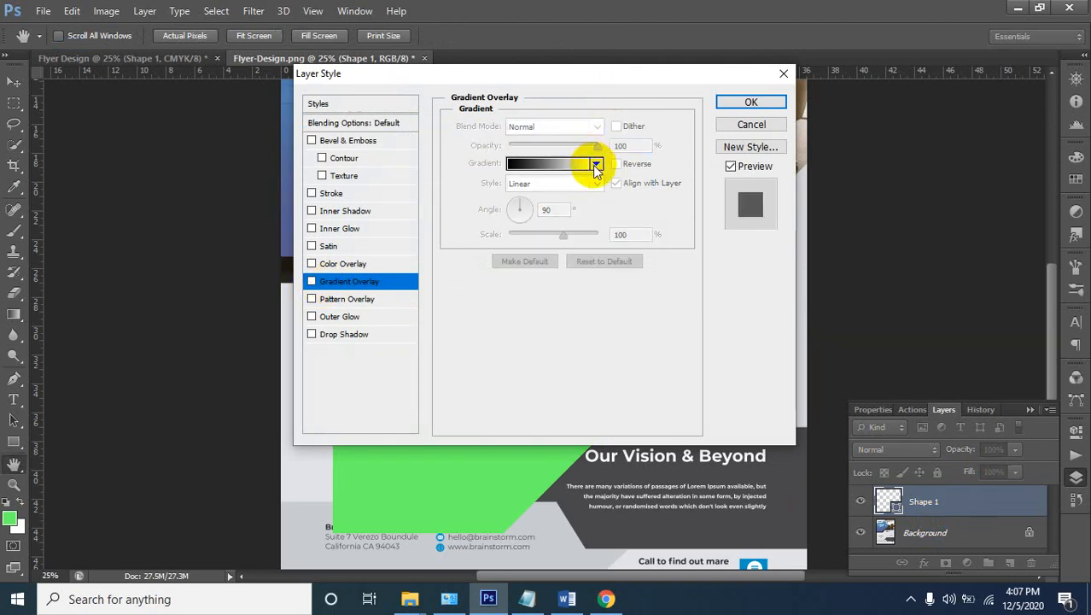
{"action": "left_click_drag", "start_coordinate": [623, 78], "coordinate": [907, 139]}
{"action": "left_click", "coordinate": [887, 224]}
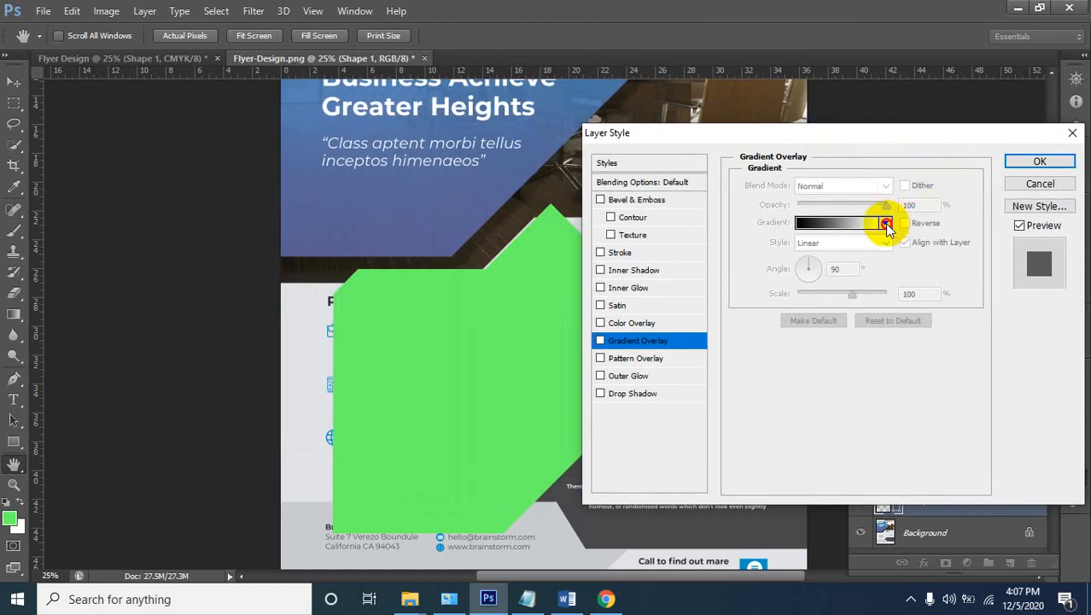
{"action": "left_click", "coordinate": [600, 340]}
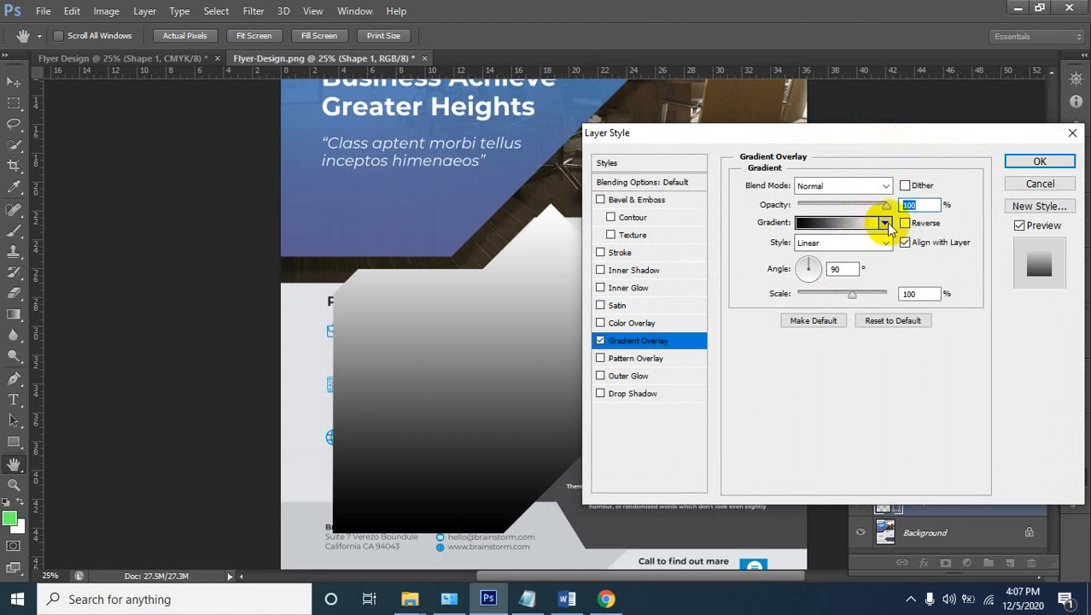
Compare the green gradient presets for the Gradient Overlay and choose Foreground to Background
{"action": "left_click", "coordinate": [884, 224]}
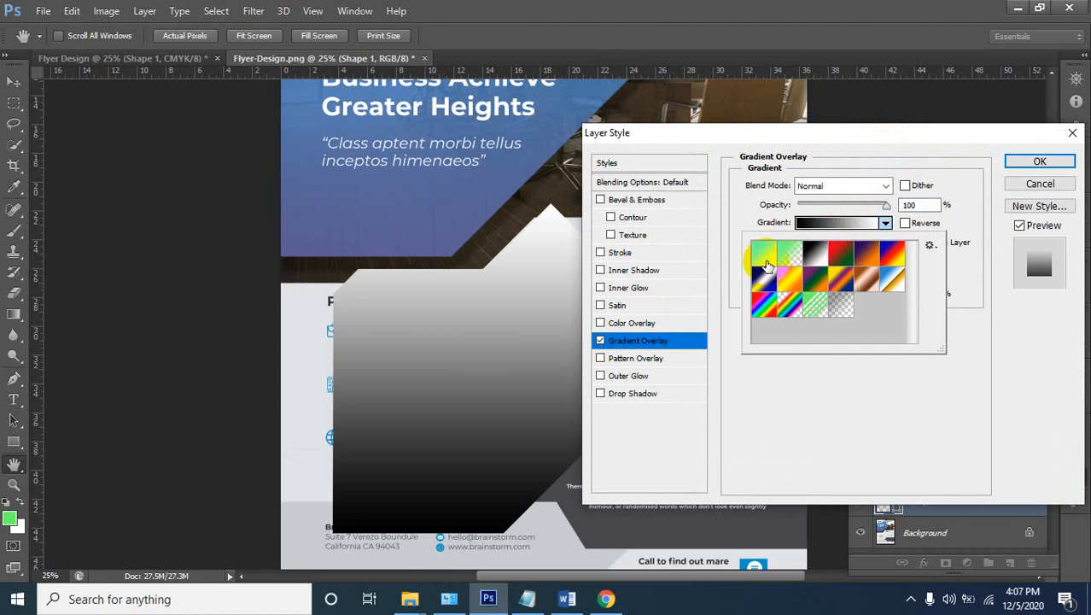
{"action": "left_click", "coordinate": [758, 263]}
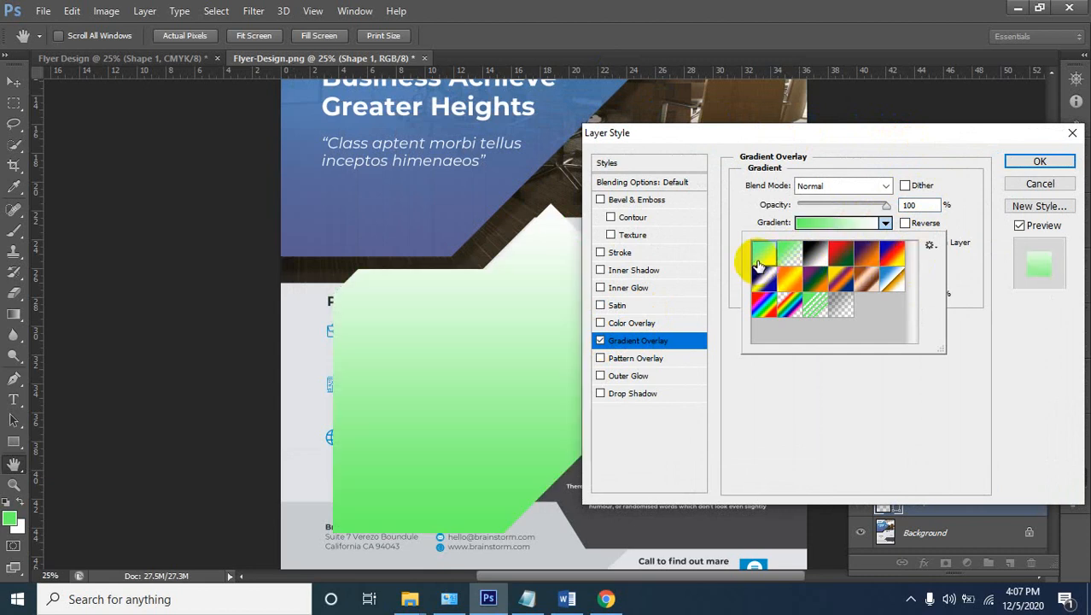
{"action": "left_click", "coordinate": [791, 258]}
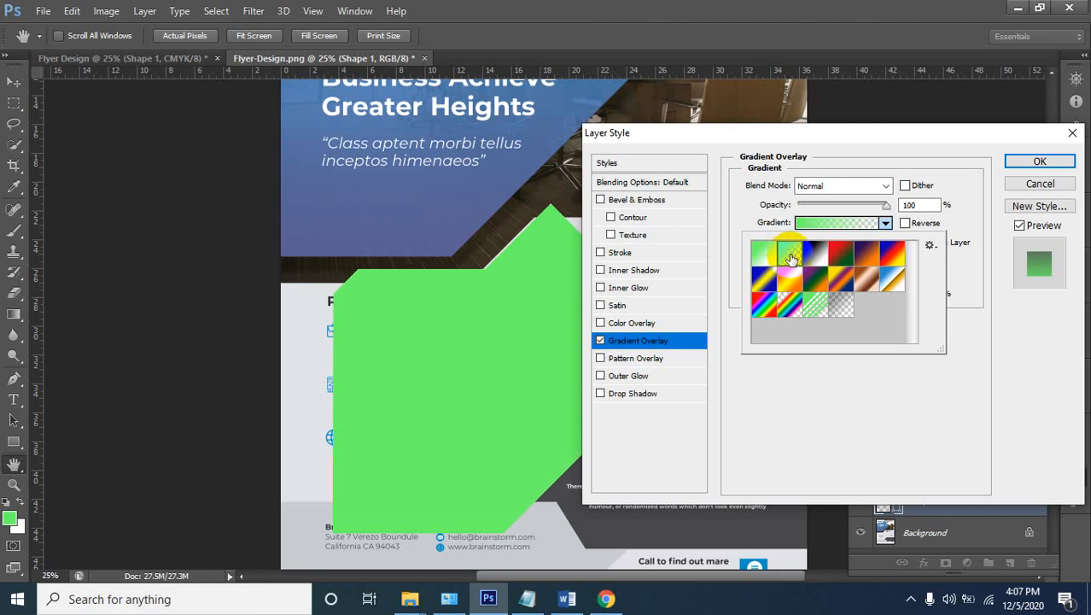
{"action": "left_click", "coordinate": [760, 261]}
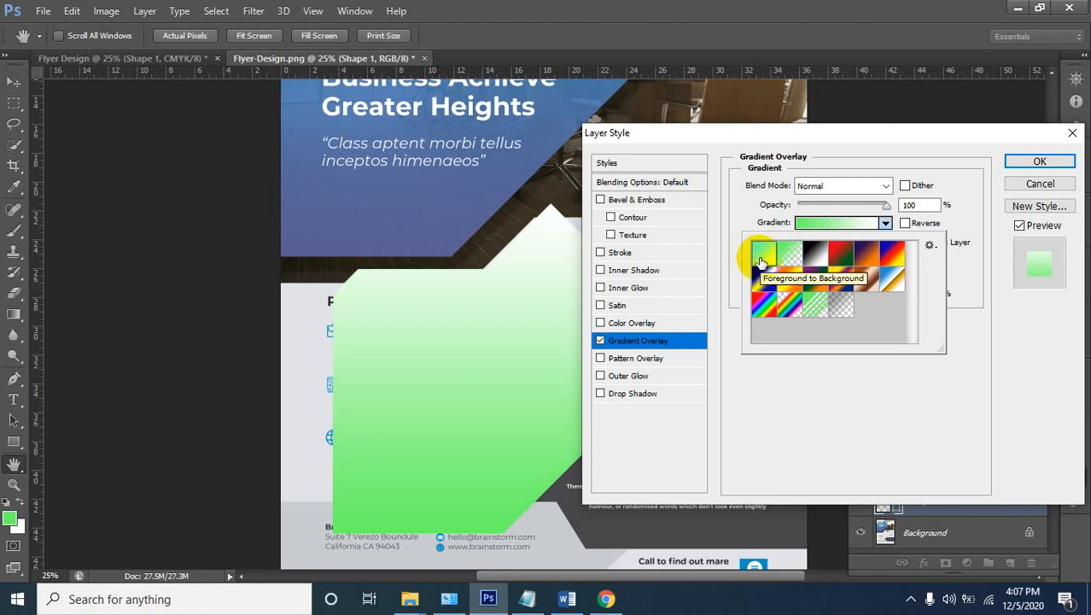
{"action": "left_click", "coordinate": [977, 272]}
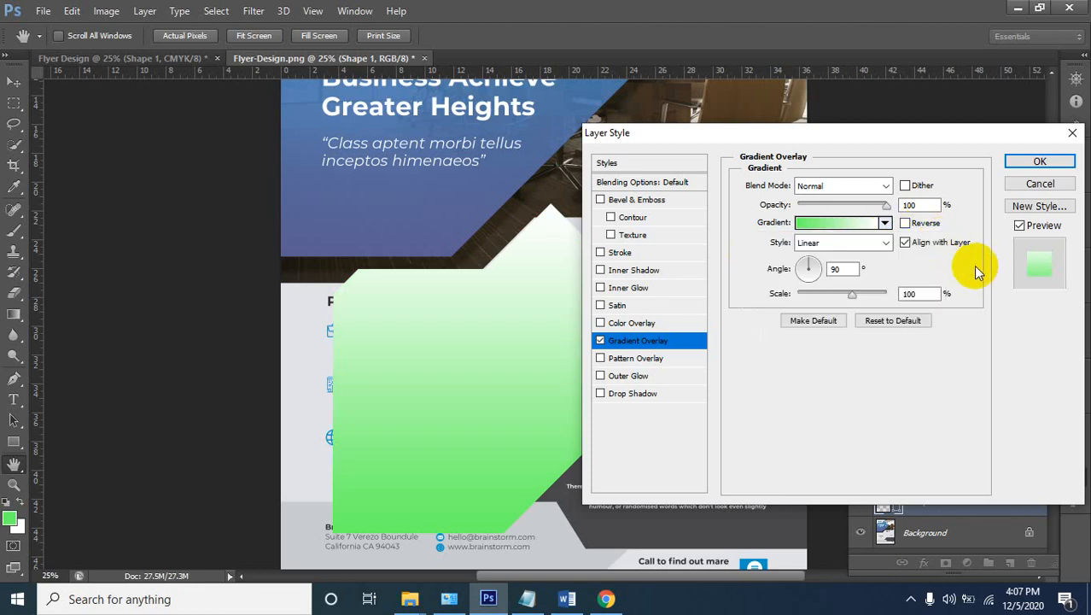
Rotate the Gradient Overlay's angle to -86° so its starting color lies at the top of the shape
{"action": "left_click_drag", "start_coordinate": [811, 263], "coordinate": [810, 294]}
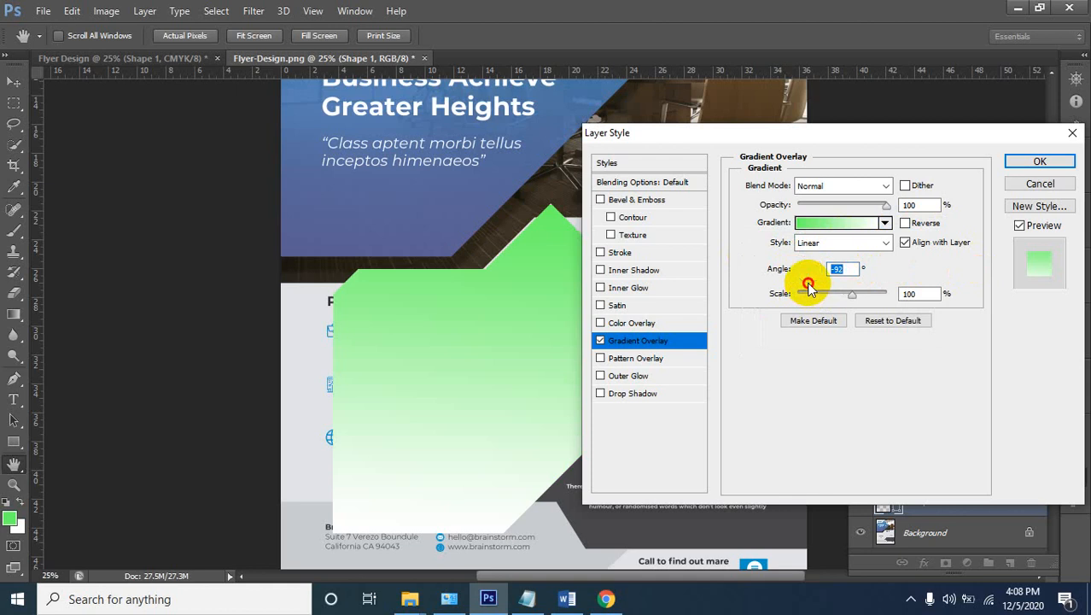
{"action": "left_click_drag", "start_coordinate": [808, 287], "coordinate": [811, 289]}
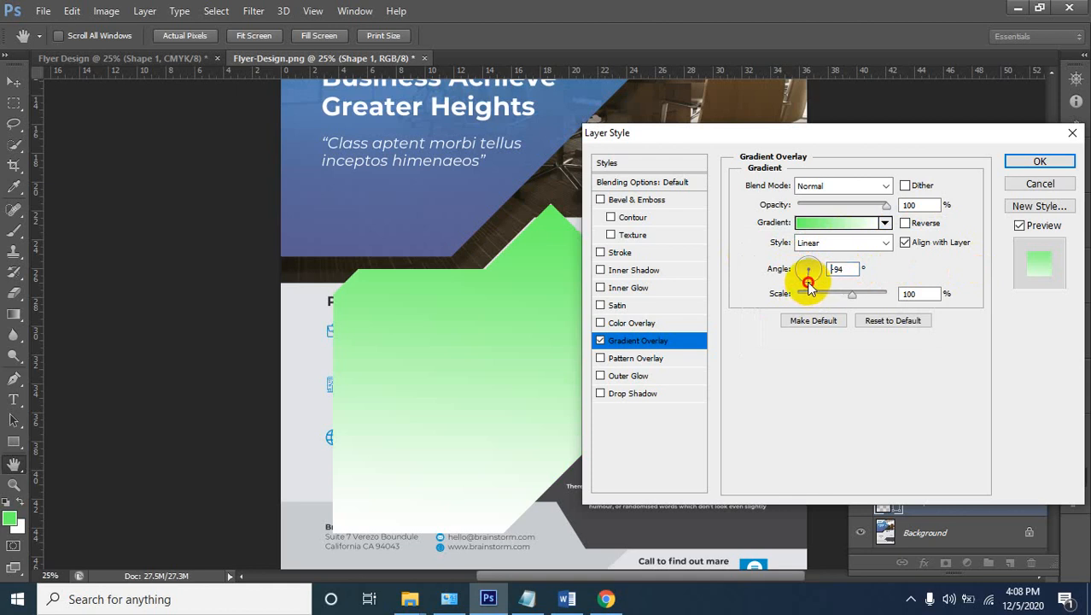
{"action": "left_click_drag", "start_coordinate": [806, 284], "coordinate": [806, 287]}
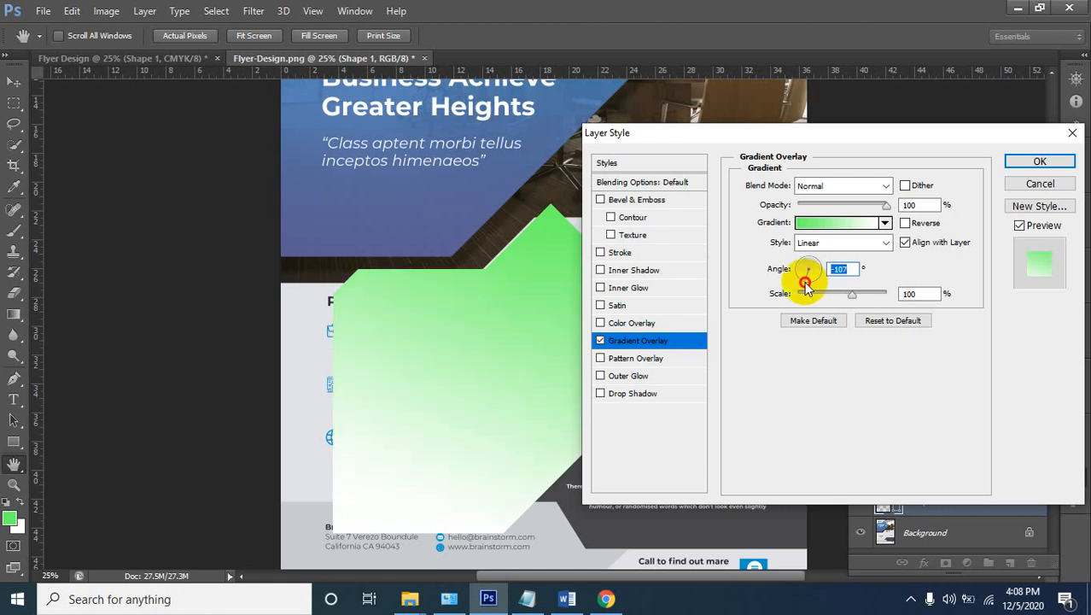
{"action": "mouse_move", "coordinate": [806, 288]}
{"action": "left_mouse_down"}
{"action": "mouse_move", "coordinate": [807, 278]}
{"action": "mouse_move", "coordinate": [810, 288]}
{"action": "left_mouse_up"}
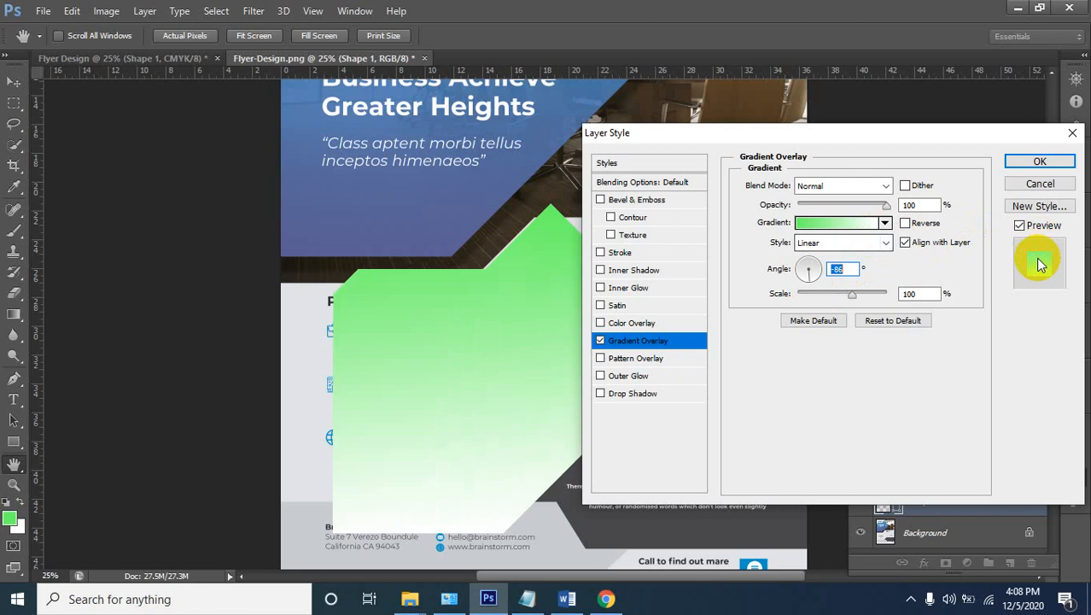
Edit the overlay gradient and set its first color stop to the blue sampled from the upper edge of the reference header shape
{"action": "left_click", "coordinate": [840, 225]}
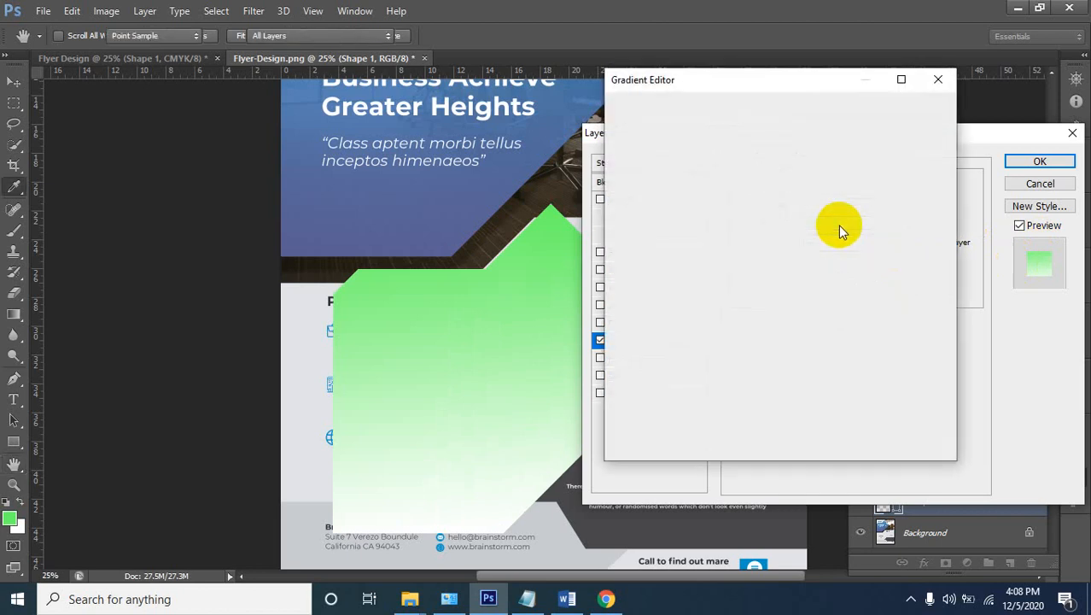
{"action": "left_click", "coordinate": [627, 353]}
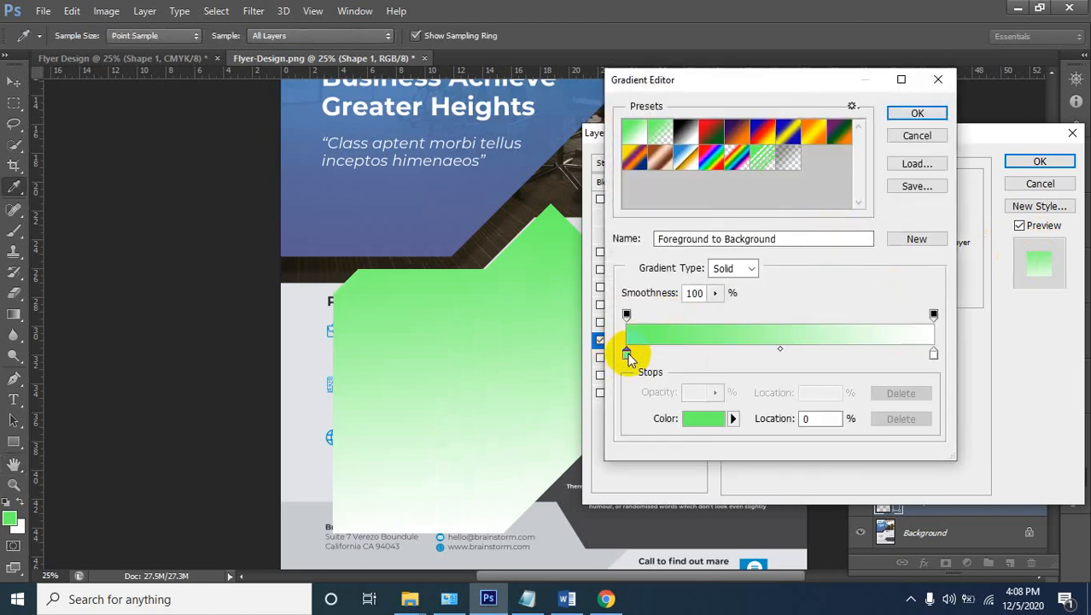
{"action": "double_click", "coordinate": [627, 353]}
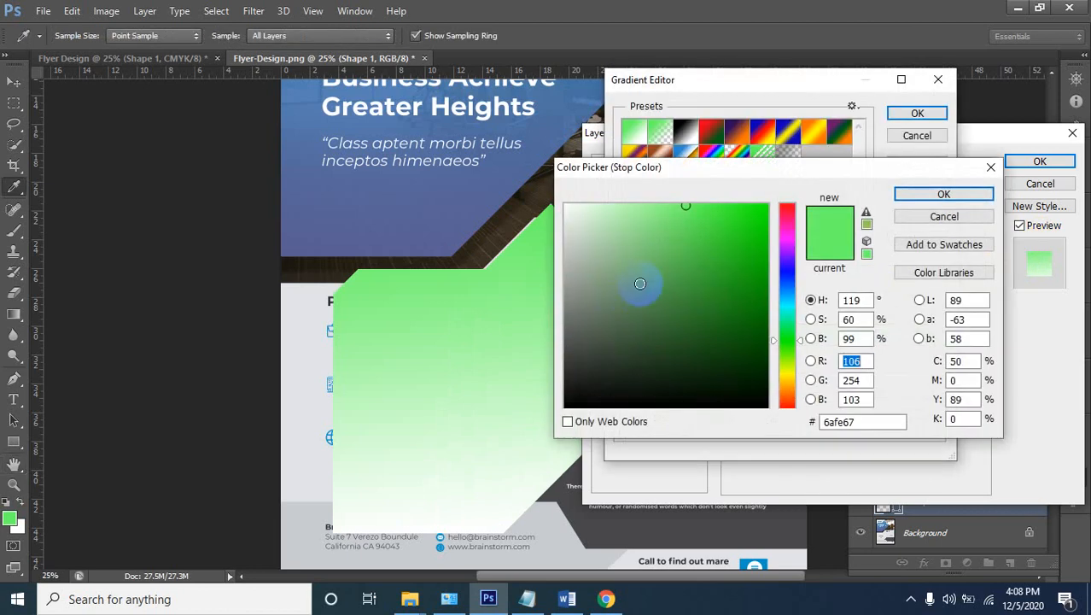
{"action": "left_click", "coordinate": [960, 193]}
{"action": "scroll", "coordinate": [441, 128], "scroll_direction": "up", "scroll_amount": 3}
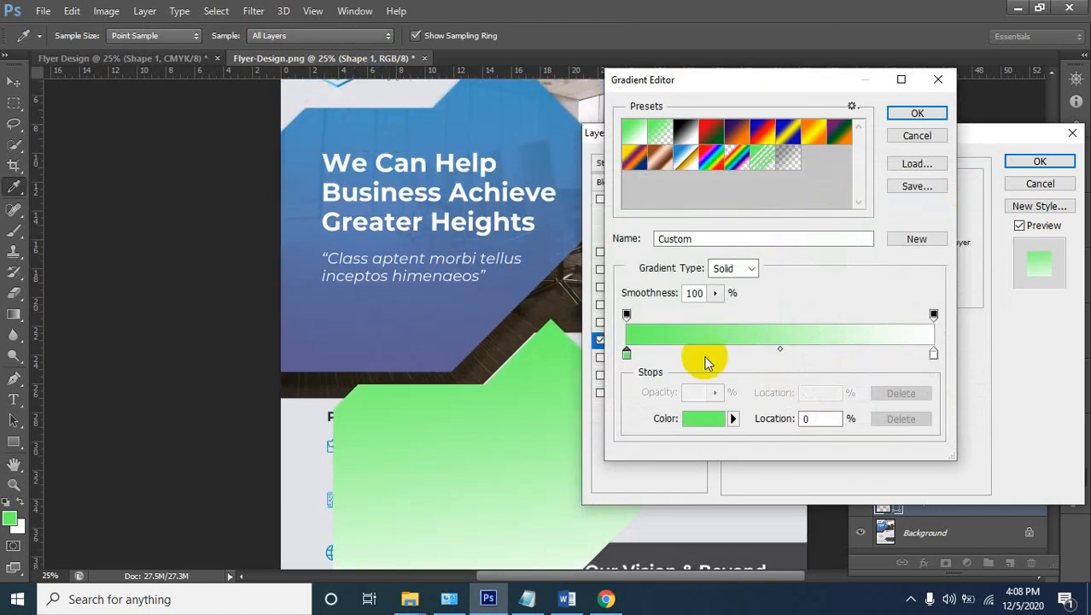
{"action": "double_click", "coordinate": [626, 355]}
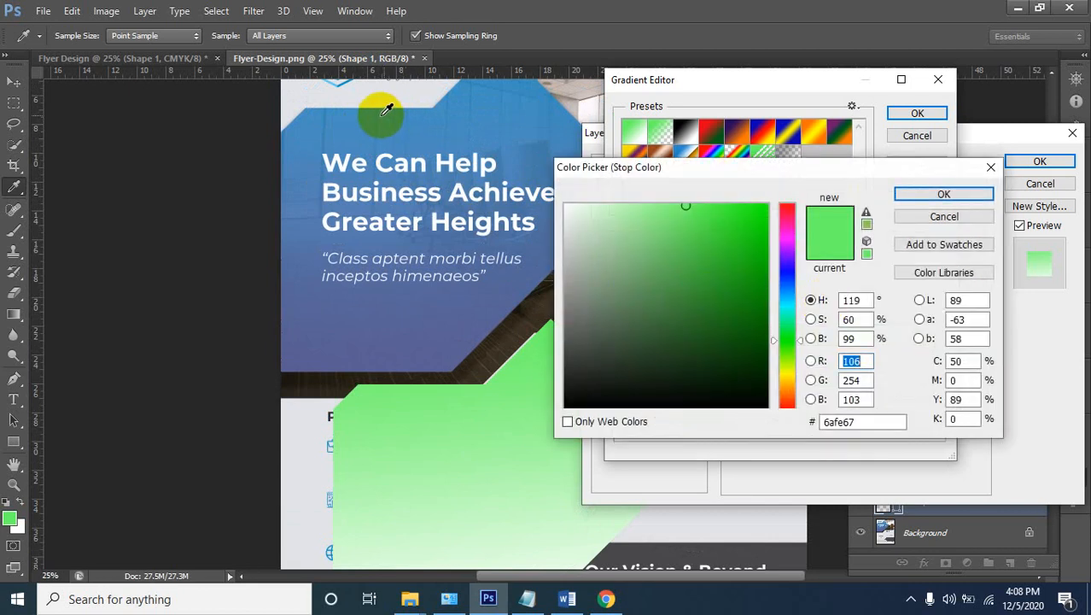
{"action": "left_click", "coordinate": [384, 110]}
{"action": "left_click", "coordinate": [950, 191]}
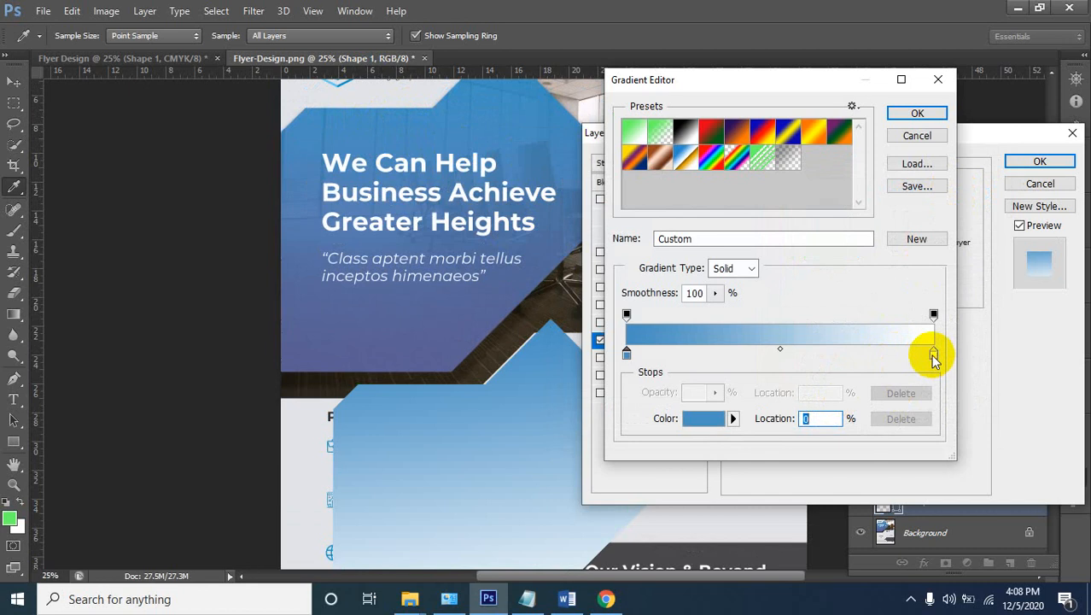
Set the gradient's end stop to purple 585f94 sampled from the reference header's lower edge and apply the layer style
{"action": "double_click", "coordinate": [934, 357]}
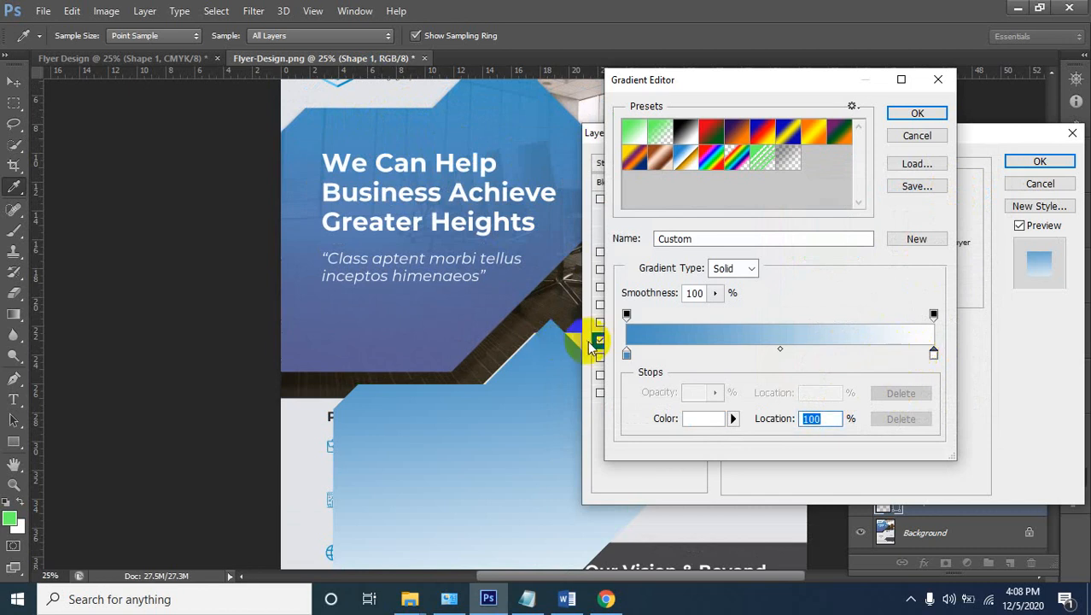
{"action": "left_click", "coordinate": [392, 357]}
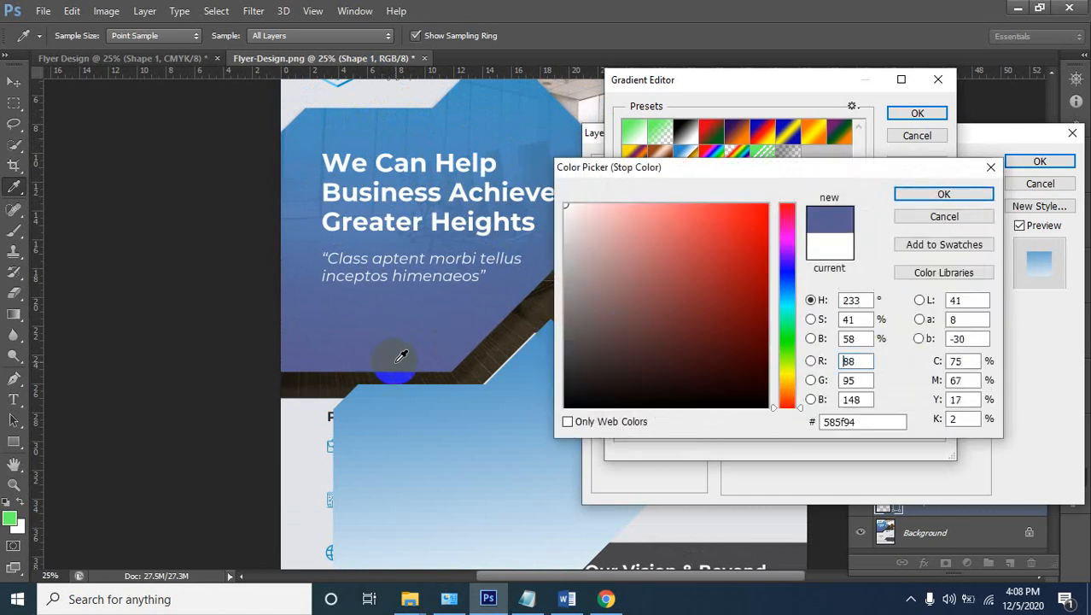
{"action": "left_click", "coordinate": [930, 196]}
{"action": "left_click", "coordinate": [917, 113]}
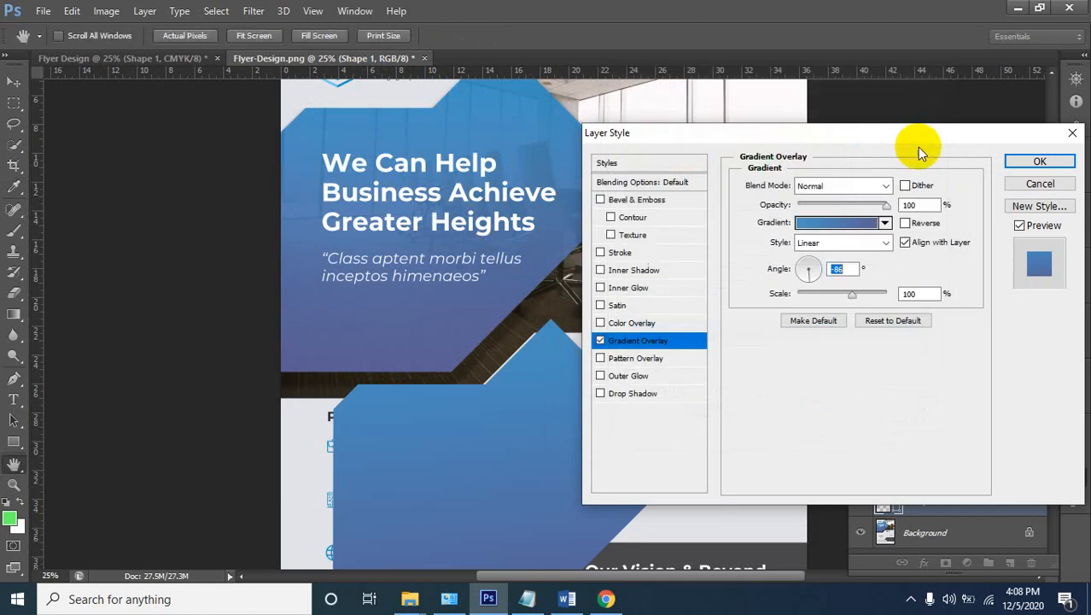
{"action": "left_click", "coordinate": [1042, 160]}
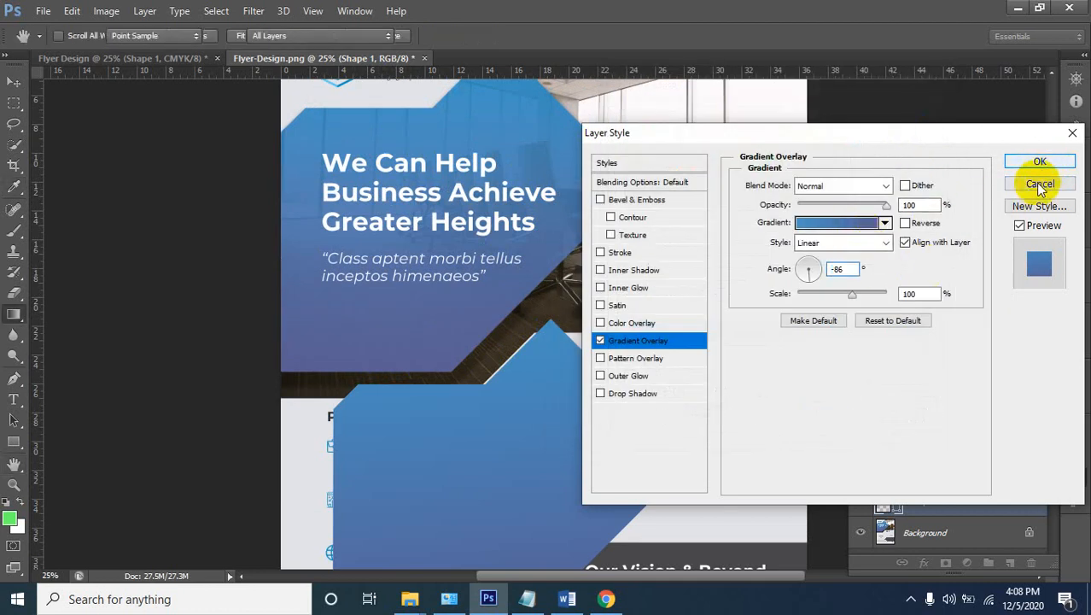
Lower the Shape 1 layer's opacity to 94% and compare the shape with the reference header
{"action": "left_click", "coordinate": [586, 372]}
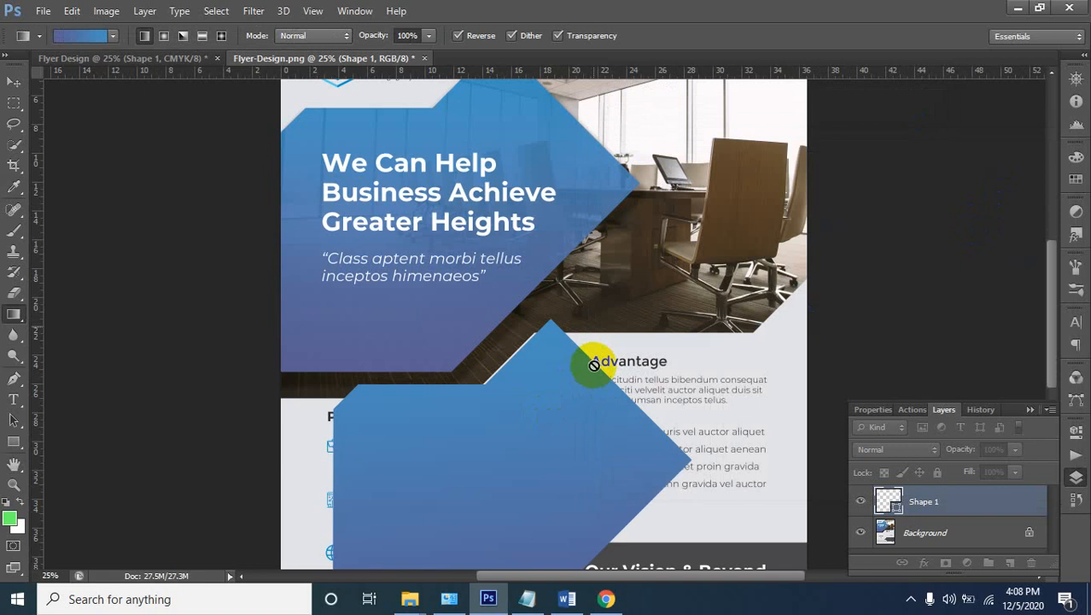
{"action": "scroll", "coordinate": [595, 364], "scroll_direction": "down", "scroll_amount": 3}
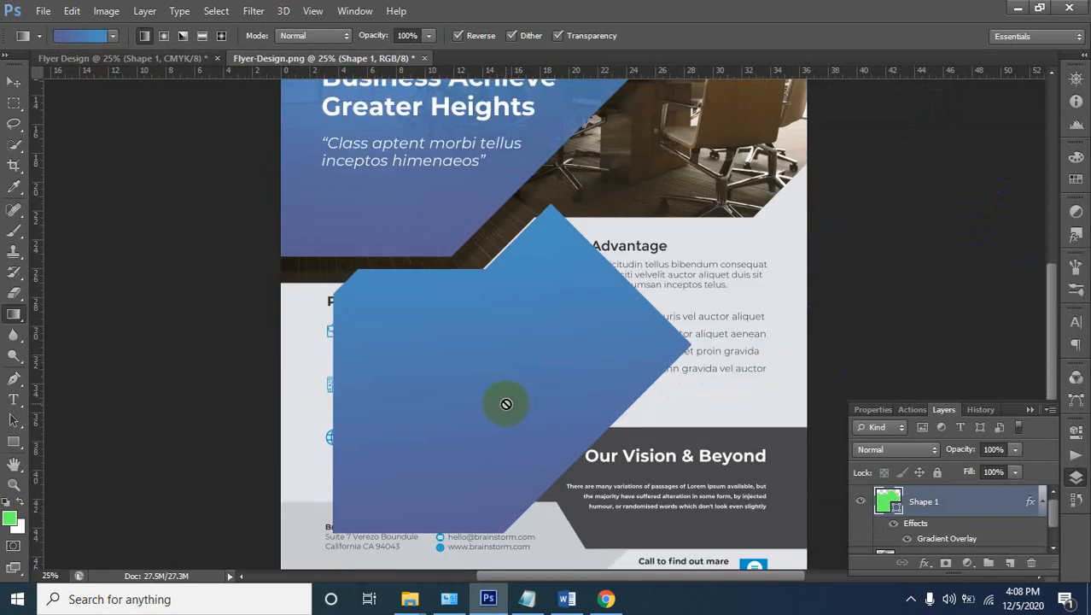
{"action": "left_click", "coordinate": [1015, 452]}
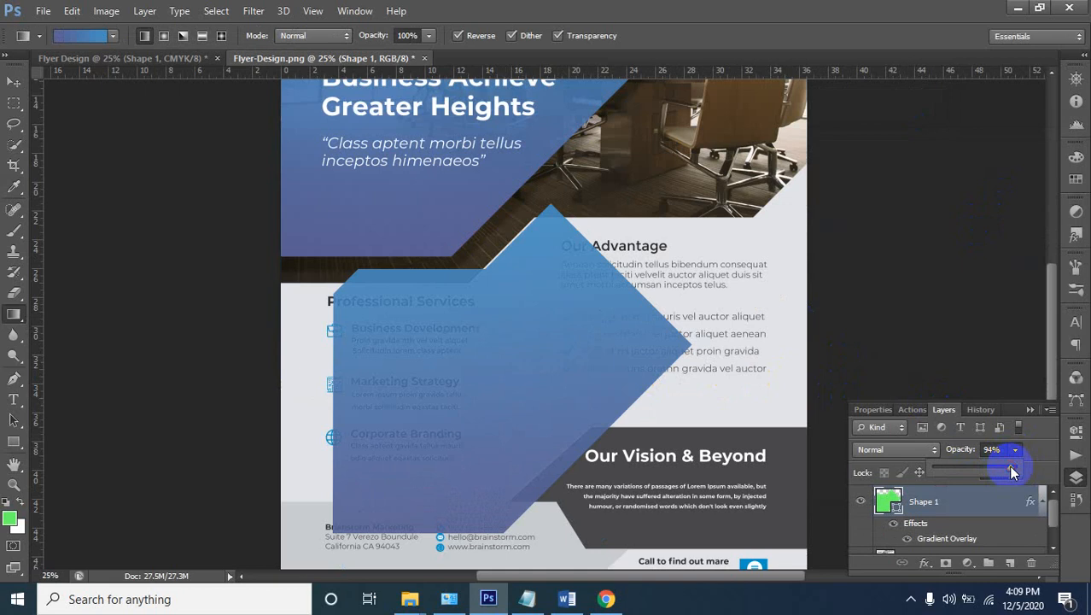
{"action": "scroll", "coordinate": [588, 406], "scroll_direction": "up", "scroll_amount": 5}
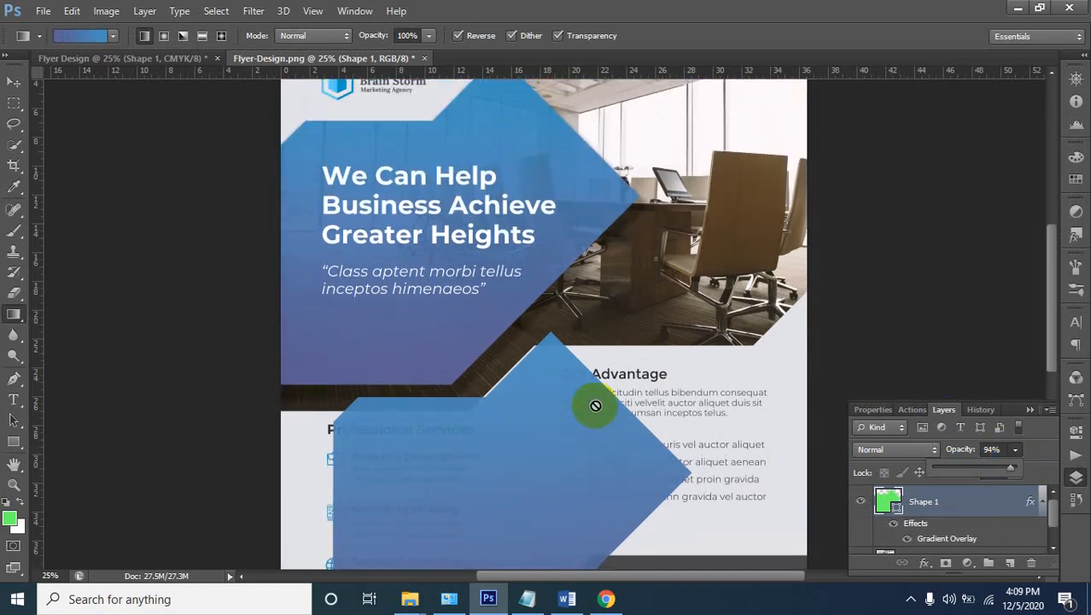
{"action": "scroll", "coordinate": [595, 405], "scroll_direction": "down", "scroll_amount": 3}
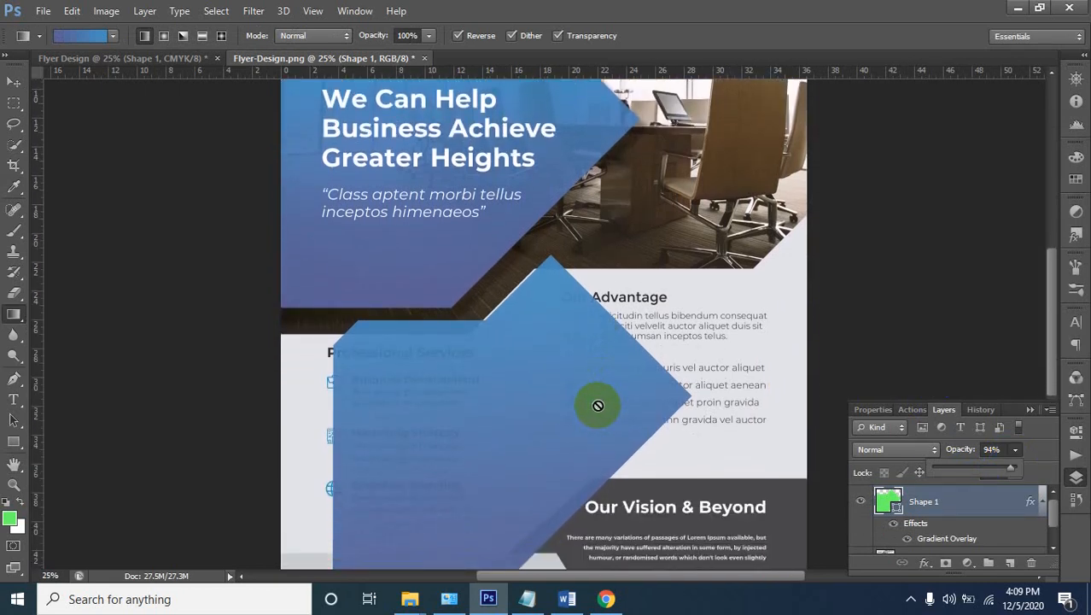
{"action": "scroll", "coordinate": [603, 403], "scroll_direction": "up", "scroll_amount": 3}
{"action": "scroll", "coordinate": [603, 403], "scroll_direction": "down", "scroll_amount": 2}
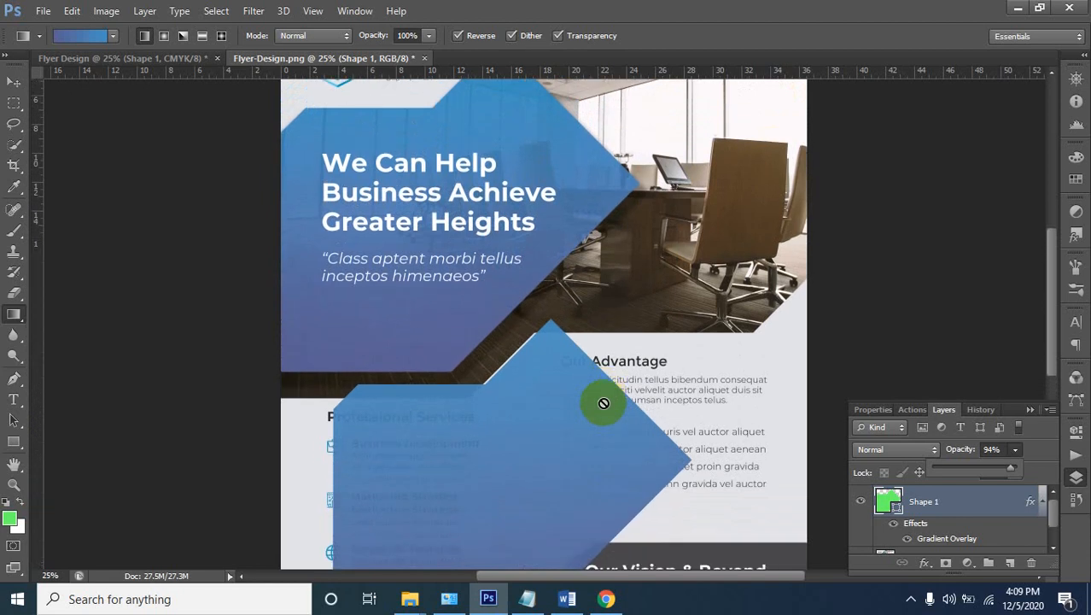
{"action": "scroll", "coordinate": [604, 403], "scroll_direction": "down", "scroll_amount": 2}
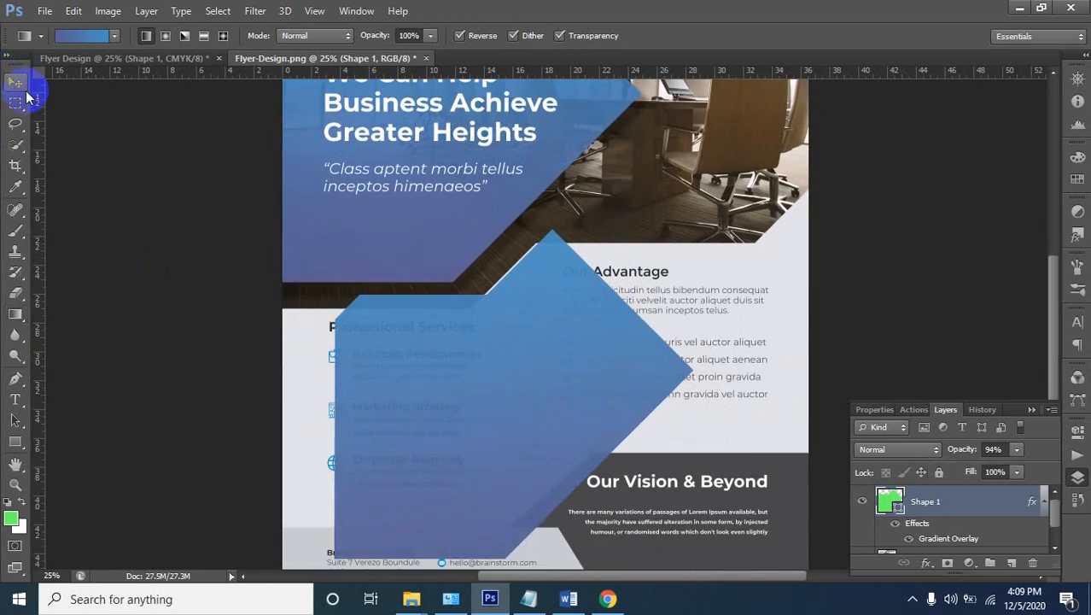
Transfer the gradient shape into the Flyer Design document and nudge it up and right against the green shape's upper-left edges
{"action": "left_click", "coordinate": [13, 82]}
{"action": "mouse_move", "coordinate": [513, 366]}
{"action": "left_mouse_down"}
{"action": "mouse_move", "coordinate": [523, 402]}
{"action": "mouse_move", "coordinate": [102, 88]}
{"action": "mouse_move", "coordinate": [111, 49]}
{"action": "mouse_move", "coordinate": [414, 303]}
{"action": "mouse_move", "coordinate": [446, 296]}
{"action": "mouse_move", "coordinate": [506, 331]}
{"action": "mouse_move", "coordinate": [465, 310]}
{"action": "mouse_move", "coordinate": [458, 317]}
{"action": "left_mouse_up"}
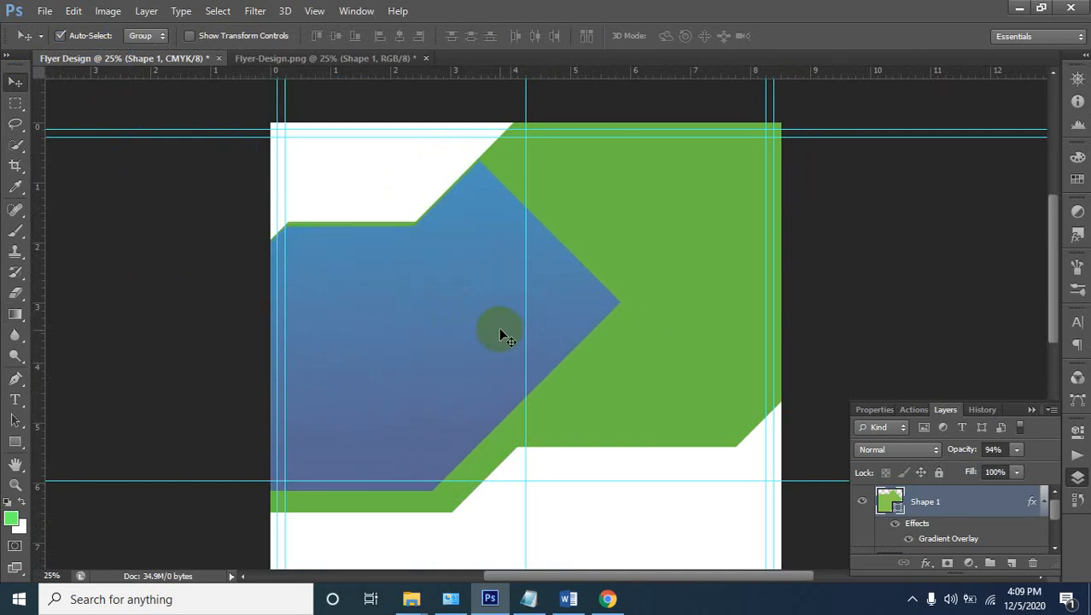
{"action": "key", "text": "Up"}
{"action": "key", "text": "Up"}
{"action": "key", "text": "Up"}
{"action": "key", "text": "Up"}
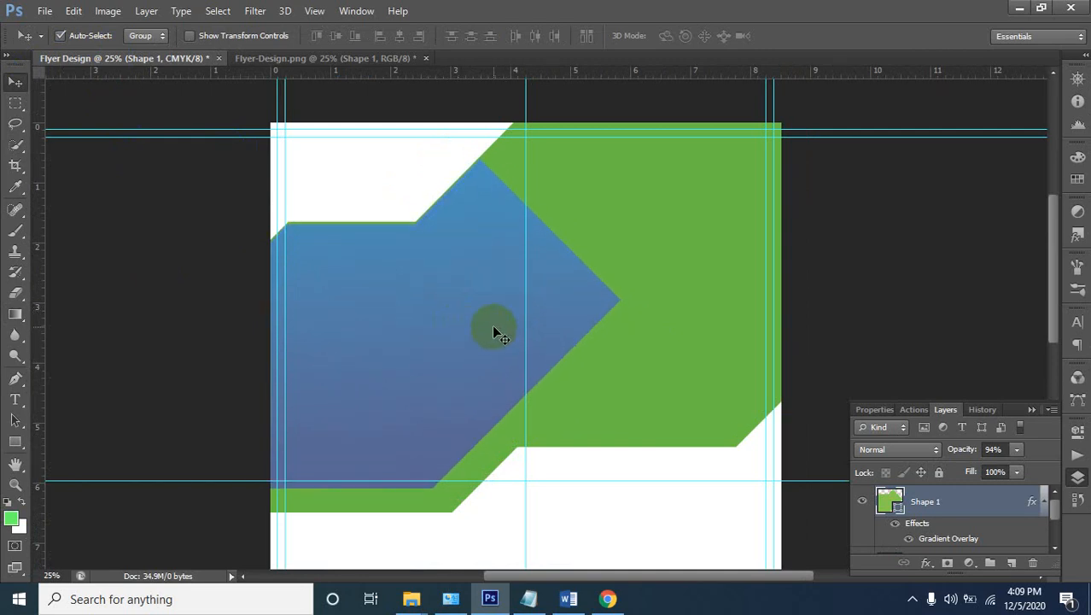
{"action": "key", "text": "Right"}
{"action": "key", "text": "Right"}
{"action": "key", "text": "Up"}
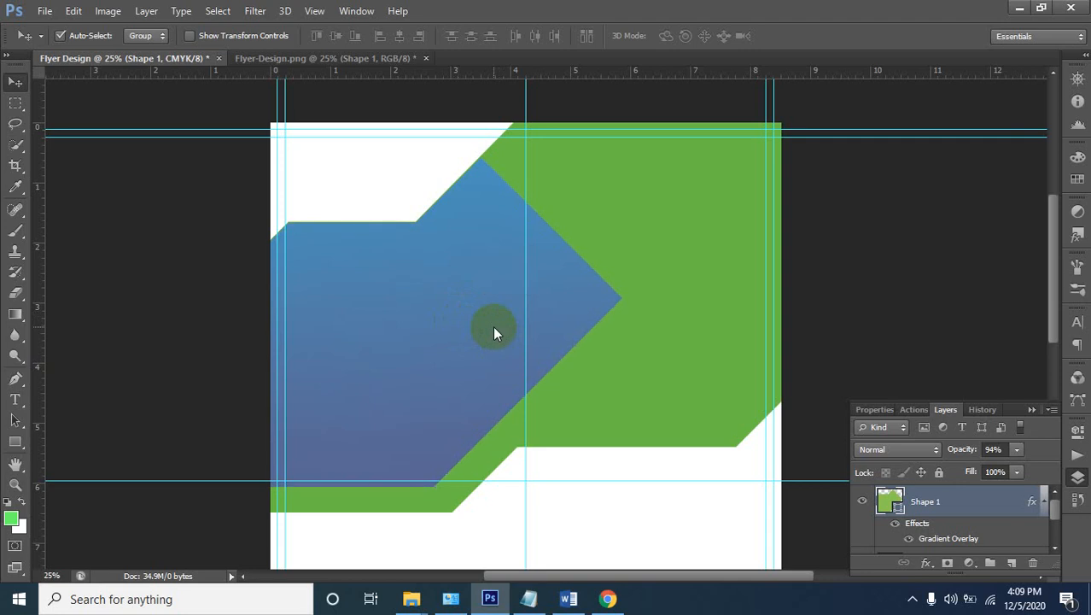
Check the gradient shape's upper edges up close and remove the remaining green sliver along the white area
{"action": "left_click", "coordinate": [414, 221], "text": "ctrl"}
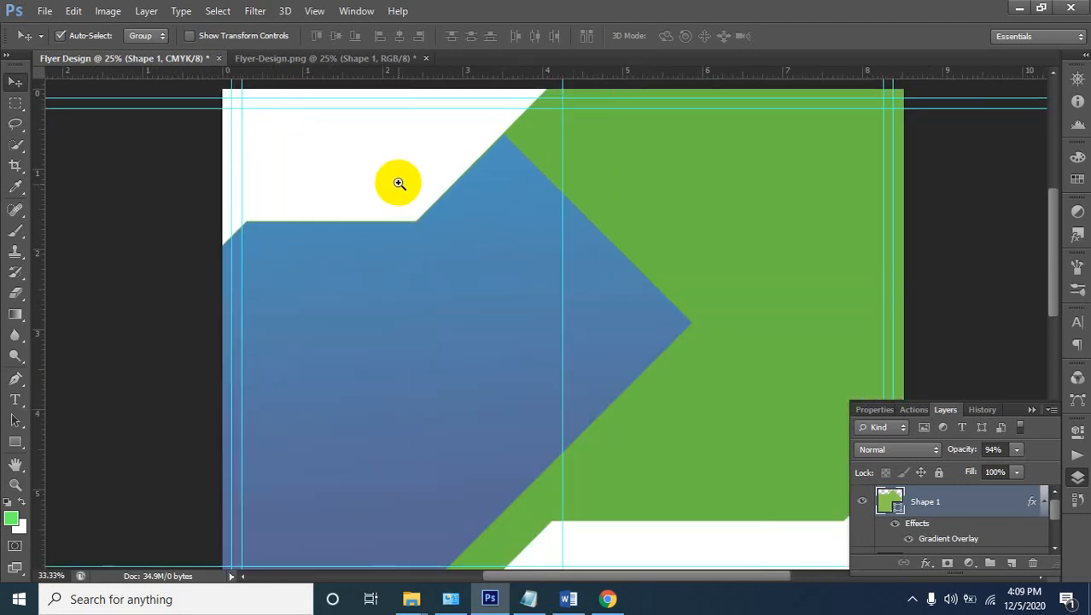
{"action": "left_click", "coordinate": [398, 182], "text": "ctrl"}
{"action": "left_click", "coordinate": [354, 194], "text": "ctrl"}
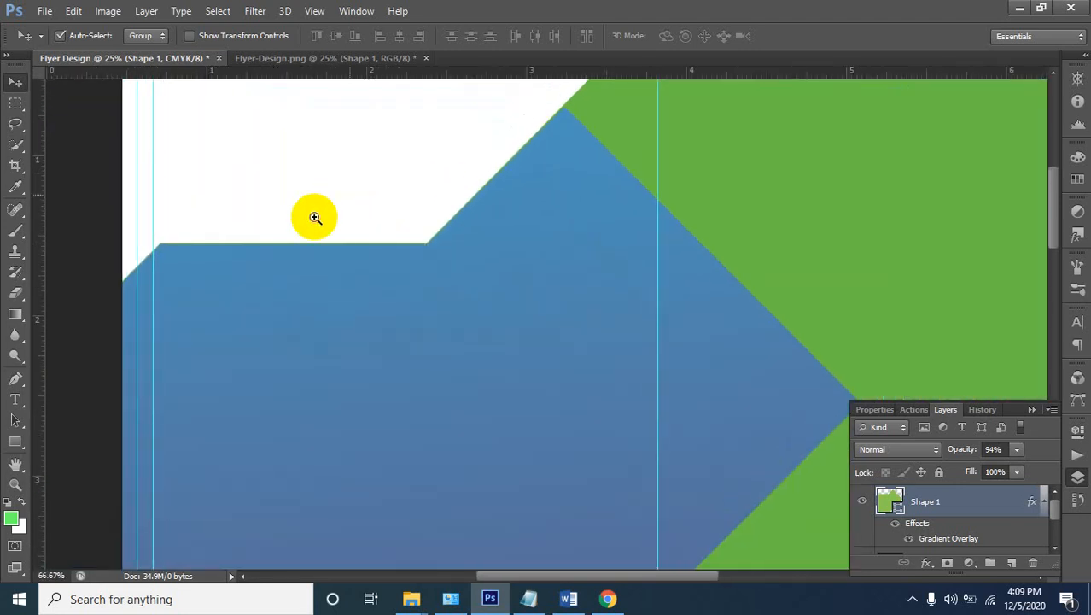
{"action": "left_click", "coordinate": [311, 216], "text": "ctrl"}
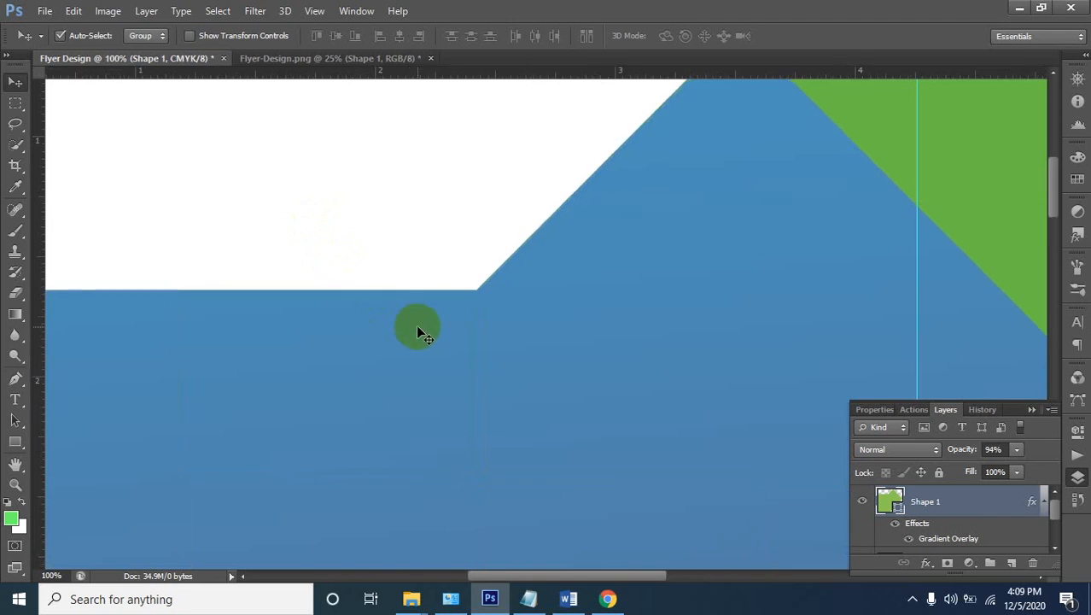
{"action": "left_click", "coordinate": [288, 270], "text": "alt"}
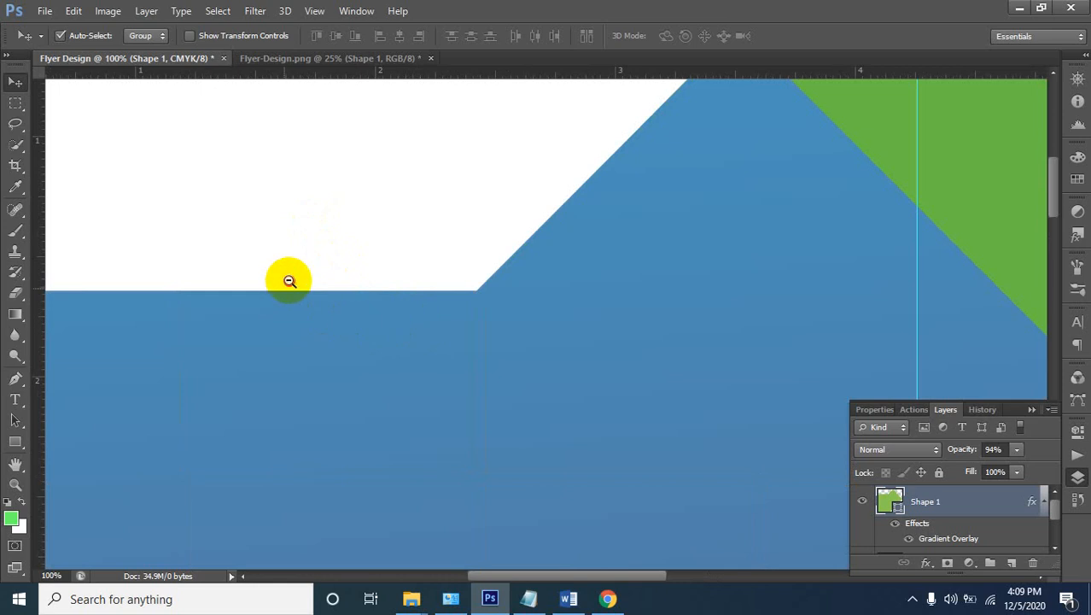
{"action": "left_click", "coordinate": [232, 292], "text": "alt"}
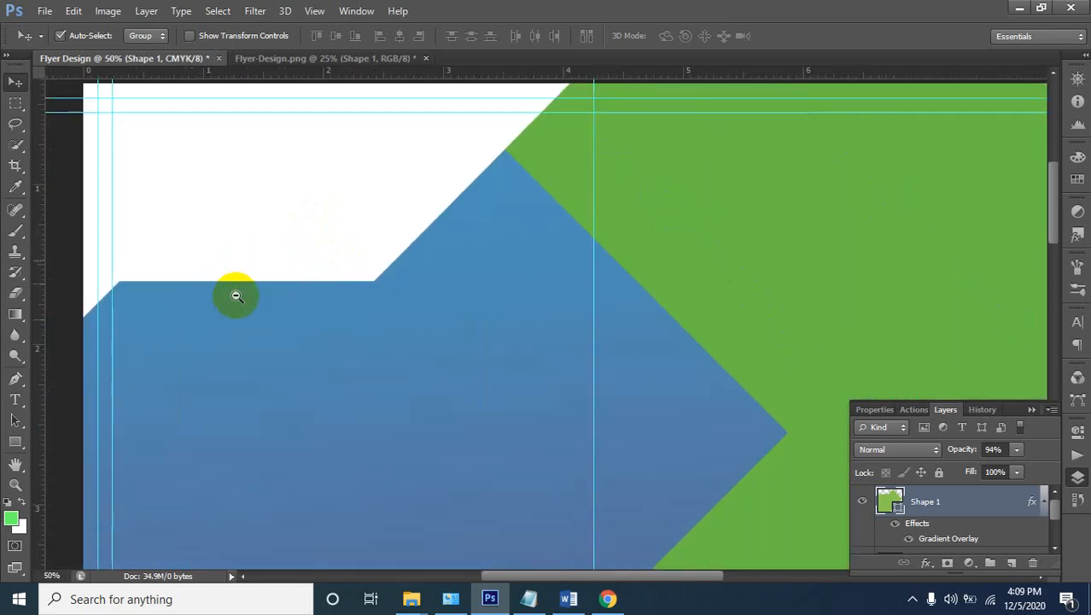
{"action": "left_click", "coordinate": [229, 314], "text": "alt"}
{"action": "left_click", "coordinate": [229, 313], "text": "alt"}
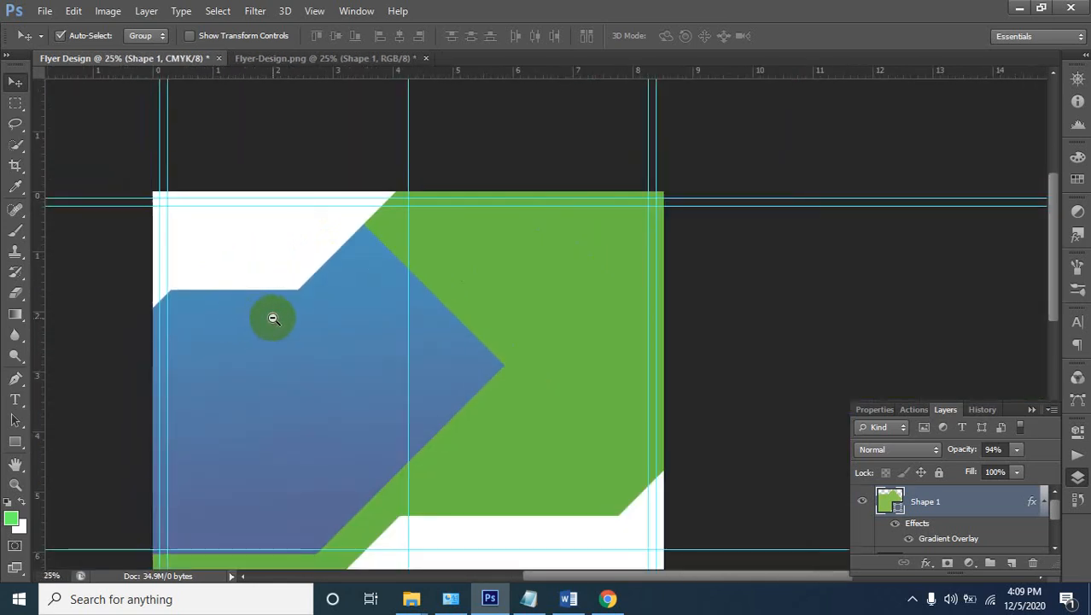
{"action": "left_click", "coordinate": [286, 321], "text": "alt"}
{"action": "left_click", "coordinate": [638, 155]}
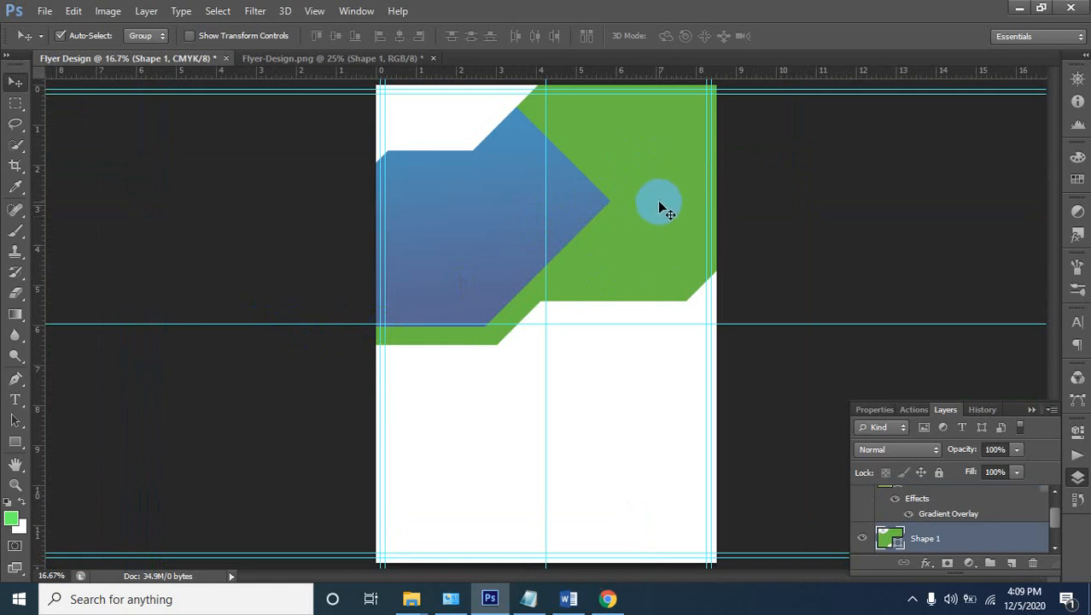
{"action": "key", "text": "ctrl+o"}
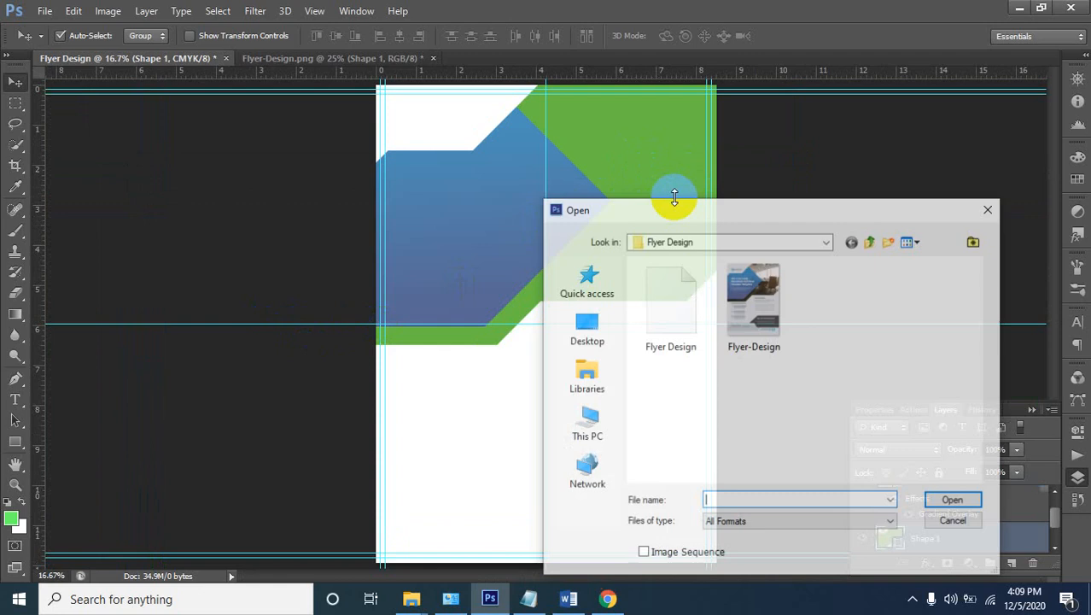
{"action": "left_click", "coordinate": [990, 207]}
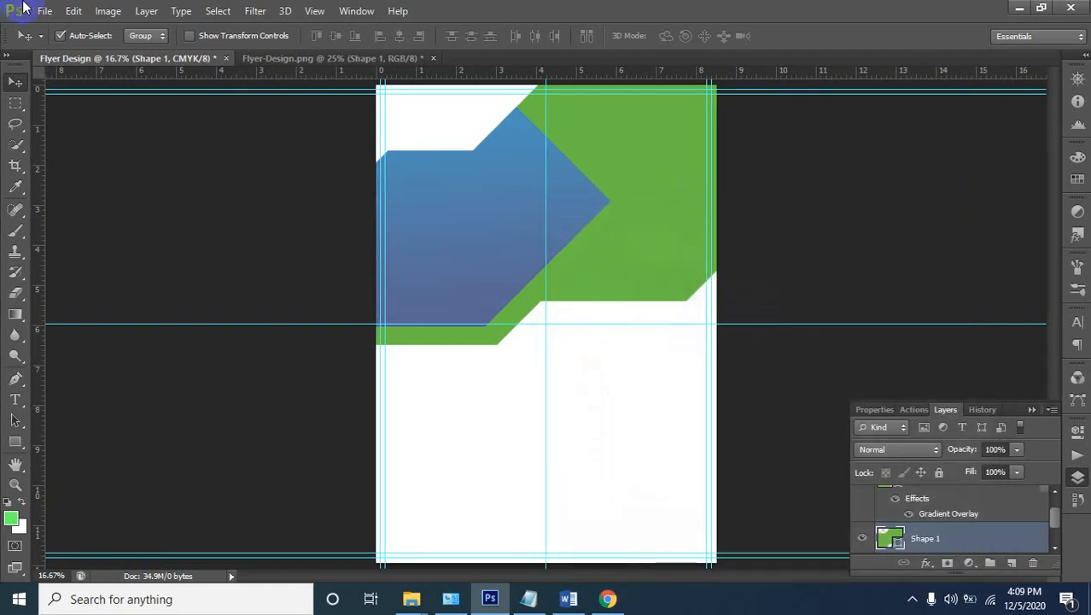
Try to place the GWe0dlVD9e0-unsplash boardroom photo from the pic folder directly above the green shape in the Flyer Design document
{"action": "left_click", "coordinate": [44, 12]}
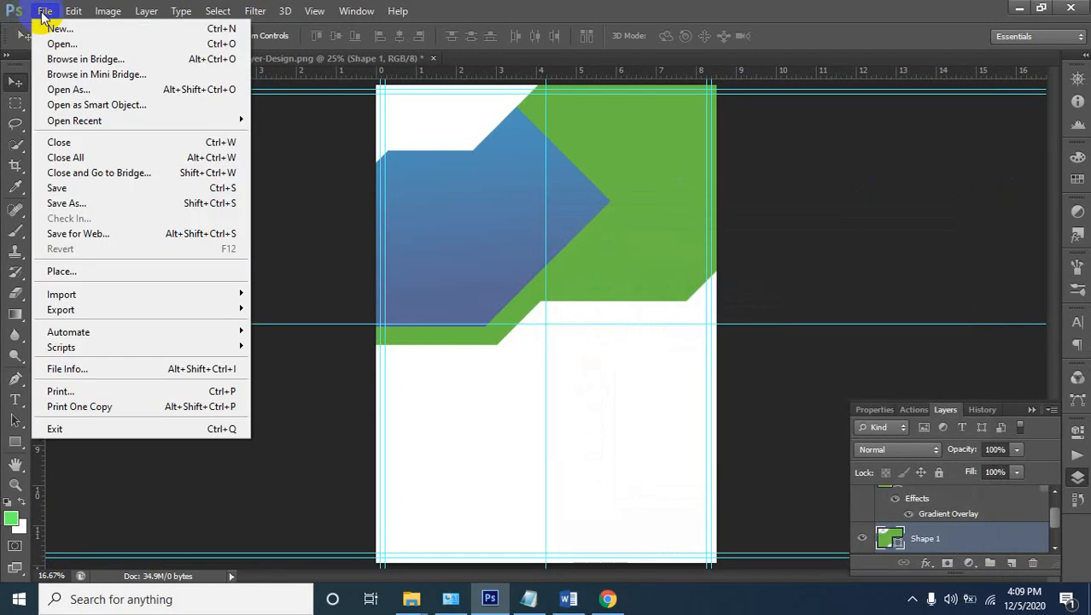
{"action": "left_click", "coordinate": [88, 272]}
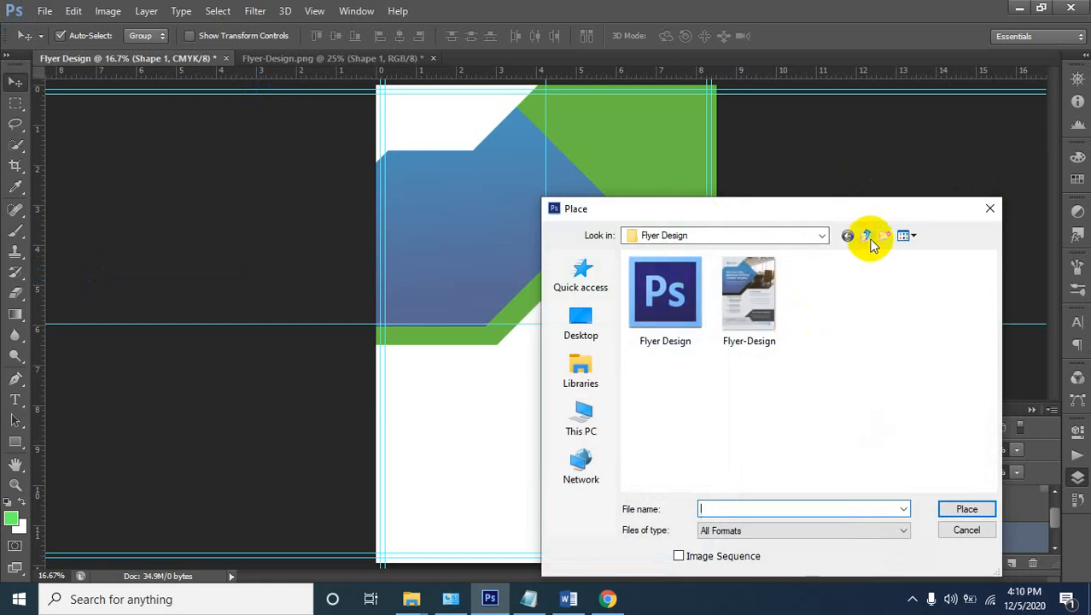
{"action": "left_click", "coordinate": [866, 236]}
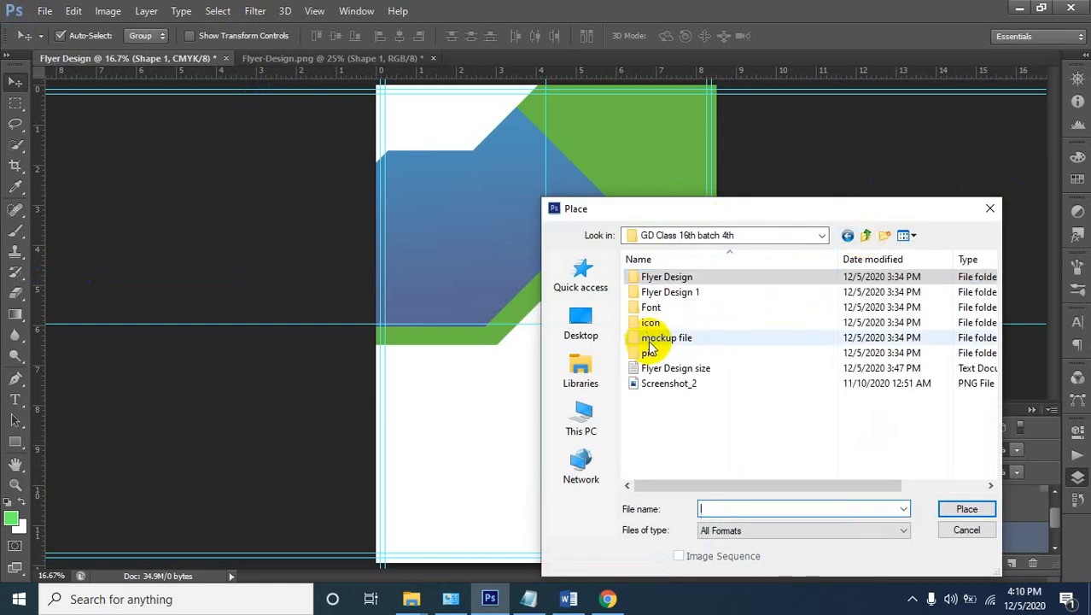
{"action": "double_click", "coordinate": [650, 353]}
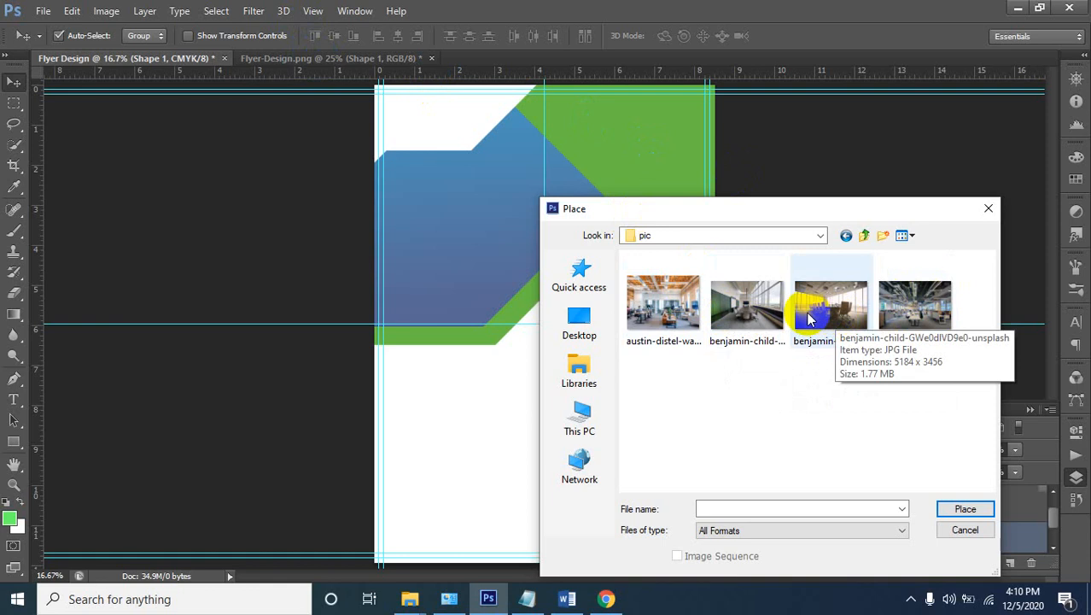
{"action": "left_click", "coordinate": [665, 300]}
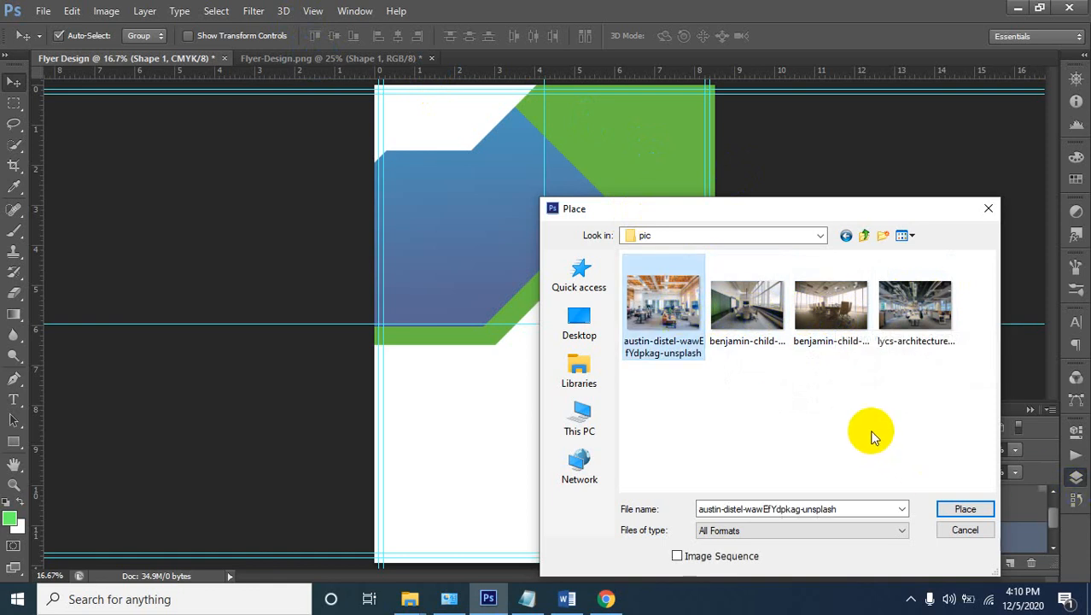
{"action": "left_click", "coordinate": [849, 306]}
{"action": "left_click", "coordinate": [964, 509]}
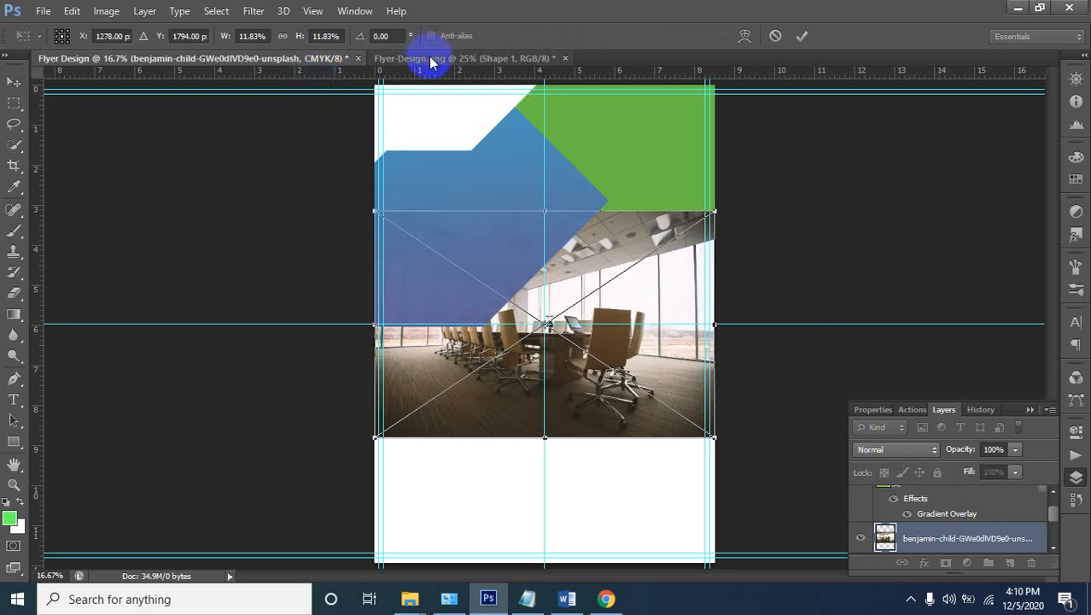
{"action": "key", "text": "Return"}
{"action": "left_click", "coordinate": [431, 61]}
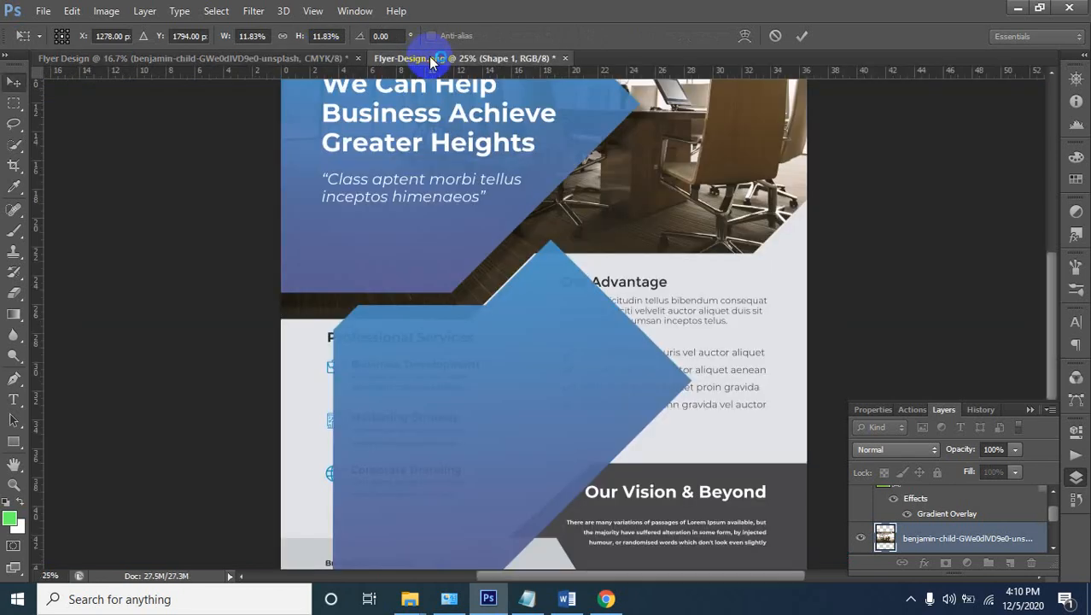
{"action": "left_click", "coordinate": [164, 59]}
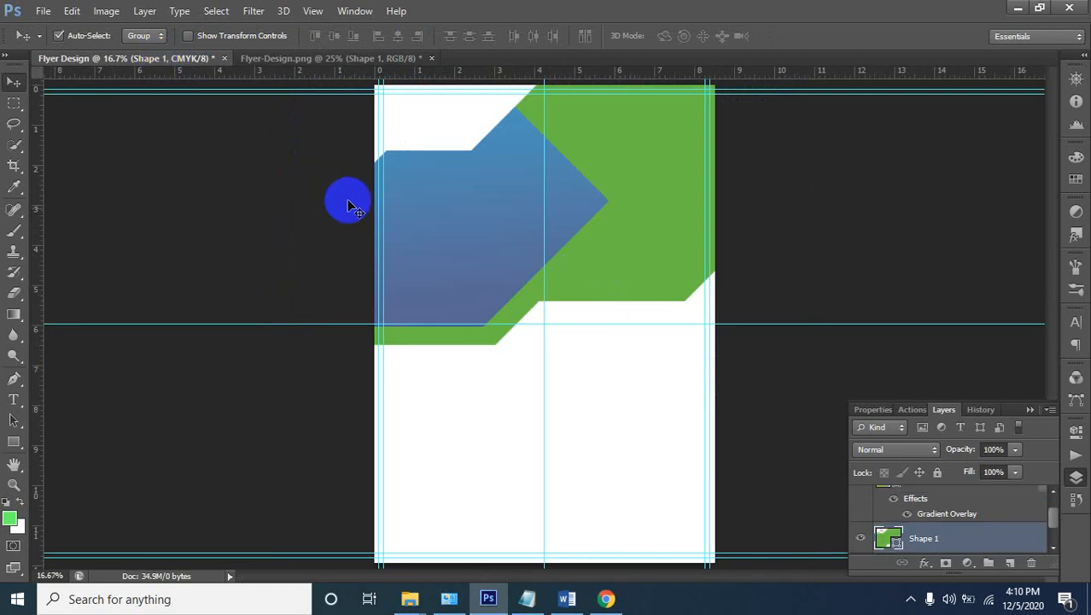
Check the reference header's photo area, and select the white background layer, Layer 0, in the Flyer Design document
{"action": "left_click", "coordinate": [313, 58]}
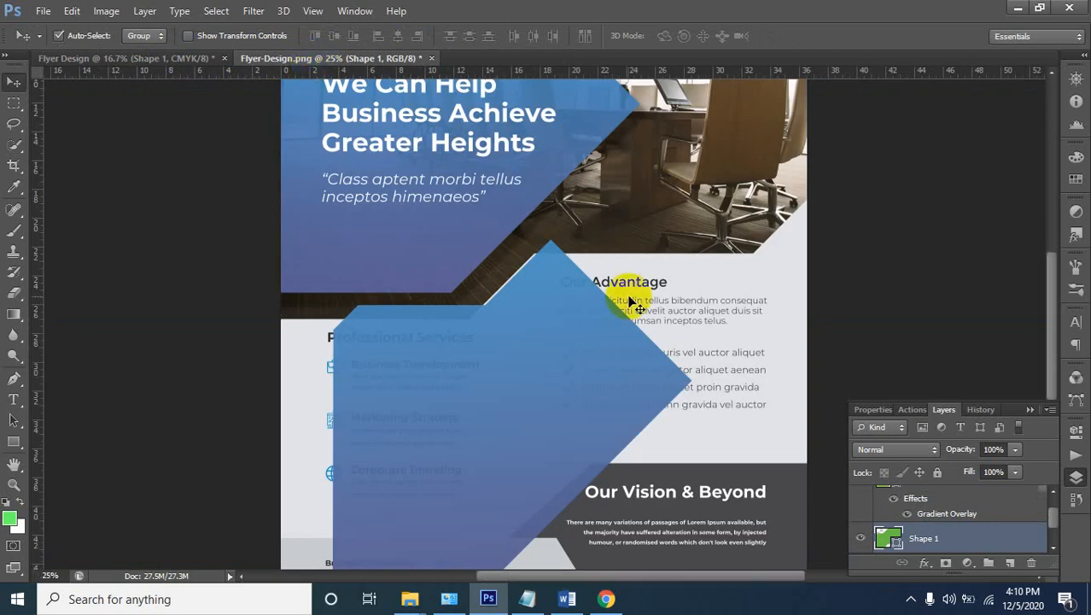
{"action": "left_click_drag", "start_coordinate": [620, 289], "coordinate": [642, 288]}
{"action": "scroll", "coordinate": [642, 288], "scroll_direction": "up", "scroll_amount": 3}
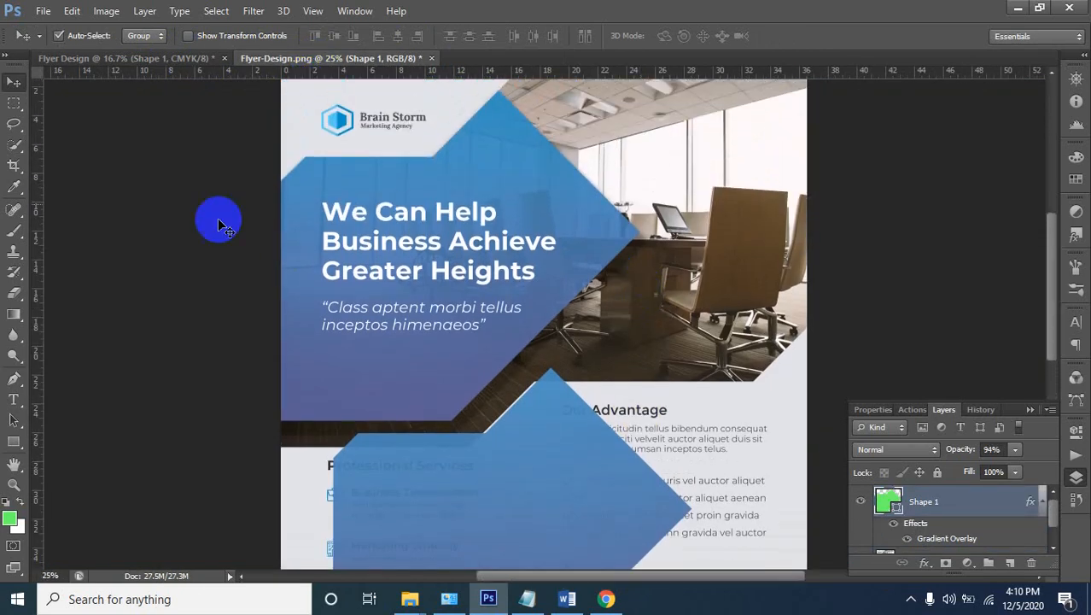
{"action": "left_click", "coordinate": [114, 67]}
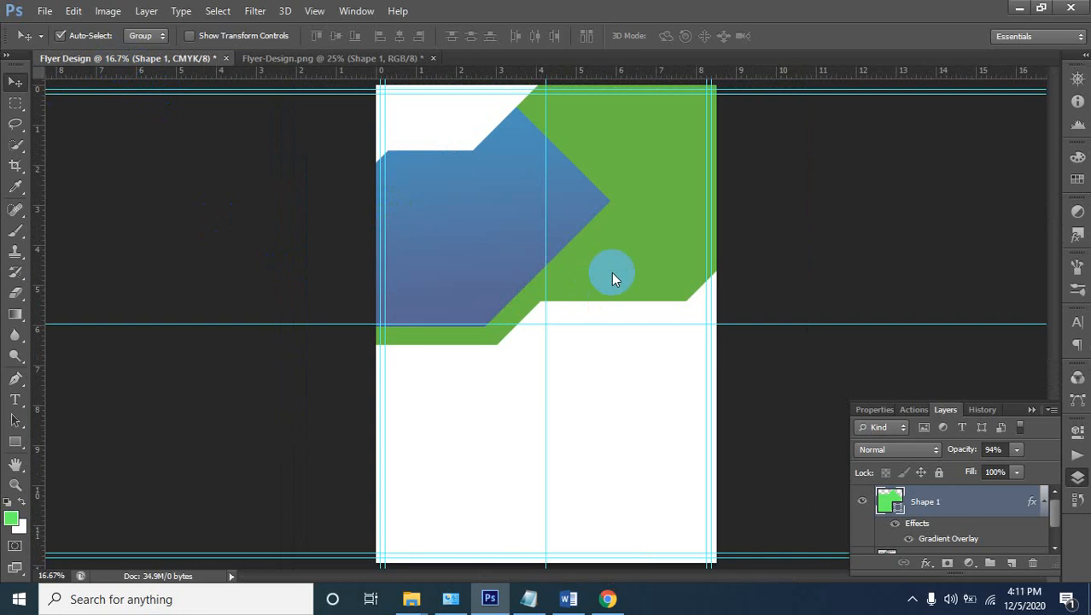
{"action": "left_click", "coordinate": [649, 244]}
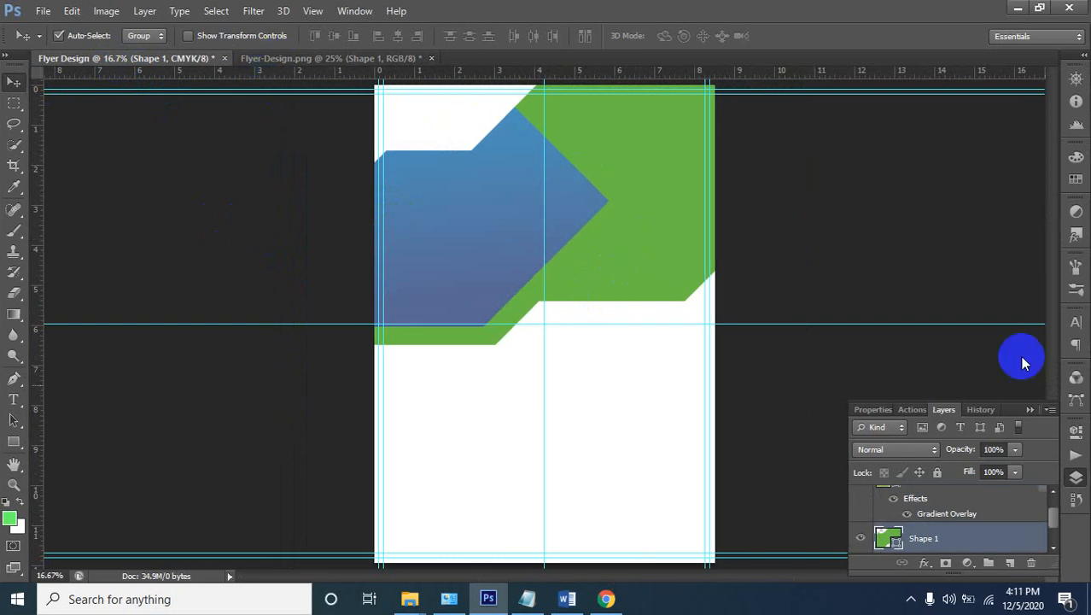
{"action": "scroll", "coordinate": [954, 516], "scroll_direction": "up", "scroll_amount": 1}
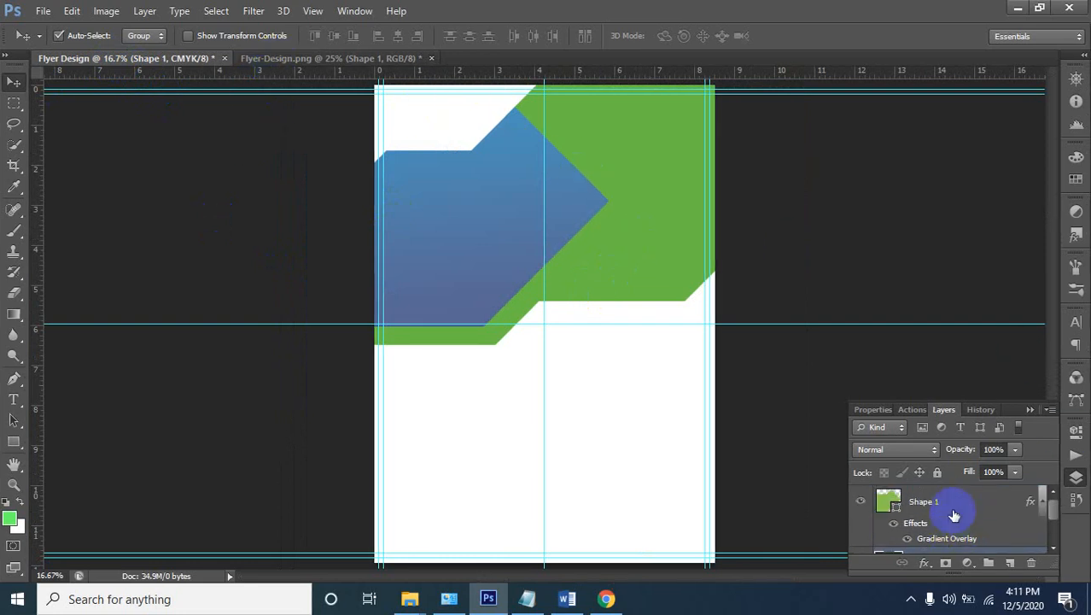
{"action": "scroll", "coordinate": [952, 505], "scroll_direction": "down", "scroll_amount": 1}
{"action": "scroll", "coordinate": [961, 517], "scroll_direction": "up", "scroll_amount": 1}
{"action": "scroll", "coordinate": [965, 510], "scroll_direction": "down", "scroll_amount": 1}
{"action": "left_click", "coordinate": [540, 390]}
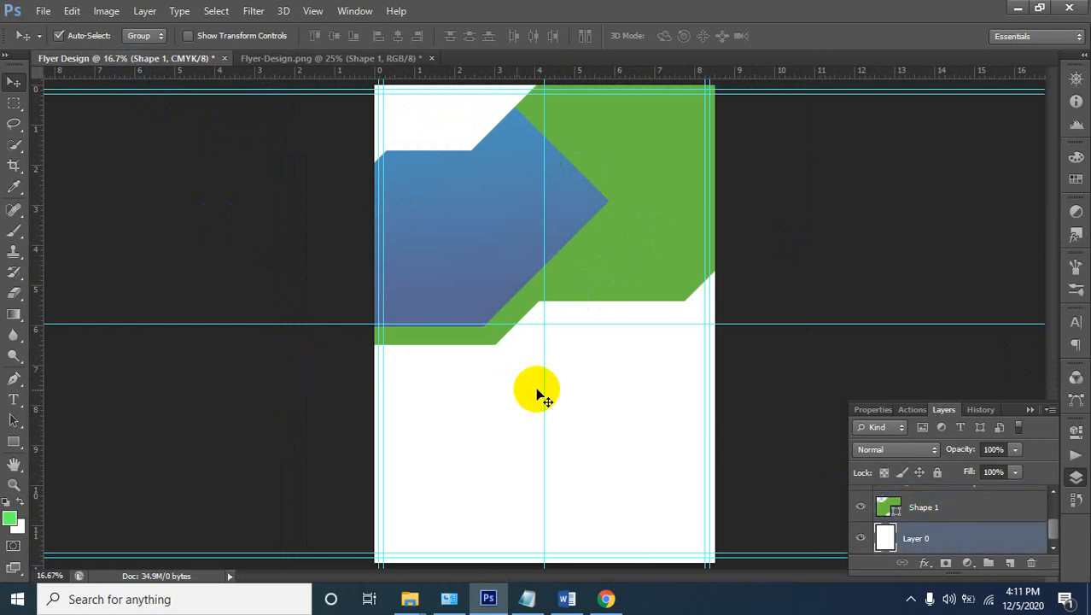
Delete the leftover gradient shape from the Flyer-Design.png reference and return to the Flyer Design document
{"action": "left_click", "coordinate": [327, 60]}
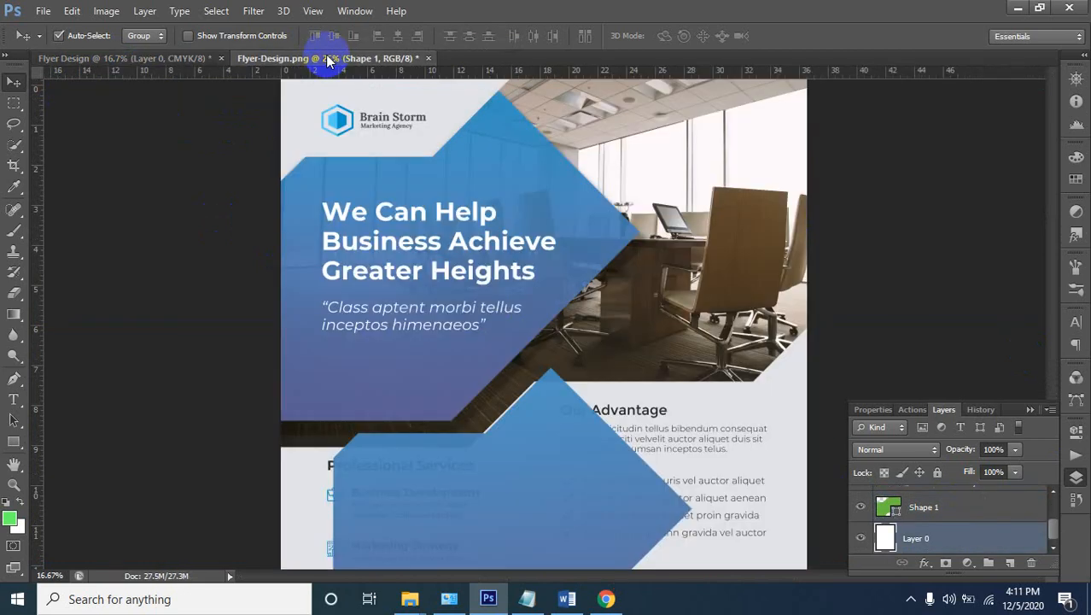
{"action": "left_click", "coordinate": [608, 360]}
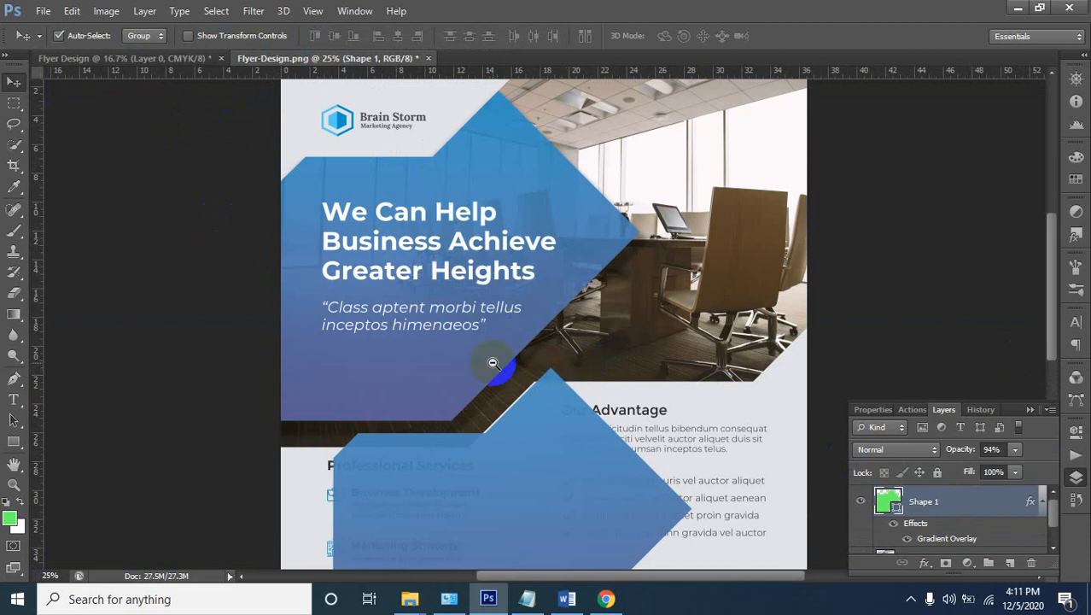
{"action": "left_click", "coordinate": [493, 363], "text": "alt"}
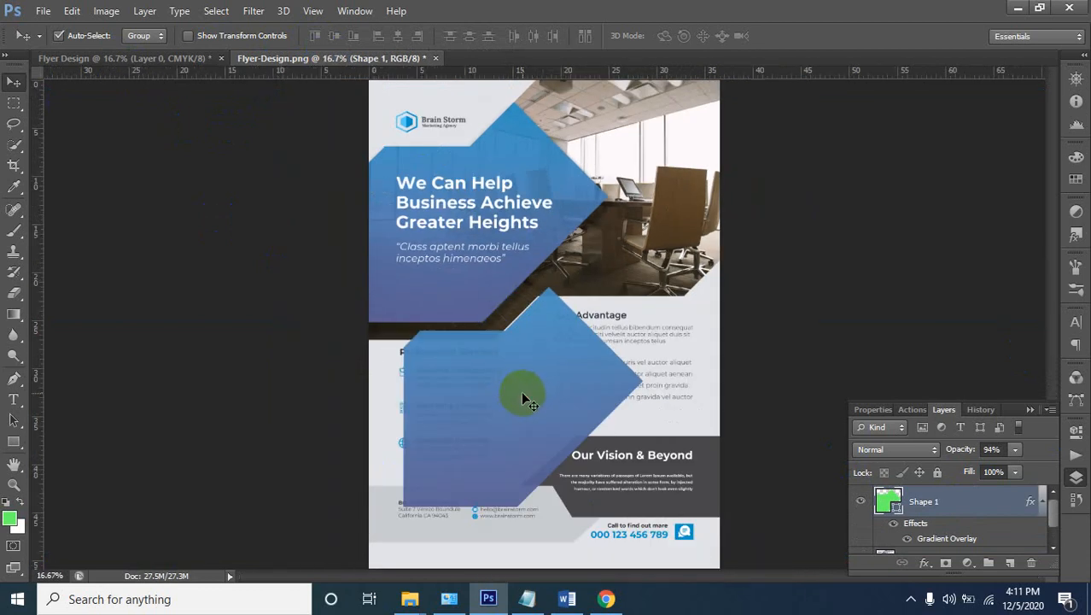
{"action": "key", "text": "Delete"}
{"action": "left_click", "coordinate": [111, 60]}
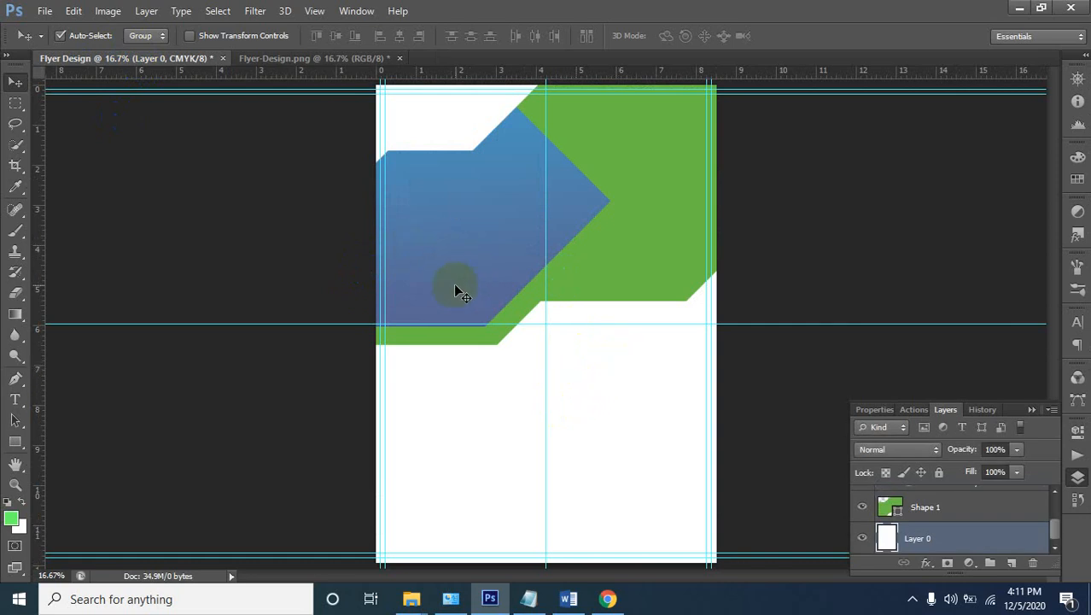
{"action": "key", "text": "ctrl+t"}
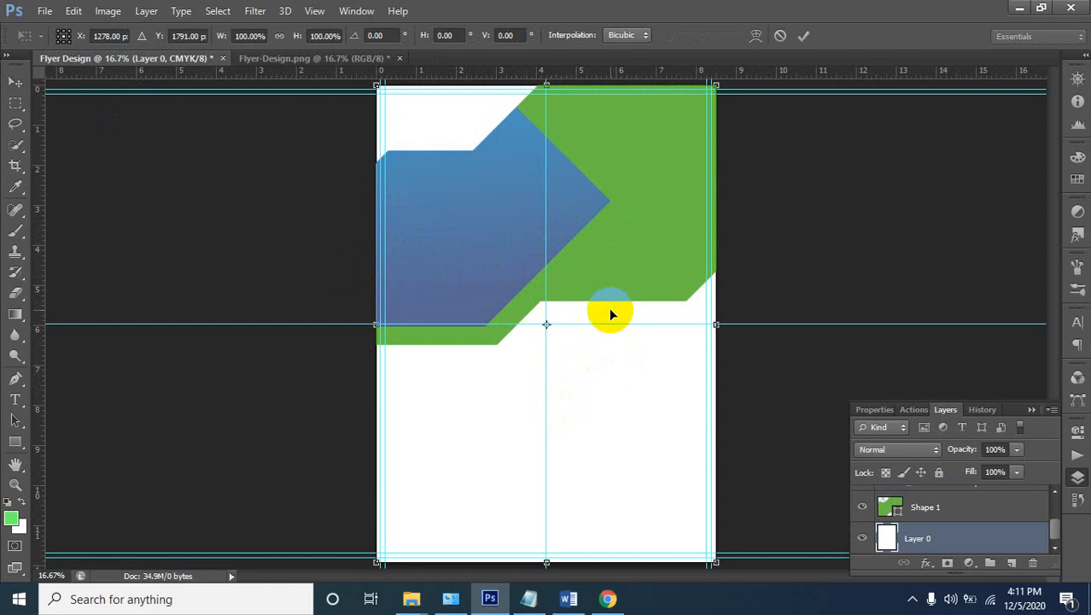
{"action": "key", "text": "Return"}
{"action": "left_click", "coordinate": [939, 503]}
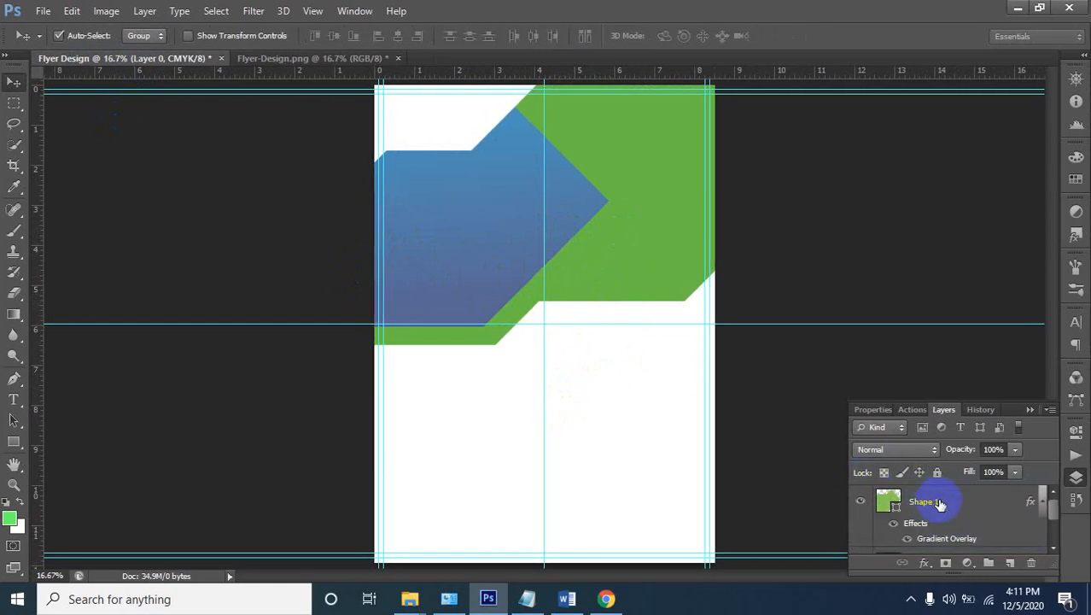
{"action": "scroll", "coordinate": [946, 518], "scroll_direction": "down", "scroll_amount": 2}
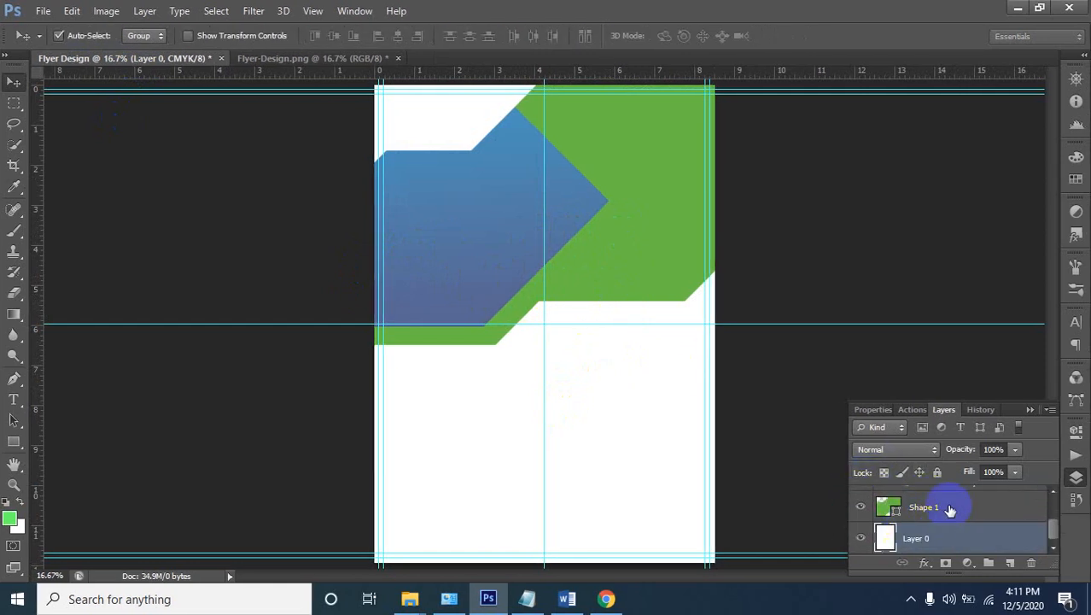
{"action": "scroll", "coordinate": [970, 511], "scroll_direction": "up", "scroll_amount": 2}
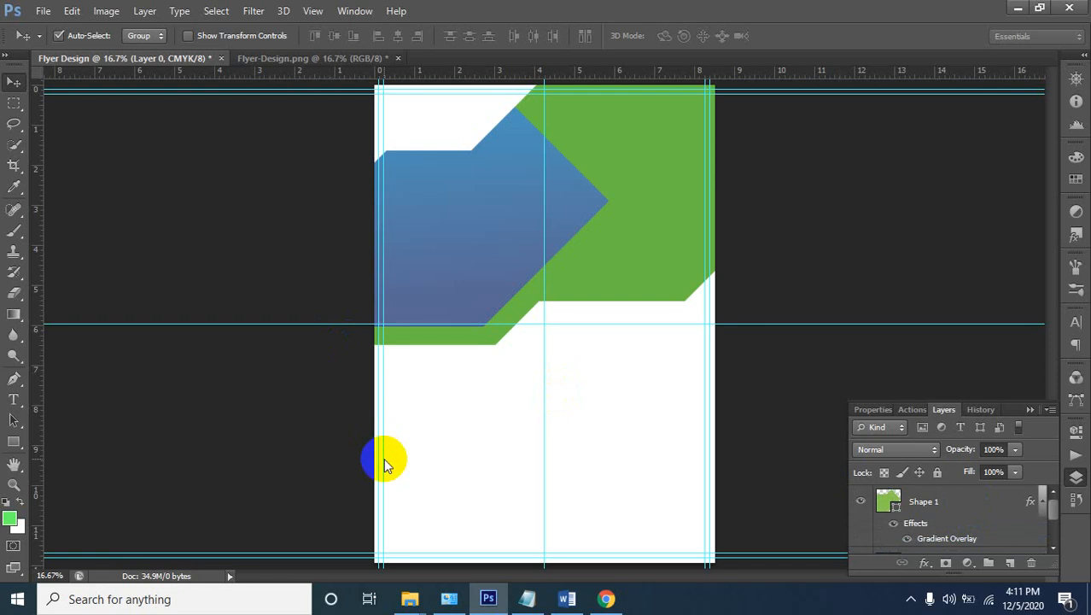
Open the GWe0dlVD9e0-unsplash boardroom photo and transfer it into the Flyer Design document between Layer 0 and the green shape
{"action": "key", "text": "ctrl+o"}
{"action": "left_click", "coordinate": [843, 321]}
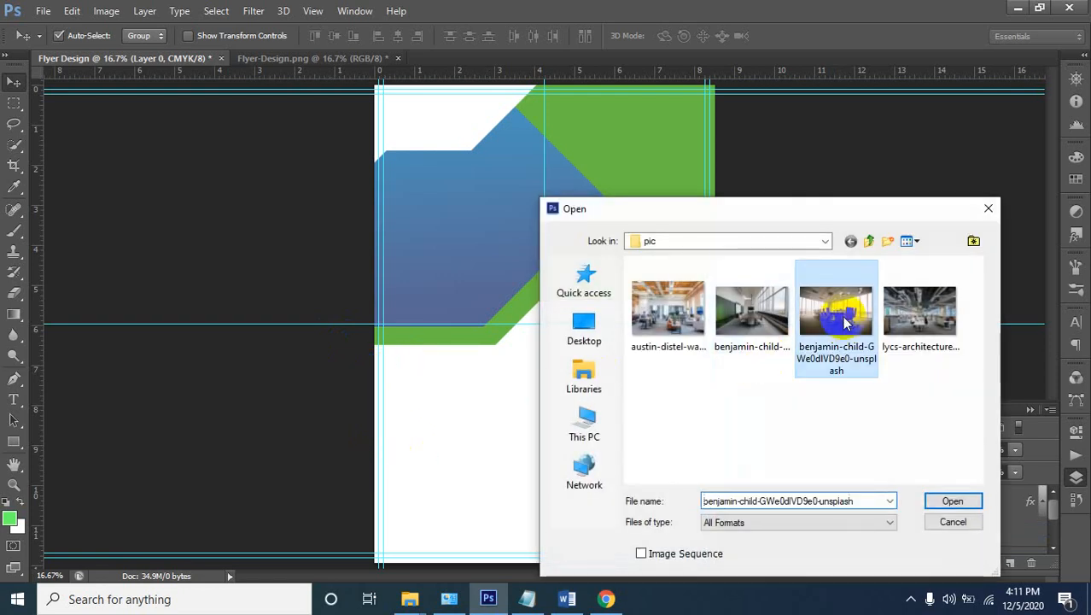
{"action": "left_click", "coordinate": [952, 501]}
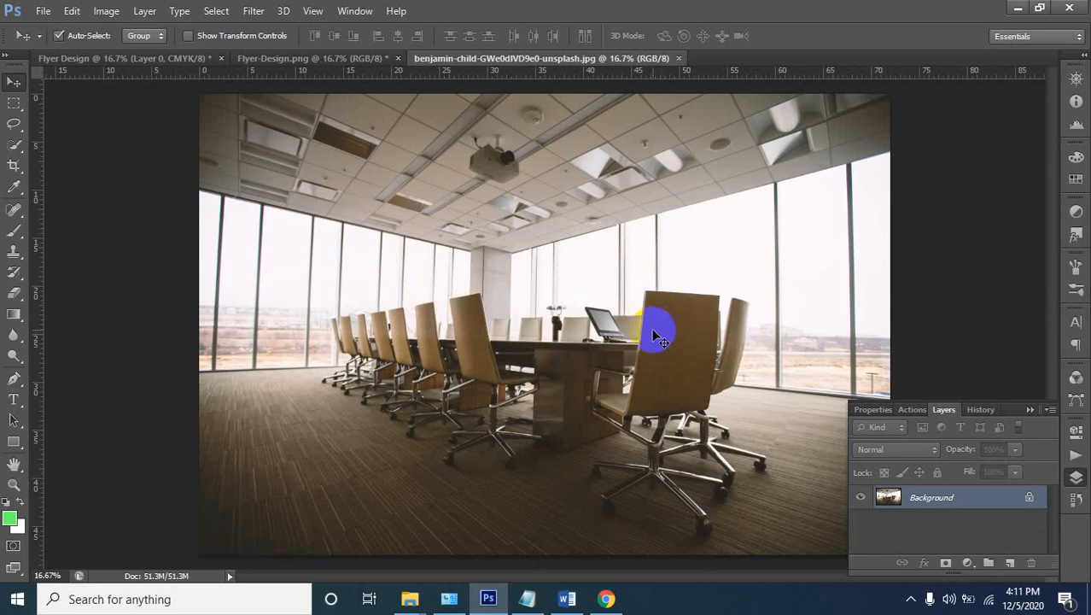
{"action": "left_click_drag", "start_coordinate": [657, 335], "coordinate": [522, 447]}
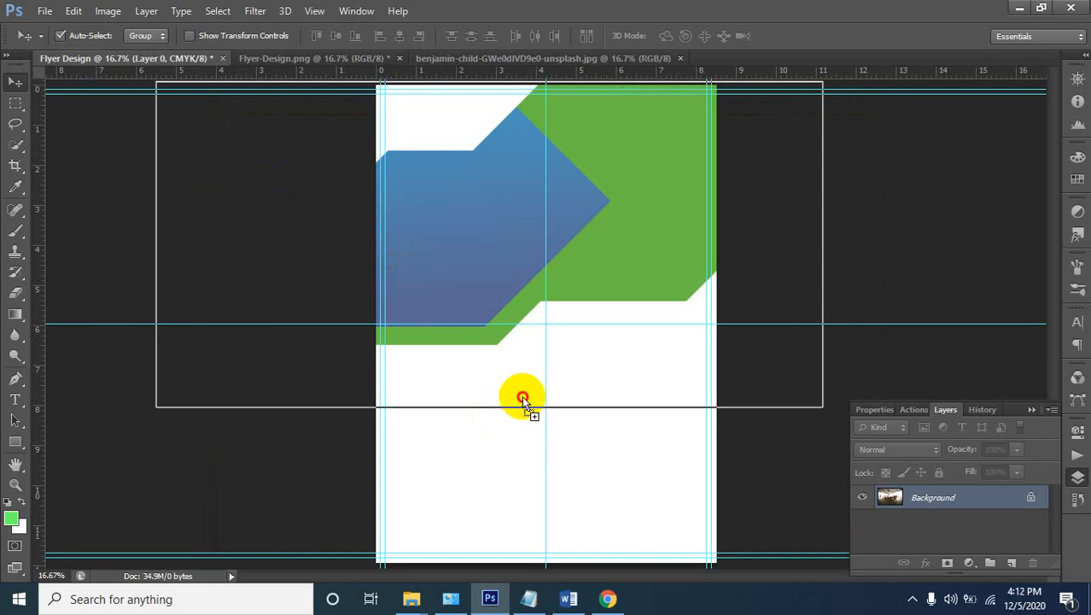
{"action": "left_click_drag", "start_coordinate": [522, 395], "coordinate": [577, 373]}
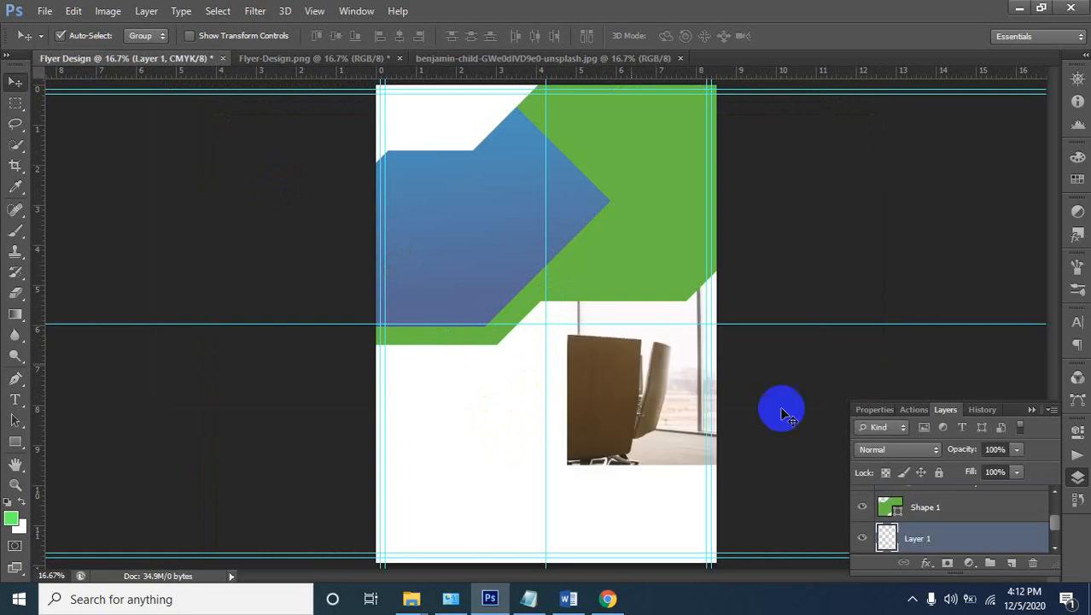
Move the boardroom photo on Layer 1 up to the page's upper edge, behind the green and gradient shapes
{"action": "scroll", "coordinate": [964, 514], "scroll_direction": "up", "scroll_amount": 2}
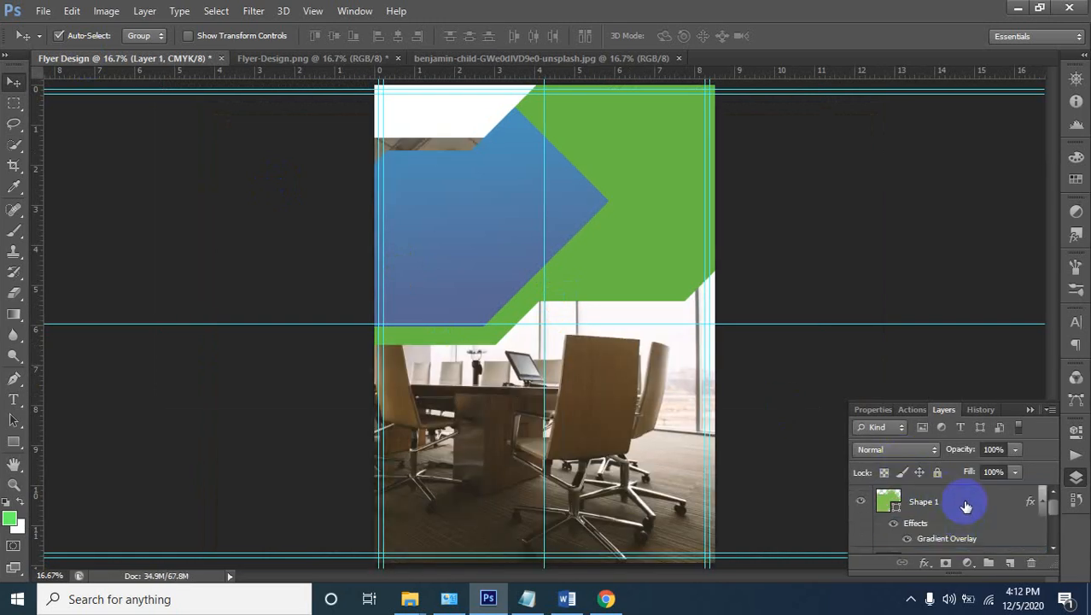
{"action": "scroll", "coordinate": [965, 506], "scroll_direction": "down", "scroll_amount": 2}
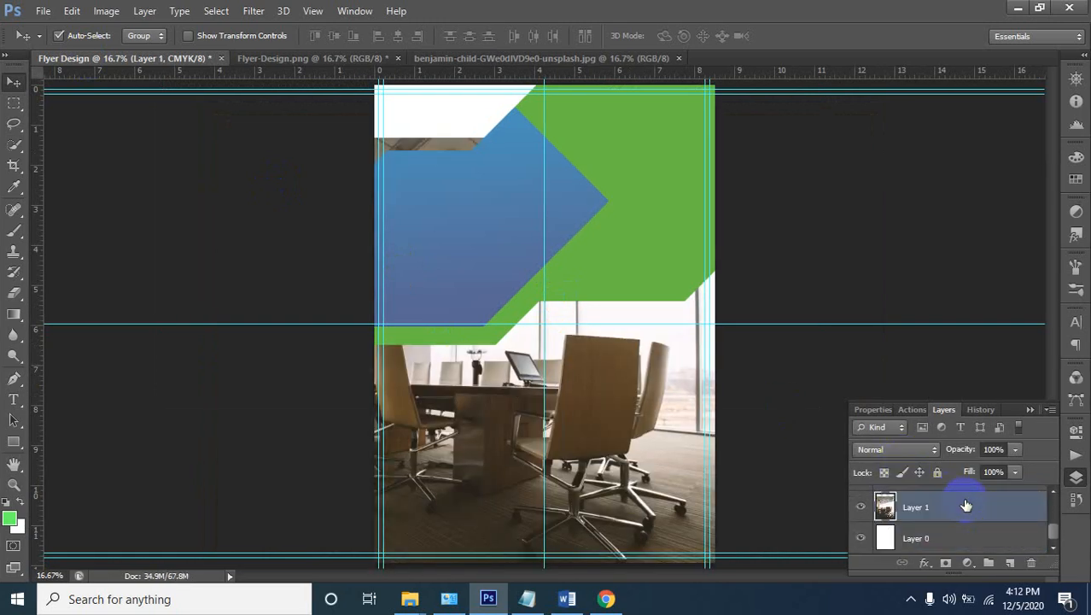
{"action": "left_click", "coordinate": [857, 128]}
{"action": "left_click_drag", "start_coordinate": [253, 186], "coordinate": [638, 440]}
Scale the boardroom photo on Layer 1 down to about 51% and centre it across the page width
{"action": "left_click", "coordinate": [570, 377], "text": "ctrl+alt"}
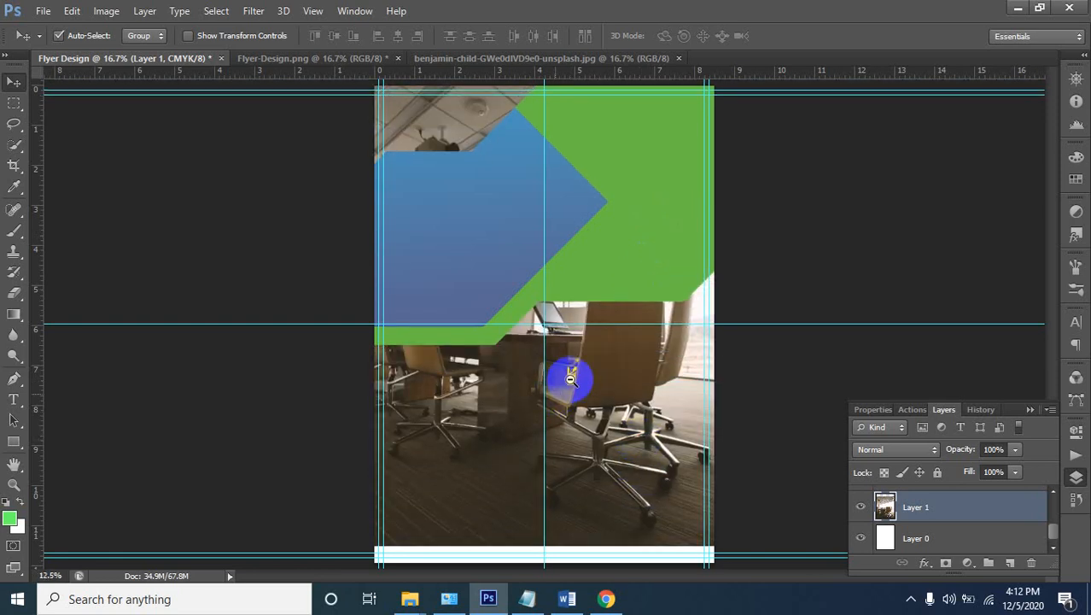
{"action": "left_click", "coordinate": [571, 377], "text": "ctrl+alt"}
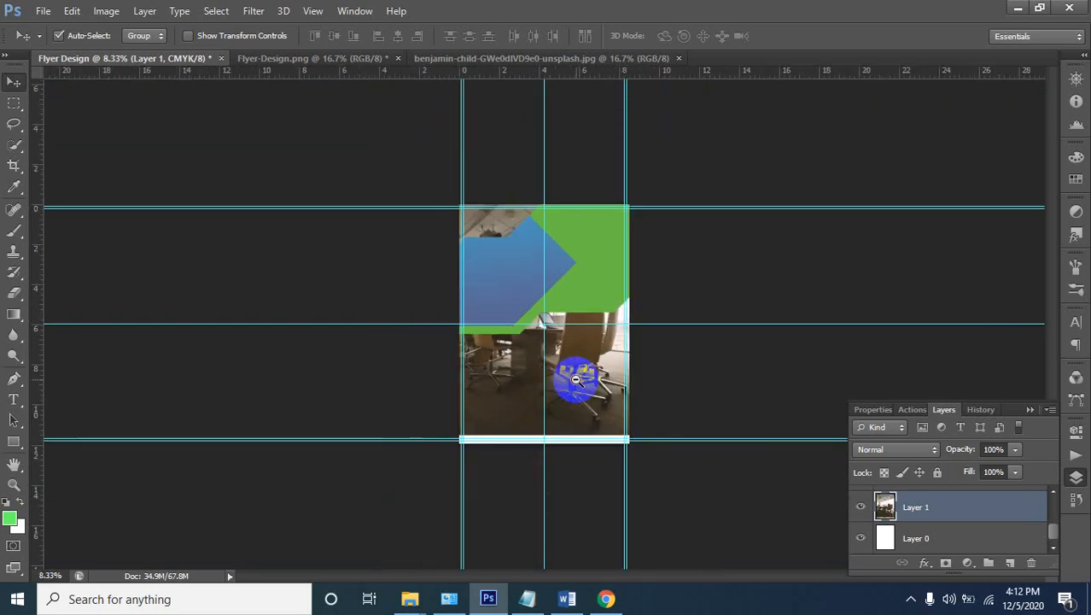
{"action": "left_click", "coordinate": [575, 378], "text": "ctrl+alt"}
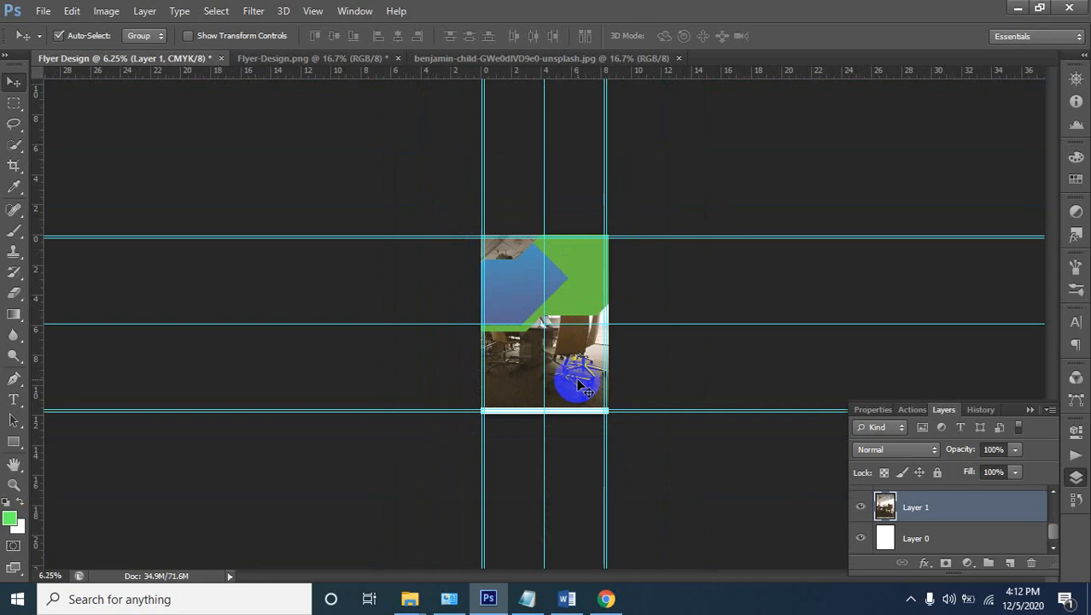
{"action": "key", "text": "ctrl+t"}
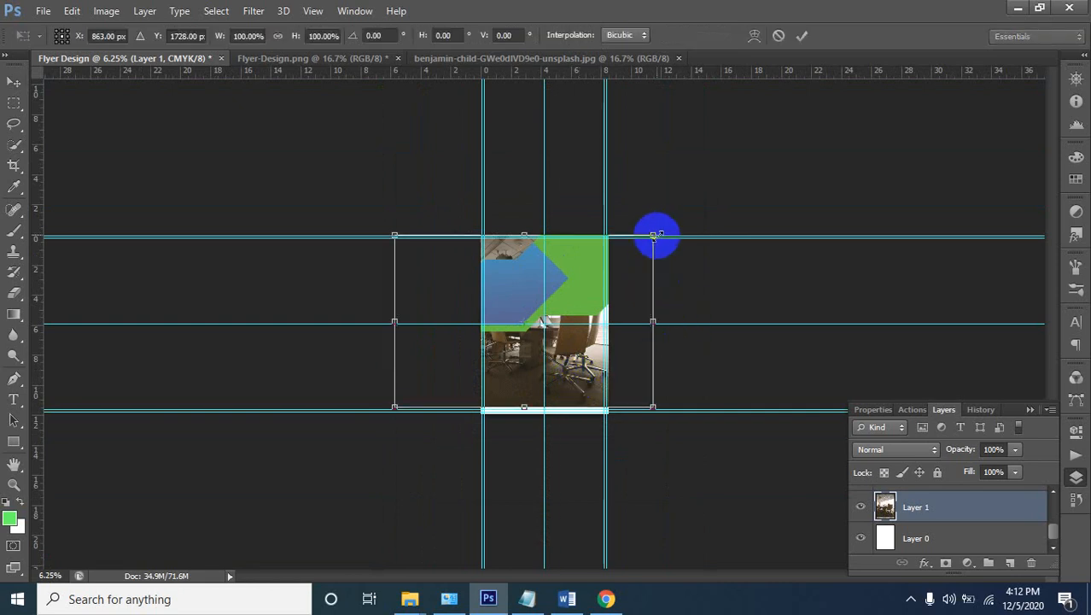
{"action": "left_click_drag", "start_coordinate": [655, 233], "coordinate": [599, 306]}
{"action": "left_click", "coordinate": [531, 340]}
{"action": "left_click", "coordinate": [535, 317]}
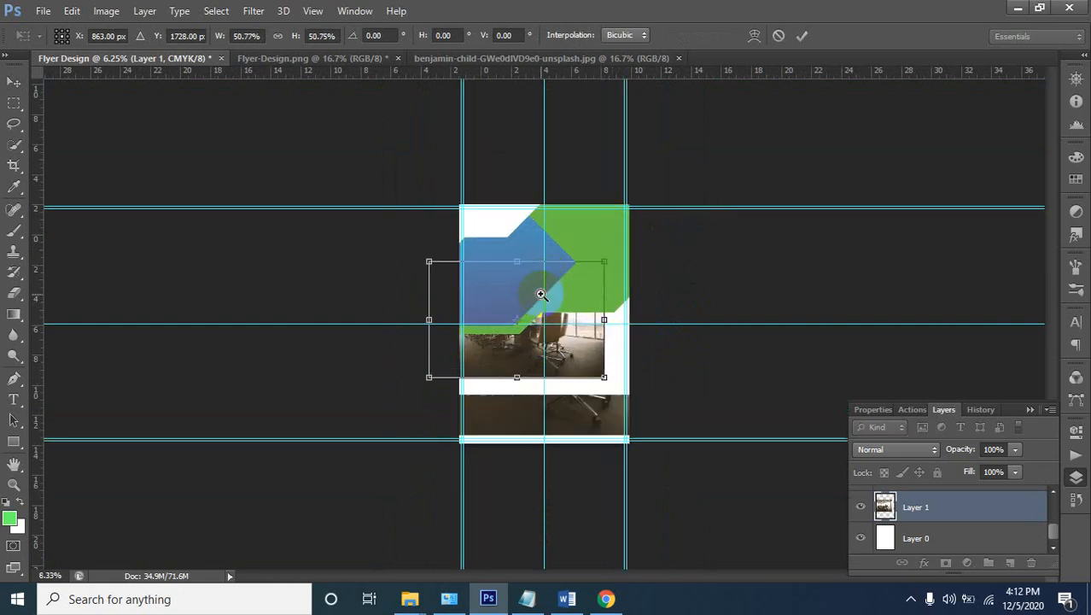
{"action": "left_click", "coordinate": [555, 304]}
{"action": "left_click", "coordinate": [561, 297]}
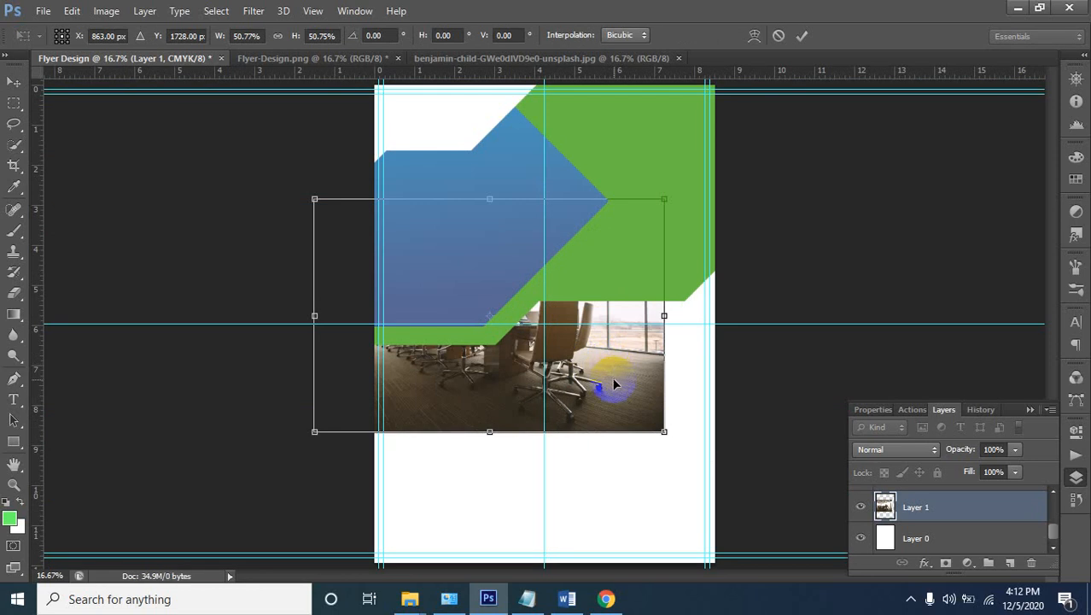
{"action": "left_click_drag", "start_coordinate": [616, 391], "coordinate": [670, 333]}
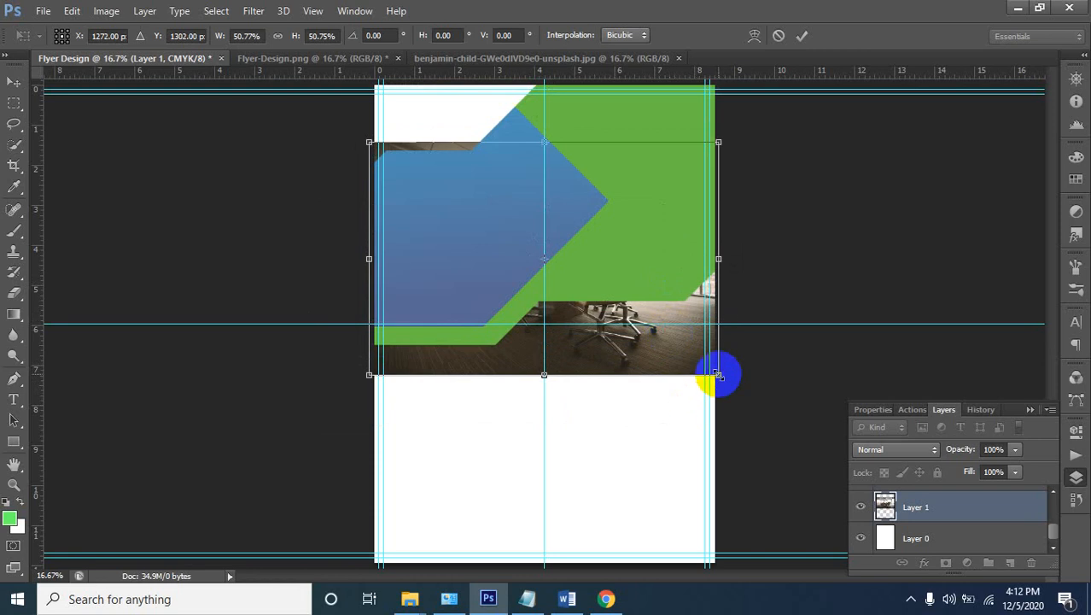
Enlarge the boardroom photo proportionally to about 70% and move it up over the header area
{"action": "left_click_drag", "start_coordinate": [718, 377], "coordinate": [754, 460]}
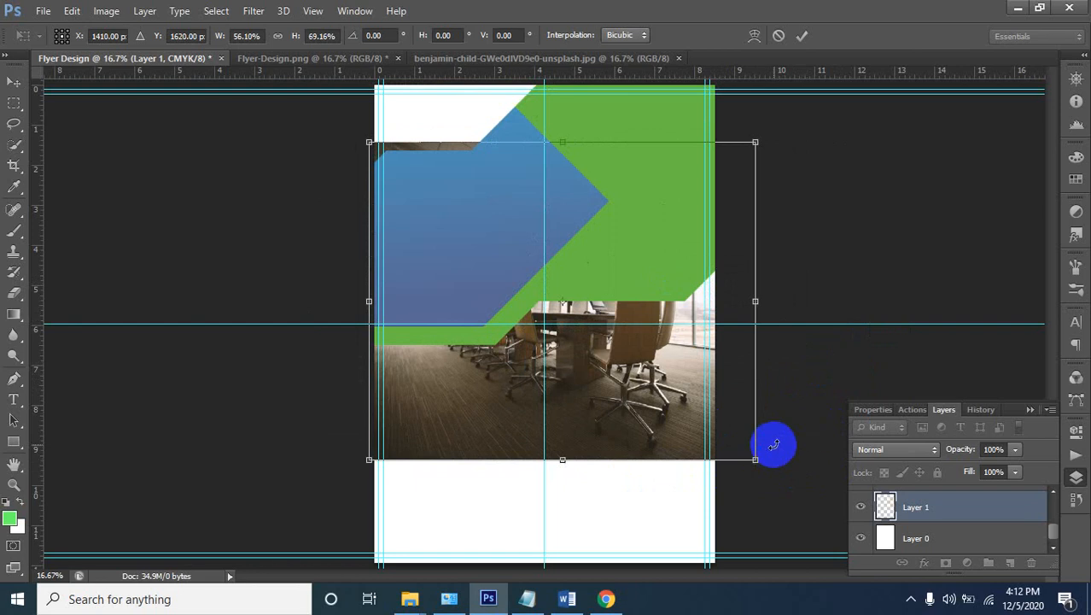
{"action": "key", "text": "ctrl+z"}
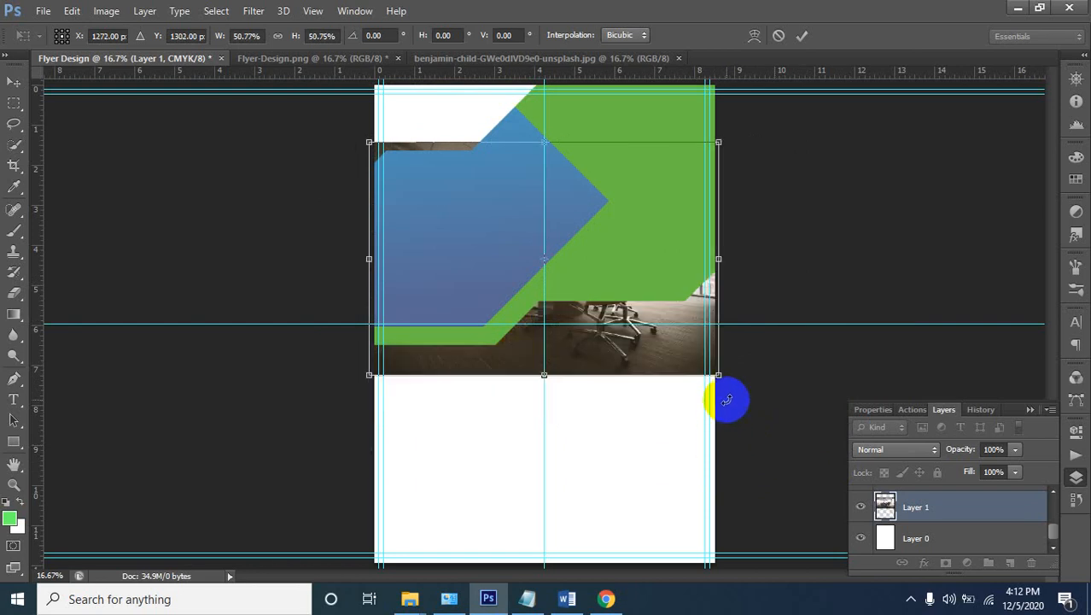
{"action": "left_click_drag", "start_coordinate": [719, 376], "coordinate": [780, 435]}
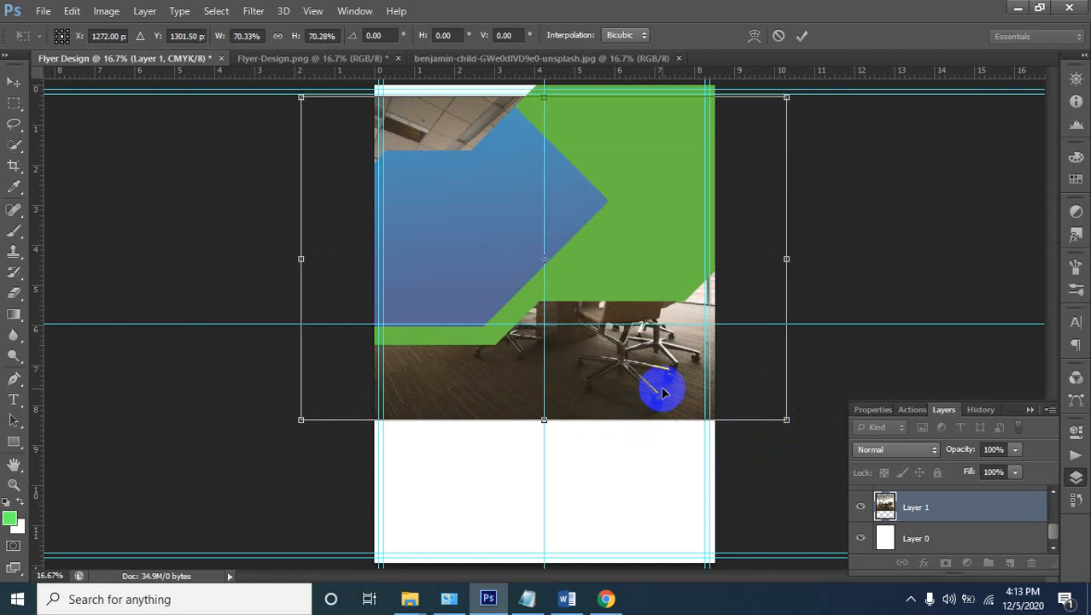
{"action": "left_click_drag", "start_coordinate": [663, 352], "coordinate": [667, 312]}
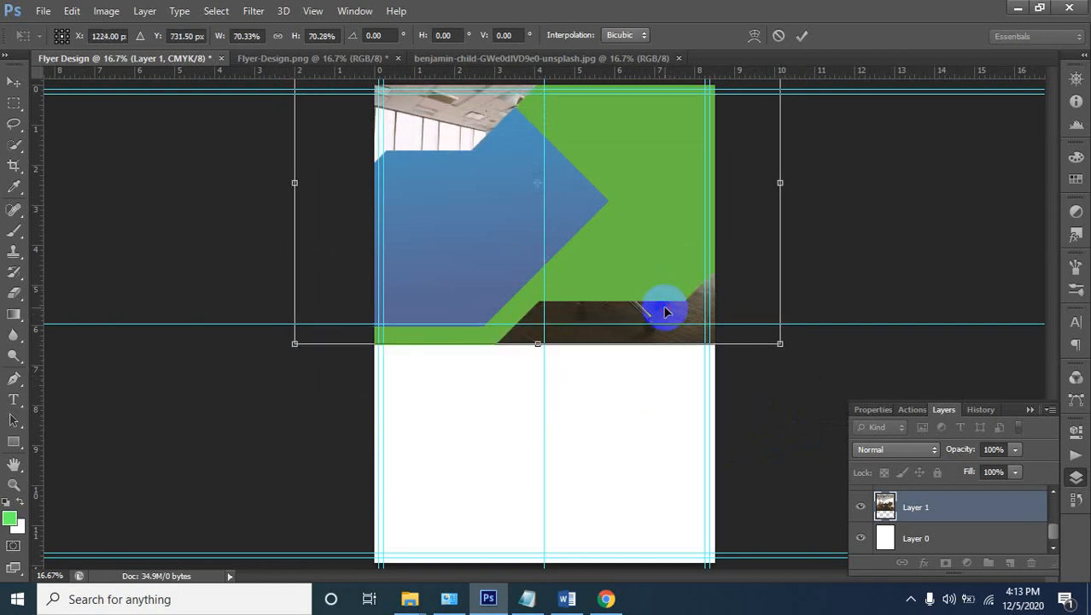
Reduce the photo to about 59%, position it so it covers the whole green header shape, and apply the transform
{"action": "key", "text": "ctrl+minus"}
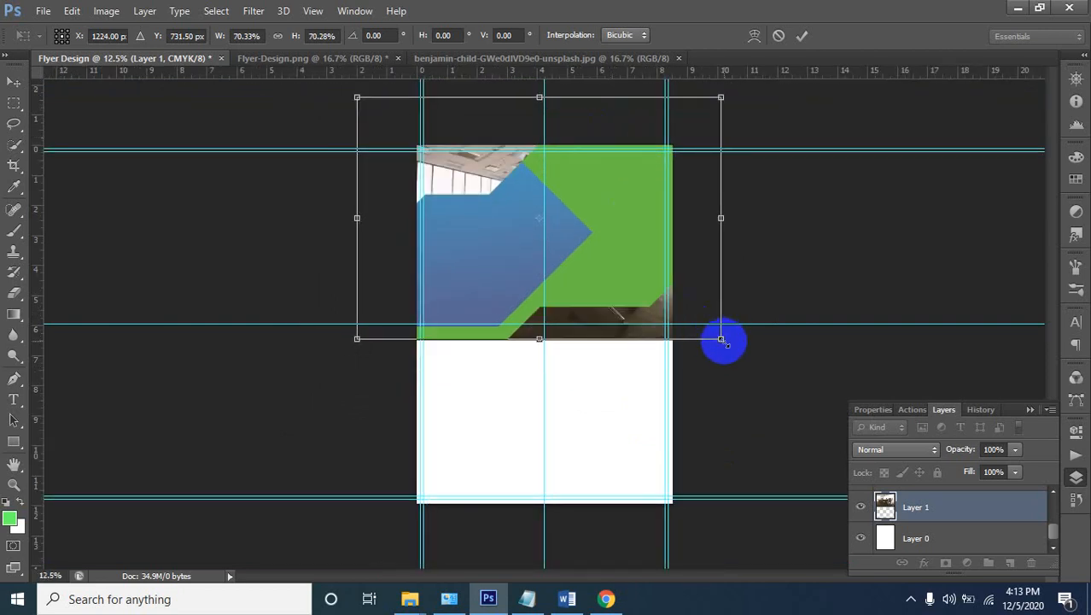
{"action": "left_click_drag", "start_coordinate": [723, 341], "coordinate": [684, 300]}
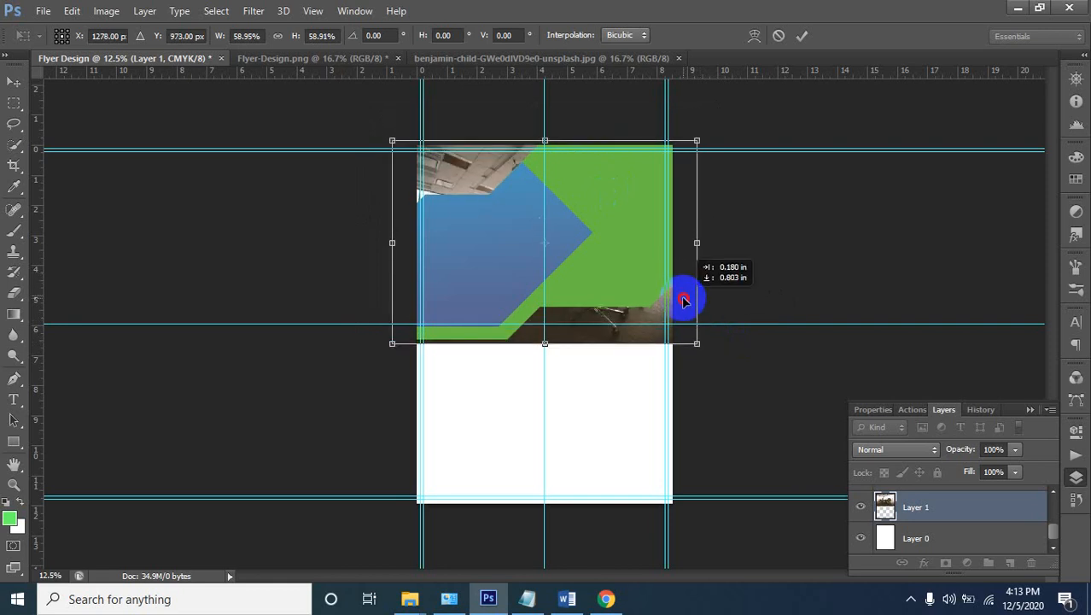
{"action": "left_click_drag", "start_coordinate": [684, 300], "coordinate": [683, 301]}
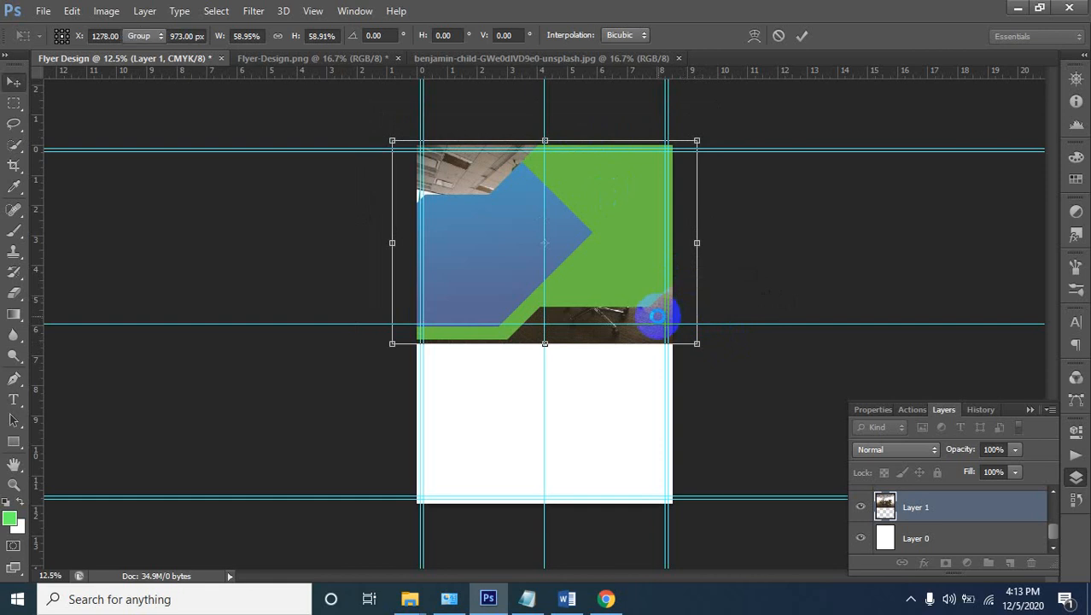
{"action": "double_click", "coordinate": [655, 318]}
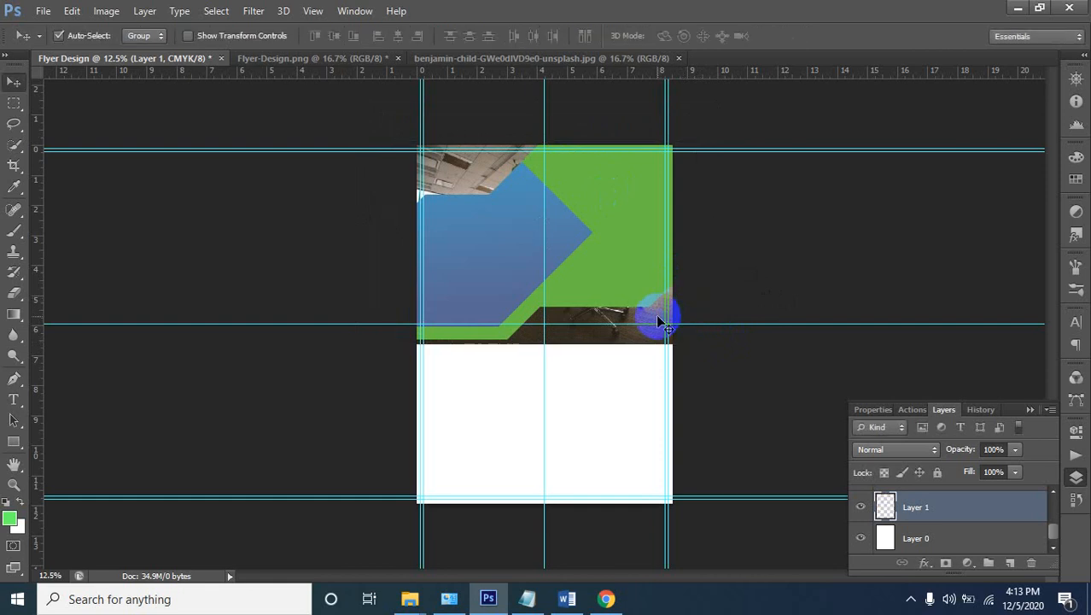
Try to clip the green Shape 1 layer to the boardroom photo on Layer 1
{"action": "left_click", "coordinate": [617, 273]}
{"action": "left_click_drag", "start_coordinate": [898, 523], "coordinate": [920, 506]}
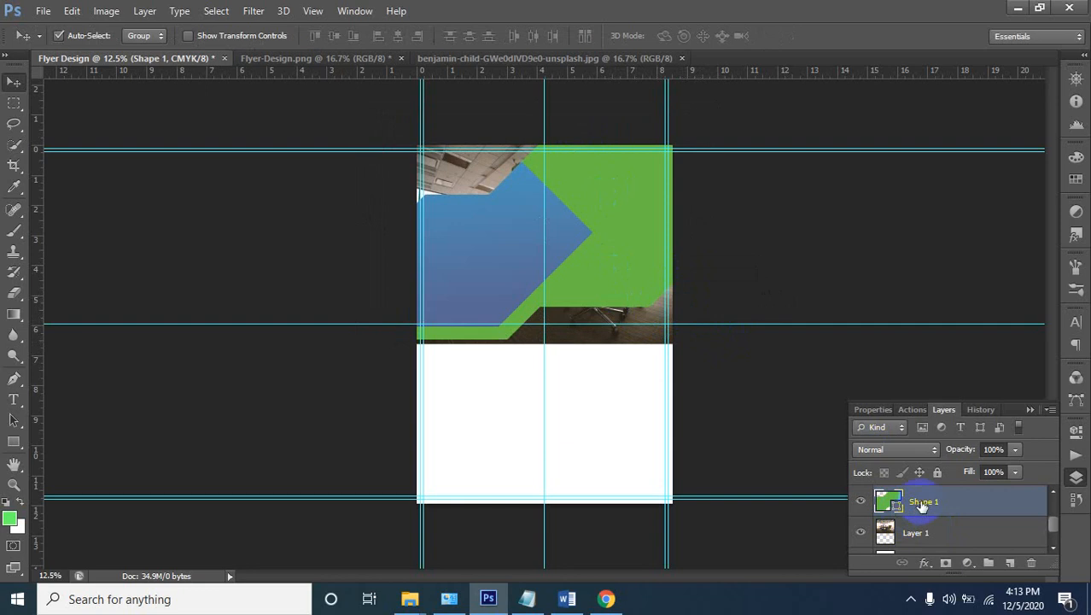
{"action": "right_click", "coordinate": [922, 504]}
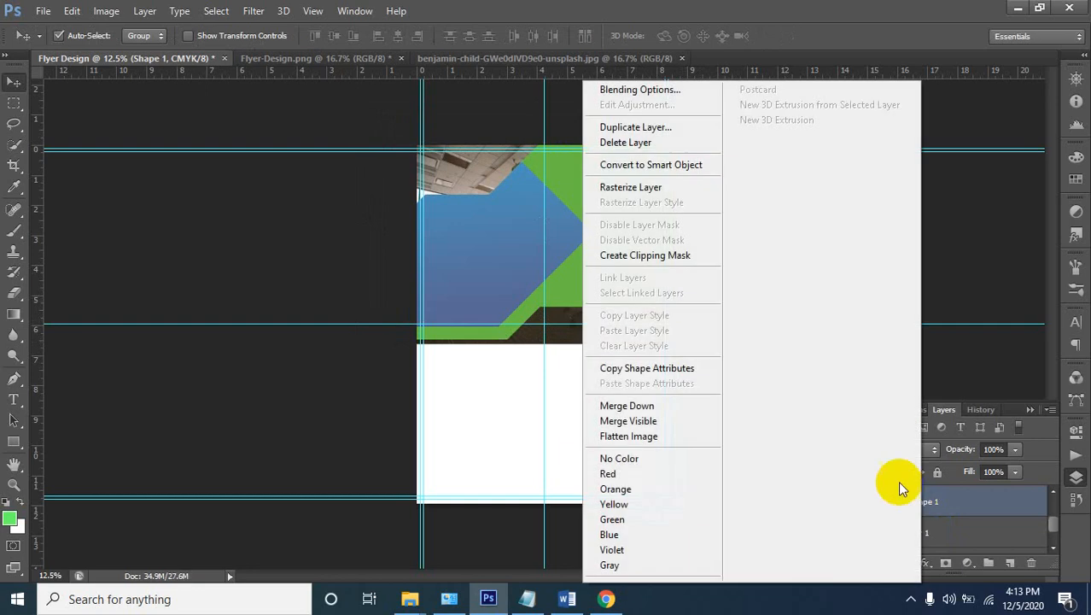
{"action": "left_click", "coordinate": [651, 256]}
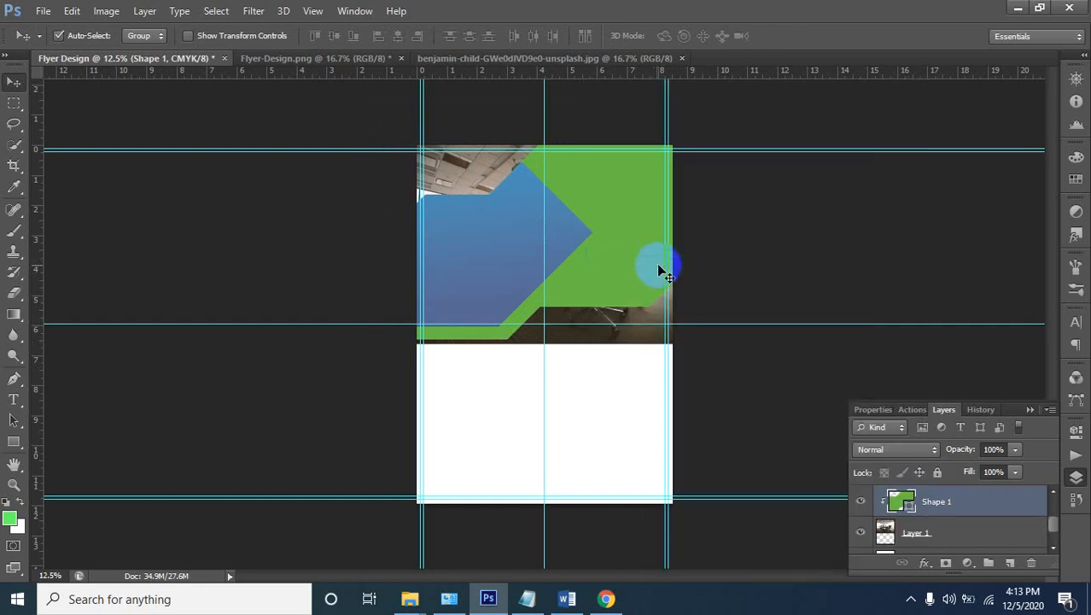
Reorder the boardroom photo, Layer 1, above Shape 1 and clip it to the green shape with a clipping mask
{"action": "left_click_drag", "start_coordinate": [921, 531], "coordinate": [929, 504]}
{"action": "right_click", "coordinate": [929, 504]}
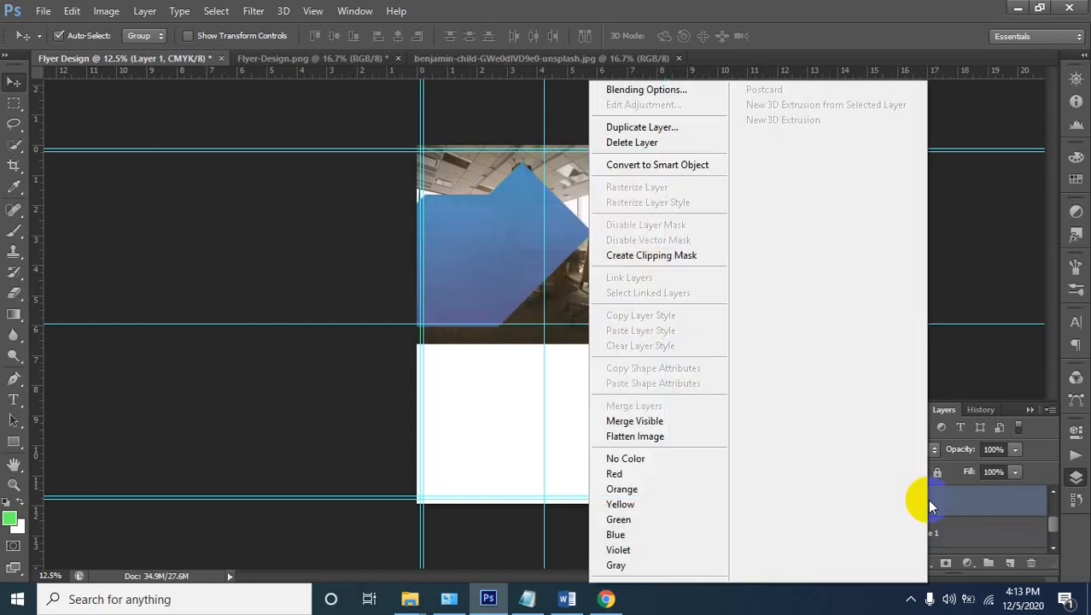
{"action": "left_click", "coordinate": [664, 256]}
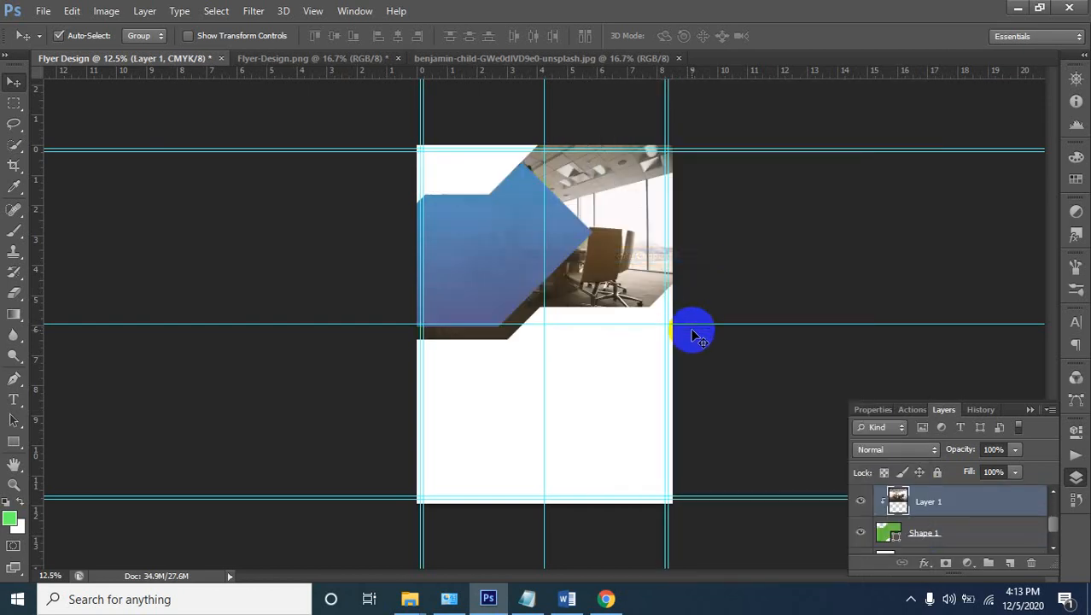
Examine the clipped boardroom photo around the gradient shape in the header up close and at full-page view
{"action": "left_click", "coordinate": [566, 209]}
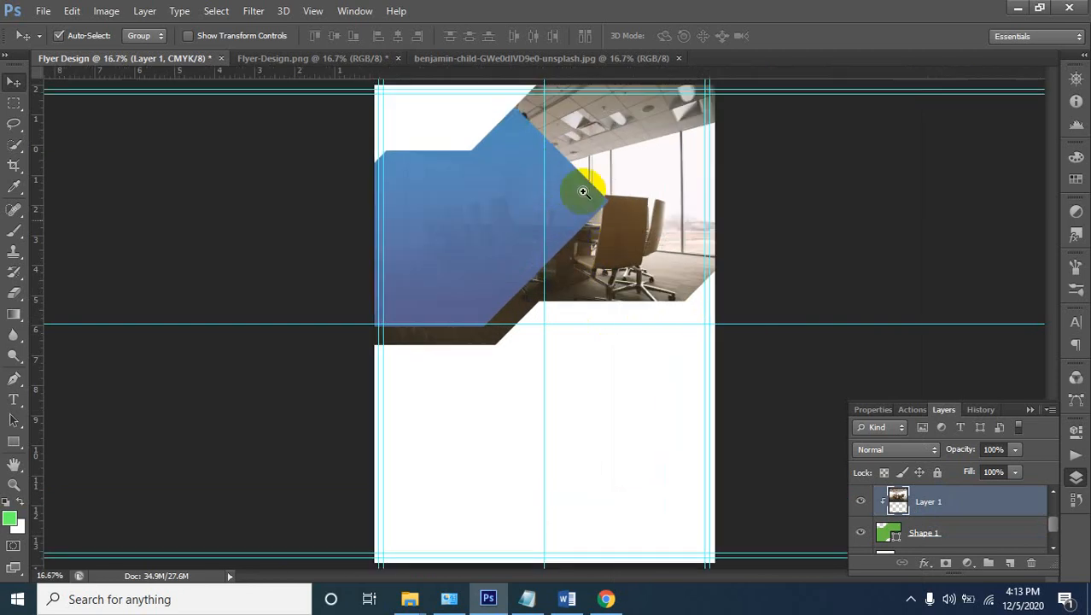
{"action": "left_click", "coordinate": [582, 188]}
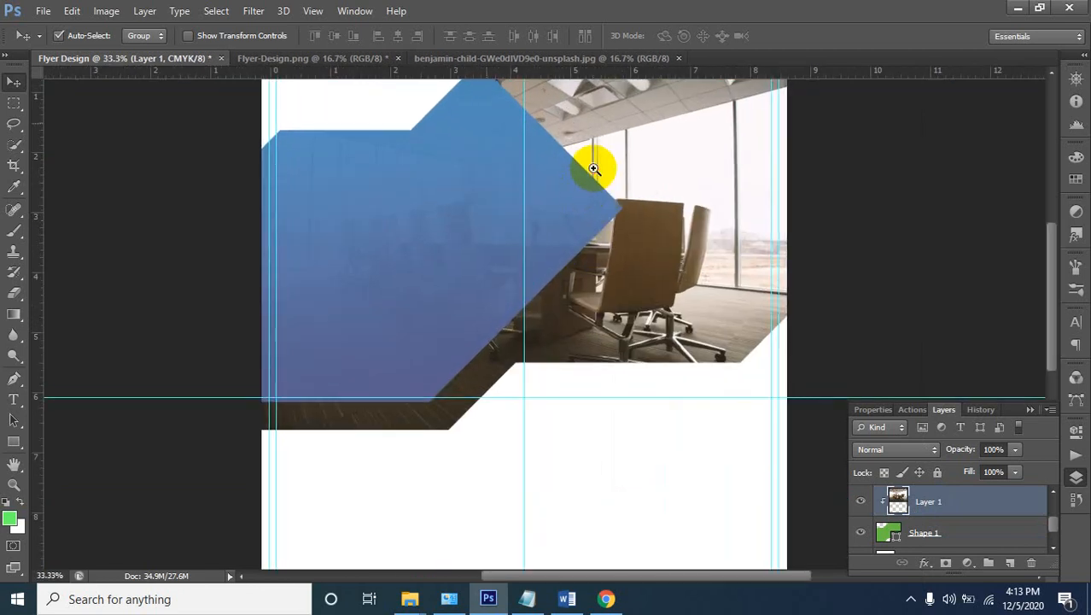
{"action": "left_click", "coordinate": [593, 168]}
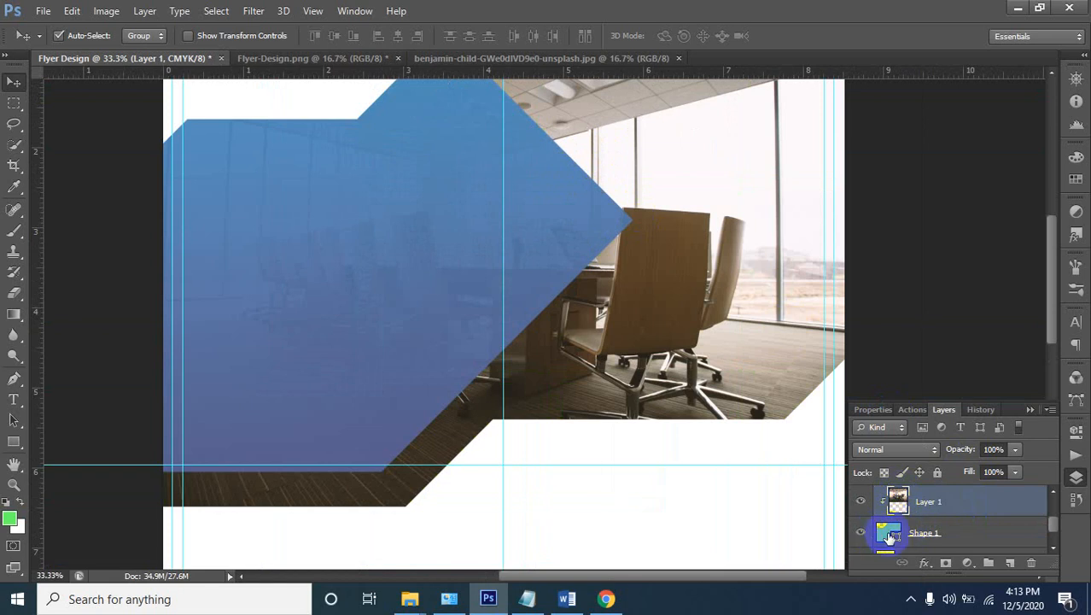
{"action": "left_click", "coordinate": [616, 231], "text": "ctrl+alt"}
{"action": "left_click", "coordinate": [616, 231], "text": "alt"}
{"action": "left_click", "coordinate": [585, 151]}
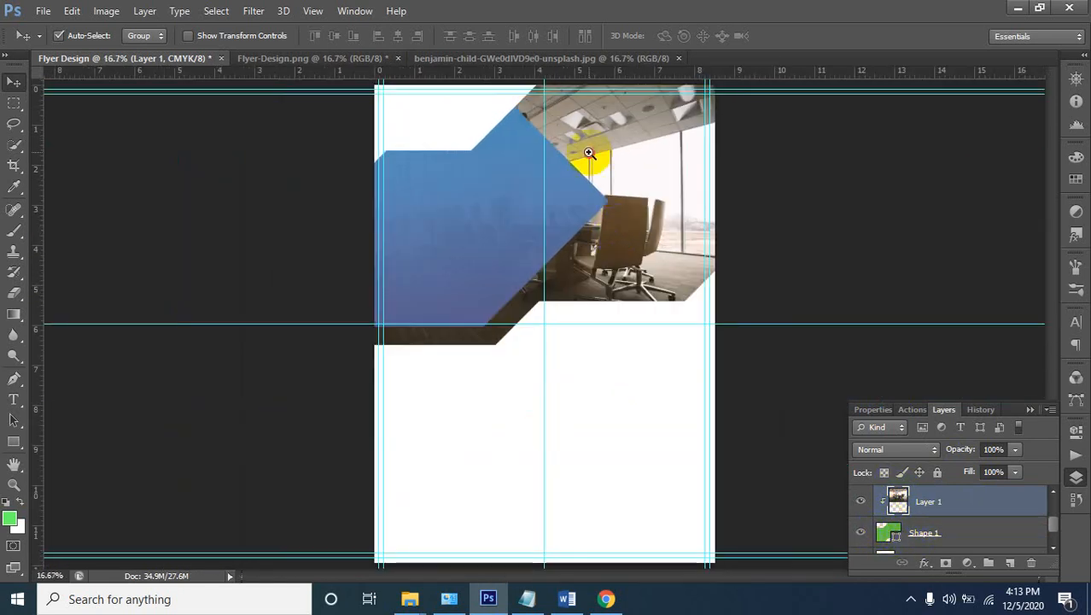
{"action": "left_click", "coordinate": [598, 158], "text": "alt"}
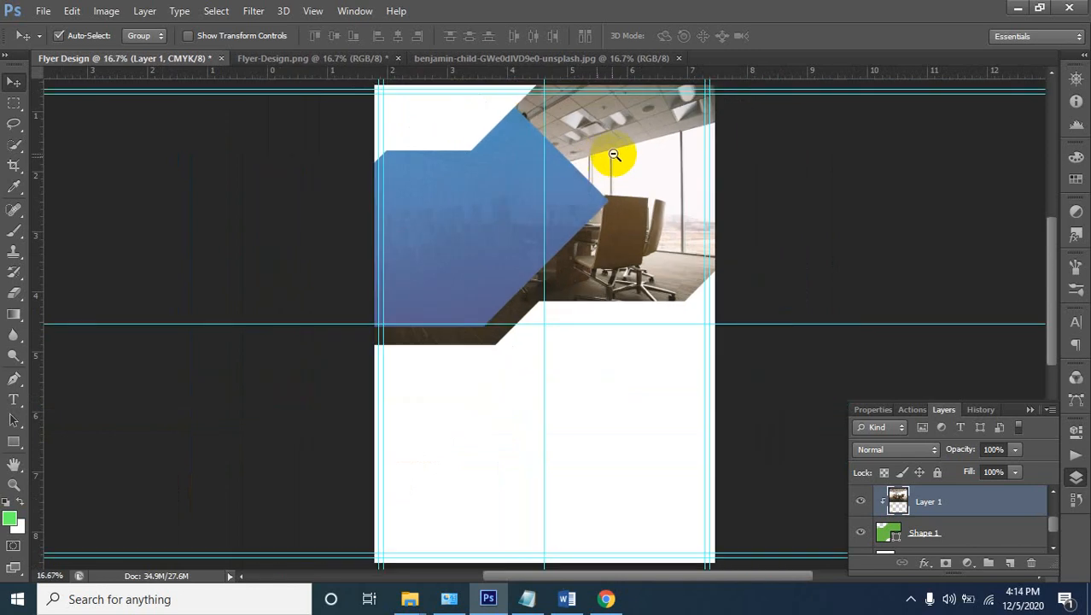
Switch to the Flyer-Design.png reference and examine the Brain Storm logo's hexagon icon and text
{"action": "left_click", "coordinate": [293, 62]}
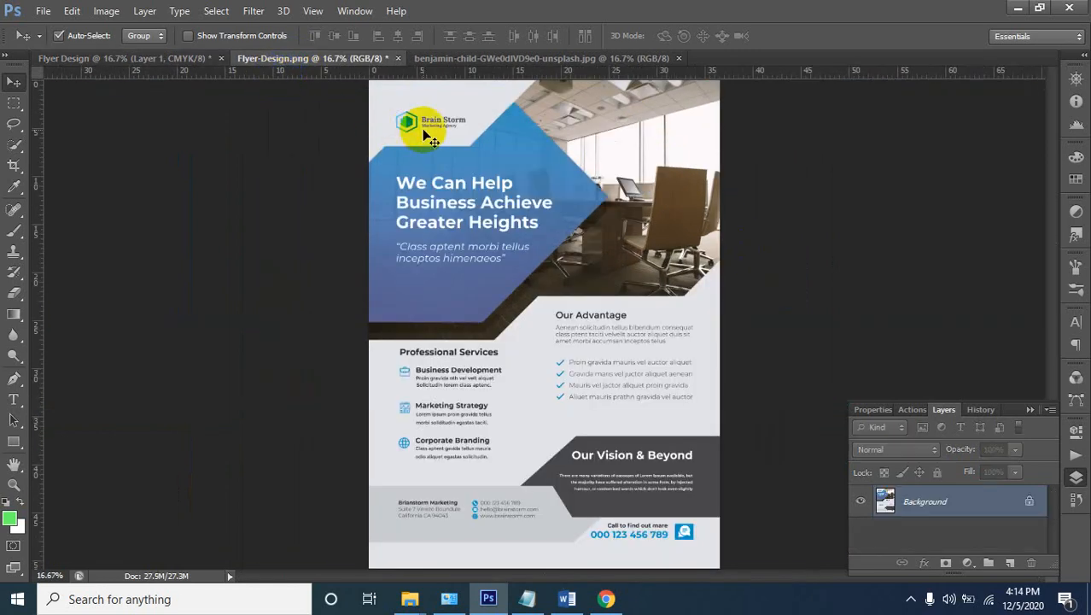
{"action": "left_click", "coordinate": [413, 104], "text": "ctrl"}
{"action": "left_click", "coordinate": [393, 117], "text": "ctrl"}
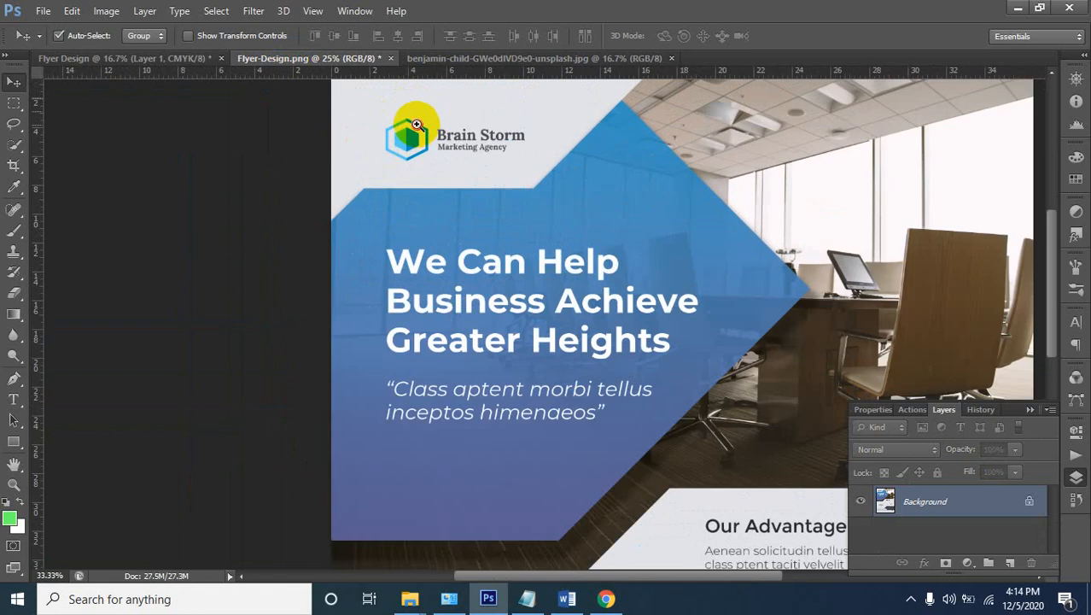
{"action": "left_click", "coordinate": [419, 117], "text": "ctrl"}
{"action": "left_click", "coordinate": [423, 117], "text": "ctrl"}
{"action": "left_click", "coordinate": [430, 119], "text": "ctrl"}
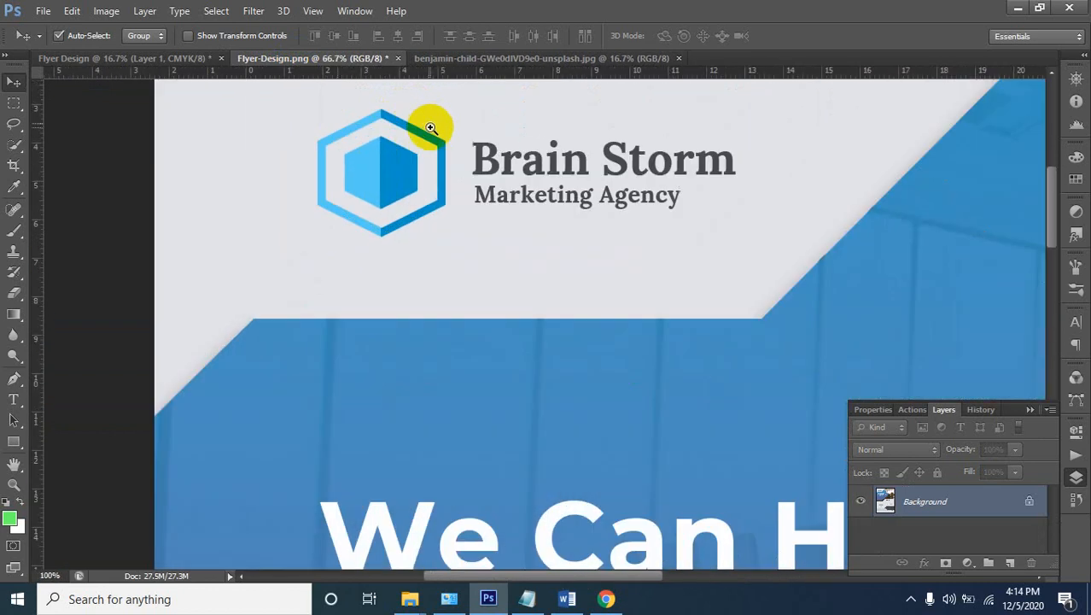
{"action": "left_click", "coordinate": [450, 126], "text": "ctrl"}
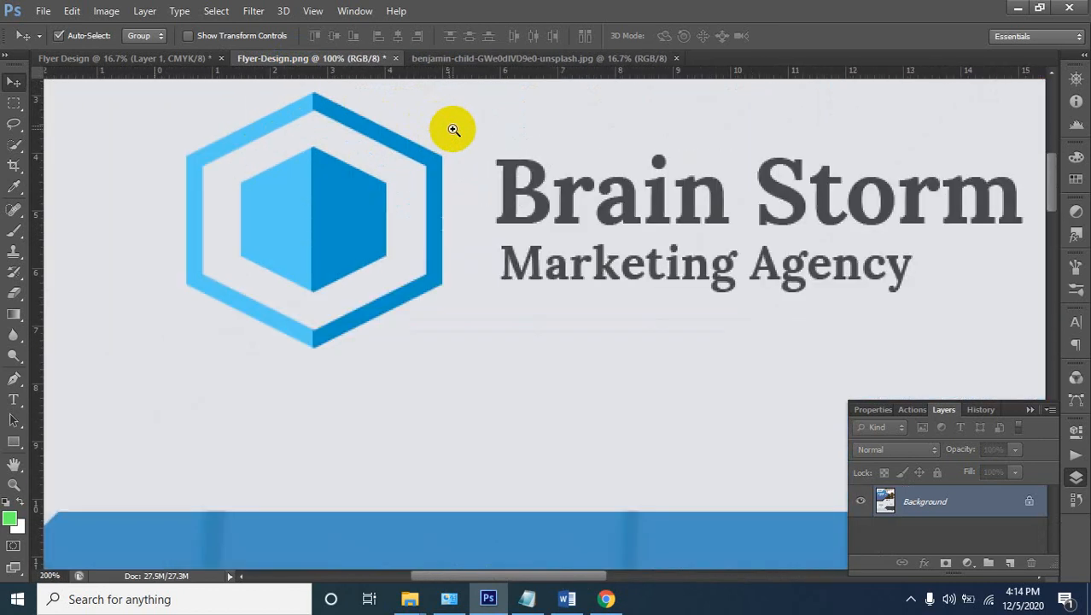
{"action": "left_click", "coordinate": [513, 177], "text": "ctrl+alt"}
{"action": "left_click_drag", "start_coordinate": [587, 190], "coordinate": [560, 194]}
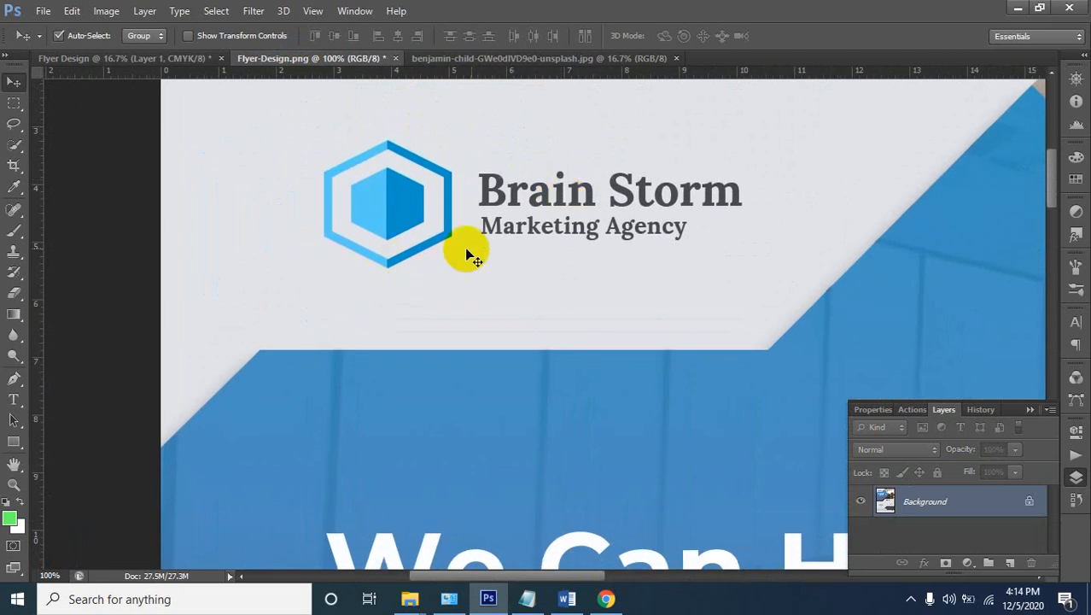
{"action": "scroll", "coordinate": [484, 241], "scroll_direction": "up", "scroll_amount": 1}
{"action": "scroll", "coordinate": [484, 242], "scroll_direction": "up", "scroll_amount": 2}
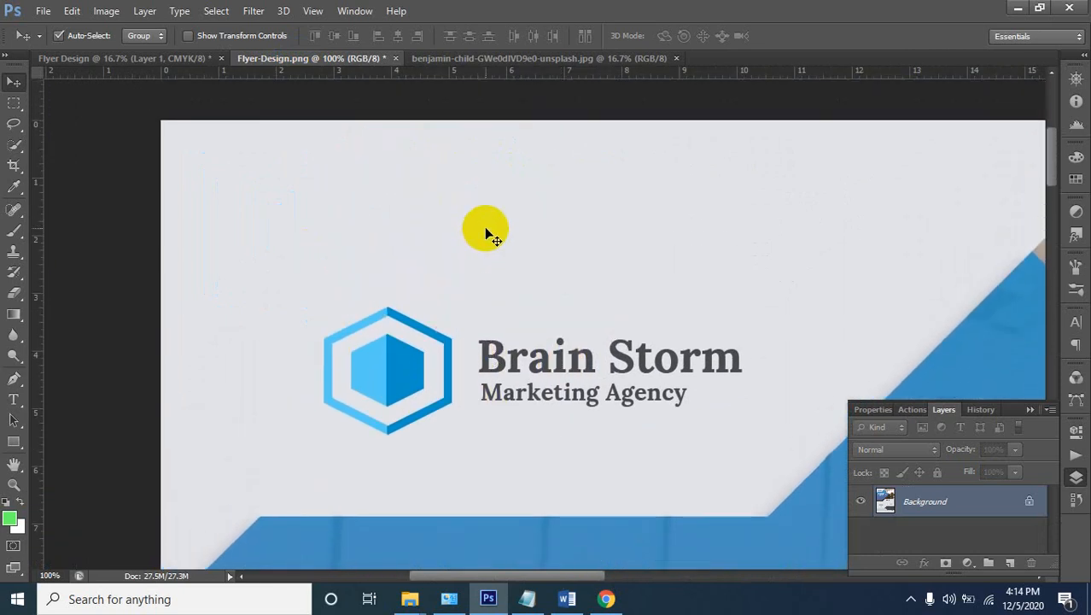
Draw an upright six-sided polygon about 2.06 in wide and 2.36 in high above the reference logo's icon
{"action": "left_click", "coordinate": [16, 443]}
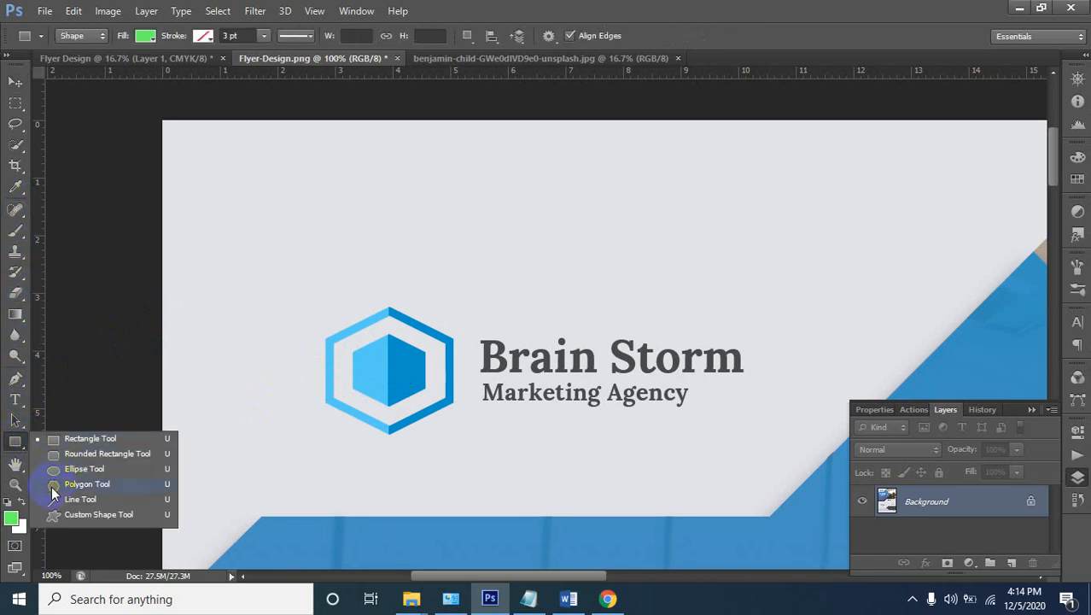
{"action": "left_click", "coordinate": [53, 487]}
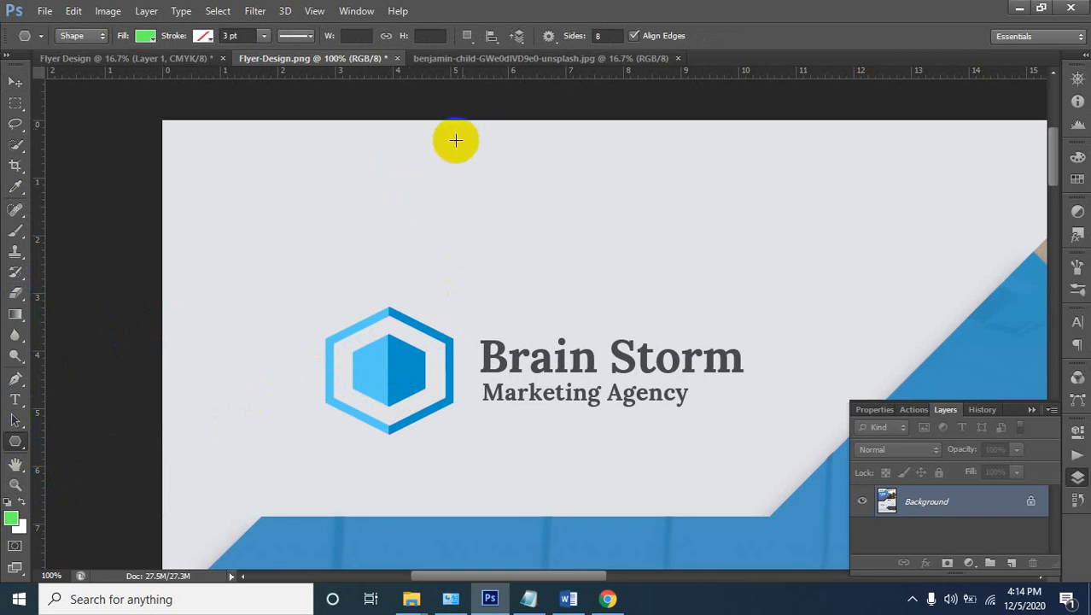
{"action": "left_click", "coordinate": [600, 36]}
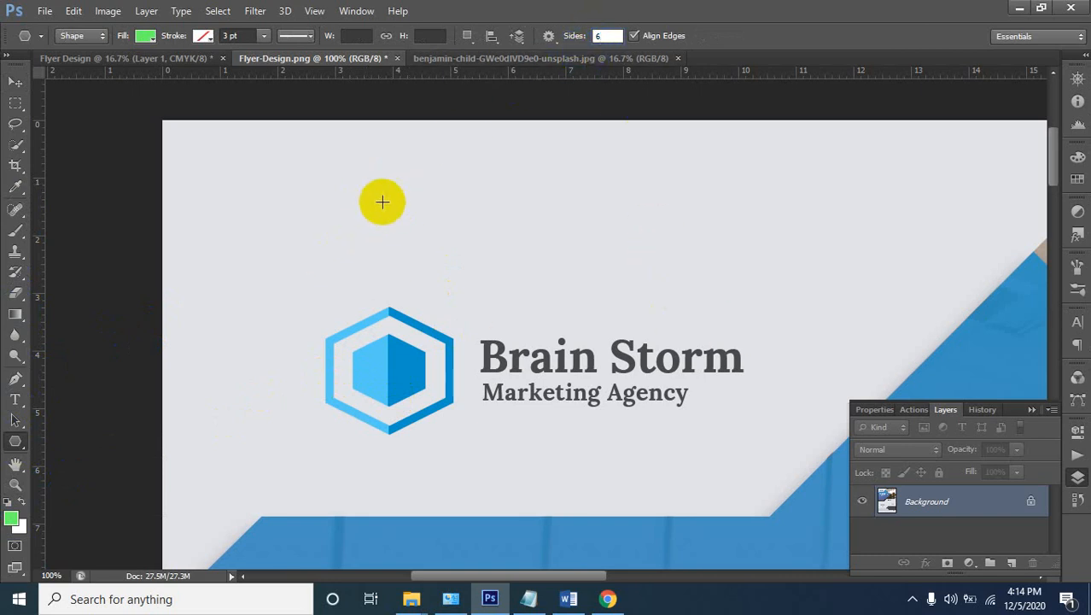
{"action": "left_click_drag", "start_coordinate": [374, 195], "coordinate": [373, 254]}
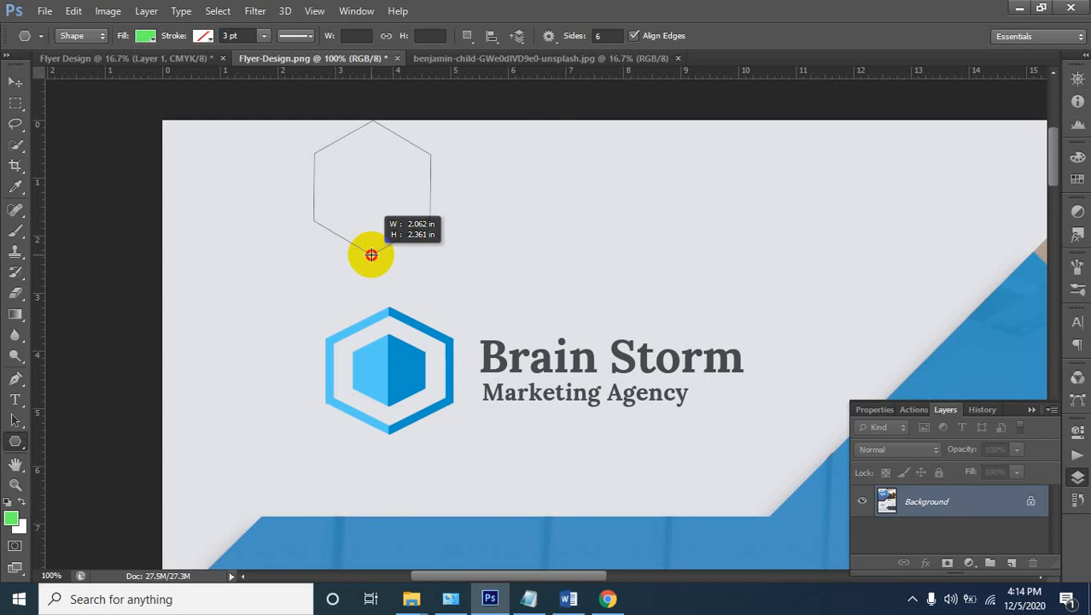
Undo the tilted polygon, redraw an upright hexagon about 194 px wide and 224 px high, and move it fully onto the canvas above the reference icon
{"action": "left_click_drag", "start_coordinate": [371, 255], "coordinate": [407, 257]}
{"action": "key", "text": "ctrl+z"}
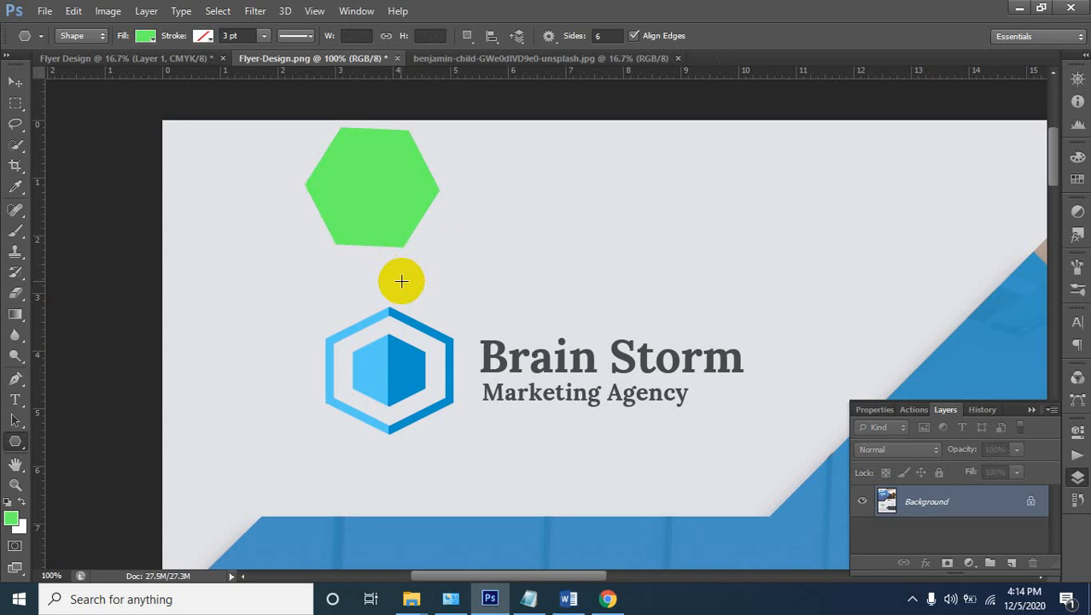
{"action": "left_click_drag", "start_coordinate": [370, 162], "coordinate": [371, 247]}
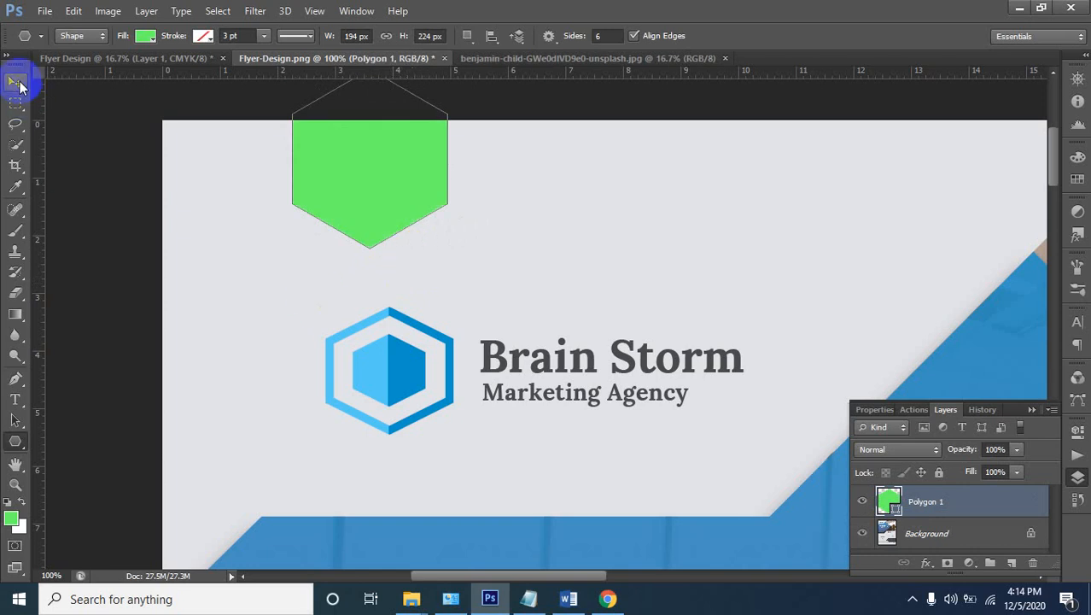
{"action": "left_click", "coordinate": [15, 81]}
{"action": "left_click_drag", "start_coordinate": [385, 169], "coordinate": [402, 209]}
Scale the green hexagon proportionally about its centre to about 82%, close to the reference icon's width
{"action": "key", "text": "ctrl+t"}
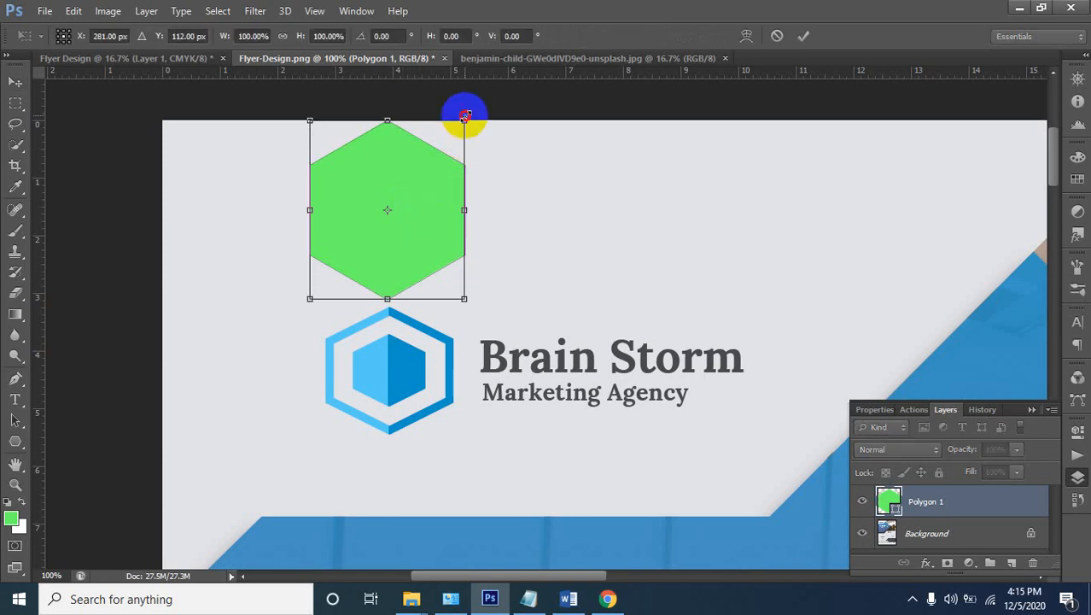
{"action": "left_click_drag", "start_coordinate": [464, 116], "coordinate": [438, 151]}
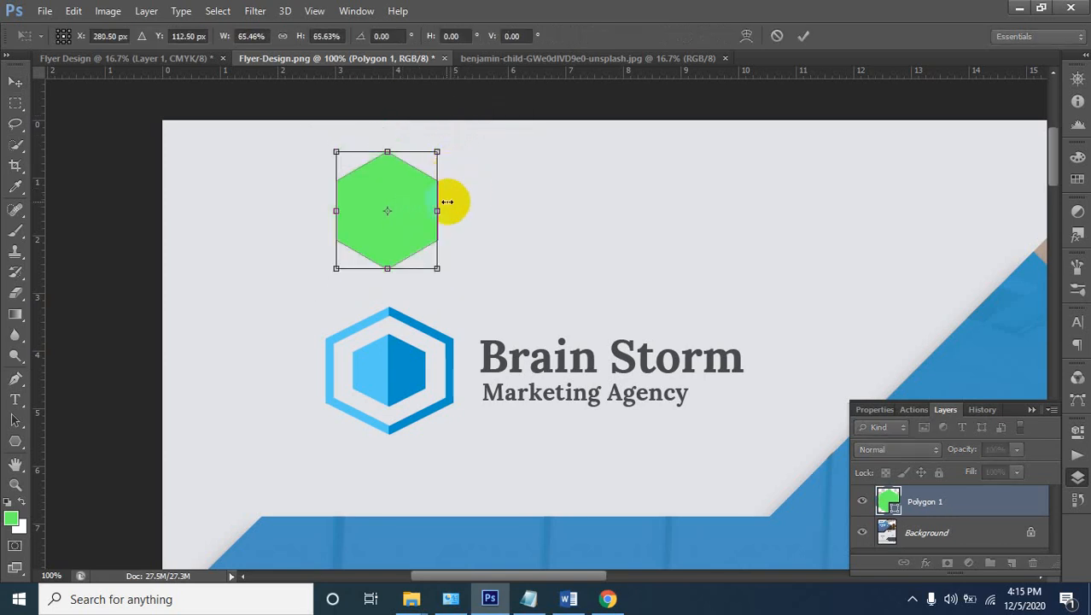
{"action": "left_click_drag", "start_coordinate": [444, 146], "coordinate": [453, 138]}
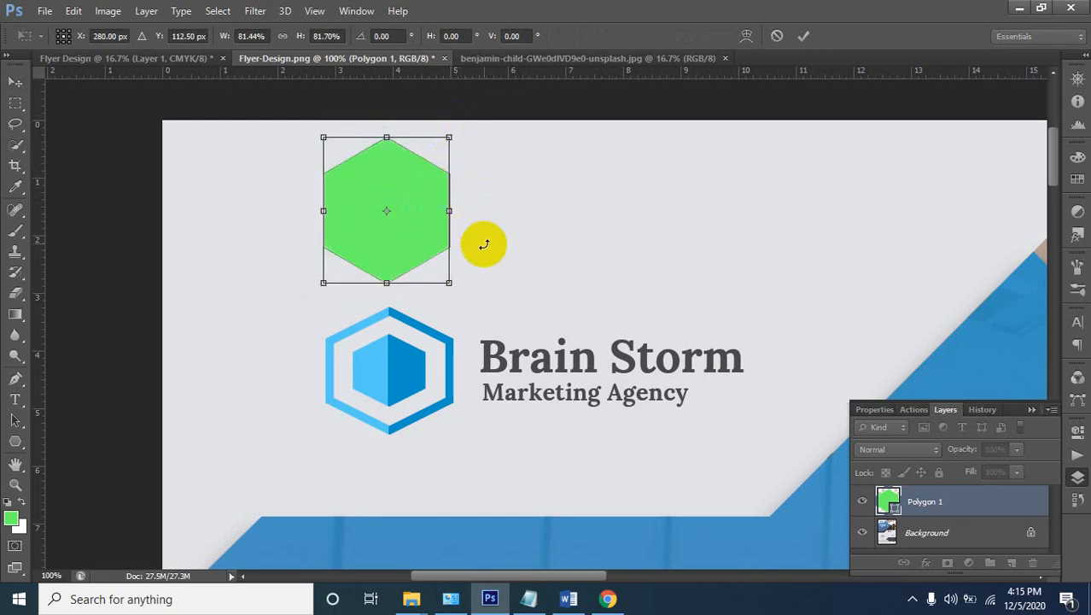
{"action": "key", "text": "Return"}
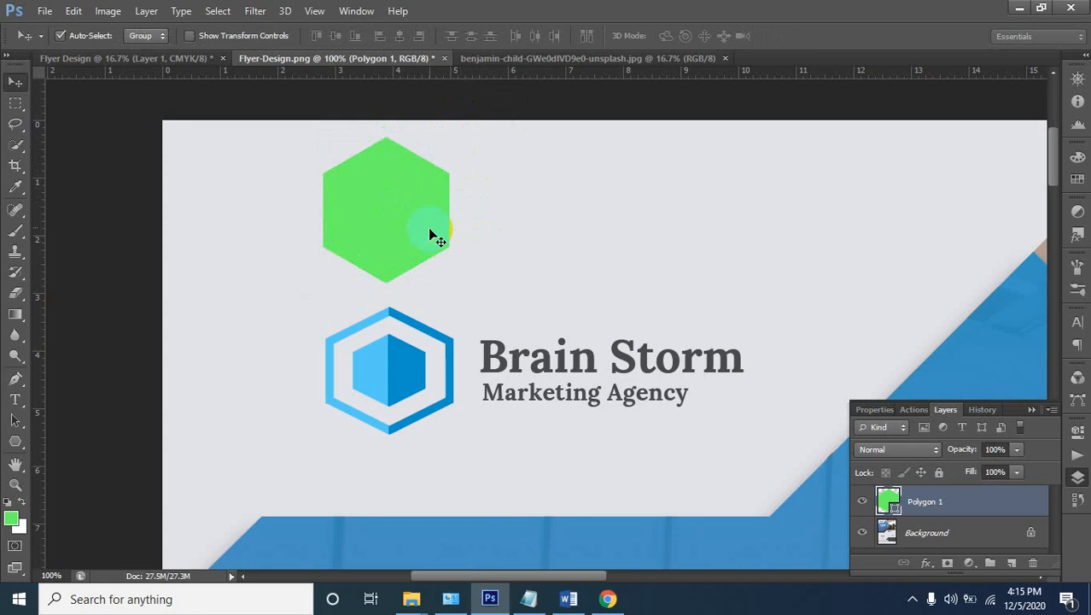
Transform an inner hexagon path within Polygon 1, scaling it about its centre to about 82%
{"action": "key", "text": "ctrl+t"}
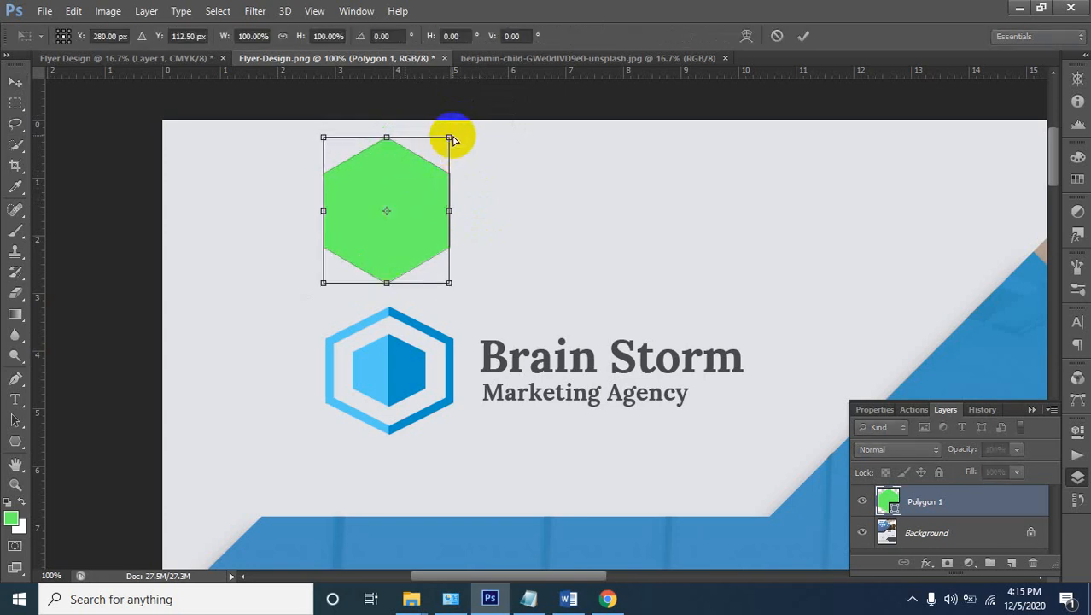
{"action": "double_click", "coordinate": [439, 196]}
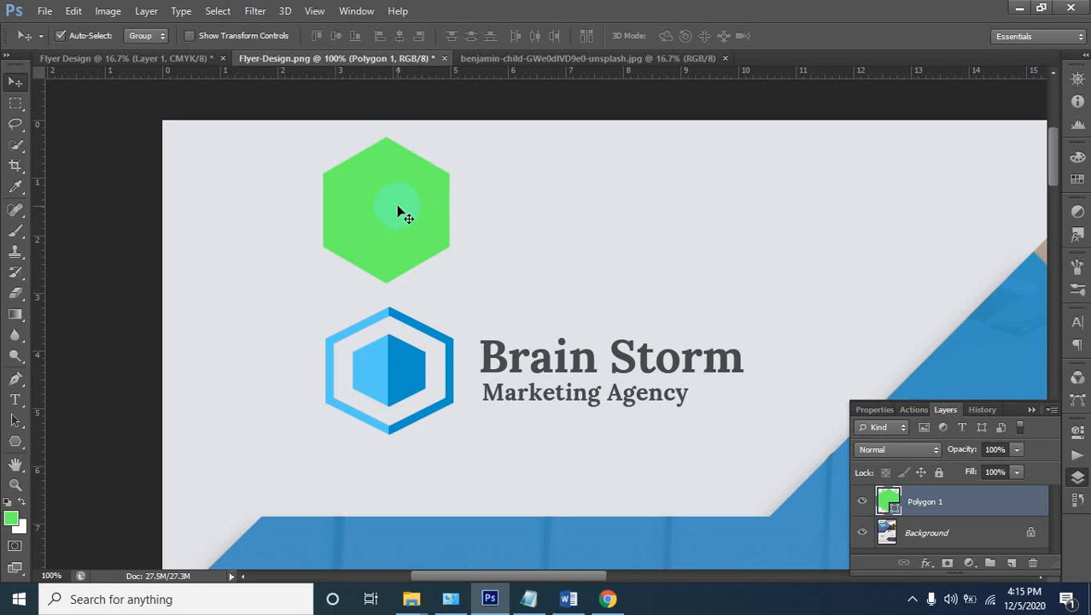
{"action": "key", "text": "ctrl+t"}
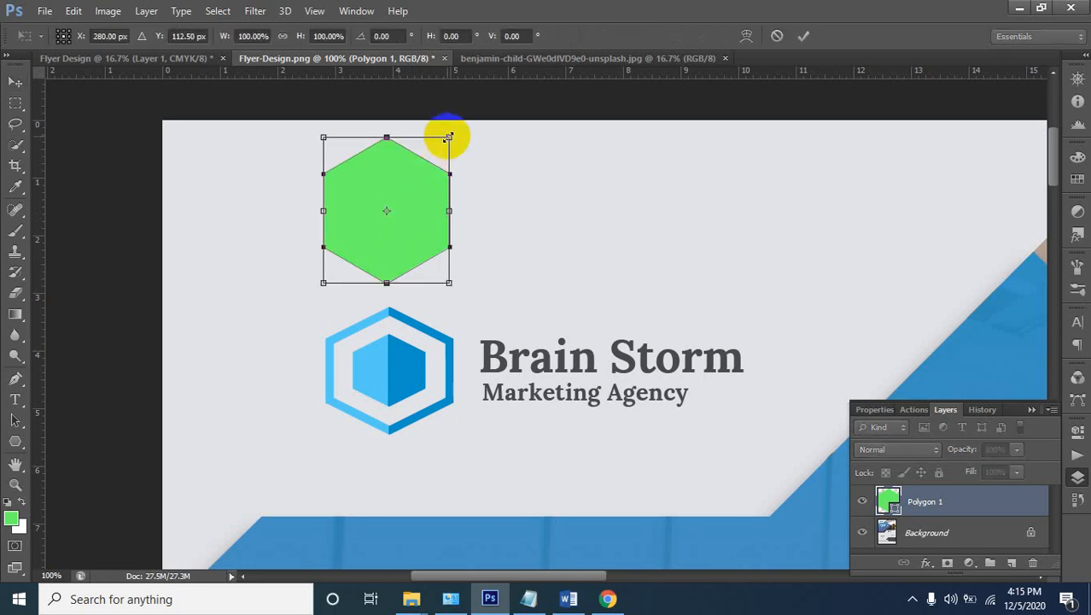
{"action": "left_click_drag", "start_coordinate": [449, 137], "coordinate": [440, 150]}
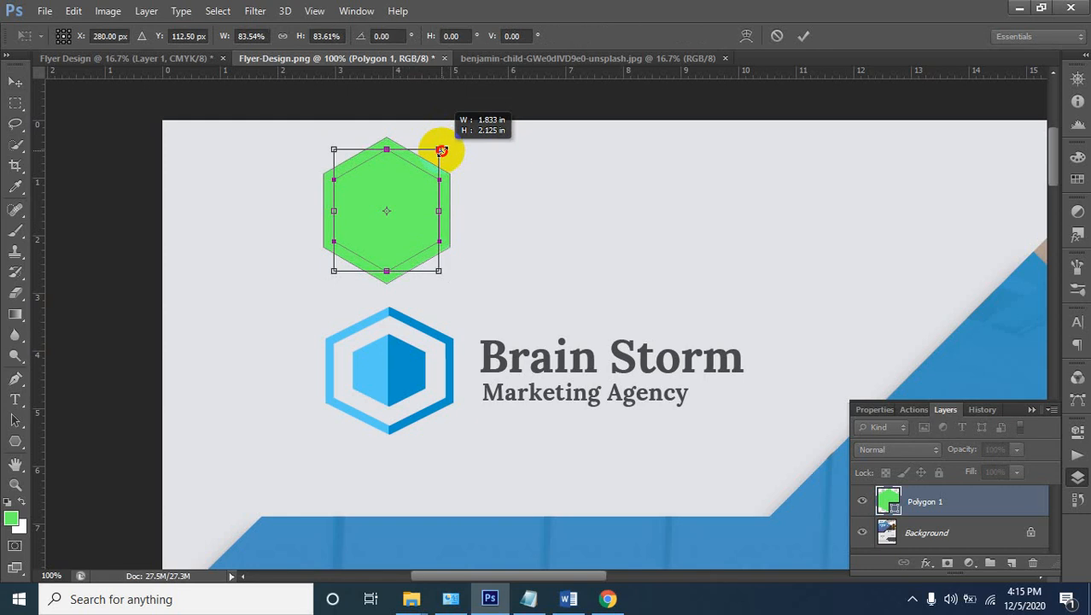
{"action": "left_click_drag", "start_coordinate": [441, 151], "coordinate": [440, 152]}
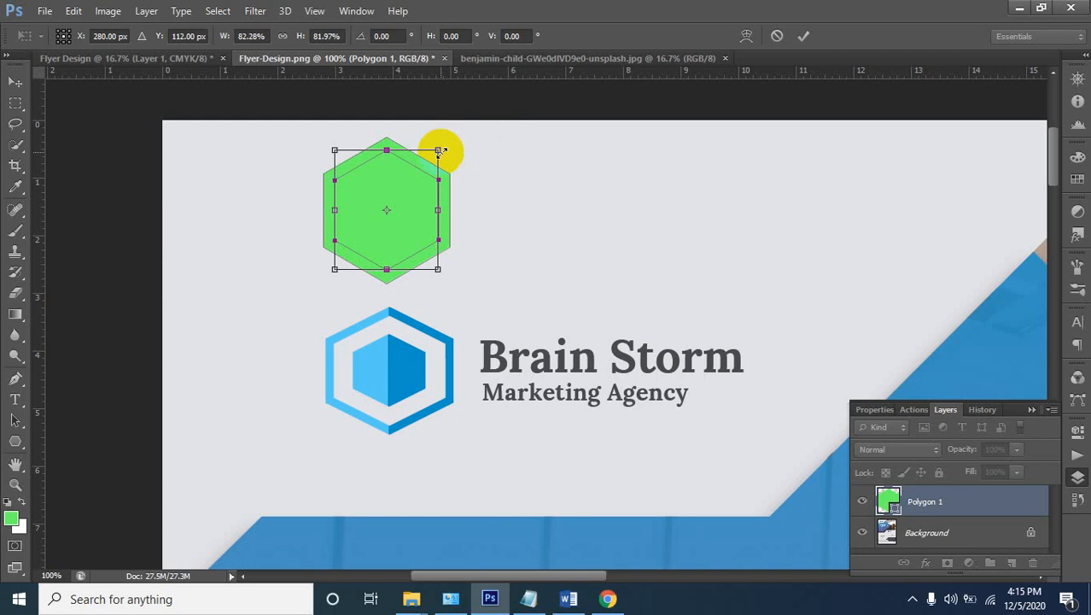
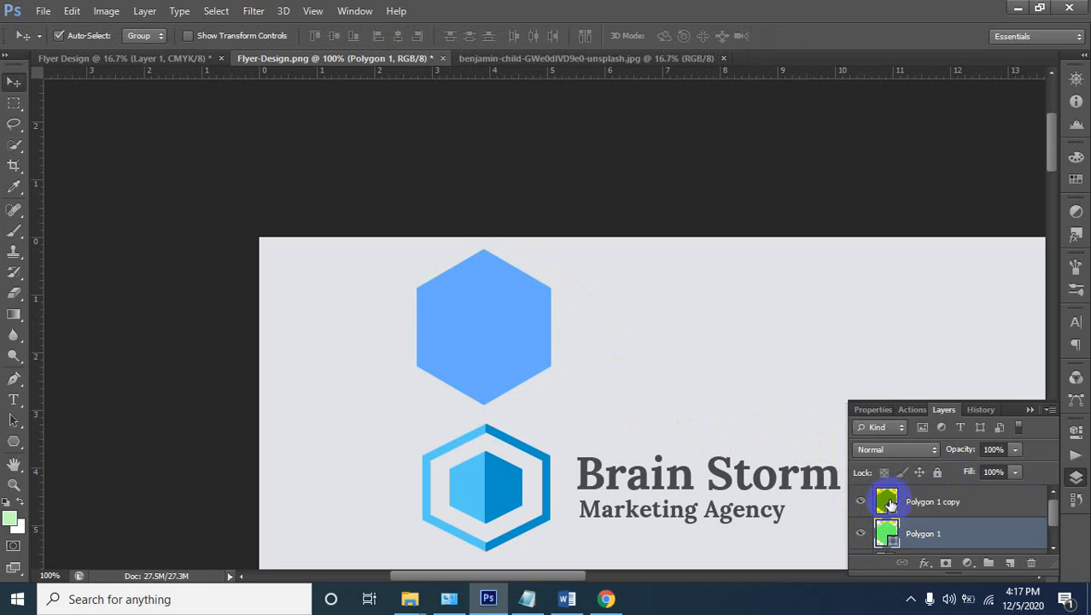
{"action": "left_click", "coordinate": [888, 501]}
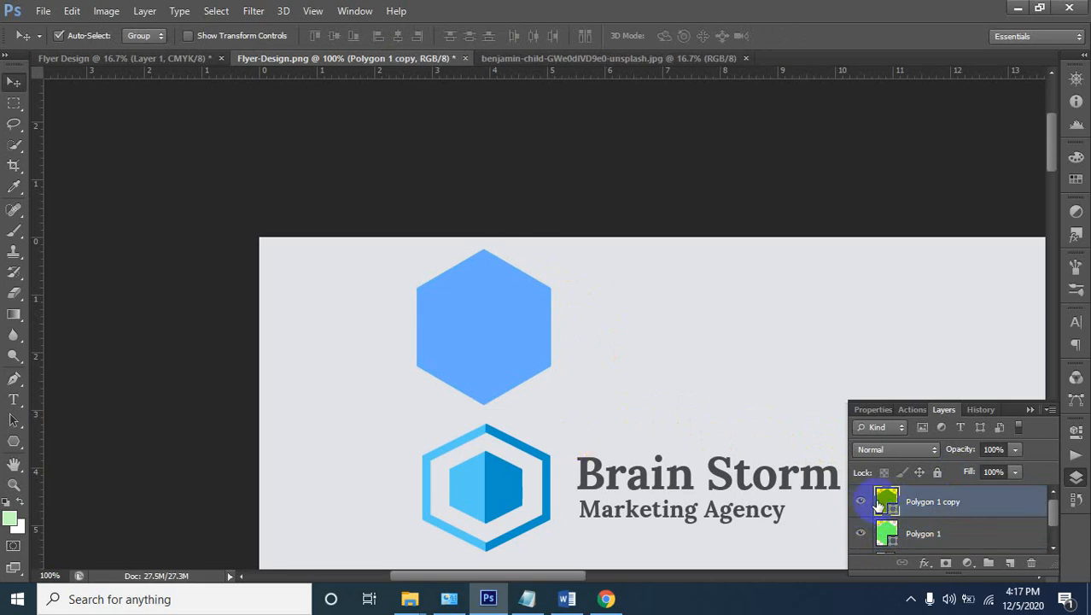
{"action": "key", "text": "ctrl+t"}
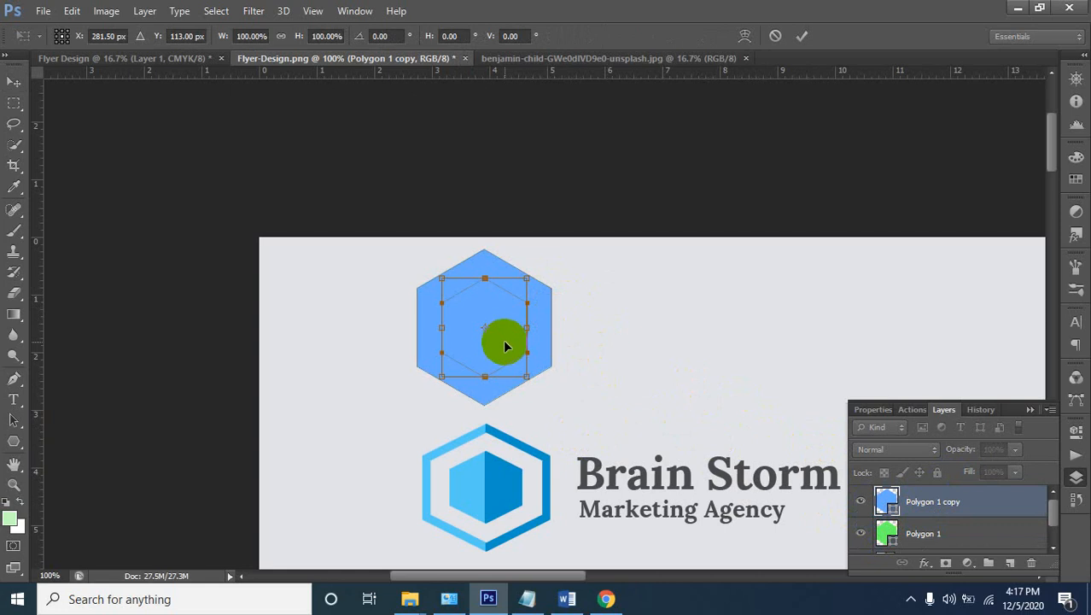
{"action": "key", "text": "Return"}
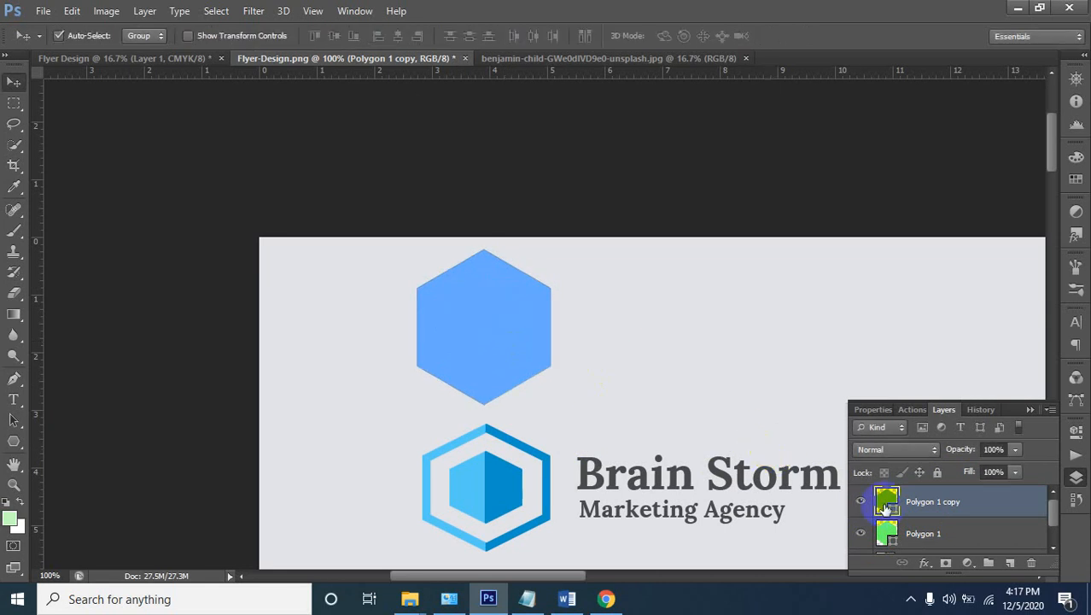
Stack the green Polygon 1 layer above Polygon 1 copy and toggle its visibility to check the blue hexagon underneath
{"action": "left_click_drag", "start_coordinate": [945, 500], "coordinate": [940, 500]}
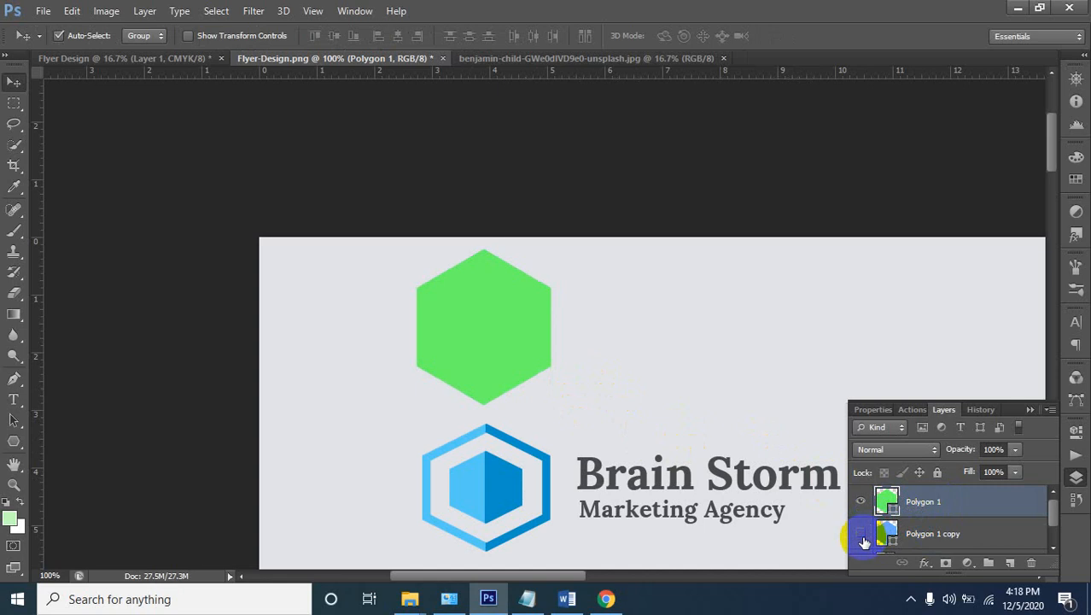
{"action": "left_click", "coordinate": [862, 503]}
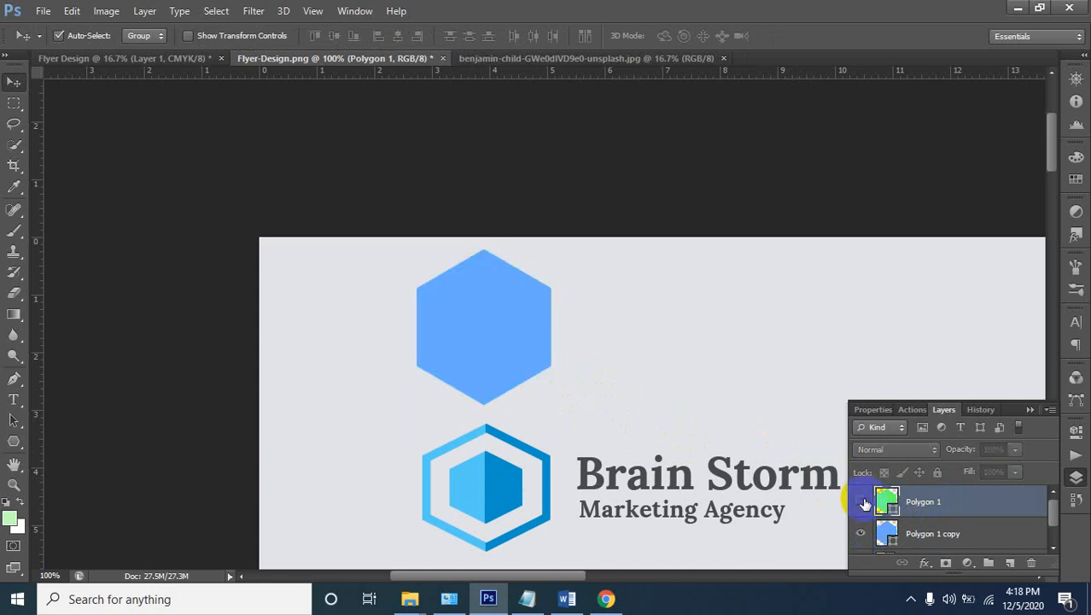
{"action": "left_click", "coordinate": [862, 503]}
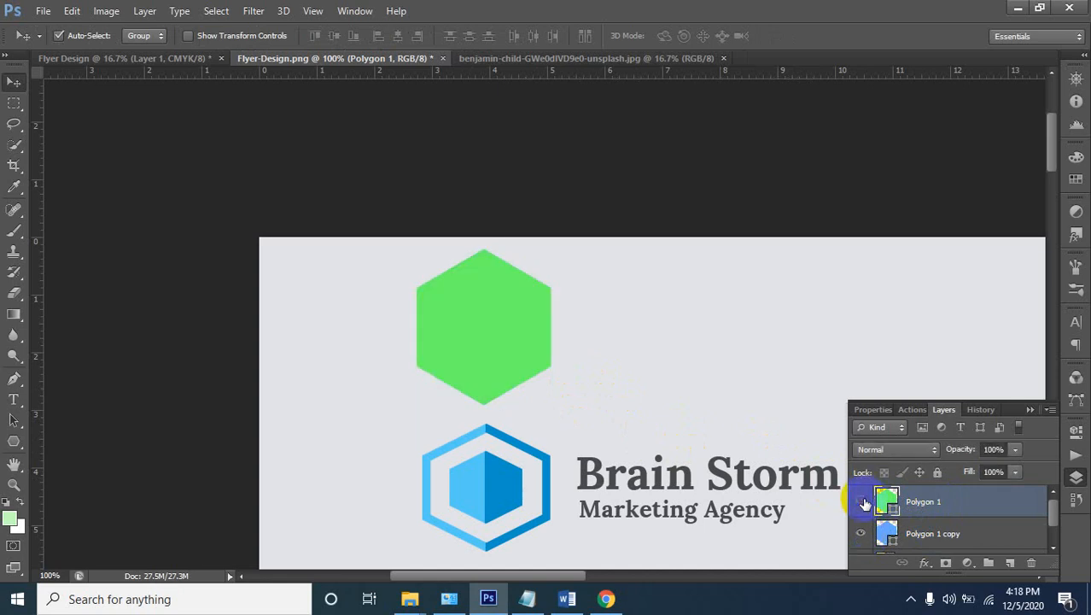
{"action": "left_click", "coordinate": [862, 503]}
{"action": "left_click", "coordinate": [862, 503]}
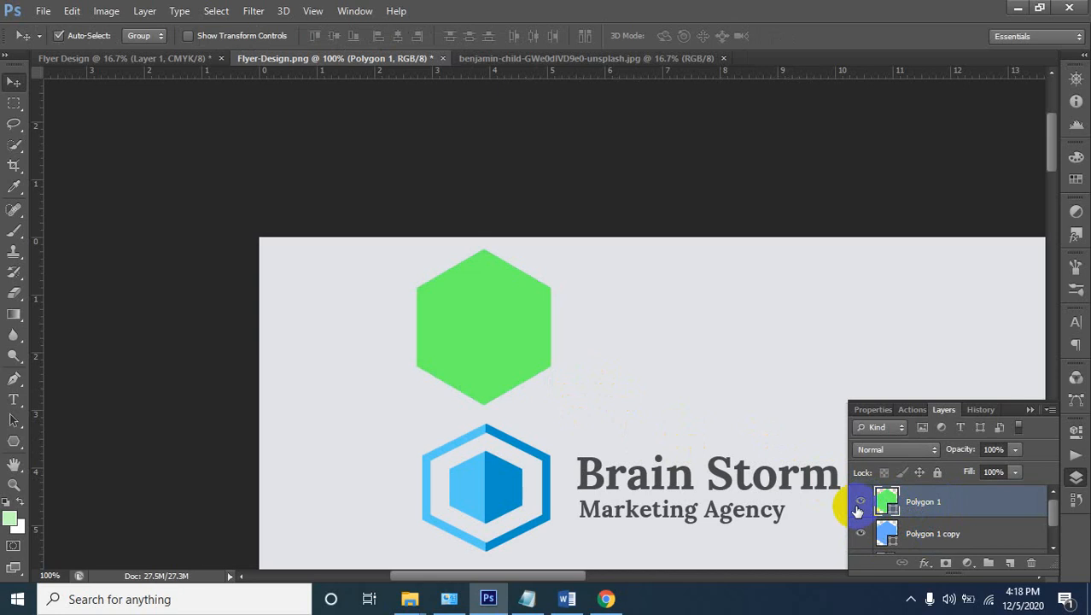
Move the green hexagon beside the blue one and shift the blue hexagon down so both sit level
{"action": "left_click", "coordinate": [488, 327]}
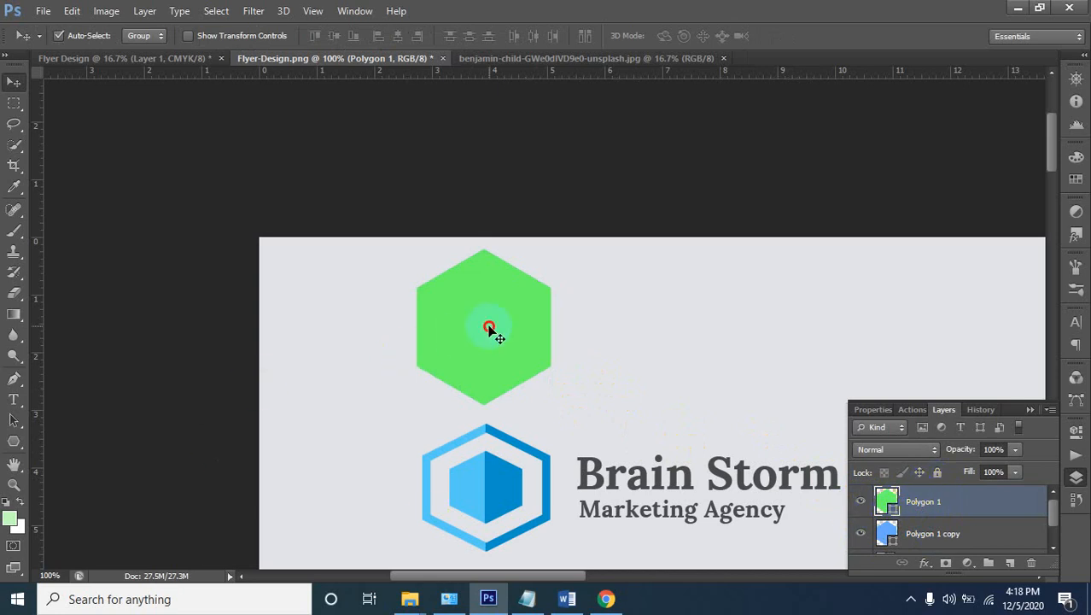
{"action": "left_click_drag", "start_coordinate": [488, 328], "coordinate": [353, 333]}
{"action": "left_click", "coordinate": [499, 321]}
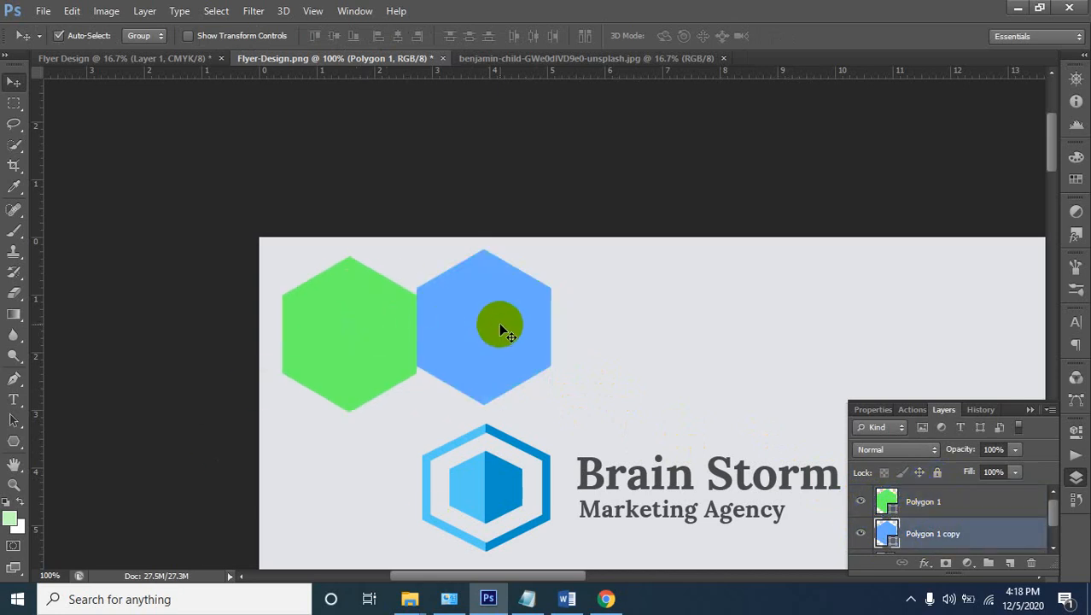
{"action": "mouse_move", "coordinate": [501, 326]}
{"action": "left_mouse_down"}
{"action": "mouse_move", "coordinate": [599, 347]}
{"action": "mouse_move", "coordinate": [514, 353]}
{"action": "mouse_move", "coordinate": [480, 316]}
{"action": "mouse_move", "coordinate": [491, 334]}
{"action": "left_mouse_up"}
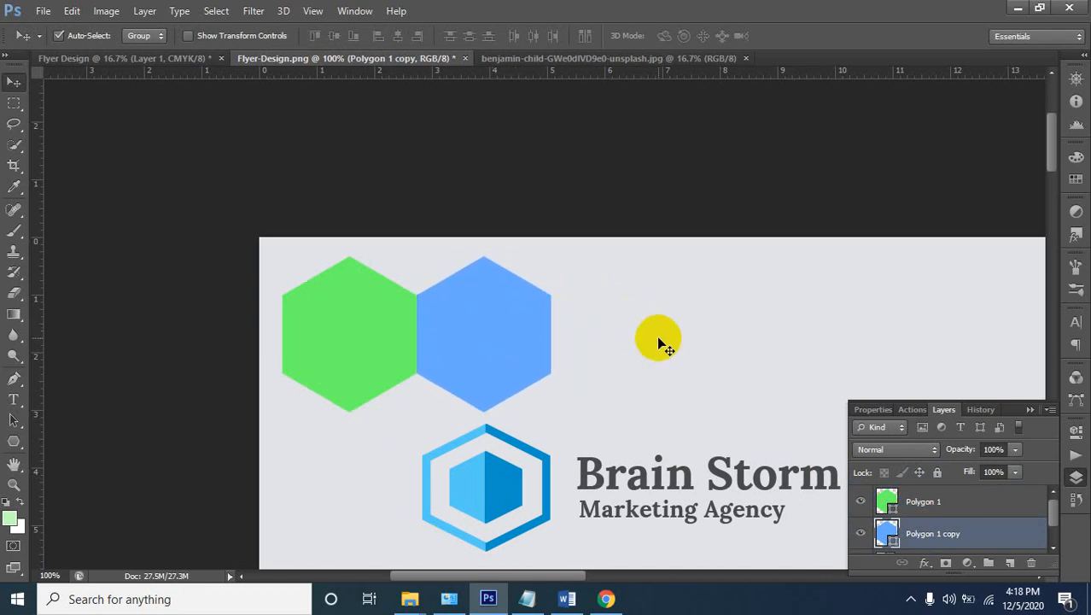
Move the green hexagon back over the blue one, scale it to about 74%, and centre it inside the blue hexagon
{"action": "left_click", "coordinate": [388, 318]}
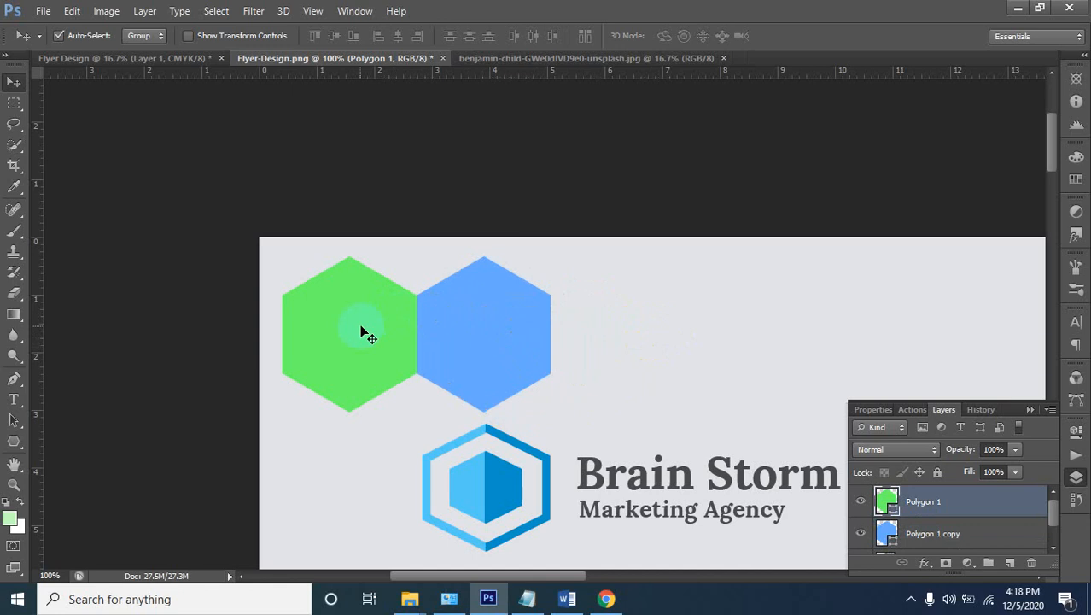
{"action": "left_click_drag", "start_coordinate": [365, 328], "coordinate": [492, 340]}
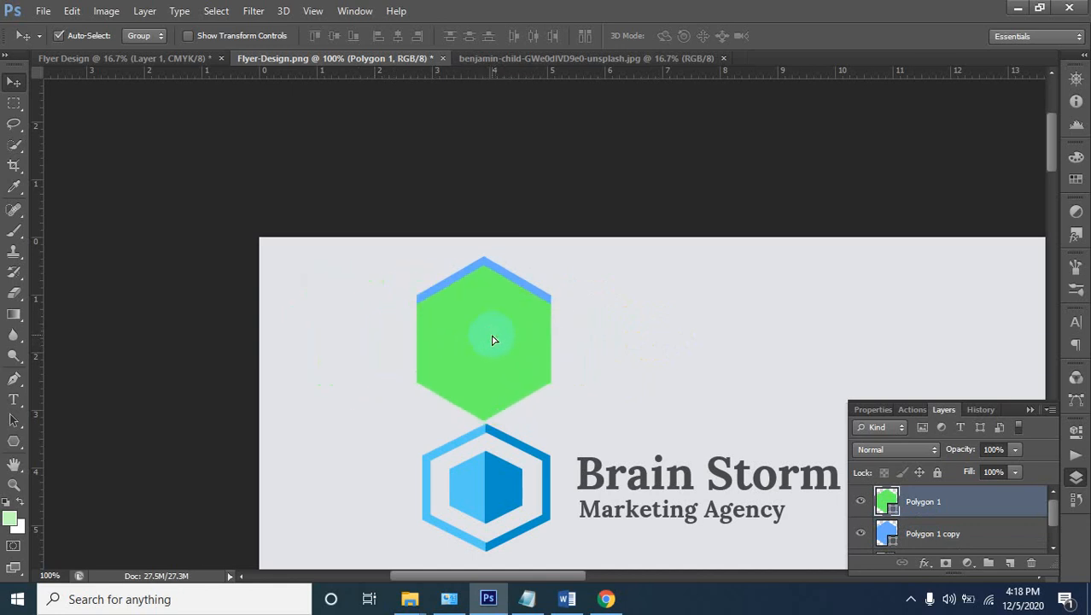
{"action": "key", "text": "ctrl+t"}
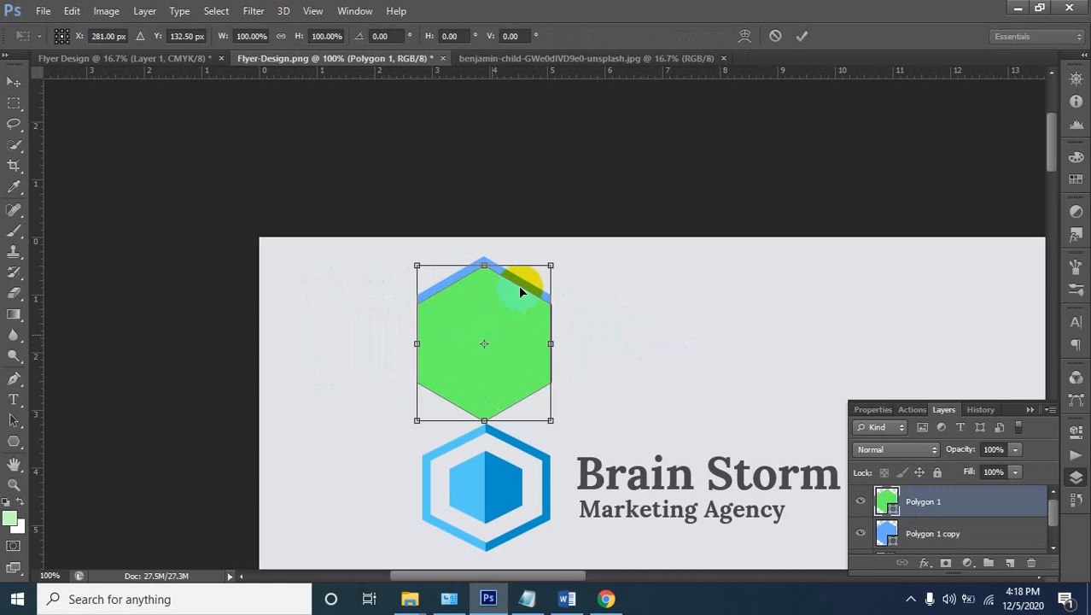
{"action": "left_click_drag", "start_coordinate": [552, 260], "coordinate": [533, 285]}
{"action": "left_click_drag", "start_coordinate": [495, 358], "coordinate": [493, 344]}
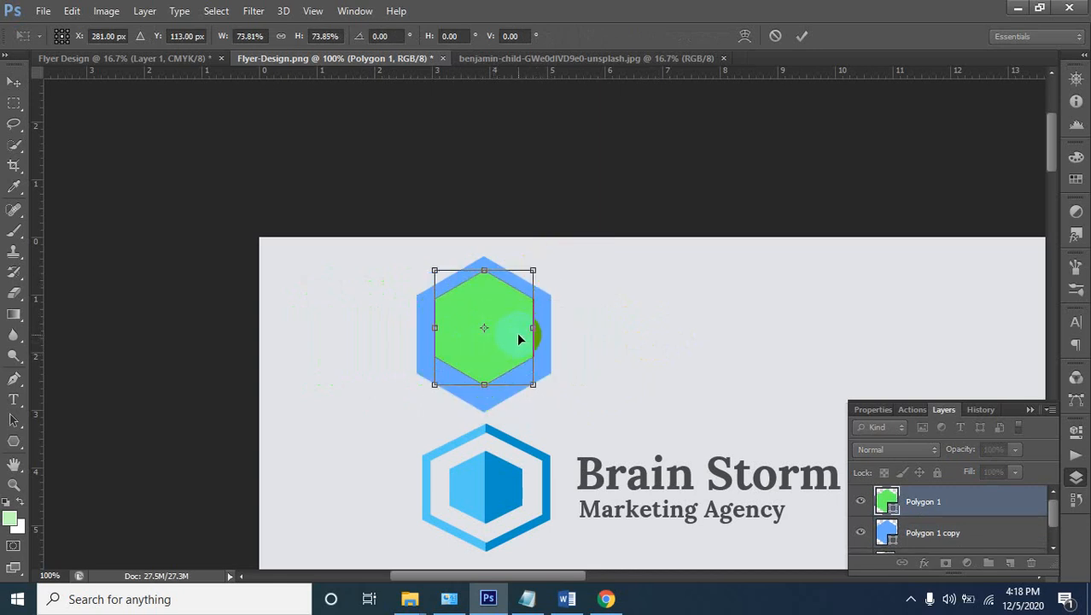
{"action": "key", "text": "Down"}
{"action": "key", "text": "Down"}
{"action": "key", "text": "Down"}
{"action": "key", "text": "Down"}
{"action": "key", "text": "Down"}
{"action": "key", "text": "Down"}
{"action": "key", "text": "Down"}
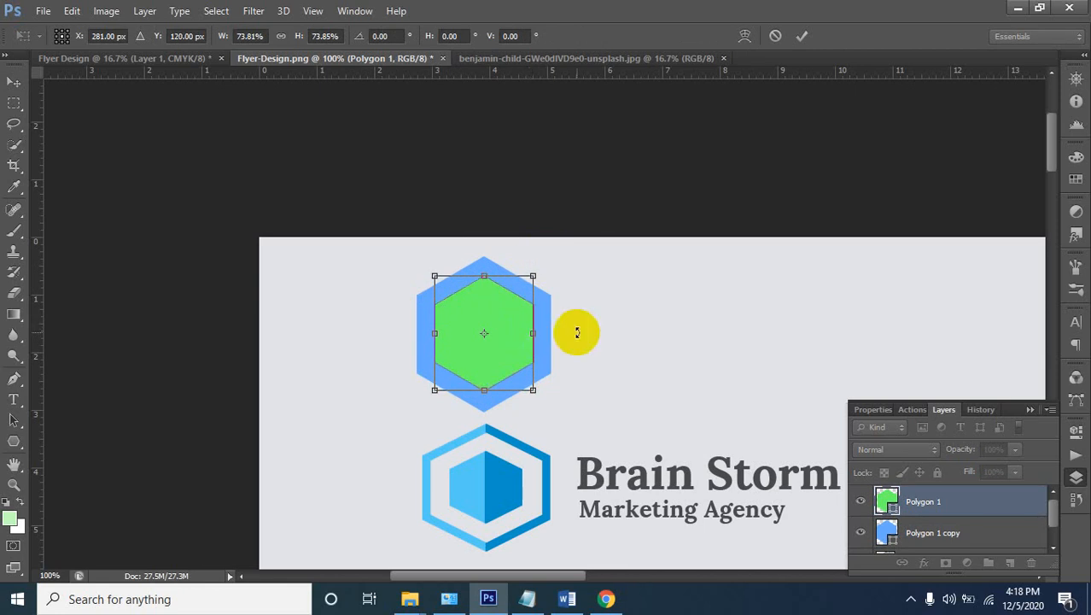
{"action": "key", "text": "Return"}
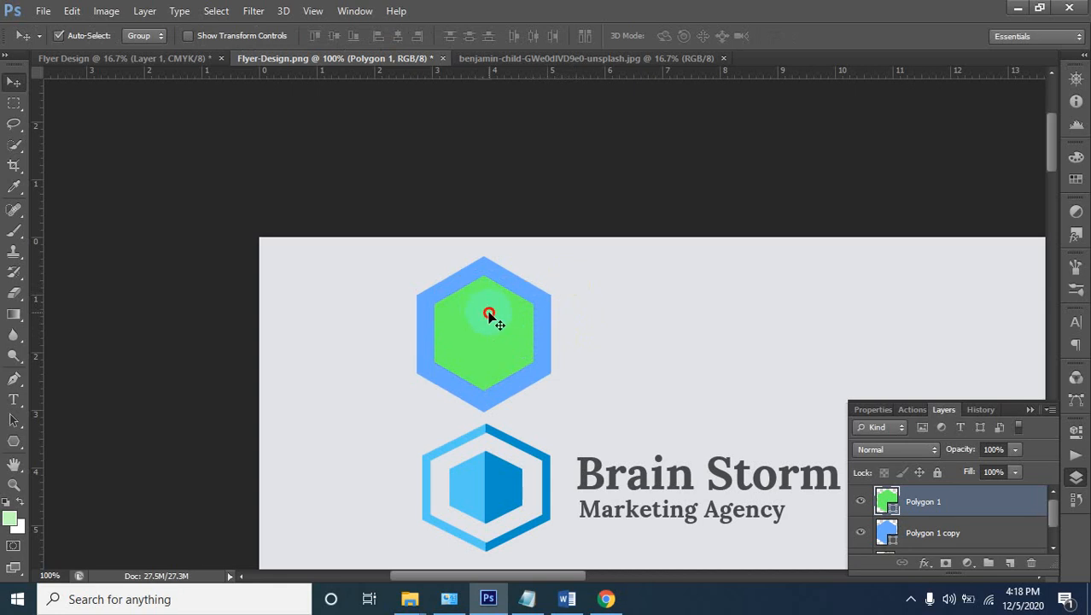
Scale the inner green hexagon down further about its centre to about 88%
{"action": "key", "text": "ctrl+t"}
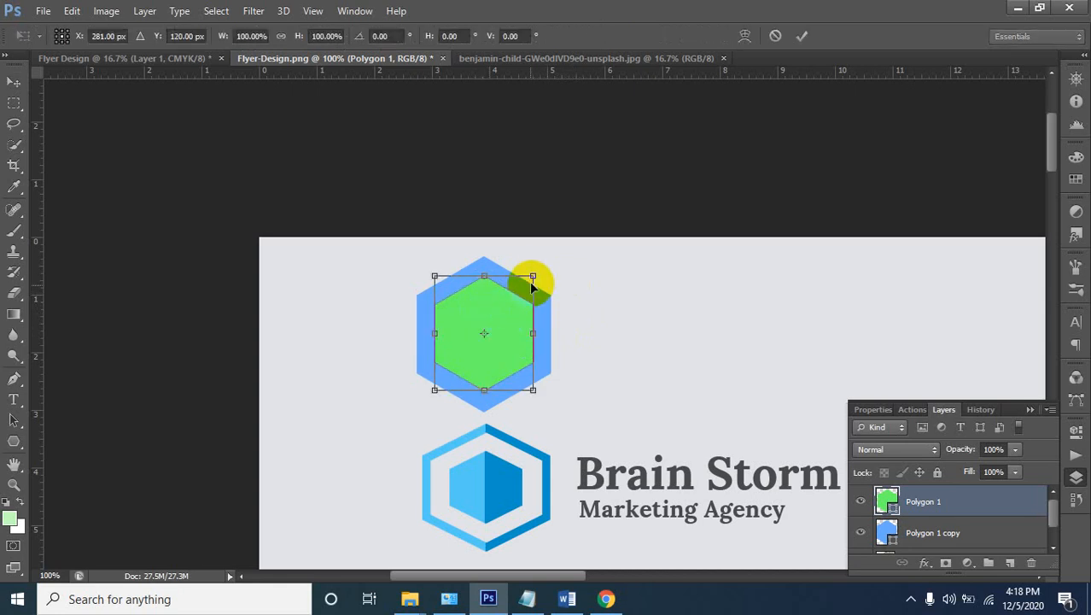
{"action": "left_click_drag", "start_coordinate": [532, 280], "coordinate": [527, 282]}
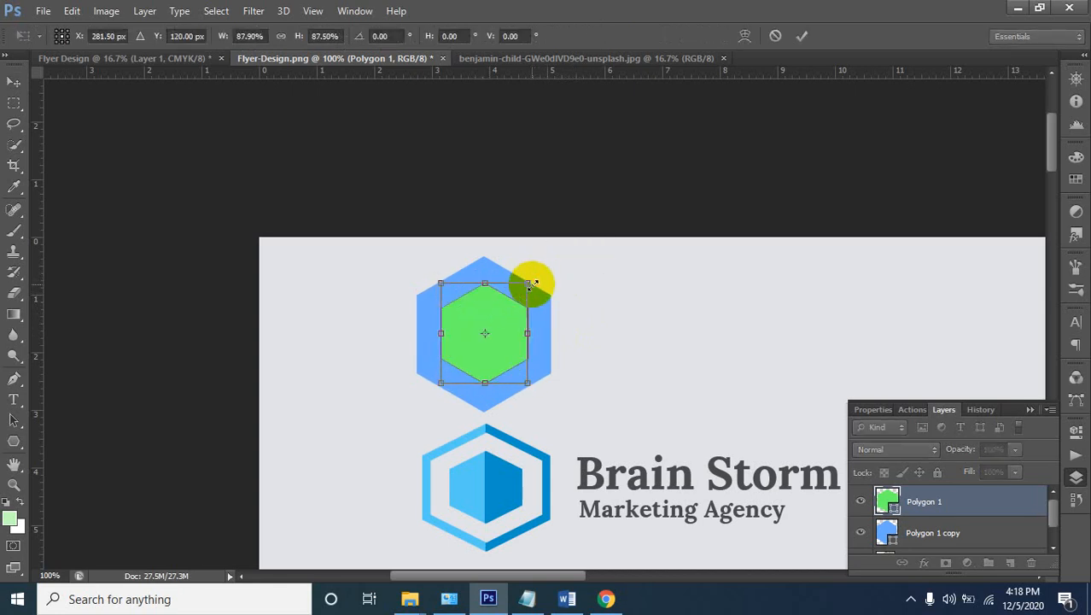
{"action": "key", "text": "Return"}
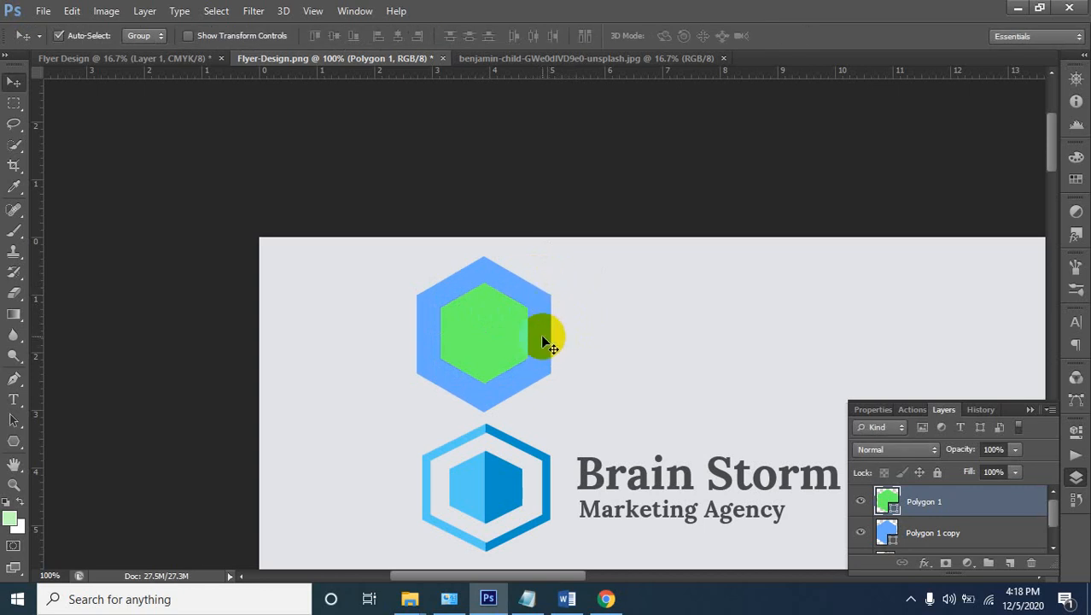
{"action": "left_click", "coordinate": [541, 325]}
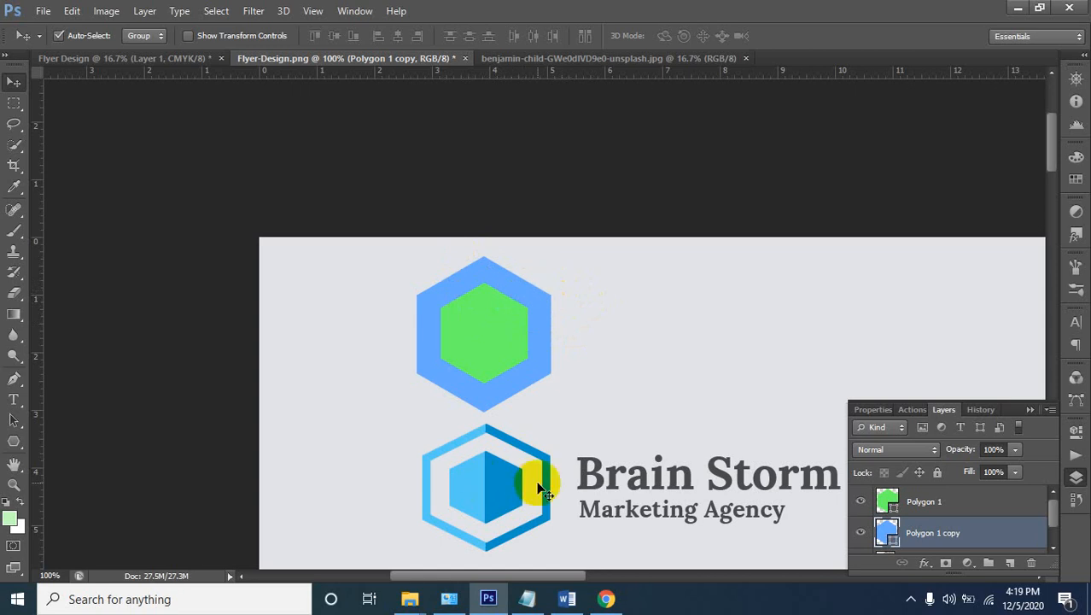
{"action": "left_click", "coordinate": [482, 329]}
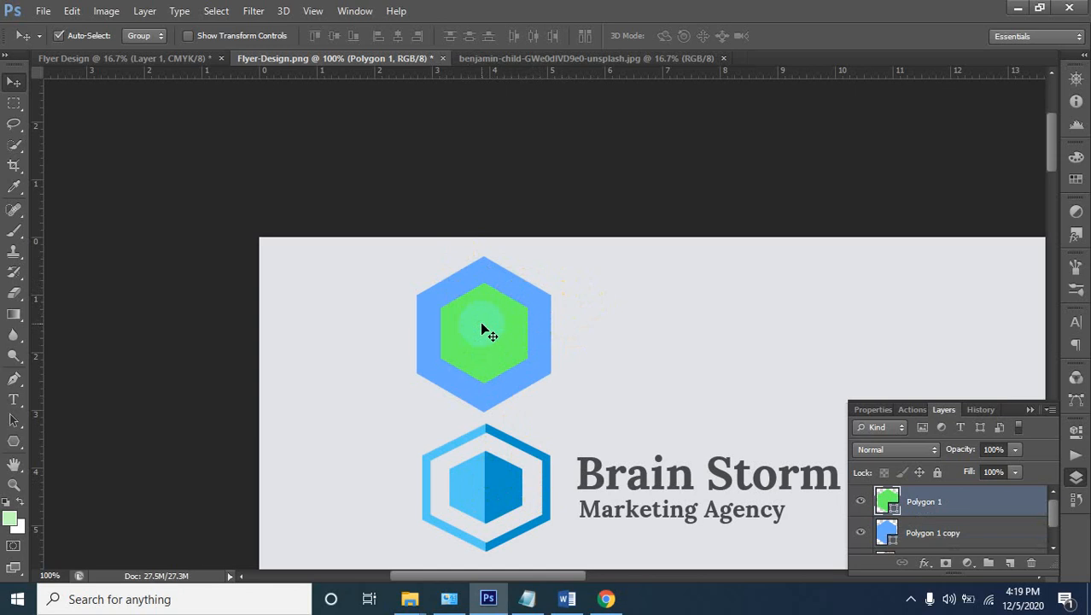
{"action": "key", "text": "ctrl+t"}
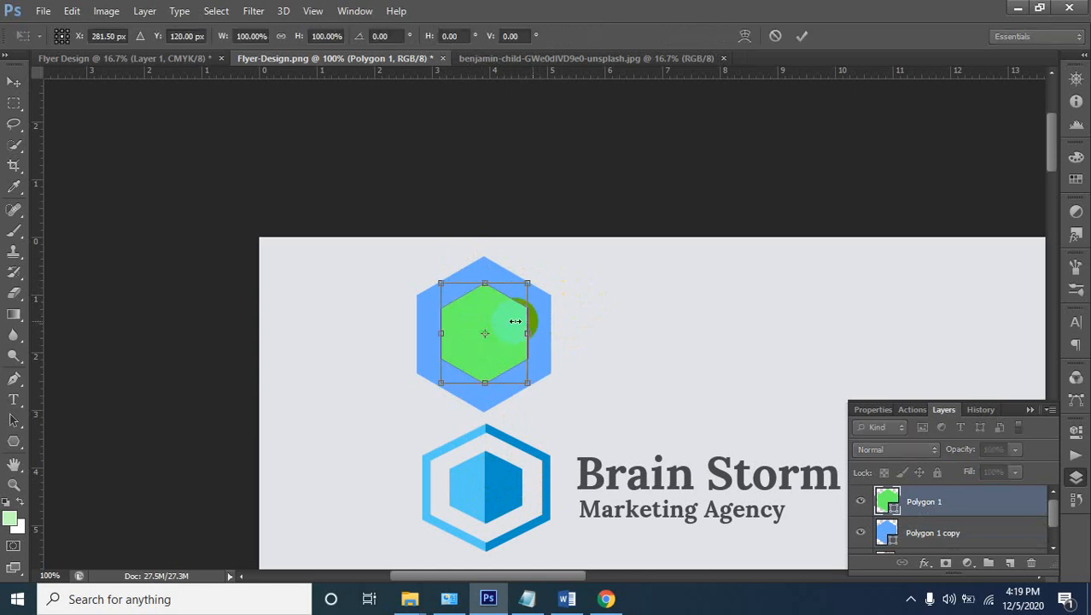
{"action": "key", "text": "Return"}
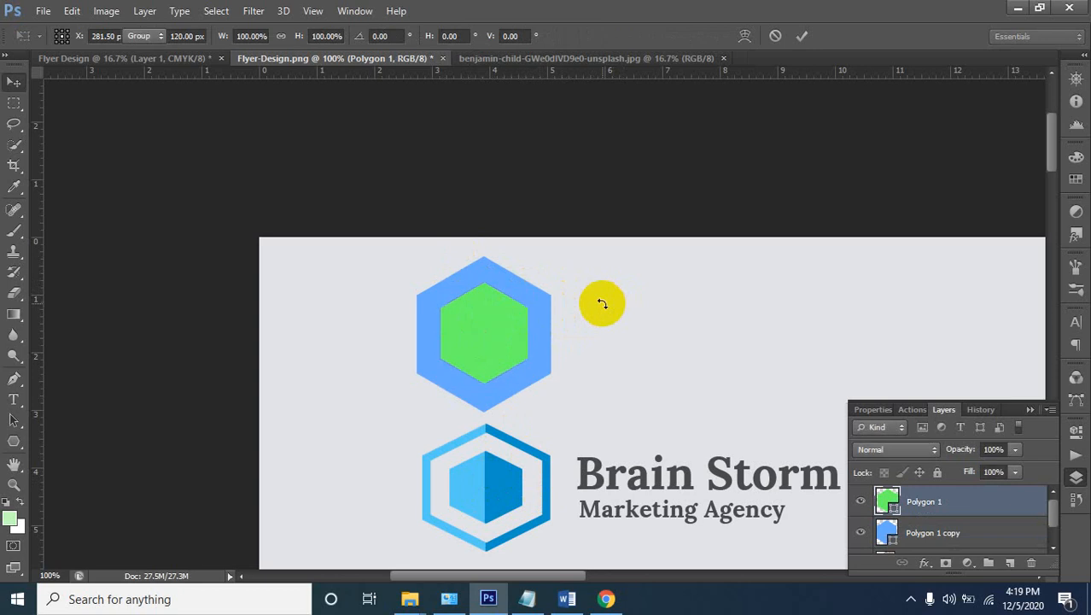
{"action": "left_click", "coordinate": [516, 291]}
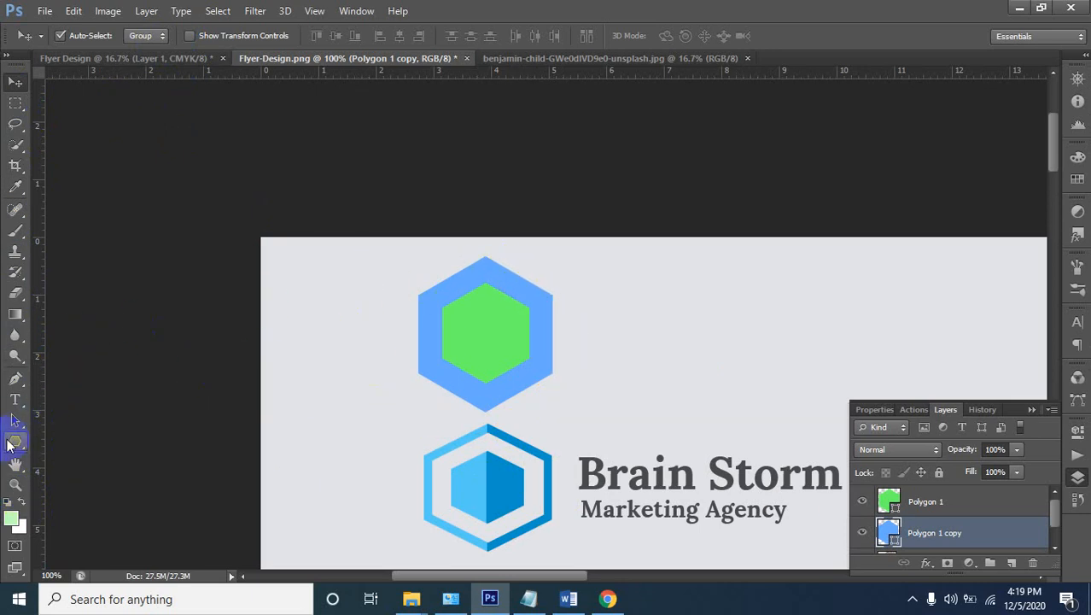
{"action": "left_click", "coordinate": [82, 11]}
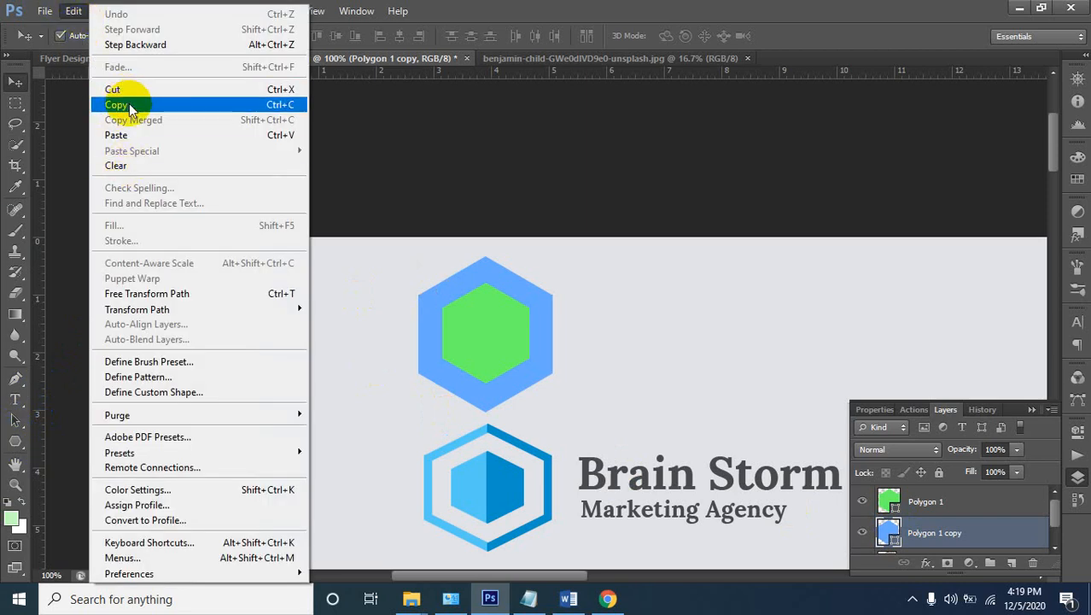
{"action": "left_click", "coordinate": [130, 104]}
{"action": "left_click", "coordinate": [51, 12]}
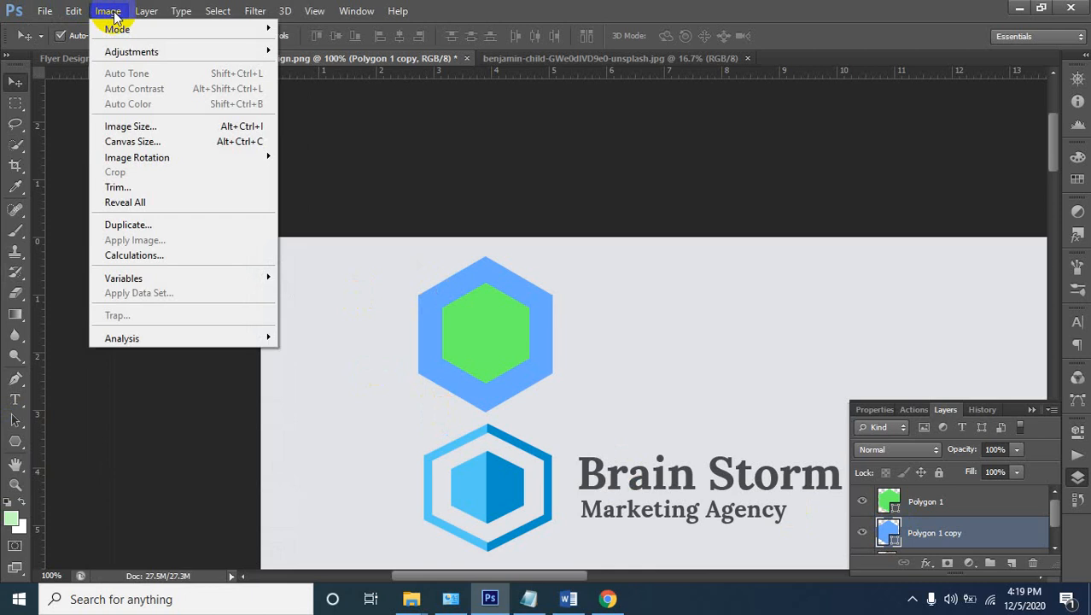
{"action": "mouse_move", "coordinate": [130, 34]}
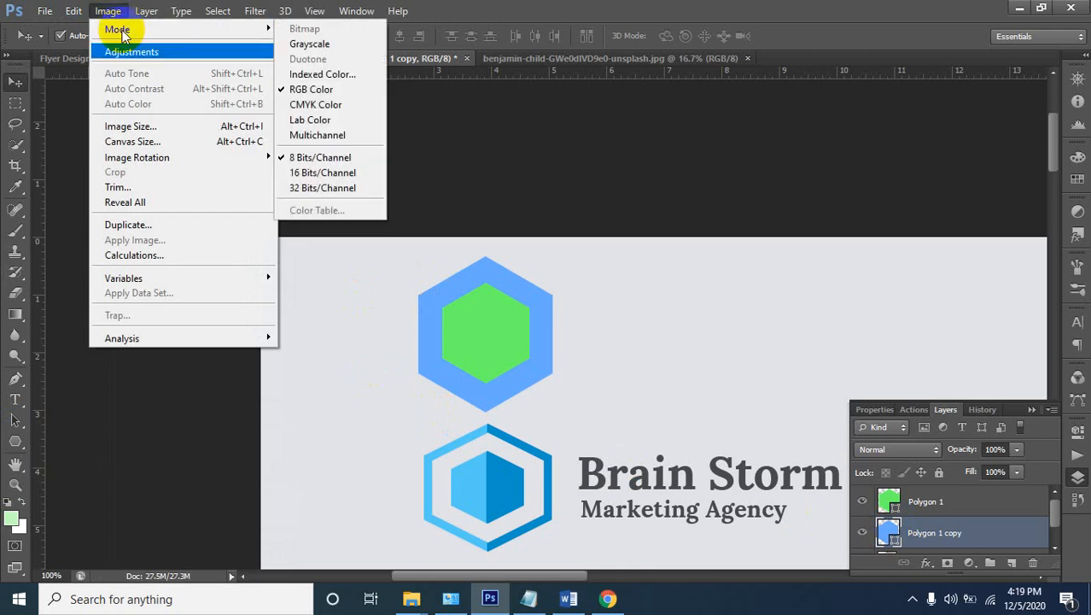
{"action": "left_click", "coordinate": [44, 429]}
{"action": "left_click", "coordinate": [15, 420]}
Give the outer blue hexagon on the Polygon 1 copy layer a solid cyan stroke
{"action": "key", "text": "u"}
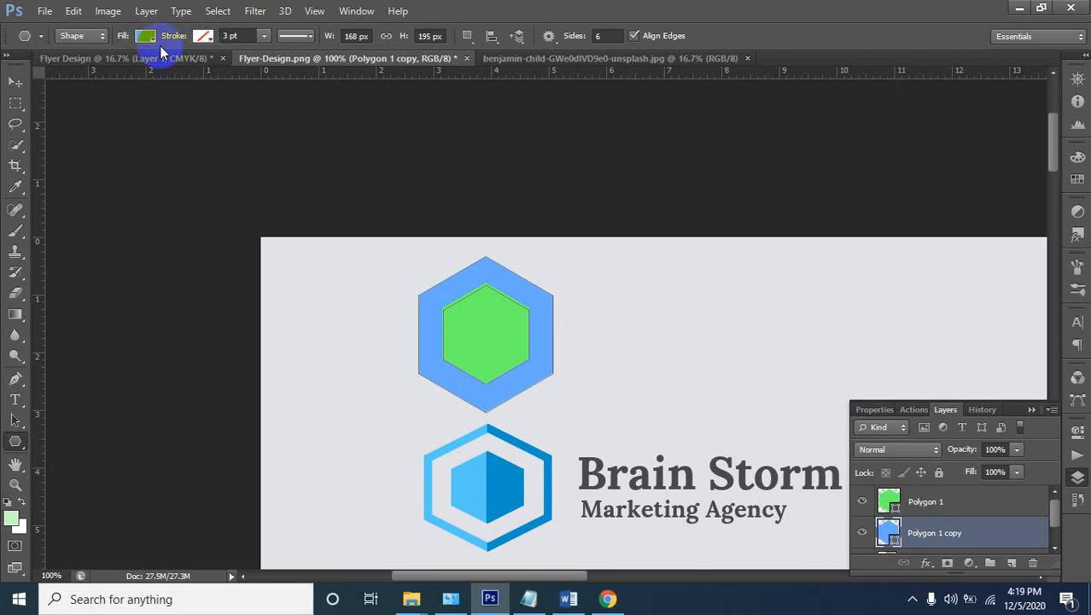
{"action": "left_click", "coordinate": [913, 503]}
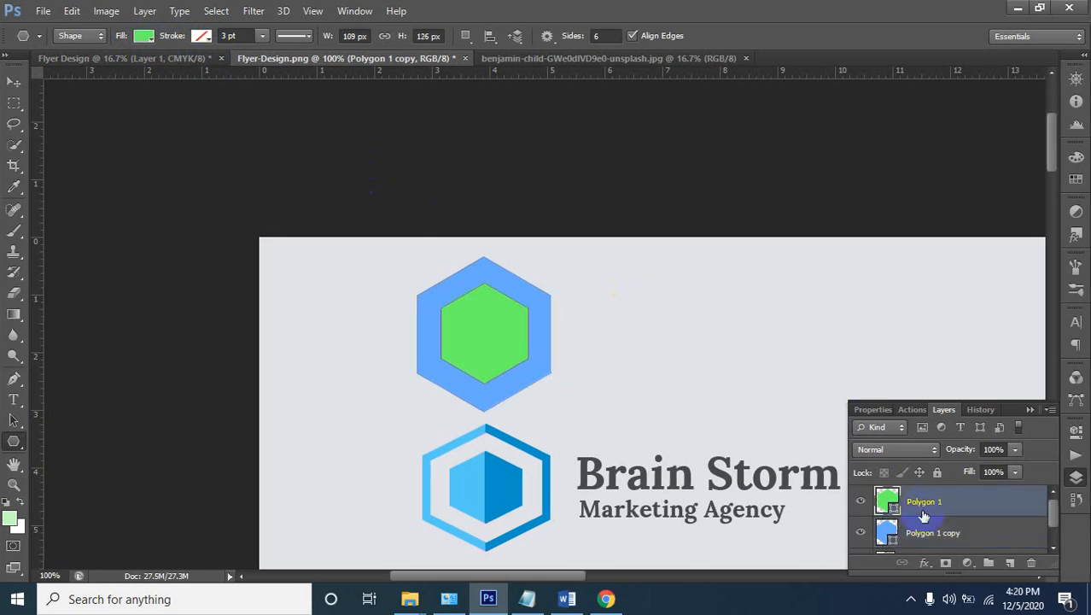
{"action": "left_click", "coordinate": [926, 529]}
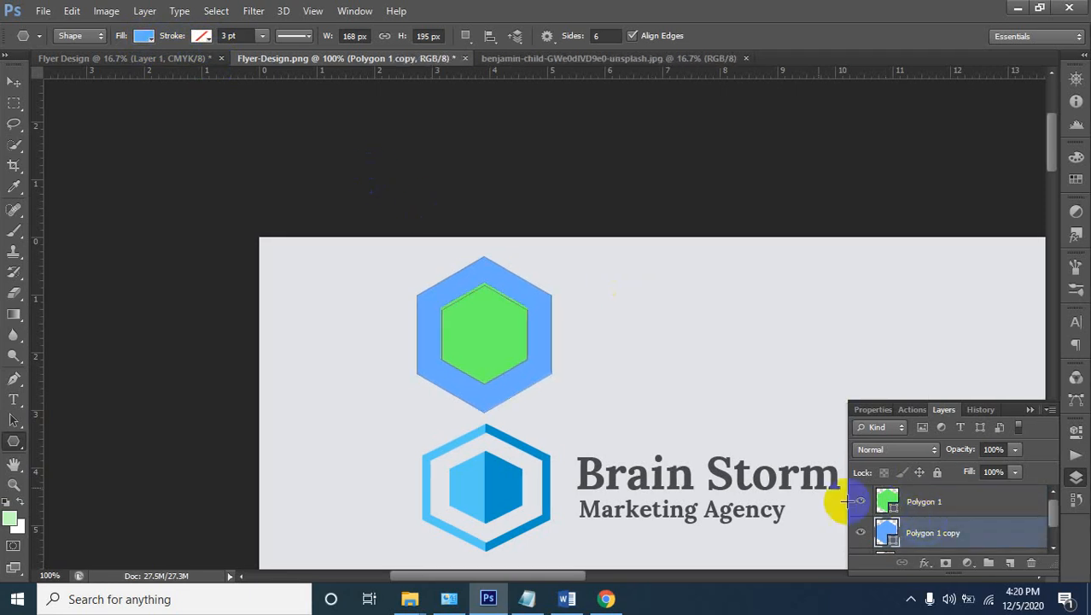
{"action": "left_click", "coordinate": [143, 35]}
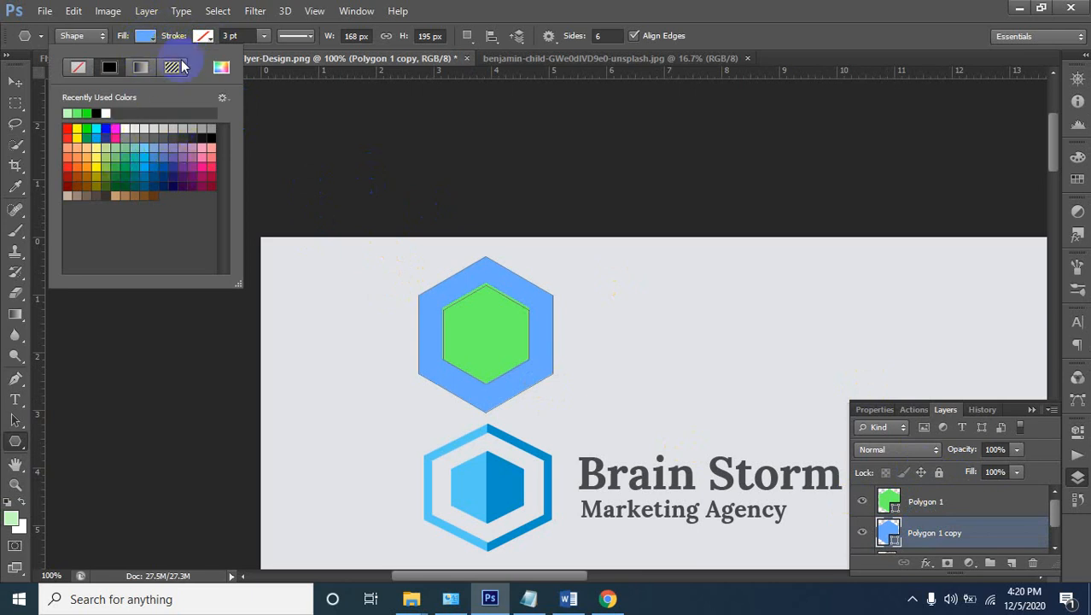
{"action": "left_click", "coordinate": [207, 36]}
{"action": "left_click", "coordinate": [208, 36]}
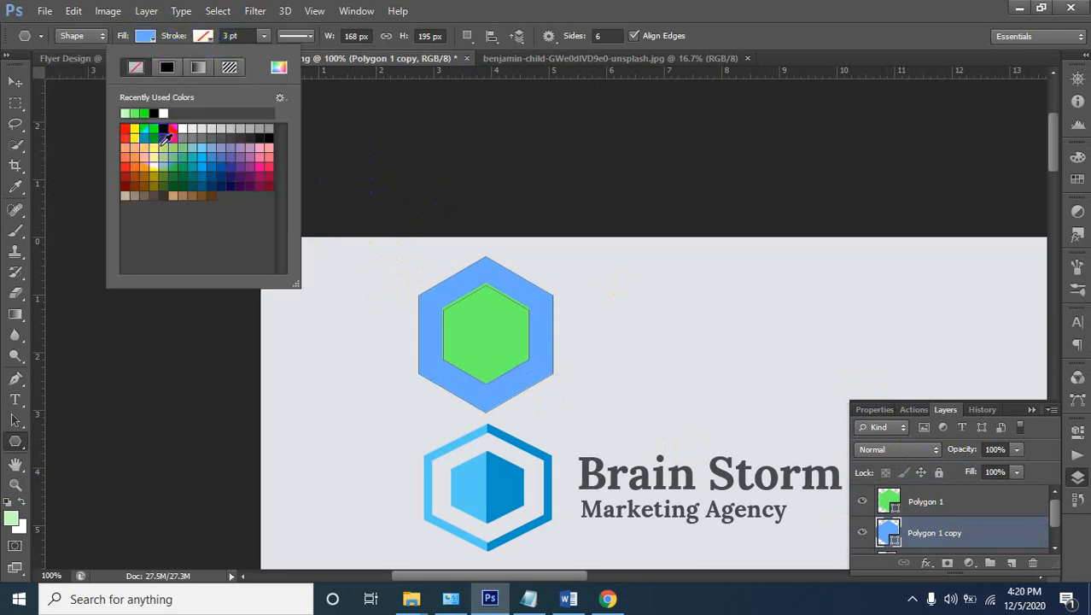
{"action": "left_click", "coordinate": [153, 129]}
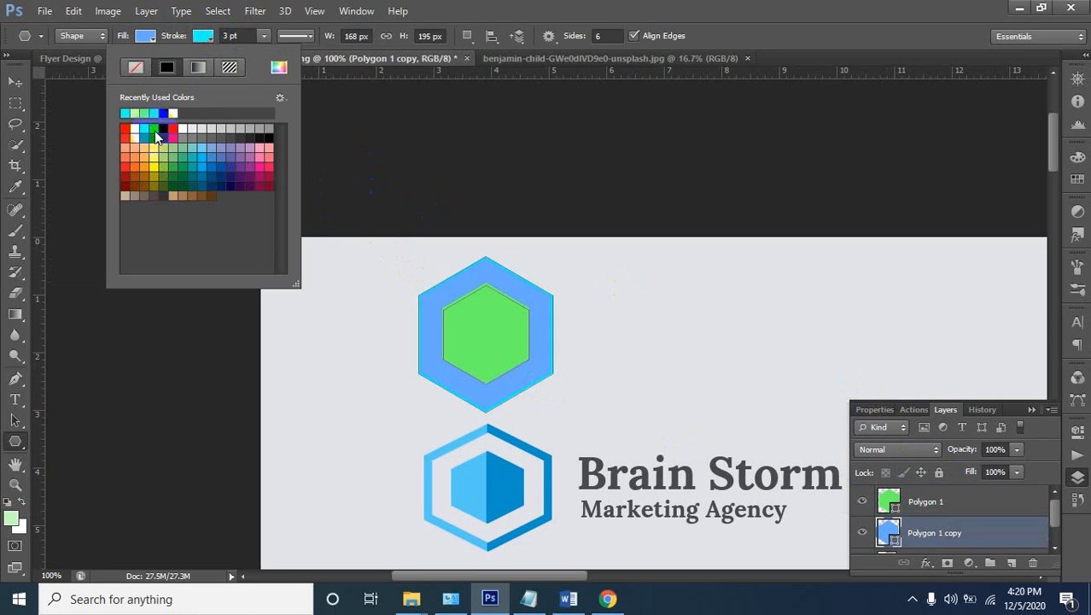
Remove the outer hexagon's fill and thicken its cyan stroke to about 11.31 pt
{"action": "left_click", "coordinate": [145, 35]}
{"action": "left_click", "coordinate": [149, 36]}
{"action": "left_click", "coordinate": [145, 36]}
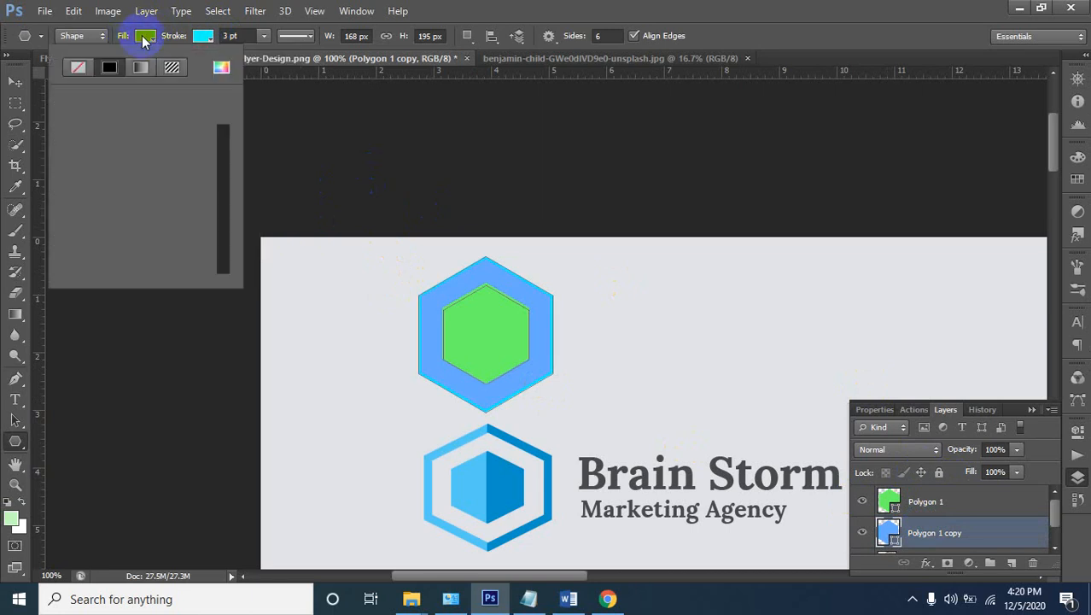
{"action": "left_click", "coordinate": [78, 69]}
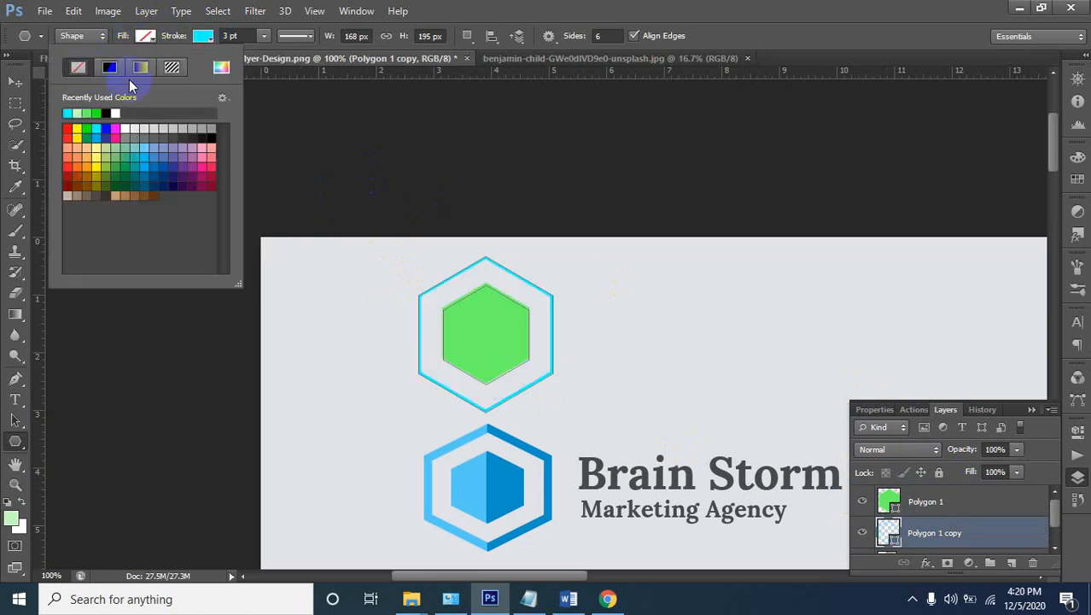
{"action": "left_click", "coordinate": [264, 35]}
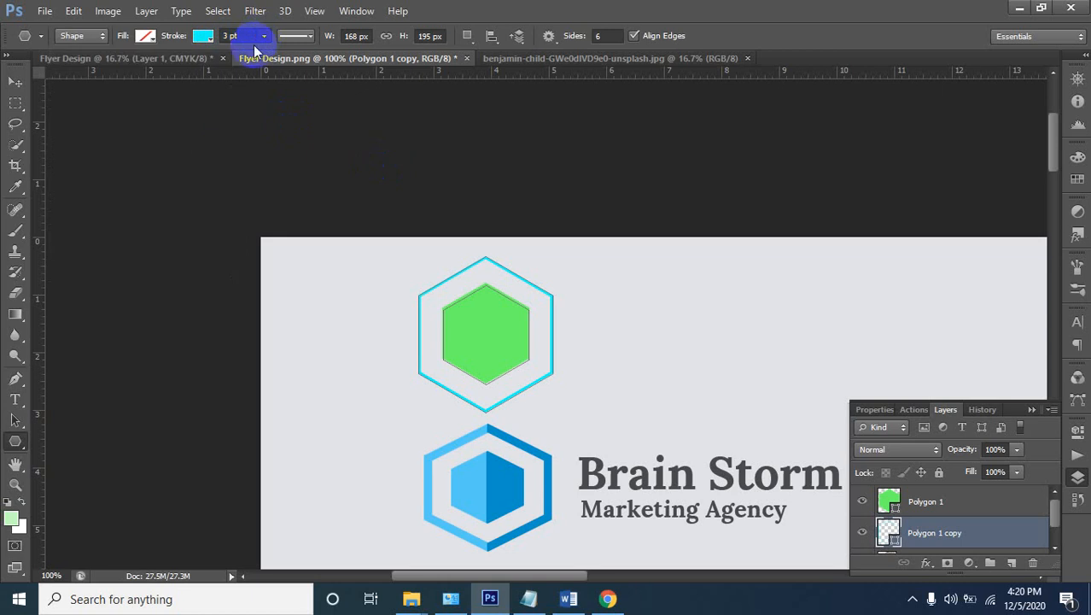
{"action": "mouse_move", "coordinate": [261, 52]}
{"action": "left_mouse_down"}
{"action": "mouse_move", "coordinate": [285, 54]}
{"action": "mouse_move", "coordinate": [274, 57]}
{"action": "left_mouse_up"}
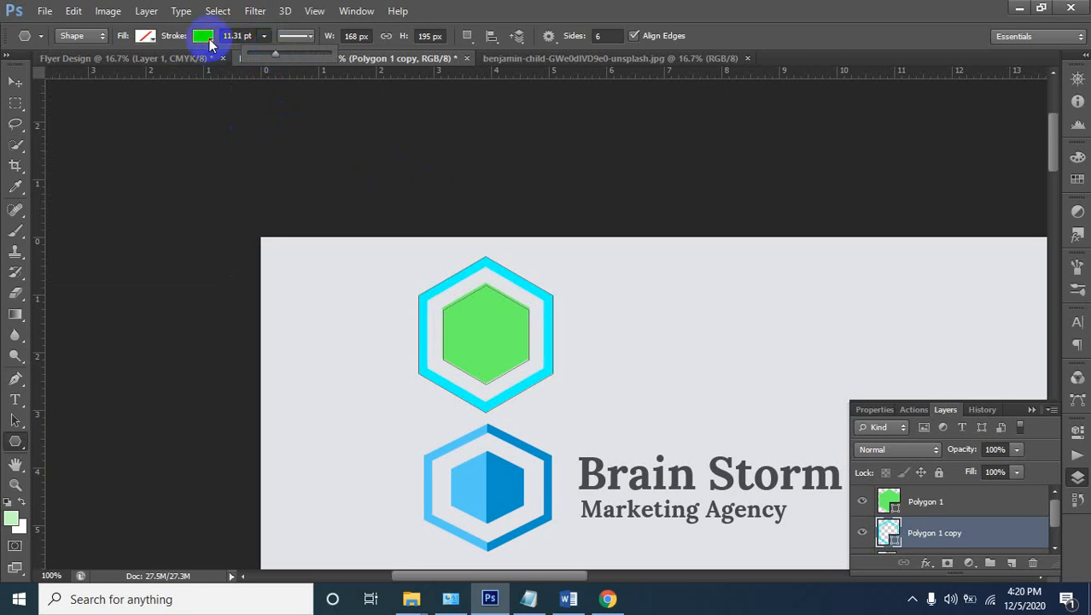
{"action": "left_click", "coordinate": [198, 38]}
{"action": "left_click", "coordinate": [203, 37]}
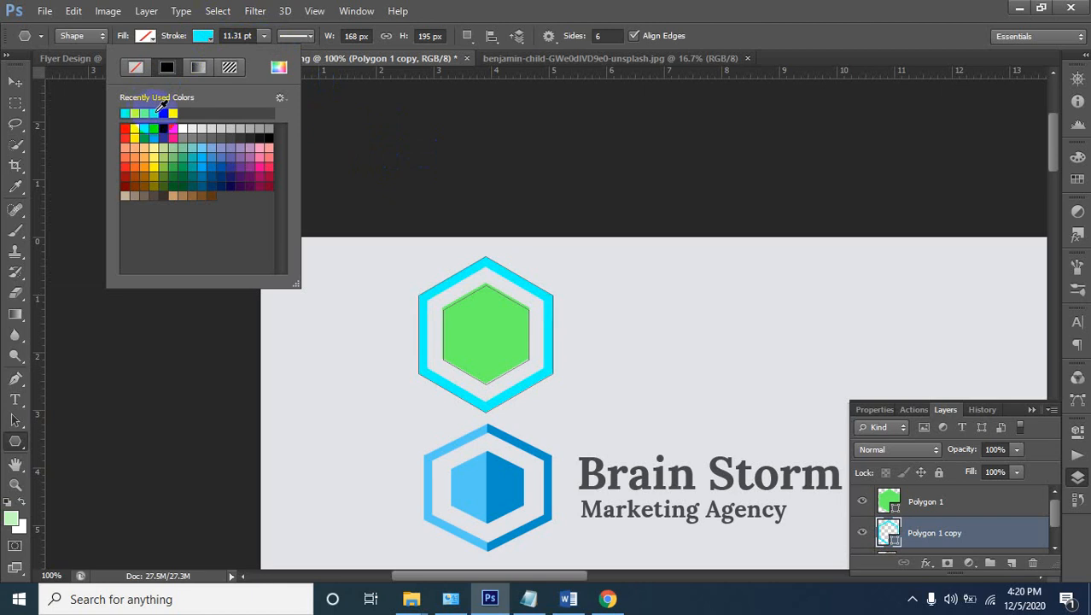
{"action": "left_click", "coordinate": [535, 448]}
{"action": "left_click", "coordinate": [479, 444]}
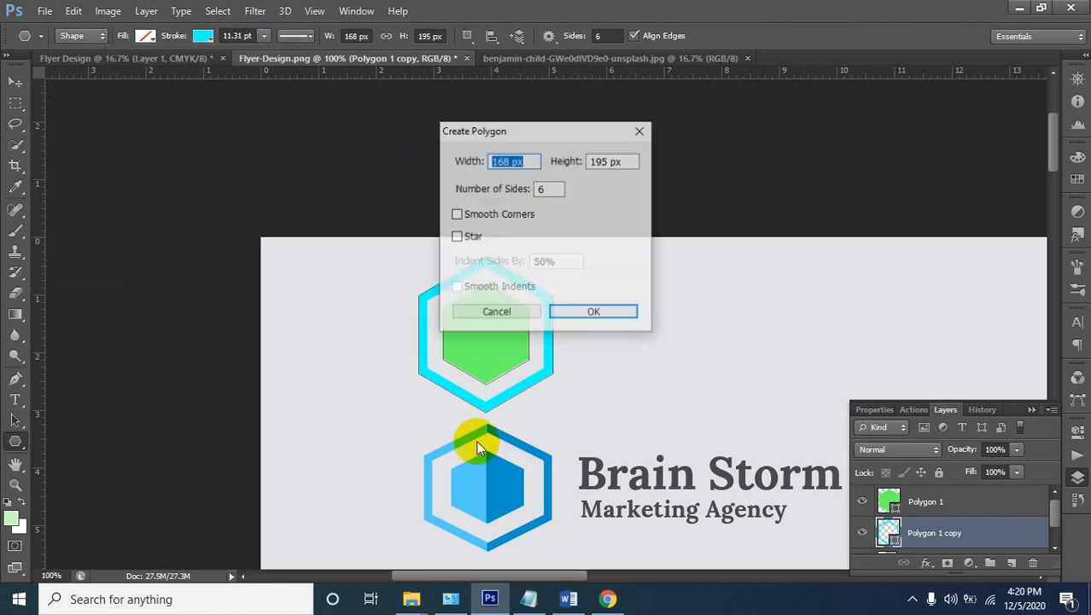
{"action": "left_click", "coordinate": [577, 312]}
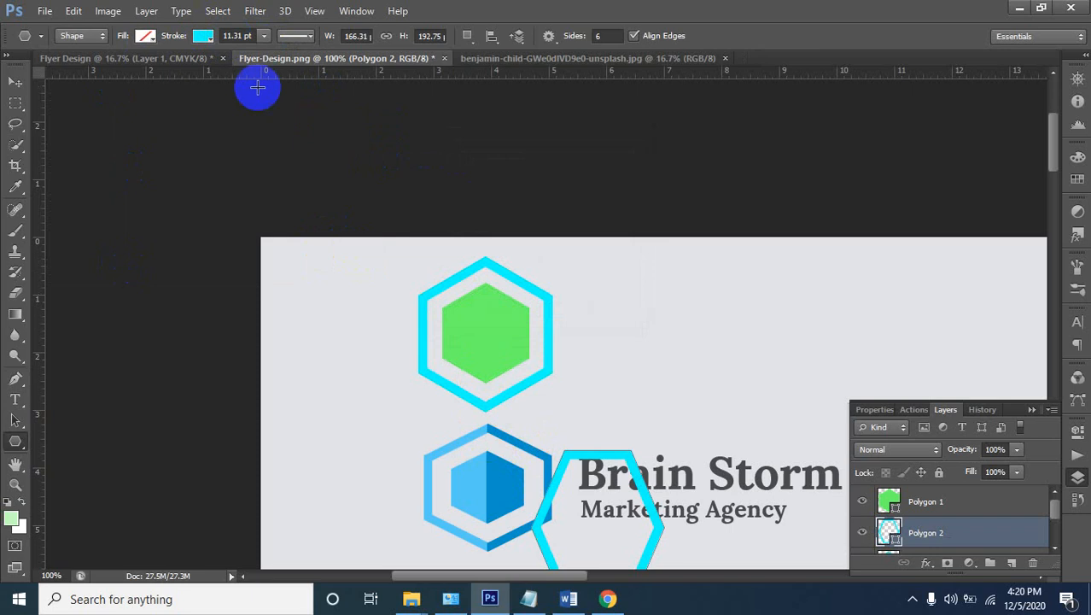
{"action": "key", "text": "ctrl+z"}
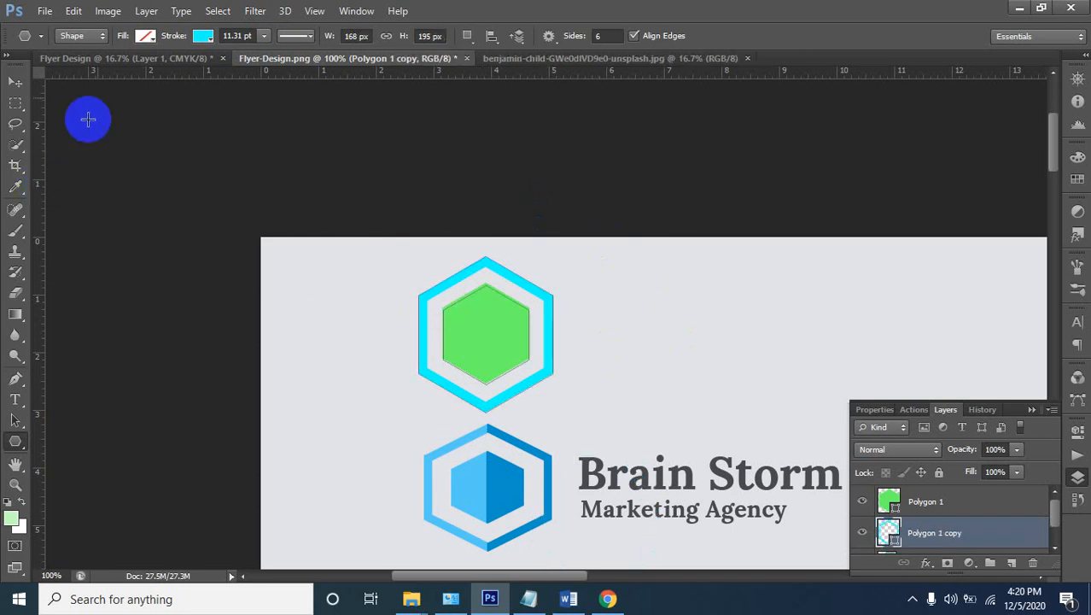
Scale the inner green hexagon down about its centre to about 85%
{"action": "left_click", "coordinate": [14, 85]}
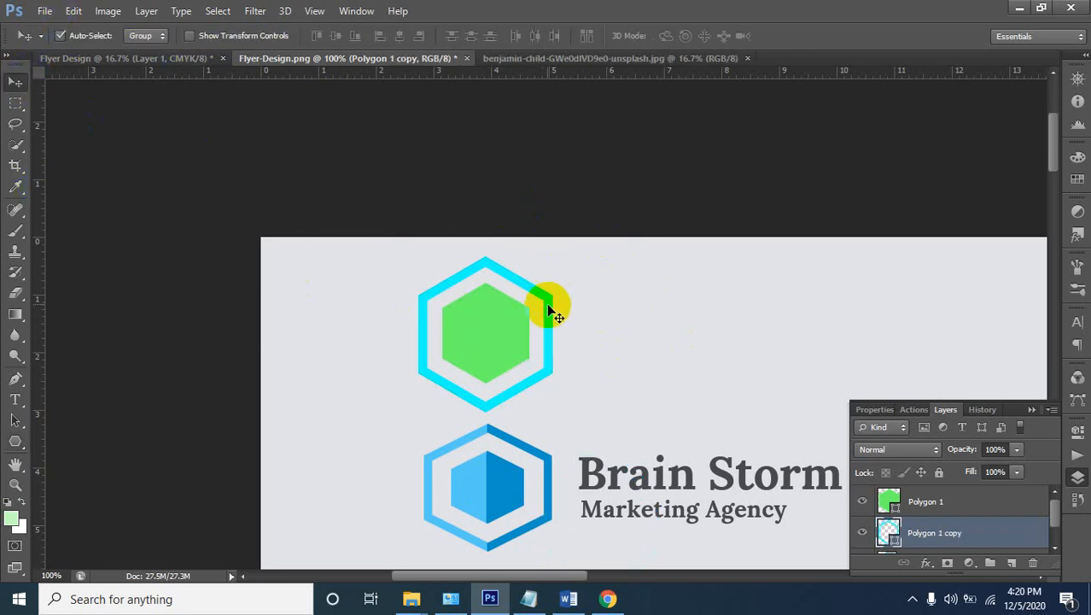
{"action": "left_click", "coordinate": [505, 346]}
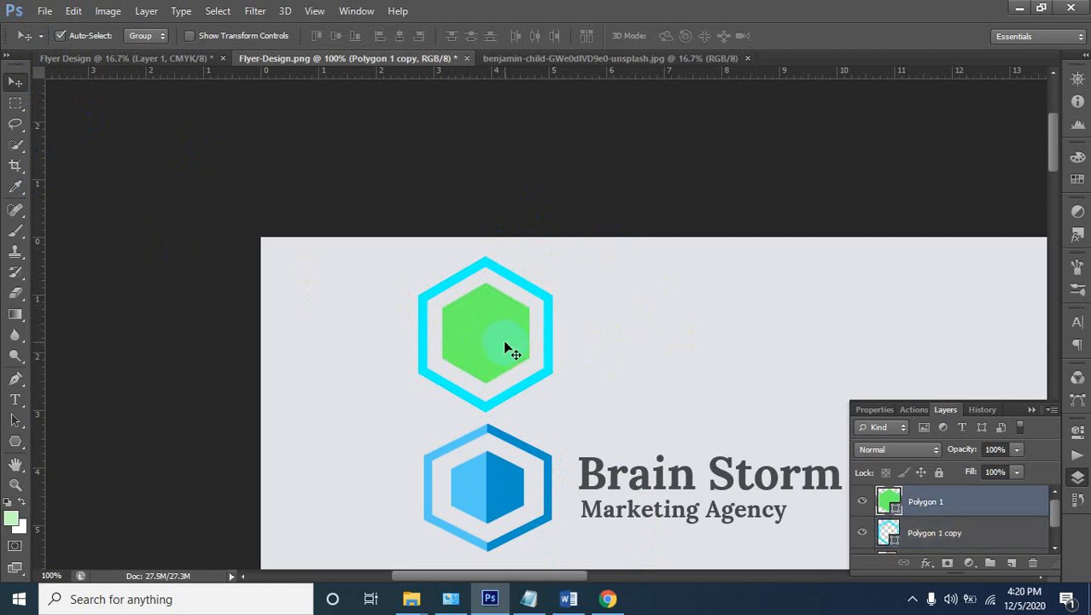
{"action": "key", "text": "ctrl+t"}
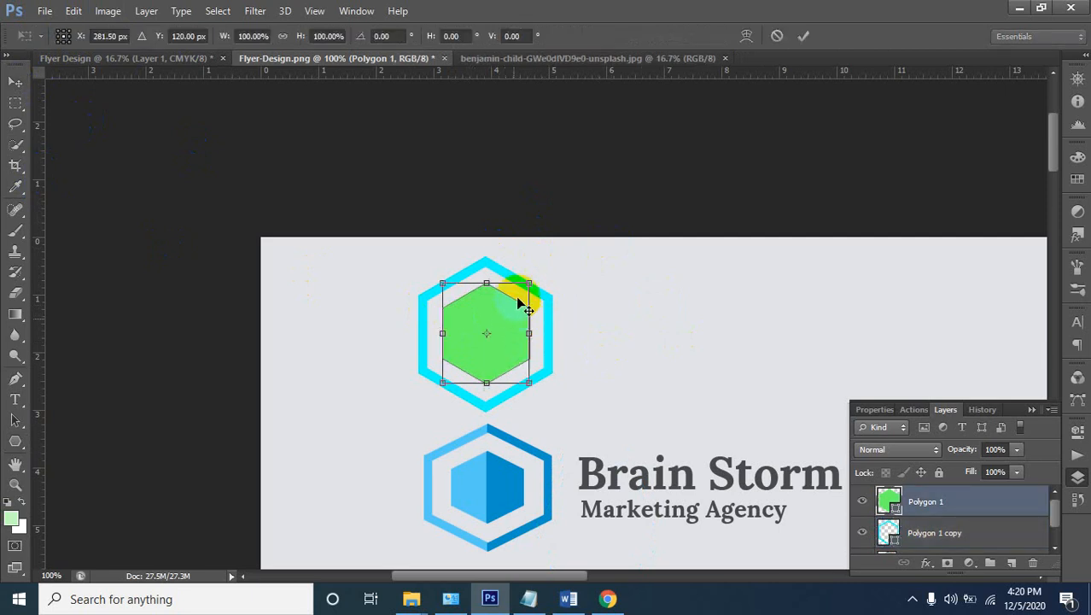
{"action": "left_click_drag", "start_coordinate": [528, 279], "coordinate": [522, 290]}
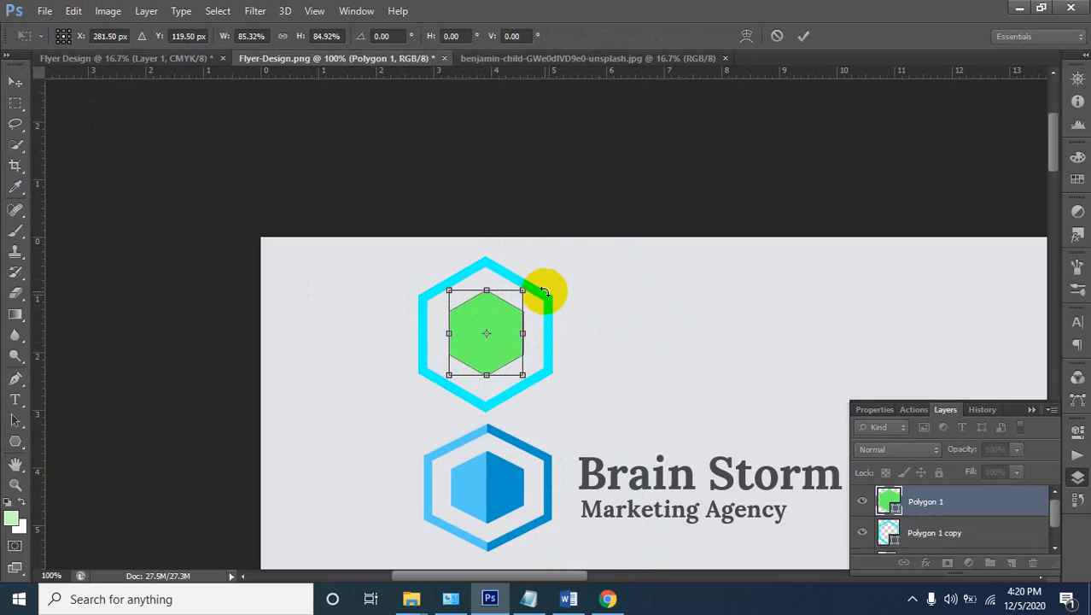
{"action": "key", "text": "Return"}
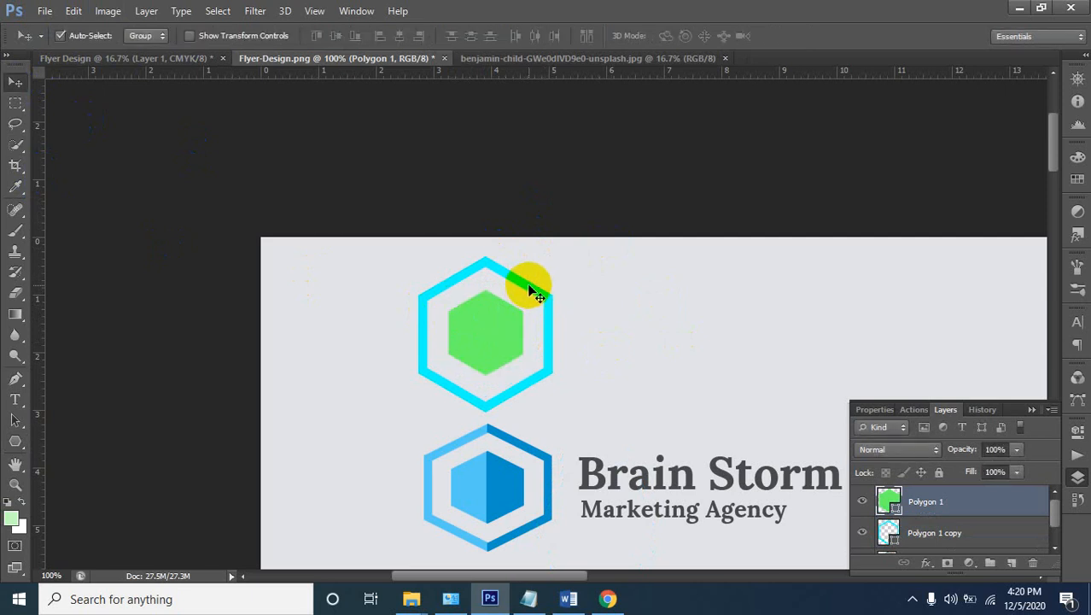
Thicken the outer cyan hexagon's stroke to about 13.62 pt
{"action": "left_click", "coordinate": [531, 290]}
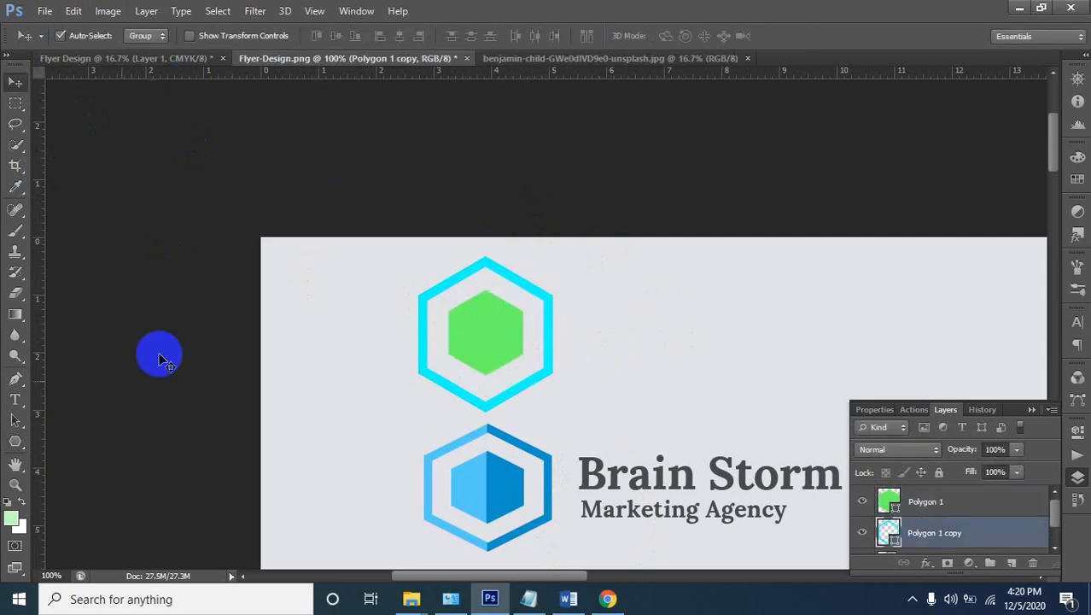
{"action": "left_click", "coordinate": [16, 454]}
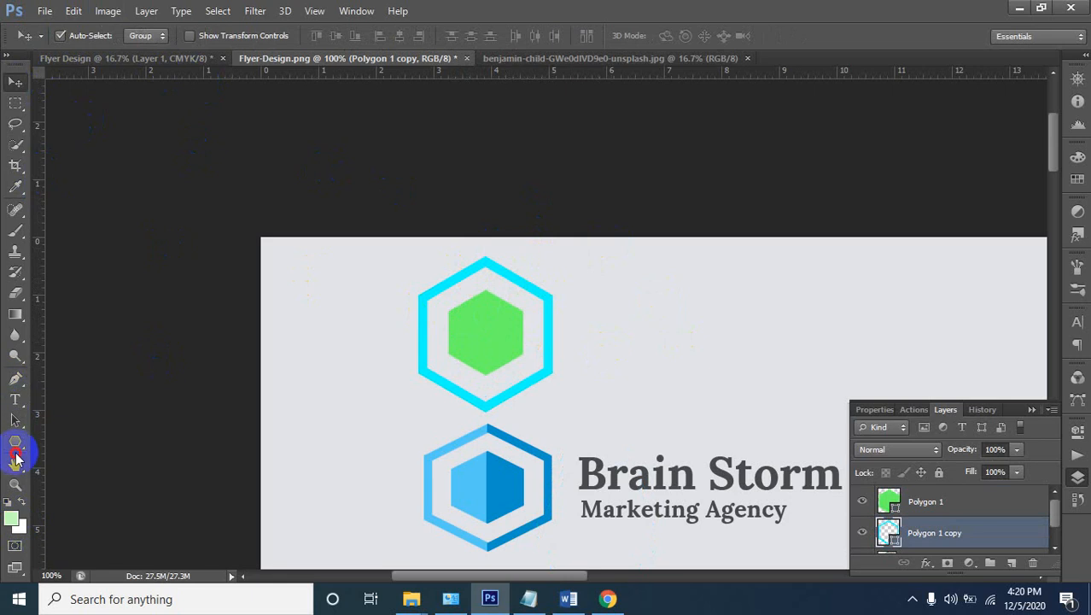
{"action": "left_click", "coordinate": [15, 442]}
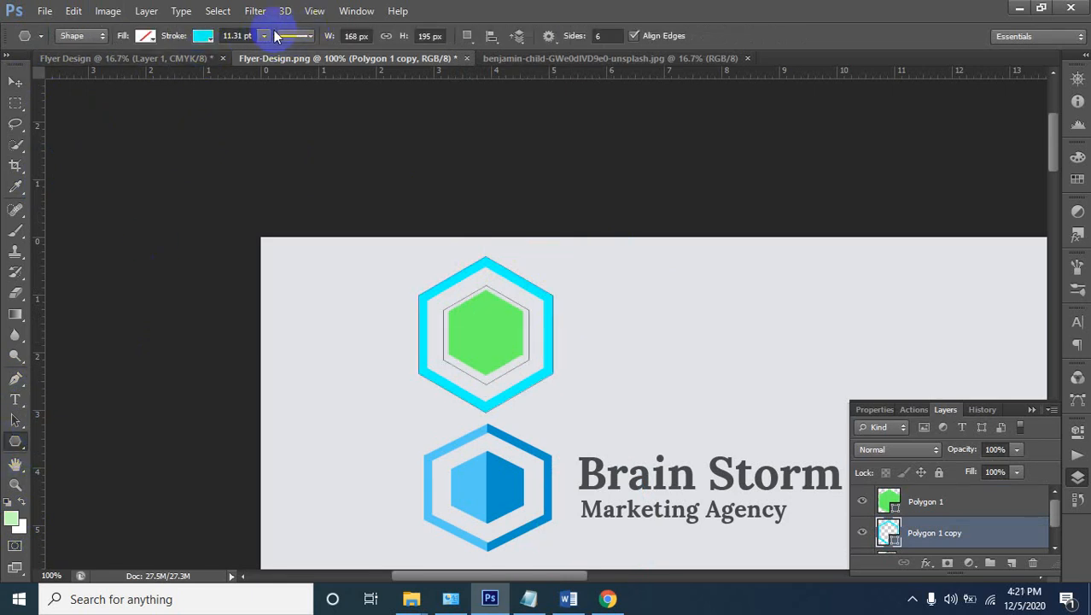
{"action": "left_click", "coordinate": [264, 35]}
{"action": "left_click_drag", "start_coordinate": [264, 53], "coordinate": [273, 56]}
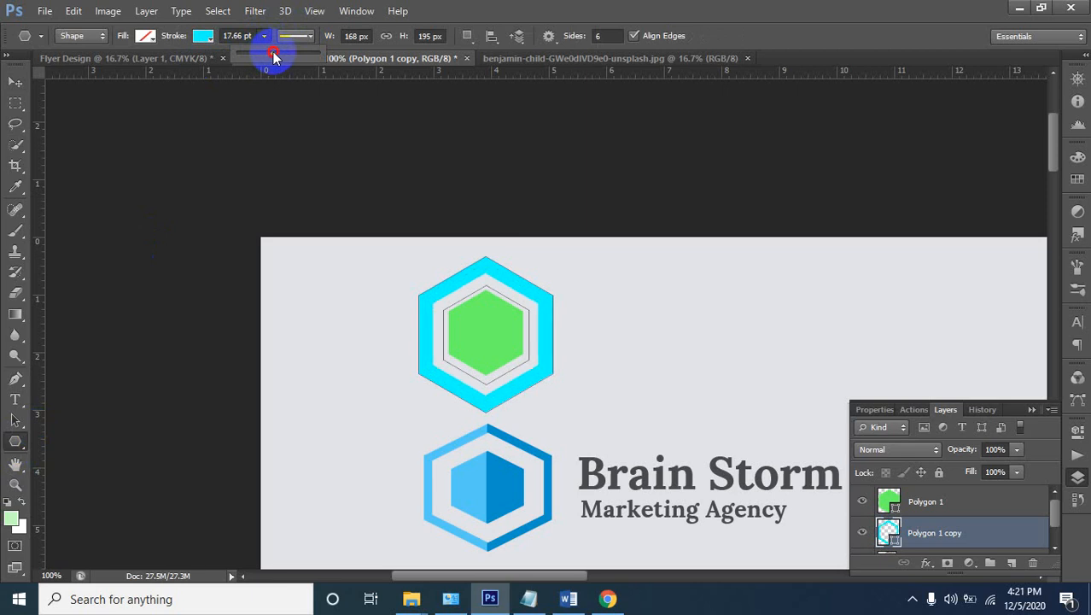
{"action": "left_click", "coordinate": [17, 84]}
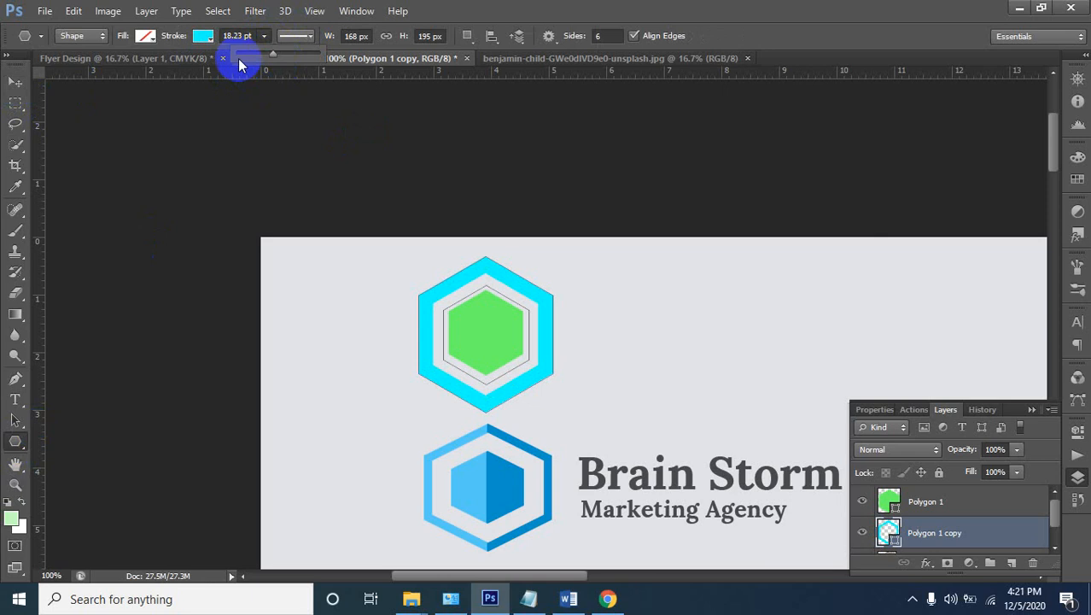
{"action": "left_click_drag", "start_coordinate": [268, 54], "coordinate": [267, 57]}
{"action": "left_click_drag", "start_coordinate": [263, 54], "coordinate": [267, 54]}
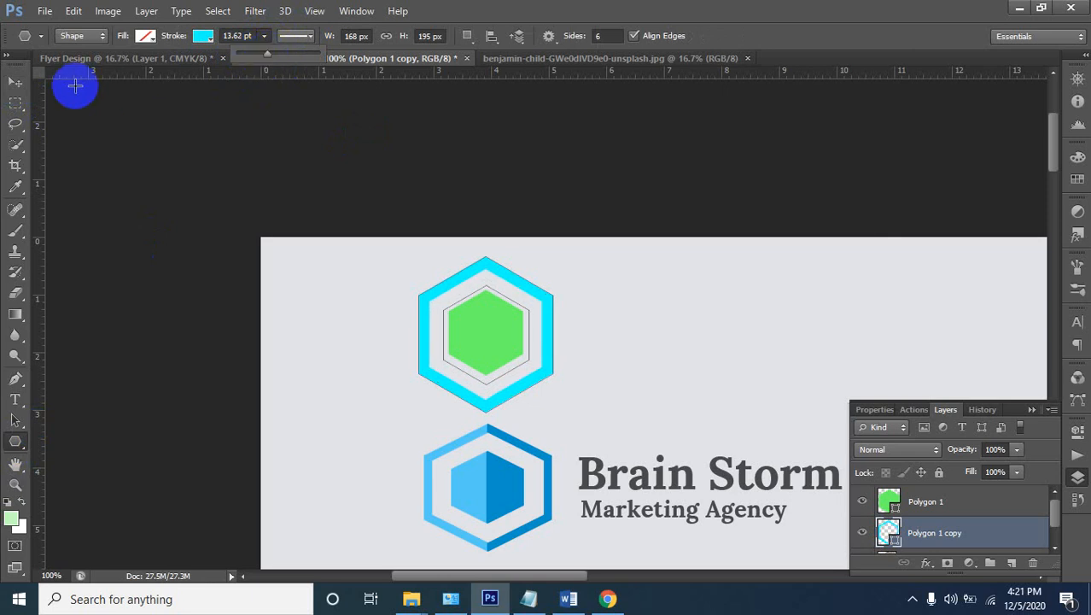
Rasterize the Polygon 1 and Polygon 1 copy shape layers together
{"action": "left_click", "coordinate": [15, 82]}
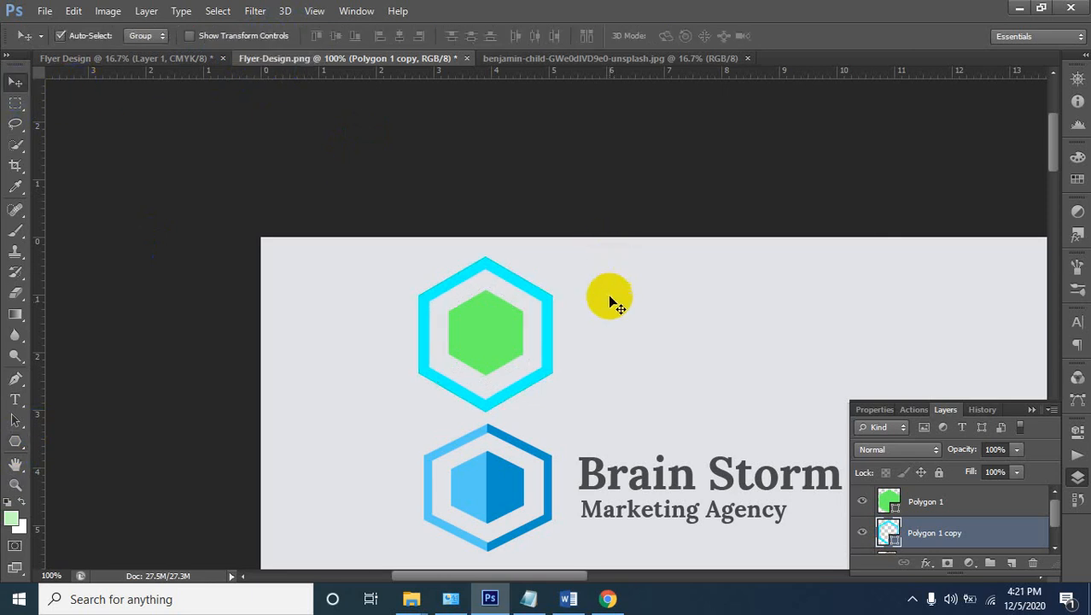
{"action": "left_click", "coordinate": [482, 327]}
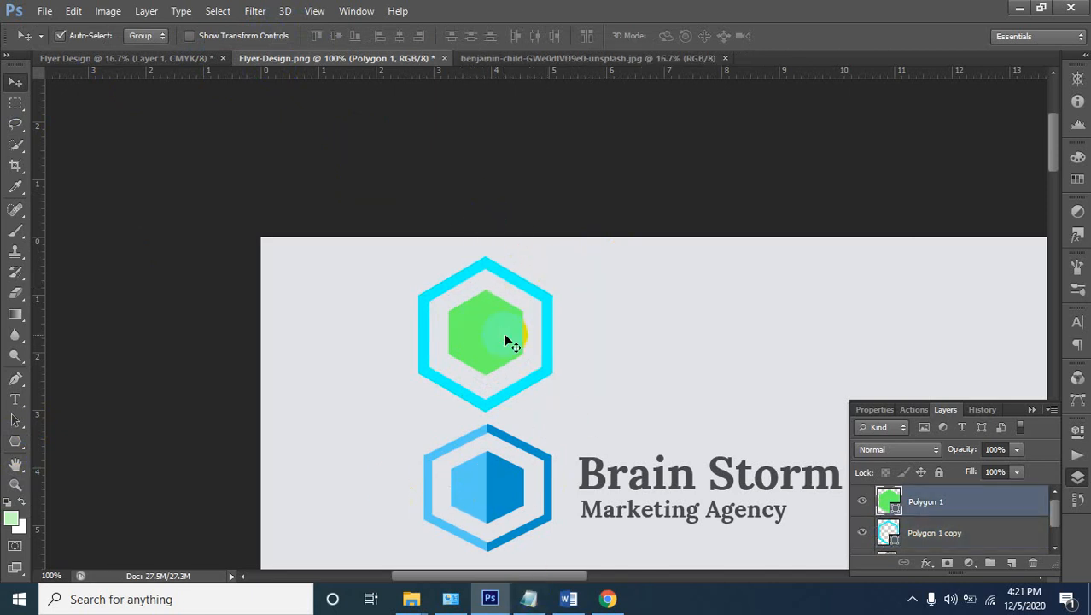
{"action": "left_click", "coordinate": [916, 546]}
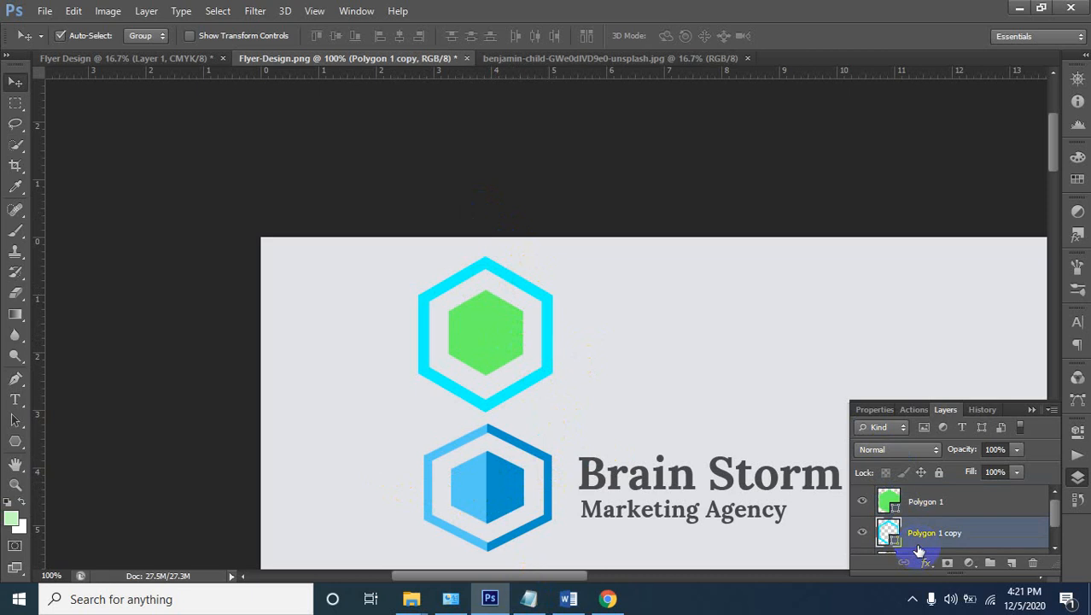
{"action": "left_click", "coordinate": [935, 502], "text": "shift"}
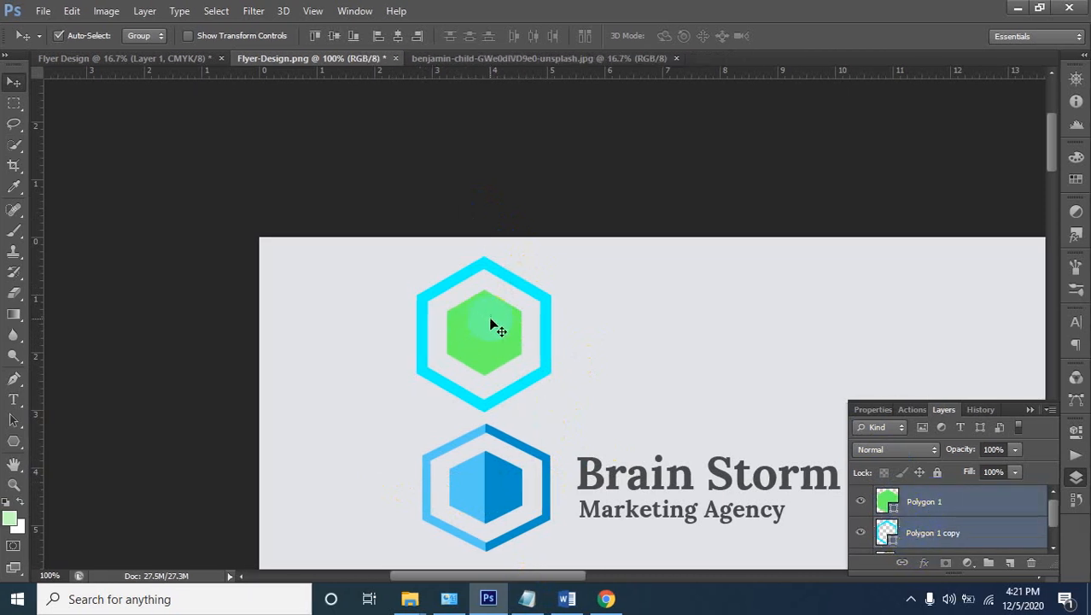
{"action": "right_click", "coordinate": [949, 510]}
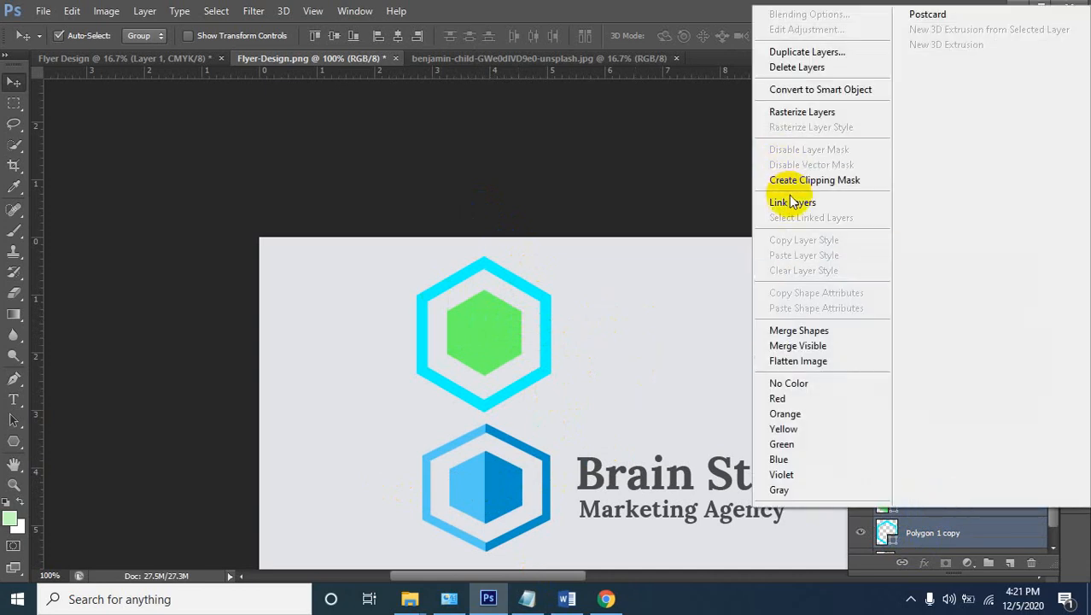
{"action": "left_click", "coordinate": [807, 110]}
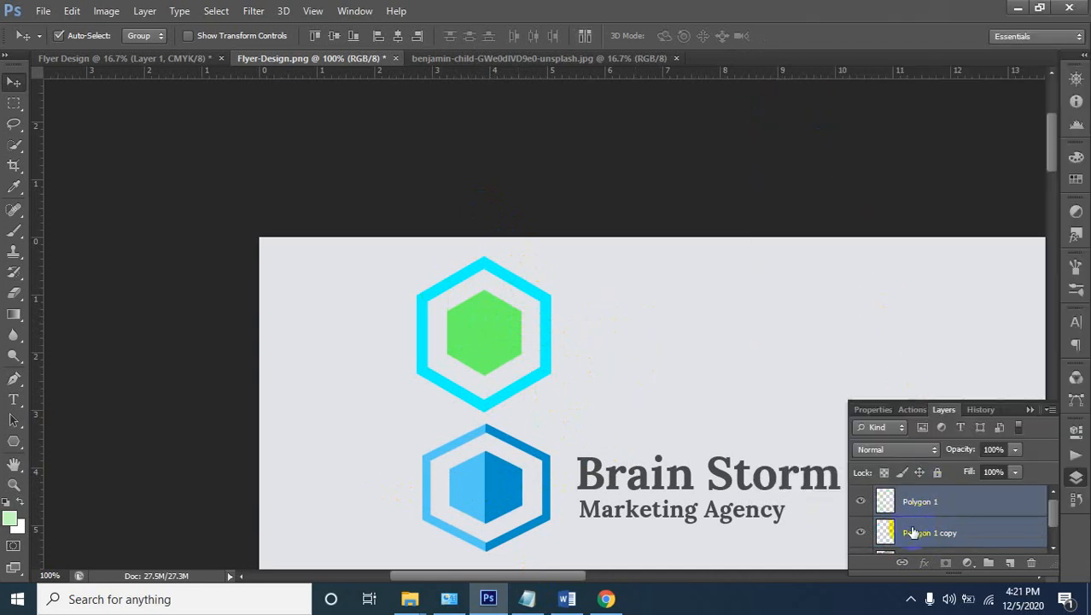
Cut the left half of the green hexagon from the Polygon 1 layer with a rectangular selection and paste it onto a new layer
{"action": "left_click", "coordinate": [11, 104]}
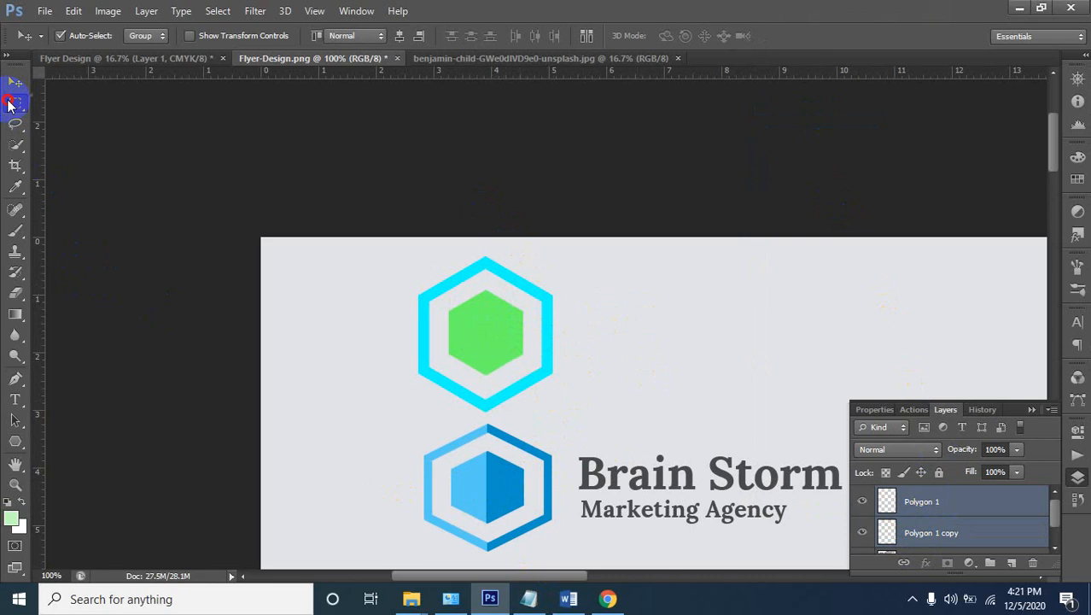
{"action": "left_click", "coordinate": [300, 214]}
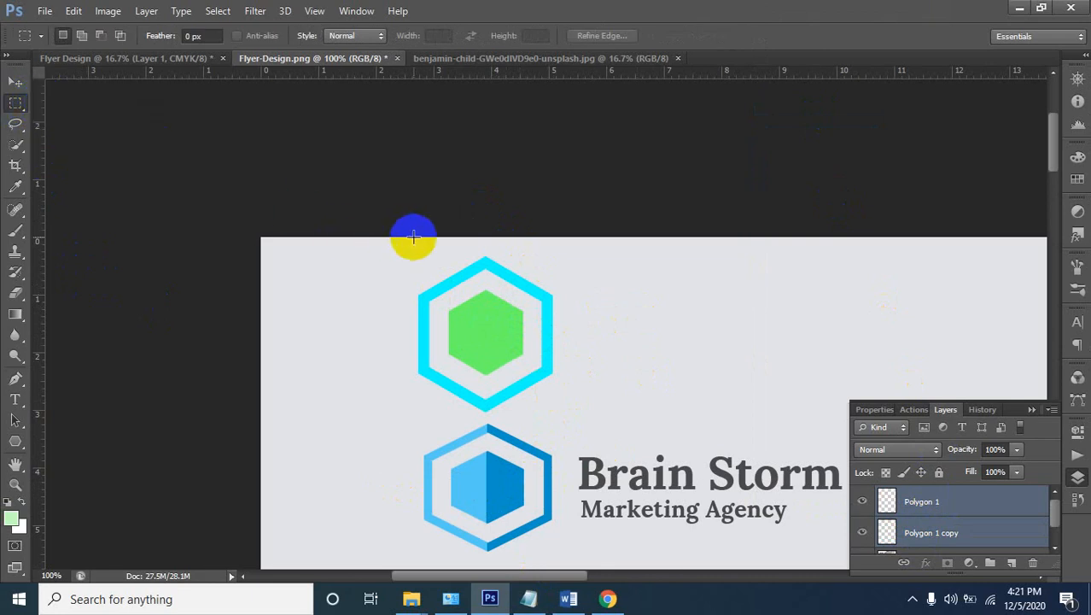
{"action": "left_click_drag", "start_coordinate": [405, 244], "coordinate": [484, 420]}
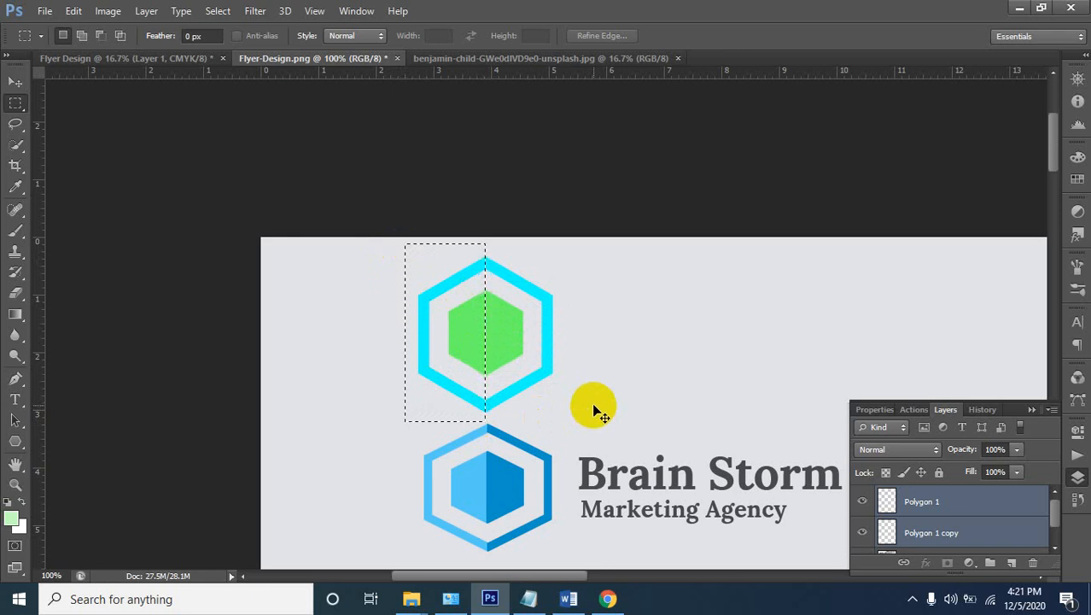
{"action": "left_click", "coordinate": [912, 503]}
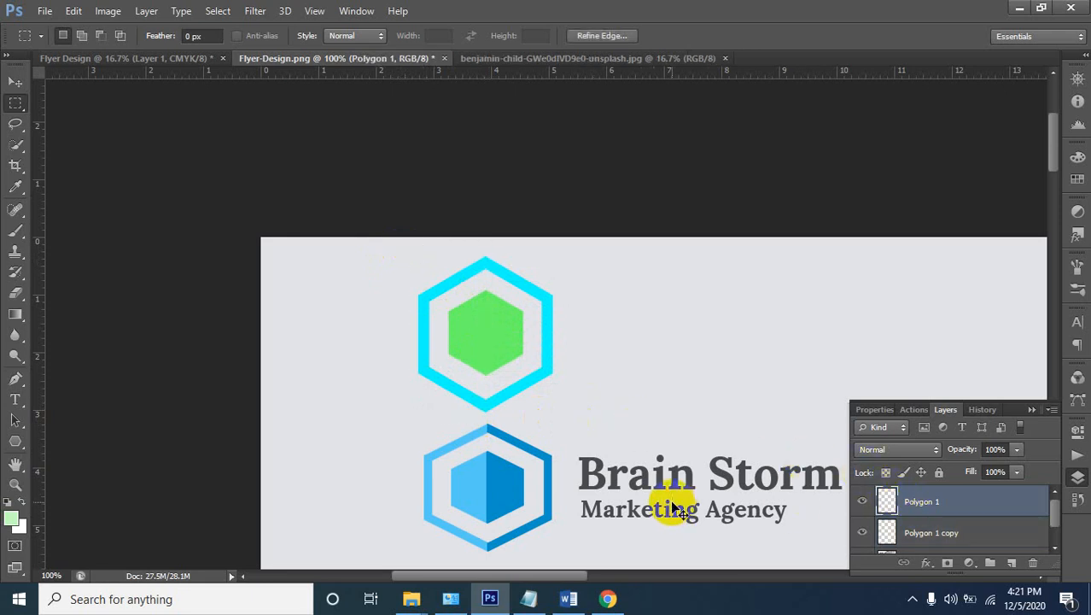
{"action": "key", "text": "Delete"}
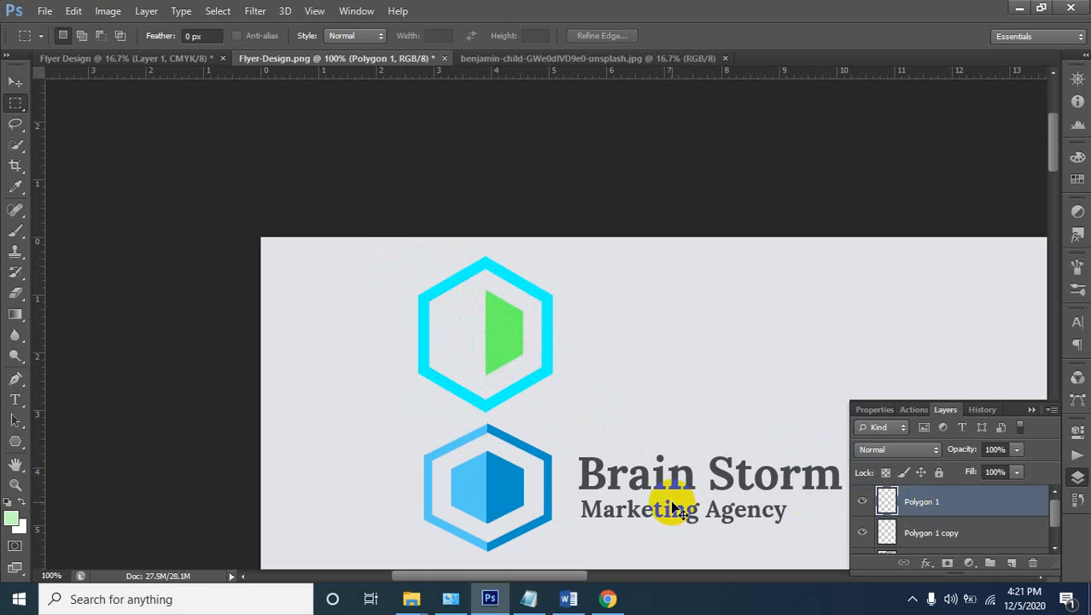
{"action": "key", "text": "ctrl+v"}
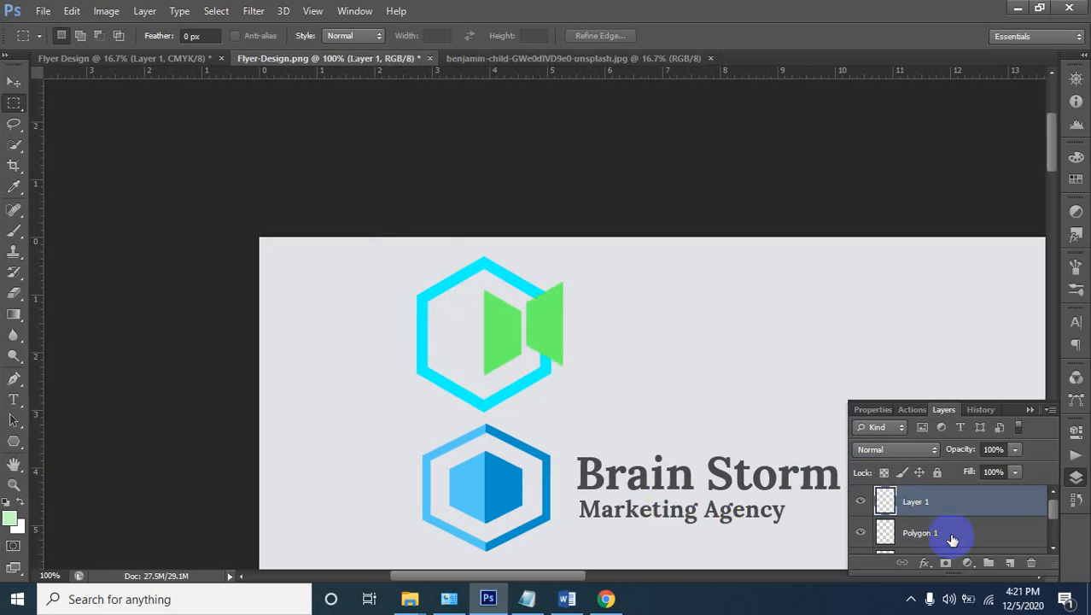
Select the left half of the cyan hexagon outline with a rectangular marquee and try cutting it from Polygon 1 and Layer 1
{"action": "left_click", "coordinate": [953, 540]}
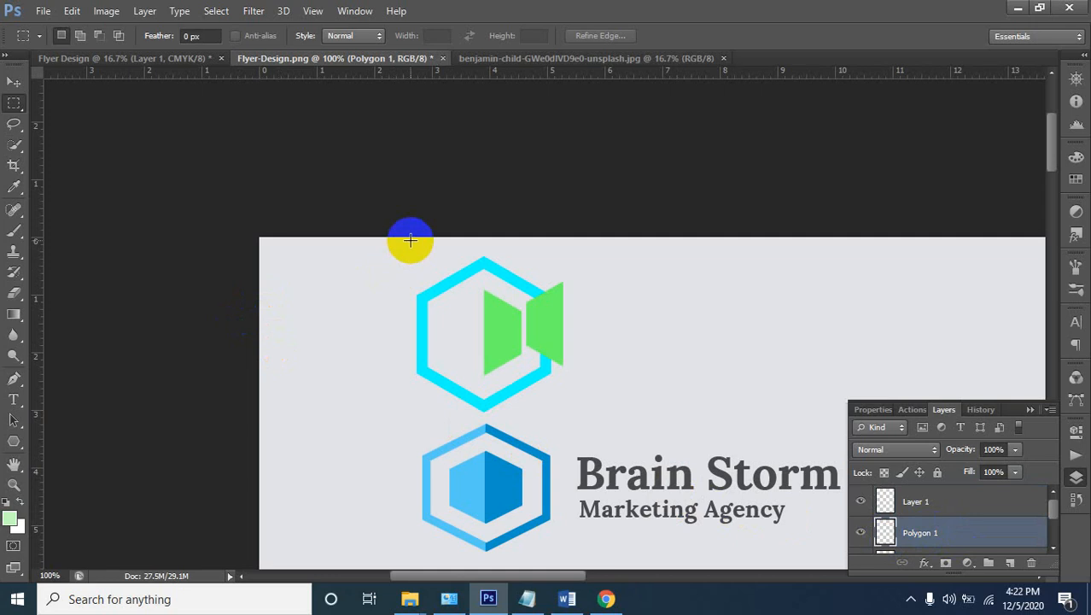
{"action": "left_click_drag", "start_coordinate": [405, 237], "coordinate": [482, 424]}
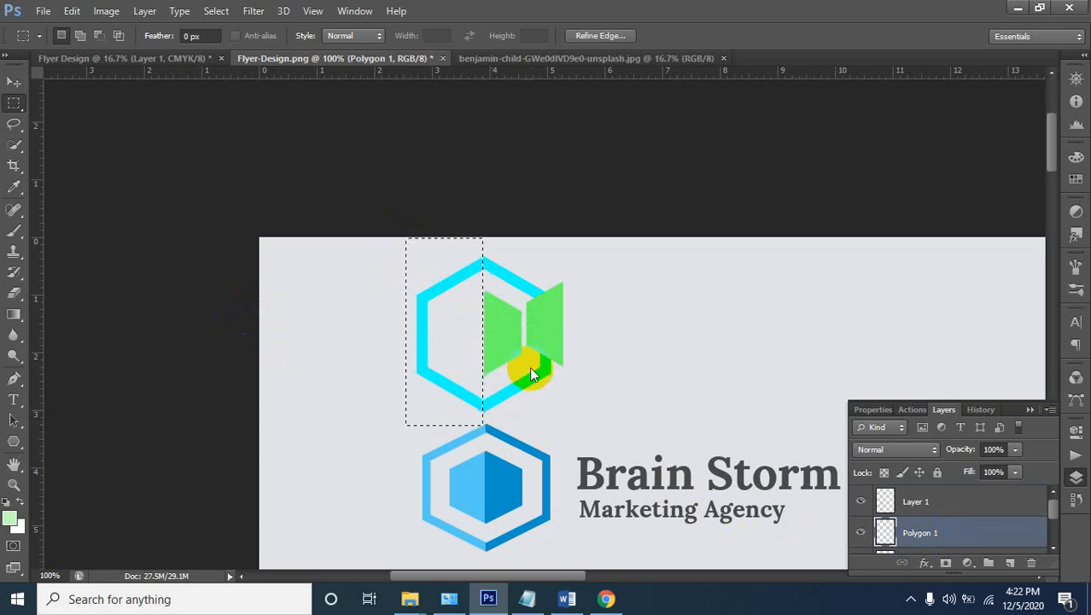
{"action": "key", "text": "ctrl+x"}
{"action": "left_click", "coordinate": [474, 216]}
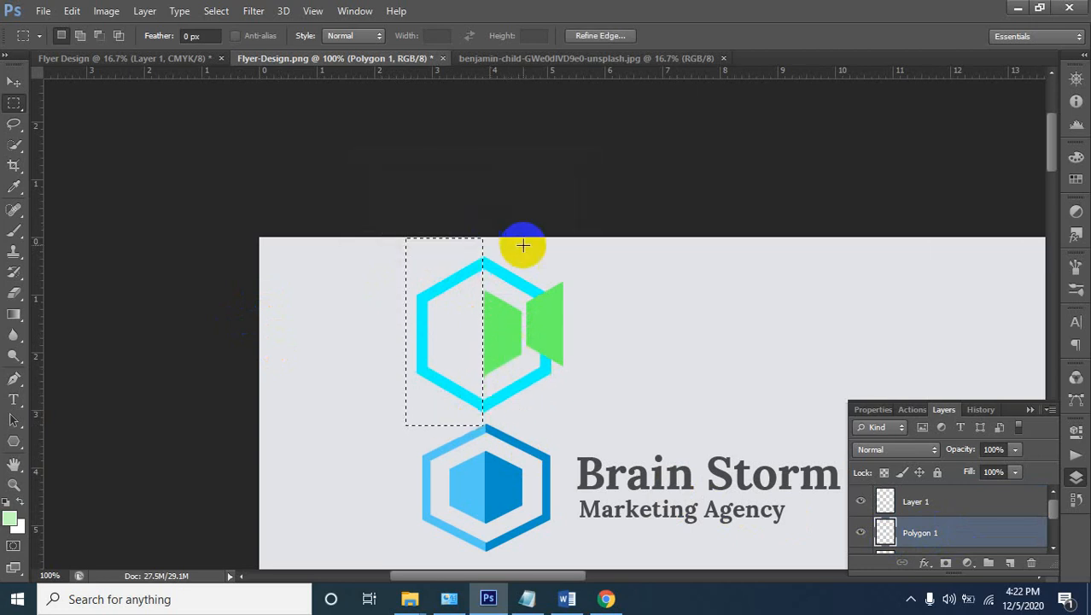
{"action": "left_click", "coordinate": [905, 501]}
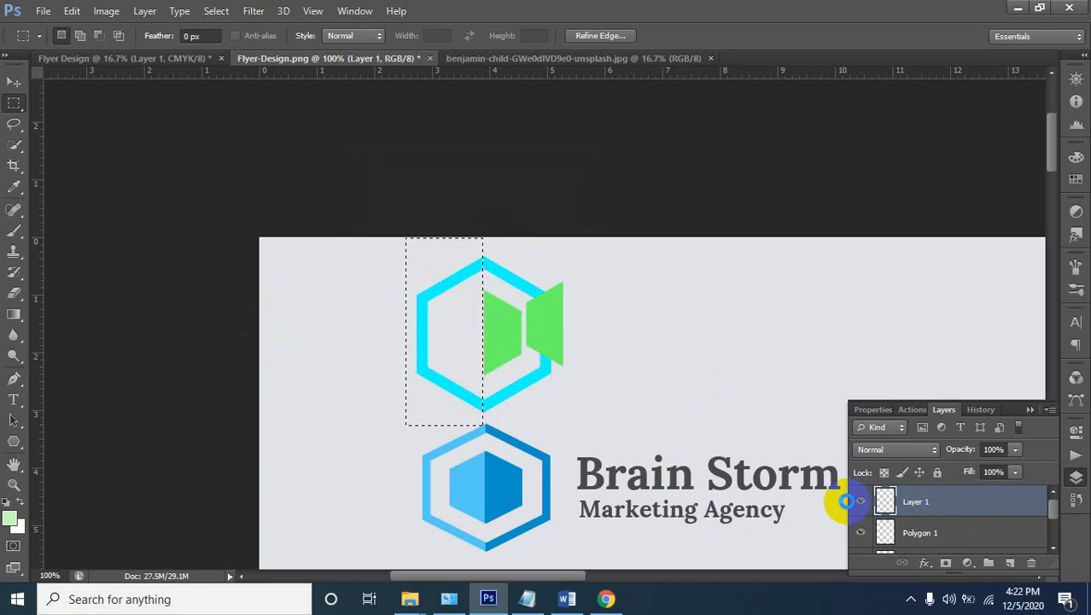
{"action": "key", "text": "ctrl+x"}
{"action": "left_click", "coordinate": [477, 217]}
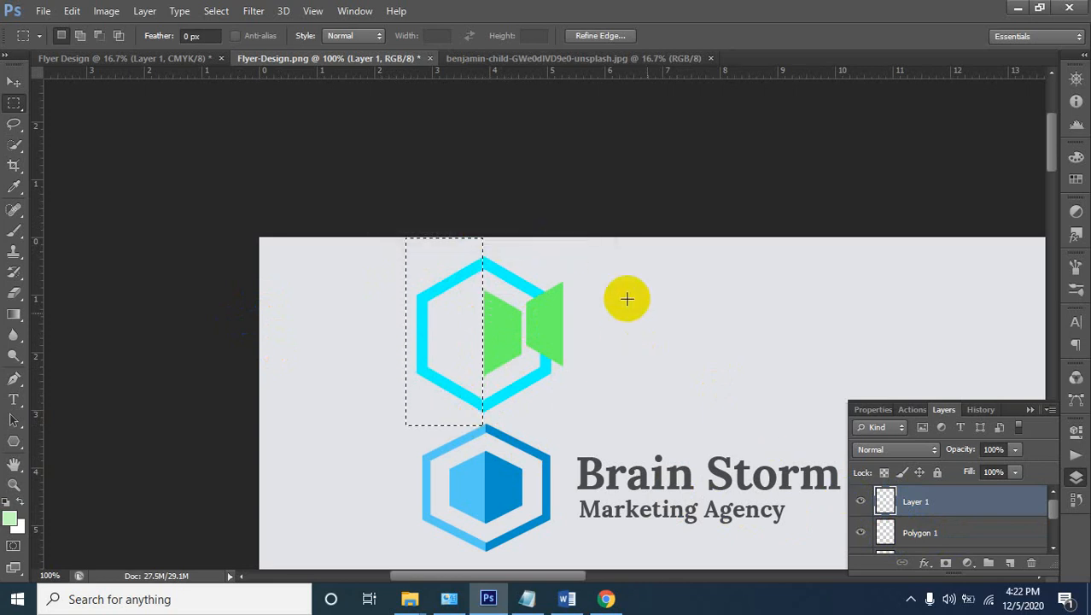
Toggle the visibility of Layer 1, Polygon 1 and Polygon 1 copy to check which layer holds the cyan outline
{"action": "scroll", "coordinate": [975, 507], "scroll_direction": "down", "scroll_amount": 2}
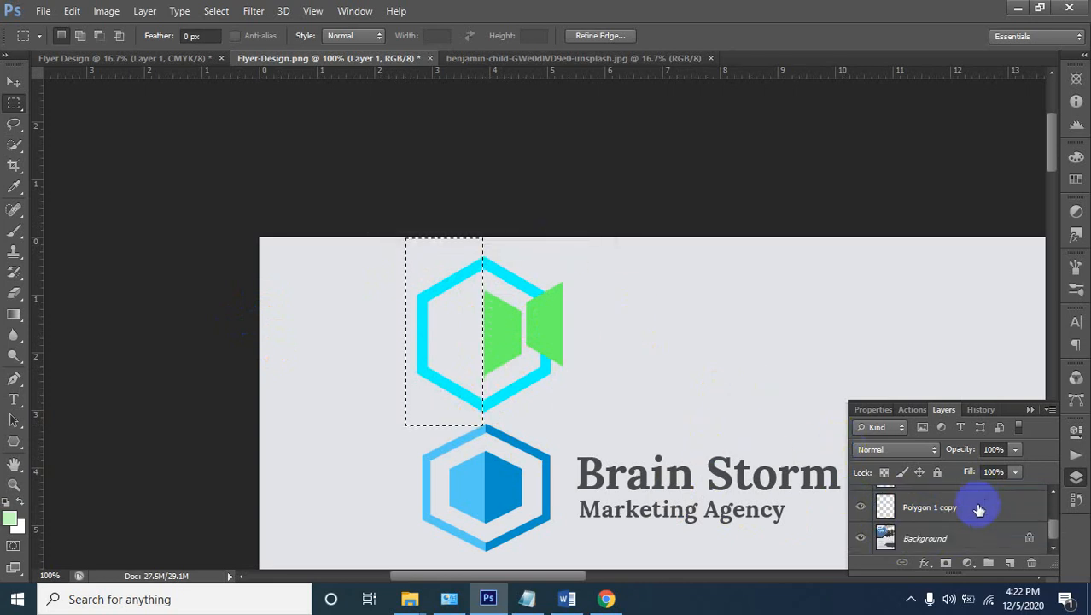
{"action": "scroll", "coordinate": [922, 505], "scroll_direction": "up", "scroll_amount": 1}
{"action": "scroll", "coordinate": [940, 517], "scroll_direction": "up", "scroll_amount": 1}
{"action": "scroll", "coordinate": [939, 518], "scroll_direction": "down", "scroll_amount": 1}
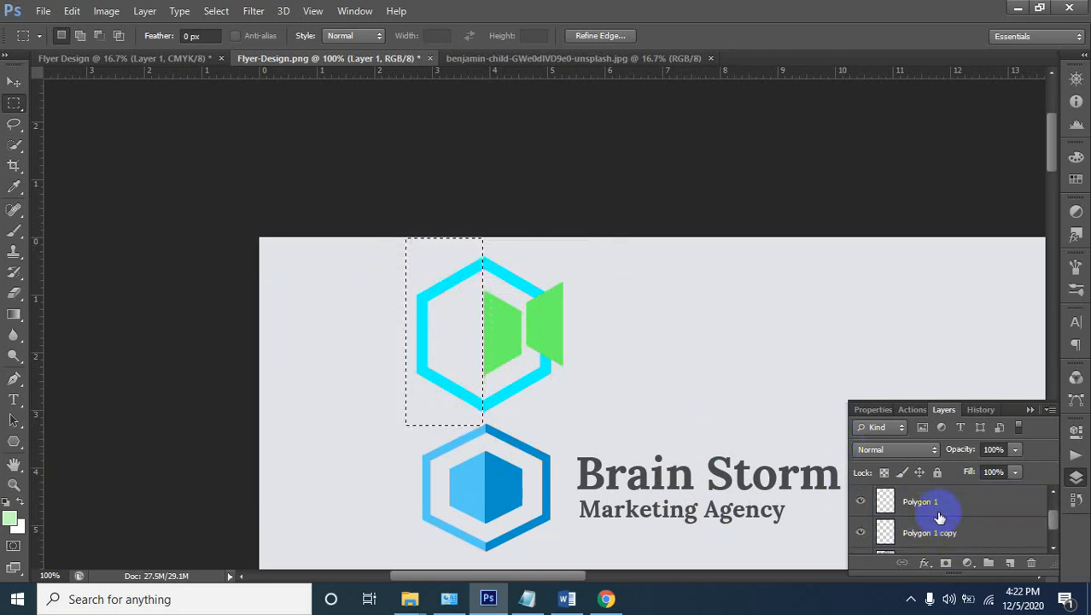
{"action": "scroll", "coordinate": [940, 517], "scroll_direction": "up", "scroll_amount": 1}
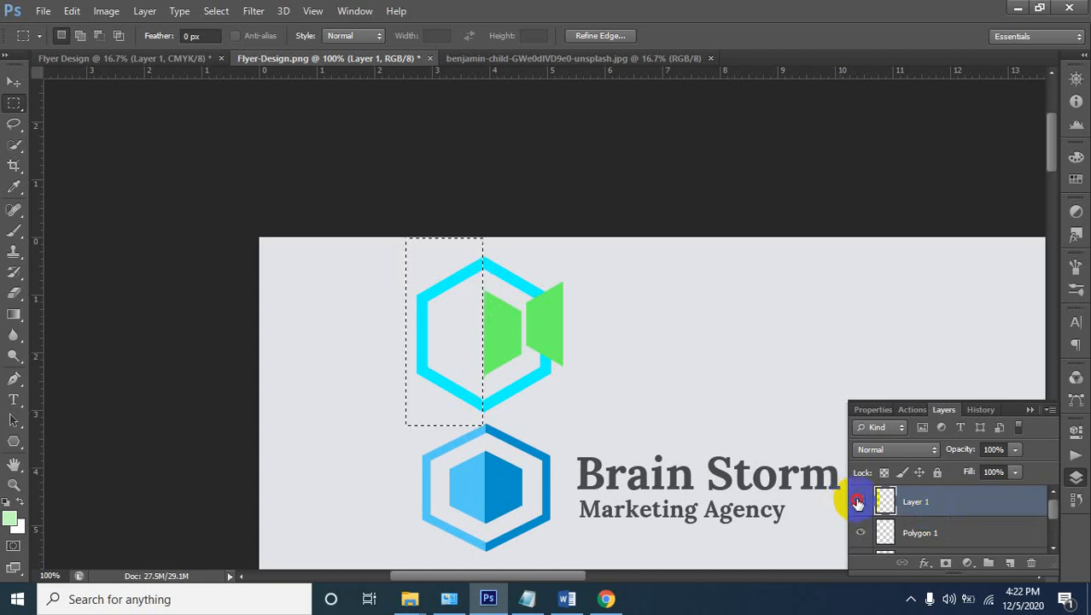
{"action": "left_click", "coordinate": [859, 502]}
{"action": "left_click", "coordinate": [860, 501]}
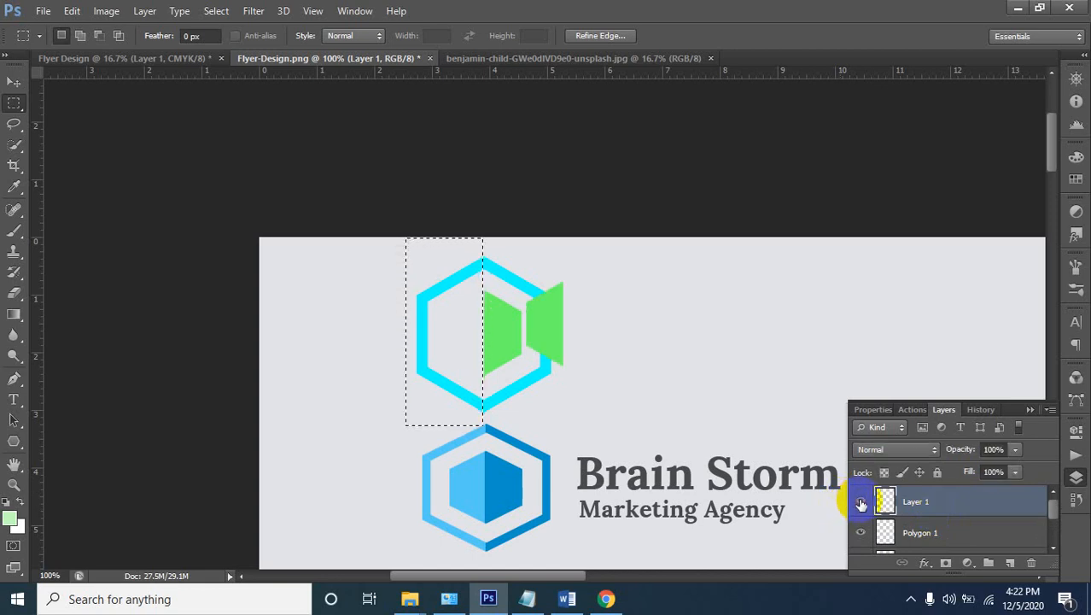
{"action": "left_click", "coordinate": [860, 533]}
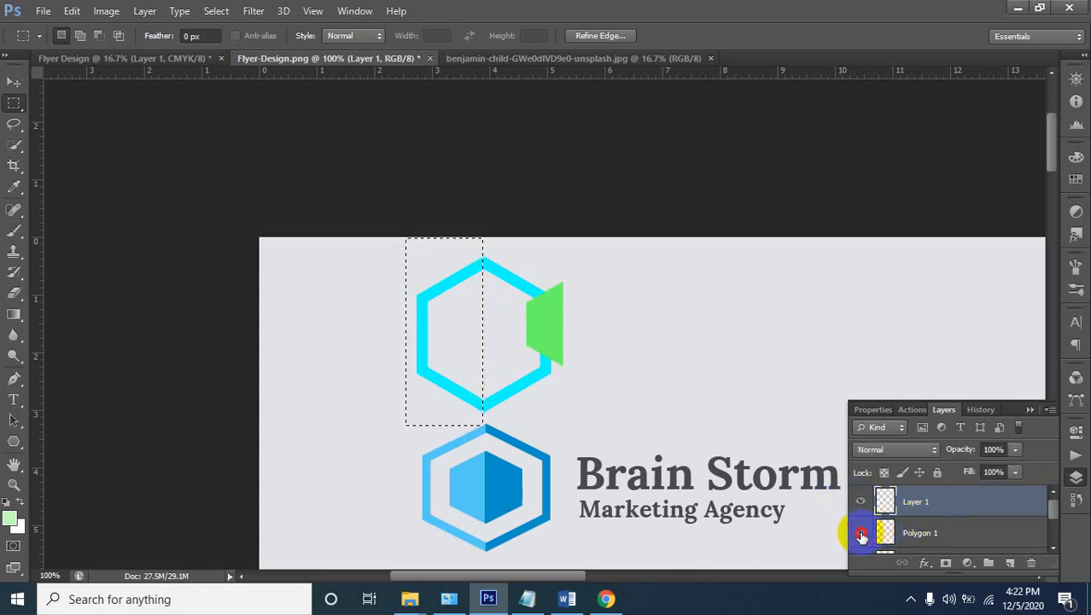
{"action": "left_click", "coordinate": [862, 533]}
{"action": "scroll", "coordinate": [870, 525], "scroll_direction": "down", "scroll_amount": 2}
{"action": "scroll", "coordinate": [888, 529], "scroll_direction": "up", "scroll_amount": 1}
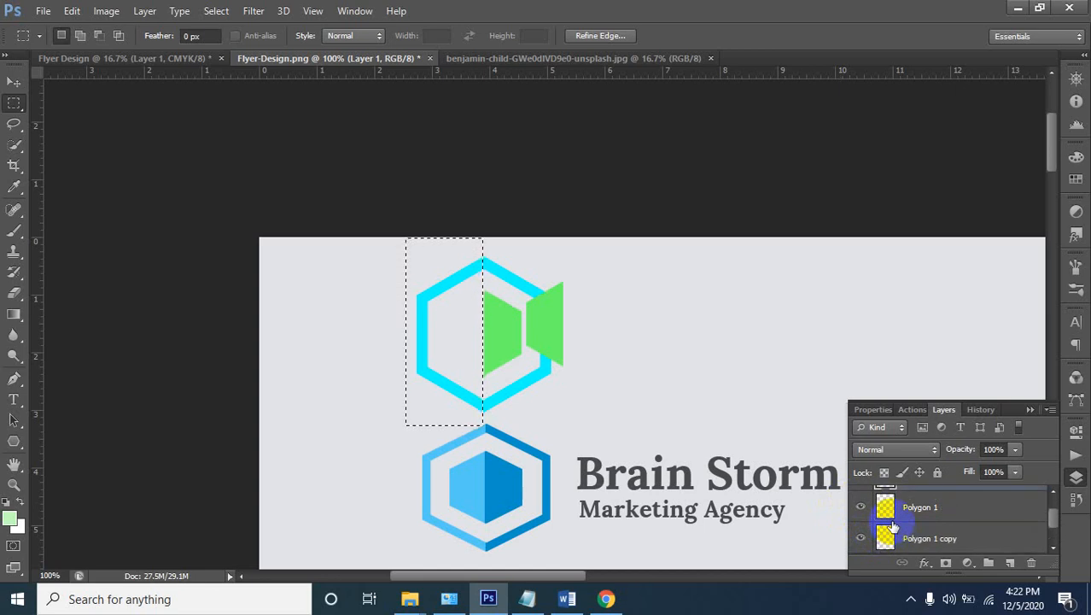
{"action": "left_click", "coordinate": [862, 540]}
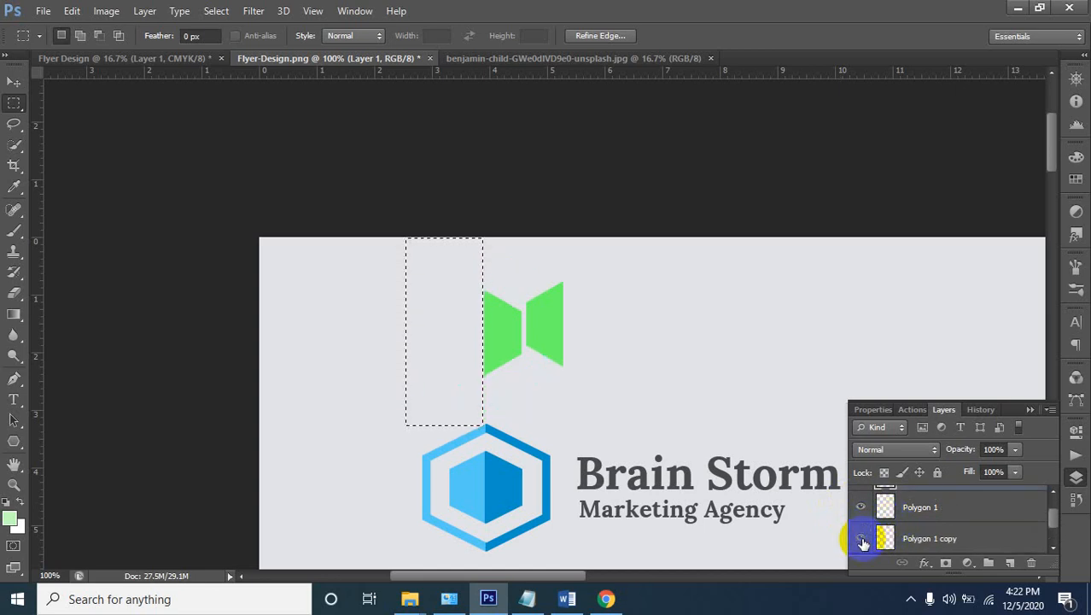
{"action": "left_click", "coordinate": [862, 539]}
Cut the selected left half of the cyan outline from the Polygon 1 copy layer and paste it onto a new layer
{"action": "left_click", "coordinate": [910, 539]}
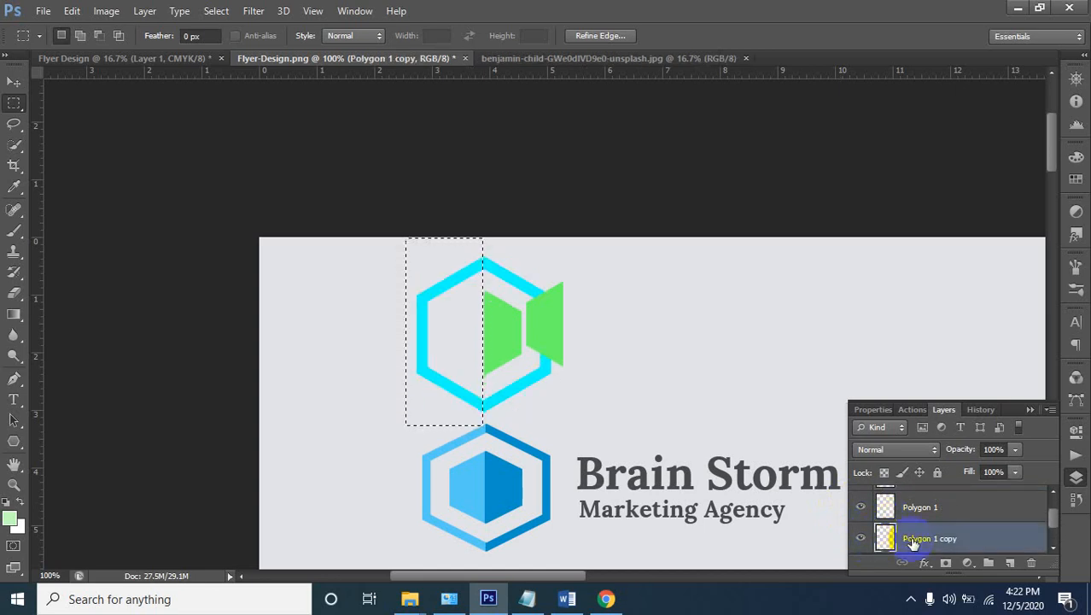
{"action": "key", "text": "ctrl+x"}
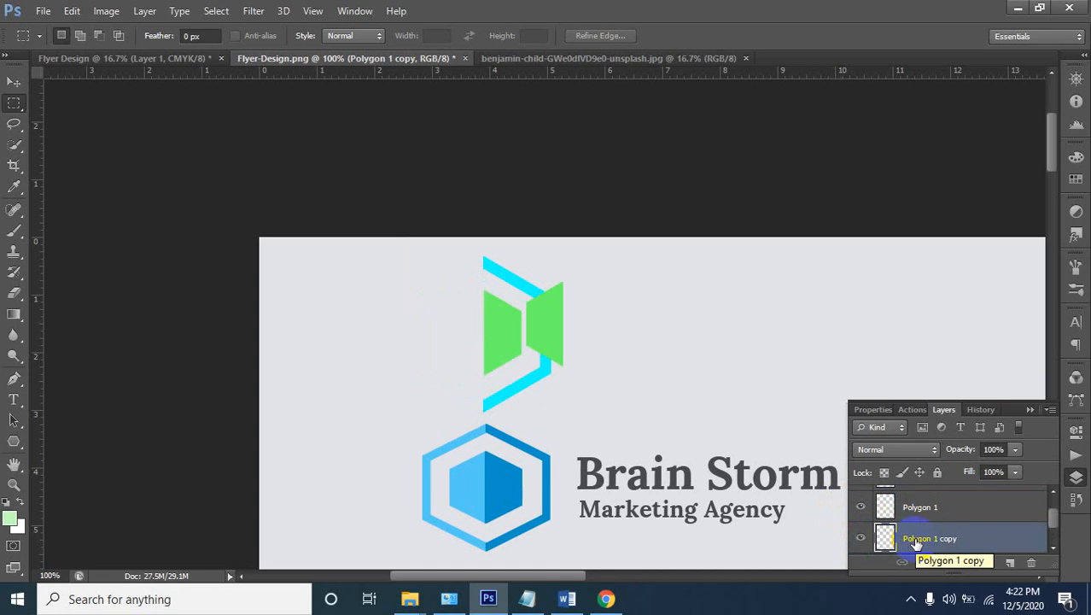
{"action": "key", "text": "ctrl+v"}
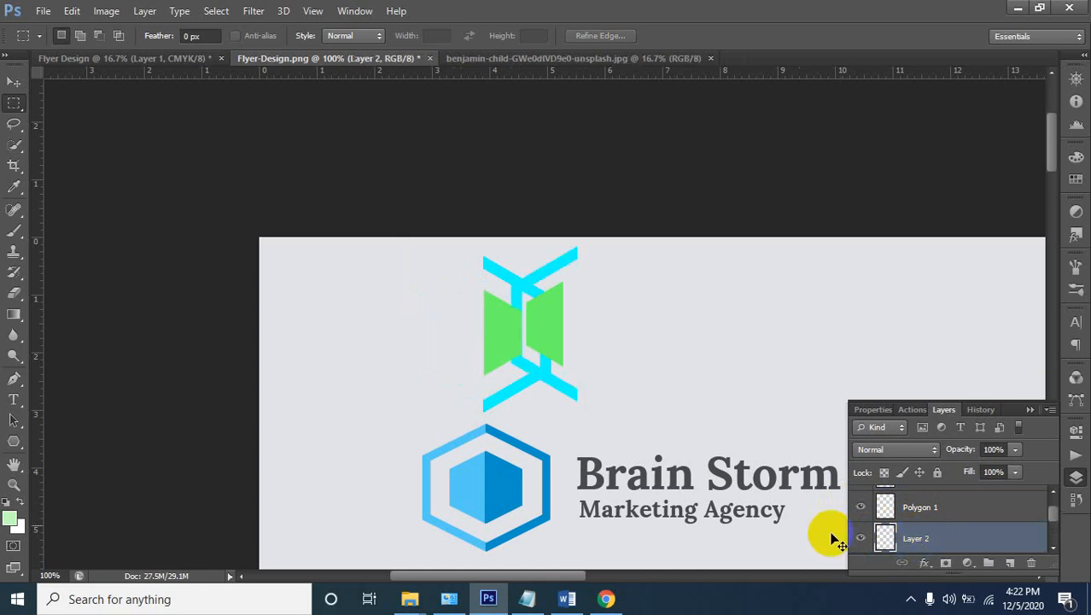
Move the pasted cyan and green halves back against their right halves so both hexagons are whole again
{"action": "left_click", "coordinate": [14, 82]}
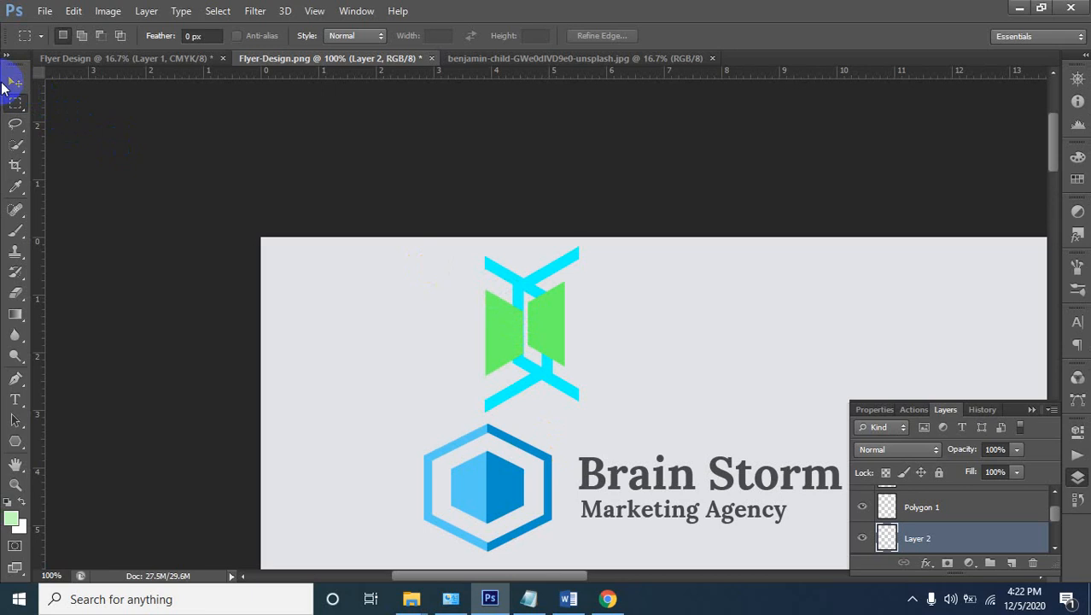
{"action": "scroll", "coordinate": [470, 288], "scroll_direction": "up", "scroll_amount": 1}
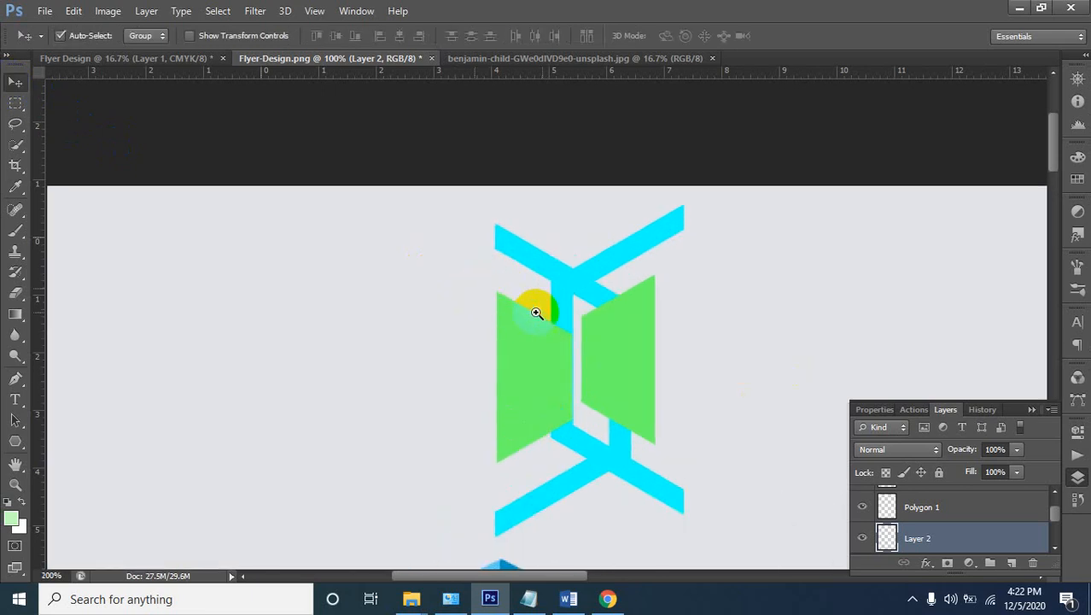
{"action": "left_click_drag", "start_coordinate": [583, 287], "coordinate": [387, 307]}
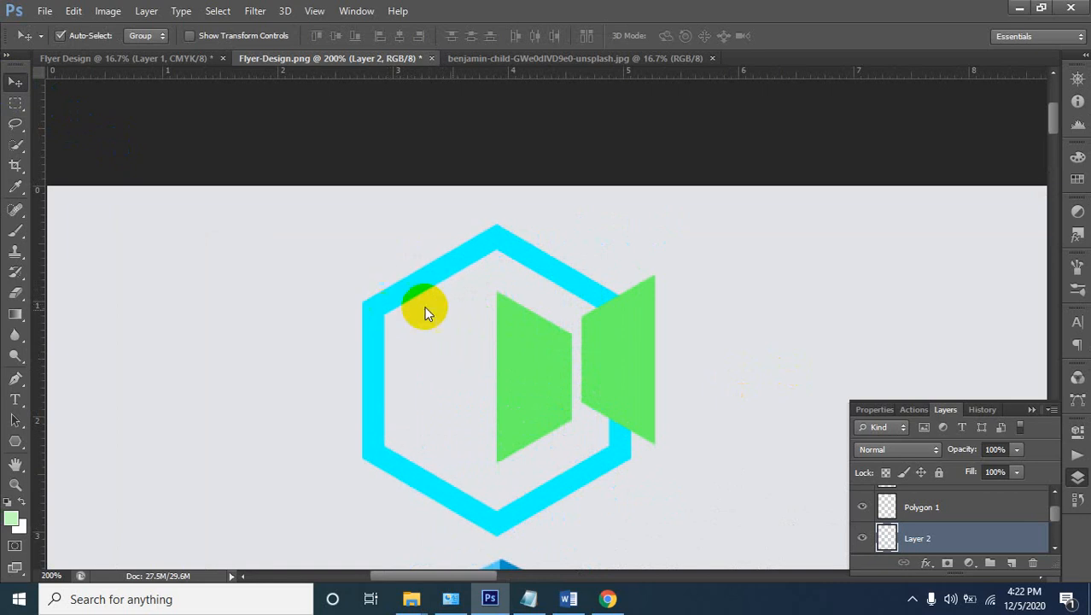
{"action": "left_click_drag", "start_coordinate": [629, 365], "coordinate": [475, 381]}
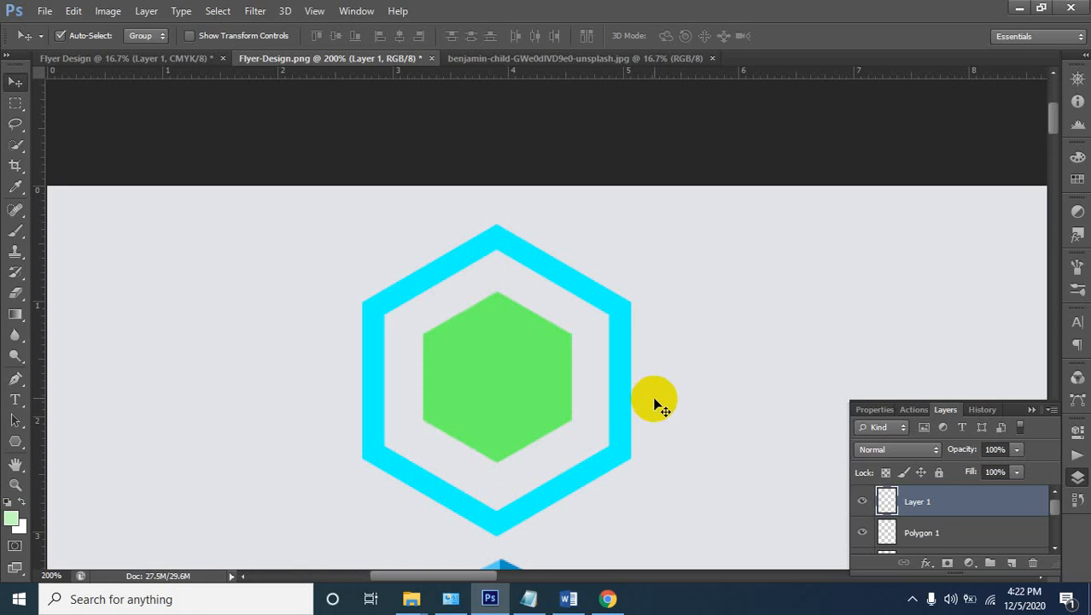
Sample the light blue from the left half of the original logo's inner hexagon as the foreground colour
{"action": "scroll", "coordinate": [480, 385], "scroll_direction": "down", "scroll_amount": 3, "text": "alt"}
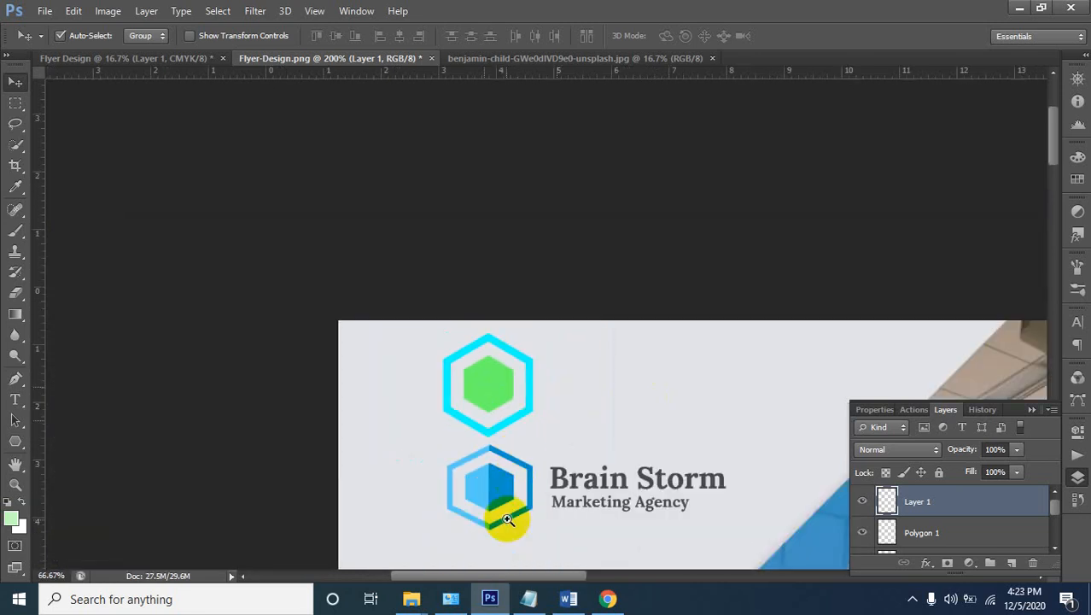
{"action": "scroll", "coordinate": [474, 492], "scroll_direction": "up", "scroll_amount": 3, "text": "alt"}
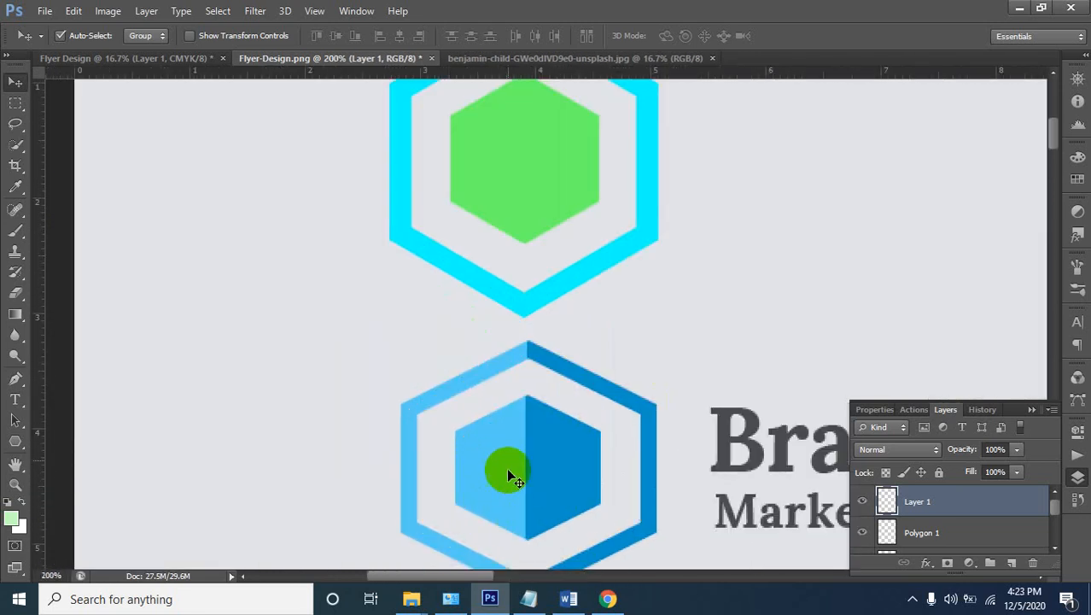
{"action": "scroll", "coordinate": [542, 435], "scroll_direction": "up", "scroll_amount": 1}
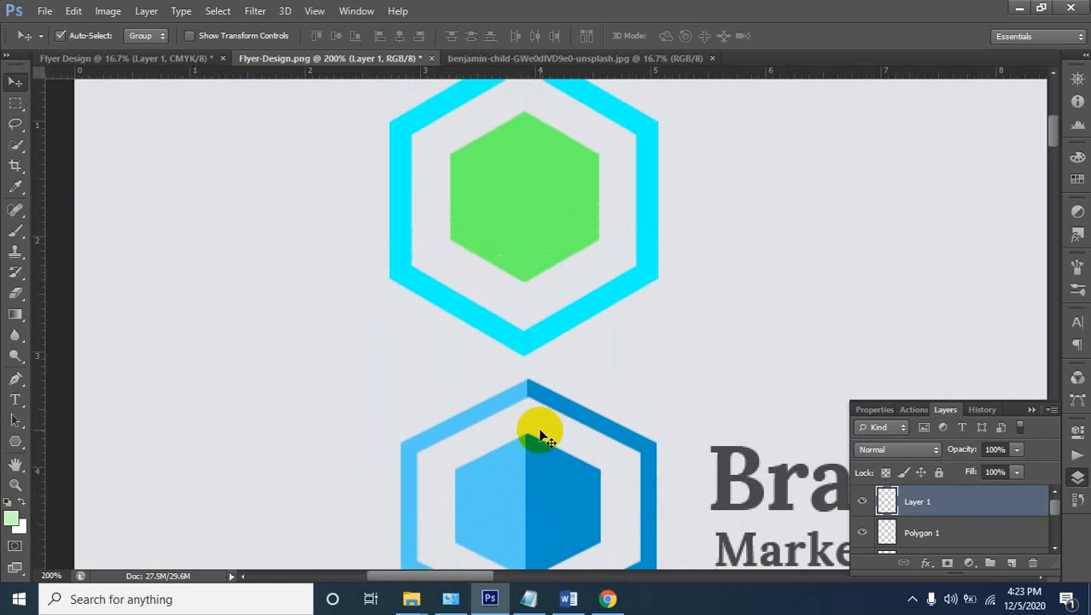
{"action": "left_click", "coordinate": [516, 184]}
{"action": "left_click", "coordinate": [487, 262]}
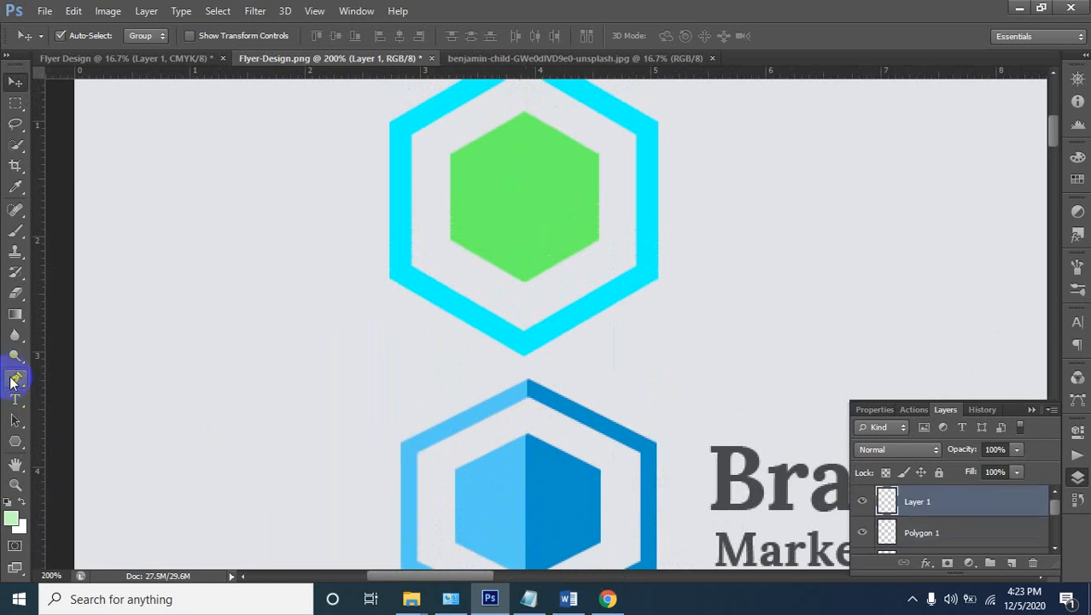
{"action": "left_click", "coordinate": [16, 186]}
{"action": "left_click", "coordinate": [548, 455]}
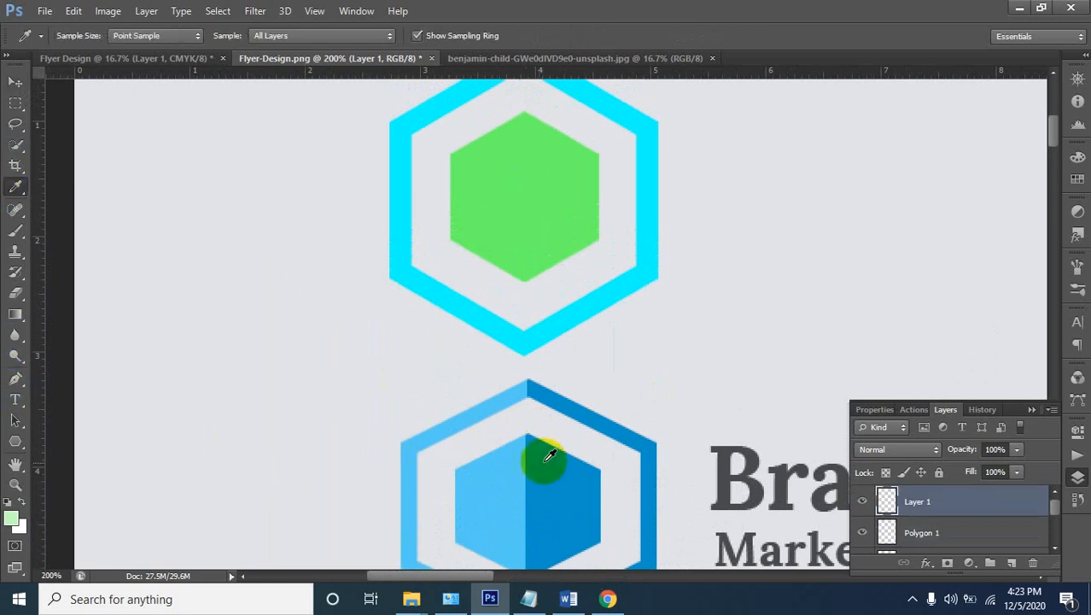
{"action": "left_click", "coordinate": [480, 493]}
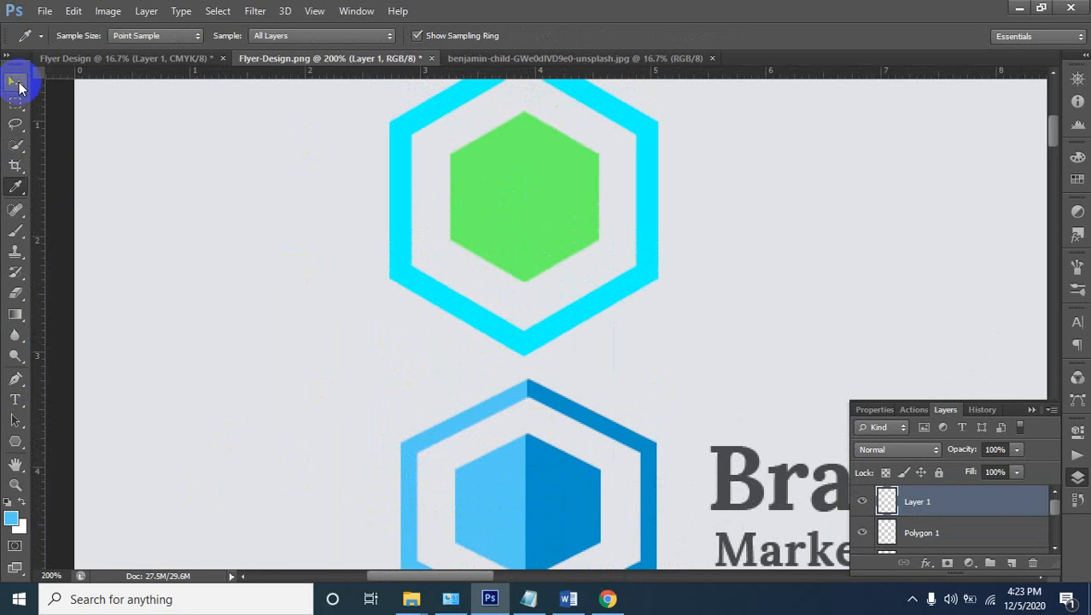
Try filling Layer 1 with the foreground light blue and with the background colour, undoing each fill
{"action": "left_click", "coordinate": [17, 83]}
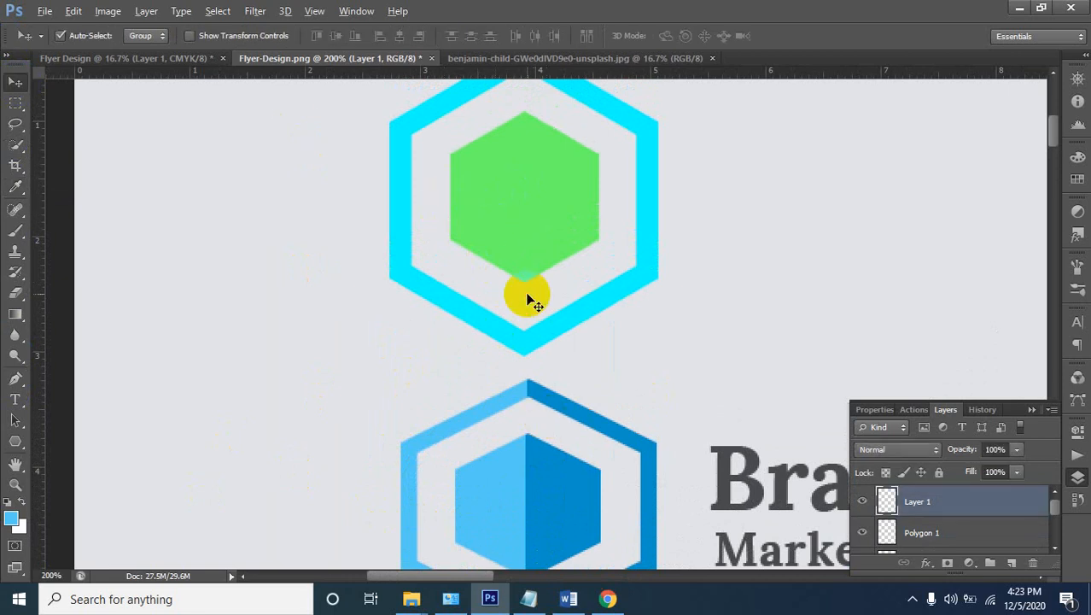
{"action": "key", "text": "alt+BackSpace"}
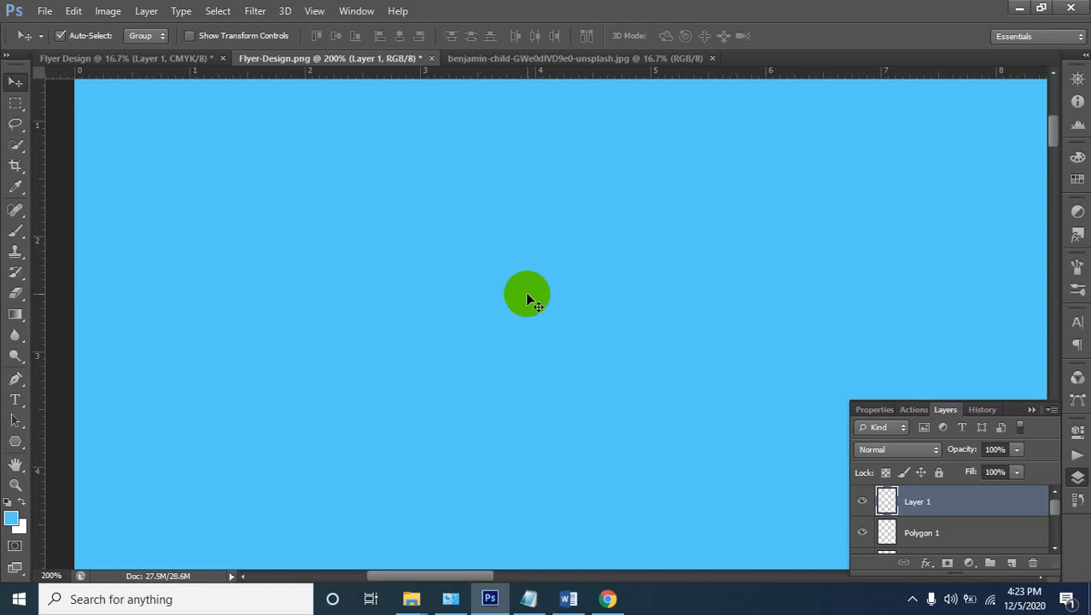
{"action": "key", "text": "ctrl+z"}
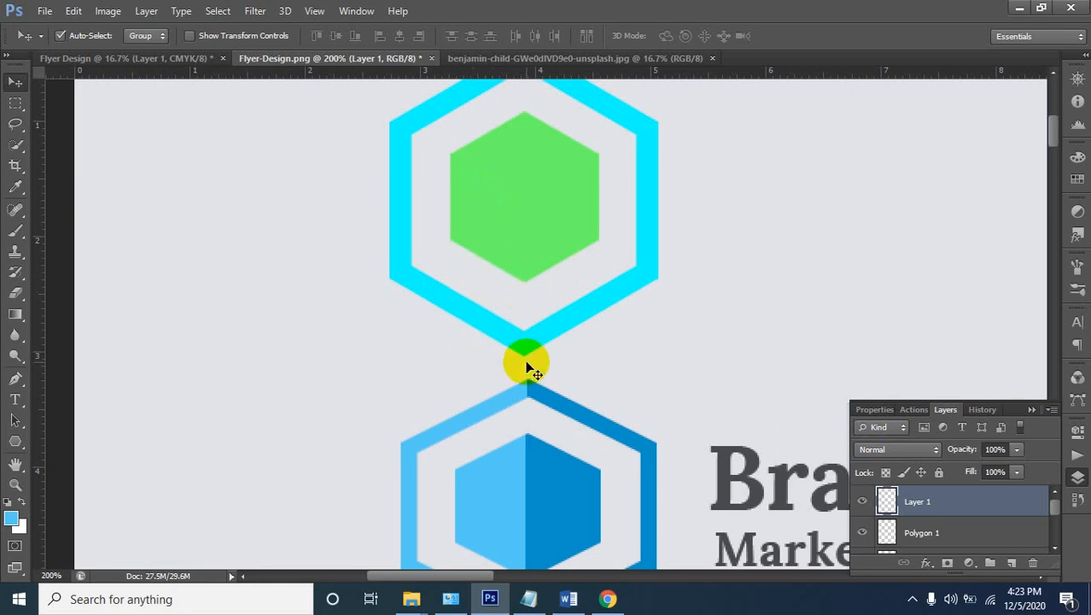
{"action": "key", "text": "ctrl+BackSpace"}
{"action": "key", "text": "ctrl+z"}
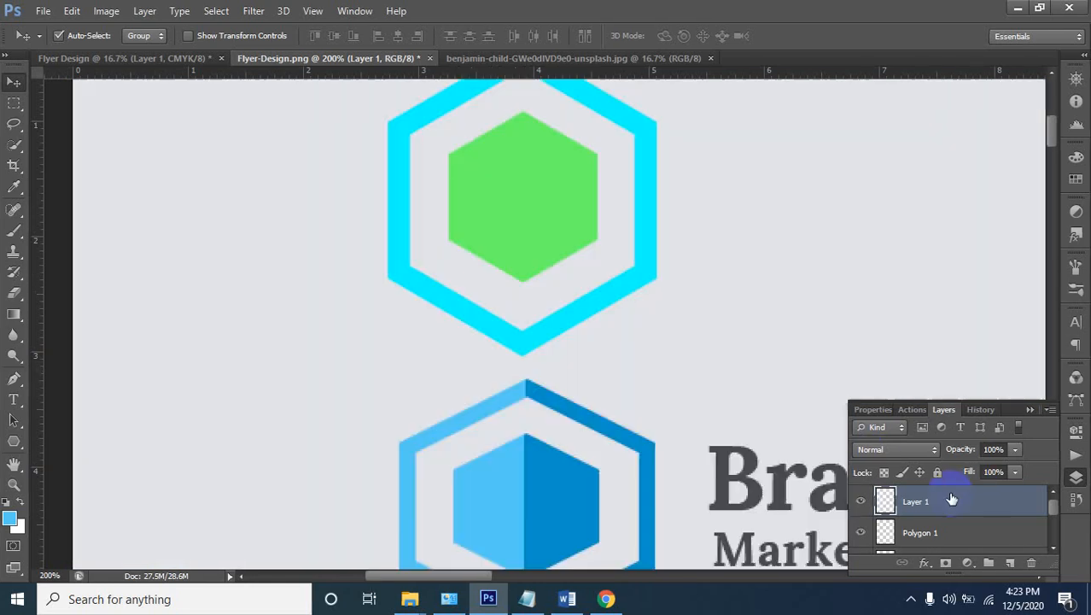
{"action": "double_click", "coordinate": [864, 503]}
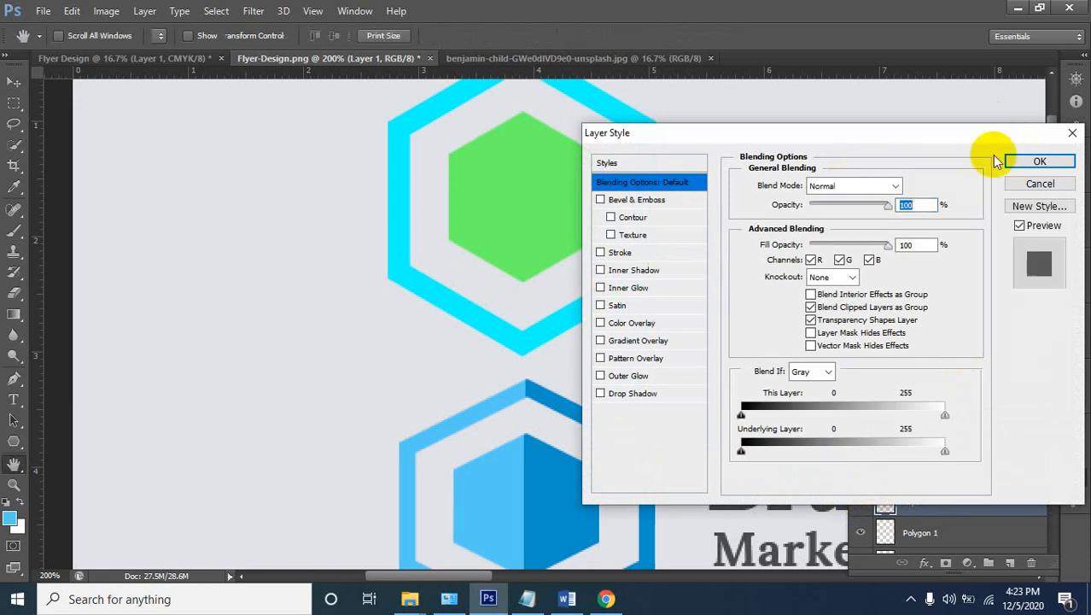
{"action": "left_click", "coordinate": [1043, 183]}
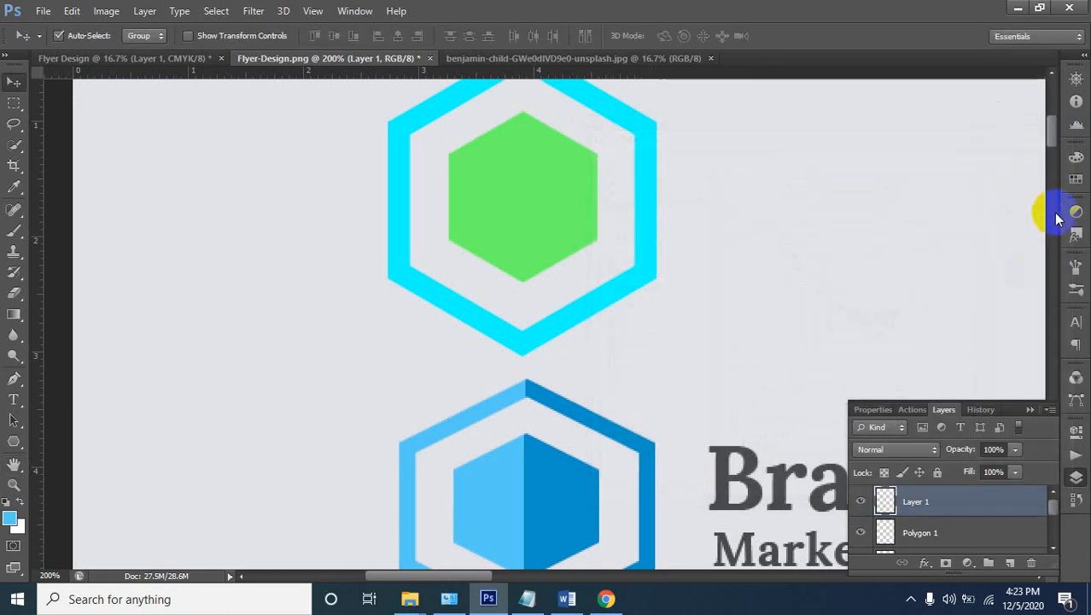
{"action": "left_click", "coordinate": [860, 501]}
{"action": "left_click", "coordinate": [861, 502]}
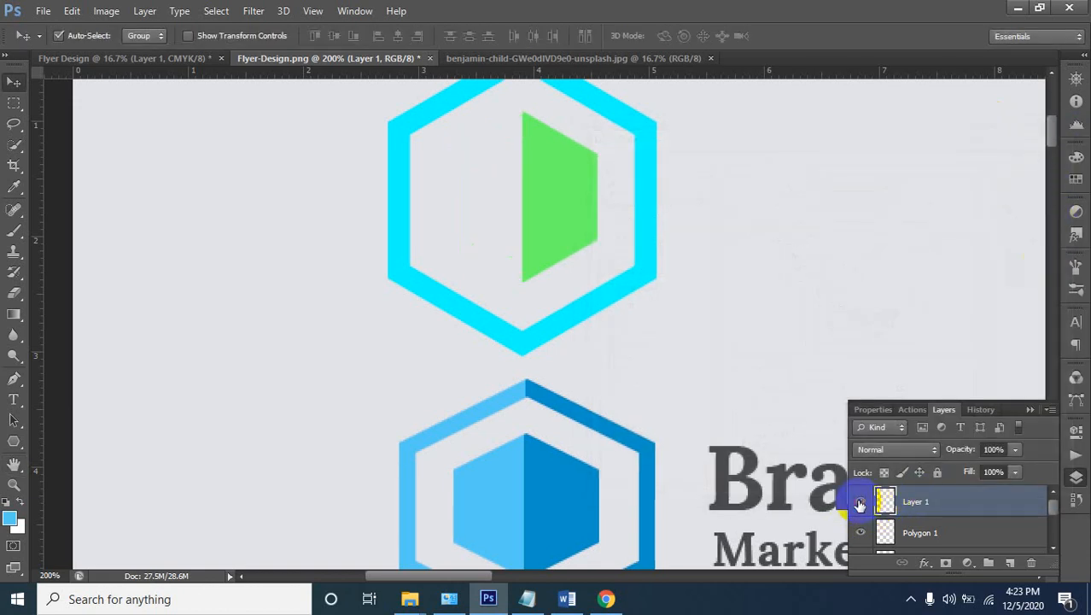
{"action": "left_click", "coordinate": [886, 504]}
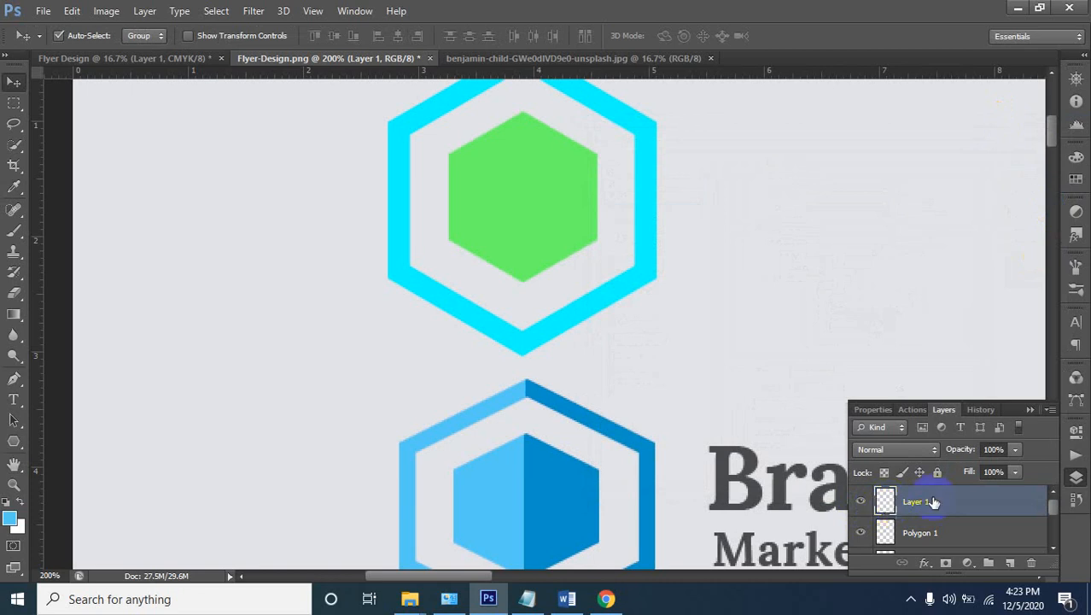
{"action": "double_click", "coordinate": [884, 503]}
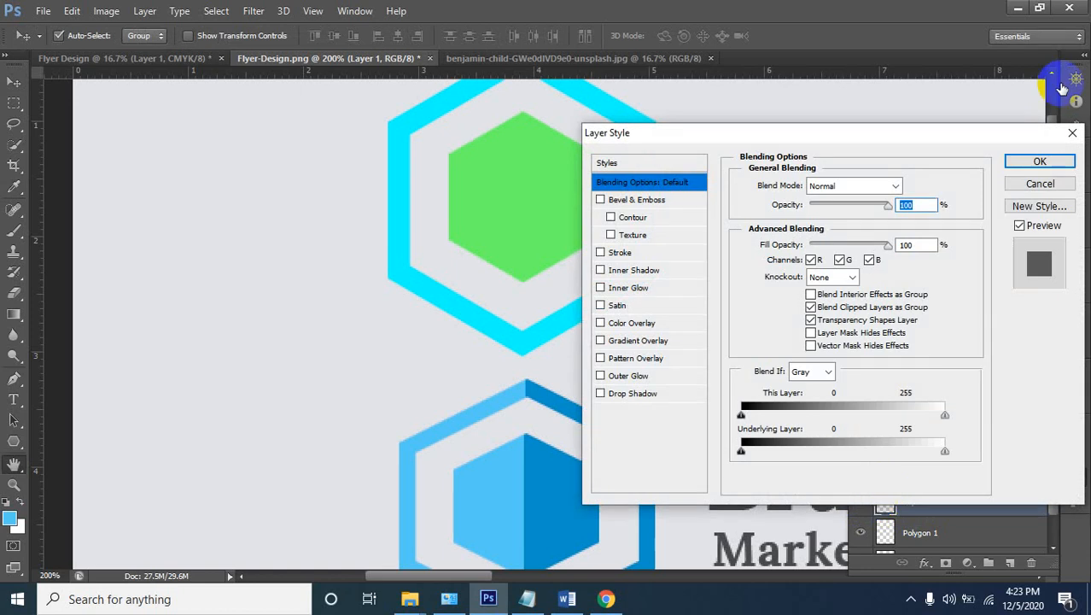
{"action": "key", "text": "Escape"}
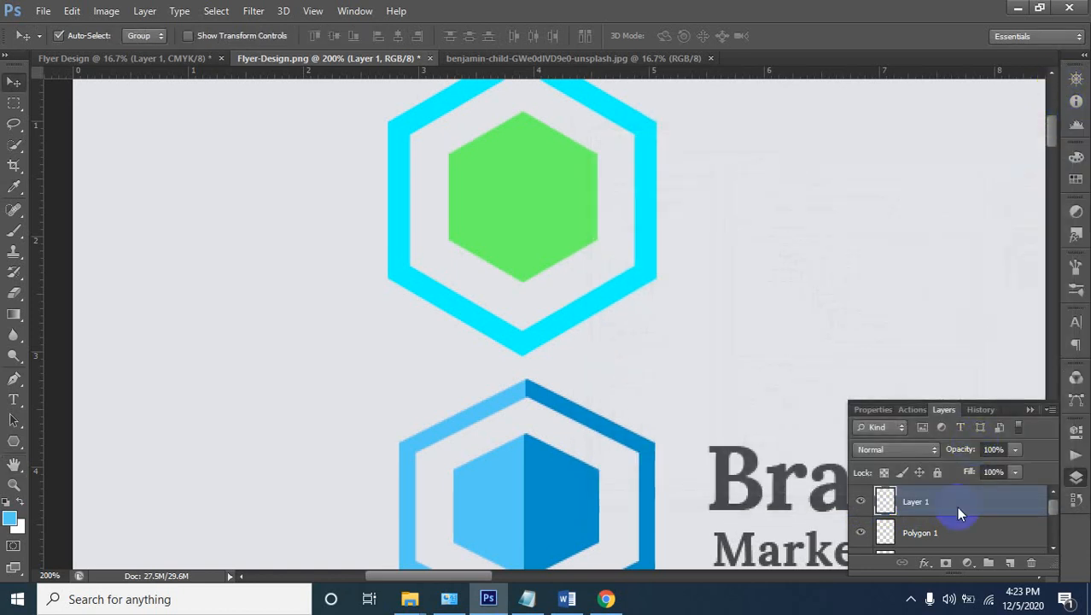
{"action": "right_click", "coordinate": [960, 493]}
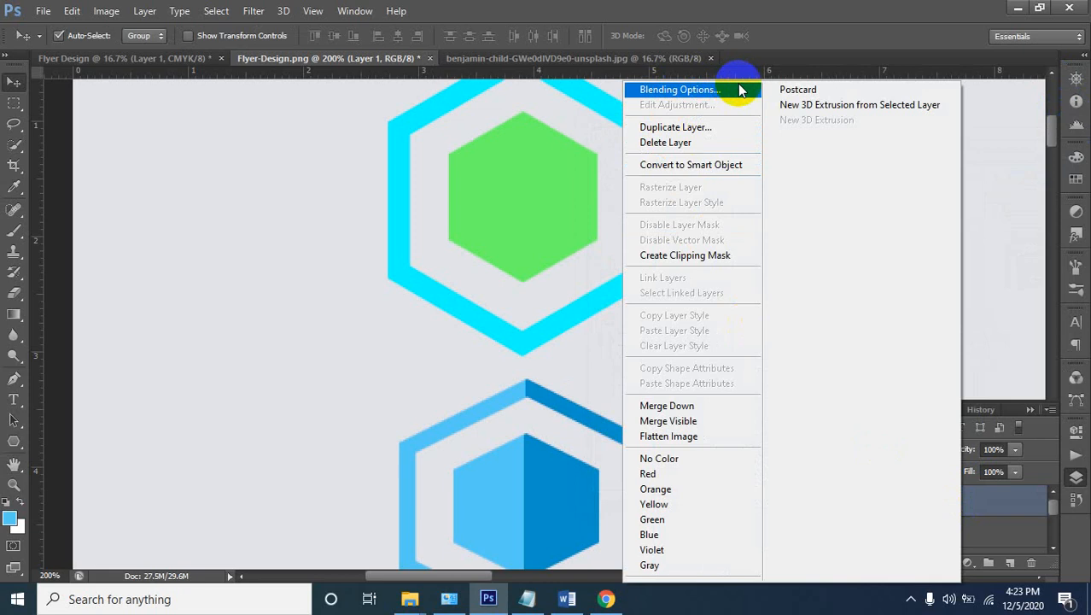
{"action": "left_click", "coordinate": [983, 502]}
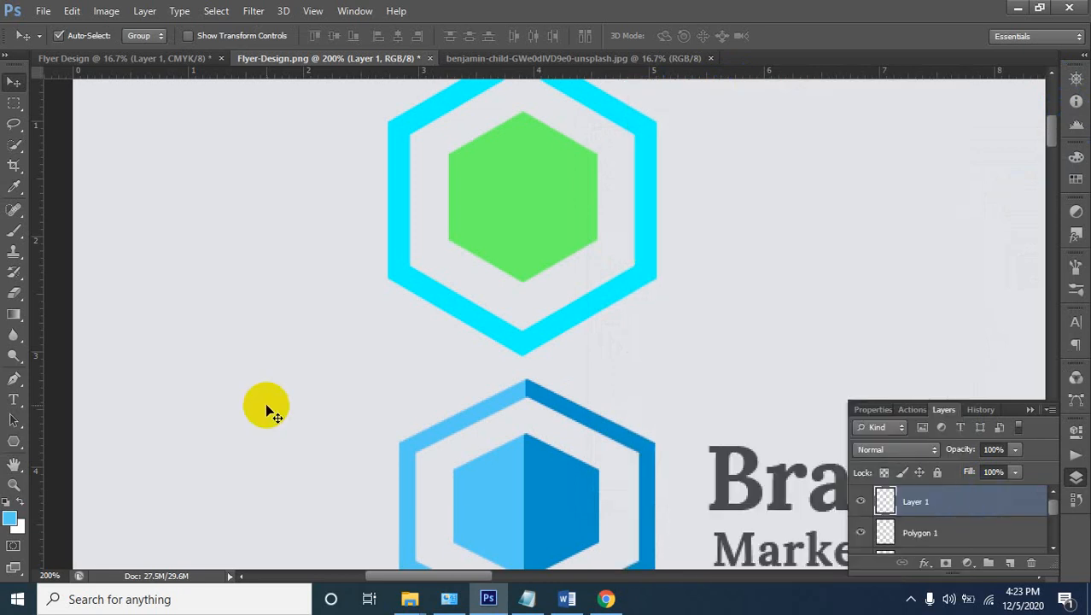
{"action": "left_click", "coordinate": [14, 521]}
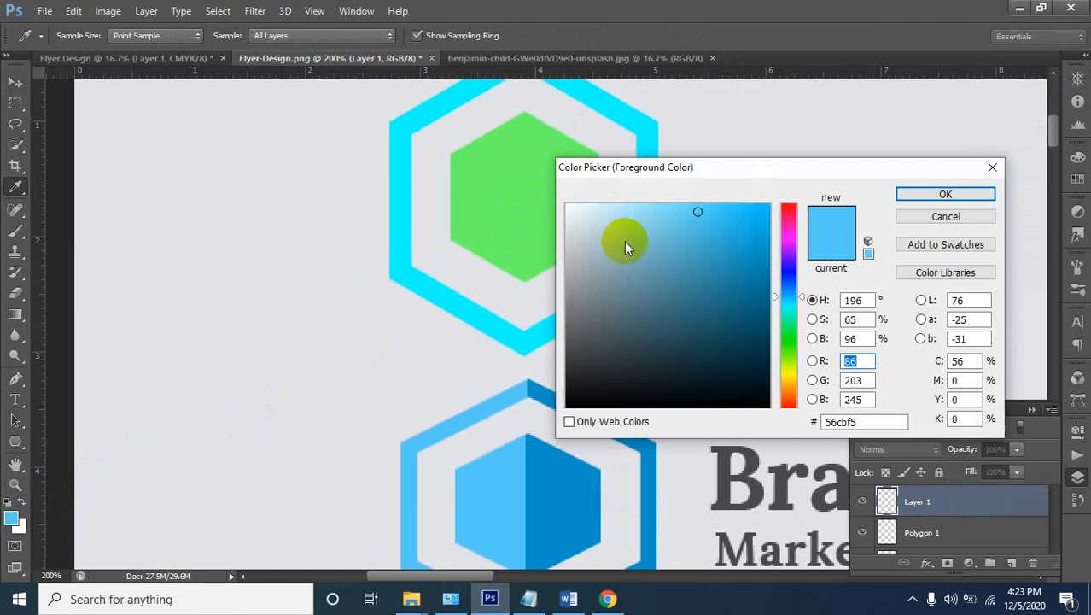
{"action": "left_click", "coordinate": [958, 196]}
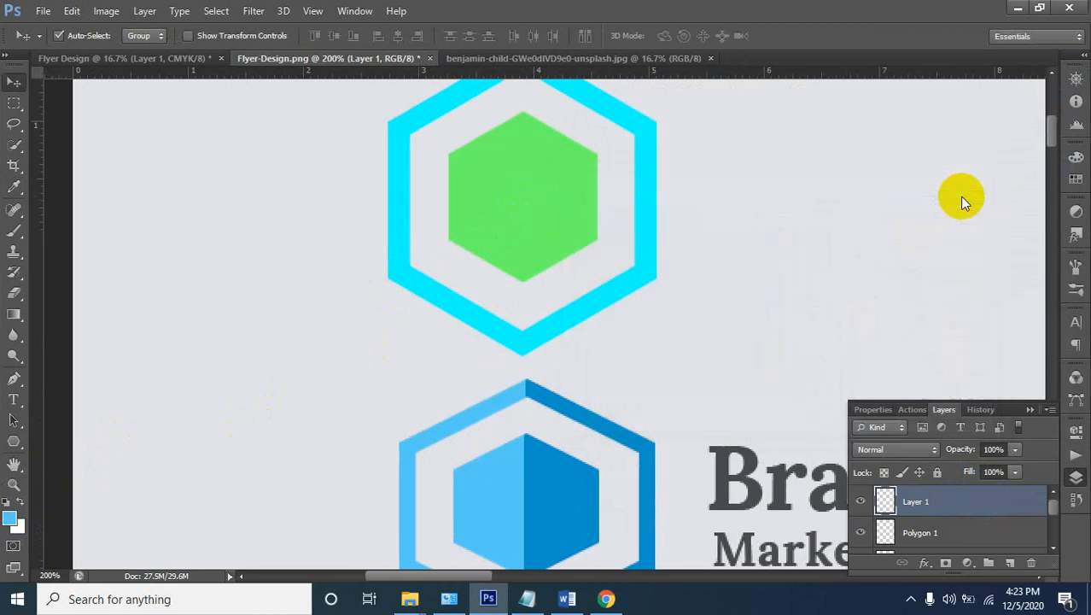
Load the inner hexagon's left half on Layer 1 as a selection, fill it with the foreground light blue and deselect
{"action": "left_click", "coordinate": [860, 506]}
{"action": "left_click", "coordinate": [859, 506]}
{"action": "left_click", "coordinate": [885, 501], "text": "ctrl"}
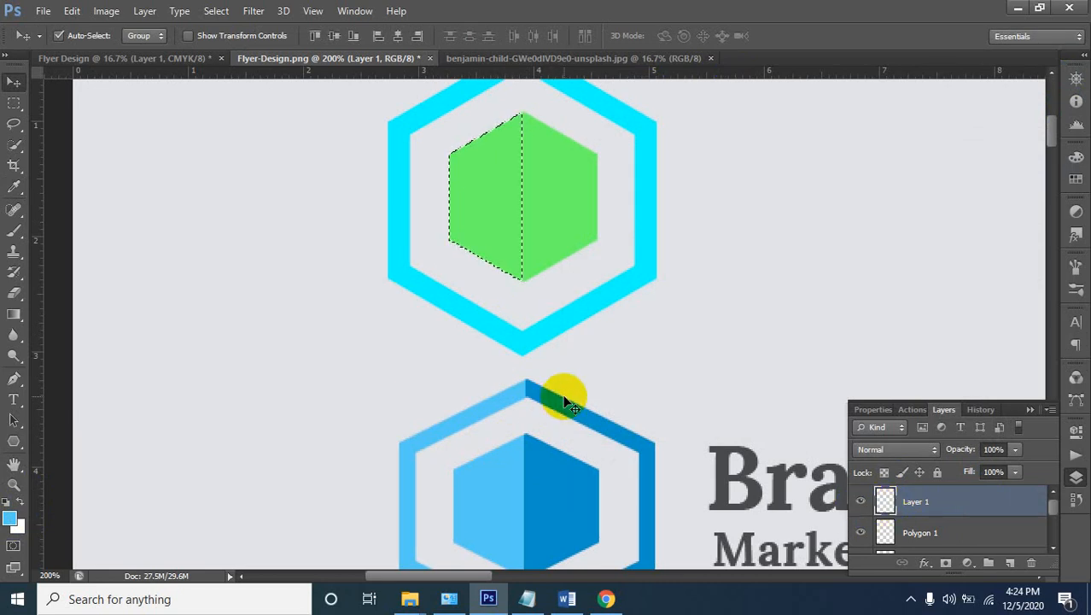
{"action": "key", "text": "alt+BackSpace"}
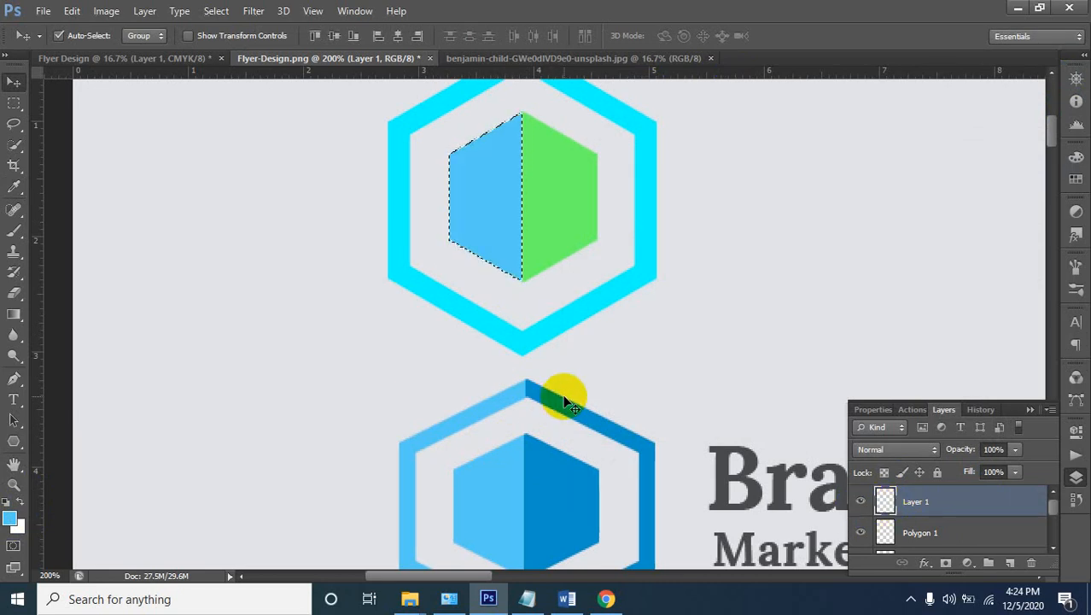
{"action": "key", "text": "ctrl+d"}
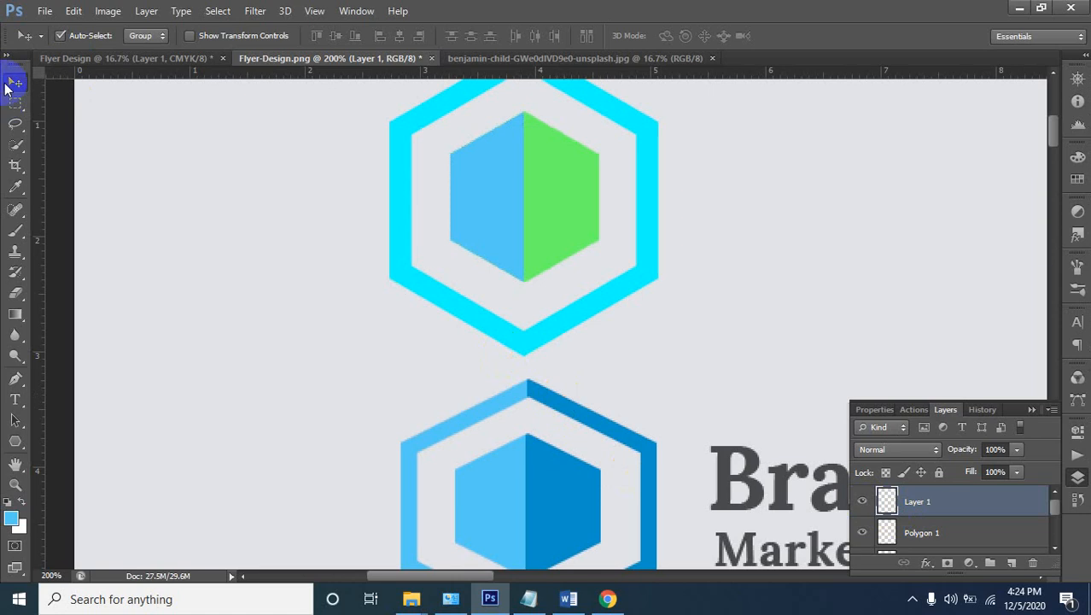
Select the outline's left half on Layer 2 by its pixels, fill it with the foreground light blue and deselect
{"action": "left_click", "coordinate": [398, 254]}
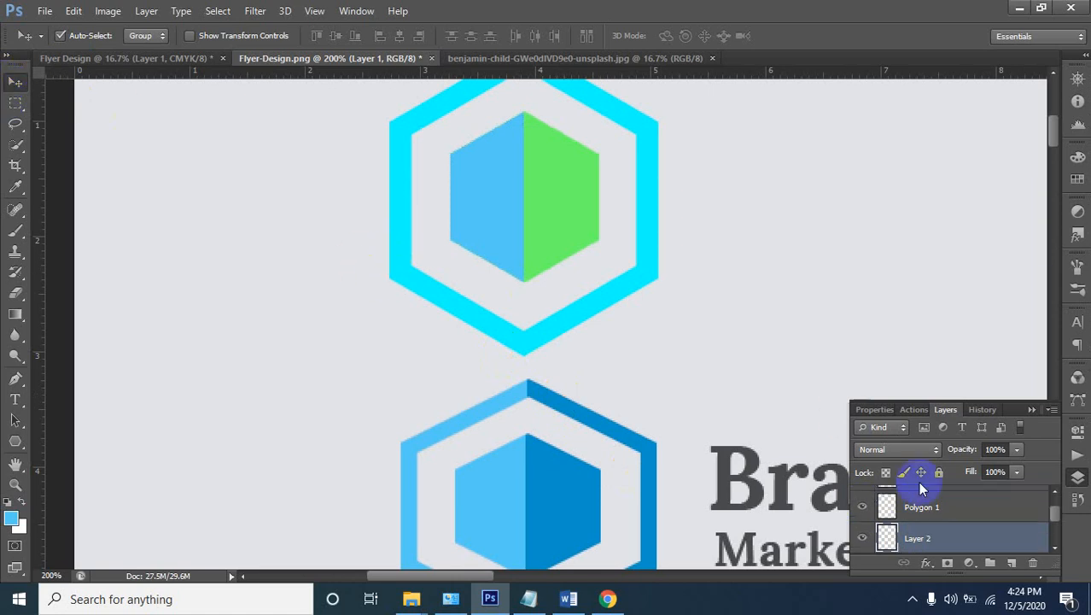
{"action": "left_click", "coordinate": [888, 538], "text": "ctrl"}
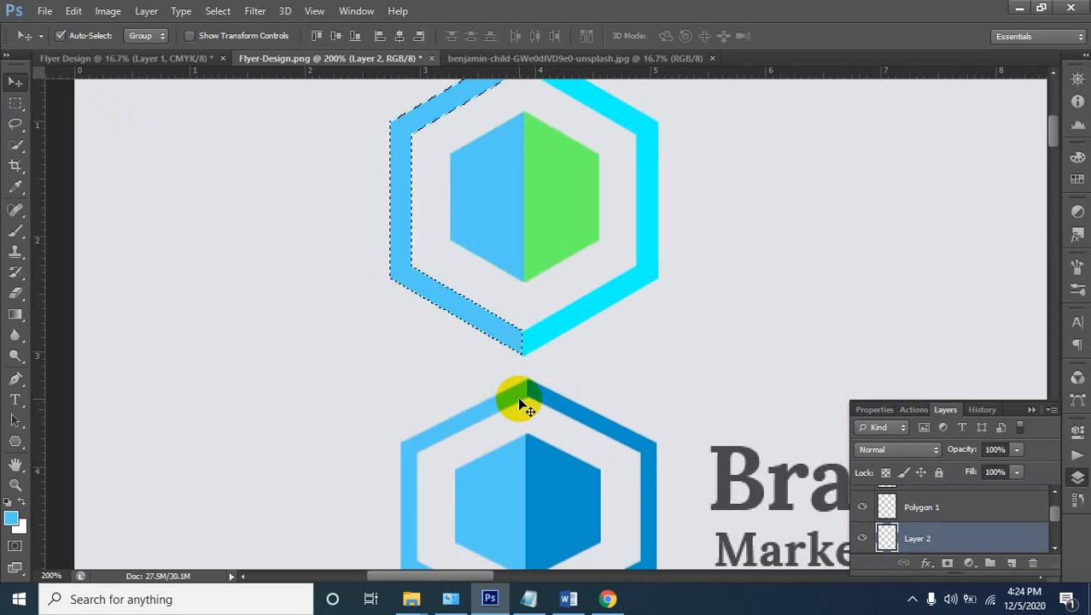
{"action": "key", "text": "alt+BackSpace"}
{"action": "key", "text": "ctrl+d"}
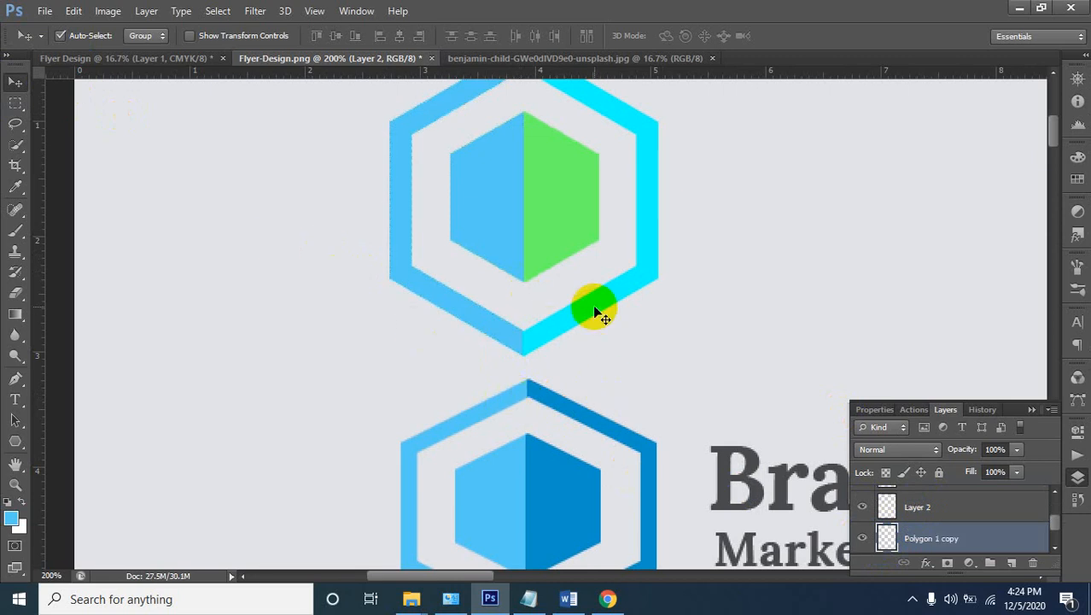
{"action": "left_click", "coordinate": [595, 313]}
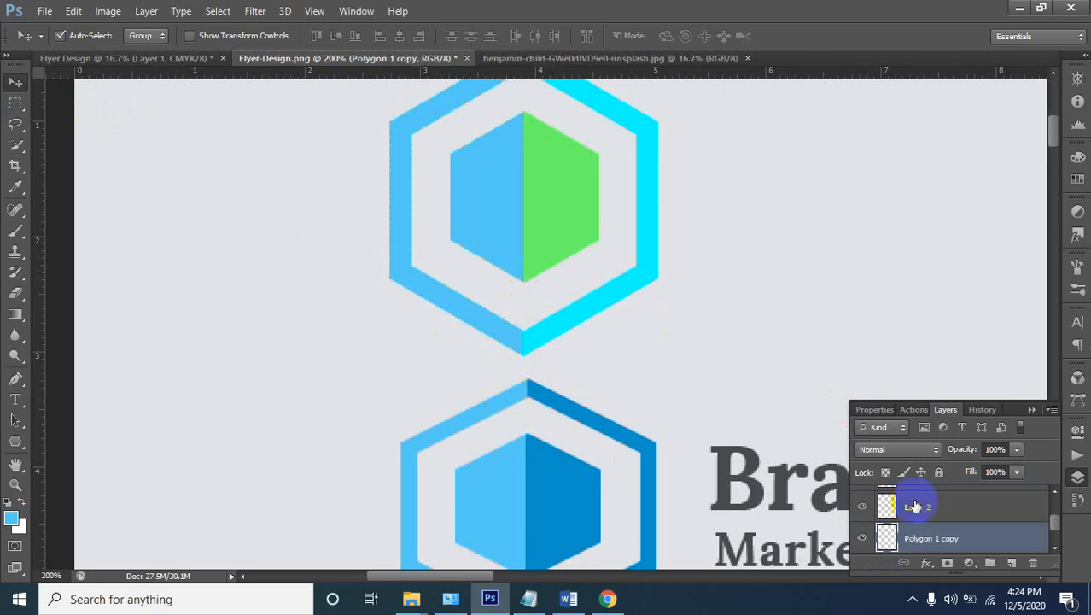
{"action": "left_click", "coordinate": [887, 539], "text": "ctrl"}
{"action": "key", "text": "space"}
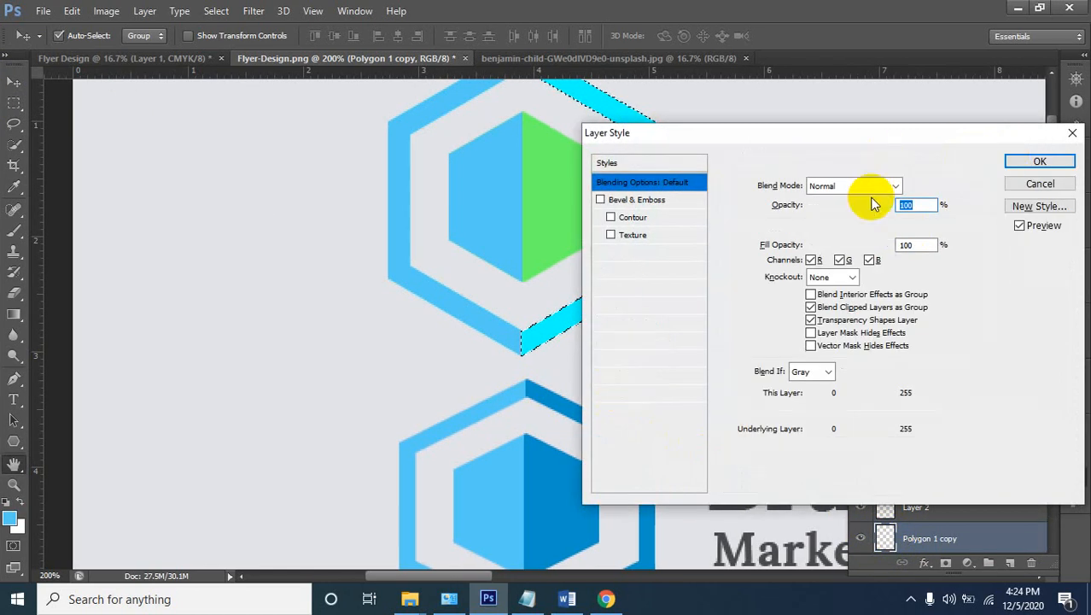
{"action": "left_click", "coordinate": [1031, 161]}
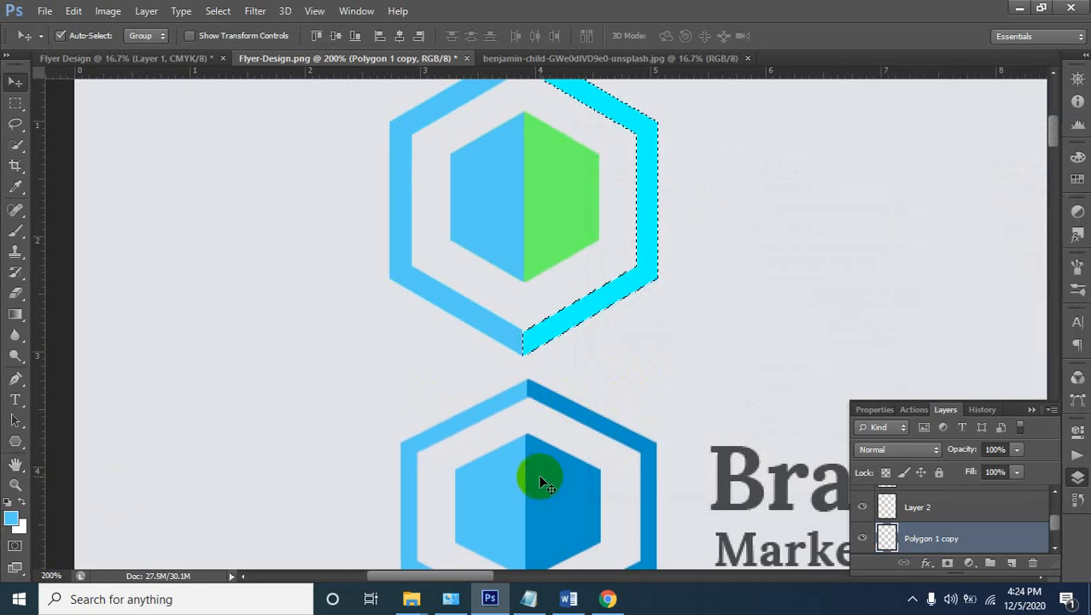
{"action": "key", "text": "ctrl+d"}
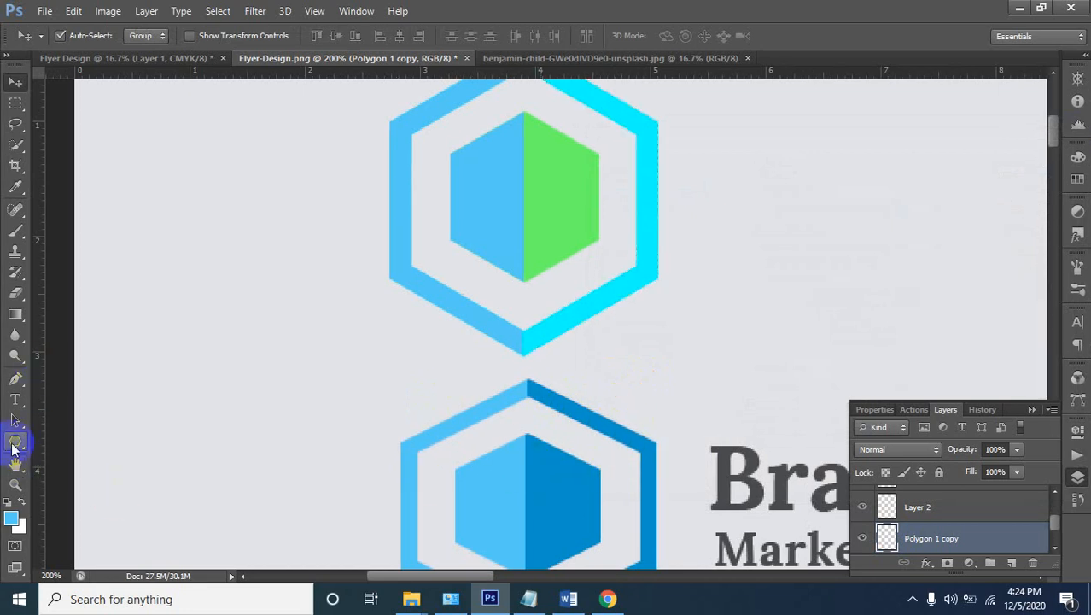
Sample the dark blue from the right half of the original logo's inner hexagon as the foreground colour
{"action": "left_click", "coordinate": [547, 510]}
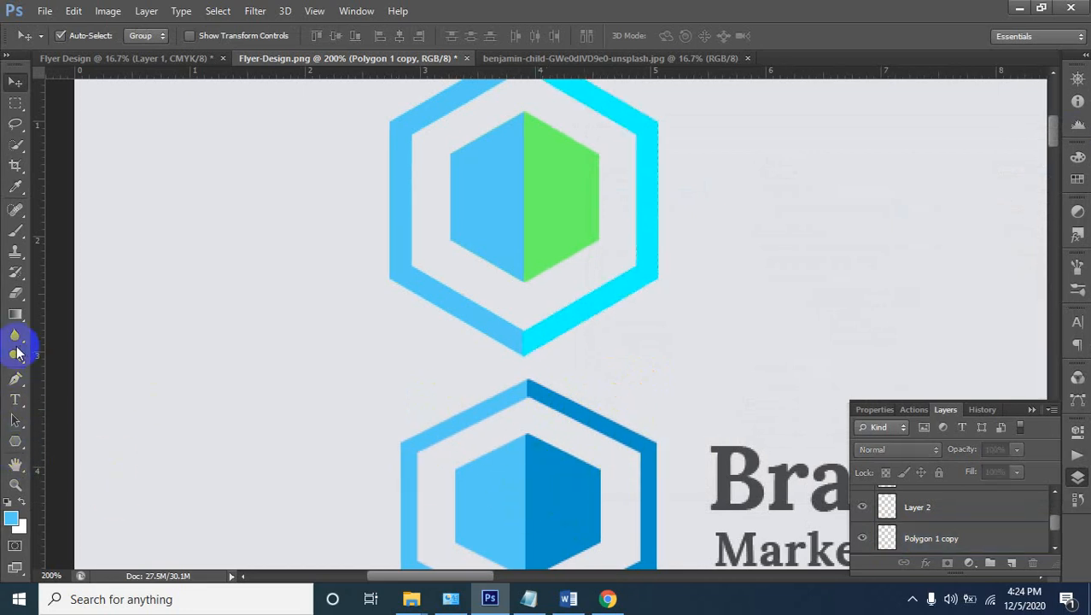
{"action": "left_click", "coordinate": [14, 186]}
{"action": "left_click", "coordinate": [533, 495]}
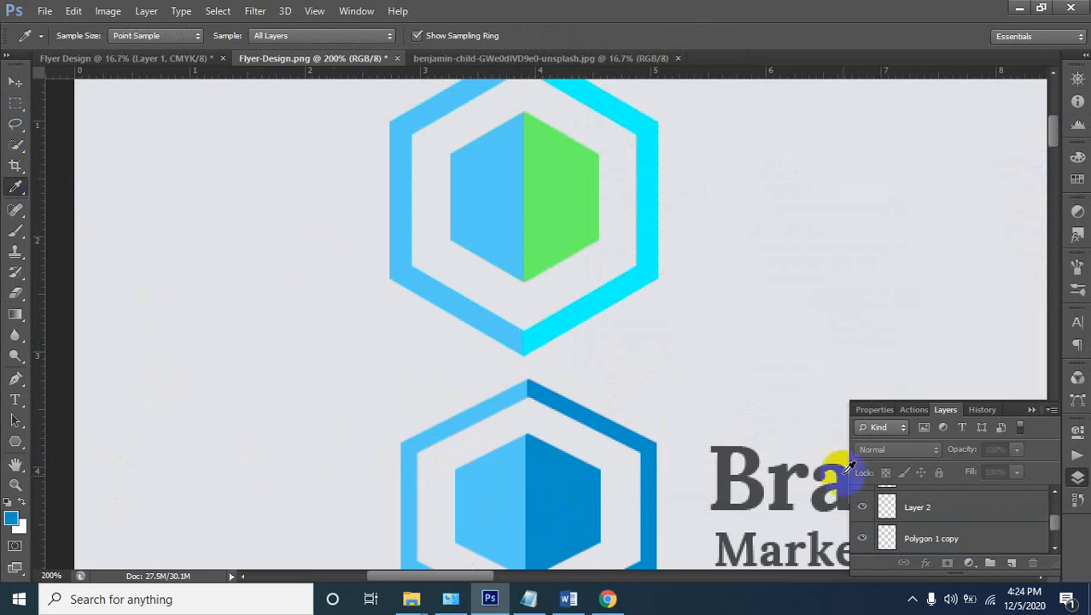
Load the outline's right half on the Polygon 1 copy layer as a selection, fill it with the dark blue and deselect
{"action": "left_click", "coordinate": [15, 82]}
{"action": "left_click", "coordinate": [888, 537]}
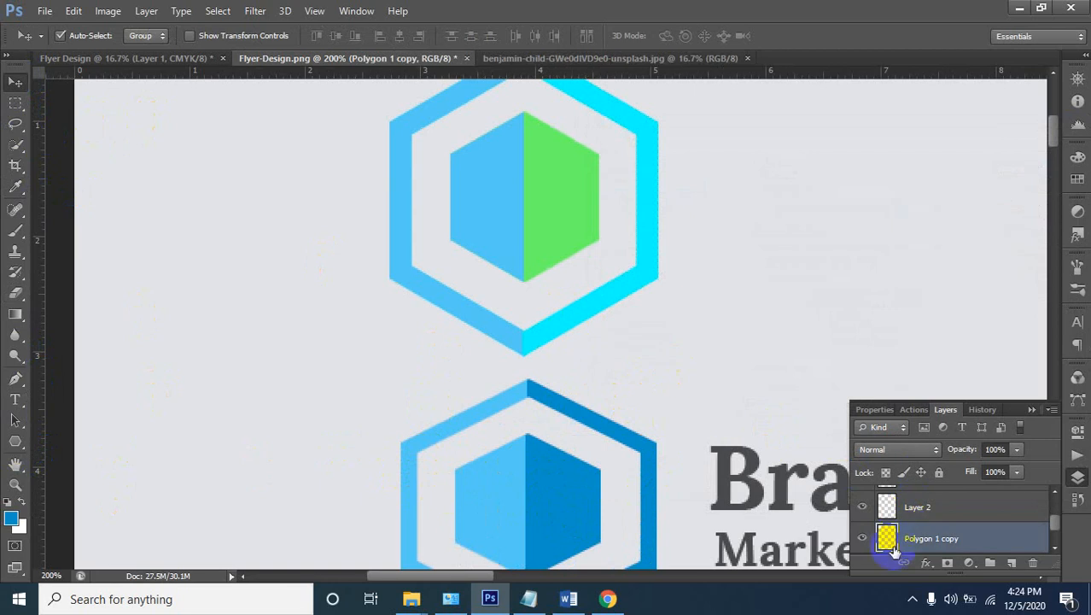
{"action": "left_click", "coordinate": [888, 539], "text": "ctrl"}
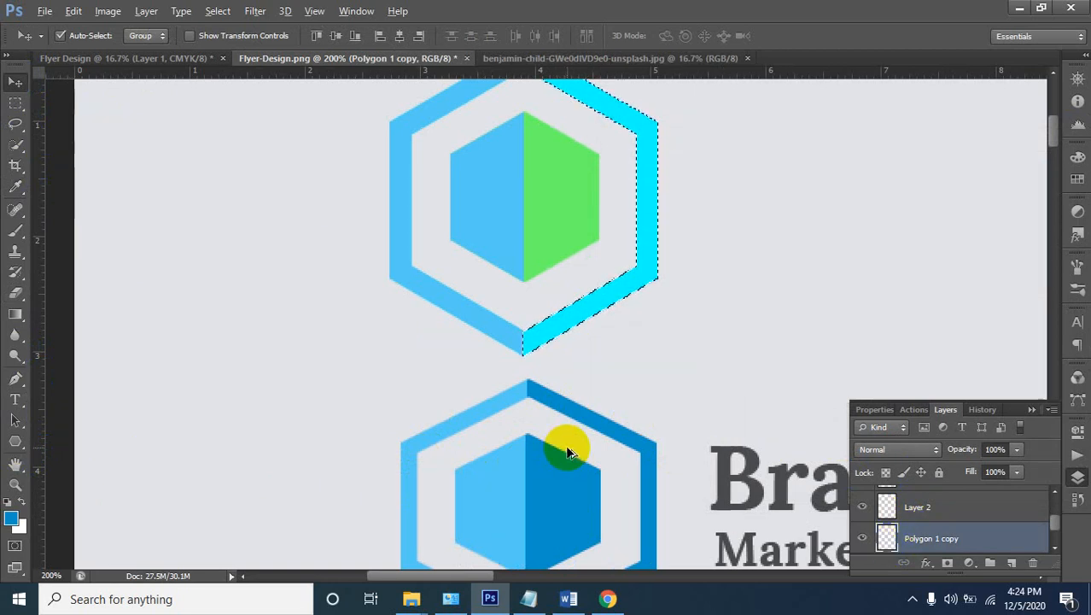
{"action": "key", "text": "alt+BackSpace"}
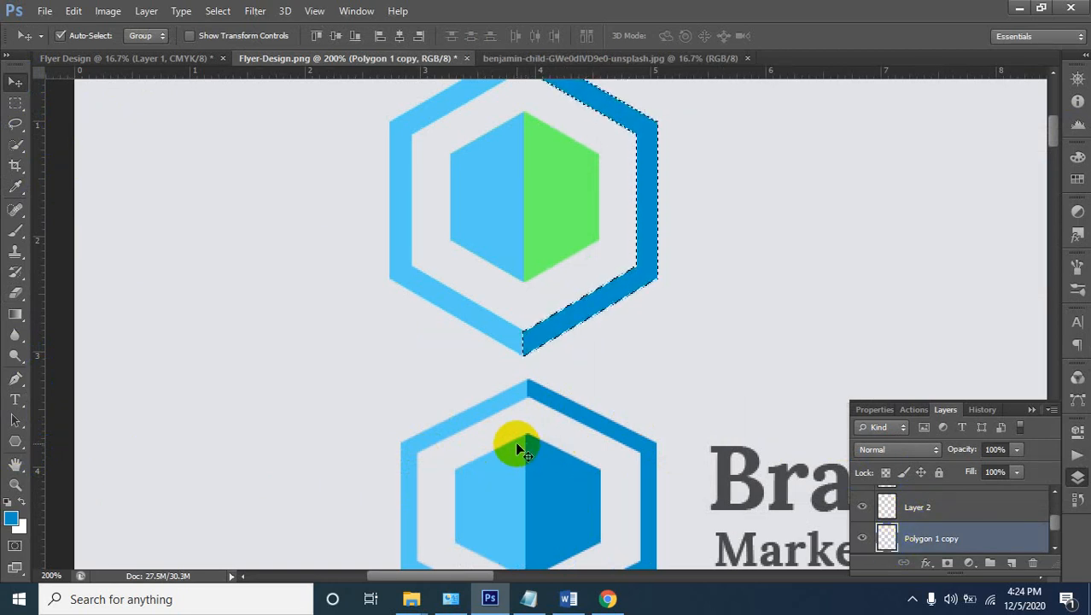
{"action": "key", "text": "ctrl+d"}
Load the green right half of the inner hexagon on Polygon 1 as a selection and fill it with the dark blue
{"action": "left_click", "coordinate": [553, 210]}
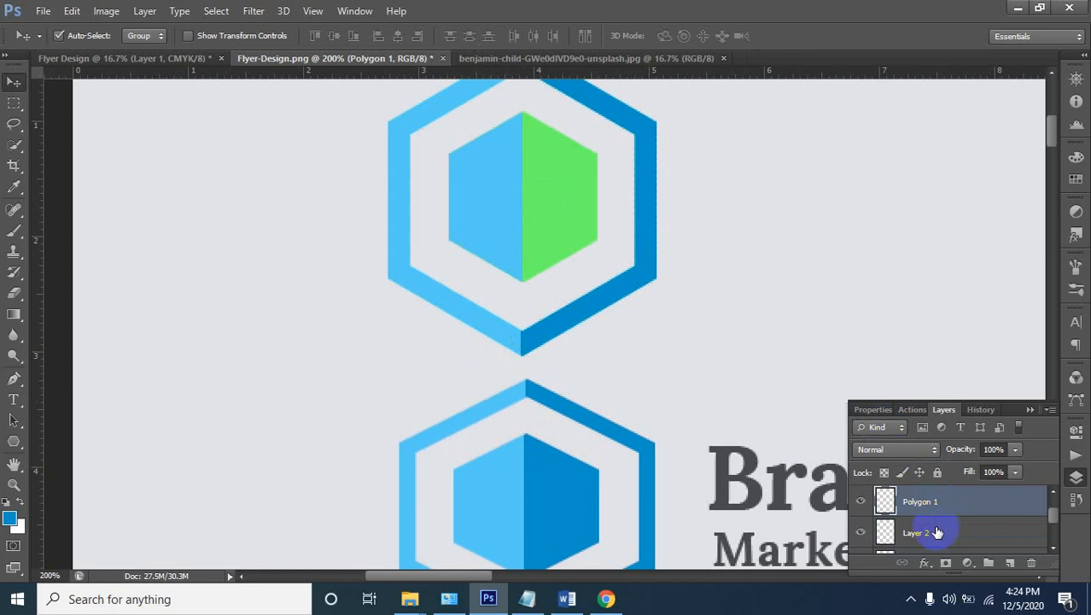
{"action": "left_click", "coordinate": [886, 504], "text": "ctrl"}
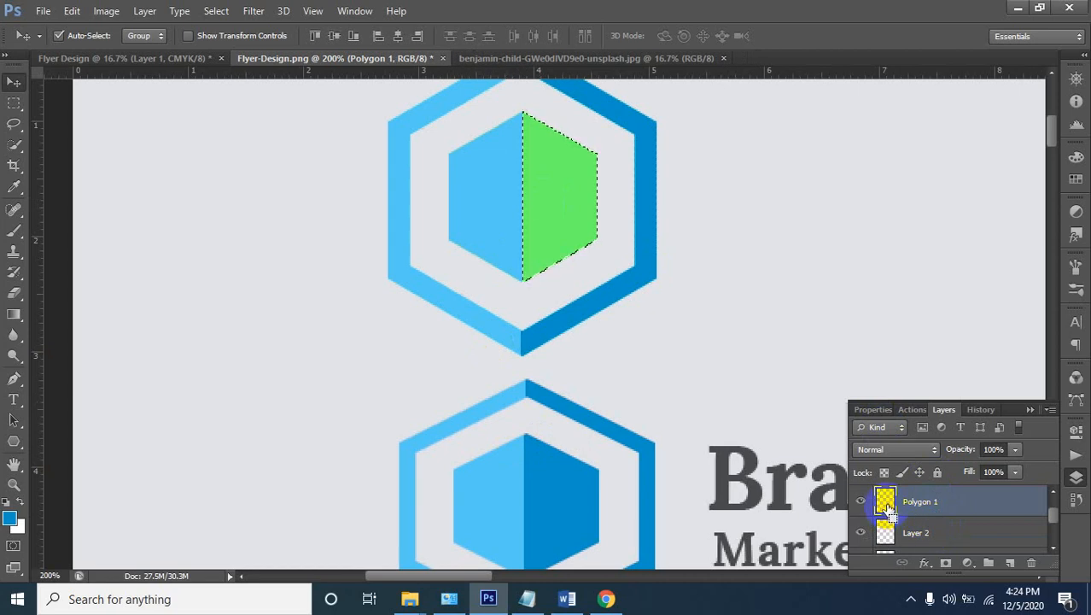
{"action": "key", "text": "alt+BackSpace"}
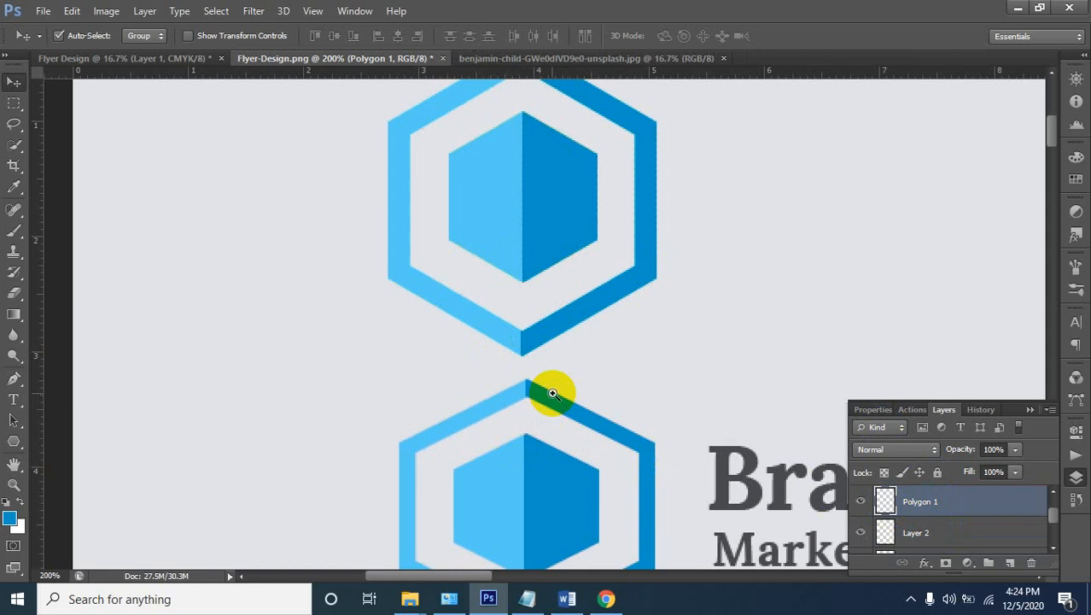
Examine the recoloured hexagon icon up close and compare it with the original Brain Storm logo below it
{"action": "left_click", "coordinate": [554, 250], "text": "ctrl"}
{"action": "left_click", "coordinate": [553, 251], "text": "alt"}
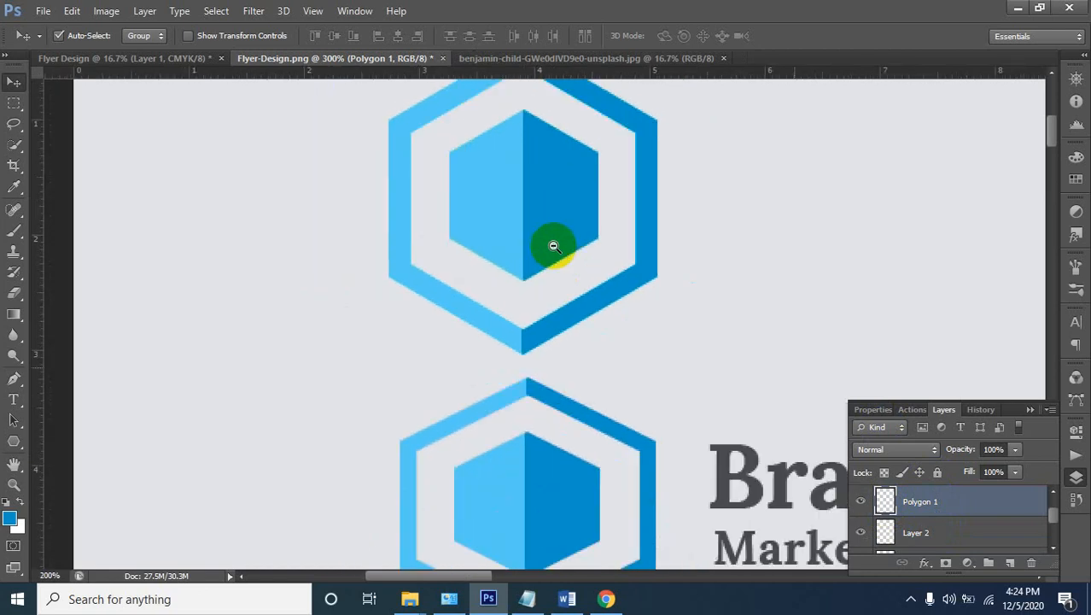
{"action": "left_click", "coordinate": [555, 250], "text": "alt"}
{"action": "left_click", "coordinate": [544, 196], "text": "ctrl"}
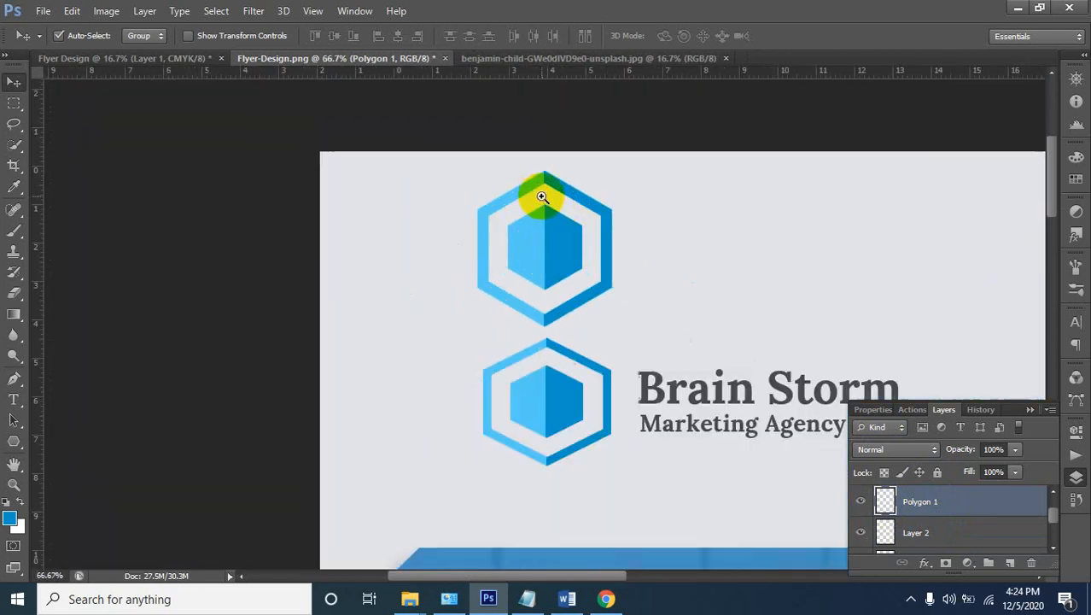
{"action": "left_click", "coordinate": [541, 197], "text": "ctrl"}
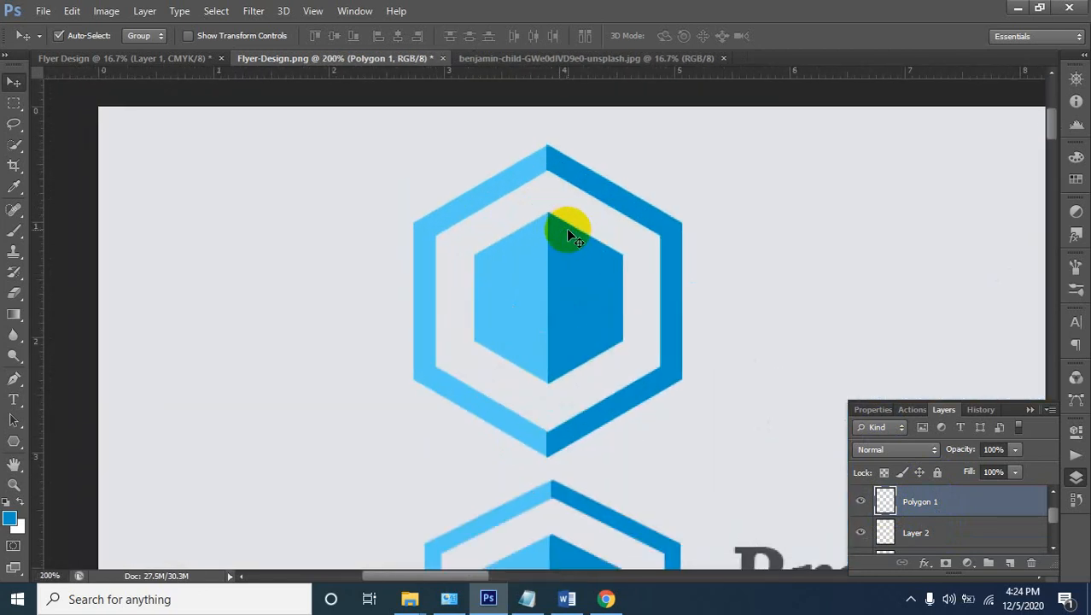
{"action": "left_click", "coordinate": [576, 232], "text": "alt"}
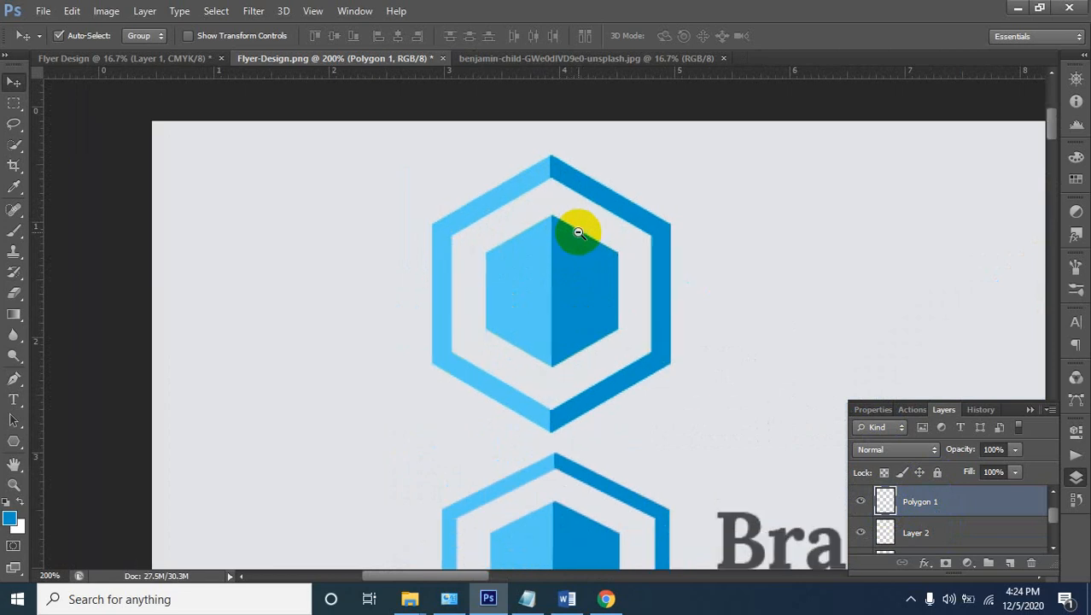
{"action": "left_click", "coordinate": [578, 231], "text": "alt"}
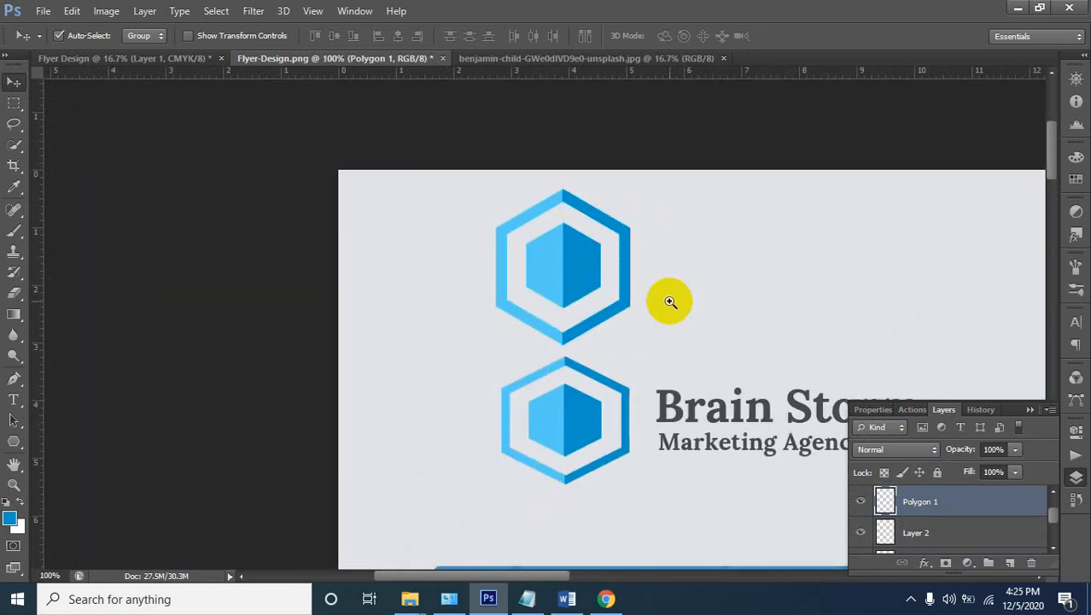
{"action": "left_click", "coordinate": [624, 268]}
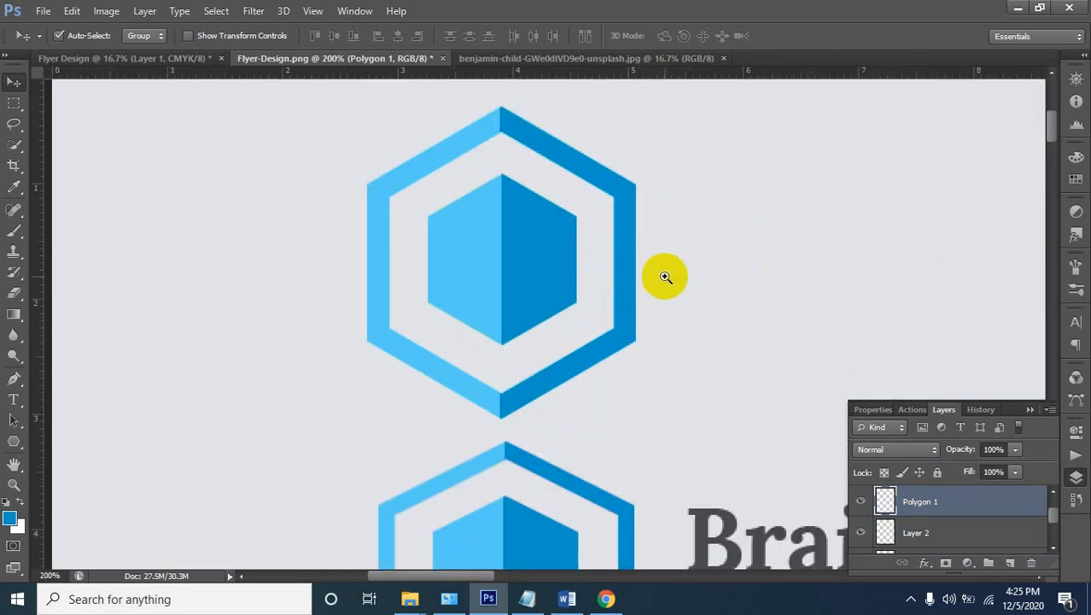
{"action": "left_click", "coordinate": [584, 282], "text": "alt"}
{"action": "left_click_drag", "start_coordinate": [649, 279], "coordinate": [443, 263]}
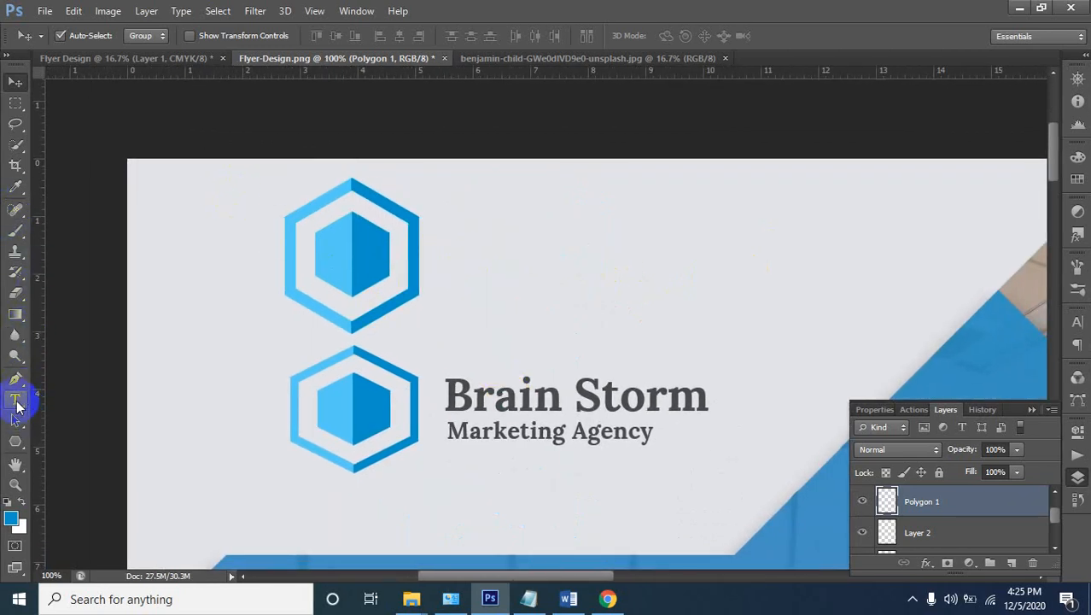
Add the text "Brain Storm" at 60 pt beside the upper part of the recoloured hexagon icon
{"action": "left_click", "coordinate": [16, 401]}
{"action": "left_click", "coordinate": [492, 229]}
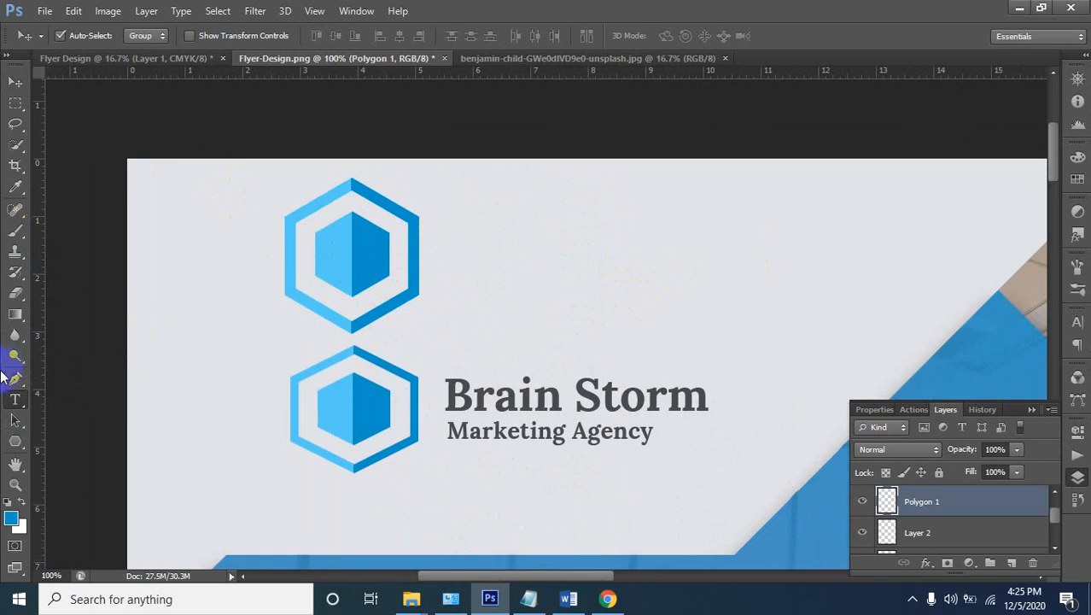
{"action": "left_click", "coordinate": [444, 223]}
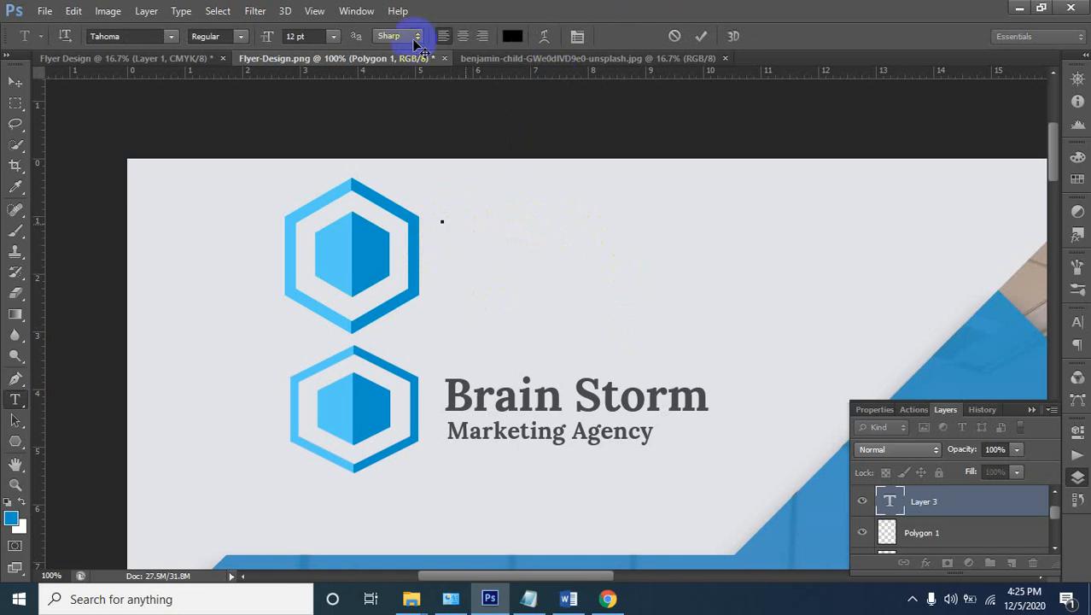
{"action": "left_click", "coordinate": [333, 38]}
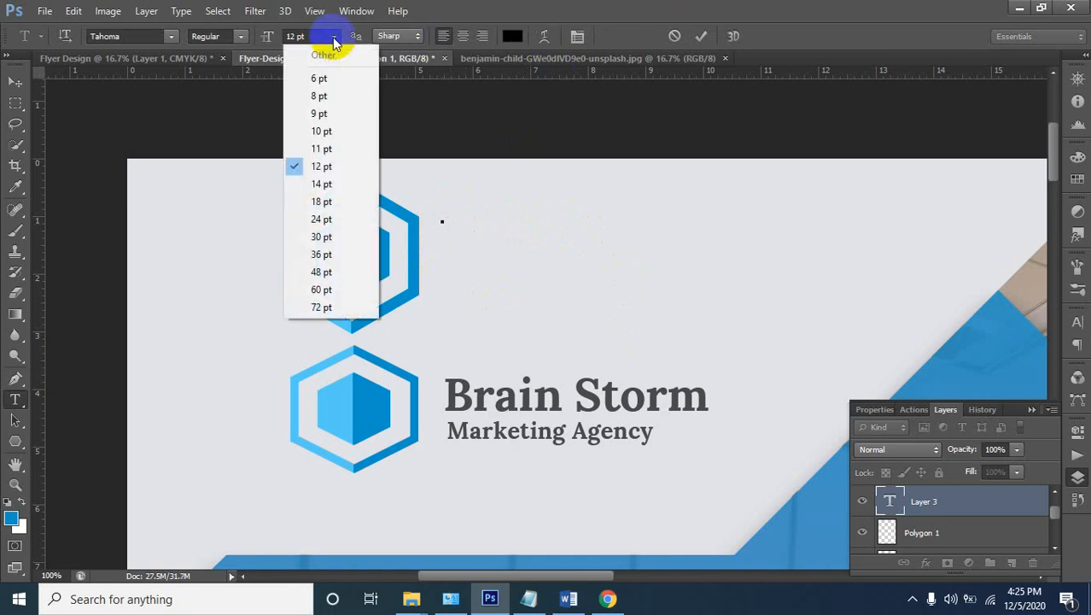
{"action": "left_click", "coordinate": [321, 290]}
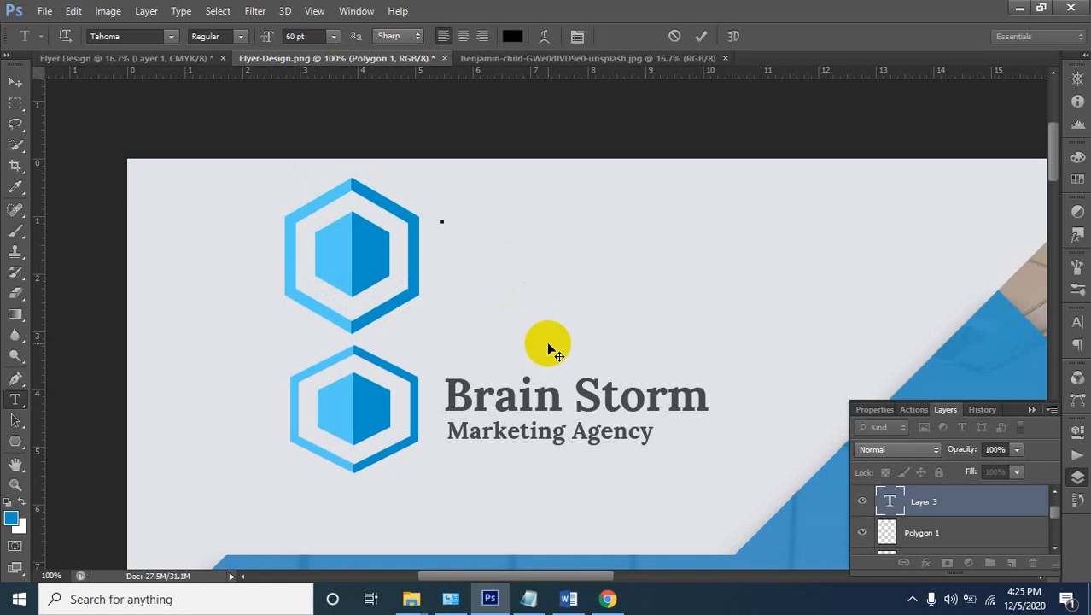
{"action": "type", "text": "B"}
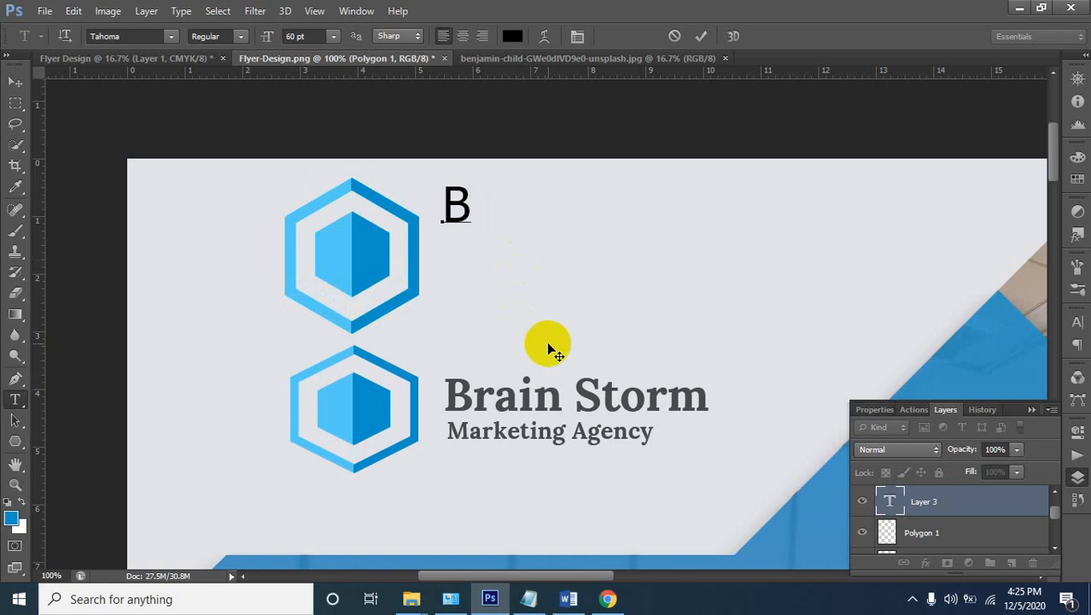
{"action": "type", "text": "rai"}
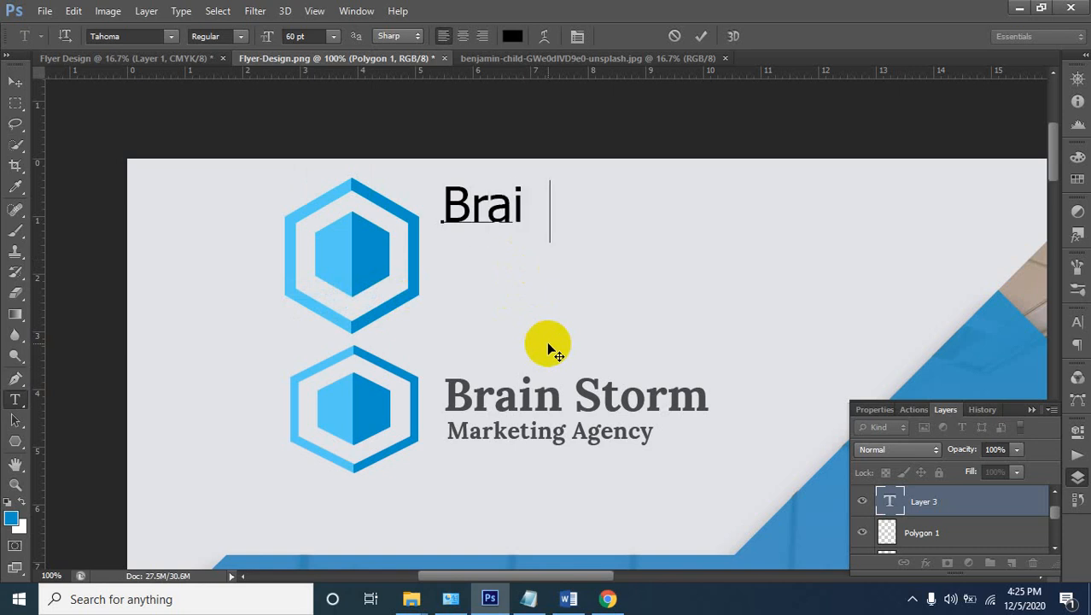
{"action": "type", "text": "n S"}
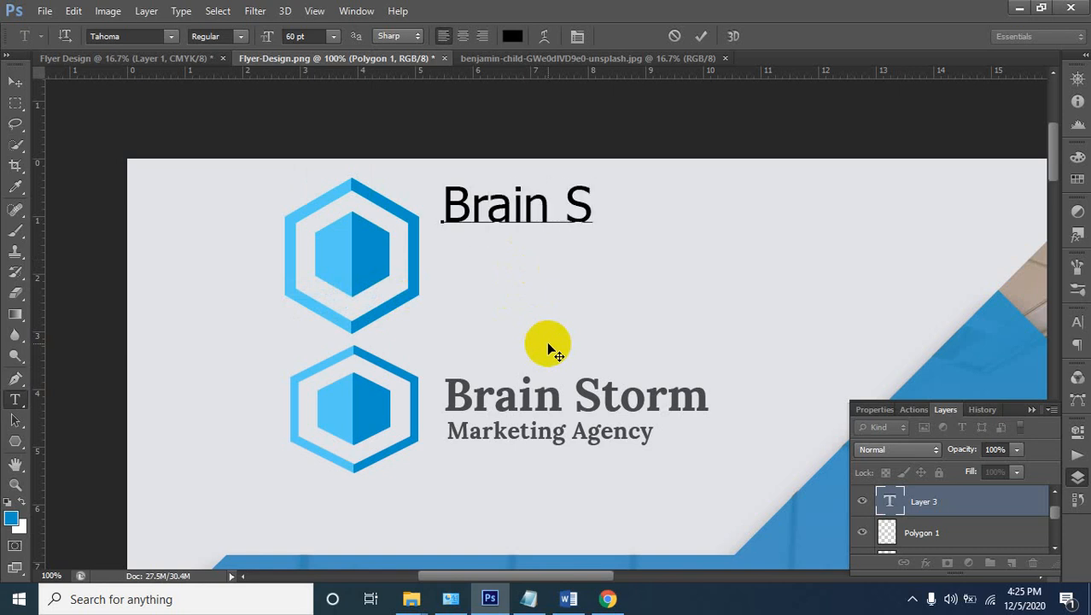
{"action": "type", "text": "torm"}
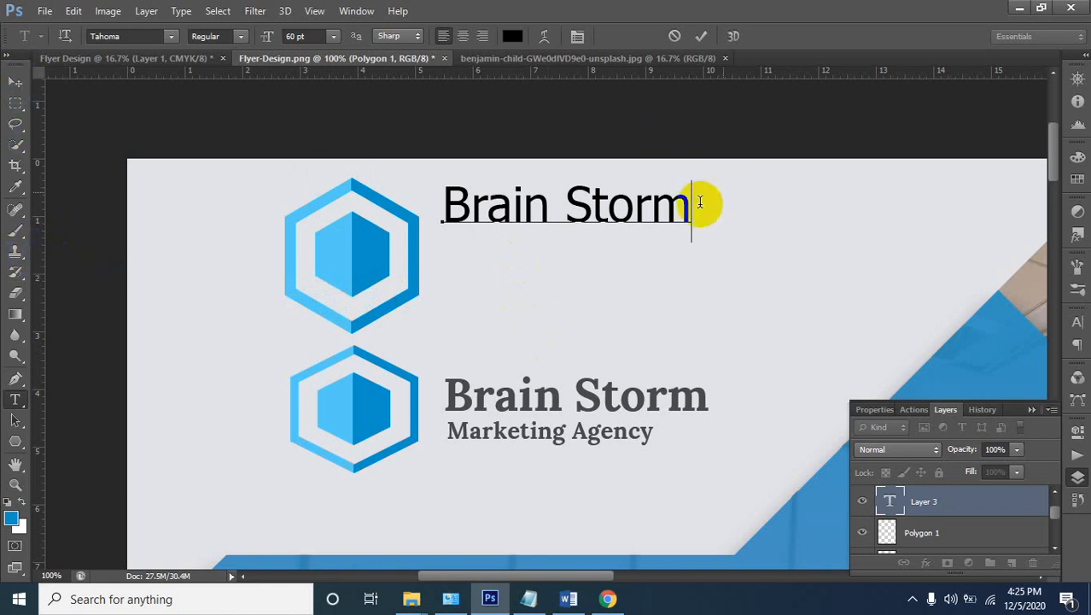
Try Montserrat (OTT) on the whole Brain Storm text and set its font to Montserrat Alternates
{"action": "left_click_drag", "start_coordinate": [684, 209], "coordinate": [253, 223]}
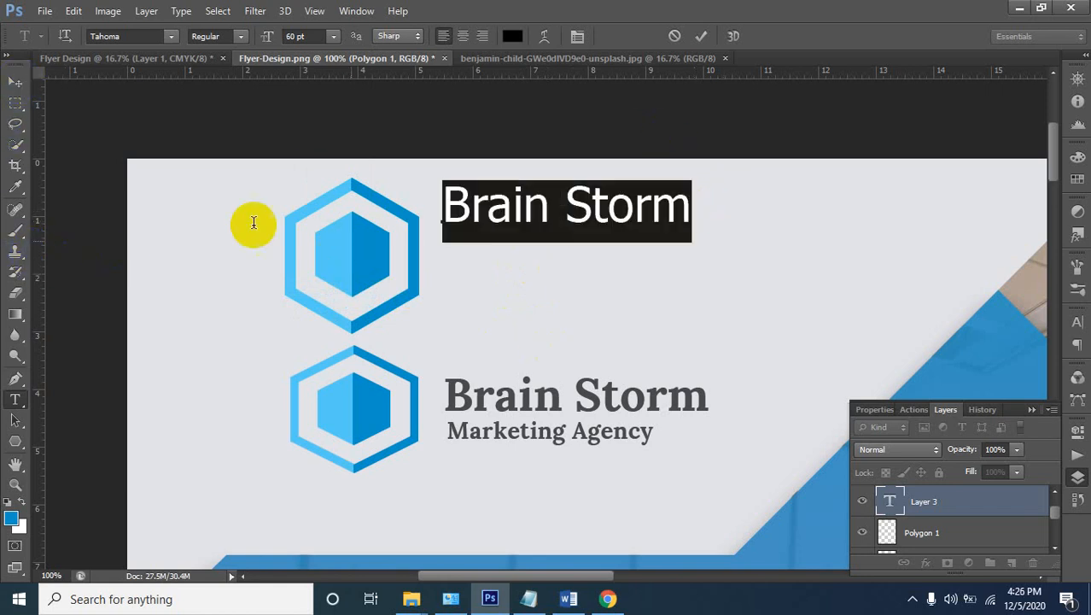
{"action": "left_click", "coordinate": [133, 36]}
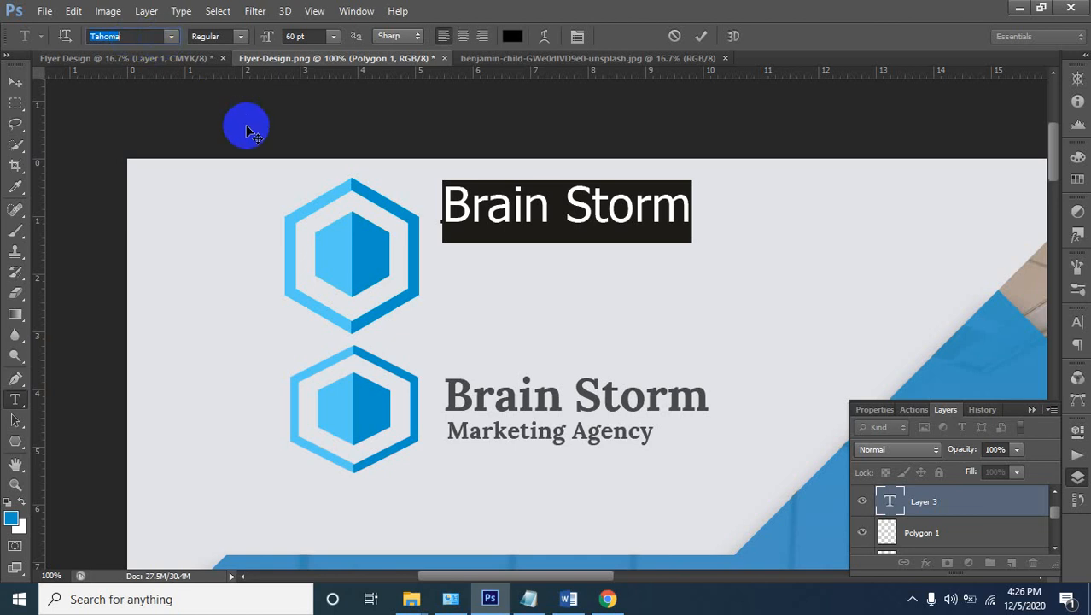
{"action": "type", "text": "Monotype Corsiva"}
{"action": "left_click", "coordinate": [172, 37]}
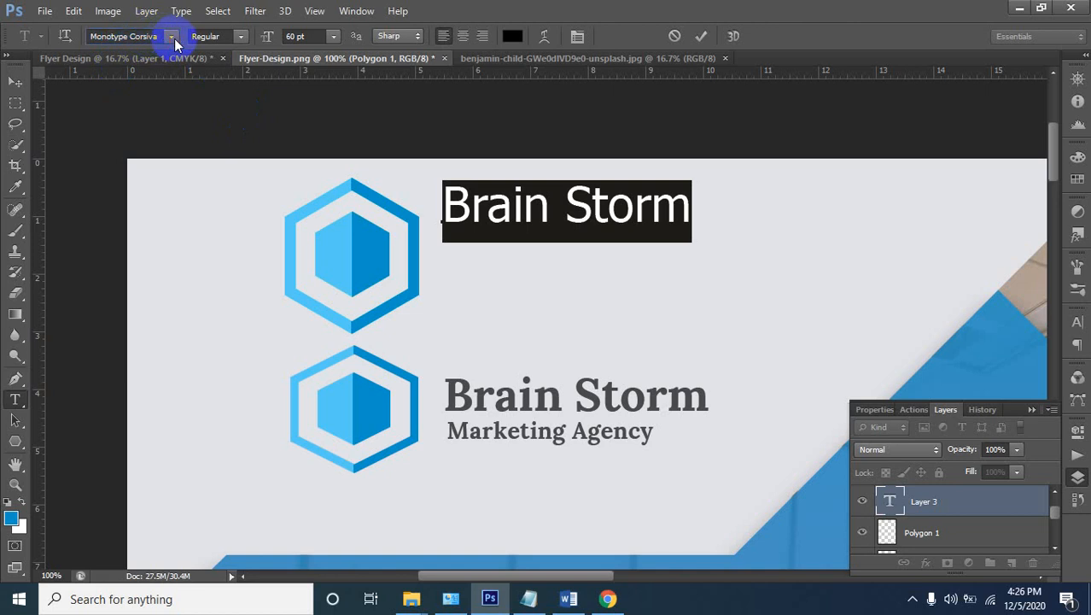
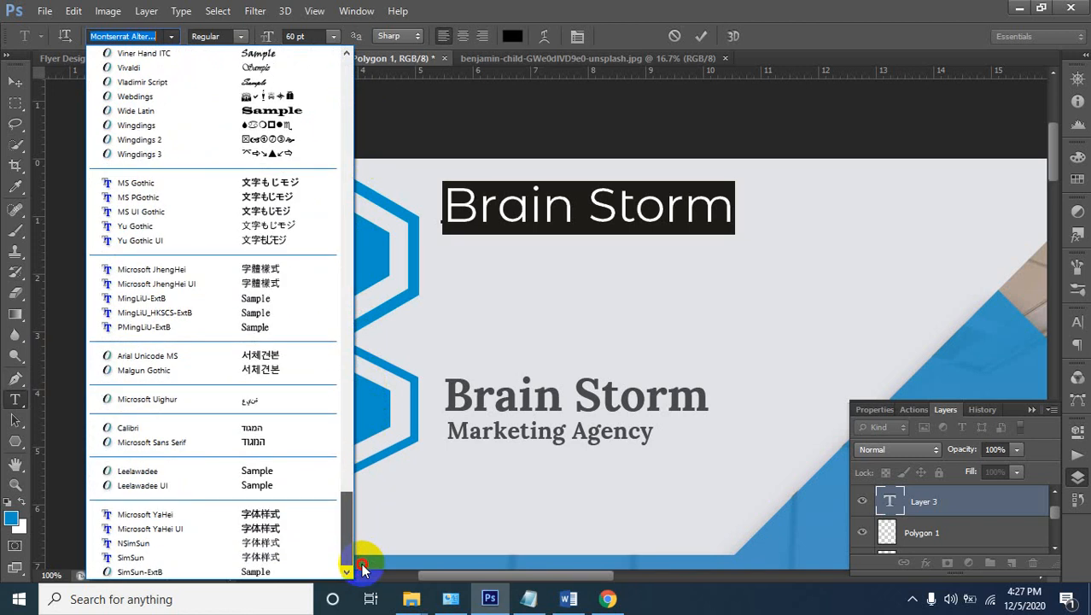
{"action": "left_click_drag", "start_coordinate": [362, 570], "coordinate": [345, 363]}
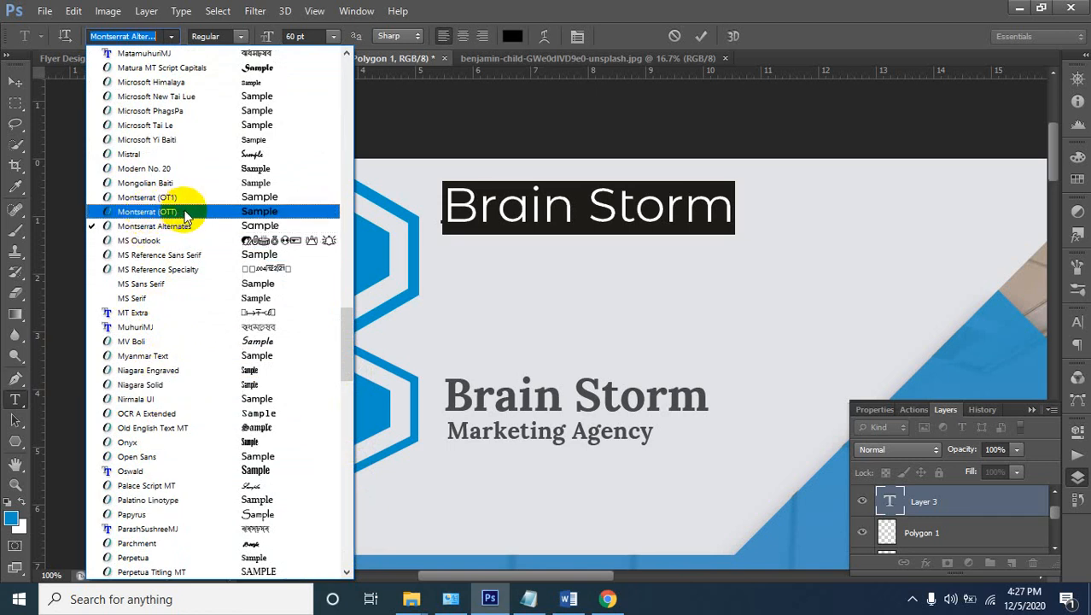
{"action": "left_click", "coordinate": [188, 214]}
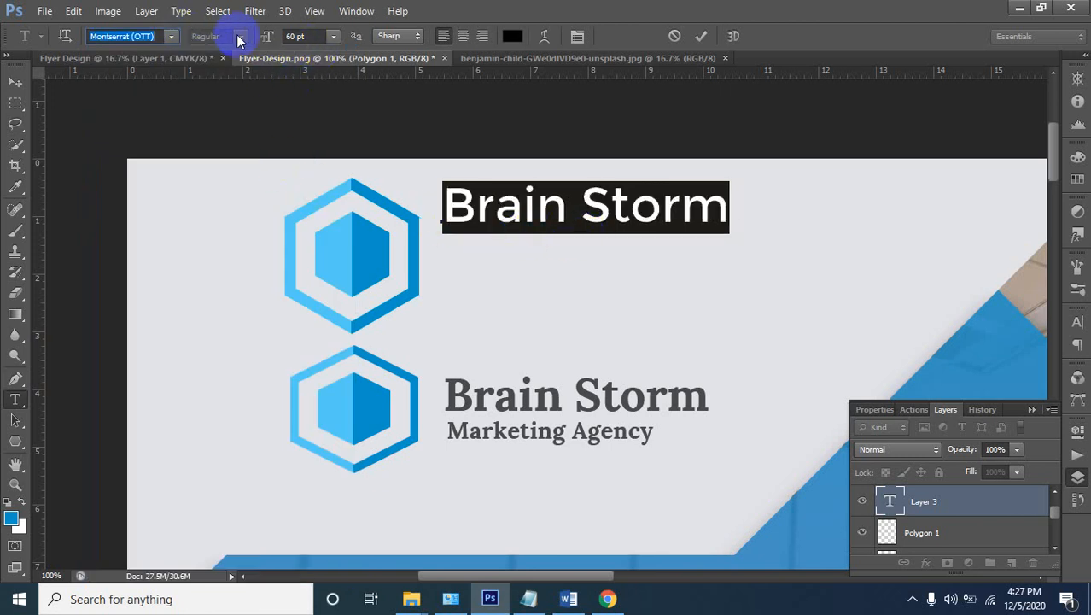
{"action": "left_click", "coordinate": [172, 37]}
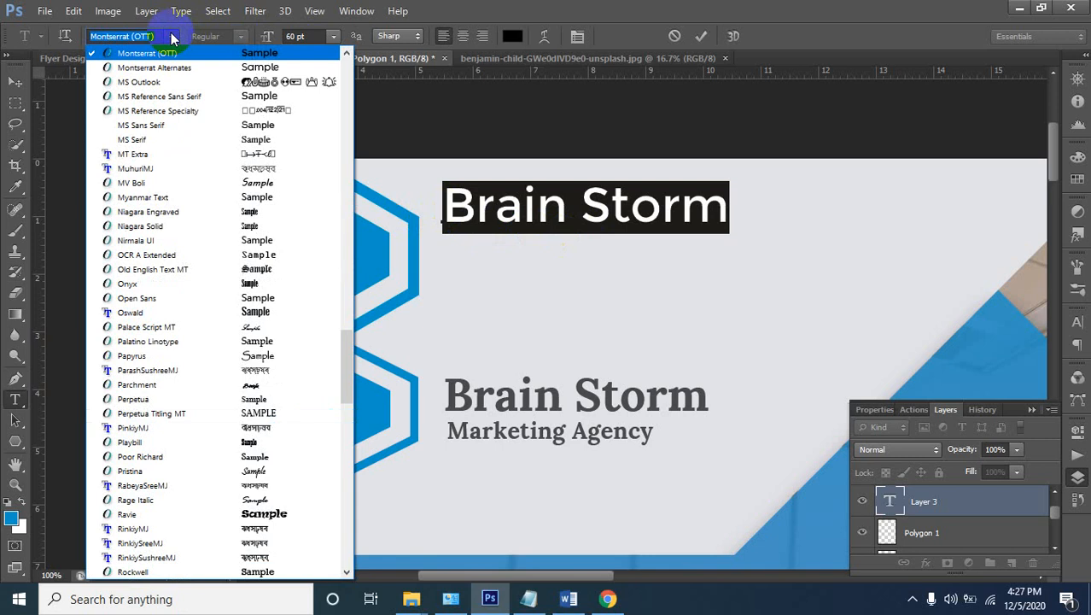
{"action": "left_click", "coordinate": [198, 70]}
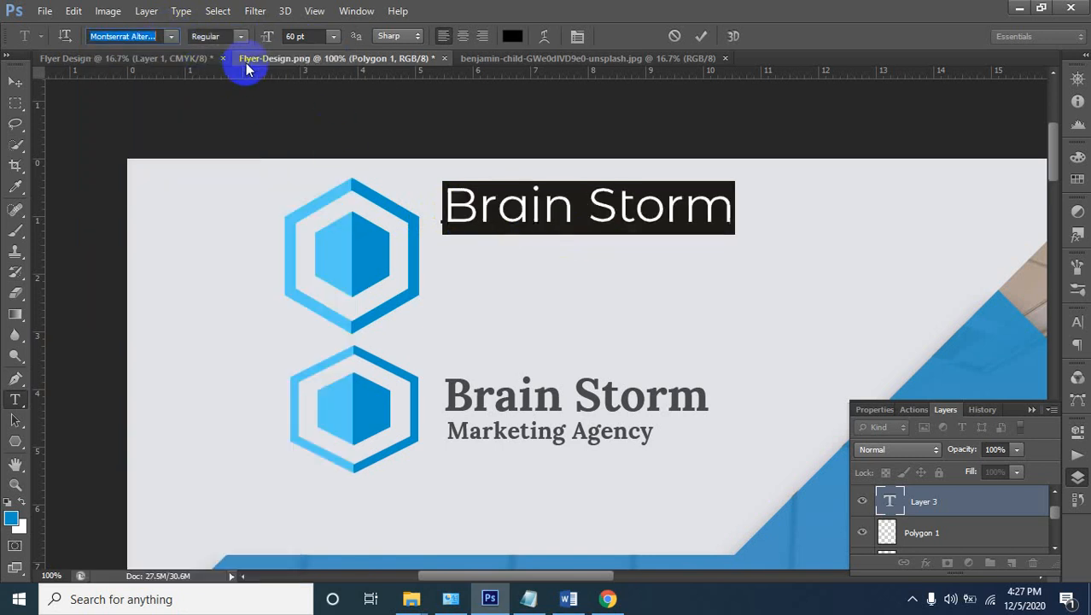
Compare the Bold and Black styles on the Brain Storm text and set it to Bold
{"action": "left_click", "coordinate": [241, 37]}
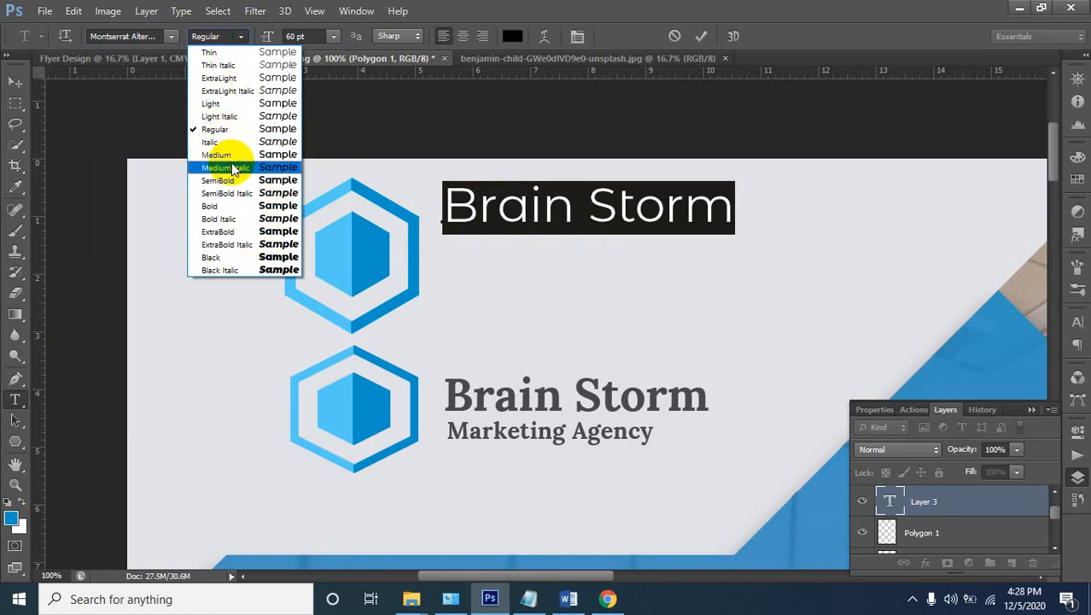
{"action": "left_click", "coordinate": [235, 206]}
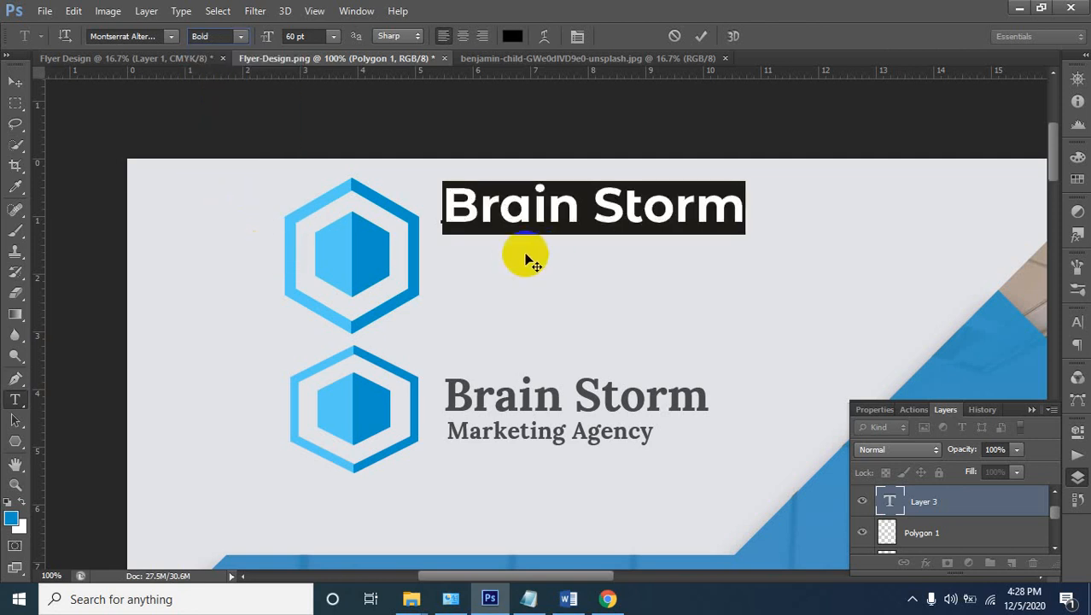
{"action": "left_click", "coordinate": [243, 37]}
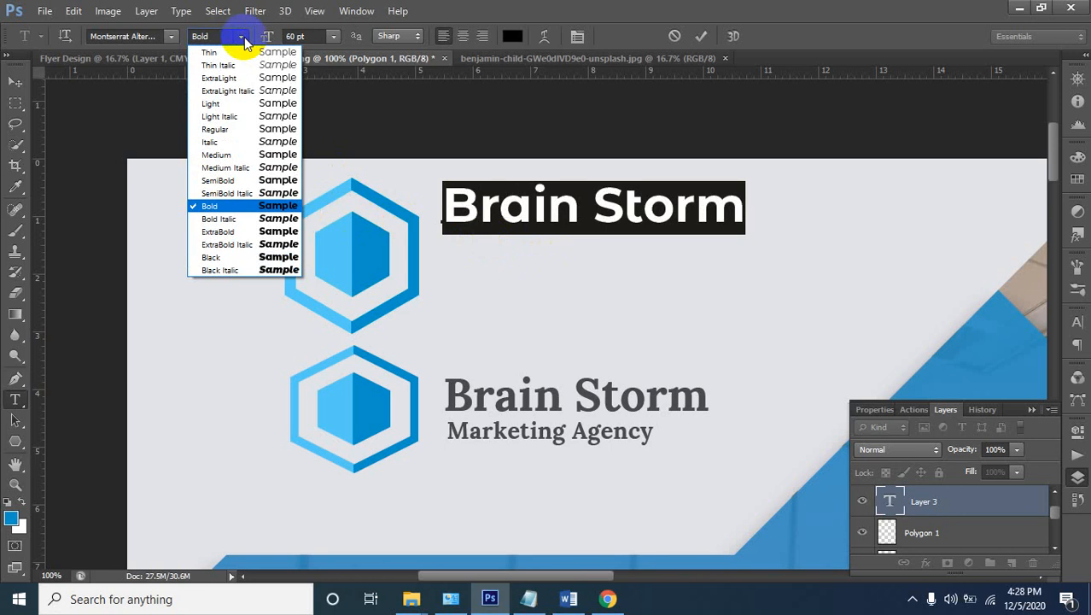
{"action": "left_click", "coordinate": [224, 257]}
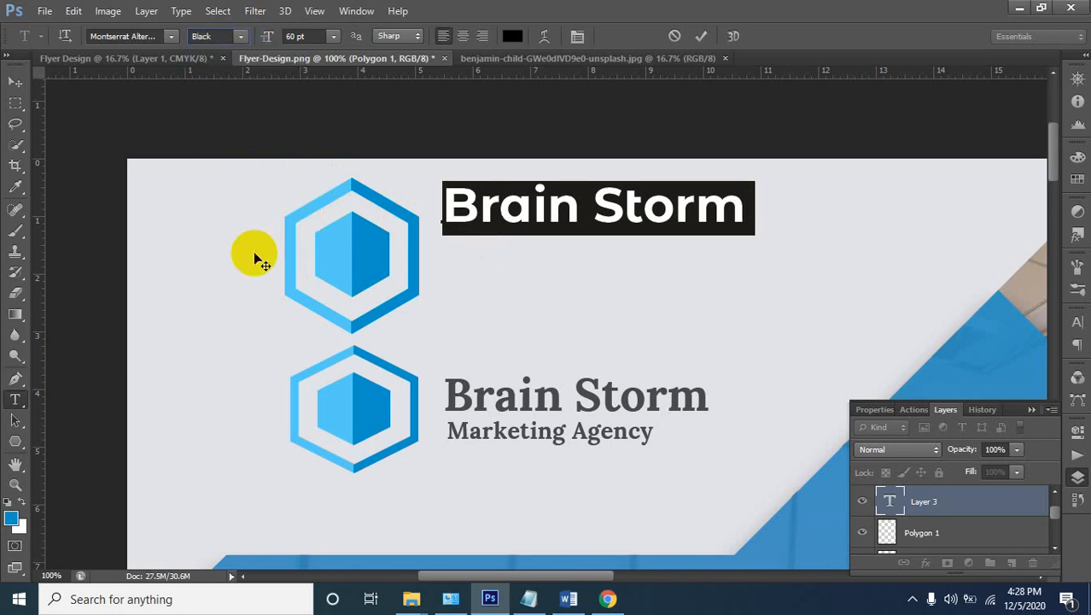
{"action": "left_click", "coordinate": [241, 37]}
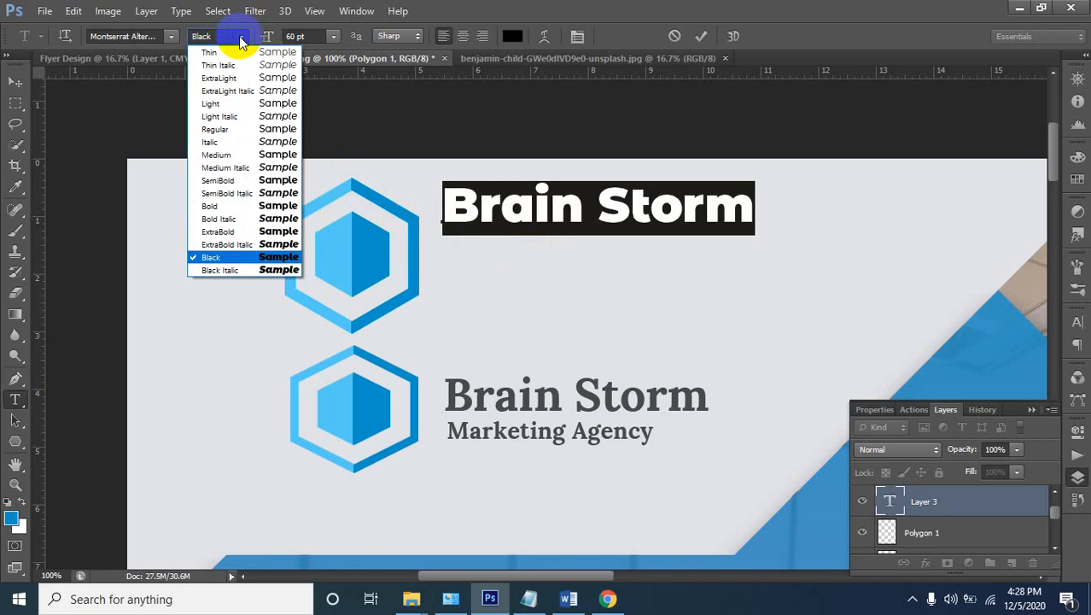
{"action": "left_click", "coordinate": [224, 206]}
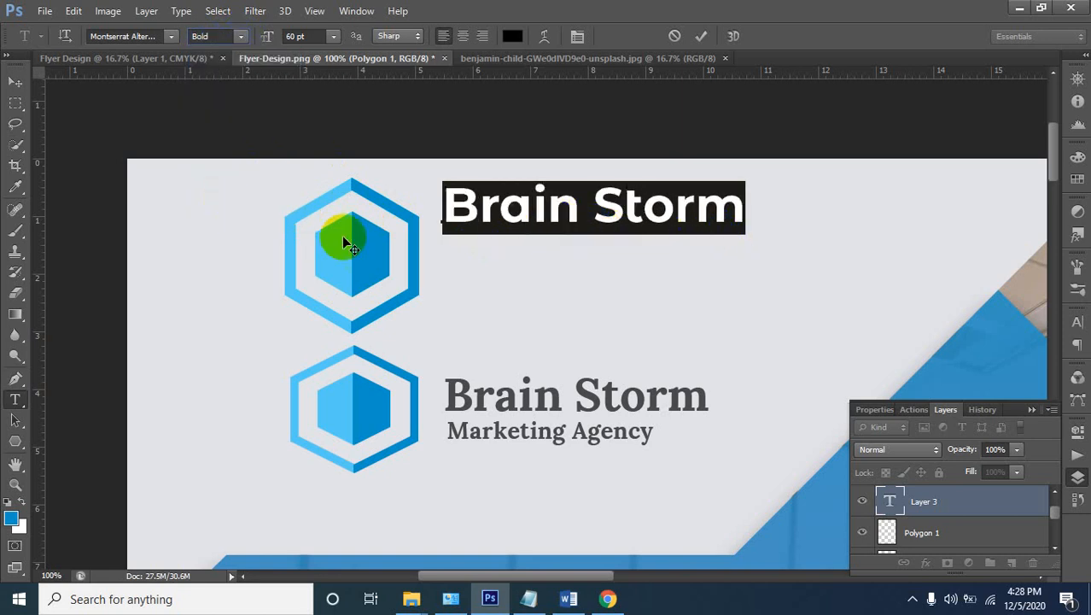
Commit the Brain Storm text and duplicate it directly beneath the original line, aligned with its start
{"action": "left_click", "coordinate": [15, 82]}
{"action": "left_click", "coordinate": [492, 211]}
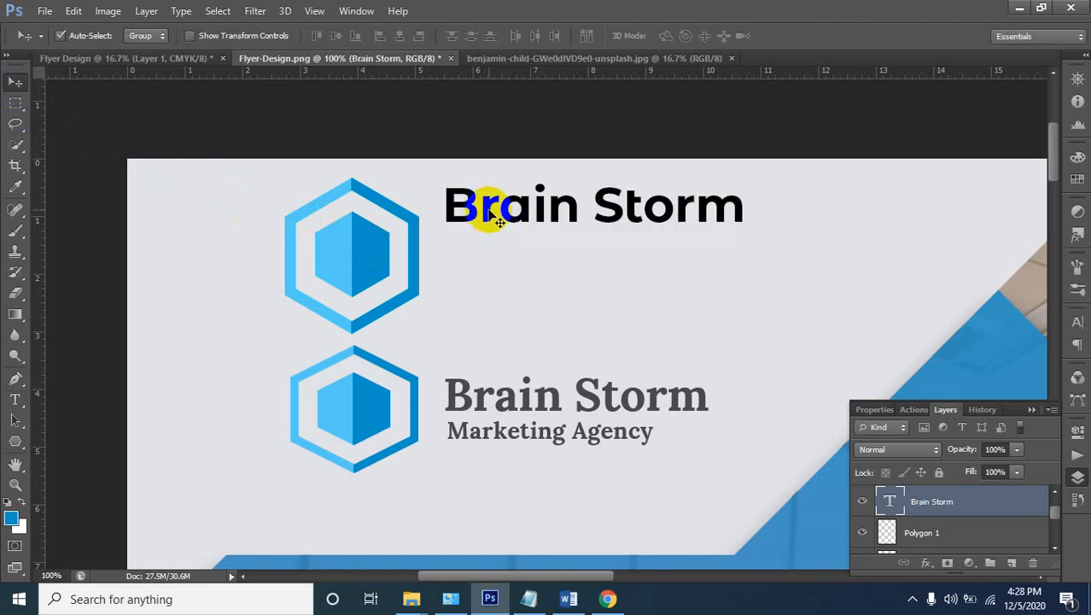
{"action": "left_click_drag", "start_coordinate": [493, 212], "coordinate": [743, 256]}
Try replacing the duplicated Brain Storm line's text with "Marke" and clear the line
{"action": "left_click", "coordinate": [16, 399]}
{"action": "left_click", "coordinate": [450, 261]}
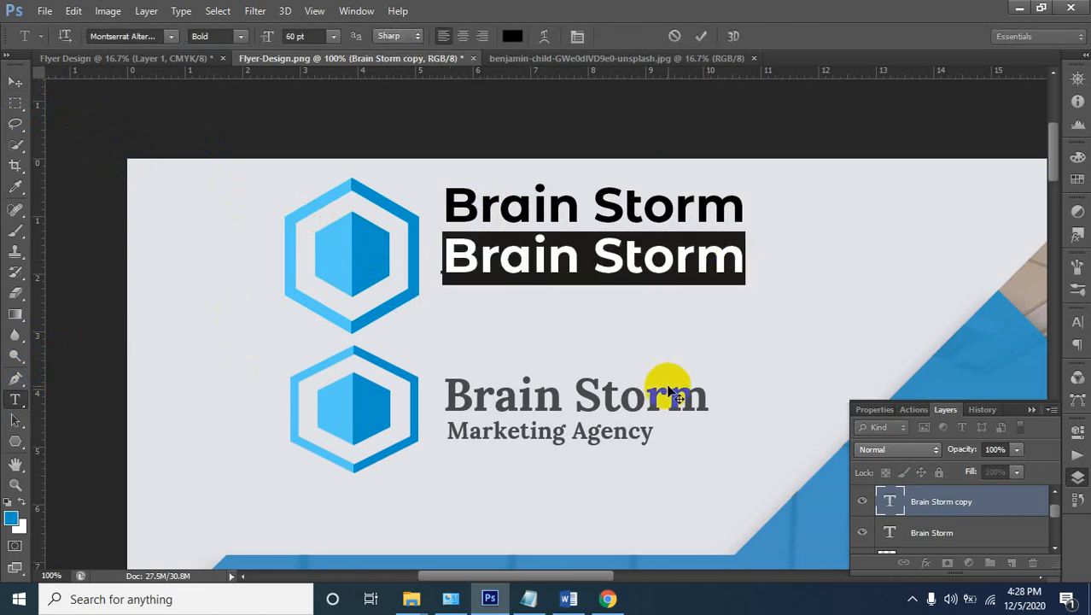
{"action": "type", "text": "m"}
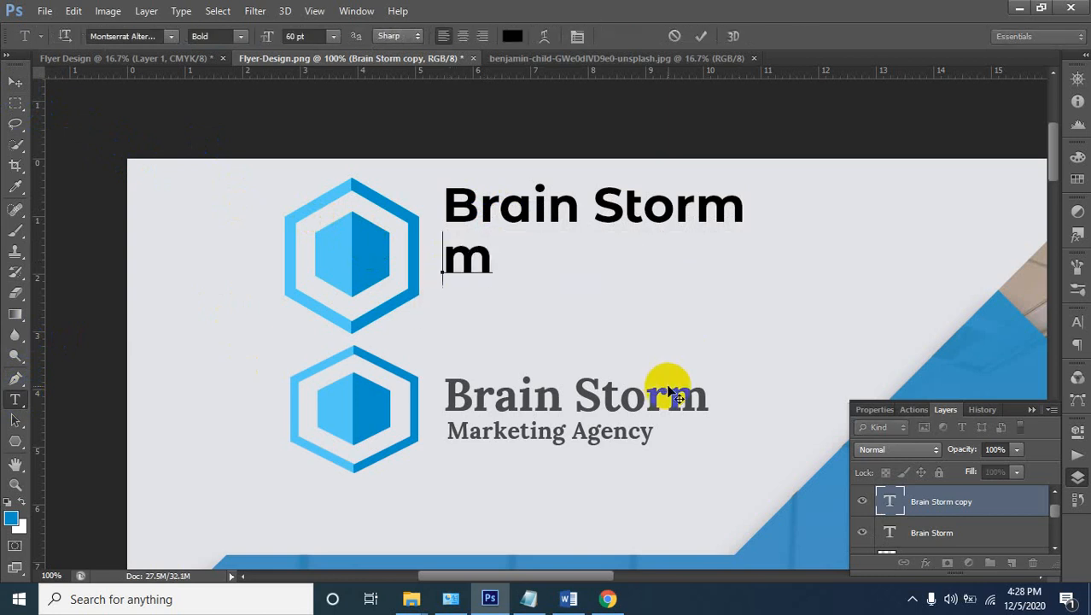
{"action": "key", "text": "BackSpace"}
{"action": "type", "text": "Mar"}
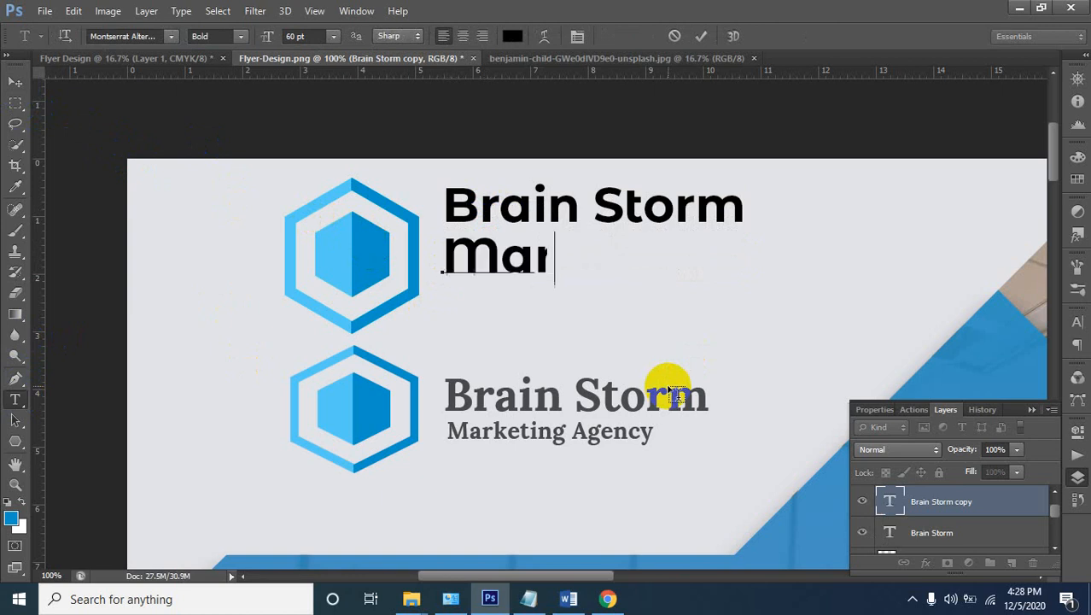
{"action": "type", "text": "ke"}
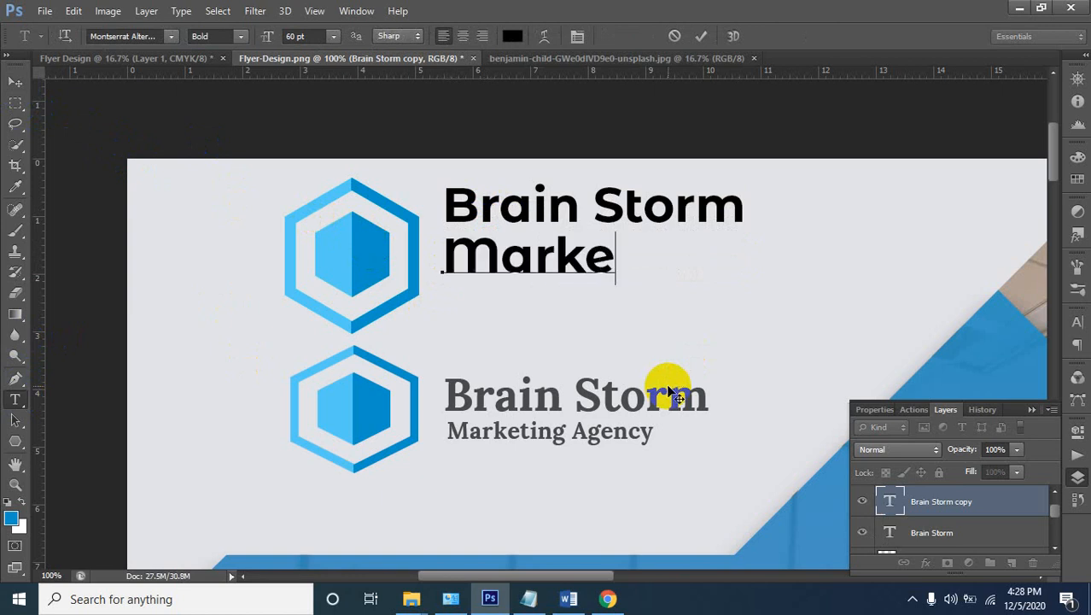
{"action": "key", "text": "Left"}
{"action": "key", "text": "Left"}
{"action": "key", "text": "Left"}
{"action": "key", "text": "Delete"}
{"action": "key", "text": "Delete"}
{"action": "key", "text": "Delete"}
{"action": "key", "text": "Delete"}
{"action": "key", "text": "Delete"}
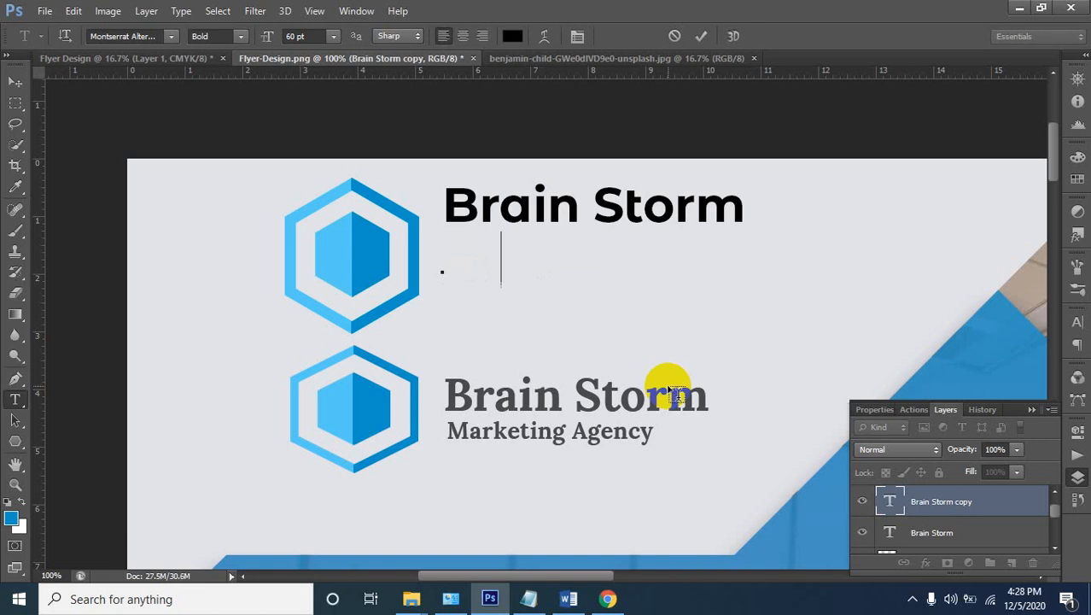
{"action": "type", "text": "m"}
{"action": "key", "text": "BackSpace"}
{"action": "type", "text": "m"}
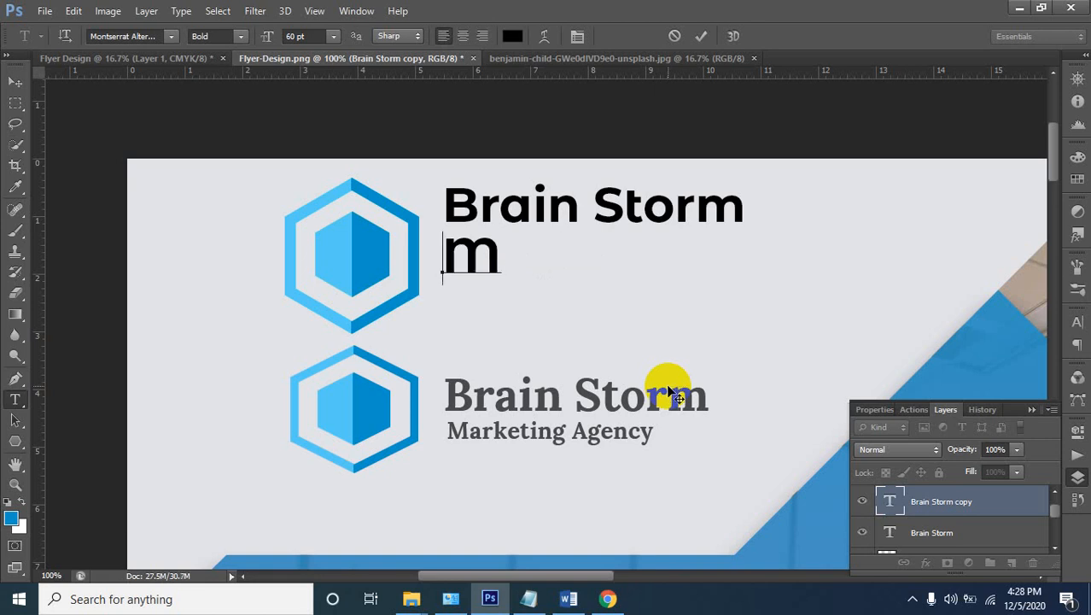
{"action": "key", "text": "Delete"}
{"action": "type", "text": "m"}
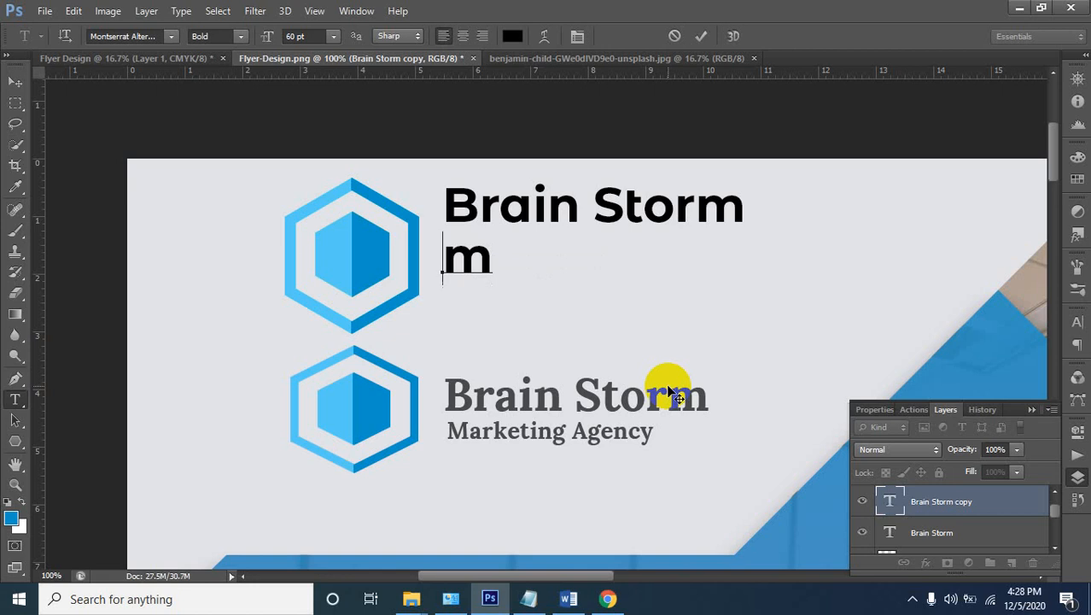
{"action": "key", "text": "Delete"}
{"action": "type", "text": "m"}
{"action": "key", "text": "Delete"}
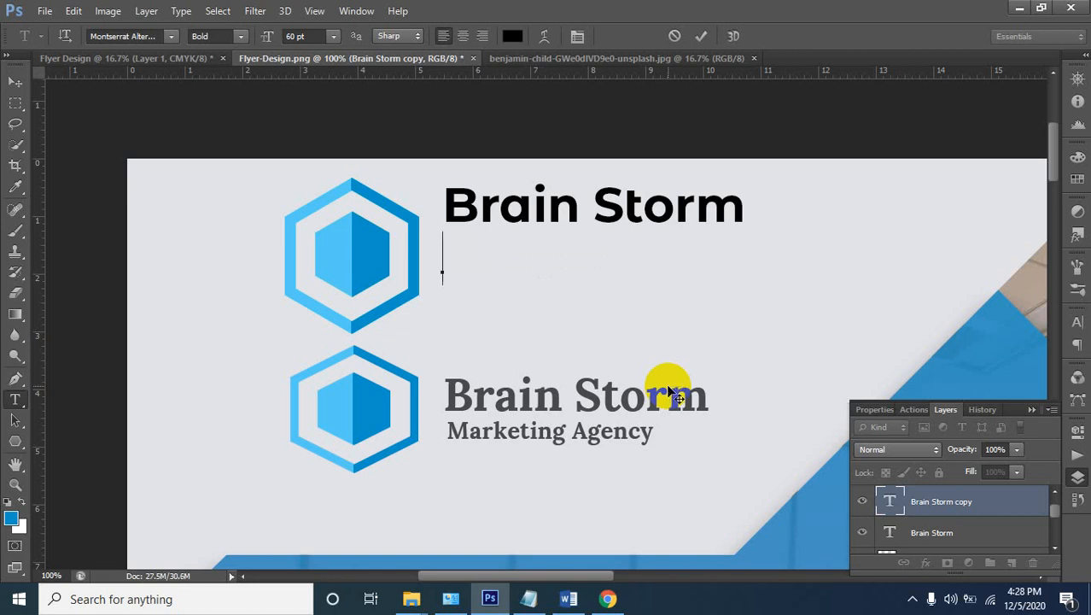
{"action": "type", "text": "m"}
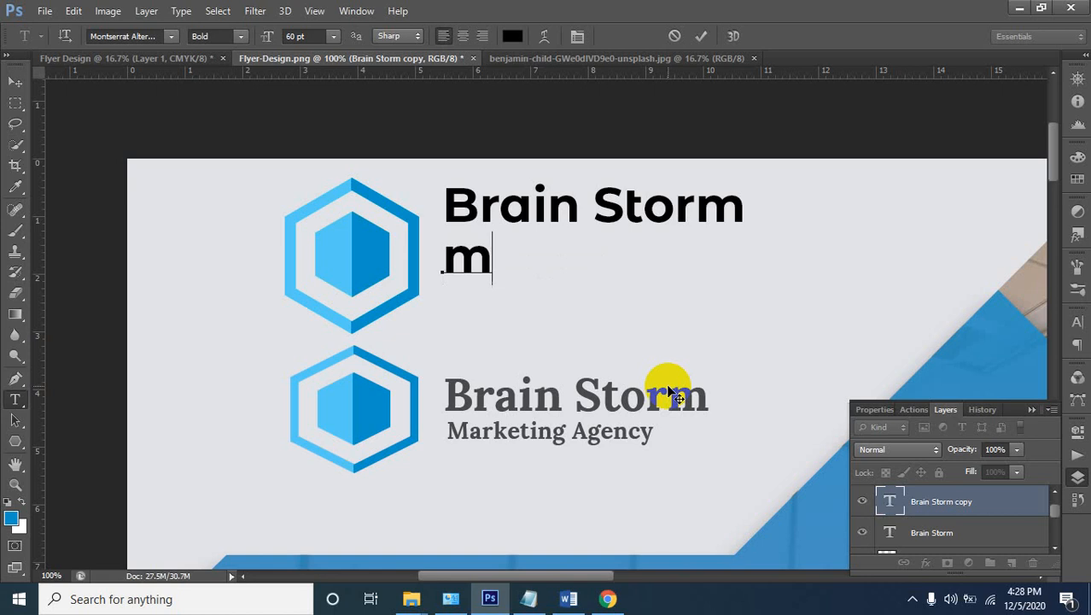
{"action": "key", "text": "Delete"}
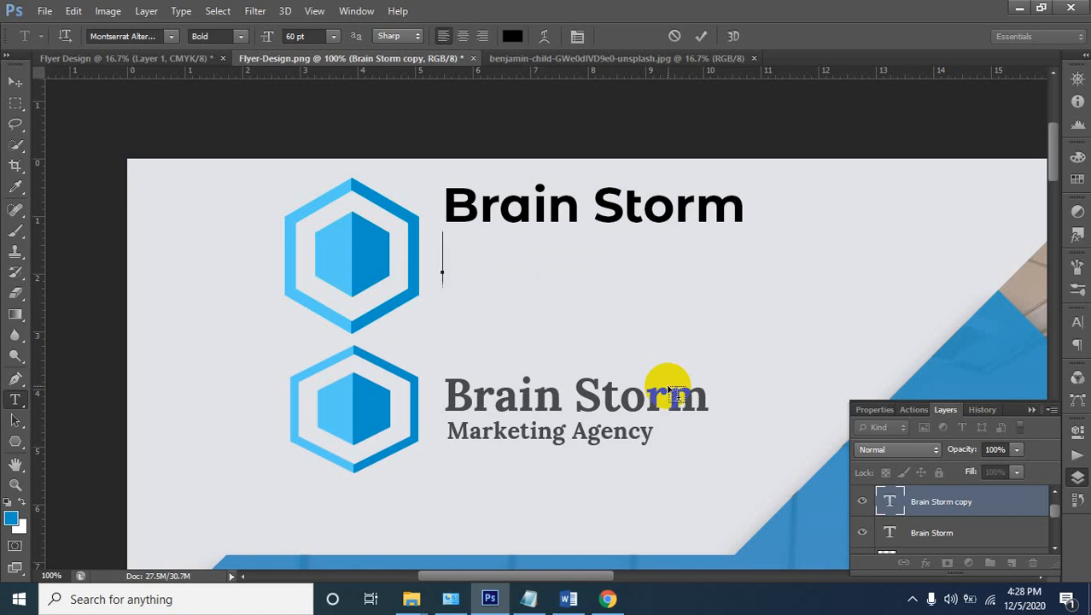
{"action": "type", "text": "m"}
{"action": "key", "text": "Delete"}
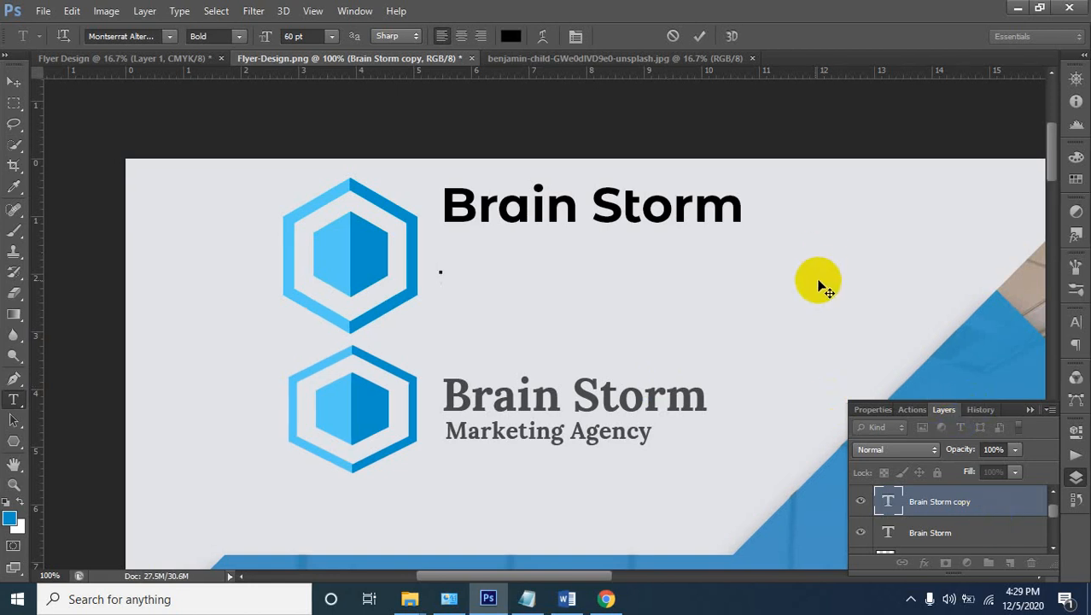
Enter "Marketing Agency" as the text of the duplicated line beneath Brain Storm
{"action": "type", "text": "b"}
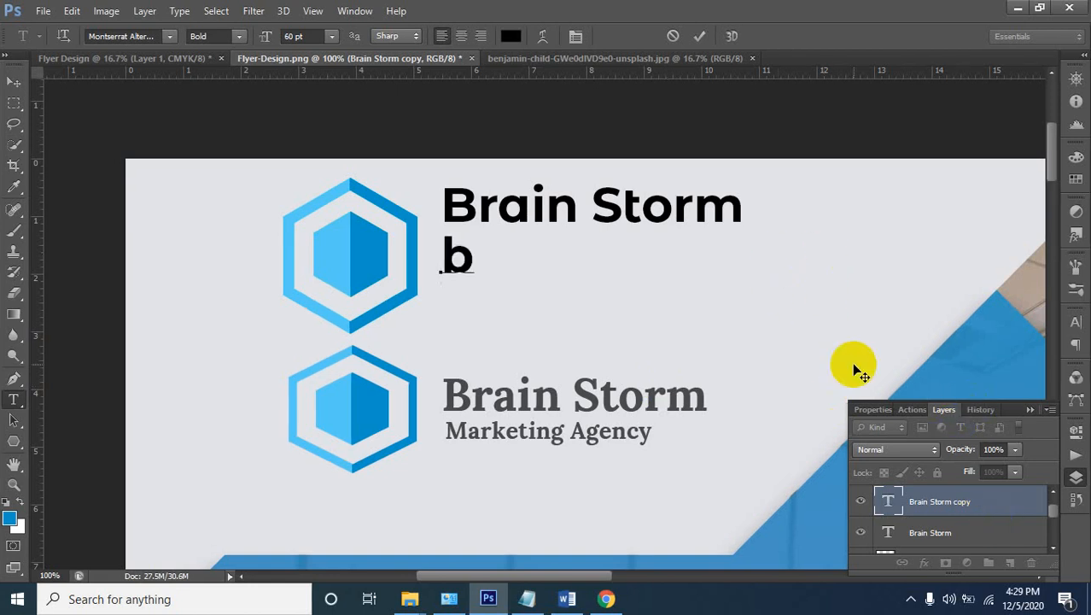
{"action": "key", "text": "Left"}
{"action": "key", "text": "Delete"}
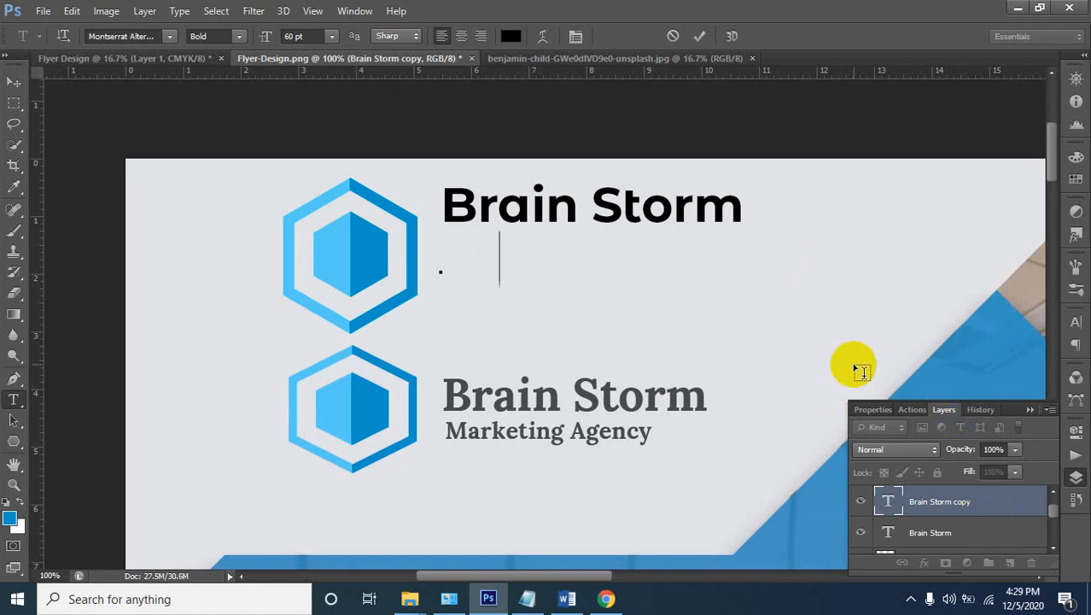
{"action": "type", "text": "m"}
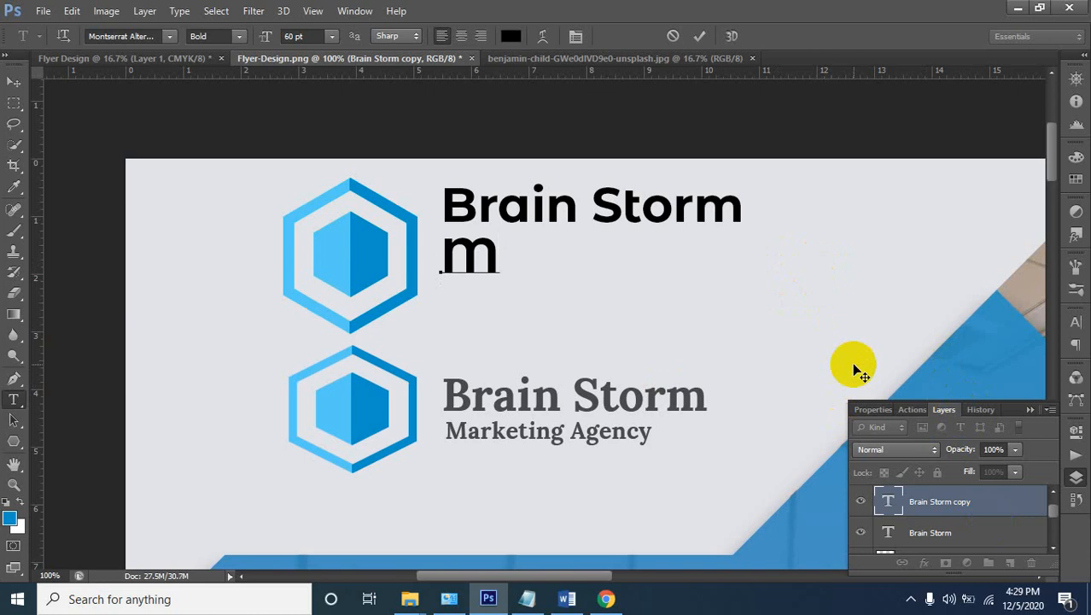
{"action": "type", "text": "a"}
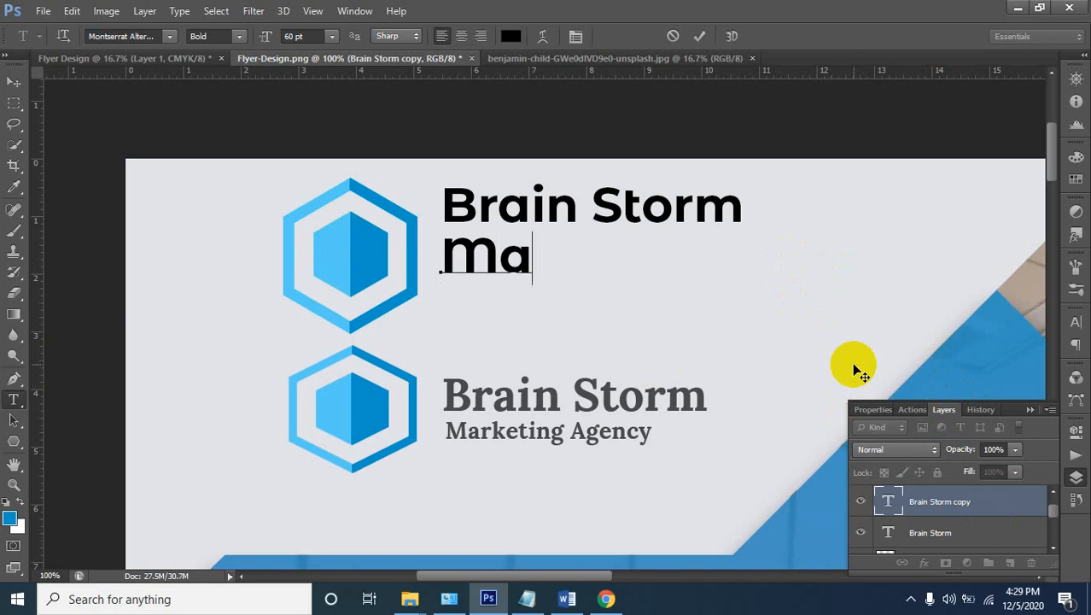
{"action": "type", "text": "rketing "}
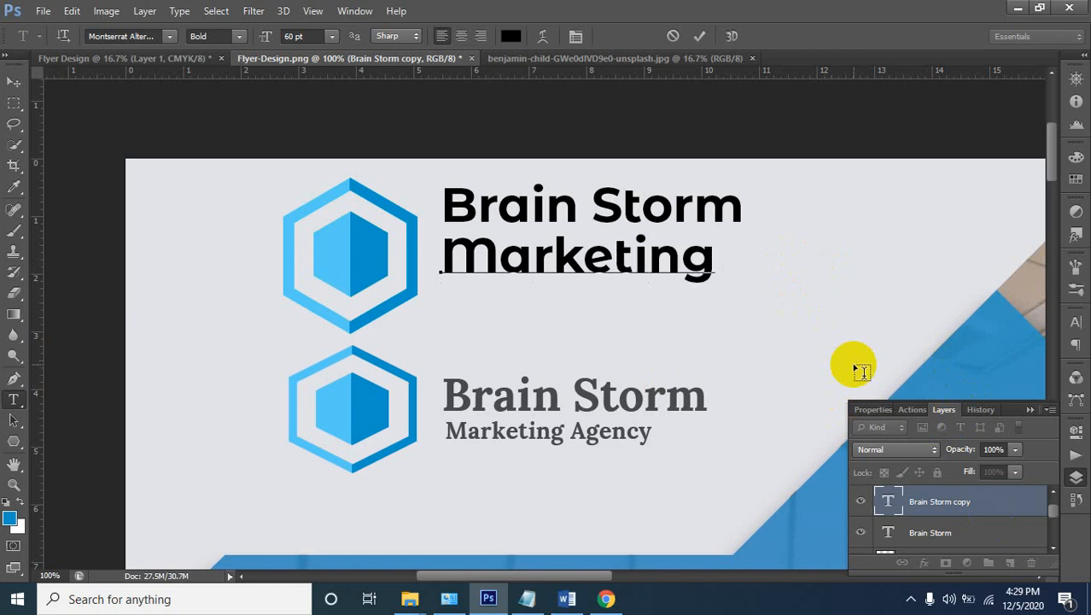
{"action": "type", "text": "A"}
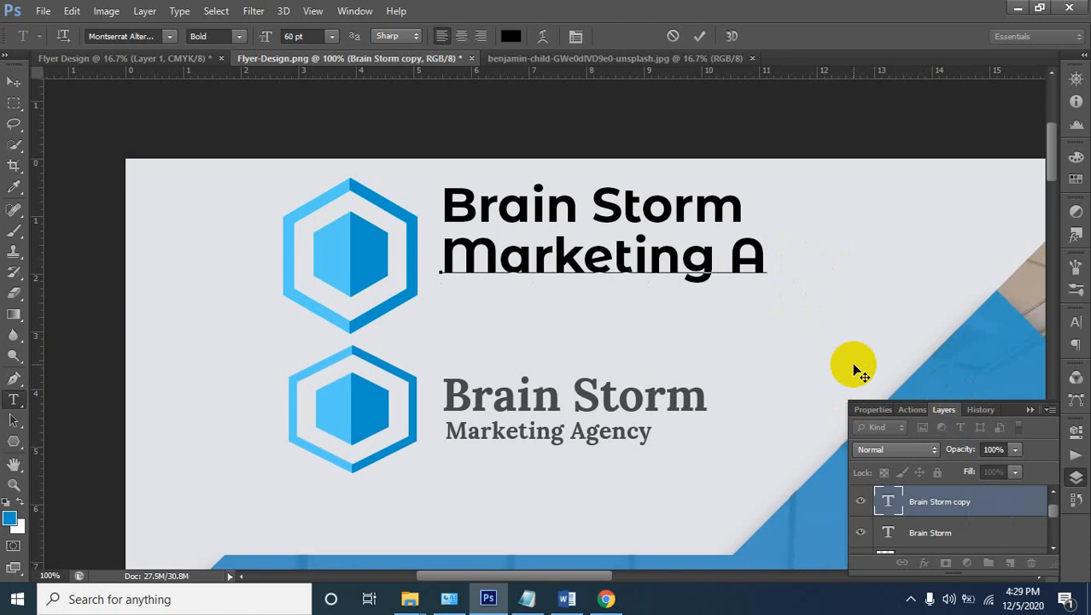
{"action": "type", "text": "g"}
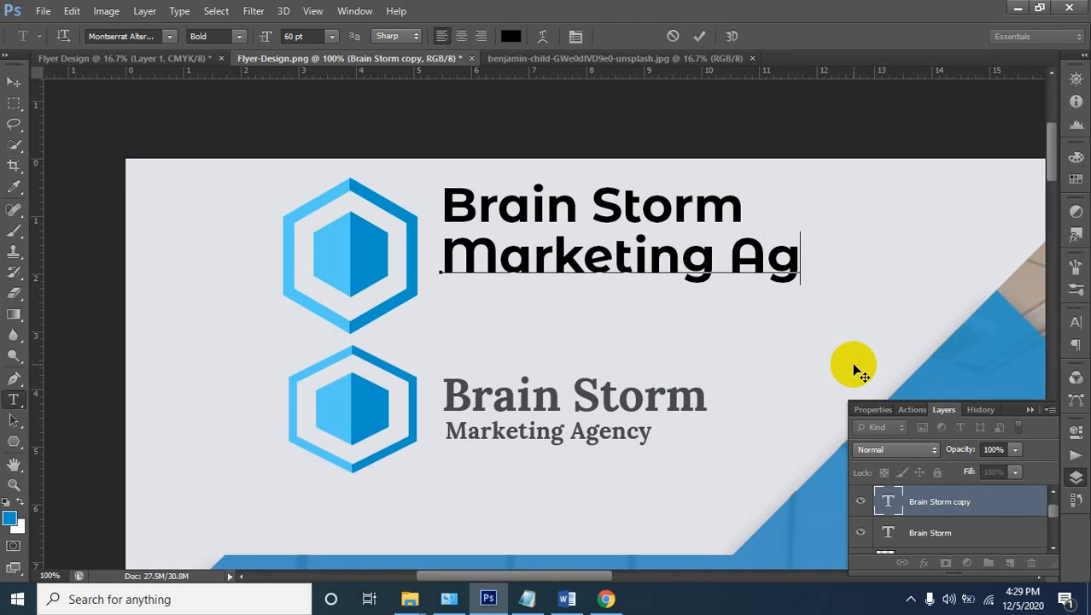
{"action": "type", "text": "en"}
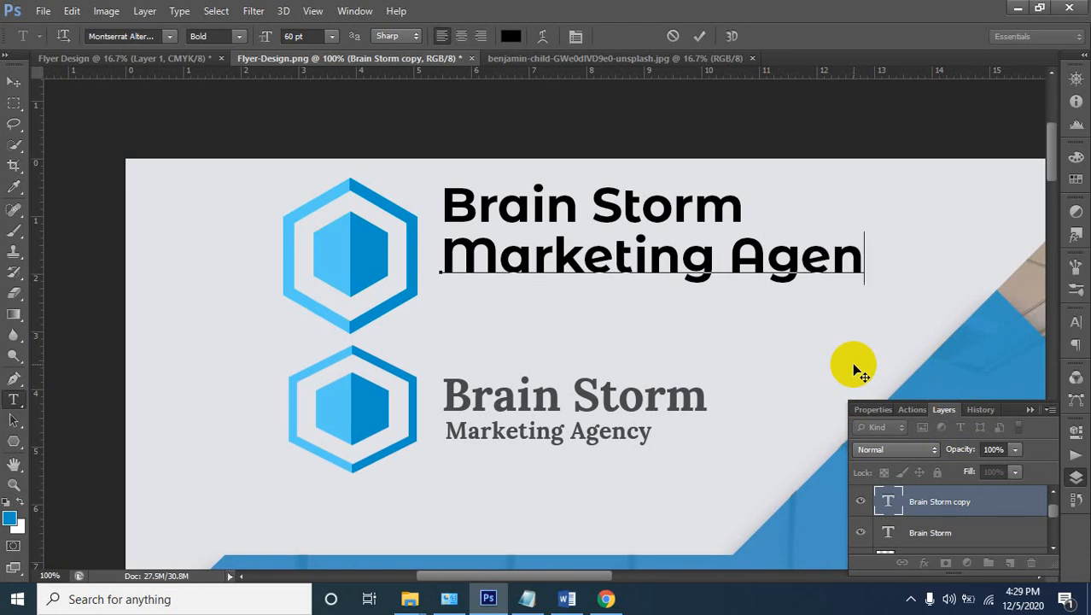
{"action": "type", "text": "cy"}
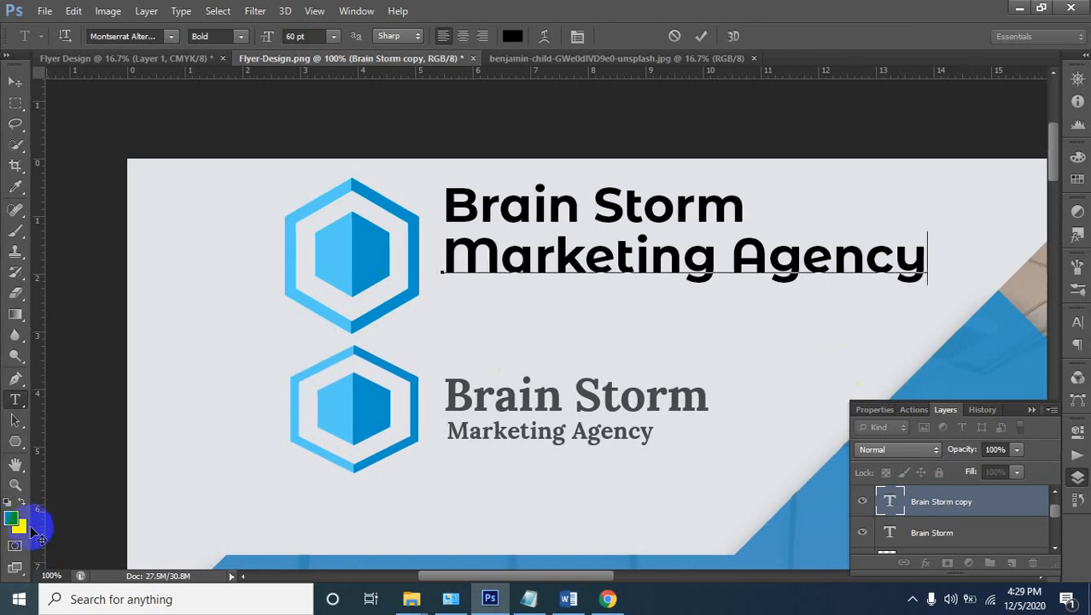
Set the font style of the whole Marketing Agency line to Regular
{"action": "left_click_drag", "start_coordinate": [927, 251], "coordinate": [434, 246]}
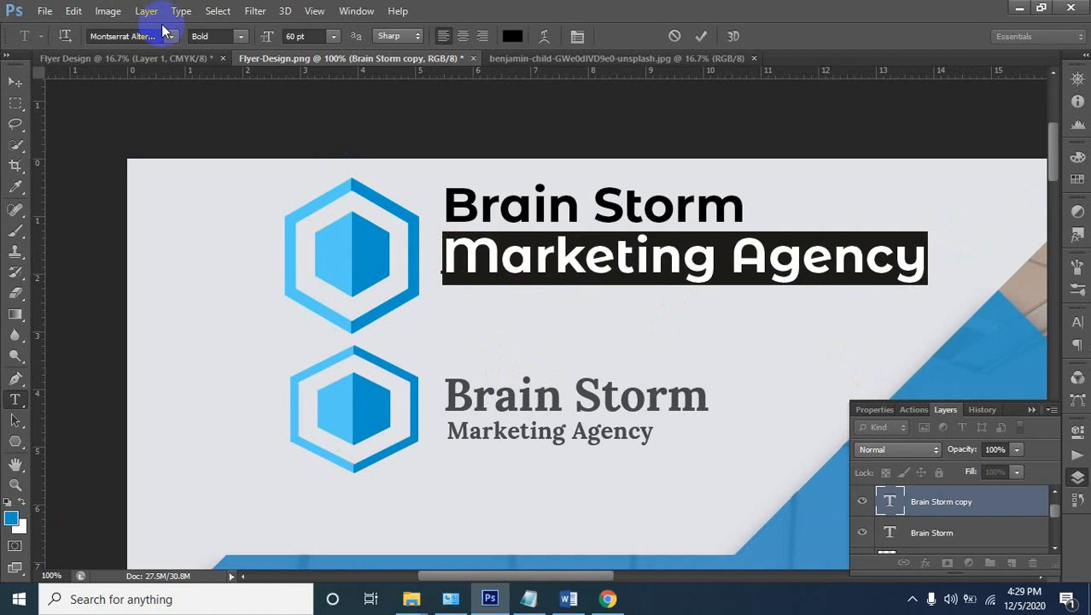
{"action": "left_click", "coordinate": [243, 37]}
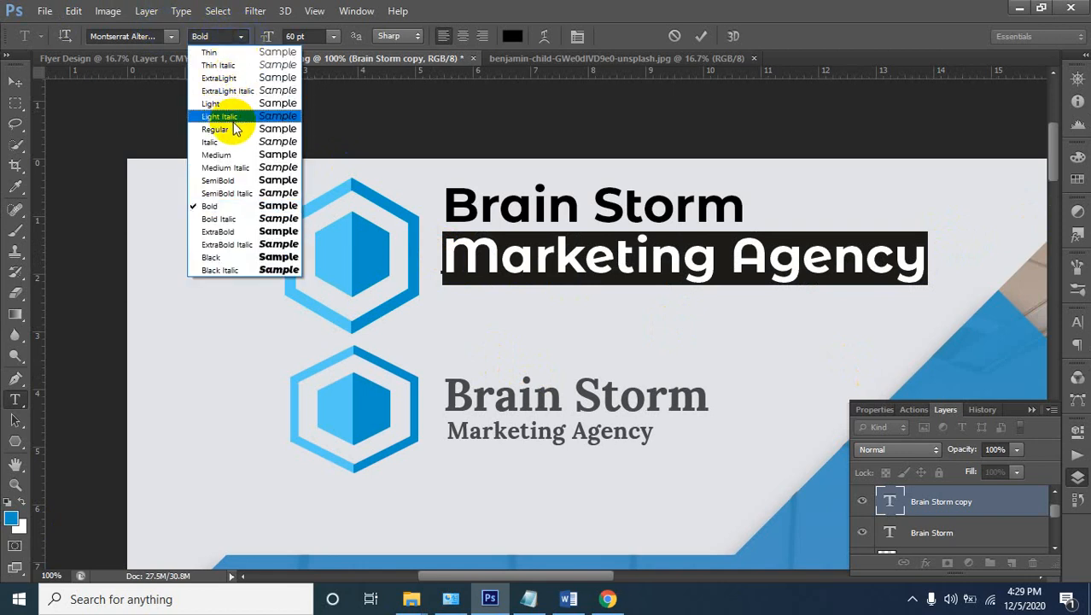
{"action": "left_click", "coordinate": [233, 128]}
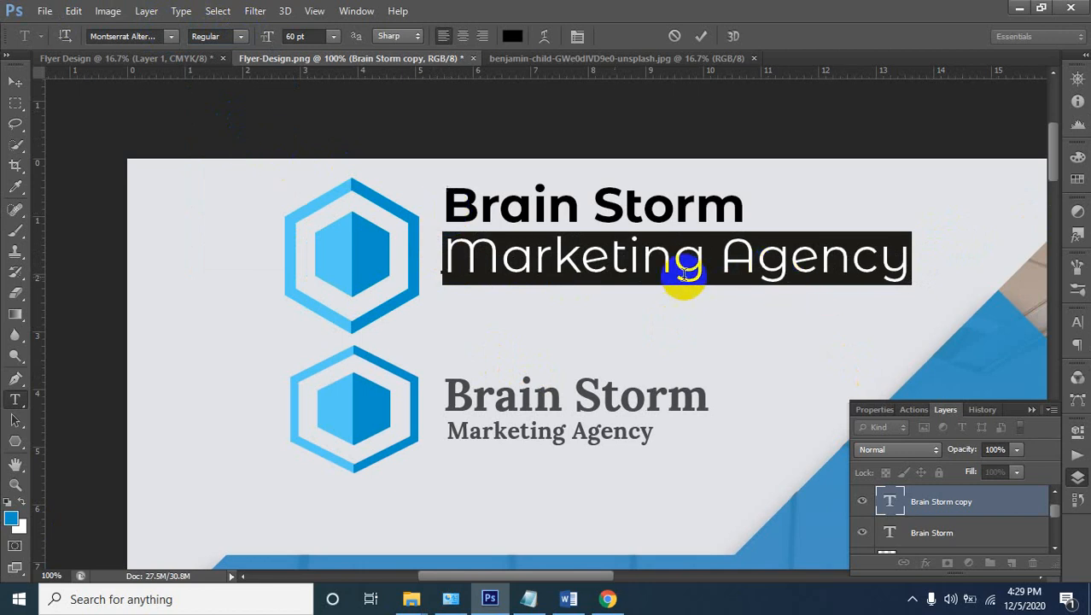
Show the character settings, try All Caps on the initial M of Marketing Agency and apply Faux Bold to that letter
{"action": "left_click", "coordinate": [494, 258]}
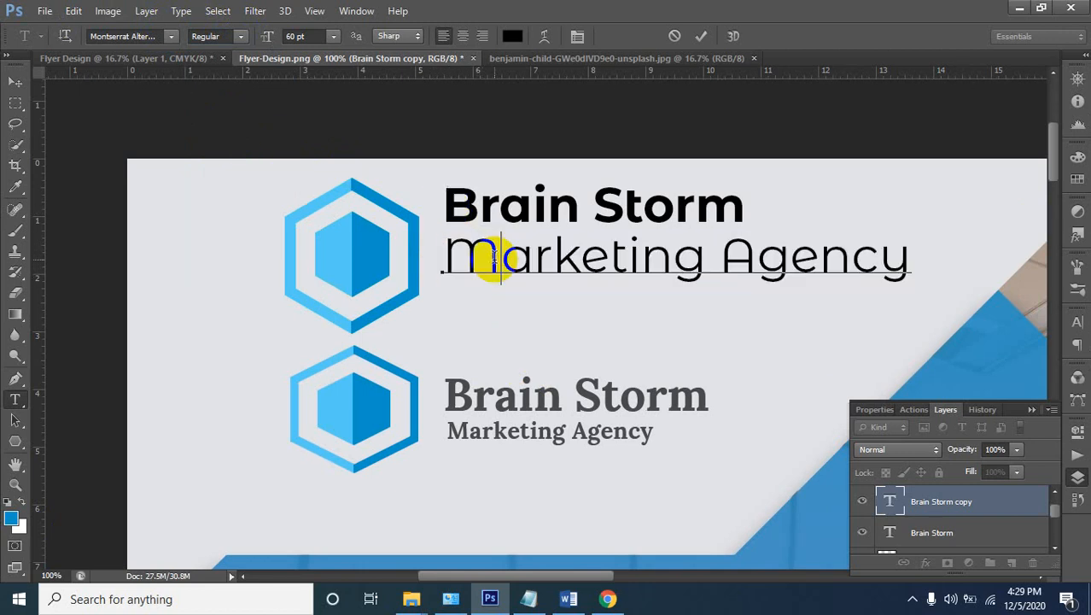
{"action": "left_click_drag", "start_coordinate": [499, 260], "coordinate": [440, 258]}
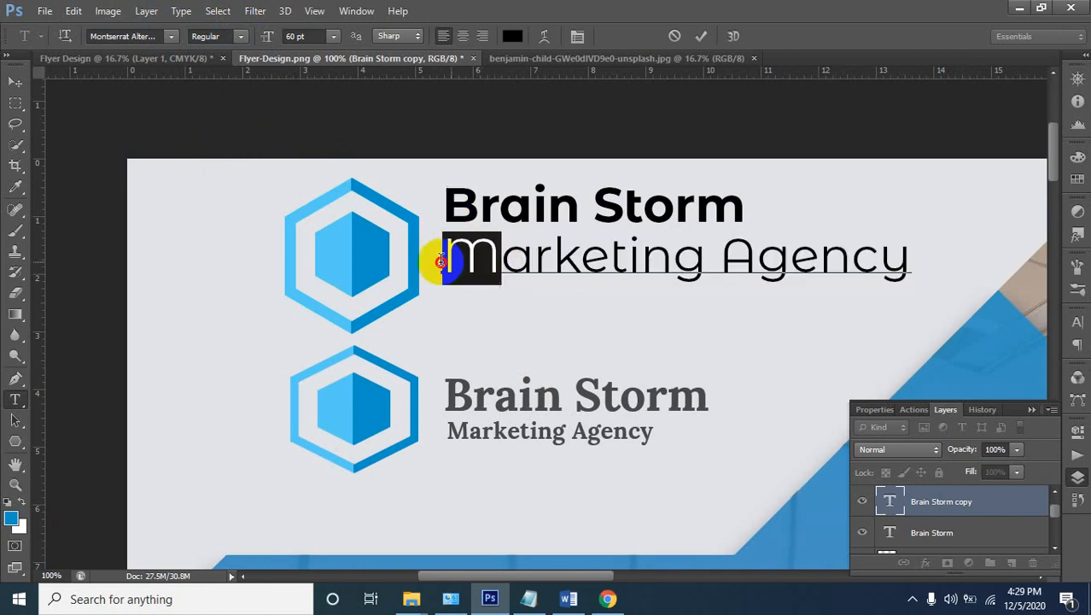
{"action": "left_click", "coordinate": [353, 15]}
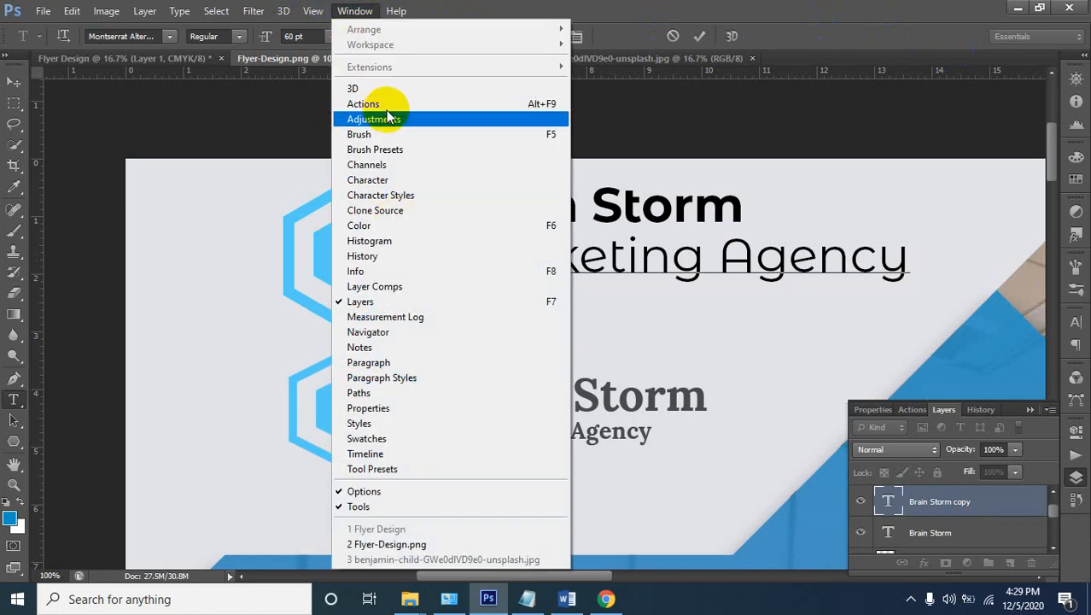
{"action": "left_click", "coordinate": [393, 164]}
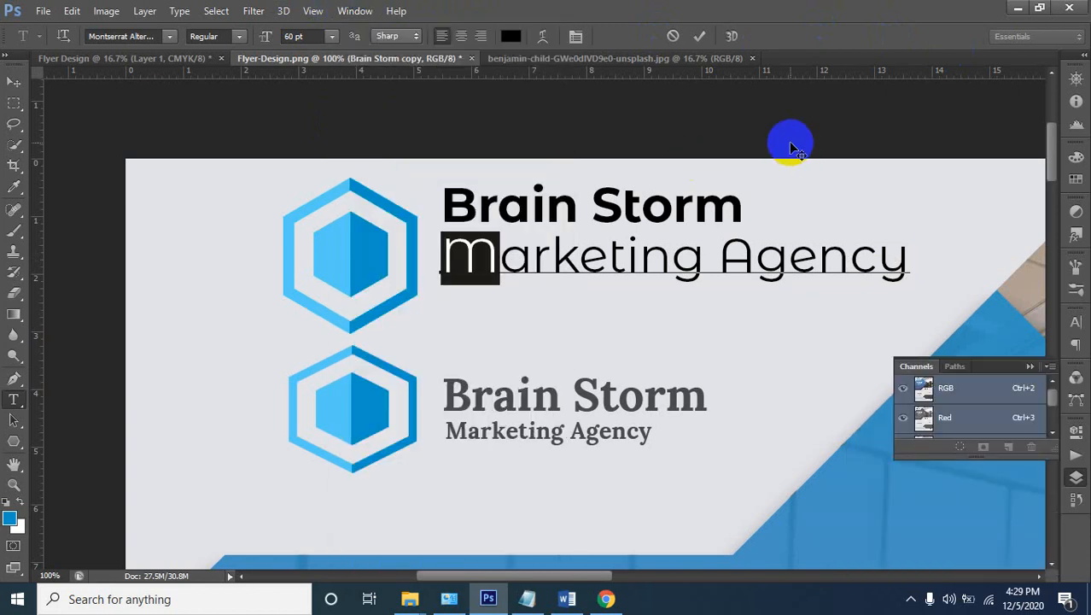
{"action": "left_click", "coordinate": [349, 10]}
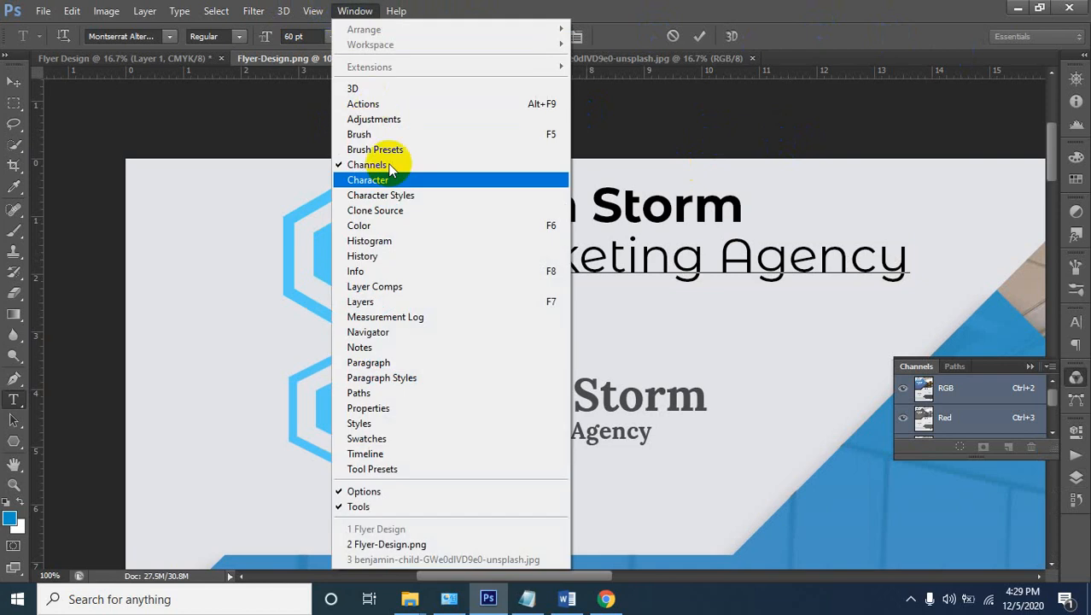
{"action": "left_click", "coordinate": [385, 180]}
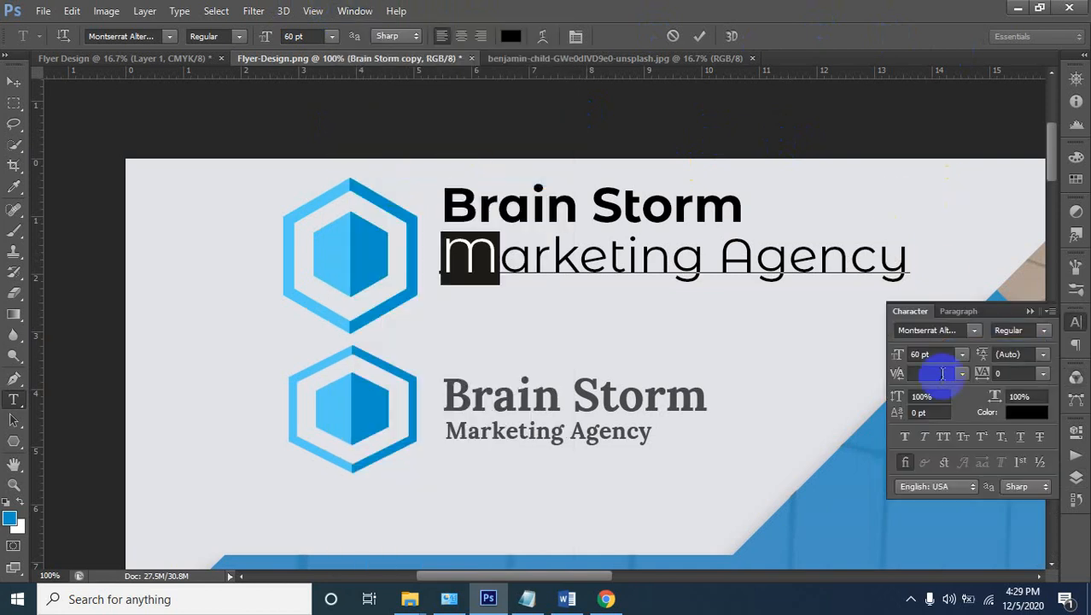
{"action": "left_click", "coordinate": [943, 437]}
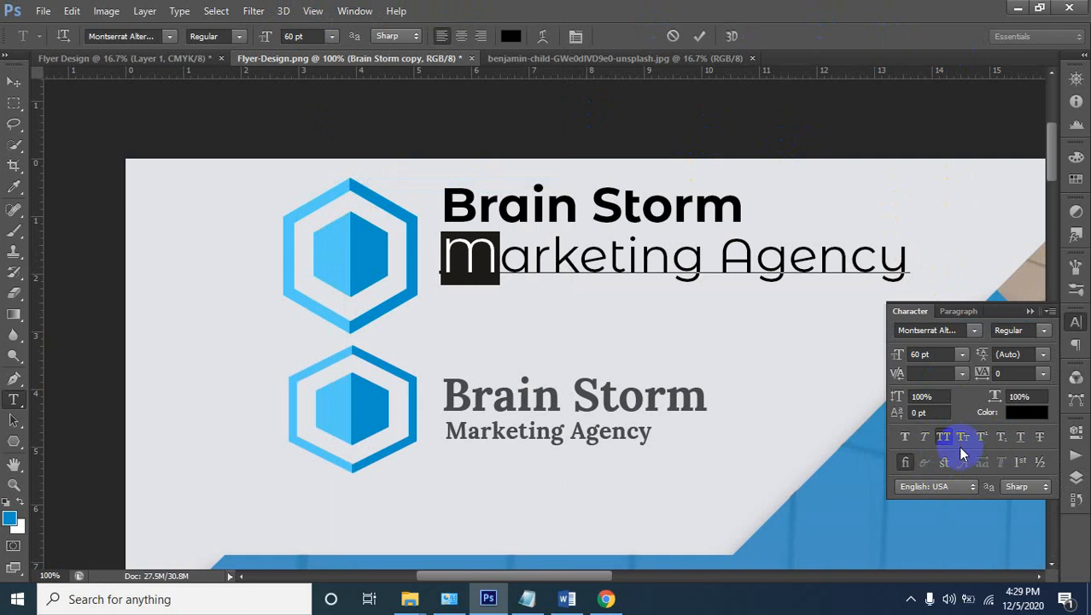
{"action": "left_click", "coordinate": [903, 437]}
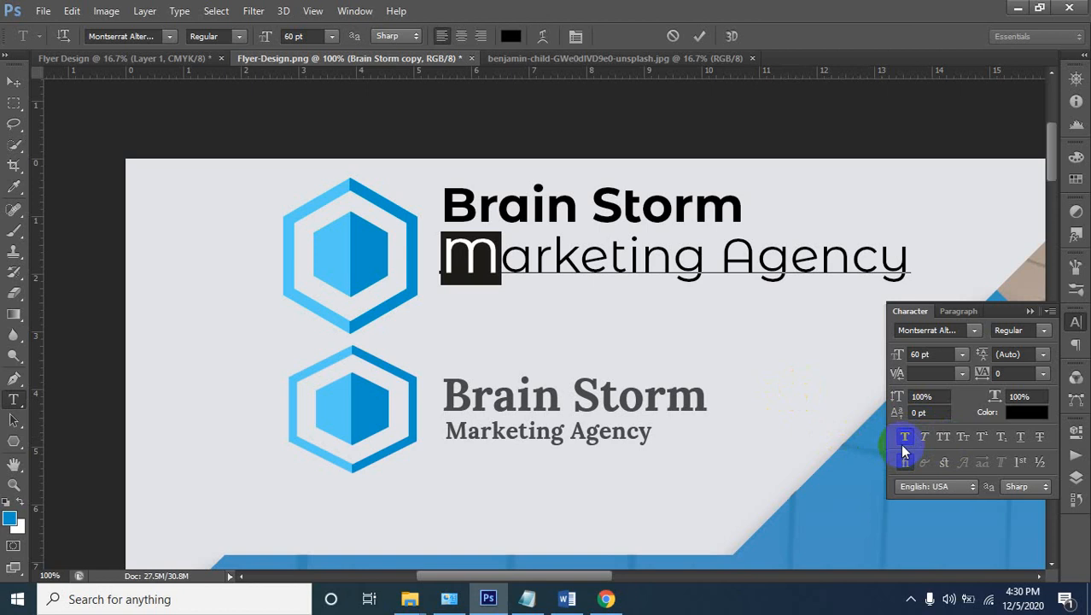
Try retyping the initial letter of Marketing Agency as "m" and again as "M", with All Caps switched on after it
{"action": "left_click", "coordinate": [485, 256]}
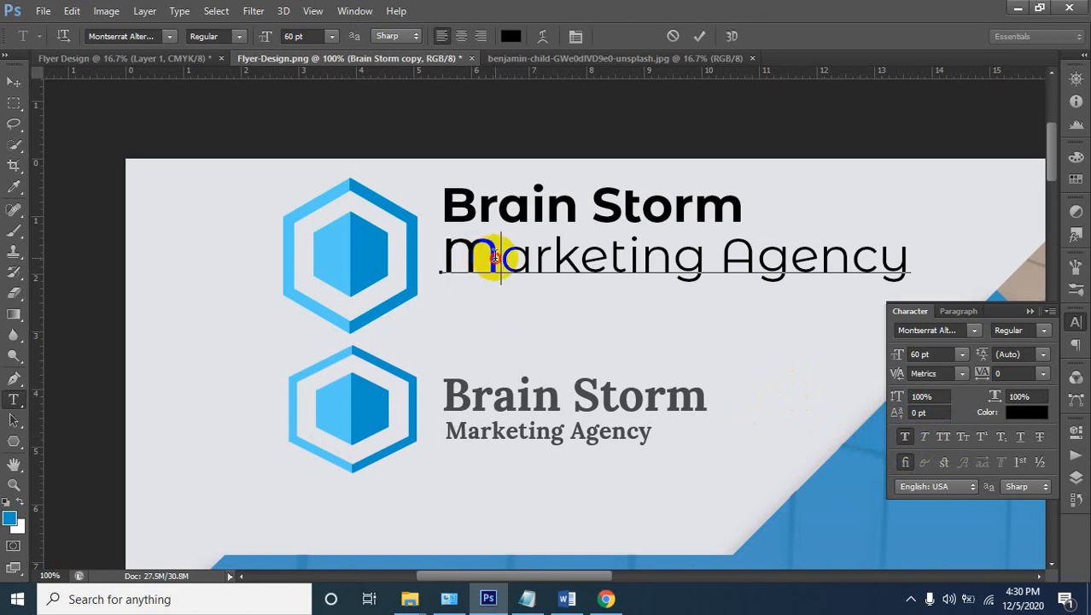
{"action": "left_click_drag", "start_coordinate": [499, 258], "coordinate": [428, 263]}
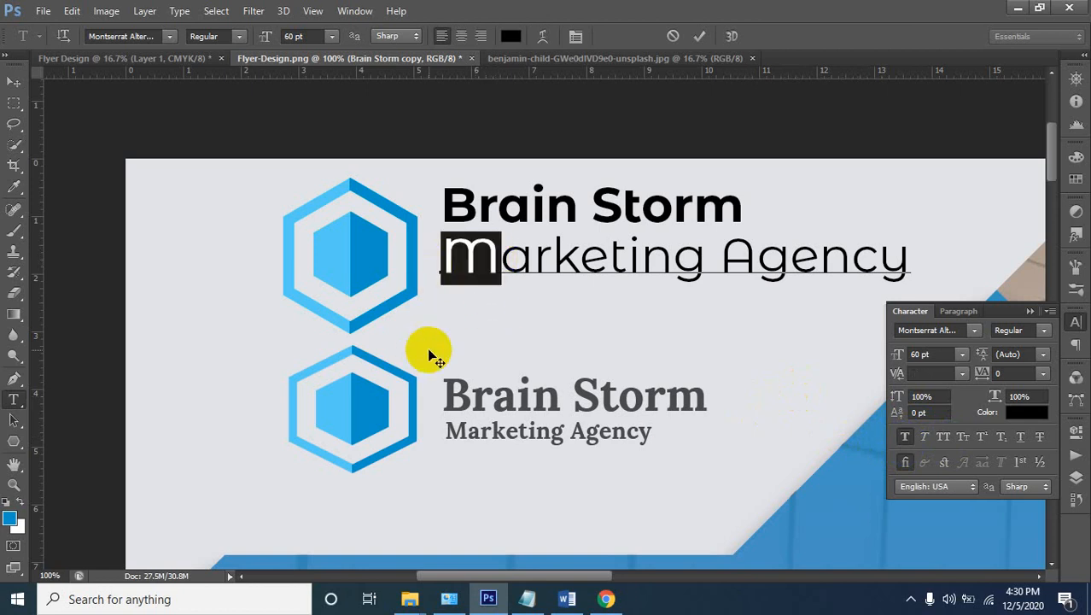
{"action": "key", "text": "Right"}
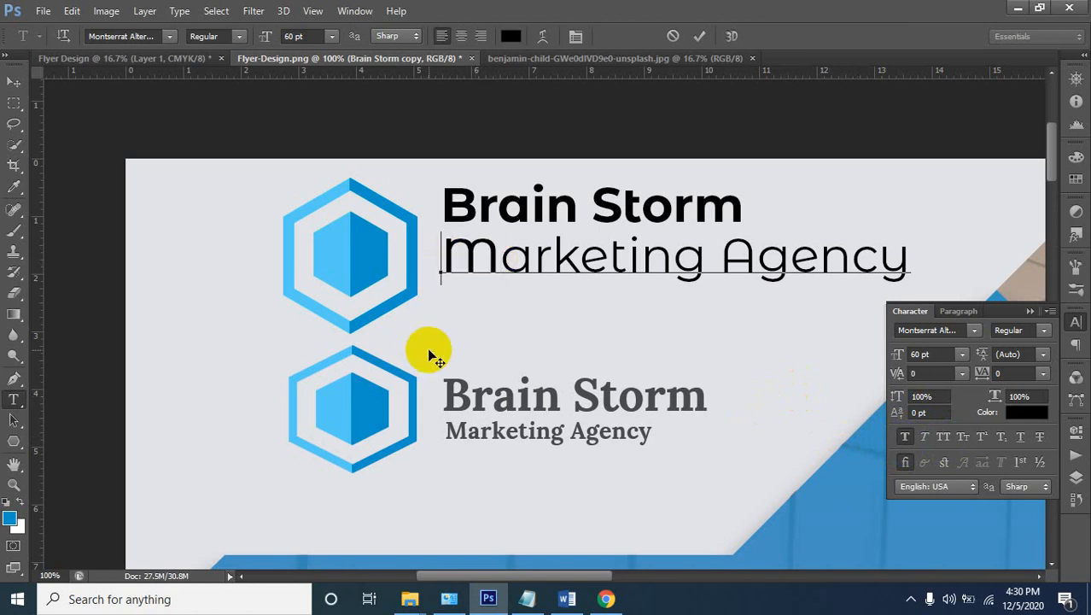
{"action": "key", "text": "BackSpace"}
{"action": "type", "text": "m"}
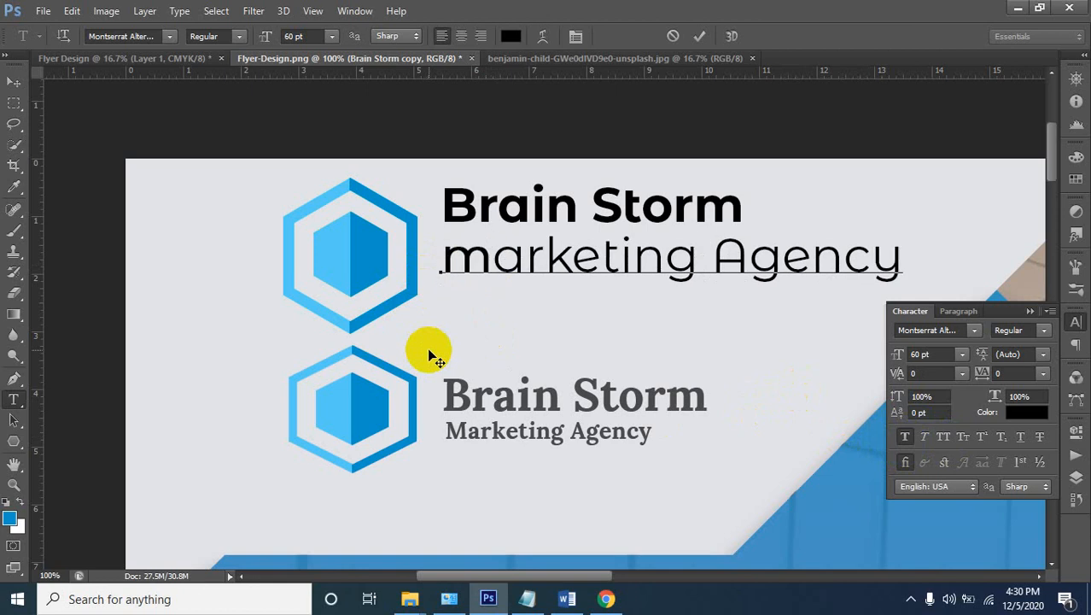
{"action": "key", "text": "Left"}
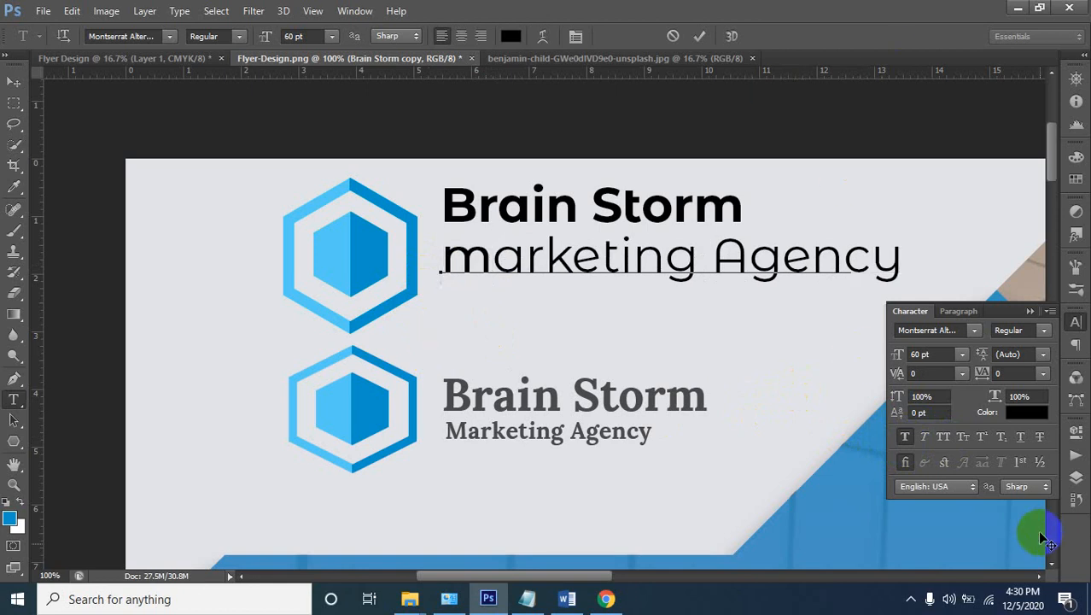
{"action": "key", "text": "Delete"}
{"action": "type", "text": "M"}
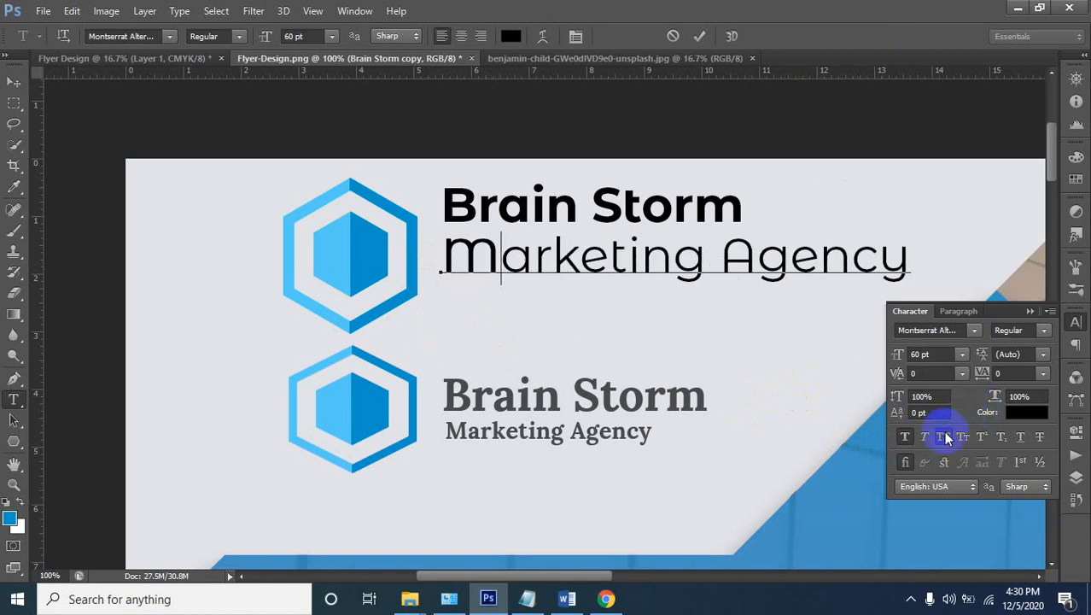
{"action": "left_click", "coordinate": [944, 431]}
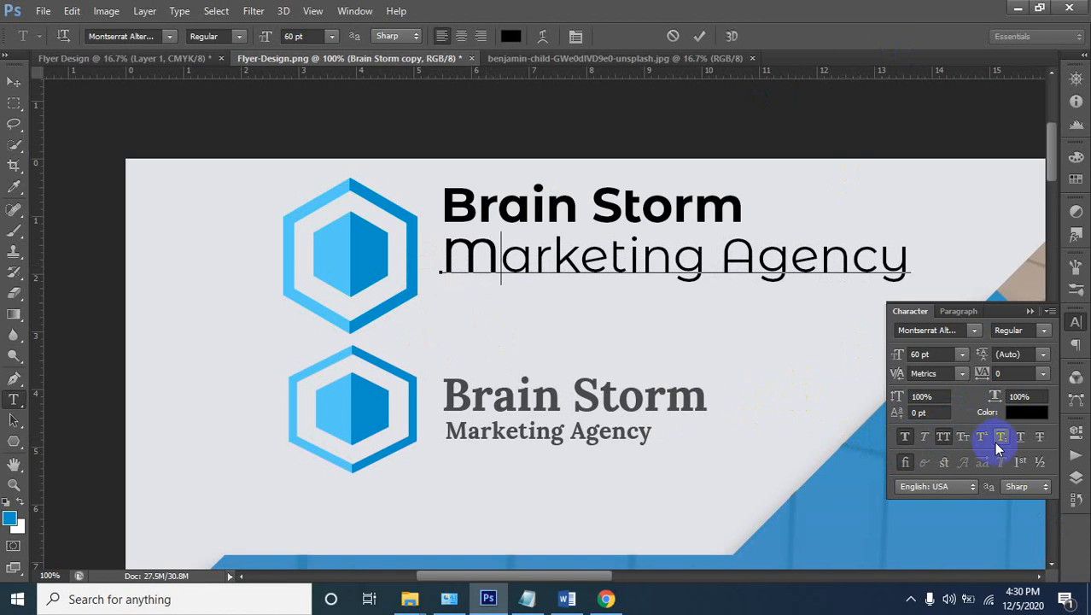
Change the font of the whole Marketing Agency line to Montserrat (OTT)
{"action": "left_click", "coordinate": [500, 263]}
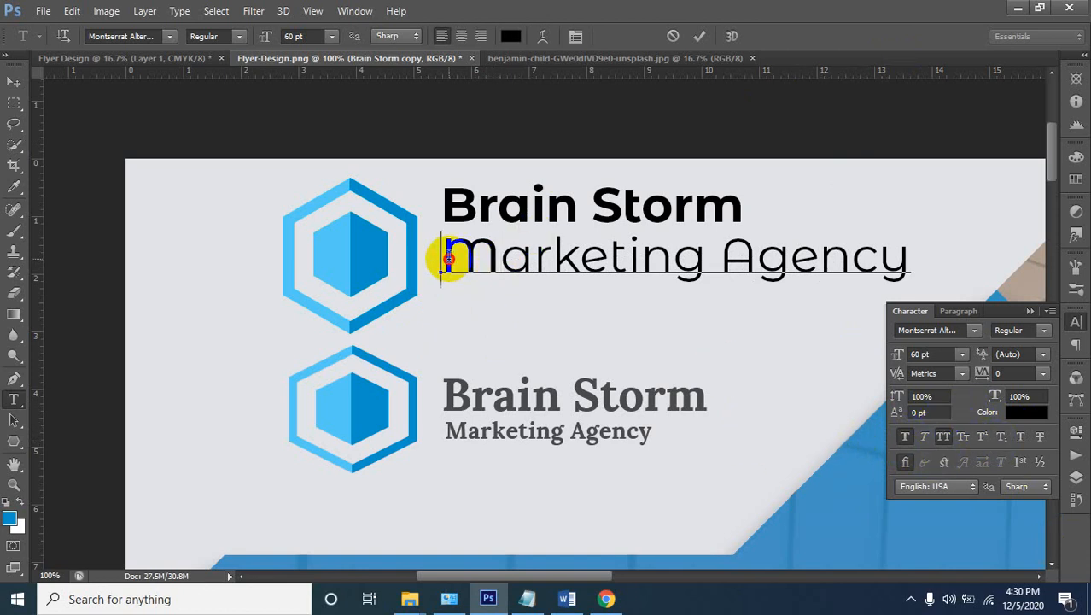
{"action": "left_click_drag", "start_coordinate": [442, 256], "coordinate": [910, 261]}
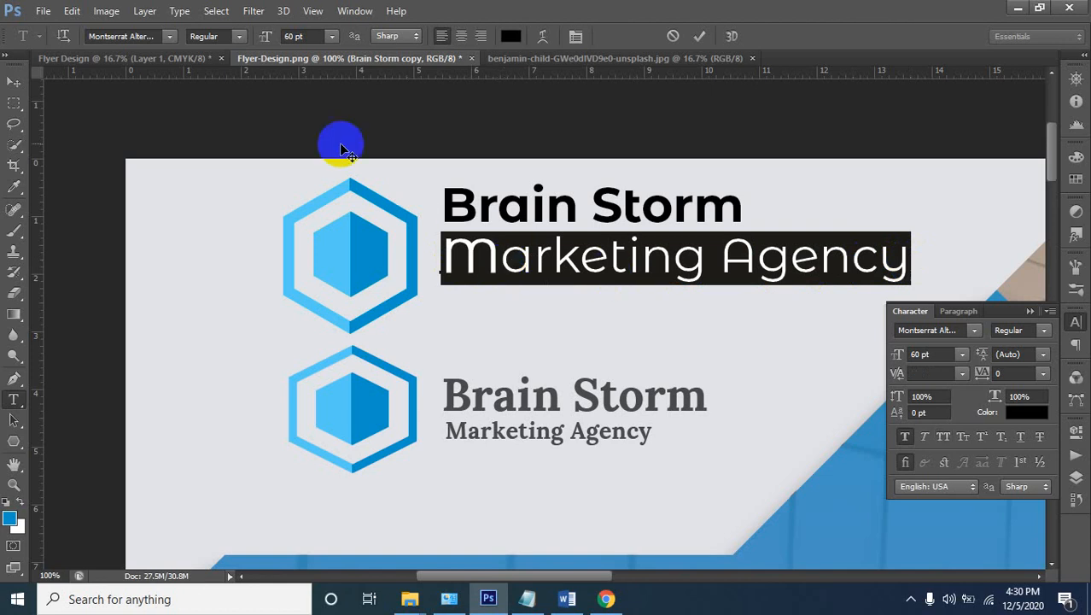
{"action": "left_click", "coordinate": [175, 39]}
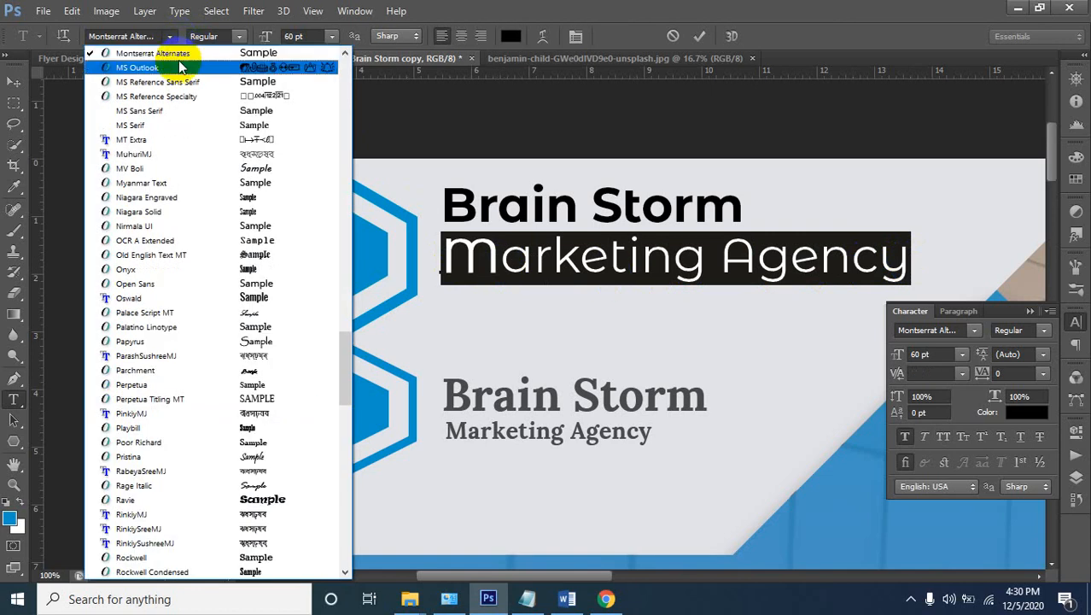
{"action": "scroll", "coordinate": [184, 67], "scroll_direction": "down", "scroll_amount": 1}
{"action": "scroll", "coordinate": [184, 68], "scroll_direction": "up", "scroll_amount": 2}
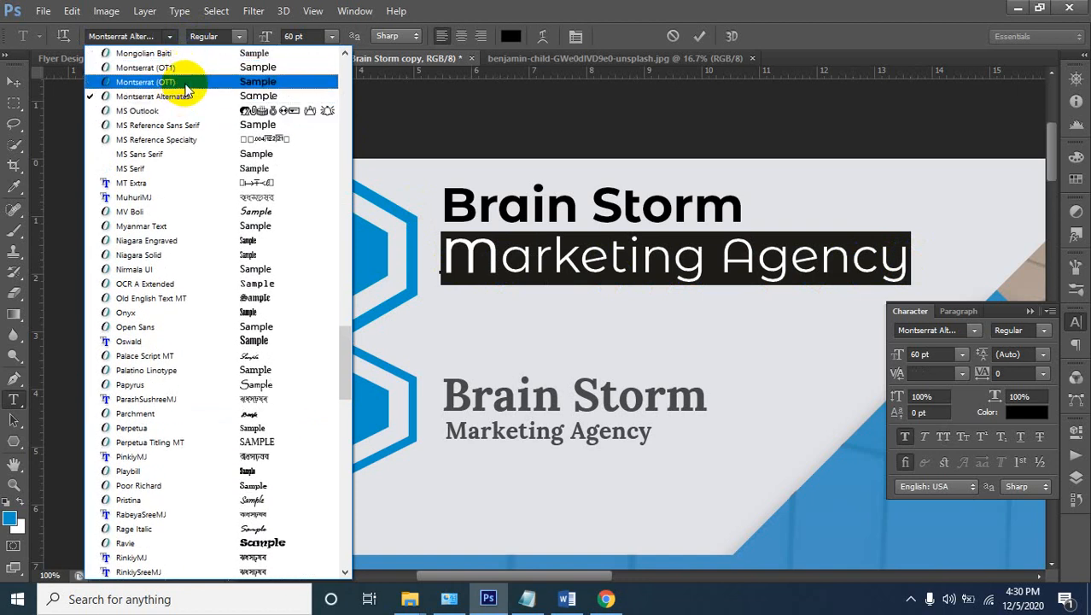
{"action": "left_click", "coordinate": [189, 83]}
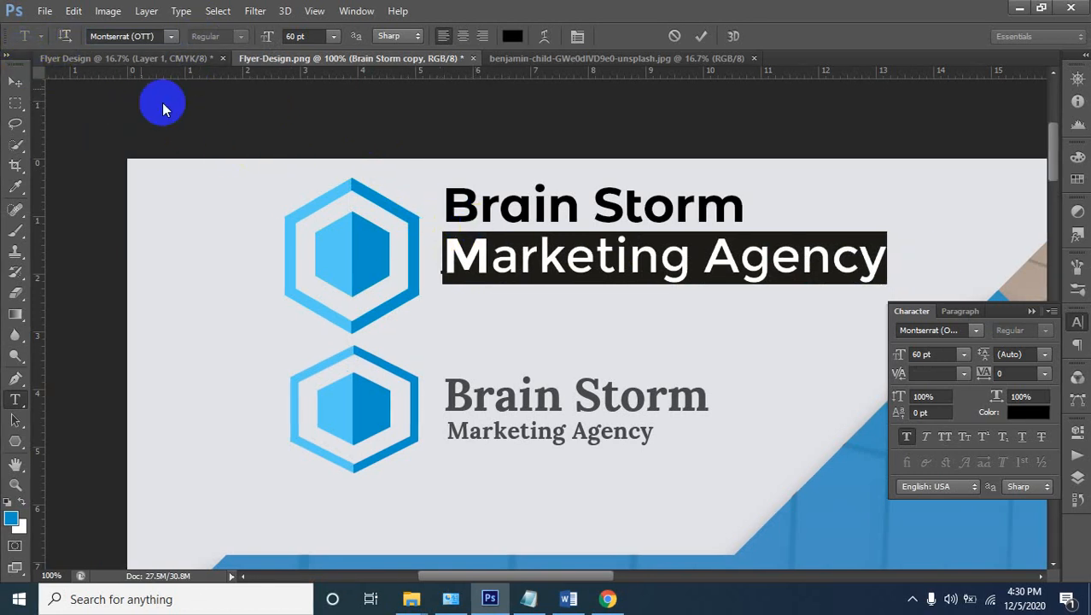
{"action": "left_click", "coordinate": [594, 264]}
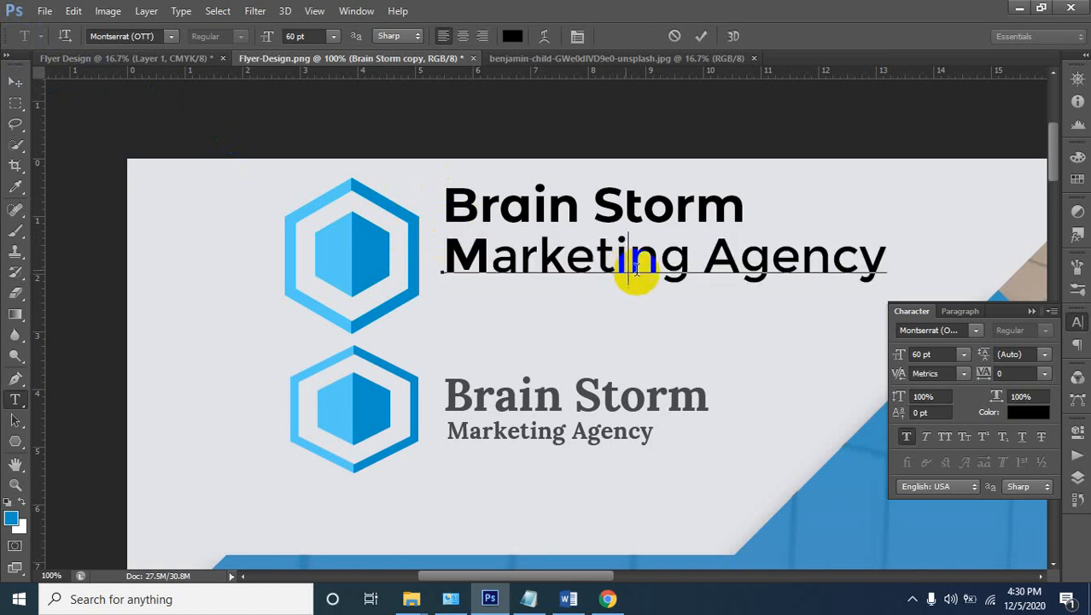
Commit the Marketing Agency text and move it slightly up, closer to the Brain Storm line
{"action": "left_click", "coordinate": [16, 81]}
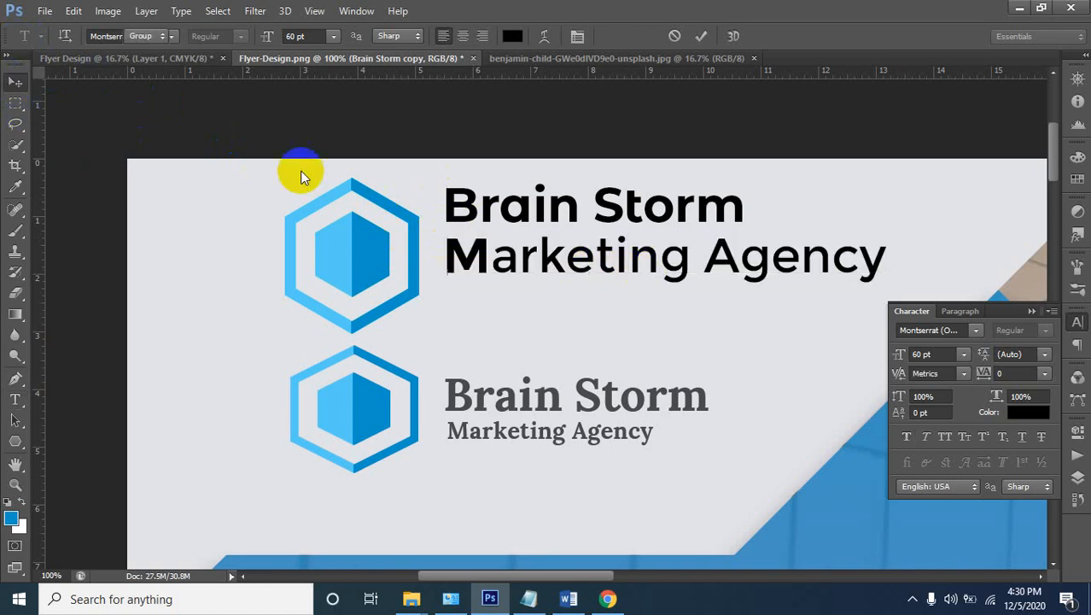
{"action": "left_click", "coordinate": [880, 266]}
{"action": "mouse_move", "coordinate": [885, 277]}
{"action": "left_mouse_down"}
{"action": "mouse_move", "coordinate": [860, 271]}
{"action": "mouse_move", "coordinate": [874, 268]}
{"action": "left_mouse_up"}
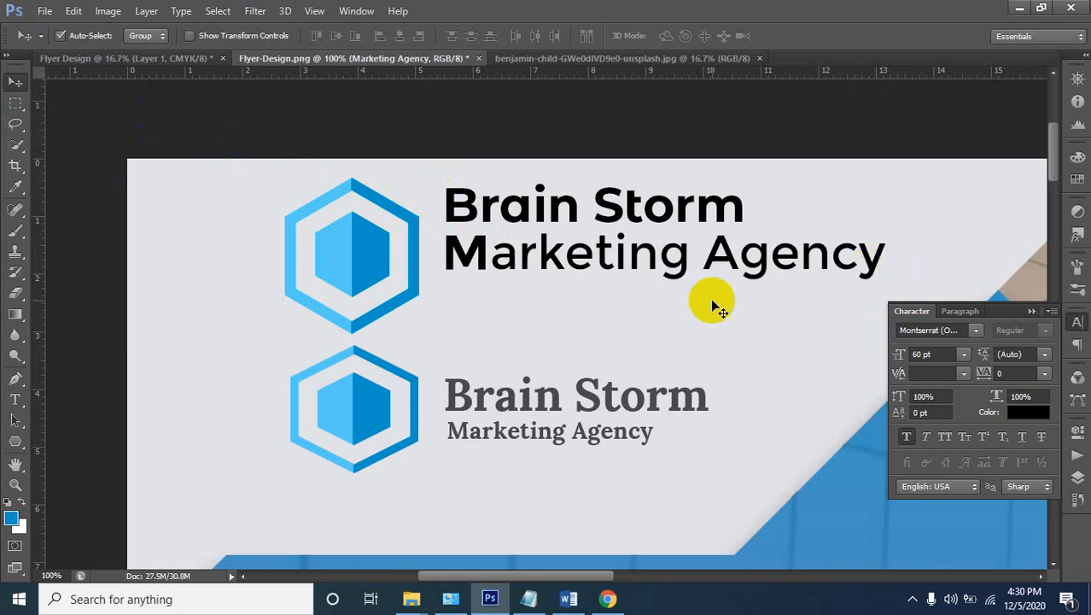
Scale the Marketing Agency line down to about 50% of its size
{"action": "key", "text": "ctrl+t"}
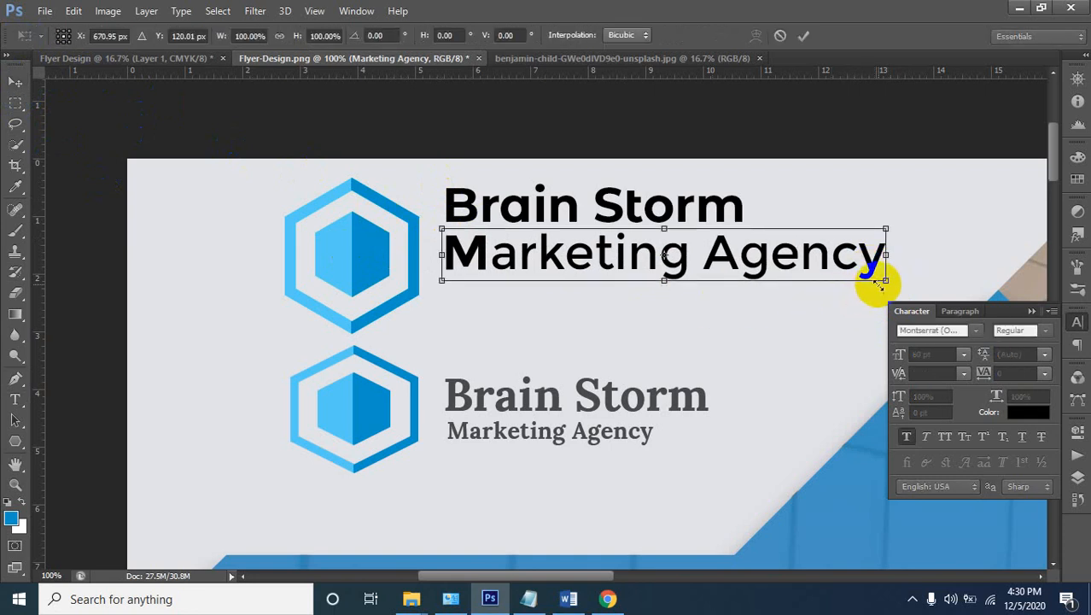
{"action": "left_click_drag", "start_coordinate": [888, 278], "coordinate": [631, 258]}
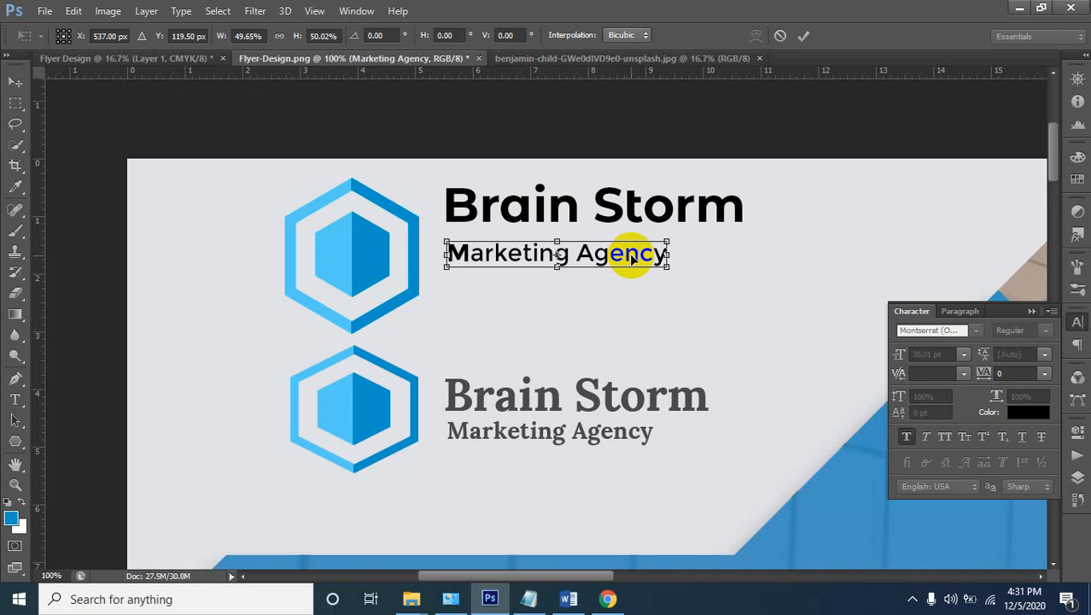
{"action": "key", "text": "Return"}
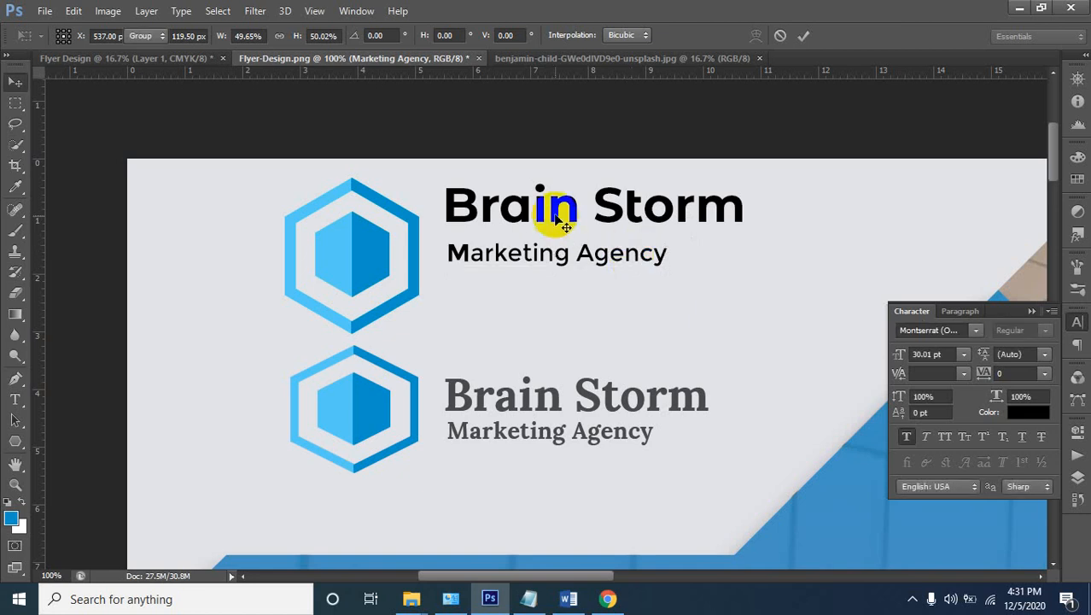
Move both text lines down and closer to the upper hexagon icon, and fine-tune the height of the Brain Storm line
{"action": "left_click_drag", "start_coordinate": [553, 209], "coordinate": [501, 285]}
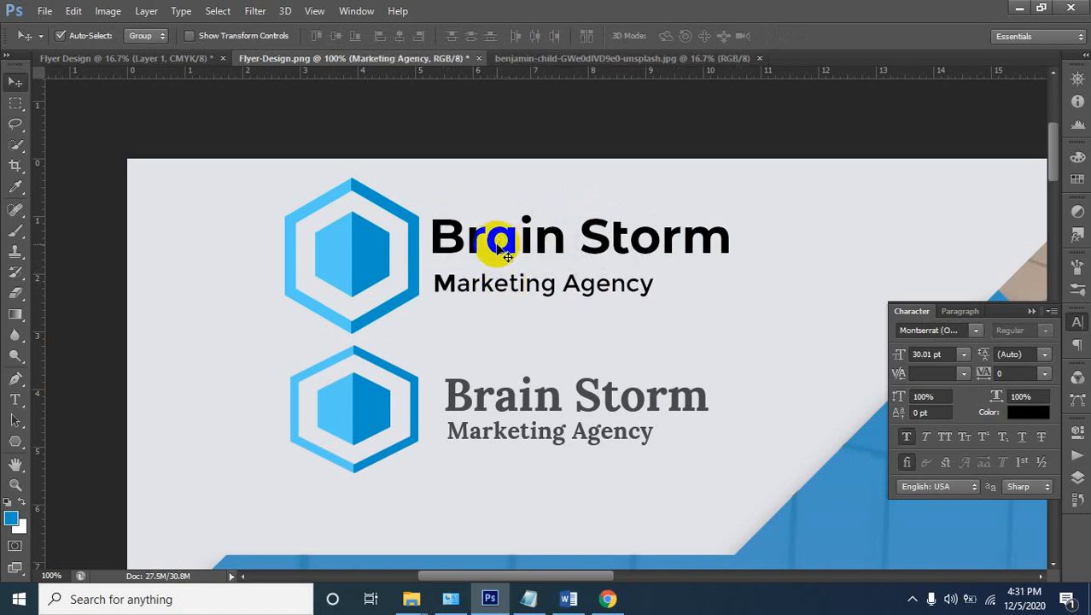
{"action": "left_click_drag", "start_coordinate": [495, 245], "coordinate": [503, 249]}
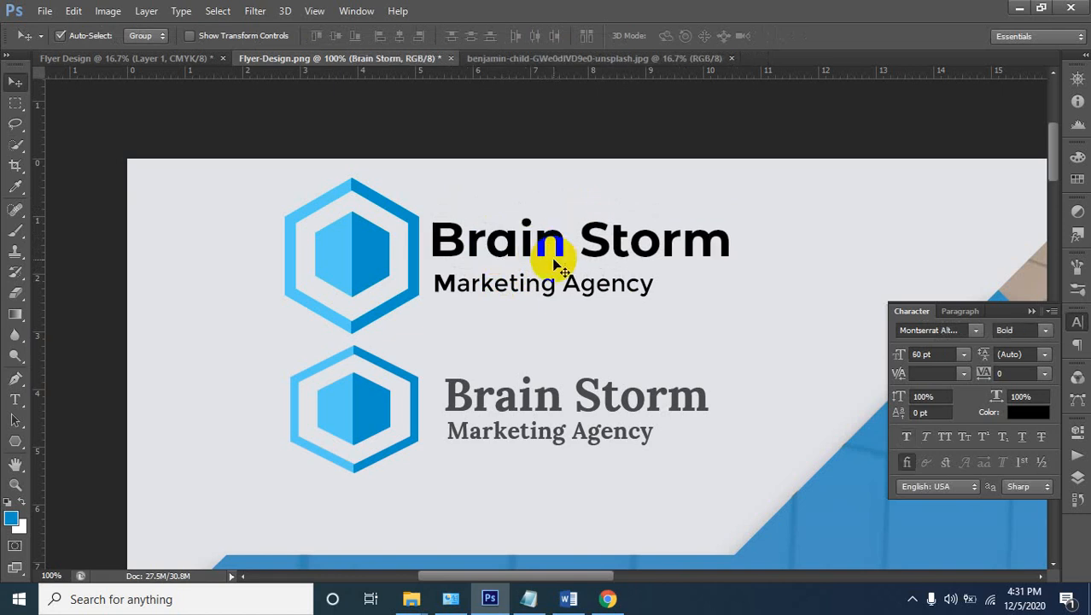
{"action": "key", "text": "Up"}
{"action": "key", "text": "Up"}
{"action": "key", "text": "Up"}
{"action": "key", "text": "Up"}
{"action": "key", "text": "Up"}
{"action": "key", "text": "Up"}
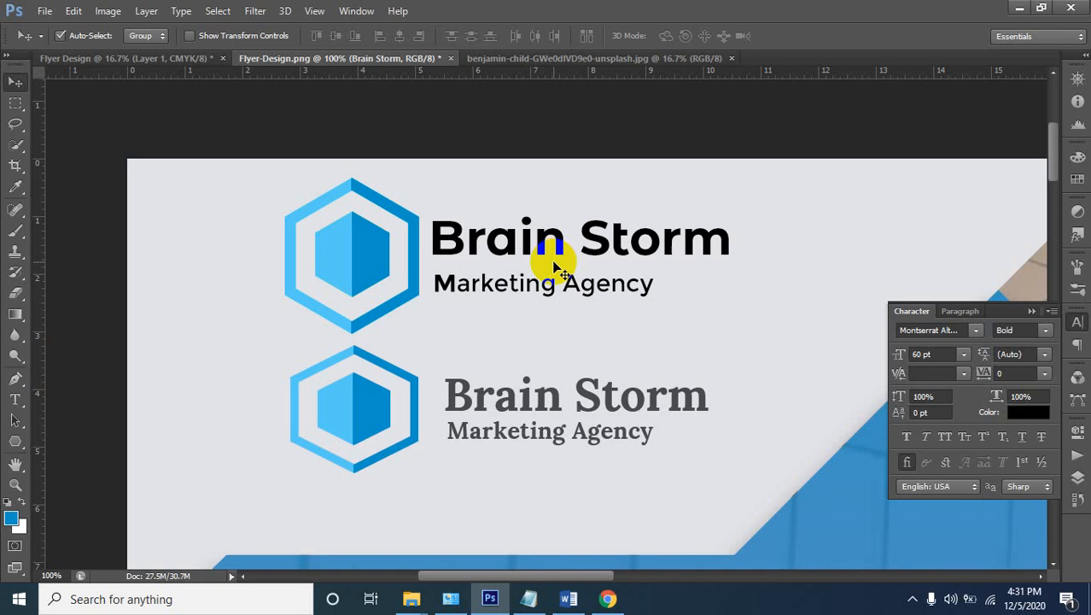
Nudge the Marketing Agency line slightly down and left to align it with the start of Brain Storm
{"action": "left_click", "coordinate": [492, 290]}
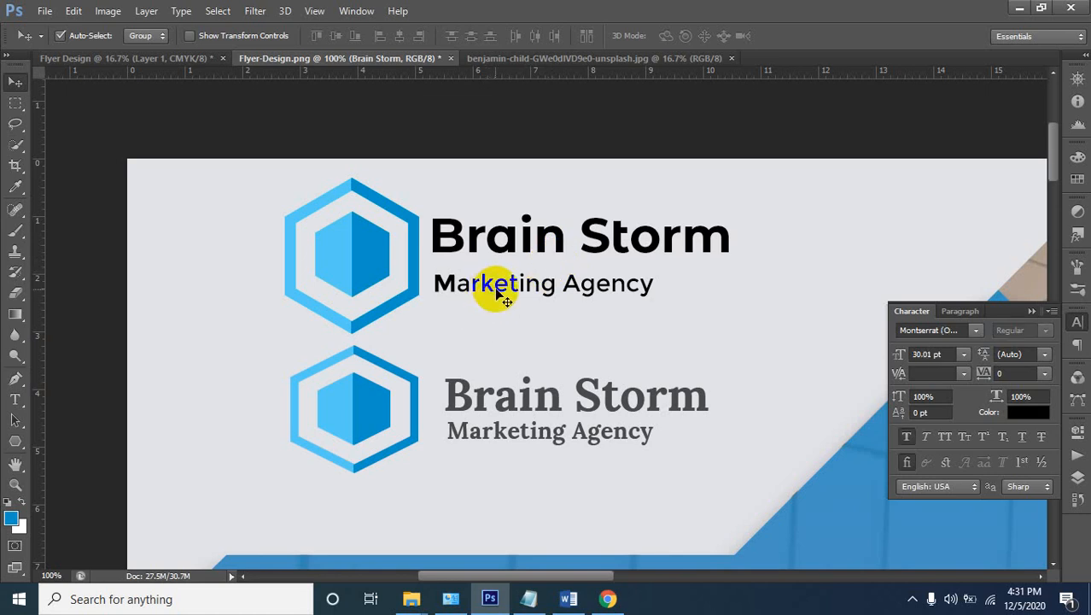
{"action": "key", "text": "Down"}
{"action": "key", "text": "Down"}
{"action": "key", "text": "Left"}
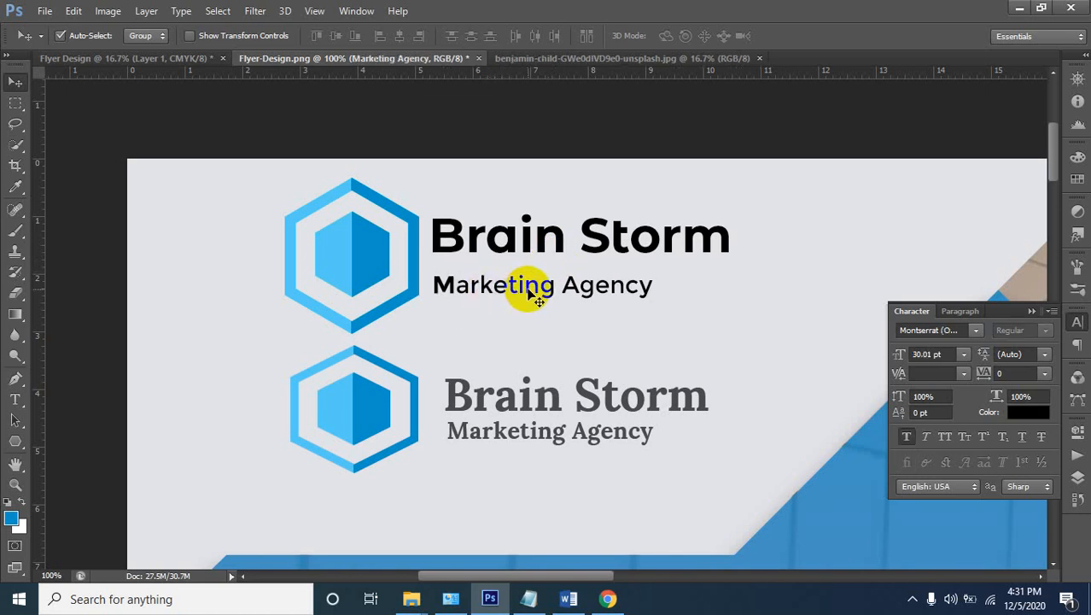
{"action": "key", "text": "Left"}
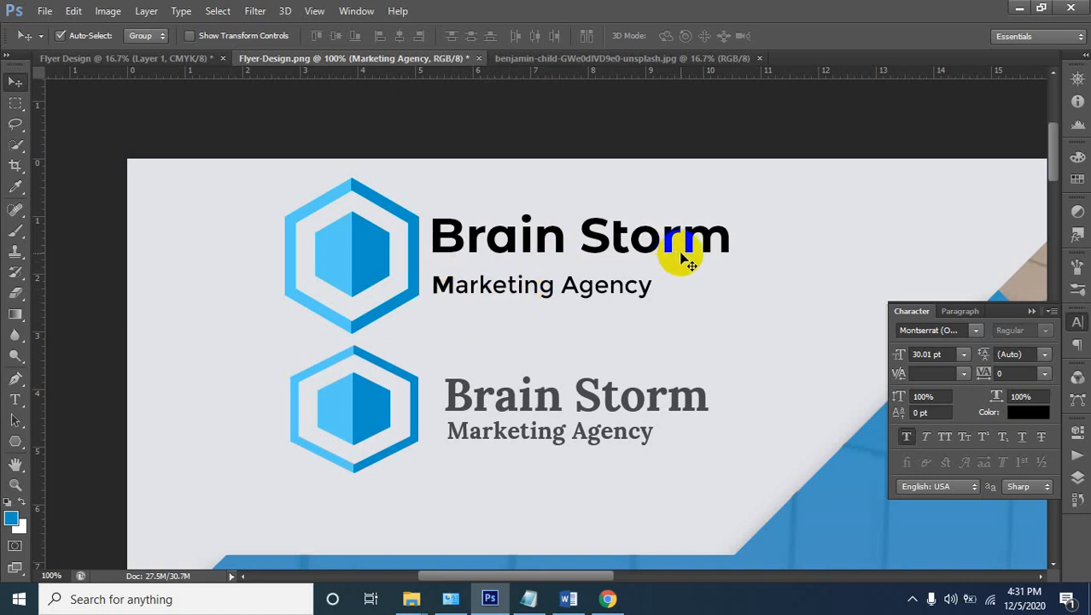
Select the rebuilt hexagon icon parts with both black text lines and copy them into the white header of the Flyer Design document
{"action": "scroll", "coordinate": [445, 239], "scroll_direction": "up", "scroll_amount": 1}
{"action": "left_click", "coordinate": [458, 249]}
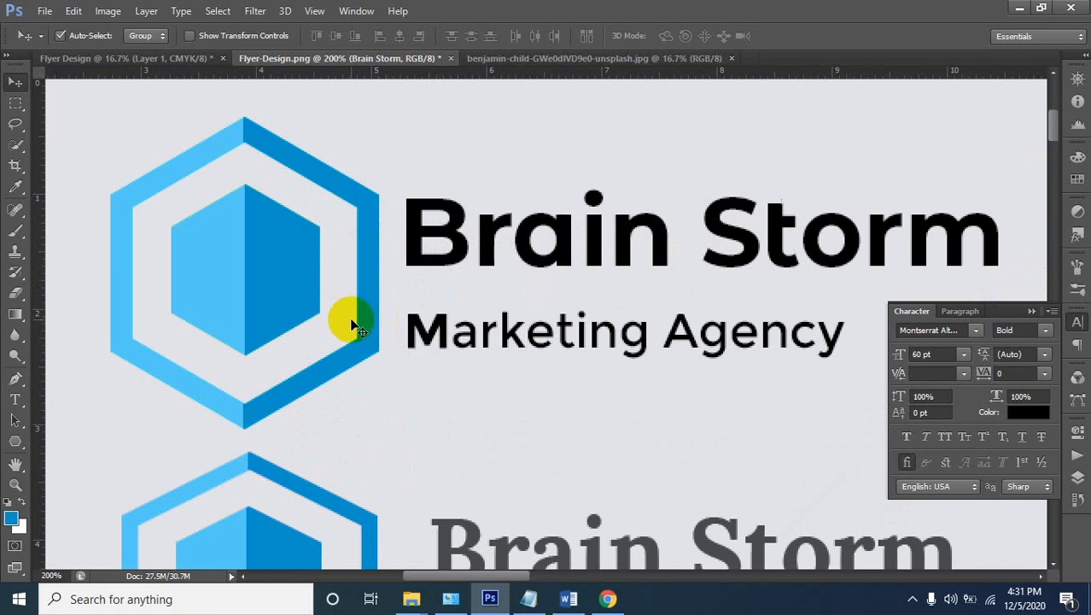
{"action": "left_click", "coordinate": [162, 179]}
{"action": "left_click", "coordinate": [325, 173]}
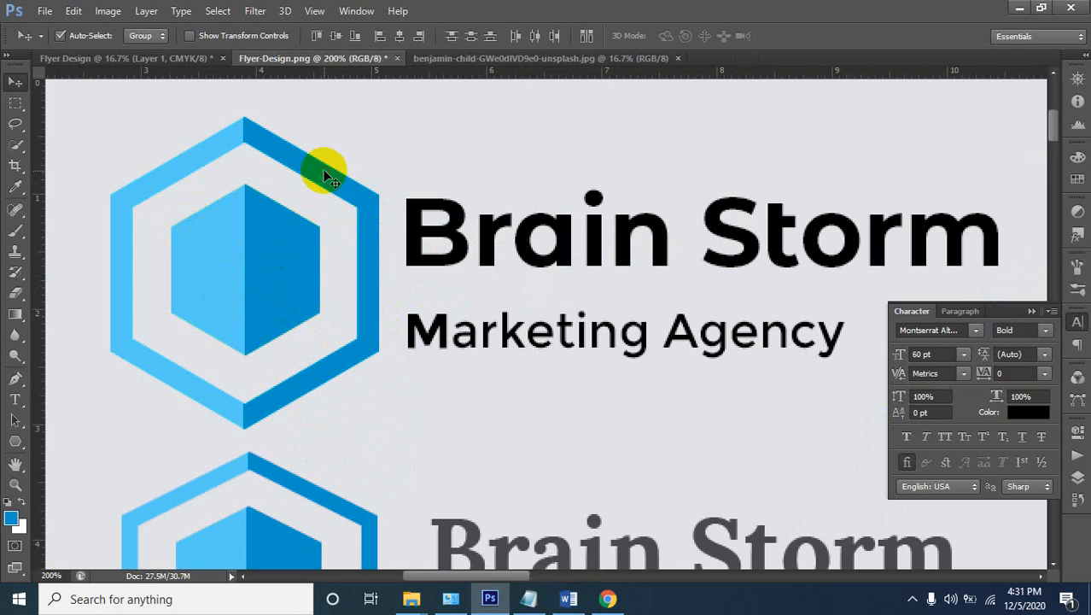
{"action": "left_click", "coordinate": [423, 335]}
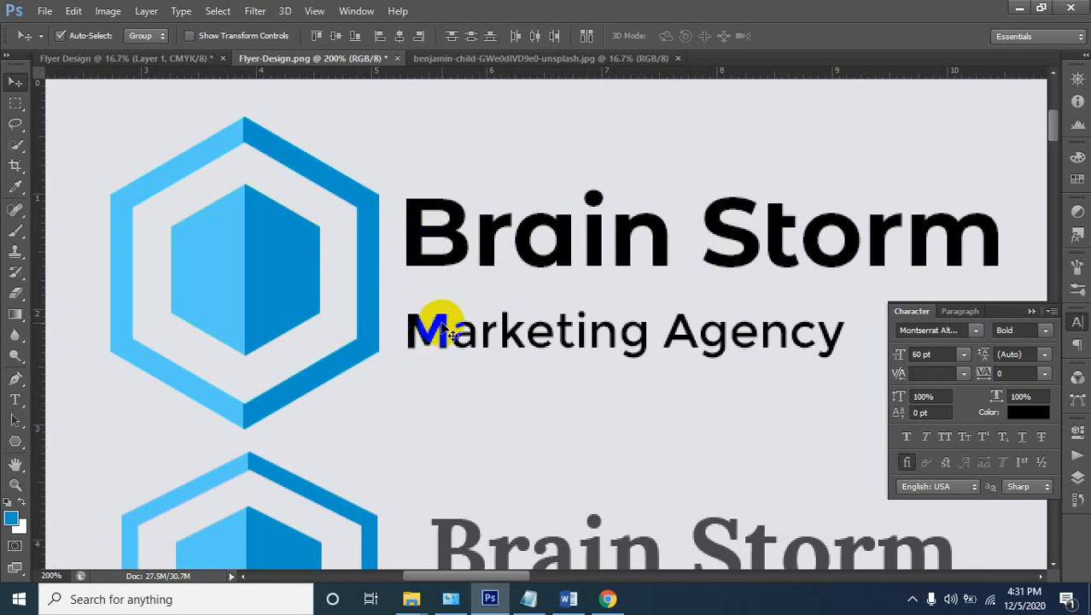
{"action": "scroll", "coordinate": [438, 324], "scroll_direction": "down", "scroll_amount": 2}
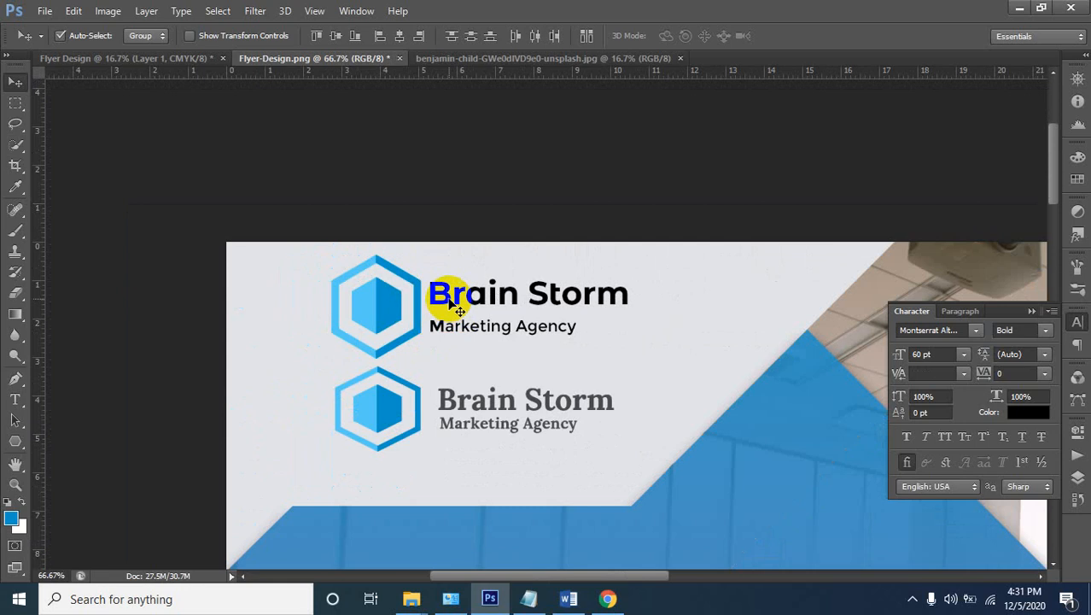
{"action": "left_click_drag", "start_coordinate": [450, 305], "coordinate": [149, 49]}
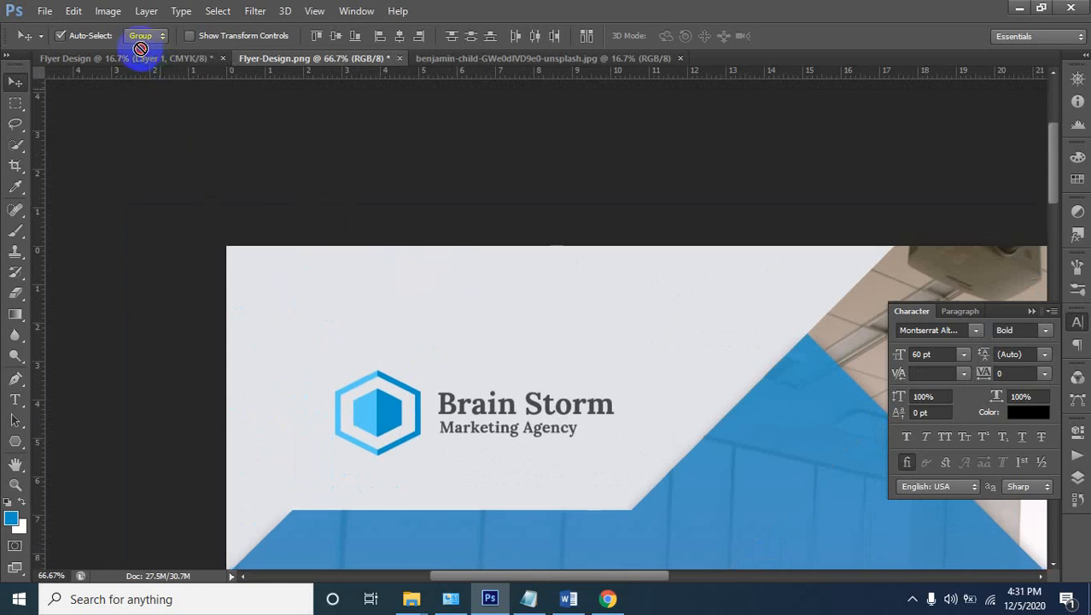
{"action": "left_click_drag", "start_coordinate": [126, 58], "coordinate": [443, 117]}
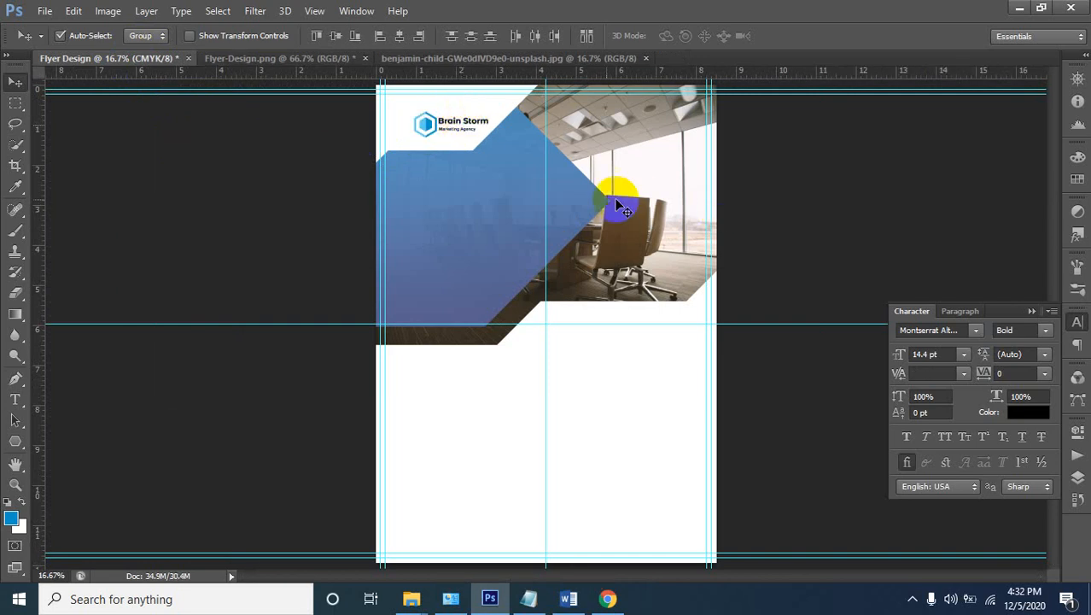
Examine the copied hexagon icon and its text up close in the flyer header
{"action": "scroll", "coordinate": [442, 128], "scroll_direction": "up", "scroll_amount": 2}
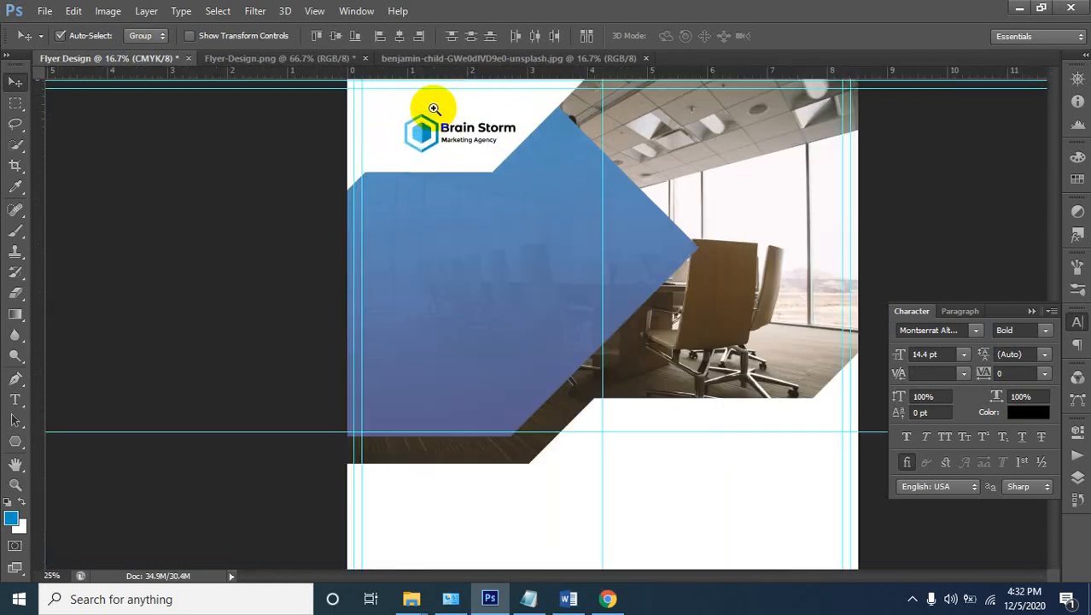
{"action": "scroll", "coordinate": [438, 124], "scroll_direction": "up", "scroll_amount": 2}
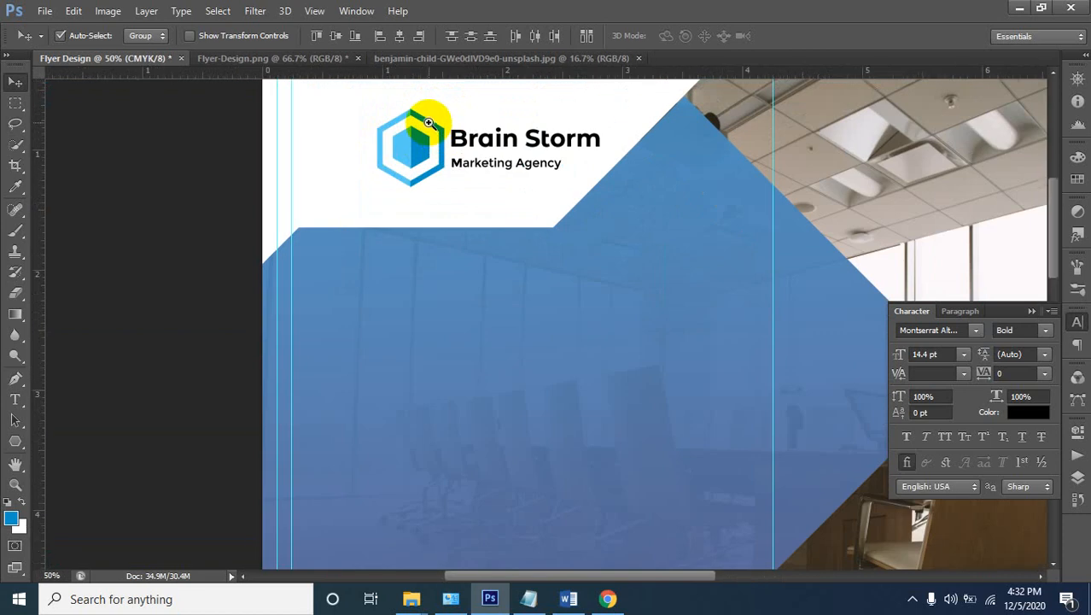
{"action": "scroll", "coordinate": [427, 118], "scroll_direction": "up", "scroll_amount": 1}
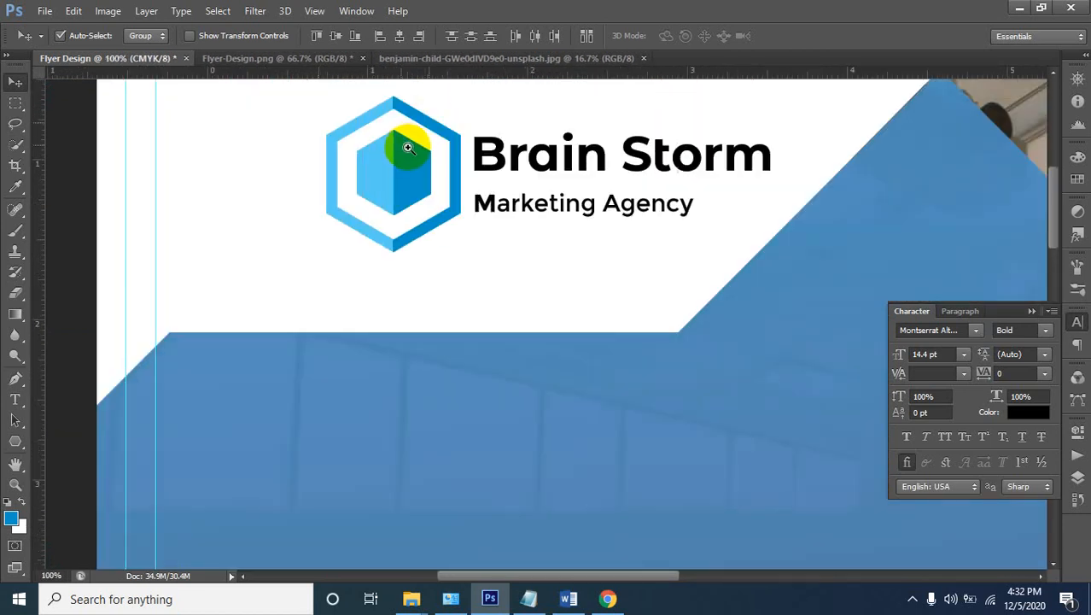
{"action": "left_click", "coordinate": [398, 134]}
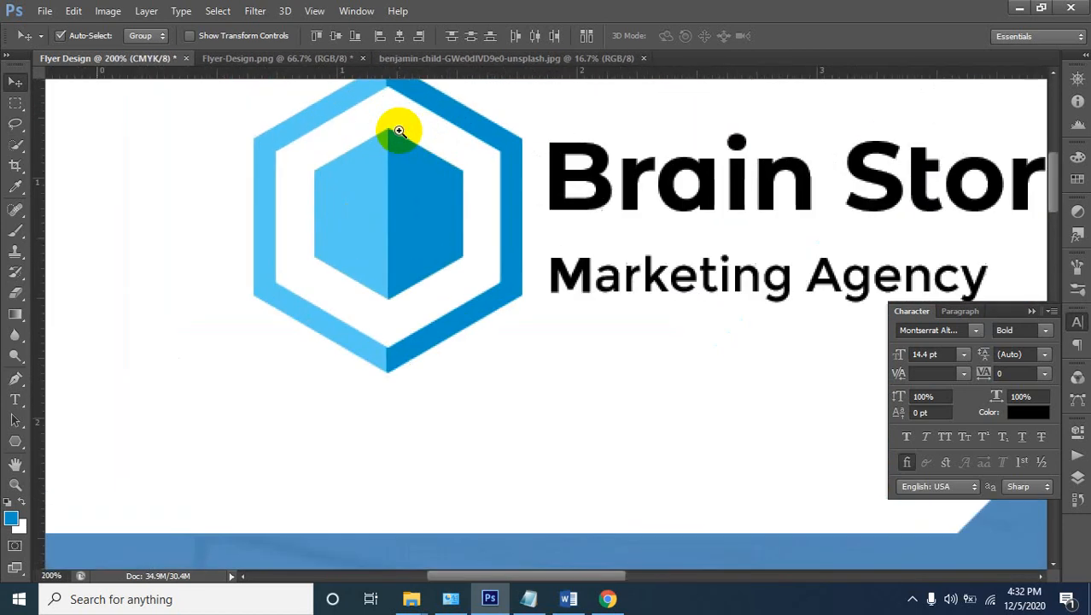
{"action": "left_click", "coordinate": [400, 171]}
{"action": "left_click_drag", "start_coordinate": [411, 188], "coordinate": [457, 219]}
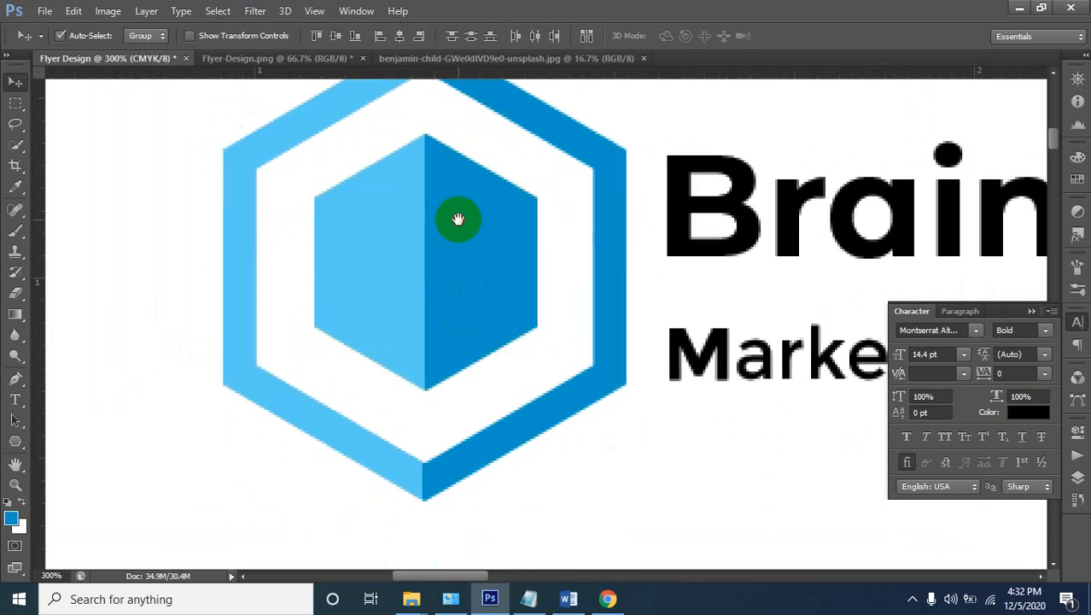
{"action": "left_click", "coordinate": [551, 261], "text": "alt"}
{"action": "left_click", "coordinate": [540, 266], "text": "alt"}
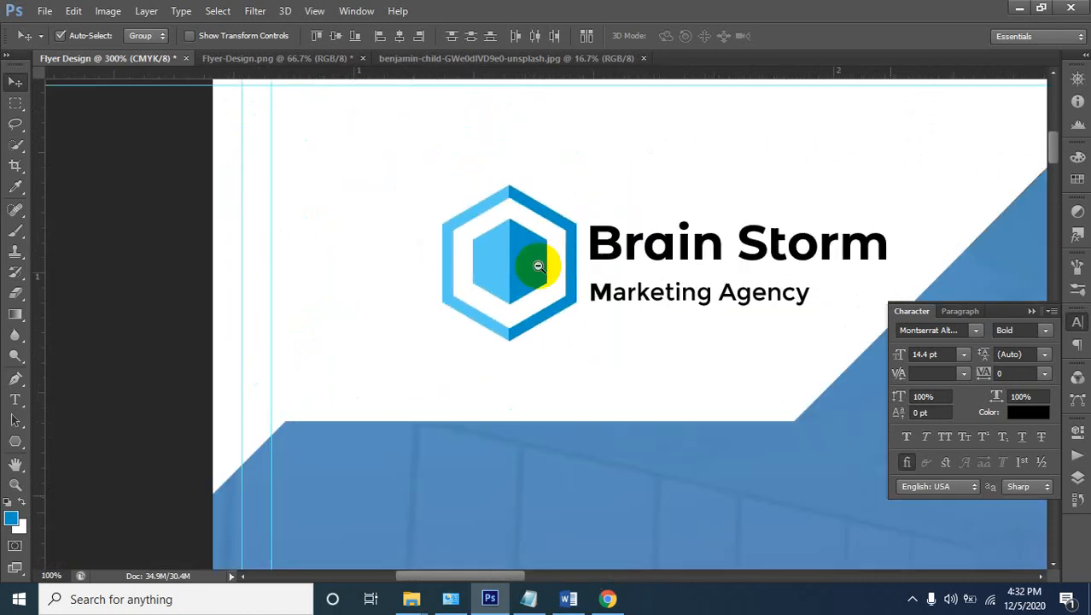
{"action": "left_click", "coordinate": [538, 266], "text": "alt"}
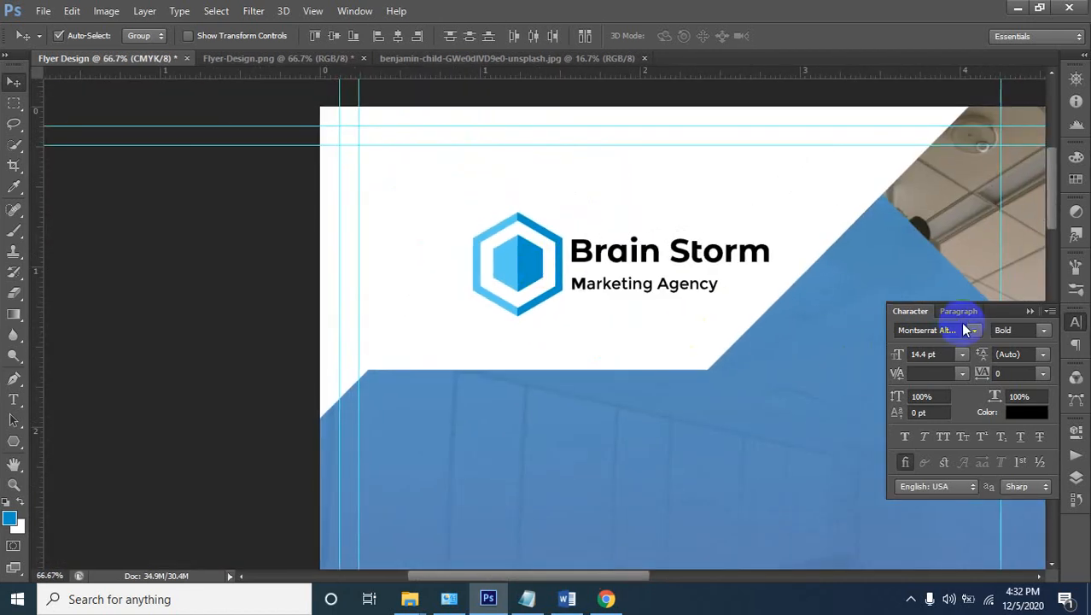
Show the layer list and merge the selected icon and text layers of the logo into one layer
{"action": "left_click", "coordinate": [1076, 476]}
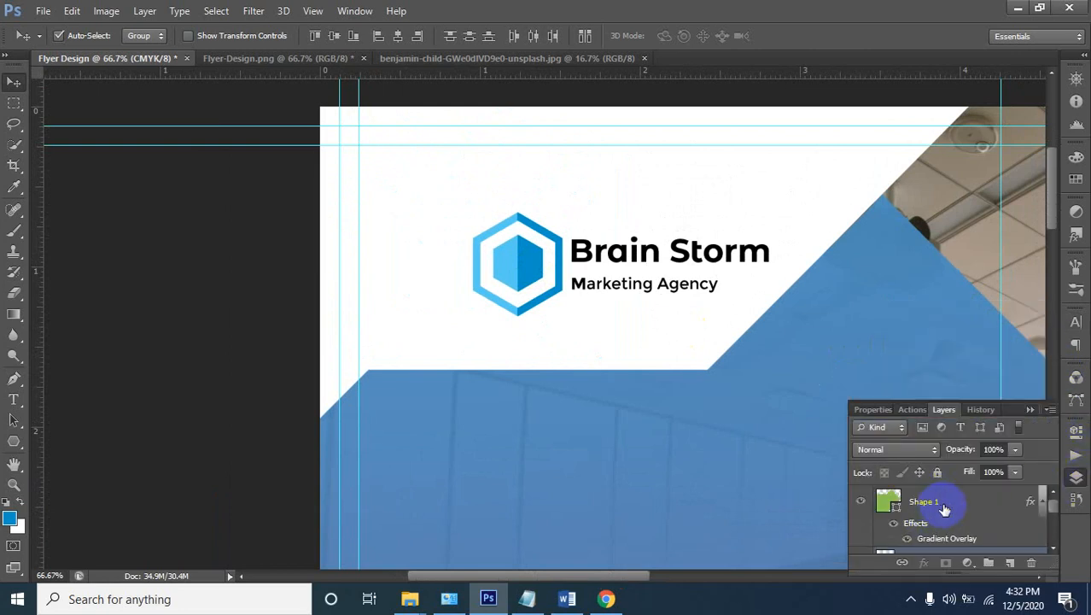
{"action": "scroll", "coordinate": [944, 508], "scroll_direction": "down", "scroll_amount": 2}
{"action": "scroll", "coordinate": [946, 506], "scroll_direction": "up", "scroll_amount": 1}
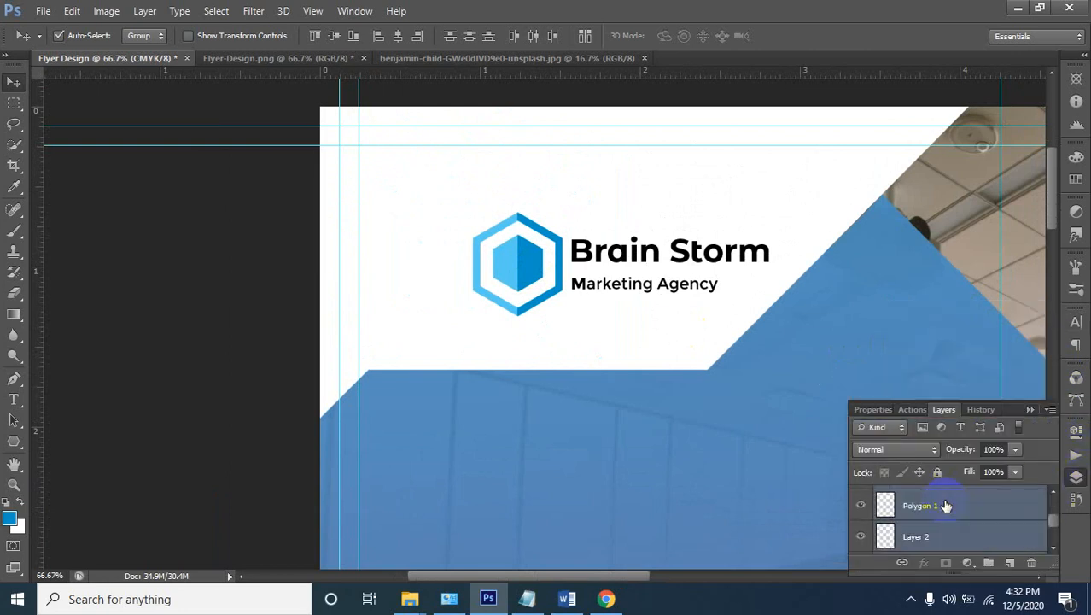
{"action": "scroll", "coordinate": [946, 505], "scroll_direction": "up", "scroll_amount": 3}
{"action": "scroll", "coordinate": [946, 505], "scroll_direction": "down", "scroll_amount": 1}
{"action": "scroll", "coordinate": [947, 505], "scroll_direction": "up", "scroll_amount": 1}
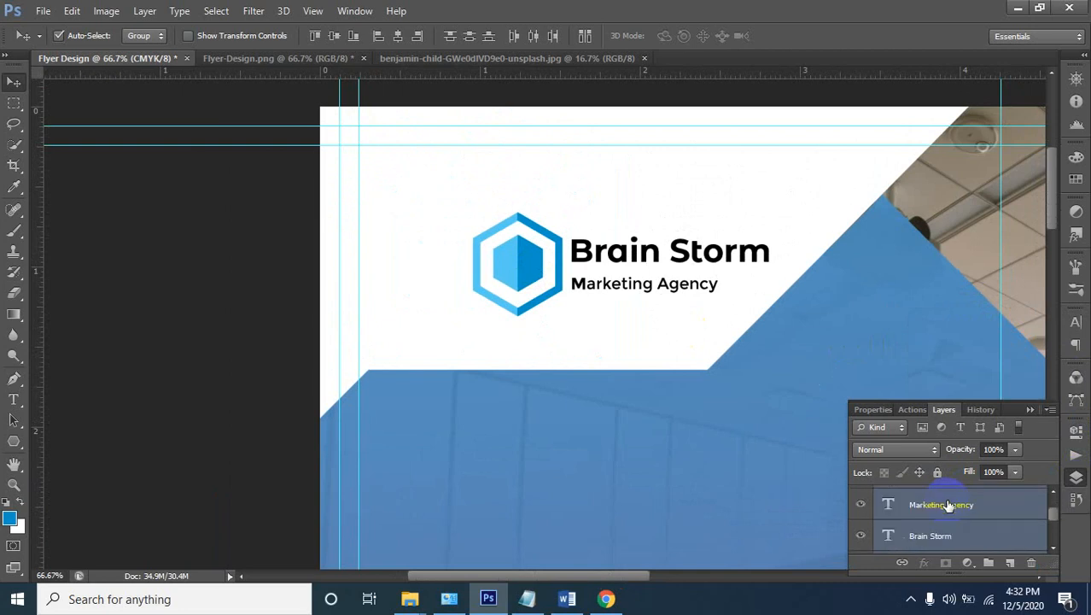
{"action": "key", "text": "ctrl+e"}
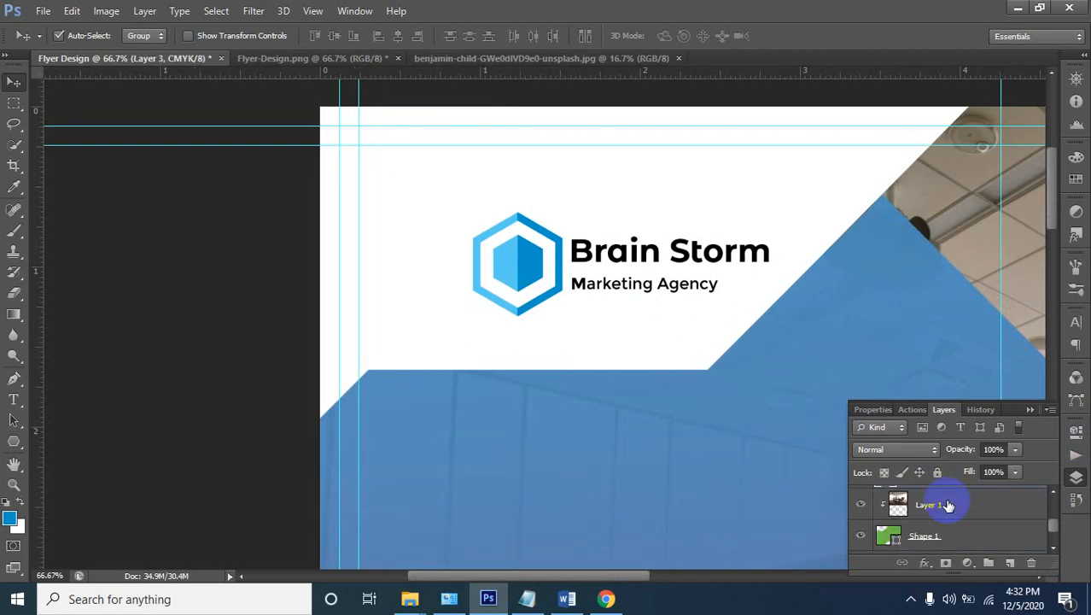
Bring the merged logo layer forward in the stack, directly above the Shape 1 layer that has the gradient overlay
{"action": "scroll", "coordinate": [955, 497], "scroll_direction": "down", "scroll_amount": 1}
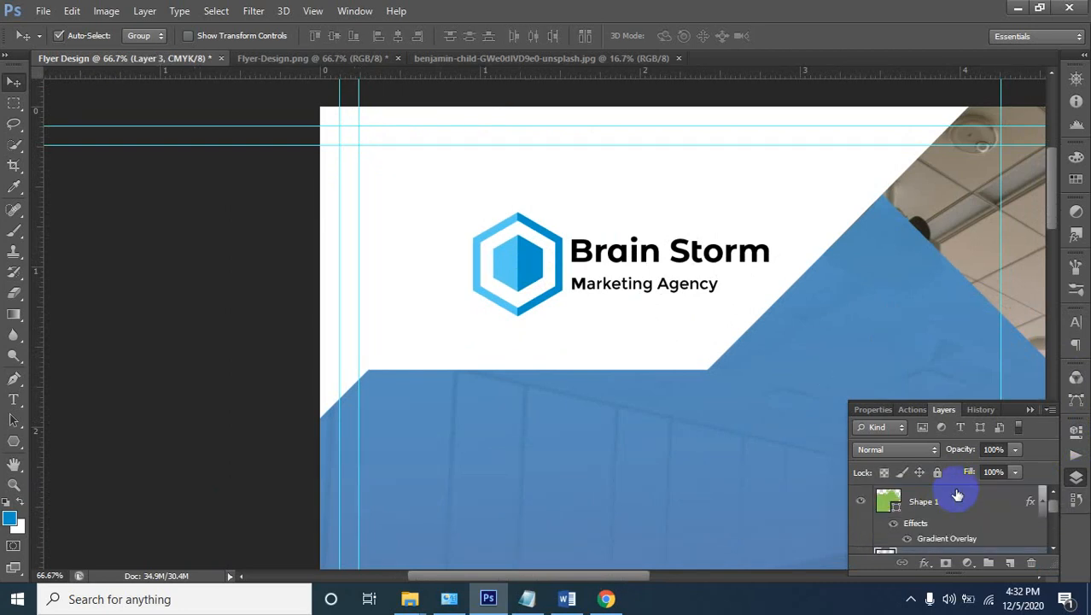
{"action": "scroll", "coordinate": [555, 239], "scroll_direction": "down", "scroll_amount": 1}
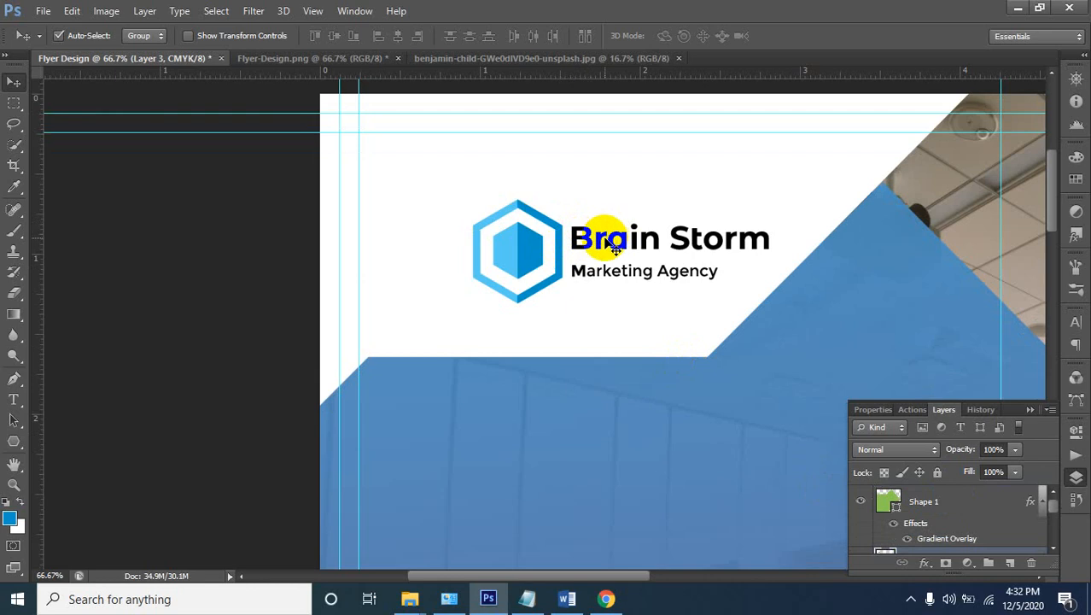
{"action": "scroll", "coordinate": [986, 528], "scroll_direction": "up", "scroll_amount": 2}
{"action": "scroll", "coordinate": [990, 524], "scroll_direction": "down", "scroll_amount": 2}
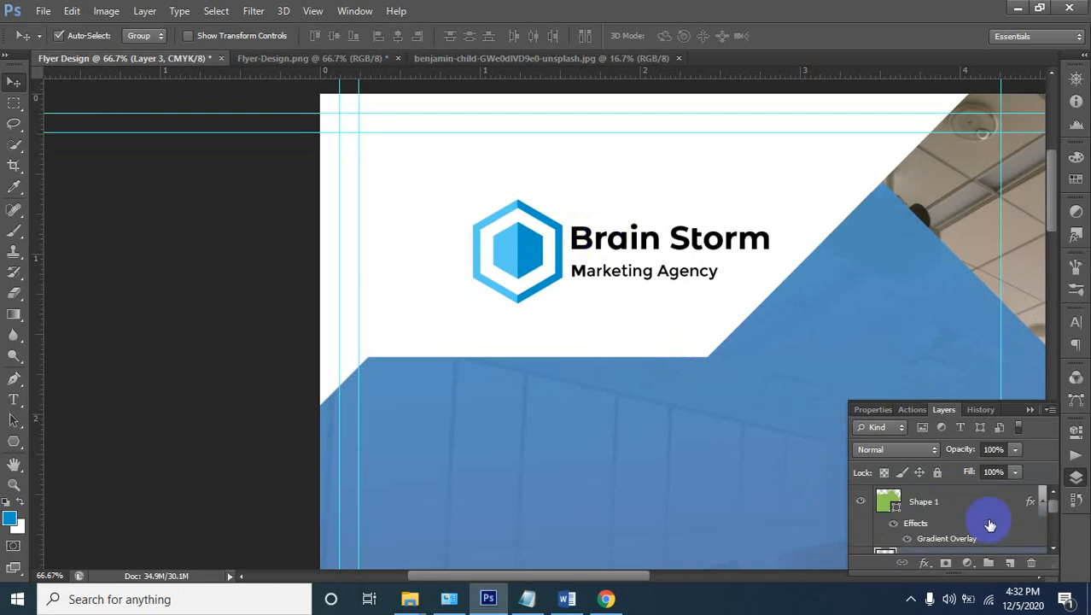
{"action": "scroll", "coordinate": [973, 523], "scroll_direction": "up", "scroll_amount": 1}
{"action": "scroll", "coordinate": [947, 523], "scroll_direction": "down", "scroll_amount": 1}
{"action": "scroll", "coordinate": [939, 520], "scroll_direction": "up", "scroll_amount": 1}
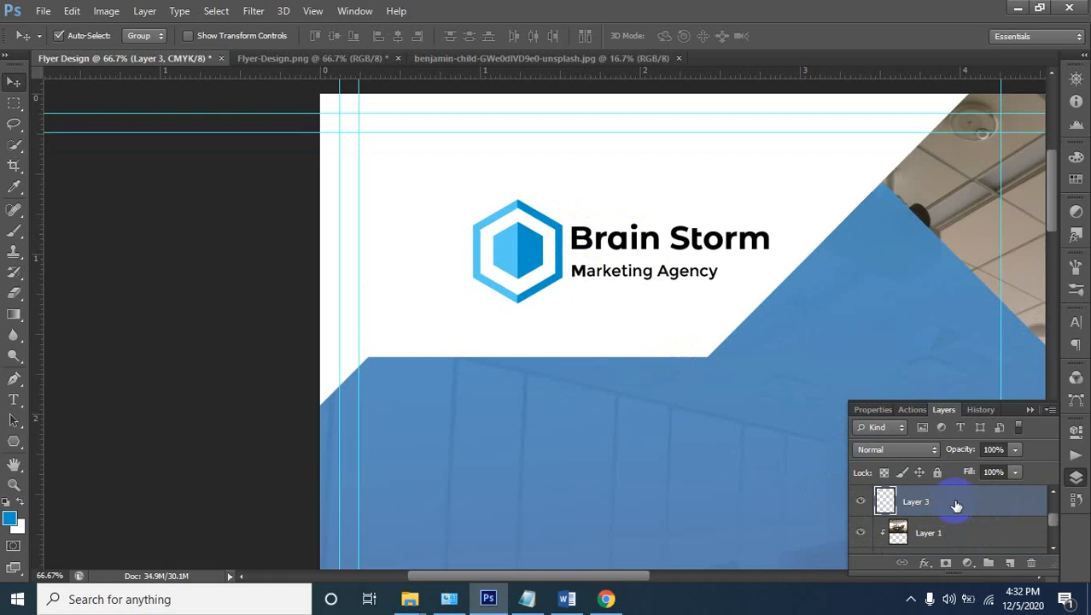
{"action": "key", "text": "ctrl+bracketleft"}
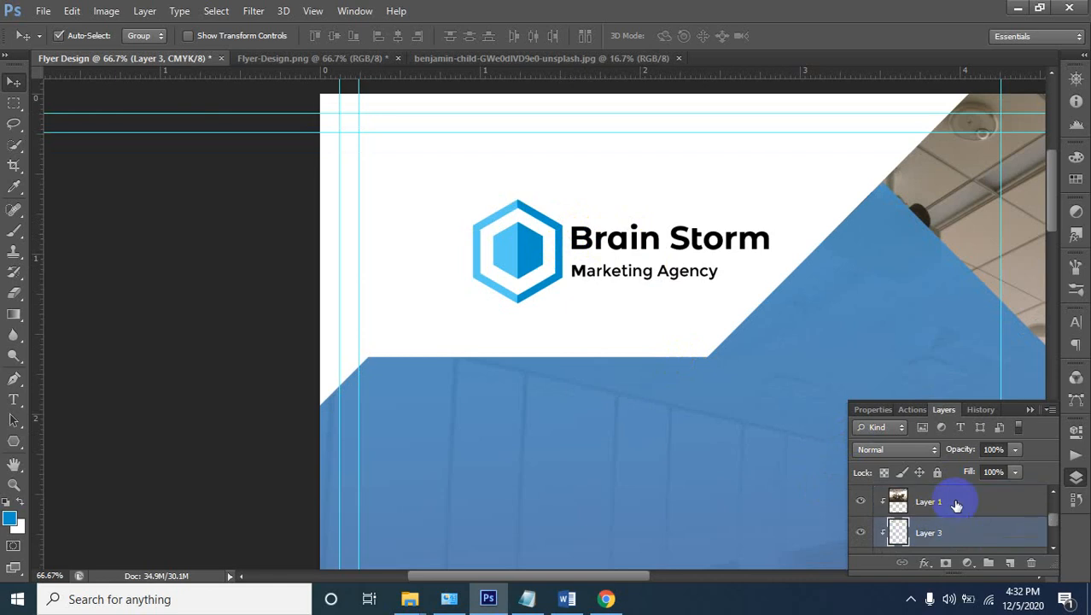
{"action": "key", "text": "ctrl+bracketright"}
{"action": "key", "text": "ctrl+bracketright"}
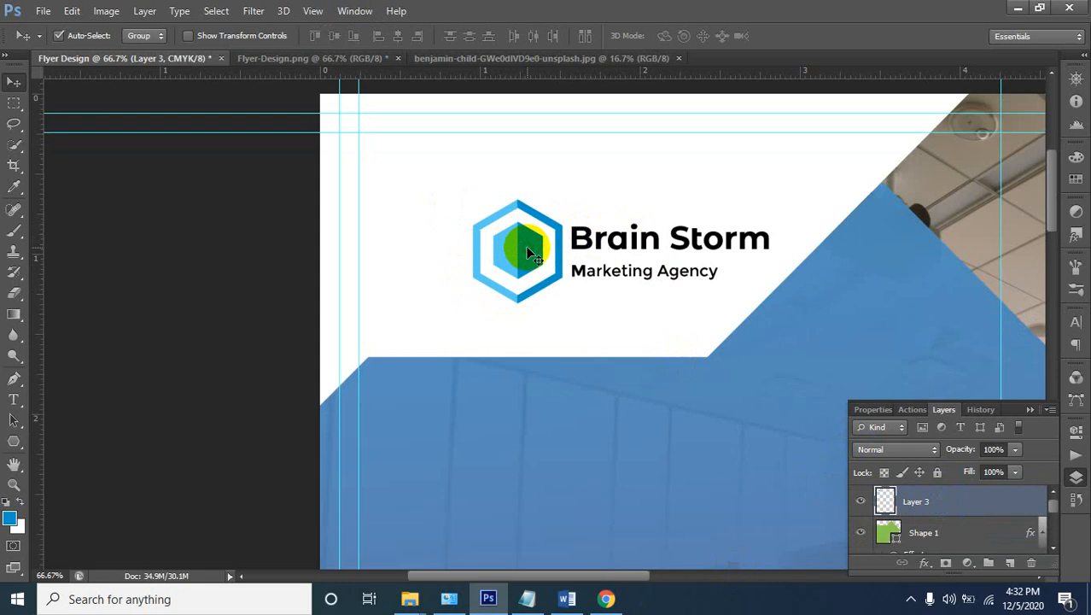
Move the logo up and left within the white header area and compare it with the reference in Flyer-Design.png
{"action": "left_click_drag", "start_coordinate": [525, 250], "coordinate": [453, 215]}
{"action": "left_click", "coordinate": [314, 58]}
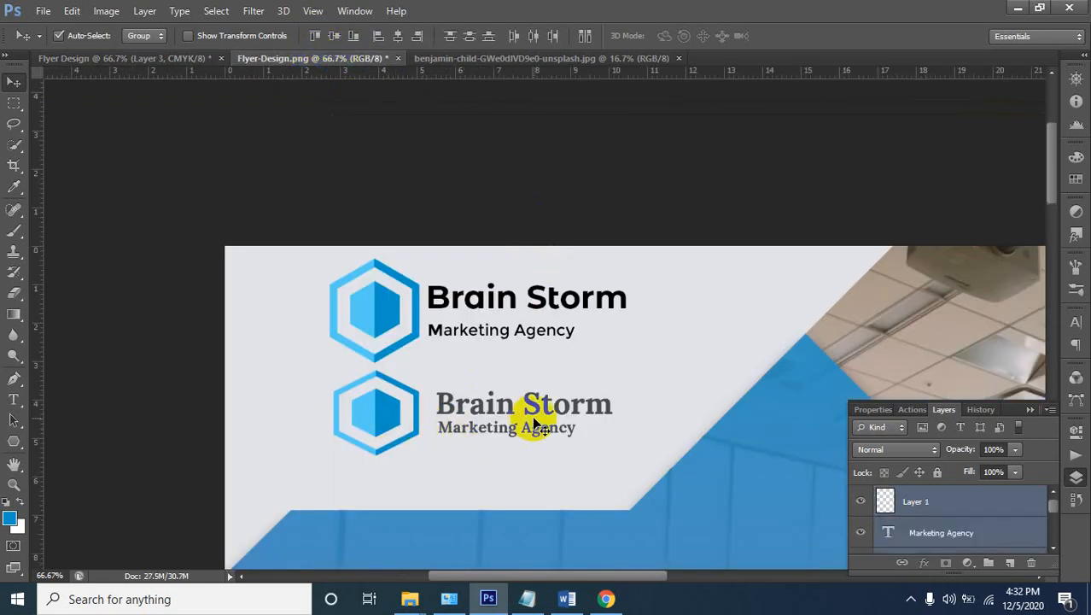
{"action": "left_click", "coordinate": [121, 57]}
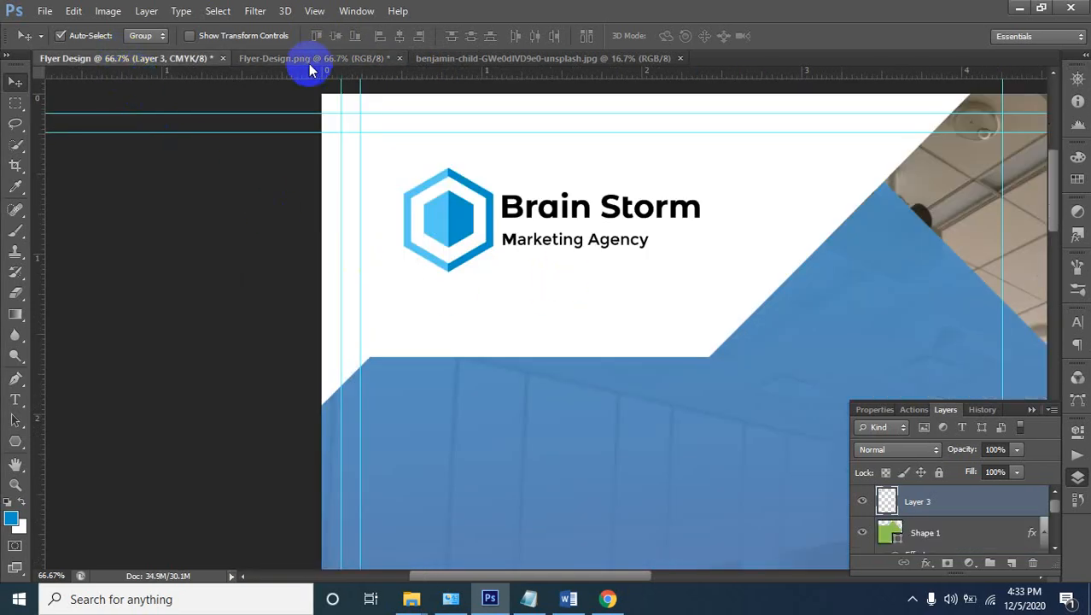
{"action": "left_click", "coordinate": [310, 60]}
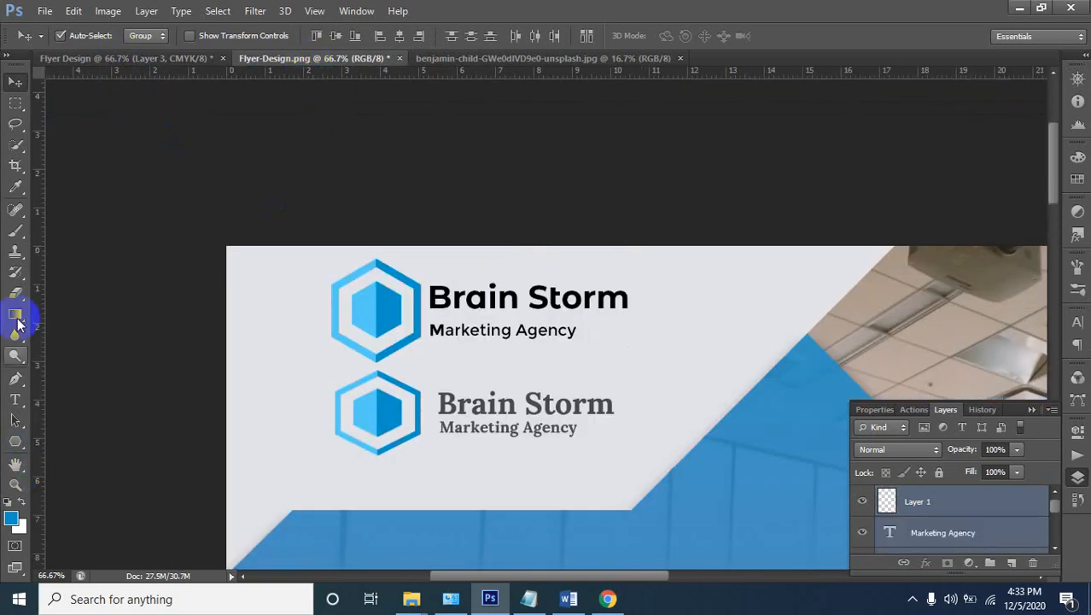
Sample the light grey background colour of Flyer-Design.png as the foreground colour and return to the Flyer Design document
{"action": "left_click", "coordinate": [15, 187]}
{"action": "left_click", "coordinate": [662, 360]}
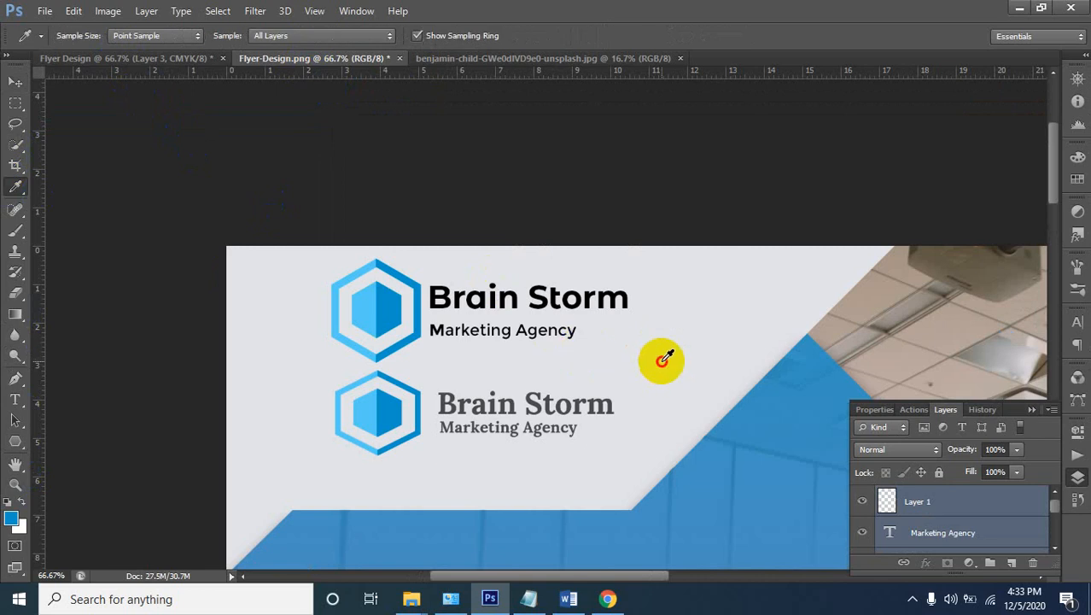
{"action": "left_click", "coordinate": [124, 60]}
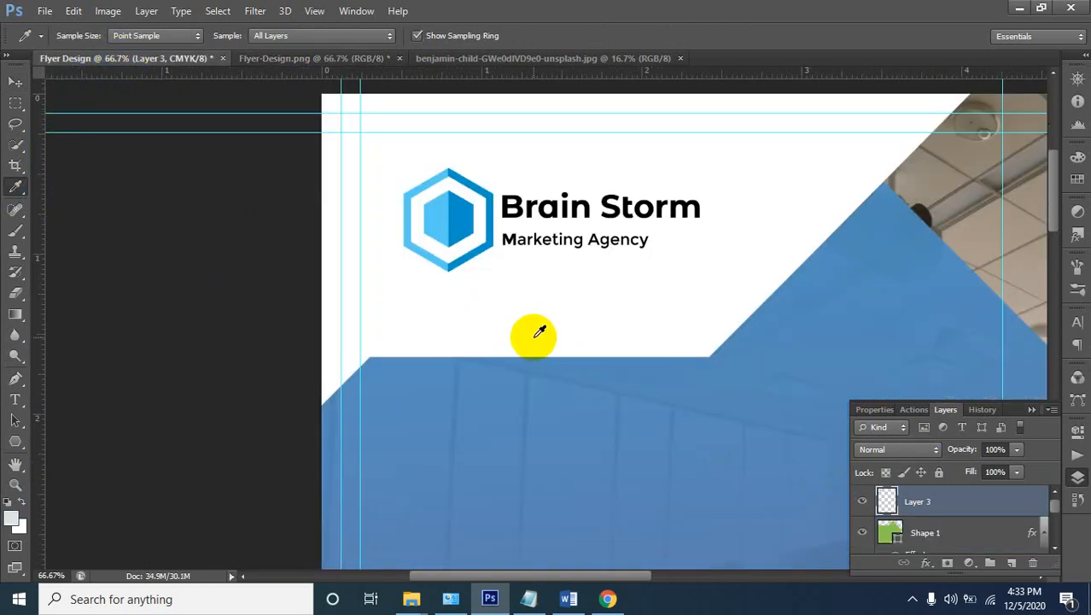
Fill the white background layer, Layer 0, with the sampled light grey foreground colour
{"action": "left_click", "coordinate": [17, 81]}
{"action": "left_click", "coordinate": [693, 301]}
{"action": "left_click", "coordinate": [913, 504]}
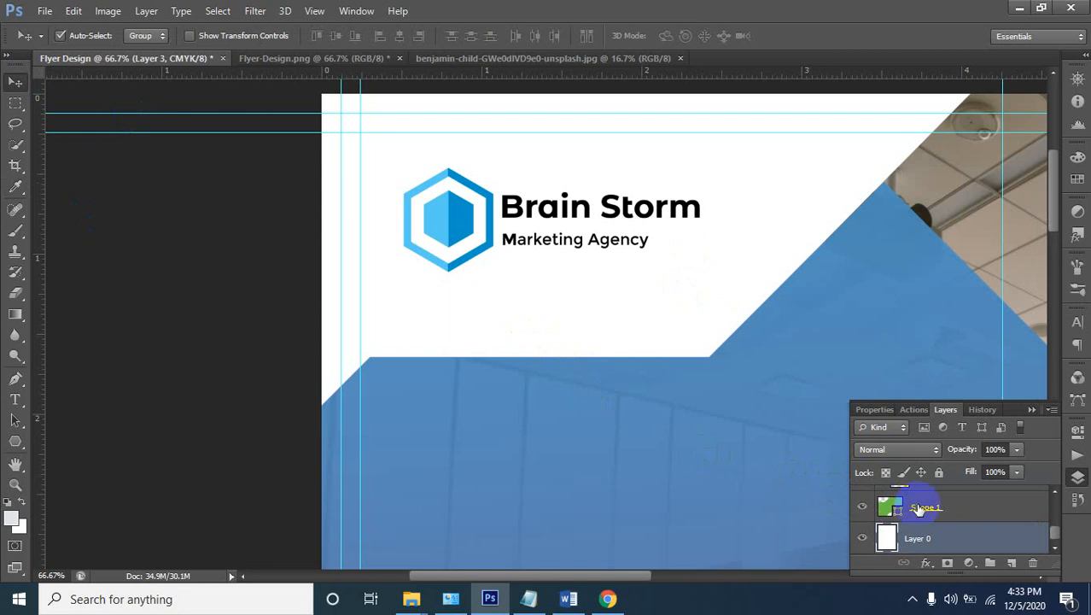
{"action": "left_click", "coordinate": [888, 539]}
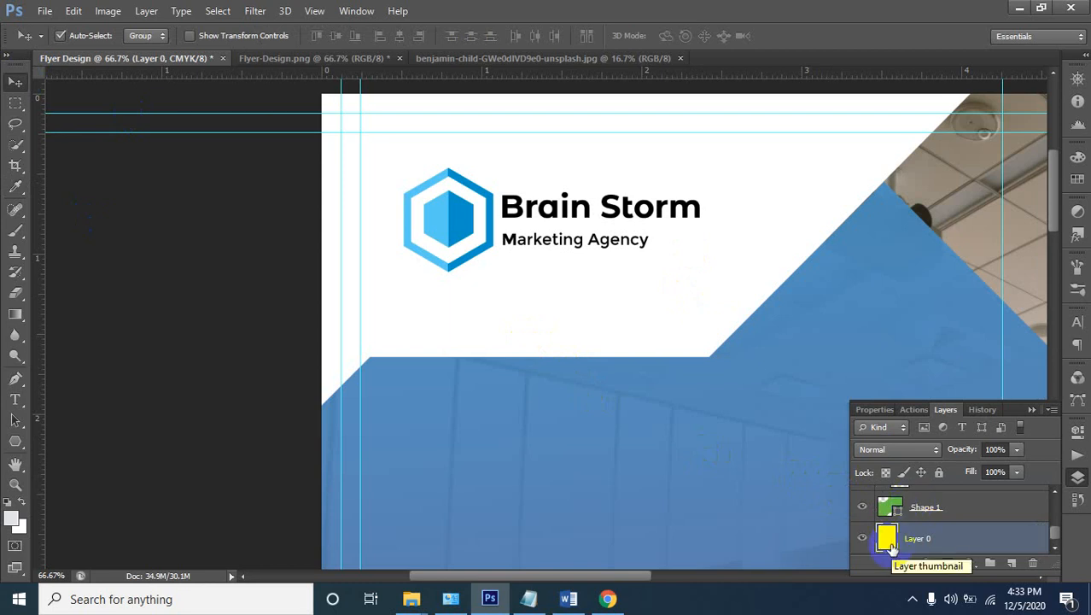
{"action": "left_click", "coordinate": [891, 547]}
{"action": "key", "text": "alt+BackSpace"}
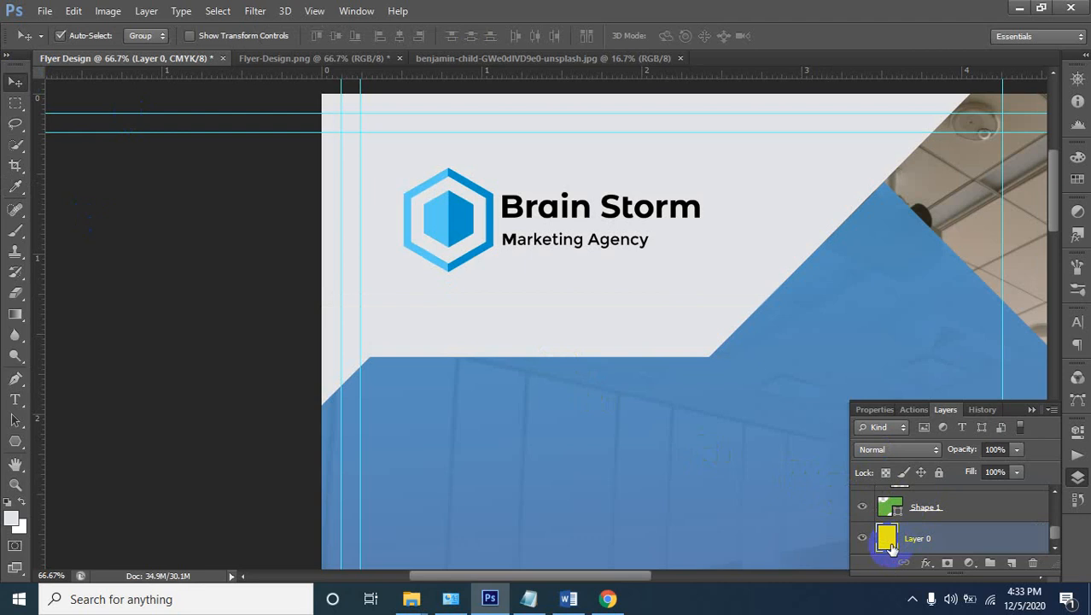
{"action": "left_click", "coordinate": [649, 222], "text": "alt"}
{"action": "left_click", "coordinate": [688, 289], "text": "alt"}
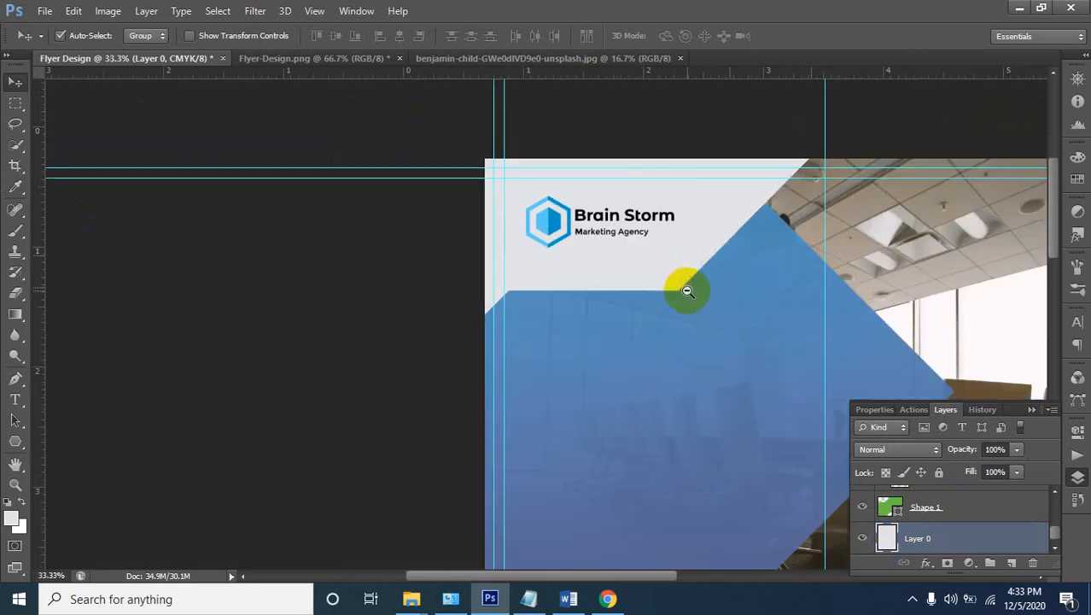
{"action": "left_click_drag", "start_coordinate": [756, 318], "coordinate": [495, 155]}
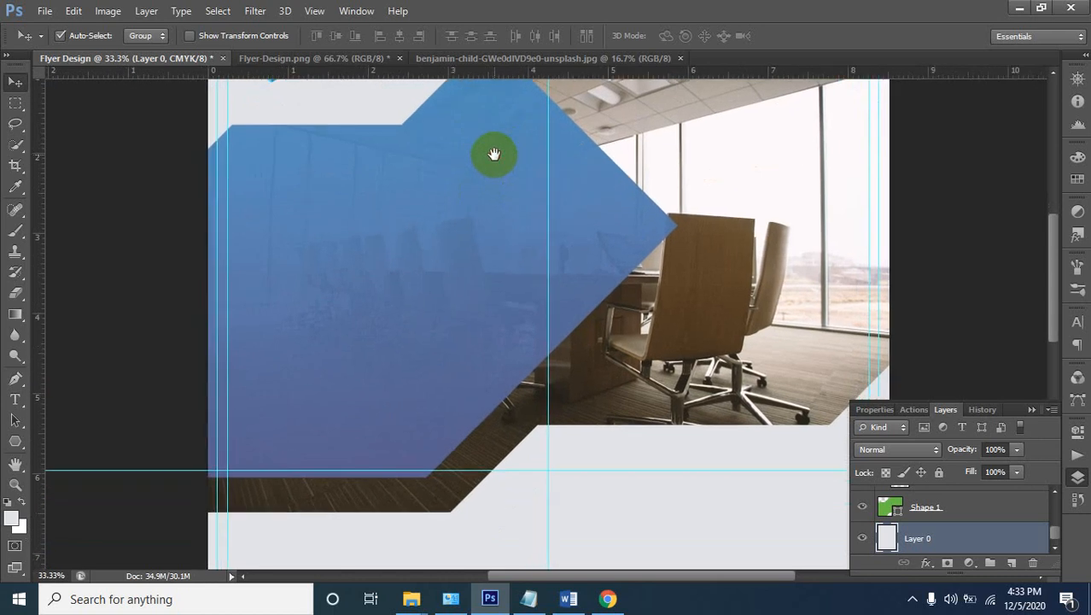
{"action": "left_click", "coordinate": [506, 302]}
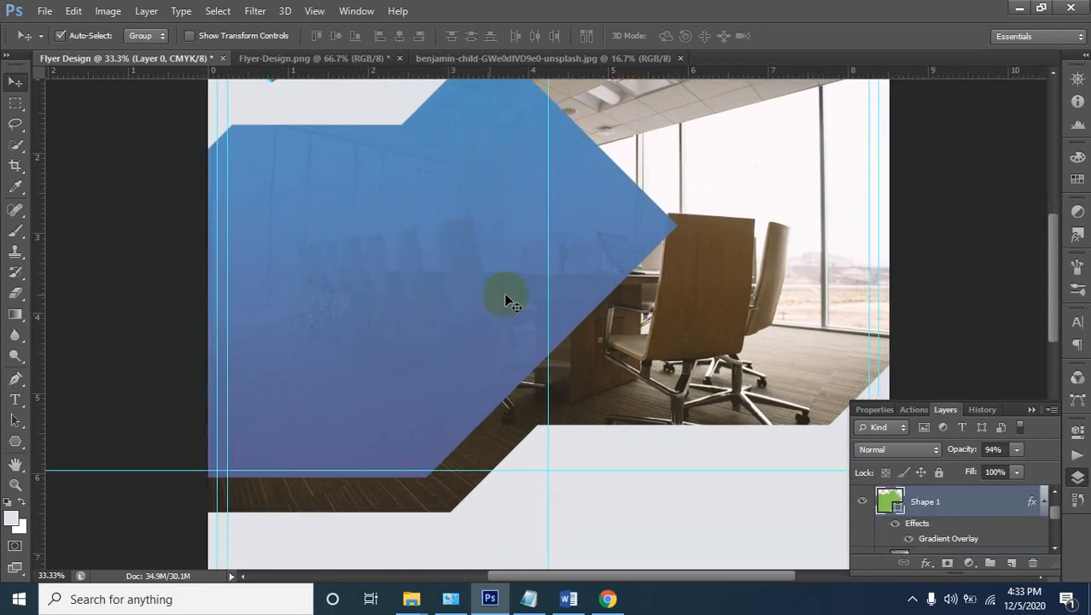
{"action": "left_click", "coordinate": [433, 225]}
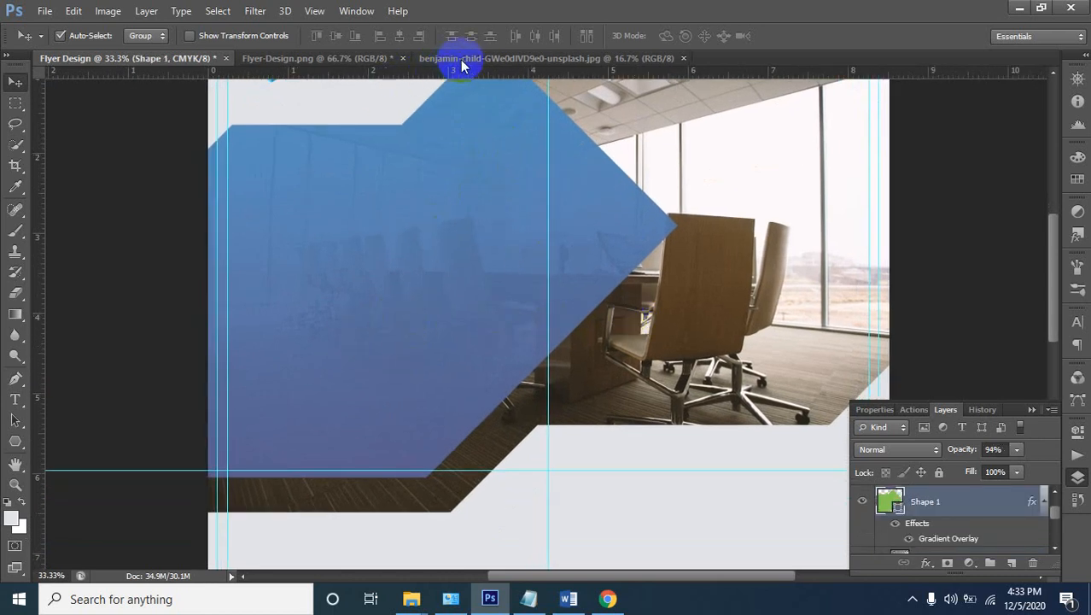
{"action": "left_click", "coordinate": [488, 59]}
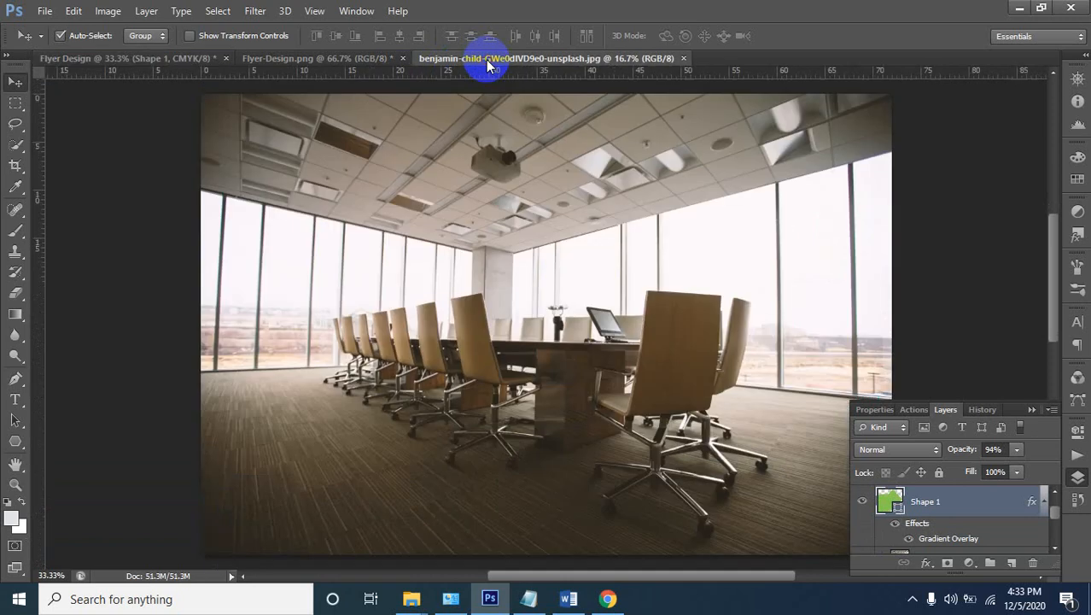
Delete the extra black-lettered Brain Storm logo above the original logo in Flyer-Design.png
{"action": "left_click", "coordinate": [320, 60]}
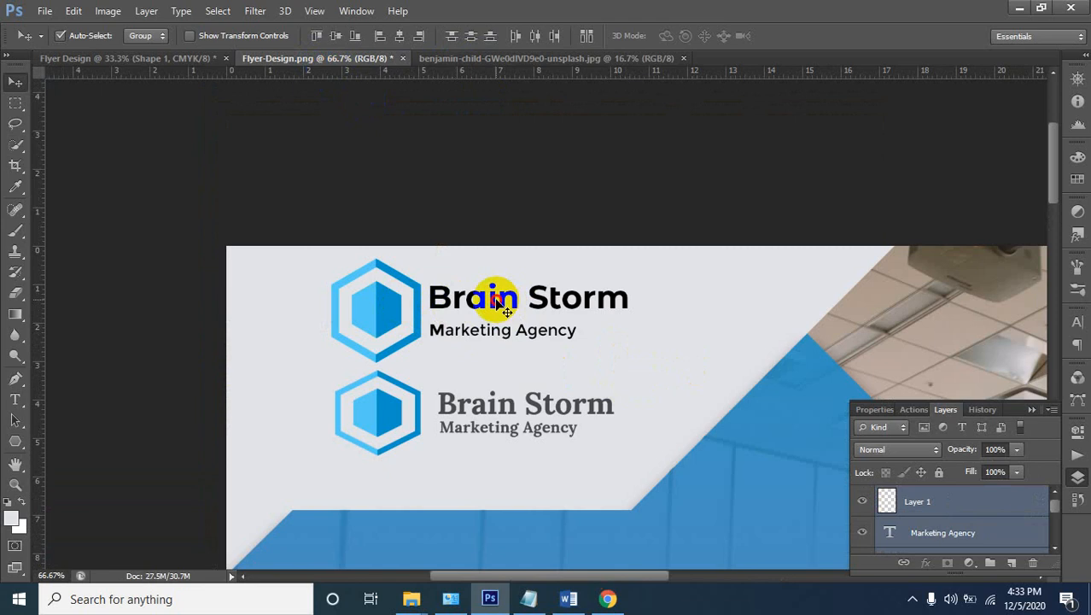
{"action": "left_click_drag", "start_coordinate": [496, 298], "coordinate": [428, 302]}
{"action": "key", "text": "Delete"}
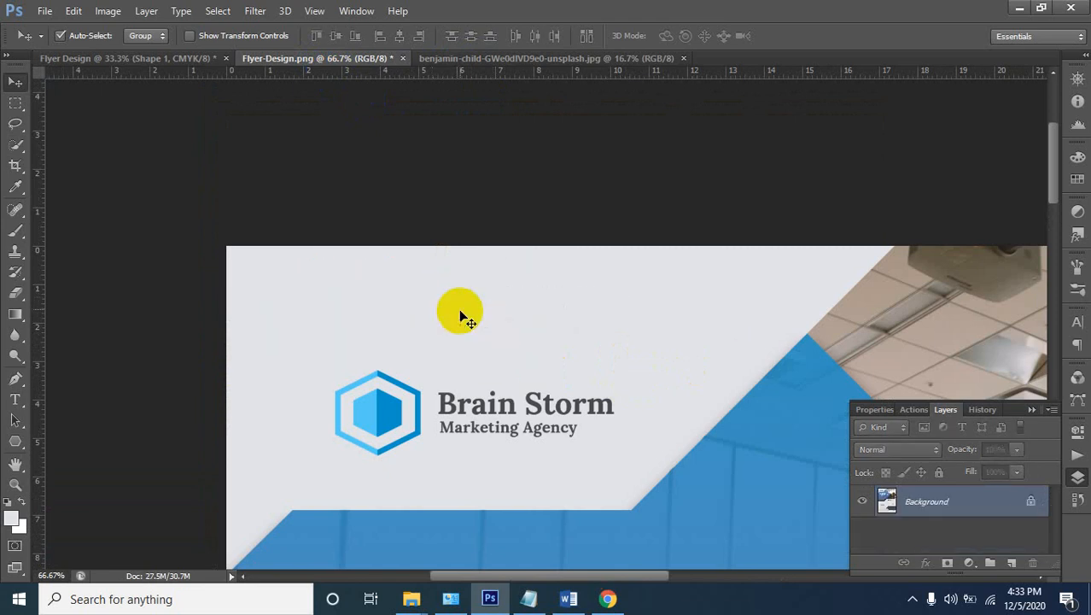
Add a Drop Shadow effect to the blue gradient Shape 1 layer in the Flyer Design document
{"action": "left_click", "coordinate": [156, 60]}
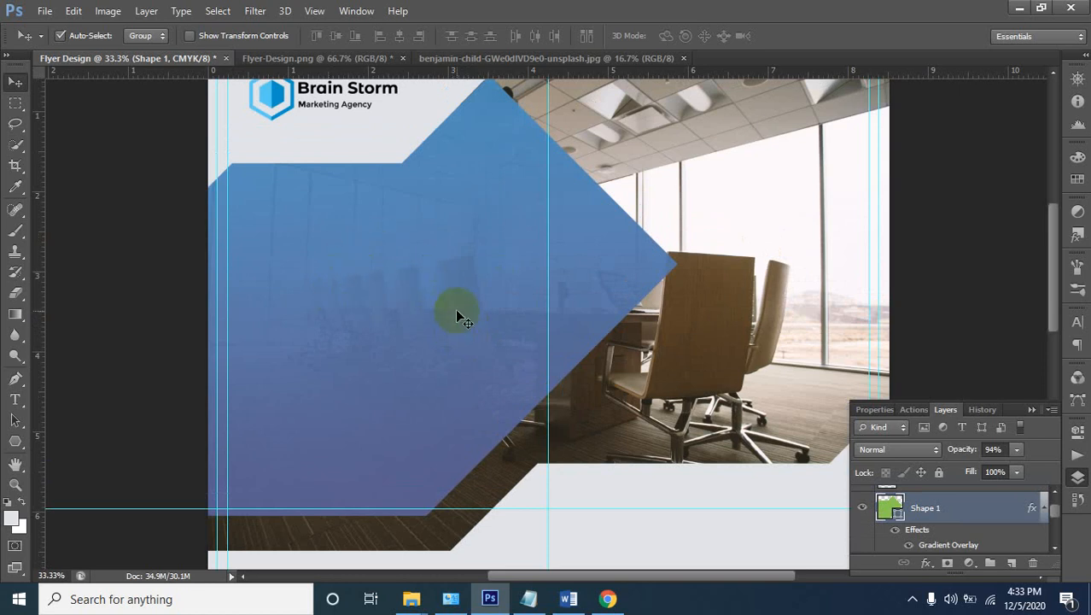
{"action": "scroll", "coordinate": [941, 511], "scroll_direction": "up", "scroll_amount": 1}
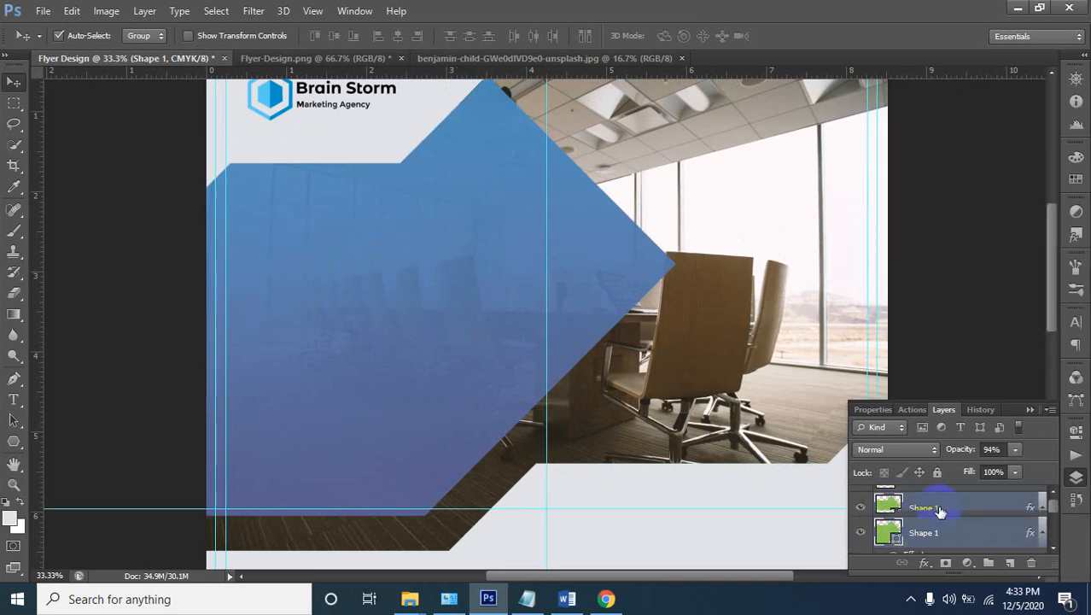
{"action": "scroll", "coordinate": [945, 501], "scroll_direction": "down", "scroll_amount": 1}
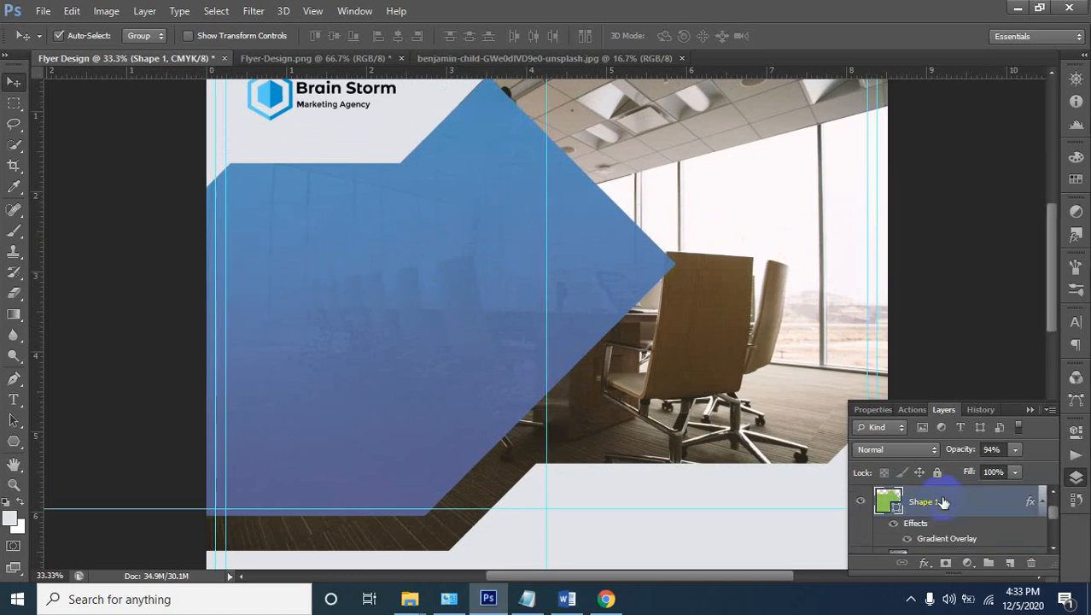
{"action": "right_click", "coordinate": [891, 506]}
{"action": "left_click", "coordinate": [748, 265]}
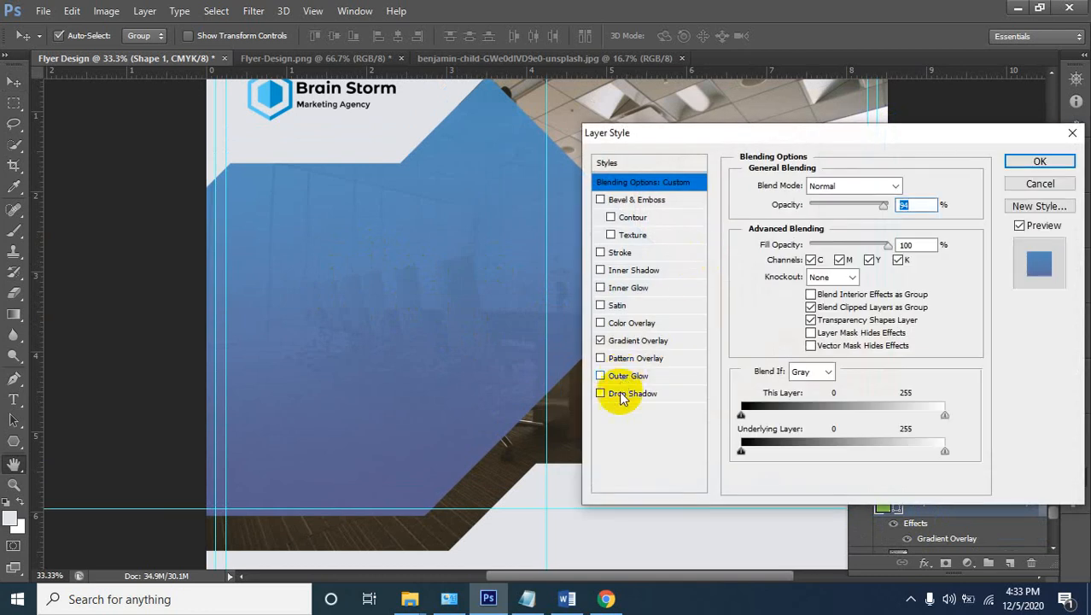
{"action": "left_click", "coordinate": [618, 397]}
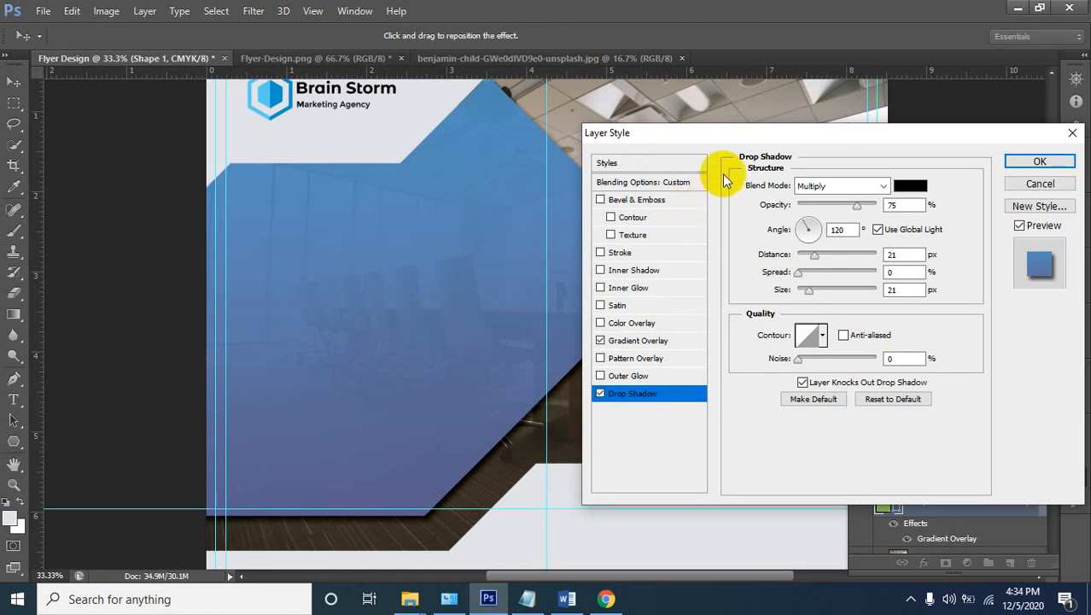
Set the drop shadow colour to dark grey #626565
{"action": "left_click_drag", "start_coordinate": [758, 137], "coordinate": [978, 121]}
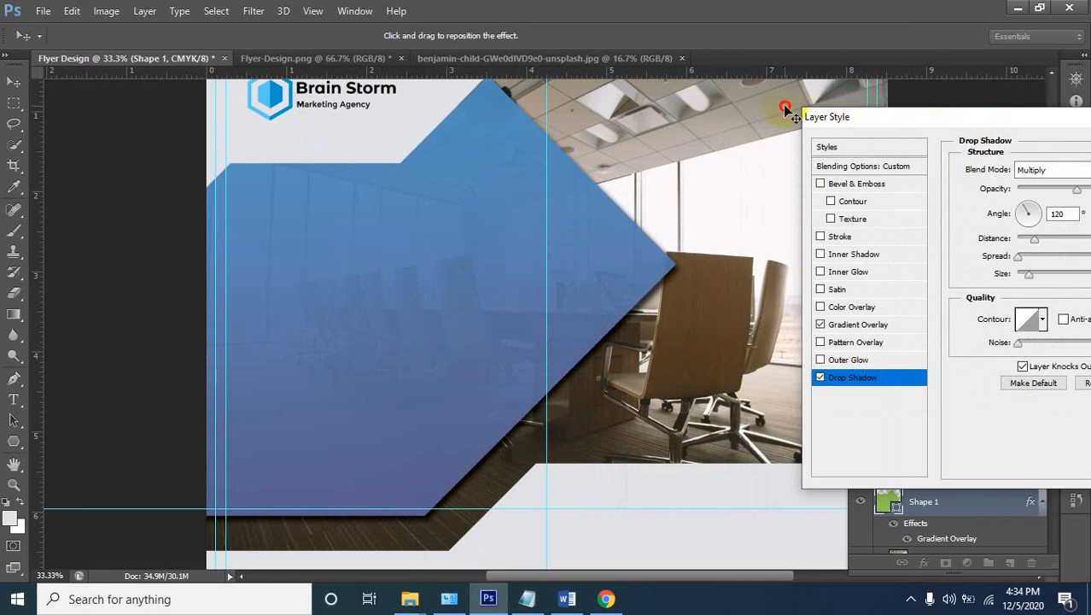
{"action": "left_click_drag", "start_coordinate": [885, 107], "coordinate": [749, 82]}
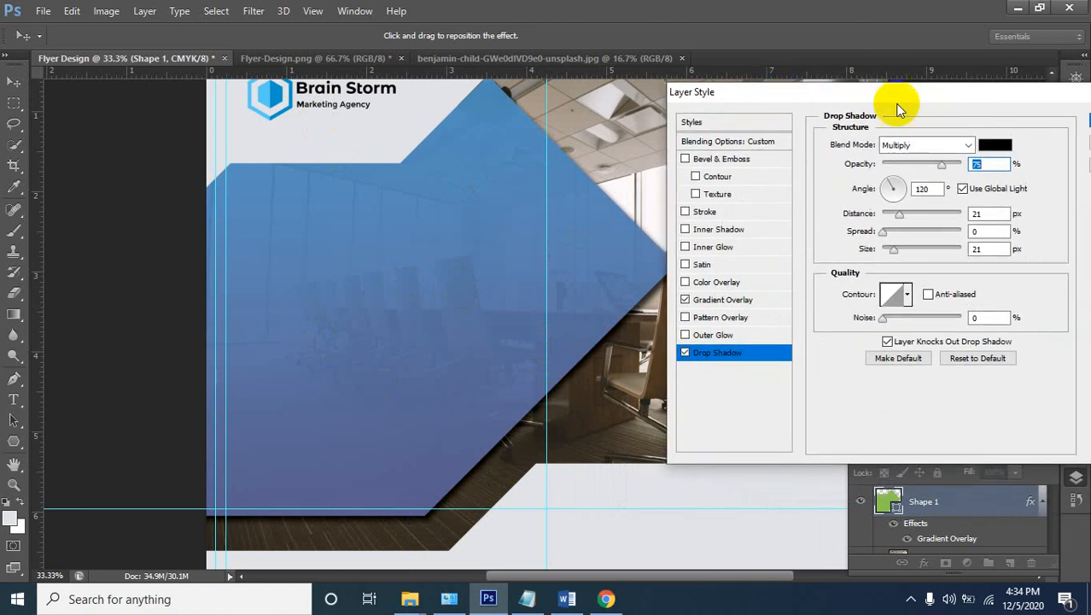
{"action": "left_click", "coordinate": [994, 147]}
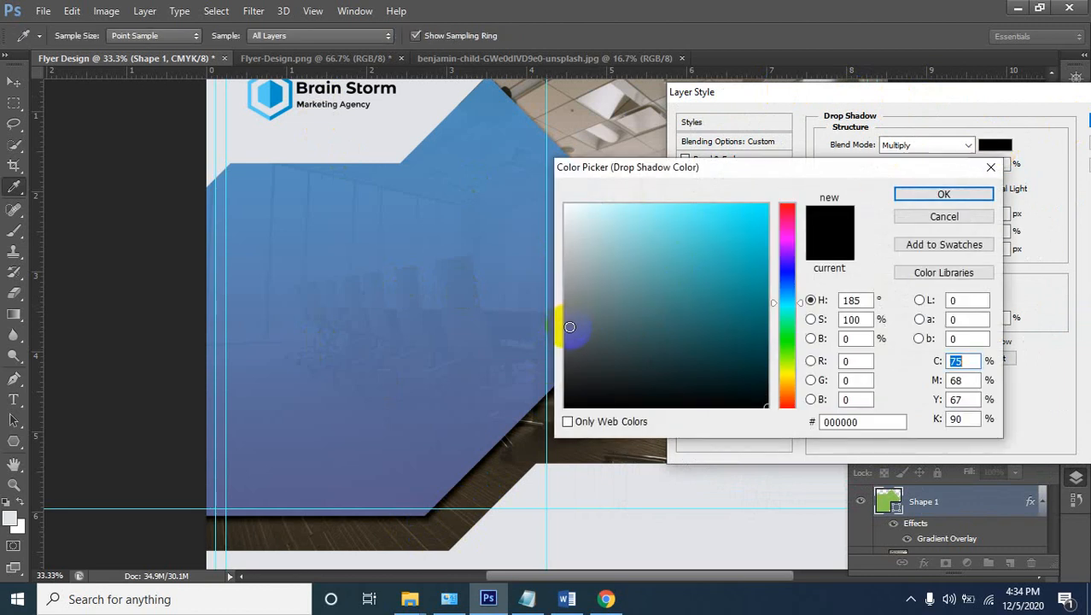
{"action": "left_click", "coordinate": [575, 328]}
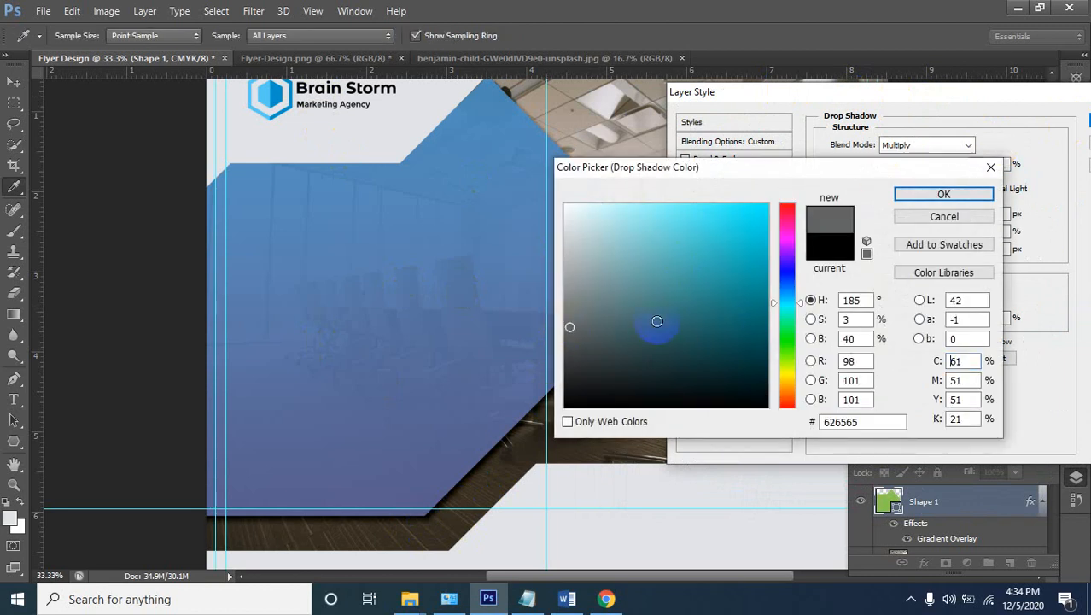
{"action": "left_click", "coordinate": [926, 194]}
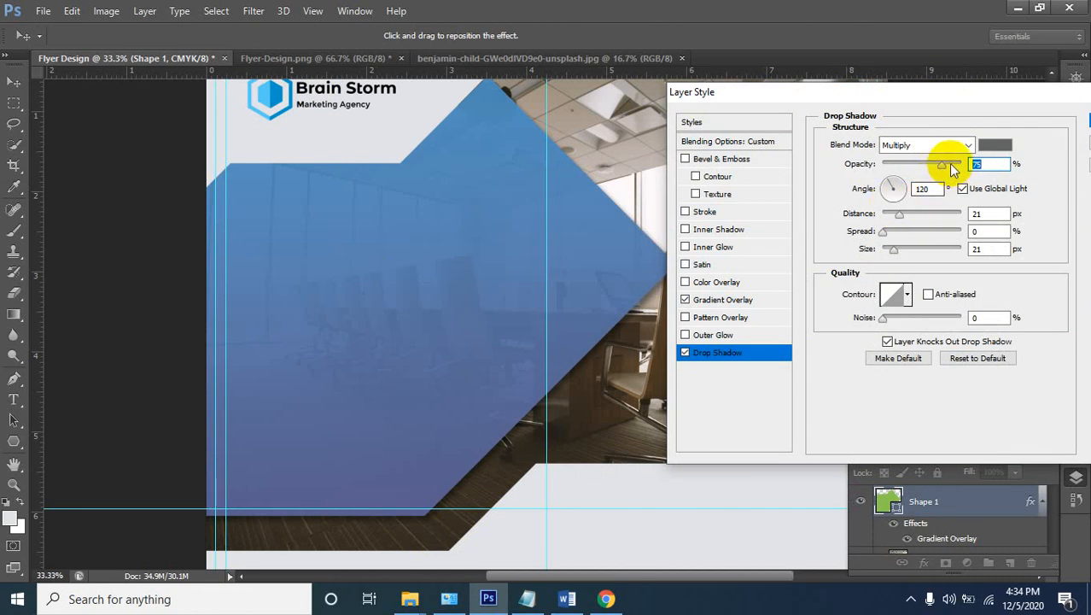
Set the drop shadow to 100% opacity, 27 px distance, 16% spread and 51 px size, and apply the layer style
{"action": "mouse_move", "coordinate": [943, 166]}
{"action": "left_mouse_down"}
{"action": "mouse_move", "coordinate": [979, 170]}
{"action": "mouse_move", "coordinate": [959, 170]}
{"action": "left_mouse_up"}
{"action": "mouse_move", "coordinate": [887, 248]}
{"action": "left_mouse_down"}
{"action": "mouse_move", "coordinate": [913, 248]}
{"action": "mouse_move", "coordinate": [901, 252]}
{"action": "mouse_move", "coordinate": [885, 232]}
{"action": "mouse_move", "coordinate": [896, 240]}
{"action": "left_mouse_up"}
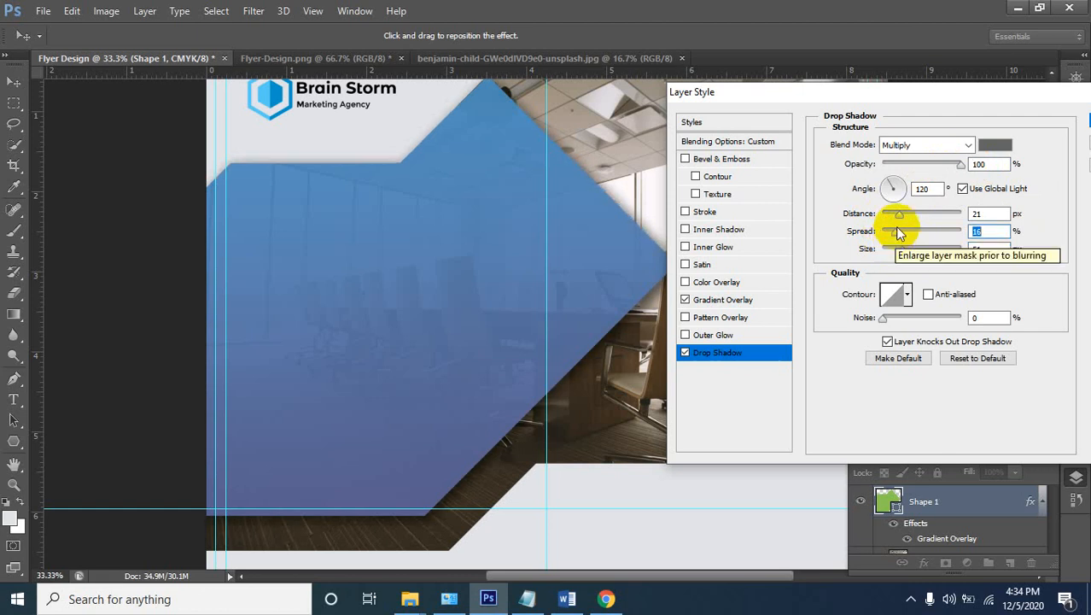
{"action": "left_click_drag", "start_coordinate": [903, 220], "coordinate": [905, 218]}
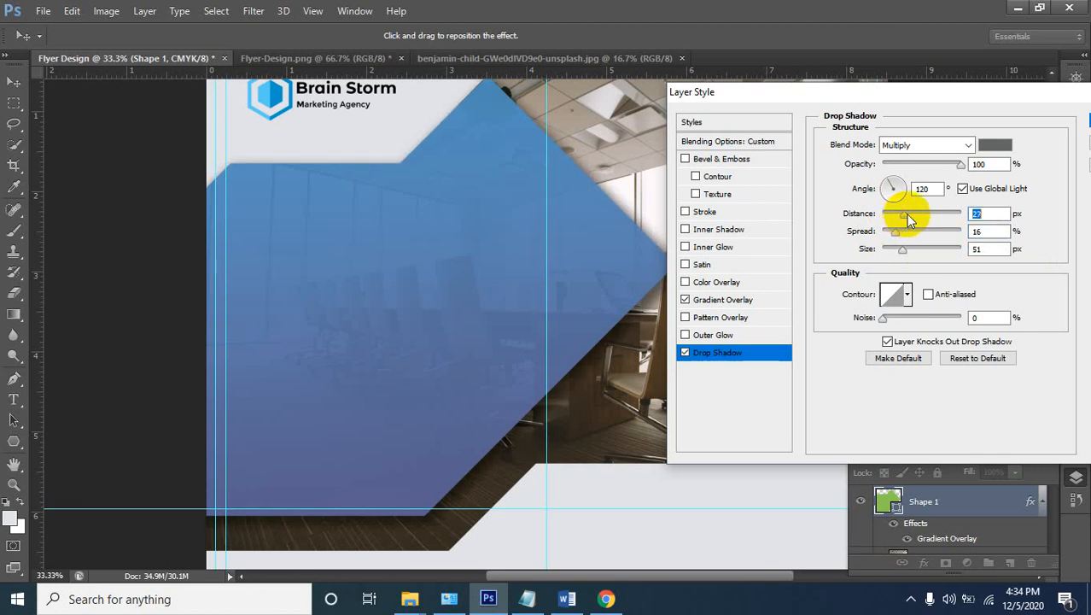
{"action": "left_click_drag", "start_coordinate": [1000, 92], "coordinate": [917, 92]}
{"action": "left_click", "coordinate": [1040, 121]}
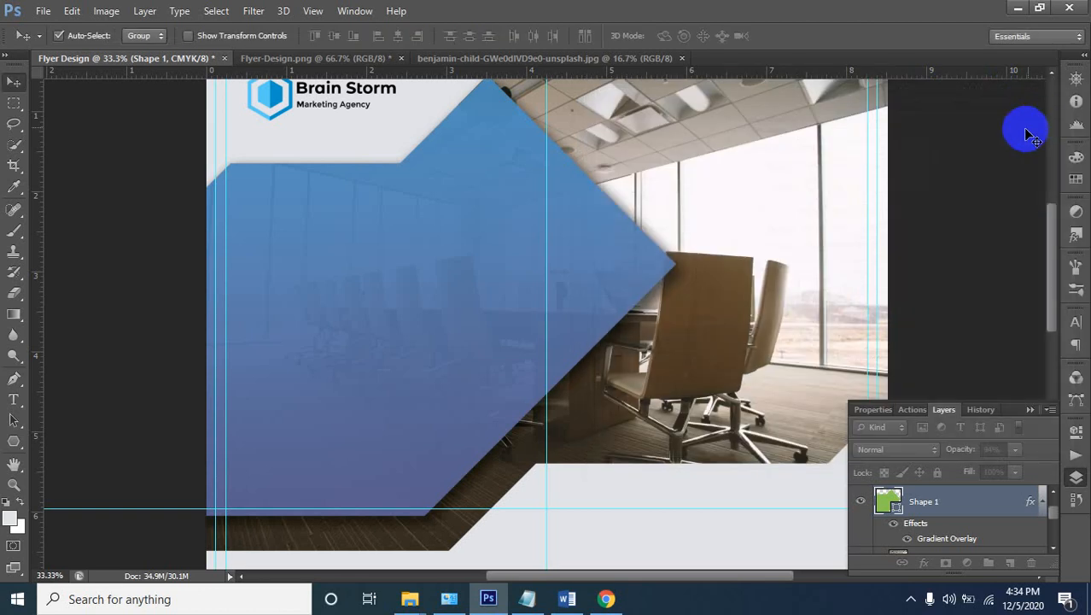
{"action": "left_click", "coordinate": [560, 106], "text": "ctrl"}
{"action": "left_click", "coordinate": [561, 109], "text": "ctrl"}
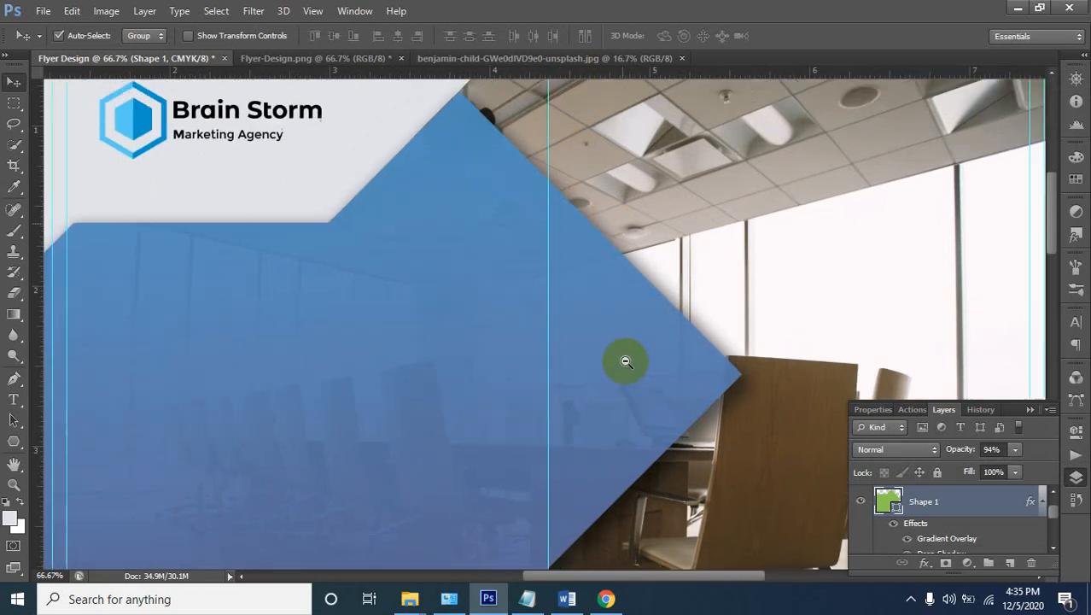
{"action": "left_click", "coordinate": [625, 361], "text": "alt"}
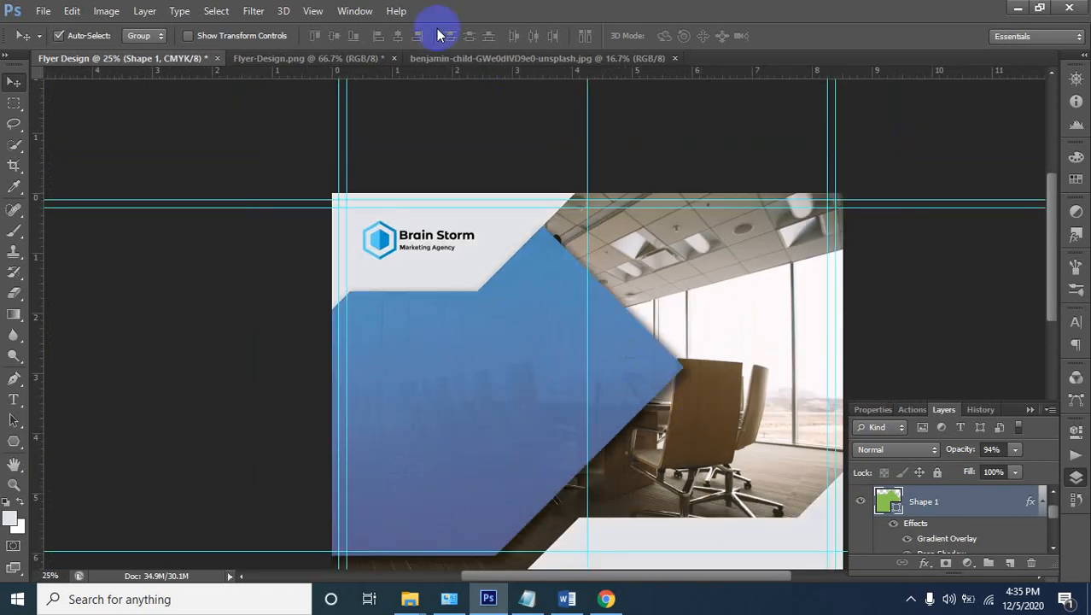
{"action": "left_click_drag", "start_coordinate": [679, 399], "coordinate": [646, 223]}
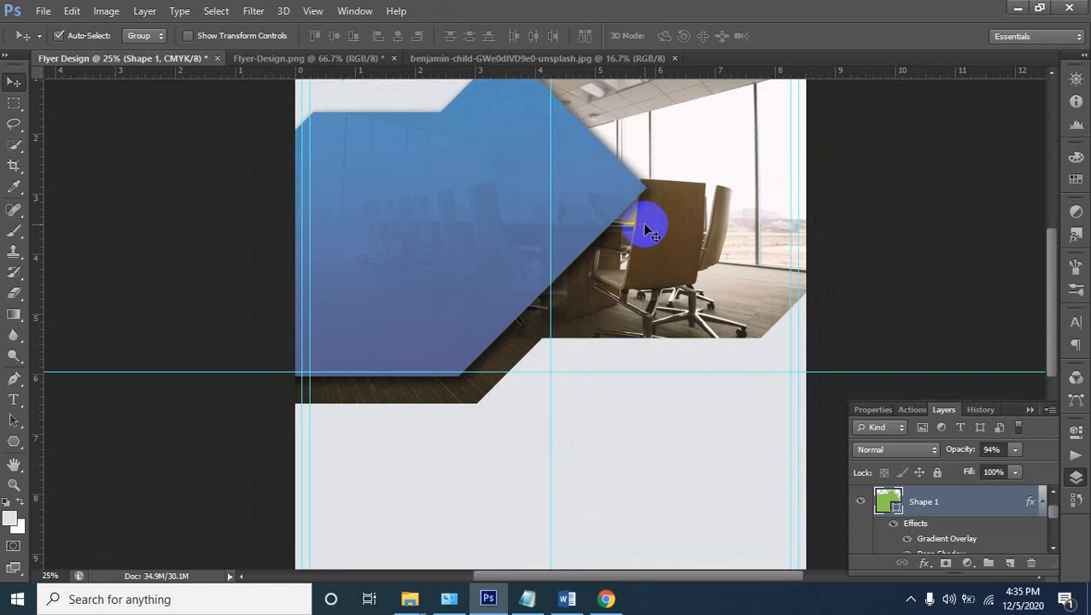
Close the conference-room photo document, benjamin-child-GWe0dIVD9e0-unsplash.jpg
{"action": "left_click", "coordinate": [353, 58]}
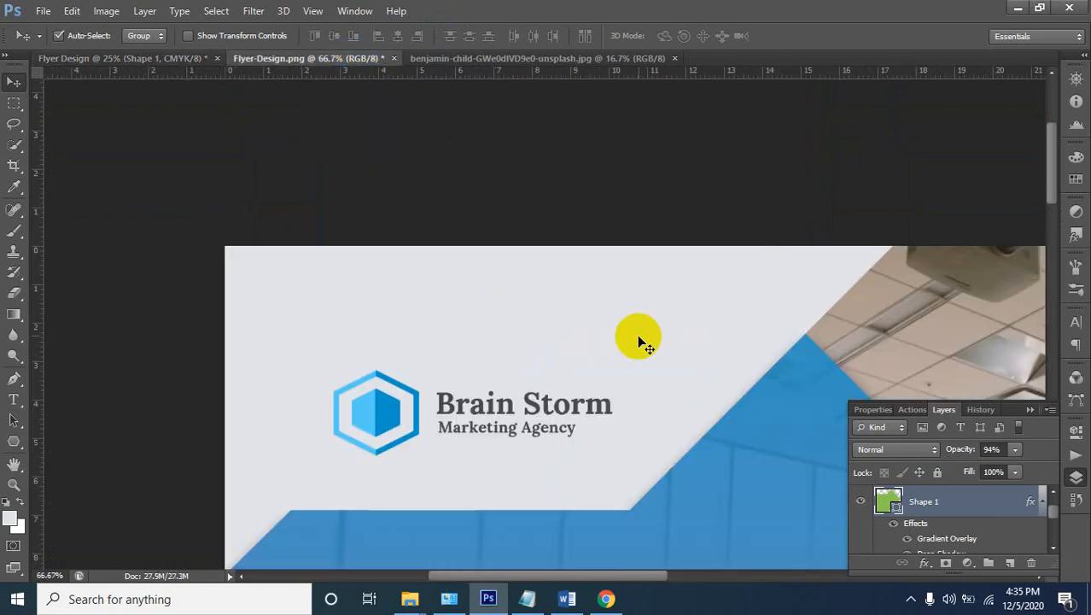
{"action": "left_click", "coordinate": [365, 127]}
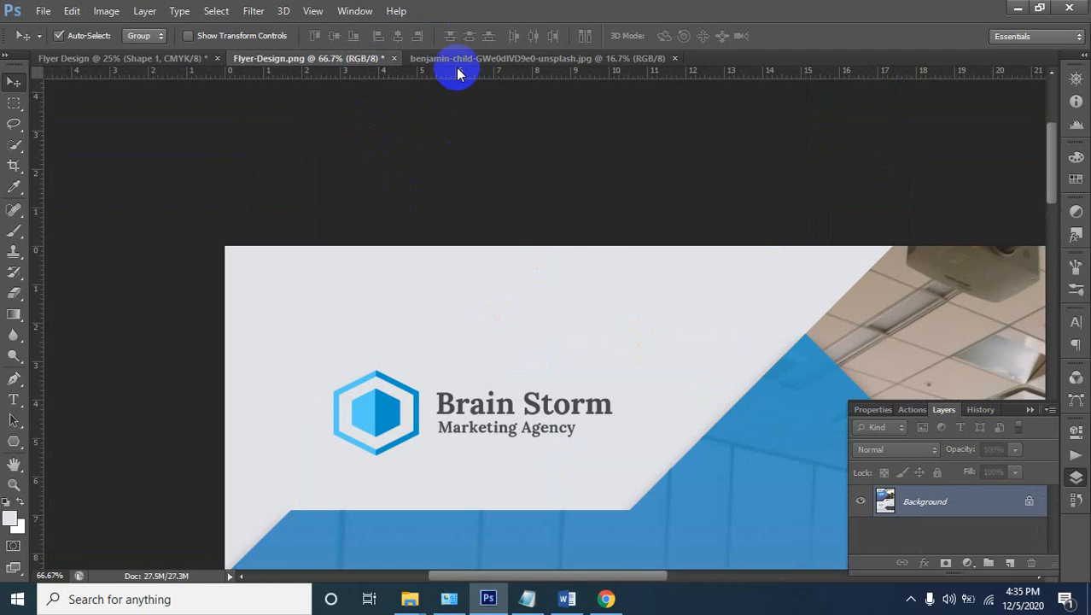
{"action": "left_click", "coordinate": [540, 58]}
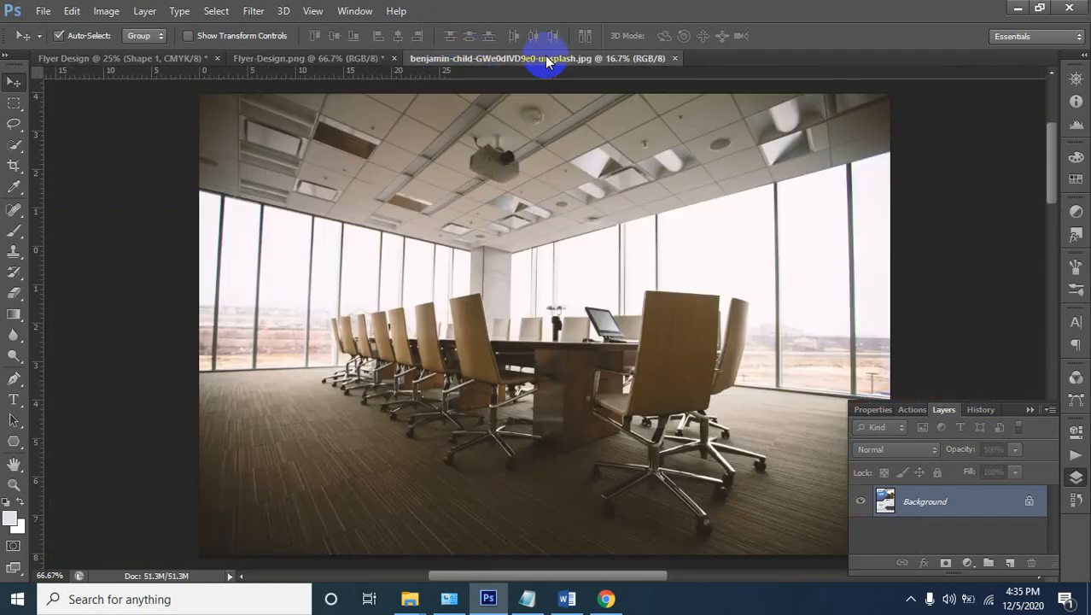
{"action": "left_click", "coordinate": [675, 58]}
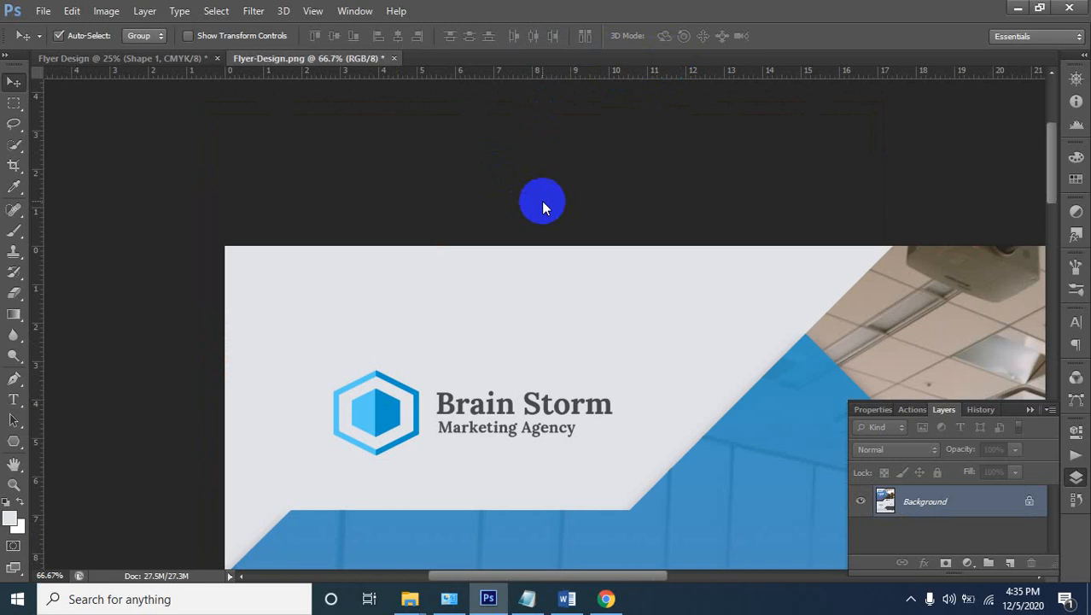
Open Flyer Design 1.psd from the Flyer Design 1 folder, keeping its layers editable
{"action": "key", "text": "ctrl+o"}
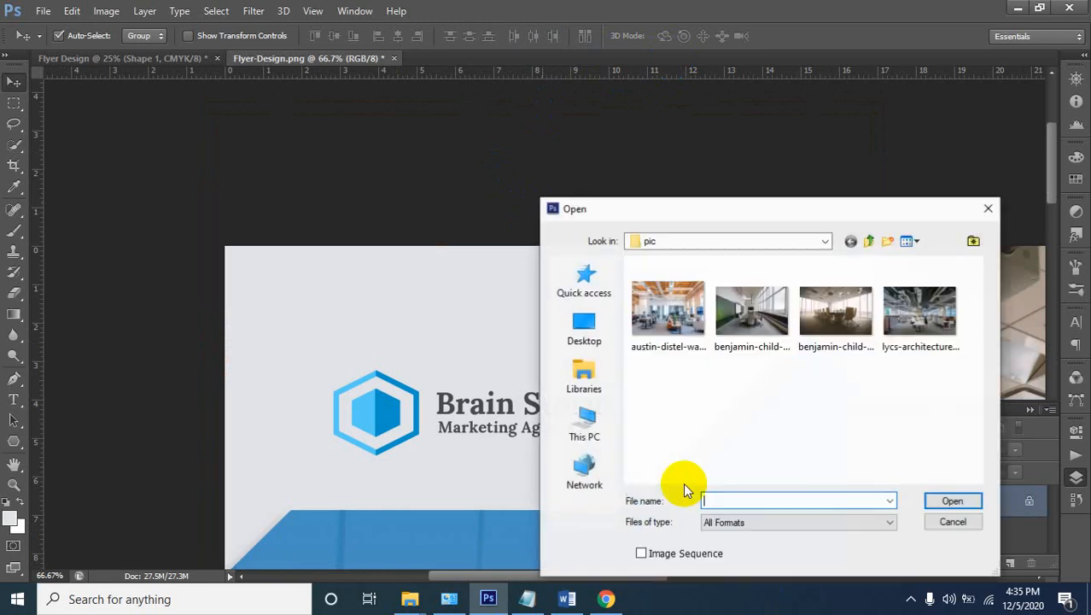
{"action": "left_click", "coordinate": [868, 242]}
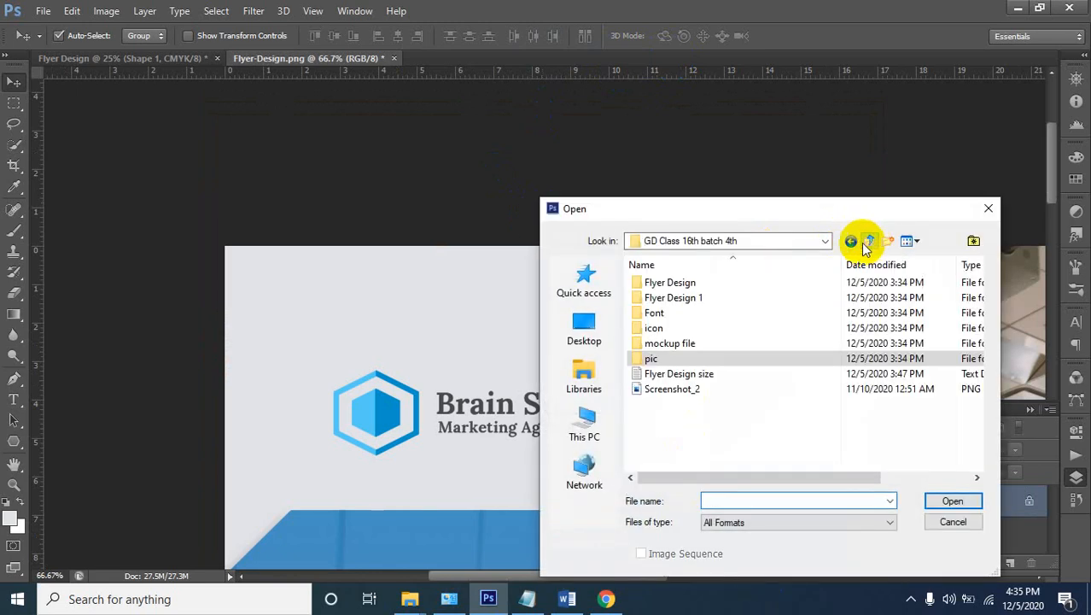
{"action": "double_click", "coordinate": [690, 297]}
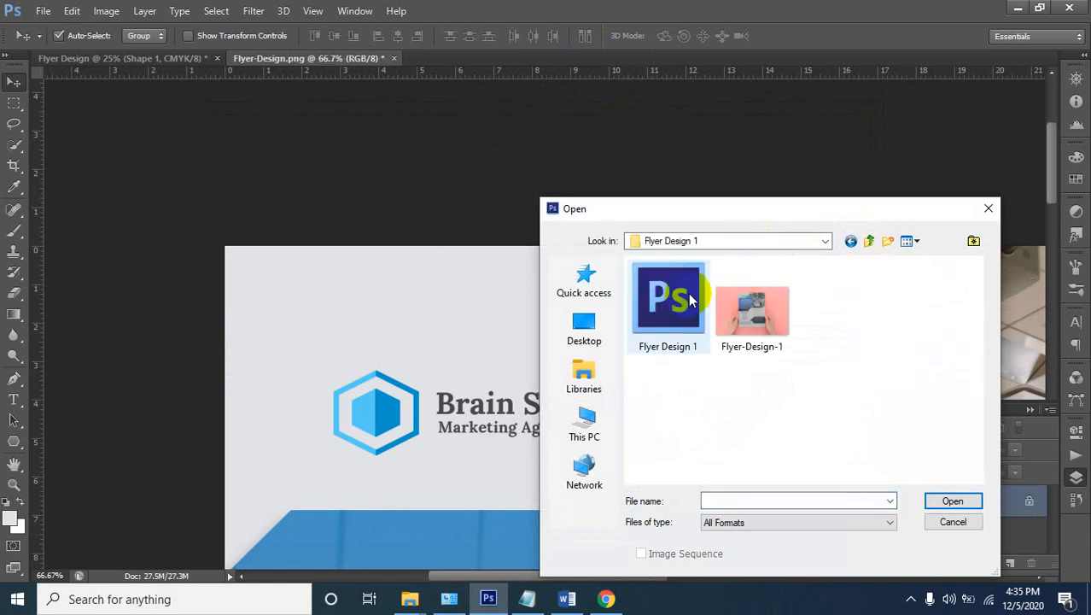
{"action": "left_click", "coordinate": [659, 311]}
{"action": "left_click", "coordinate": [944, 505]}
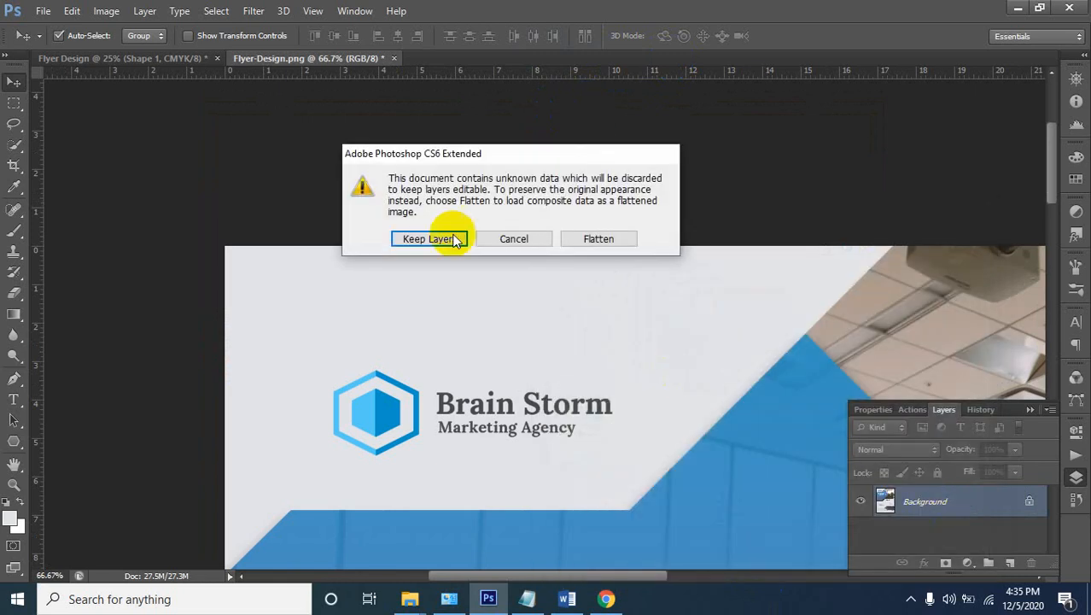
{"action": "left_click", "coordinate": [455, 239]}
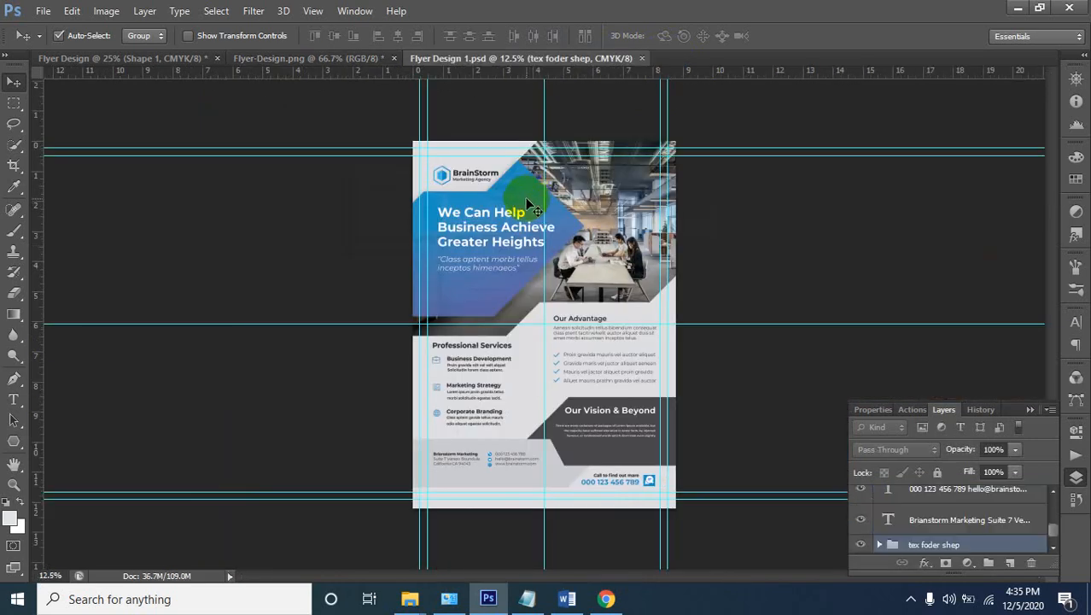
Select the body group that holds the "We Can Help Business Achieve Greater Heights" headline and collapse it in the layer list
{"action": "key", "text": "ctrl+space"}
{"action": "left_click", "coordinate": [473, 231], "text": "ctrl"}
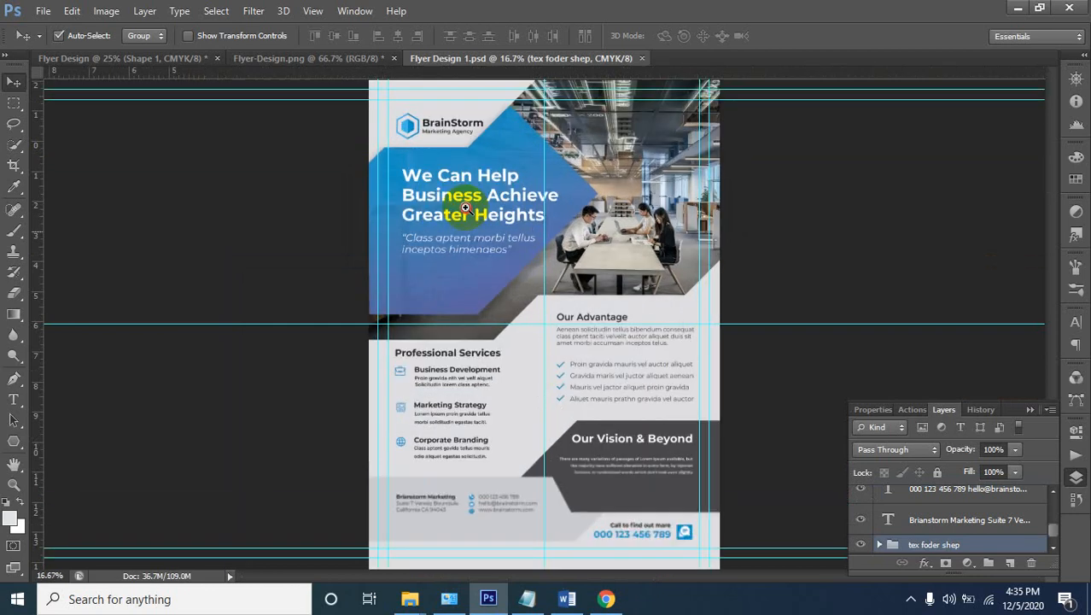
{"action": "left_click", "coordinate": [451, 177], "text": "ctrl"}
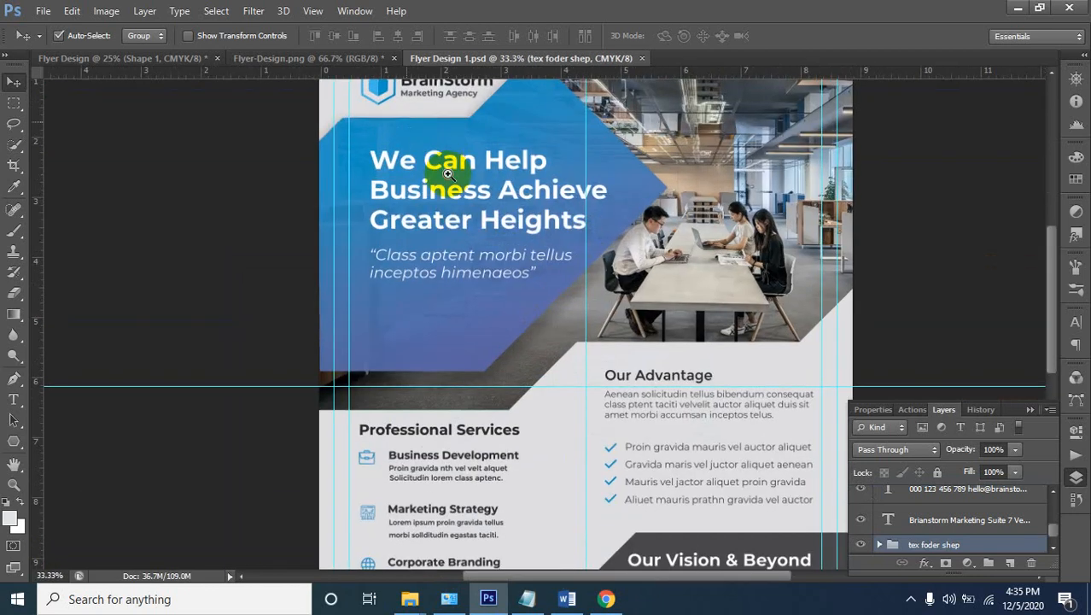
{"action": "left_click", "coordinate": [447, 174], "text": "ctrl"}
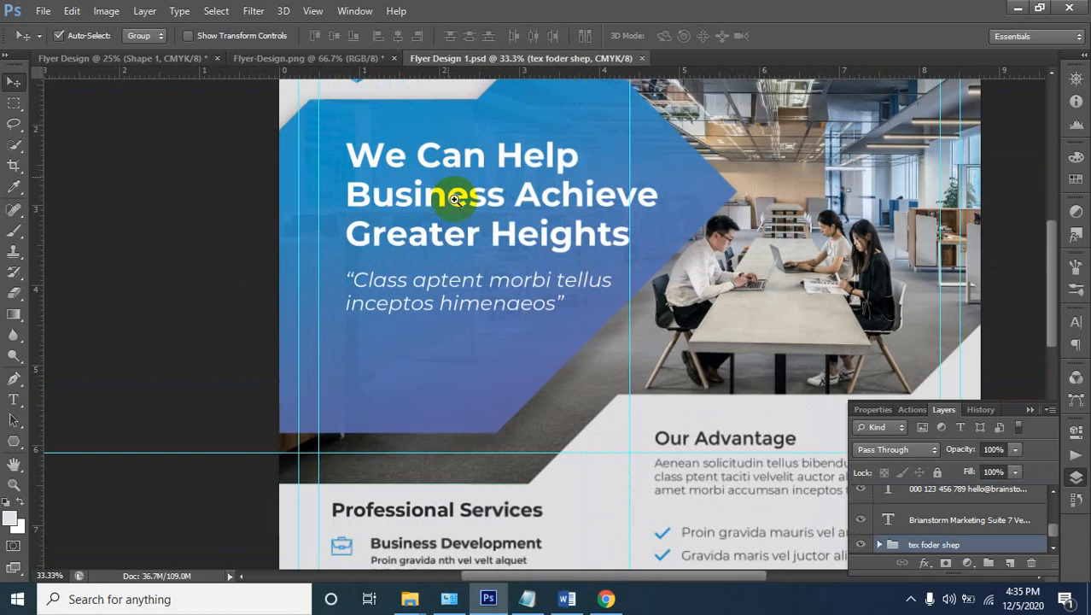
{"action": "left_click", "coordinate": [468, 235]}
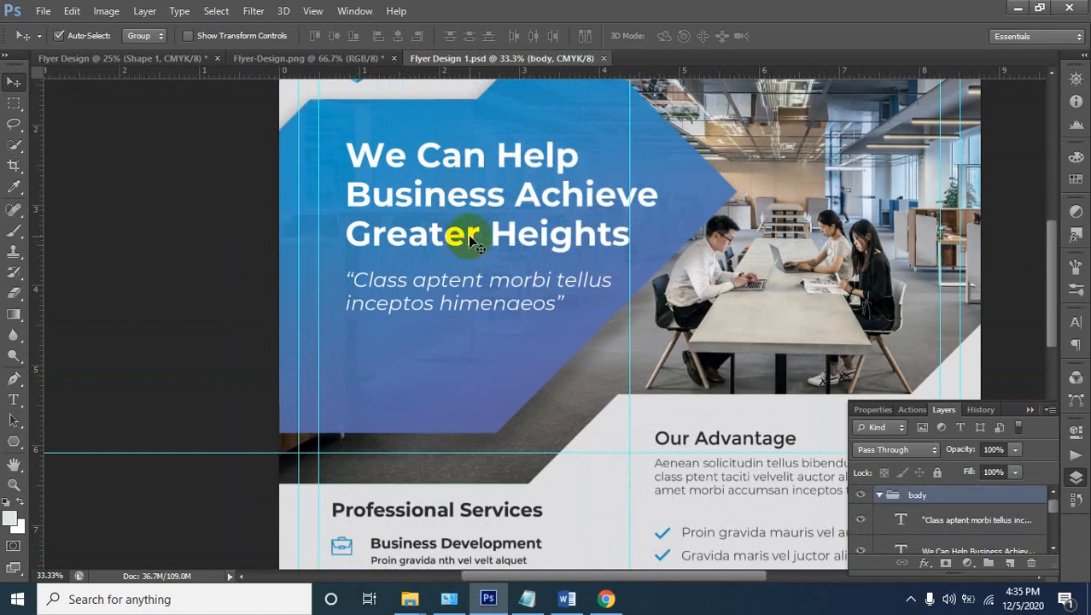
{"action": "left_click", "coordinate": [877, 498]}
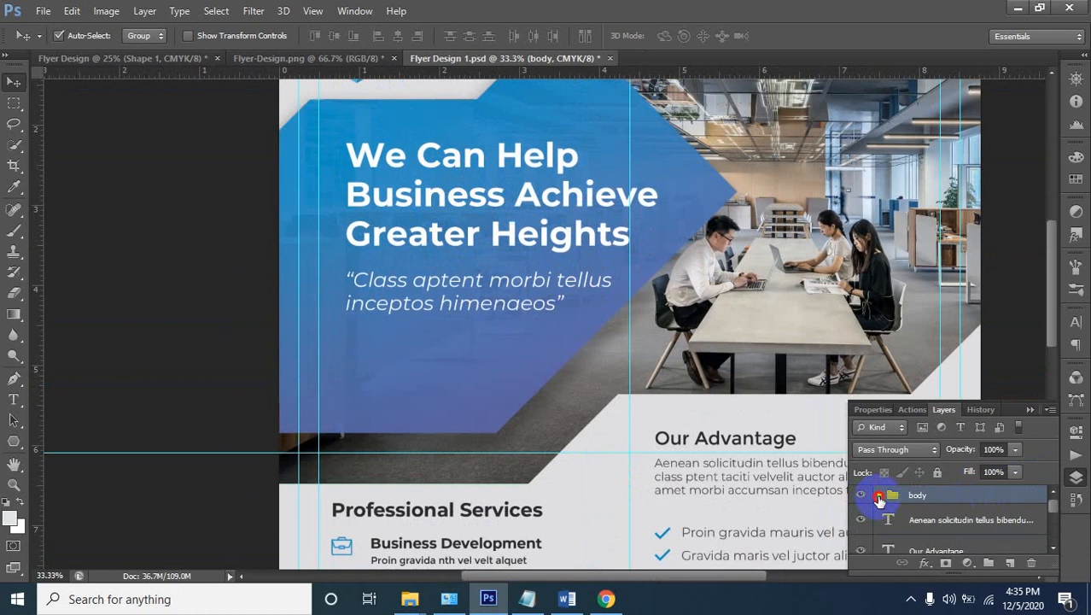
{"action": "left_click", "coordinate": [878, 499]}
{"action": "left_click", "coordinate": [878, 497]}
Try to pick the italic "Class aptent morbi tellus" quote on the canvas with the Move tool
{"action": "left_click", "coordinate": [388, 195]}
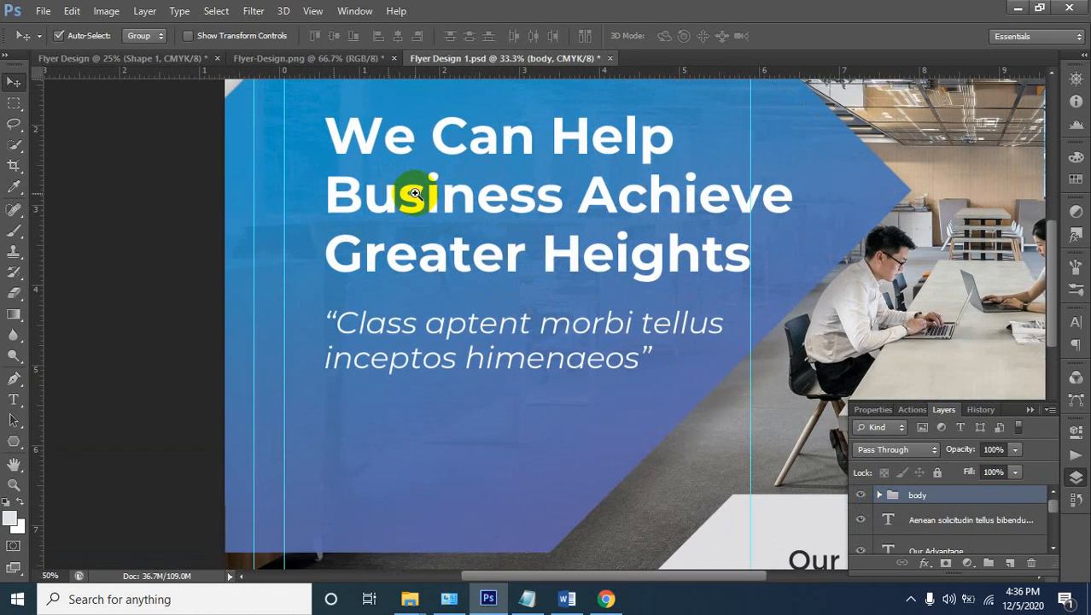
{"action": "left_click", "coordinate": [415, 196]}
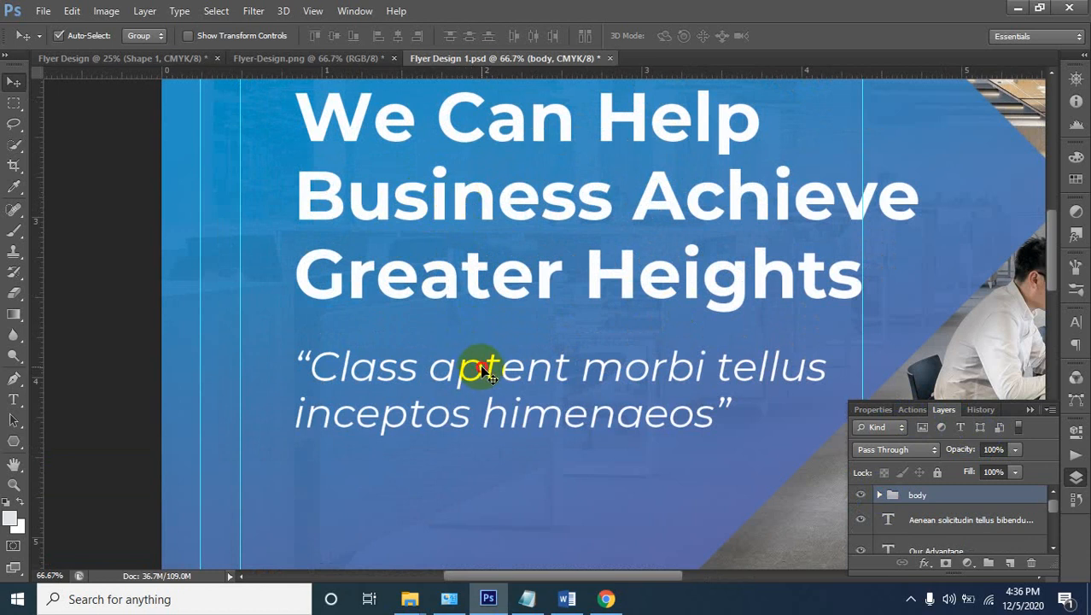
{"action": "left_click", "coordinate": [483, 371]}
{"action": "left_click", "coordinate": [491, 217]}
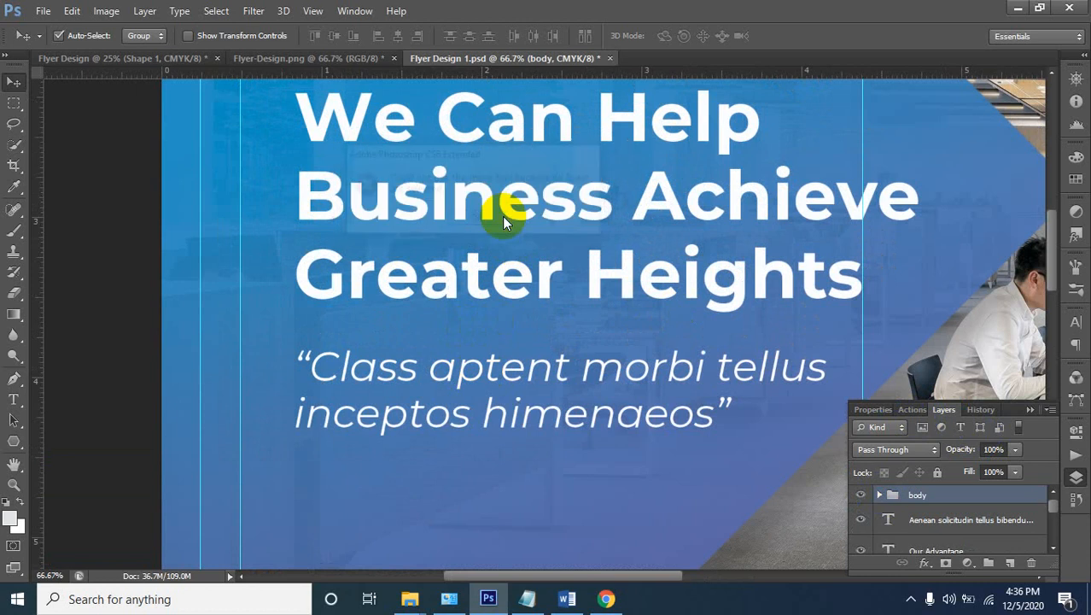
{"action": "scroll", "coordinate": [475, 307], "scroll_direction": "up", "scroll_amount": 1}
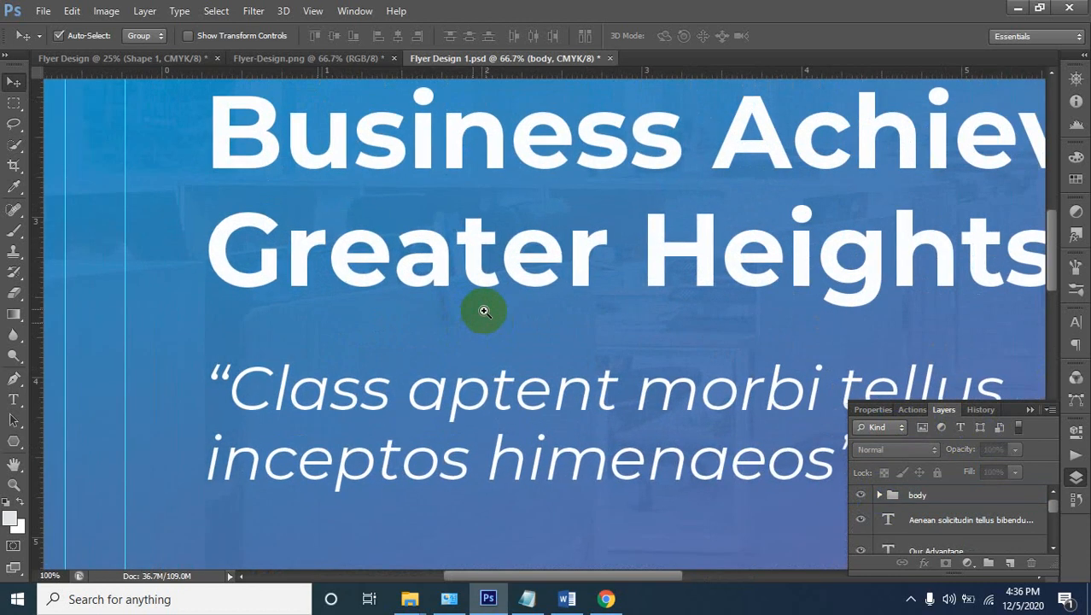
{"action": "left_click", "coordinate": [478, 268]}
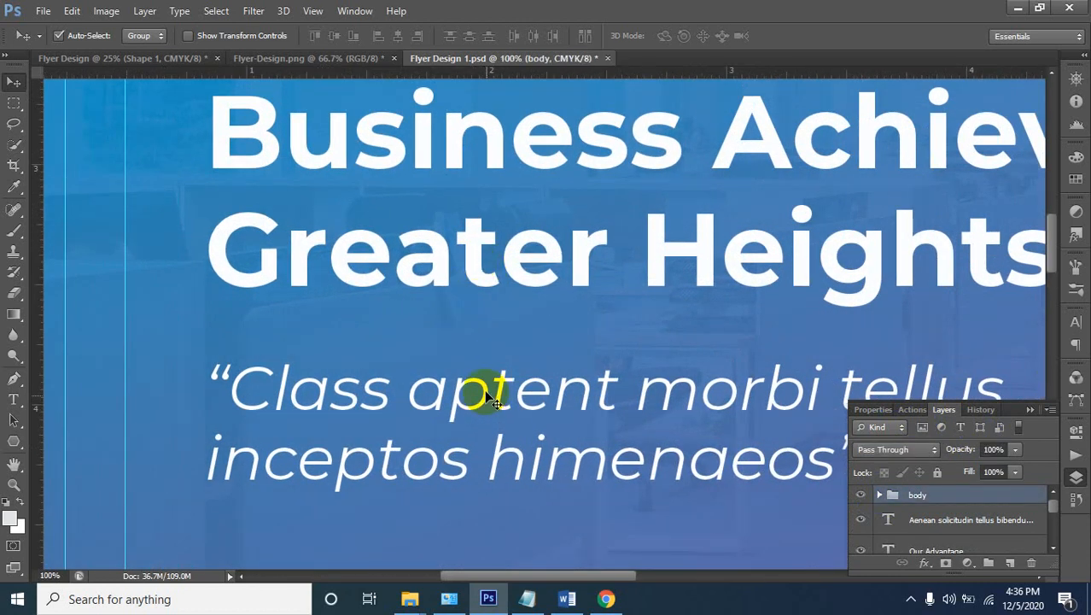
{"action": "left_click", "coordinate": [484, 390]}
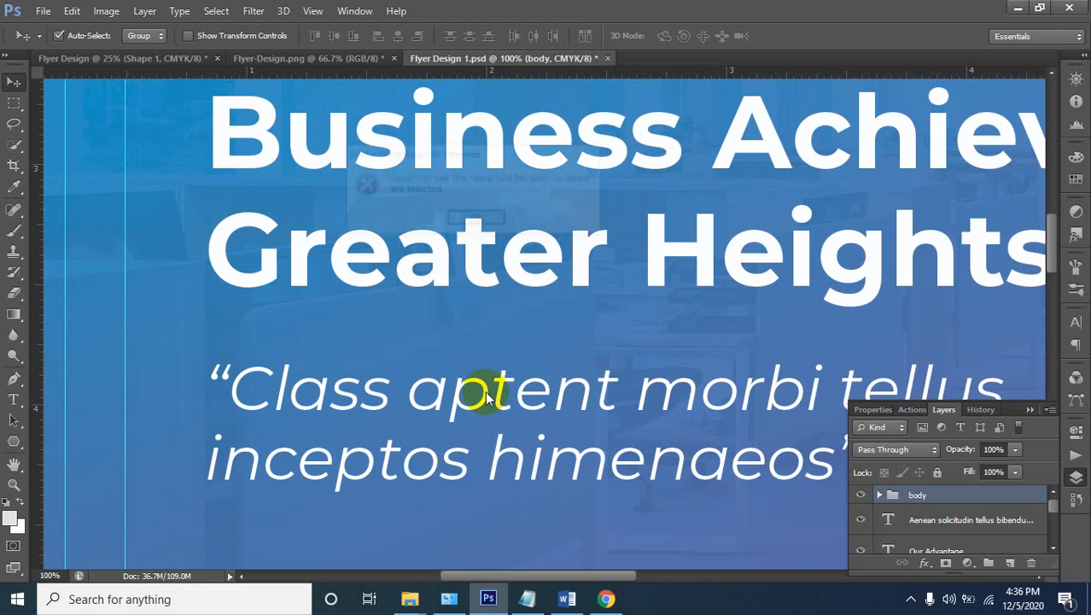
{"action": "left_click", "coordinate": [477, 220]}
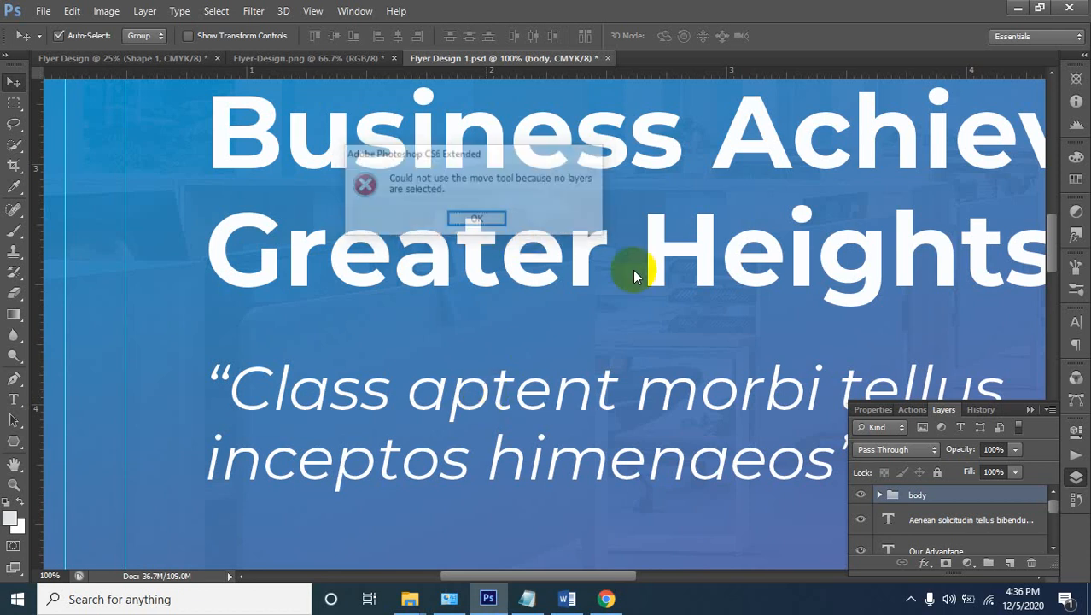
Expand the body group and select both the "Class aptent morbi tellus" and "We Can Help Business Achieve" text layers
{"action": "left_click", "coordinate": [878, 497]}
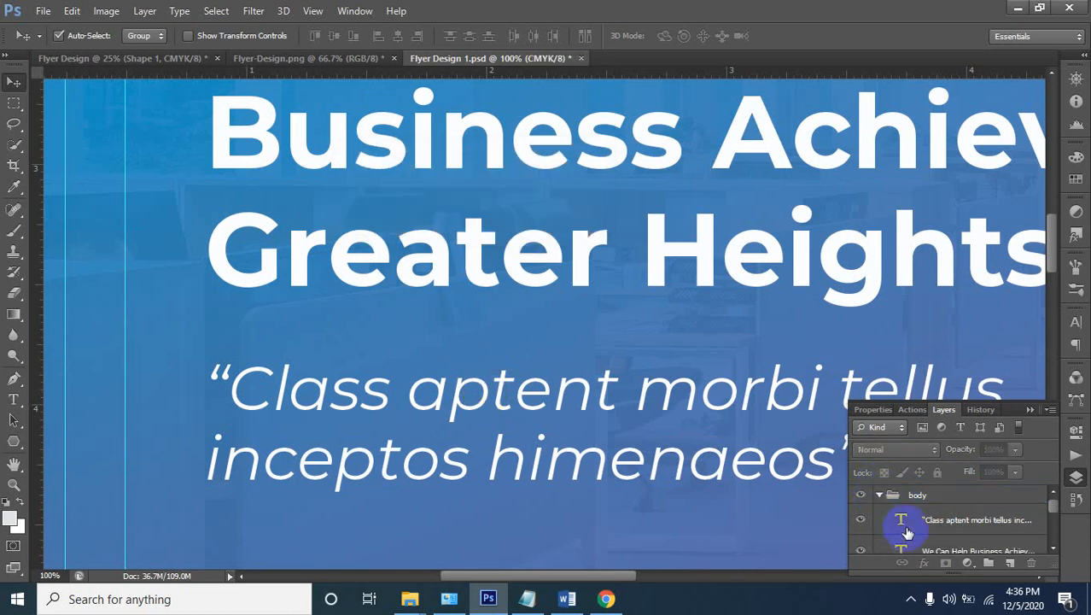
{"action": "scroll", "coordinate": [910, 528], "scroll_direction": "down", "scroll_amount": 1}
{"action": "left_click", "coordinate": [913, 507]}
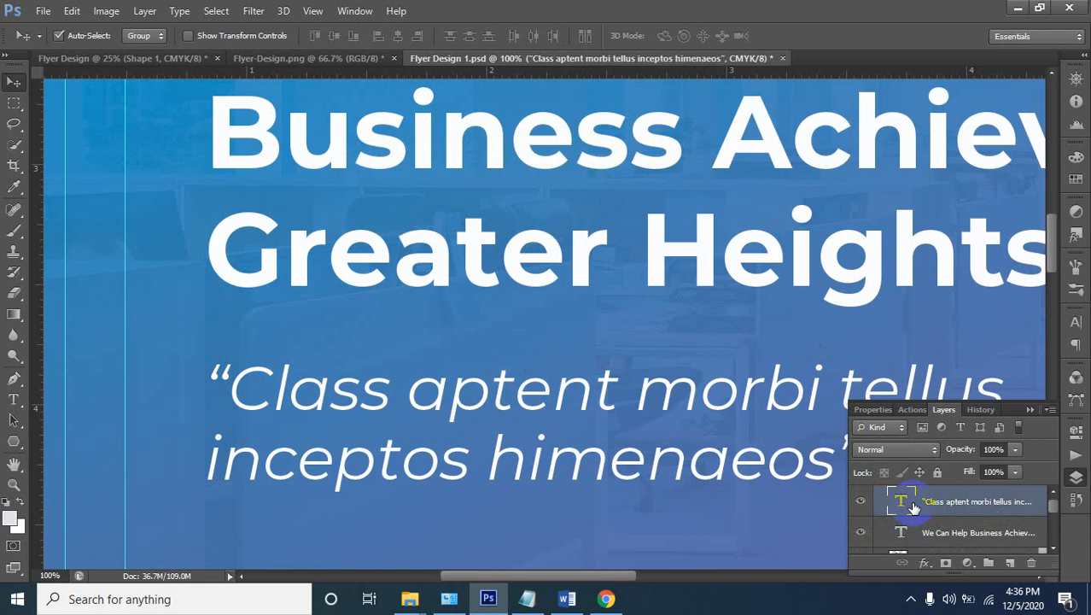
{"action": "scroll", "coordinate": [933, 508], "scroll_direction": "down", "scroll_amount": 2}
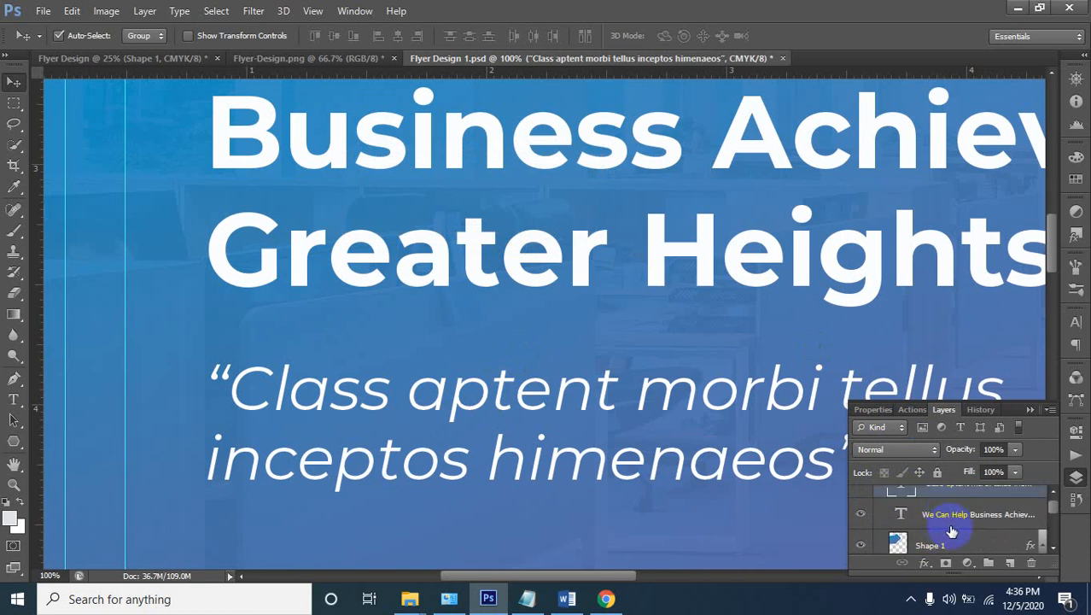
{"action": "left_click", "coordinate": [946, 515], "text": "shift"}
{"action": "scroll", "coordinate": [948, 522], "scroll_direction": "up", "scroll_amount": 2}
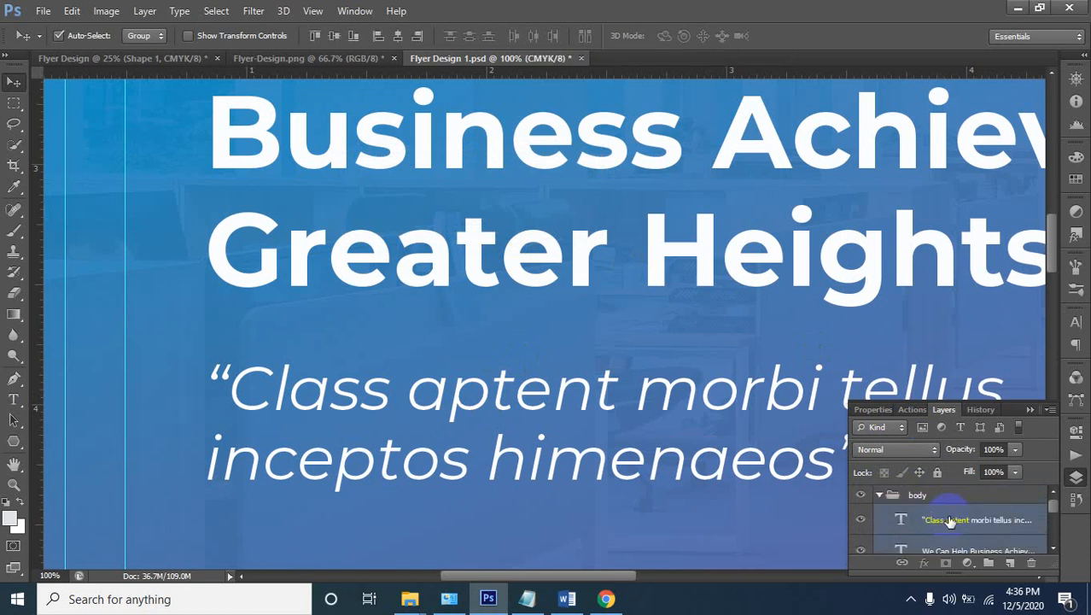
{"action": "scroll", "coordinate": [951, 520], "scroll_direction": "down", "scroll_amount": 1}
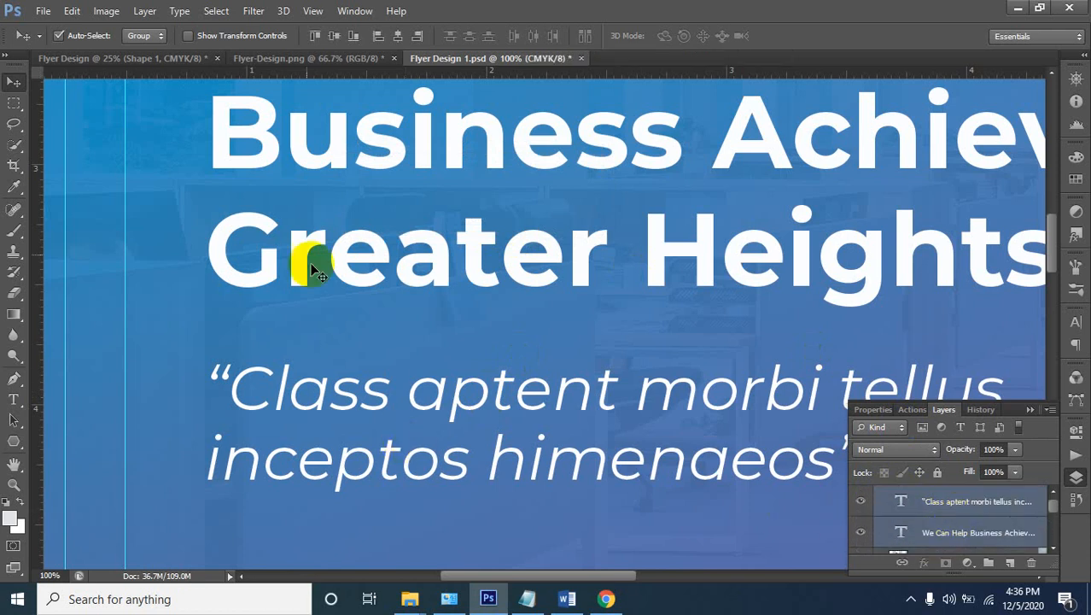
{"action": "scroll", "coordinate": [933, 529], "scroll_direction": "up", "scroll_amount": 1}
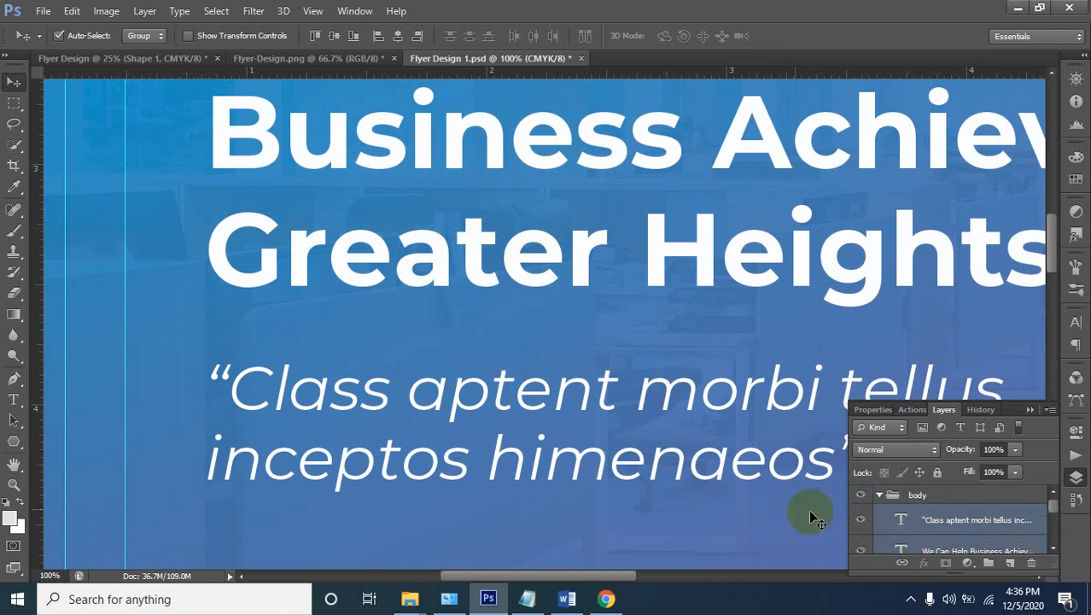
Try to carry the headline and quote from Flyer Design 1.psd over into the Flyer Design document
{"action": "left_click", "coordinate": [411, 258]}
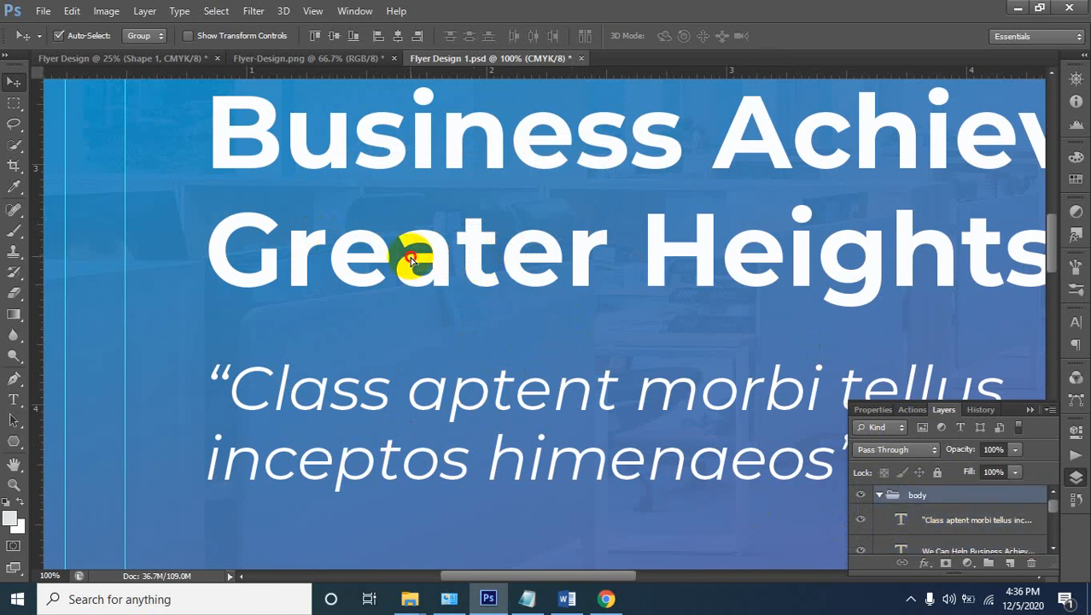
{"action": "left_click_drag", "start_coordinate": [410, 258], "coordinate": [288, 267]}
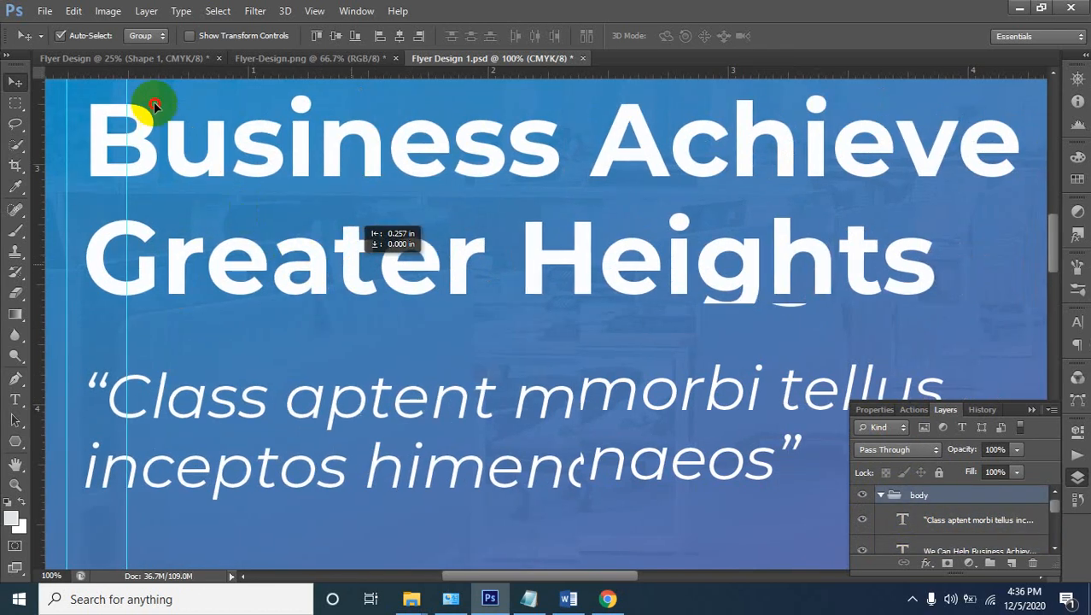
{"action": "left_click_drag", "start_coordinate": [108, 57], "coordinate": [416, 230]}
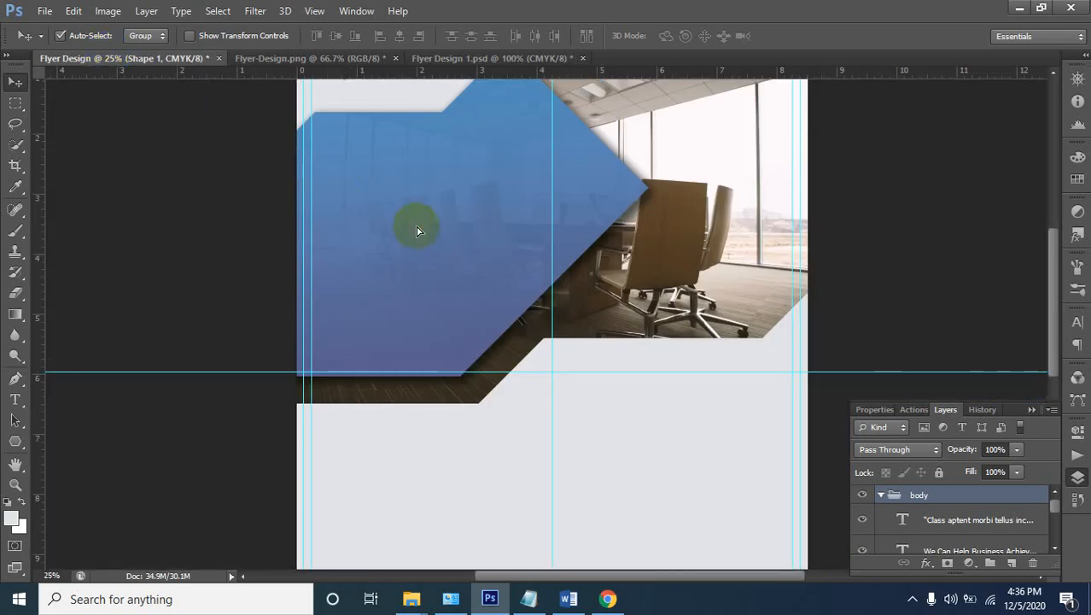
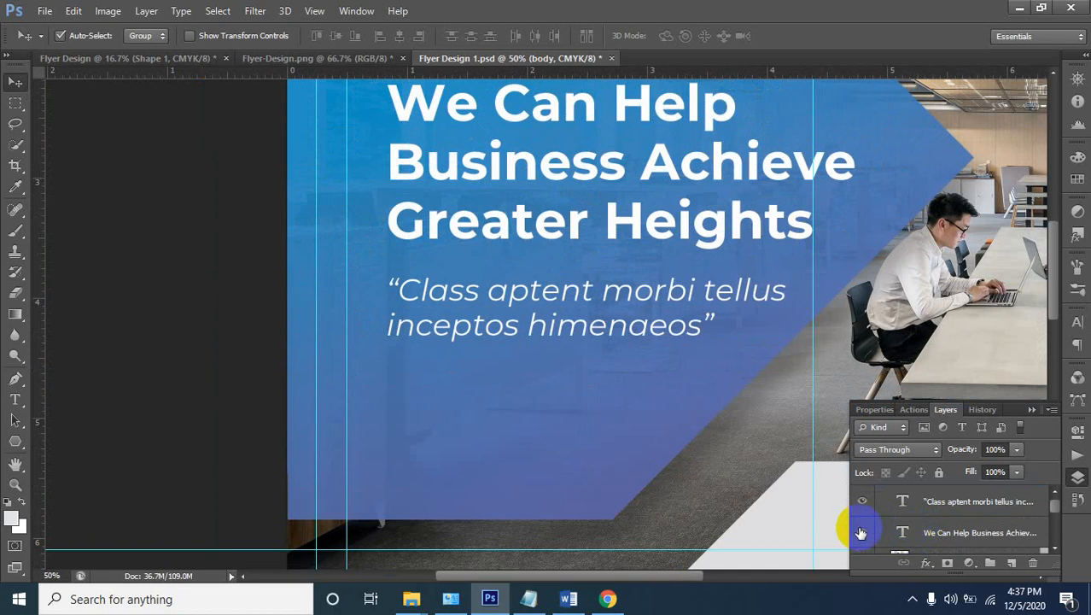
Toggle the headline layer's visibility off and on, and select the headline and quote text layers together
{"action": "left_click", "coordinate": [859, 532]}
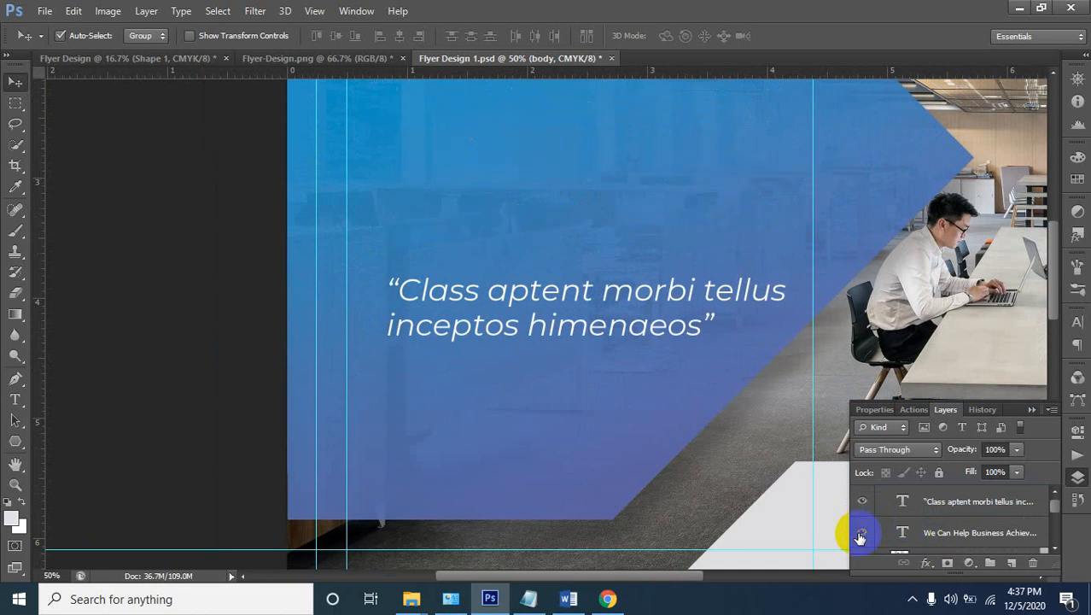
{"action": "left_click", "coordinate": [860, 533]}
{"action": "left_click", "coordinate": [961, 510]}
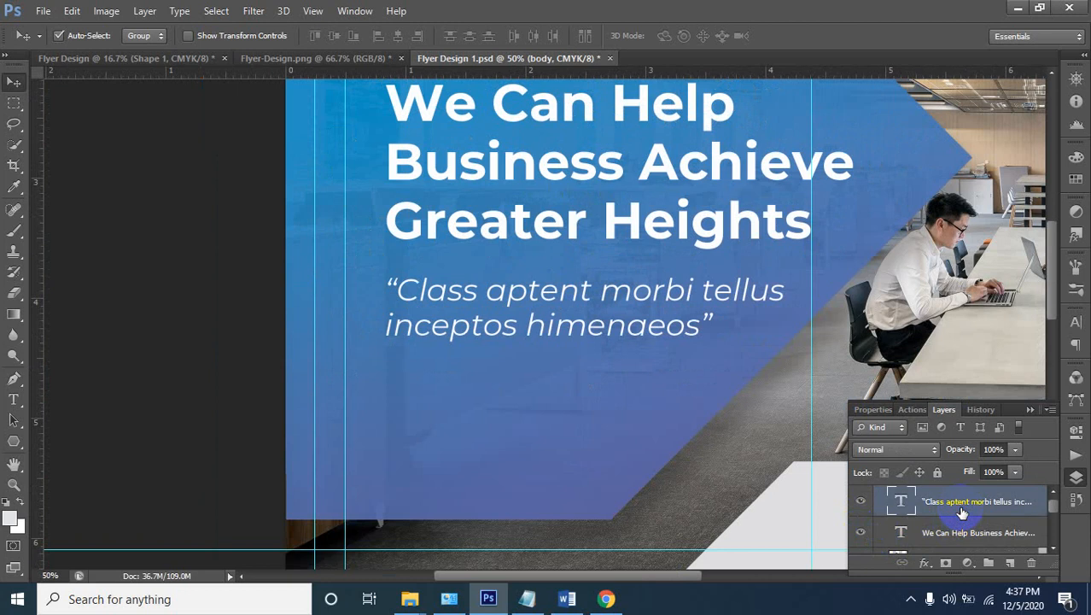
{"action": "left_click", "coordinate": [949, 536], "text": "shift"}
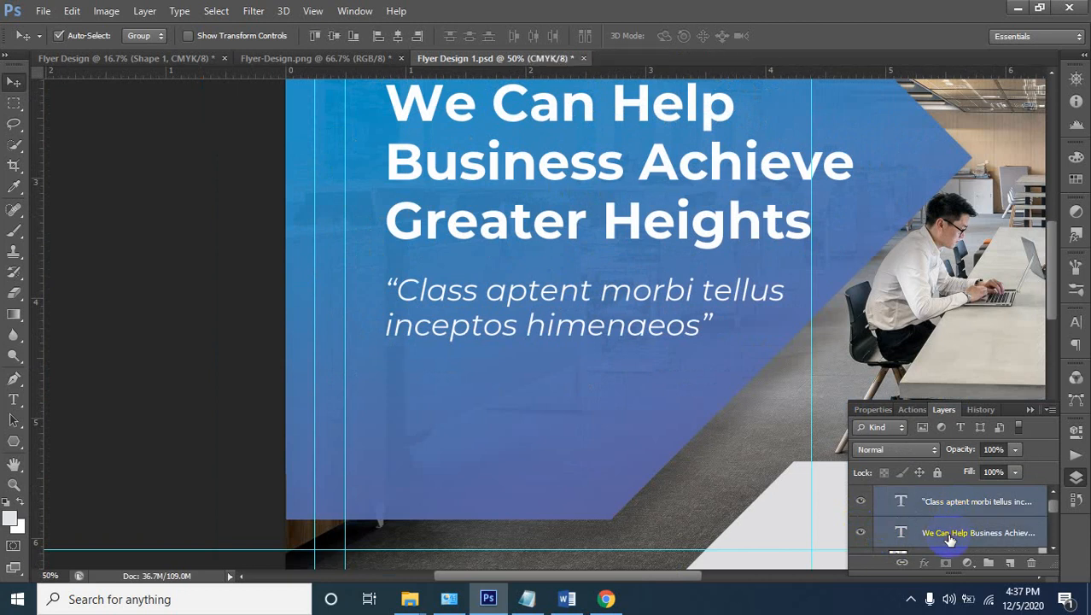
Try to copy the headline text into the Flyer Design document with the Move tool, and undo the transfer of the body group
{"action": "left_click", "coordinate": [633, 222]}
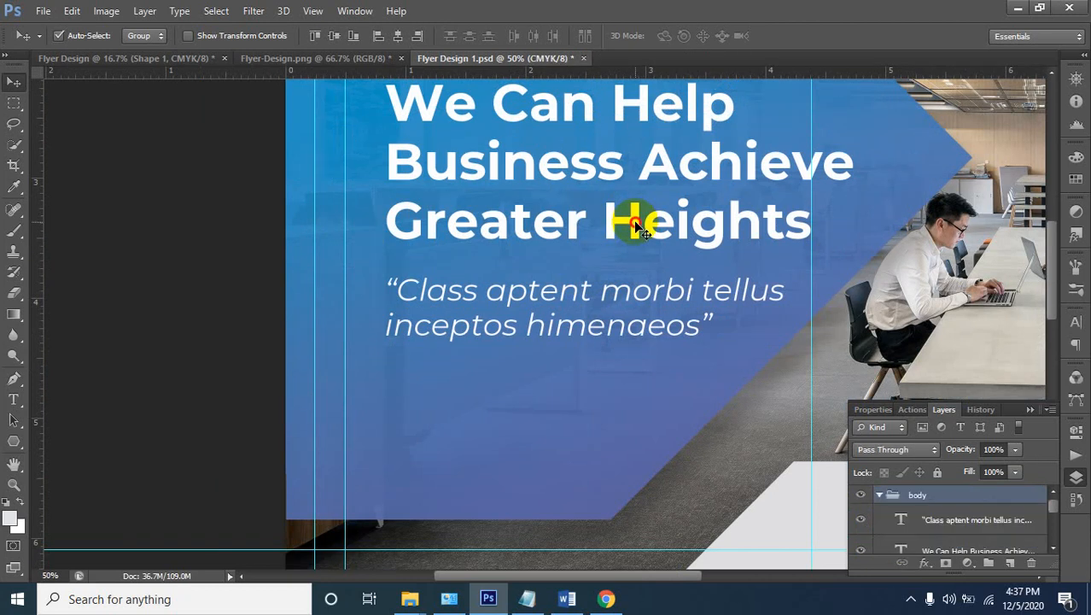
{"action": "left_click_drag", "start_coordinate": [633, 221], "coordinate": [484, 217]}
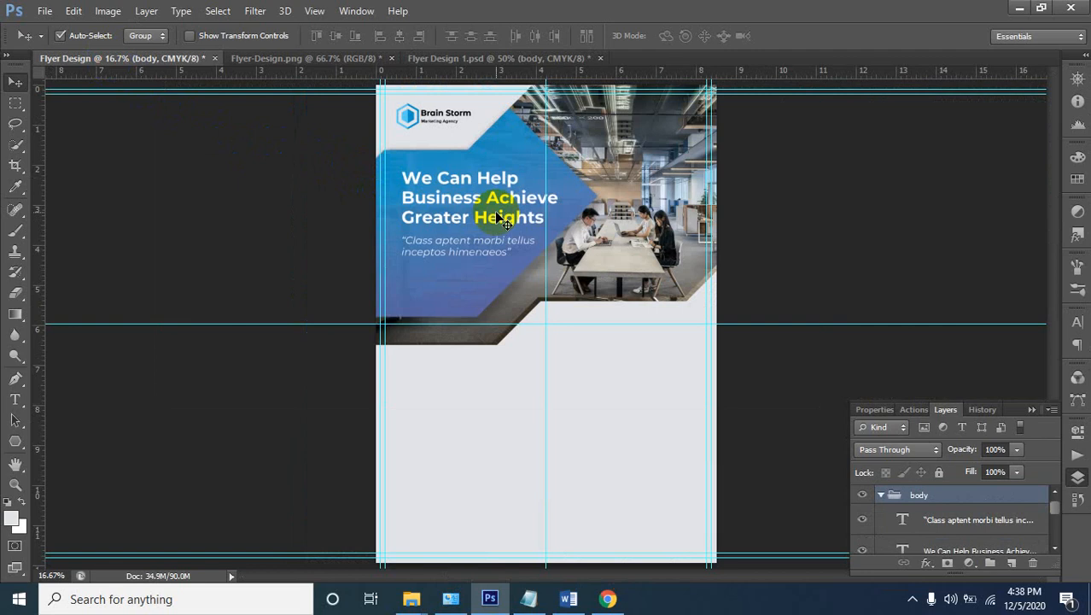
{"action": "key", "text": "ctrl+z"}
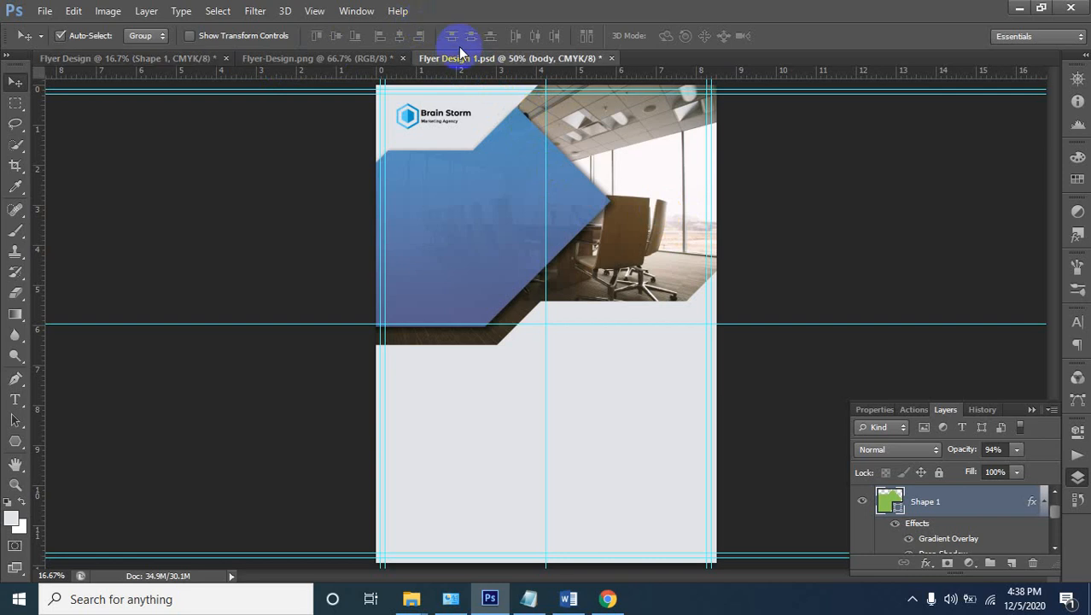
In Flyer Design 1.psd, ungroup the body group and select both the quote and headline text layers
{"action": "left_click", "coordinate": [461, 56]}
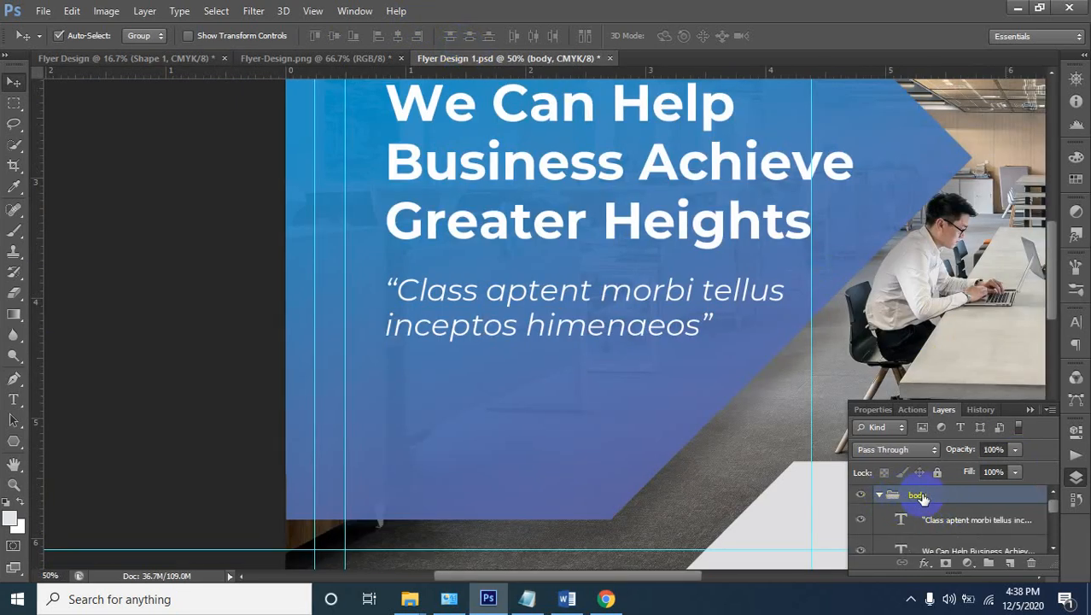
{"action": "right_click", "coordinate": [910, 503]}
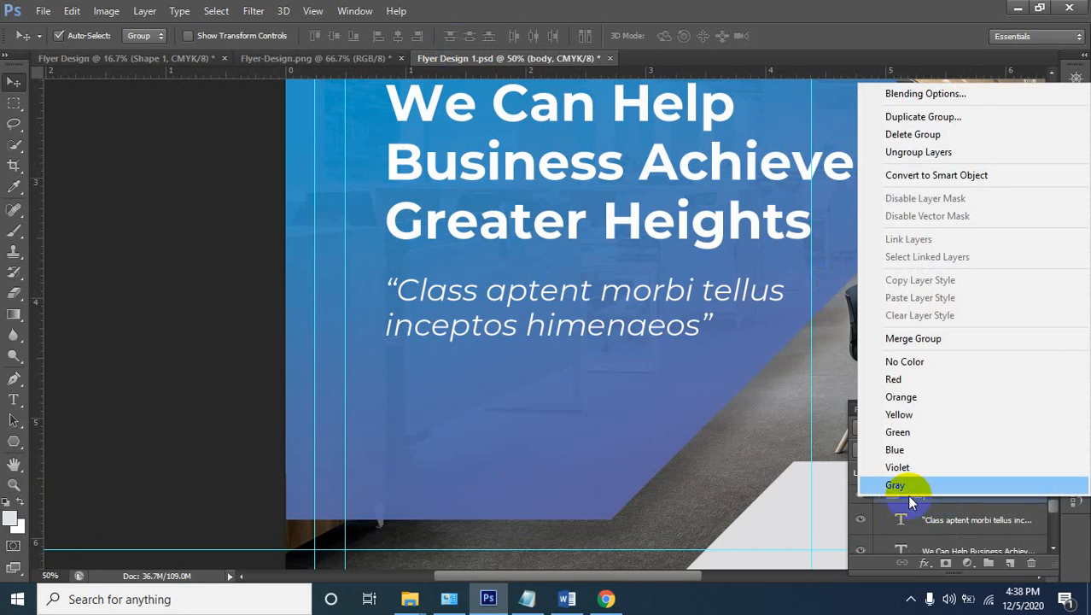
{"action": "left_click", "coordinate": [932, 160]}
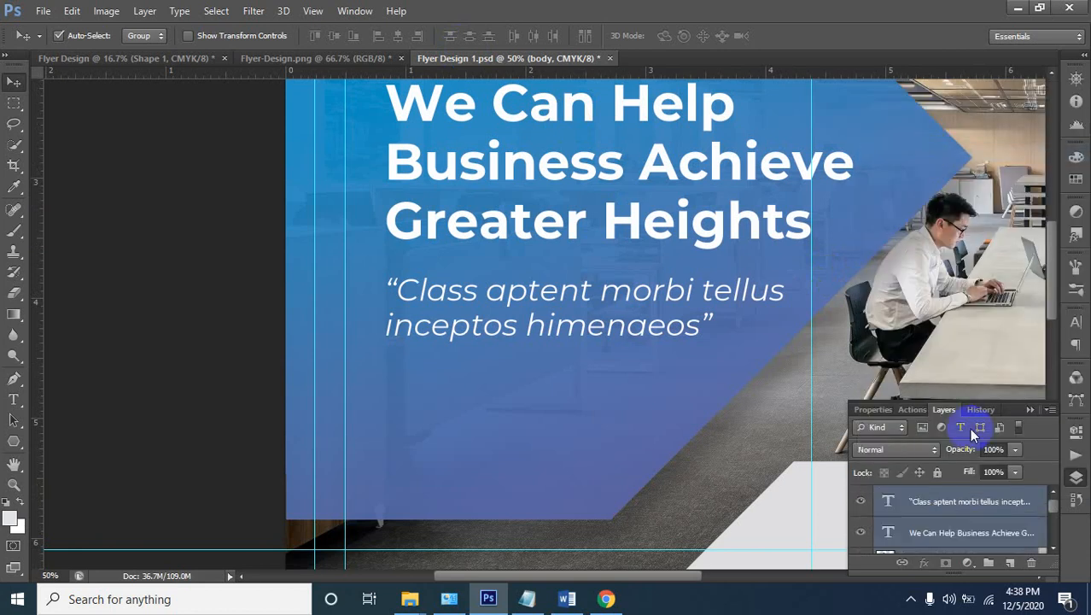
{"action": "left_click", "coordinate": [948, 501]}
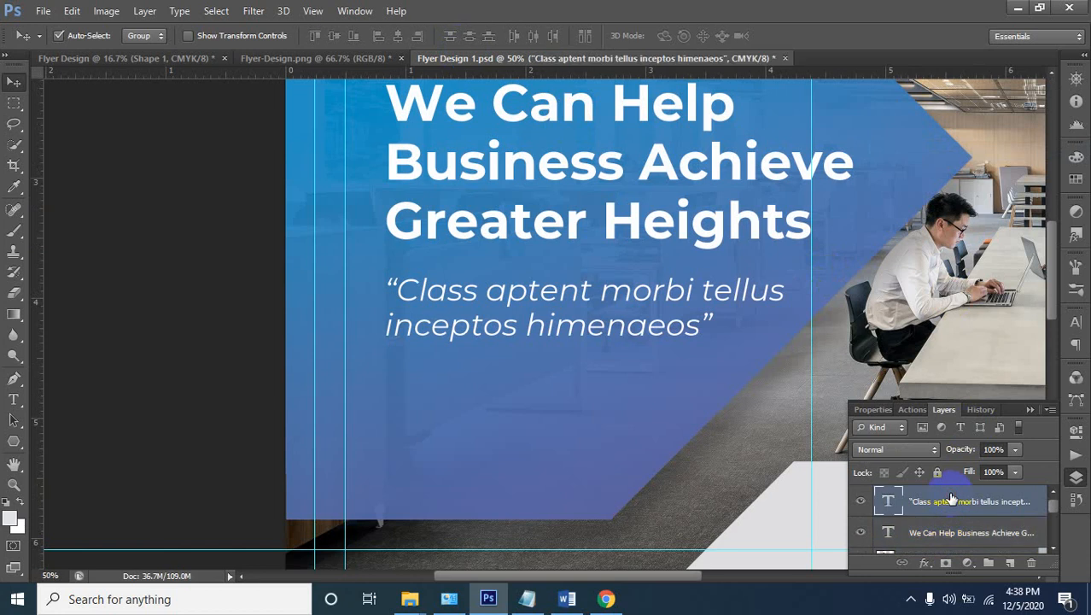
{"action": "left_click", "coordinate": [926, 536], "text": "shift"}
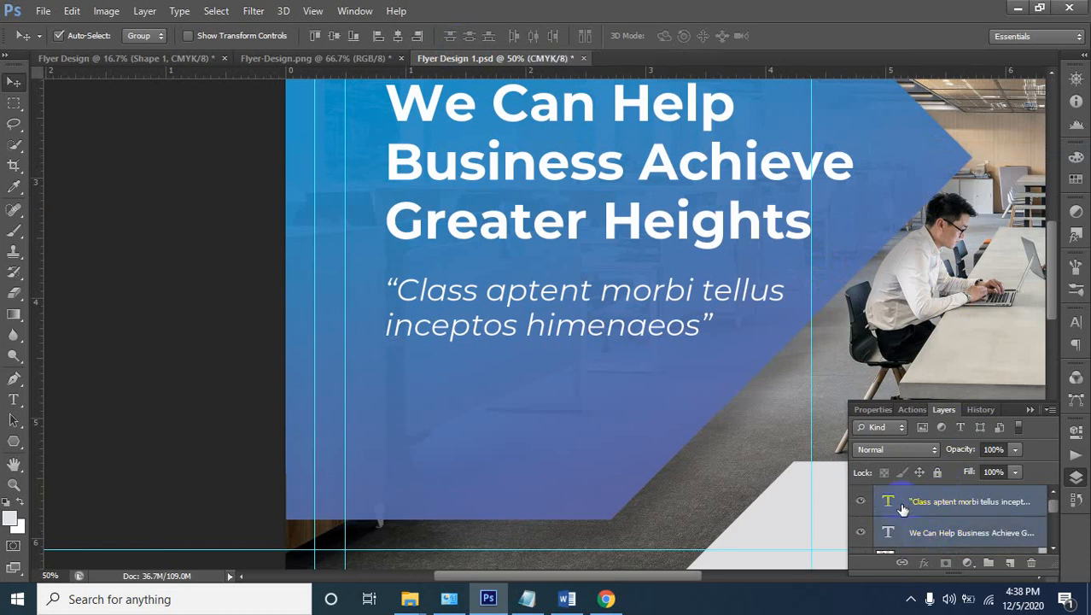
Try to transfer the two selected text layers from the layer list into the Flyer Design document
{"action": "left_click_drag", "start_coordinate": [902, 505], "coordinate": [95, 73]}
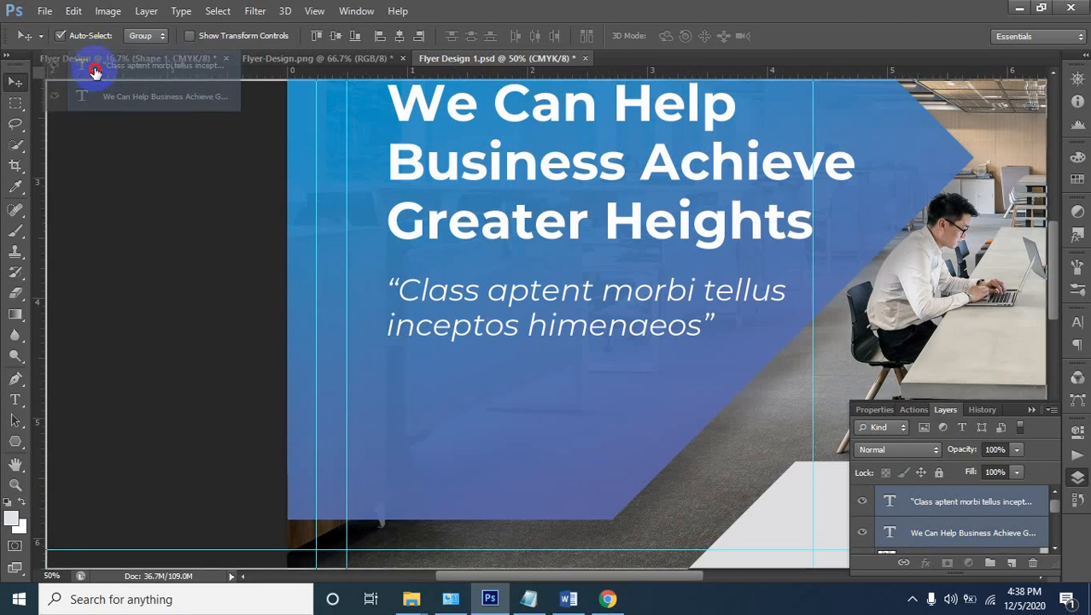
{"action": "left_click_drag", "start_coordinate": [94, 72], "coordinate": [698, 312]}
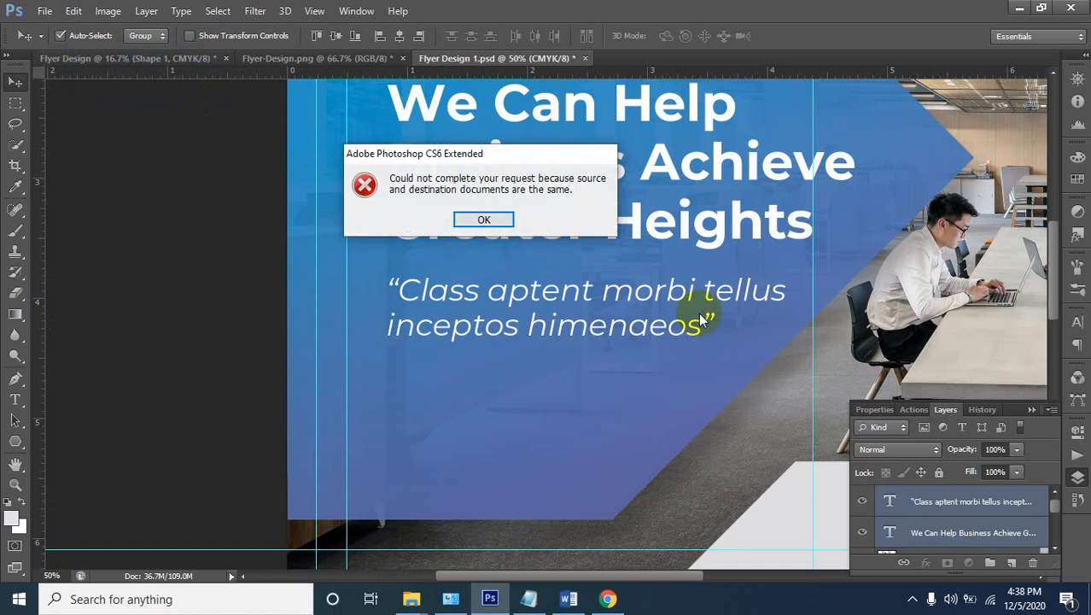
{"action": "left_click", "coordinate": [484, 221]}
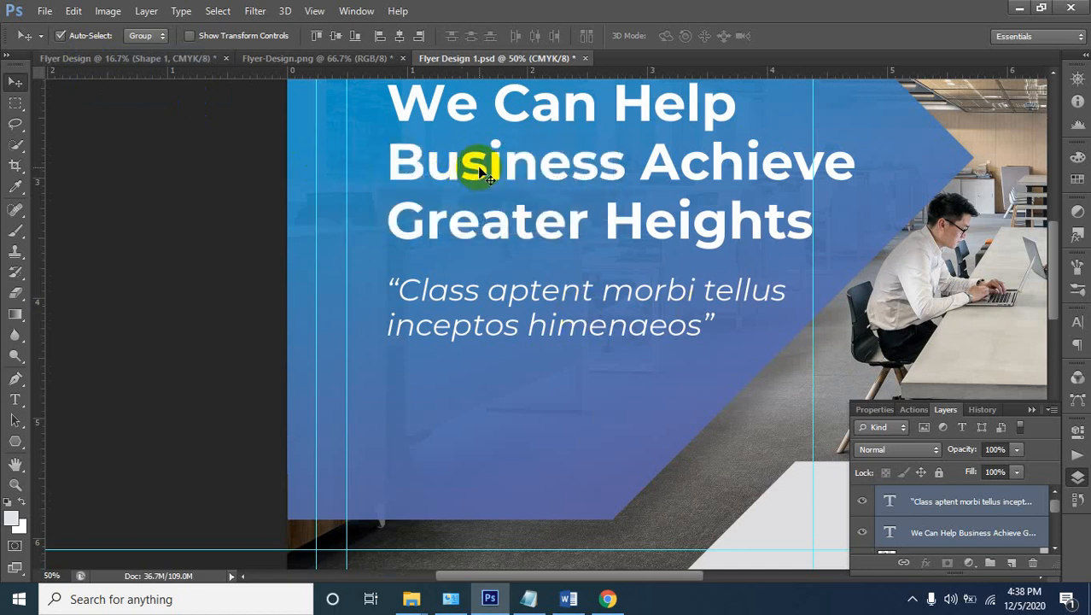
Copy the headline and quote into the Flyer Design document with the Move tool and position them together inside the blue shape
{"action": "left_click_drag", "start_coordinate": [482, 171], "coordinate": [478, 225]}
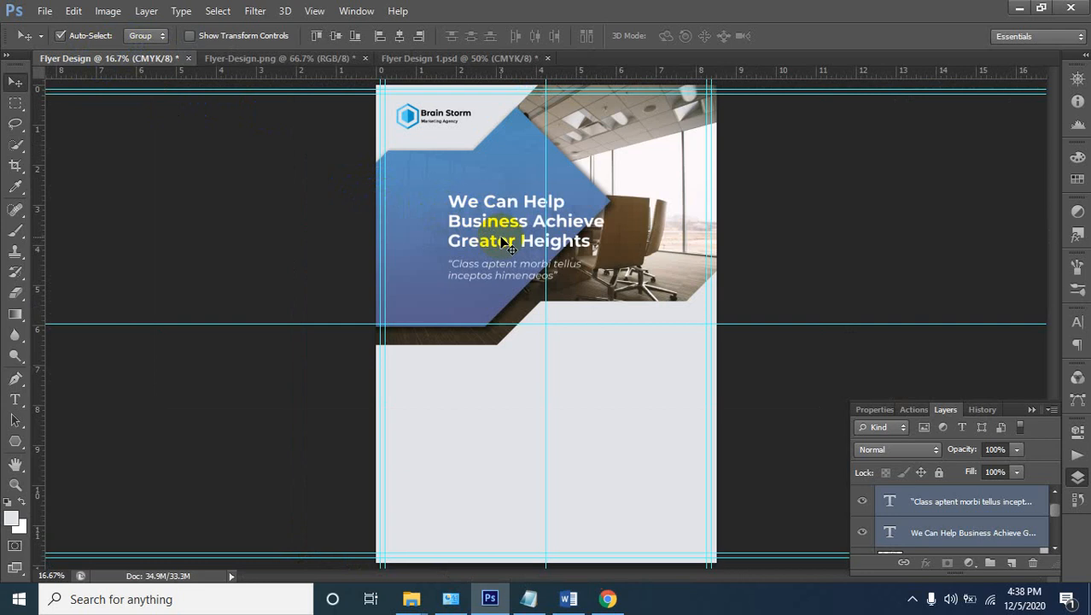
{"action": "left_click", "coordinate": [475, 190], "text": "ctrl"}
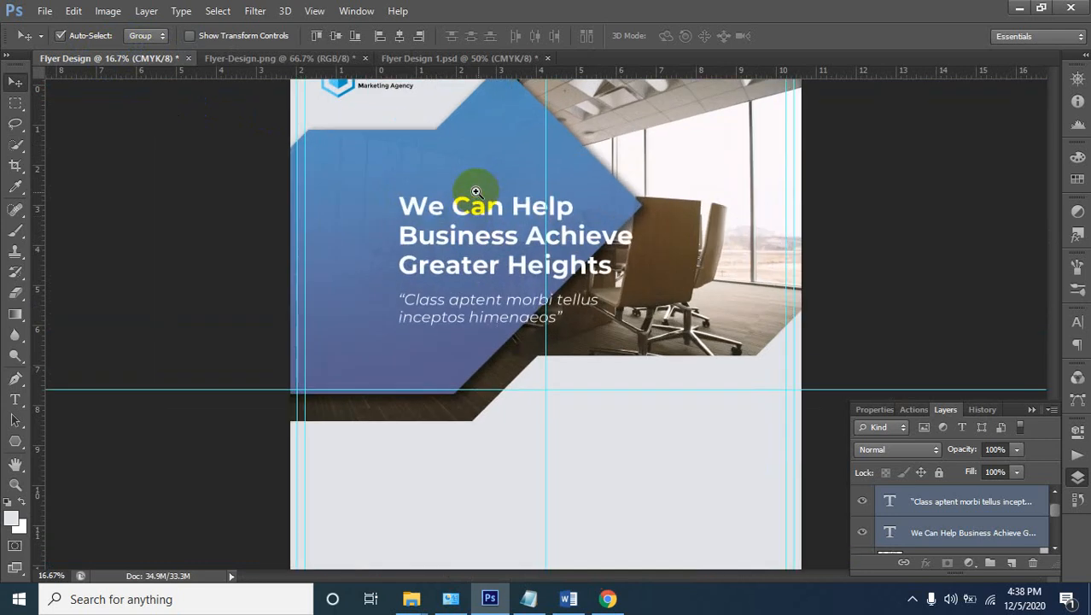
{"action": "left_click", "coordinate": [475, 190], "text": "ctrl"}
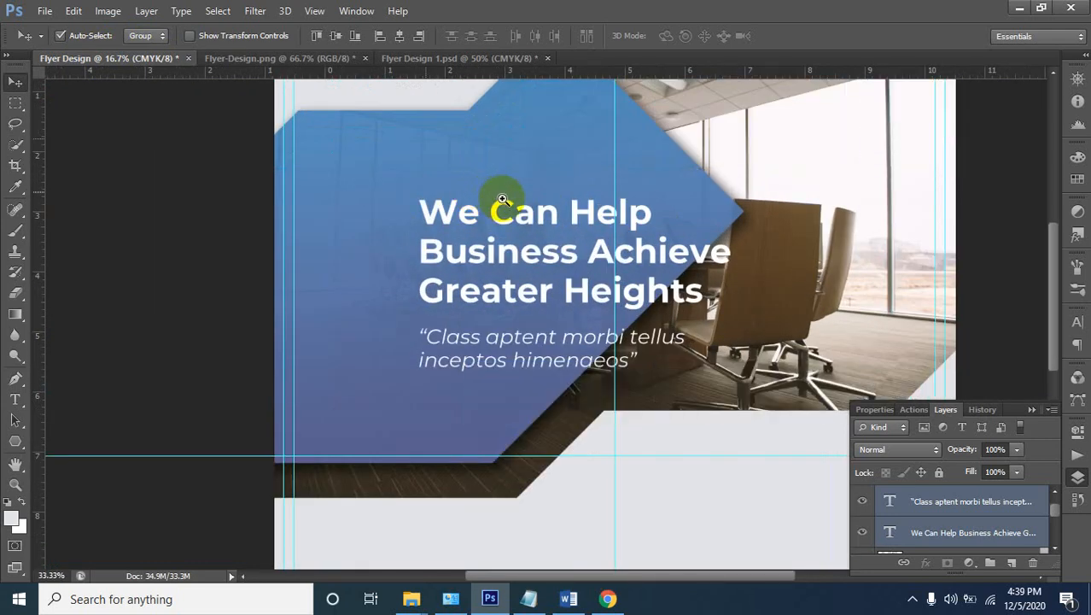
{"action": "left_click", "coordinate": [501, 203], "text": "ctrl"}
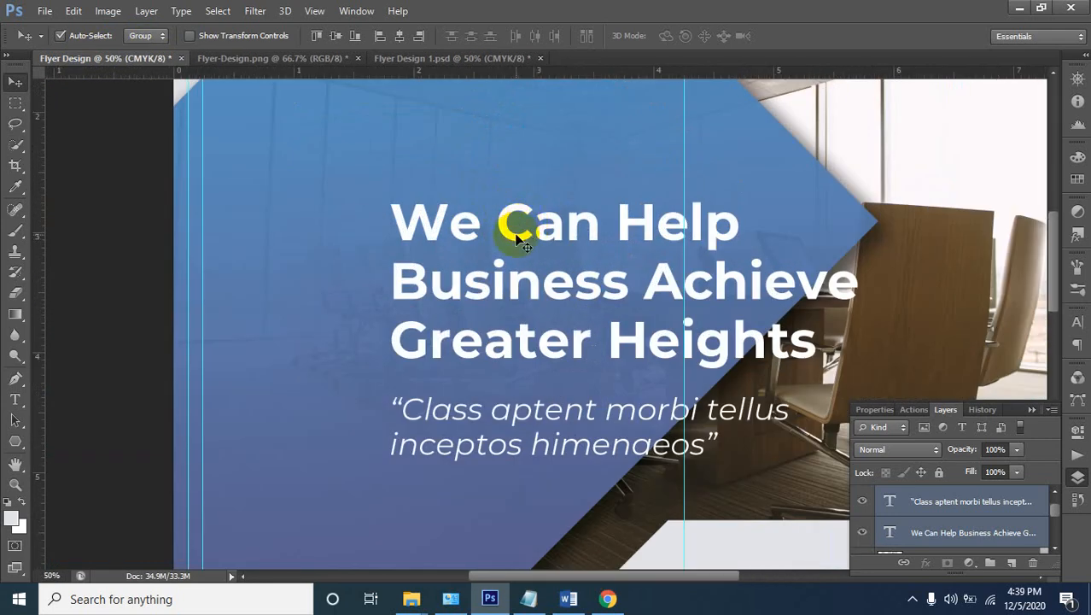
{"action": "left_click_drag", "start_coordinate": [516, 241], "coordinate": [385, 175]}
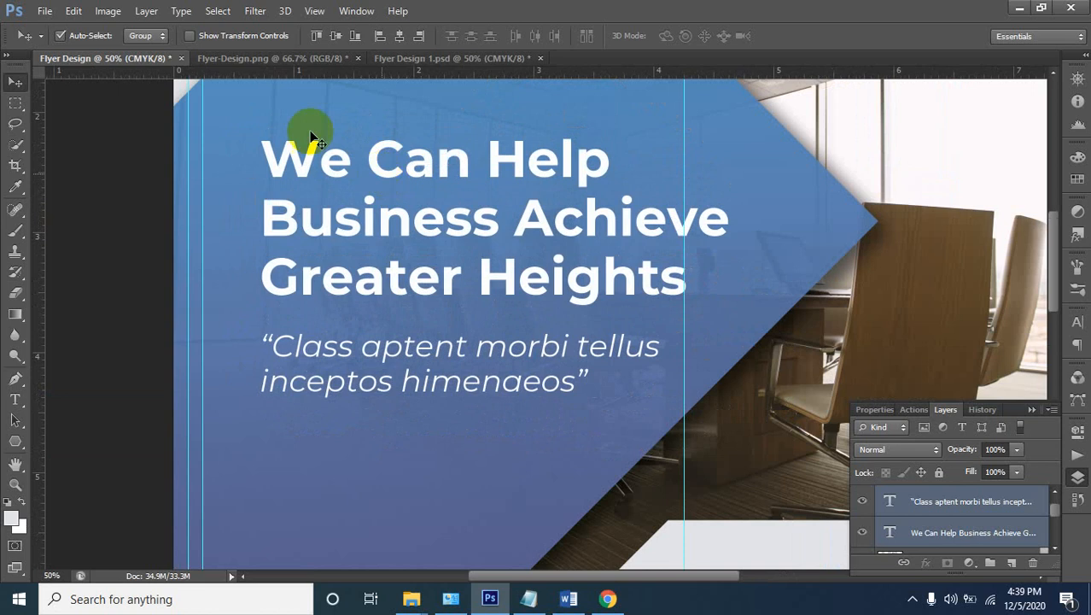
Compare the text placement with Flyer Design 1.psd, return to Flyer Design and deselect the text layers
{"action": "left_click", "coordinate": [417, 59]}
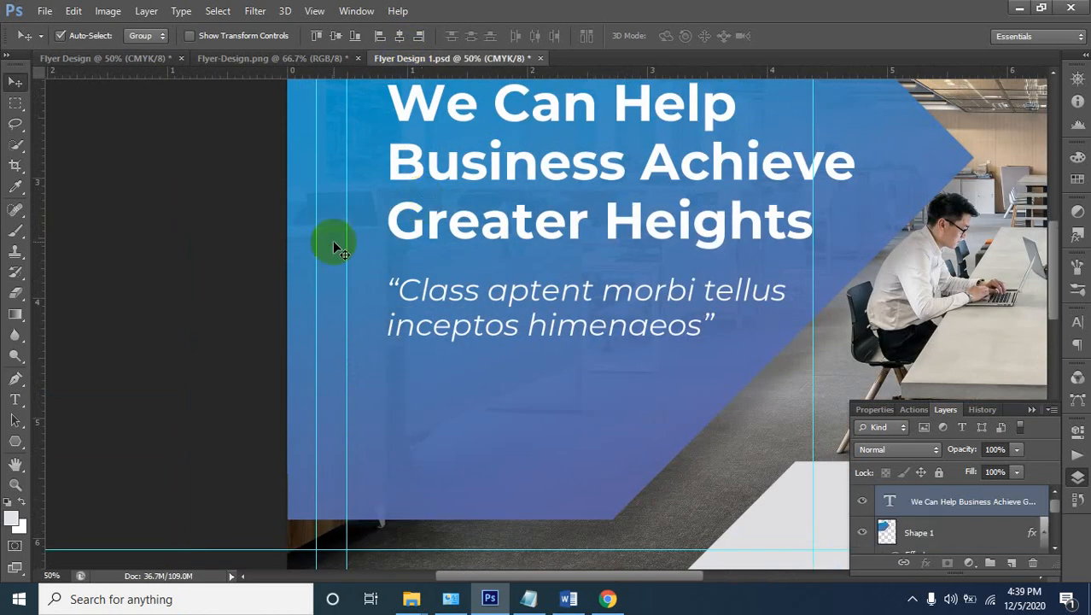
{"action": "left_click", "coordinate": [120, 58]}
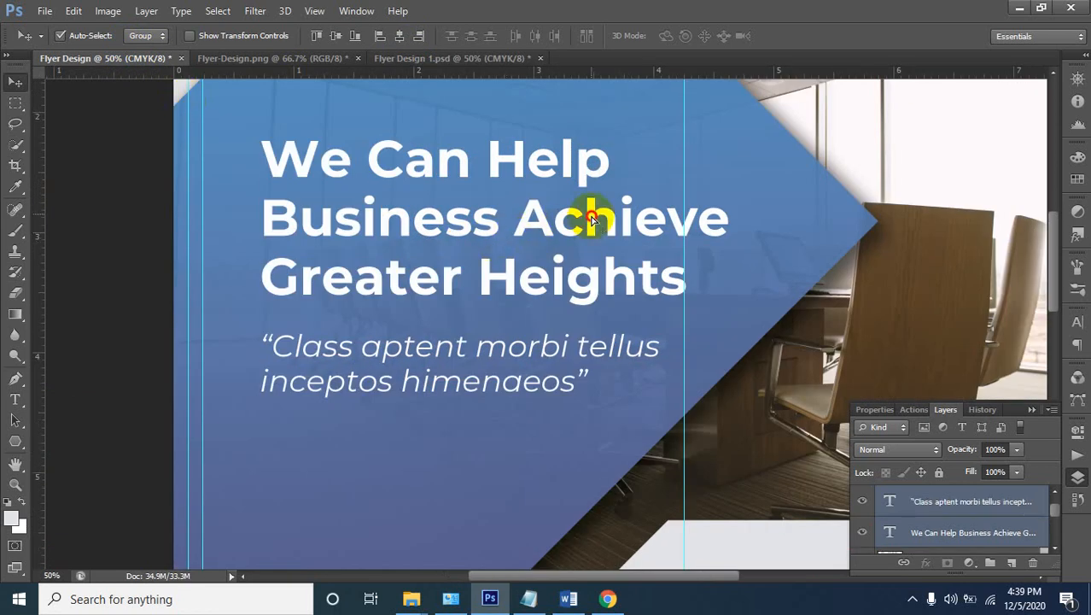
{"action": "left_click_drag", "start_coordinate": [591, 218], "coordinate": [592, 221]}
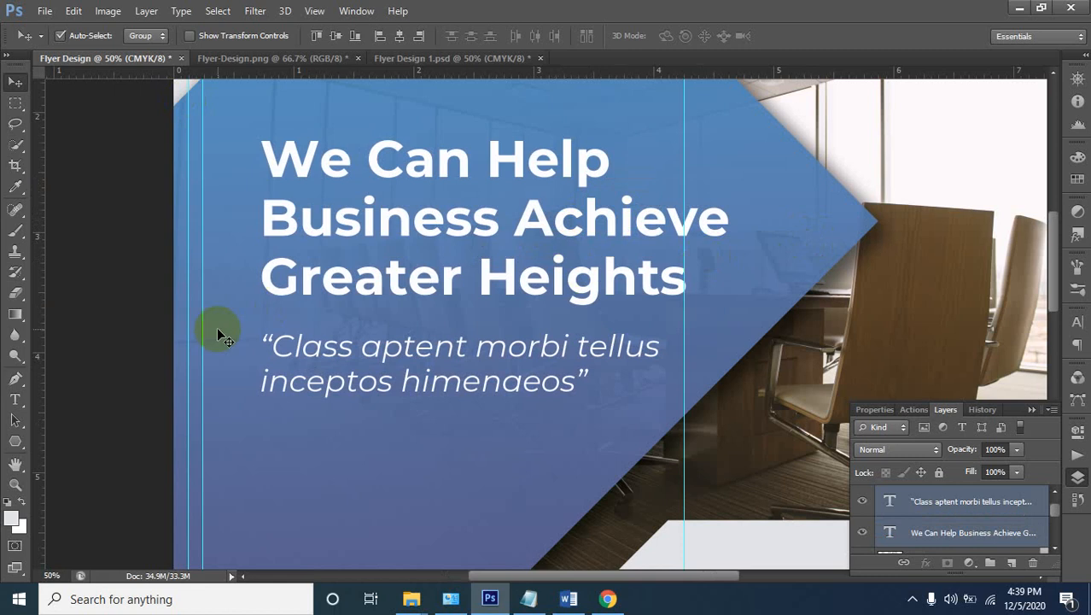
{"action": "left_click", "coordinate": [90, 298]}
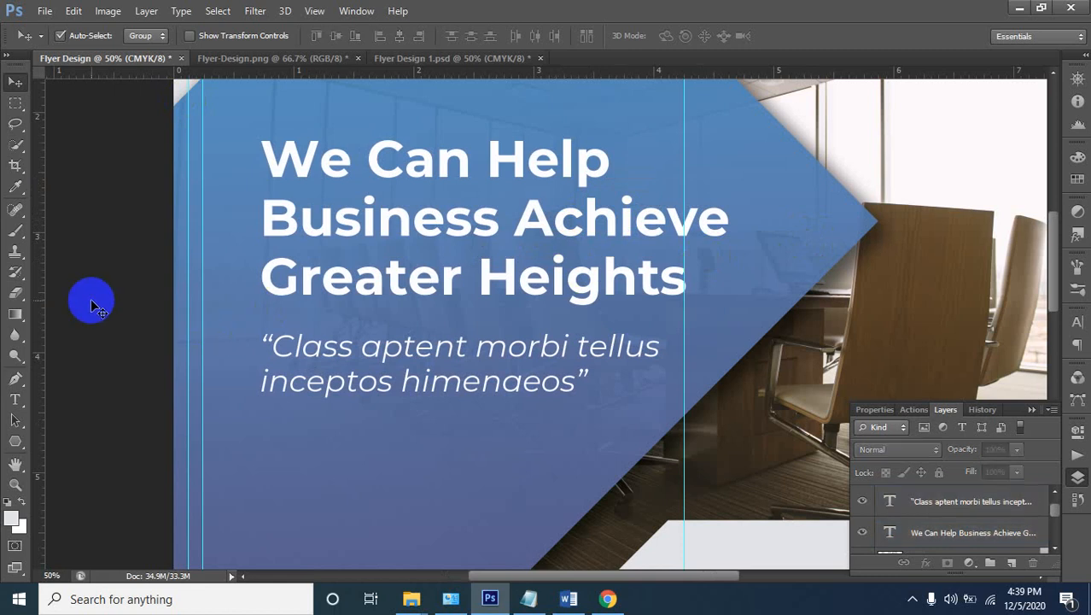
Show the character settings for the "We Can Help Business Achieve Greater Heights" headline and set its leading to 35 pt
{"action": "left_click", "coordinate": [527, 221]}
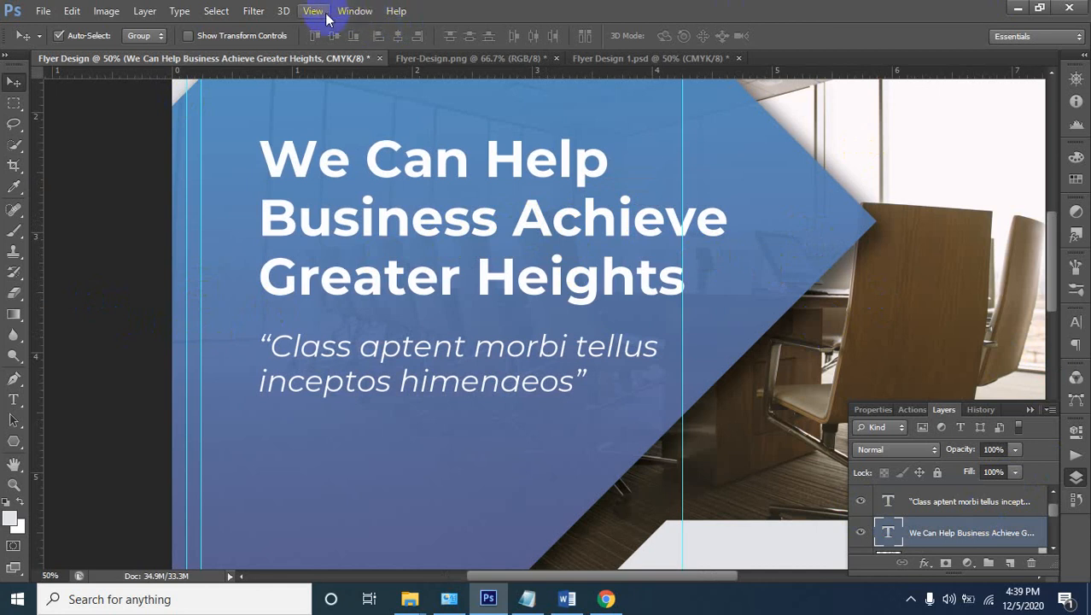
{"action": "left_click", "coordinate": [355, 11]}
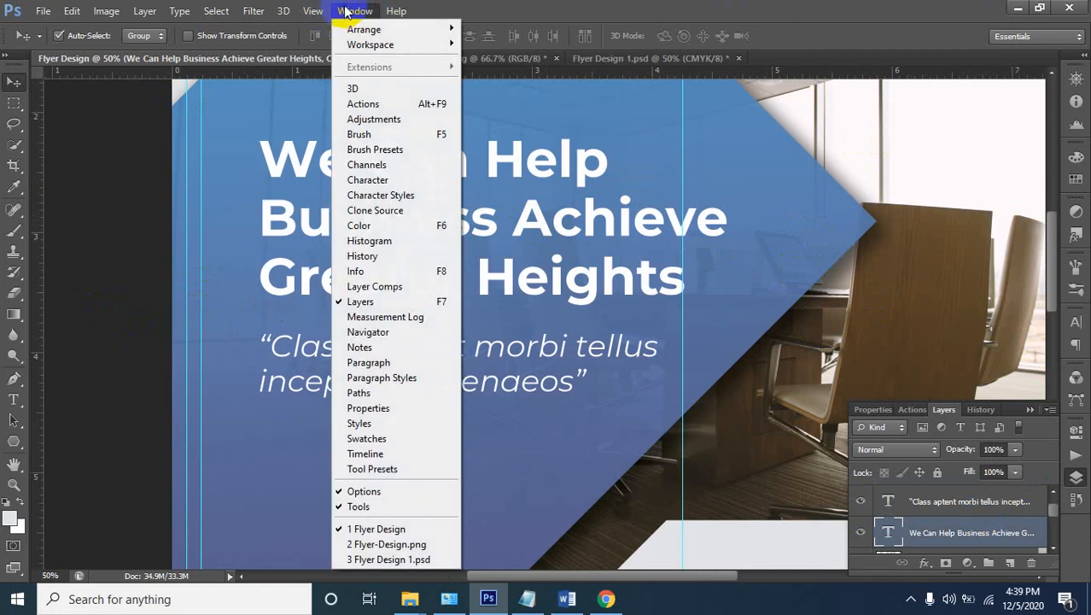
{"action": "left_click", "coordinate": [367, 180]}
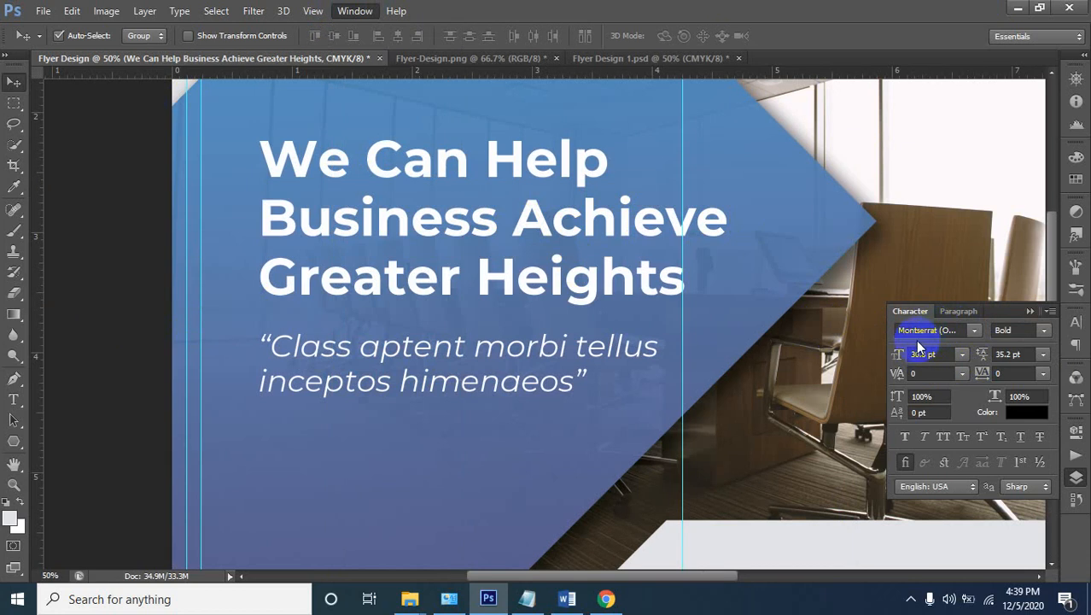
{"action": "left_click", "coordinate": [932, 334]}
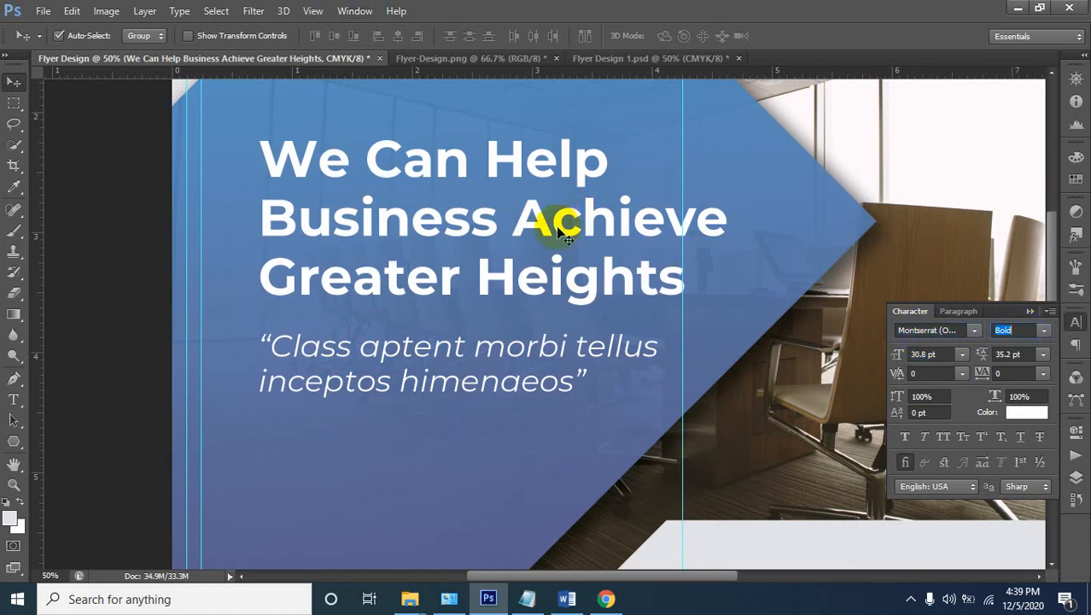
{"action": "left_click", "coordinate": [1003, 329]}
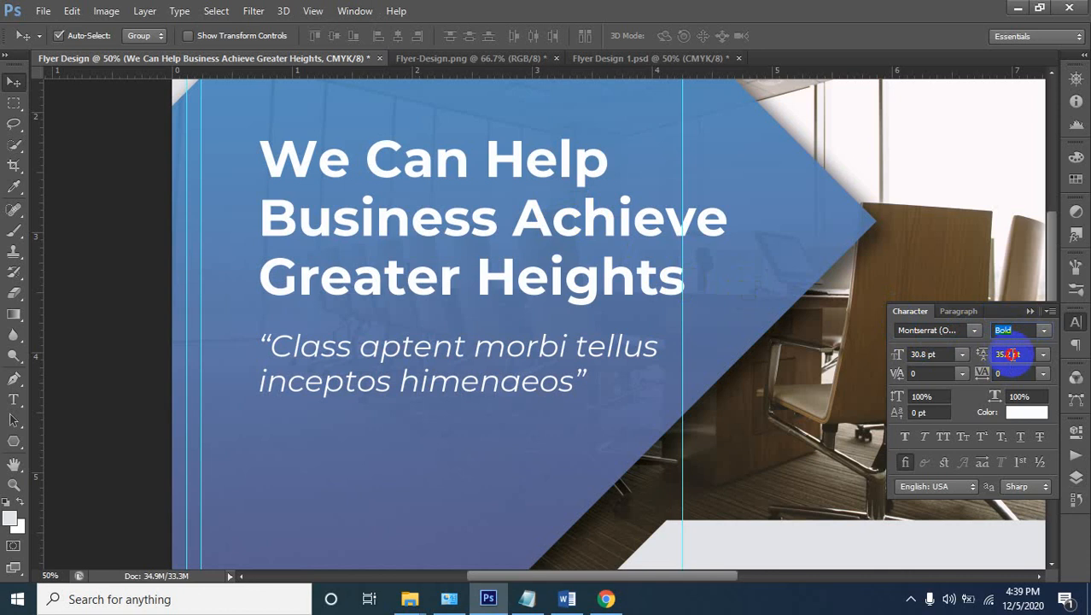
{"action": "left_click", "coordinate": [1011, 353]}
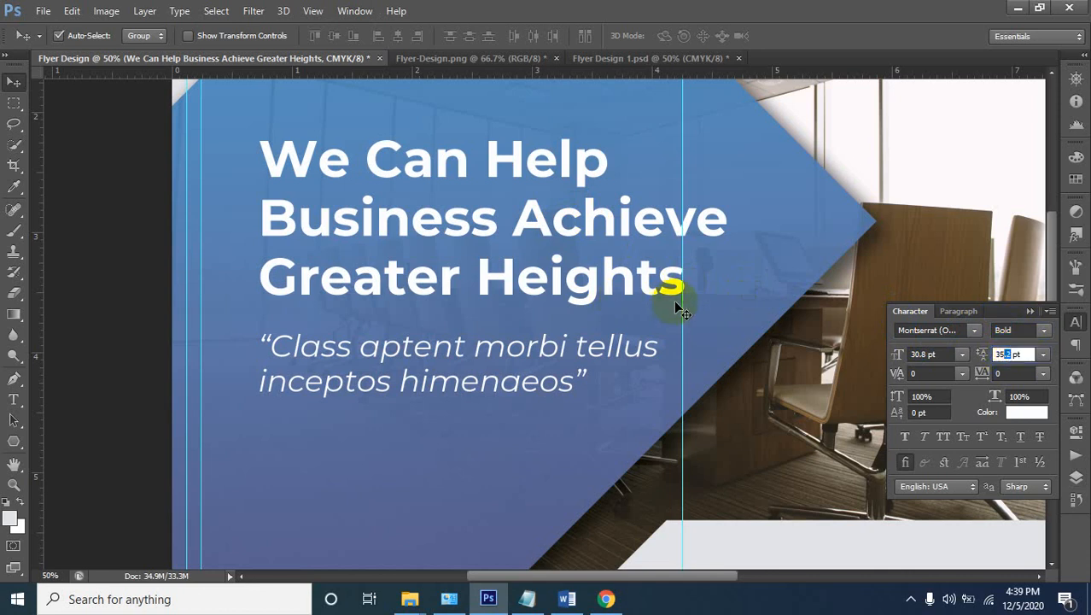
{"action": "left_click", "coordinate": [616, 283]}
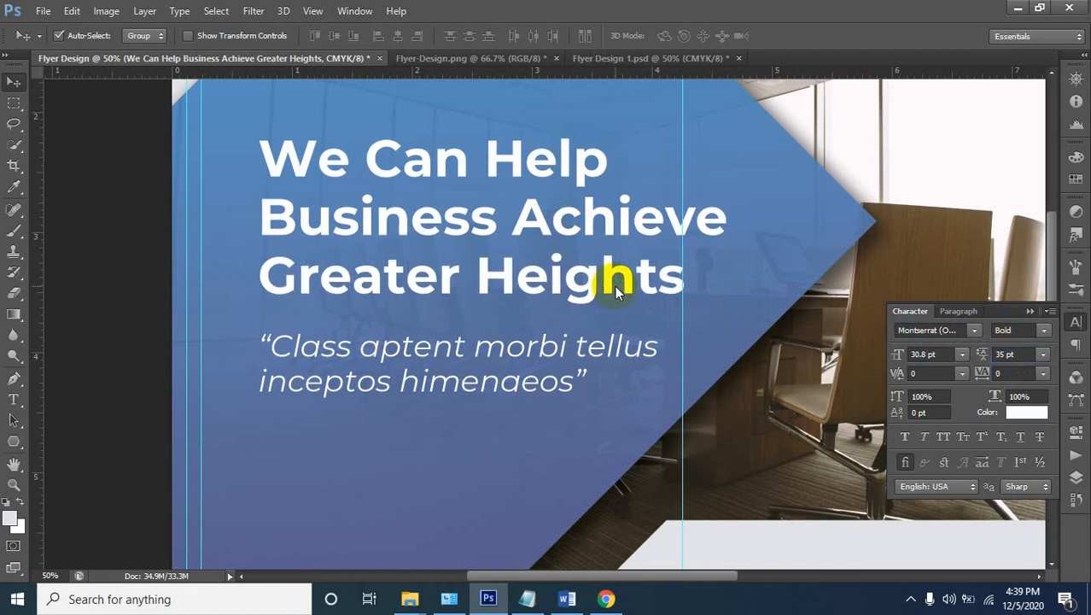
{"action": "left_click", "coordinate": [742, 409]}
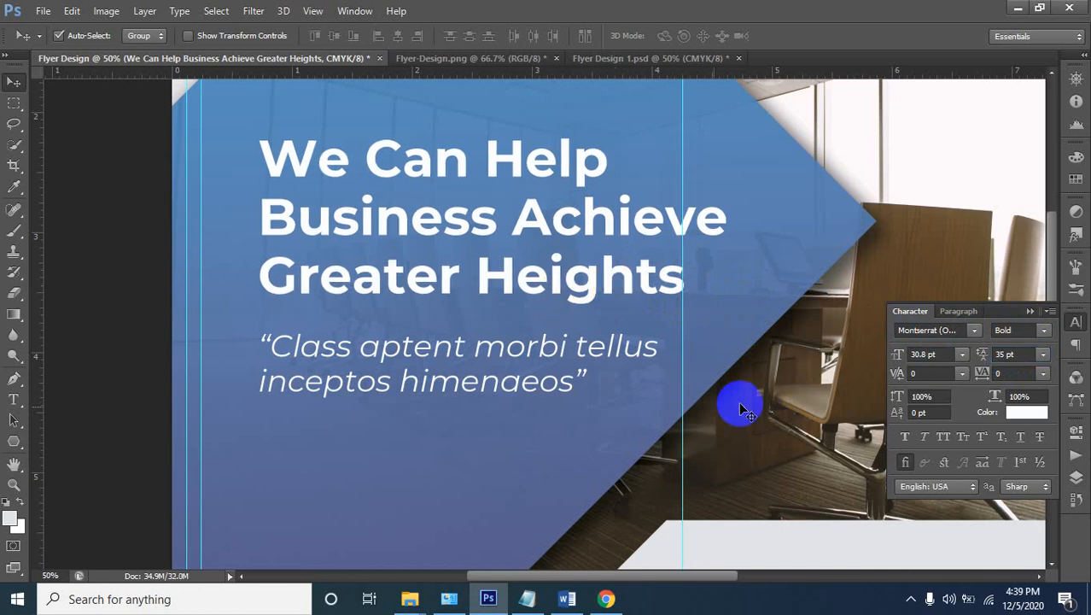
Set the leading of the italic "Class aptent morbi tellus inceptos himenaeos" quote to 20 pt
{"action": "left_click", "coordinate": [475, 349], "text": "ctrl"}
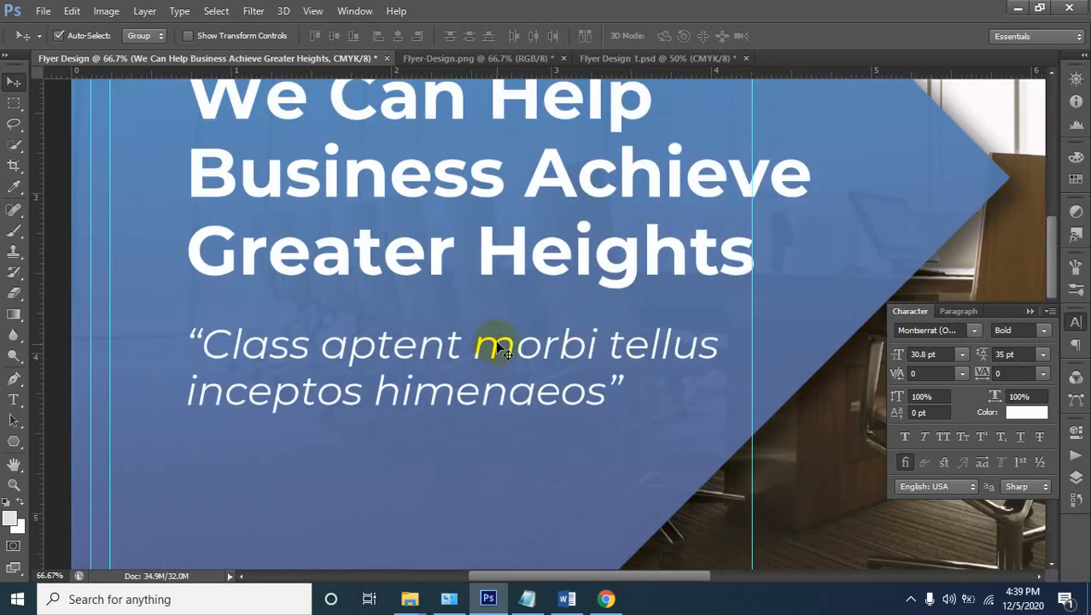
{"action": "left_click", "coordinate": [499, 348]}
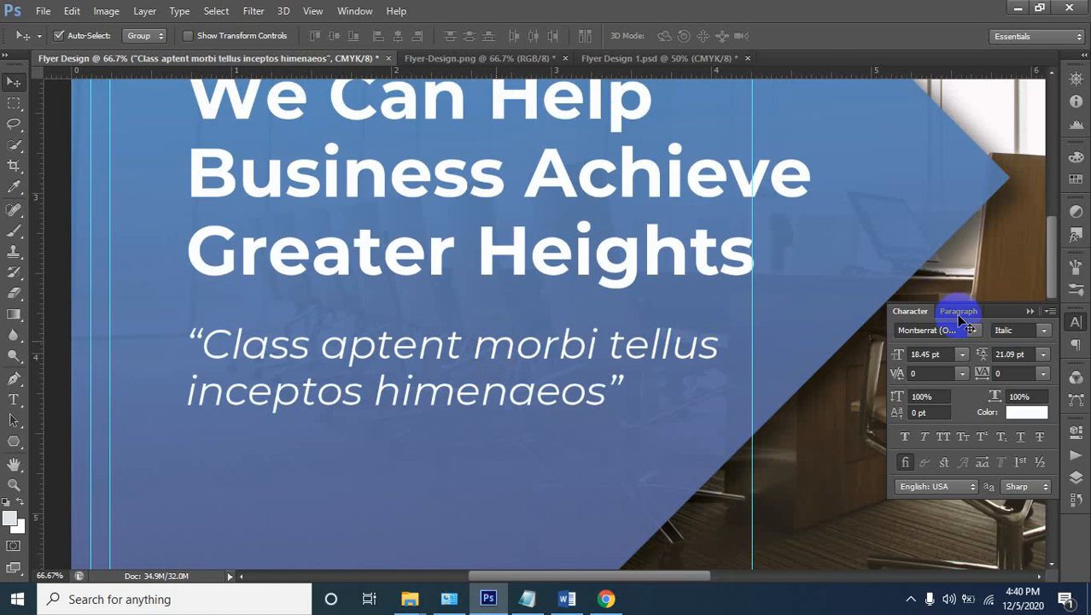
{"action": "left_click", "coordinate": [1009, 354]}
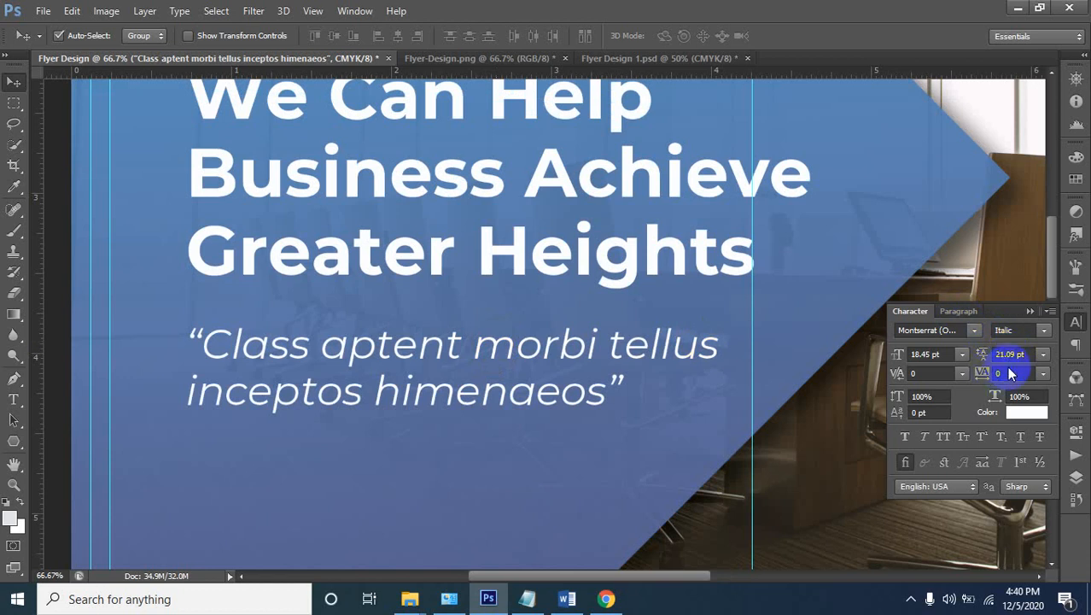
{"action": "left_click", "coordinate": [1008, 354]}
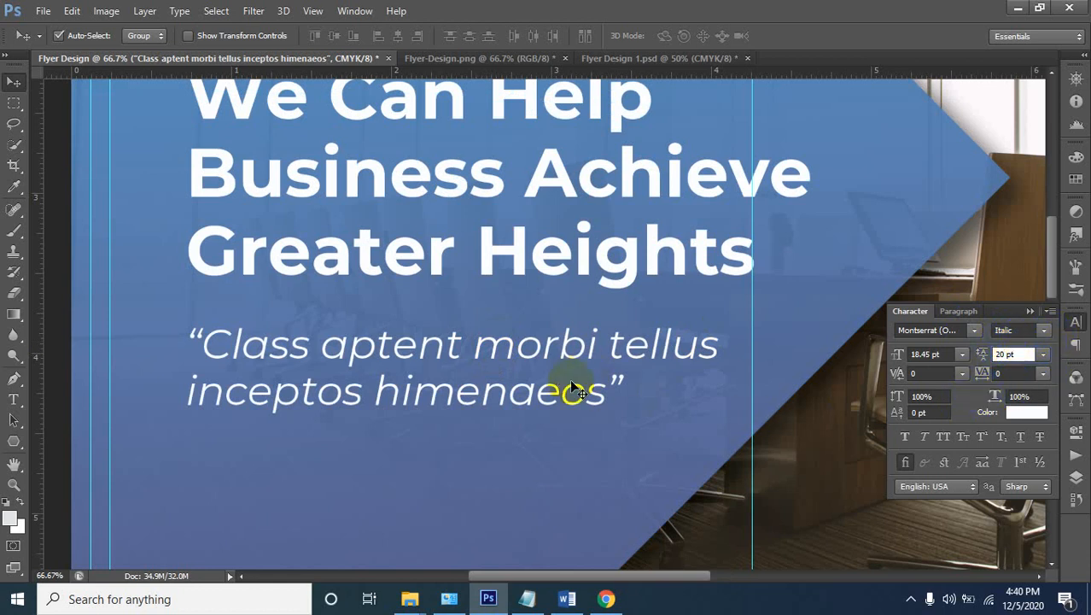
{"action": "key", "text": "Return"}
Check the overall Flyer Design layout, then switch to Flyer-Design.png and examine its lower sections
{"action": "left_click", "coordinate": [357, 319], "text": "ctrl+alt"}
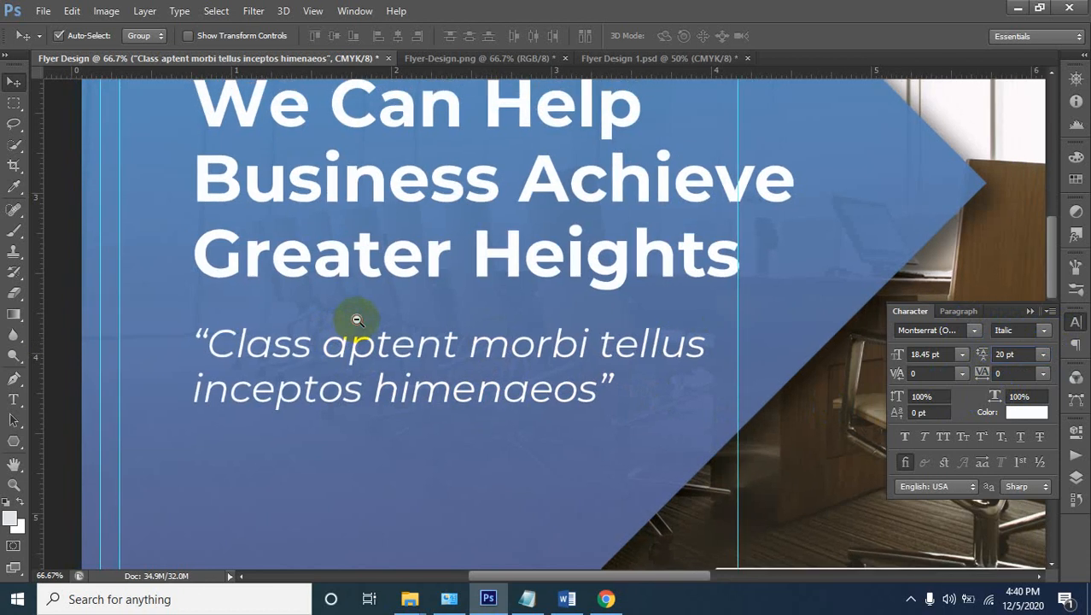
{"action": "left_click", "coordinate": [357, 319], "text": "ctrl+alt"}
{"action": "left_click", "coordinate": [357, 320], "text": "ctrl+alt"}
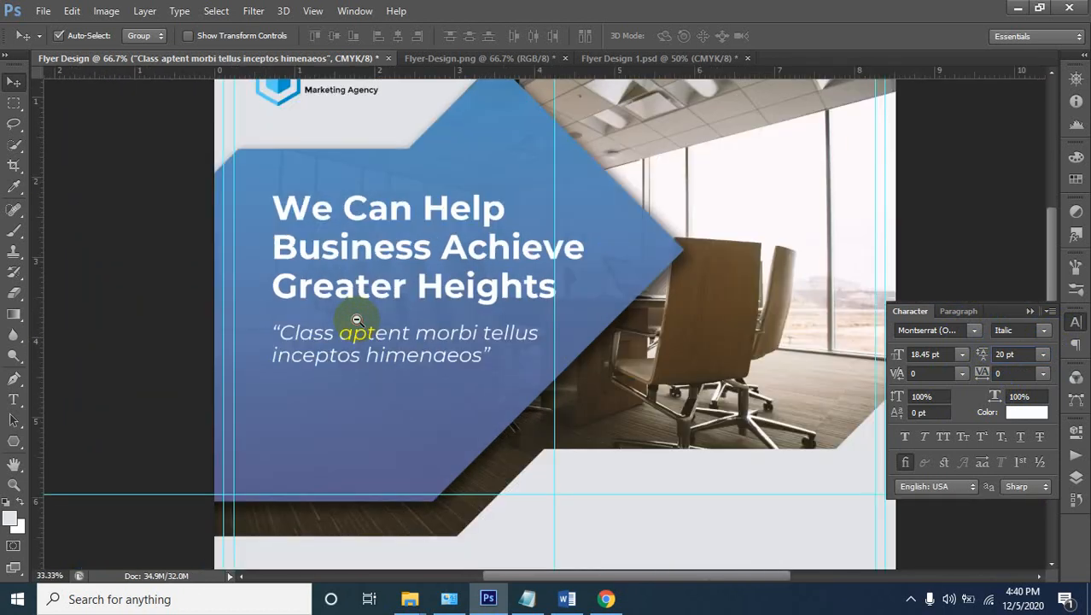
{"action": "left_click", "coordinate": [356, 319], "text": "ctrl+alt"}
{"action": "left_click", "coordinate": [357, 319], "text": "ctrl+alt"}
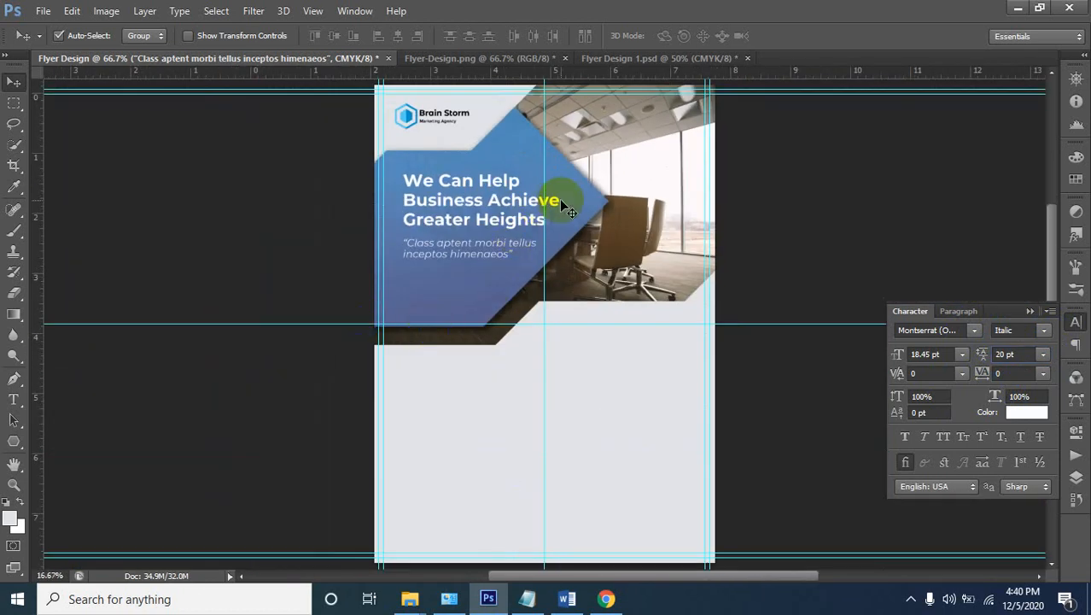
{"action": "left_click", "coordinate": [477, 57]}
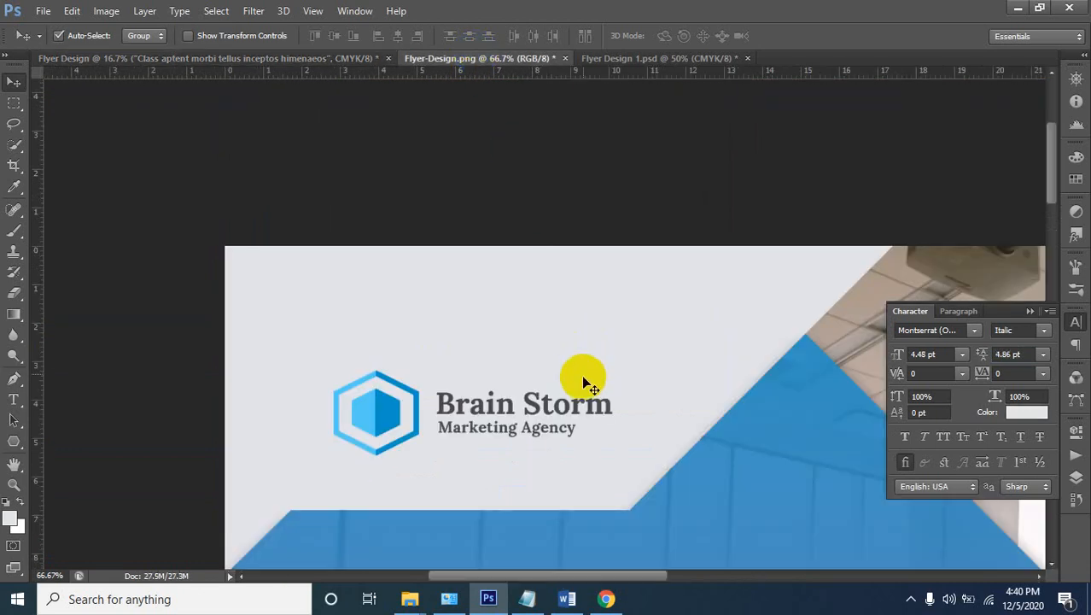
{"action": "left_click", "coordinate": [573, 361], "text": "ctrl+alt"}
{"action": "left_click", "coordinate": [630, 450], "text": "ctrl+alt"}
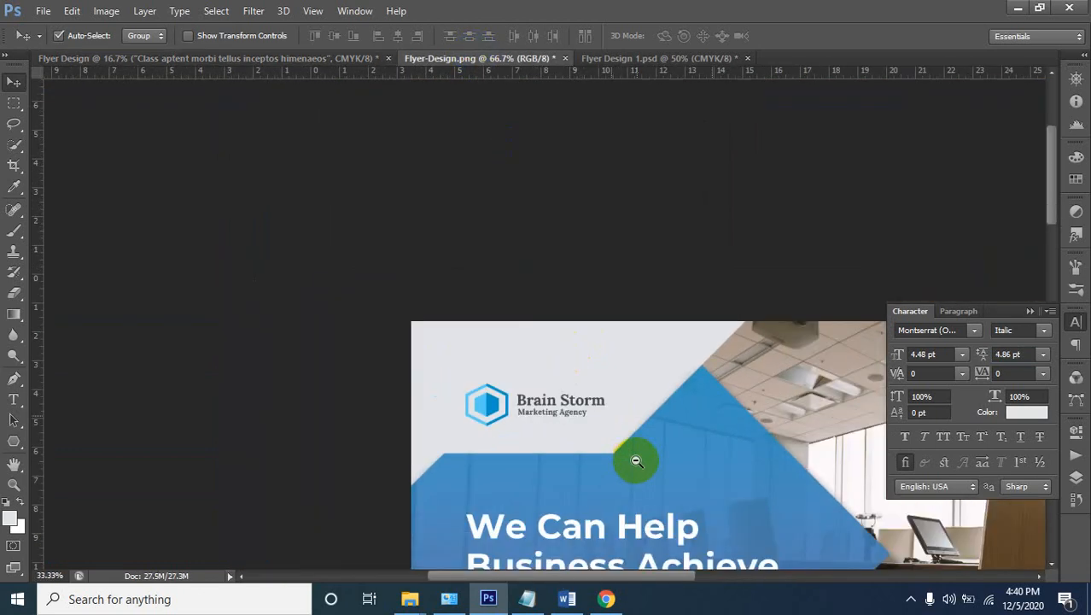
{"action": "left_click", "coordinate": [650, 474], "text": "ctrl+alt"}
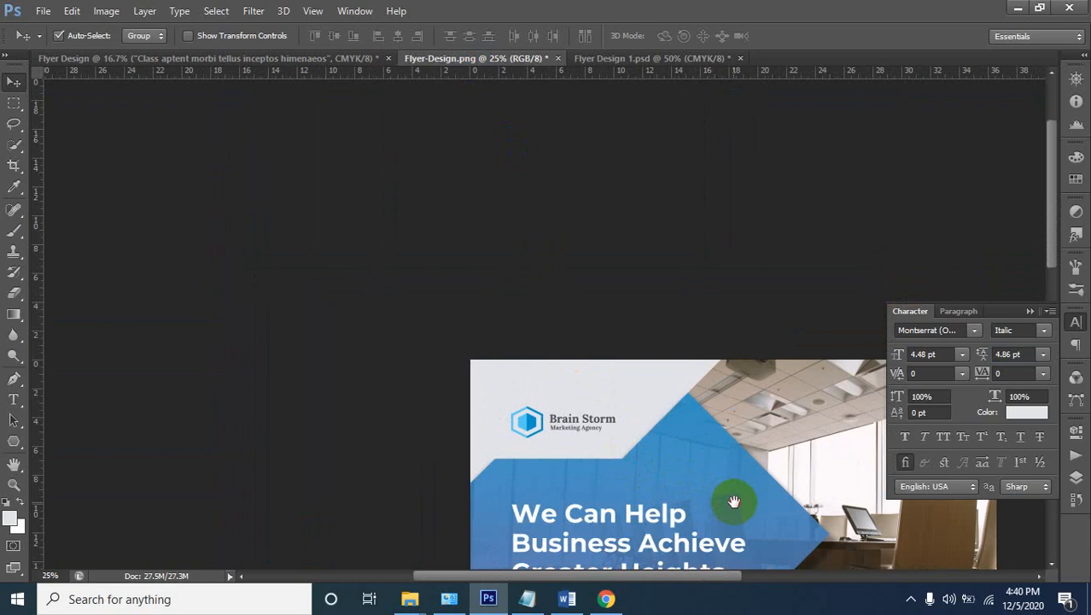
{"action": "left_click_drag", "start_coordinate": [574, 304], "coordinate": [533, 147]}
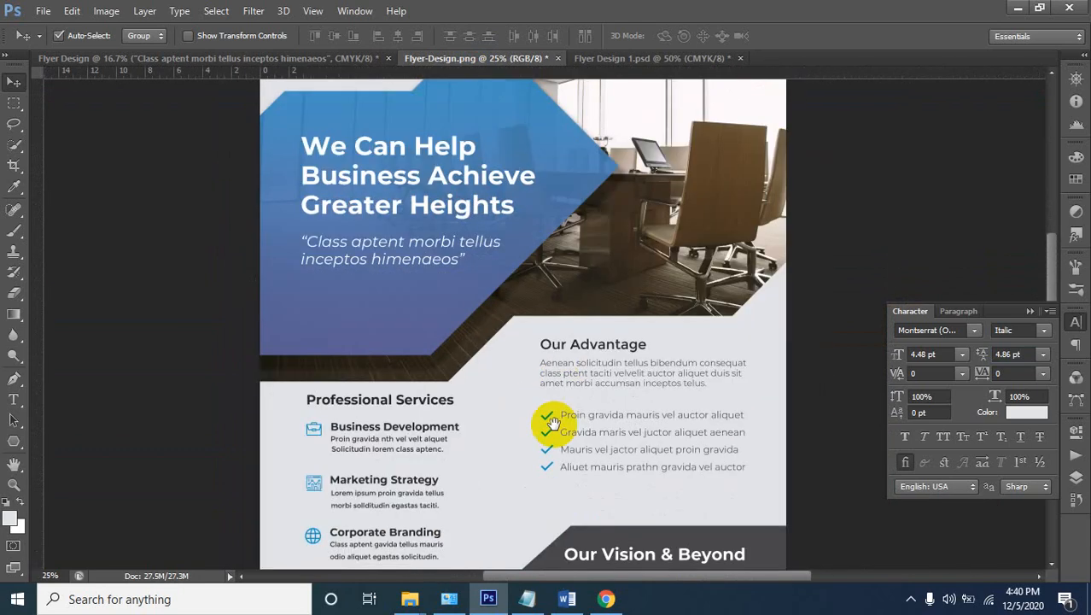
{"action": "left_click_drag", "start_coordinate": [574, 325], "coordinate": [568, 273]}
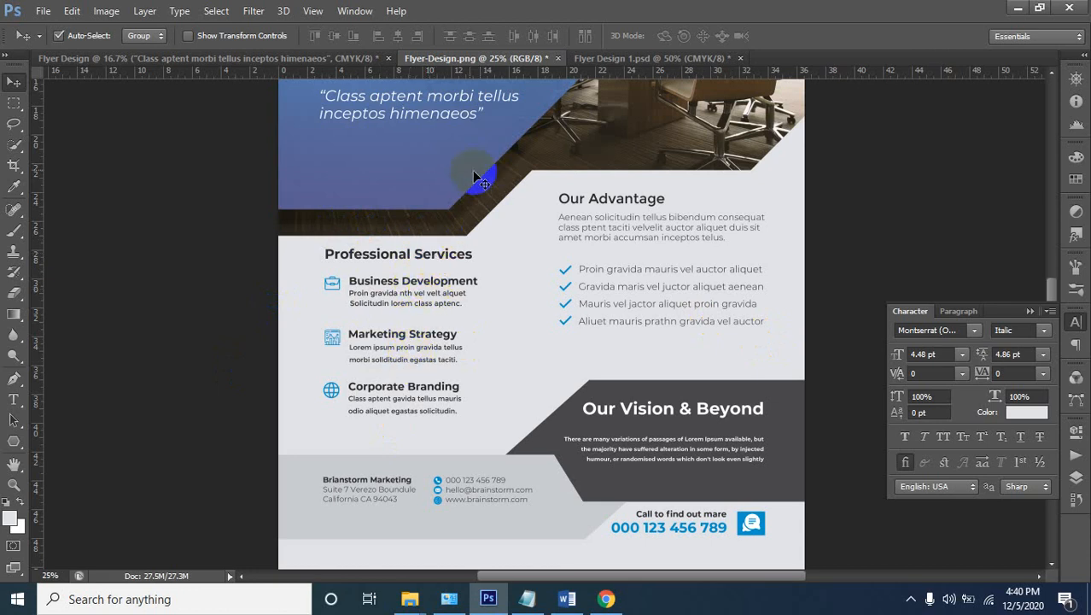
Switch to Flyer Design 1.psd and examine the Professional Services section and the rest of its lower layout
{"action": "left_click", "coordinate": [629, 60]}
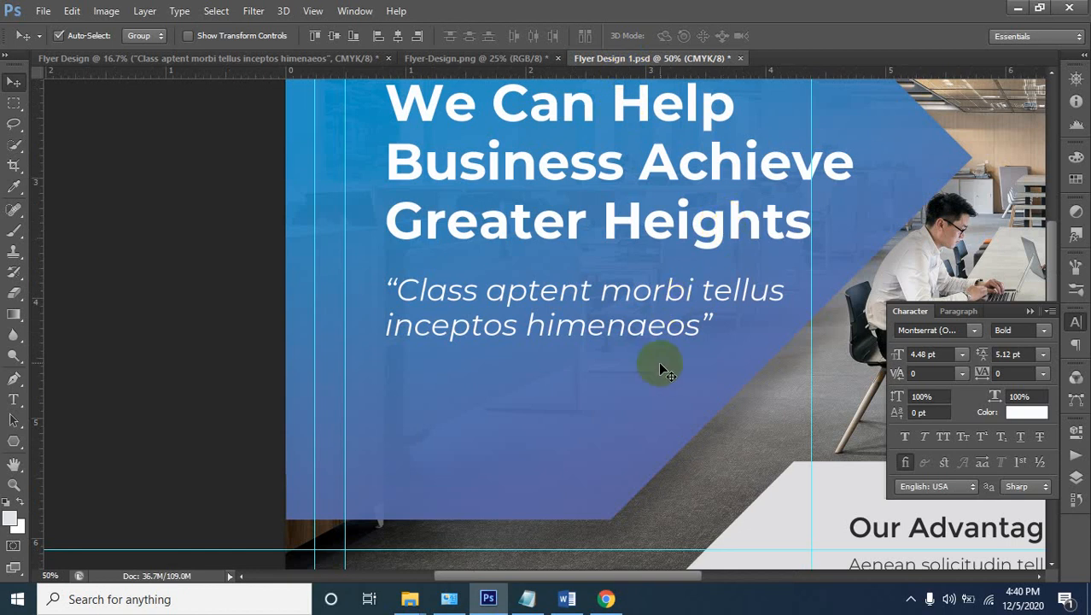
{"action": "left_click", "coordinate": [592, 341], "text": "alt"}
{"action": "left_click", "coordinate": [588, 373], "text": "alt"}
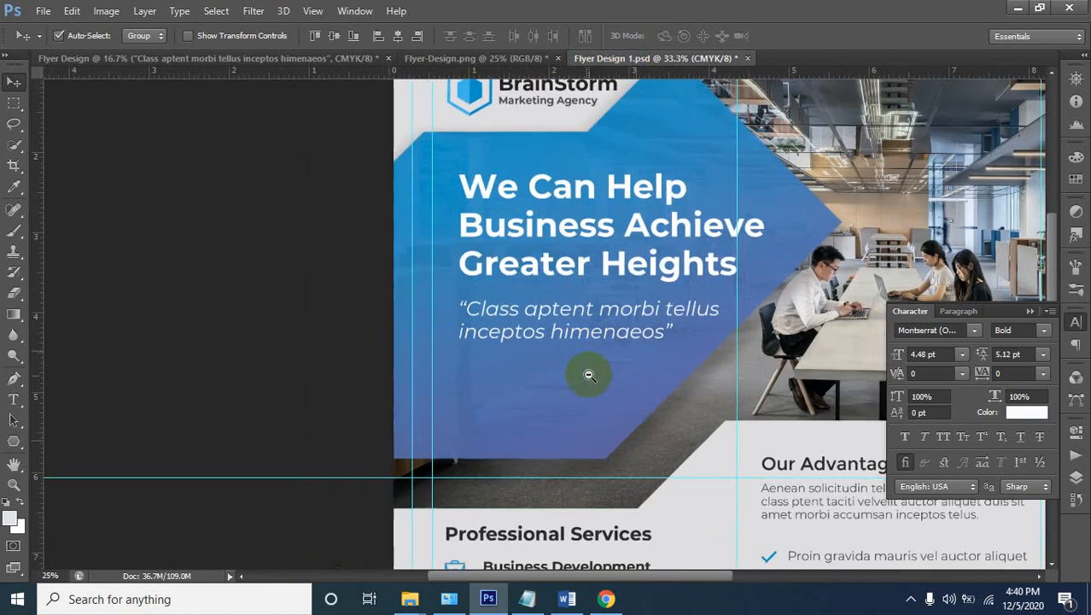
{"action": "left_click", "coordinate": [579, 409], "text": "alt"}
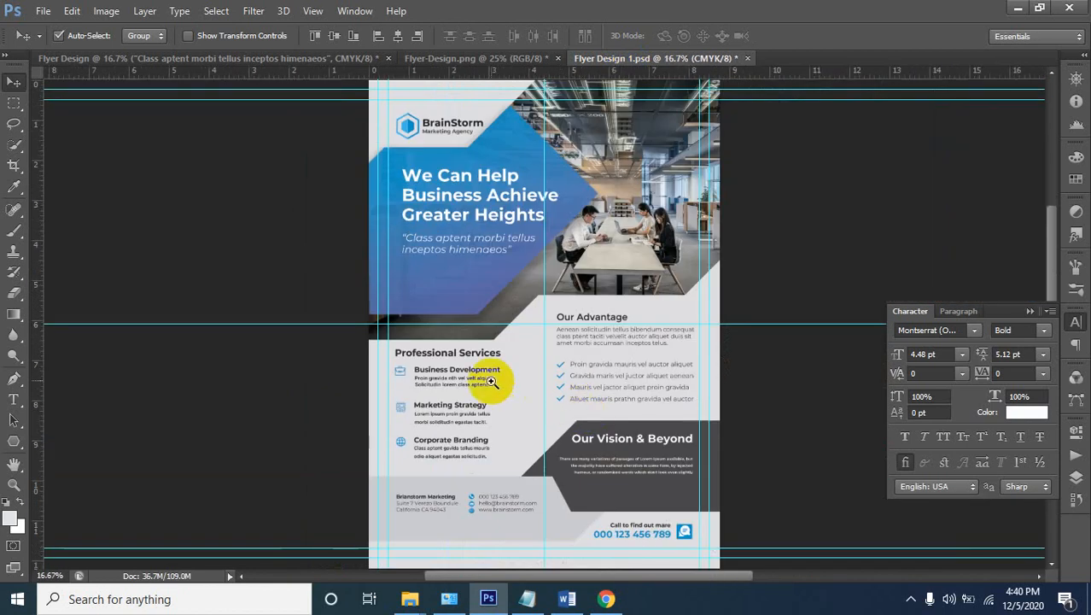
{"action": "left_click", "coordinate": [423, 370]}
{"action": "left_click", "coordinate": [427, 373]}
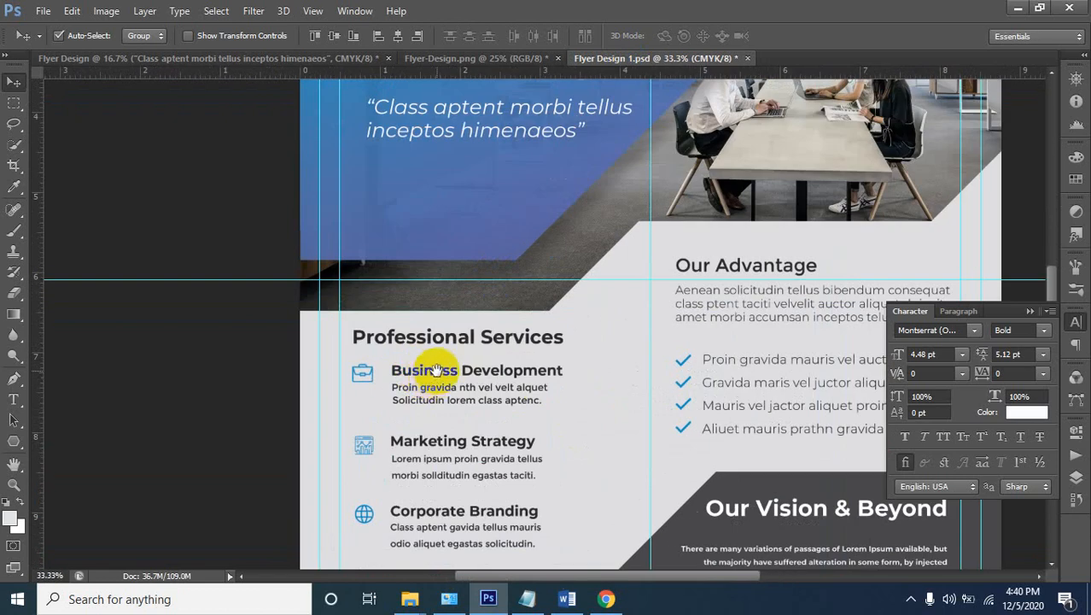
{"action": "left_click", "coordinate": [443, 370], "text": "alt"}
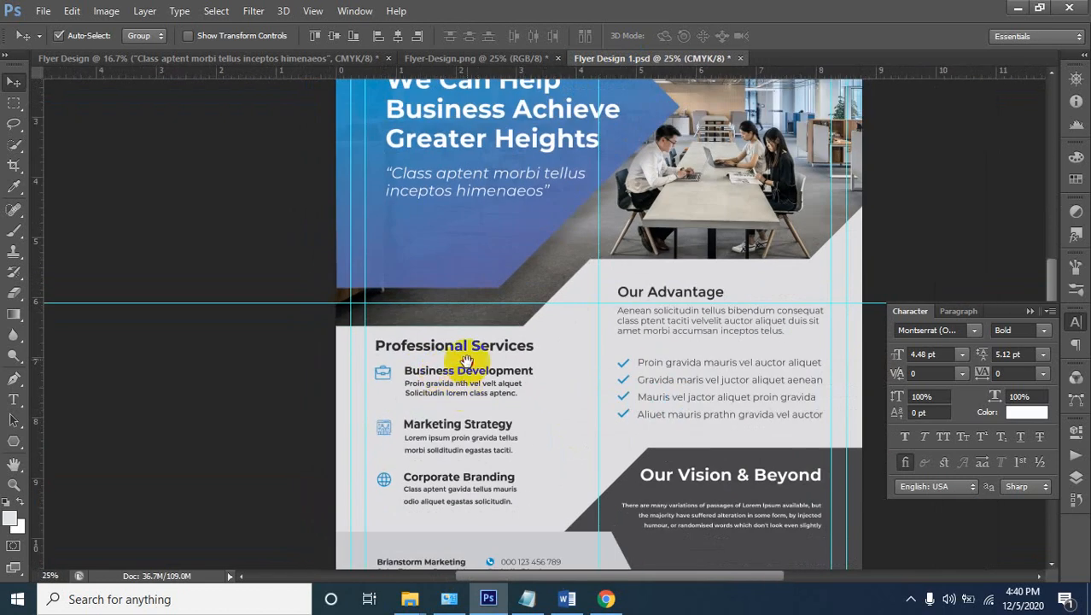
{"action": "left_click_drag", "start_coordinate": [463, 360], "coordinate": [483, 243]}
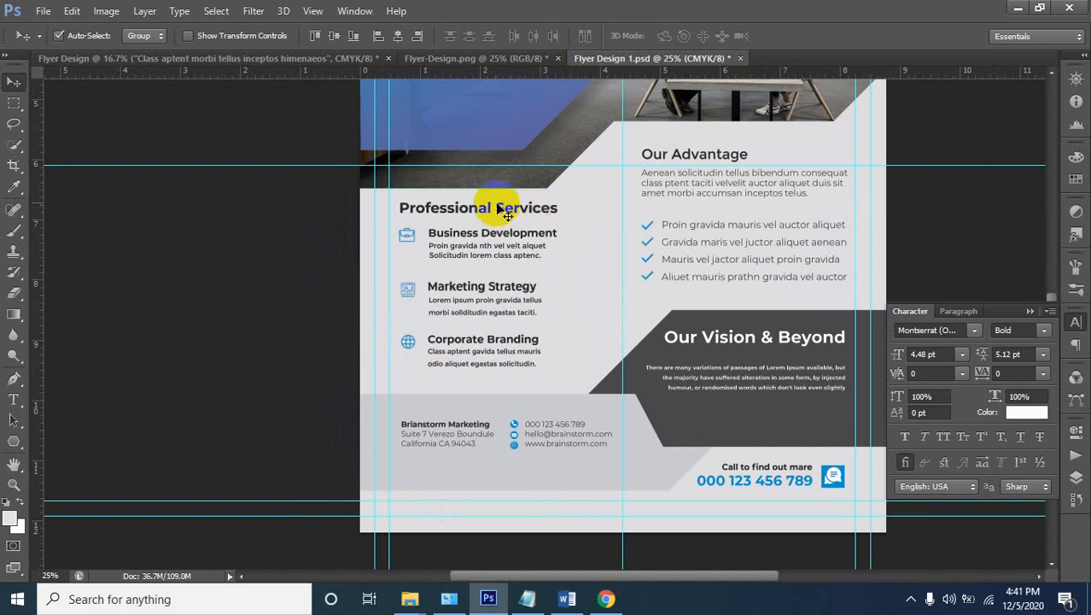
{"action": "left_click", "coordinate": [496, 203], "text": "ctrl"}
{"action": "left_click", "coordinate": [501, 209], "text": "ctrl"}
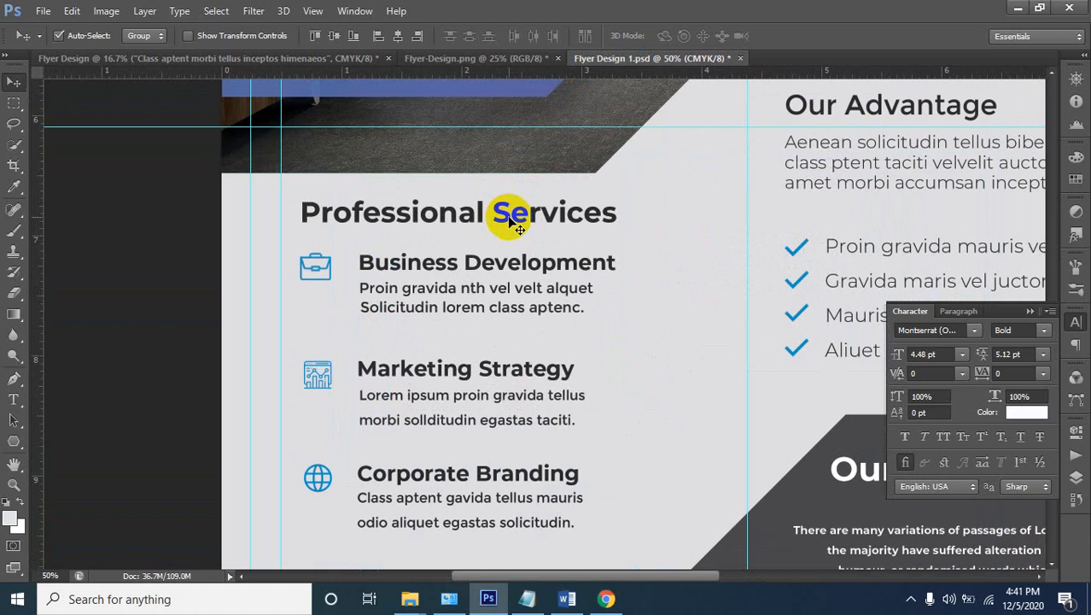
In Flyer Design 1.psd, select the range of text layers from the Professional Services heading through Business Development
{"action": "left_click", "coordinate": [510, 219]}
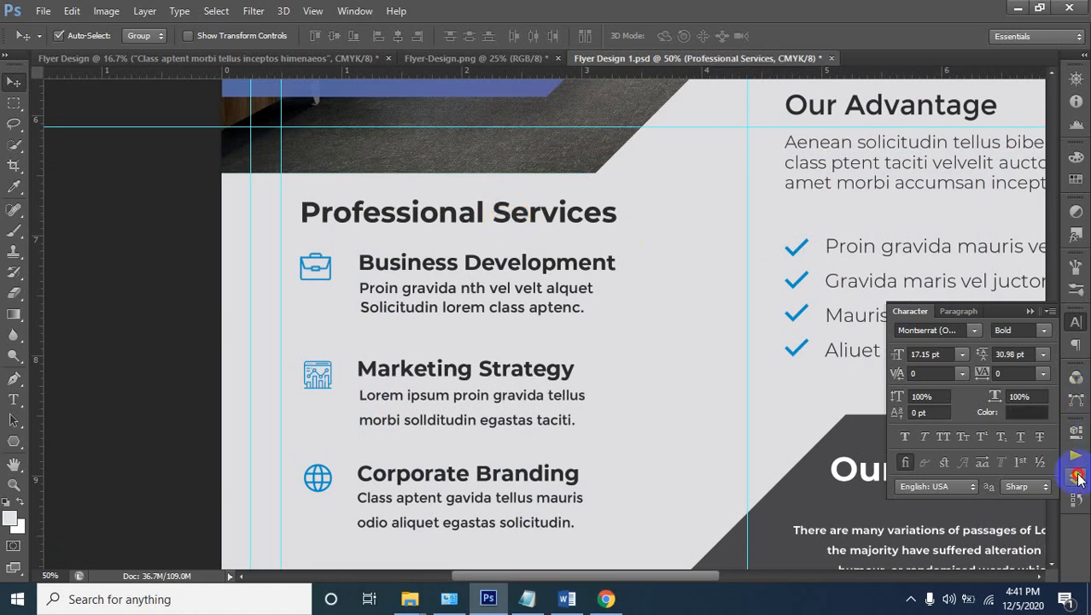
{"action": "left_click", "coordinate": [1076, 477]}
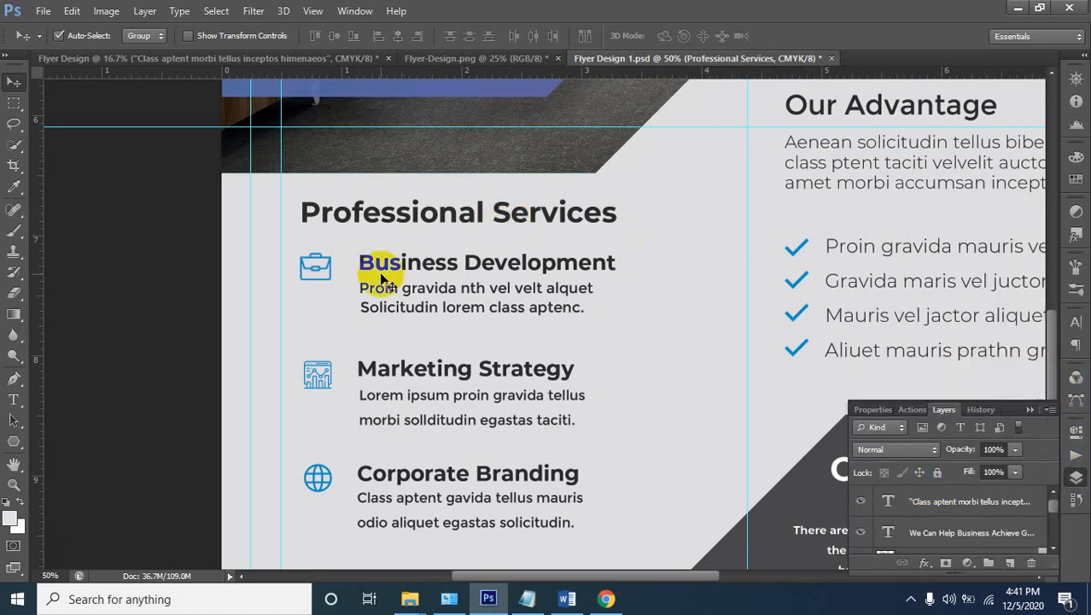
{"action": "left_click", "coordinate": [363, 217]}
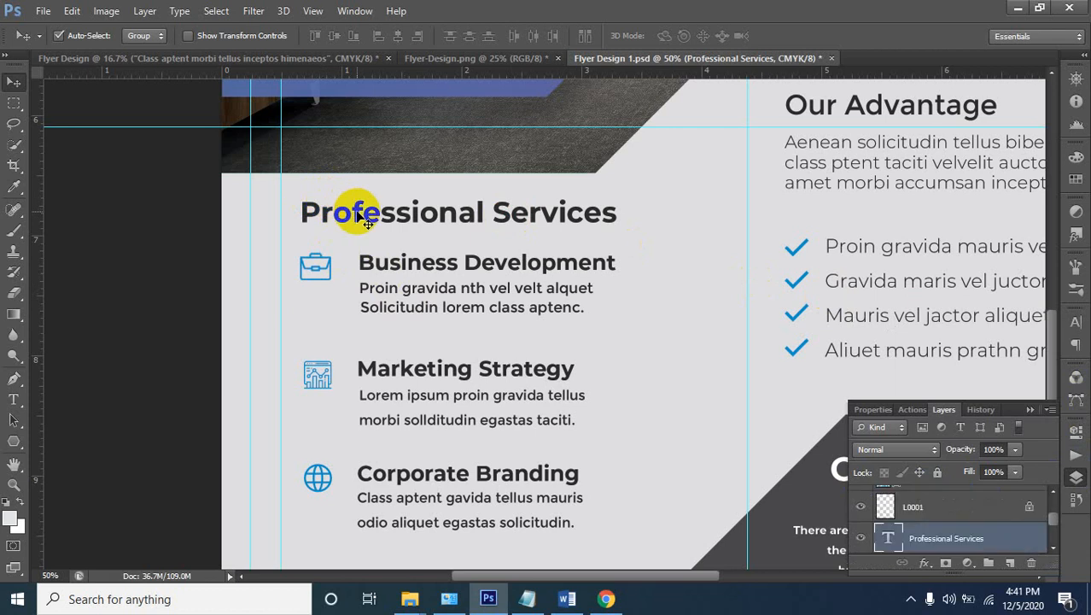
{"action": "left_click", "coordinate": [953, 541]}
{"action": "scroll", "coordinate": [947, 533], "scroll_direction": "down", "scroll_amount": 4}
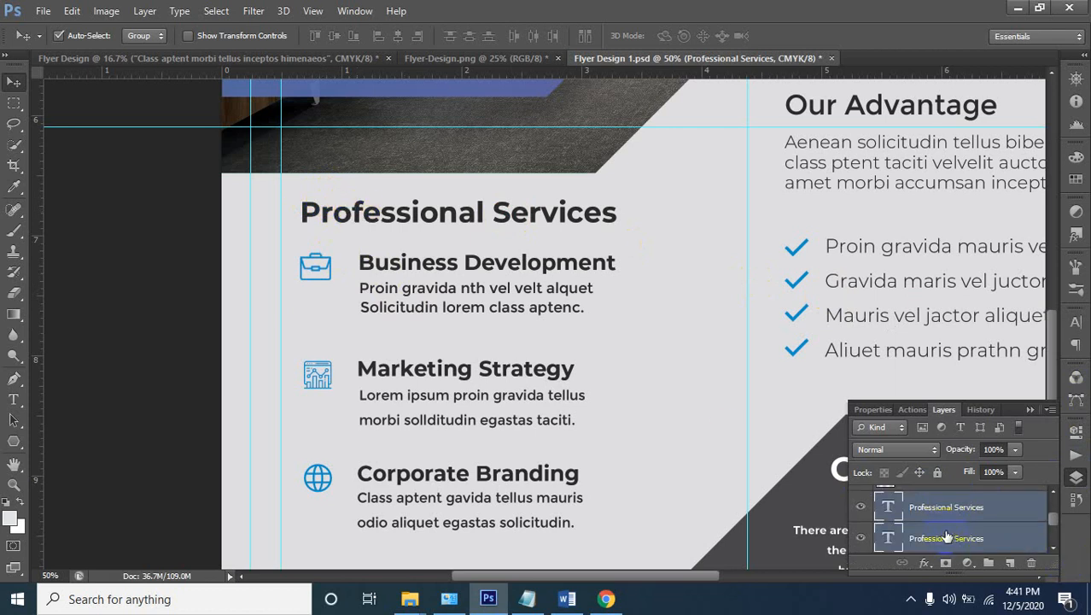
{"action": "scroll", "coordinate": [950, 528], "scroll_direction": "down", "scroll_amount": 4}
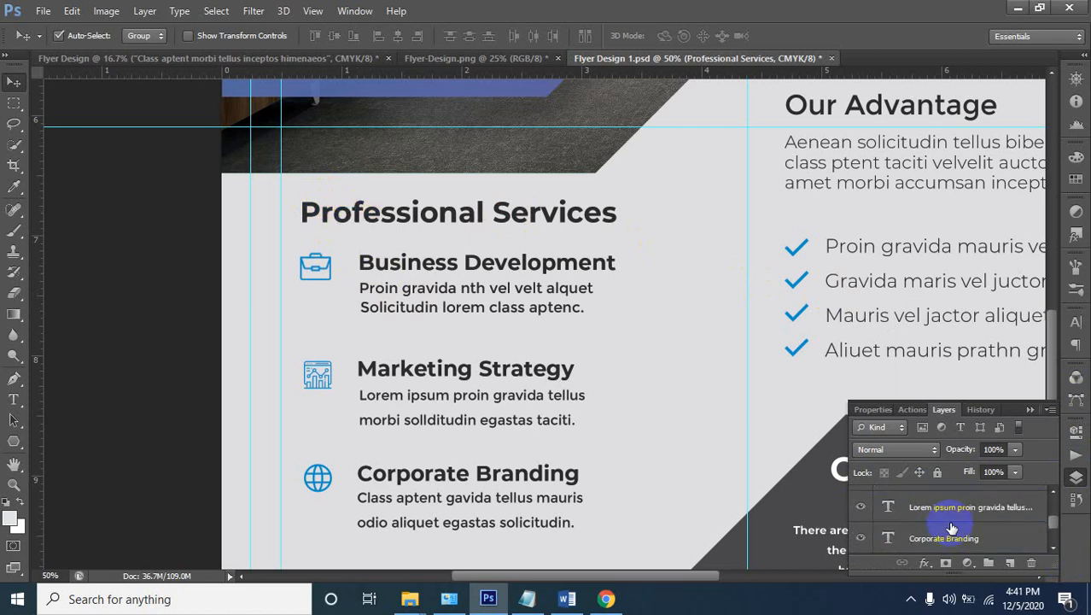
{"action": "scroll", "coordinate": [955, 524], "scroll_direction": "up", "scroll_amount": 1}
{"action": "left_click", "coordinate": [949, 547], "text": "shift"}
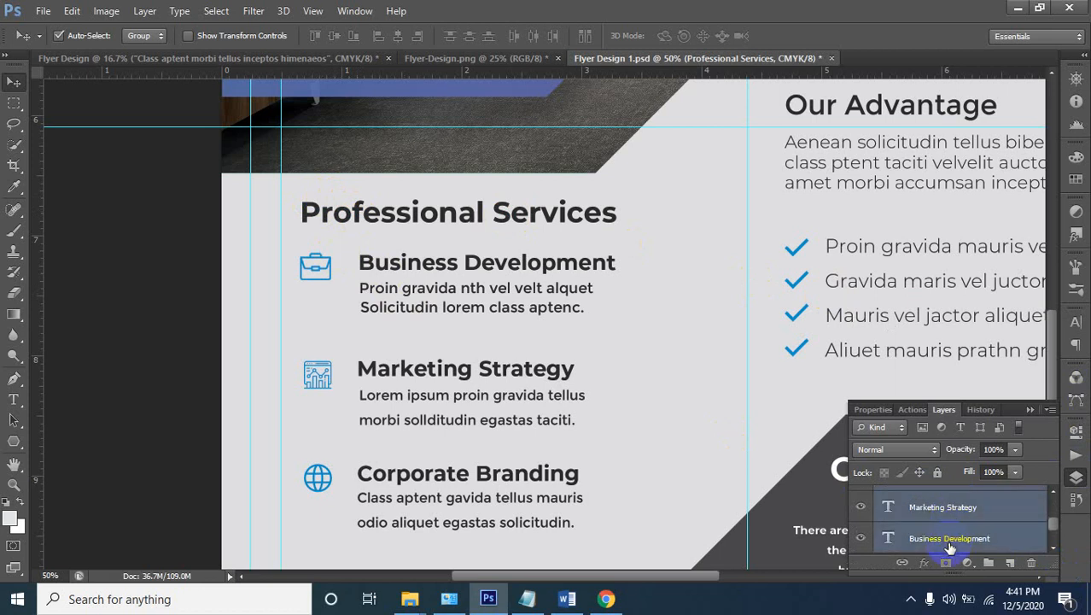
{"action": "scroll", "coordinate": [956, 530], "scroll_direction": "up", "scroll_amount": 2}
{"action": "scroll", "coordinate": [959, 523], "scroll_direction": "up", "scroll_amount": 1}
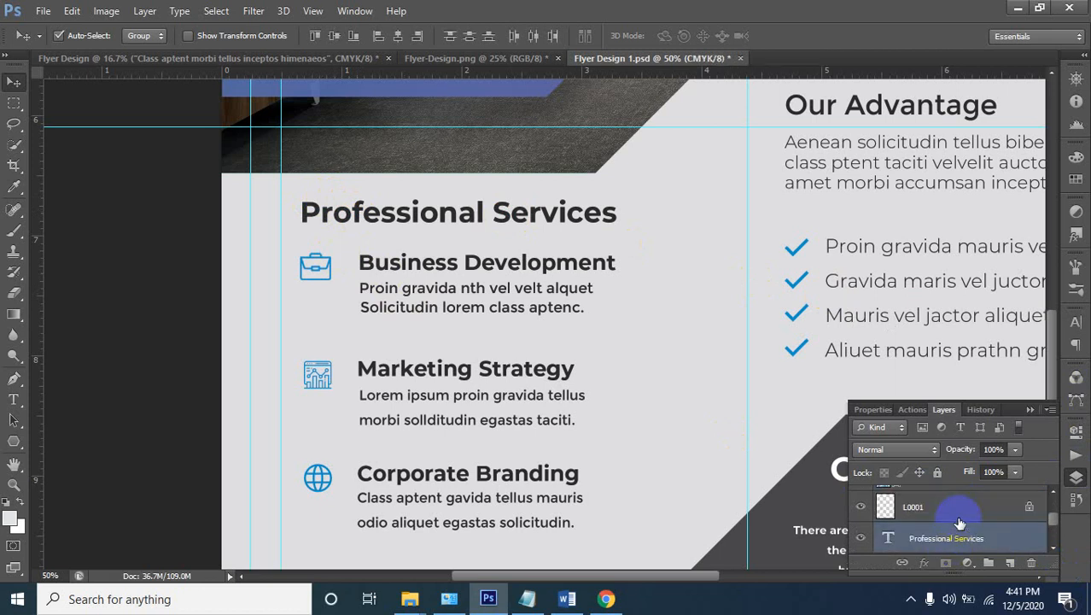
{"action": "scroll", "coordinate": [960, 520], "scroll_direction": "down", "scroll_amount": 6}
{"action": "scroll", "coordinate": [961, 520], "scroll_direction": "down", "scroll_amount": 6}
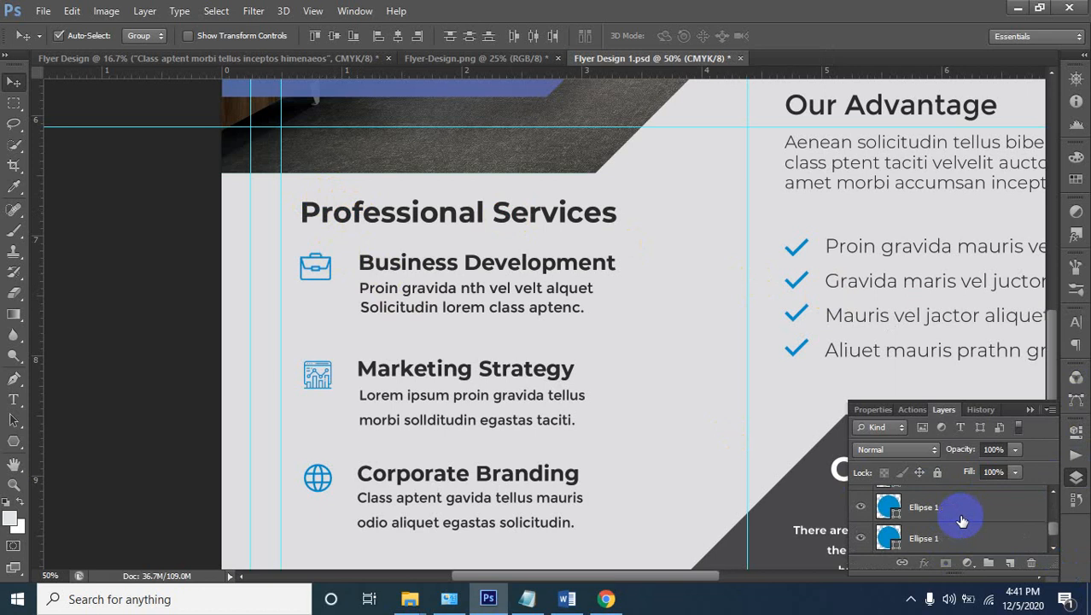
{"action": "scroll", "coordinate": [964, 517], "scroll_direction": "up", "scroll_amount": 3}
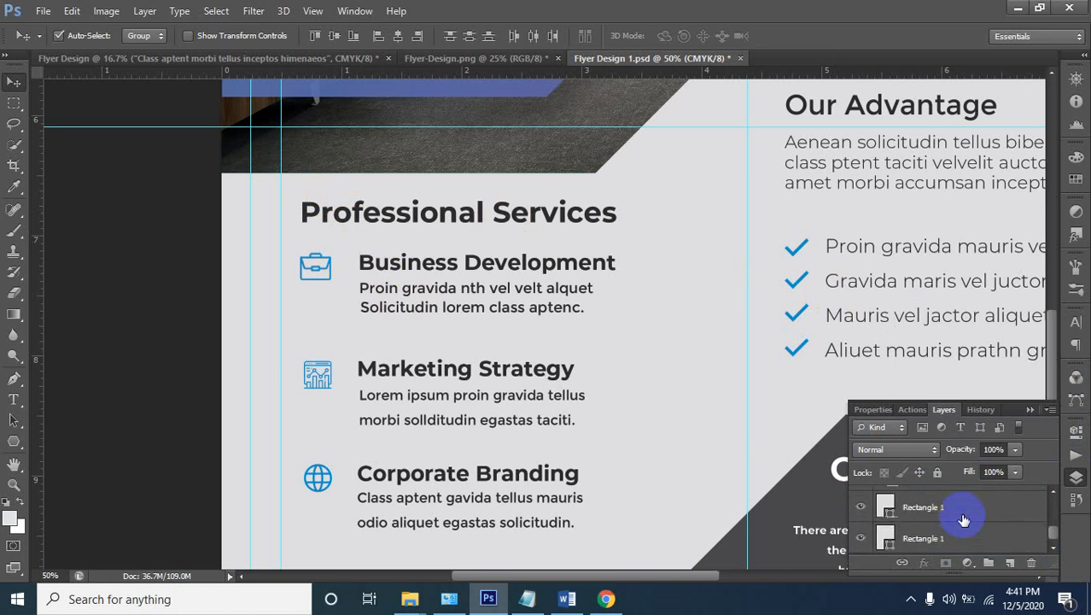
{"action": "scroll", "coordinate": [965, 515], "scroll_direction": "up", "scroll_amount": 4}
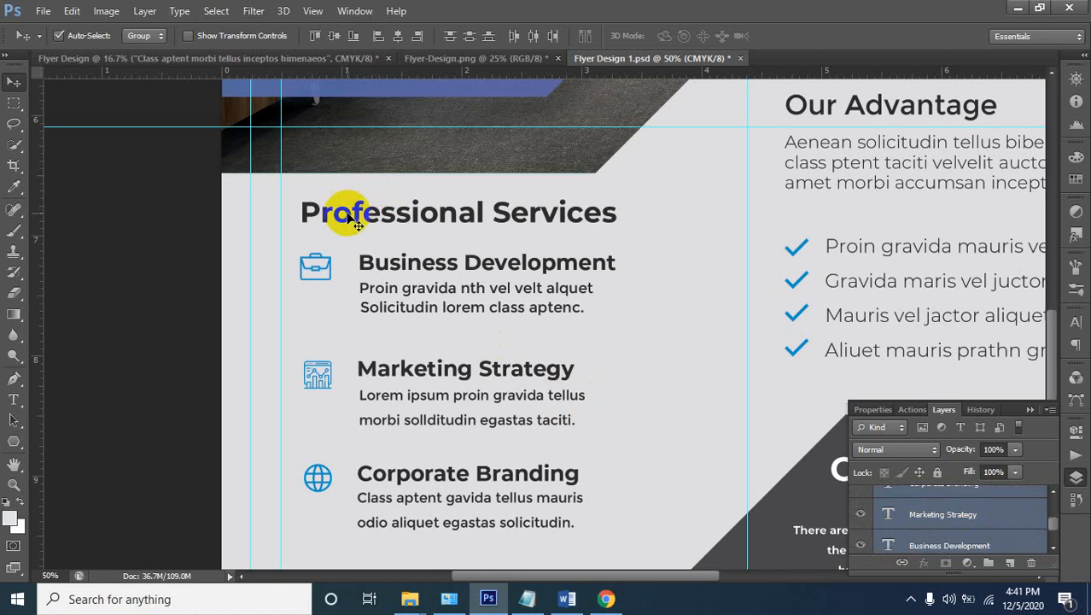
Copy the selected Professional Services text layers into the Flyer Design document, placing them in the empty area beneath the blue shape
{"action": "left_click_drag", "start_coordinate": [317, 212], "coordinate": [443, 374]}
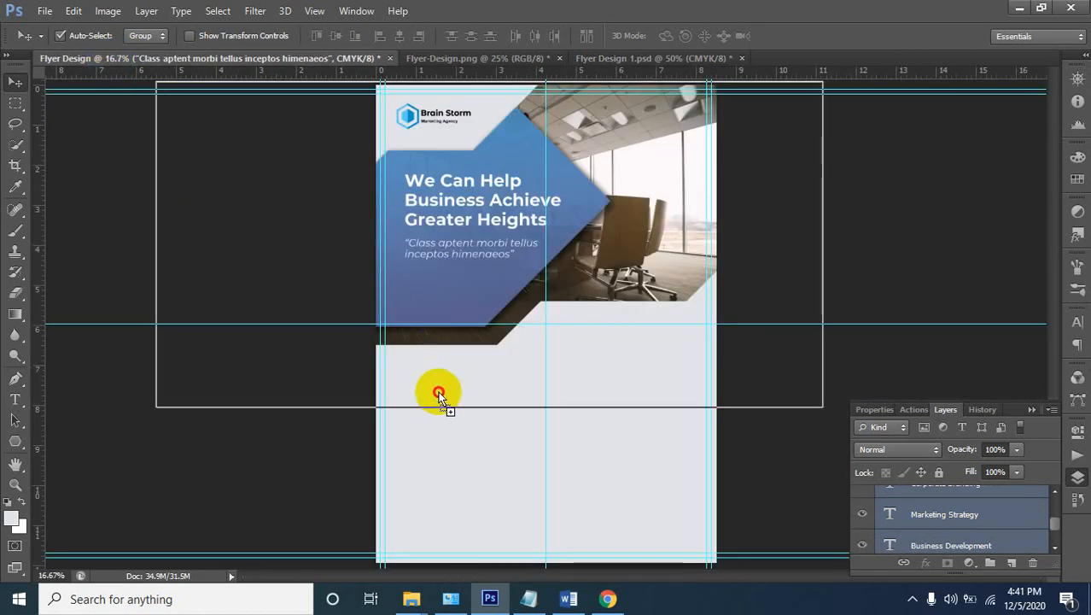
{"action": "left_click_drag", "start_coordinate": [433, 383], "coordinate": [432, 384]}
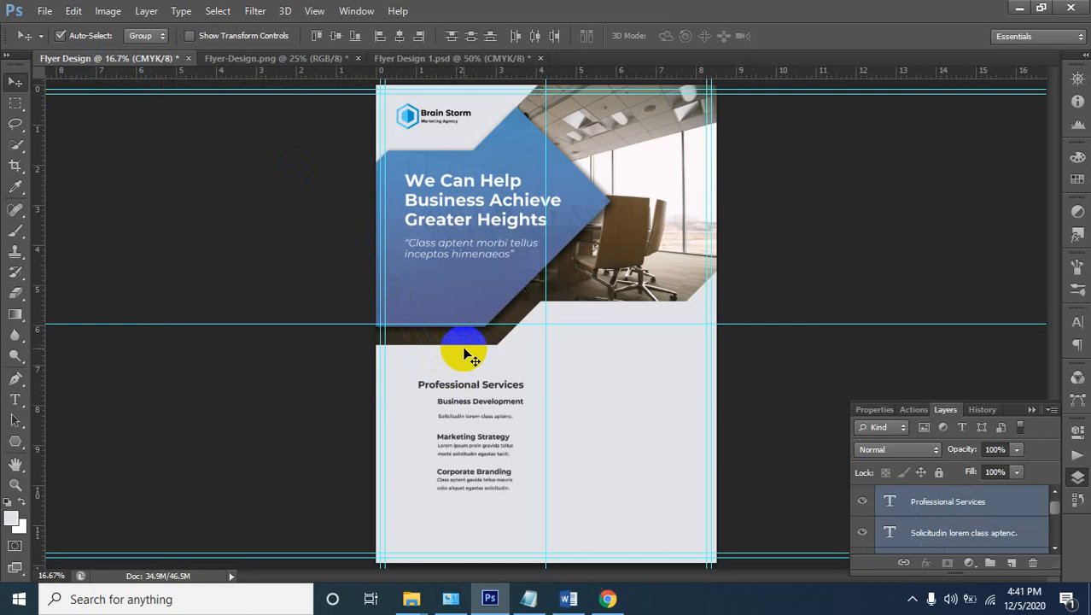
{"action": "left_click", "coordinate": [455, 381], "text": "ctrl"}
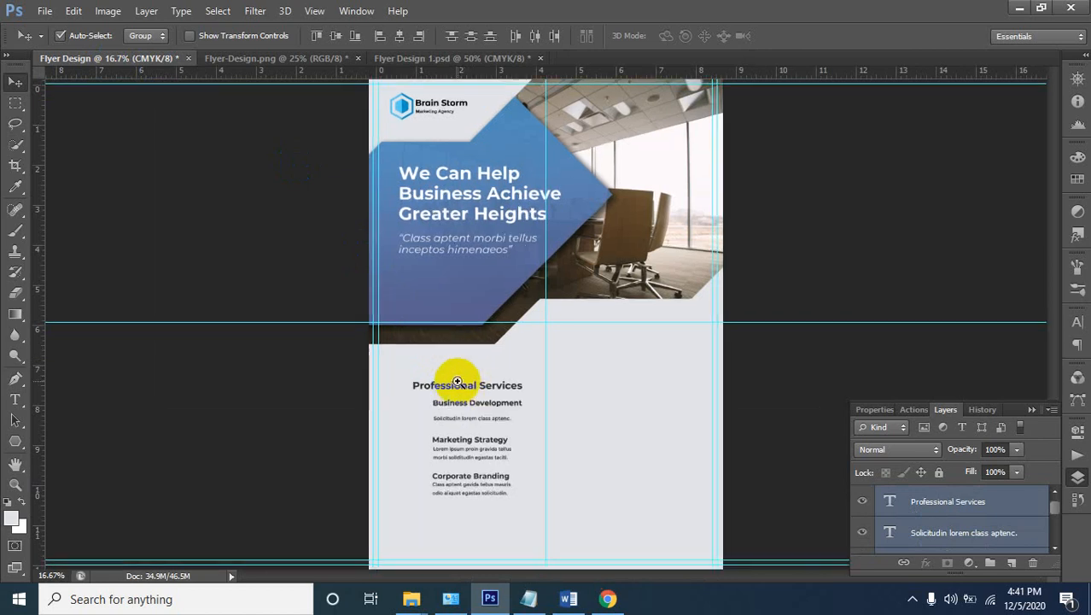
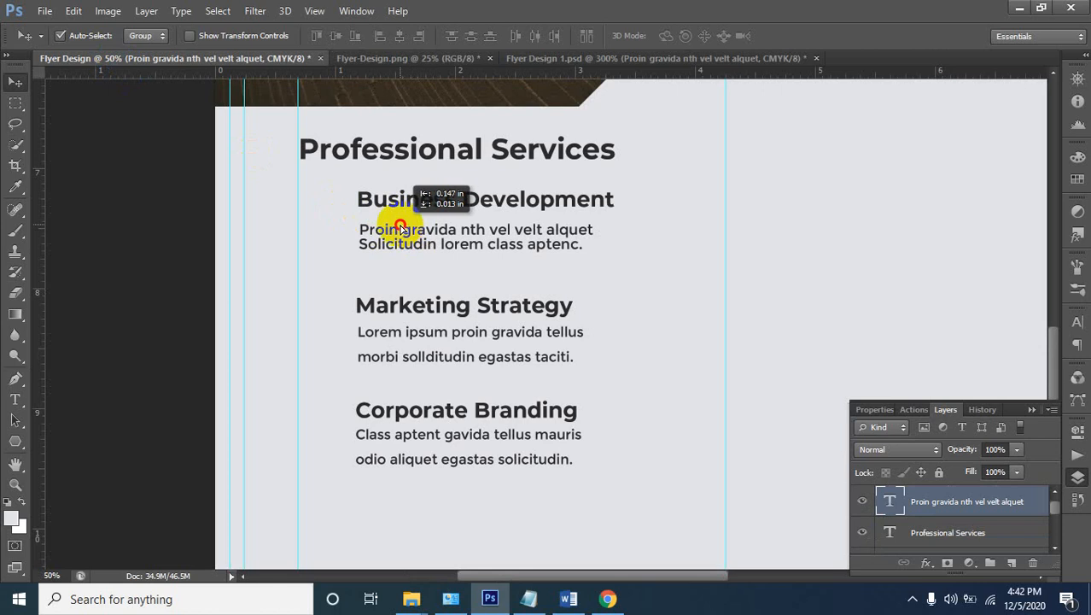
Nudge the "Proin gravida nth vel velt alquet" line slightly left and down beneath the Business Development heading
{"action": "key", "text": "Left"}
{"action": "key", "text": "Left"}
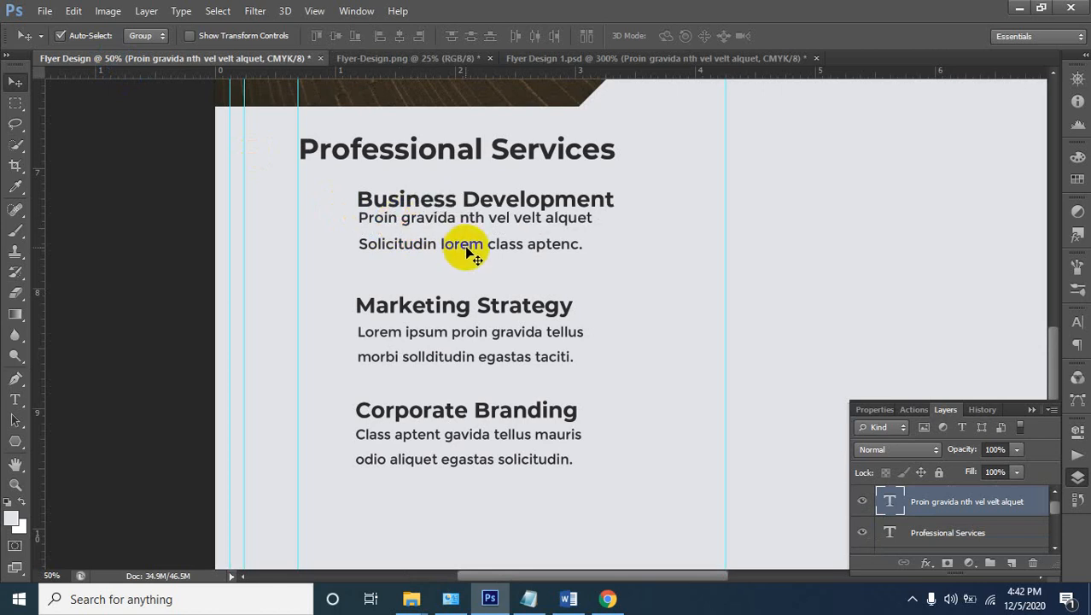
{"action": "key", "text": "Down"}
{"action": "key", "text": "Down"}
{"action": "key", "text": "Down"}
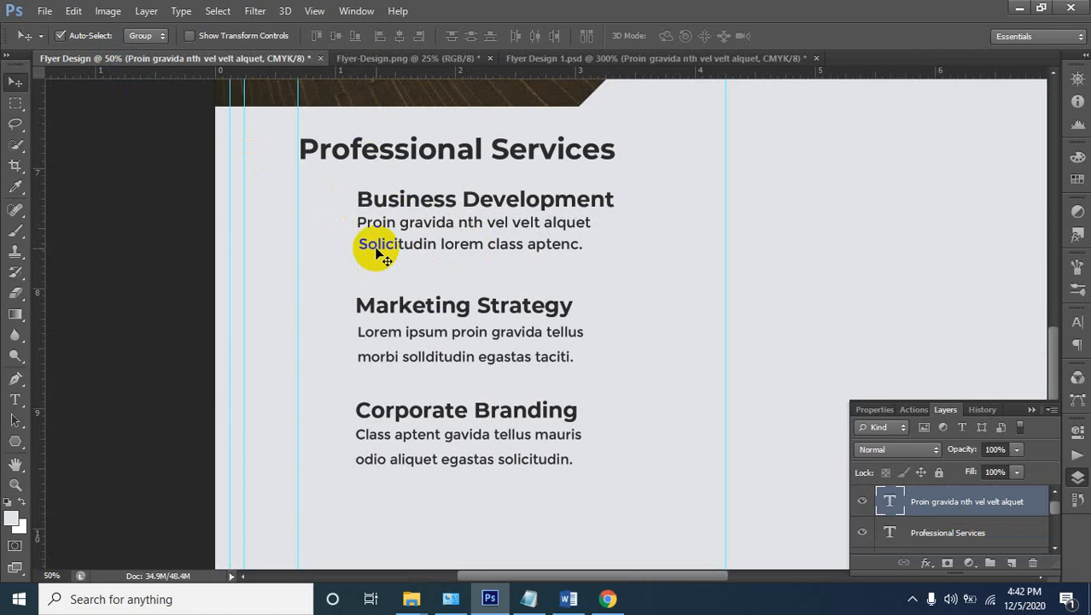
Add a vertical guide along the left edge of the Business Development heading and check the text lines' alignment up close
{"action": "left_click", "coordinate": [360, 207], "text": "ctrl"}
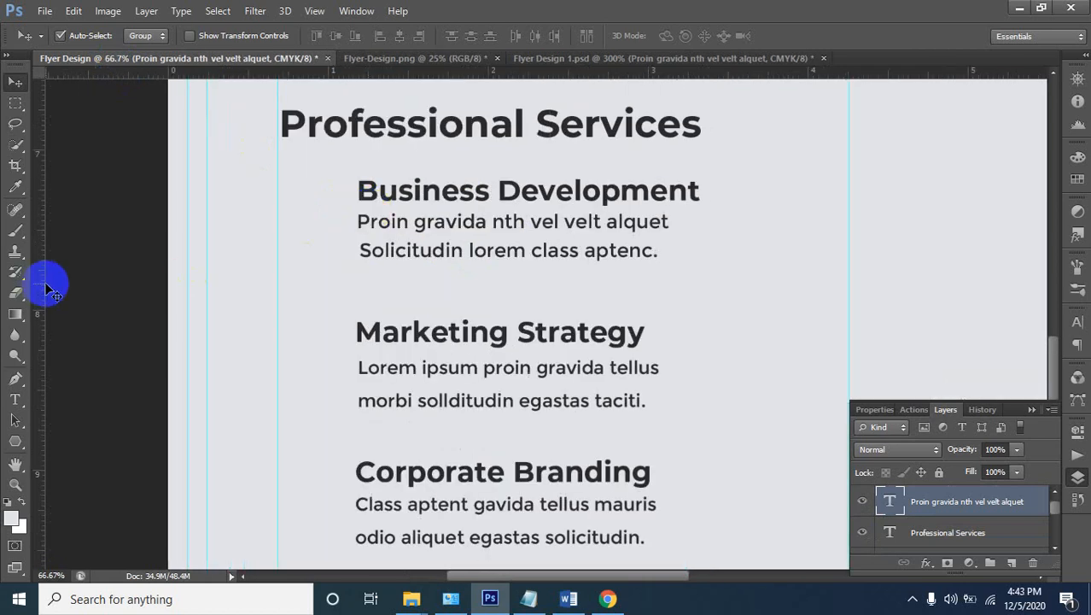
{"action": "left_click_drag", "start_coordinate": [44, 292], "coordinate": [352, 299]}
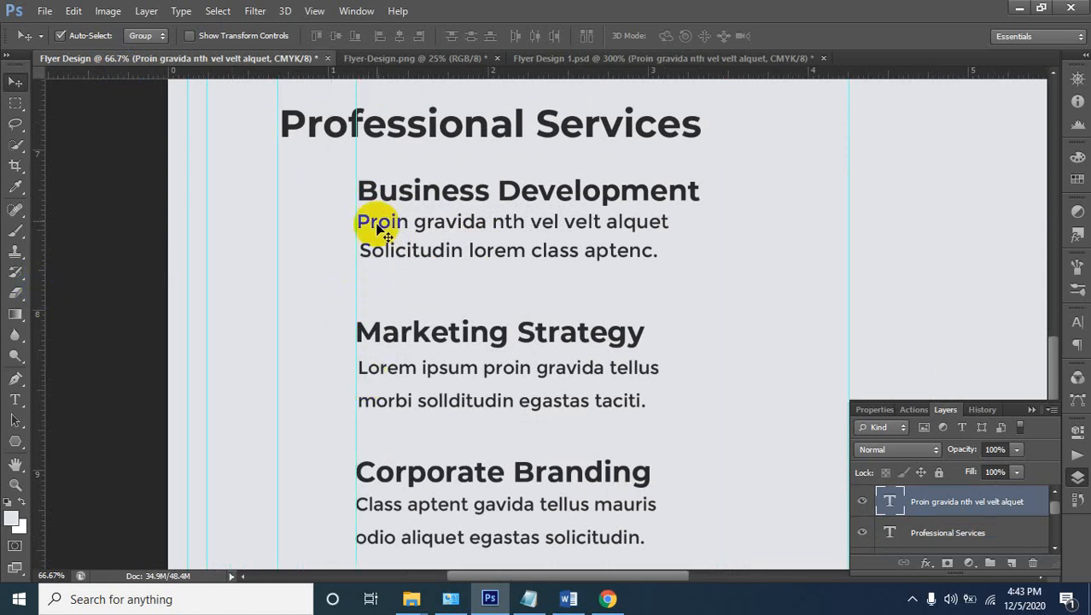
{"action": "left_click", "coordinate": [353, 186]}
{"action": "left_click", "coordinate": [358, 205]}
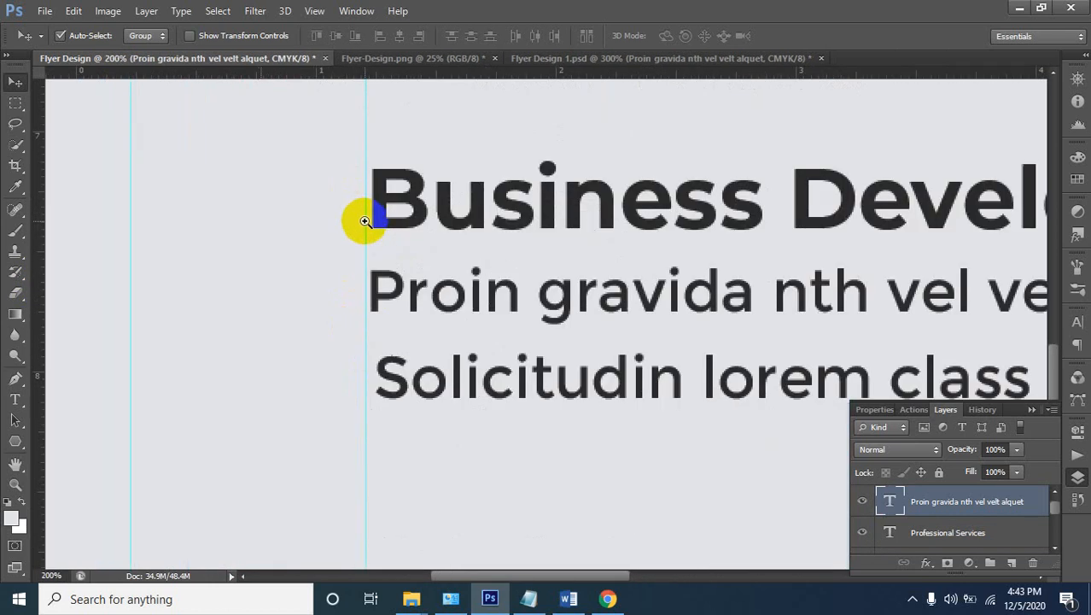
{"action": "left_click", "coordinate": [376, 235]}
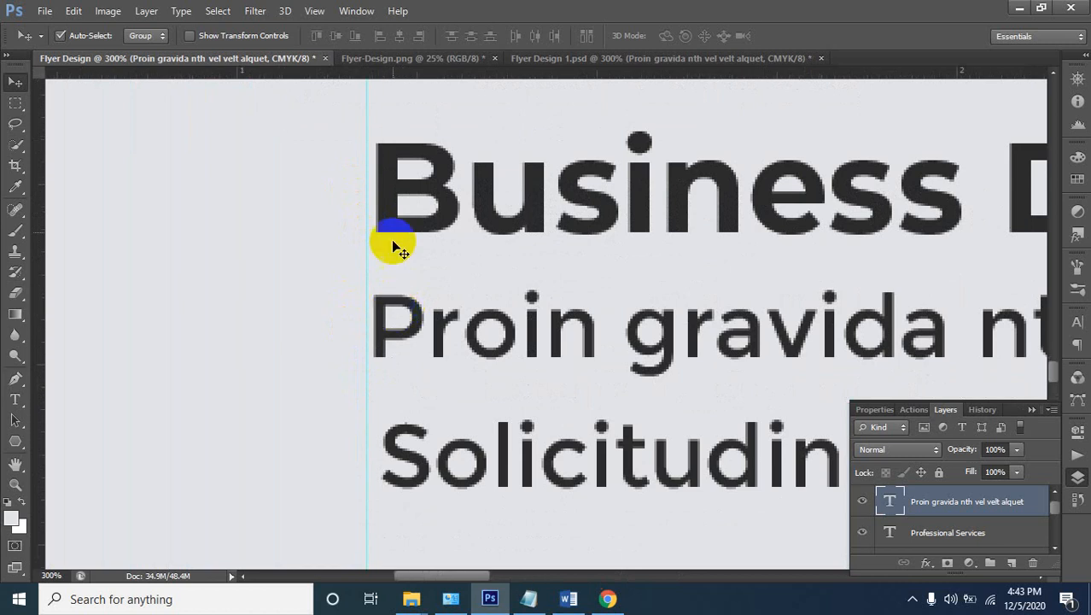
Align the Business Development heading and its two description lines, Proin gravida and Solicitudin lorem, flush with the vertical guide
{"action": "scroll", "coordinate": [392, 226], "scroll_direction": "up", "scroll_amount": 5}
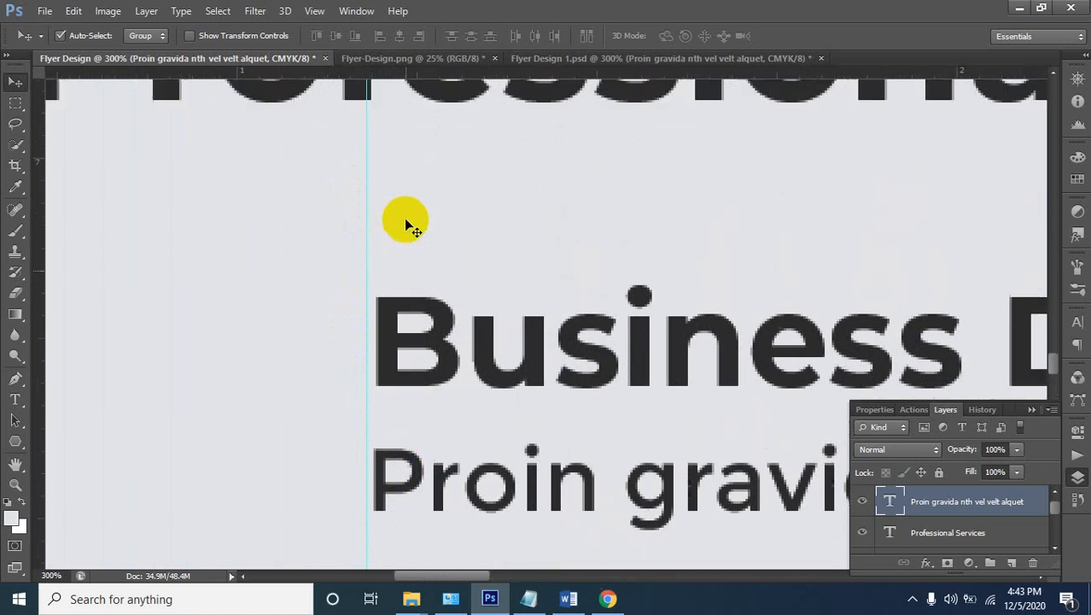
{"action": "scroll", "coordinate": [406, 221], "scroll_direction": "down", "scroll_amount": 5}
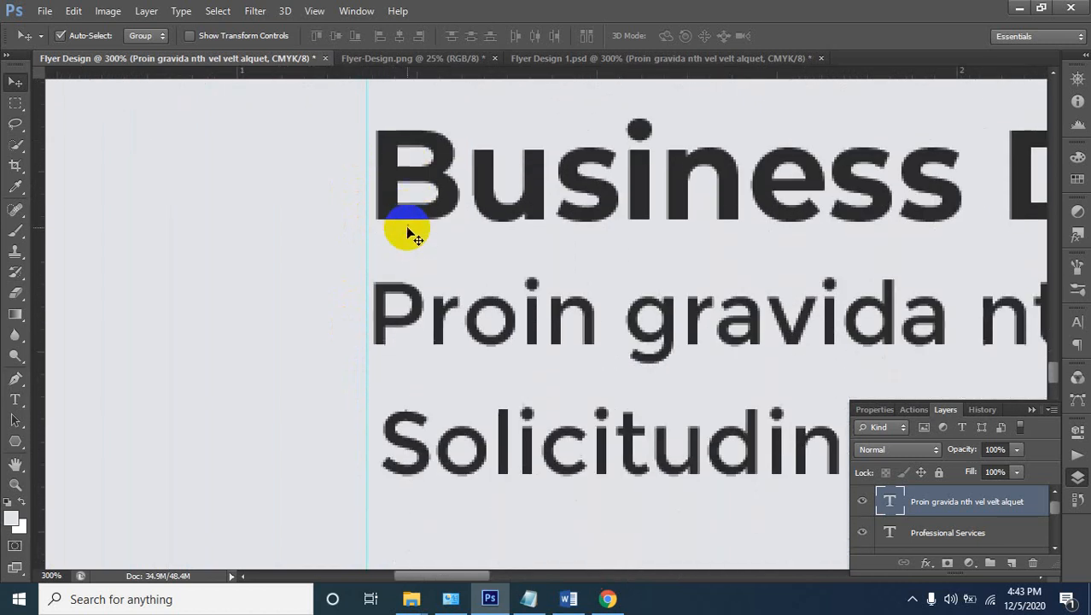
{"action": "left_click", "coordinate": [394, 201]}
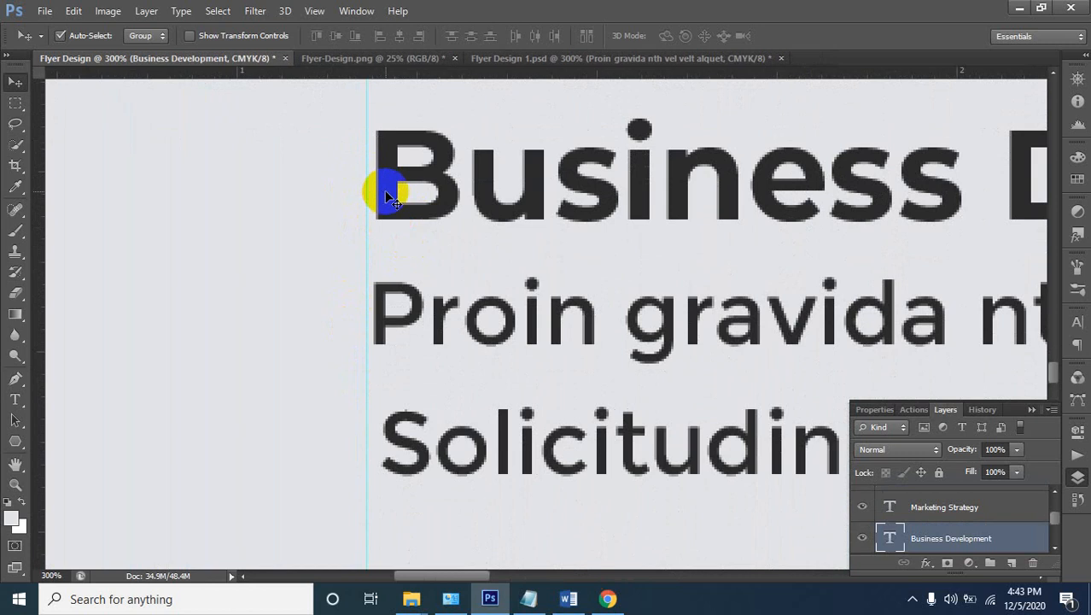
{"action": "left_click_drag", "start_coordinate": [386, 194], "coordinate": [376, 191]}
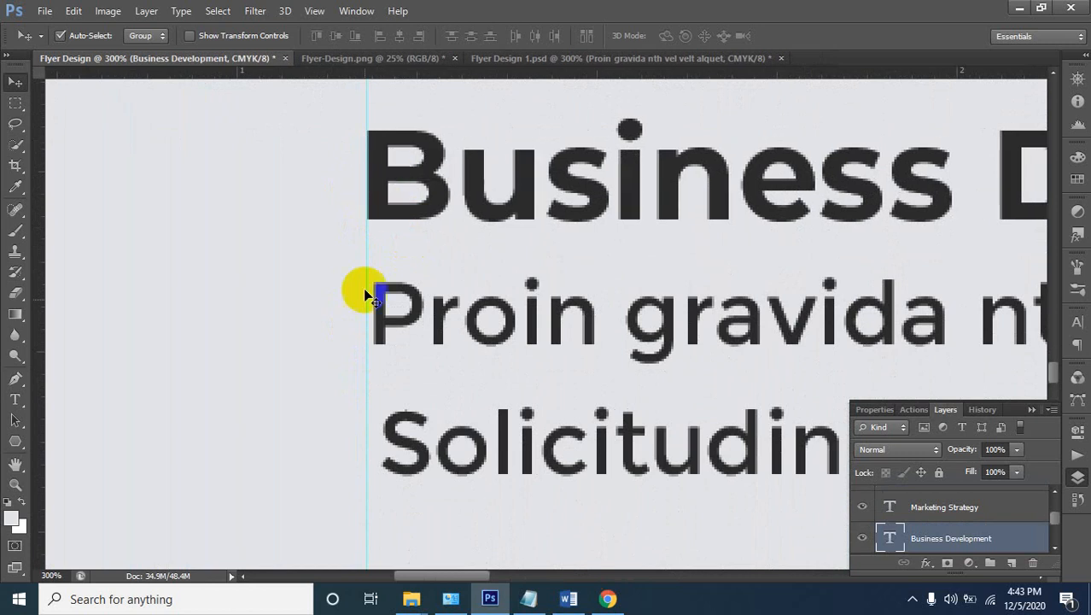
{"action": "left_click_drag", "start_coordinate": [382, 331], "coordinate": [371, 327]}
{"action": "left_click", "coordinate": [412, 442]}
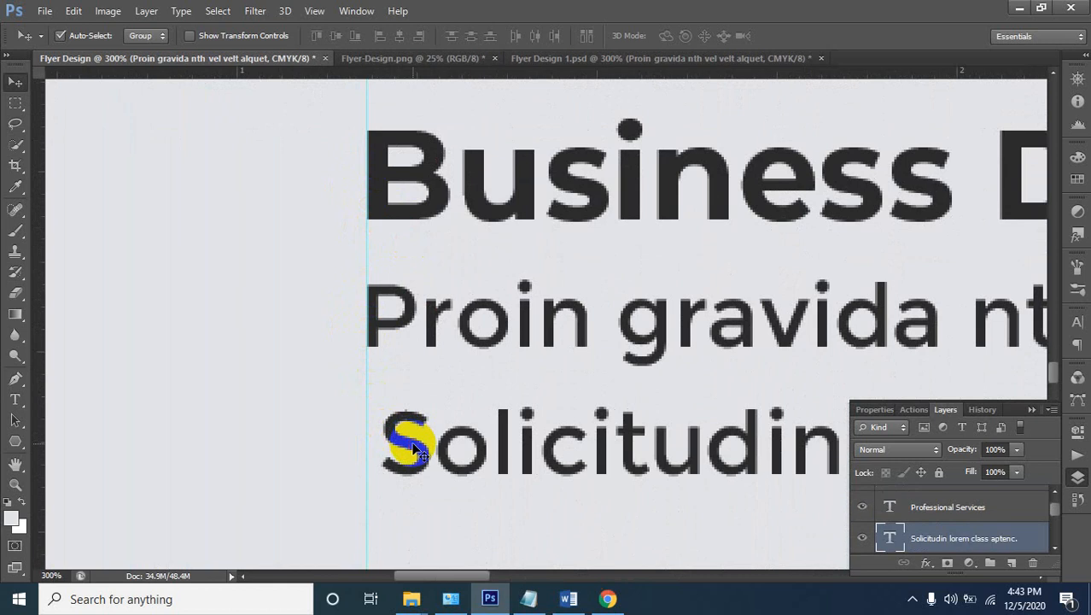
{"action": "left_click_drag", "start_coordinate": [416, 448], "coordinate": [397, 447]}
Align the Lorem ipsum paragraph under Marketing Strategy flush with the same vertical guide
{"action": "scroll", "coordinate": [409, 393], "scroll_direction": "down", "scroll_amount": 5}
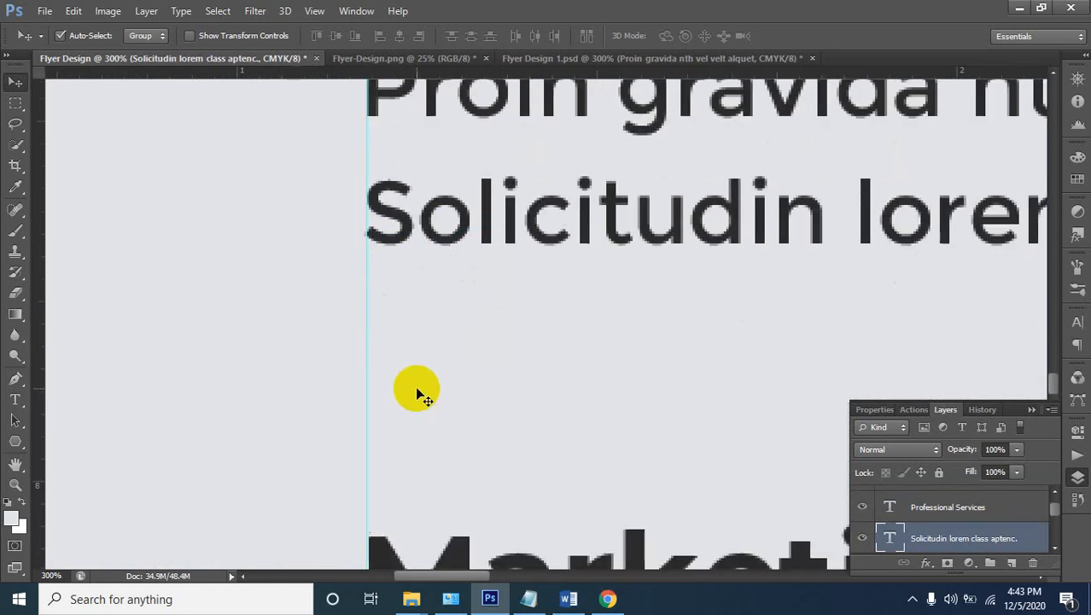
{"action": "scroll", "coordinate": [420, 393], "scroll_direction": "down", "scroll_amount": 4}
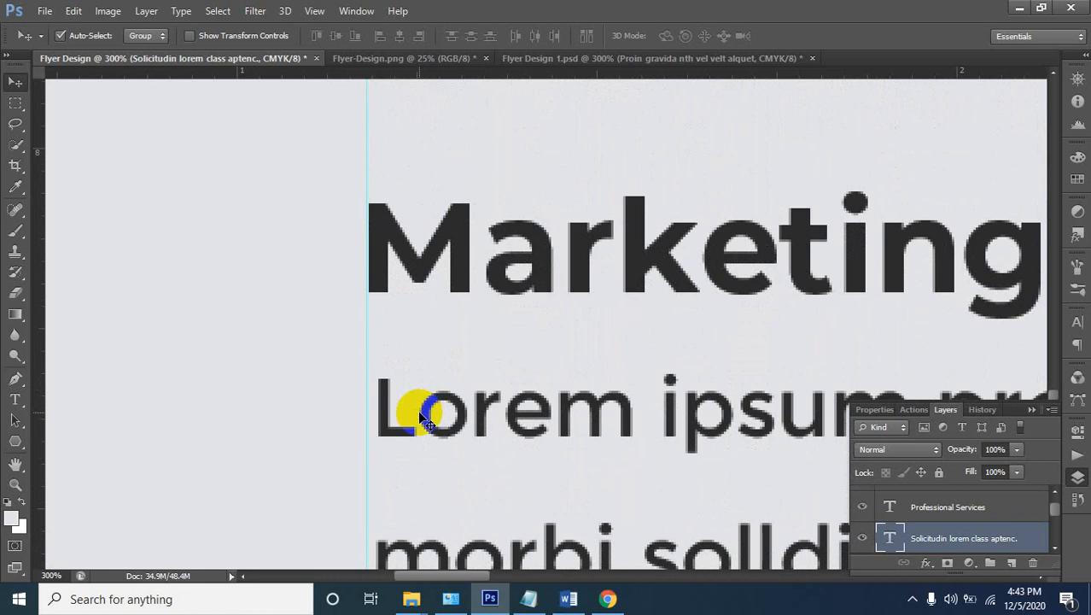
{"action": "left_click_drag", "start_coordinate": [426, 420], "coordinate": [418, 424]}
Align the Corporate Branding heading and the Class aptent paragraph beneath it flush with the vertical guide
{"action": "scroll", "coordinate": [424, 404], "scroll_direction": "down", "scroll_amount": 5}
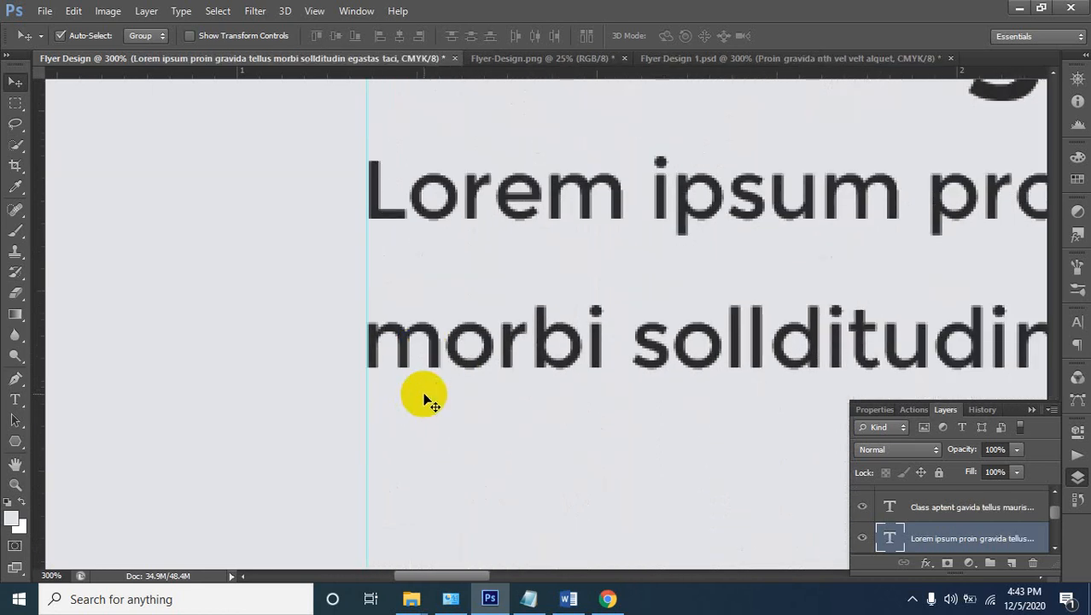
{"action": "scroll", "coordinate": [424, 399], "scroll_direction": "down", "scroll_amount": 1}
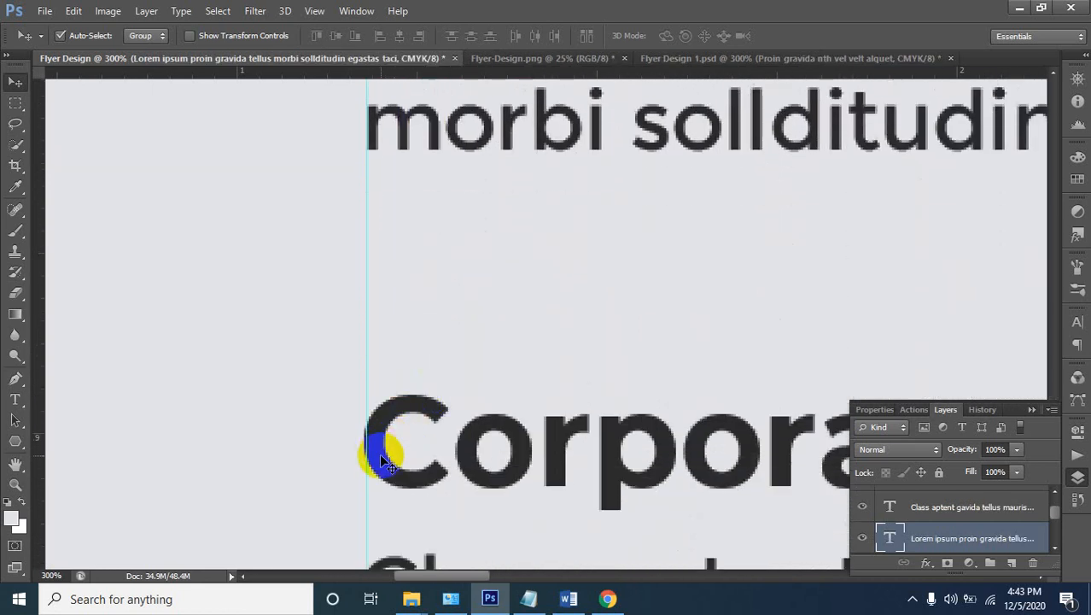
{"action": "left_click_drag", "start_coordinate": [381, 455], "coordinate": [386, 457]}
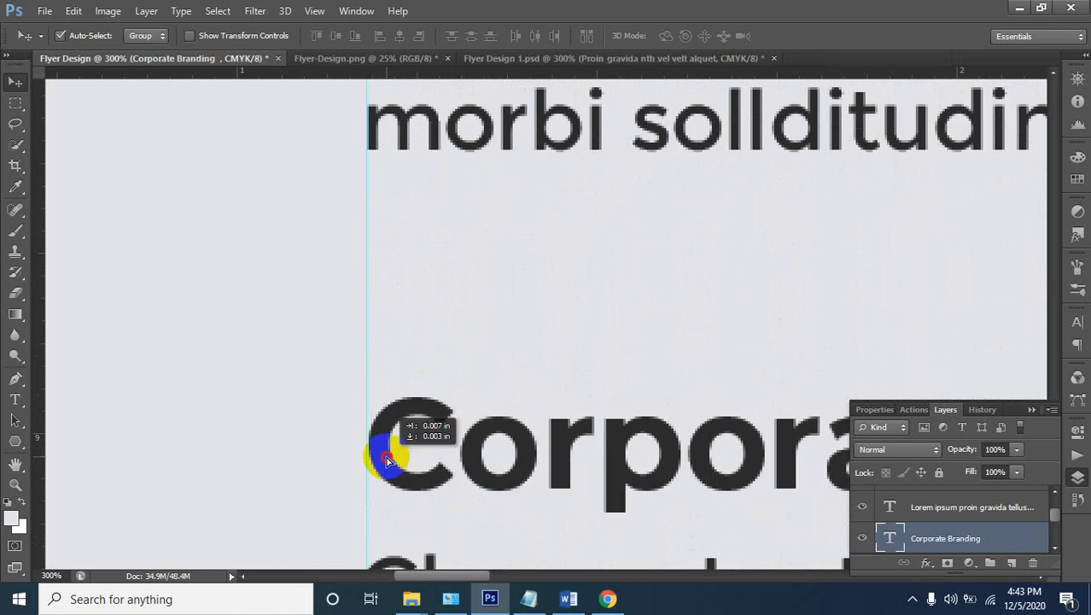
{"action": "scroll", "coordinate": [386, 456], "scroll_direction": "down", "scroll_amount": 4}
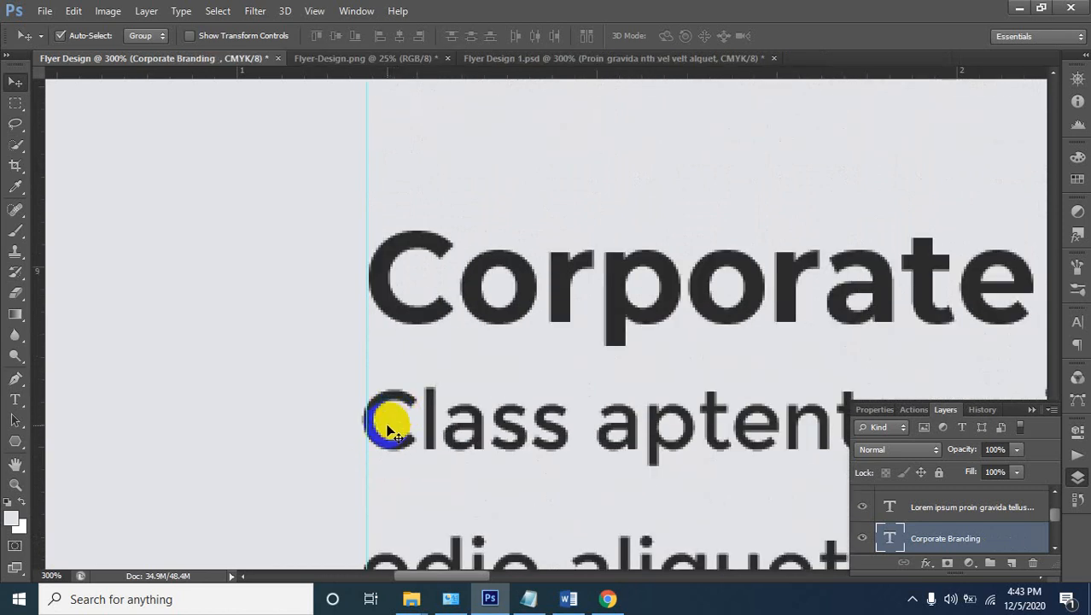
{"action": "left_click_drag", "start_coordinate": [384, 442], "coordinate": [394, 414]}
{"action": "scroll", "coordinate": [394, 414], "scroll_direction": "down", "scroll_amount": 3}
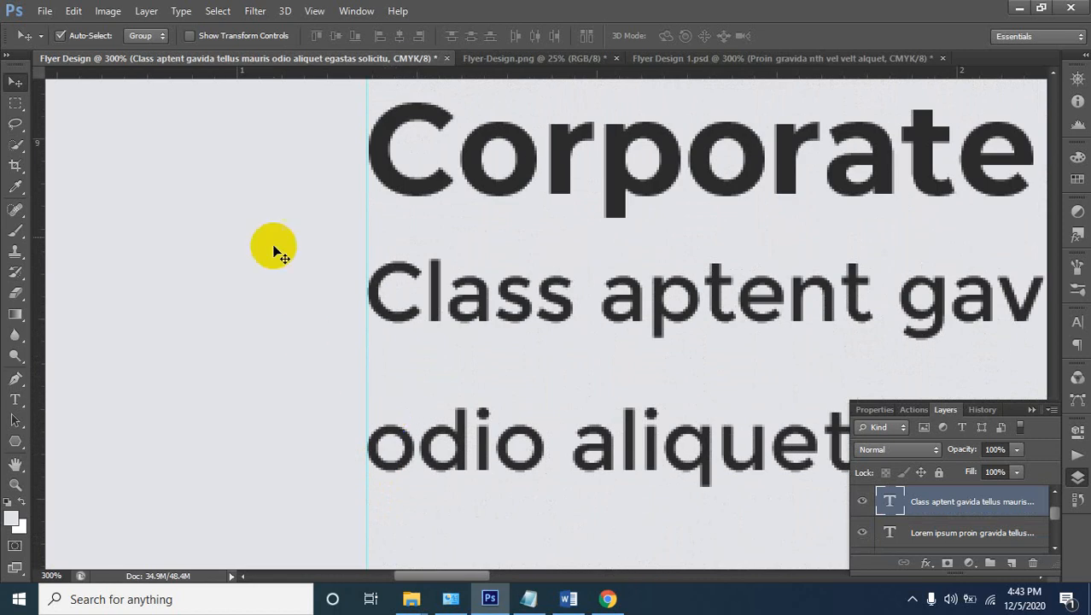
Move the "We Can Help Business Achieve Greater Heights" headline slightly left to the vertical guide along the Professional Services heading
{"action": "left_click", "coordinate": [272, 212], "text": "alt"}
{"action": "left_click", "coordinate": [272, 211], "text": "alt"}
{"action": "left_click", "coordinate": [285, 204], "text": "alt"}
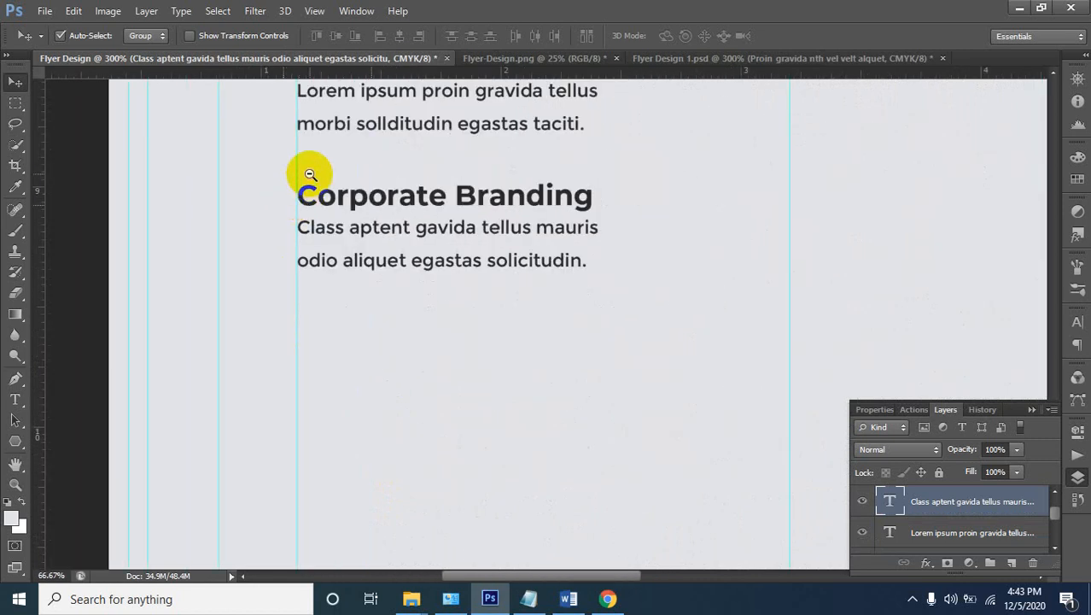
{"action": "left_click", "coordinate": [309, 174], "text": "alt"}
{"action": "left_click_drag", "start_coordinate": [314, 126], "coordinate": [403, 437]}
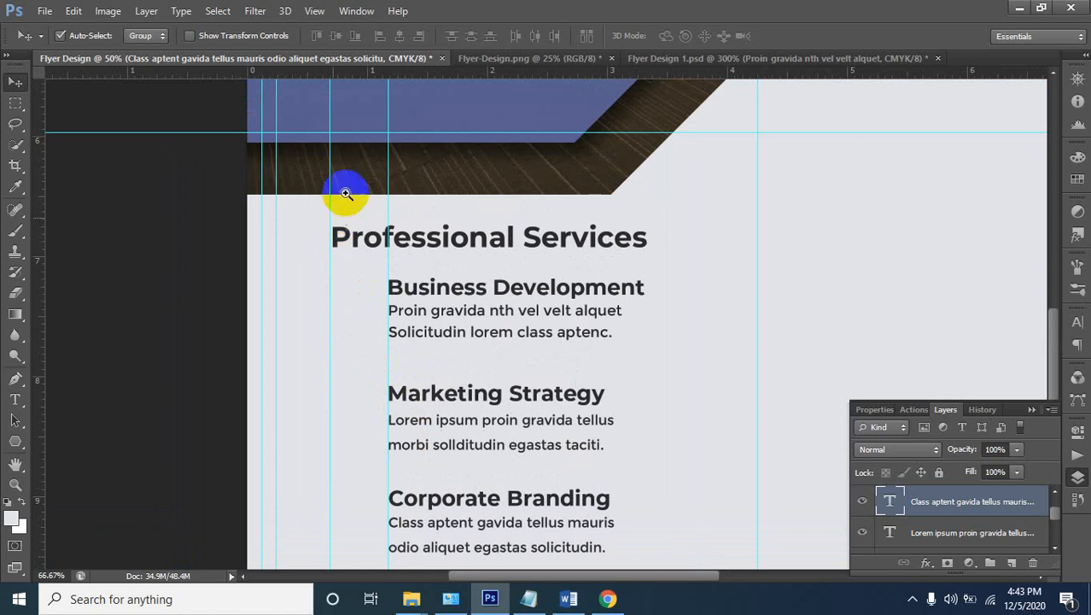
{"action": "left_click", "coordinate": [353, 161]}
{"action": "left_click_drag", "start_coordinate": [357, 187], "coordinate": [353, 432]}
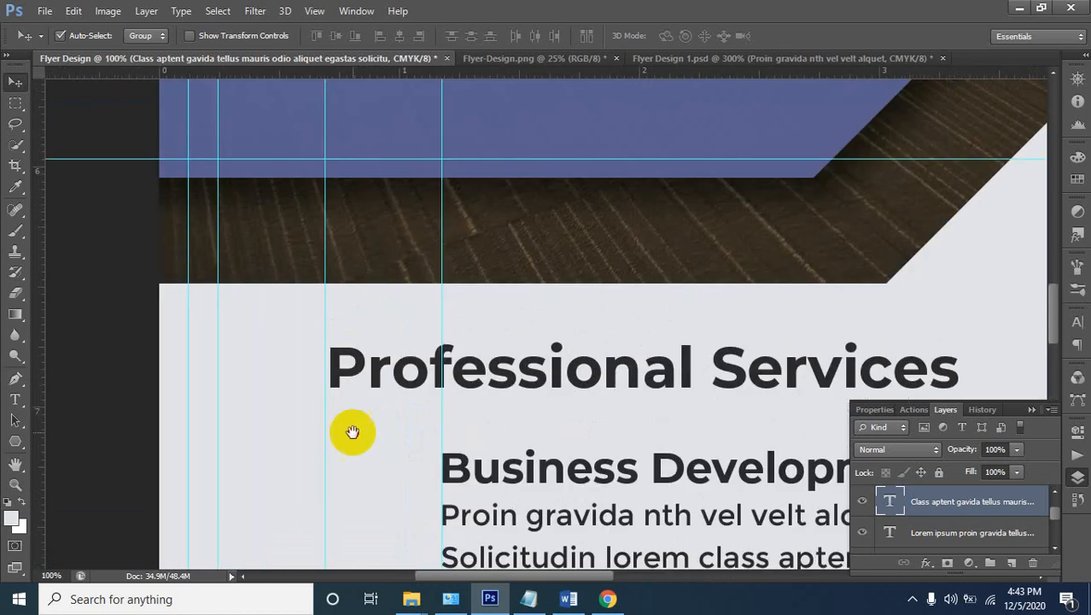
{"action": "left_click_drag", "start_coordinate": [389, 187], "coordinate": [377, 429]}
{"action": "left_click_drag", "start_coordinate": [384, 286], "coordinate": [375, 441]}
{"action": "left_click_drag", "start_coordinate": [370, 194], "coordinate": [361, 403]}
{"action": "left_click_drag", "start_coordinate": [376, 133], "coordinate": [379, 257]}
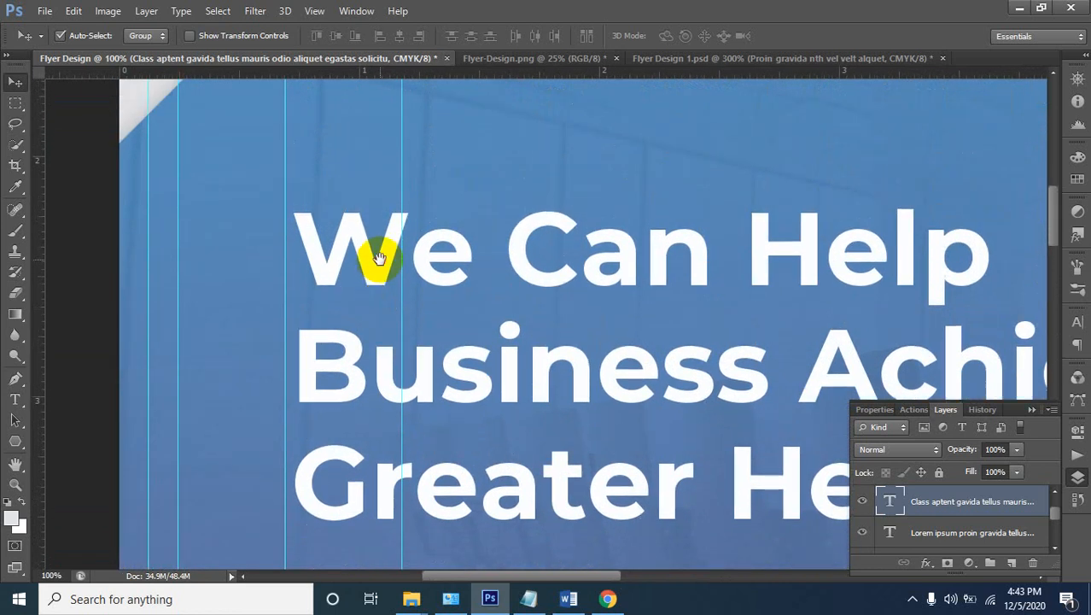
{"action": "left_click", "coordinate": [377, 269]}
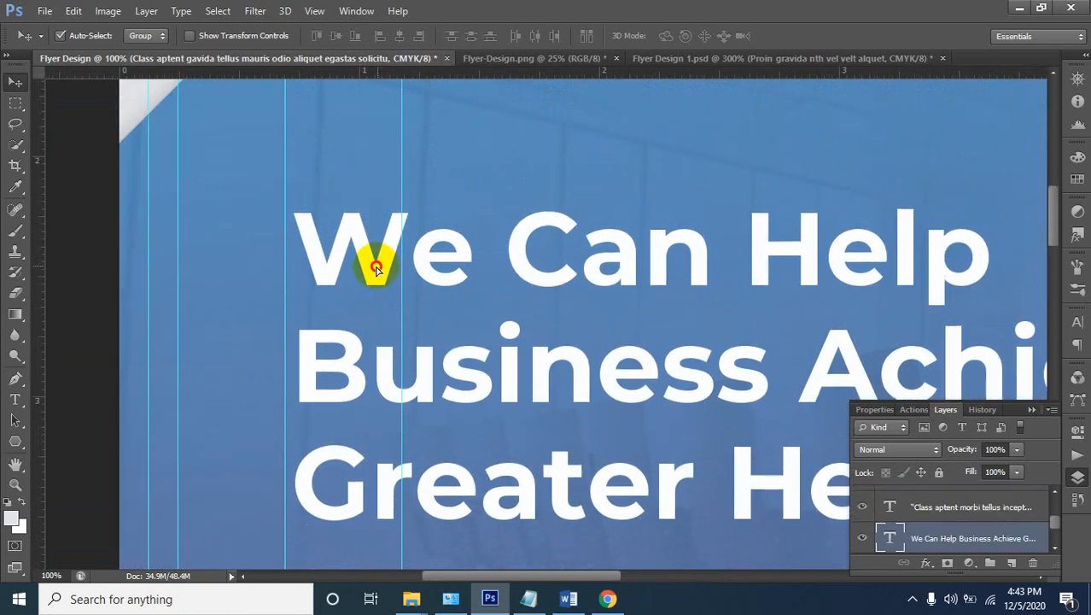
{"action": "mouse_move", "coordinate": [363, 265]}
{"action": "left_mouse_down"}
{"action": "mouse_move", "coordinate": [353, 263]}
{"action": "mouse_move", "coordinate": [370, 270]}
{"action": "left_mouse_up"}
Shift the Professional Services heading slightly left so its edge meets the vertical guide shared with the headline
{"action": "left_click_drag", "start_coordinate": [360, 433], "coordinate": [379, 150]}
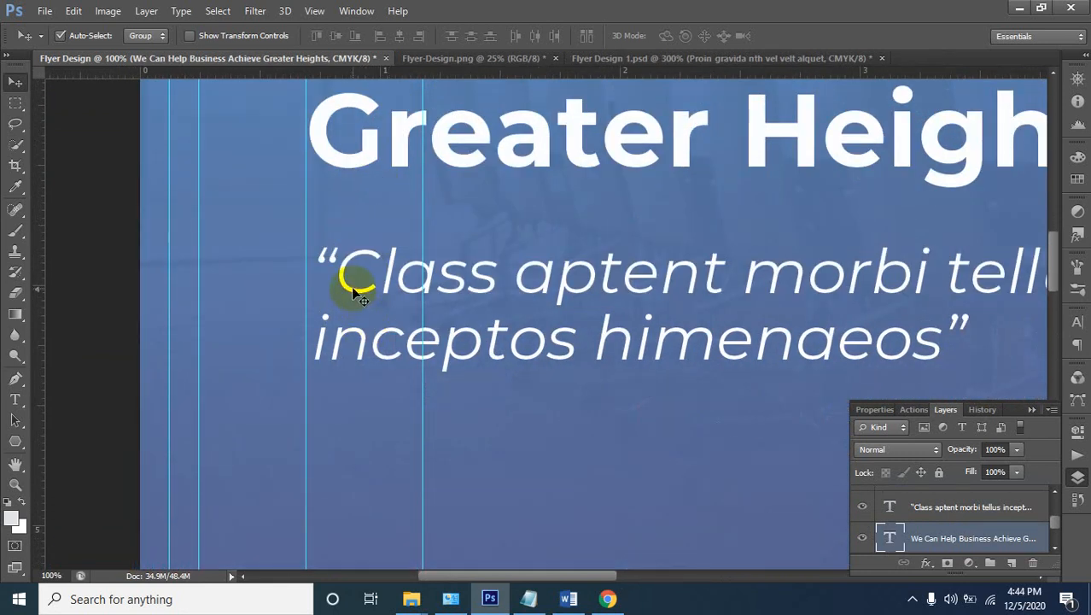
{"action": "scroll", "coordinate": [350, 295], "scroll_direction": "down", "scroll_amount": 4}
{"action": "scroll", "coordinate": [353, 295], "scroll_direction": "down", "scroll_amount": 8}
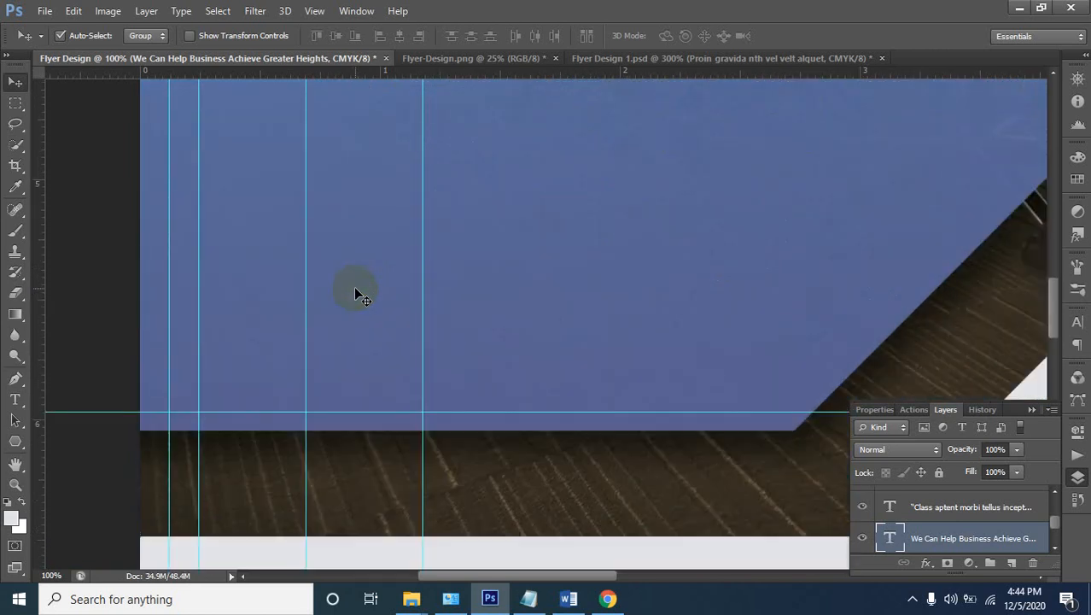
{"action": "key", "text": "ctrl+space"}
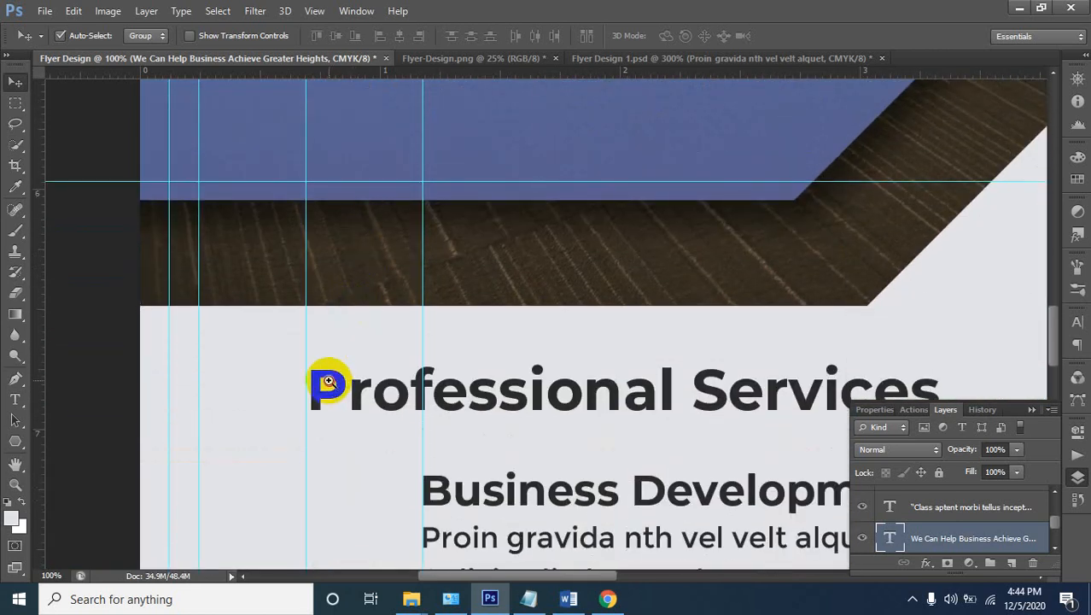
{"action": "left_click", "coordinate": [329, 384], "text": "ctrl"}
{"action": "left_click", "coordinate": [329, 382], "text": "ctrl"}
{"action": "left_click_drag", "start_coordinate": [359, 396], "coordinate": [345, 398]}
Review the aligned Professional Services section as a whole and compare it with the one in Flyer Design 1.psd
{"action": "left_click", "coordinate": [358, 393], "text": "ctrl+alt"}
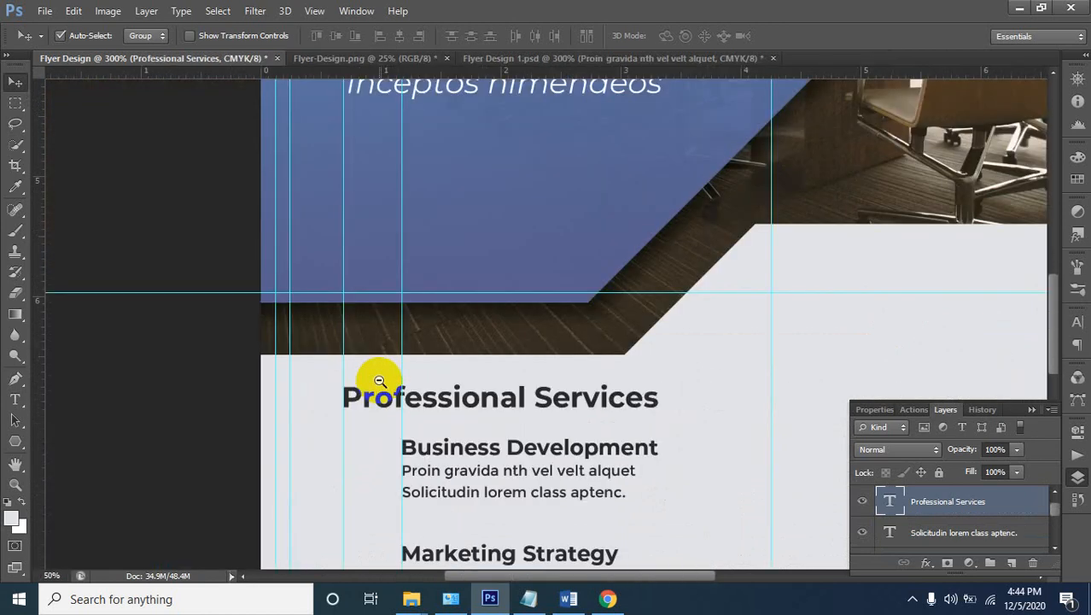
{"action": "left_click", "coordinate": [379, 372], "text": "ctrl+alt"}
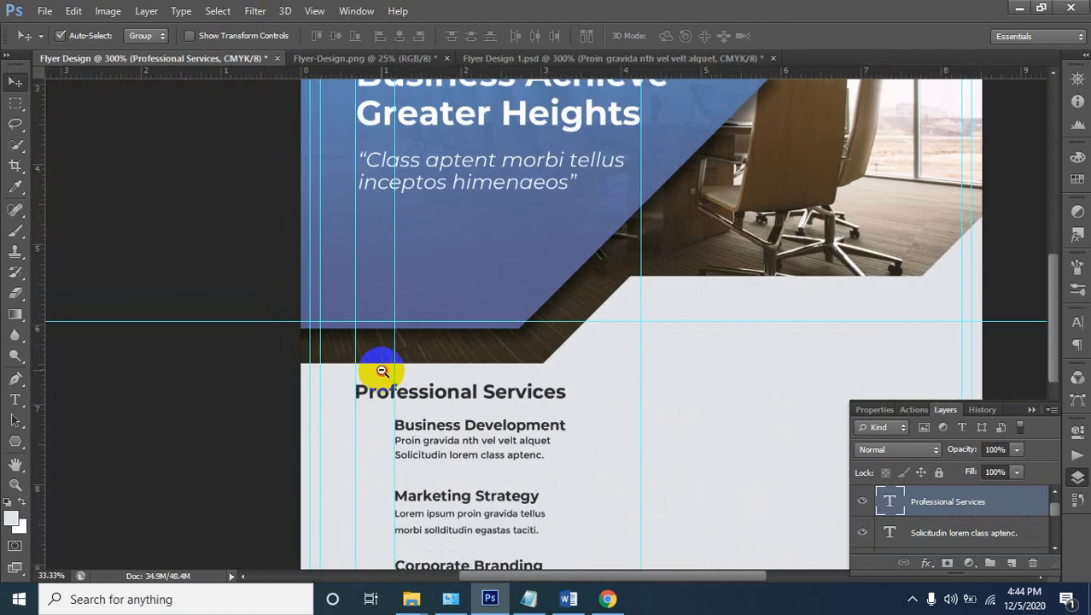
{"action": "left_click_drag", "start_coordinate": [419, 414], "coordinate": [427, 309]}
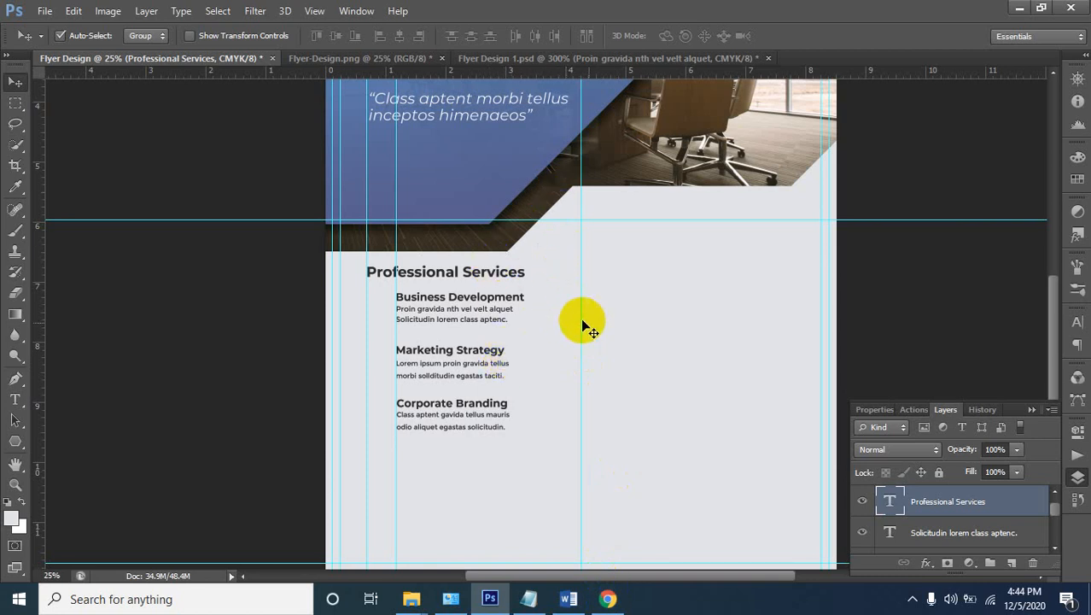
{"action": "left_click", "coordinate": [584, 58]}
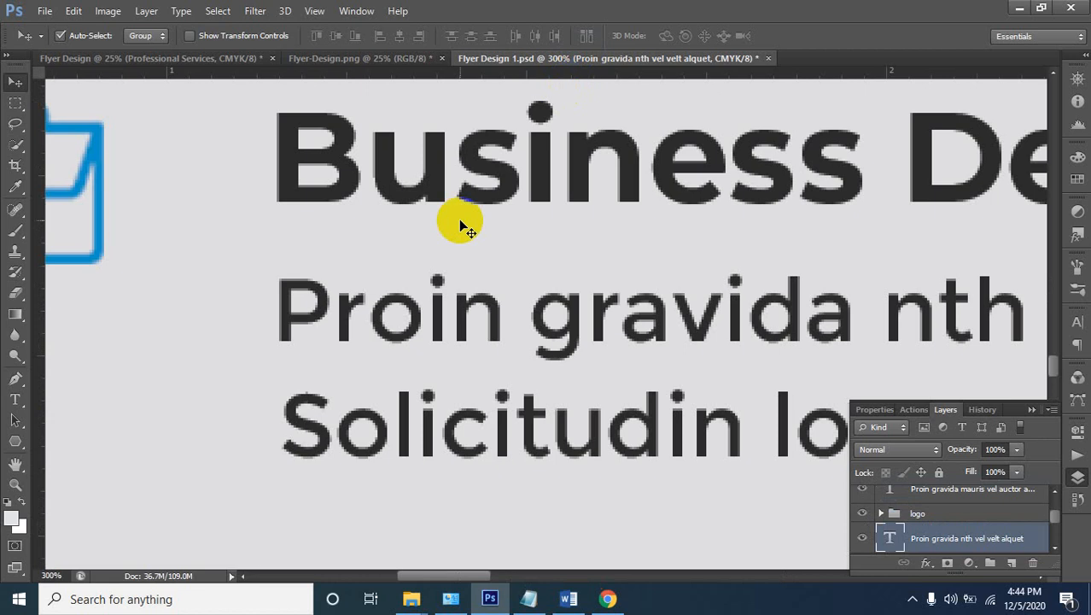
{"action": "left_click", "coordinate": [439, 182], "text": "alt"}
{"action": "left_click", "coordinate": [434, 175], "text": "alt"}
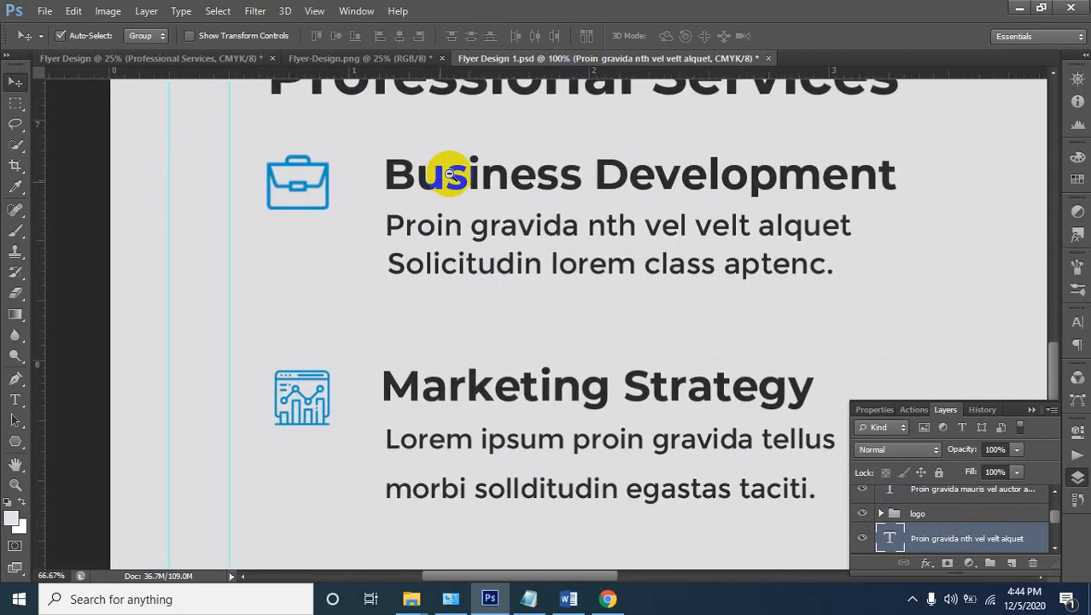
{"action": "left_click", "coordinate": [467, 158], "text": "alt"}
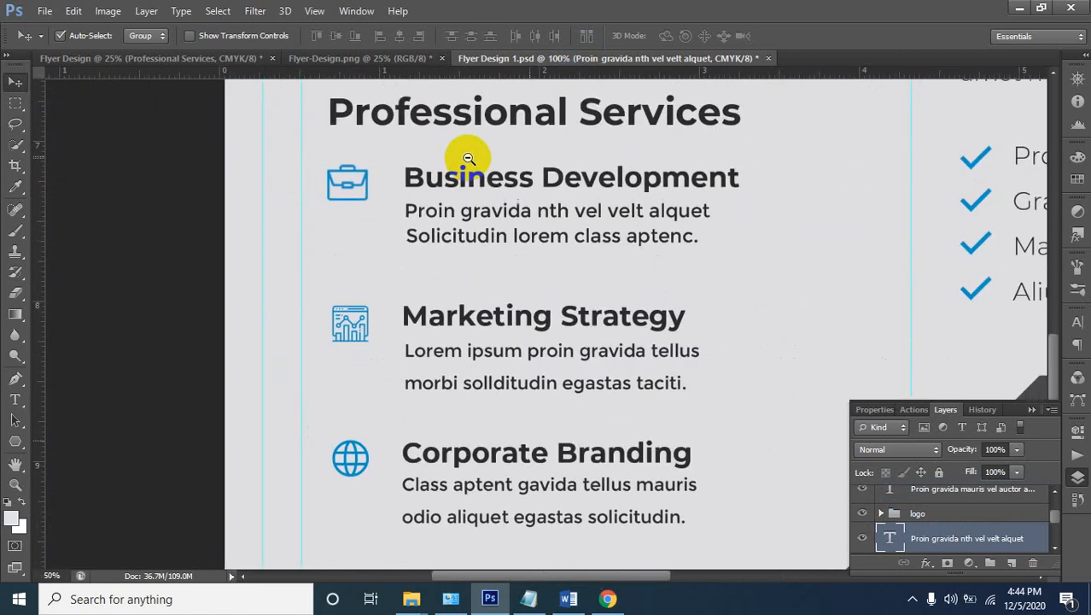
{"action": "left_click", "coordinate": [468, 158], "text": "alt"}
{"action": "left_click", "coordinate": [468, 157], "text": "alt"}
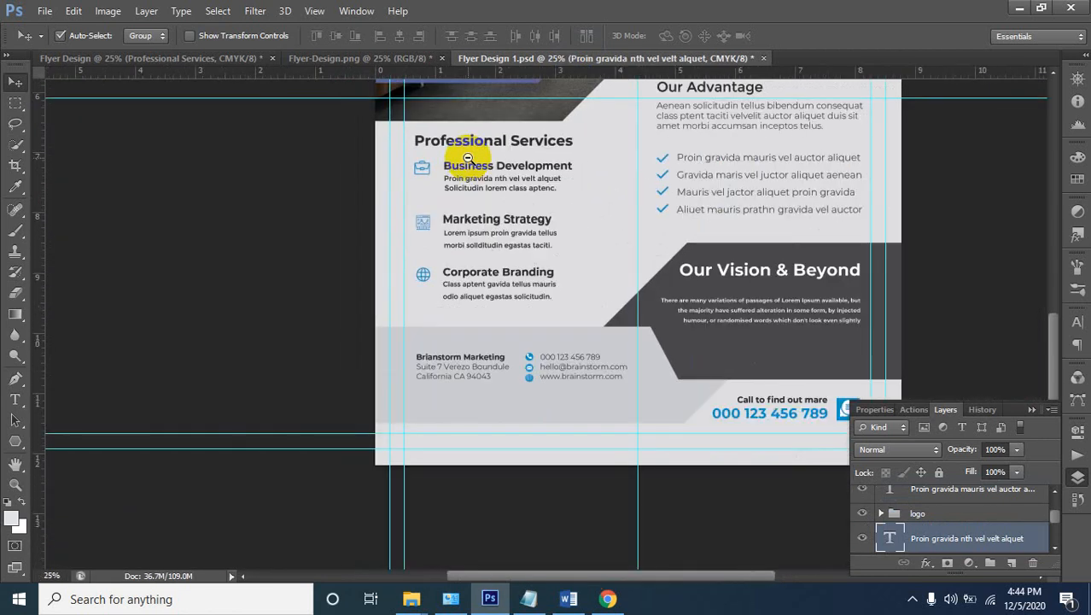
{"action": "scroll", "coordinate": [526, 179], "scroll_direction": "up", "scroll_amount": 2}
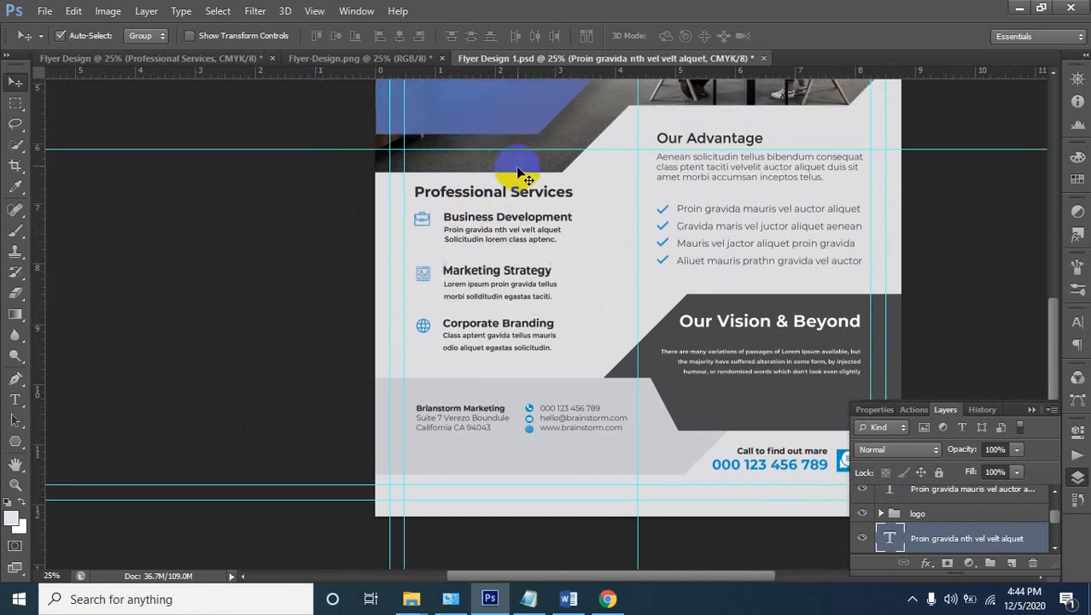
View the whole Flyer Design layout and compare its Professional Services section with the Flyer-Design.png reference
{"action": "left_click", "coordinate": [126, 57]}
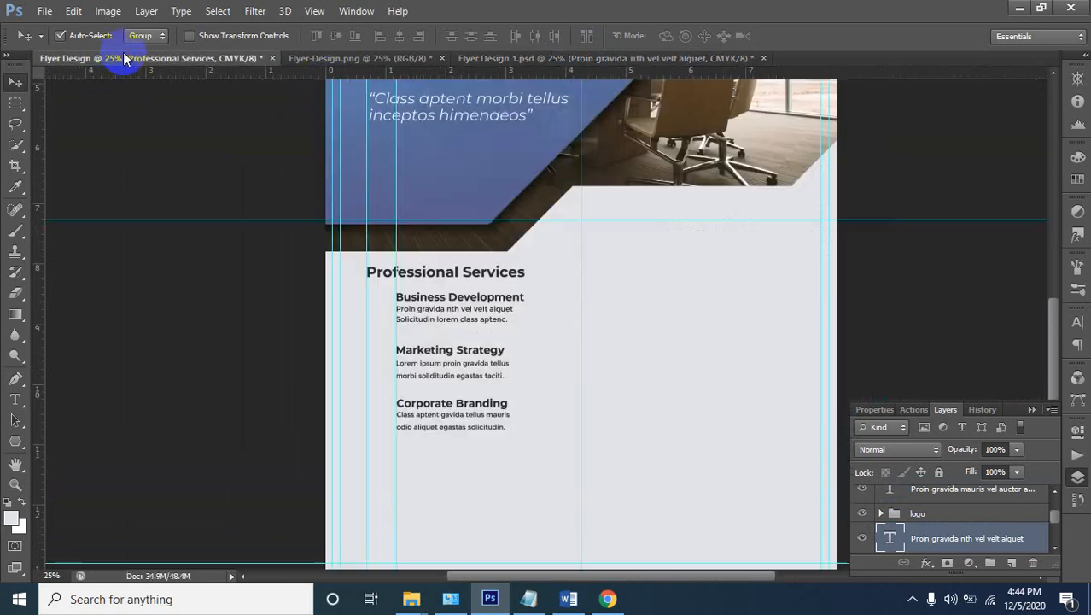
{"action": "key", "text": "ctrl+minus"}
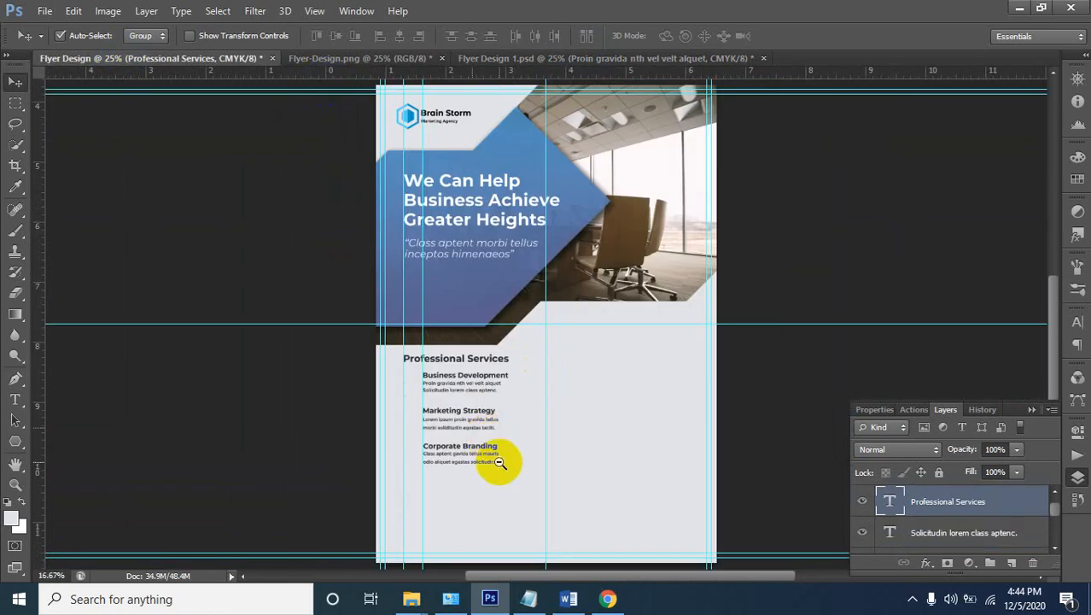
{"action": "left_click", "coordinate": [488, 491], "text": "ctrl"}
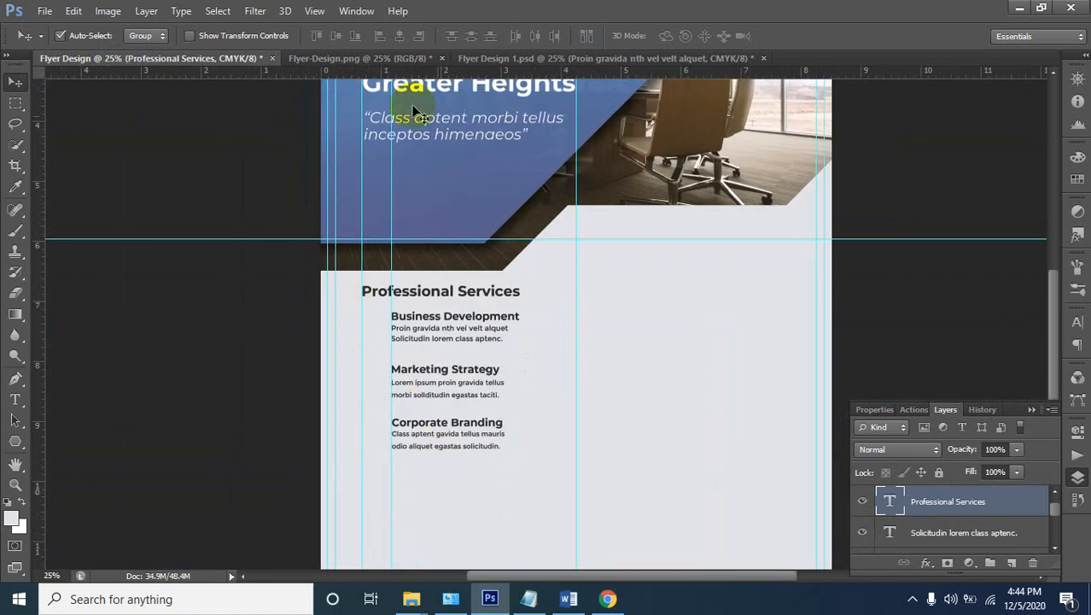
{"action": "left_click", "coordinate": [373, 59]}
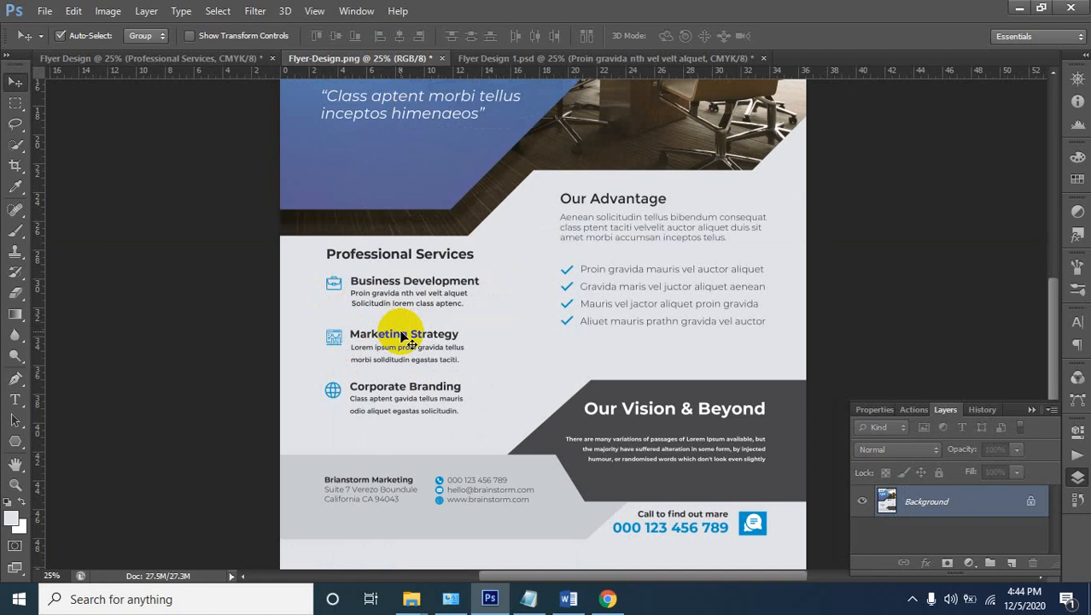
Switch to Chrome and search the web for flaticon in a new tab, closing the old Corporate Flyer page
{"action": "left_click", "coordinate": [608, 598]}
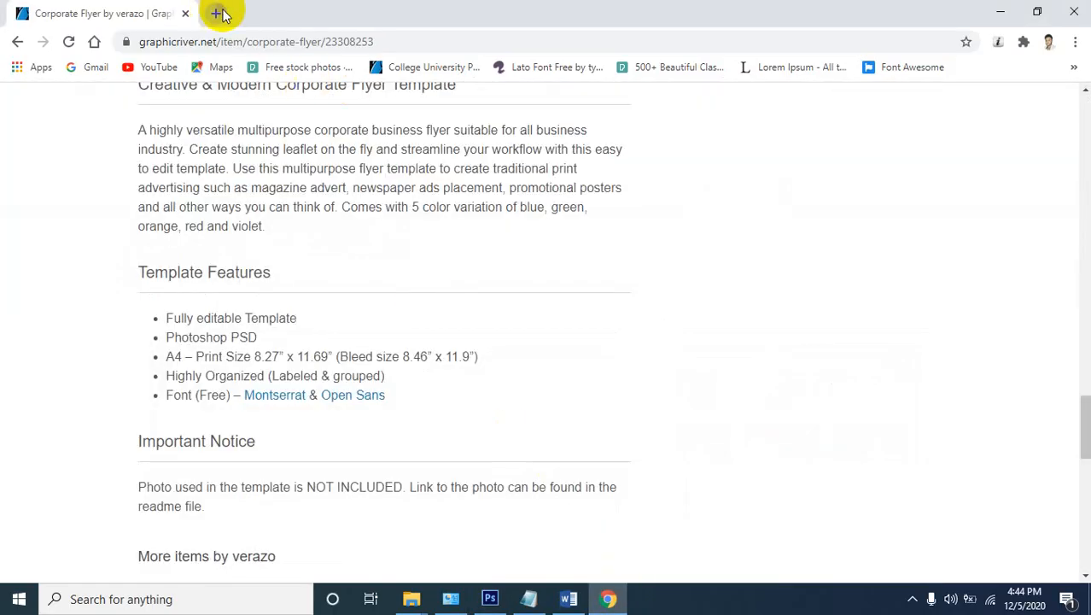
{"action": "left_click", "coordinate": [218, 14]}
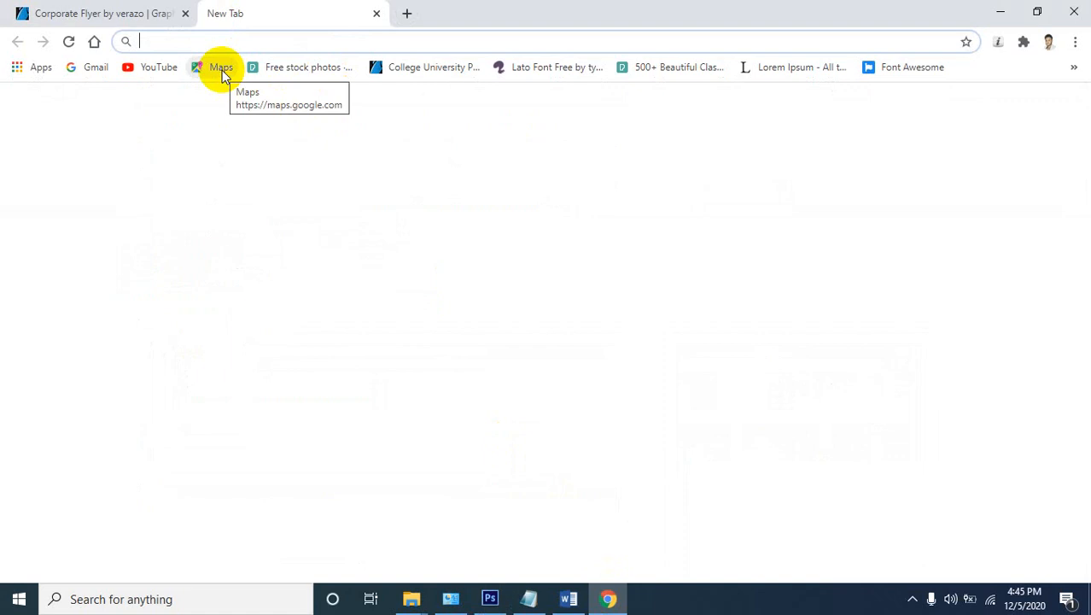
{"action": "type", "text": "flat"}
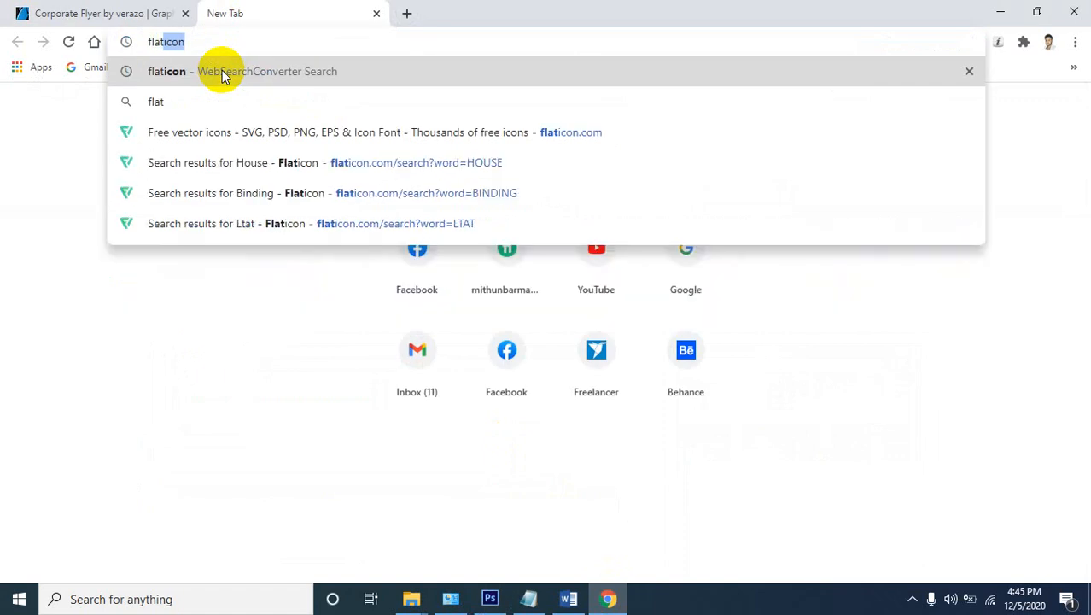
{"action": "type", "text": "icon"}
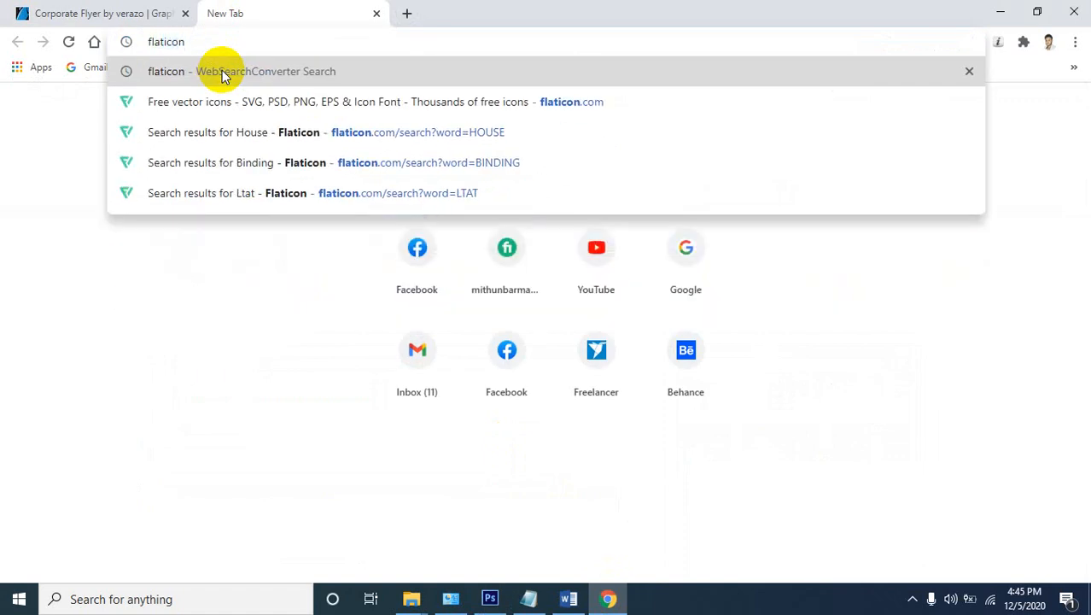
{"action": "key", "text": "Return"}
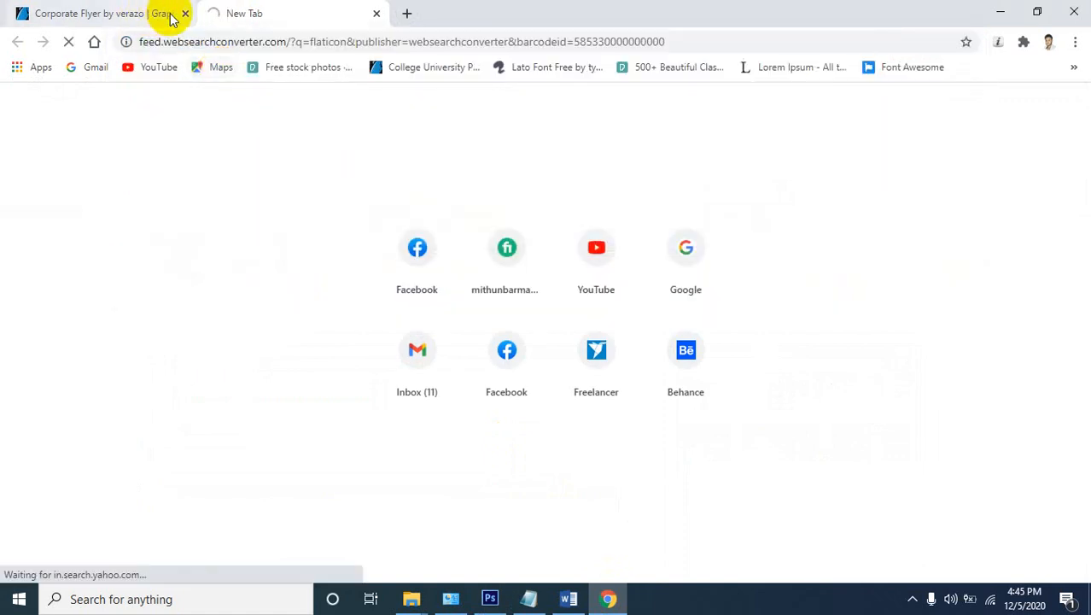
{"action": "left_click", "coordinate": [185, 14]}
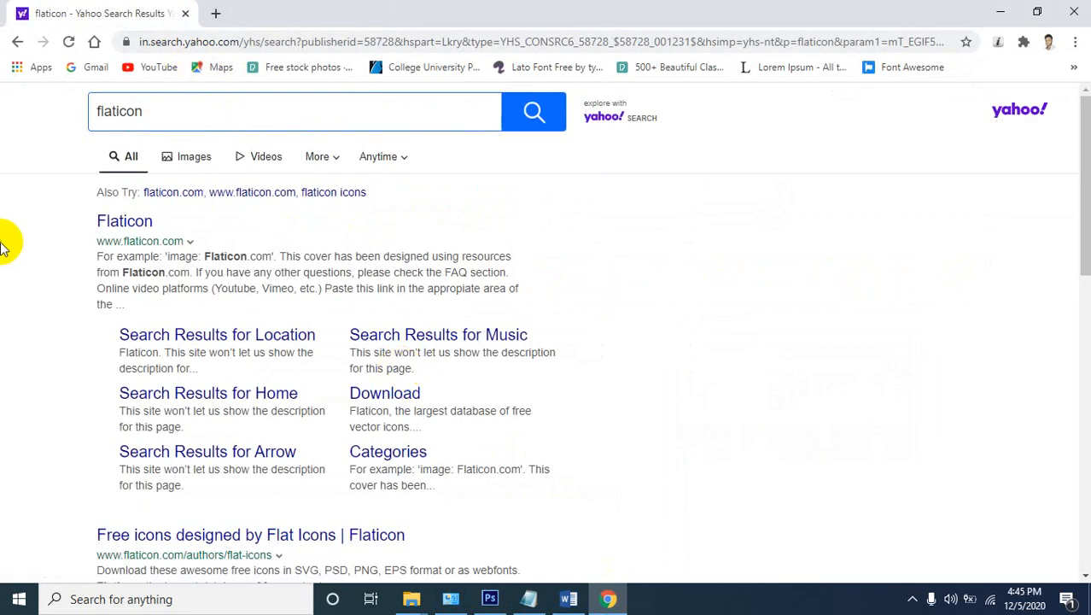
Open the Flaticon home page from the search results, look it over with the sign-in prompt dismissed, and return to Photoshop
{"action": "left_click", "coordinate": [125, 225]}
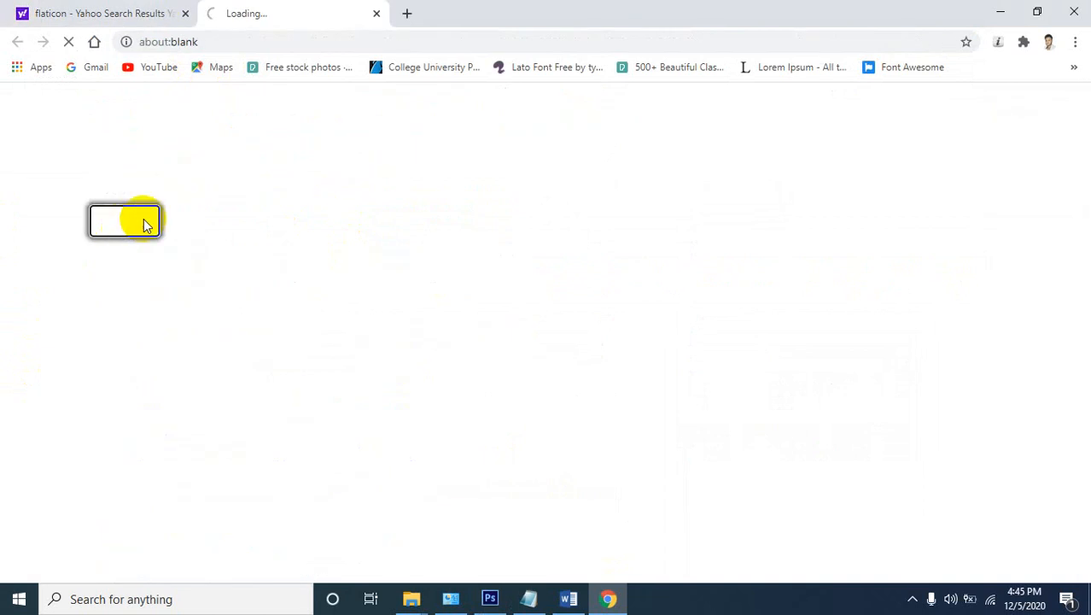
{"action": "left_click", "coordinate": [187, 15]}
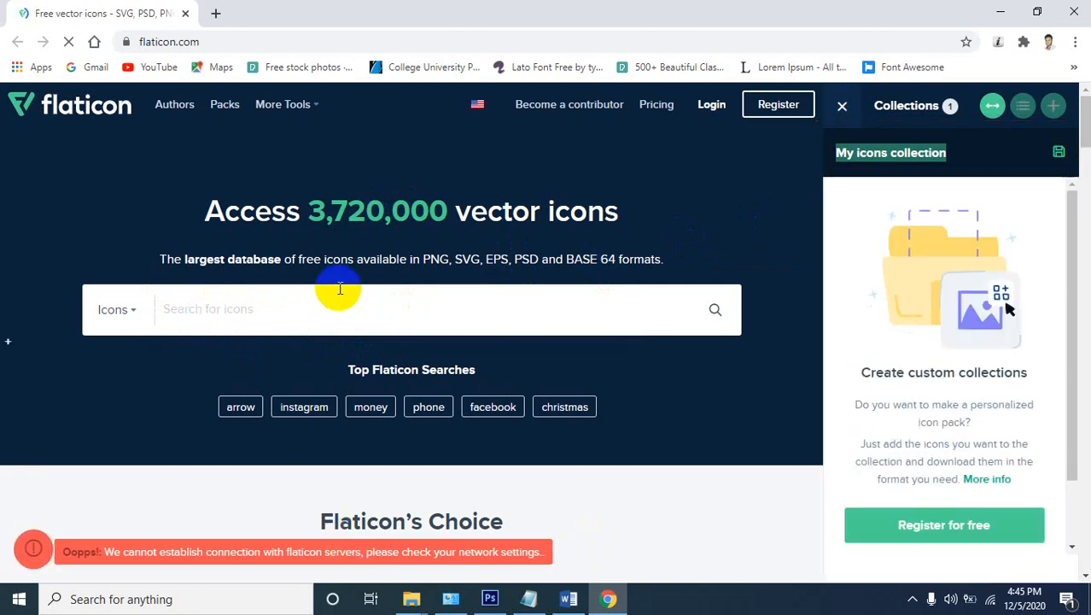
{"action": "scroll", "coordinate": [397, 311], "scroll_direction": "down", "scroll_amount": 5}
{"action": "scroll", "coordinate": [422, 409], "scroll_direction": "up", "scroll_amount": 5}
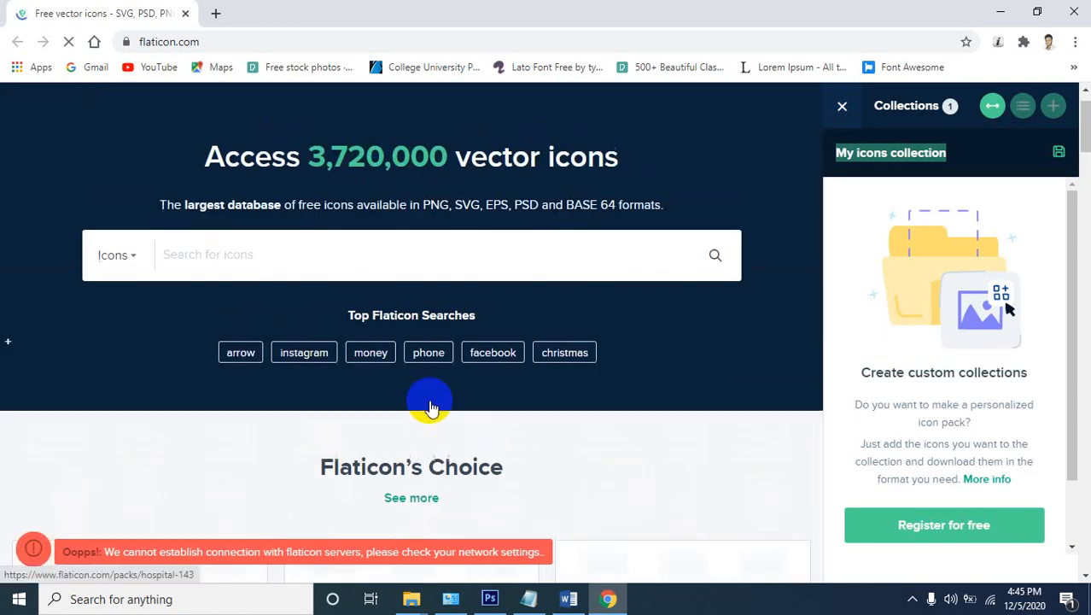
{"action": "left_click", "coordinate": [169, 308]}
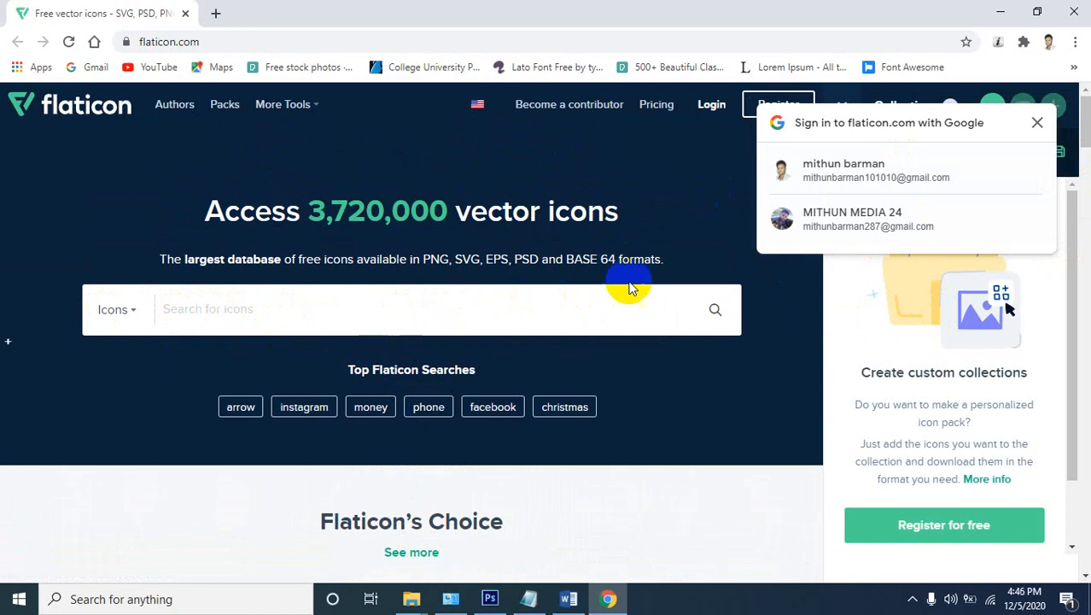
{"action": "left_click", "coordinate": [1035, 125]}
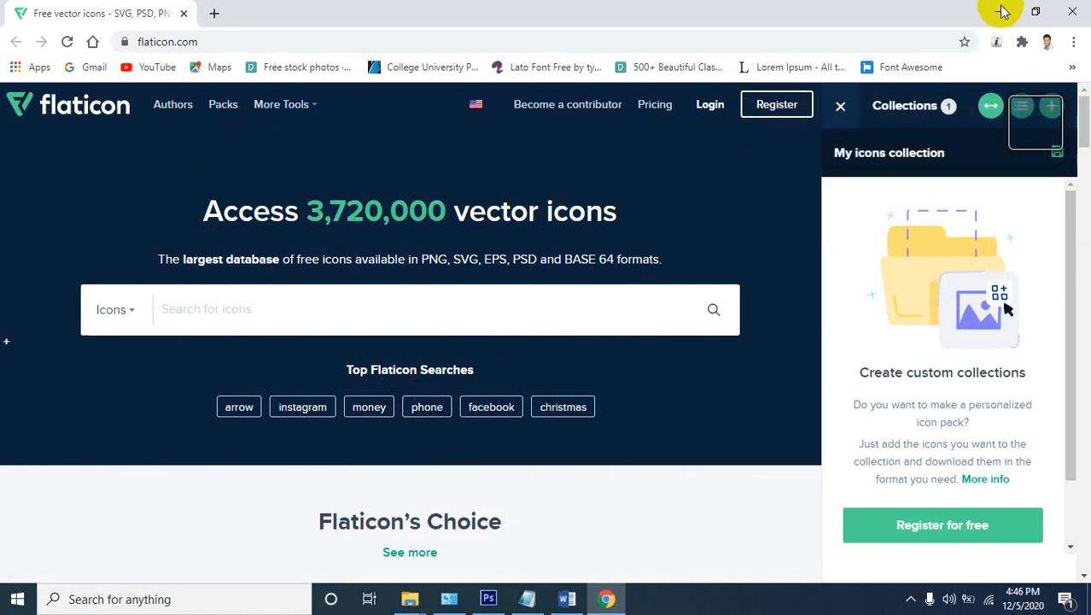
{"action": "left_click", "coordinate": [1001, 11]}
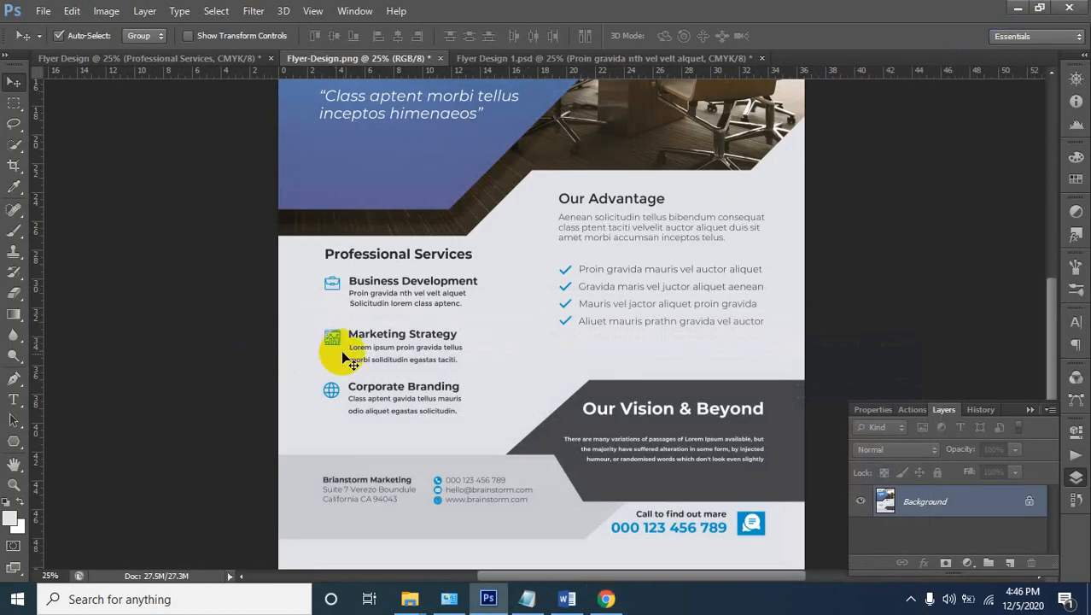
Examine the briefcase icon beside Business Development up close in Flyer-Design.png, and look at its counterpart in Flyer Design 1.psd
{"action": "left_click", "coordinate": [332, 282]}
{"action": "left_click", "coordinate": [332, 283]}
{"action": "left_click", "coordinate": [334, 290]}
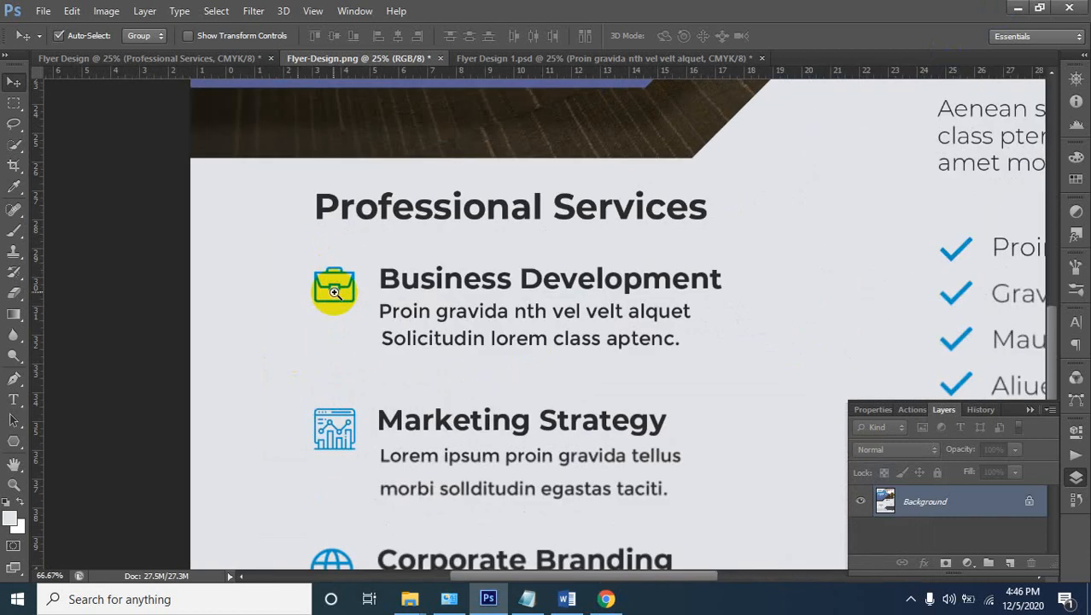
{"action": "left_click", "coordinate": [334, 290]}
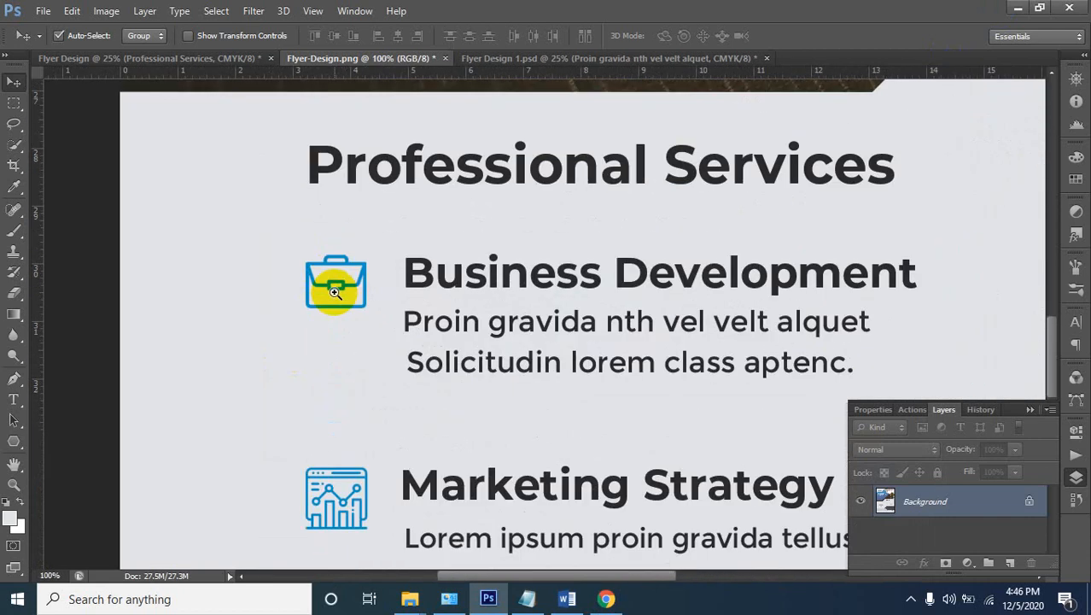
{"action": "left_click", "coordinate": [520, 61]}
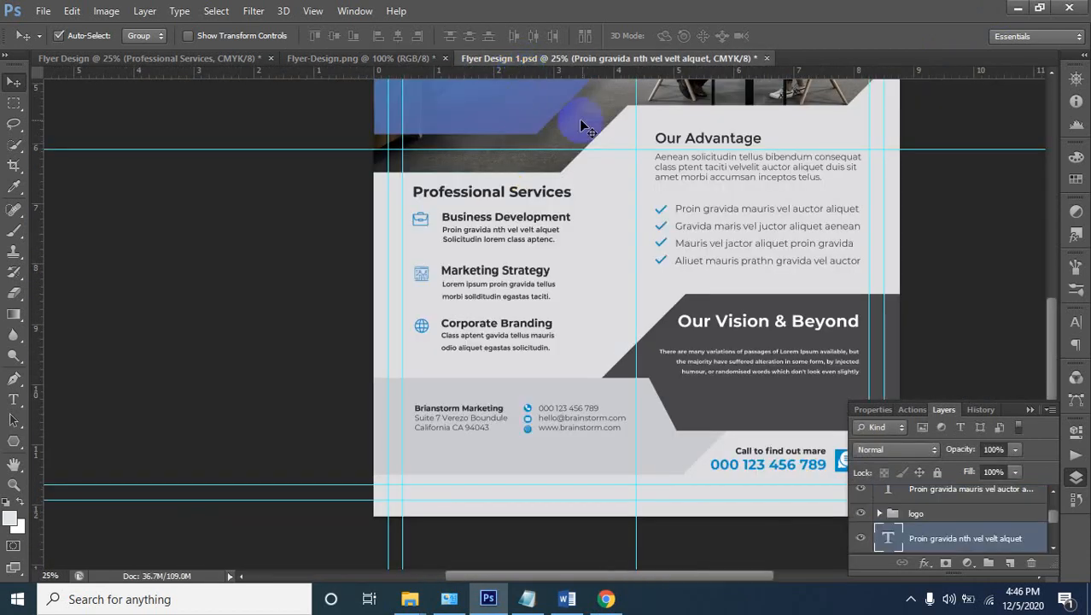
Open the 007-portfolio file from the psd subfolder of the icon folder in GD Class 16th batch 4th
{"action": "double_click", "coordinate": [953, 166]}
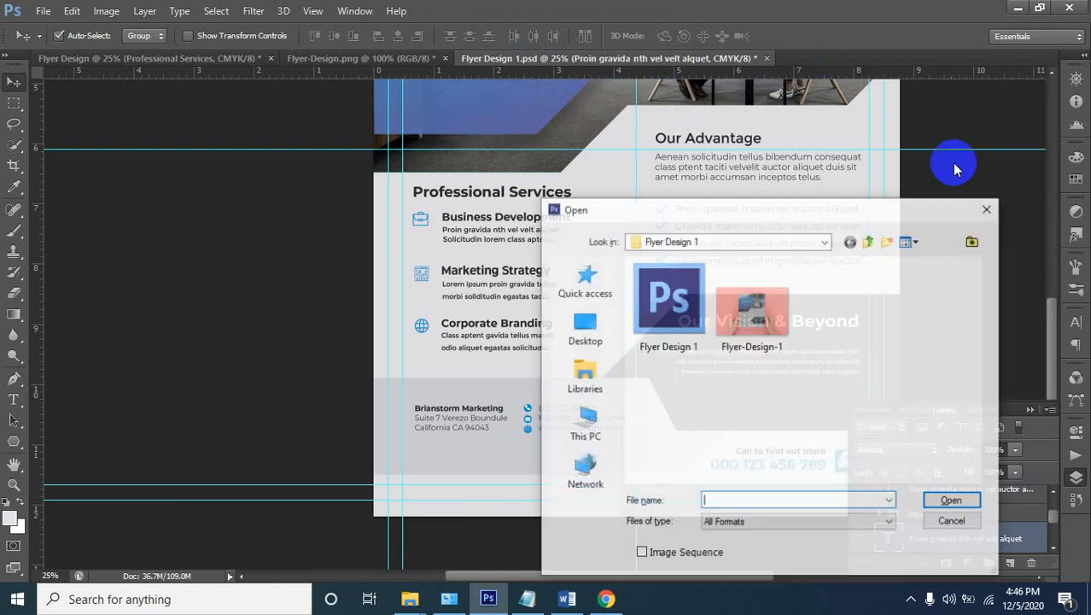
{"action": "left_click", "coordinate": [869, 244]}
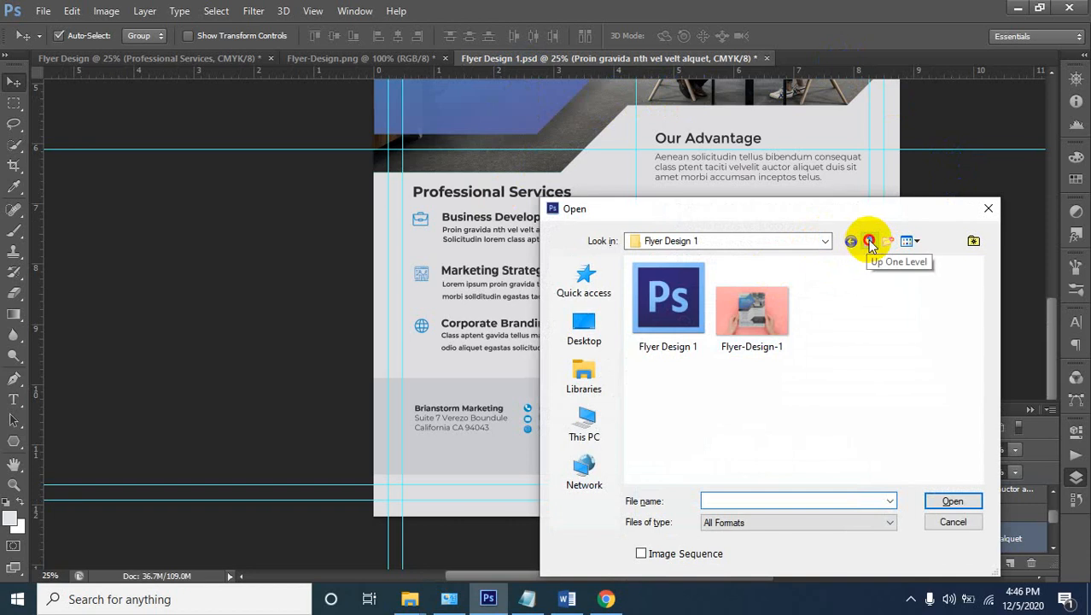
{"action": "left_click", "coordinate": [657, 330]}
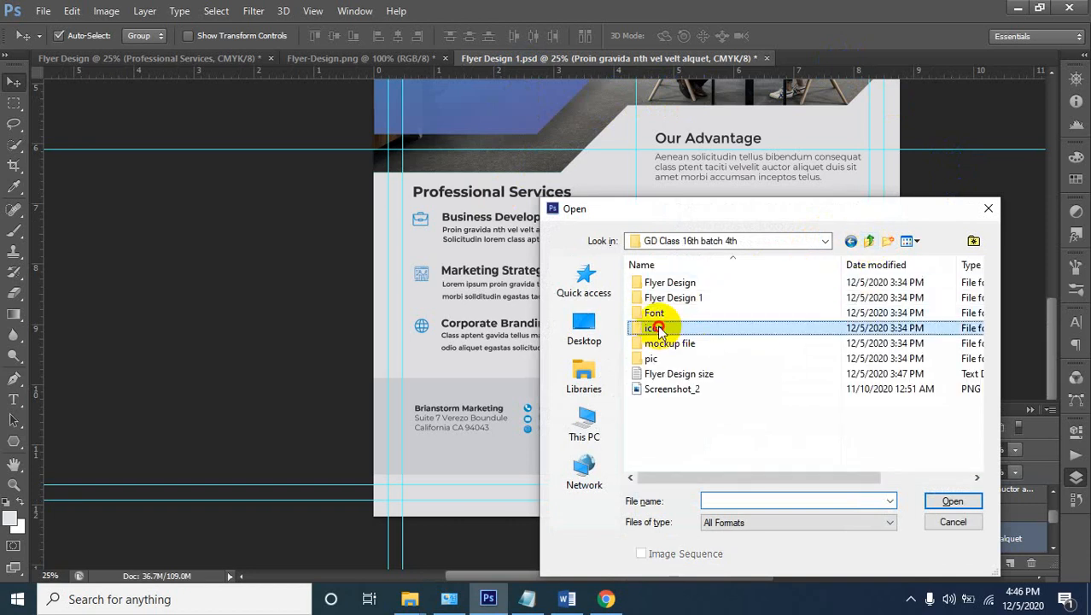
{"action": "double_click", "coordinate": [657, 329]}
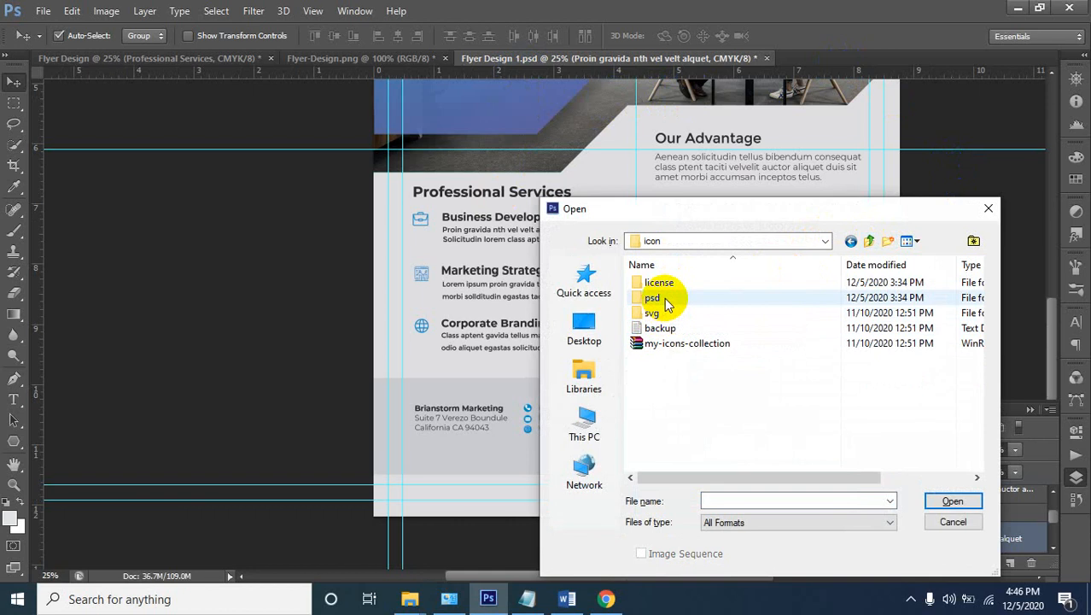
{"action": "double_click", "coordinate": [666, 304]}
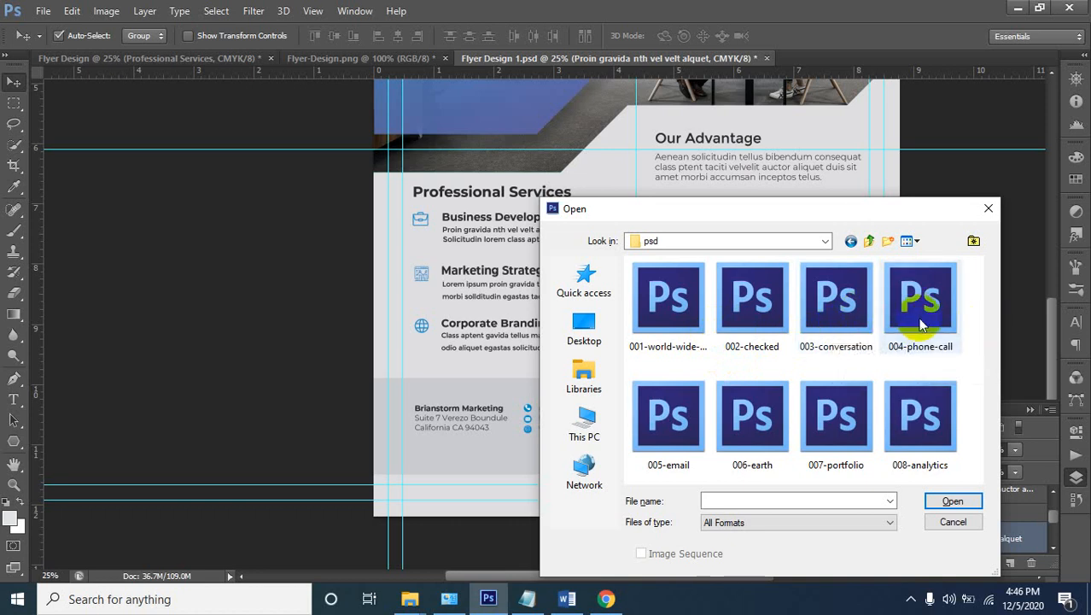
{"action": "left_click", "coordinate": [685, 322]}
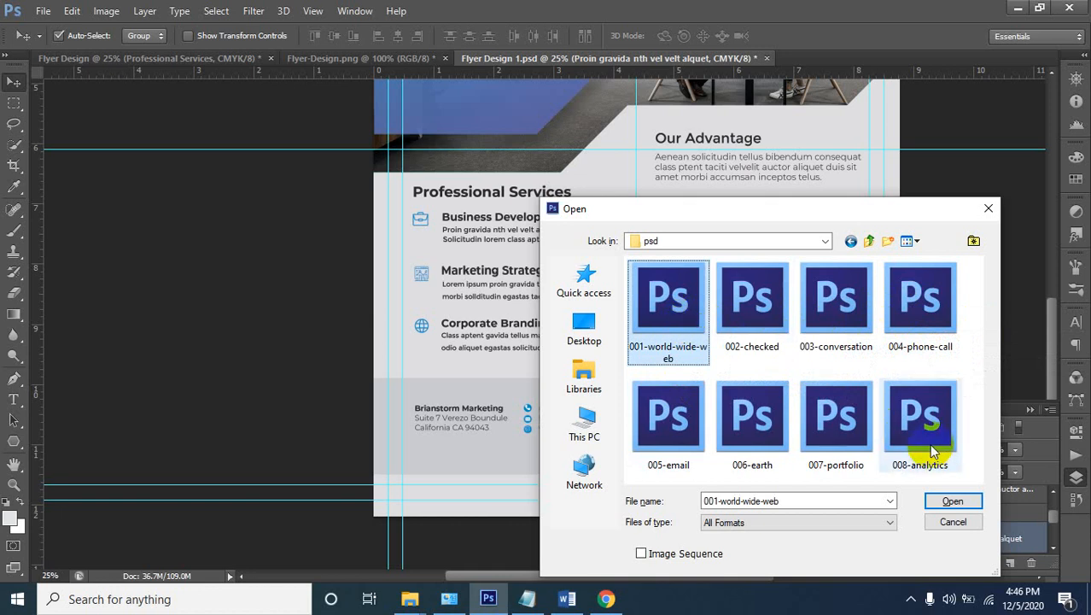
{"action": "left_click", "coordinate": [657, 434]}
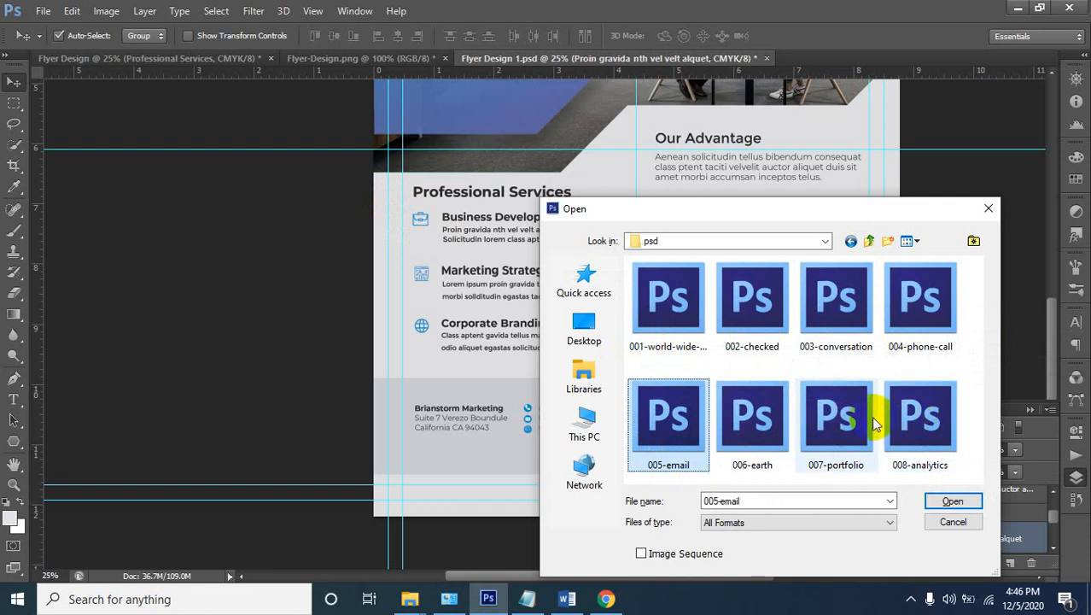
{"action": "left_click", "coordinate": [838, 418]}
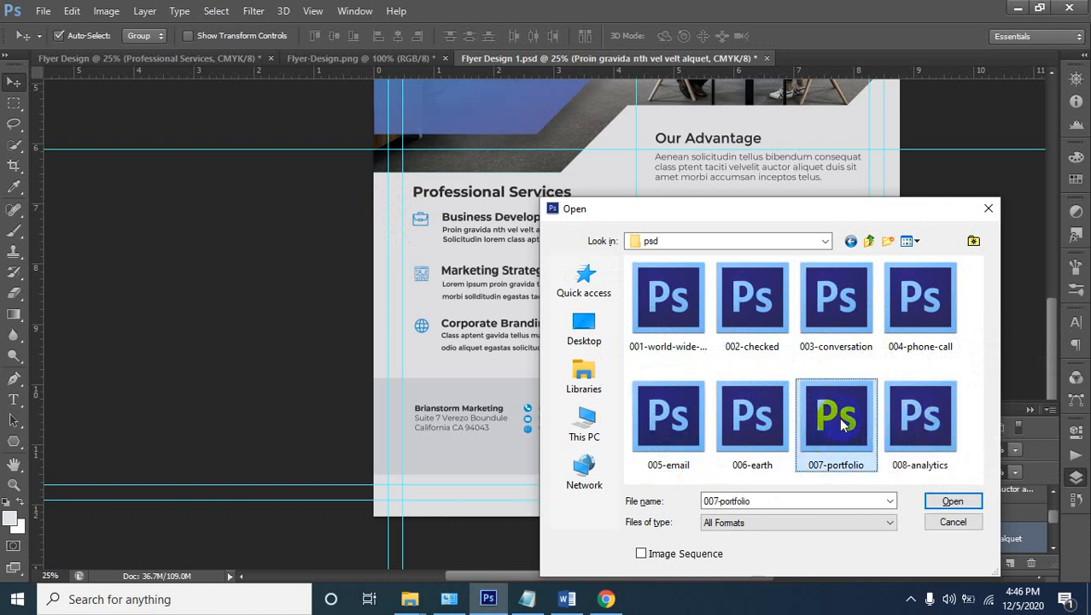
{"action": "left_click", "coordinate": [956, 503]}
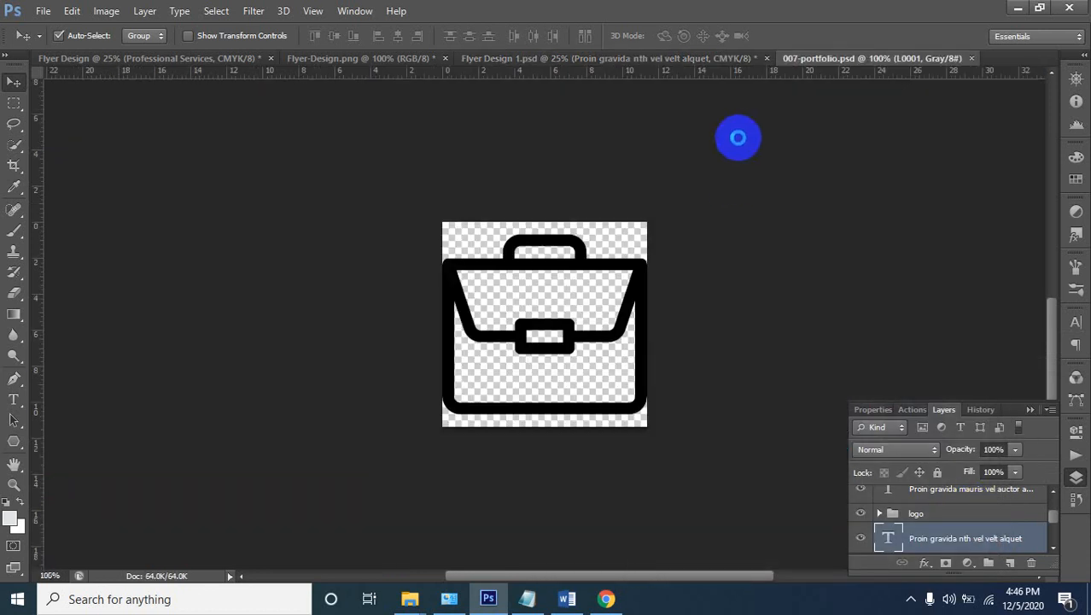
Copy the briefcase icon from 007-portfolio.psd into the Flyer Design document, beside the Business Development text, and deselect the layer
{"action": "left_click", "coordinate": [598, 280]}
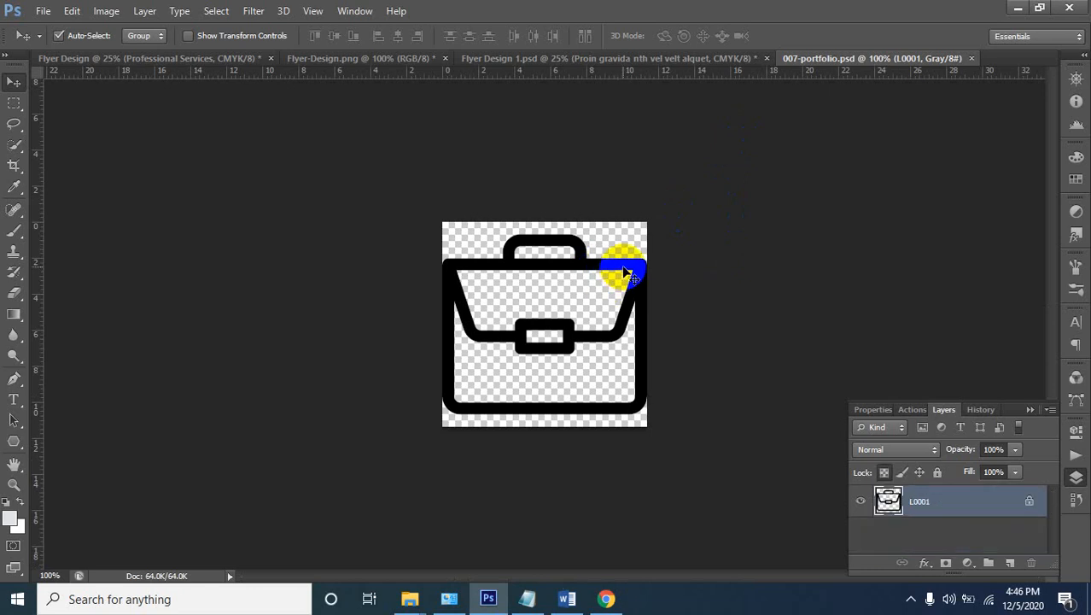
{"action": "left_click_drag", "start_coordinate": [625, 272], "coordinate": [389, 320]}
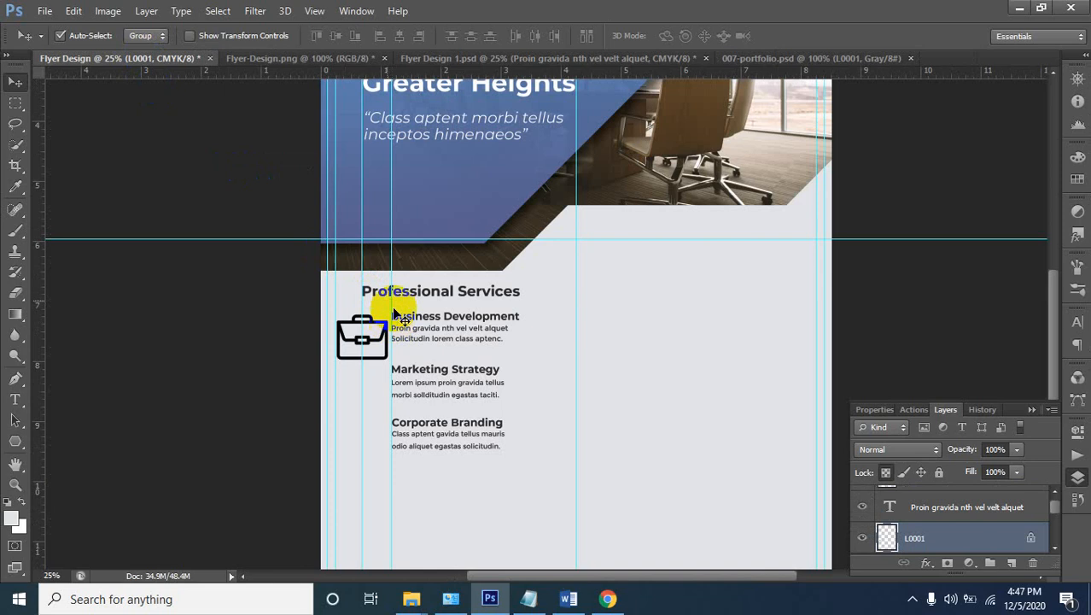
{"action": "left_click", "coordinate": [117, 108]}
{"action": "left_click_drag", "start_coordinate": [102, 117], "coordinate": [268, 346]}
{"action": "left_click_drag", "start_coordinate": [57, 146], "coordinate": [220, 370]}
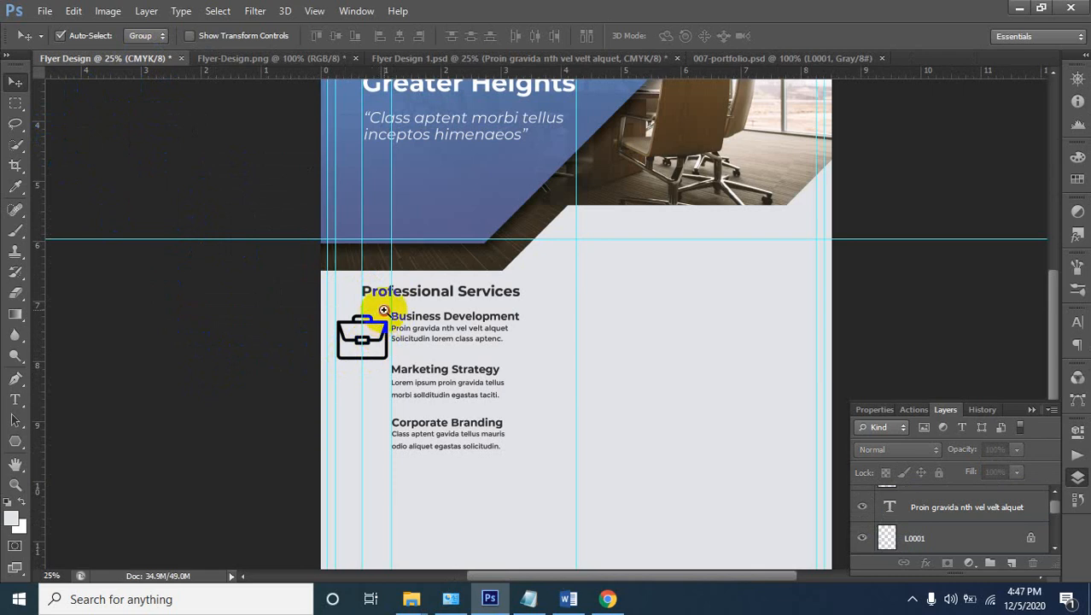
Scale the briefcase icon to about 48% and align its outer edge with the Professional Services guide, beside the Business Development text
{"action": "left_click", "coordinate": [384, 309]}
{"action": "left_click", "coordinate": [328, 341]}
{"action": "left_click", "coordinate": [356, 345]}
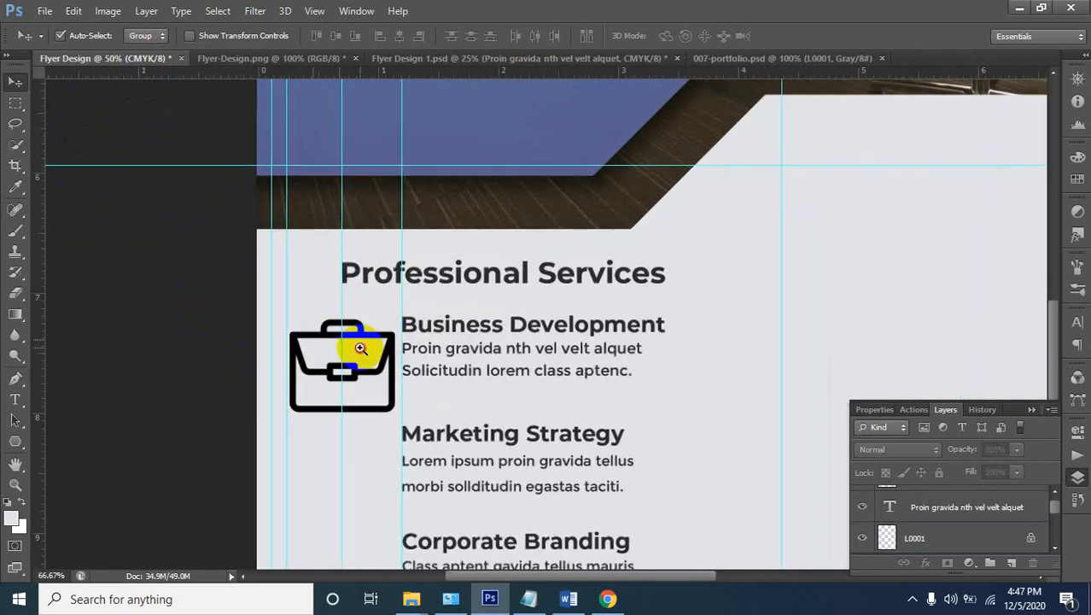
{"action": "left_click", "coordinate": [364, 348]}
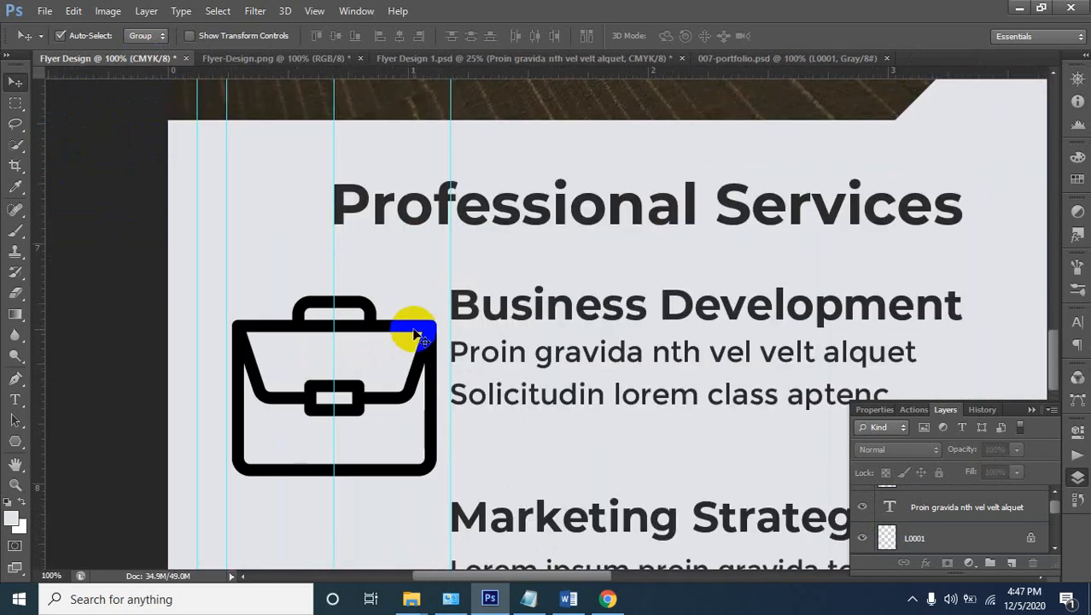
{"action": "left_click", "coordinate": [424, 338]}
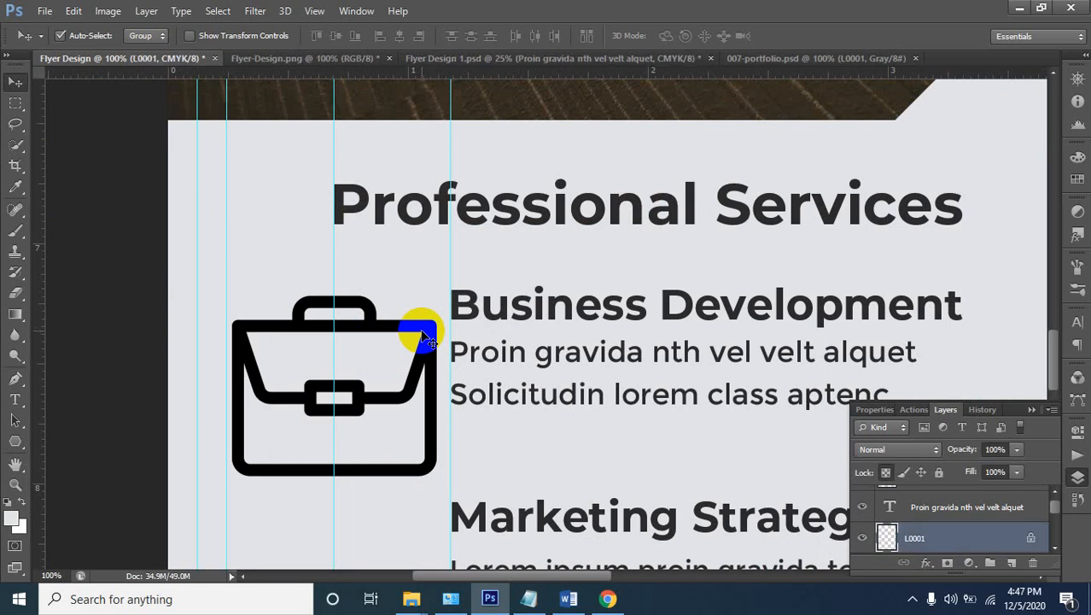
{"action": "key", "text": "ctrl+t"}
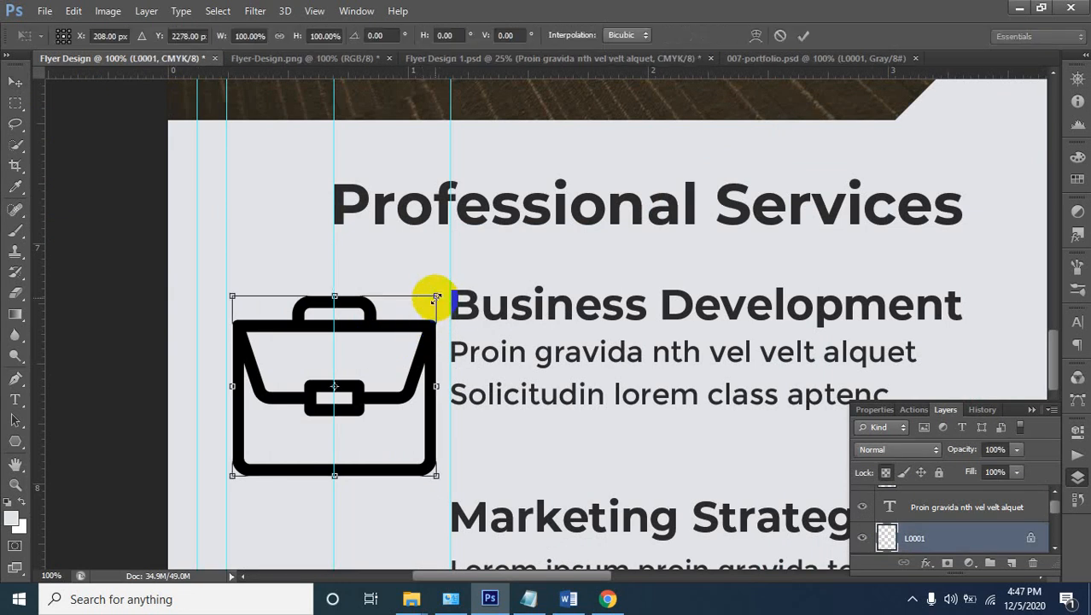
{"action": "left_click_drag", "start_coordinate": [435, 298], "coordinate": [394, 358]}
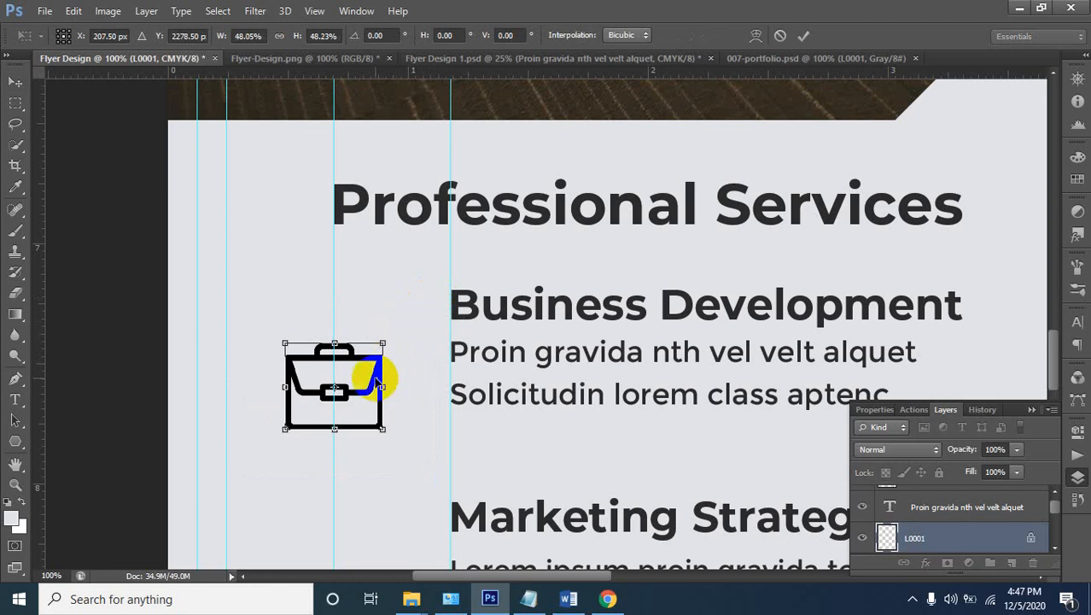
{"action": "left_click_drag", "start_coordinate": [370, 394], "coordinate": [414, 357]}
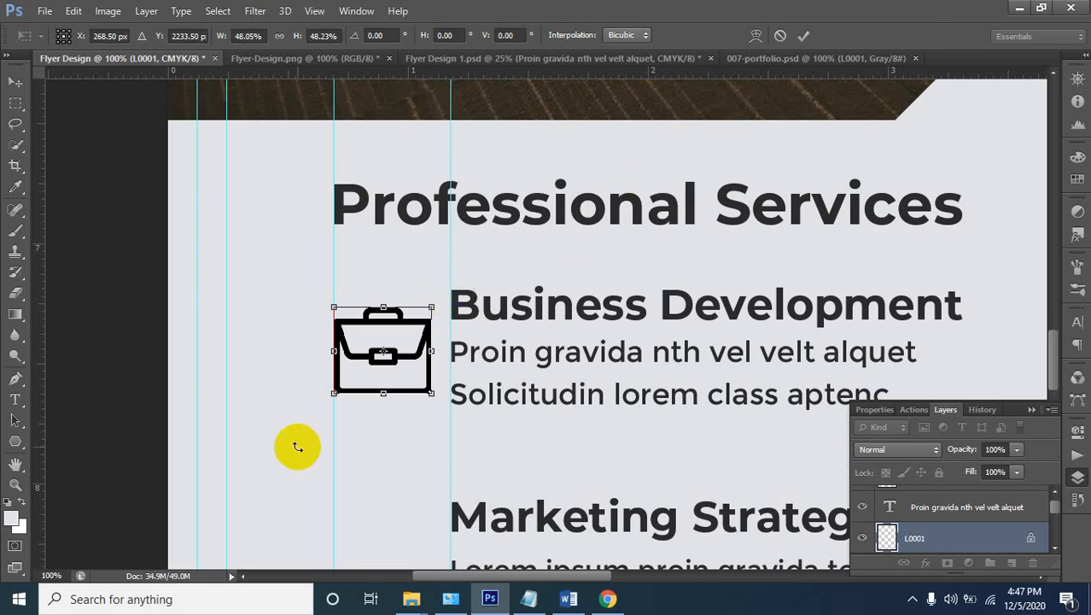
{"action": "key", "text": "Return"}
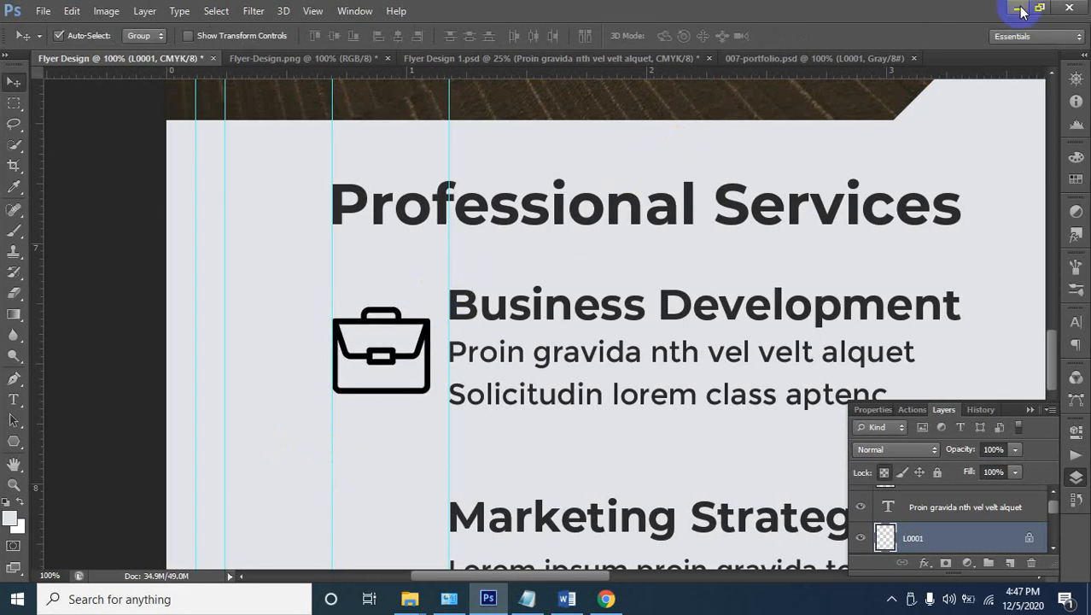
Switch to File Explorer and look through Local Disk (E:) and its Graphics folder
{"action": "left_click", "coordinate": [1019, 10]}
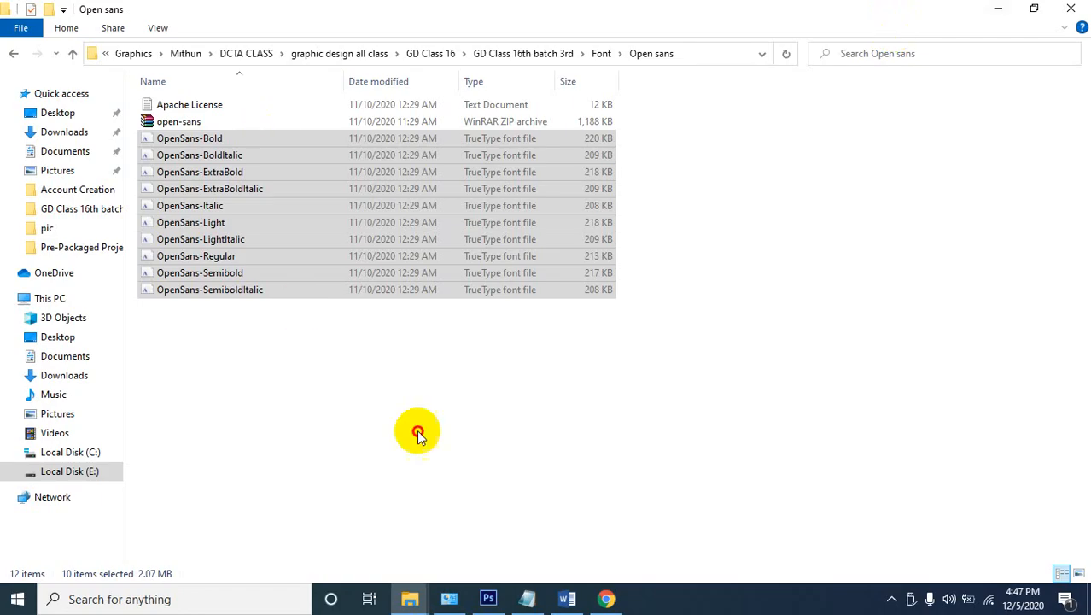
{"action": "left_click", "coordinate": [88, 469]}
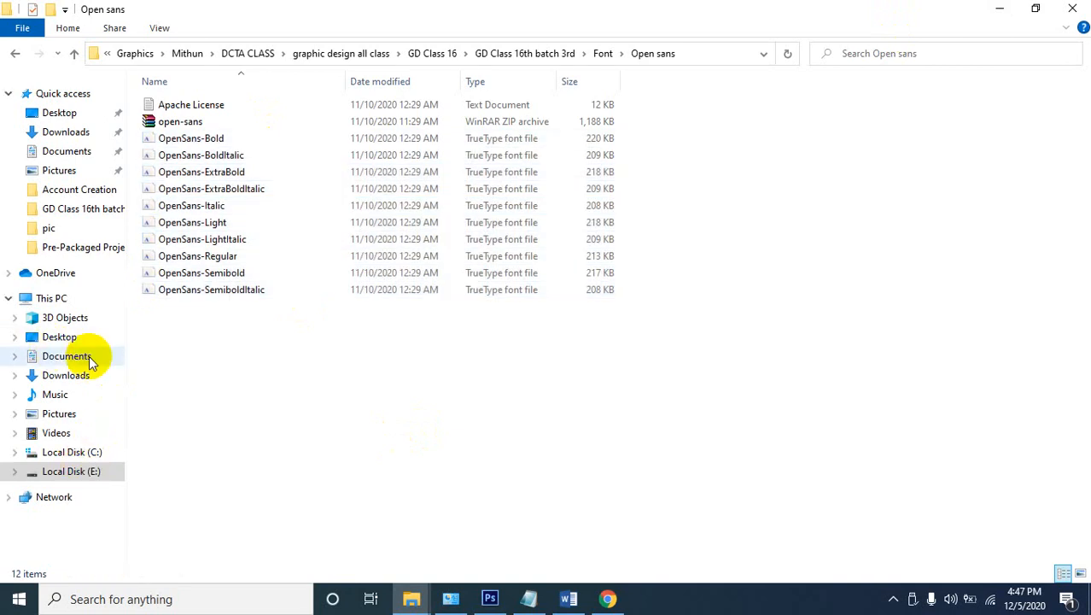
{"action": "left_click", "coordinate": [80, 475]}
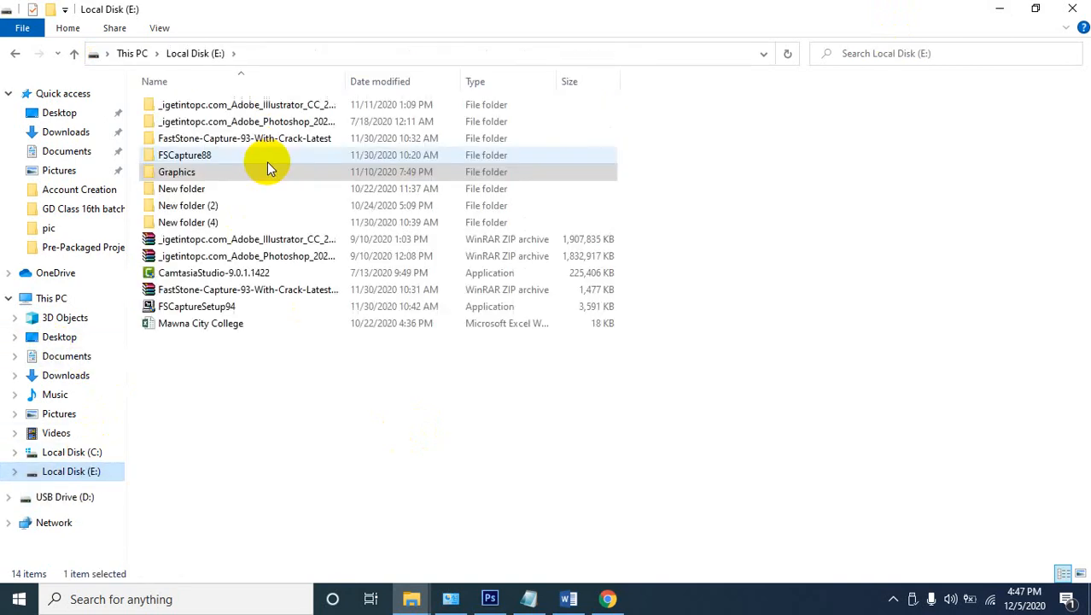
{"action": "left_click", "coordinate": [227, 181]}
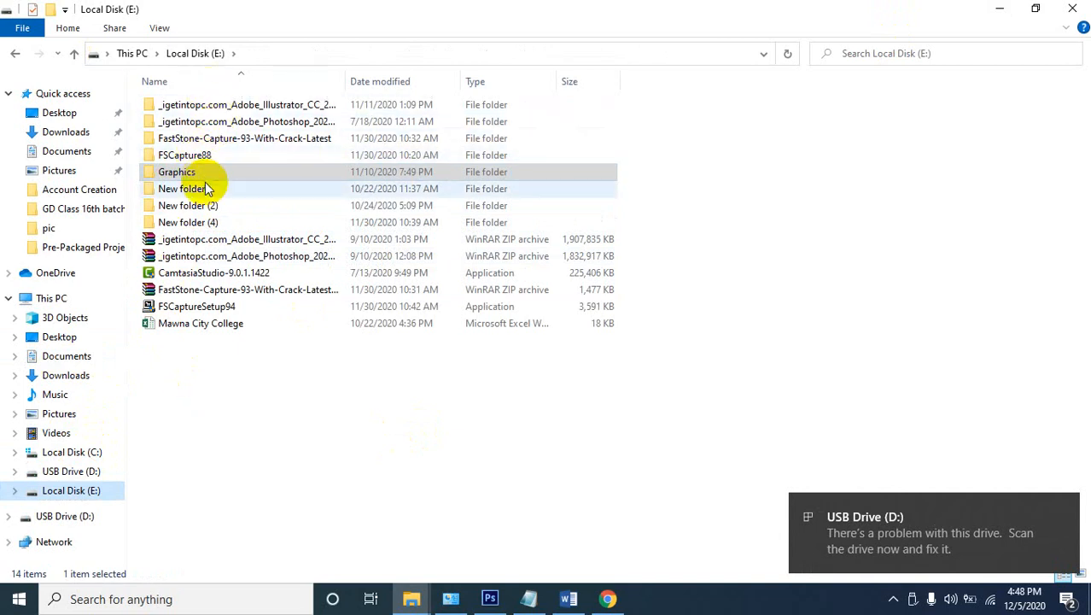
{"action": "left_click", "coordinate": [73, 491]}
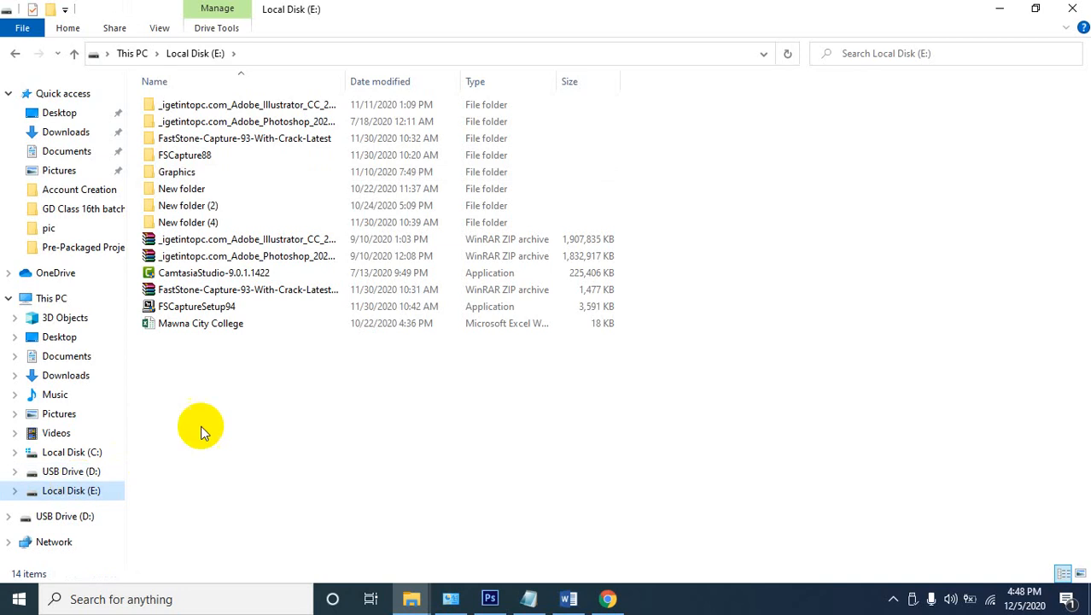
{"action": "left_click", "coordinate": [184, 172]}
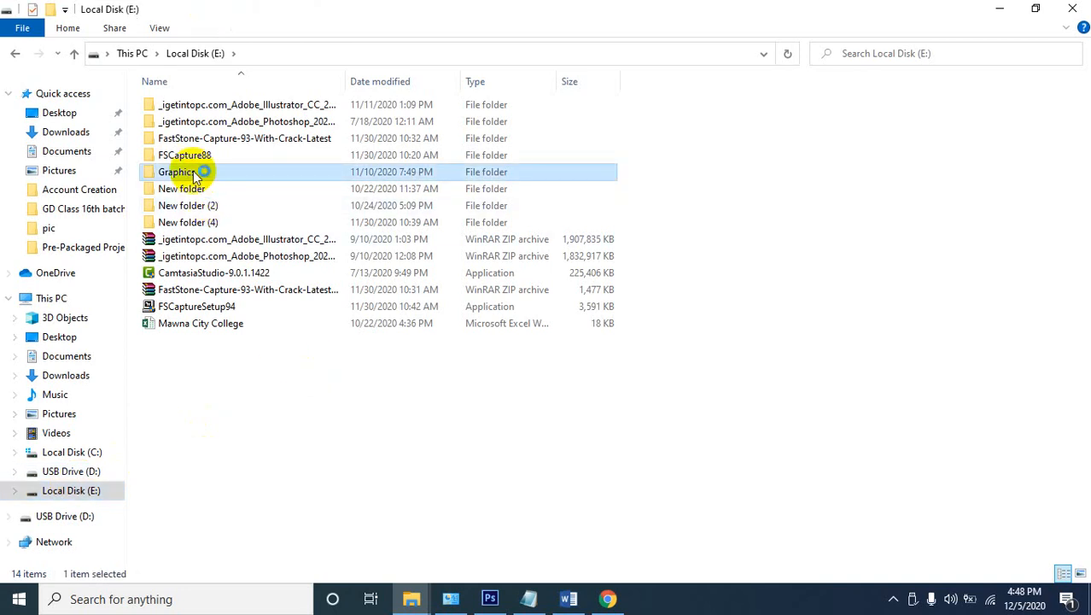
{"action": "double_click", "coordinate": [195, 174]}
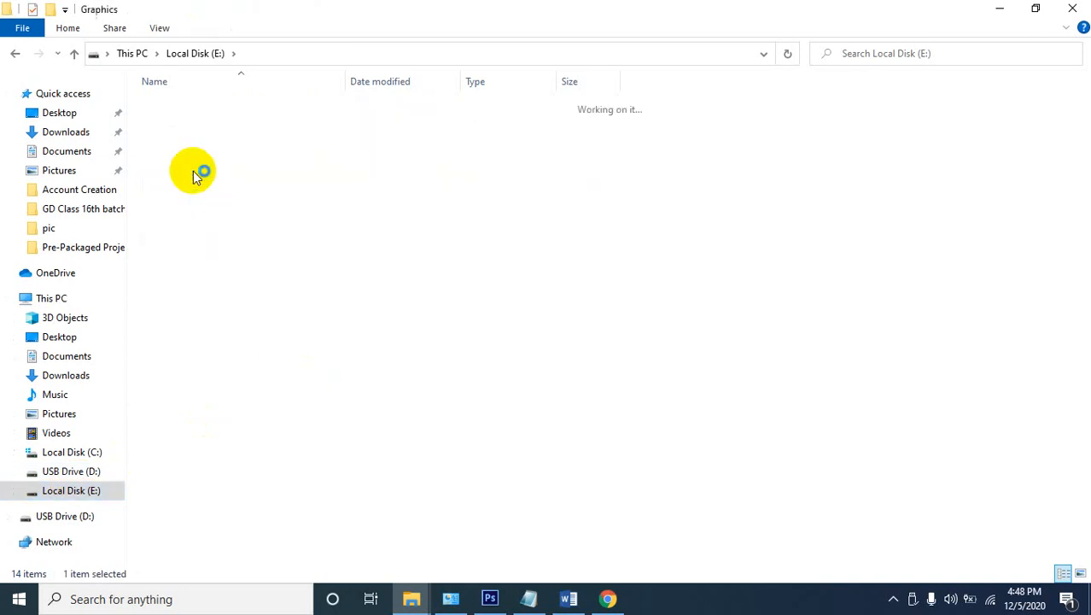
{"action": "left_click", "coordinate": [76, 53]}
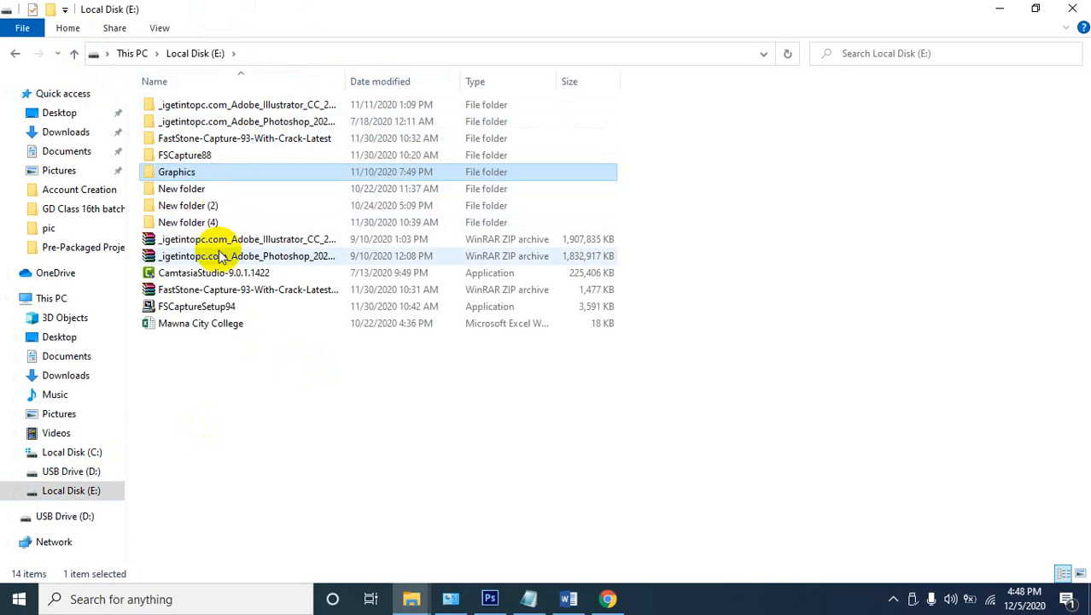
Look over the contents of USB Drive (D:) and open its Soft folder
{"action": "left_click", "coordinate": [69, 516]}
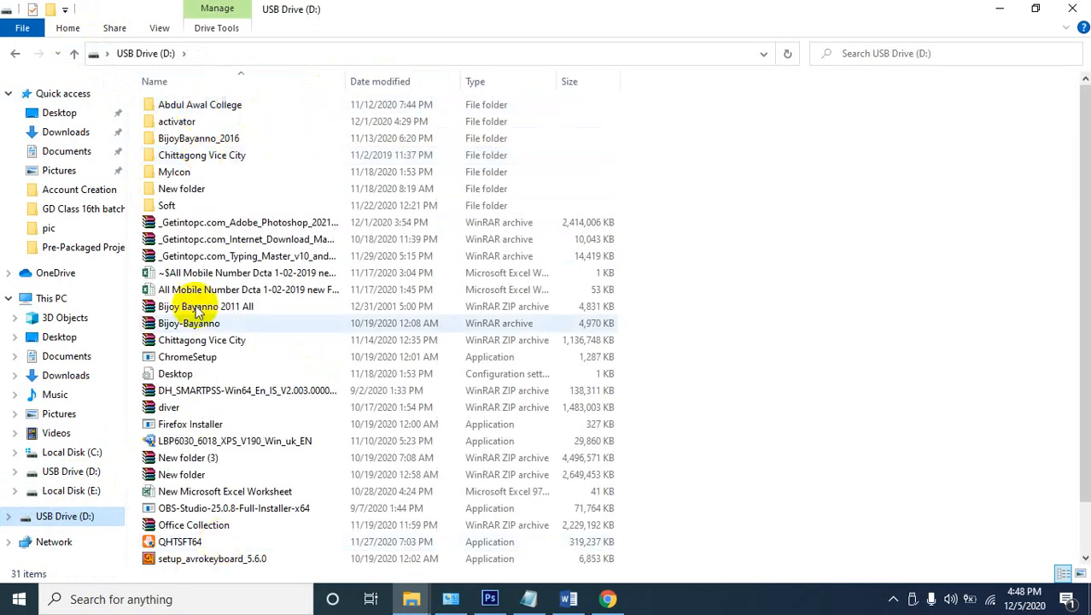
{"action": "left_click", "coordinate": [213, 140]}
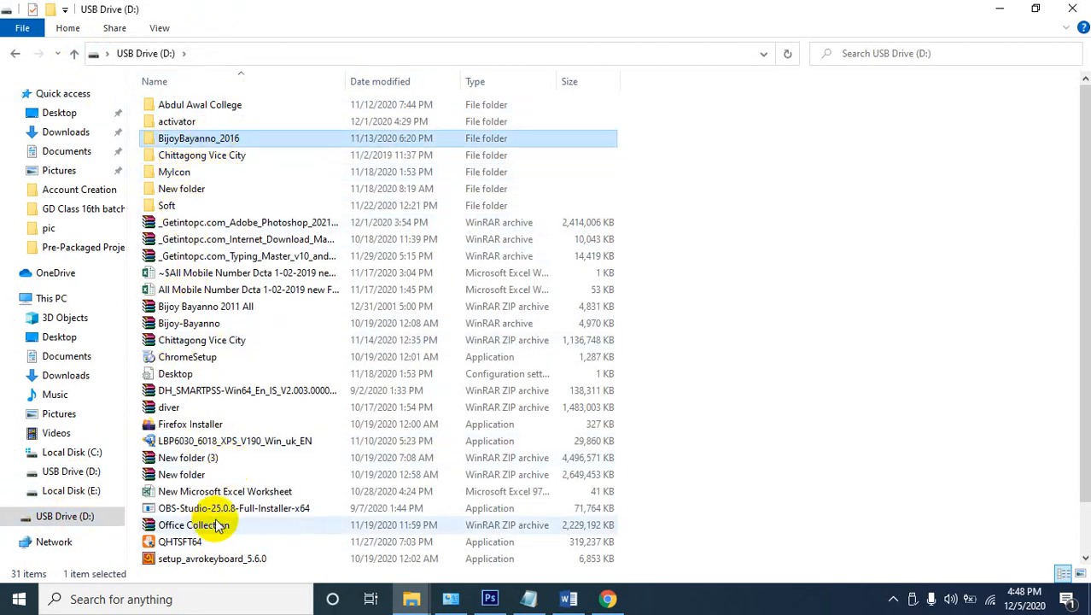
{"action": "scroll", "coordinate": [229, 498], "scroll_direction": "down", "scroll_amount": 1}
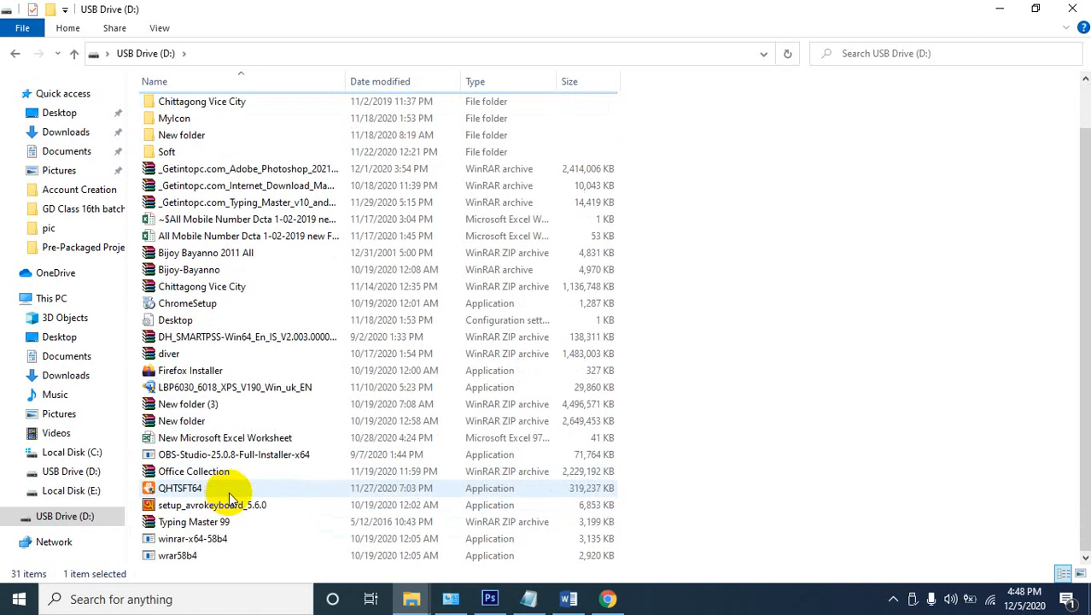
{"action": "scroll", "coordinate": [230, 491], "scroll_direction": "up", "scroll_amount": 1}
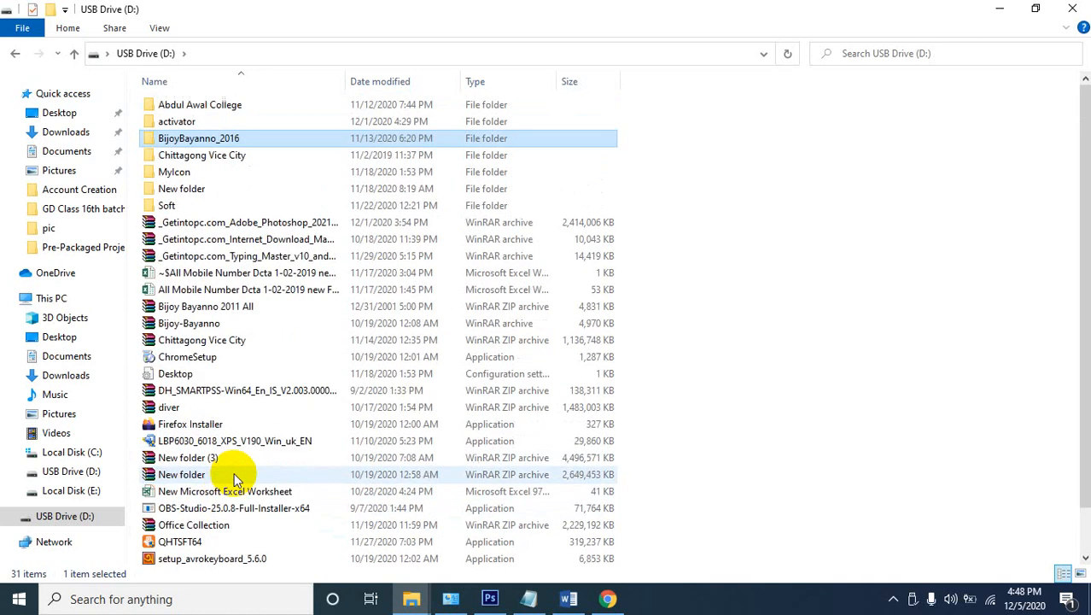
{"action": "left_click", "coordinate": [201, 171]}
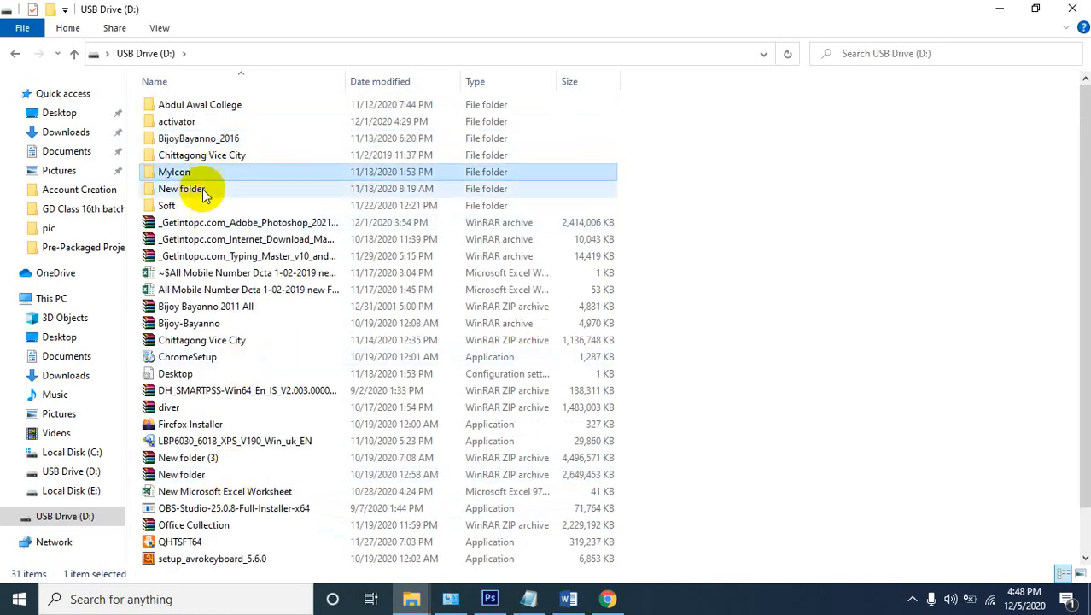
{"action": "double_click", "coordinate": [195, 205]}
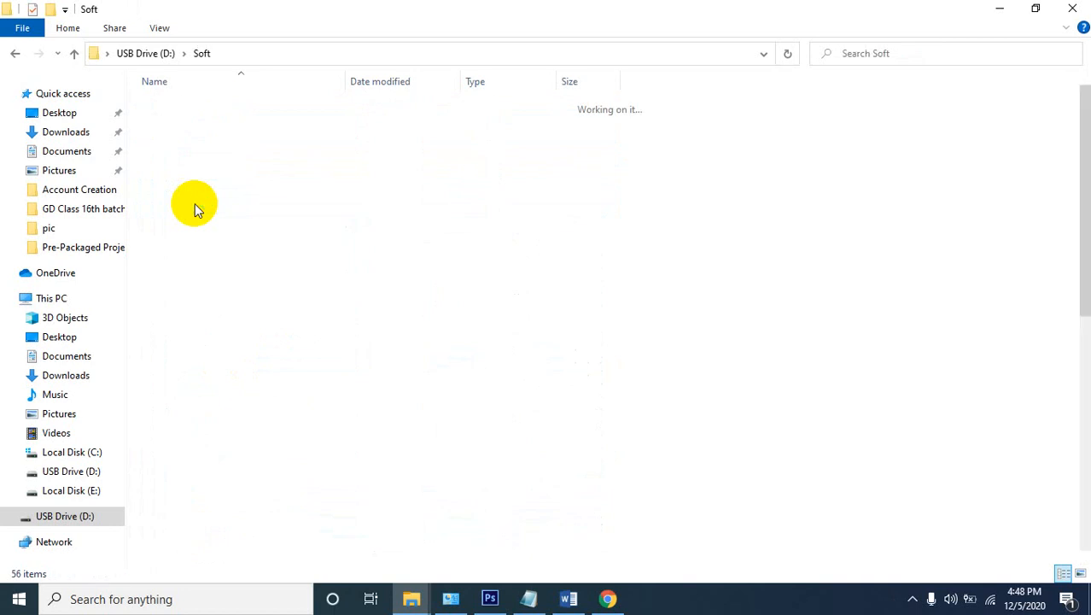
Examine the whole list of software folders and archives in the Soft folder, including the Adobe Photoshop entry
{"action": "left_click", "coordinate": [235, 106]}
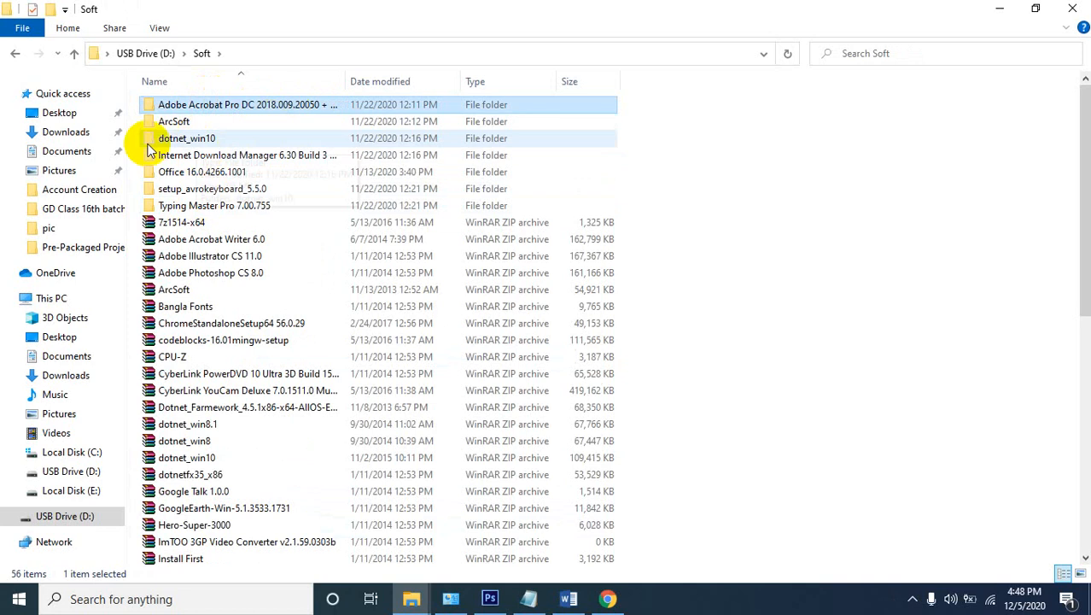
{"action": "left_click", "coordinate": [182, 123]}
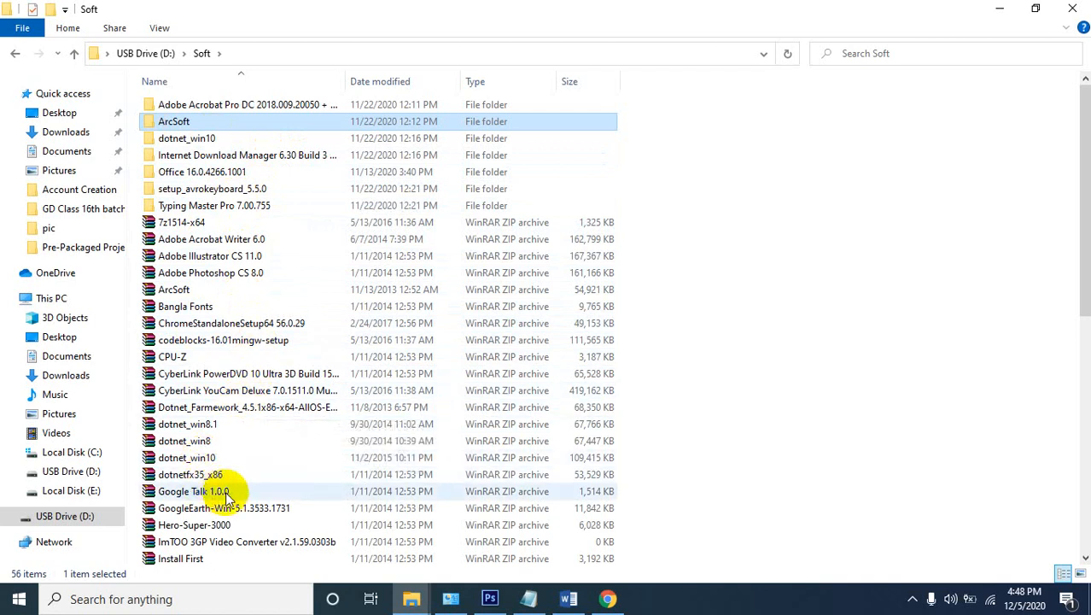
{"action": "scroll", "coordinate": [226, 493], "scroll_direction": "down", "scroll_amount": 4}
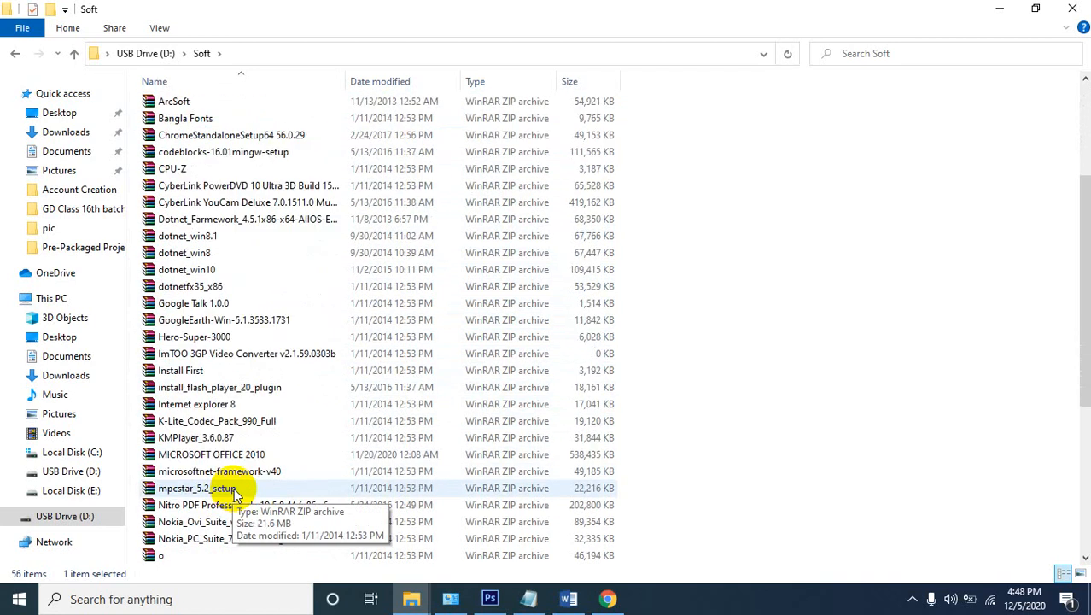
{"action": "scroll", "coordinate": [237, 495], "scroll_direction": "down", "scroll_amount": 3}
{"action": "scroll", "coordinate": [243, 503], "scroll_direction": "down", "scroll_amount": 2}
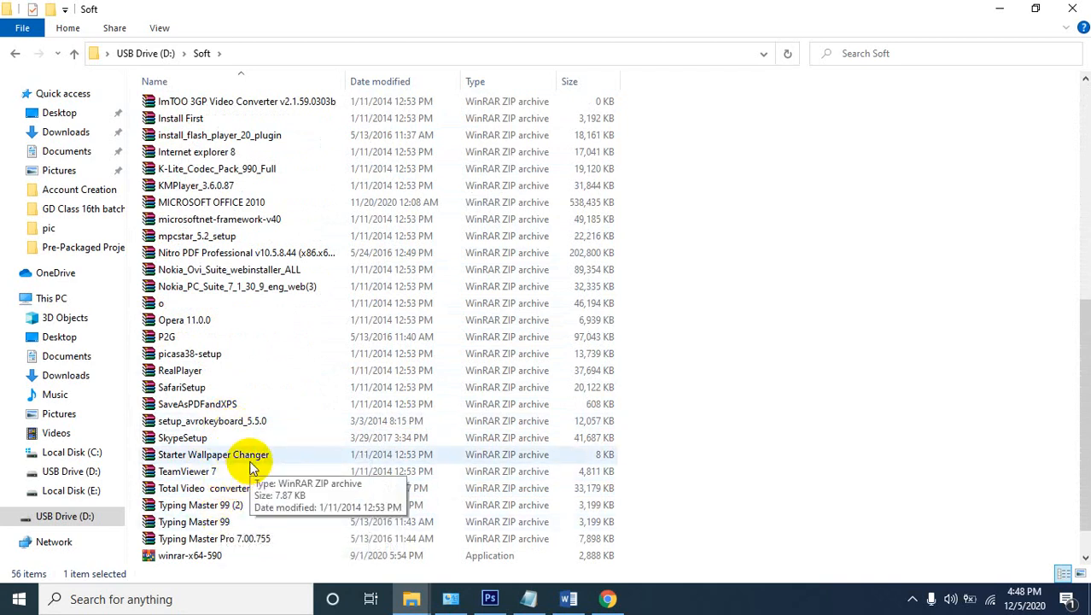
{"action": "scroll", "coordinate": [252, 468], "scroll_direction": "down", "scroll_amount": 1}
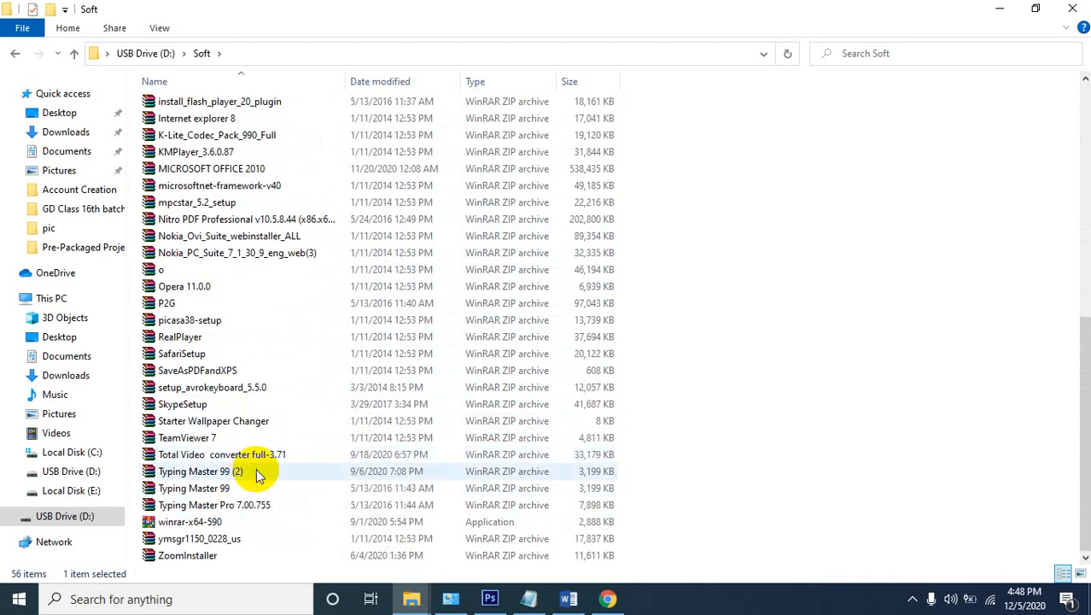
{"action": "scroll", "coordinate": [261, 478], "scroll_direction": "up", "scroll_amount": 1}
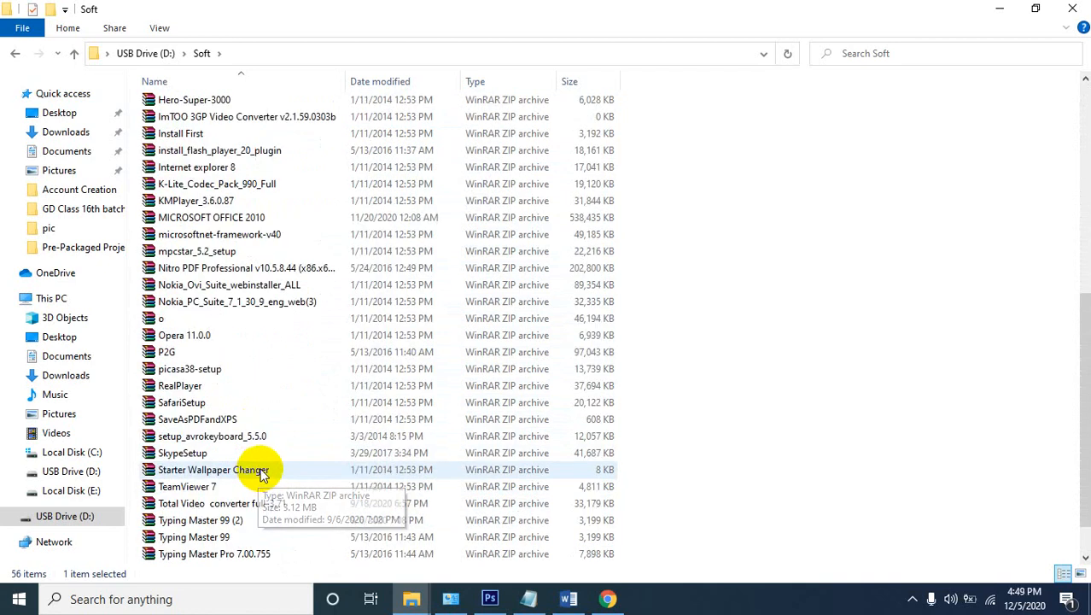
{"action": "scroll", "coordinate": [267, 465], "scroll_direction": "up", "scroll_amount": 8}
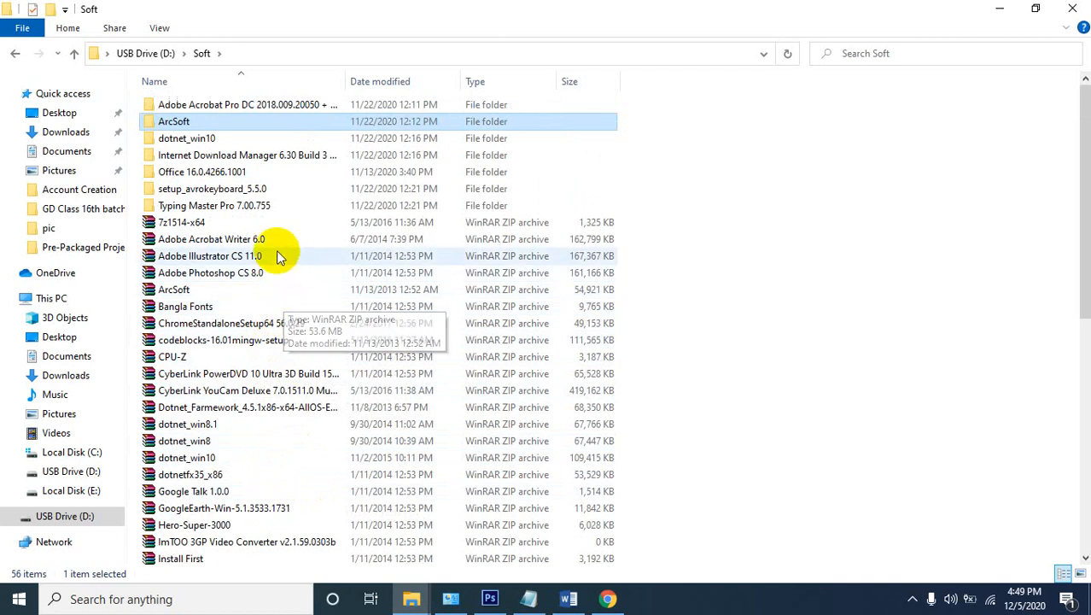
{"action": "left_click", "coordinate": [258, 273]}
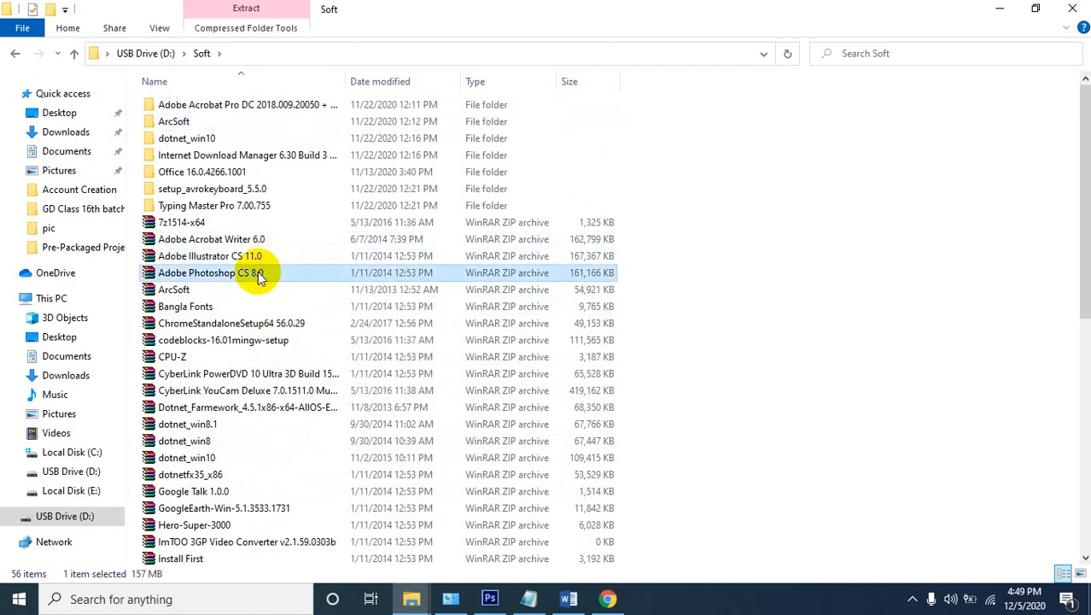
{"action": "left_click", "coordinate": [213, 208]}
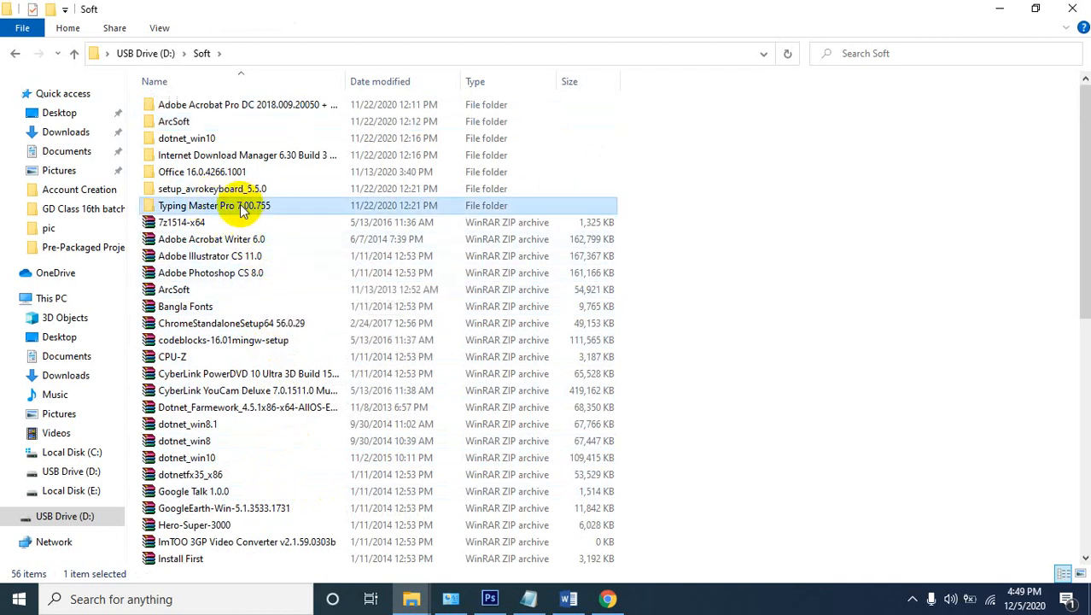
{"action": "left_click", "coordinate": [241, 157]}
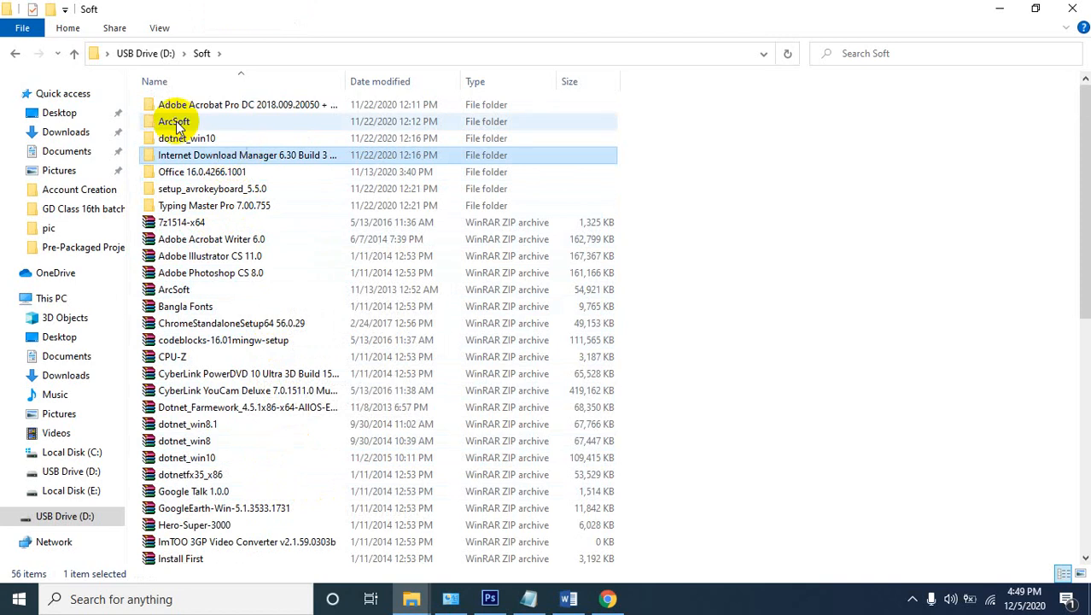
Return to the root of USB Drive (D:), check what New folder contains, and look over the neighbouring folders
{"action": "left_click", "coordinate": [79, 55]}
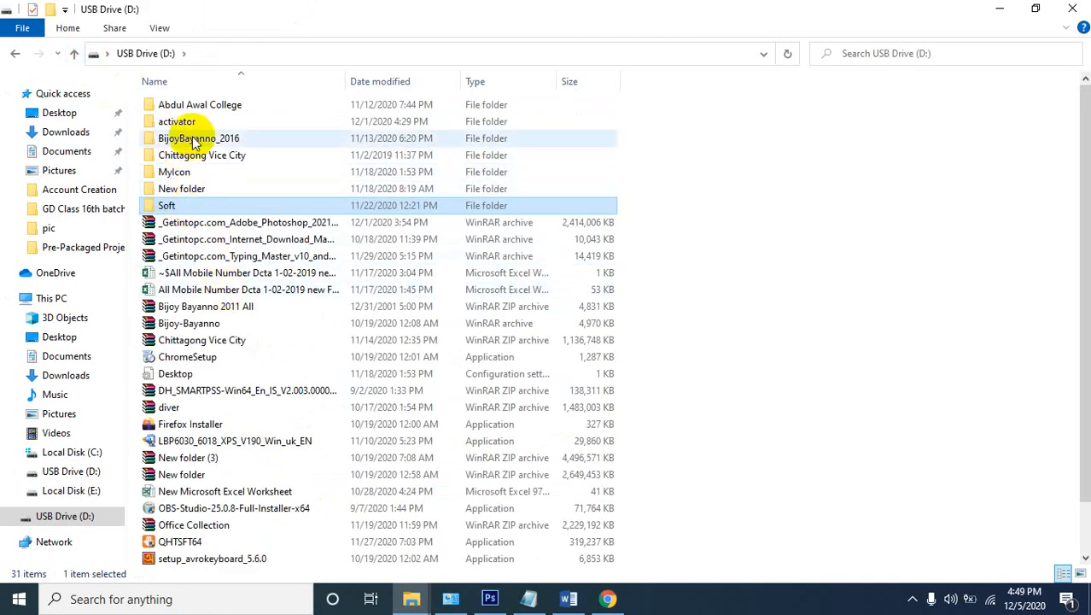
{"action": "double_click", "coordinate": [200, 184]}
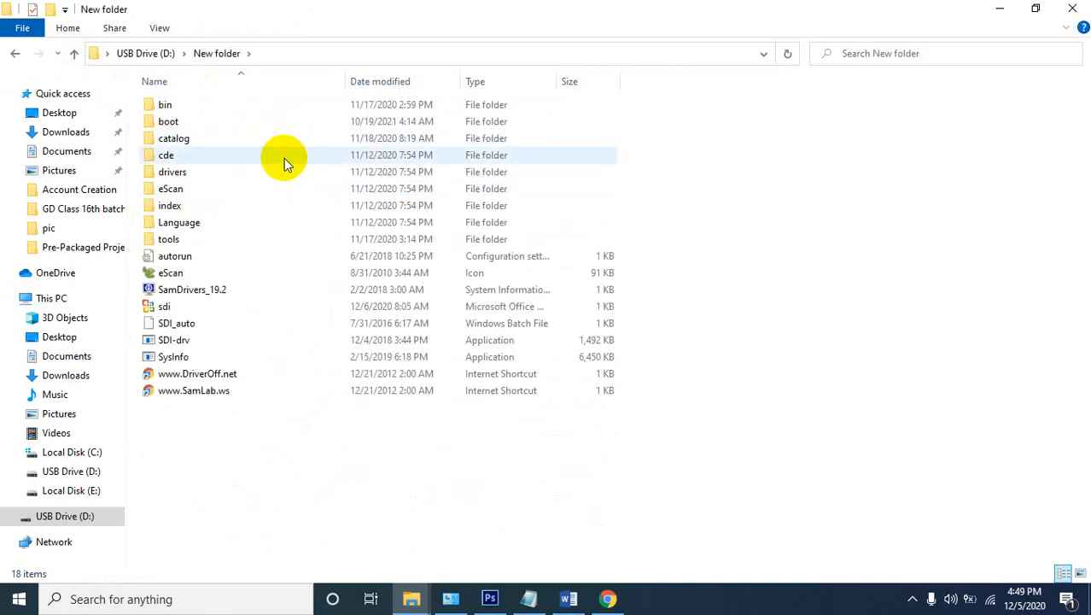
{"action": "left_click", "coordinate": [76, 53]}
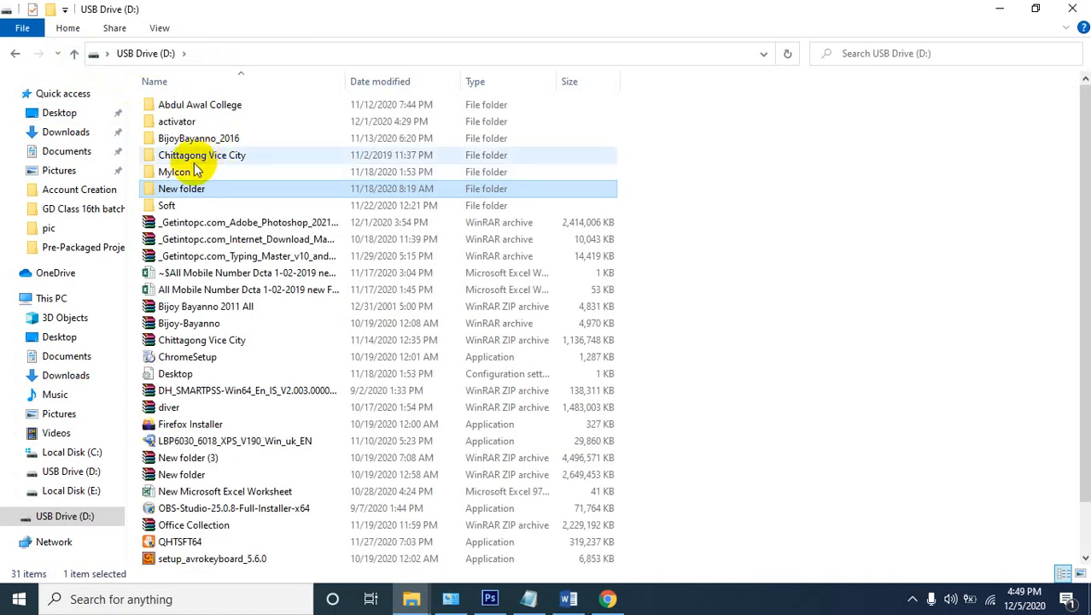
{"action": "left_click", "coordinate": [195, 171]}
{"action": "left_click", "coordinate": [201, 155]}
{"action": "left_click", "coordinate": [201, 138]}
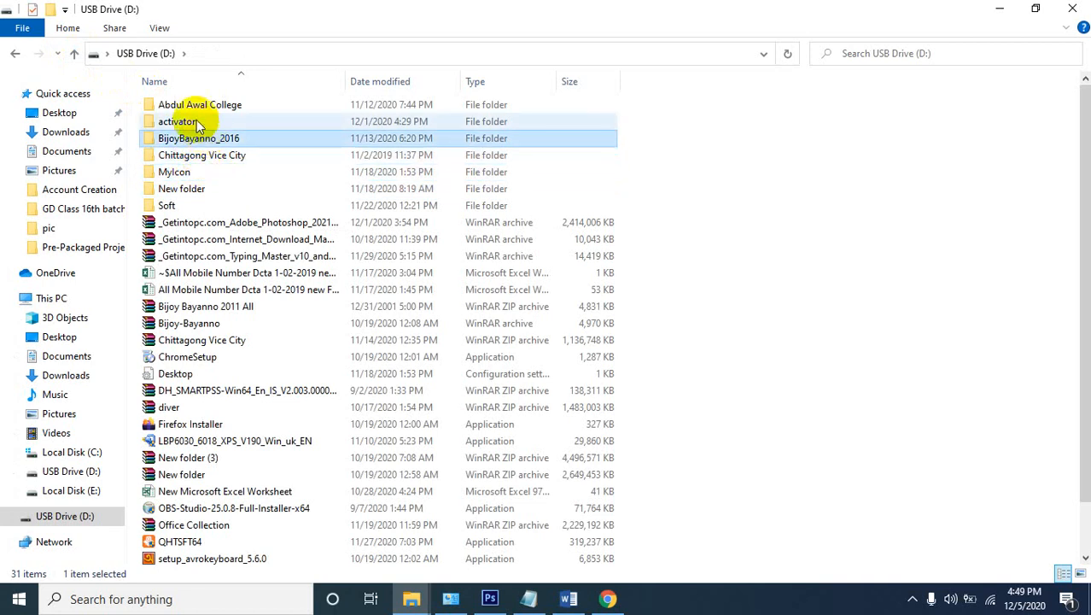
{"action": "left_click", "coordinate": [197, 124]}
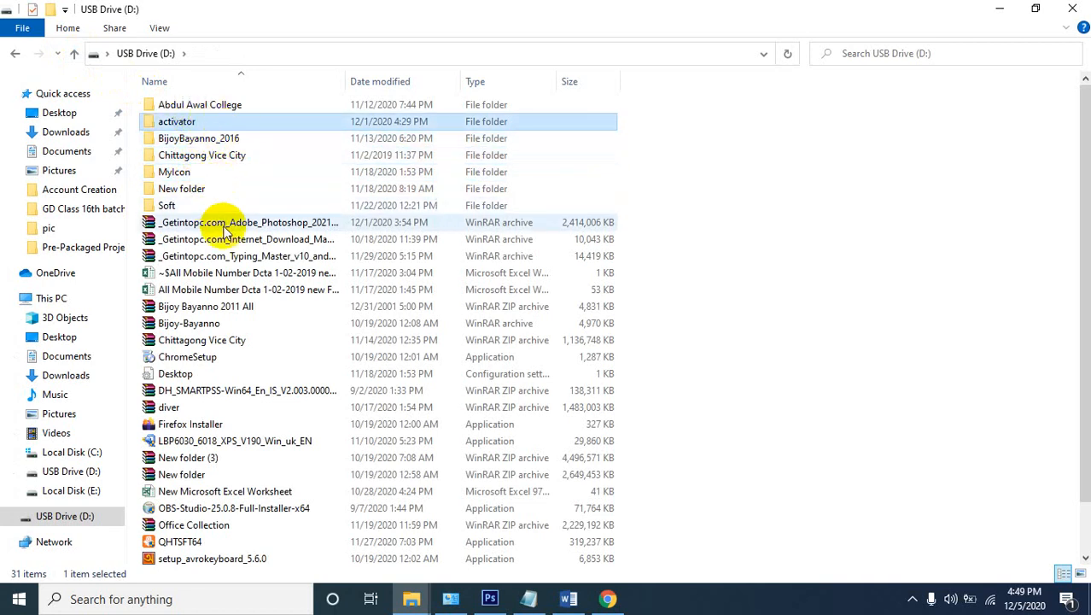
Copy the _Getintopc.com_Adobe_Photoshop_2021 WinRAR archive from the root of USB Drive (D:)
{"action": "left_click", "coordinate": [293, 225]}
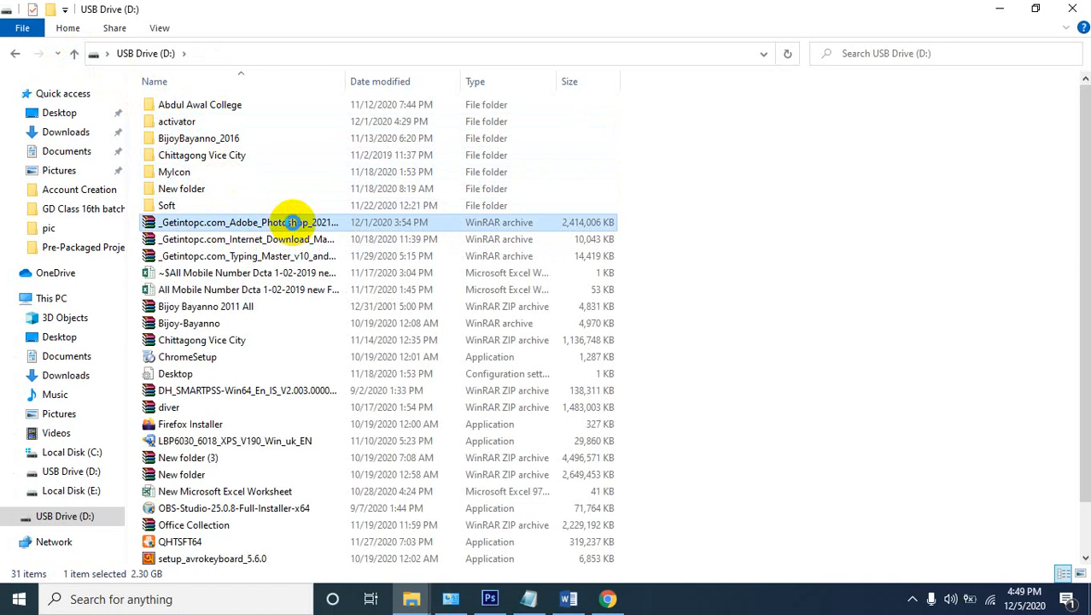
{"action": "right_click", "coordinate": [292, 222]}
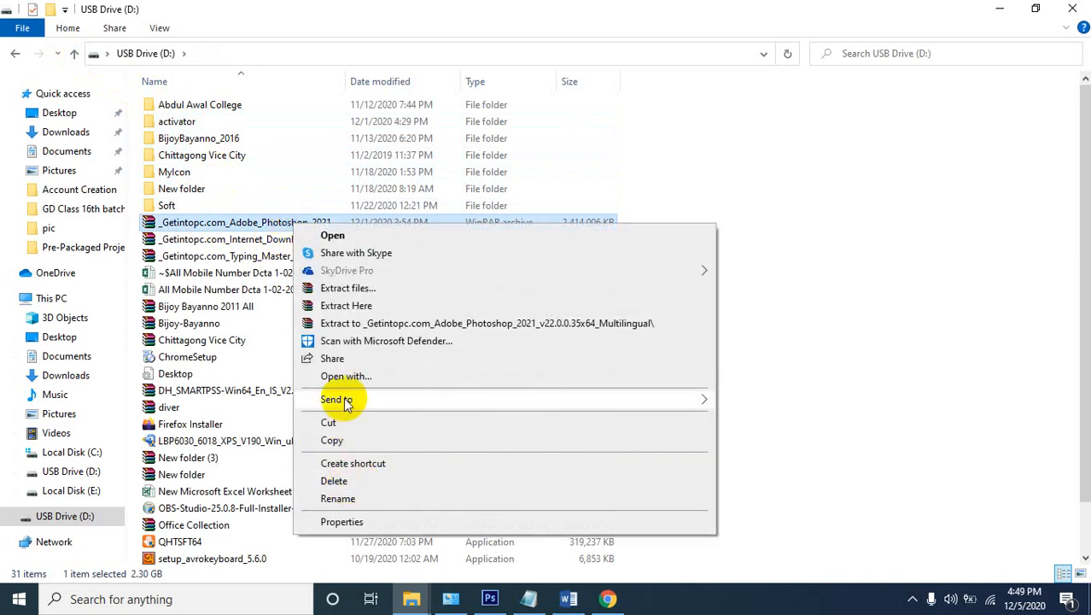
{"action": "left_click", "coordinate": [341, 440]}
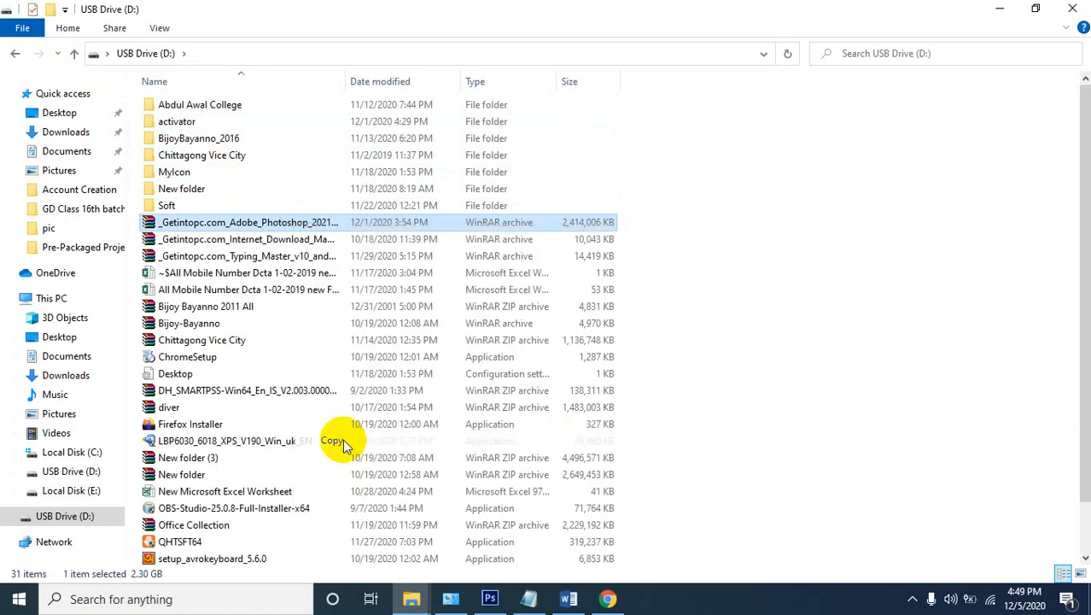
Paste the copied archive into the Softwer folder inside the Graphics folder tree on Local Disk (E:)
{"action": "left_click", "coordinate": [71, 490]}
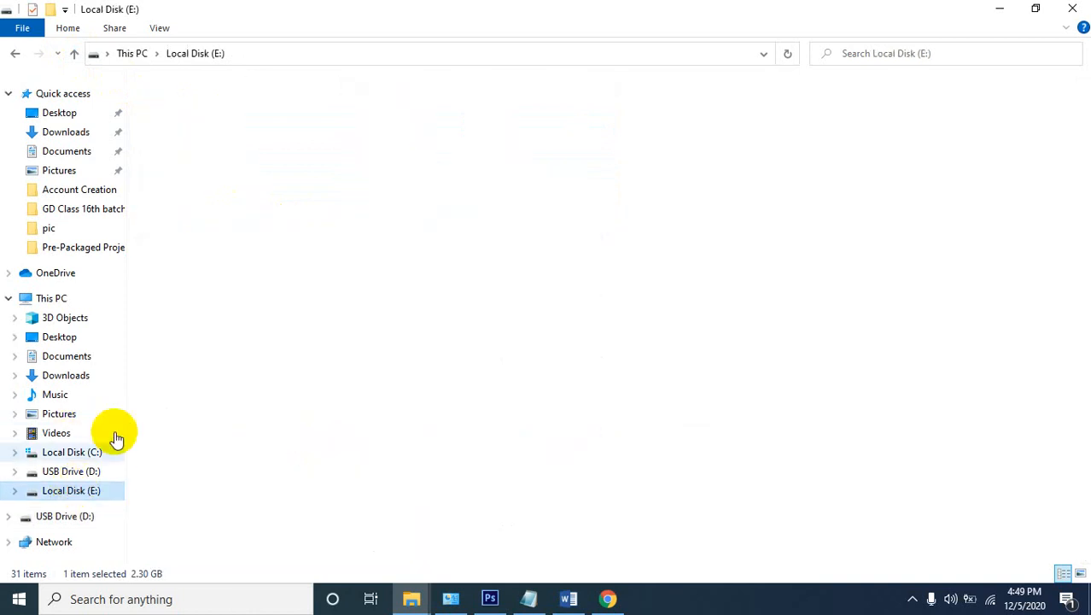
{"action": "left_click", "coordinate": [216, 172]}
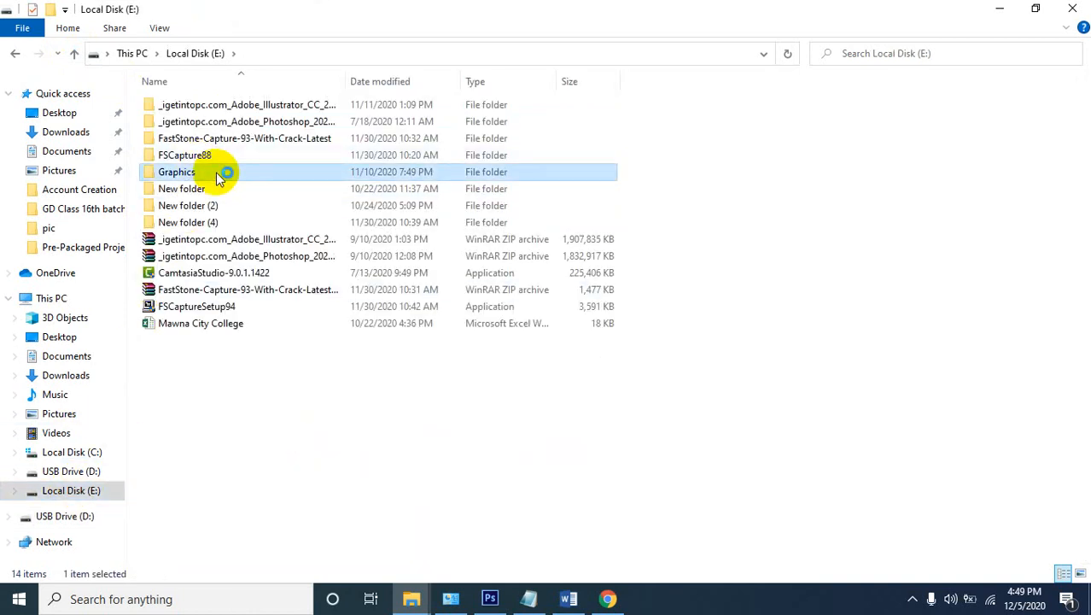
{"action": "double_click", "coordinate": [216, 172]}
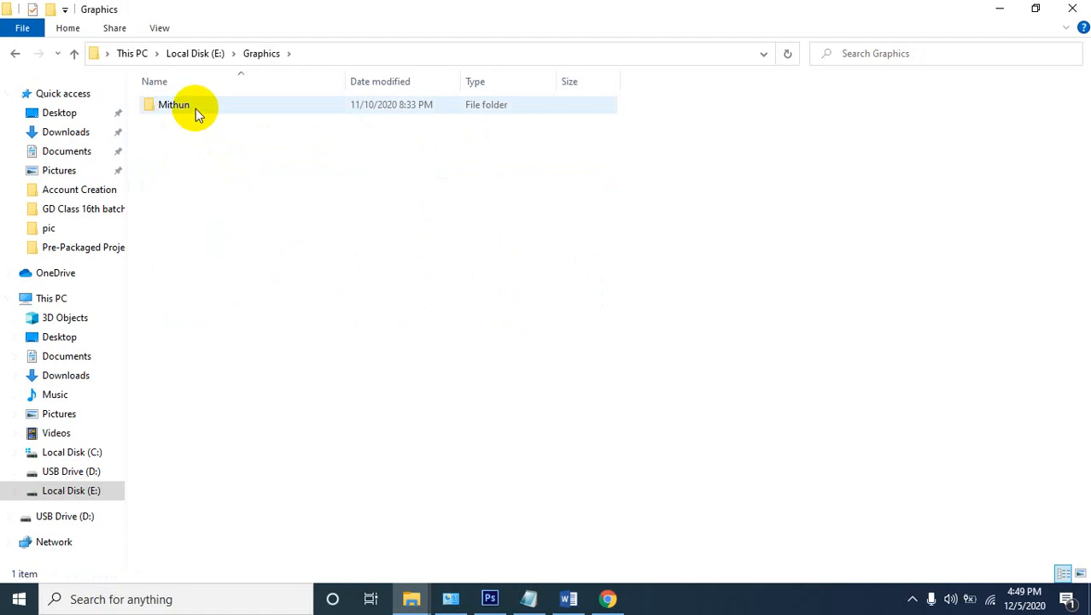
{"action": "double_click", "coordinate": [207, 110]}
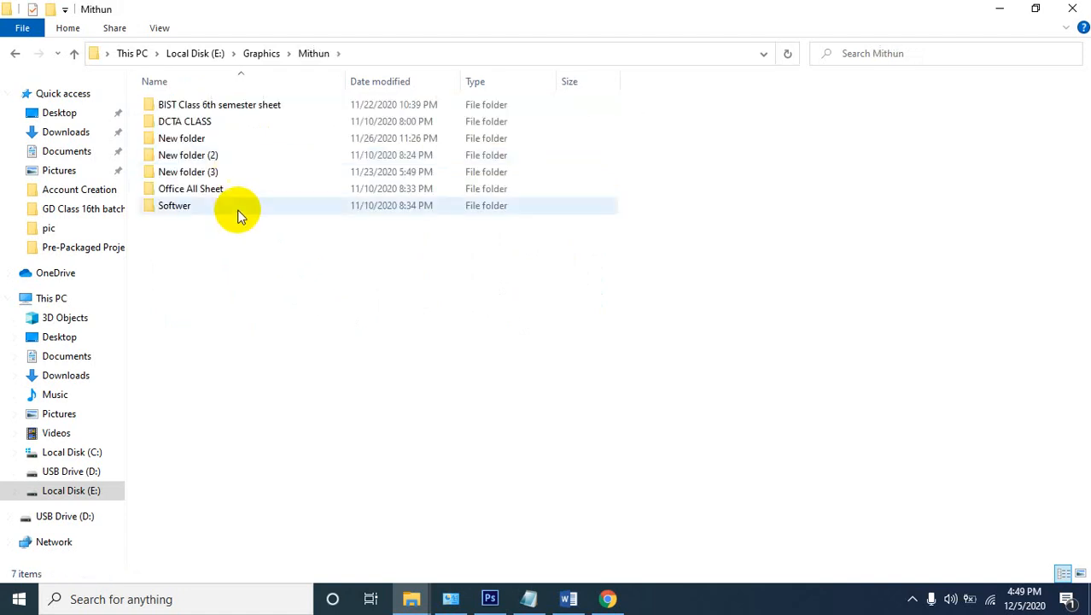
{"action": "left_click", "coordinate": [198, 210]}
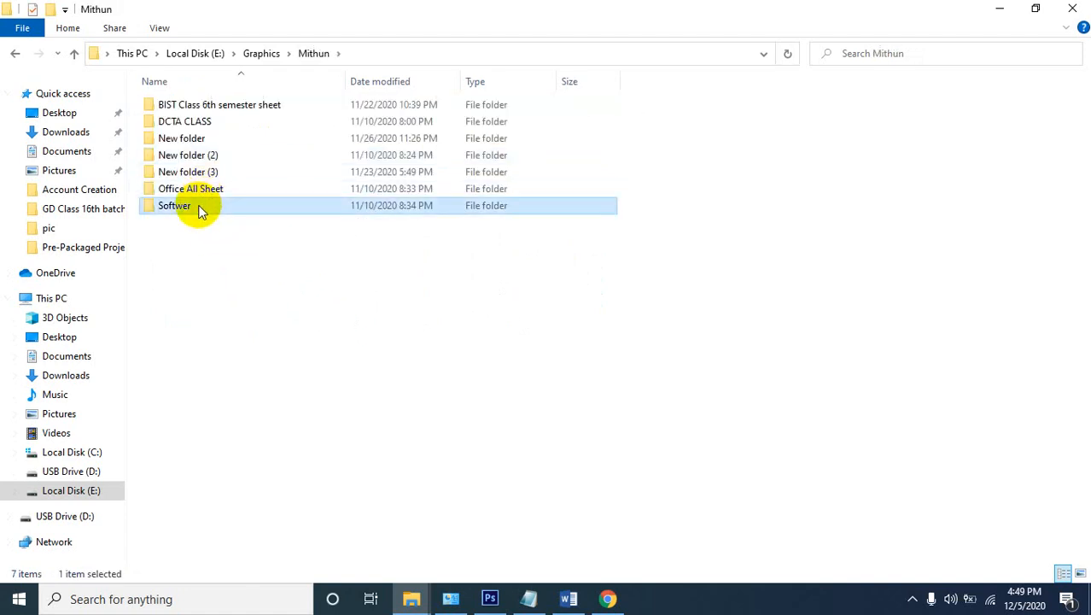
{"action": "double_click", "coordinate": [200, 210]}
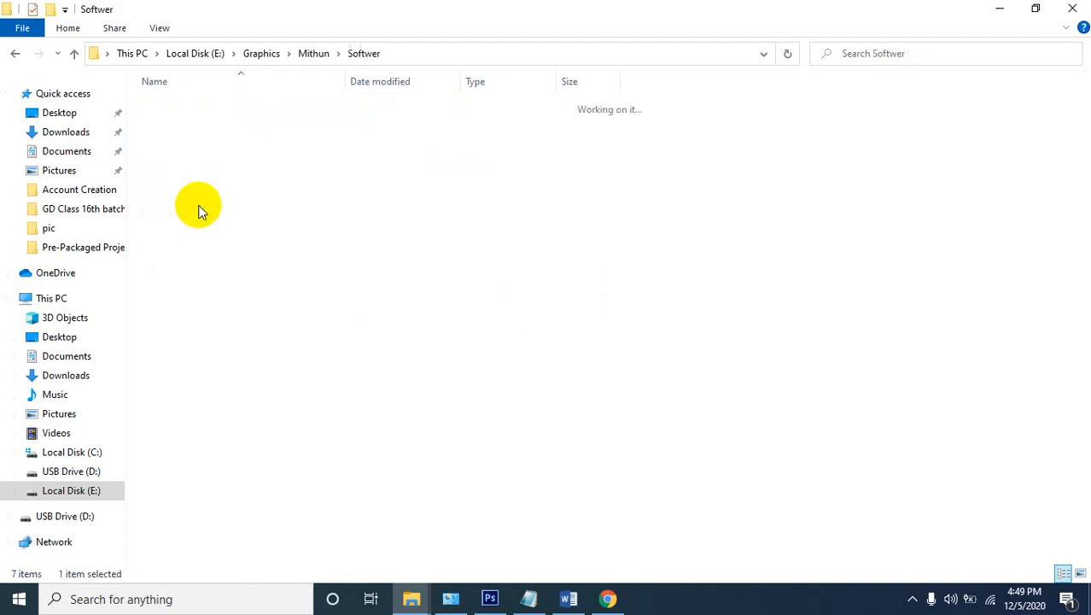
{"action": "right_click", "coordinate": [309, 211]}
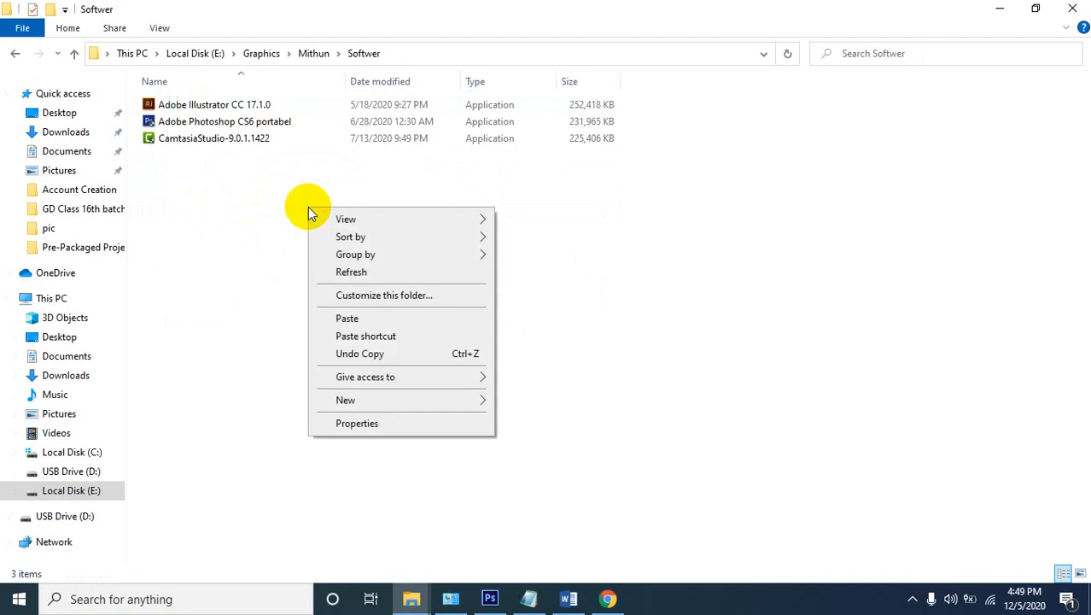
{"action": "left_click", "coordinate": [74, 53]}
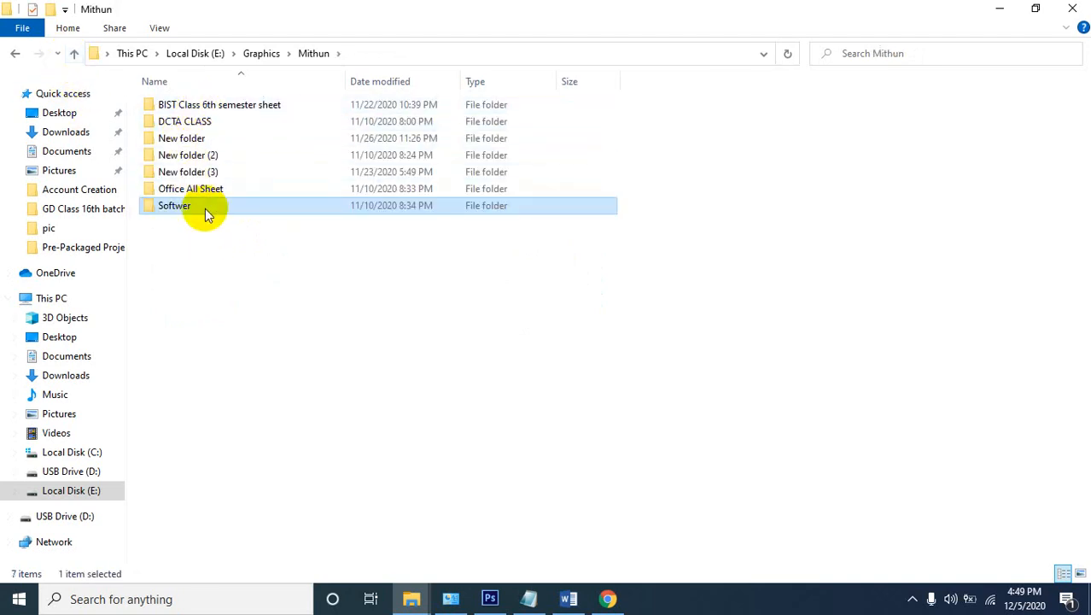
{"action": "double_click", "coordinate": [212, 206]}
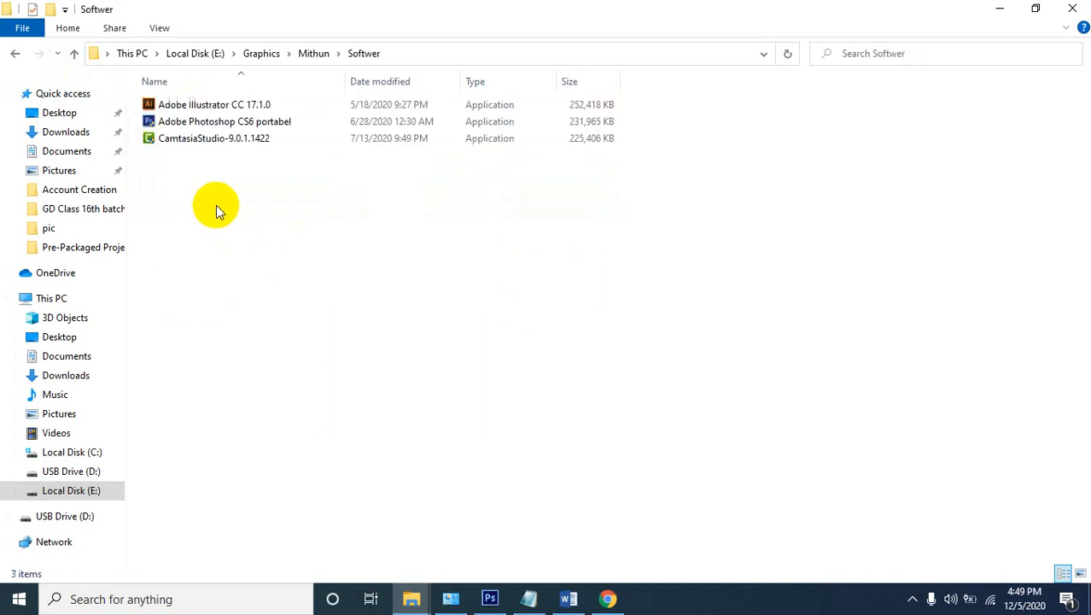
{"action": "right_click", "coordinate": [290, 186]}
{"action": "left_click", "coordinate": [355, 303]}
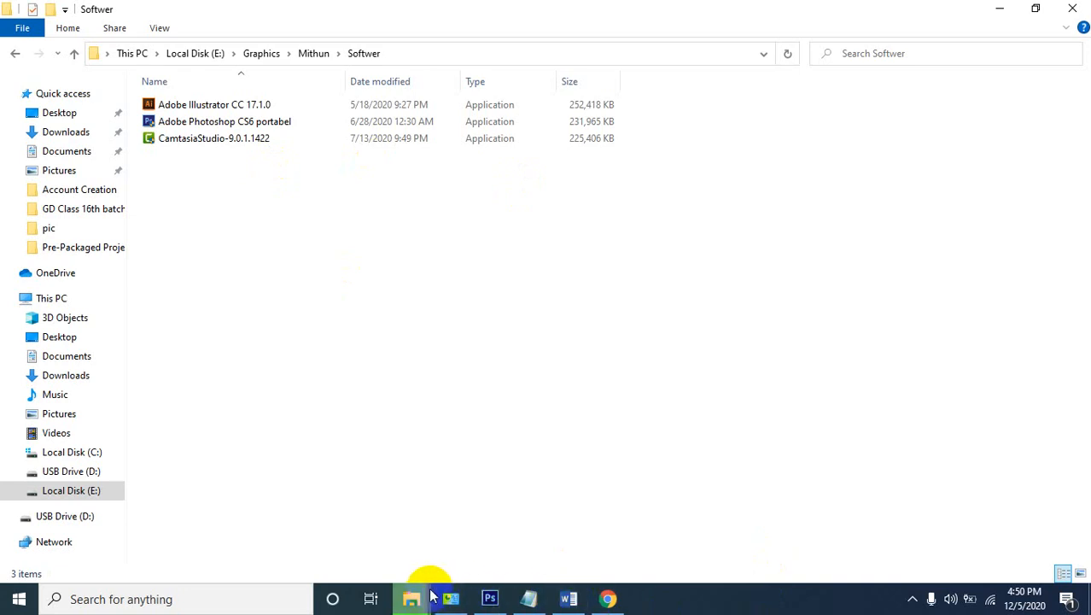
Minimise the Softwer folder window, switch to Photoshop, and compare the flyer's briefcase icon with the one in Flyer-Design.png
{"action": "mouse_move", "coordinate": [431, 601]}
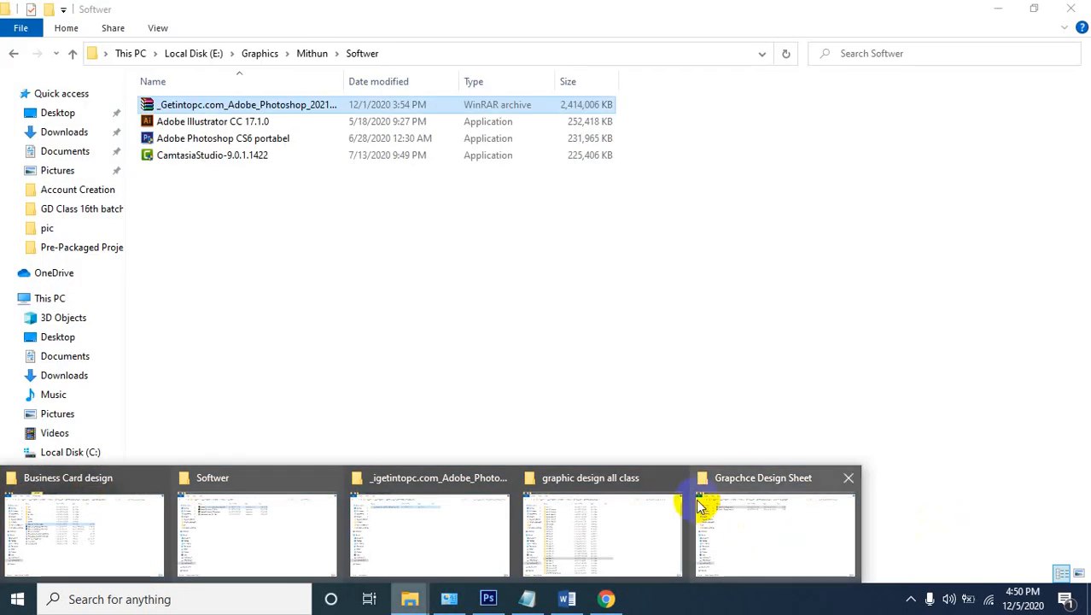
{"action": "mouse_move", "coordinate": [695, 499]}
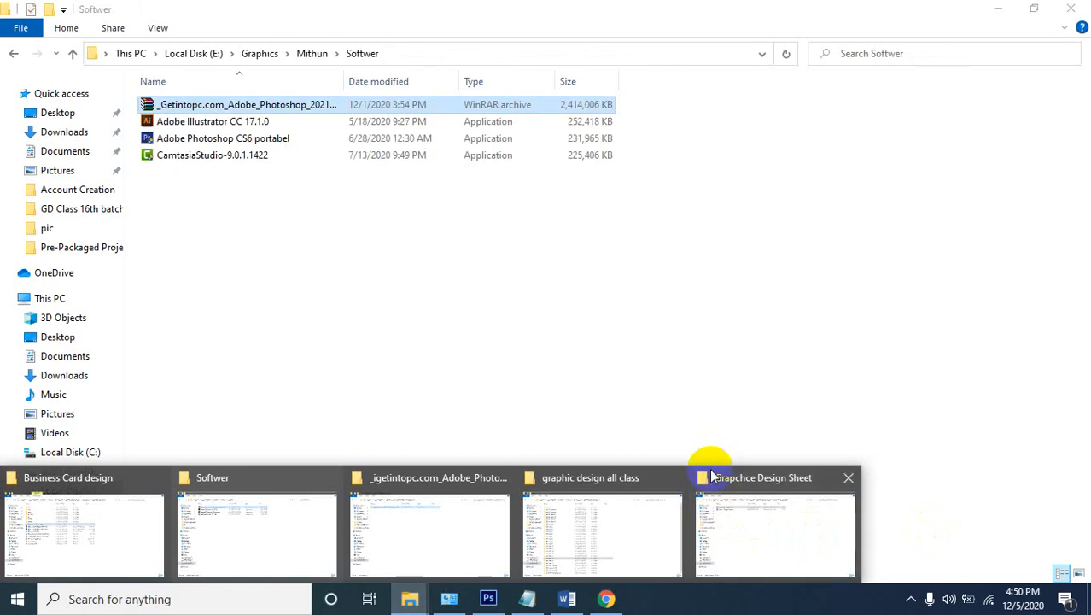
{"action": "mouse_move", "coordinate": [711, 476]}
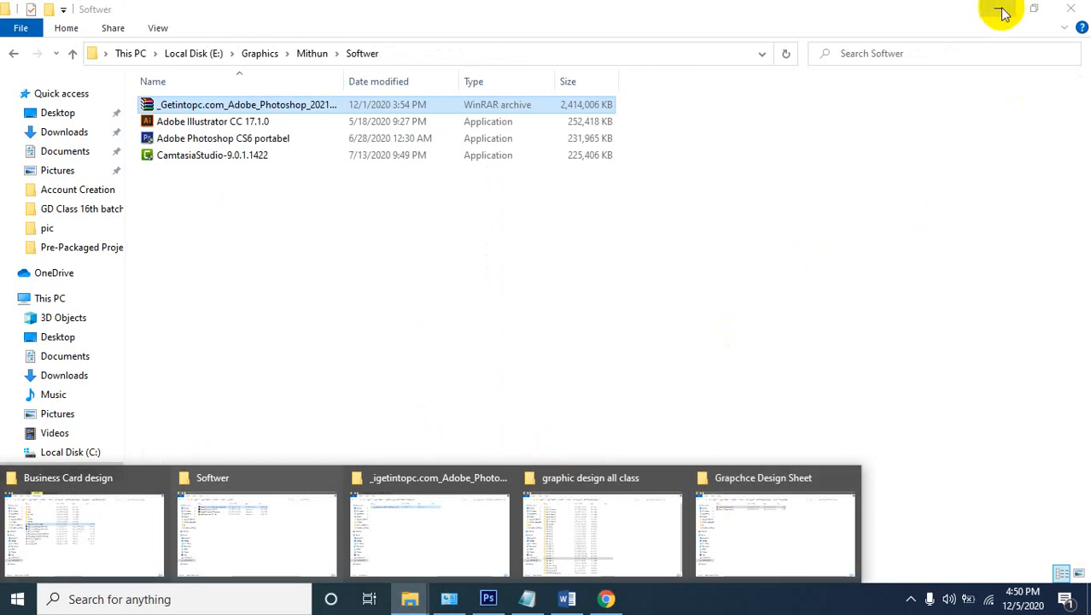
{"action": "left_click", "coordinate": [999, 10]}
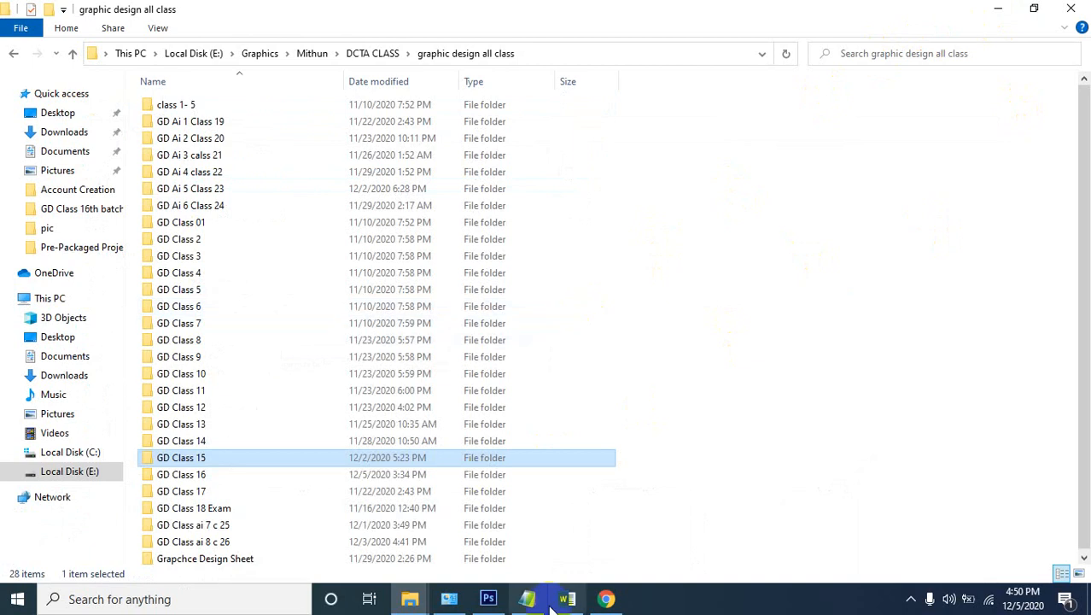
{"action": "left_click", "coordinate": [489, 600]}
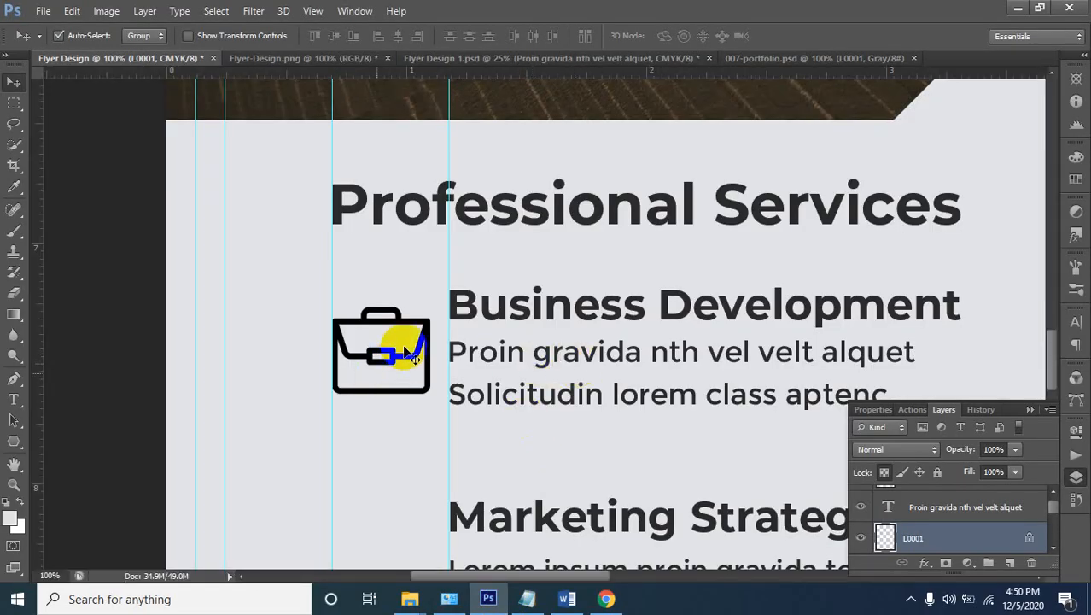
{"action": "left_click", "coordinate": [309, 59]}
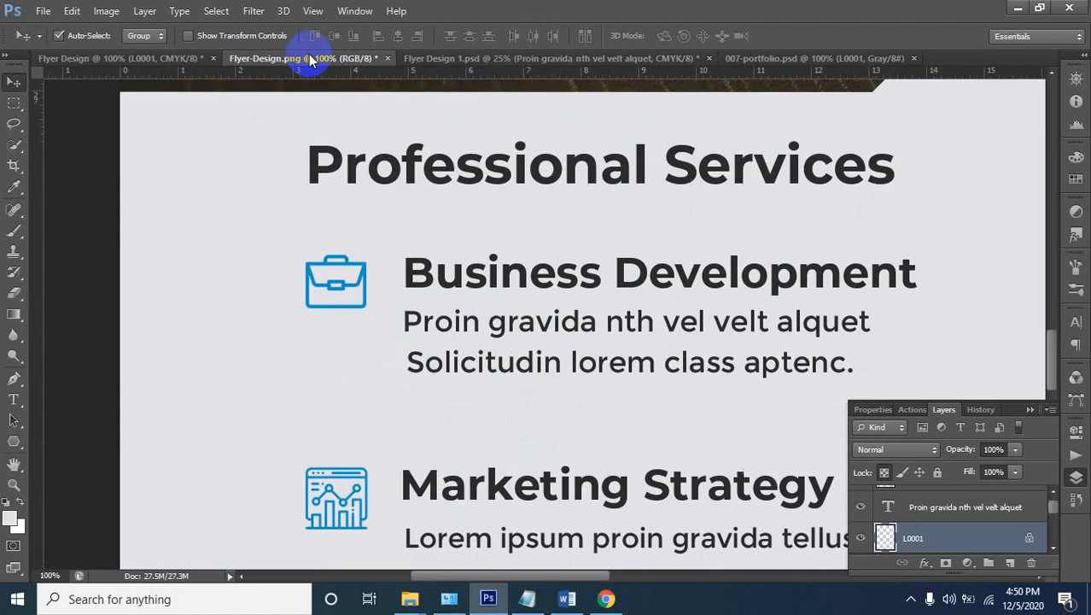
{"action": "left_click", "coordinate": [178, 61]}
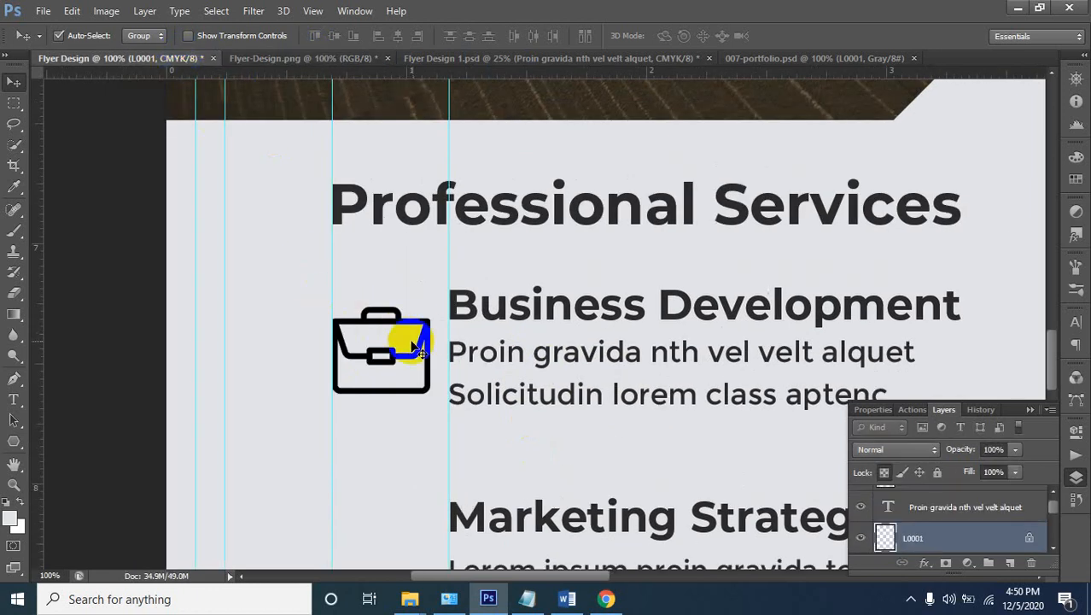
Scale the briefcase icon to about 58% and align it with the Professional Services guide, beside the Business Development heading
{"action": "left_click_drag", "start_coordinate": [427, 332], "coordinate": [447, 314]}
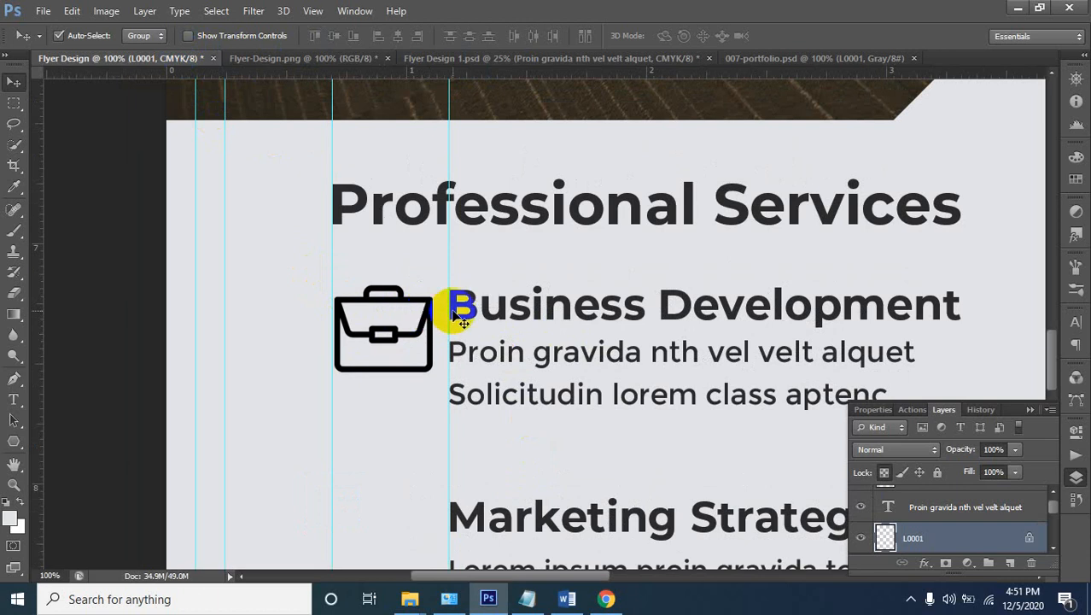
{"action": "key", "text": "ctrl+t"}
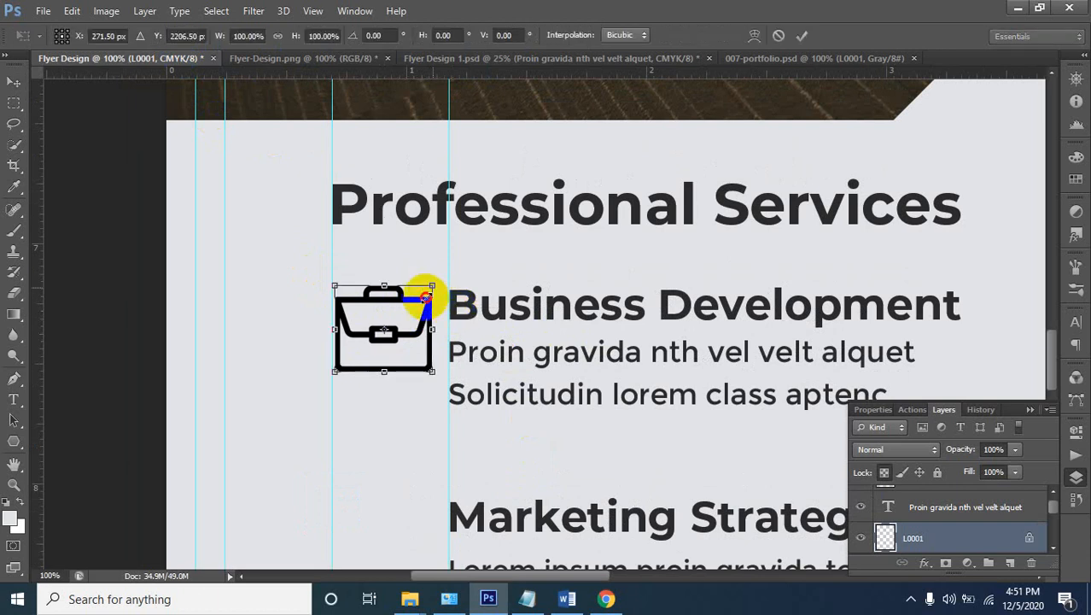
{"action": "mouse_move", "coordinate": [425, 297]}
{"action": "left_mouse_down"}
{"action": "mouse_move", "coordinate": [411, 311]}
{"action": "mouse_move", "coordinate": [423, 315]}
{"action": "left_mouse_up"}
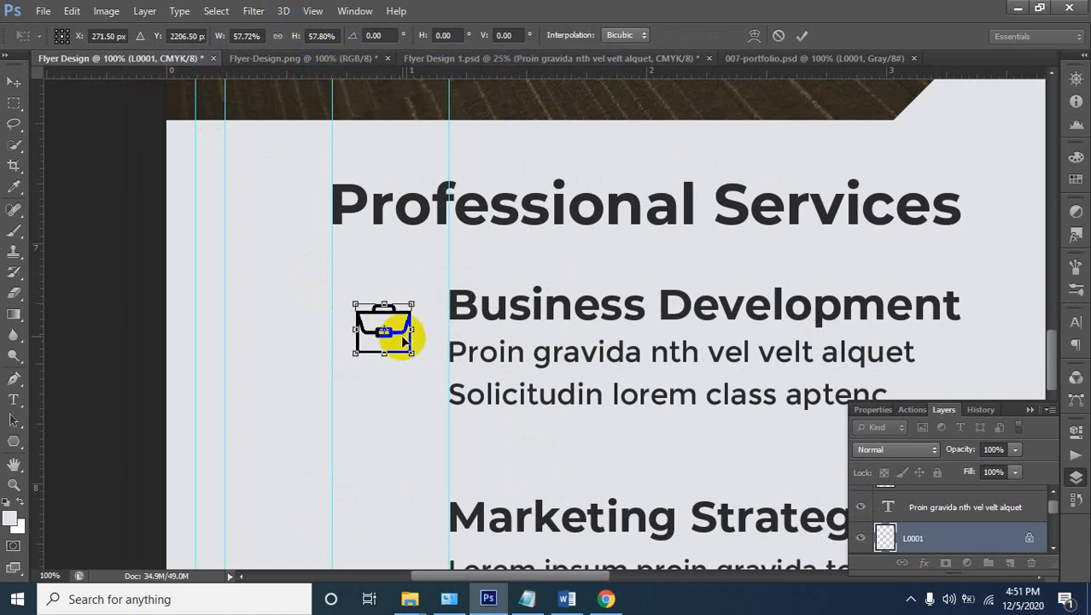
{"action": "left_click_drag", "start_coordinate": [405, 328], "coordinate": [383, 318]}
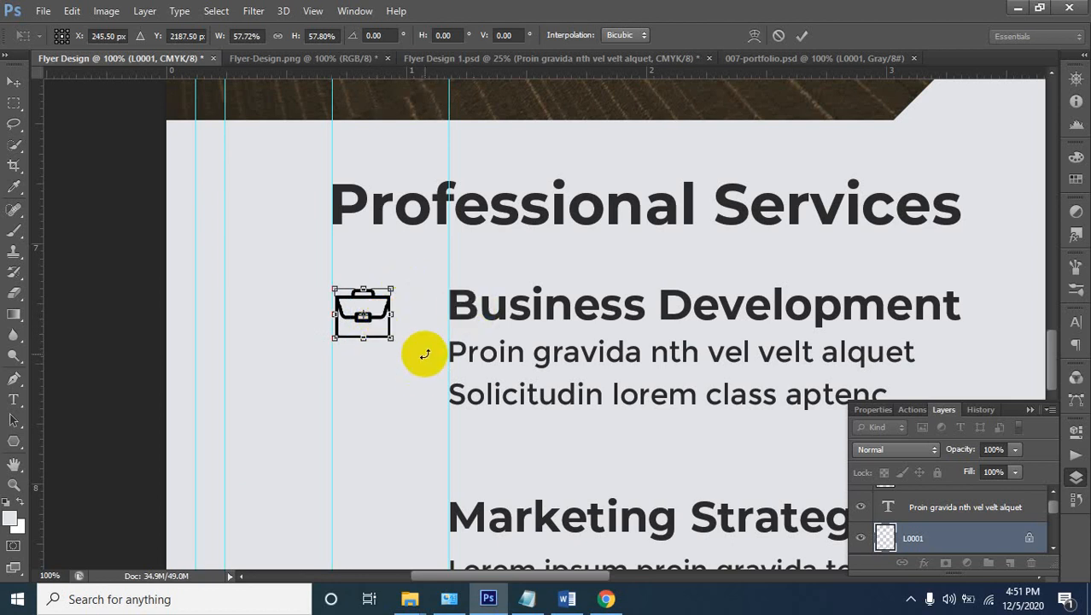
{"action": "key", "text": "Return"}
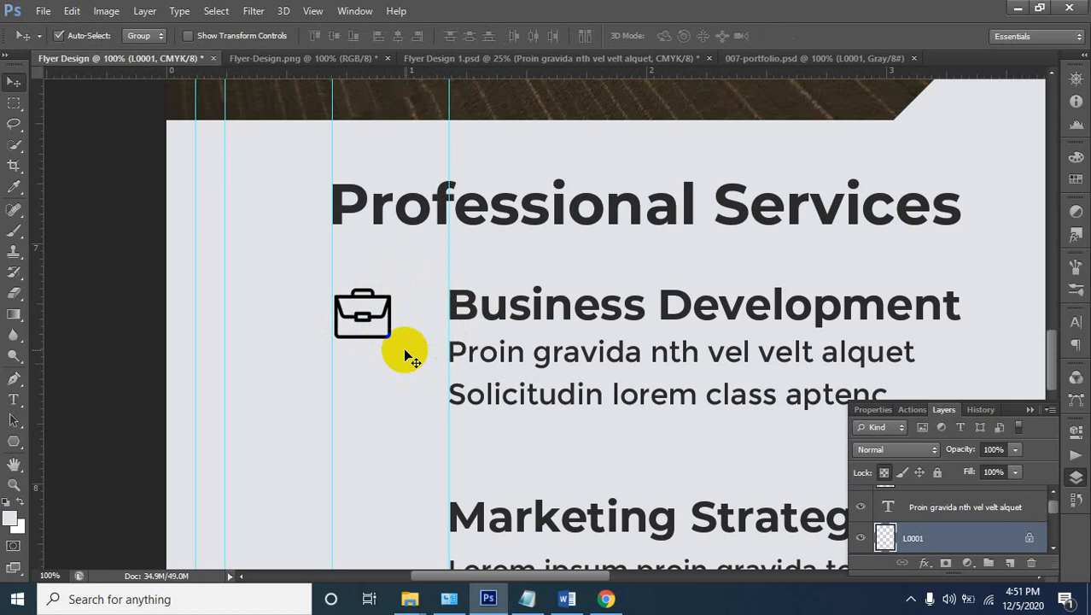
Check the service icons in Flyer Design 1.psd, then return to Flyer Design and review its services section and whole page
{"action": "left_click", "coordinate": [506, 59]}
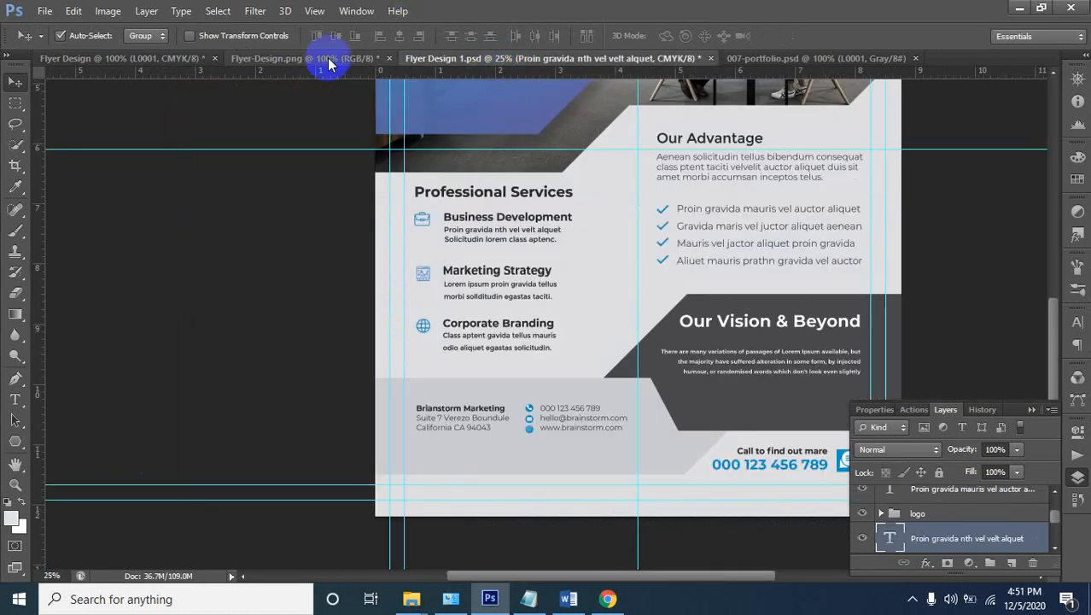
{"action": "left_click", "coordinate": [185, 59]}
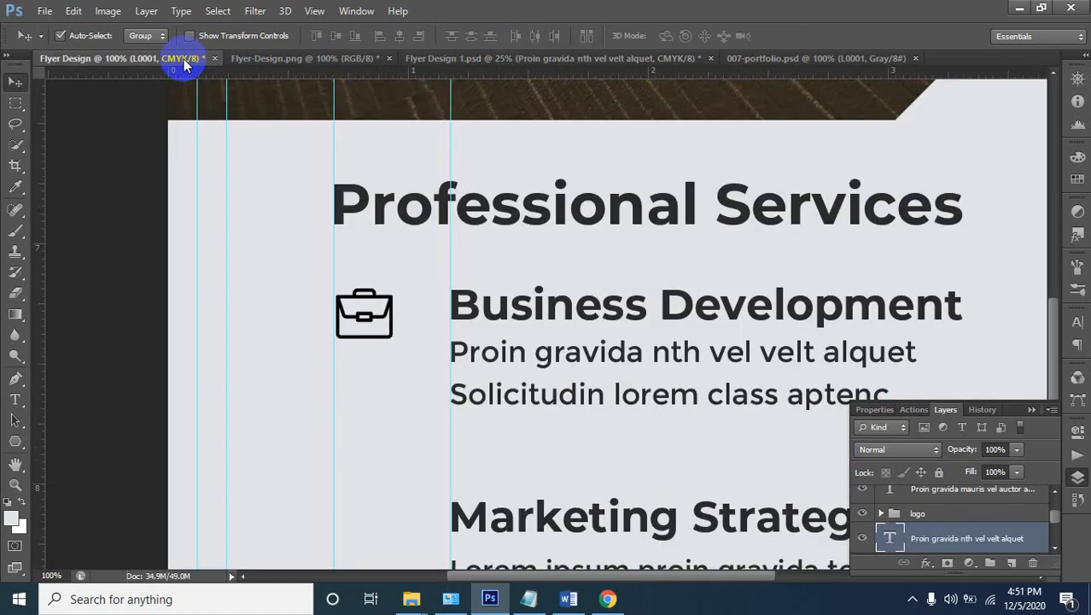
{"action": "left_click", "coordinate": [373, 147], "text": "alt"}
{"action": "left_click", "coordinate": [373, 147], "text": "alt"}
{"action": "left_click", "coordinate": [395, 128], "text": "alt"}
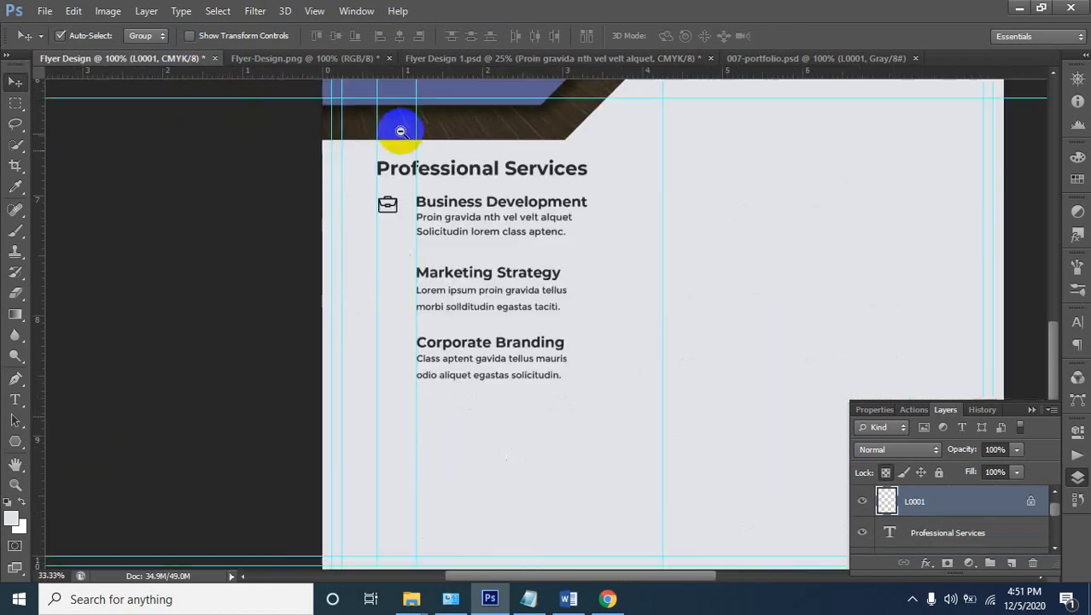
{"action": "left_click", "coordinate": [385, 129], "text": "alt"}
{"action": "left_click", "coordinate": [419, 127], "text": "alt"}
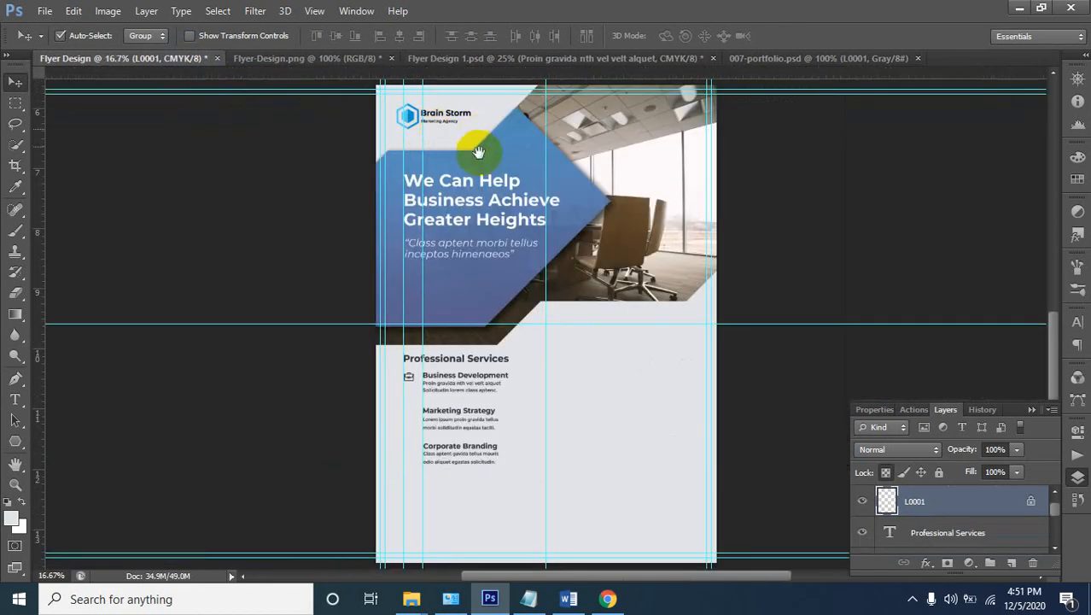
Examine the Brain Storm logo in Flyer Design up close and compare it with the header of Flyer Design 1.psd
{"action": "left_click", "coordinate": [416, 117]}
{"action": "left_click", "coordinate": [331, 111]}
{"action": "left_click", "coordinate": [360, 122]}
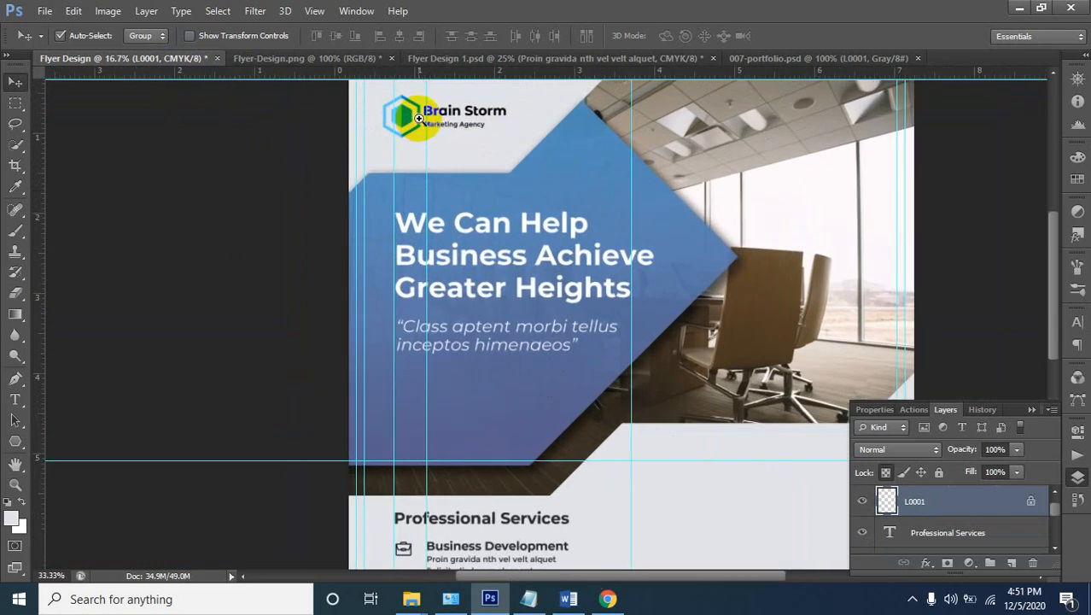
{"action": "left_click", "coordinate": [410, 120]}
{"action": "left_click", "coordinate": [382, 113]}
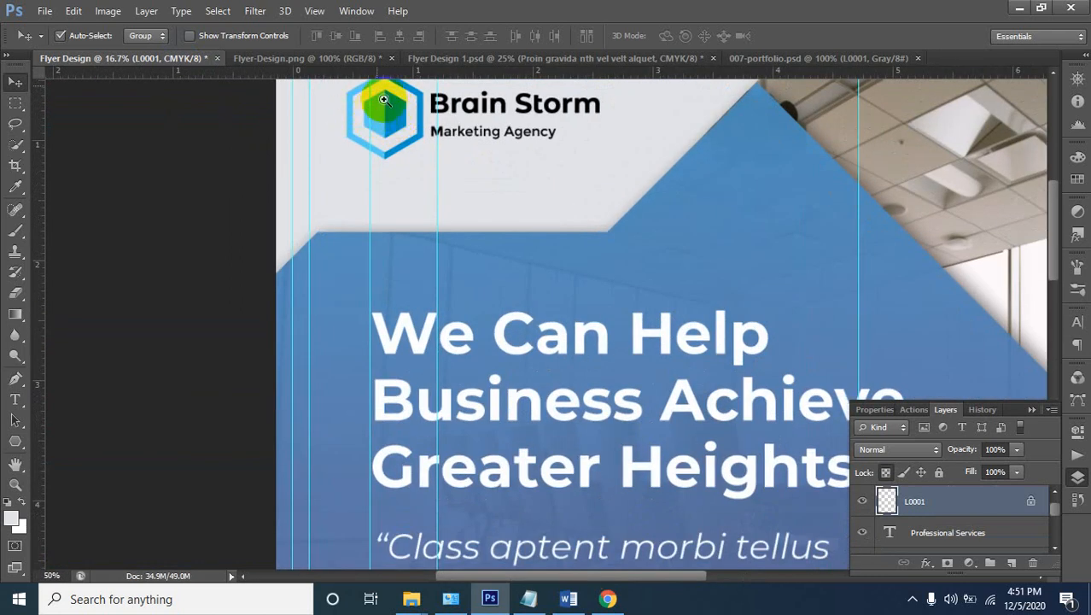
{"action": "left_click", "coordinate": [424, 58]}
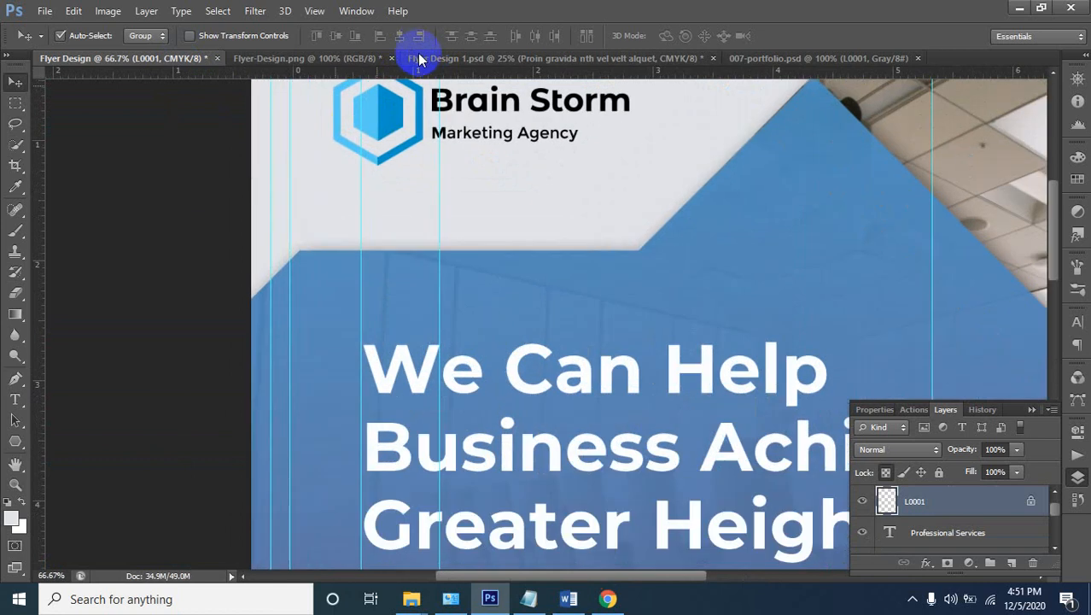
{"action": "left_click", "coordinate": [422, 58]}
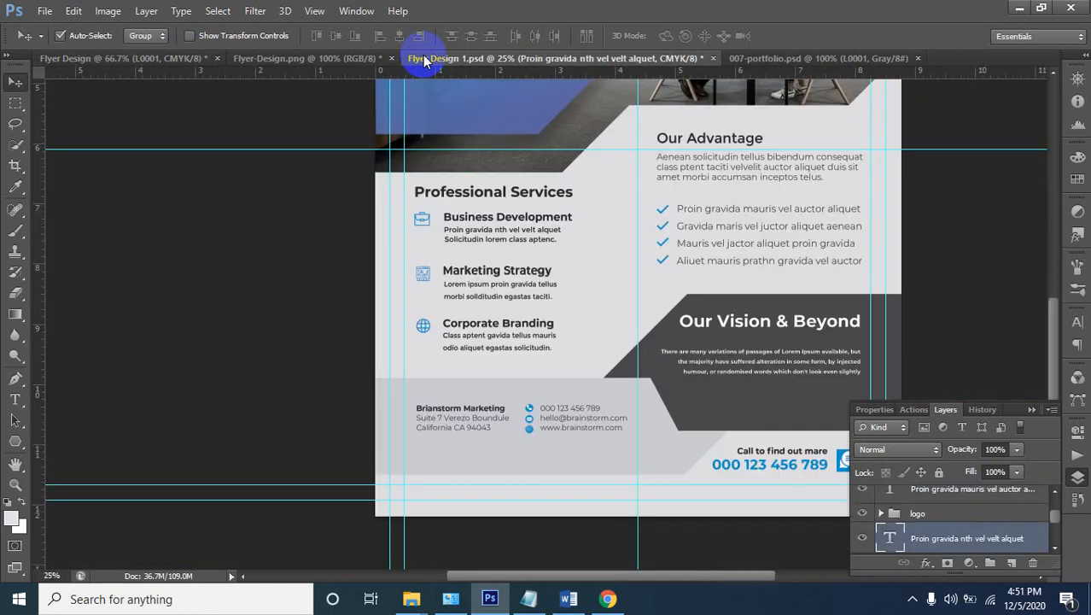
{"action": "scroll", "coordinate": [487, 202], "scroll_direction": "up", "scroll_amount": 5}
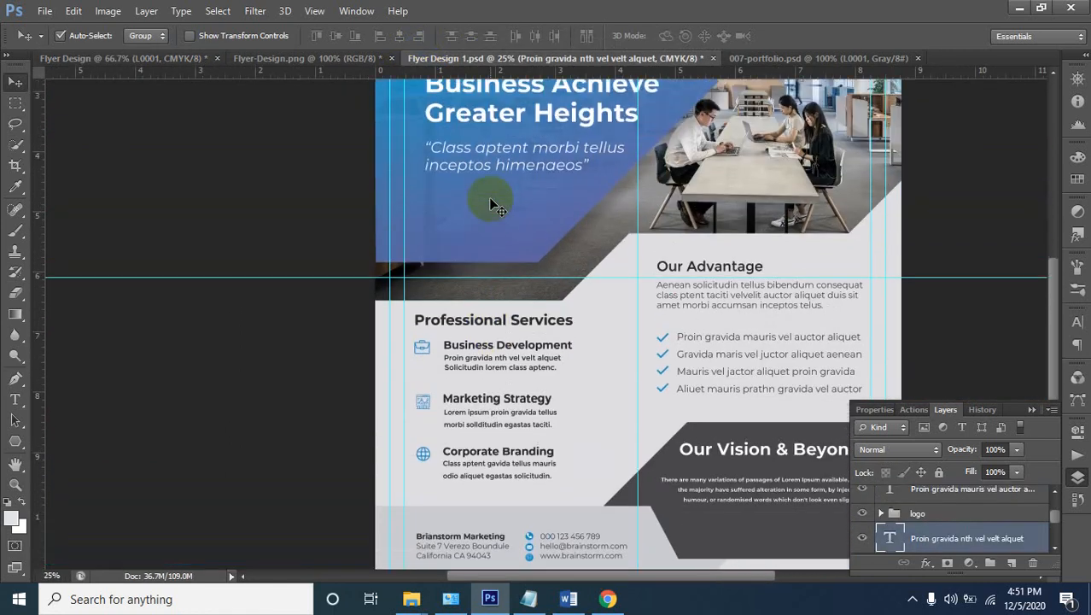
{"action": "scroll", "coordinate": [493, 203], "scroll_direction": "up", "scroll_amount": 2}
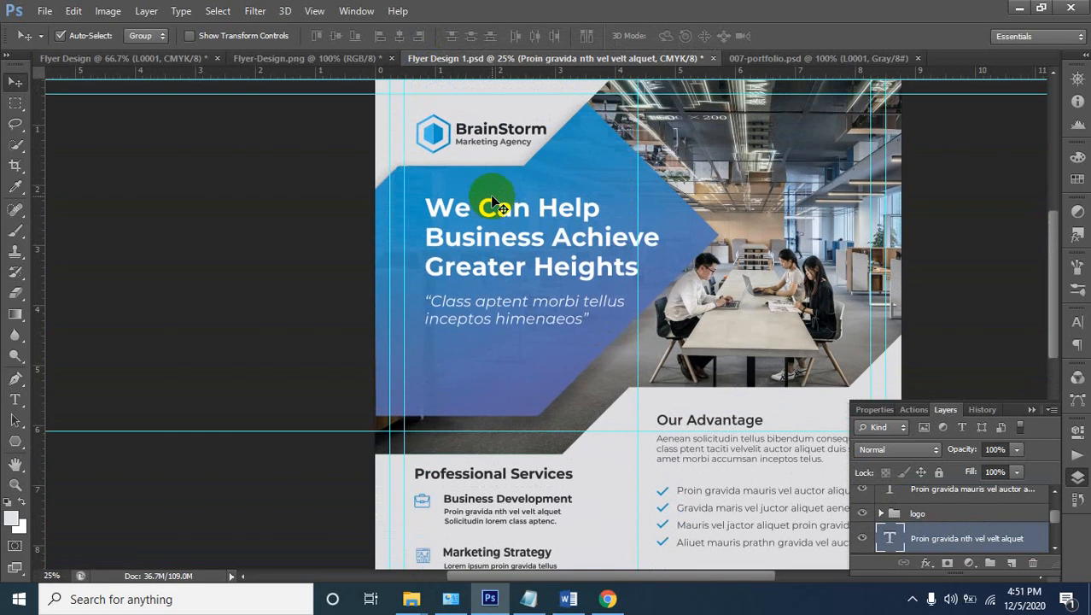
Compare the services section of Flyer Design 1.psd with Flyer-Design.png
{"action": "scroll", "coordinate": [492, 203], "scroll_direction": "down", "scroll_amount": 2}
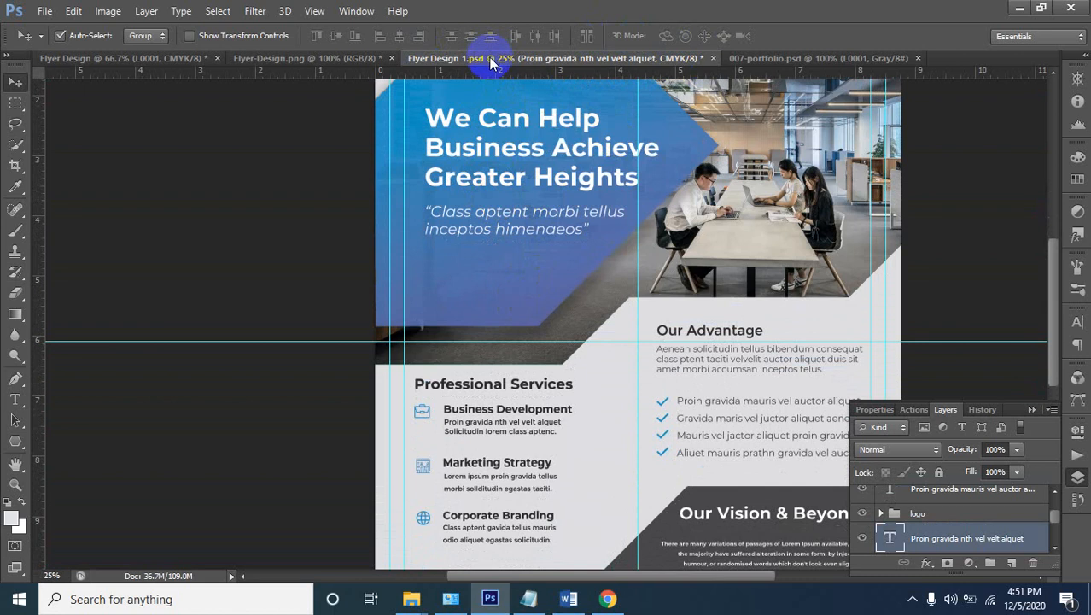
{"action": "left_click", "coordinate": [295, 60]}
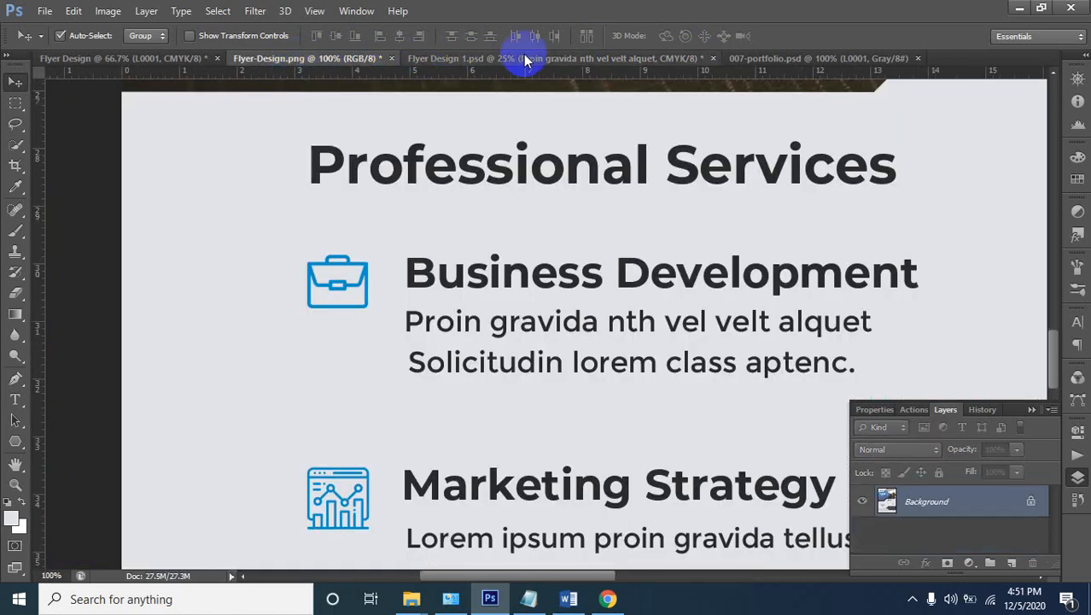
{"action": "left_click", "coordinate": [774, 56]}
{"action": "left_click", "coordinate": [504, 61]}
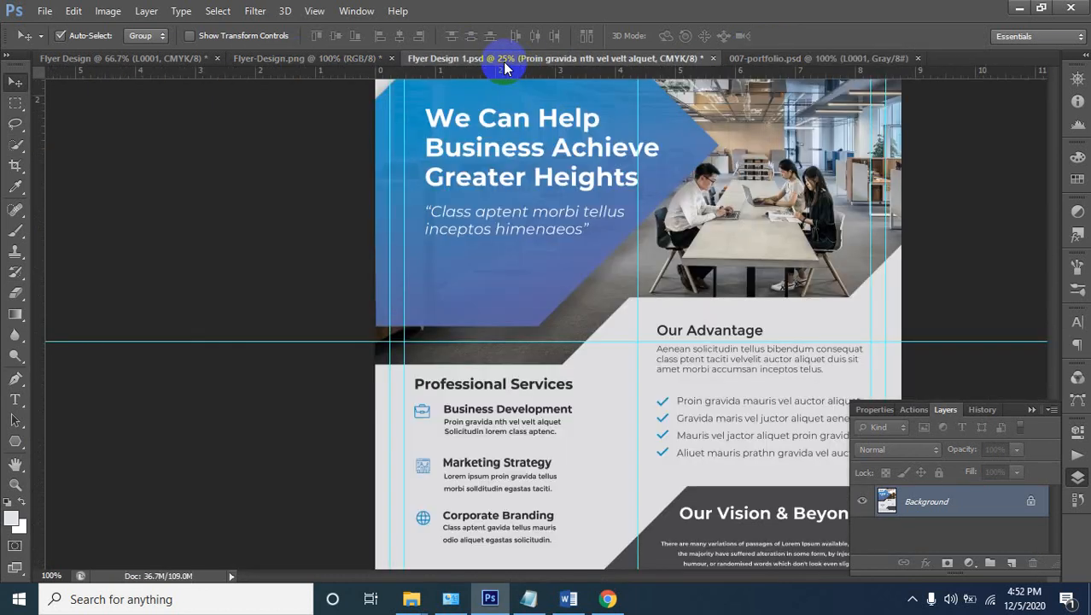
Copy the blue briefcase, chart and globe service icons together from Flyer Design 1.psd into the Flyer Design document
{"action": "left_click", "coordinate": [424, 437]}
{"action": "left_click", "coordinate": [421, 437]}
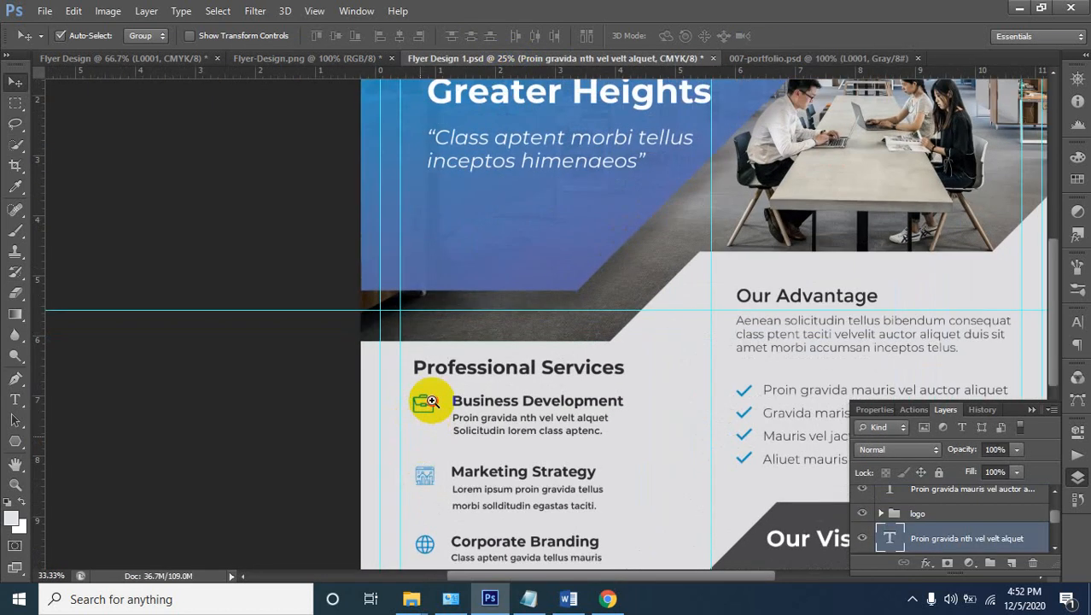
{"action": "left_click", "coordinate": [429, 395]}
{"action": "left_click", "coordinate": [435, 396]}
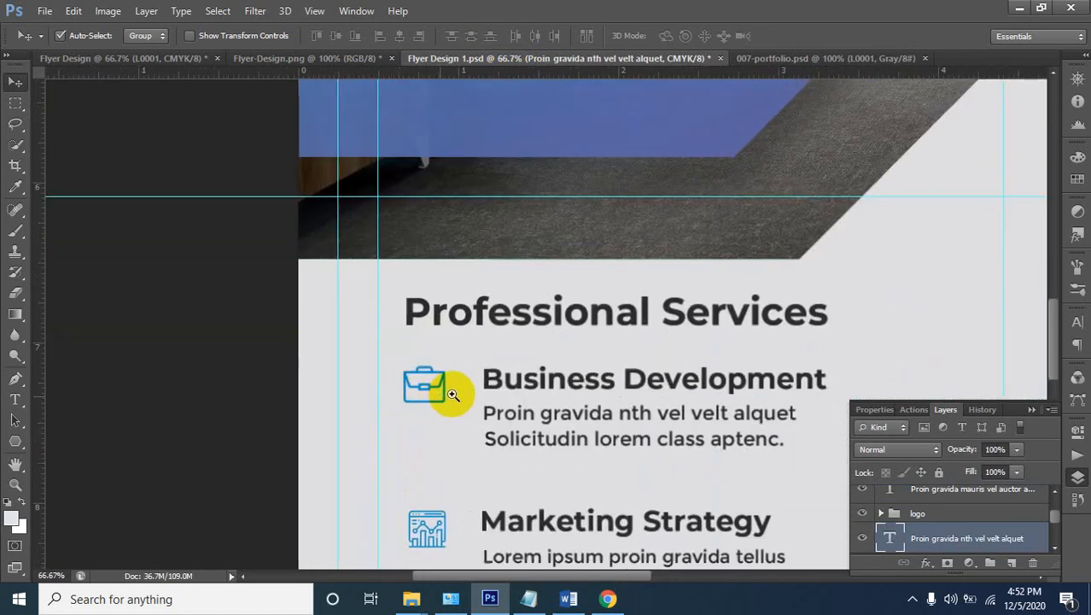
{"action": "left_click", "coordinate": [446, 395]}
{"action": "left_click", "coordinate": [449, 395]}
{"action": "left_click_drag", "start_coordinate": [443, 408], "coordinate": [507, 191]}
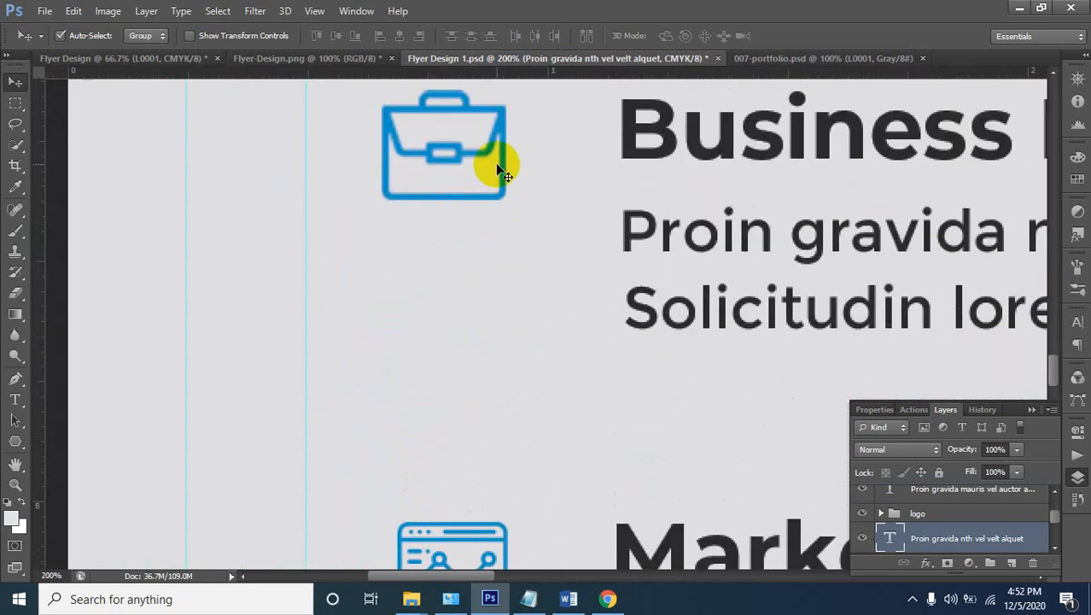
{"action": "left_click", "coordinate": [502, 164]}
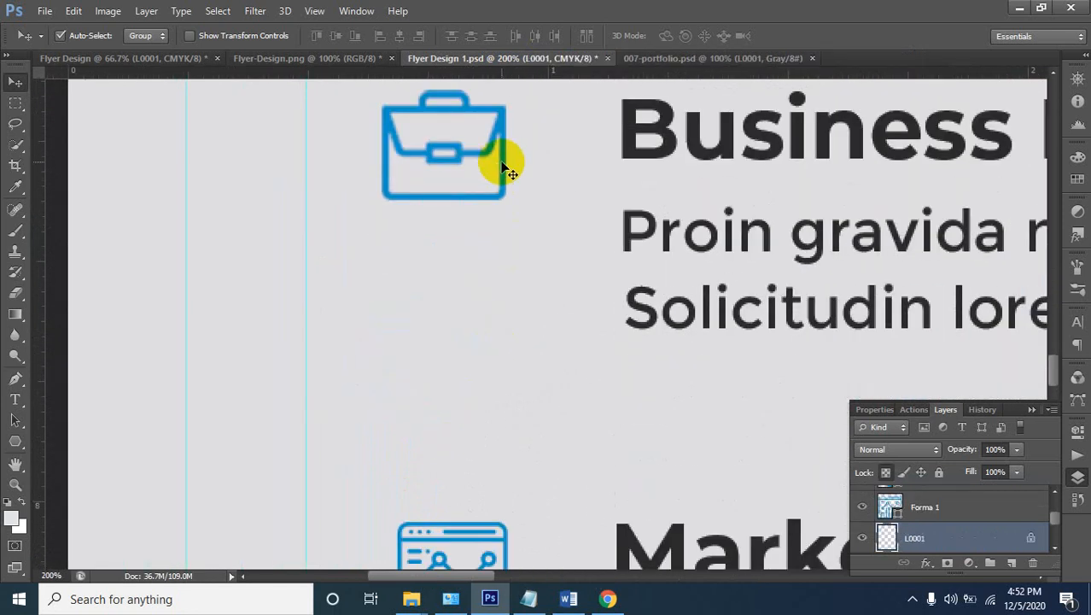
{"action": "scroll", "coordinate": [545, 370], "scroll_direction": "down", "scroll_amount": 3}
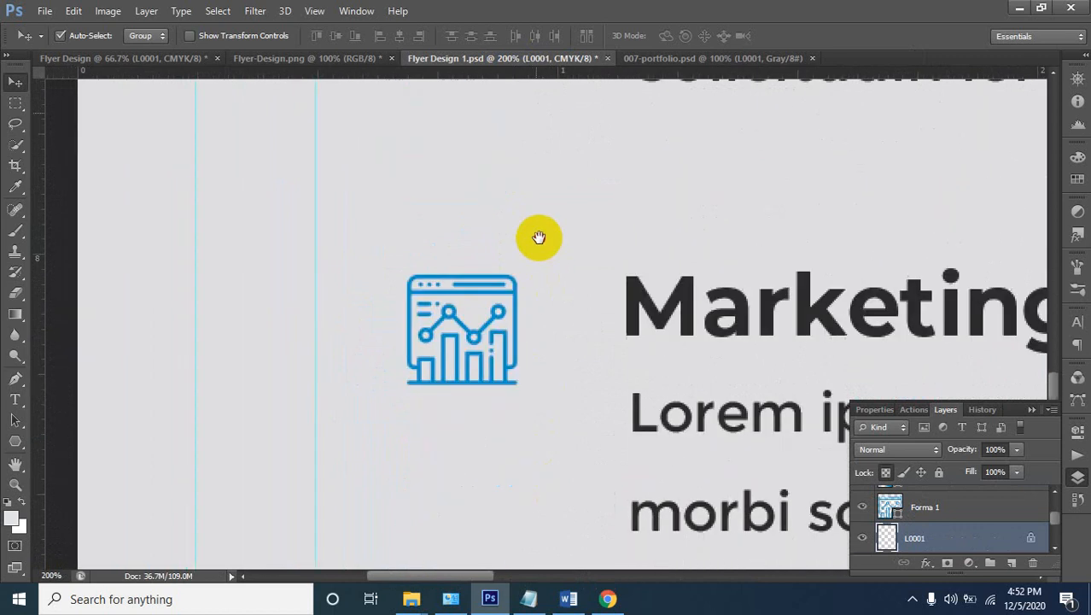
{"action": "left_click", "coordinate": [520, 316], "text": "shift"}
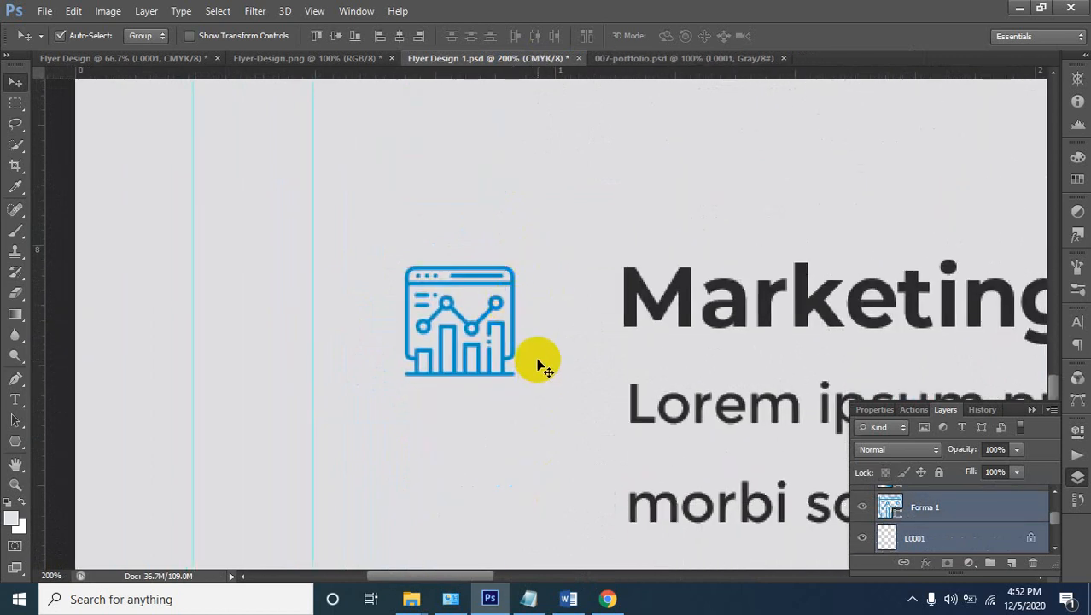
{"action": "scroll", "coordinate": [537, 362], "scroll_direction": "down", "scroll_amount": 5}
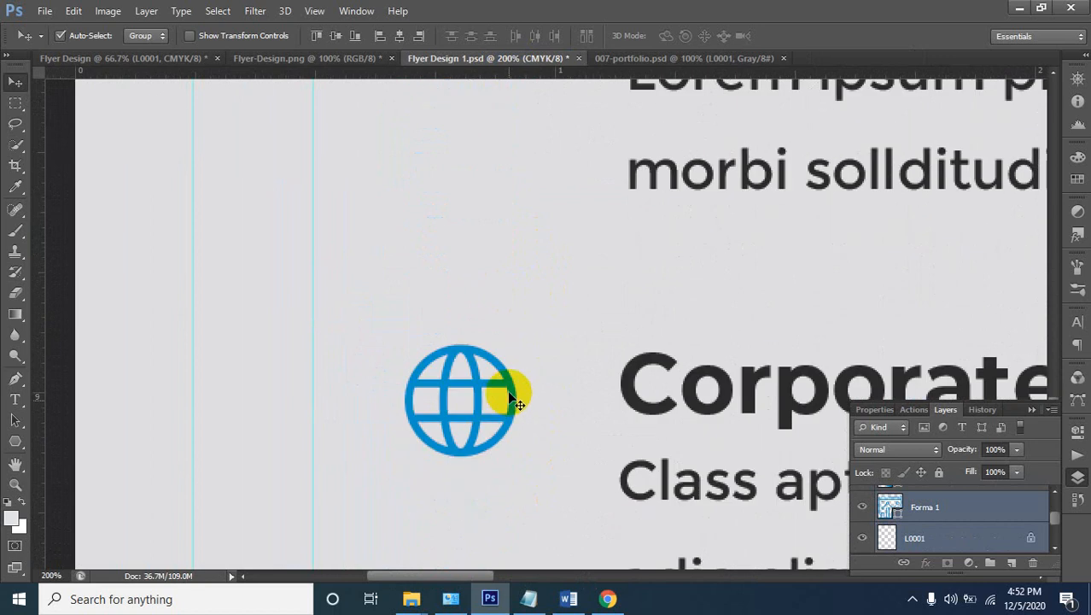
{"action": "left_click", "coordinate": [510, 392], "text": "shift"}
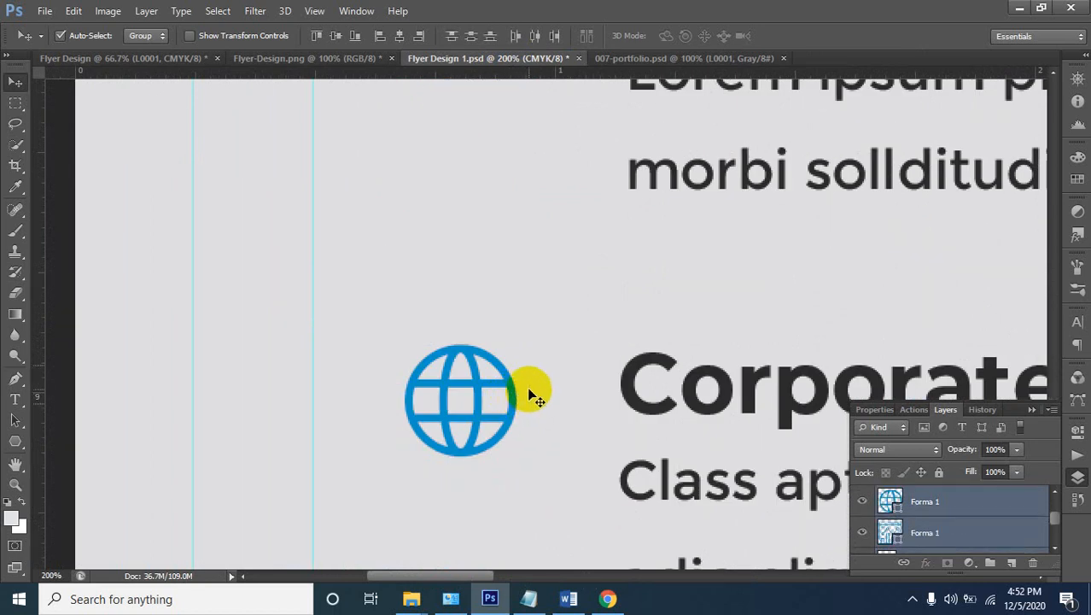
{"action": "scroll", "coordinate": [529, 392], "scroll_direction": "down", "scroll_amount": 5}
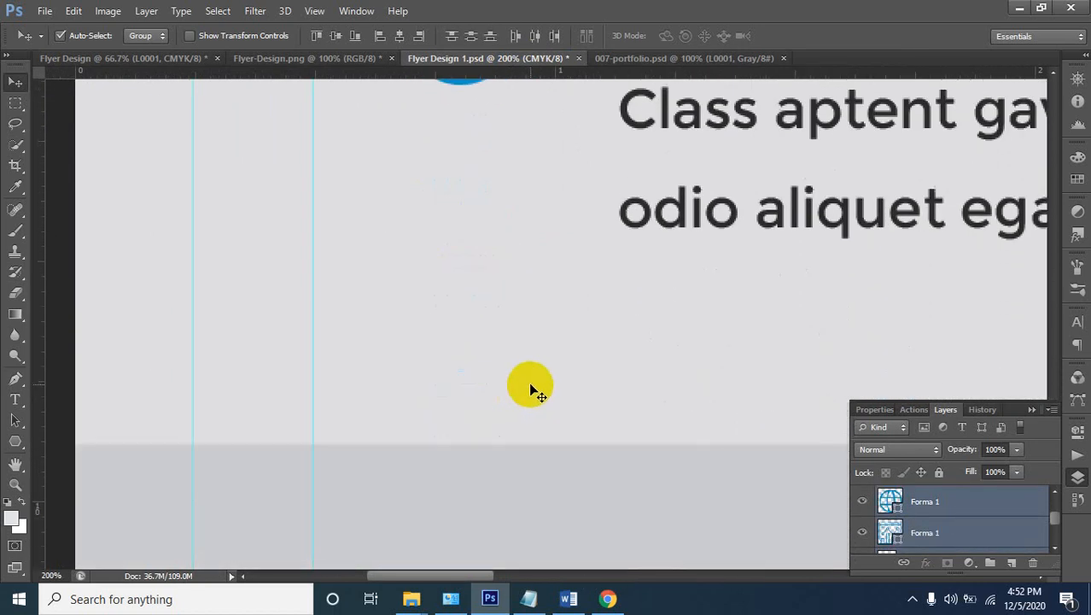
{"action": "scroll", "coordinate": [531, 298], "scroll_direction": "up", "scroll_amount": 3}
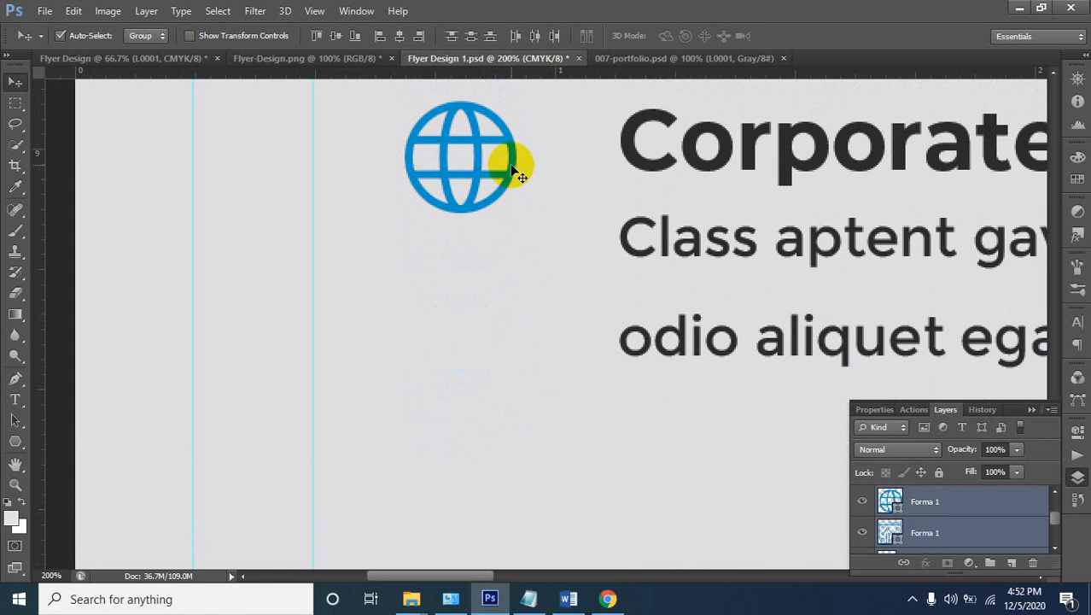
{"action": "left_click_drag", "start_coordinate": [511, 167], "coordinate": [232, 115]}
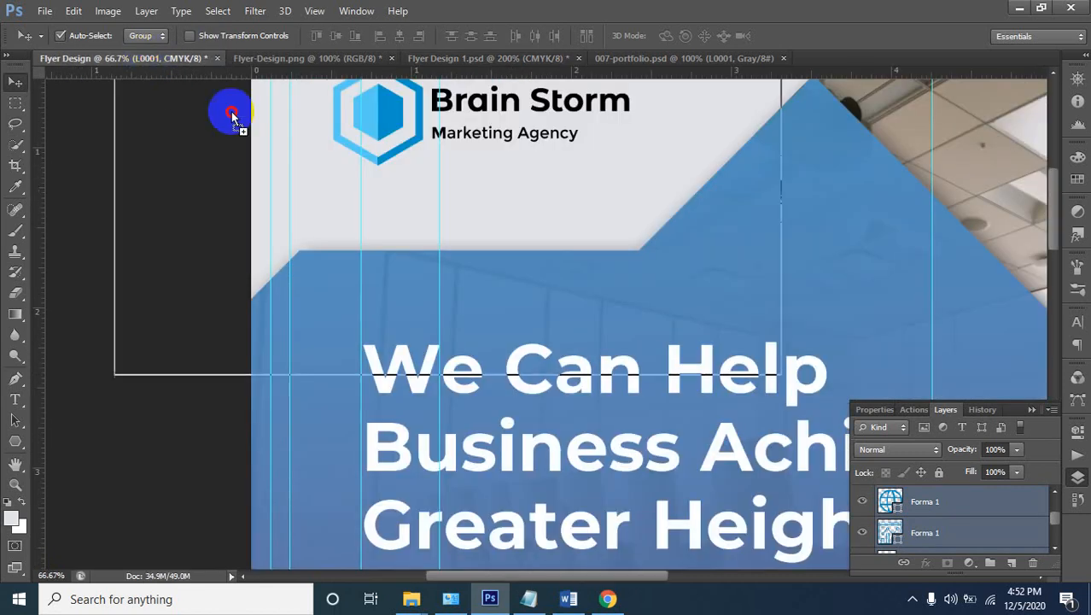
{"action": "left_click_drag", "start_coordinate": [290, 137], "coordinate": [350, 256]}
{"action": "left_click_drag", "start_coordinate": [382, 355], "coordinate": [344, 524]}
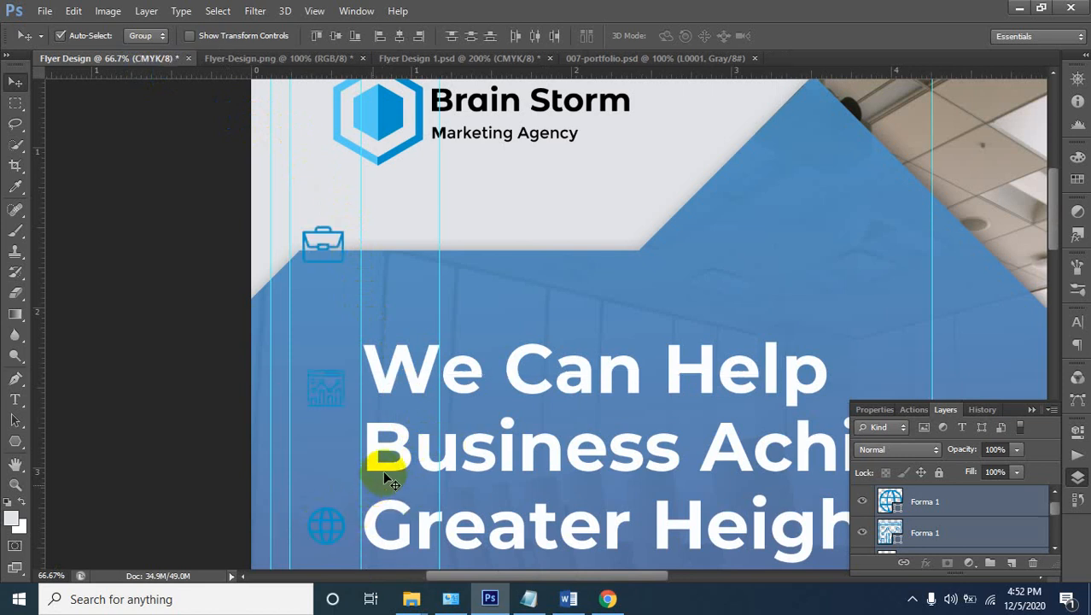
Move the three copied icons down to the Professional Services section, each beside its matching service heading
{"action": "left_click", "coordinate": [340, 357], "text": "alt"}
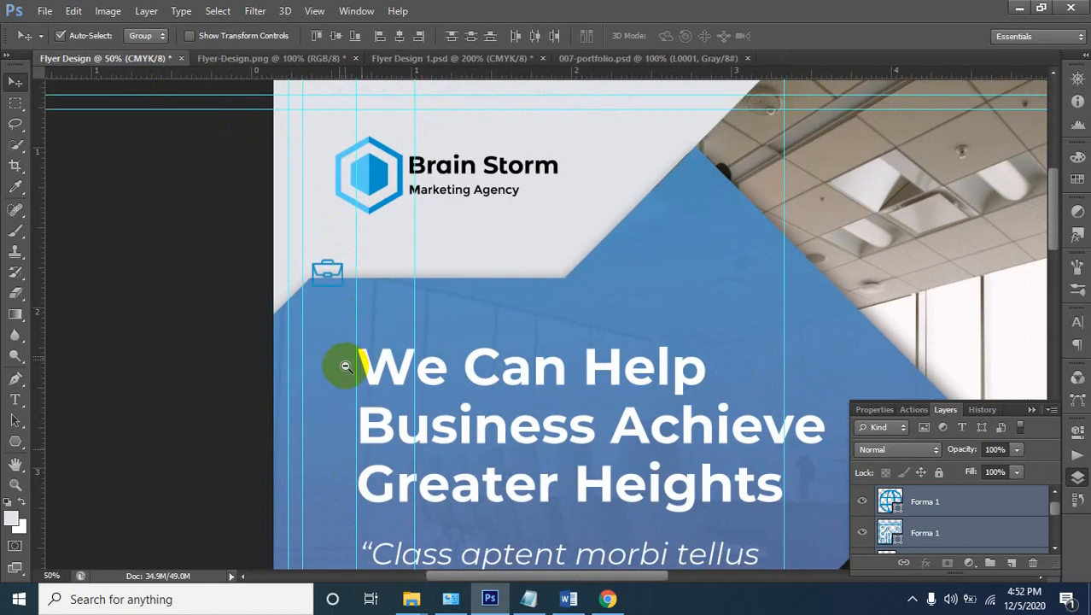
{"action": "left_click", "coordinate": [341, 373], "text": "alt"}
{"action": "left_click", "coordinate": [356, 443], "text": "alt"}
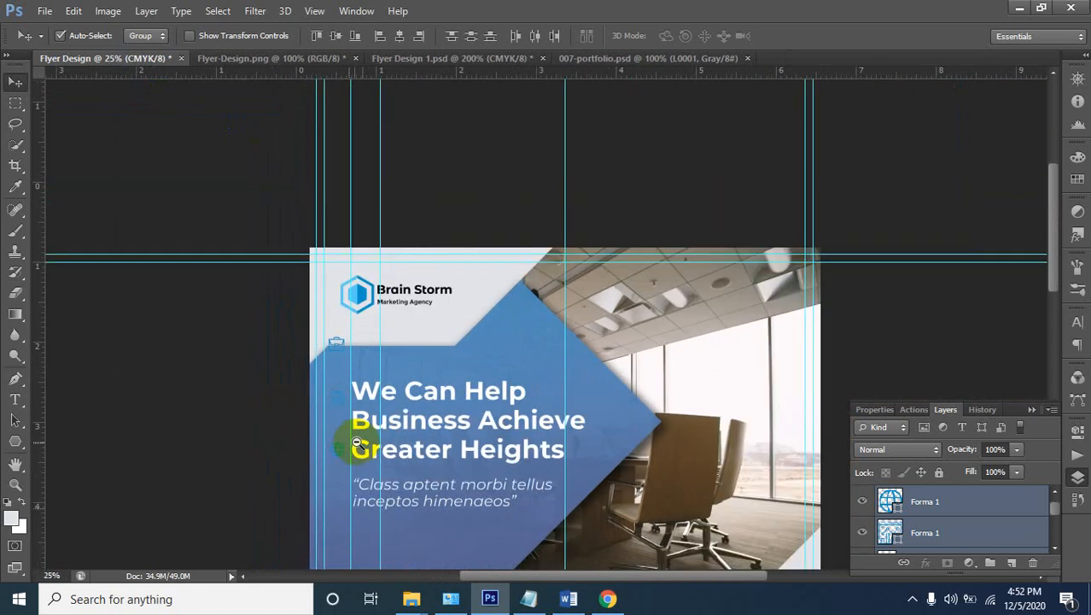
{"action": "left_click_drag", "start_coordinate": [356, 443], "coordinate": [399, 237]}
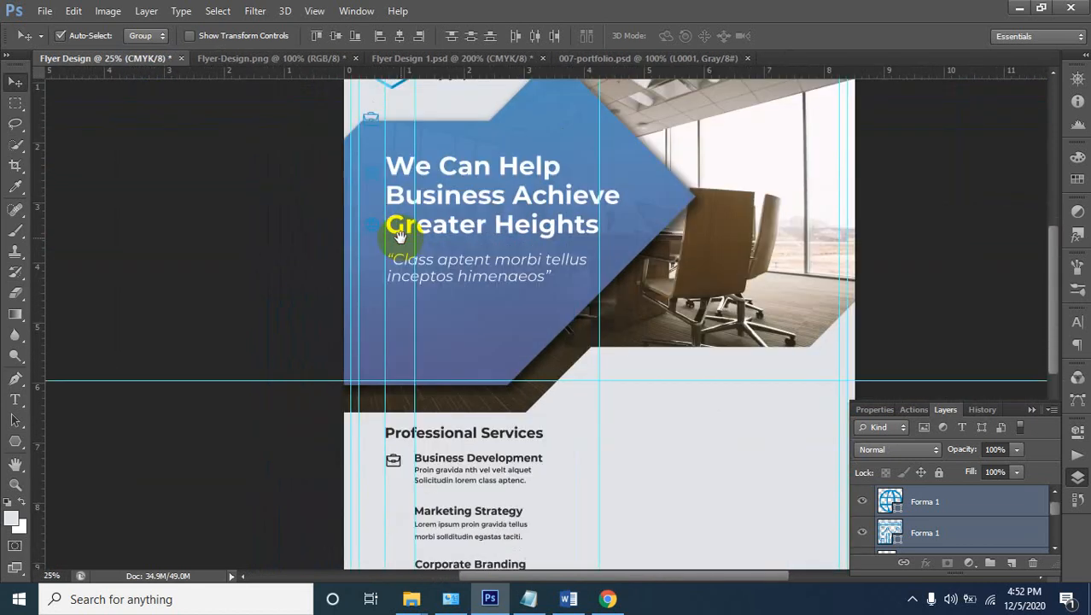
{"action": "left_click", "coordinate": [388, 218], "text": "ctrl"}
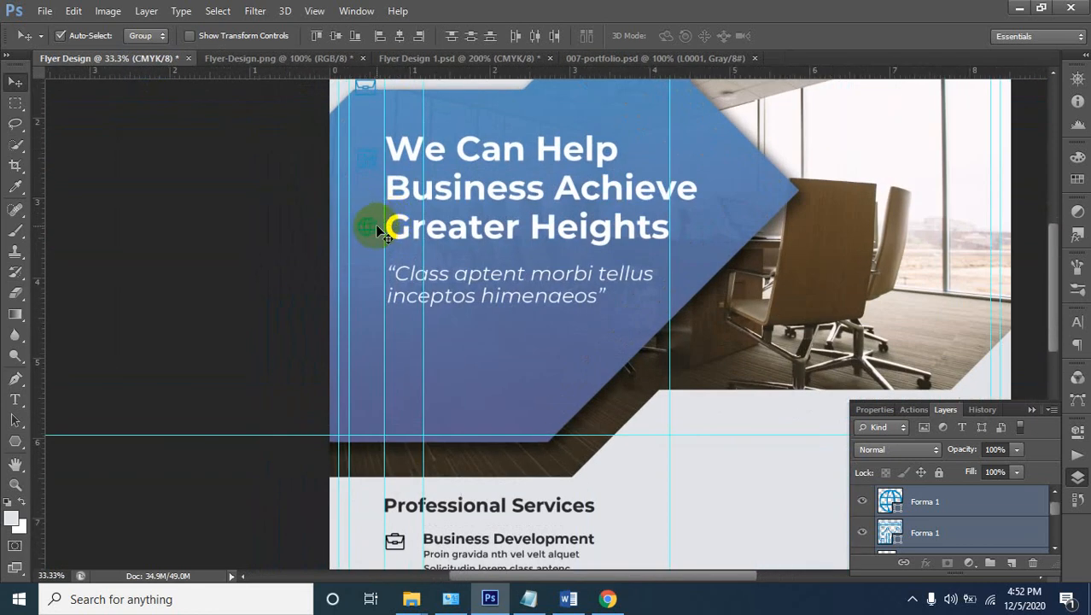
{"action": "left_click_drag", "start_coordinate": [378, 231], "coordinate": [382, 553]}
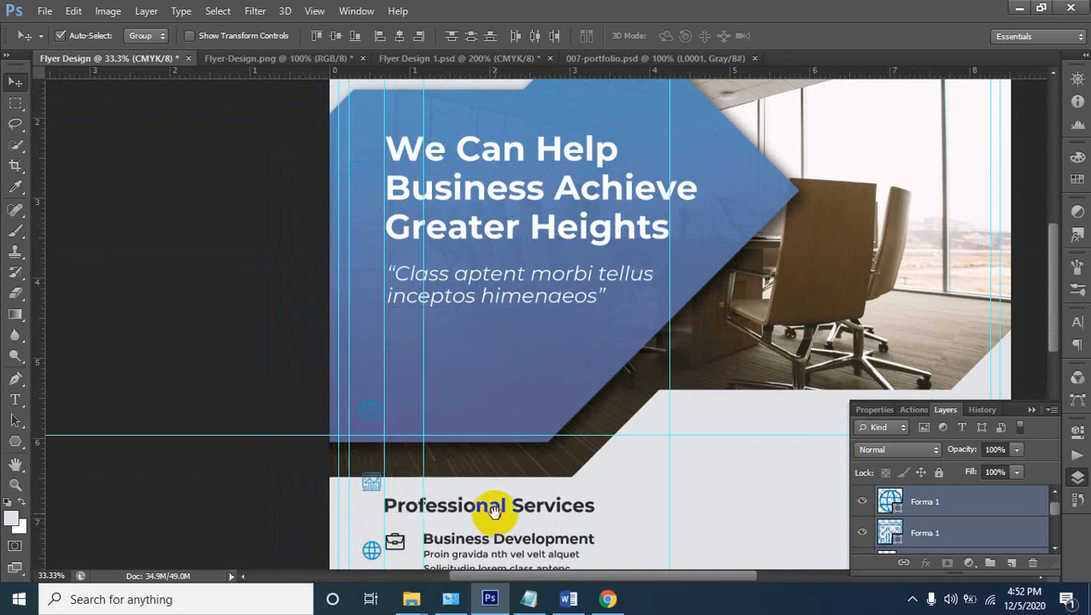
{"action": "left_click_drag", "start_coordinate": [493, 510], "coordinate": [511, 211]}
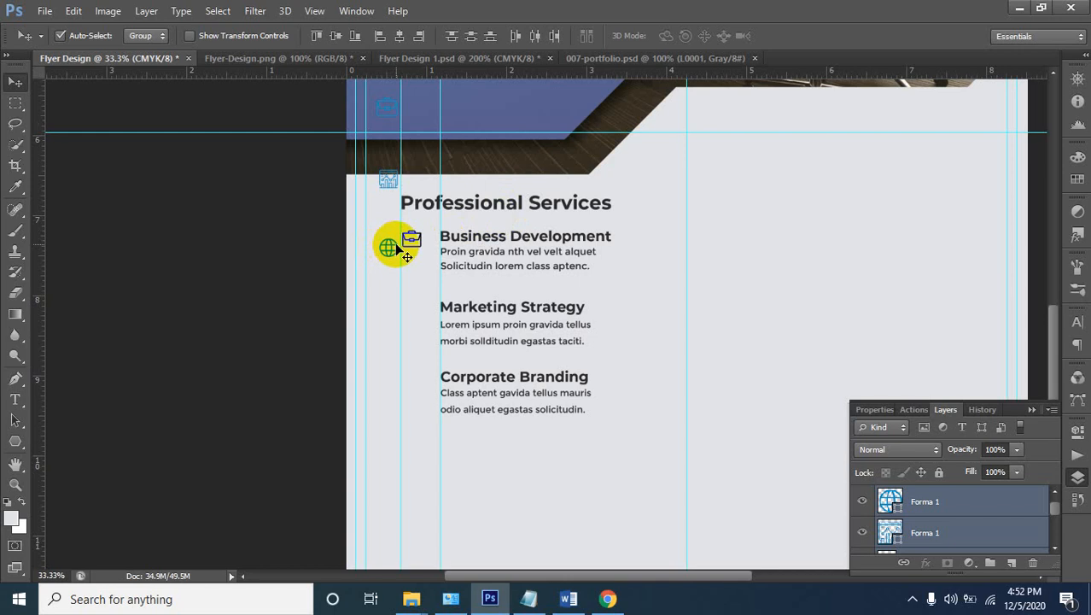
{"action": "left_click_drag", "start_coordinate": [406, 256], "coordinate": [431, 379]}
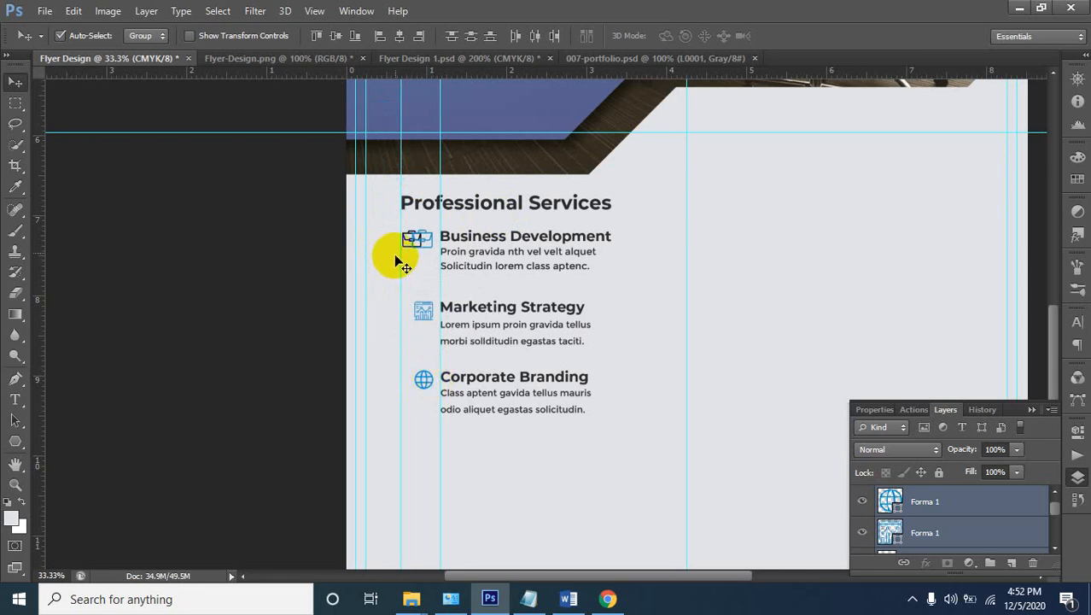
Delete the old black briefcase icon that overlaps the blue one beside the Business Development heading
{"action": "left_click", "coordinate": [413, 231], "text": "ctrl"}
{"action": "left_click", "coordinate": [412, 229], "text": "ctrl"}
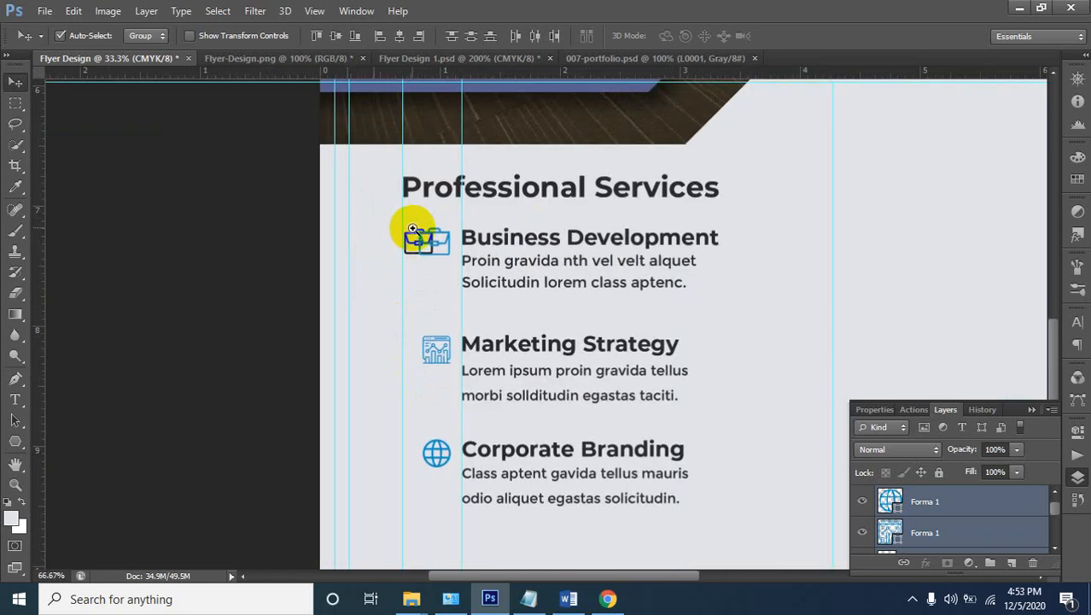
{"action": "left_click", "coordinate": [413, 232], "text": "ctrl"}
{"action": "left_click", "coordinate": [416, 240], "text": "ctrl"}
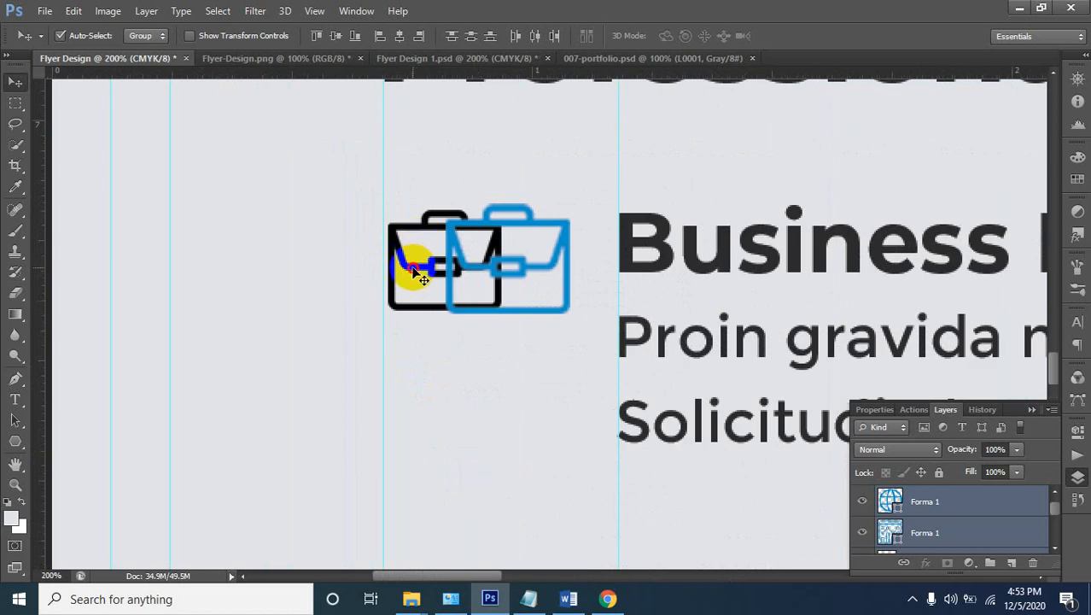
{"action": "left_click", "coordinate": [423, 278]}
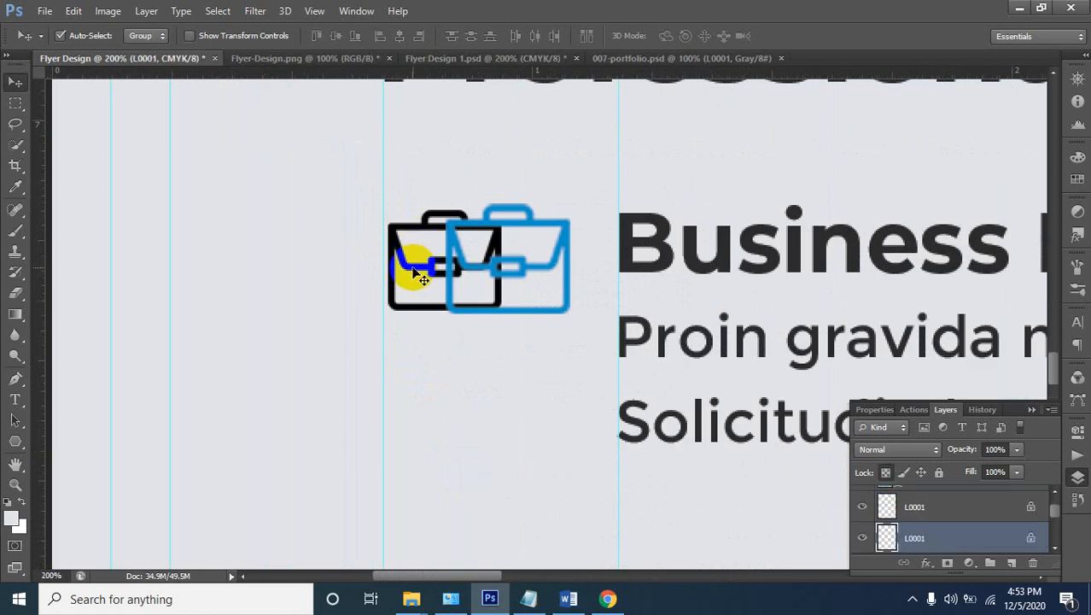
{"action": "key", "text": "Delete"}
Align the blue briefcase icon's left edge with the vertical guide at the start of the Professional Services heading
{"action": "left_click", "coordinate": [451, 325], "text": "alt"}
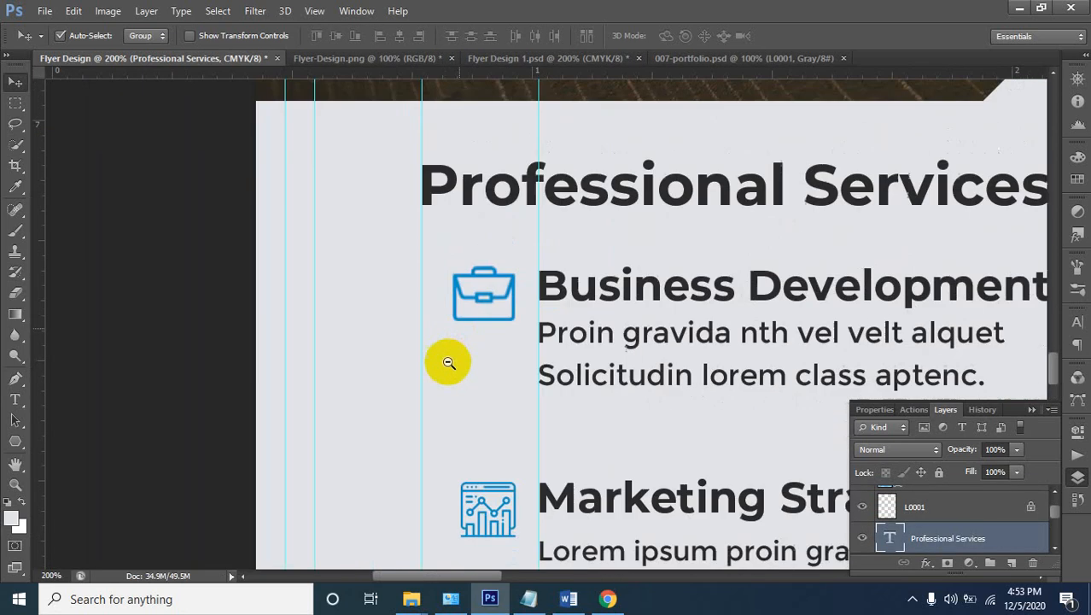
{"action": "left_click", "coordinate": [456, 440], "text": "alt"}
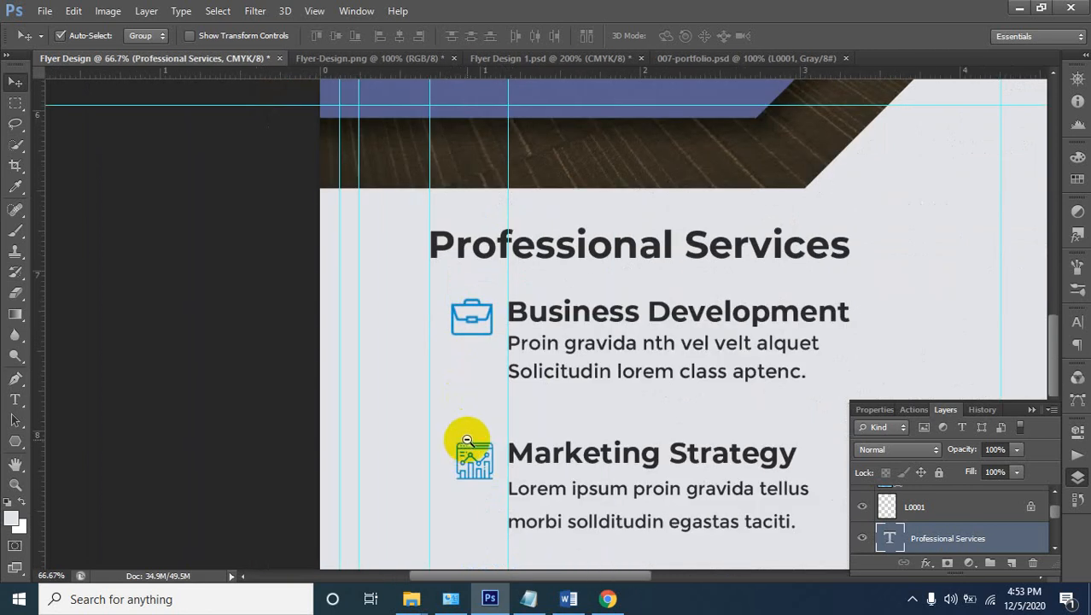
{"action": "left_click", "coordinate": [462, 437], "text": "alt"}
{"action": "left_click_drag", "start_coordinate": [462, 446], "coordinate": [475, 340]}
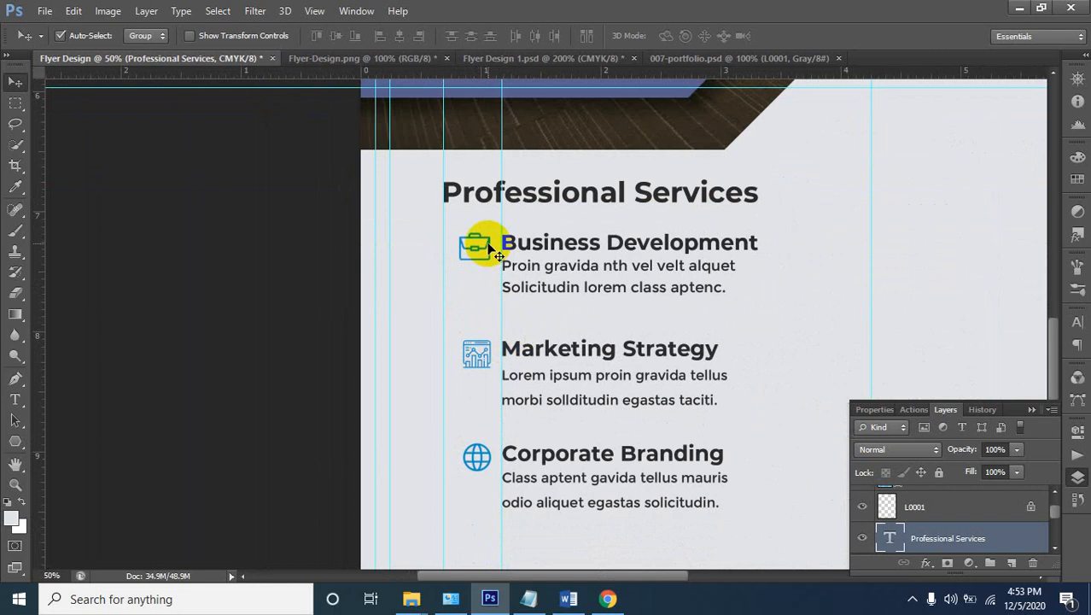
{"action": "left_click_drag", "start_coordinate": [487, 245], "coordinate": [474, 245]}
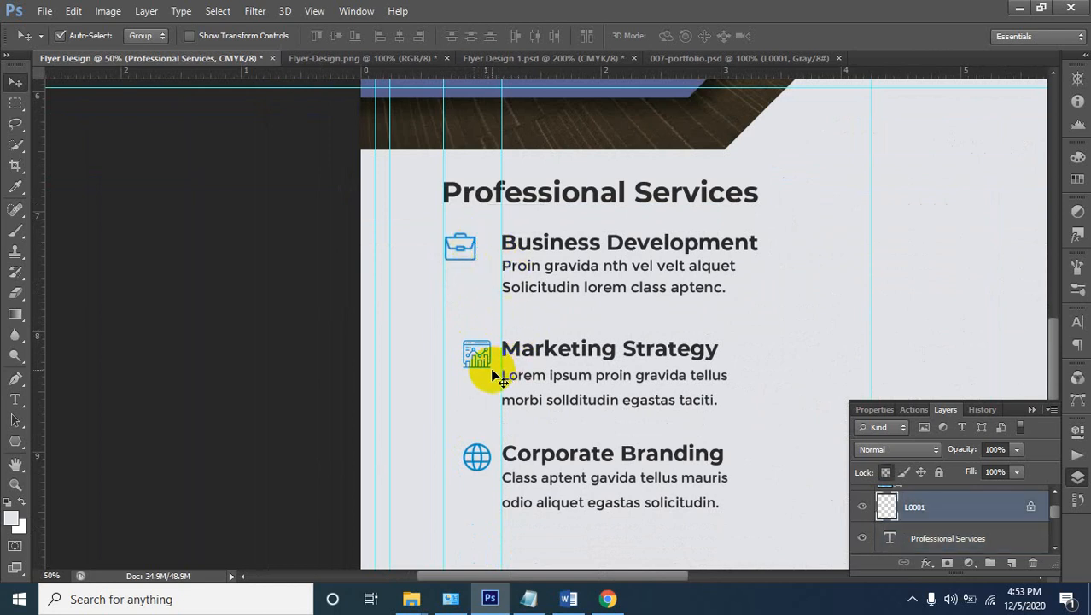
Move the chart icon left to line up under the briefcase and nudge it down beside the Marketing Strategy heading
{"action": "left_click", "coordinate": [453, 345], "text": "ctrl"}
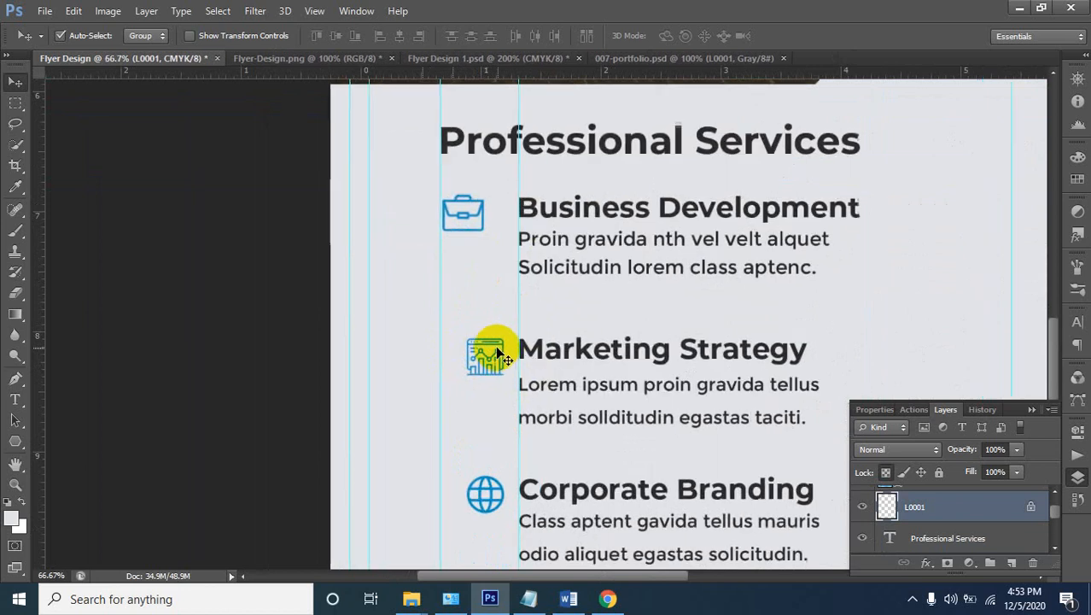
{"action": "left_click", "coordinate": [493, 344]}
{"action": "left_click_drag", "start_coordinate": [493, 343], "coordinate": [475, 346]}
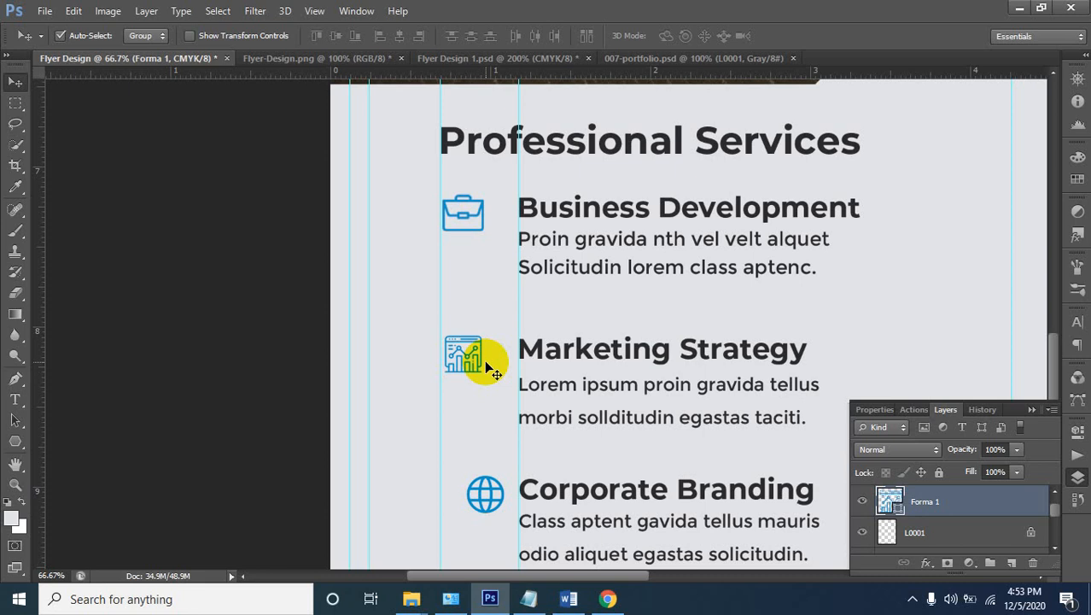
{"action": "key", "text": "Down"}
{"action": "key", "text": "Down"}
{"action": "key", "text": "Down"}
{"action": "key", "text": "Down"}
{"action": "key", "text": "Down"}
{"action": "key", "text": "Down"}
{"action": "key", "text": "Down"}
{"action": "key", "text": "Down"}
{"action": "key", "text": "Down"}
Move the globe icon left to line up under the chart icon, beside the Corporate Branding heading
{"action": "scroll", "coordinate": [493, 373], "scroll_direction": "down", "scroll_amount": 2}
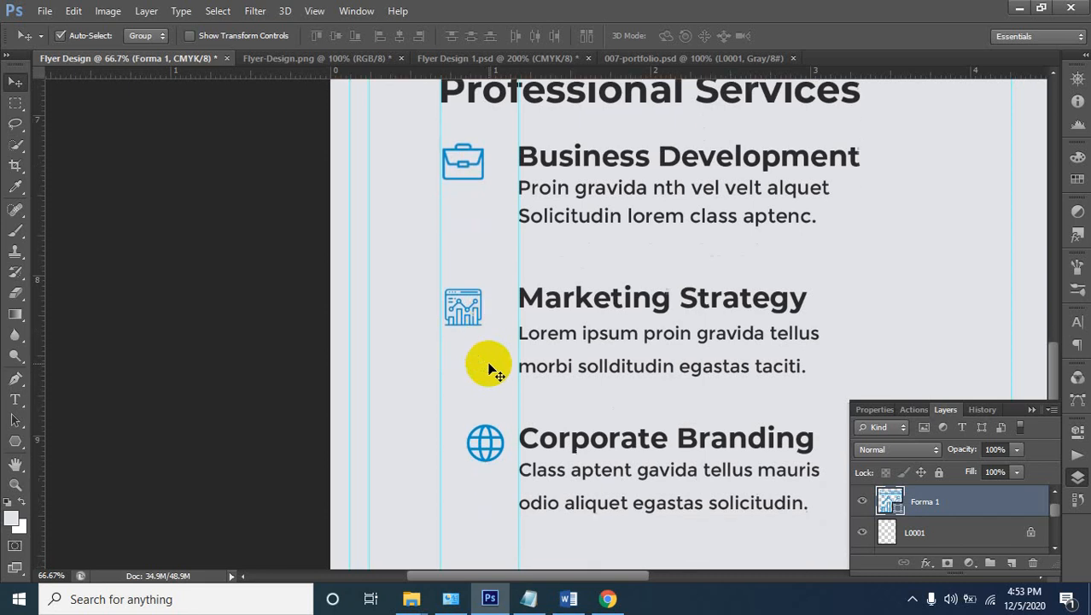
{"action": "left_click_drag", "start_coordinate": [505, 388], "coordinate": [474, 387]}
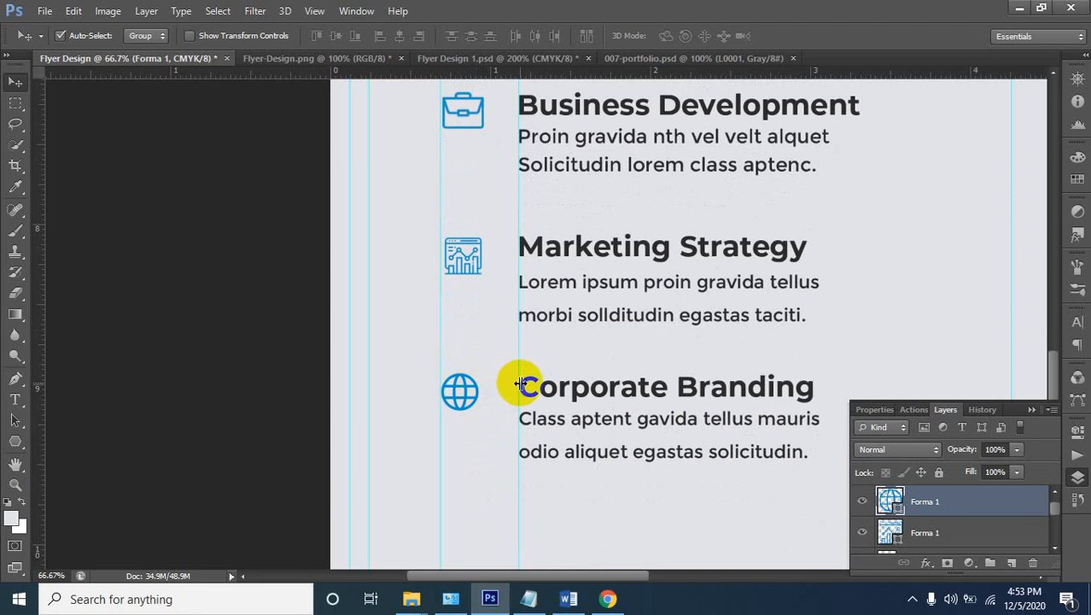
{"action": "key", "text": "Right"}
{"action": "key", "text": "Right"}
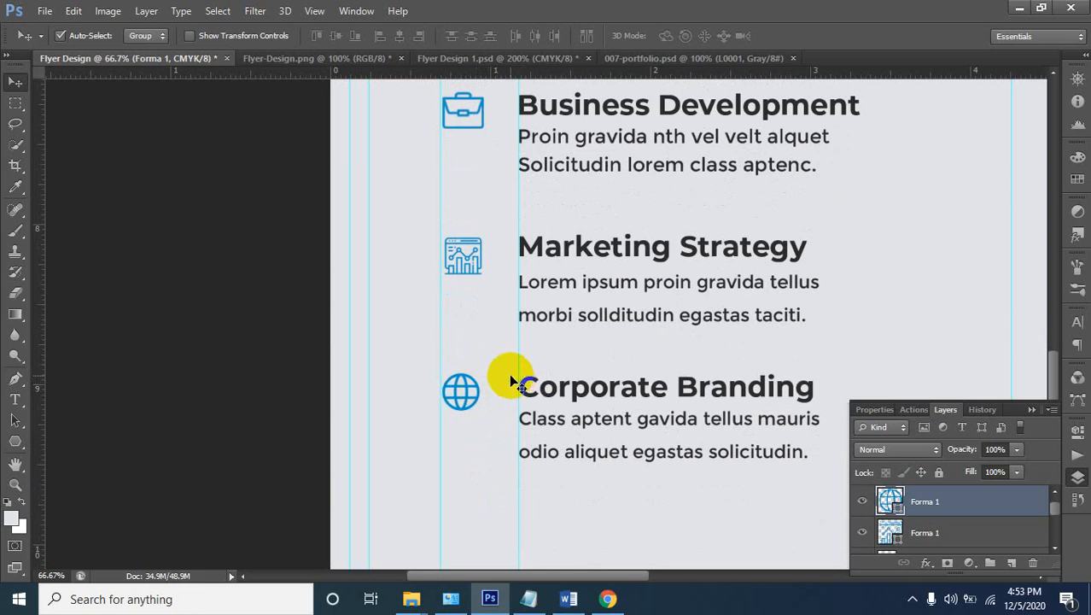
{"action": "left_click", "coordinate": [474, 255], "text": "alt"}
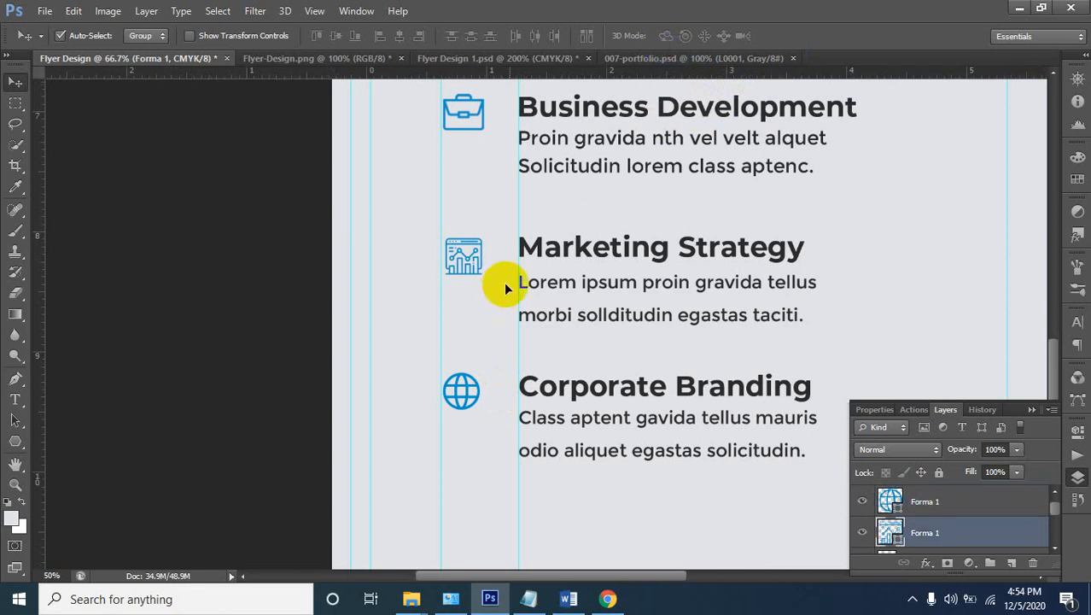
Close the 007-portfolio.psd icon document without affecting the flyers and switch to the Flyer Design 1.psd reference
{"action": "left_click", "coordinate": [724, 65]}
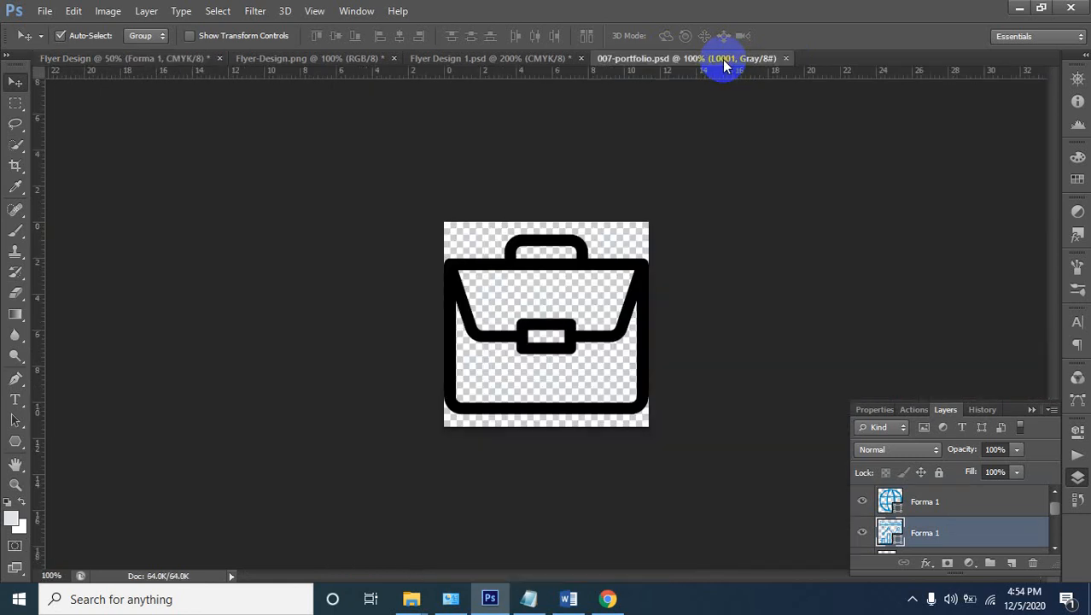
{"action": "left_click", "coordinate": [786, 58]}
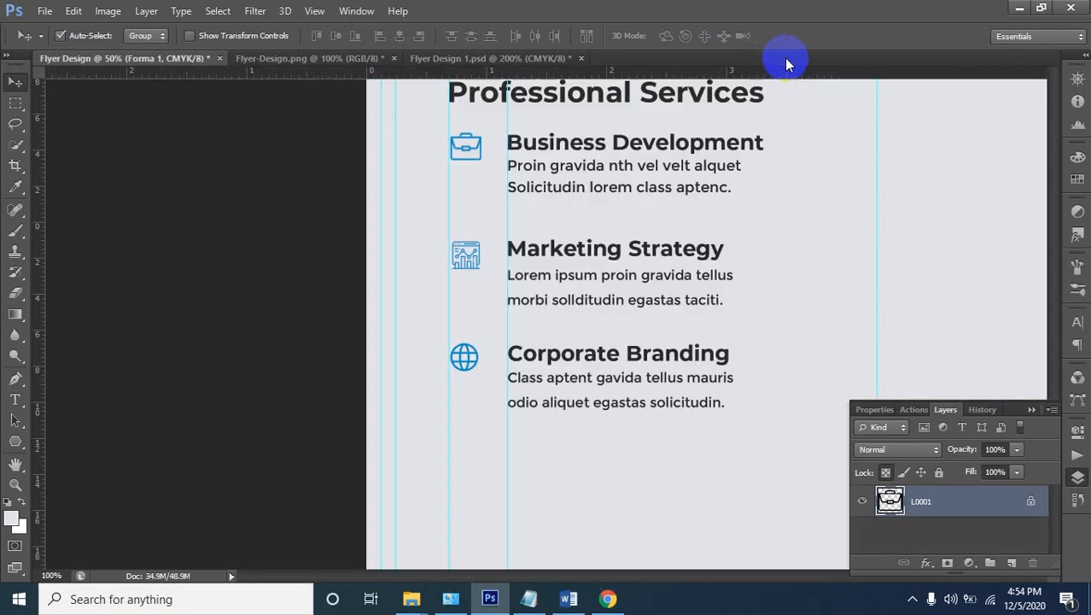
{"action": "left_click", "coordinate": [496, 60]}
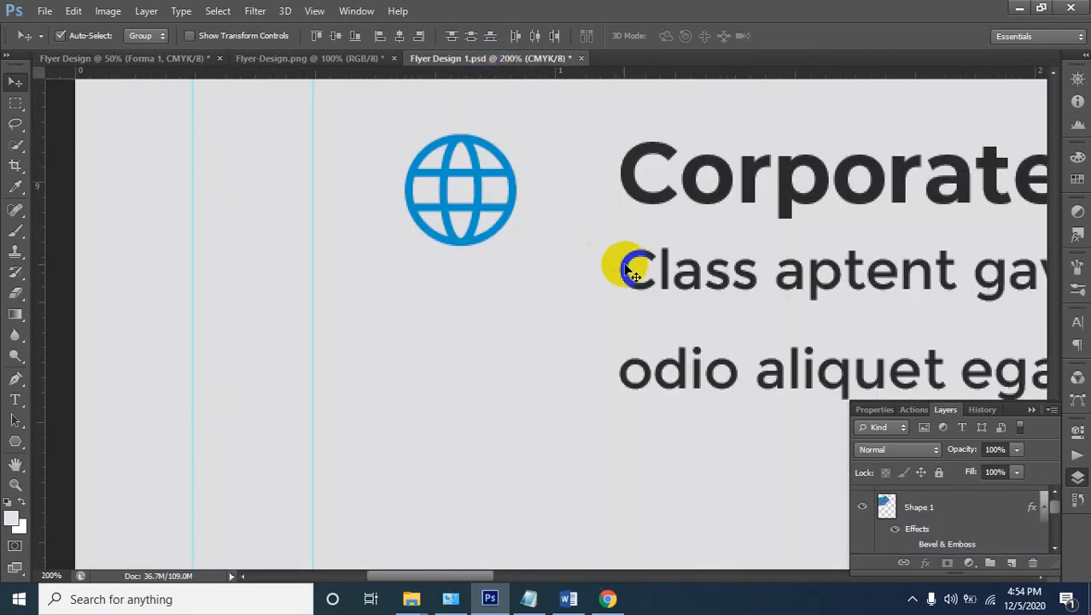
Trace the light grey contact footer band in Flyer Design 1.psd as a blue Pen tool shape, following its angled corners
{"action": "left_click", "coordinate": [606, 238], "text": "alt"}
{"action": "left_click", "coordinate": [606, 276], "text": "alt"}
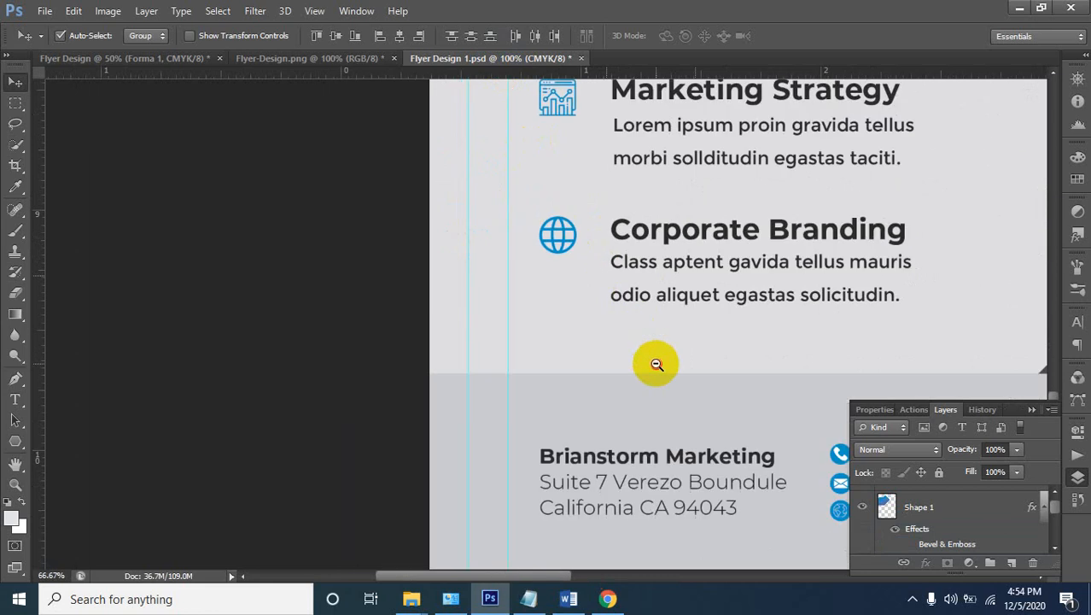
{"action": "left_click", "coordinate": [711, 373], "text": "alt"}
{"action": "left_click", "coordinate": [730, 373], "text": "alt"}
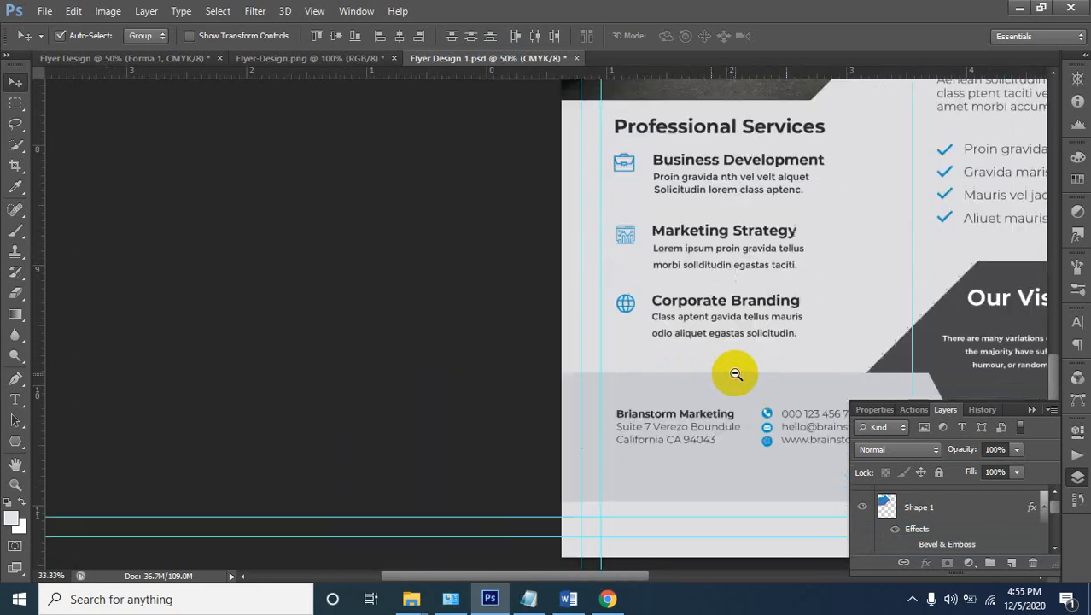
{"action": "left_click", "coordinate": [735, 373], "text": "alt"}
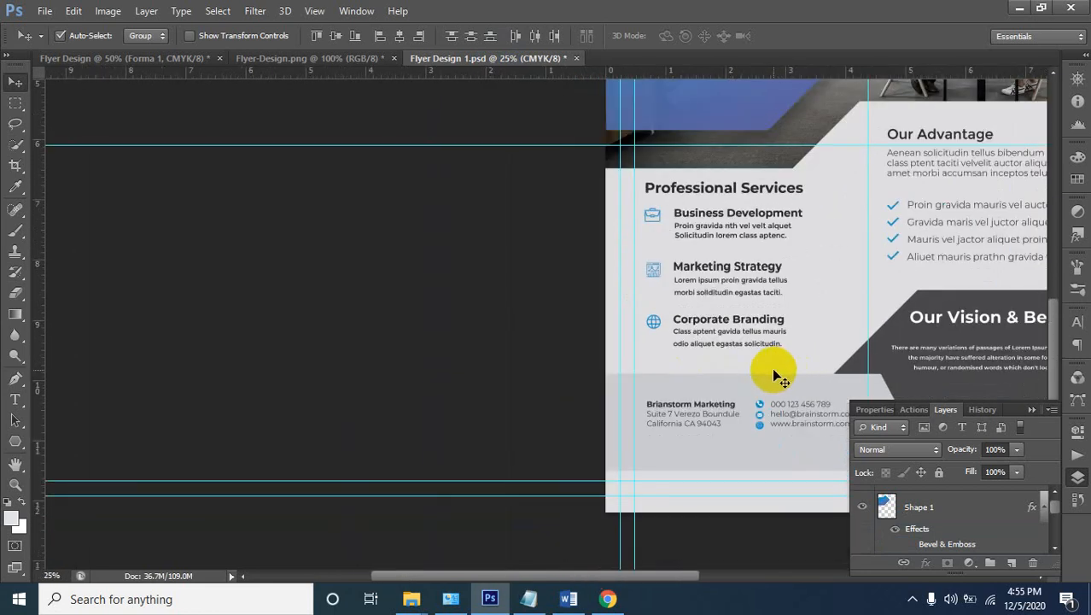
{"action": "left_click_drag", "start_coordinate": [699, 370], "coordinate": [533, 303]}
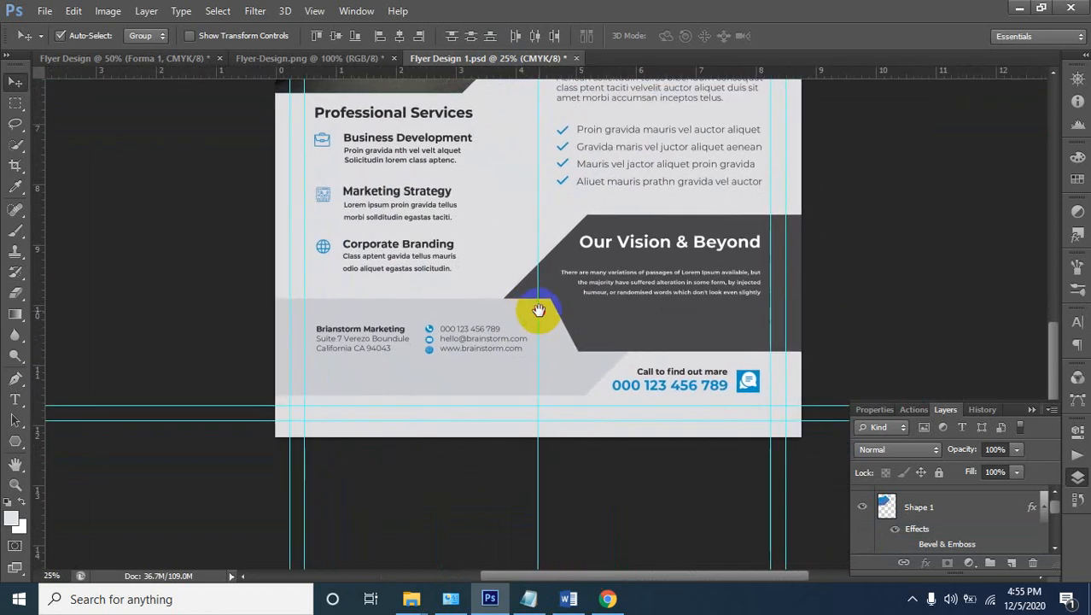
{"action": "left_click", "coordinate": [461, 324]}
{"action": "left_click", "coordinate": [475, 324]}
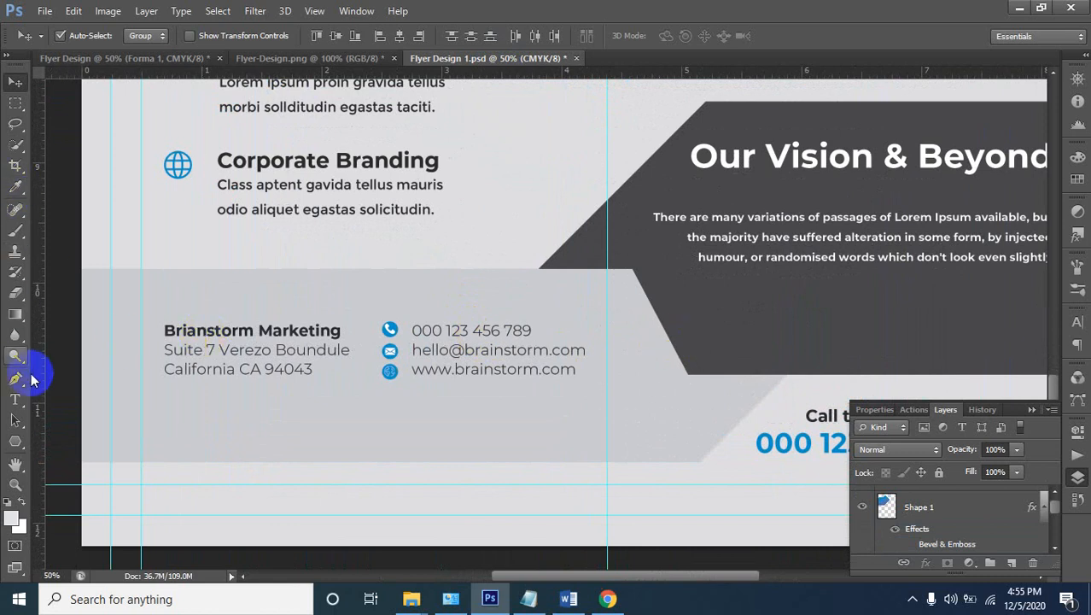
{"action": "left_click", "coordinate": [14, 378]}
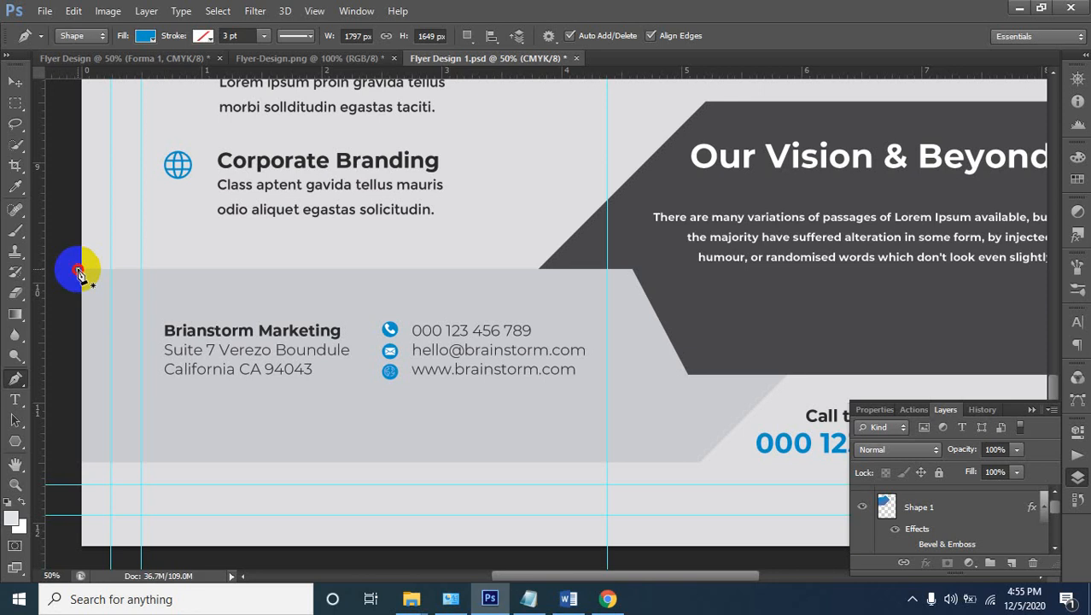
{"action": "left_click", "coordinate": [77, 269]}
{"action": "left_click", "coordinate": [607, 270]}
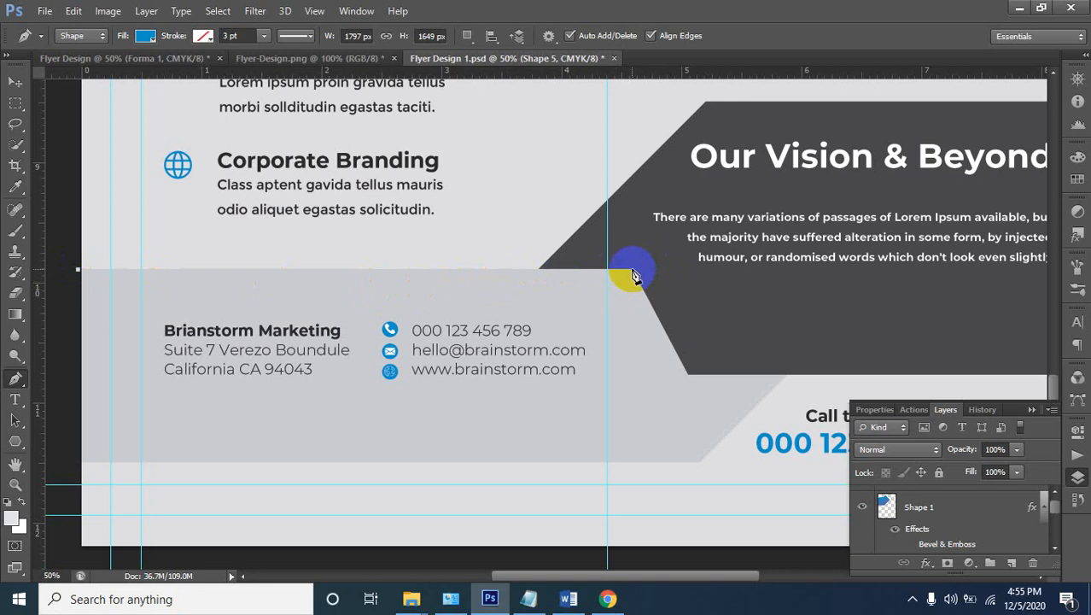
{"action": "left_click", "coordinate": [631, 270]}
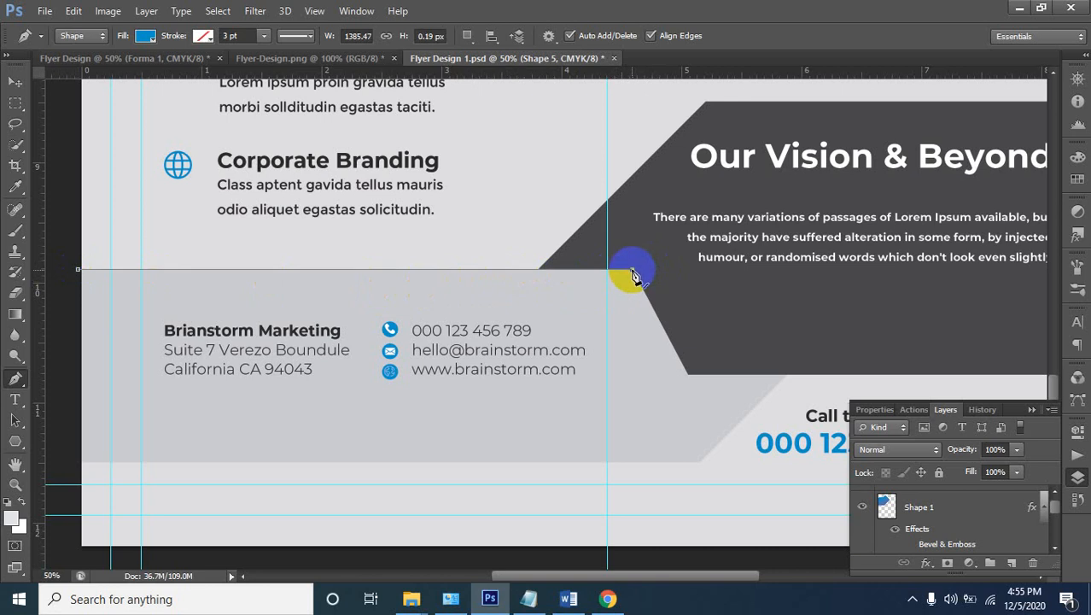
{"action": "left_click", "coordinate": [688, 374]}
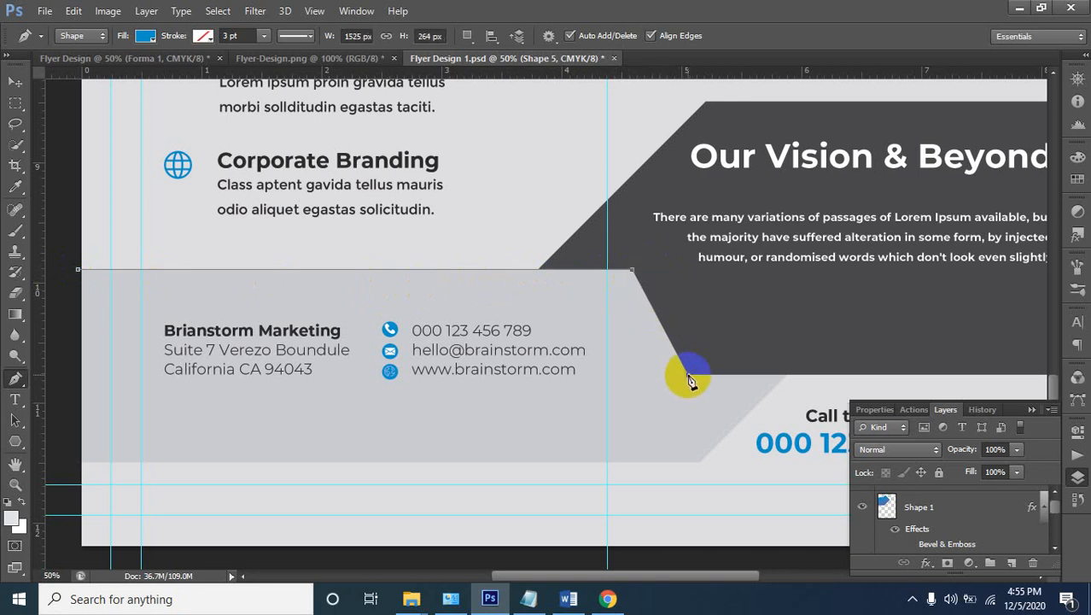
{"action": "left_click", "coordinate": [786, 375]}
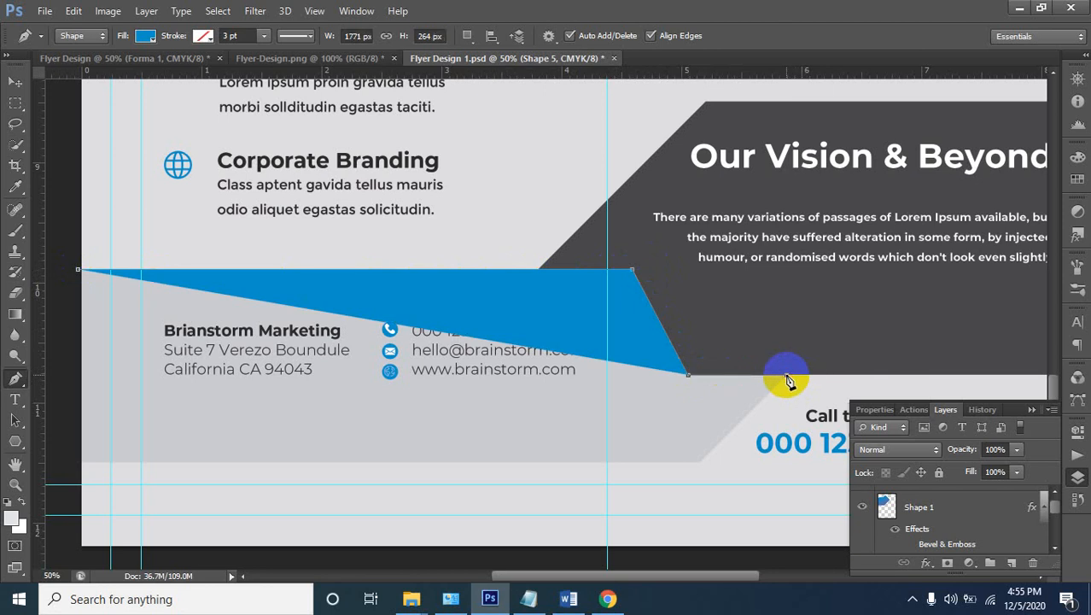
{"action": "left_click", "coordinate": [698, 463]}
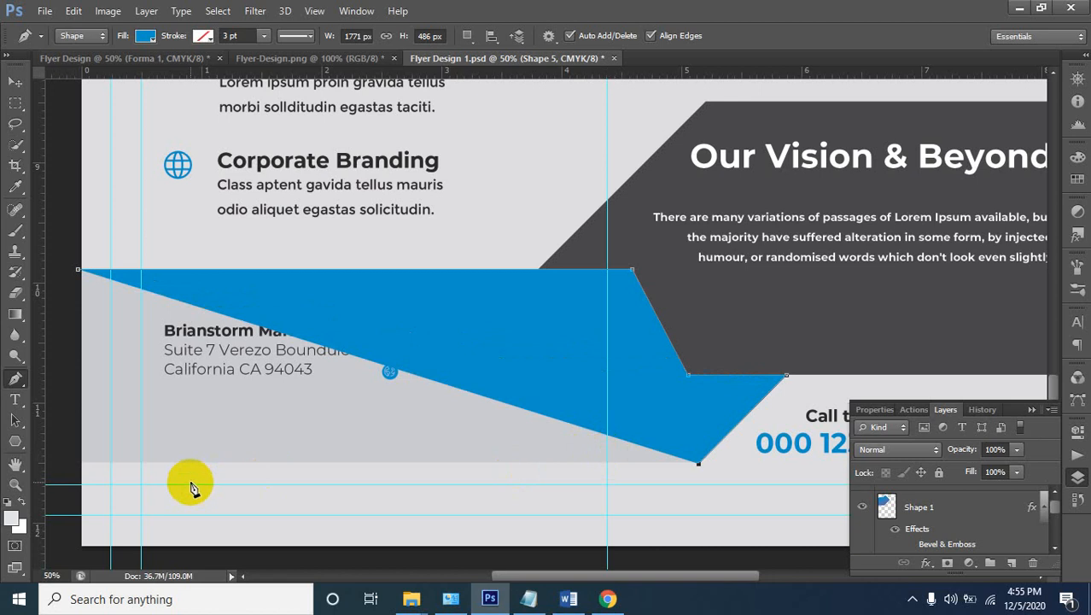
{"action": "left_click", "coordinate": [81, 466]}
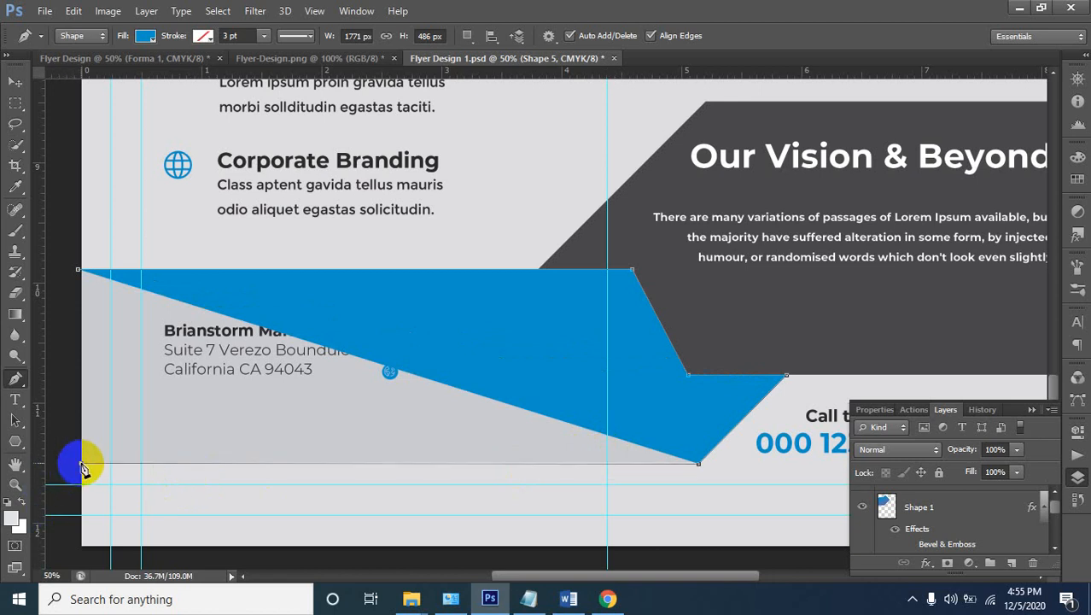
{"action": "left_click", "coordinate": [79, 273]}
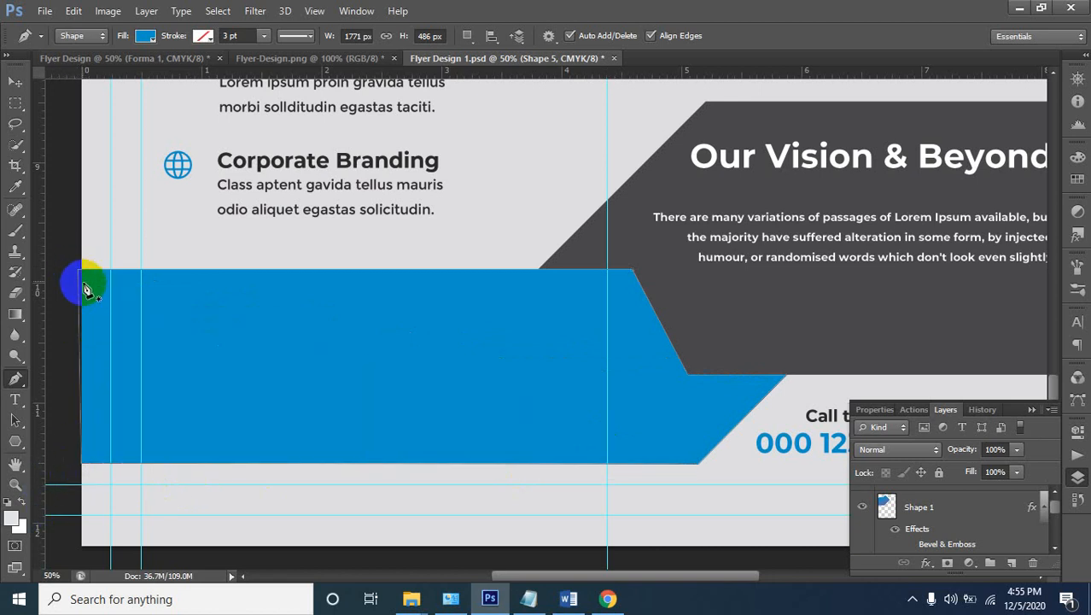
Redraw the closing segment of the traced footer shape back to its starting corner at the page's left edge
{"action": "left_click", "coordinate": [189, 317], "text": "ctrl"}
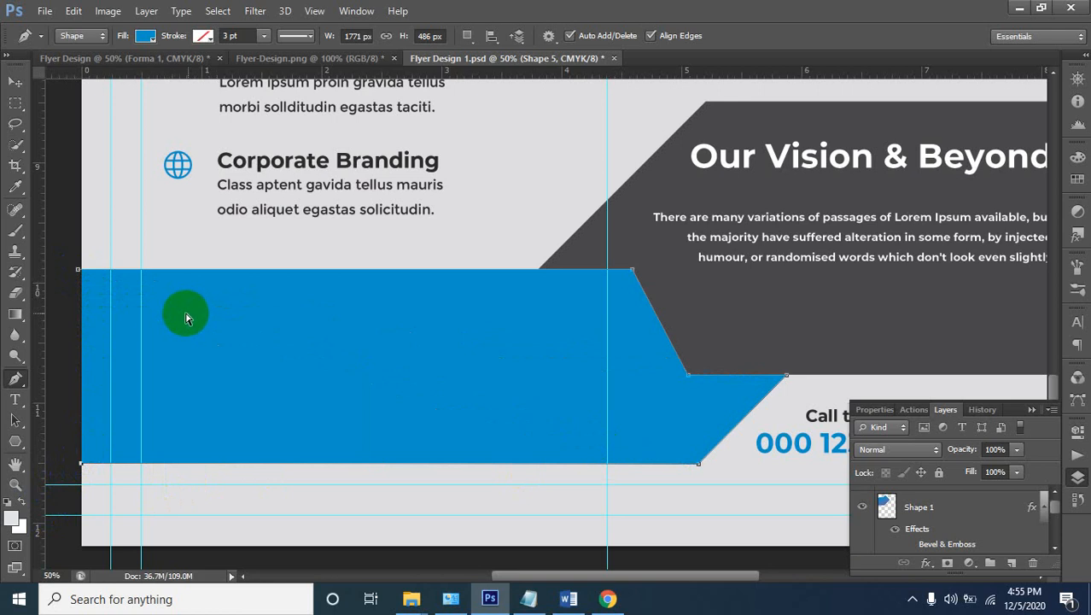
{"action": "left_click", "coordinate": [78, 271]}
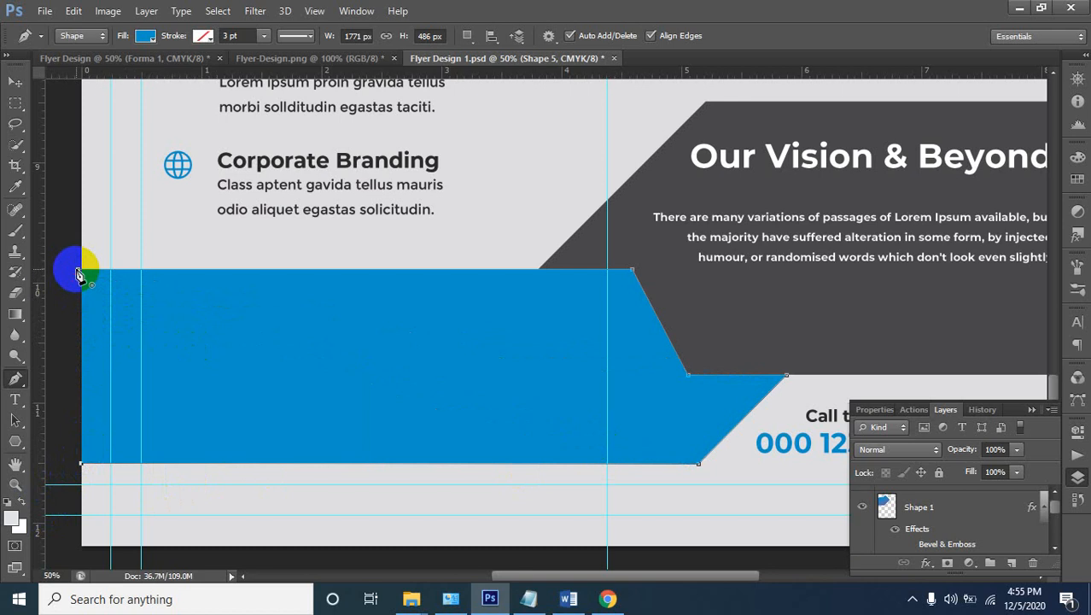
{"action": "left_click", "coordinate": [79, 270]}
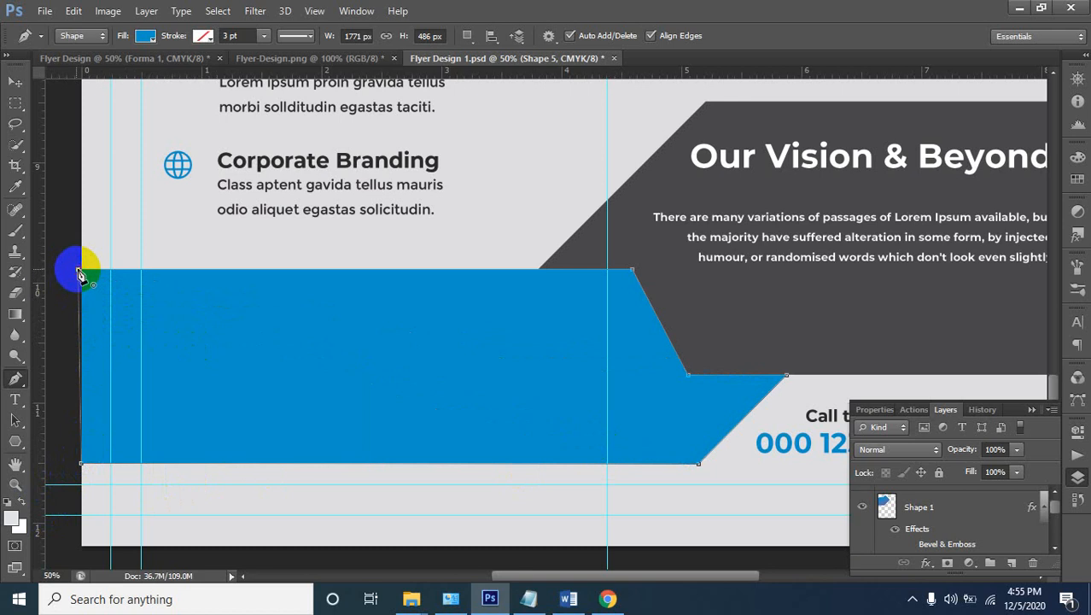
{"action": "left_click", "coordinate": [239, 321], "text": "ctrl+alt"}
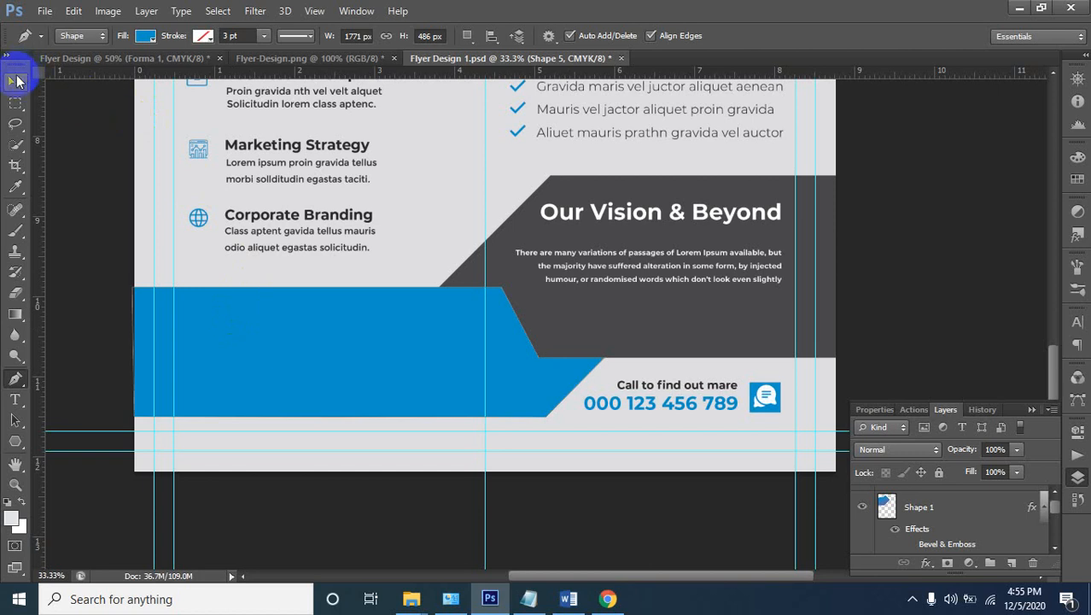
Shift the traced blue shape up to uncover part of the grey footer band, and select the group containing the original band
{"action": "left_click", "coordinate": [14, 80]}
{"action": "left_click_drag", "start_coordinate": [399, 366], "coordinate": [401, 351]}
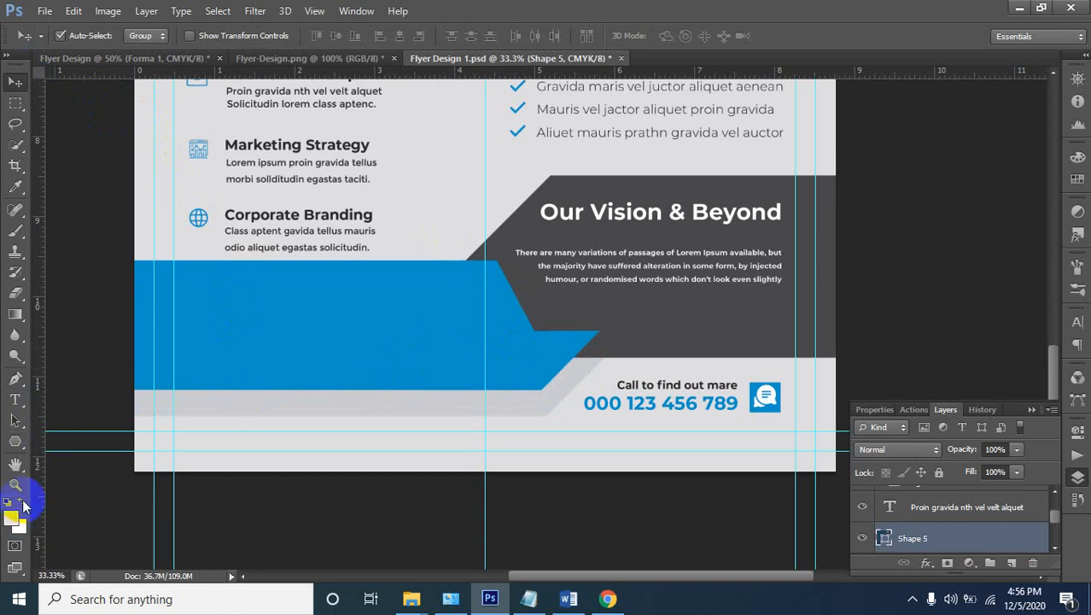
{"action": "left_click", "coordinate": [382, 352]}
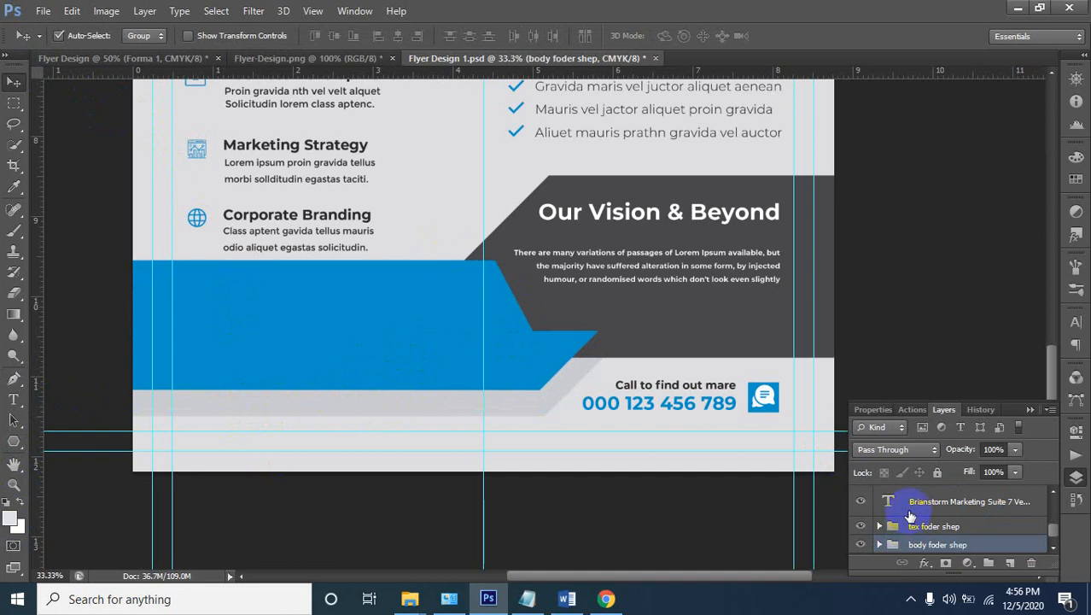
{"action": "scroll", "coordinate": [908, 521], "scroll_direction": "down", "scroll_amount": 2}
{"action": "left_click", "coordinate": [304, 349]}
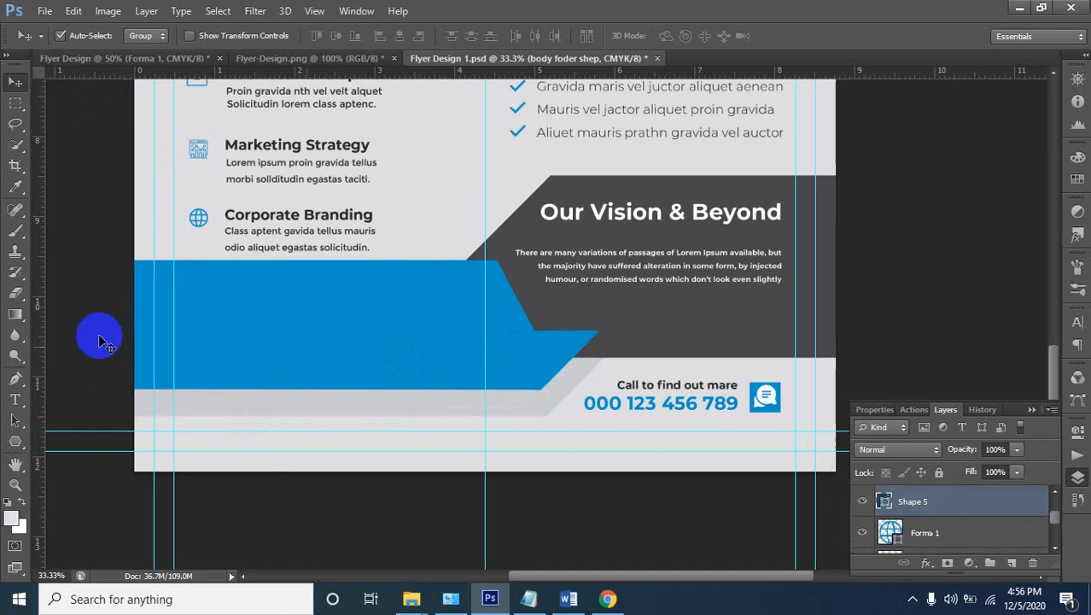
{"action": "left_click", "coordinate": [401, 411]}
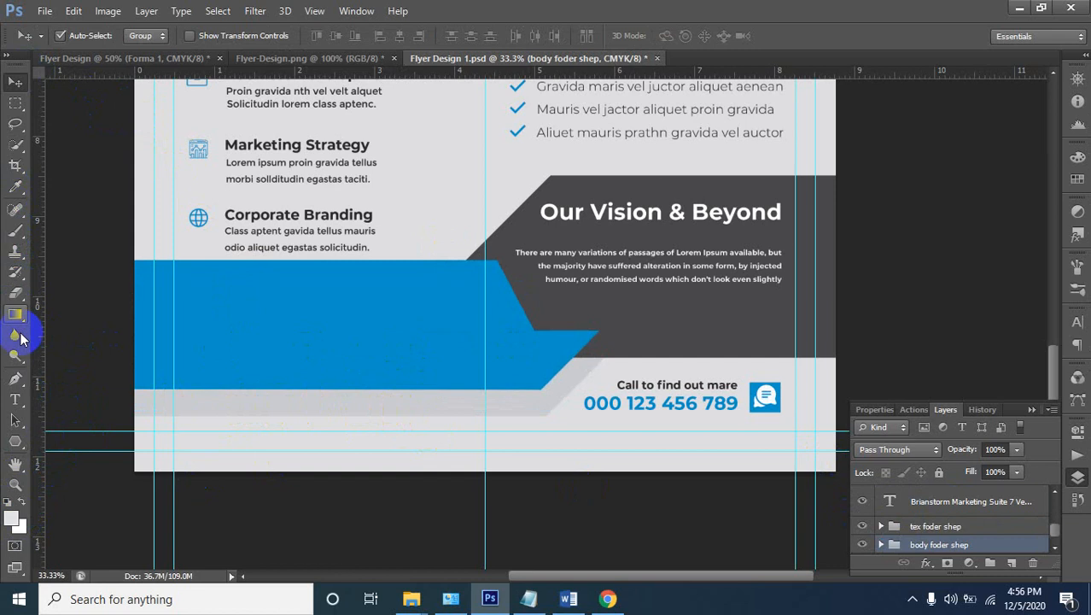
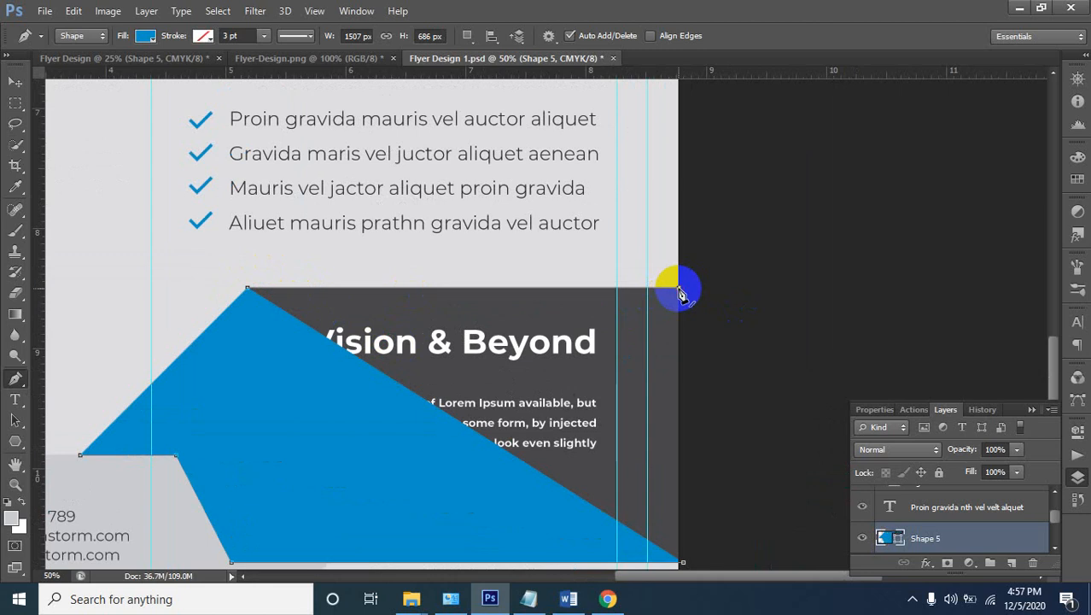
Complete the blue Pen tool shape traced over the Our Vision & Beyond panel and shift it up to uncover the panel's lower edge
{"action": "left_click", "coordinate": [679, 289]}
{"action": "left_click_drag", "start_coordinate": [657, 434], "coordinate": [688, 239]}
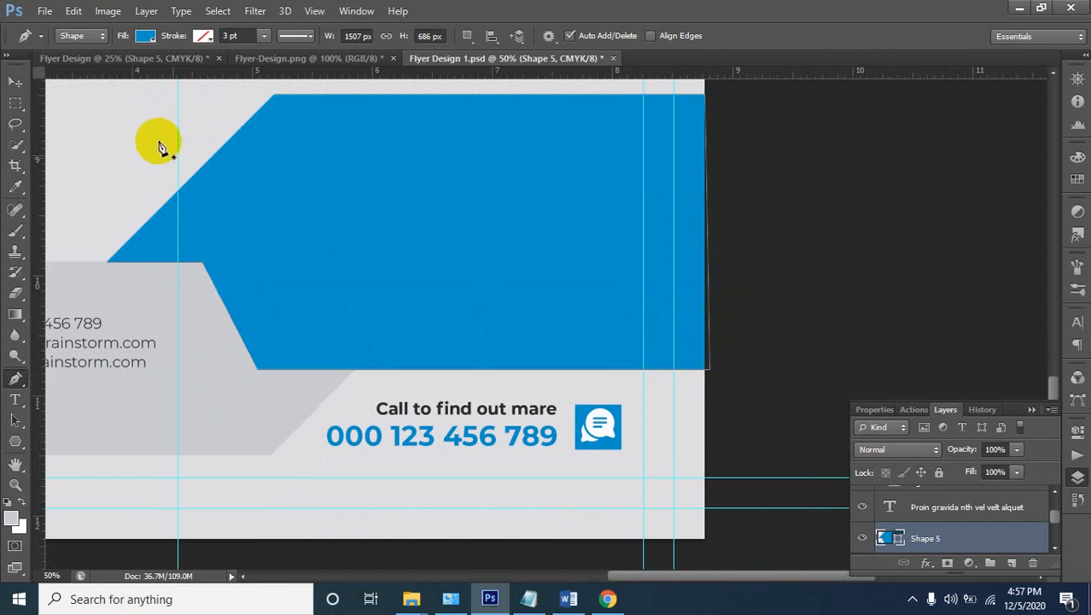
{"action": "left_click", "coordinate": [15, 82]}
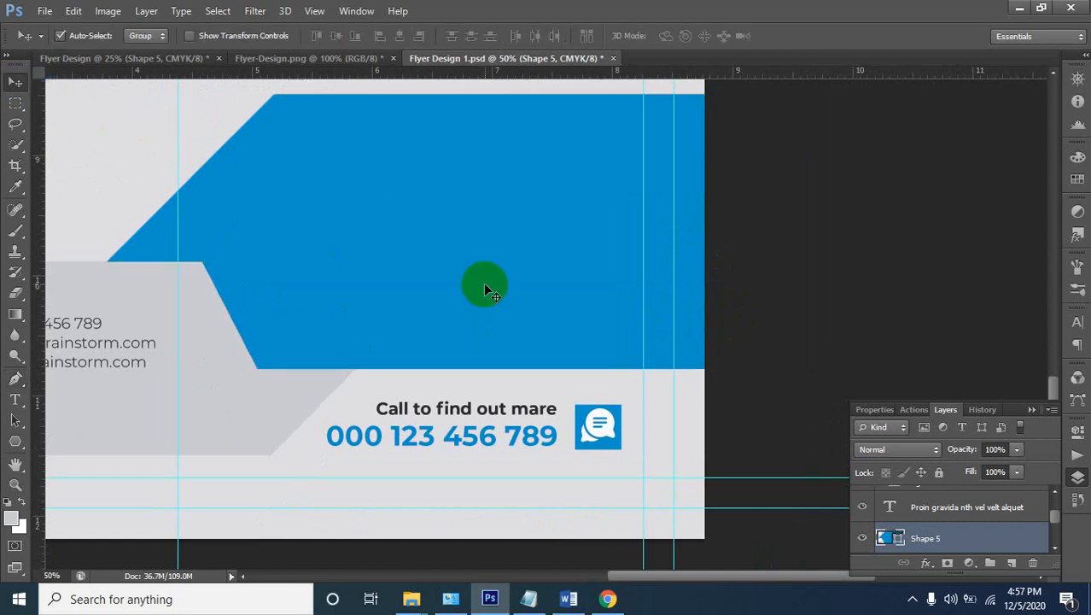
{"action": "left_click_drag", "start_coordinate": [484, 290], "coordinate": [487, 264]}
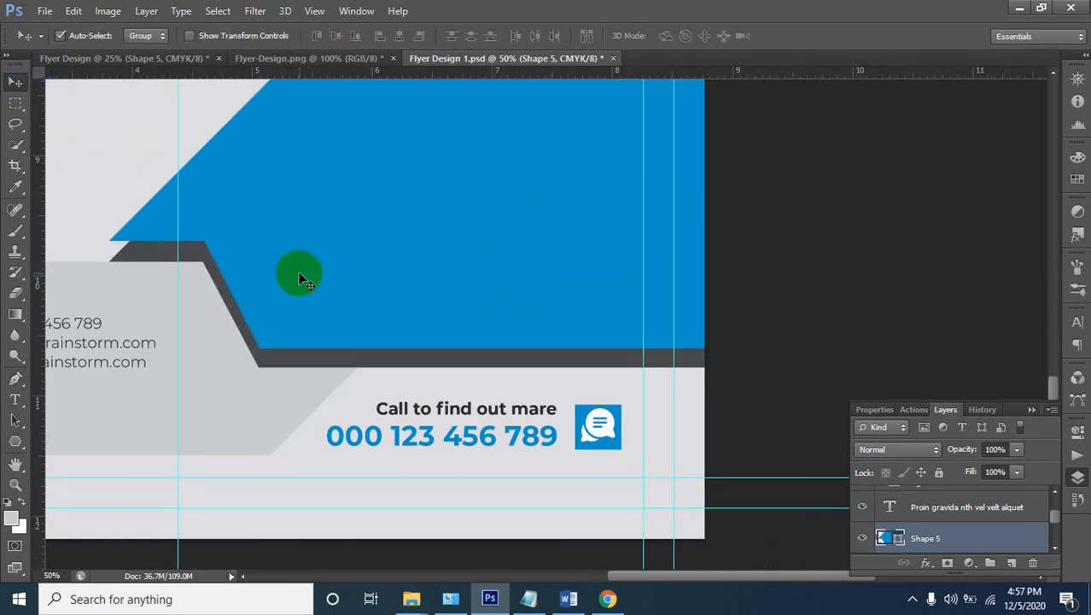
Fill the traced panel shape with the dark grey sampled from the original and place it in Flyer Design above the footer's angled end
{"action": "left_click", "coordinate": [17, 187]}
{"action": "left_click_drag", "start_coordinate": [51, 475], "coordinate": [328, 358]}
{"action": "left_click", "coordinate": [15, 81]}
{"action": "key", "text": "alt+BackSpace"}
{"action": "left_click_drag", "start_coordinate": [444, 299], "coordinate": [627, 321]}
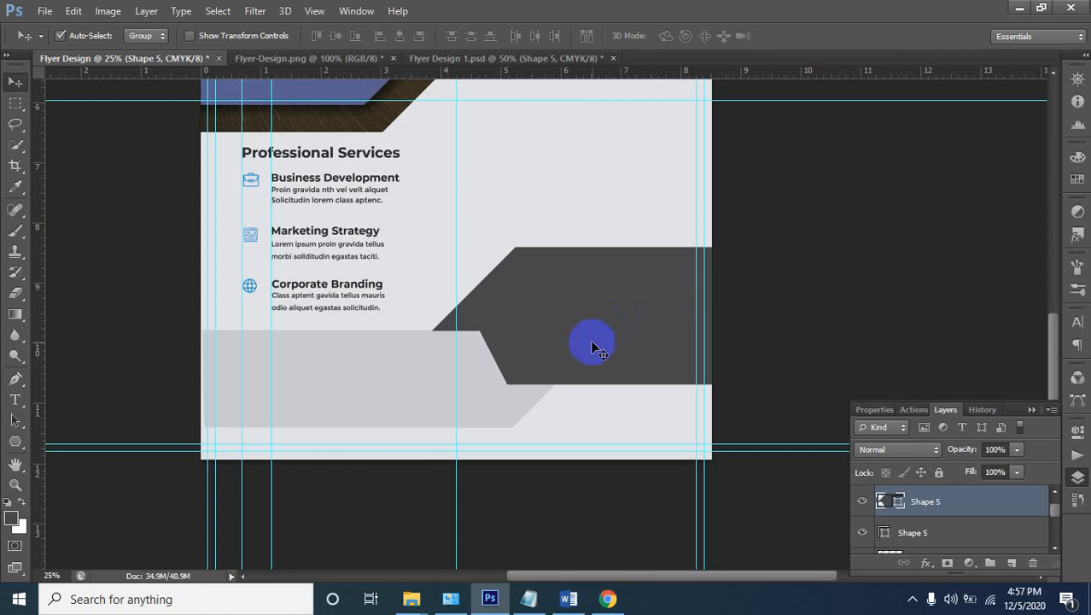
Examine the fit of the two grey footer panels up close and on the whole Flyer Design page, and return to Flyer Design 1.psd
{"action": "left_click", "coordinate": [546, 329], "text": "ctrl"}
{"action": "left_click", "coordinate": [521, 328], "text": "ctrl"}
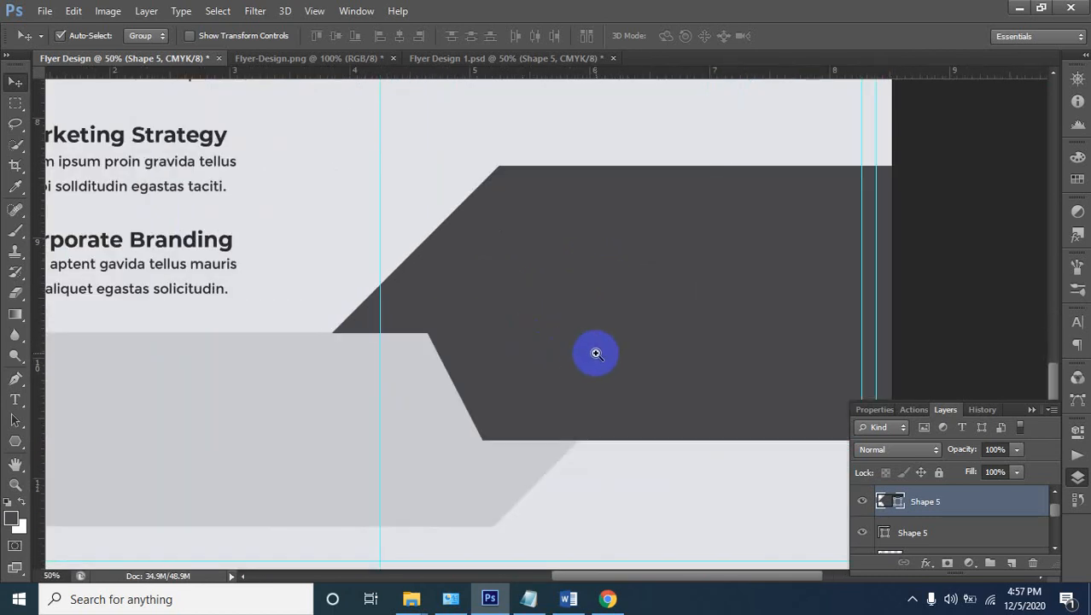
{"action": "left_click", "coordinate": [570, 365], "text": "ctrl"}
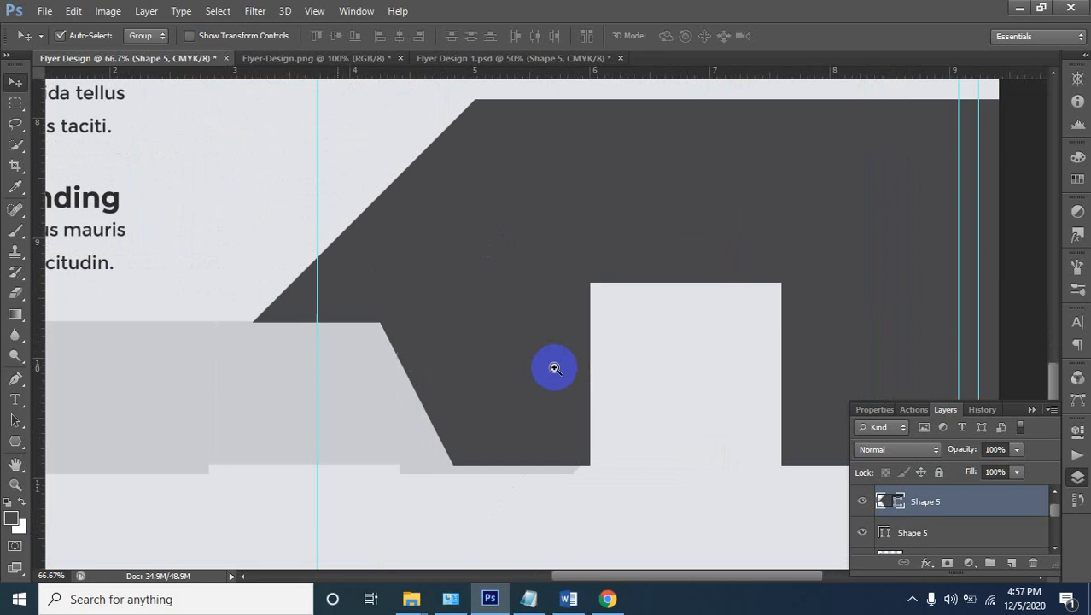
{"action": "left_click", "coordinate": [535, 370], "text": "alt"}
{"action": "left_click", "coordinate": [532, 370], "text": "alt"}
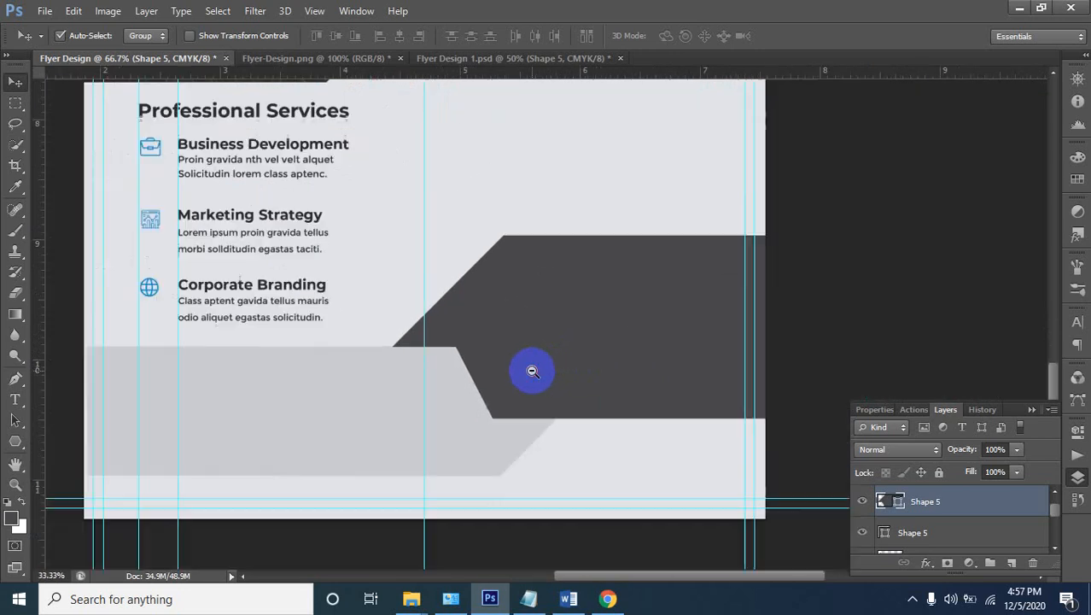
{"action": "left_click", "coordinate": [537, 371], "text": "alt"}
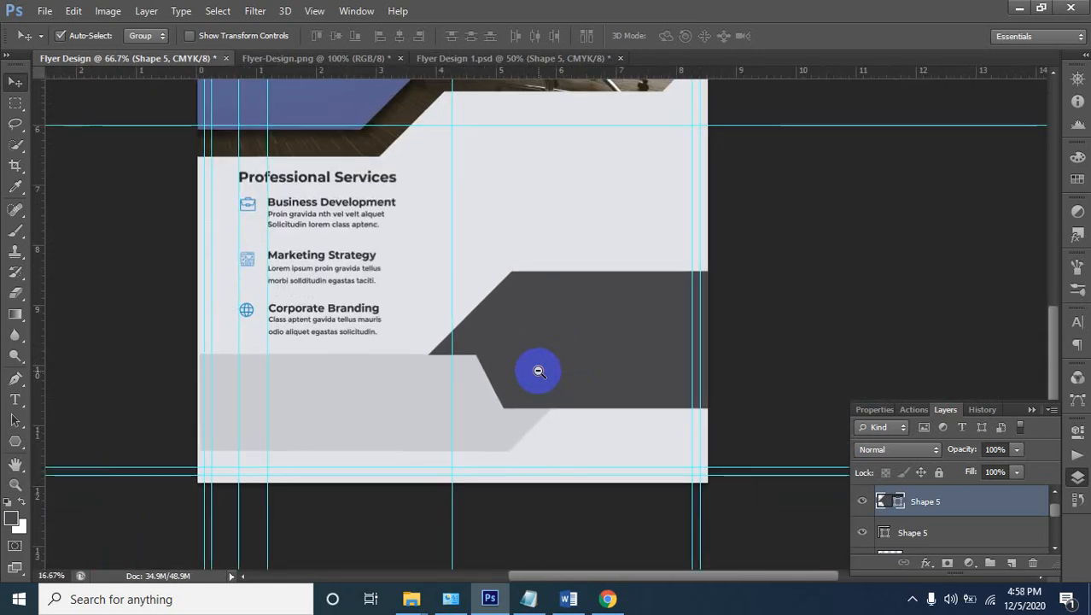
{"action": "left_click", "coordinate": [537, 370], "text": "alt"}
{"action": "left_click", "coordinate": [536, 371], "text": "alt"}
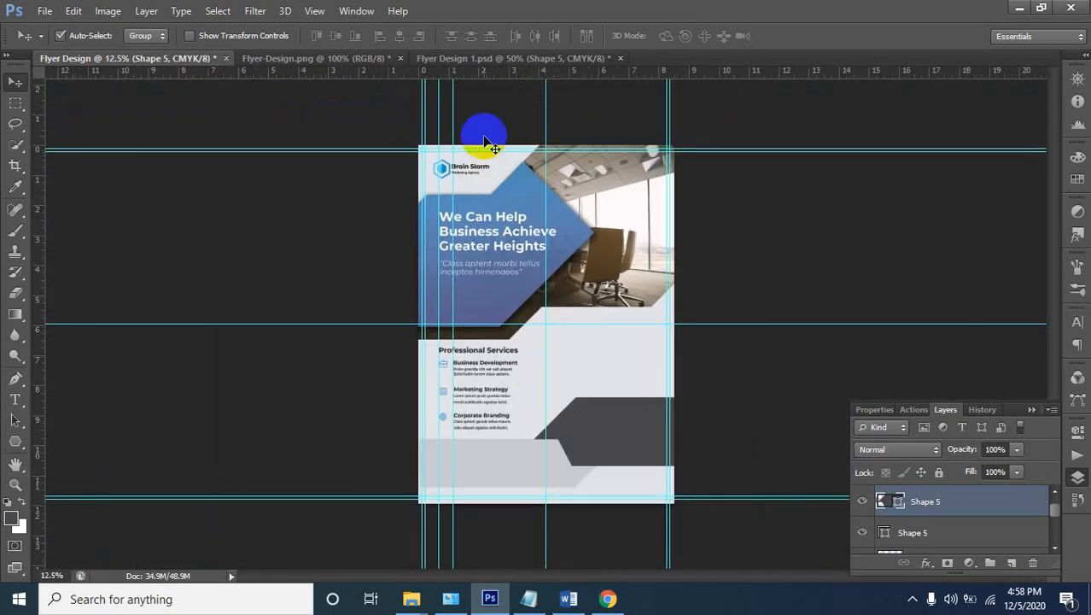
{"action": "left_click", "coordinate": [478, 56]}
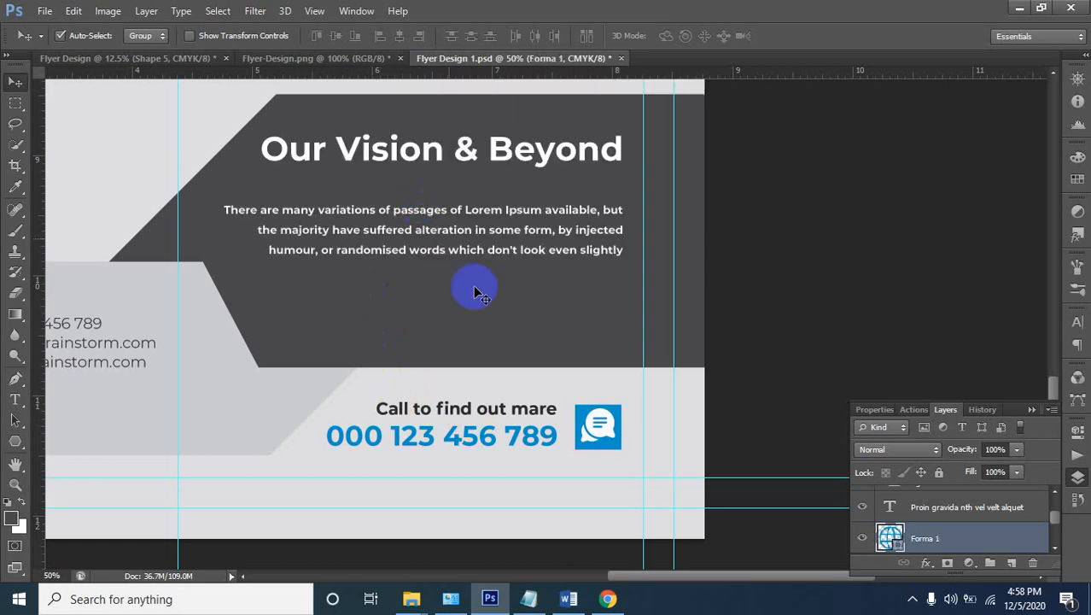
Examine the Our Vision panel, the call-out and the phone, mail and globe contact icons, checking which layers they belong to
{"action": "left_click", "coordinate": [613, 418]}
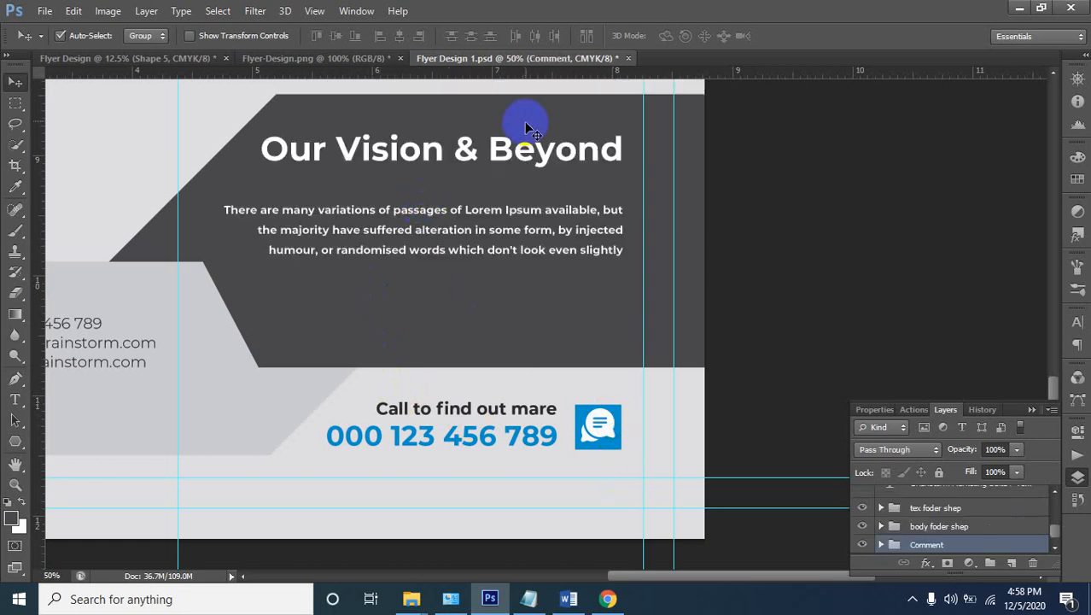
{"action": "scroll", "coordinate": [434, 366], "scroll_direction": "up", "scroll_amount": 3}
{"action": "scroll", "coordinate": [445, 360], "scroll_direction": "up", "scroll_amount": 3}
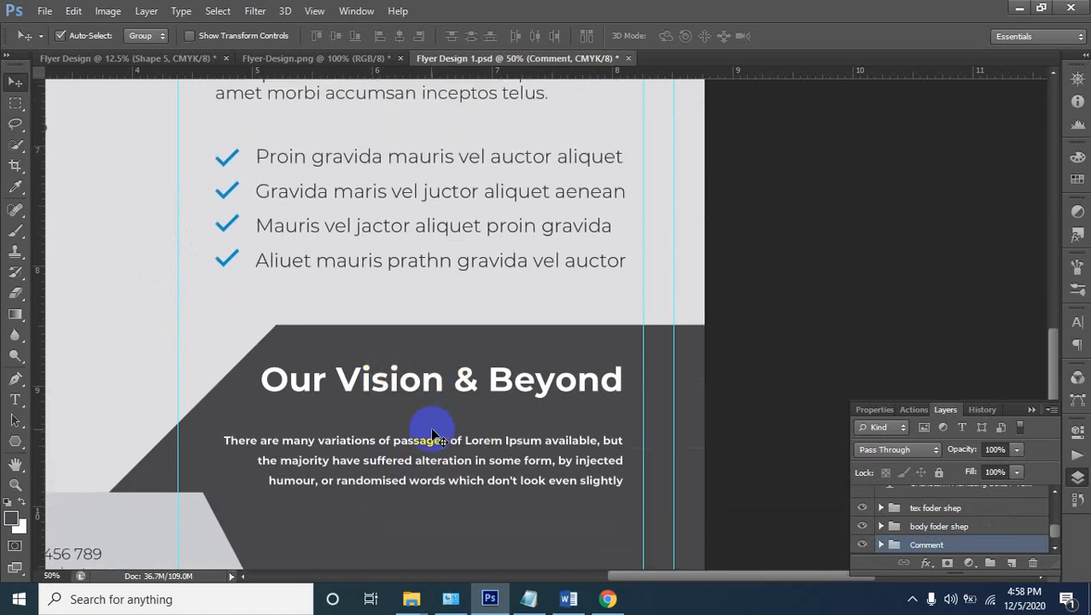
{"action": "left_click_drag", "start_coordinate": [439, 393], "coordinate": [599, 181]}
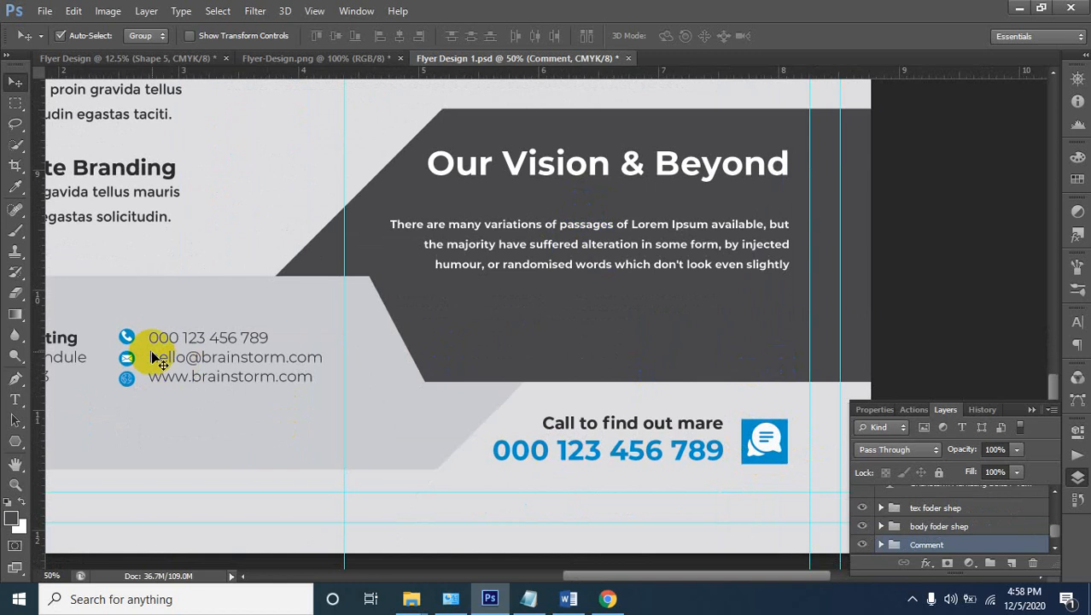
{"action": "scroll", "coordinate": [122, 339], "scroll_direction": "up", "scroll_amount": 3}
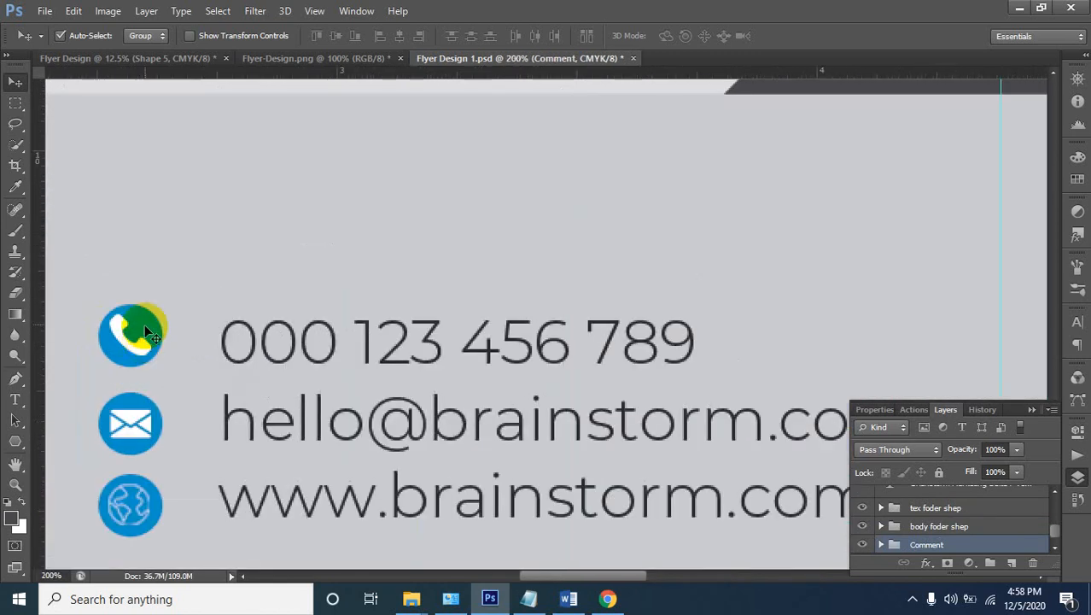
{"action": "left_click", "coordinate": [141, 356]}
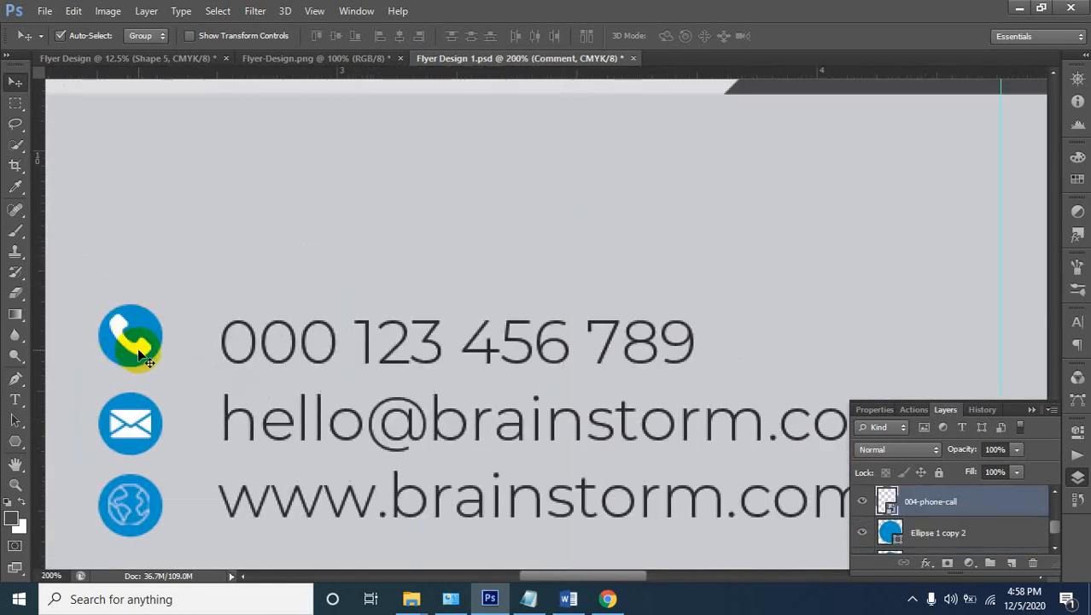
{"action": "left_click", "coordinate": [141, 414]}
{"action": "left_click", "coordinate": [133, 506]}
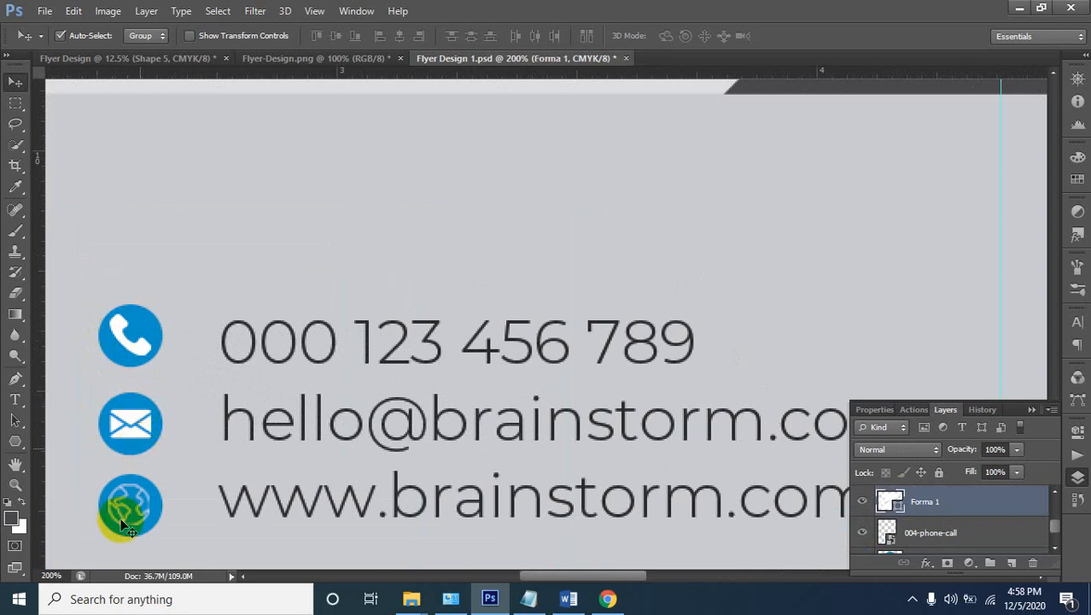
{"action": "left_click", "coordinate": [151, 399], "text": "alt"}
{"action": "left_click", "coordinate": [151, 399], "text": "alt"}
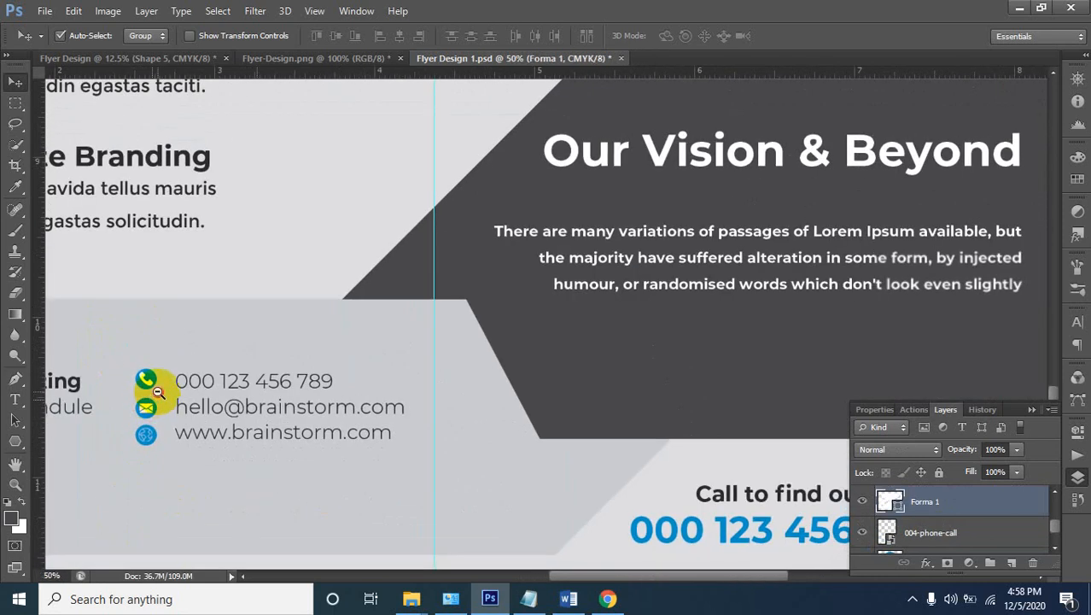
{"action": "left_click", "coordinate": [153, 395], "text": "alt"}
{"action": "left_click", "coordinate": [155, 391], "text": "alt"}
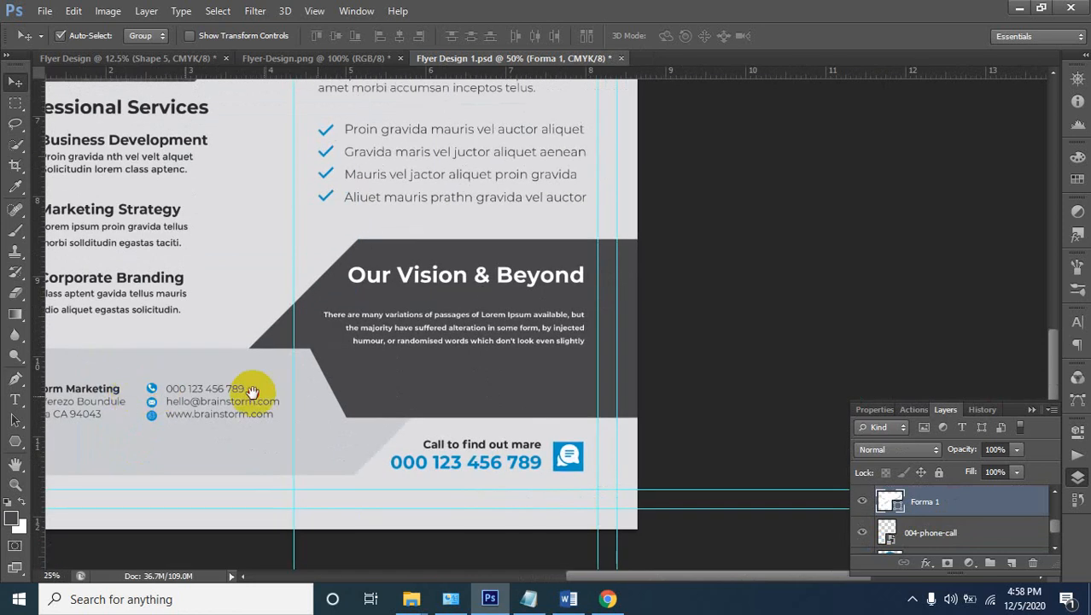
{"action": "left_click", "coordinate": [256, 390], "text": "alt"}
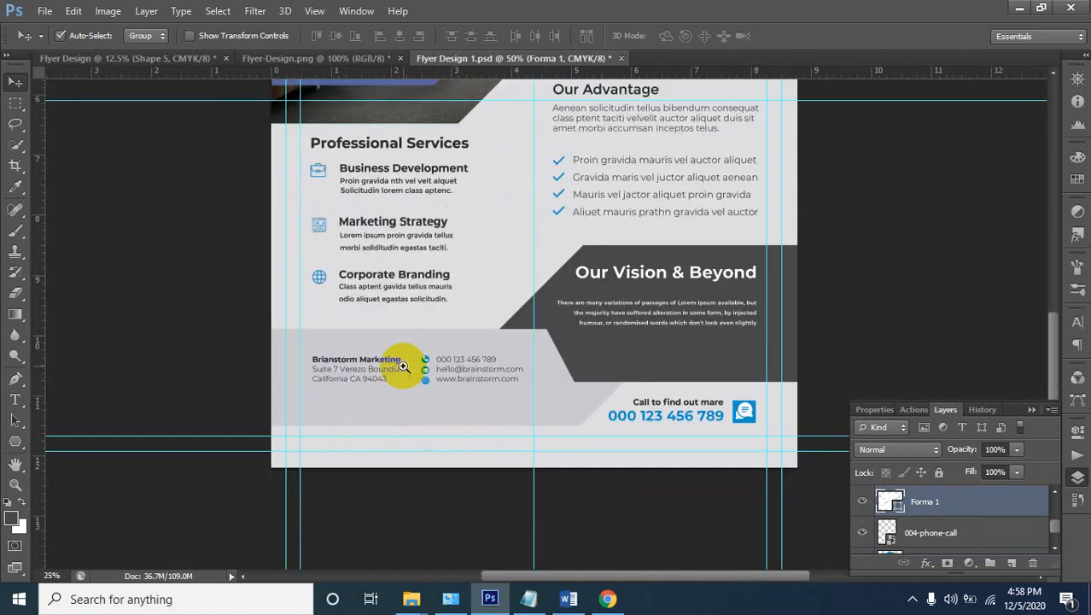
Inspect the Our Advantage section and locate the layers of its check marks and text
{"action": "left_click", "coordinate": [506, 226]}
{"action": "left_click_drag", "start_coordinate": [565, 224], "coordinate": [499, 282]}
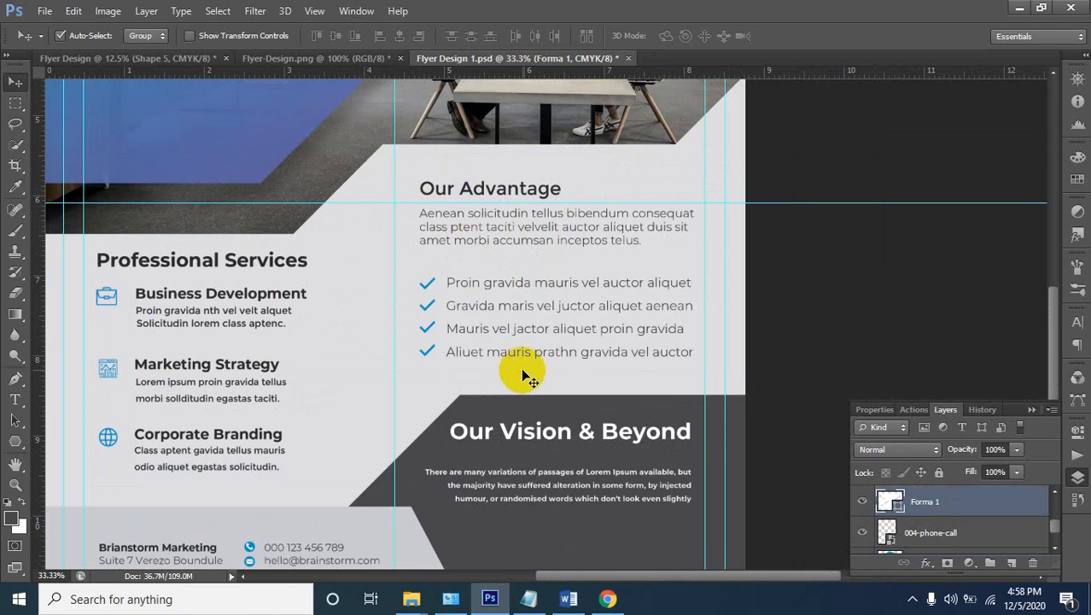
{"action": "scroll", "coordinate": [491, 415], "scroll_direction": "down", "scroll_amount": 3}
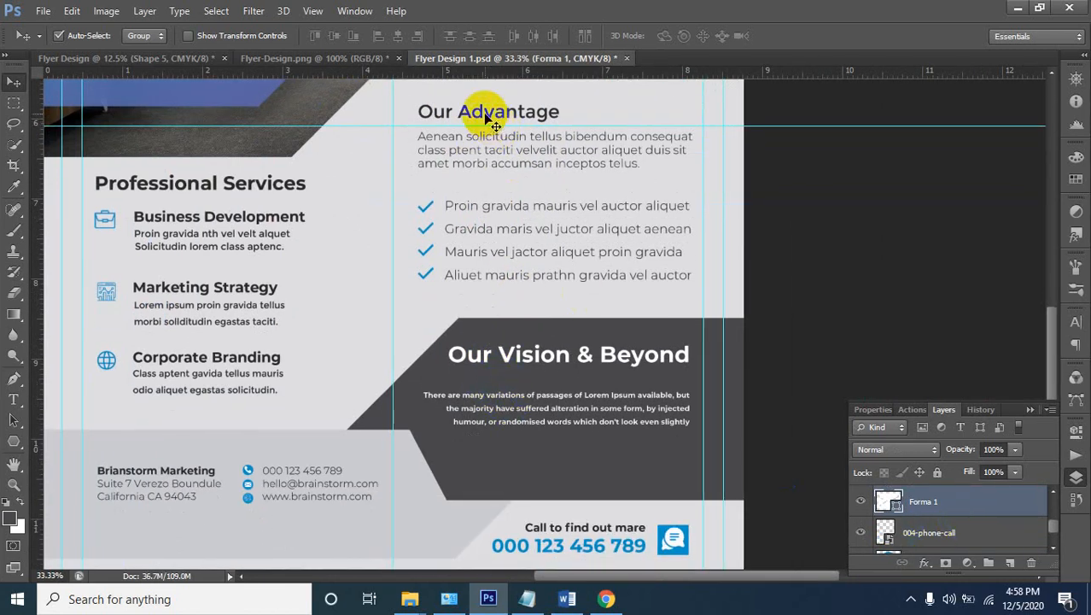
{"action": "left_click", "coordinate": [434, 275]}
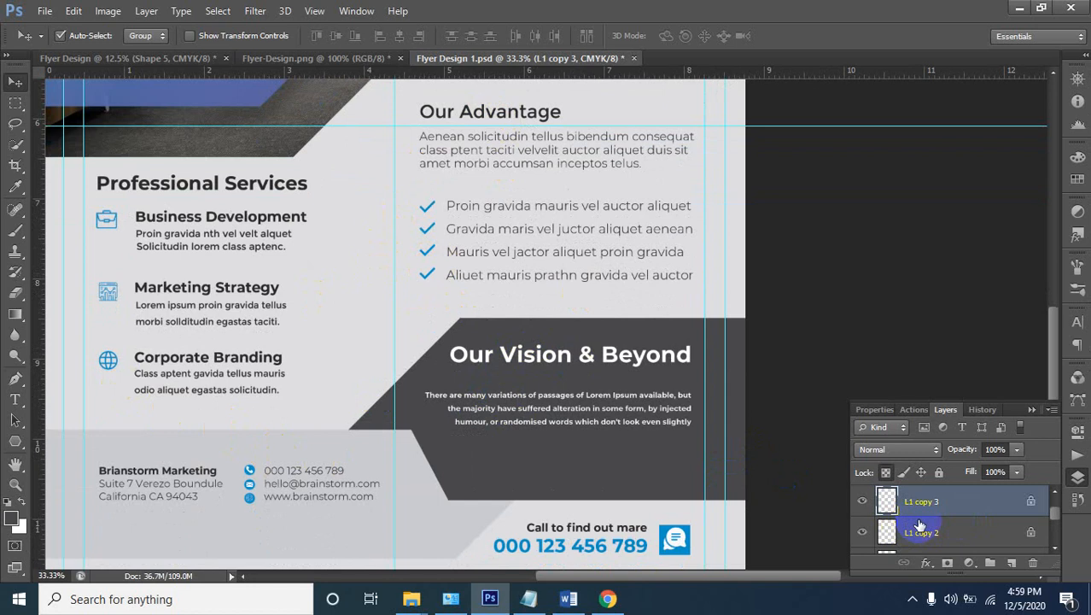
{"action": "scroll", "coordinate": [628, 285], "scroll_direction": "up", "scroll_amount": 2}
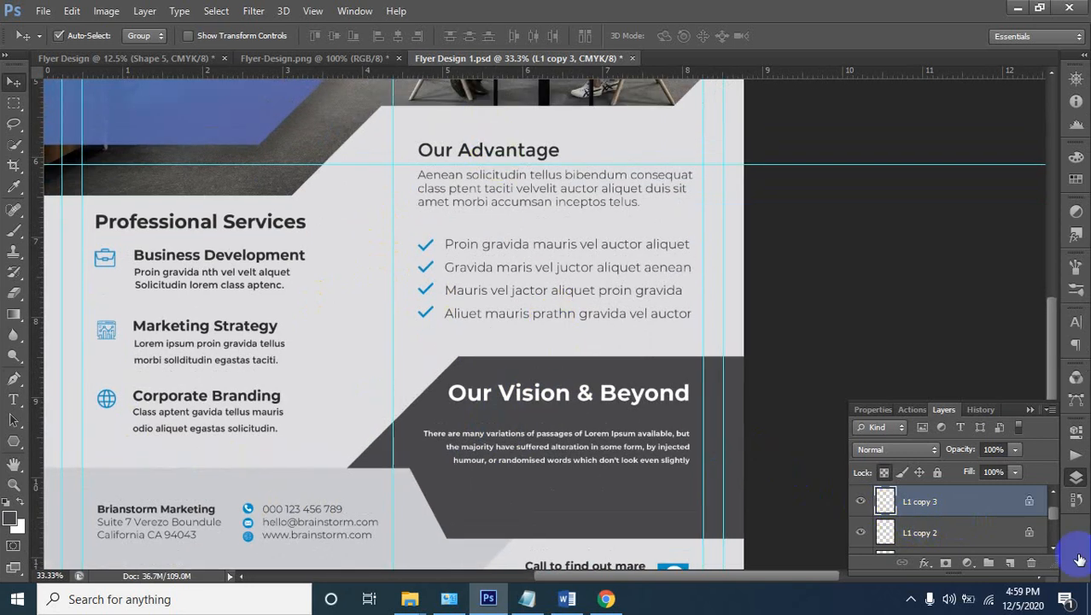
{"action": "scroll", "coordinate": [953, 516], "scroll_direction": "up", "scroll_amount": 3}
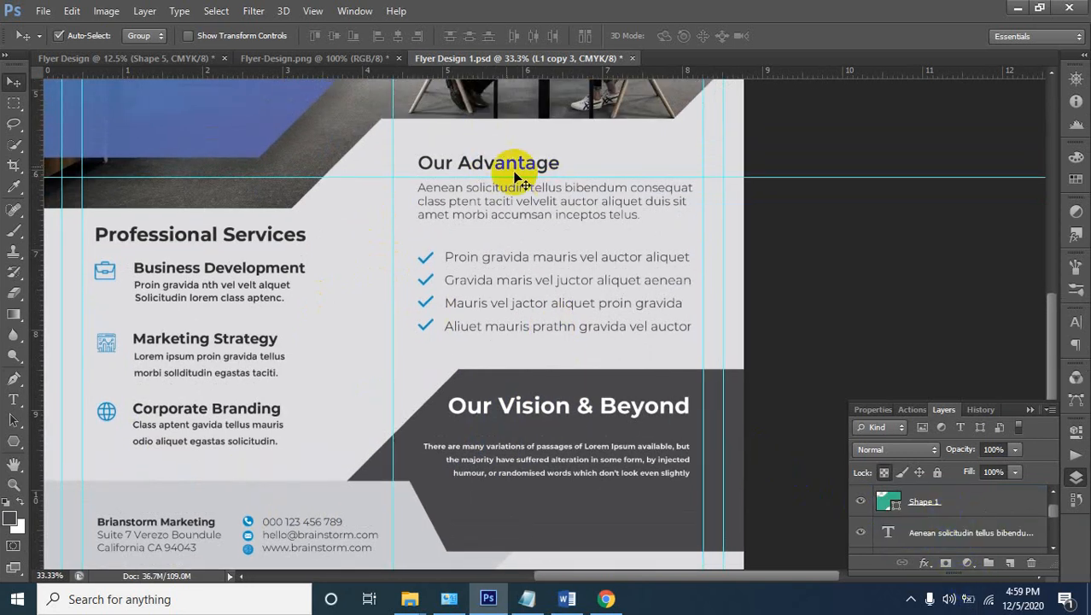
{"action": "scroll", "coordinate": [478, 154], "scroll_direction": "up", "scroll_amount": 1}
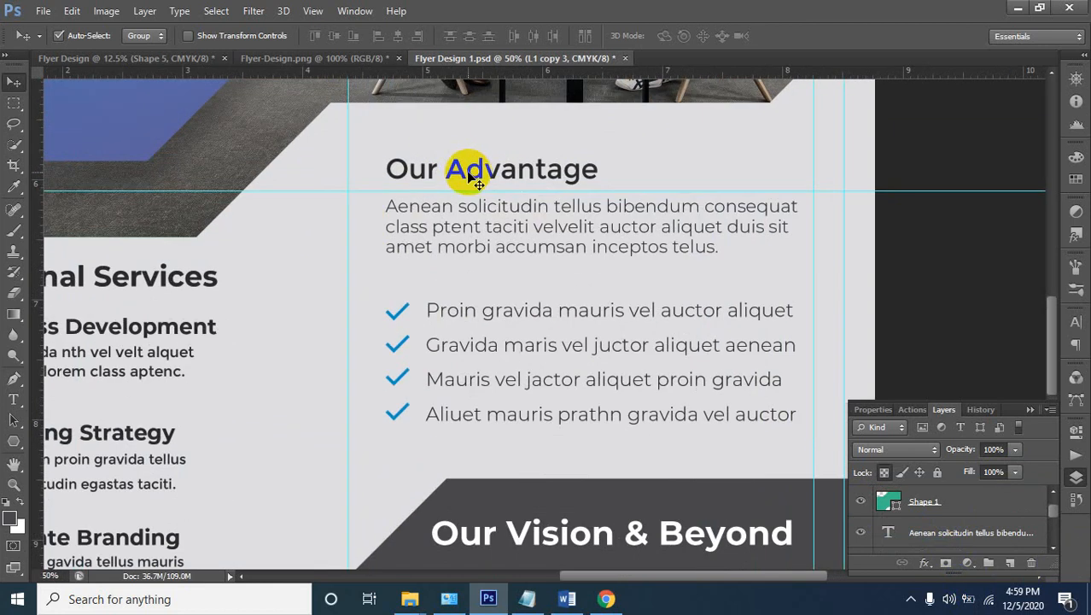
Select the Our Advantage heading together with the paragraph below it
{"action": "left_click", "coordinate": [476, 177]}
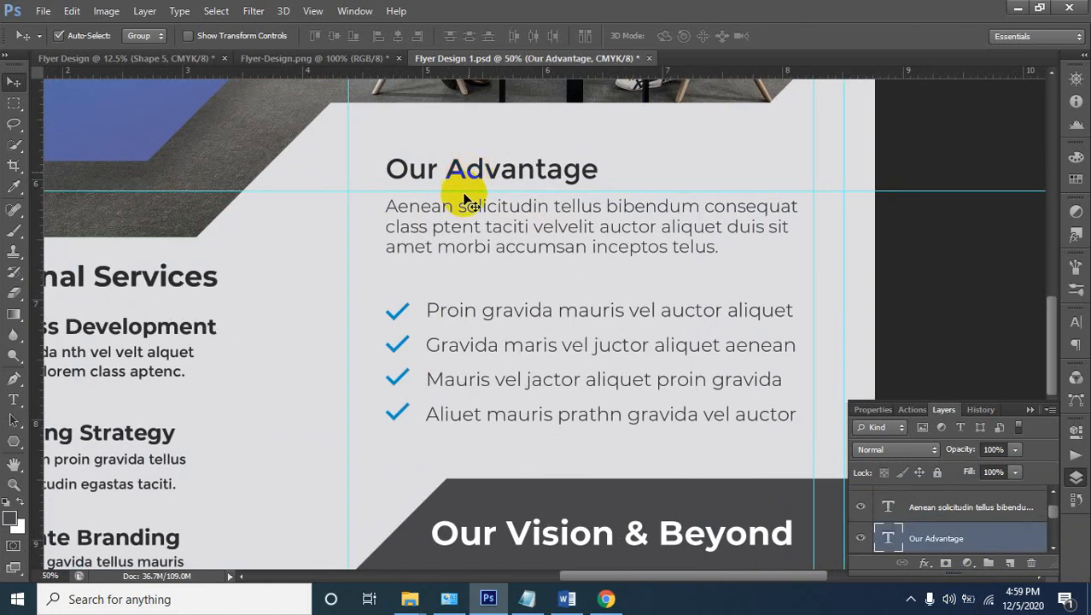
{"action": "left_click", "coordinate": [444, 207]}
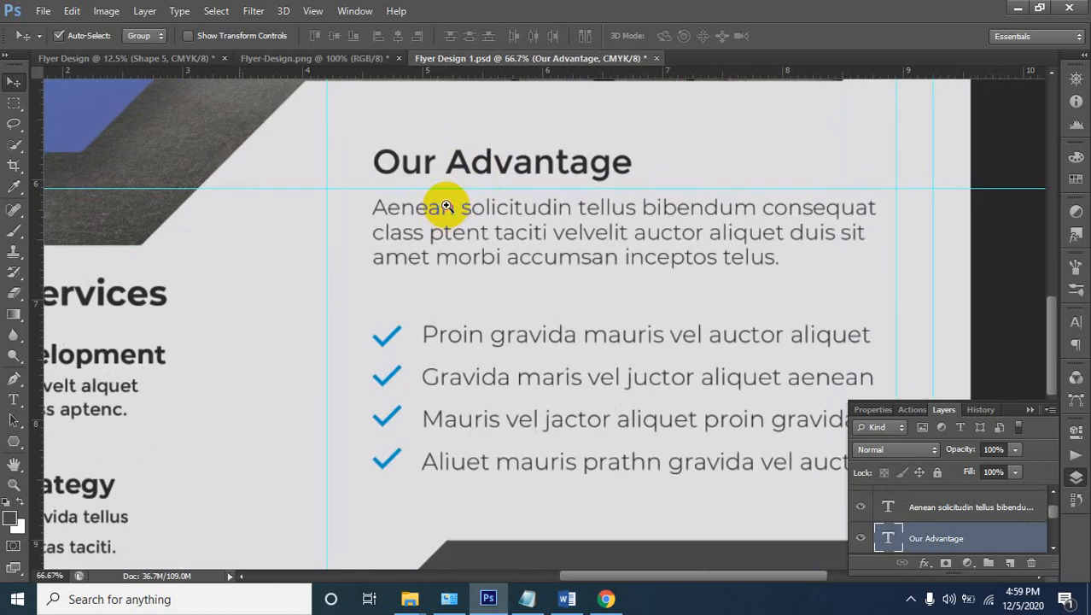
{"action": "left_click", "coordinate": [449, 209]}
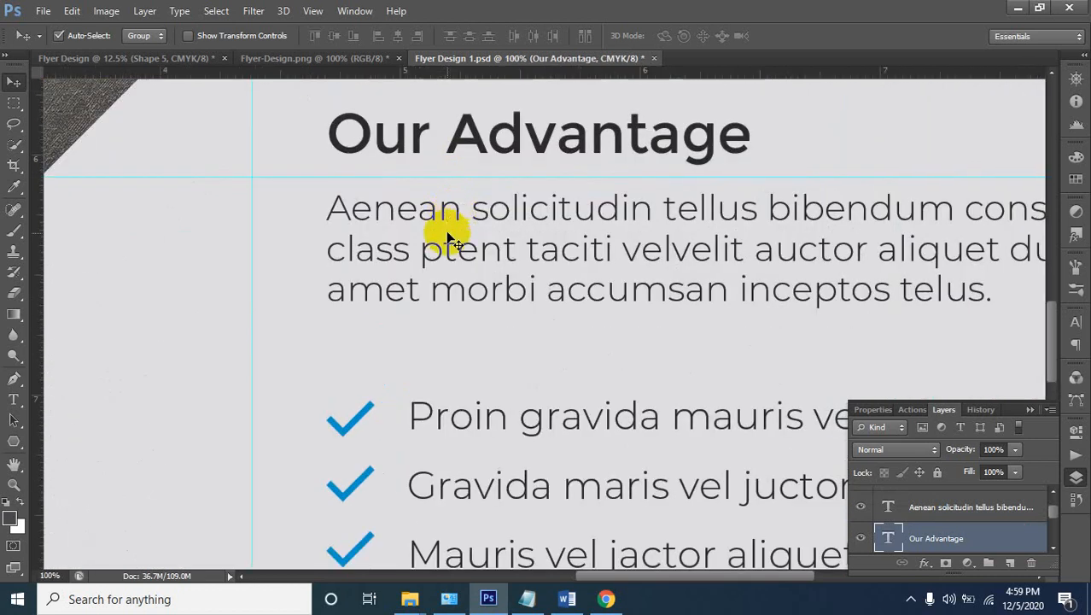
{"action": "left_click", "coordinate": [444, 211]}
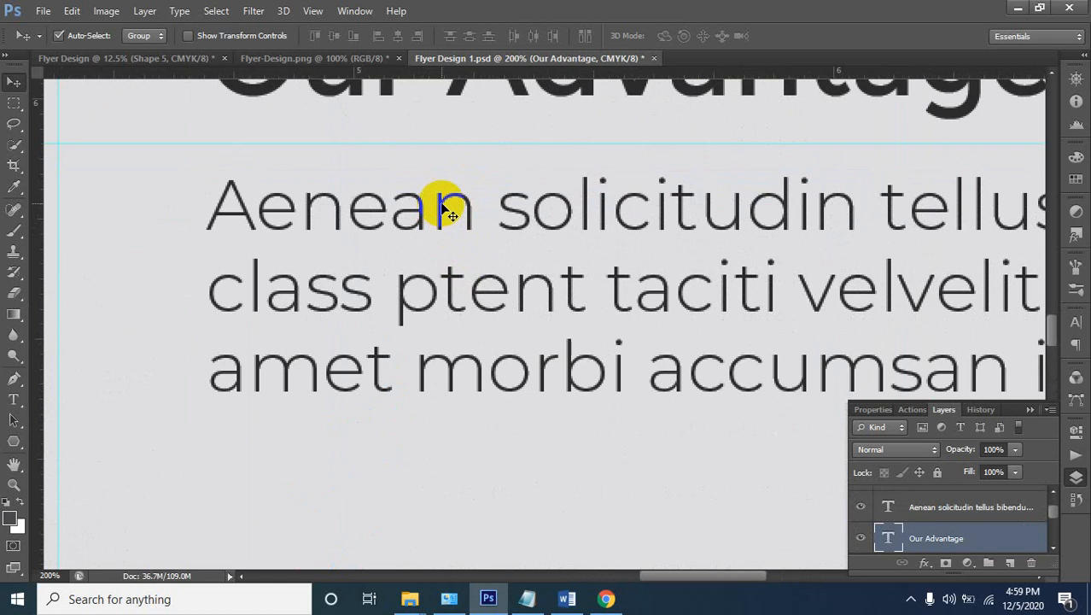
{"action": "left_click", "coordinate": [444, 209], "text": "shift"}
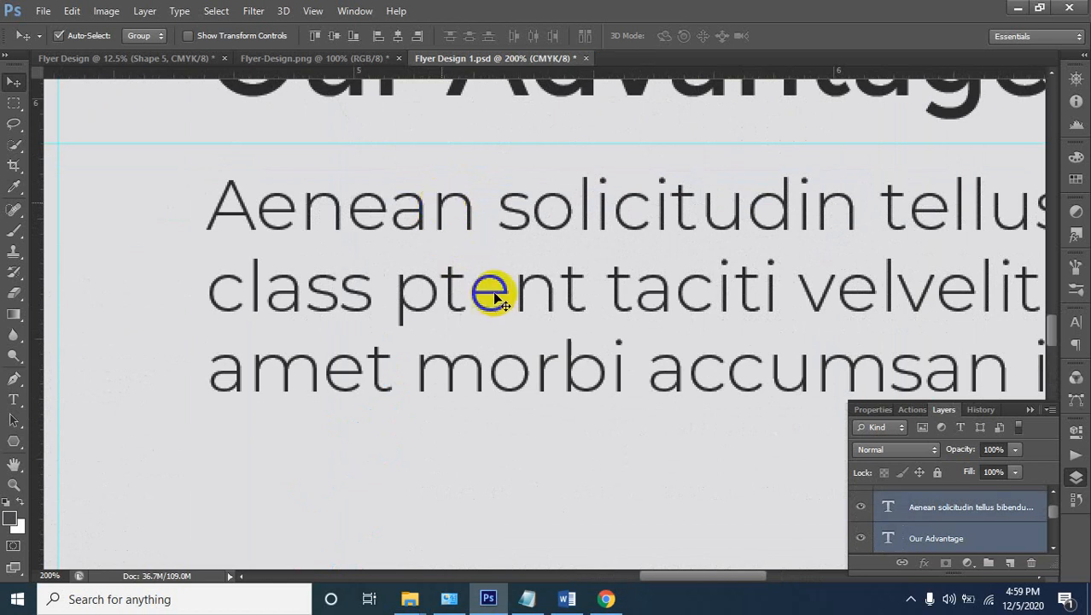
Examine the blue check marks and the four list lines under the Our Advantage paragraph up close
{"action": "scroll", "coordinate": [495, 291], "scroll_direction": "down", "scroll_amount": 2}
{"action": "scroll", "coordinate": [496, 288], "scroll_direction": "down", "scroll_amount": 3}
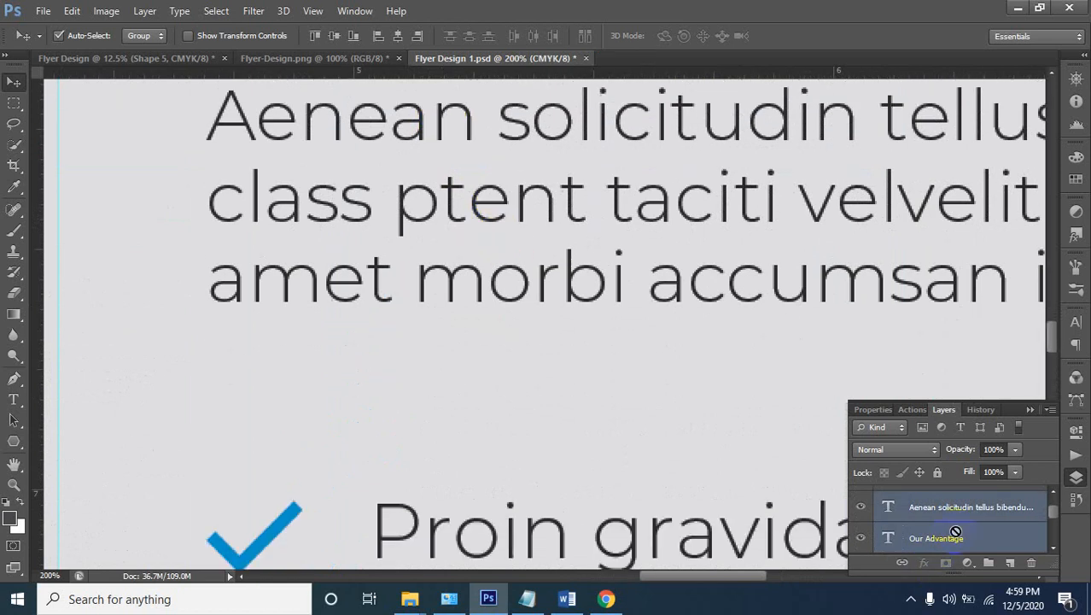
{"action": "scroll", "coordinate": [959, 530], "scroll_direction": "down", "scroll_amount": 1}
{"action": "scroll", "coordinate": [960, 528], "scroll_direction": "up", "scroll_amount": 2}
{"action": "scroll", "coordinate": [962, 523], "scroll_direction": "down", "scroll_amount": 1}
{"action": "scroll", "coordinate": [456, 376], "scroll_direction": "down", "scroll_amount": 3}
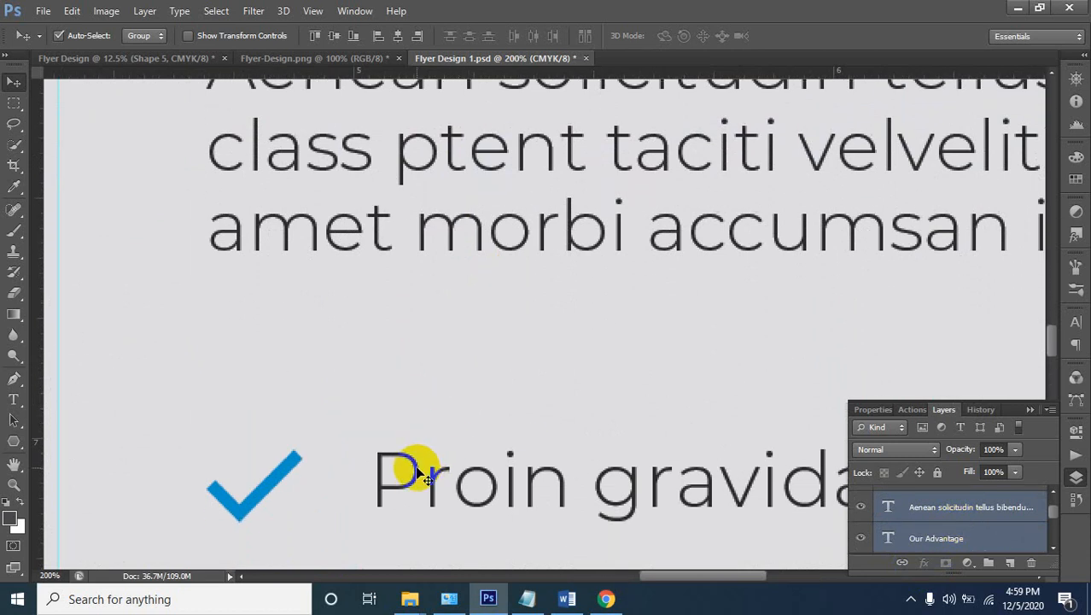
{"action": "scroll", "coordinate": [962, 511], "scroll_direction": "down", "scroll_amount": 2}
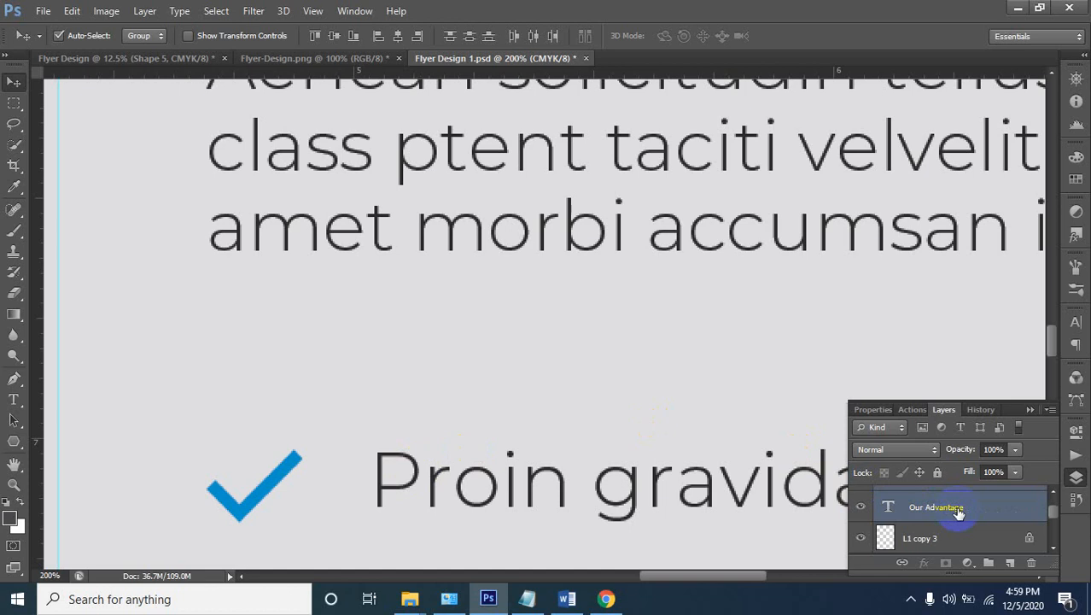
{"action": "left_click_drag", "start_coordinate": [301, 483], "coordinate": [434, 453]}
{"action": "scroll", "coordinate": [434, 454], "scroll_direction": "down", "scroll_amount": 1}
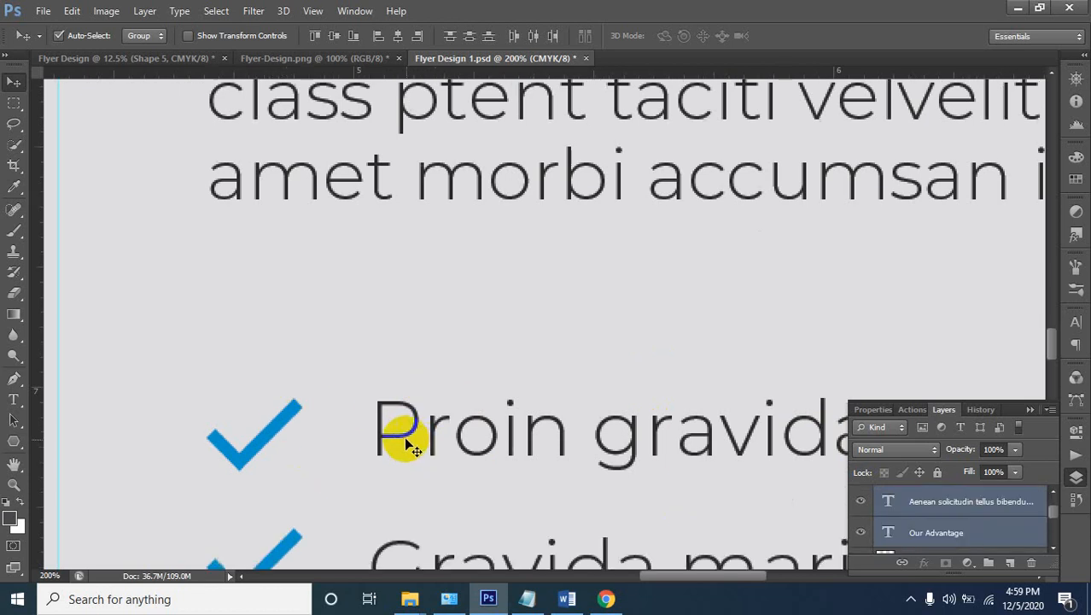
{"action": "scroll", "coordinate": [405, 440], "scroll_direction": "down", "scroll_amount": 5}
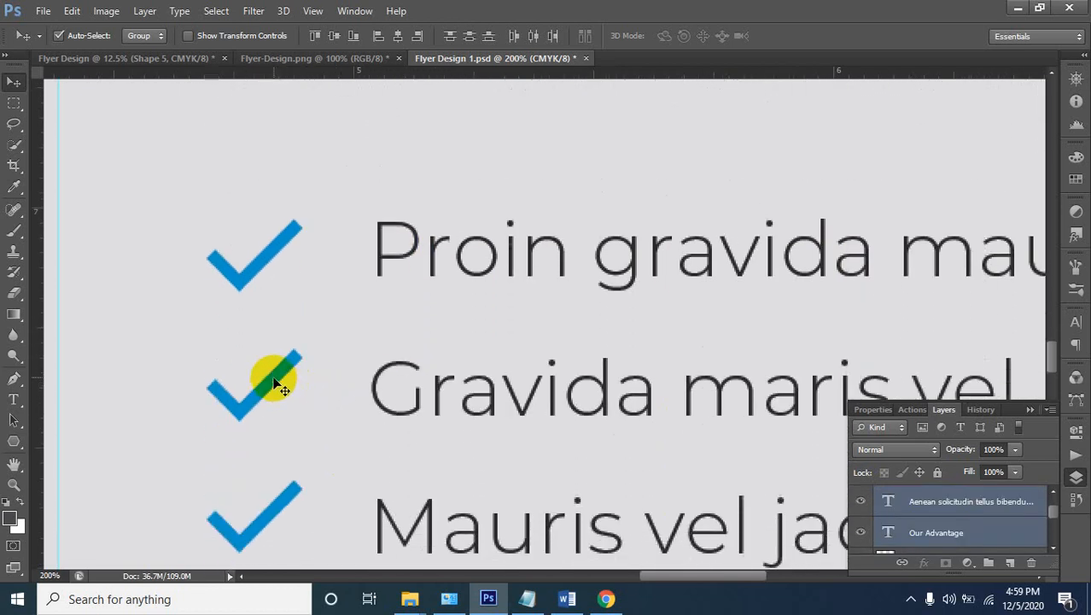
{"action": "left_click_drag", "start_coordinate": [278, 382], "coordinate": [388, 403]}
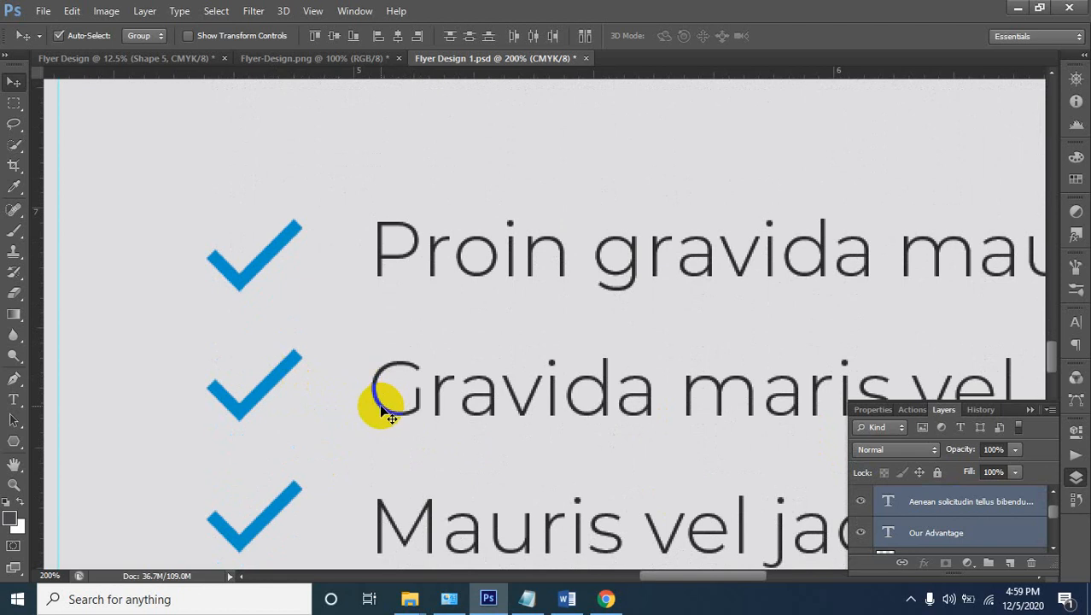
{"action": "left_click_drag", "start_coordinate": [381, 408], "coordinate": [266, 405]}
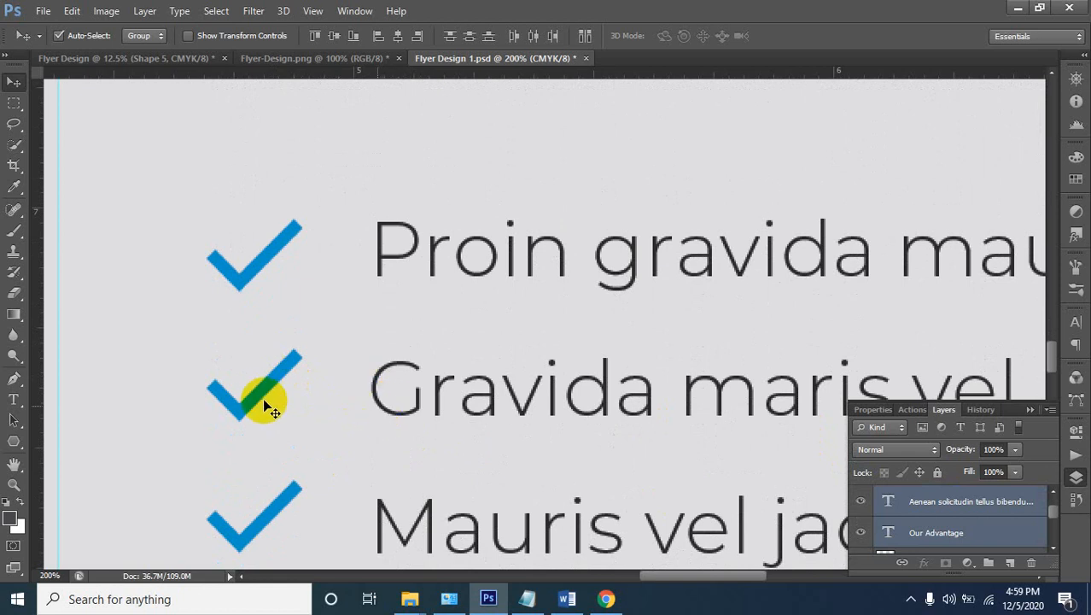
{"action": "scroll", "coordinate": [265, 393], "scroll_direction": "down", "scroll_amount": 1}
{"action": "scroll", "coordinate": [277, 427], "scroll_direction": "down", "scroll_amount": 1}
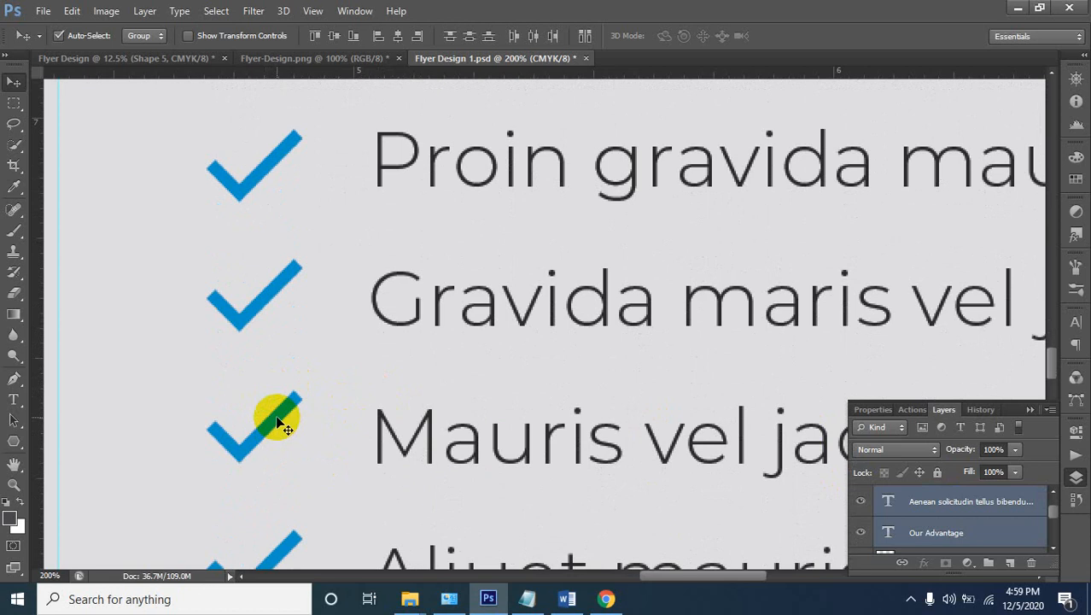
{"action": "left_click_drag", "start_coordinate": [277, 418], "coordinate": [381, 419]}
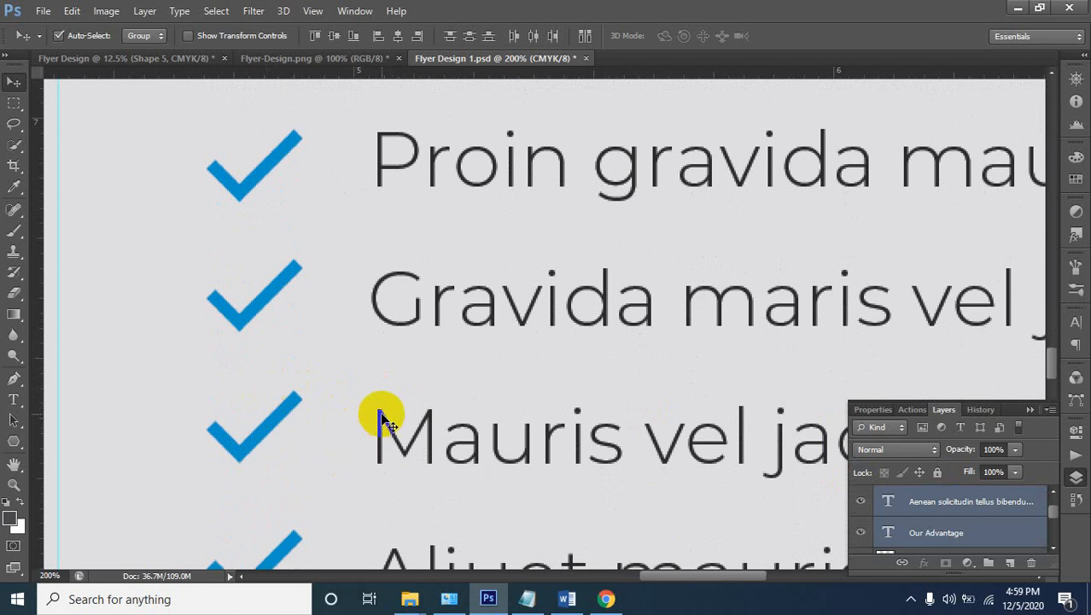
{"action": "scroll", "coordinate": [389, 410], "scroll_direction": "down", "scroll_amount": 3}
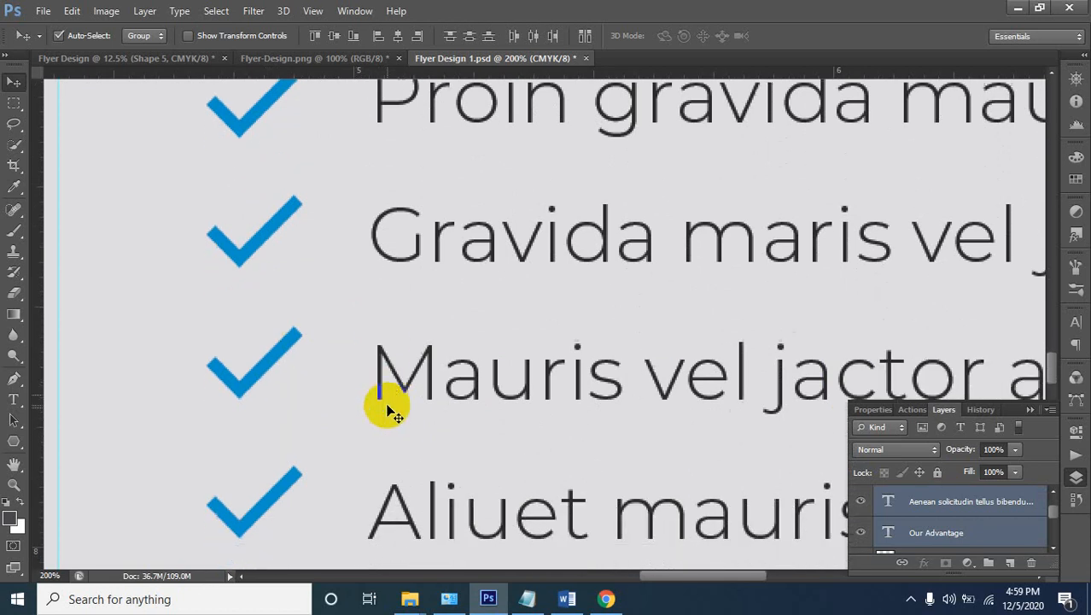
{"action": "left_click_drag", "start_coordinate": [272, 413], "coordinate": [416, 434]}
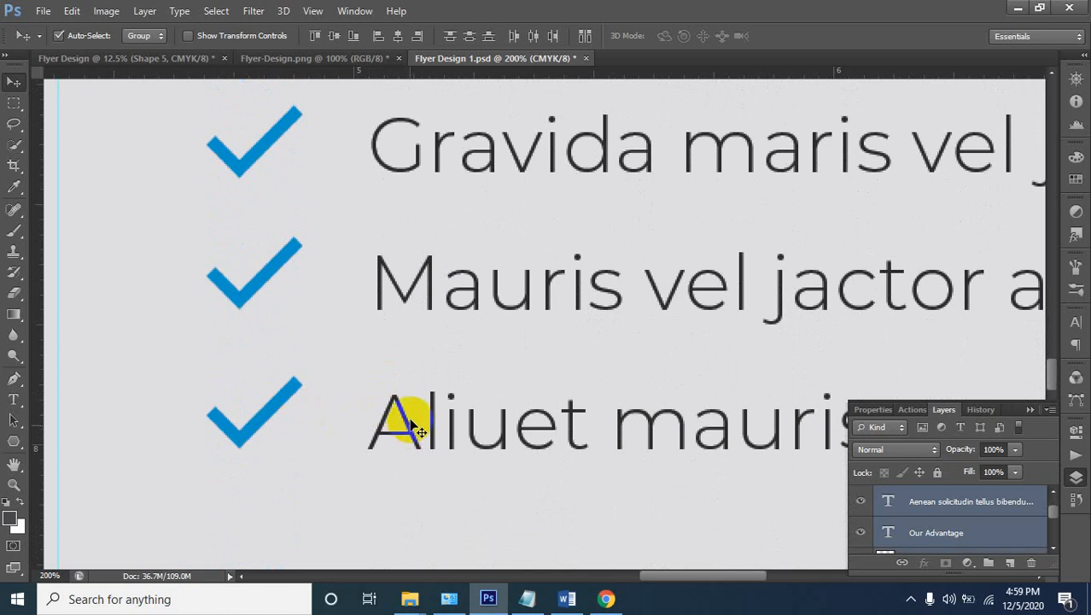
{"action": "scroll", "coordinate": [415, 407], "scroll_direction": "down", "scroll_amount": 4}
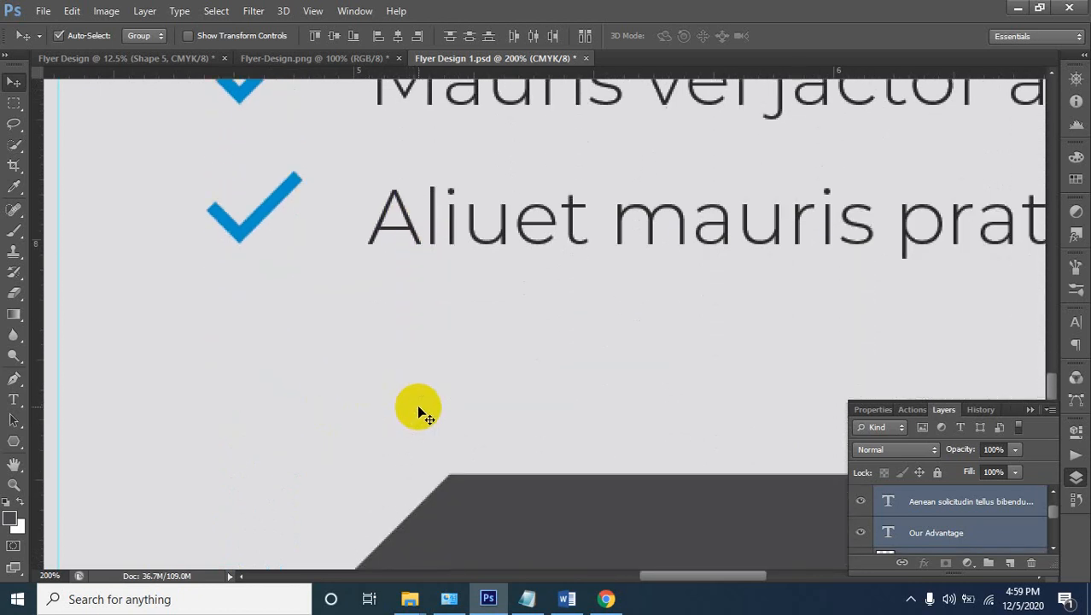
Copy the four-line Proin gravida list text into Flyer Design above the dark grey panel, and return to the list in Flyer Design 1.psd
{"action": "left_click_drag", "start_coordinate": [430, 299], "coordinate": [576, 360]}
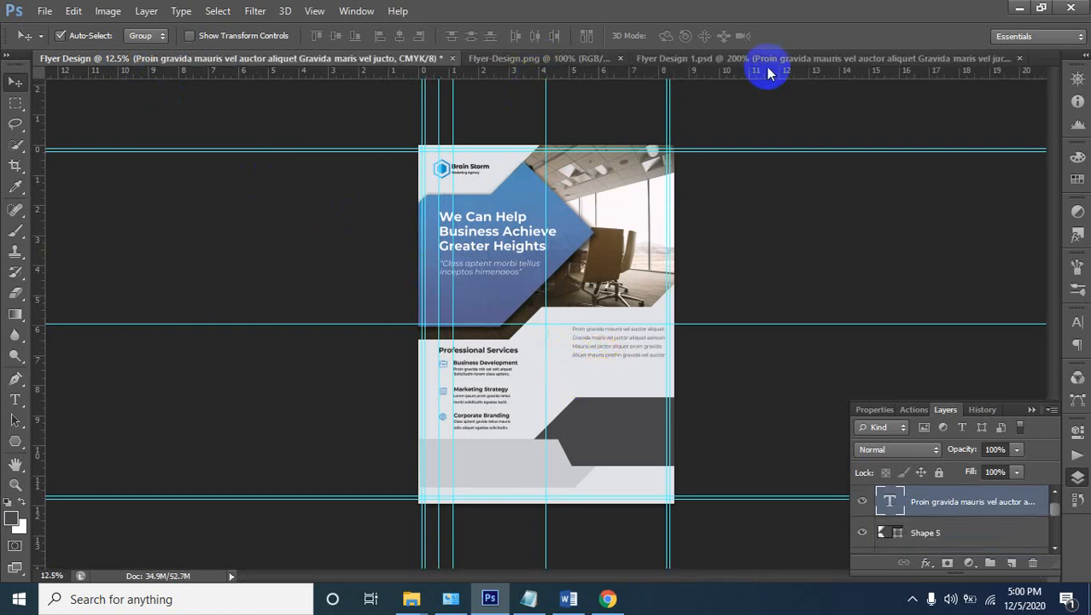
{"action": "left_click", "coordinate": [739, 59]}
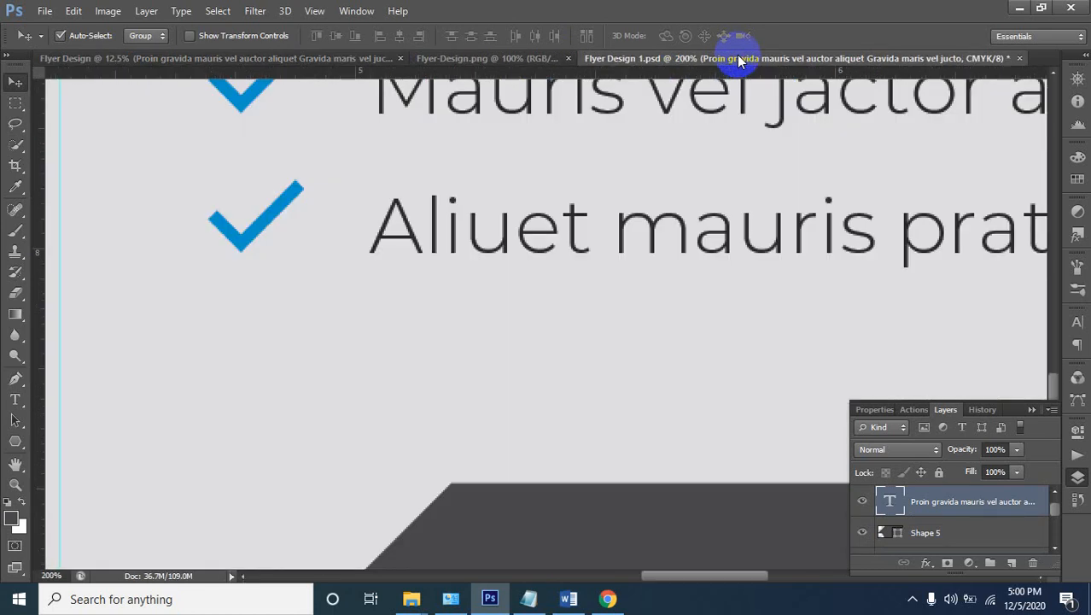
{"action": "scroll", "coordinate": [580, 268], "scroll_direction": "up", "scroll_amount": 1}
{"action": "scroll", "coordinate": [585, 271], "scroll_direction": "up", "scroll_amount": 2}
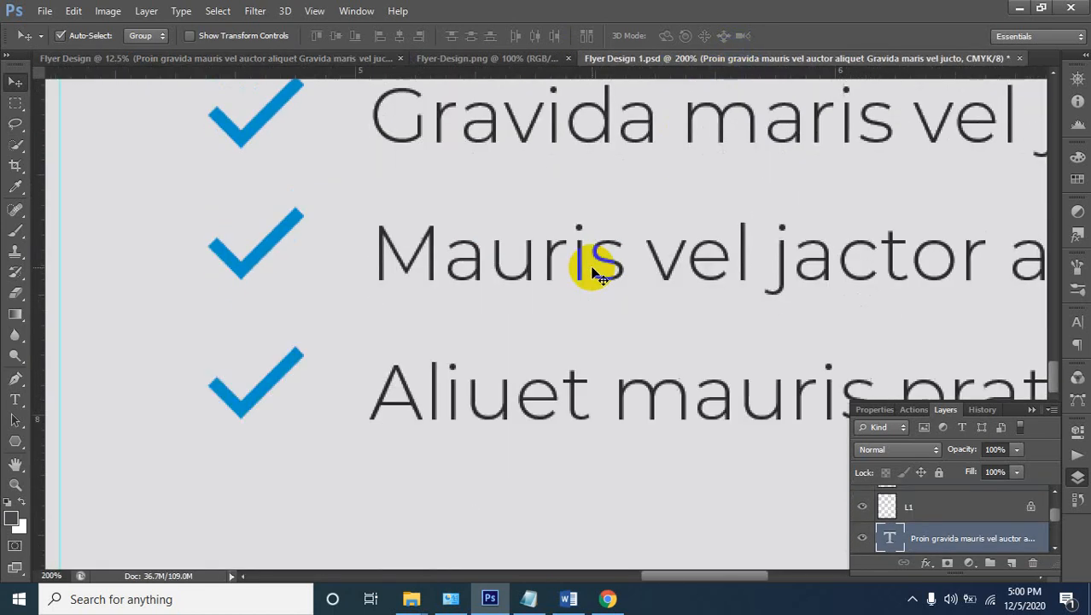
Copy the four blue check marks from Flyer Design 1.psd into Flyer Design, just left of the four-line Proin gravida list
{"action": "scroll", "coordinate": [592, 268], "scroll_direction": "up", "scroll_amount": 1}
{"action": "scroll", "coordinate": [314, 308], "scroll_direction": "up", "scroll_amount": 3}
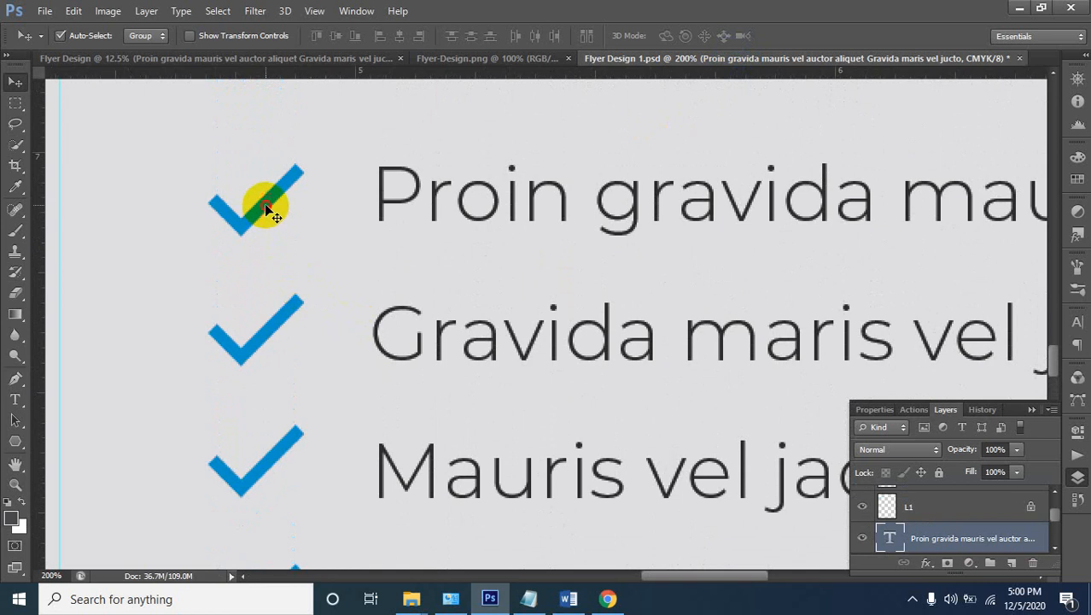
{"action": "left_click", "coordinate": [266, 210]}
{"action": "left_click", "coordinate": [284, 326], "text": "shift"}
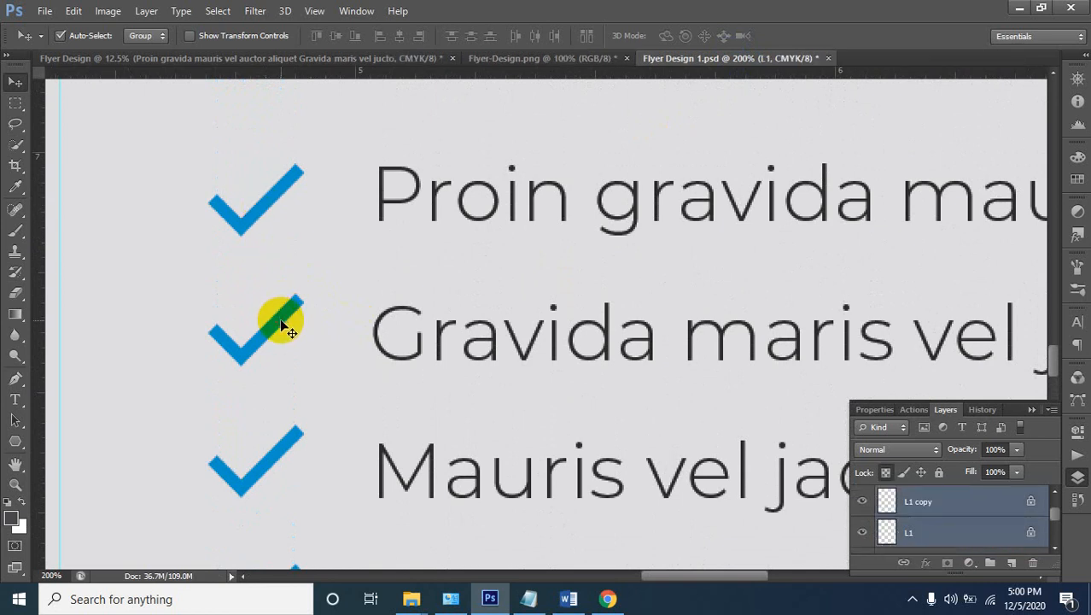
{"action": "left_click", "coordinate": [272, 458], "text": "shift"}
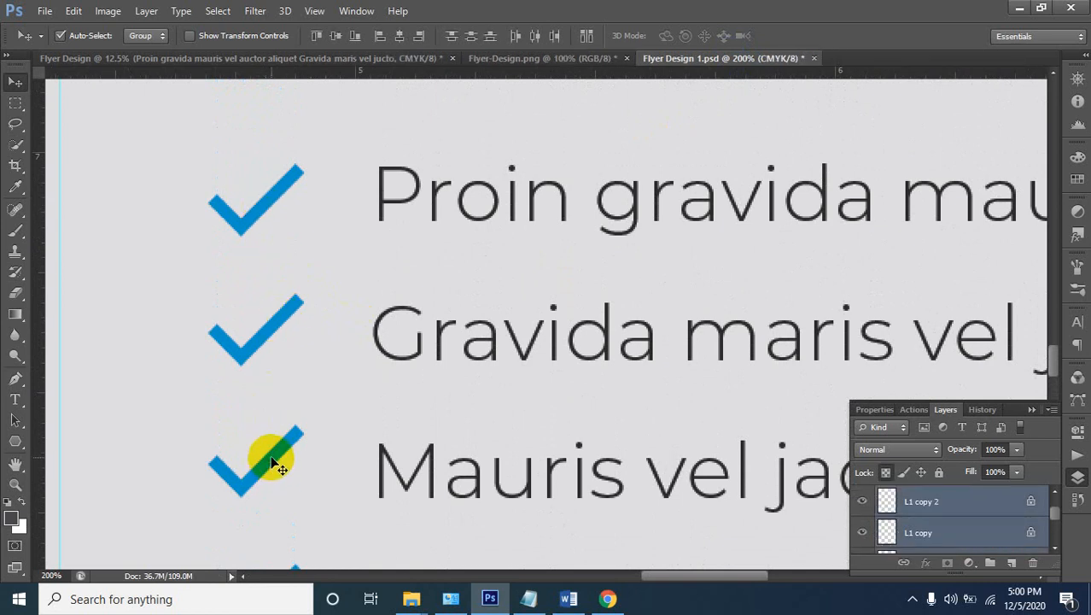
{"action": "scroll", "coordinate": [300, 424], "scroll_direction": "down", "scroll_amount": 3}
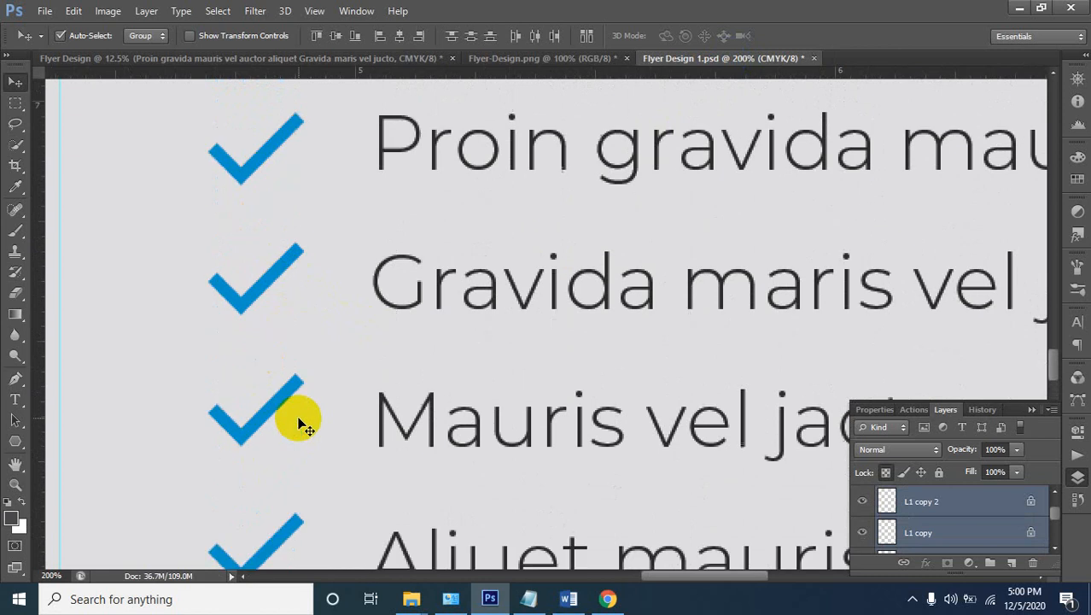
{"action": "scroll", "coordinate": [300, 422], "scroll_direction": "down", "scroll_amount": 1}
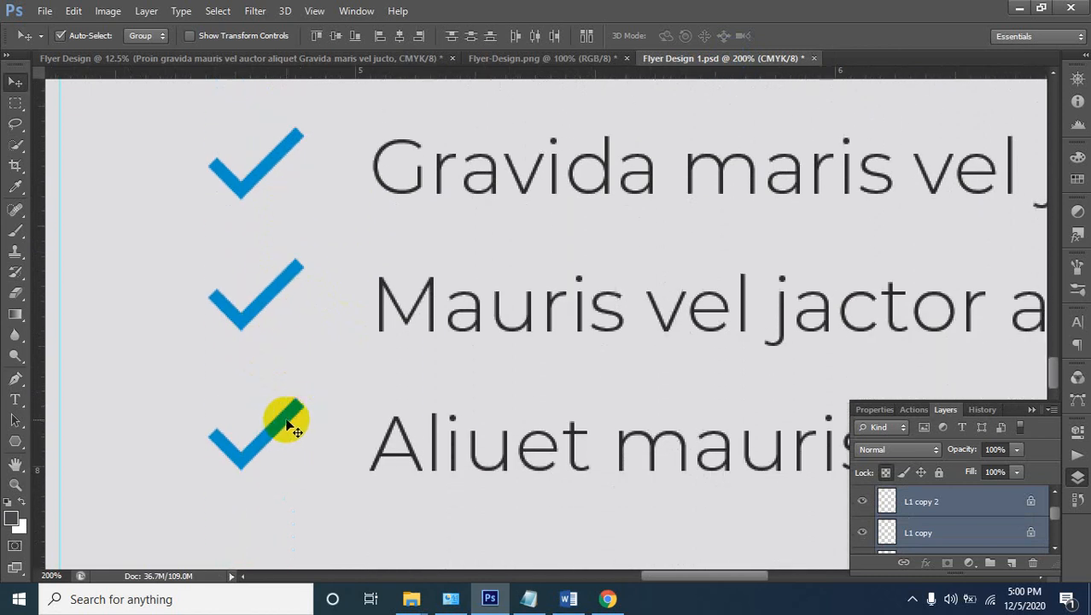
{"action": "left_click_drag", "start_coordinate": [281, 427], "coordinate": [589, 364]}
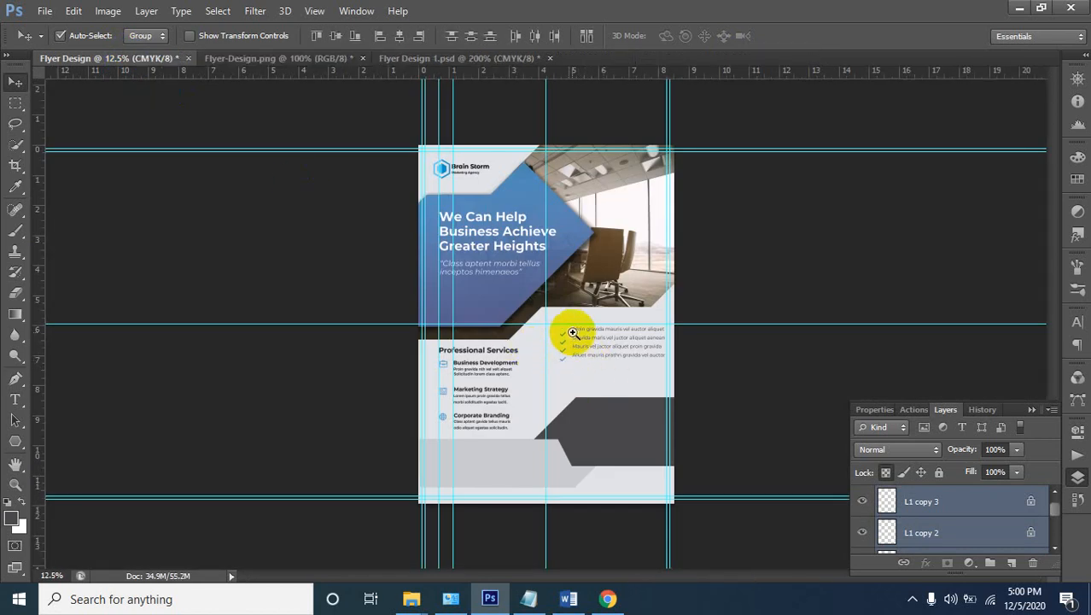
{"action": "left_click", "coordinate": [573, 330], "text": "ctrl"}
{"action": "left_click", "coordinate": [613, 345], "text": "ctrl"}
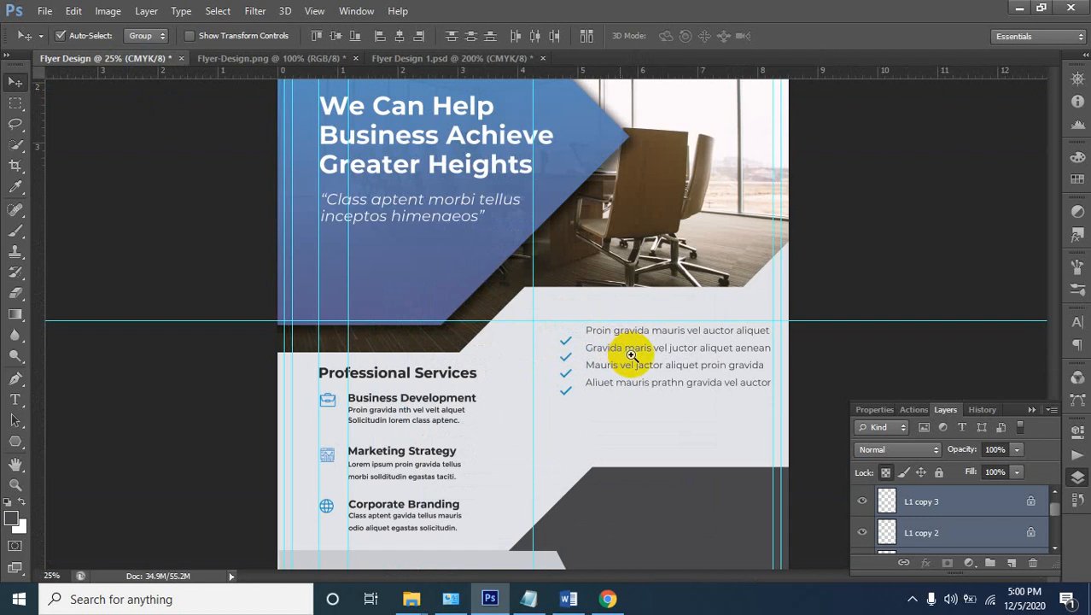
{"action": "left_click", "coordinate": [631, 357], "text": "ctrl"}
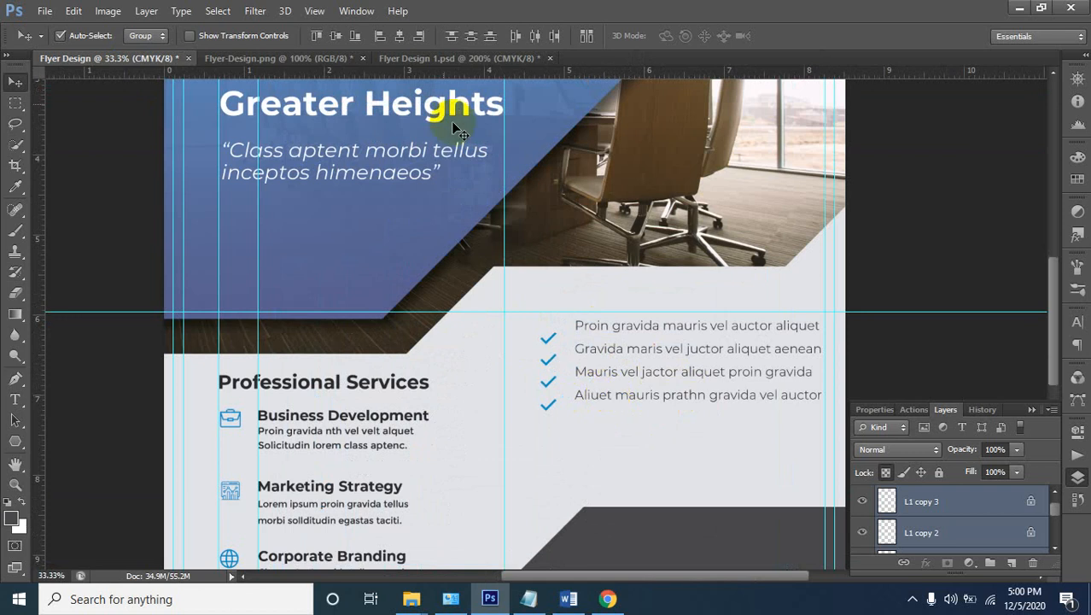
Copy the Our Advantage heading and its paragraph from Flyer Design 1.psd into Flyer Design and move them together above the checklist
{"action": "left_click", "coordinate": [419, 65]}
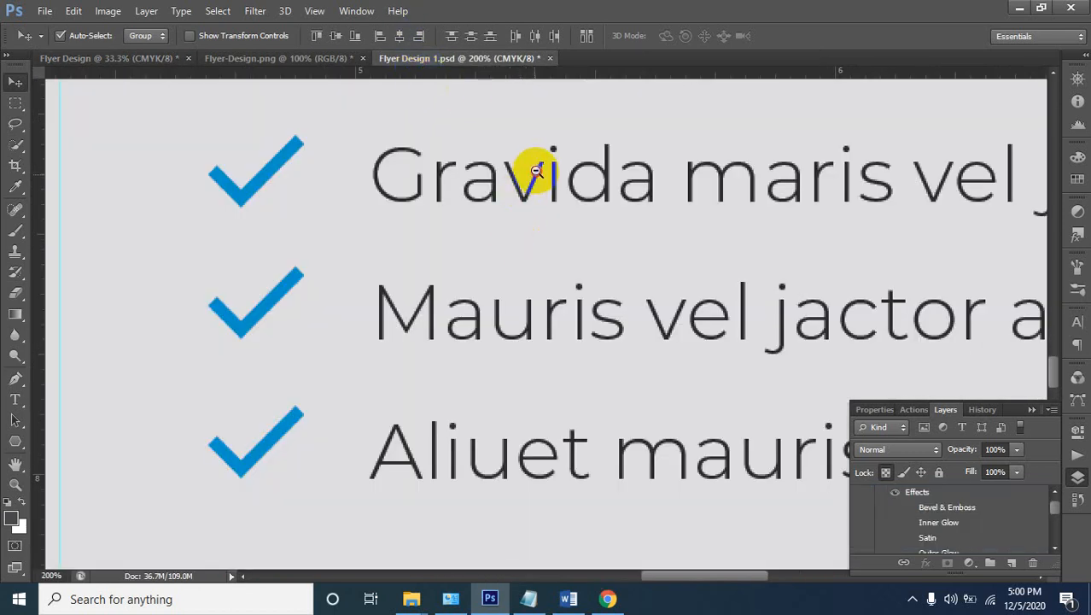
{"action": "scroll", "coordinate": [538, 170], "scroll_direction": "down", "scroll_amount": 2}
{"action": "left_click_drag", "start_coordinate": [568, 217], "coordinate": [525, 338]}
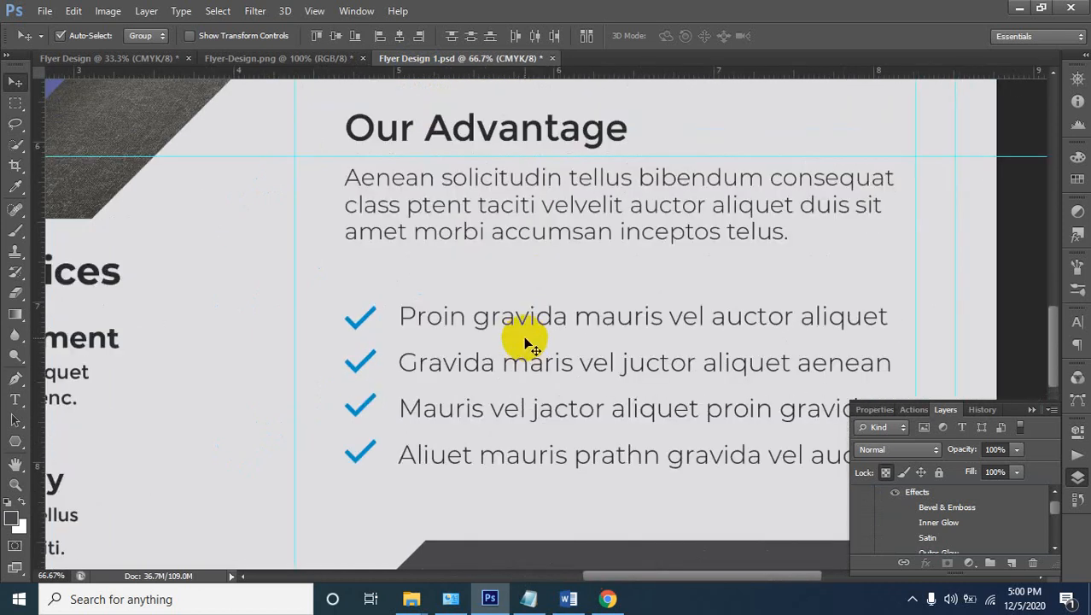
{"action": "left_click", "coordinate": [502, 239]}
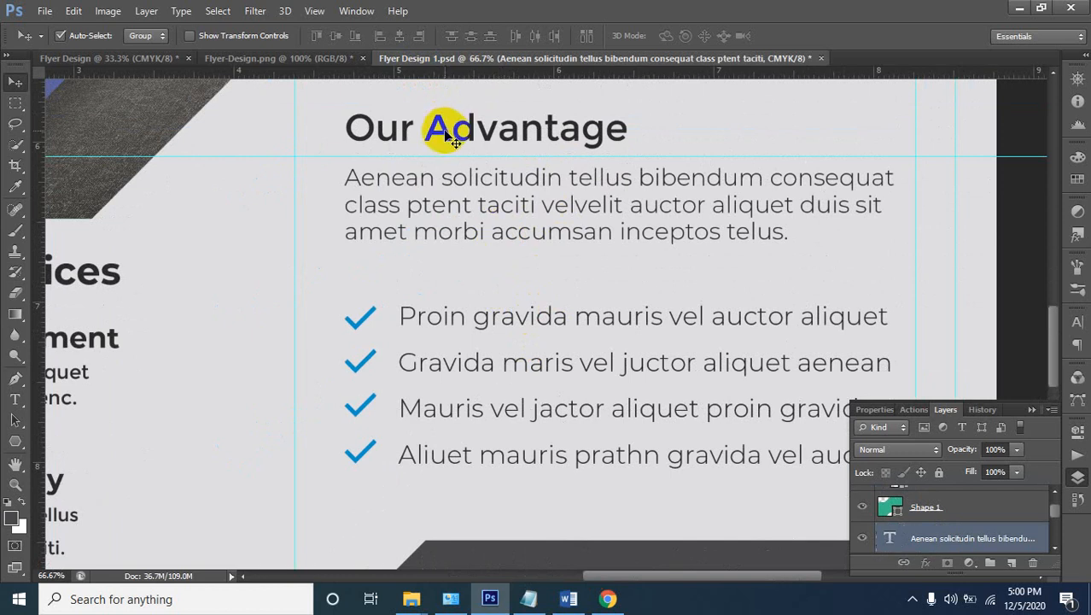
{"action": "left_click", "coordinate": [454, 141], "text": "shift"}
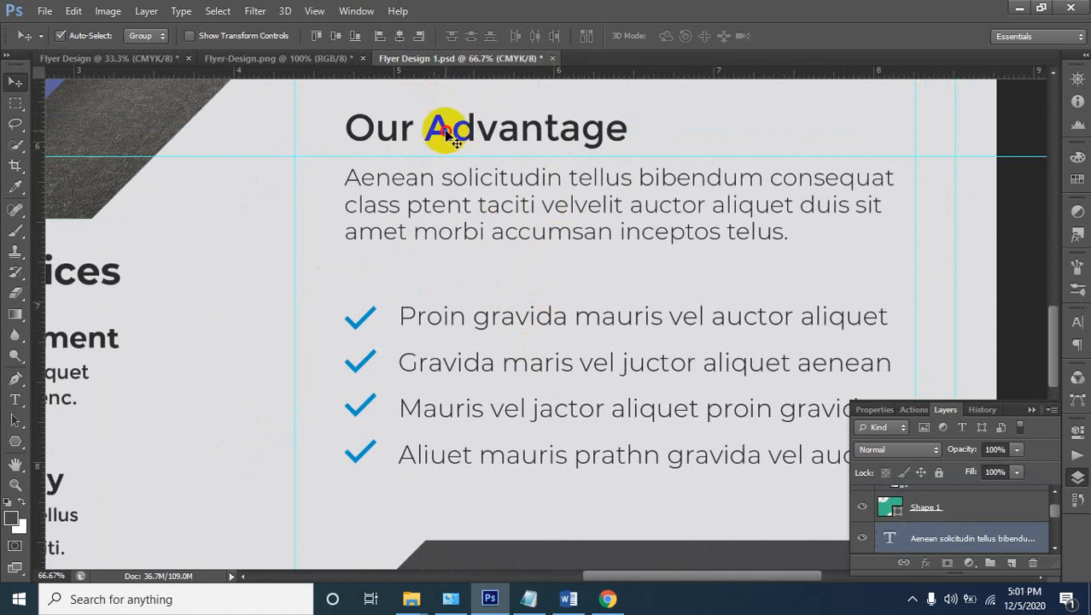
{"action": "left_click_drag", "start_coordinate": [455, 141], "coordinate": [474, 187]}
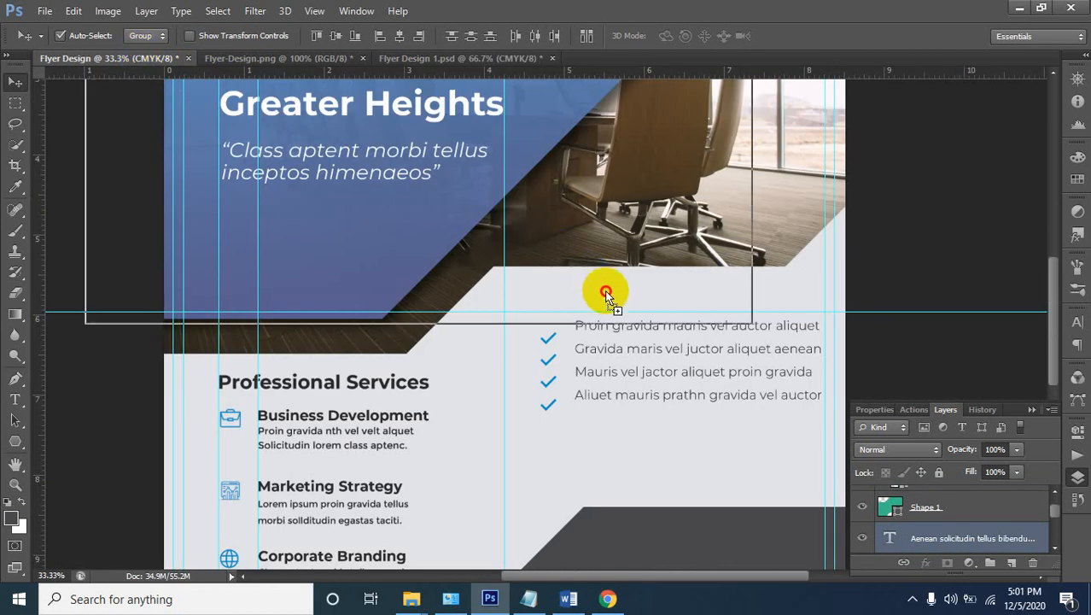
{"action": "left_click_drag", "start_coordinate": [605, 292], "coordinate": [527, 340]}
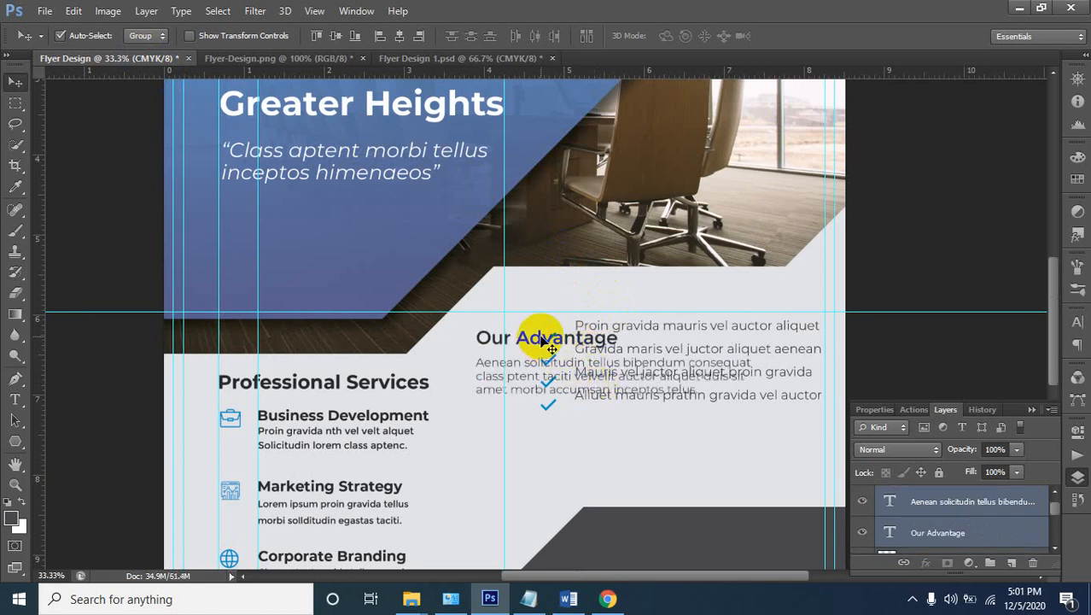
{"action": "left_click_drag", "start_coordinate": [542, 340], "coordinate": [600, 261]}
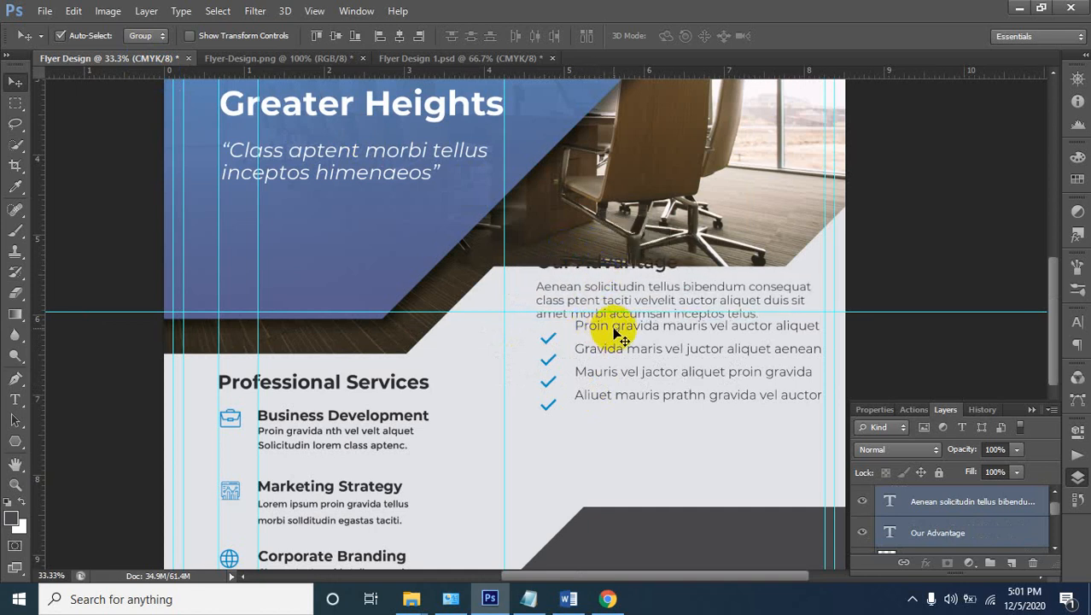